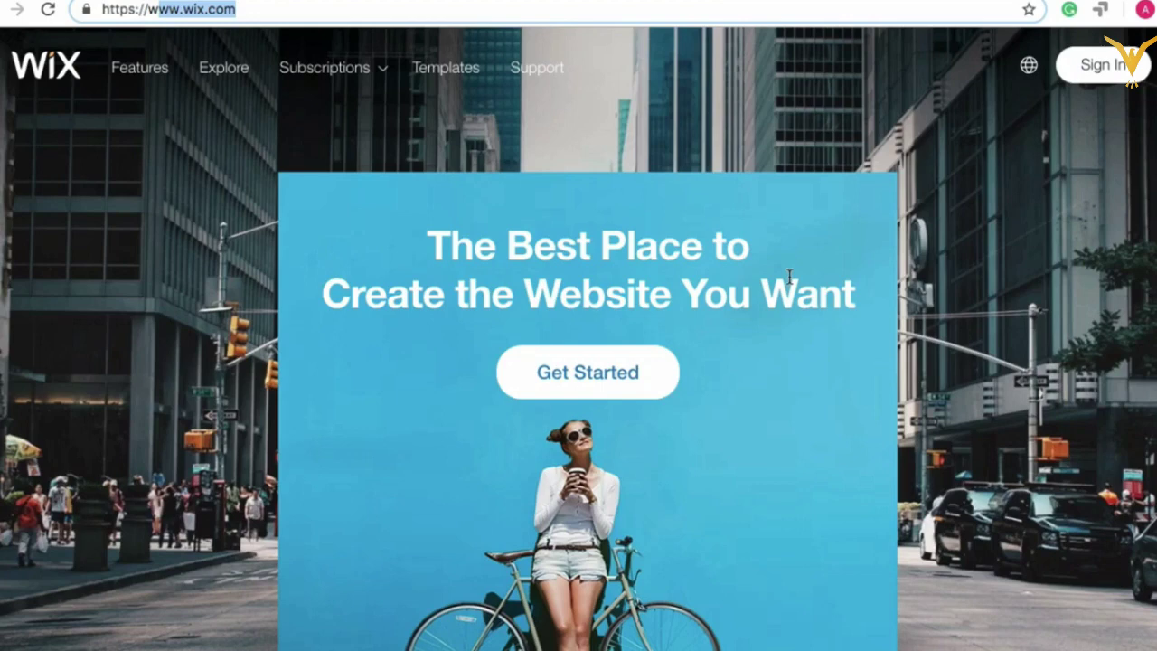
# Step: Open the Premium Plans upgrade page and review what the ₹70/month offer includes
pyautogui.moveTo(379, 72)
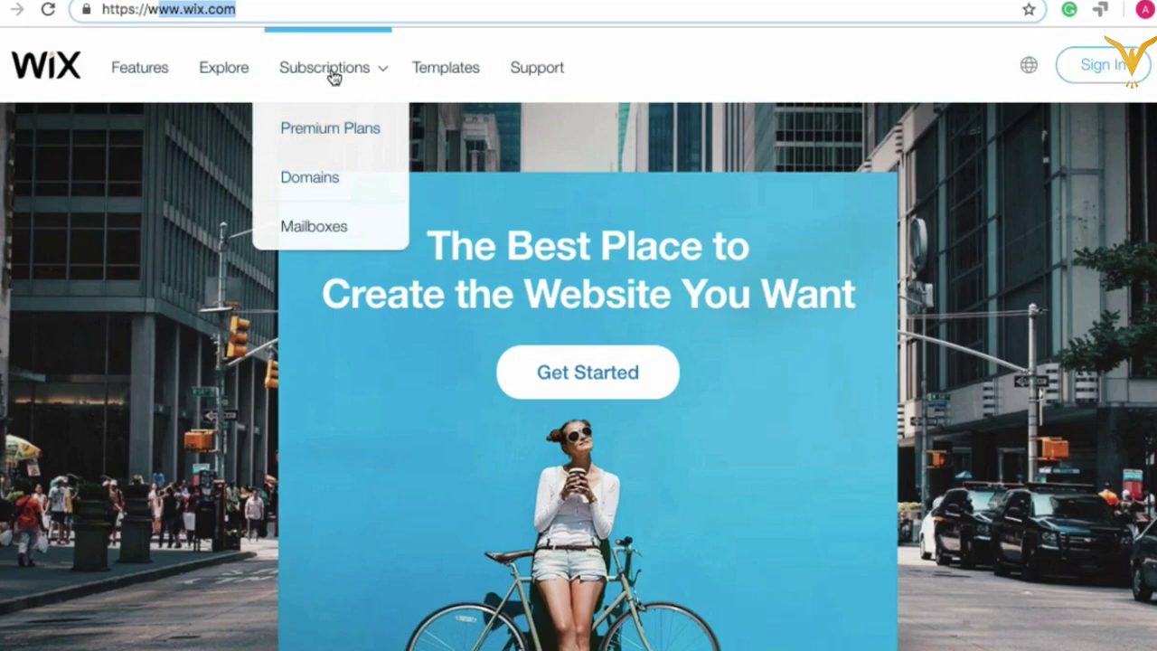
pyautogui.click(313, 129)
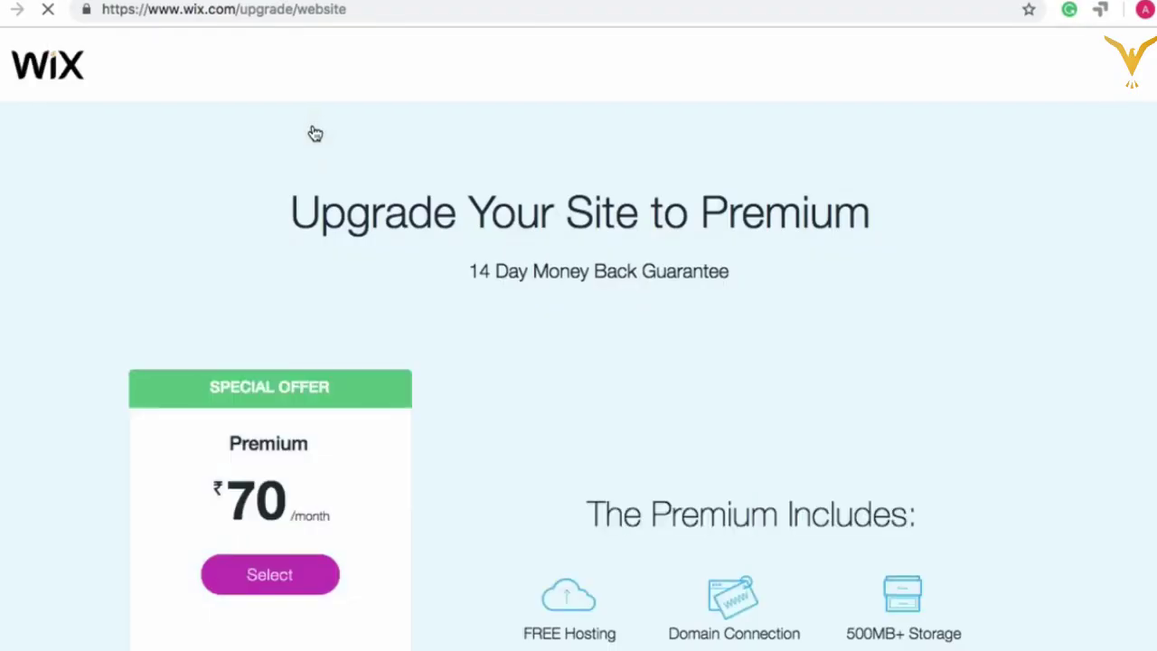
pyautogui.scroll(-5, 317, 221)
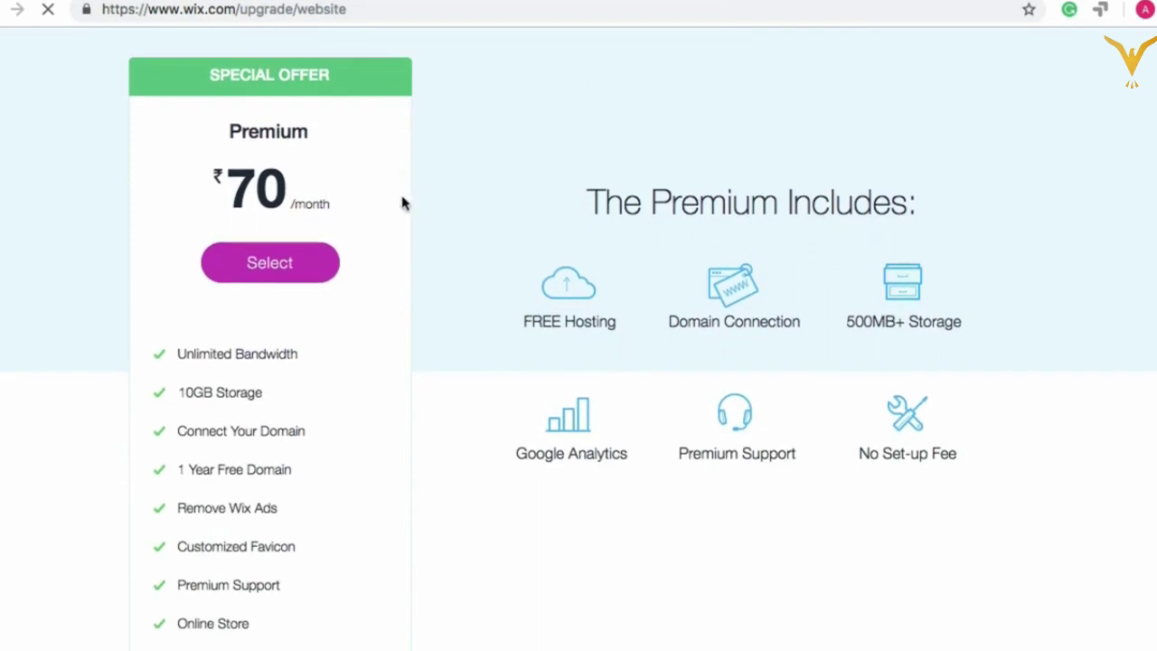
pyautogui.scroll(1, 452, 181)
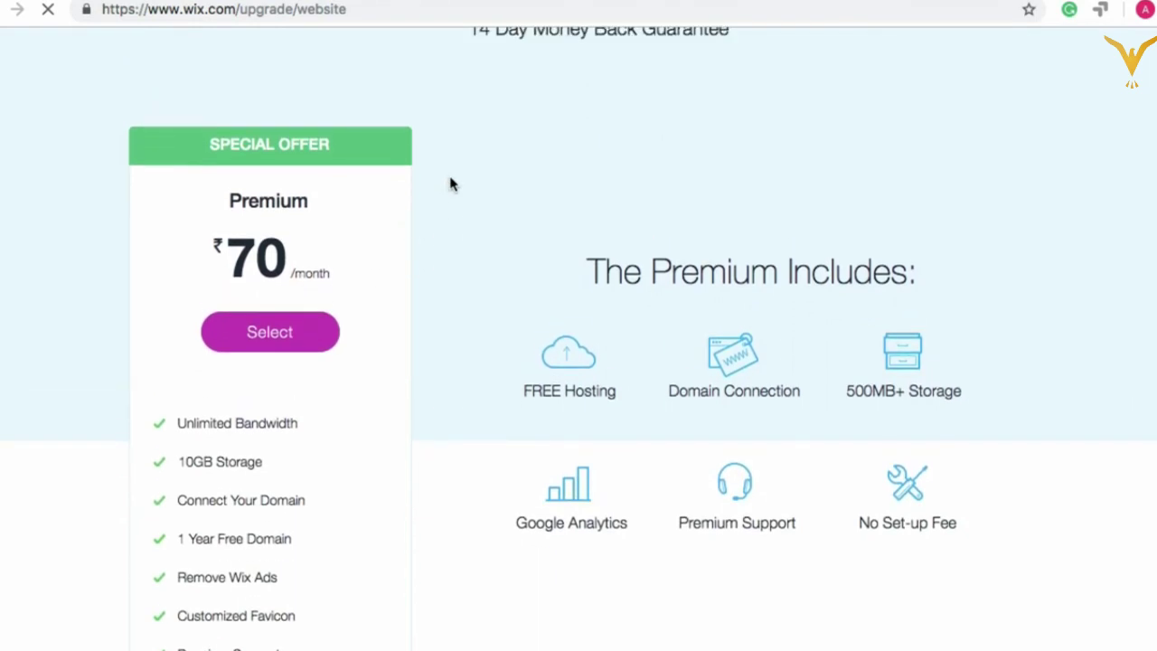
pyautogui.scroll(2, 452, 190)
pyautogui.scroll(-2, 502, 304)
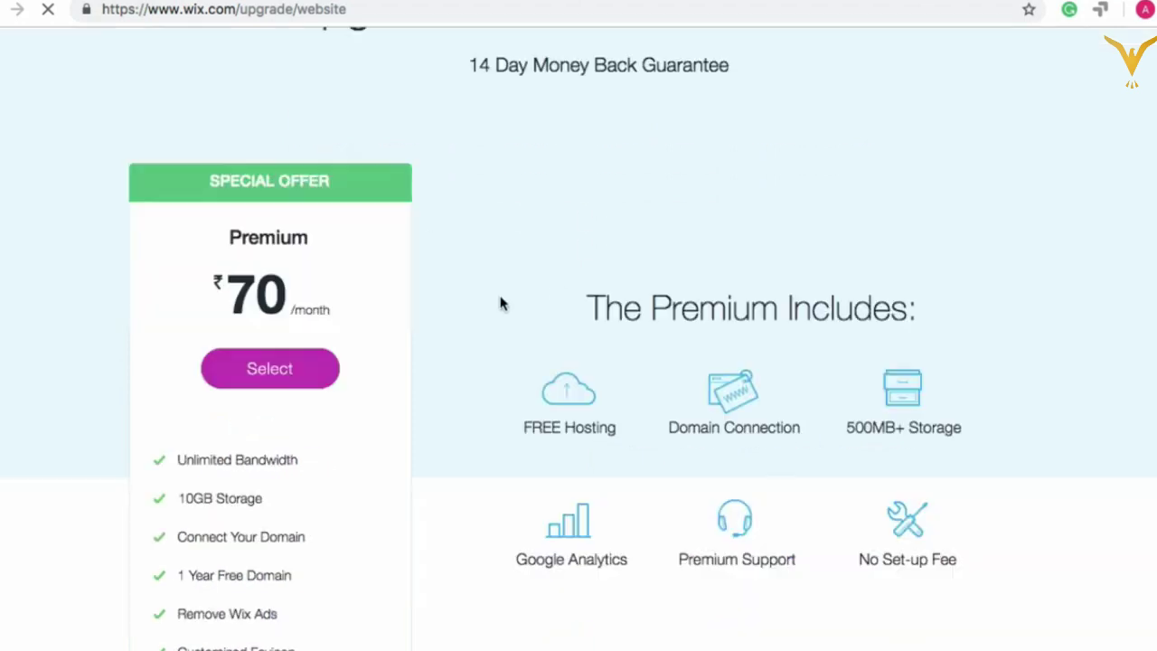
pyautogui.scroll(-2, 502, 304)
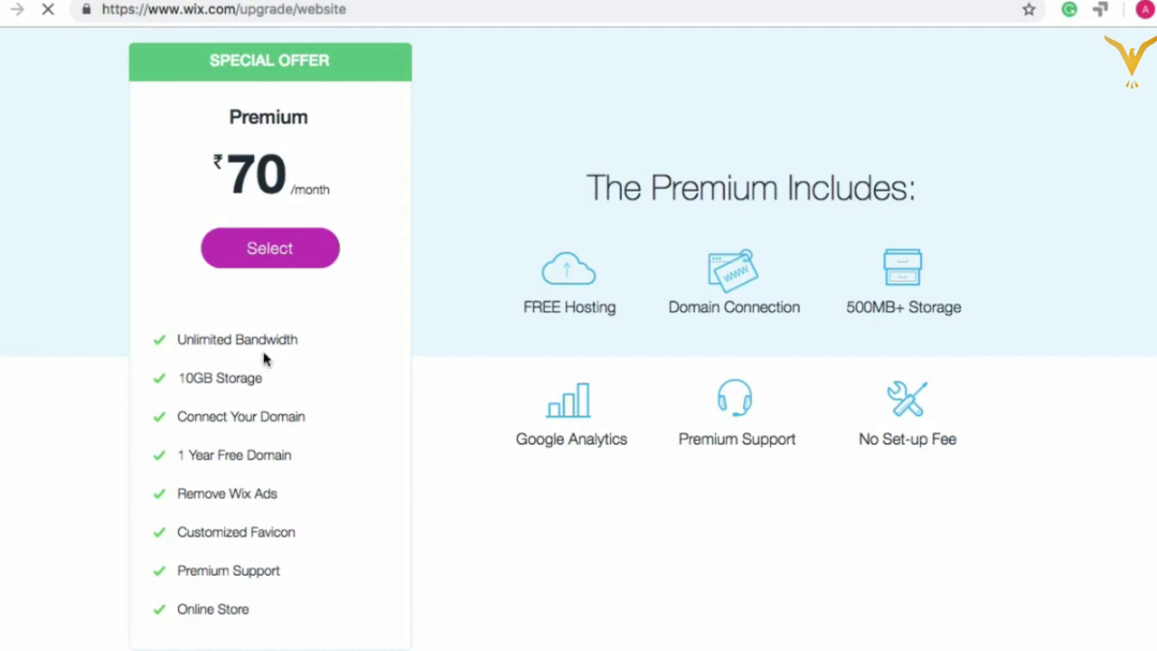
pyautogui.scroll(-2, 262, 379)
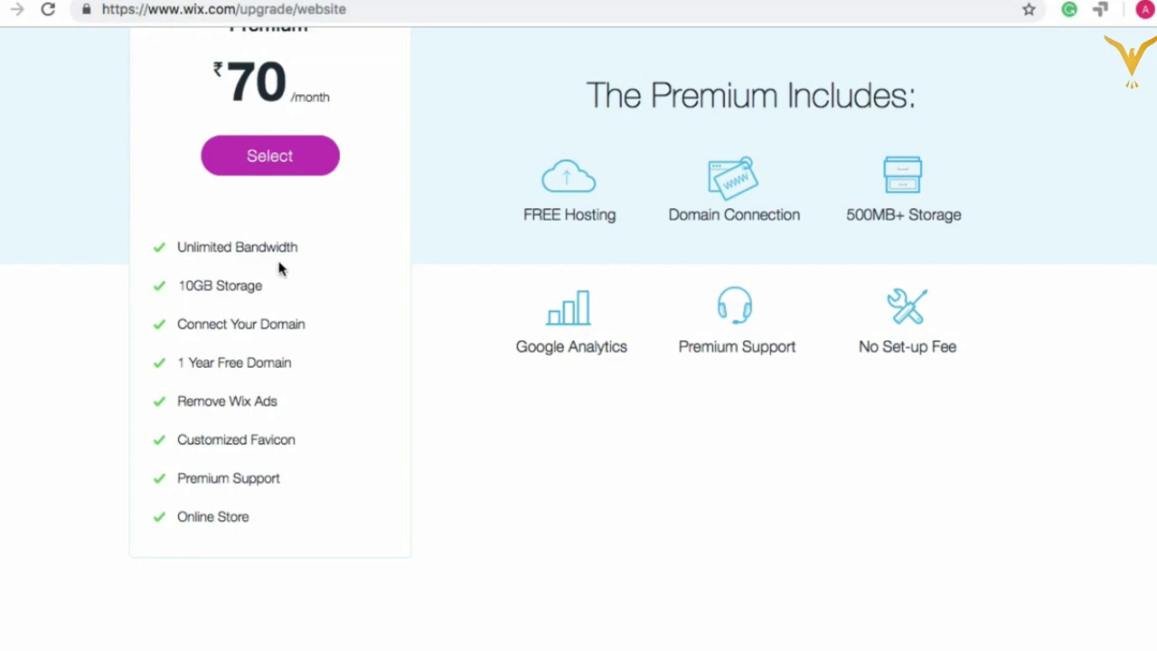
pyautogui.scroll(3, 276, 267)
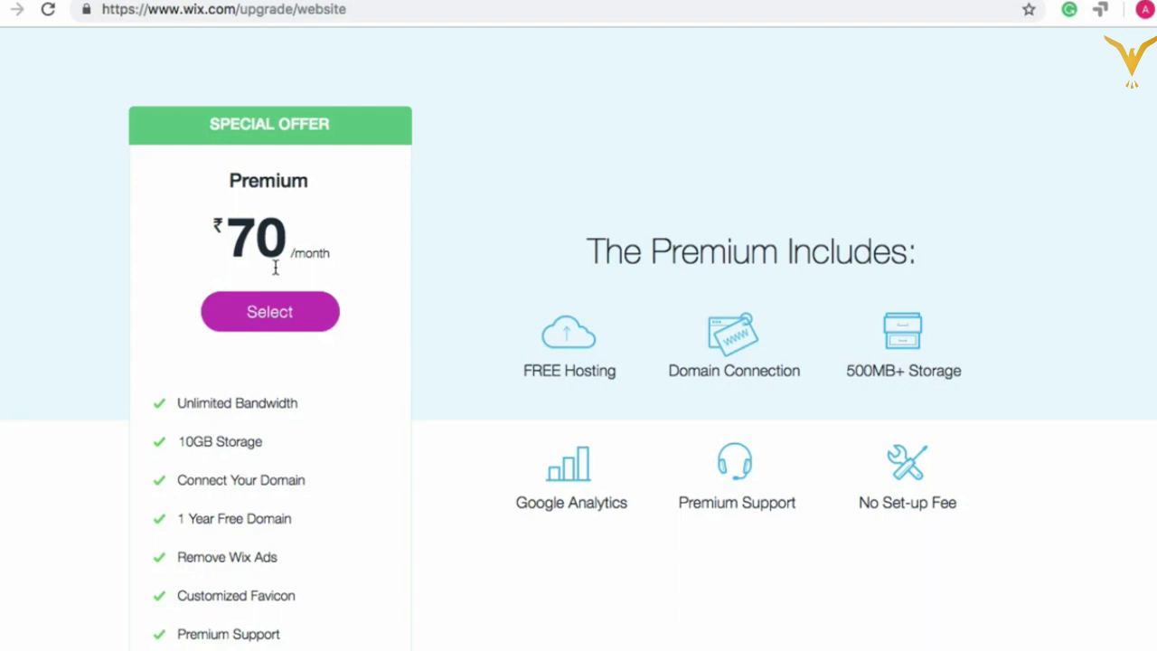
pyautogui.scroll(5, 298, 226)
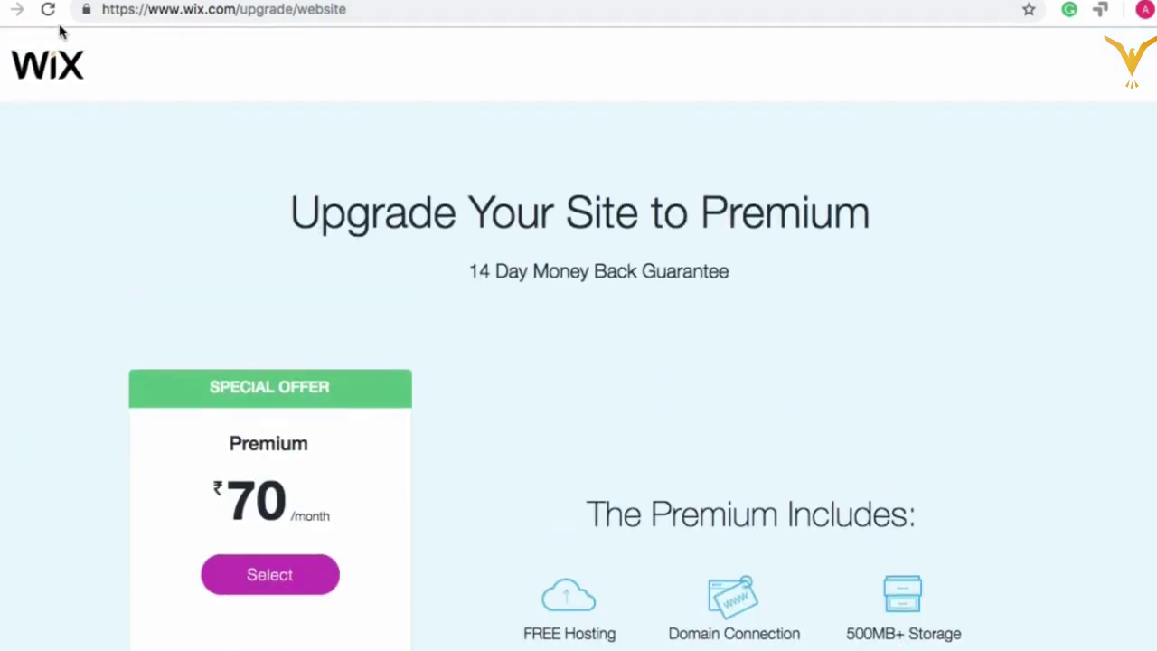
# Step: Return to the Wix home page, sign in, and start a new site from My Sites
pyautogui.hotkey('alt', 'Left')
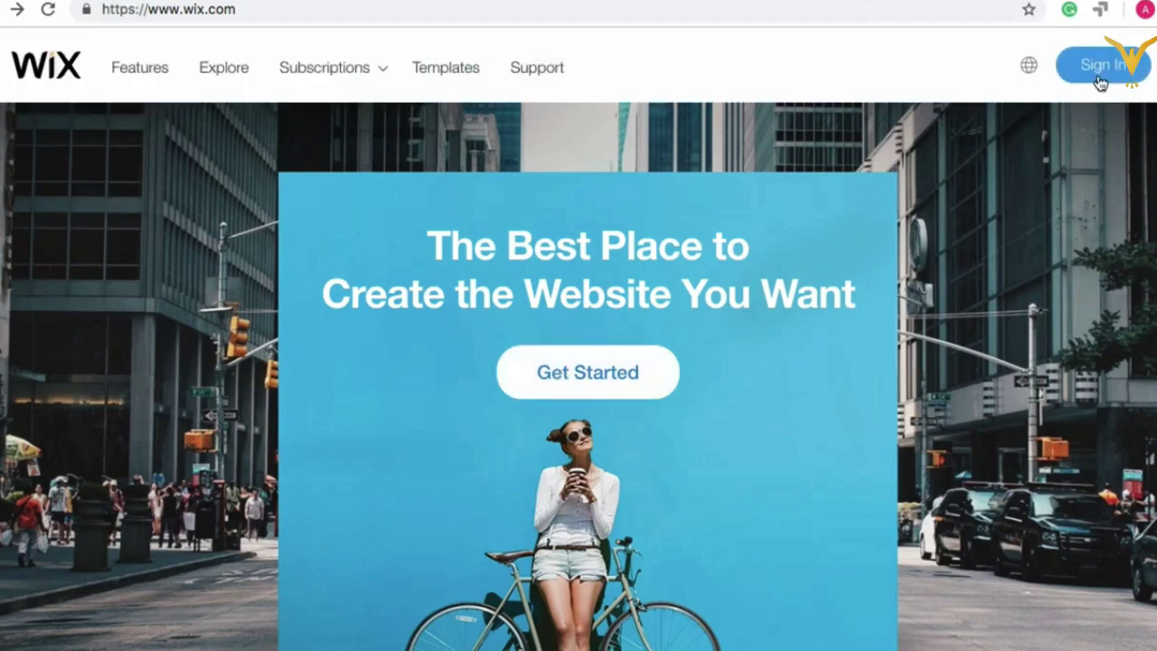
pyautogui.click(1099, 82)
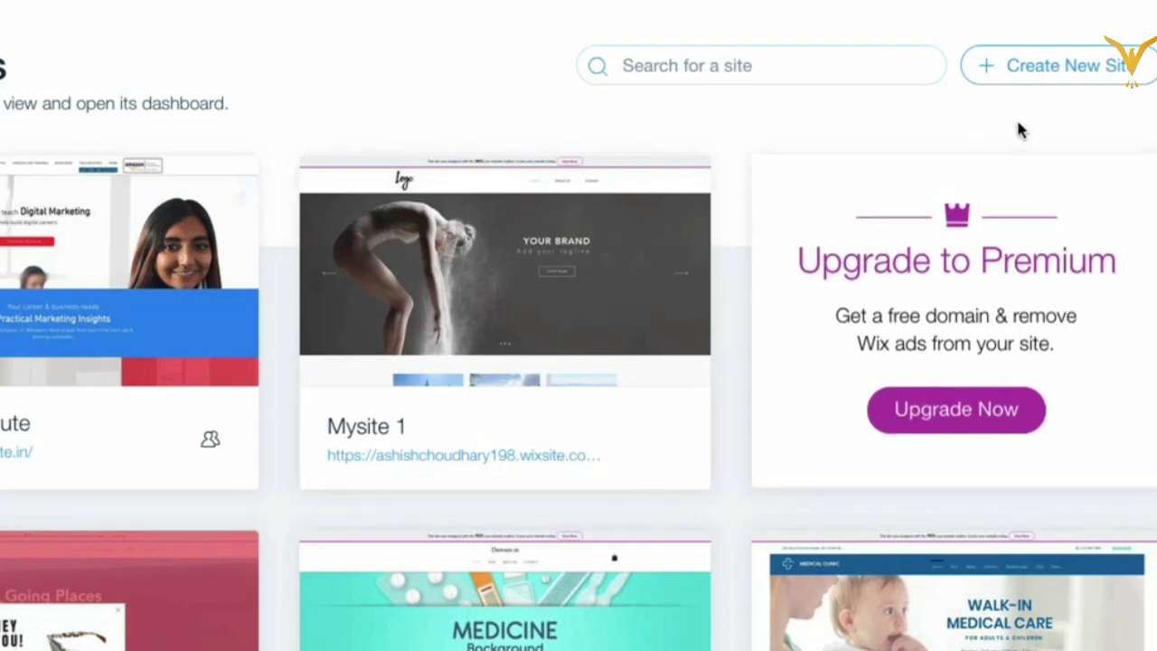
pyautogui.click(1053, 78)
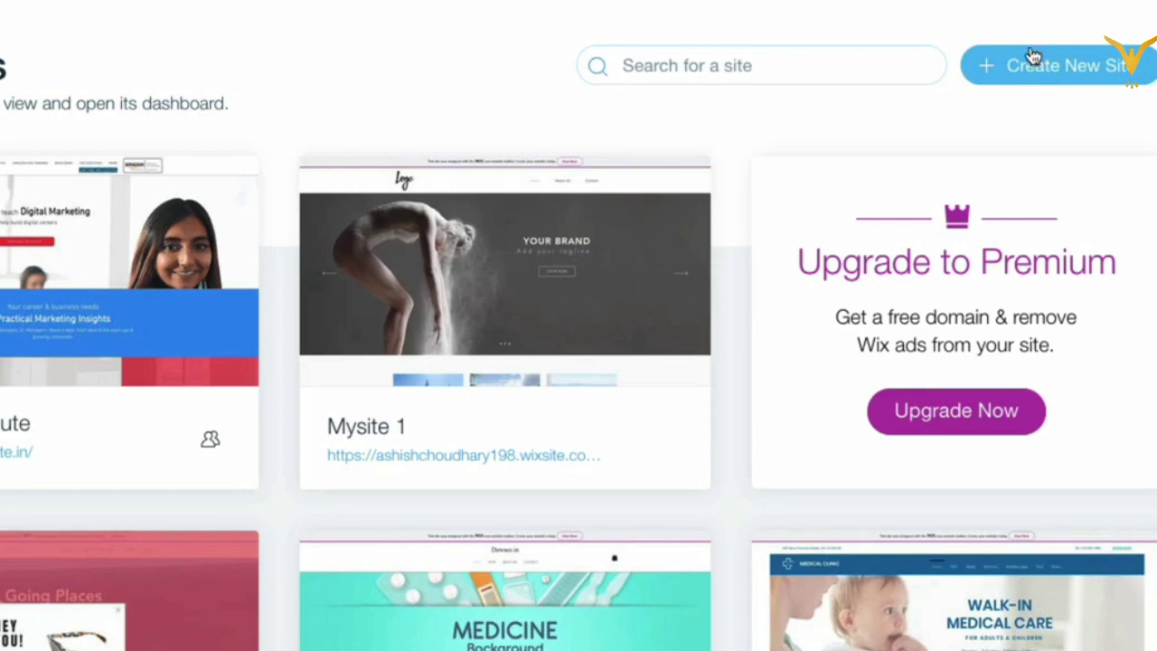
pyautogui.click(1034, 72)
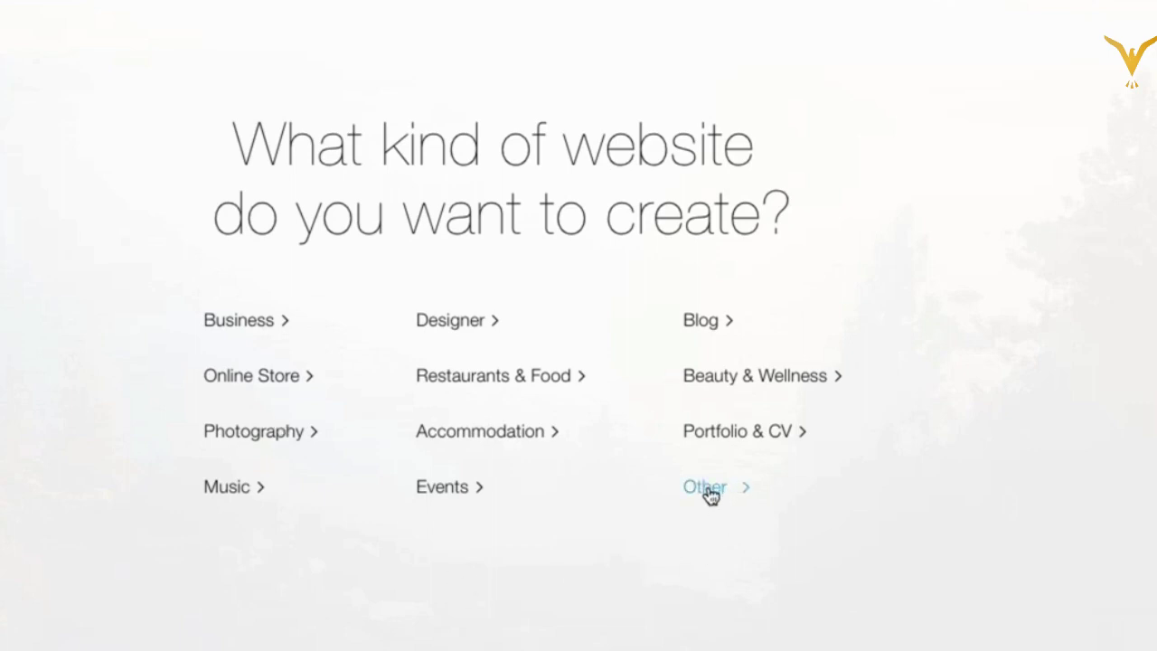
# Step: Choose Other as the kind of website to create
pyautogui.click(710, 494)
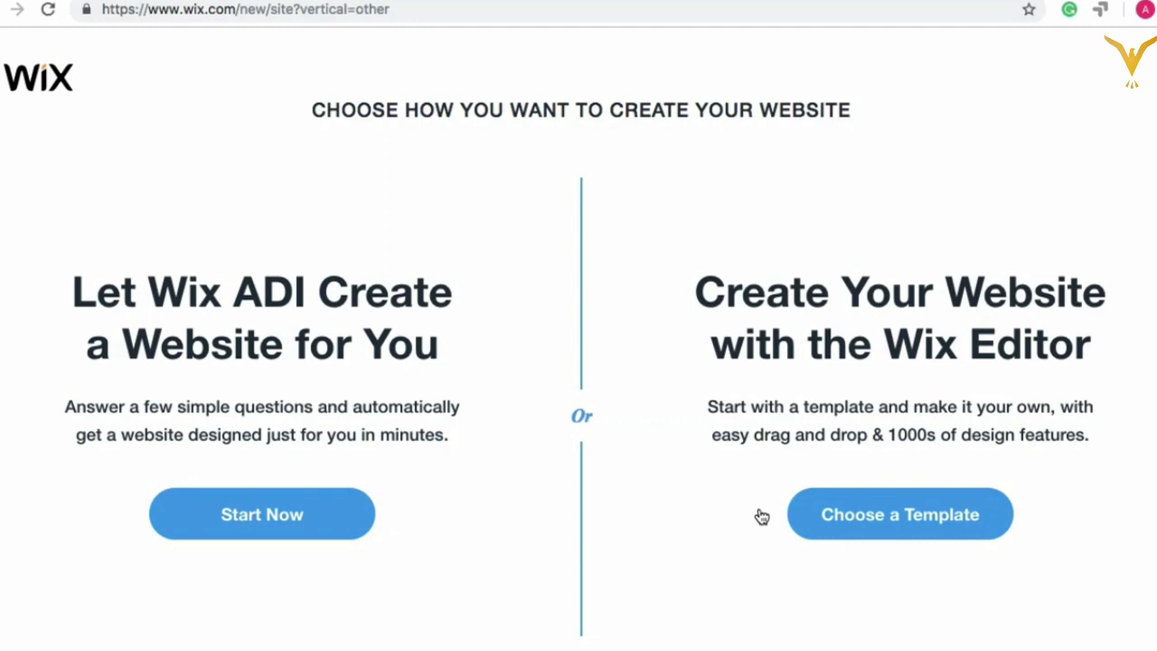
# Step: Choose to build the site in the Wix Editor starting from a template
pyautogui.click(262, 513)
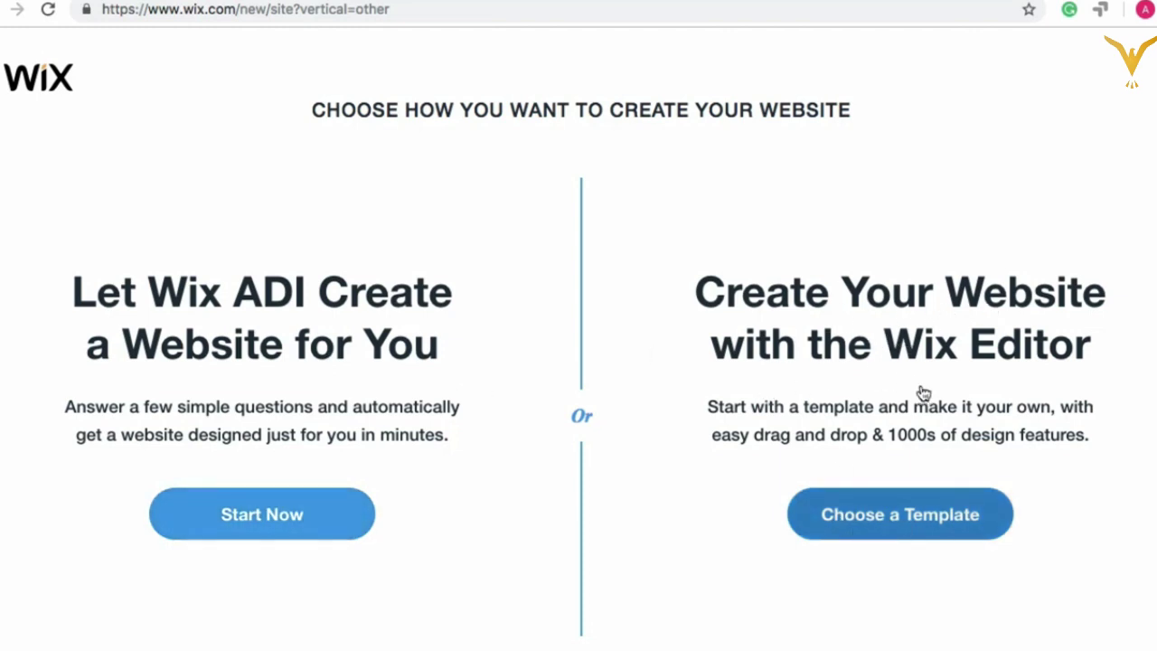
pyautogui.click(889, 533)
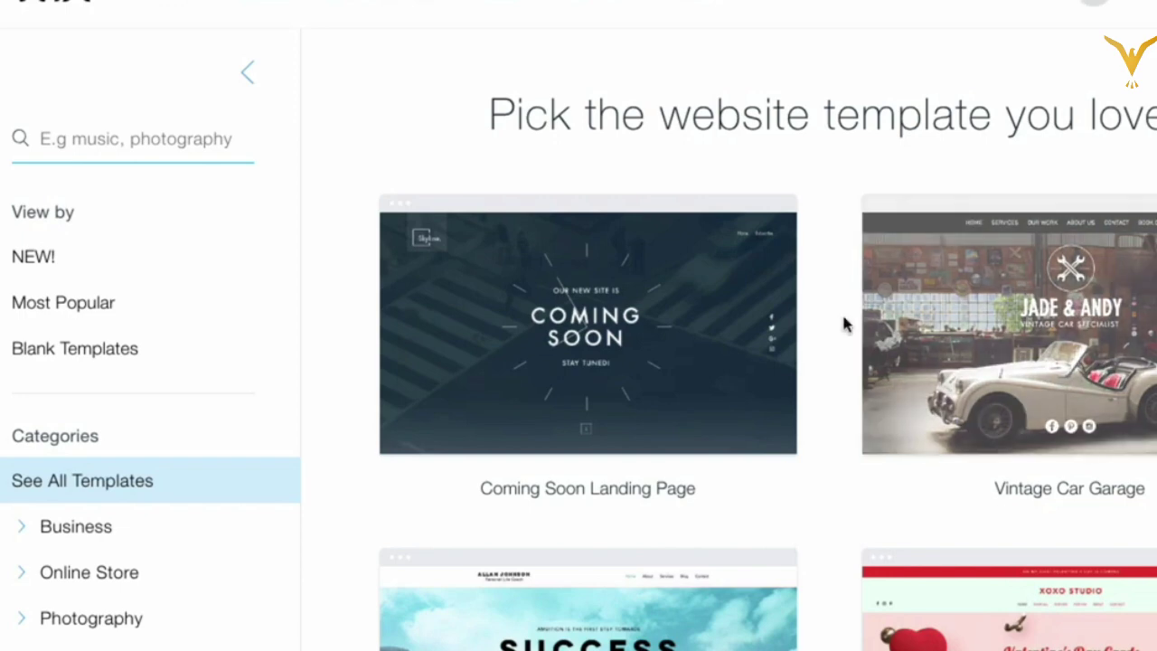
# Step: Scroll through the full template gallery down to the free Success Coach template
pyautogui.scroll(-1, 823, 374)
pyautogui.scroll(1, 824, 375)
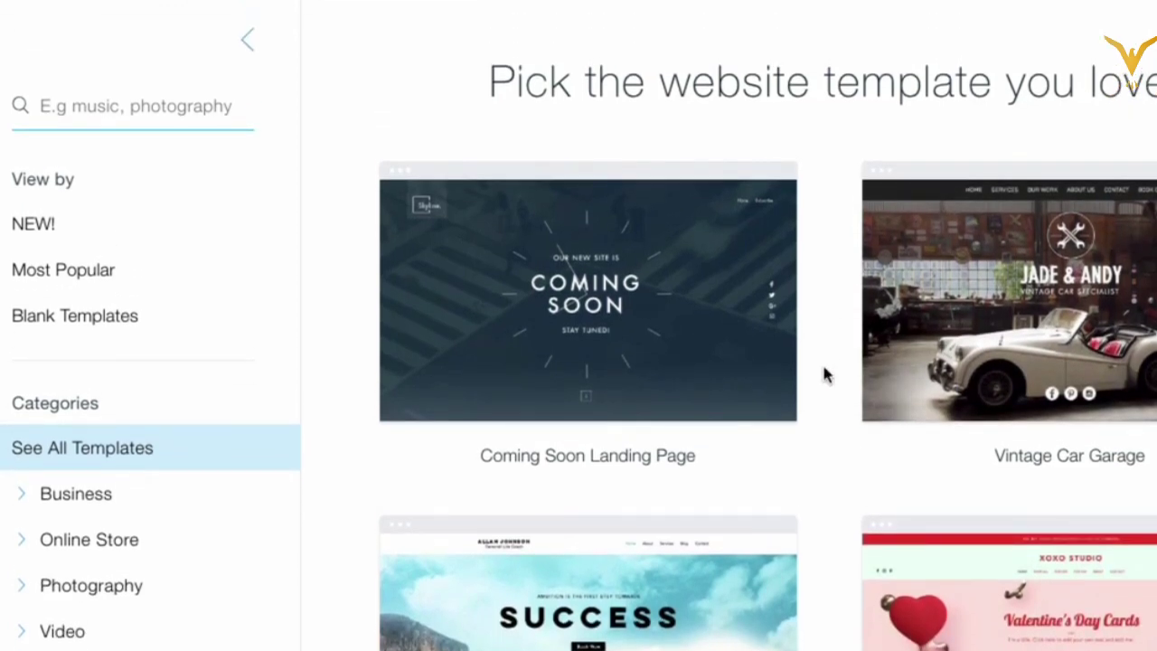
pyautogui.scroll(-3, 824, 374)
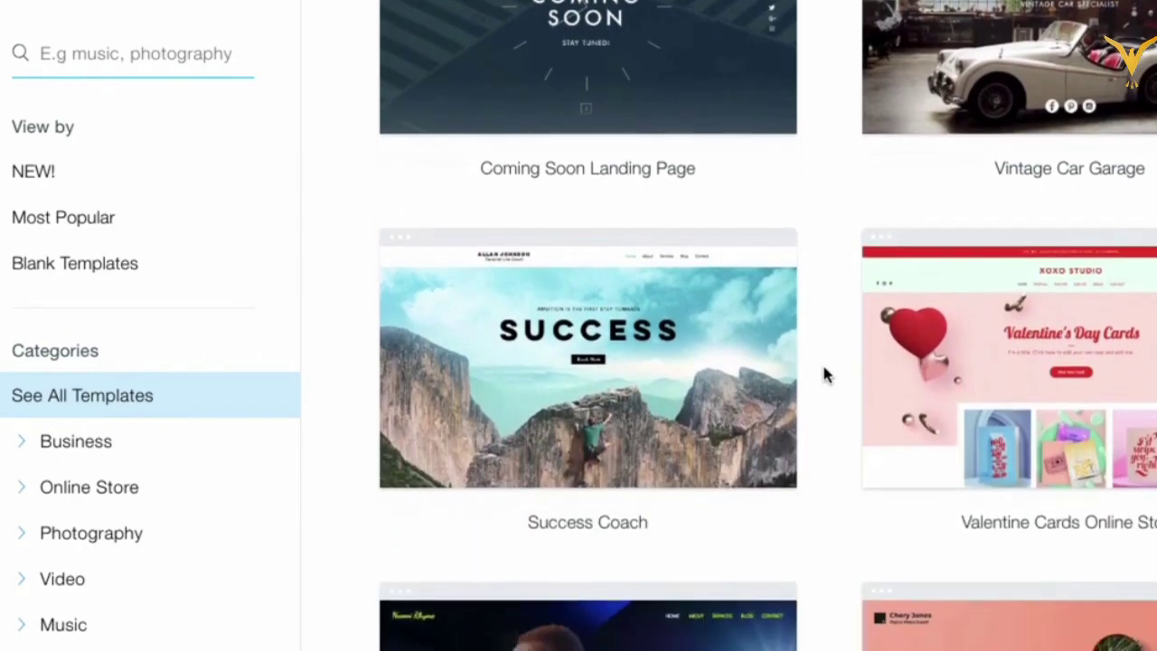
pyautogui.scroll(-5, 824, 375)
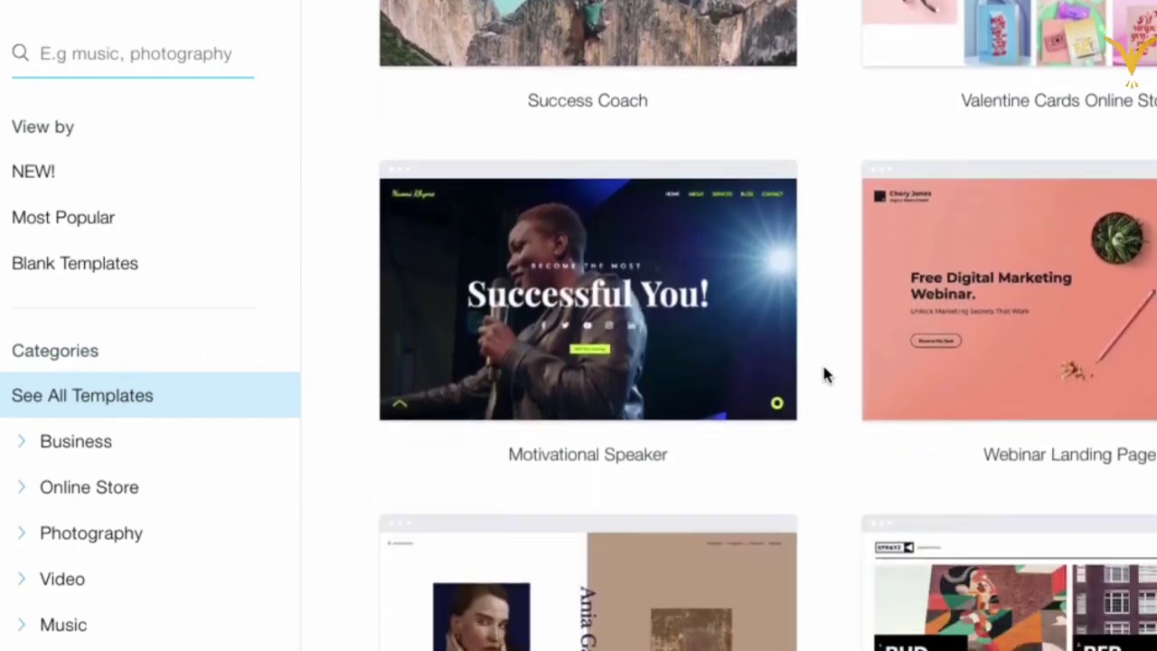
pyautogui.scroll(-4, 824, 375)
pyautogui.scroll(12, 824, 375)
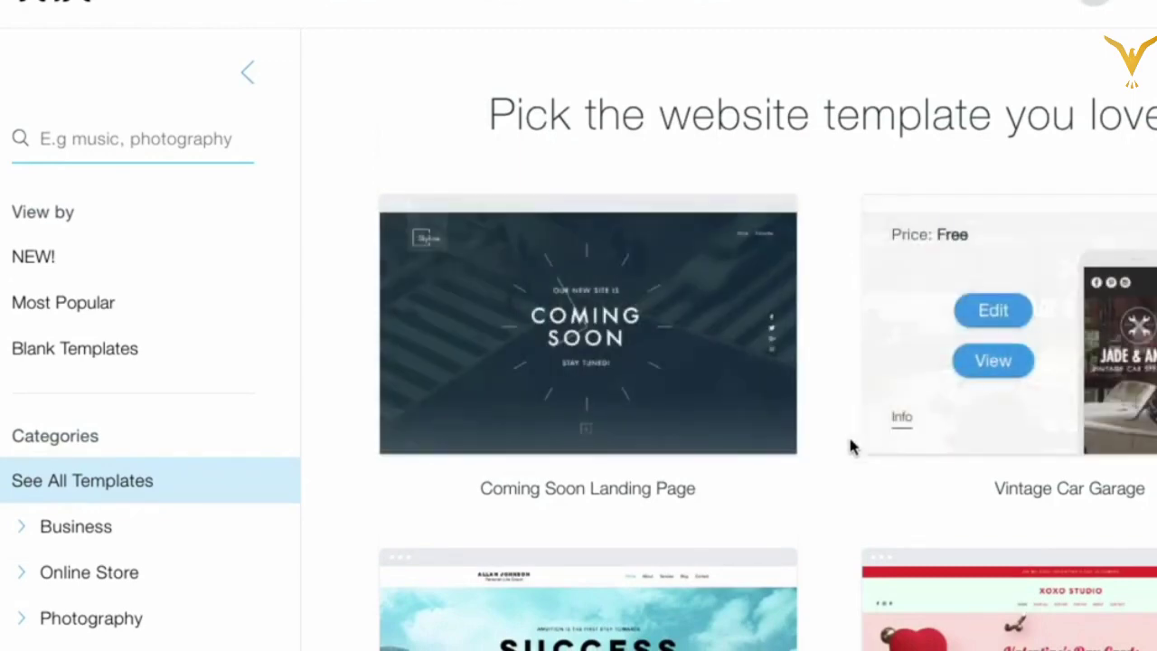
pyautogui.scroll(-4, 829, 460)
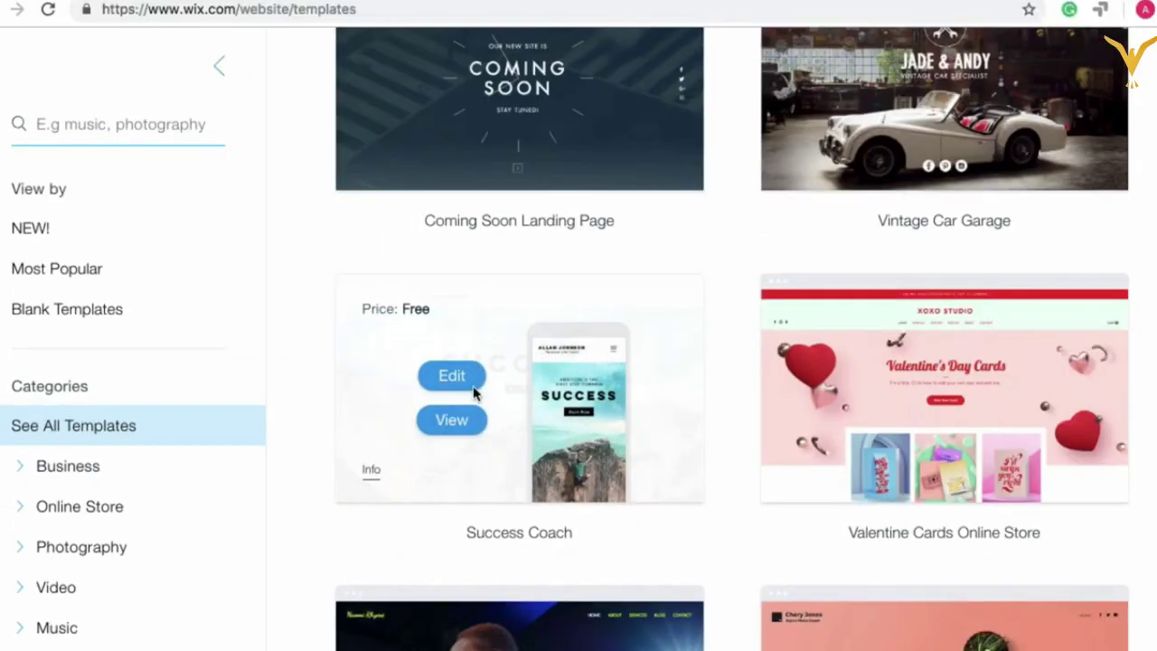
# Step: Open the Success Coach template preview and scroll through its home page
pyautogui.click(457, 429)
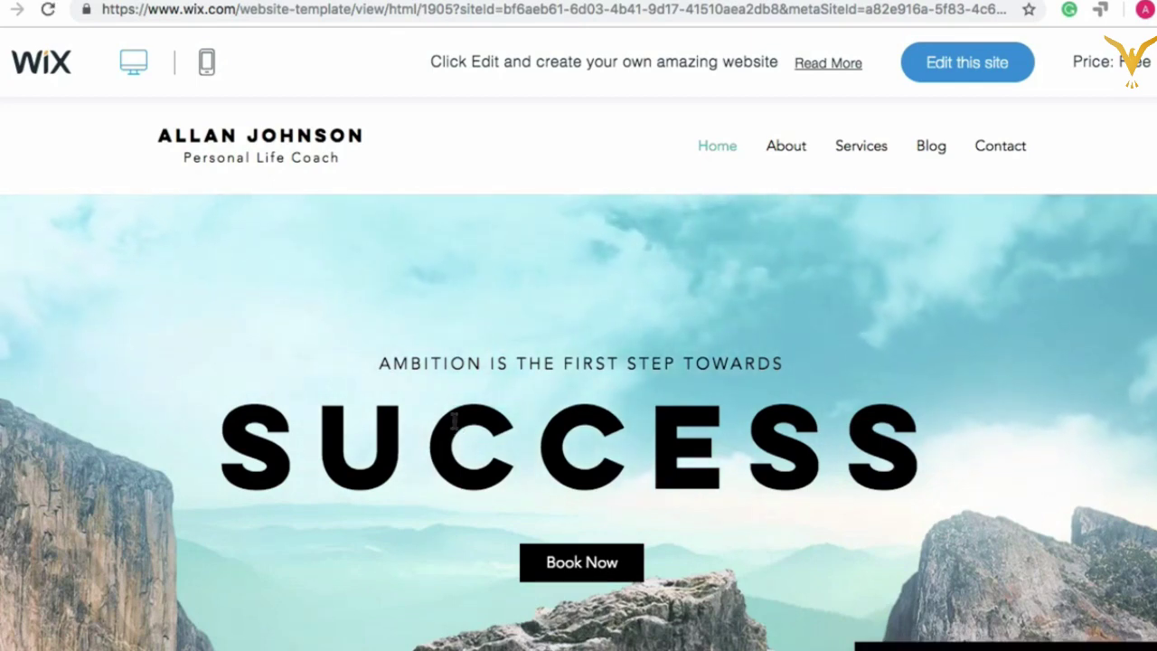
pyautogui.scroll(-4, 455, 421)
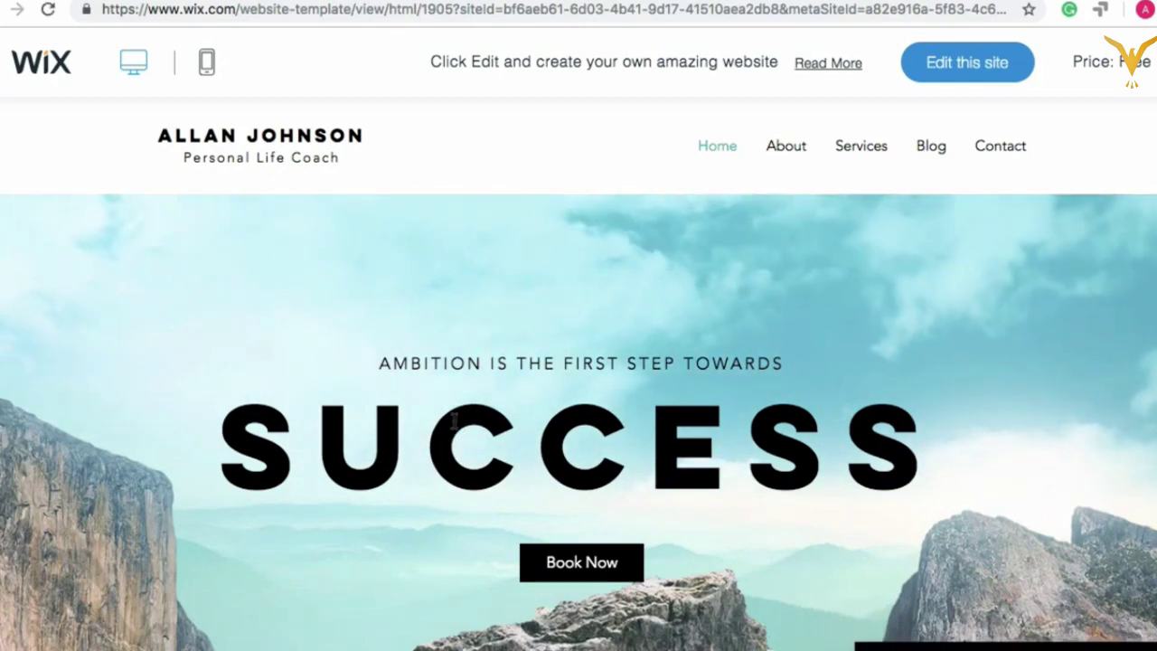
pyautogui.scroll(3, 455, 429)
pyautogui.scroll(-5, 455, 425)
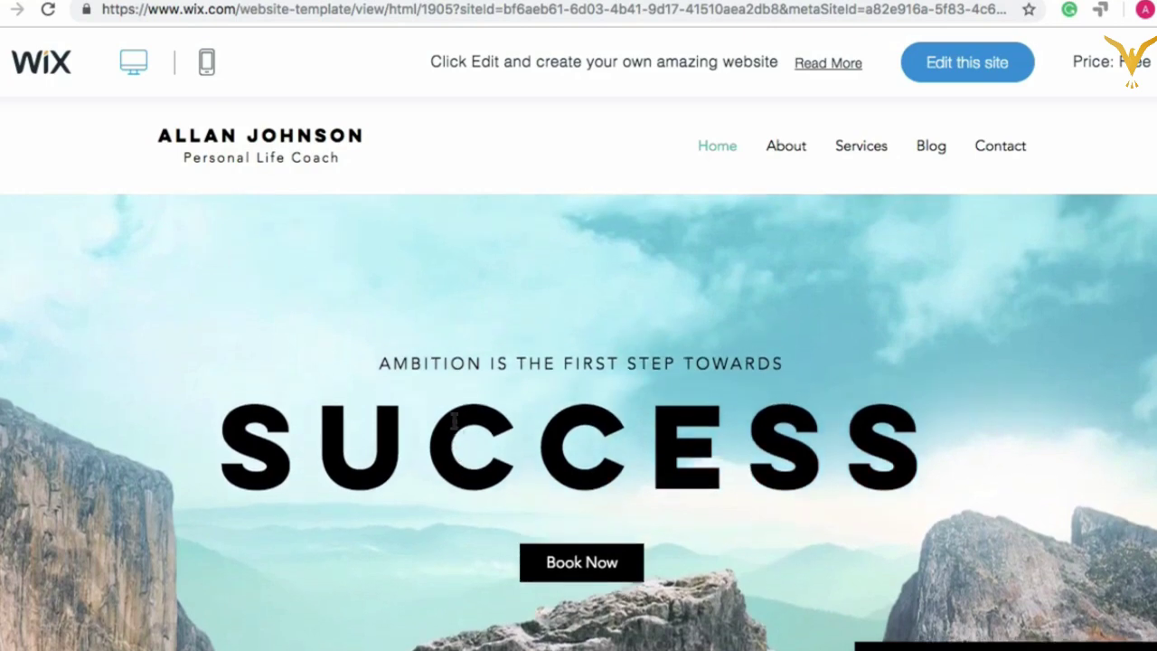
pyautogui.scroll(-3, 455, 421)
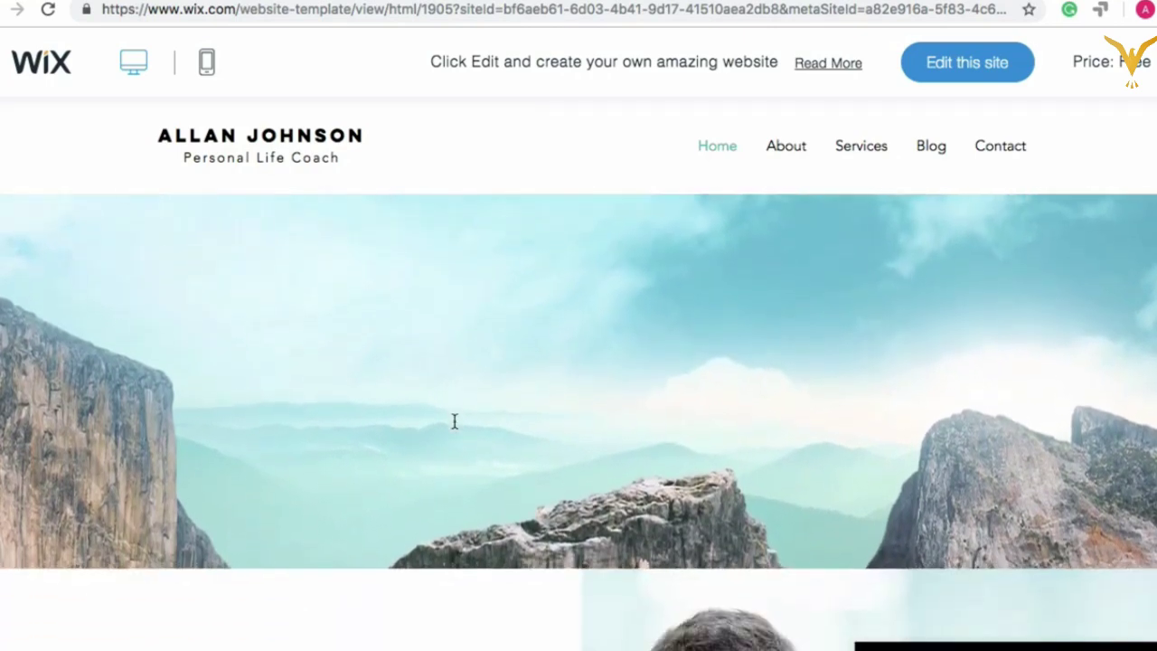
pyautogui.scroll(5, 455, 429)
pyautogui.scroll(-6, 455, 409)
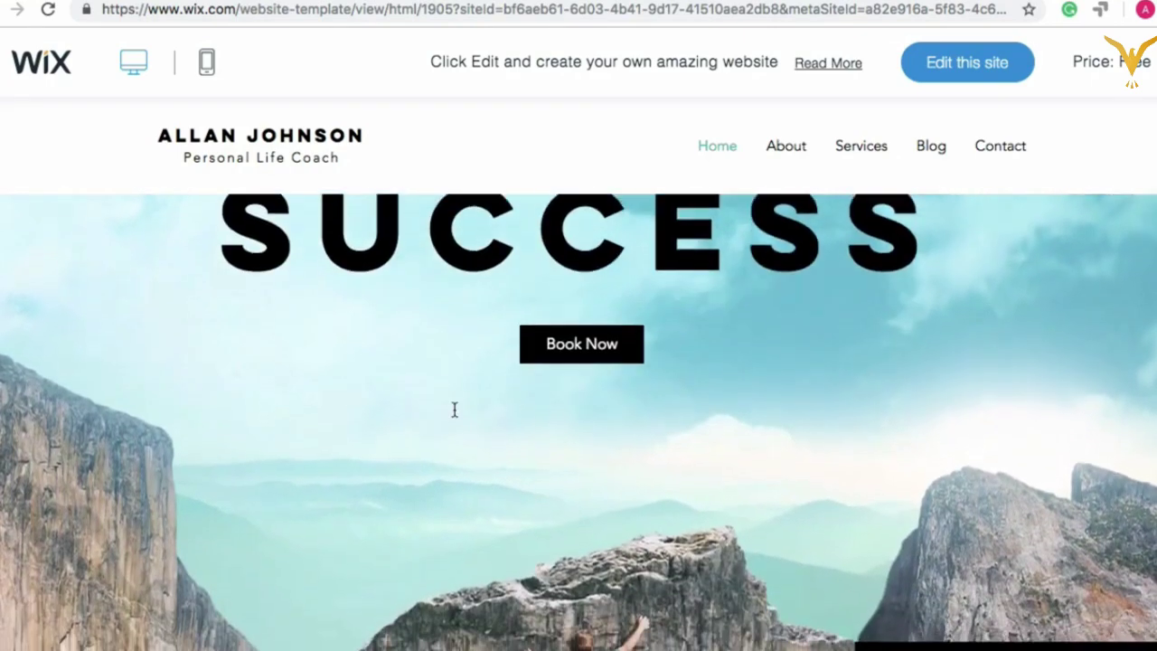
pyautogui.scroll(-6, 455, 417)
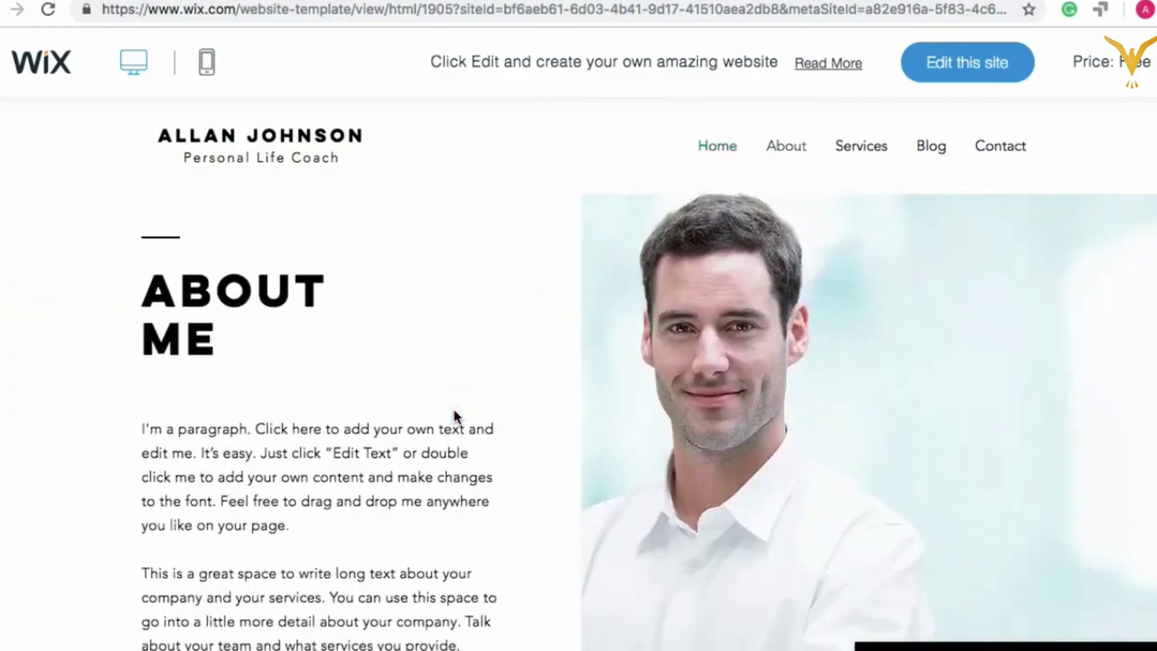
pyautogui.scroll(-5, 455, 417)
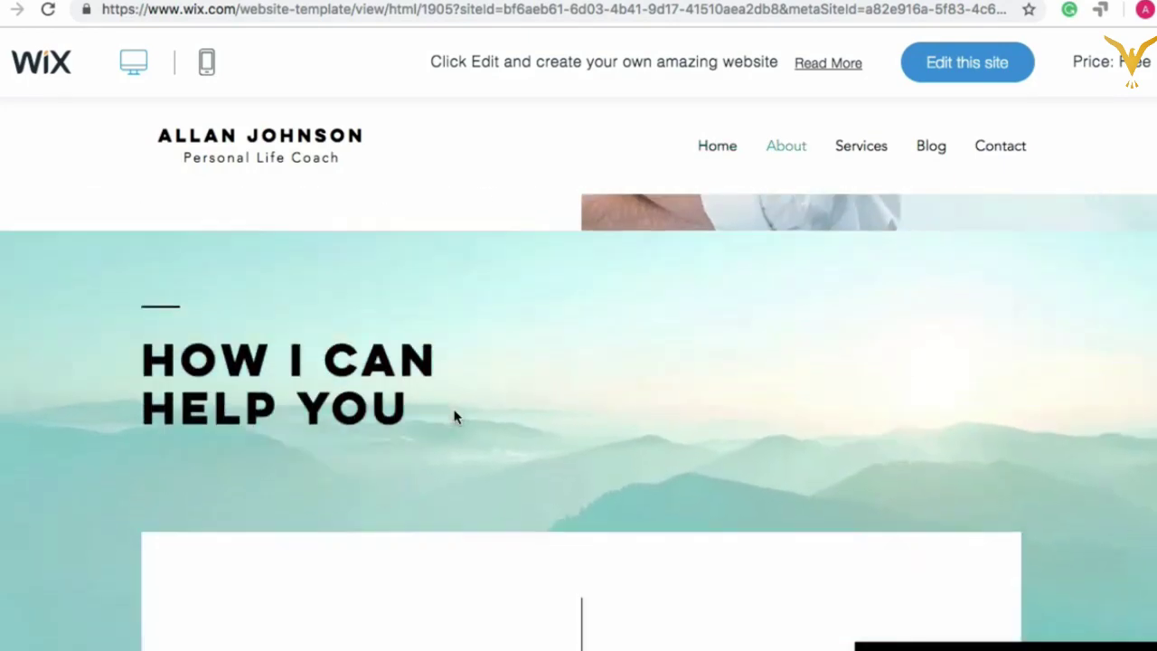
pyautogui.scroll(2, 454, 417)
pyautogui.scroll(-7, 455, 417)
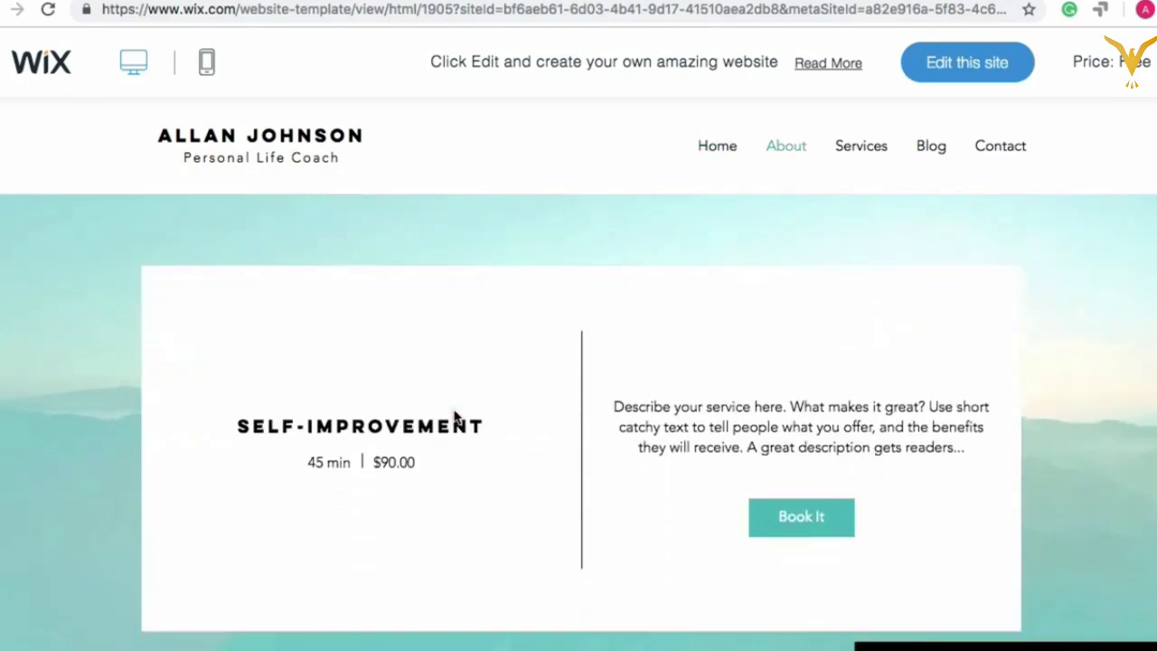
pyautogui.scroll(-2, 455, 417)
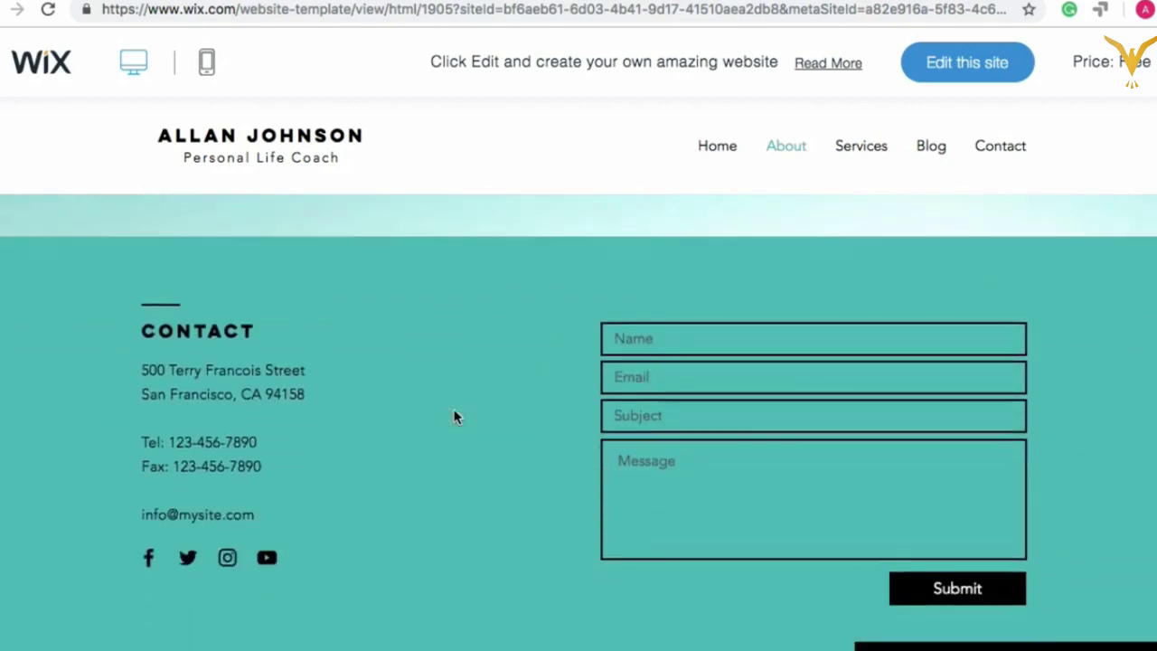
# Step: Return to the SUCCESS hero and briefly expand, then collapse, the Let's Chat panel
pyautogui.scroll(5, 455, 417)
pyautogui.scroll(10, 454, 417)
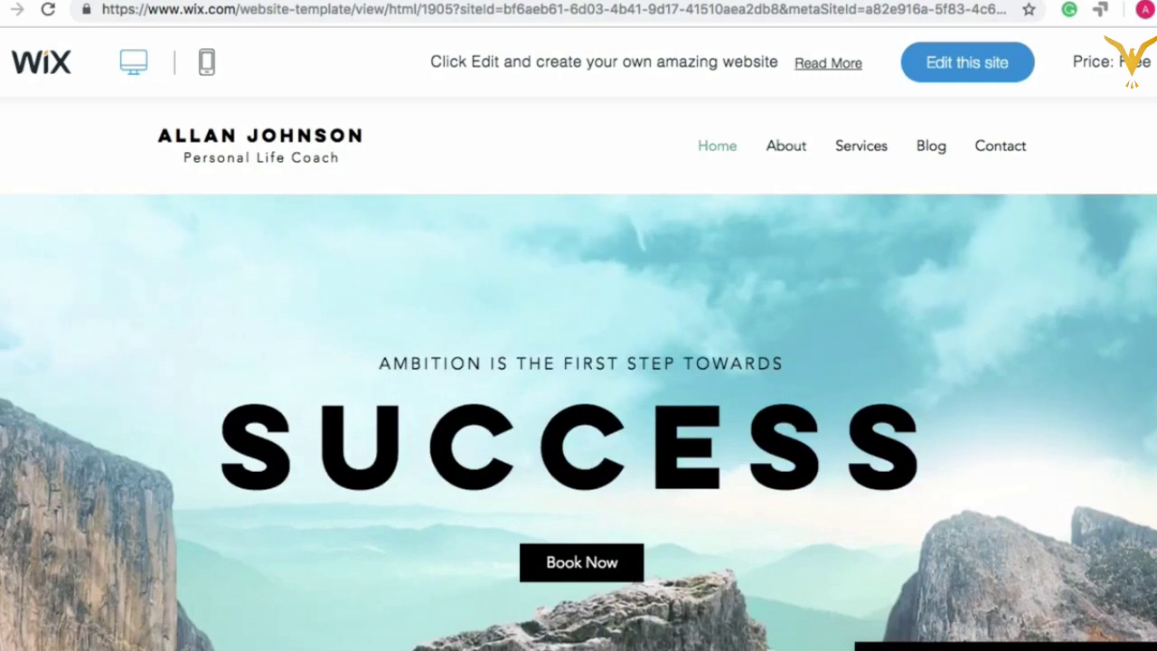
pyautogui.click(1003, 646)
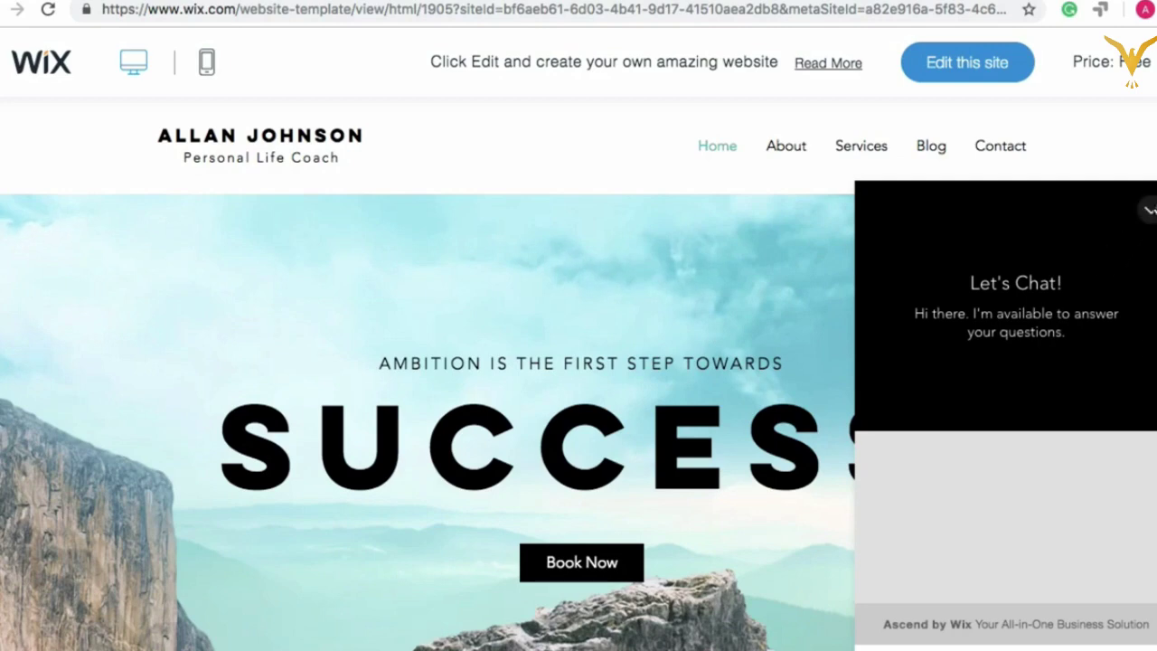
pyautogui.click(1149, 210)
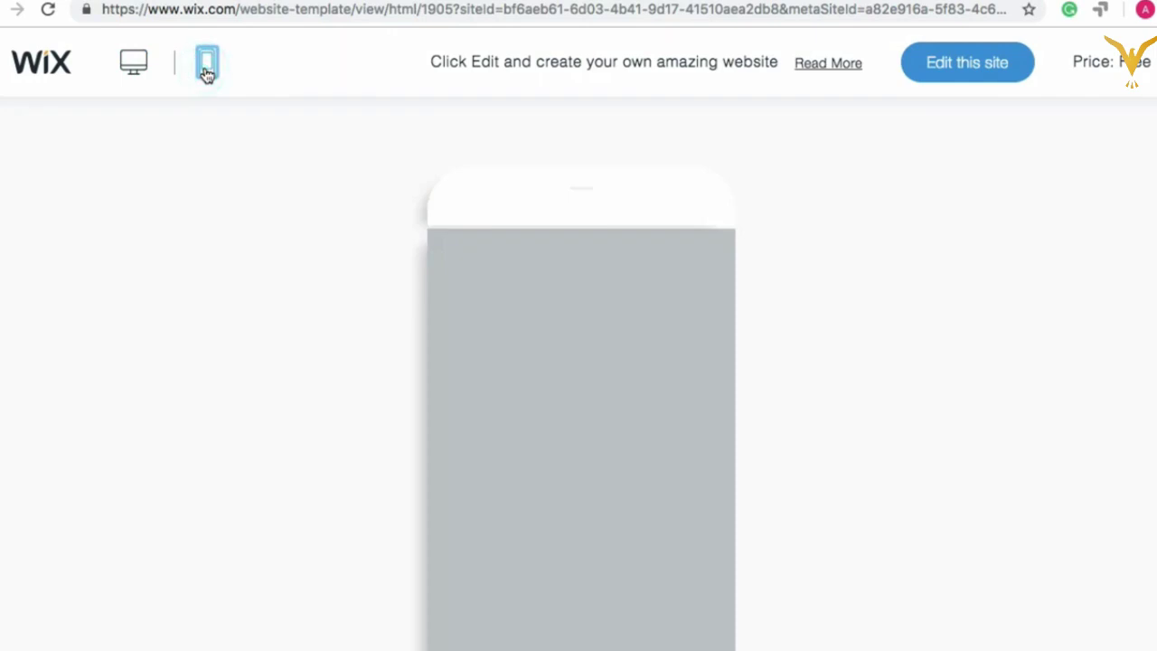
# Step: Scroll the Success Coach mobile preview down to the contact form, then return to the gallery
pyautogui.scroll(-3, 985, 349)
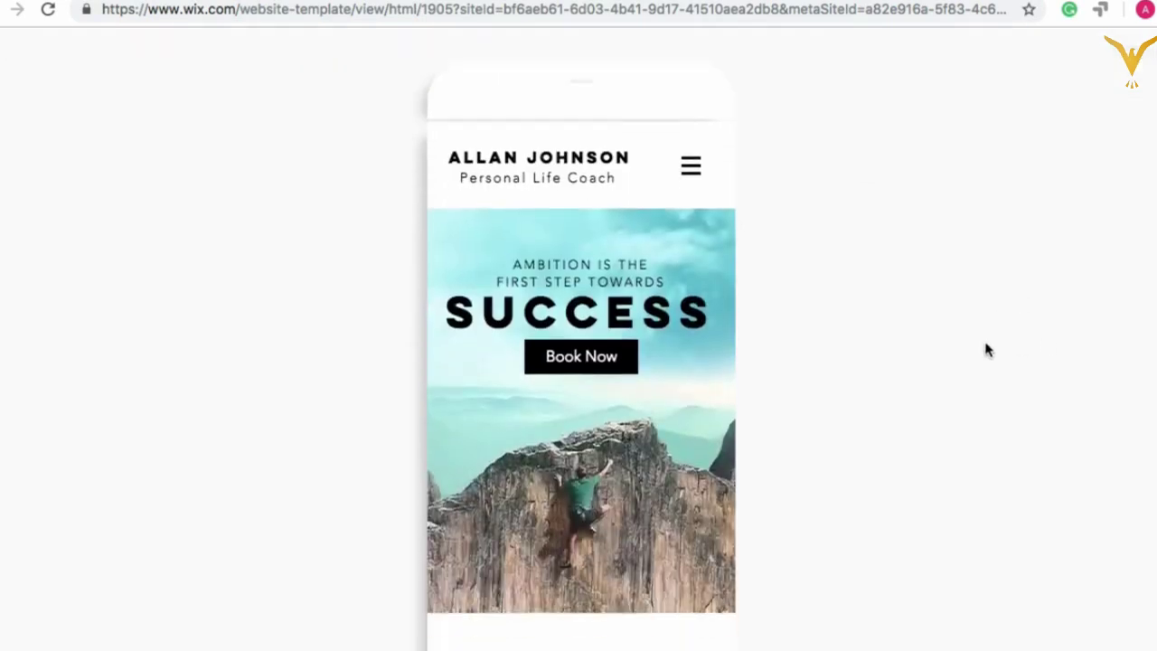
pyautogui.scroll(-10, 672, 415)
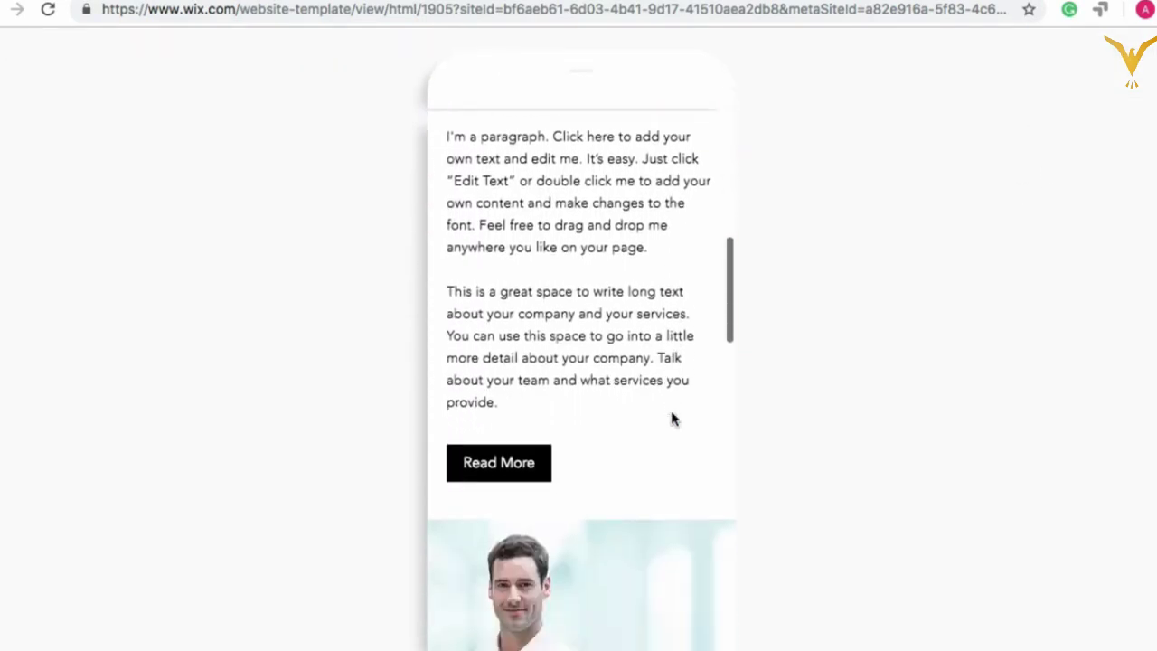
pyautogui.scroll(-15, 672, 416)
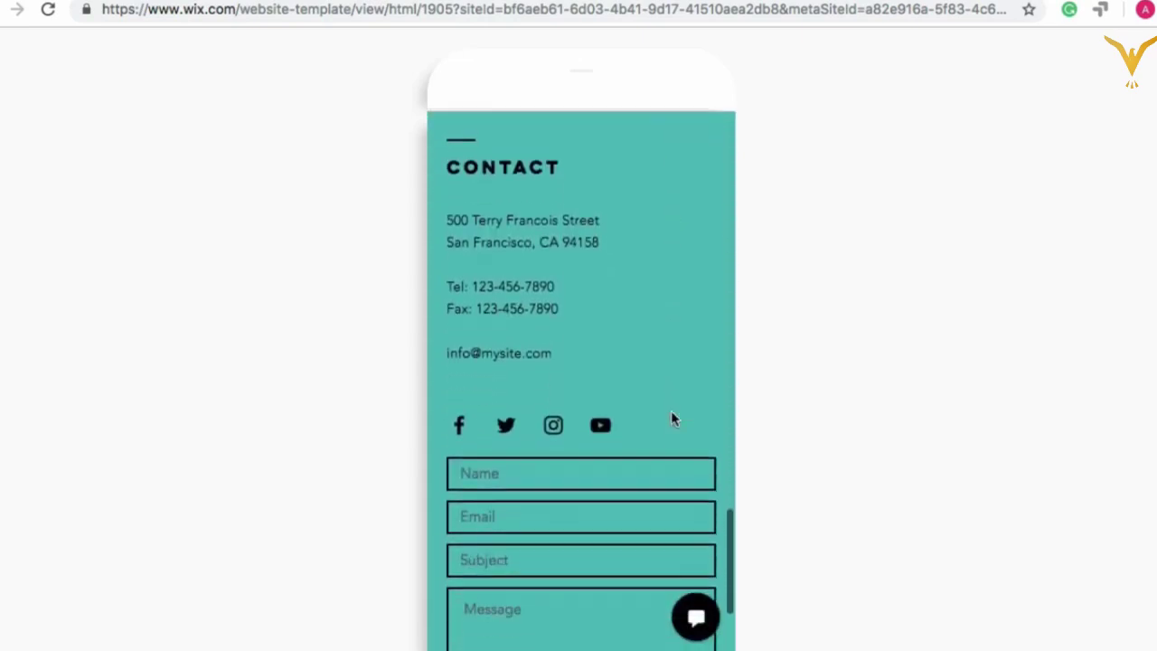
pyautogui.scroll(20, 671, 411)
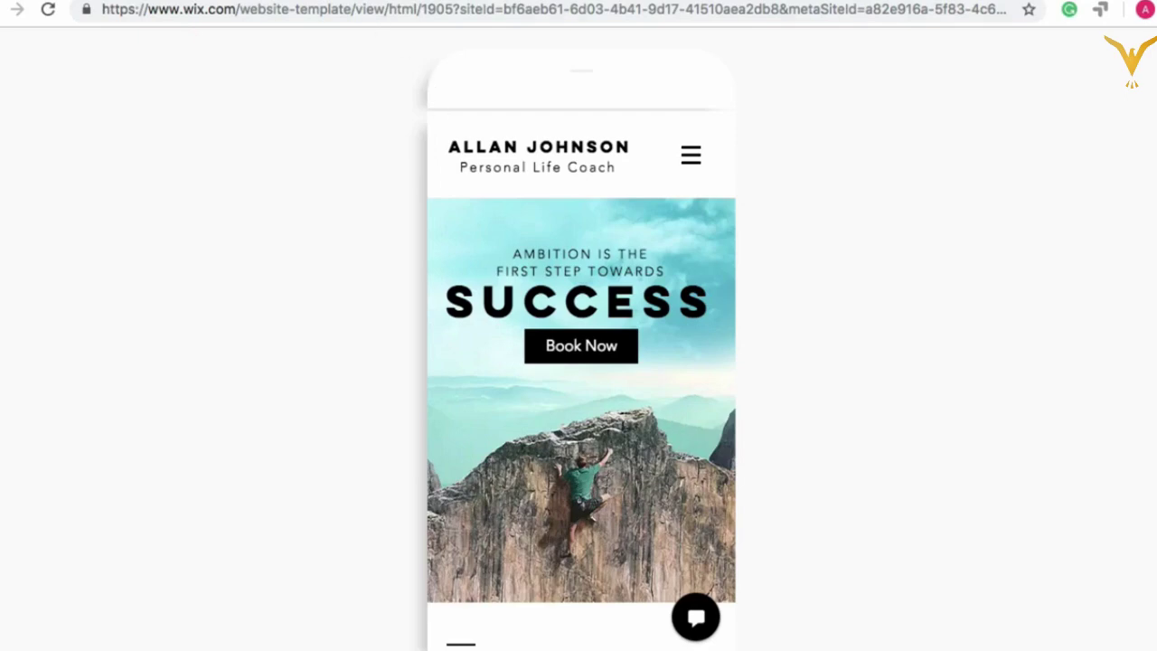
pyautogui.hotkey('alt', 'Left')
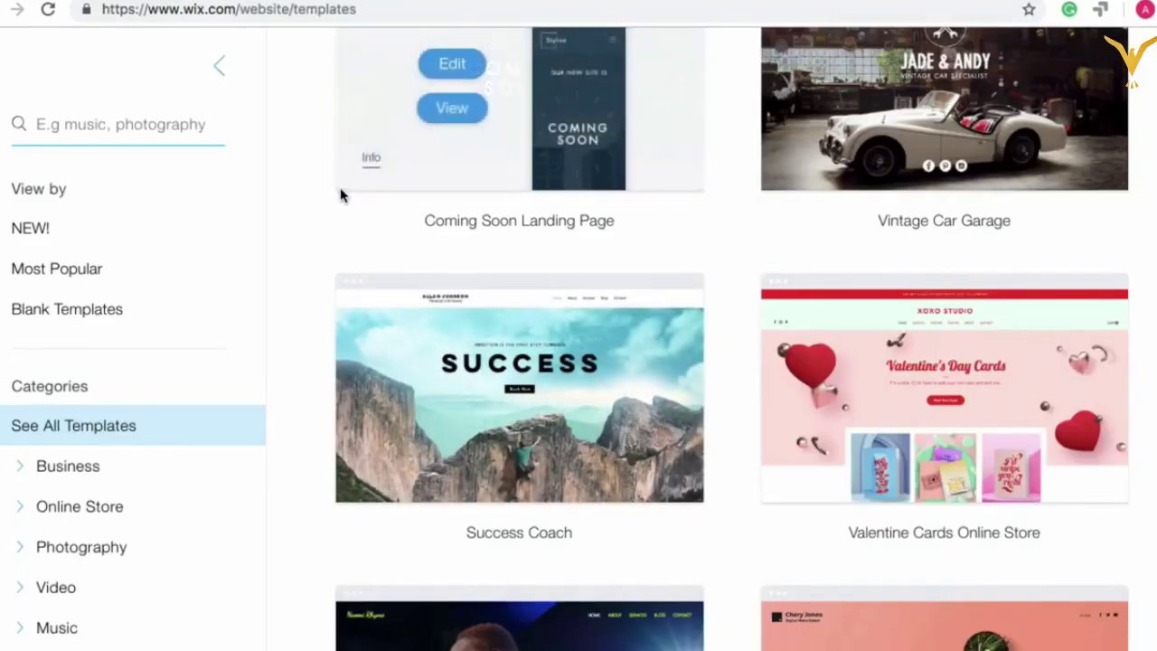
# Step: Go back and browse the travel and Shoe Fetish store template previews
pyautogui.hotkey('alt', 'Left')
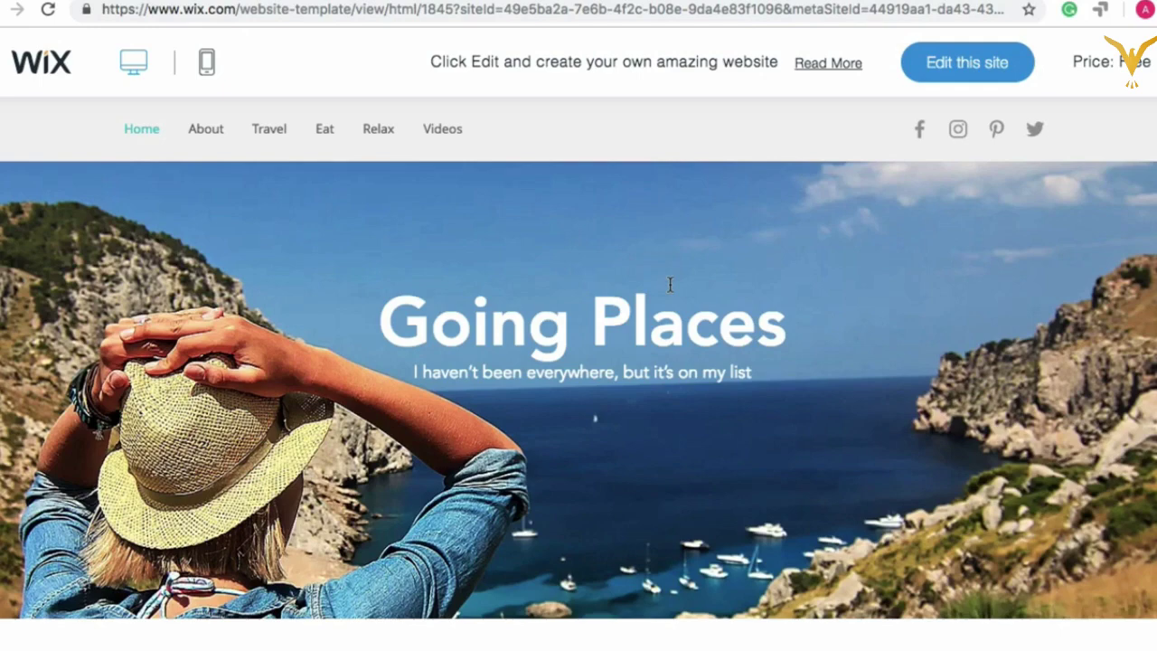
pyautogui.scroll(-6, 670, 285)
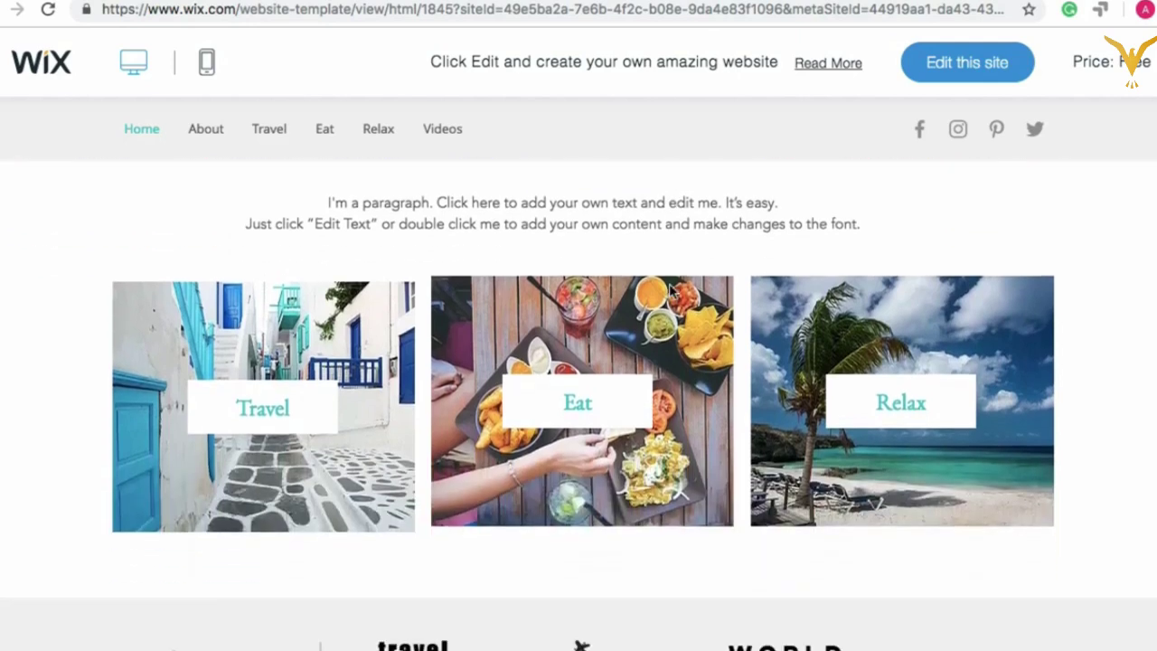
pyautogui.scroll(-2, 670, 289)
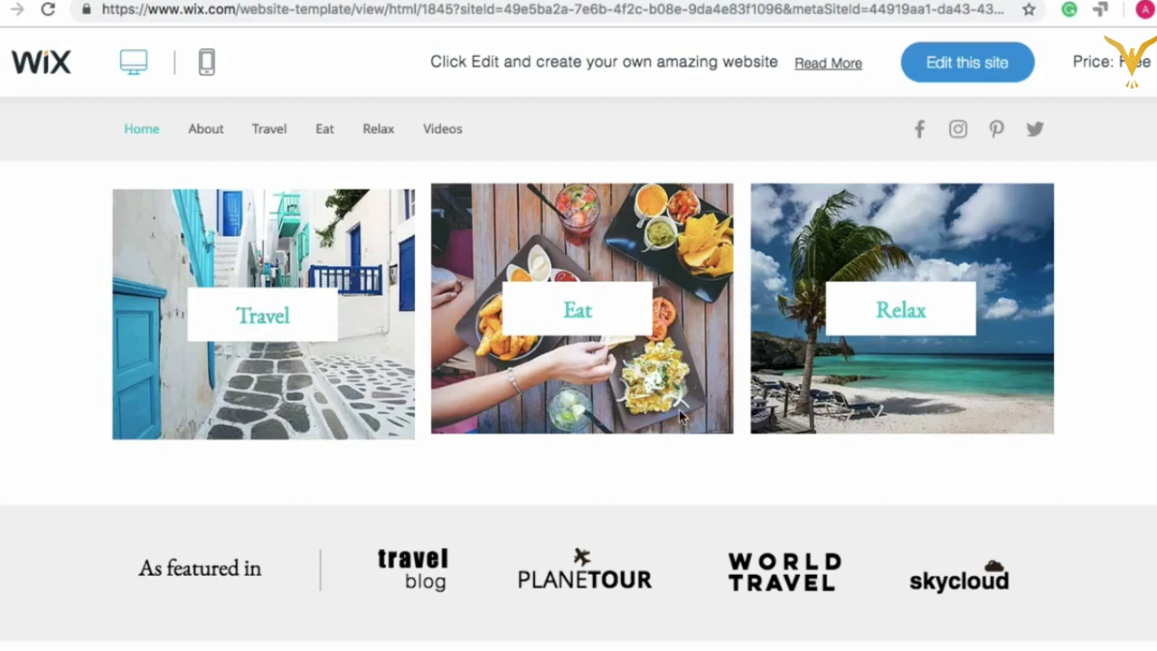
pyautogui.scroll(-6, 679, 414)
pyautogui.scroll(4, 683, 418)
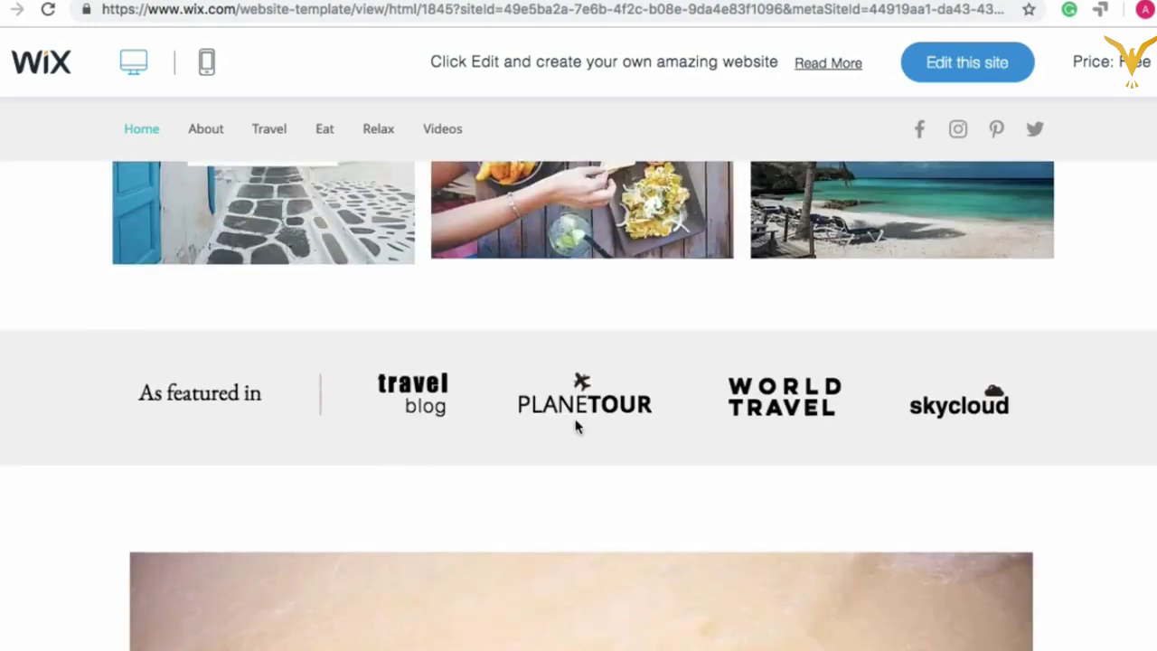
pyautogui.scroll(-10, 744, 457)
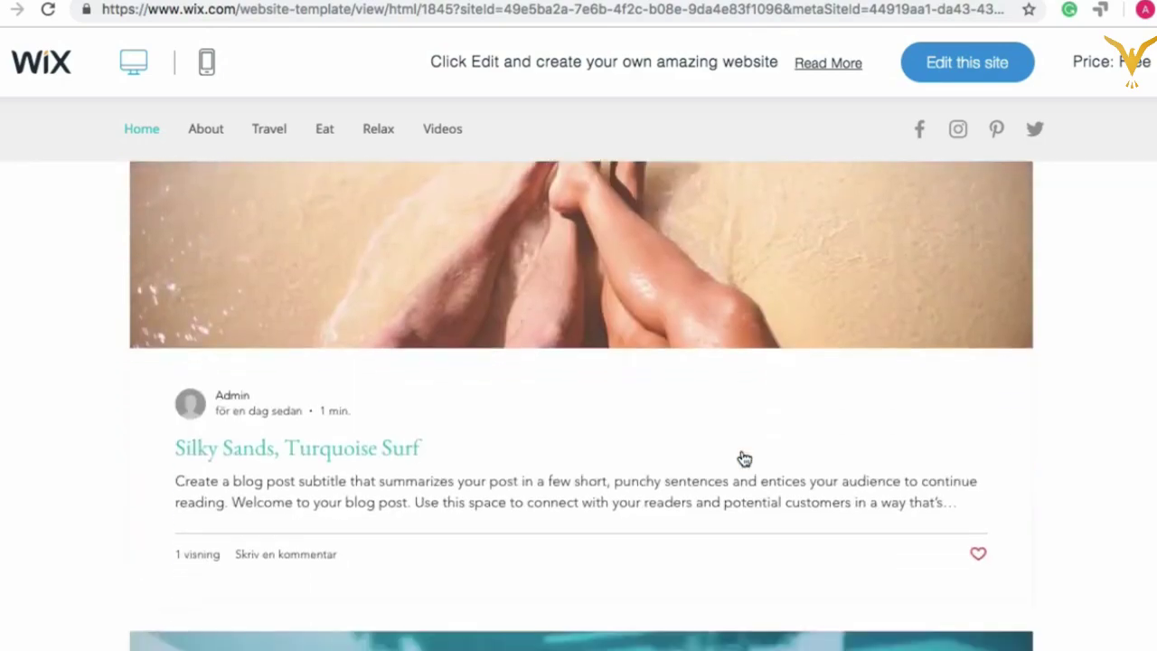
pyautogui.scroll(-15, 744, 458)
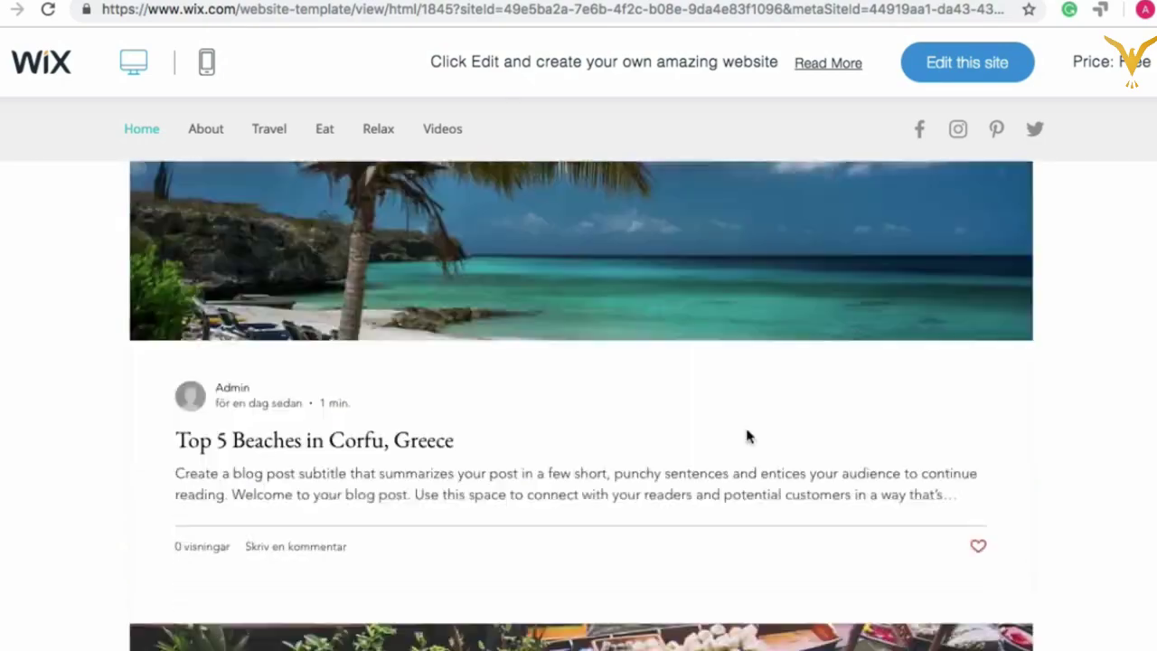
pyautogui.scroll(20, 747, 437)
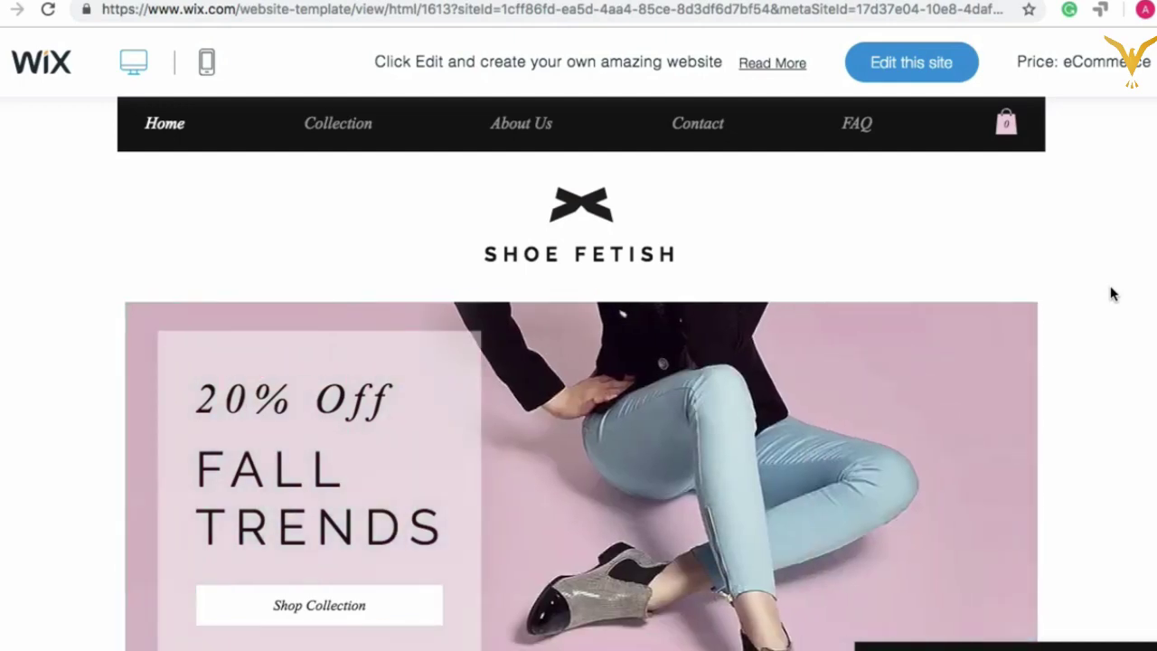
pyautogui.scroll(-2, 1069, 344)
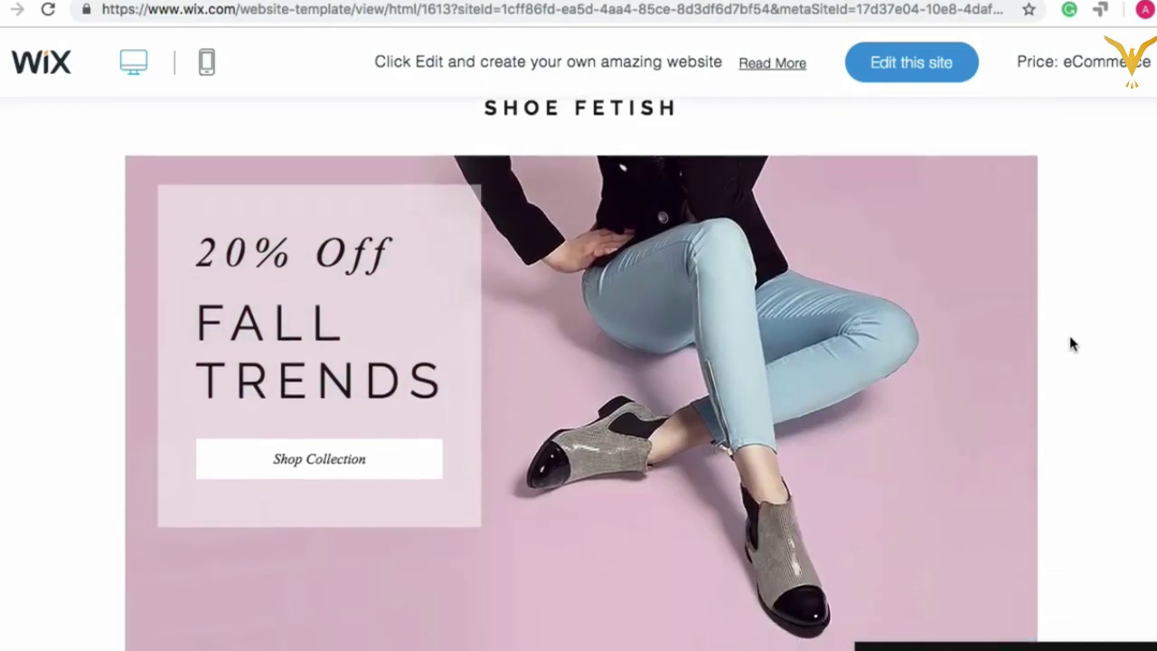
pyautogui.scroll(2, 1069, 343)
pyautogui.scroll(-1, 1069, 344)
pyautogui.scroll(-5, 1072, 344)
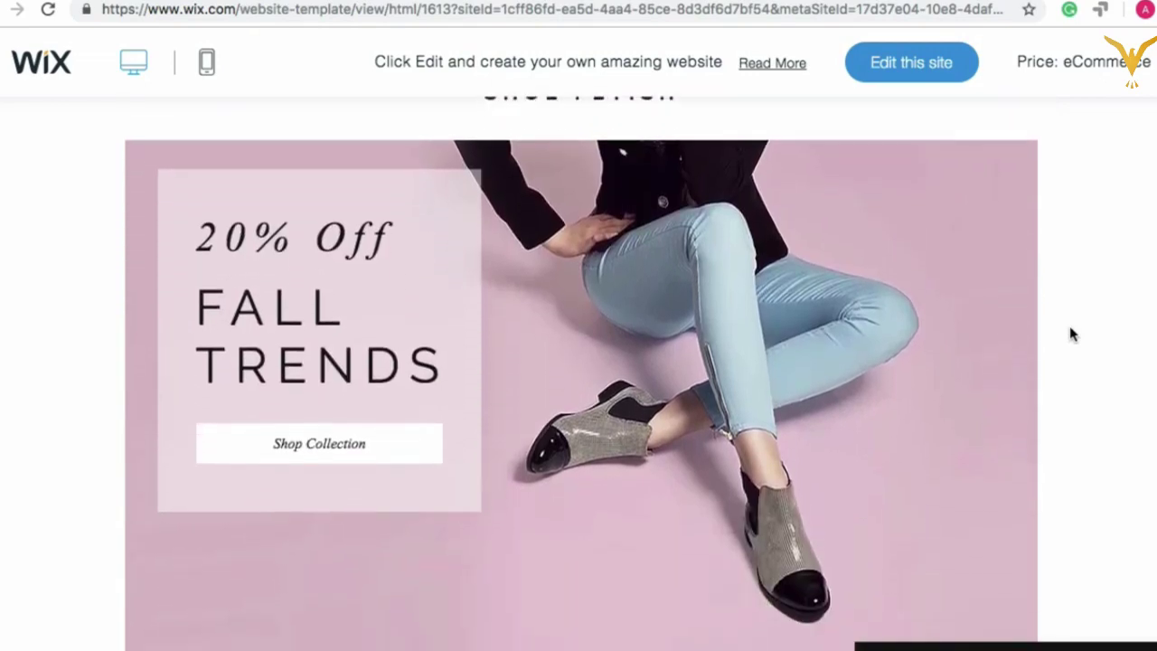
pyautogui.scroll(-3, 1072, 335)
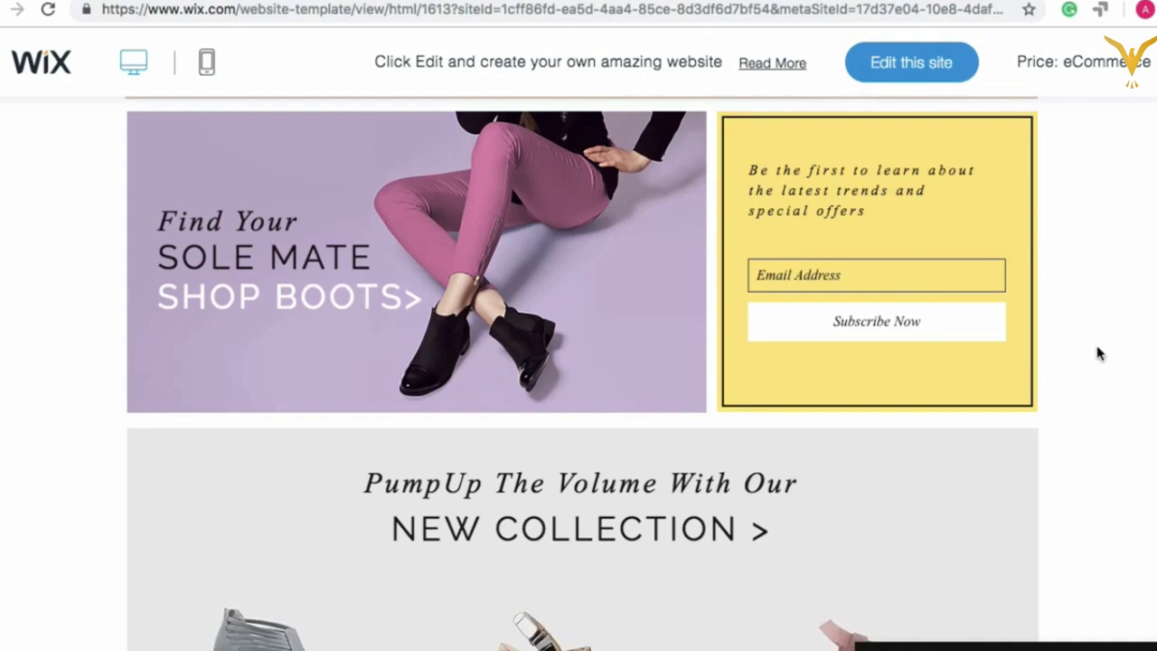
pyautogui.scroll(-2, 1099, 353)
pyautogui.scroll(-3, 1064, 421)
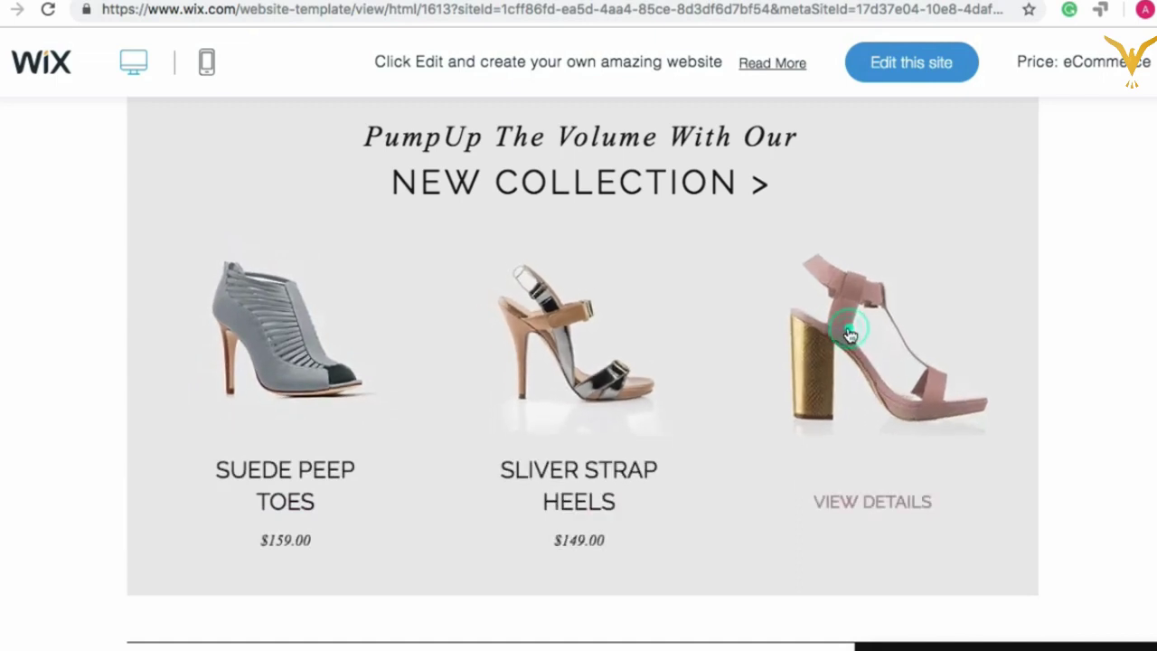
# Step: Open the pink Ankle Strap Sandals product page and scroll through it
pyautogui.click(898, 259)
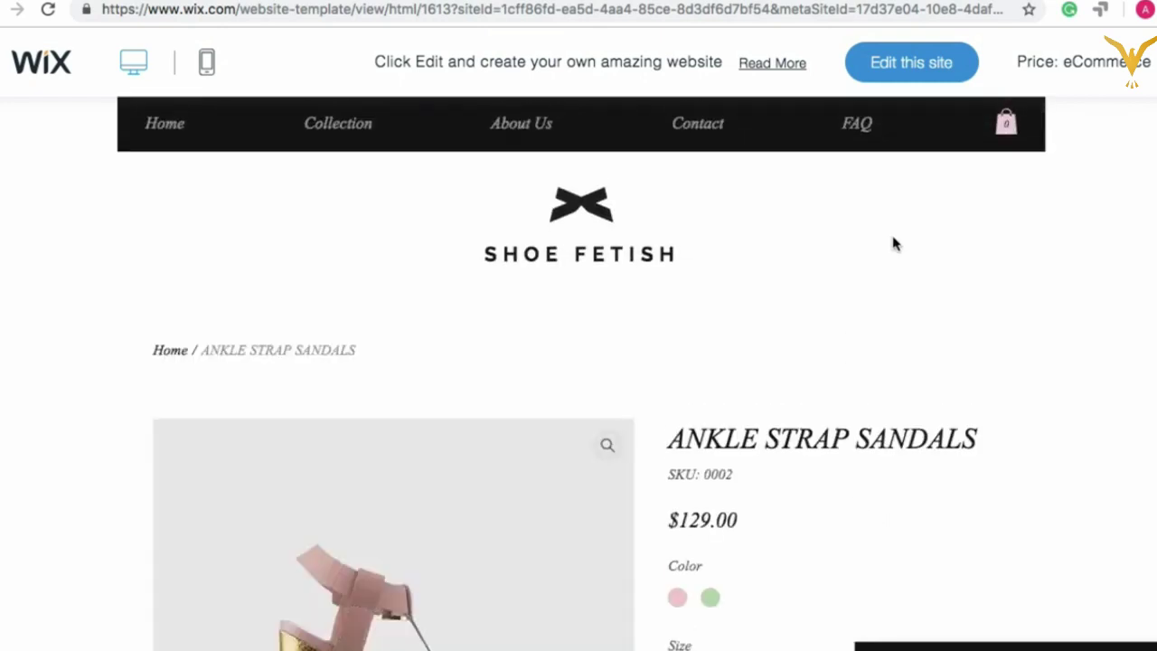
pyautogui.scroll(-3, 960, 431)
pyautogui.scroll(-5, 960, 431)
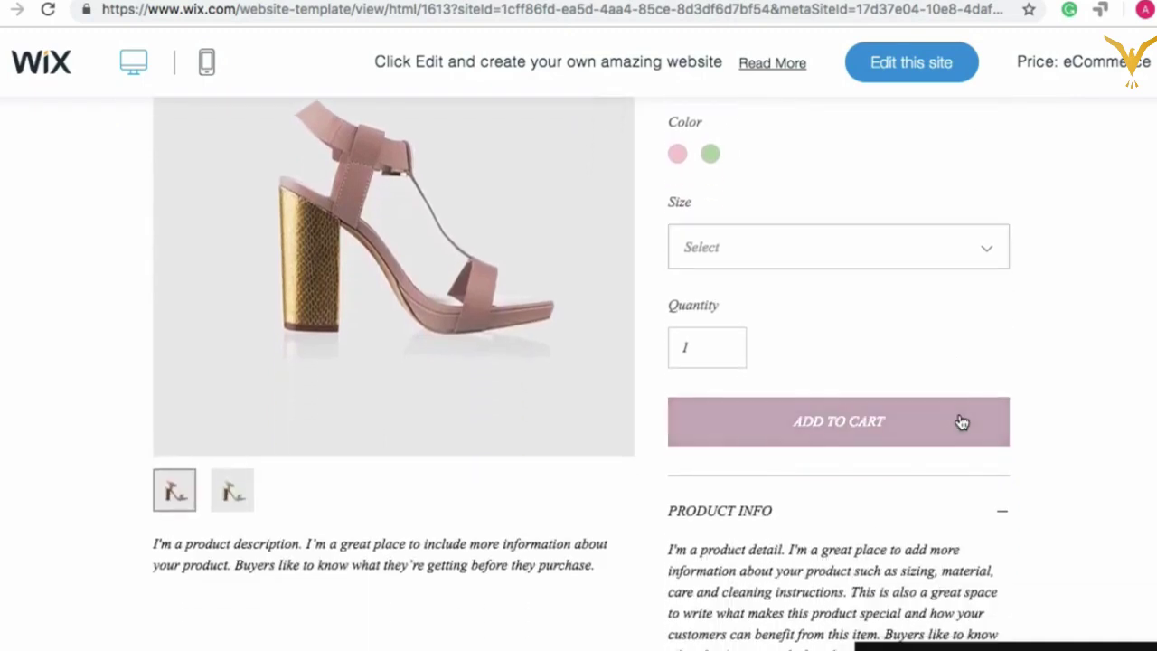
pyautogui.scroll(-2, 960, 414)
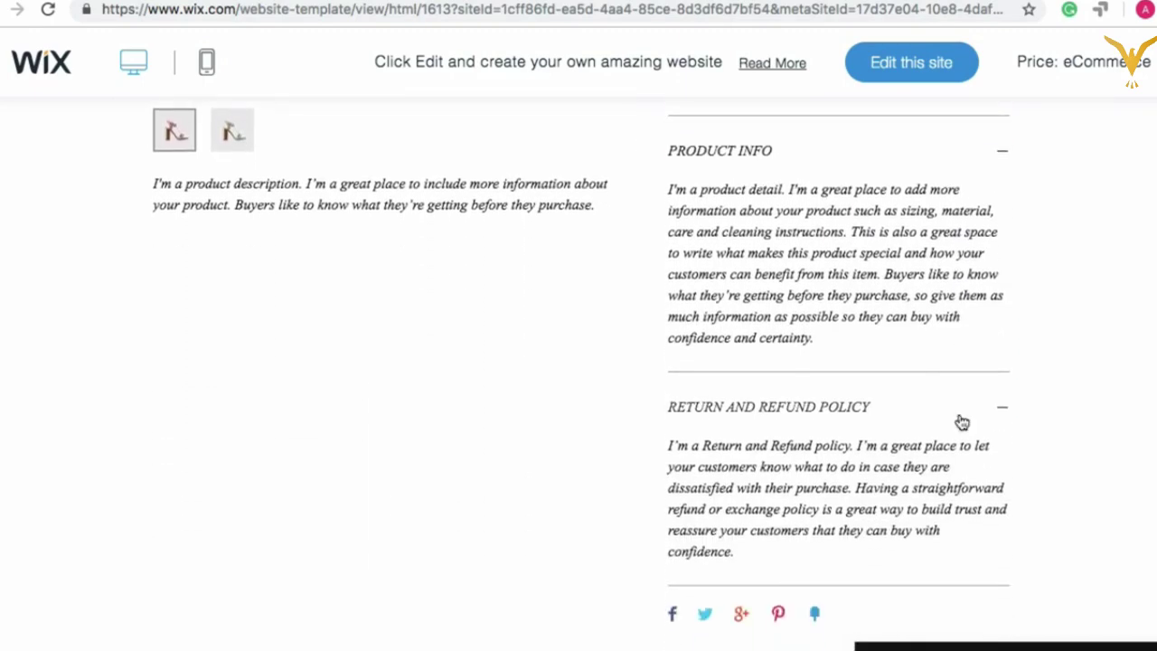
pyautogui.scroll(-2, 961, 422)
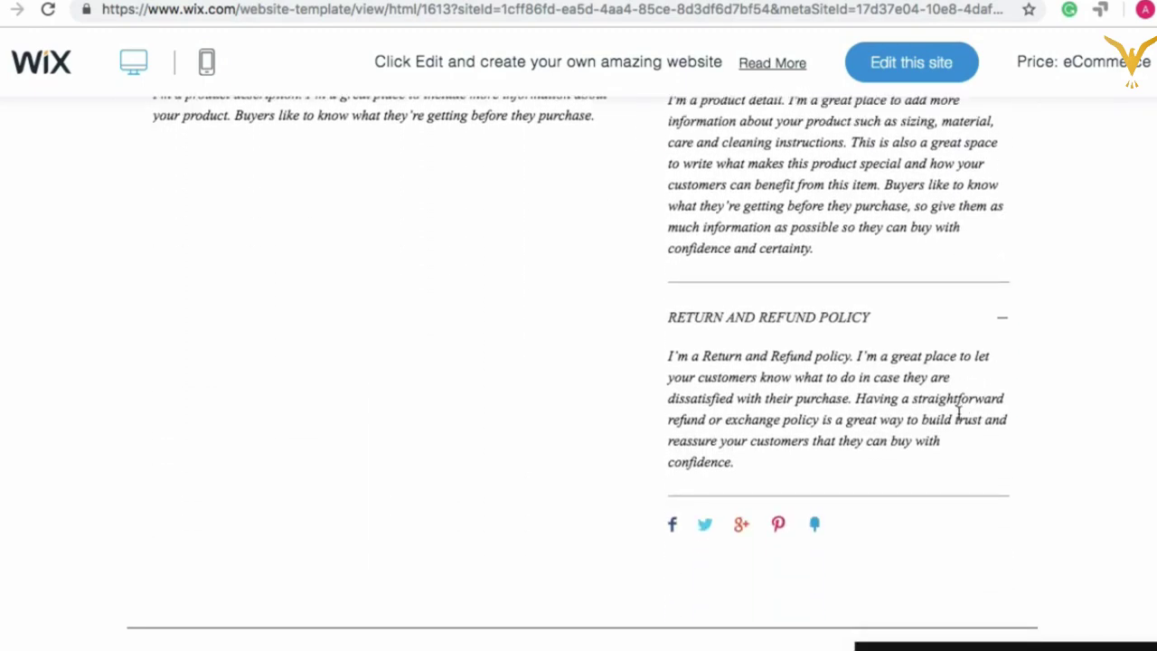
pyautogui.scroll(10, 960, 414)
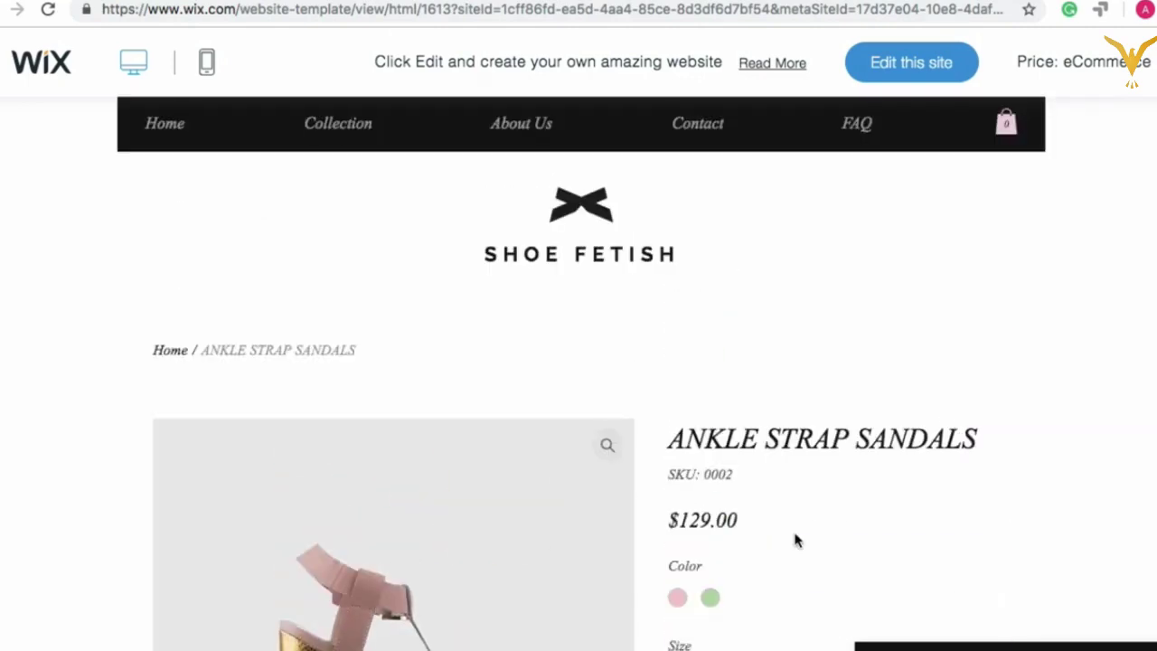
pyautogui.scroll(-10, 795, 541)
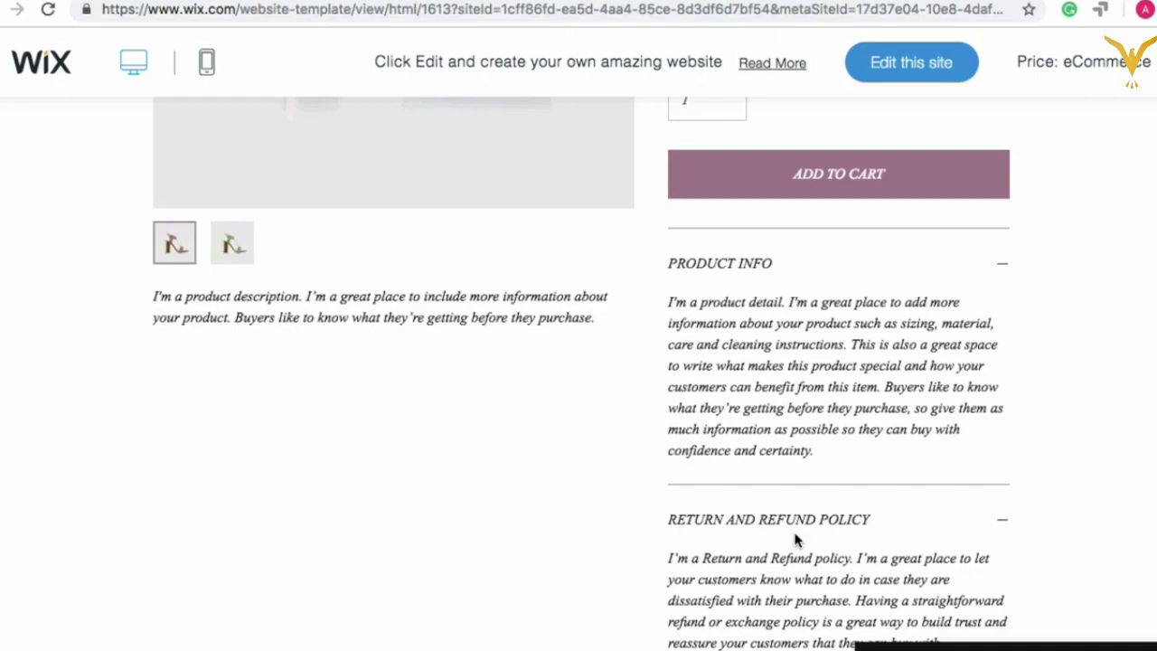
pyautogui.scroll(10, 794, 323)
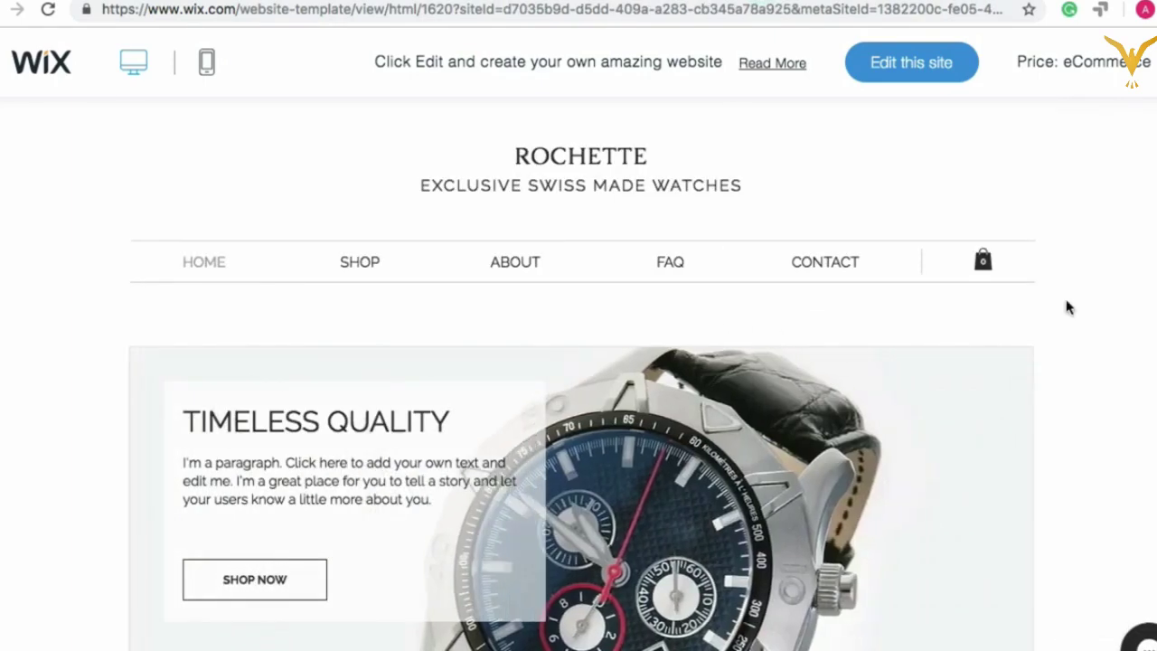
# Step: Open the Rochette watch store's Shop page and scroll through its products
pyautogui.scroll(-4, 1082, 366)
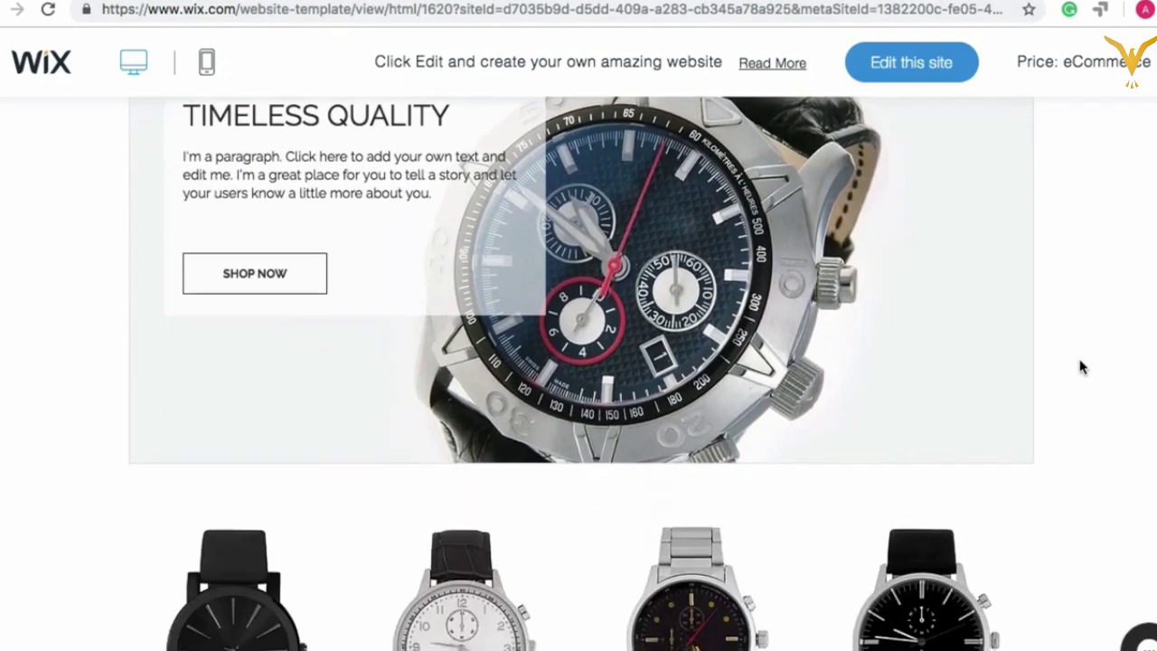
pyautogui.scroll(6, 1079, 364)
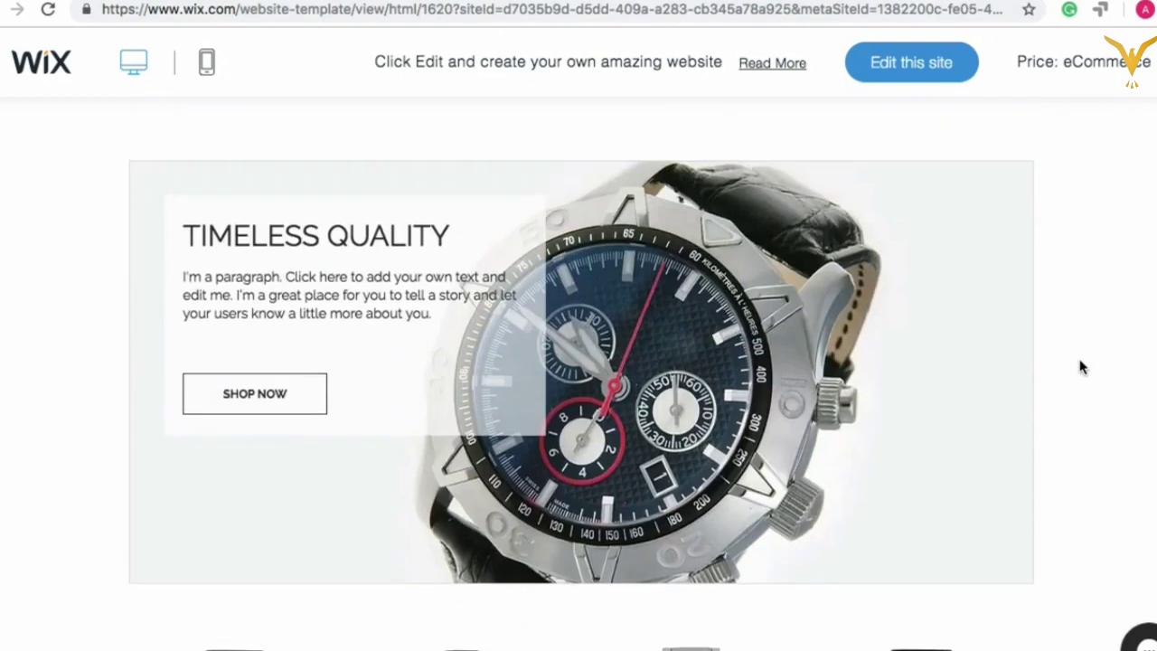
pyautogui.click(361, 261)
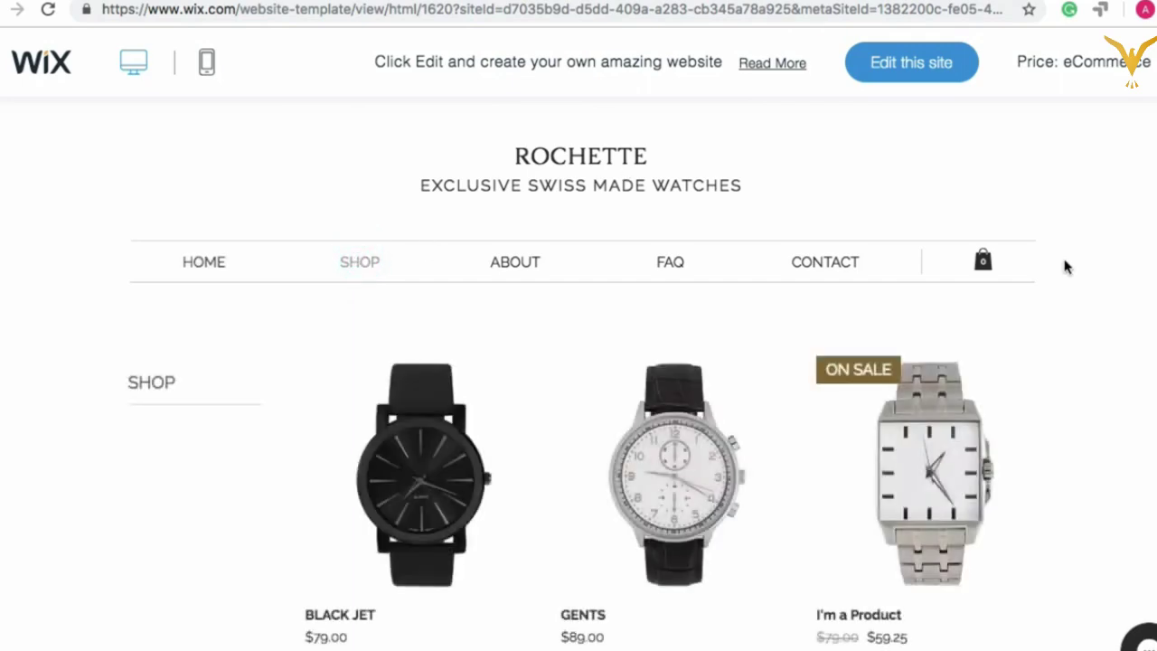
pyautogui.scroll(-3, 1065, 265)
pyautogui.scroll(-4, 1065, 266)
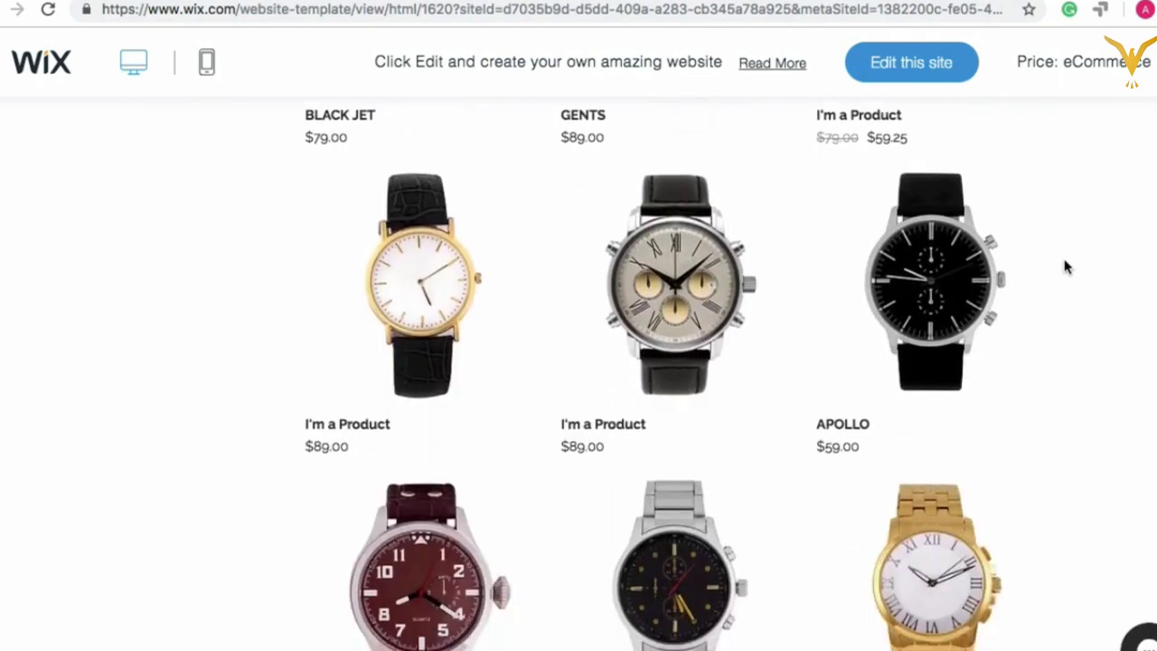
pyautogui.scroll(-1, 1065, 267)
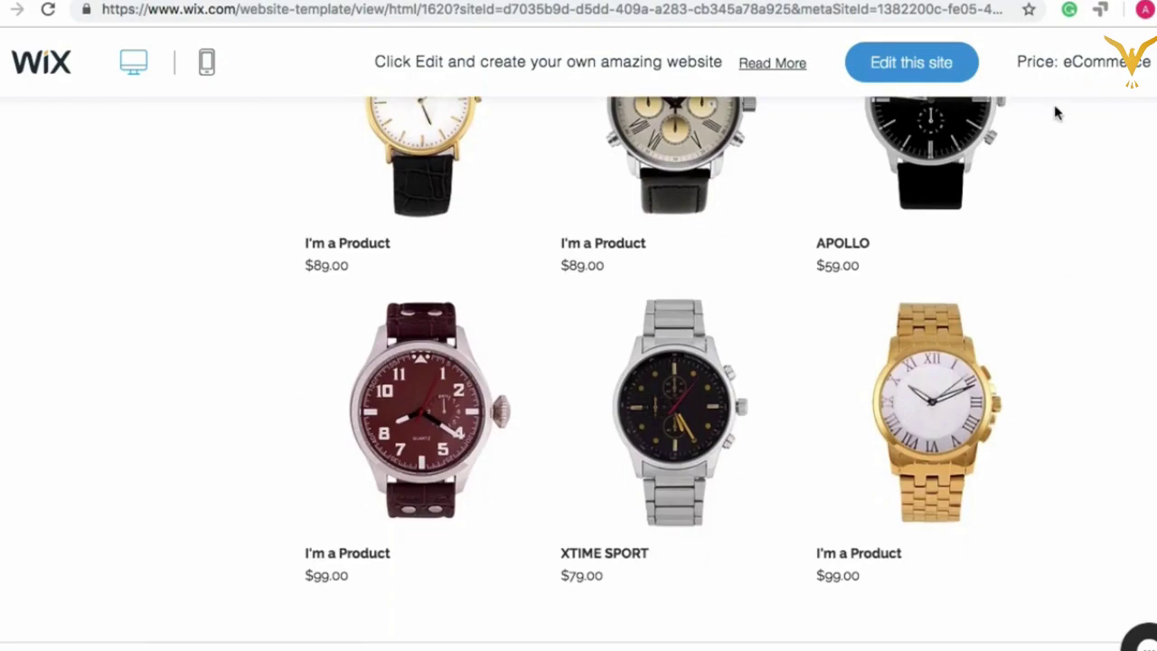
pyautogui.scroll(6, 1058, 112)
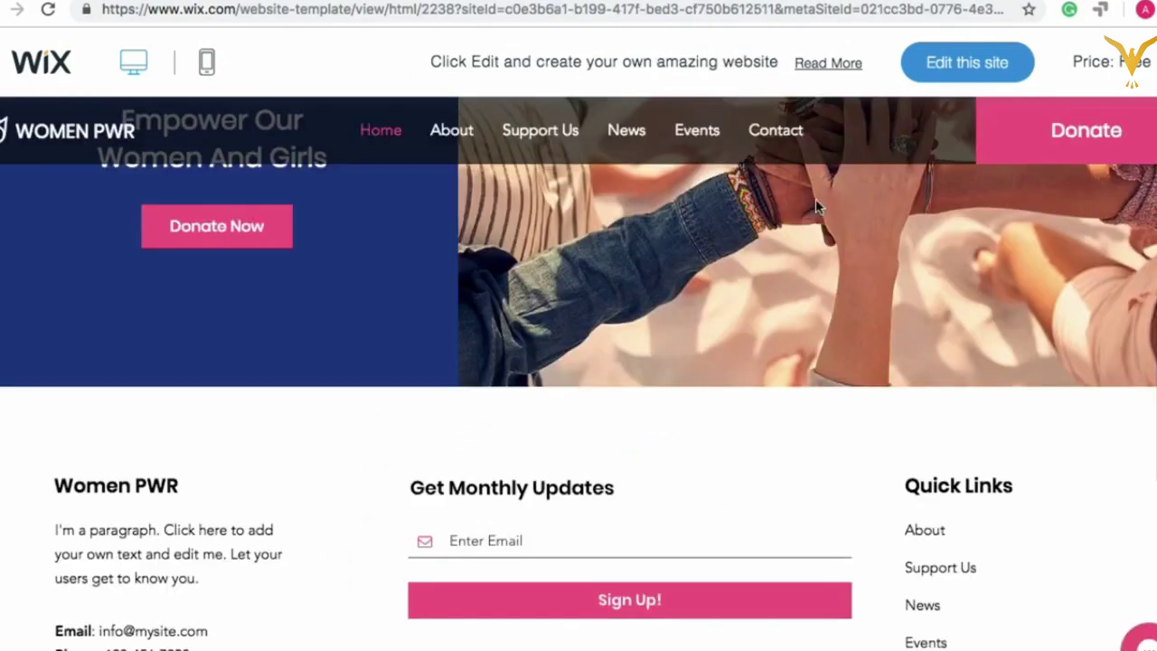
pyautogui.scroll(10, 816, 198)
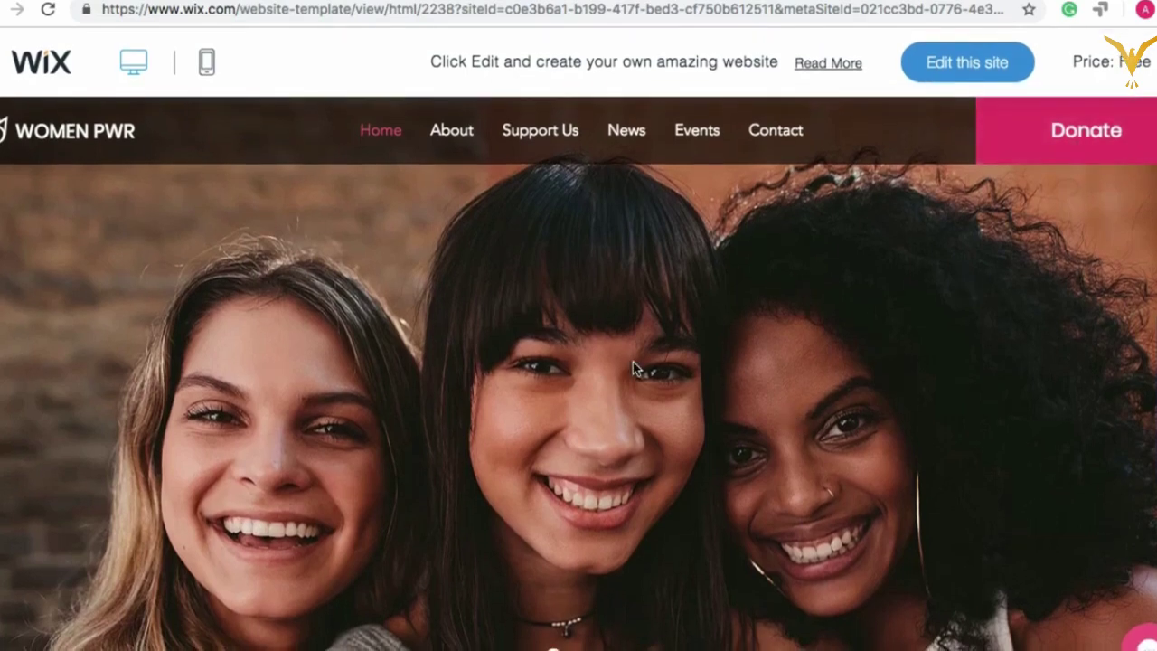
# Step: Scroll the Women PWR home page from its hero through Latest News to the signup
pyautogui.scroll(-2, 486, 463)
pyautogui.scroll(-3, 486, 465)
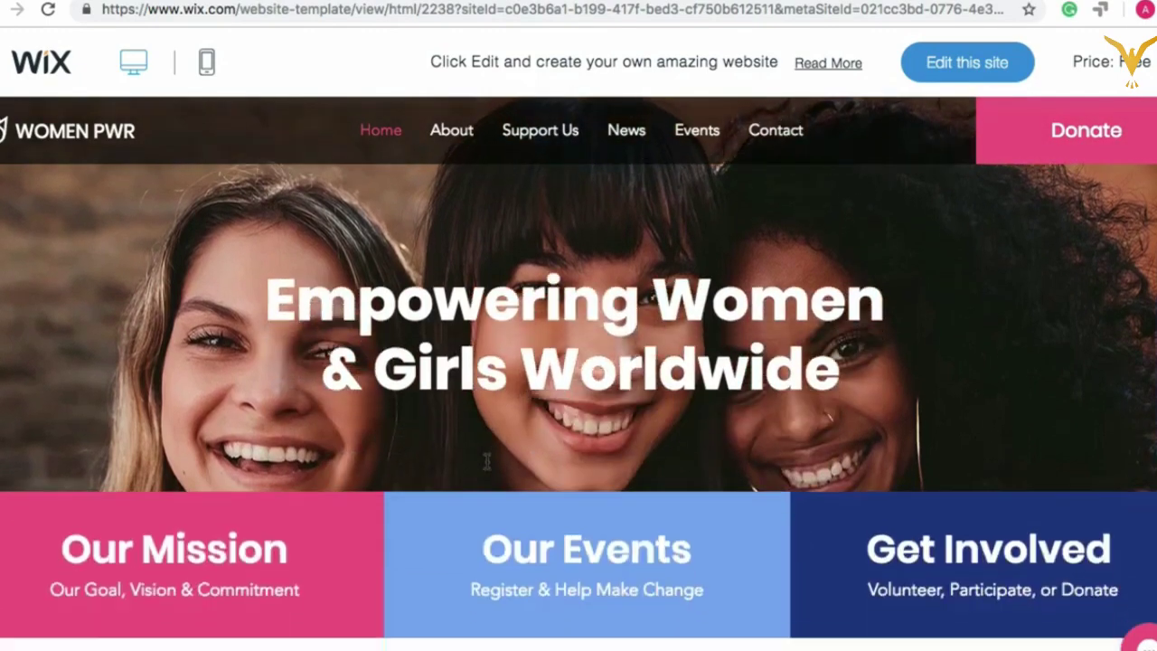
pyautogui.scroll(4, 486, 466)
pyautogui.scroll(-3, 472, 566)
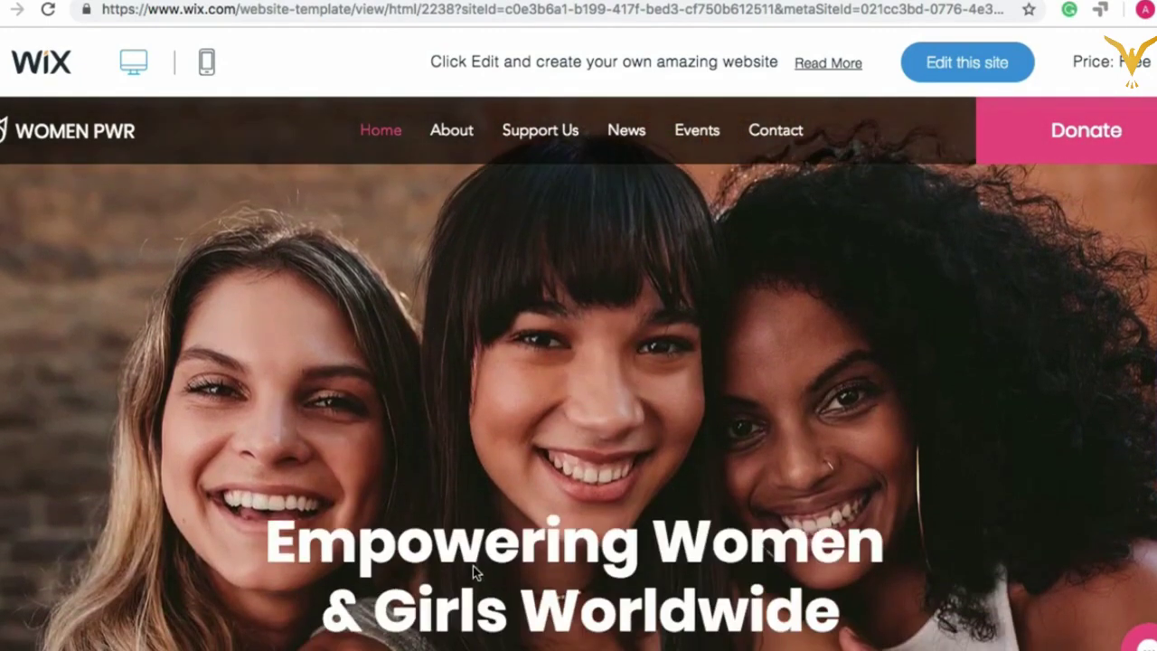
pyautogui.scroll(3, 473, 566)
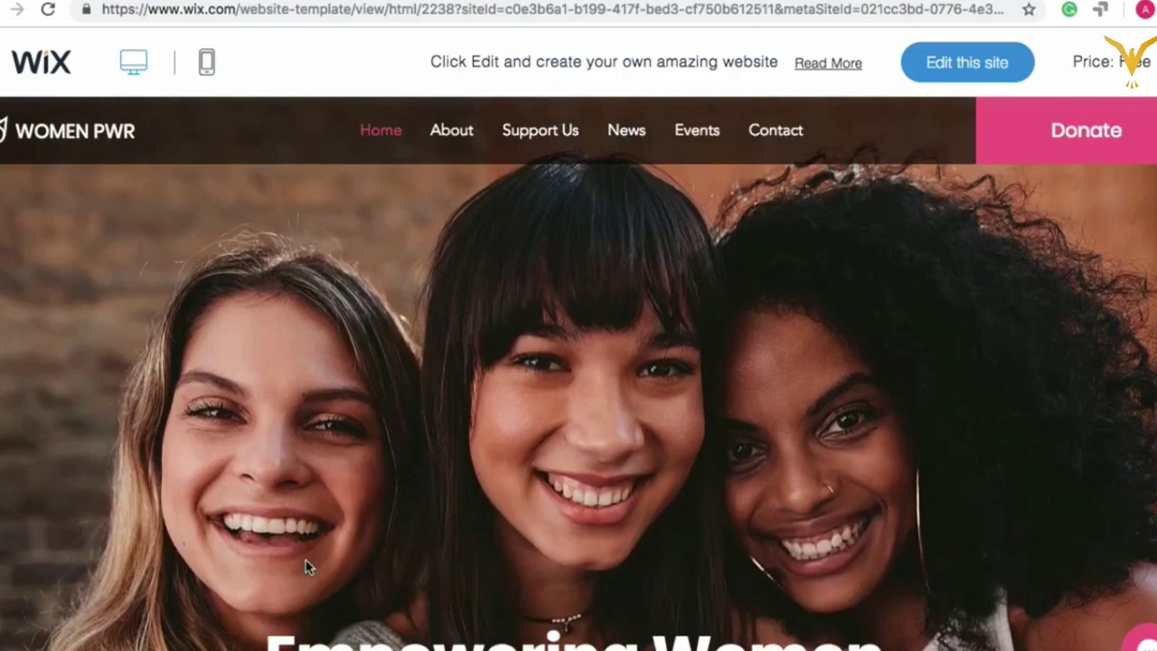
pyautogui.scroll(1, 461, 427)
pyautogui.scroll(-3, 461, 427)
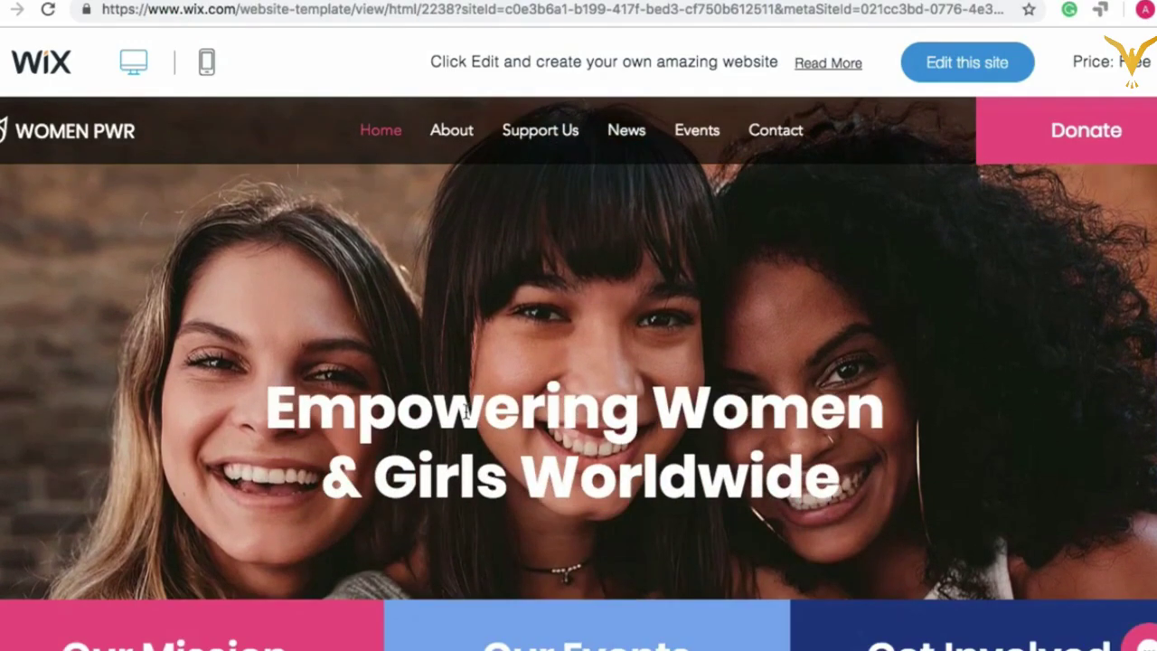
pyautogui.scroll(-3, 464, 413)
pyautogui.scroll(4, 465, 413)
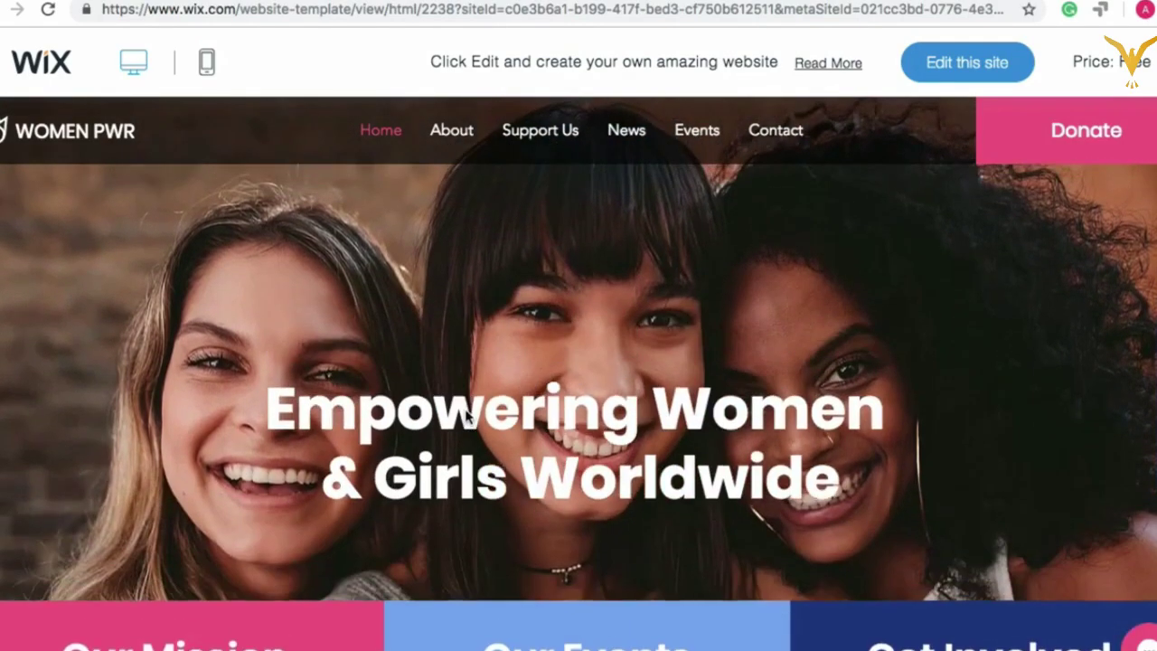
pyautogui.scroll(2, 464, 514)
pyautogui.scroll(-3, 465, 513)
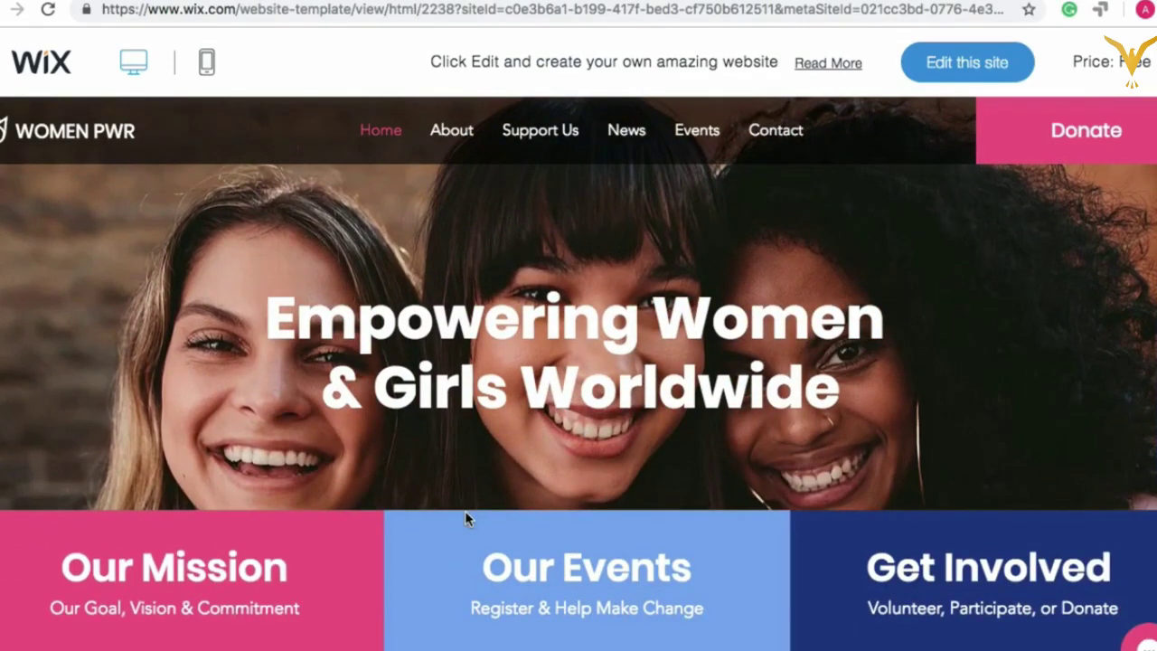
pyautogui.scroll(-5, 465, 511)
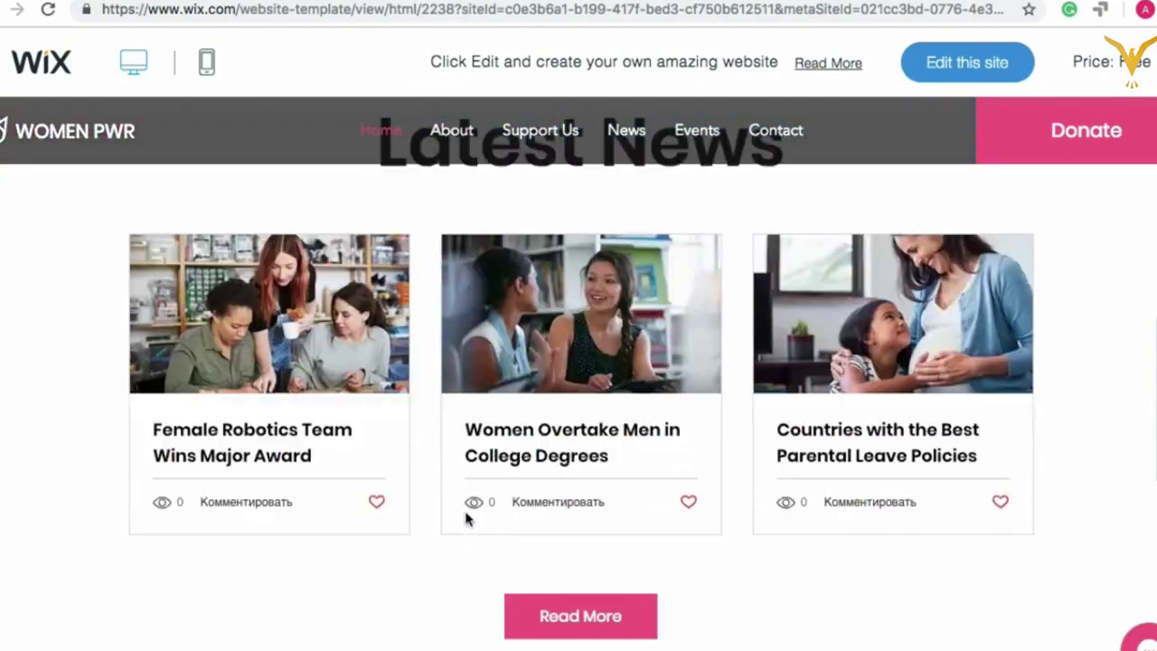
pyautogui.scroll(-10, 466, 517)
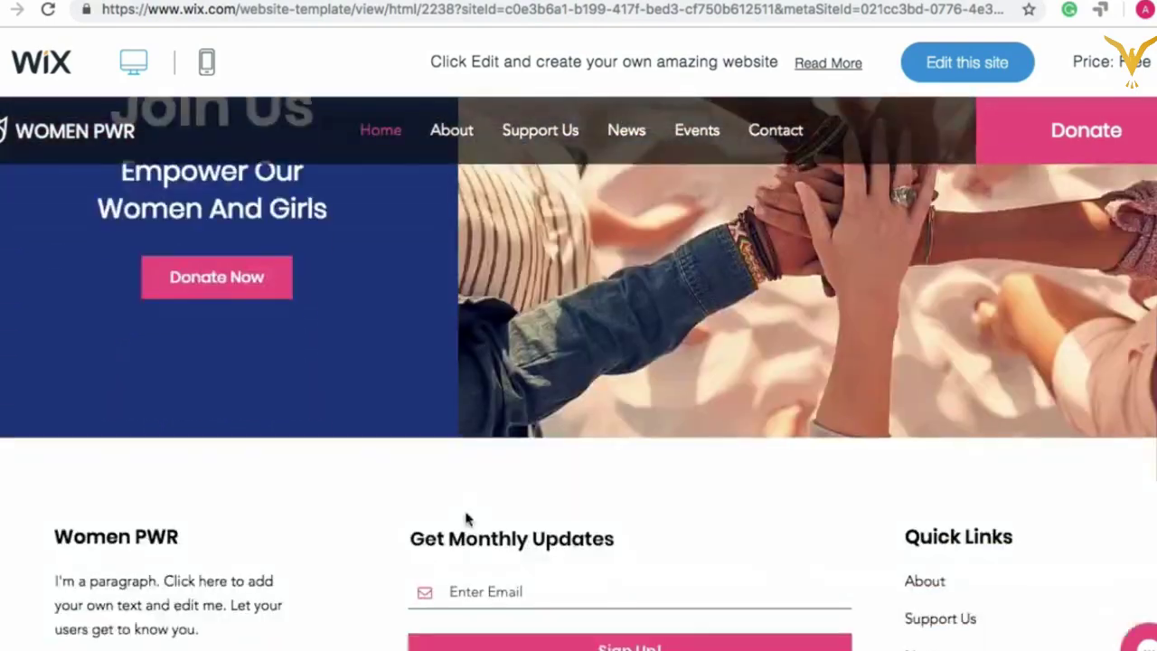
pyautogui.scroll(15, 466, 517)
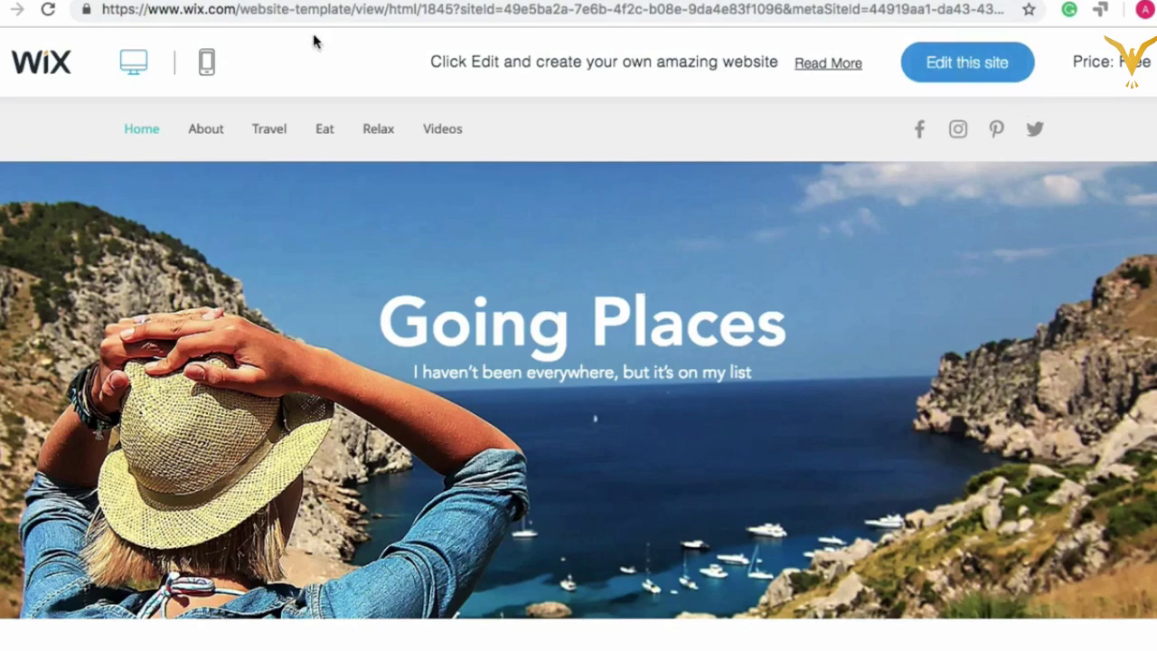
# Step: Go back to the template gallery, filter to Blank Templates, and edit Start from Scratch
pyautogui.hotkey('alt', 'Left')
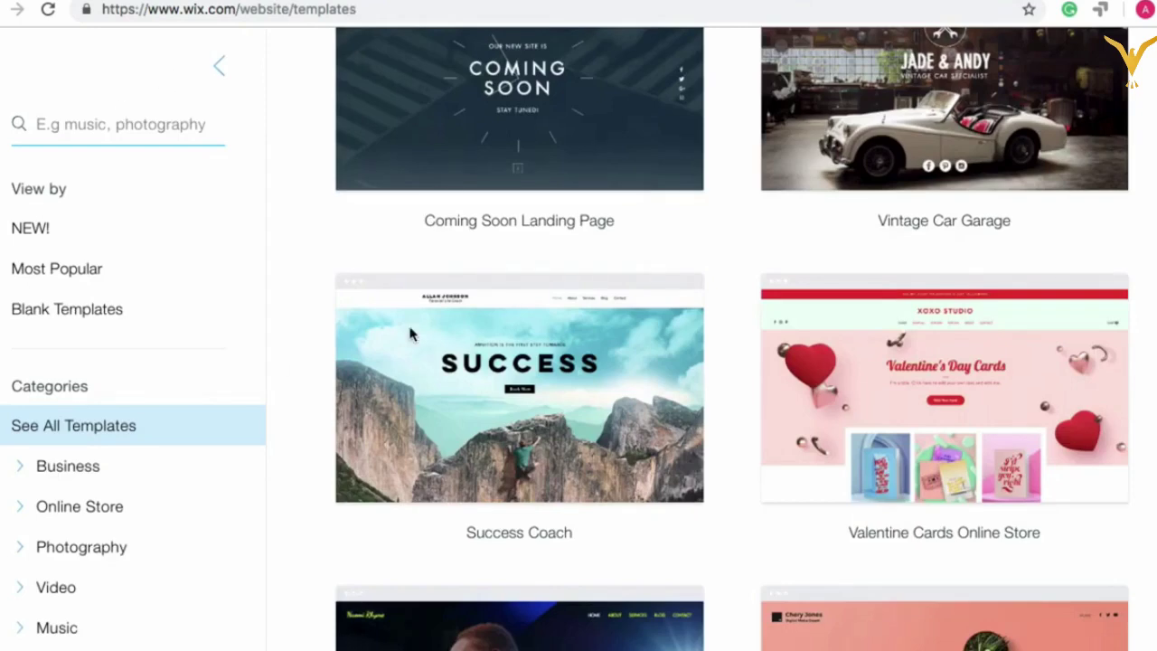
pyautogui.scroll(3, 418, 194)
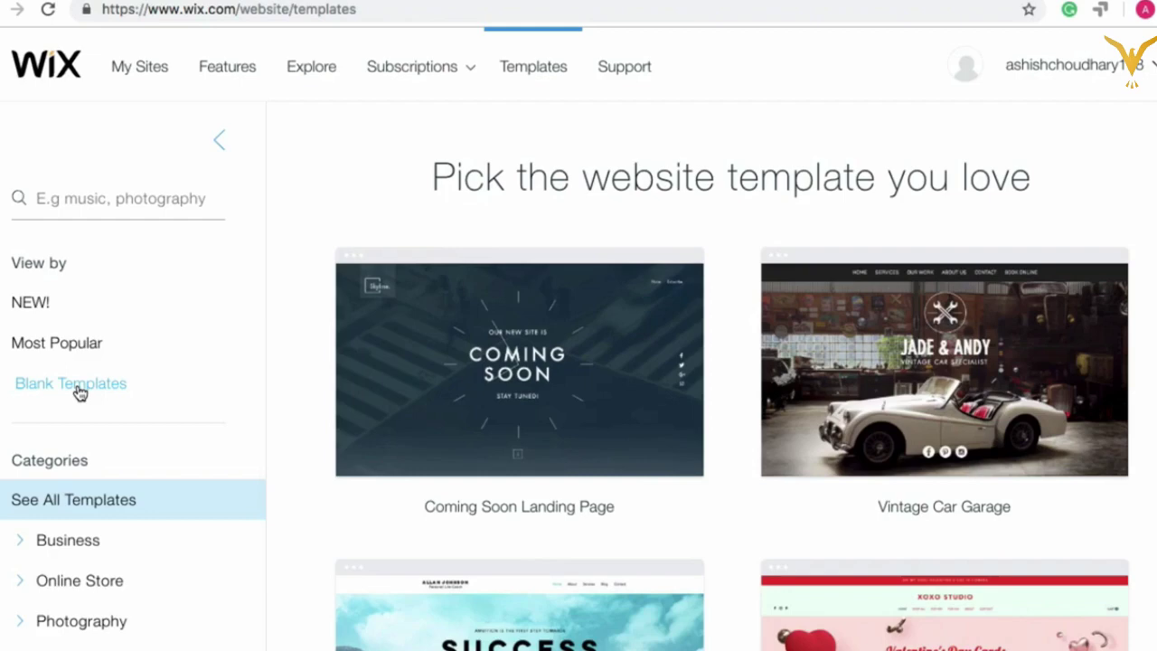
pyautogui.click(78, 388)
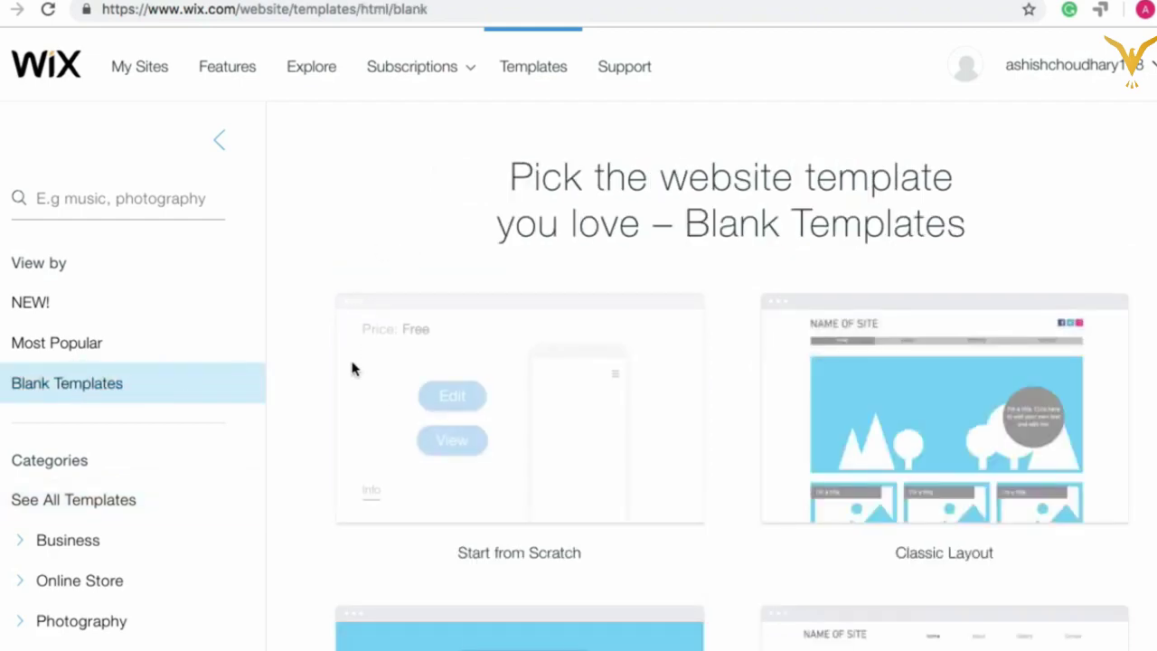
pyautogui.scroll(-2, 353, 368)
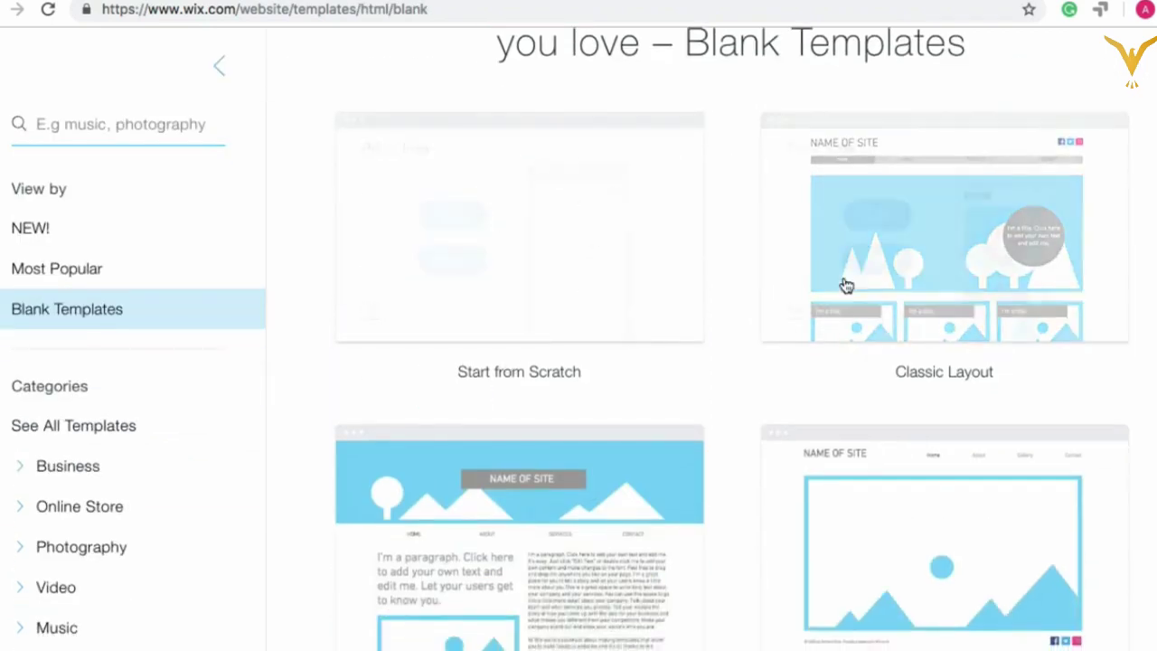
pyautogui.scroll(1, 515, 242)
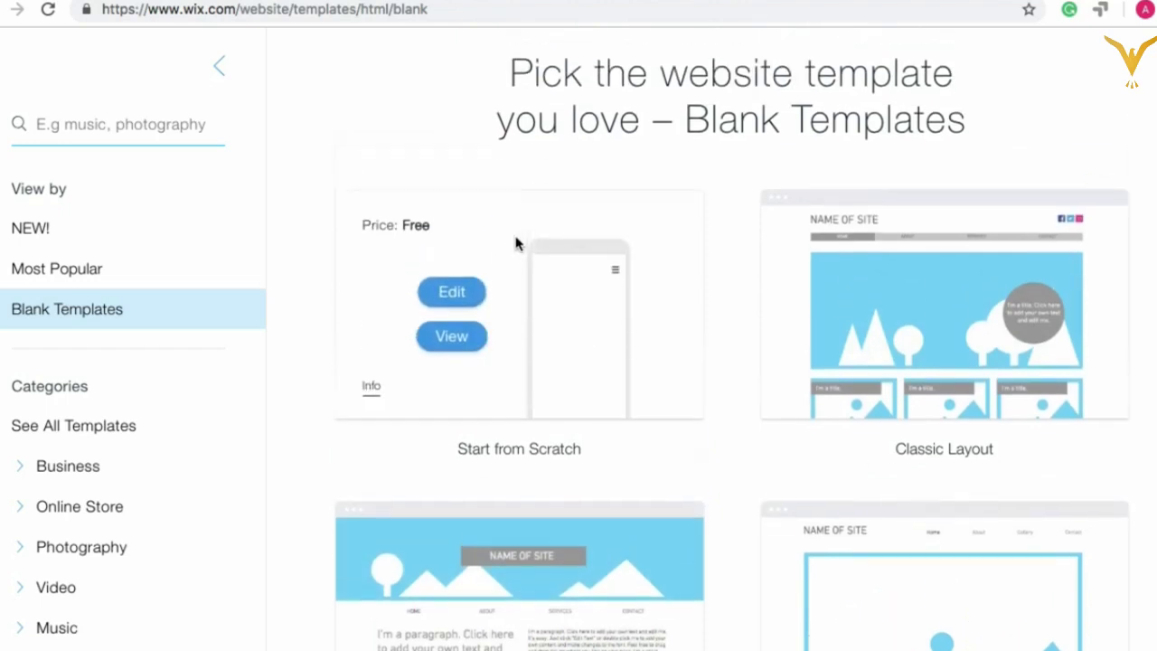
pyautogui.click(448, 309)
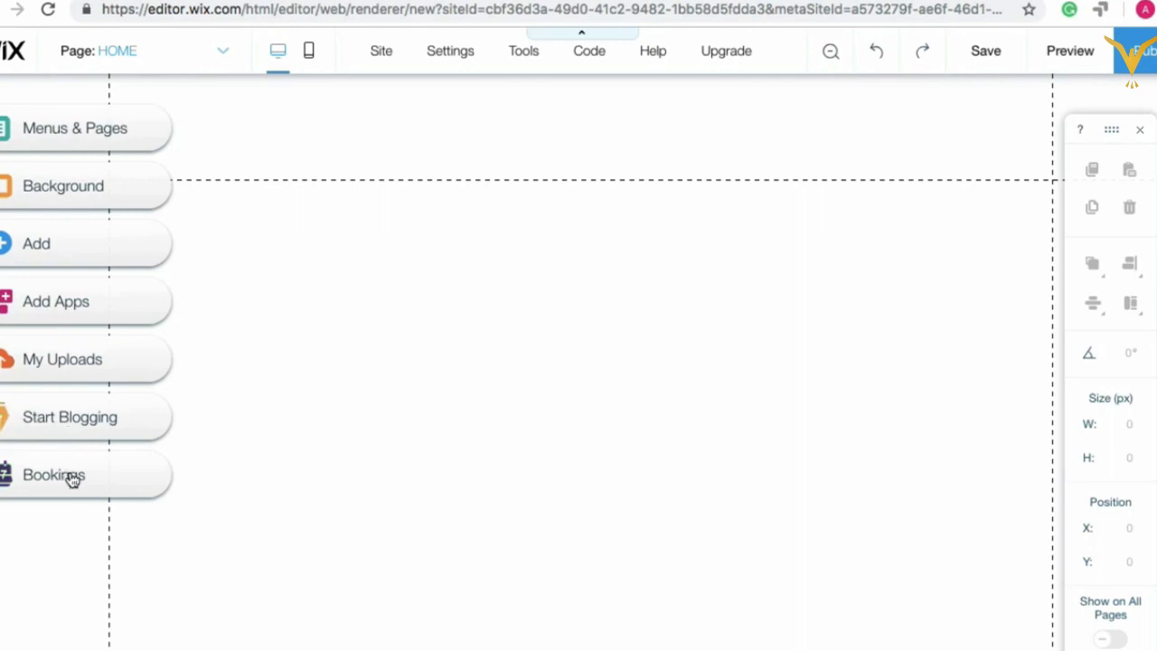
# Step: Add a new page from Menus & Pages and name it 'About Us'
pyautogui.click(87, 138)
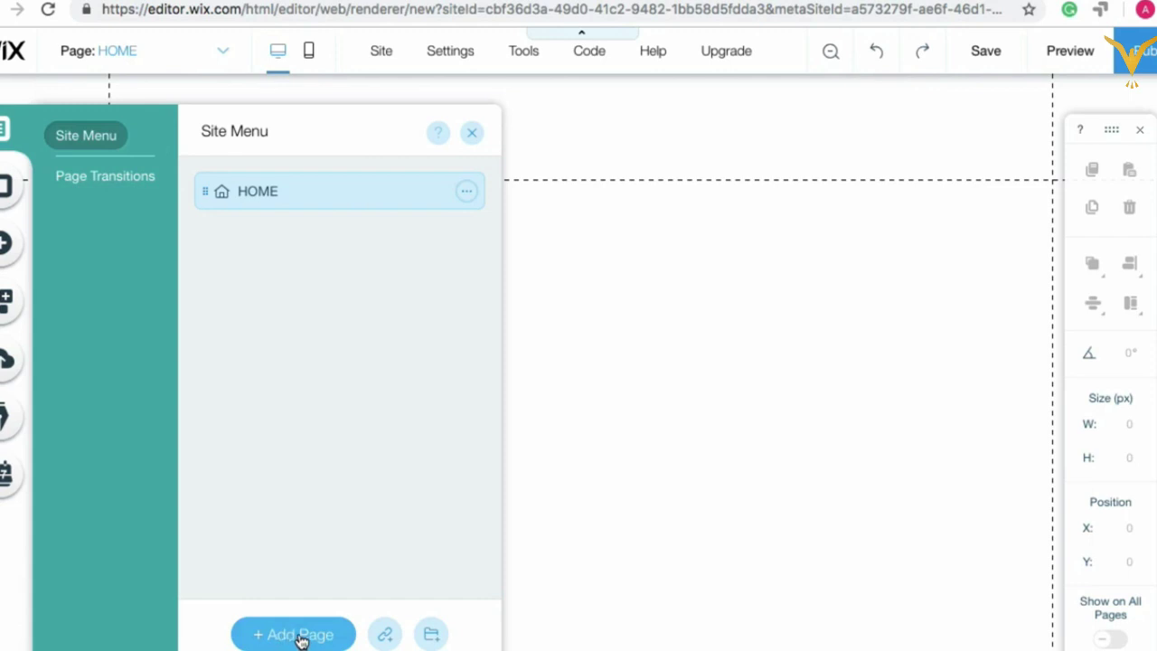
pyautogui.click(301, 637)
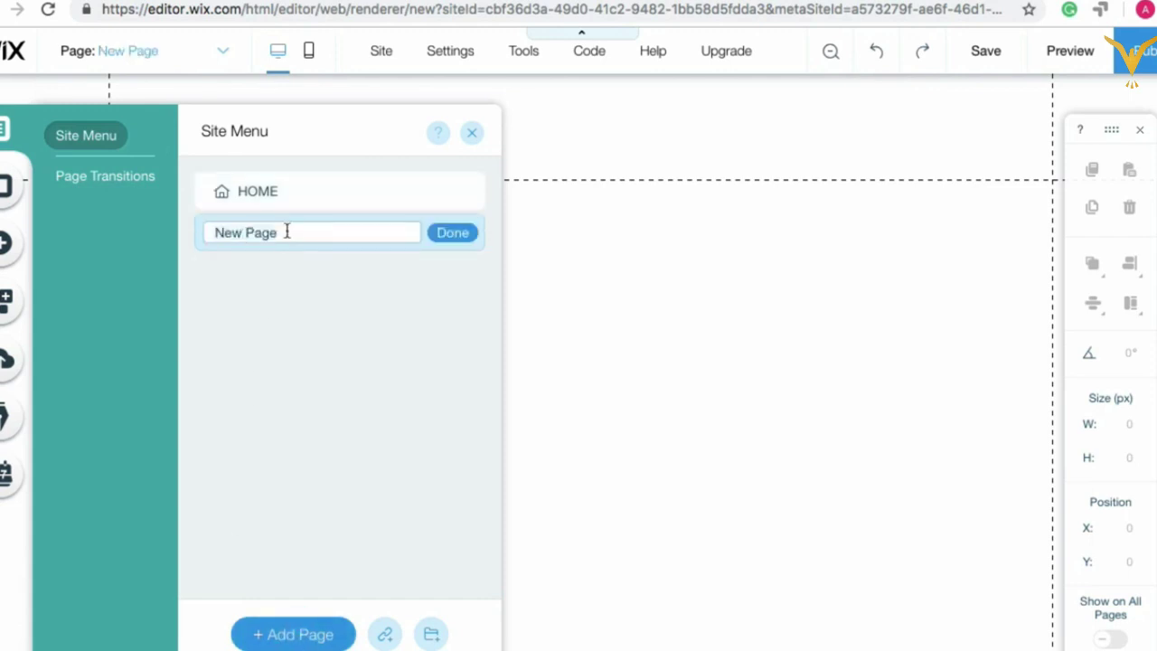
pyautogui.hotkey('ctrl', 'a')
pyautogui.press('BackSpace')
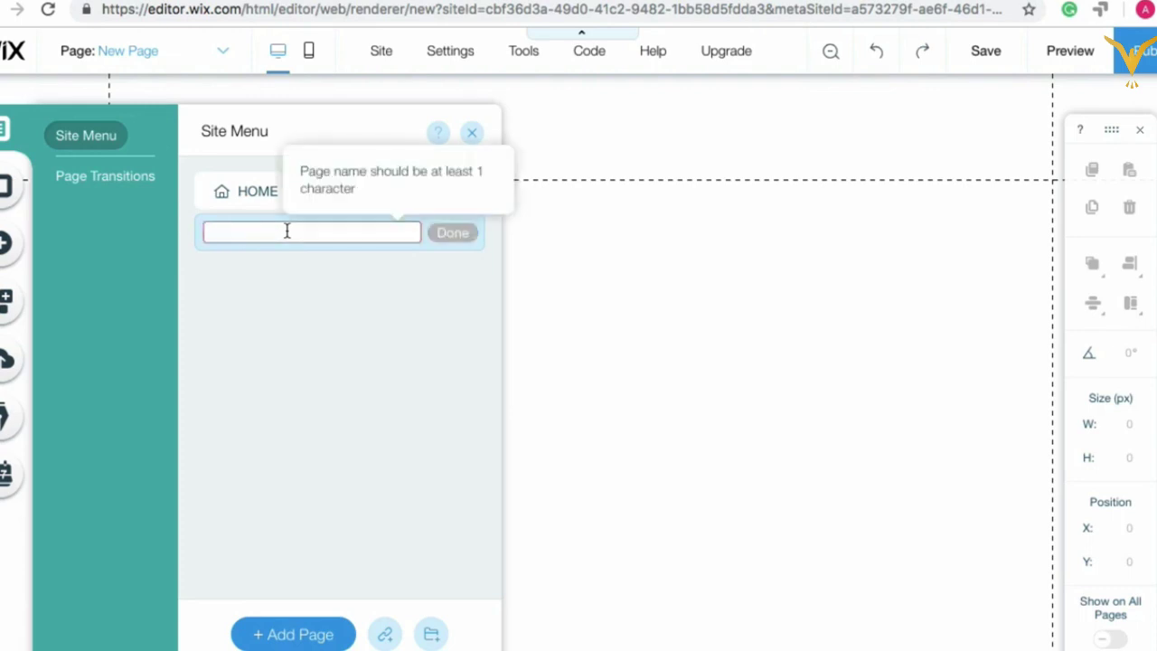
pyautogui.write('About US')
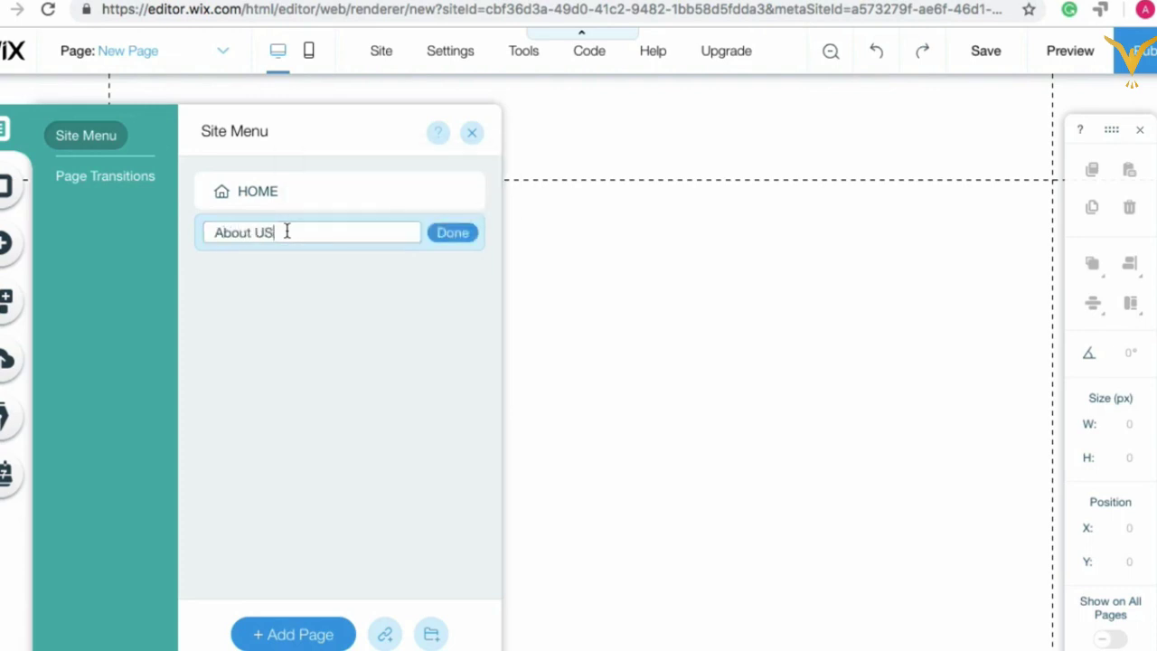
pyautogui.press('BackSpace')
pyautogui.write('s')
pyautogui.click(452, 233)
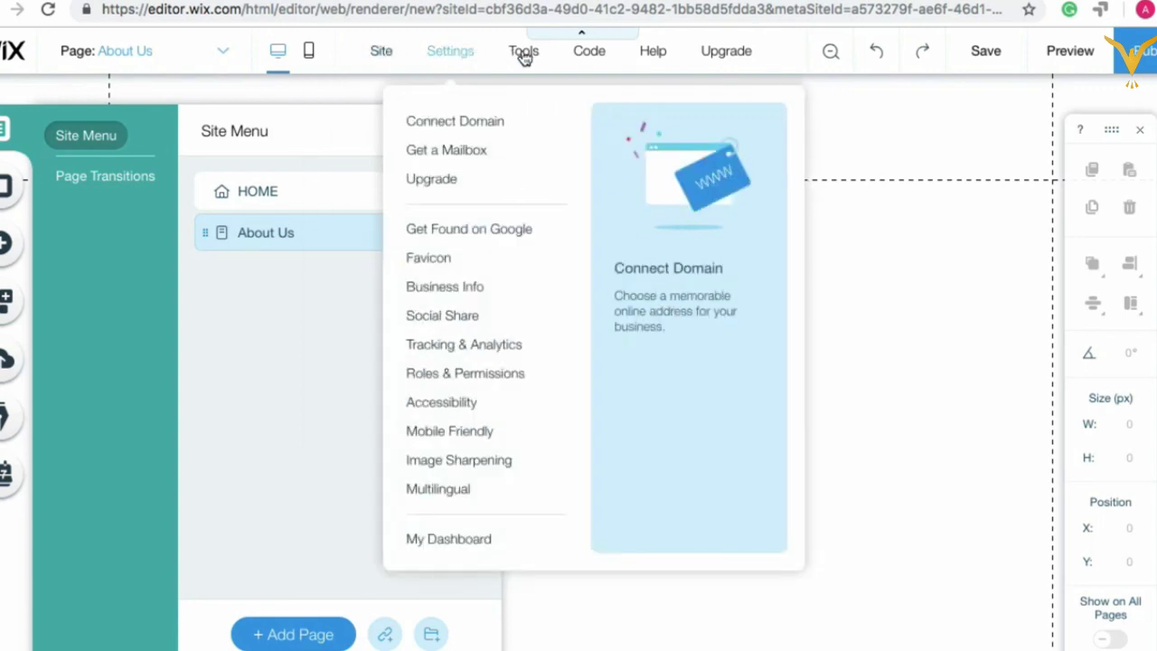
# Step: Close the site pages list, then reopen it and dismiss the page Background panel
pyautogui.moveTo(656, 54)
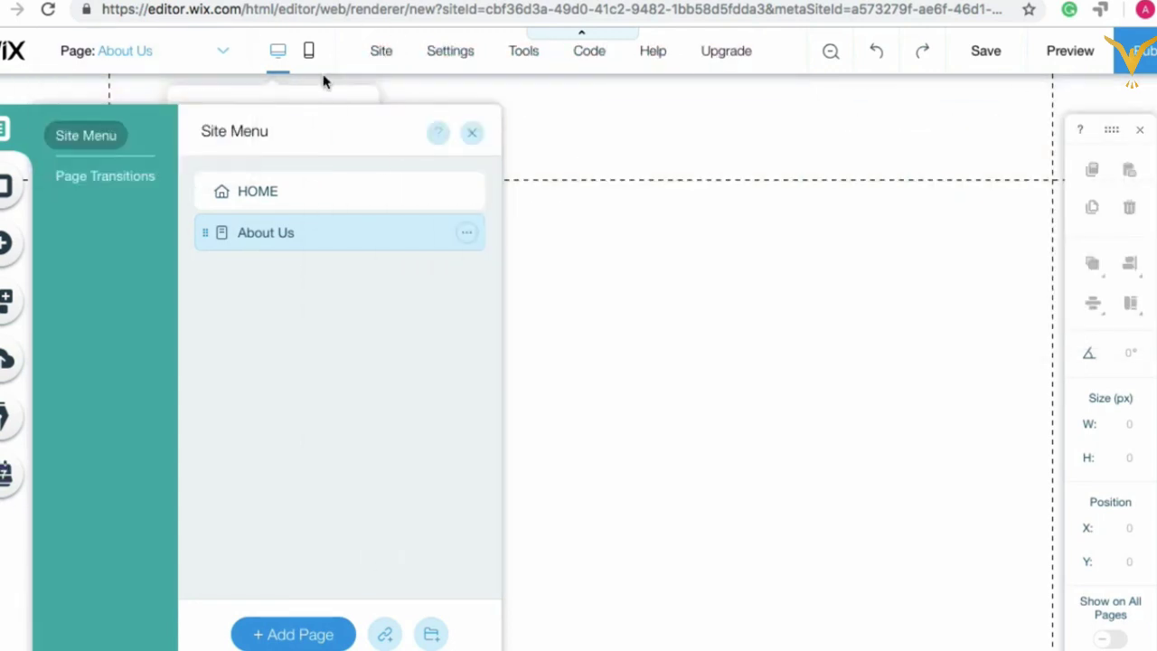
pyautogui.click(471, 136)
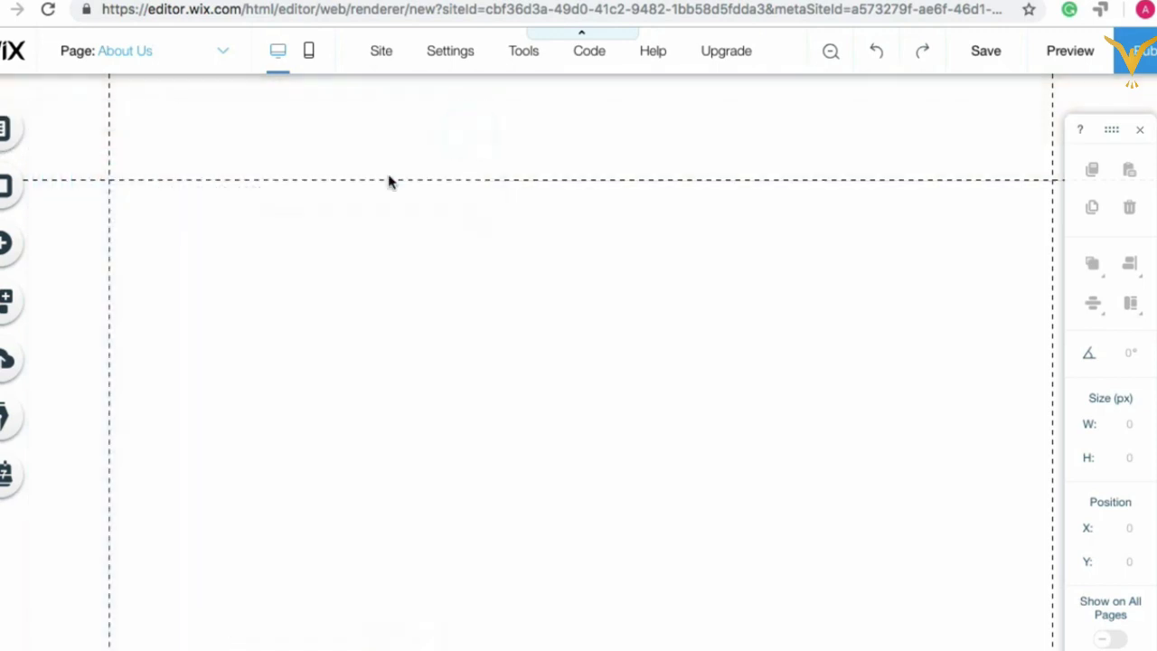
pyautogui.click(6, 136)
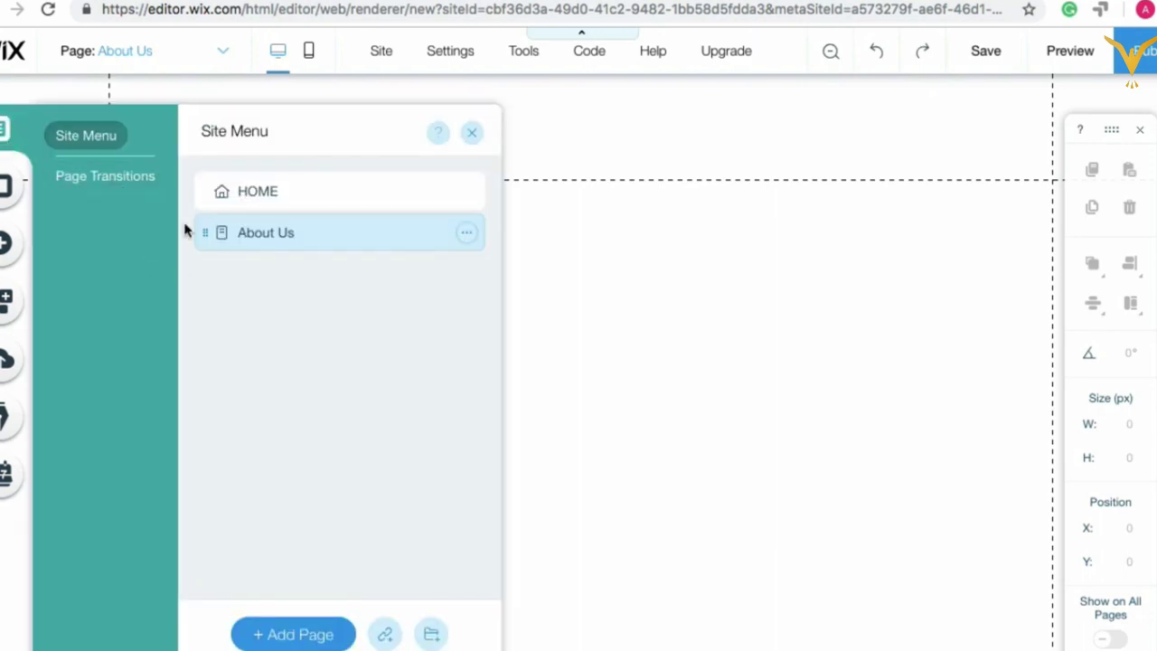
pyautogui.click(4, 199)
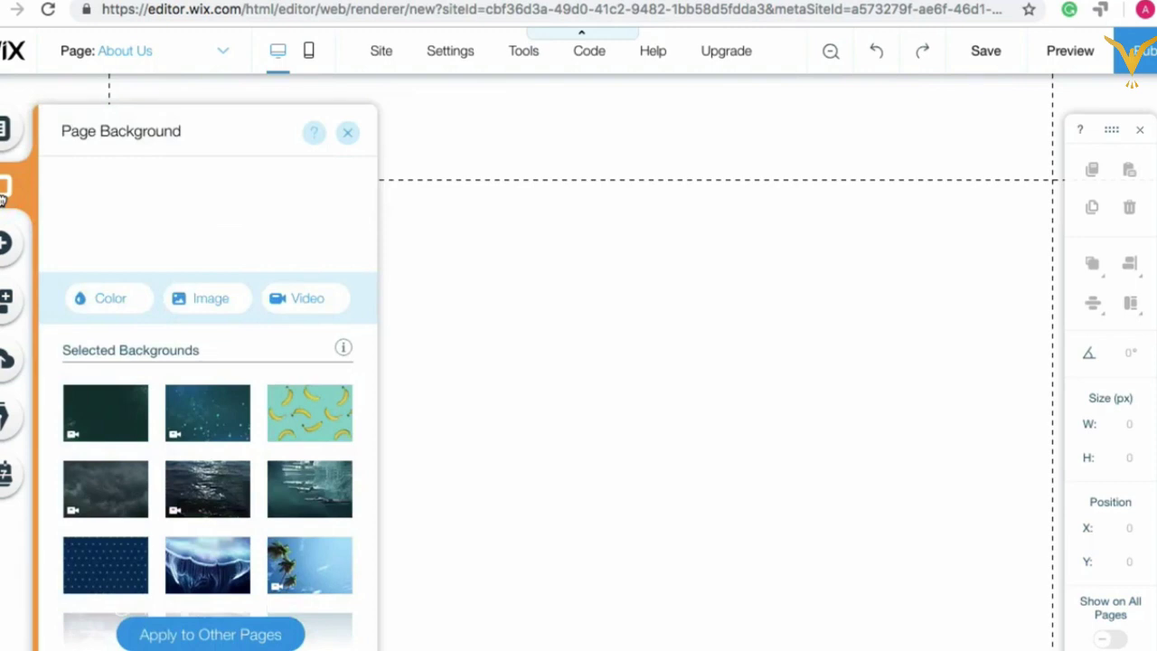
pyautogui.click(348, 133)
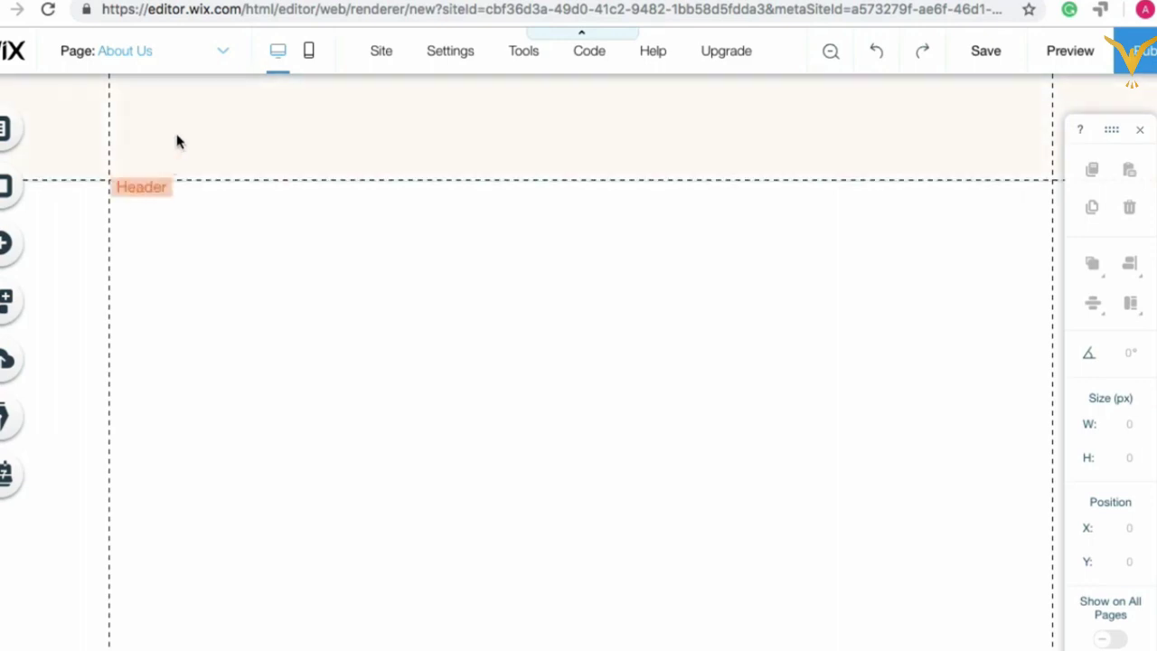
pyautogui.click(235, 297)
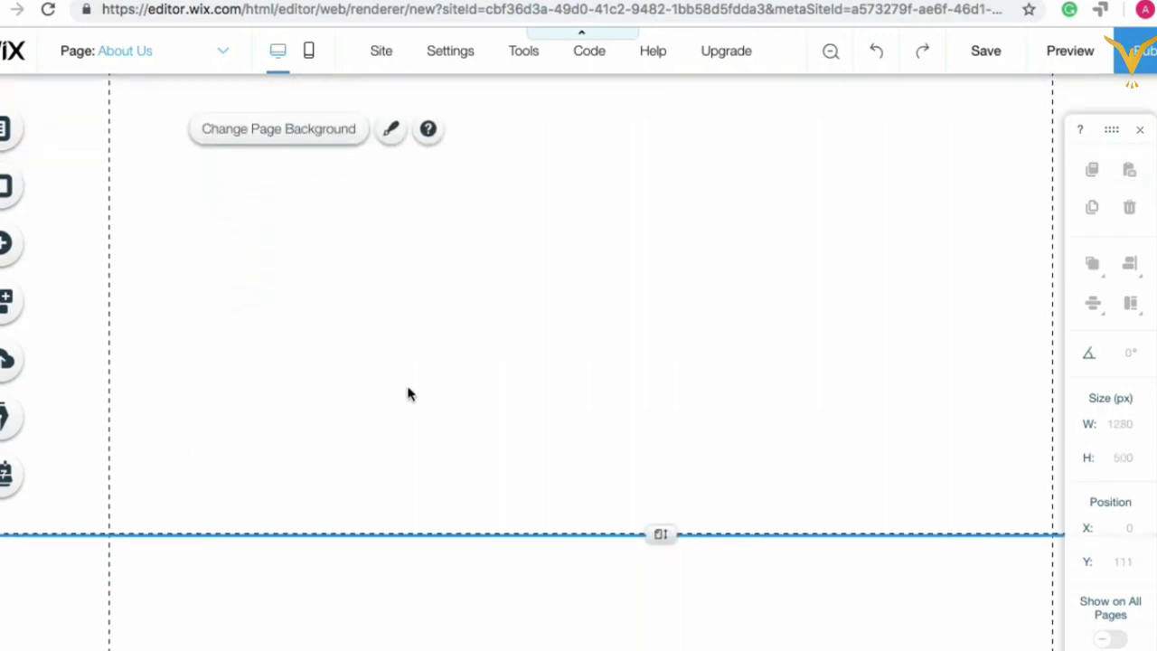
pyautogui.scroll(1, 317, 298)
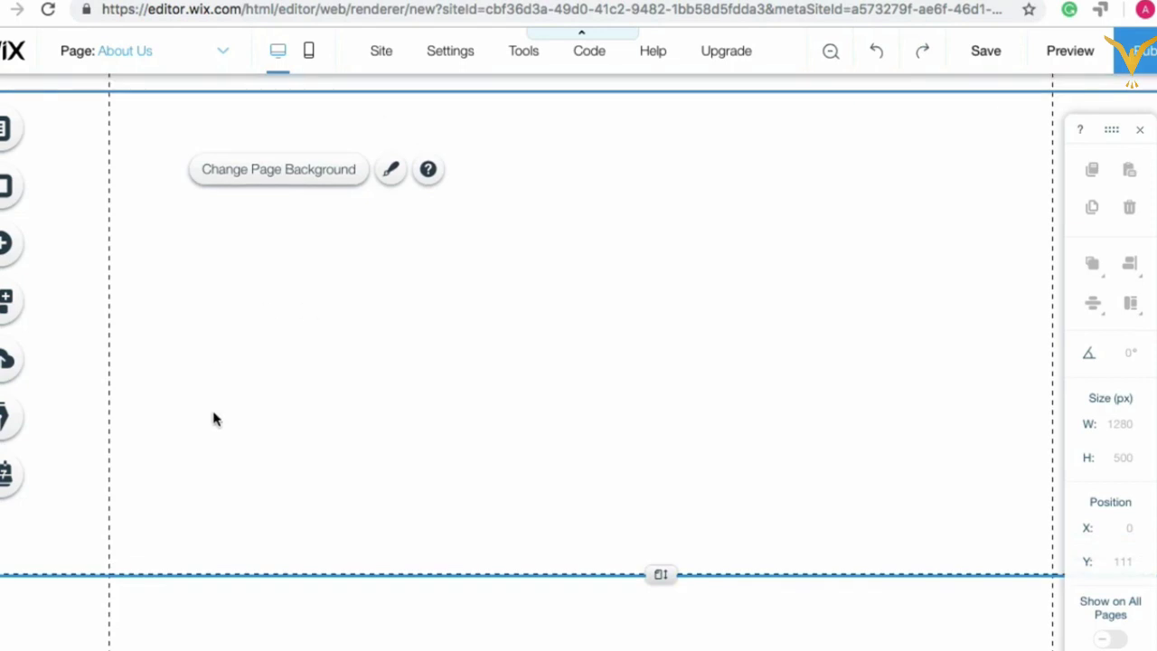
pyautogui.scroll(-1, 289, 358)
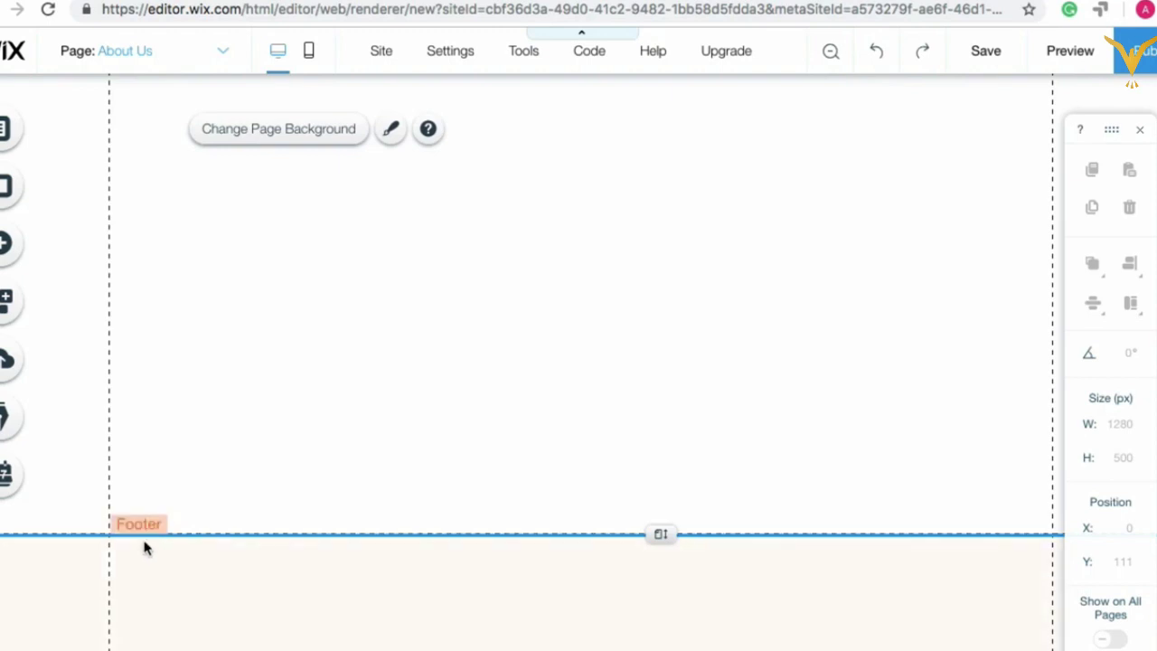
pyautogui.click(242, 565)
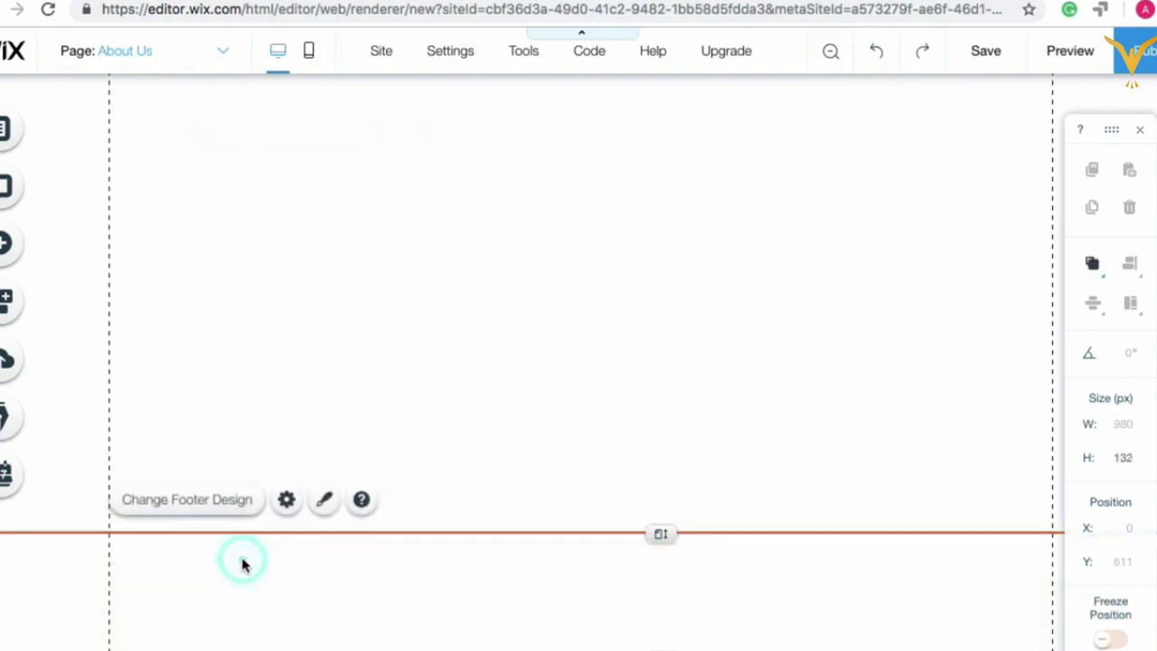
pyautogui.click(408, 277)
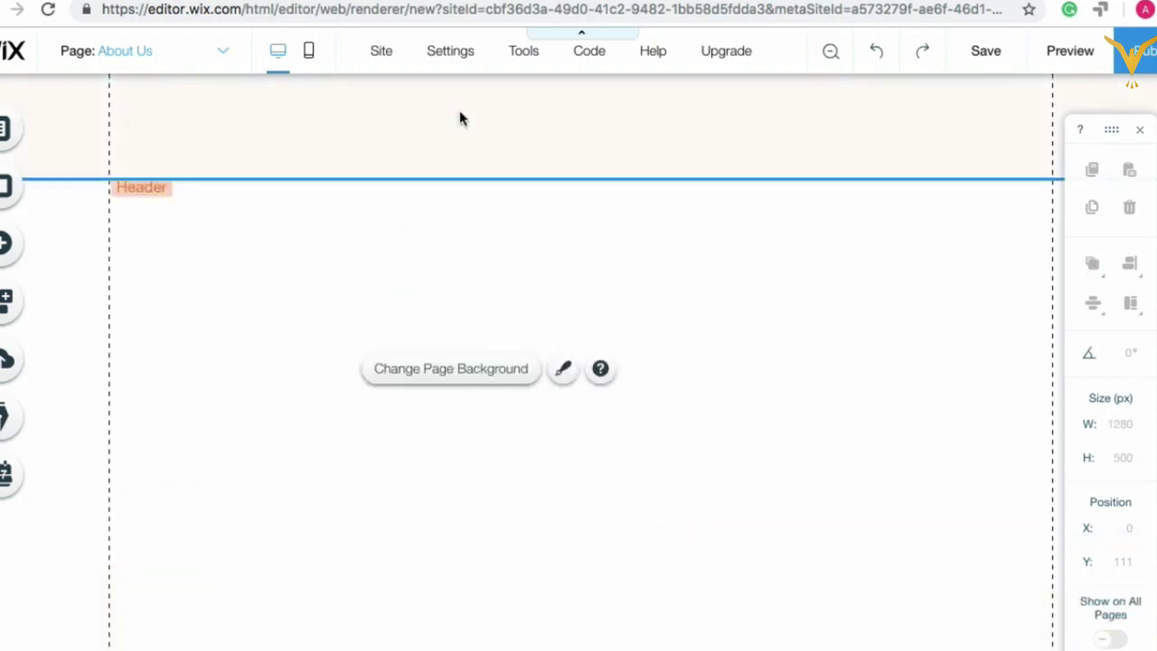
pyautogui.click(460, 114)
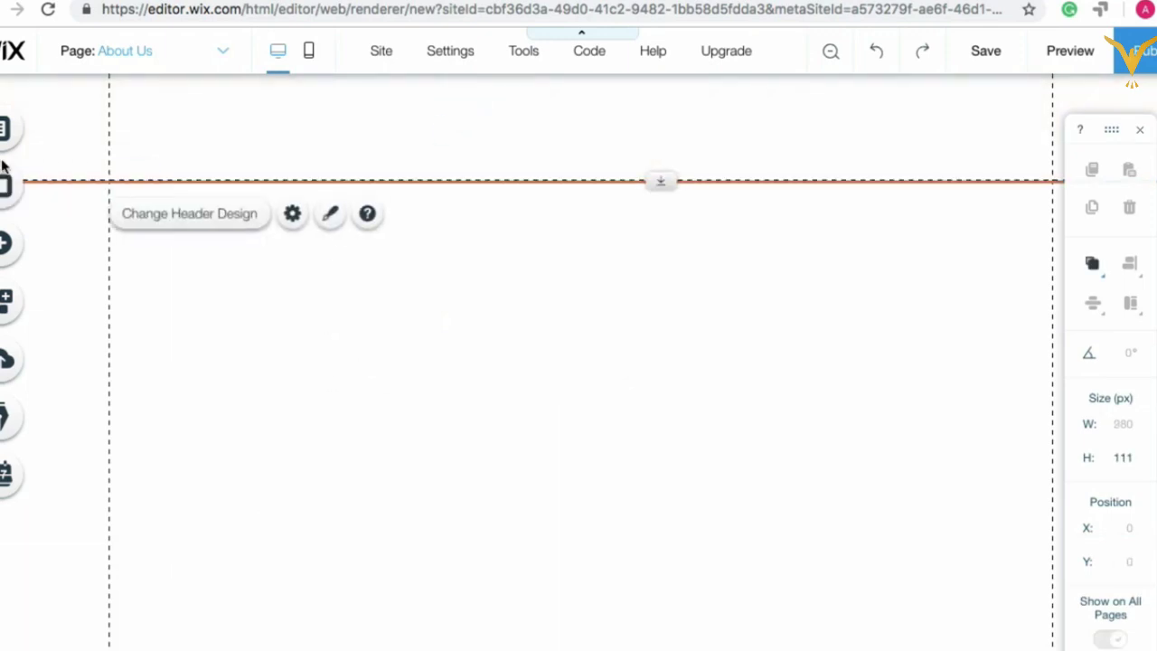
# Step: In the page background settings, try the colour choices, the Bananas video and the image chooser
pyautogui.click(8, 189)
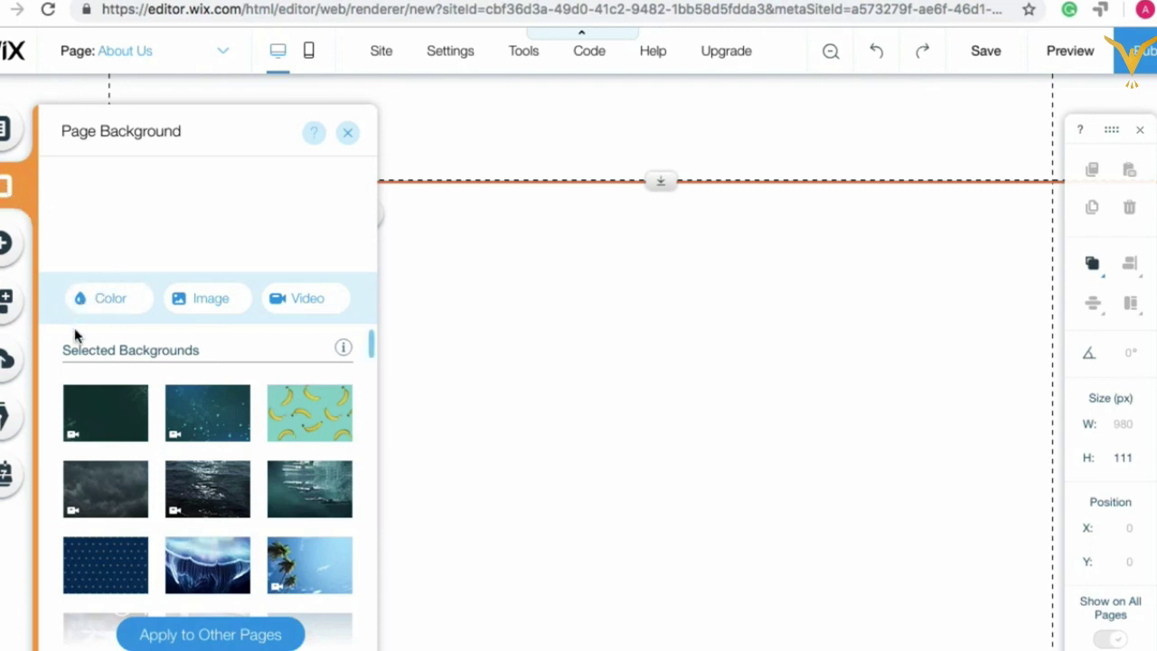
pyautogui.click(115, 300)
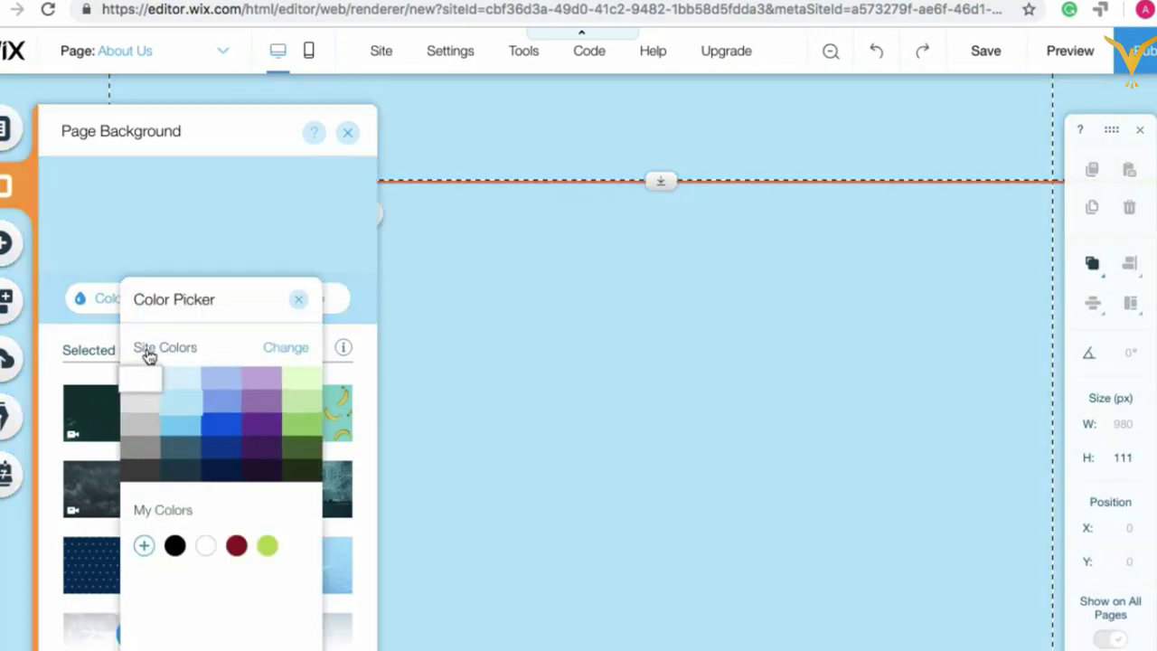
pyautogui.click(297, 301)
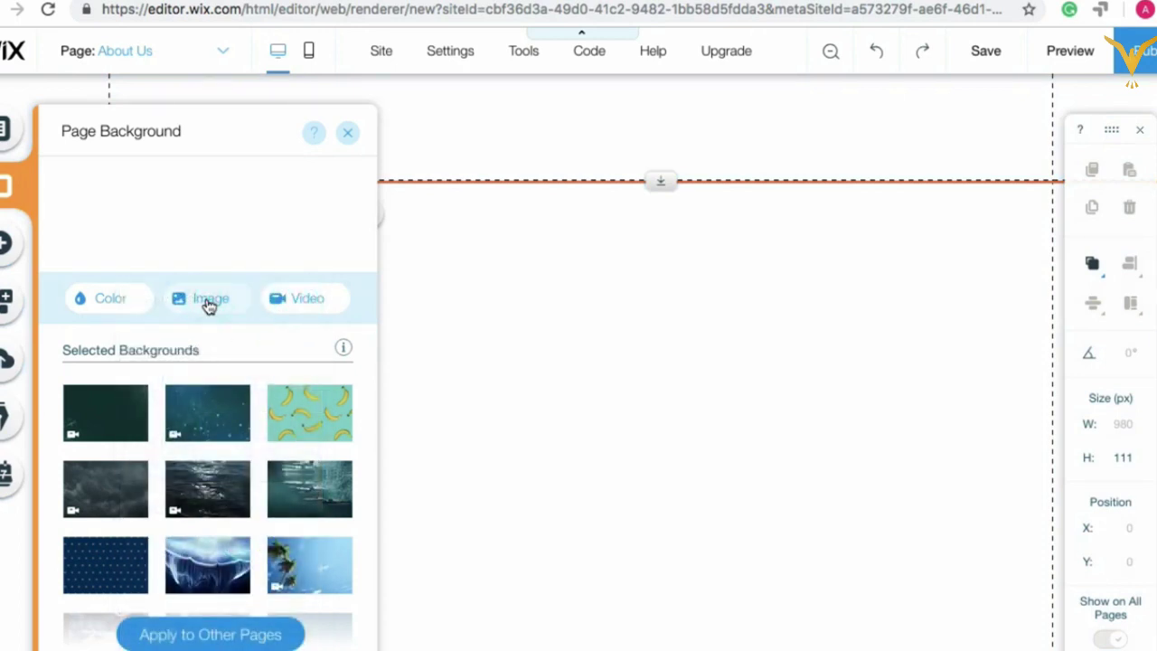
pyautogui.scroll(-2, 310, 354)
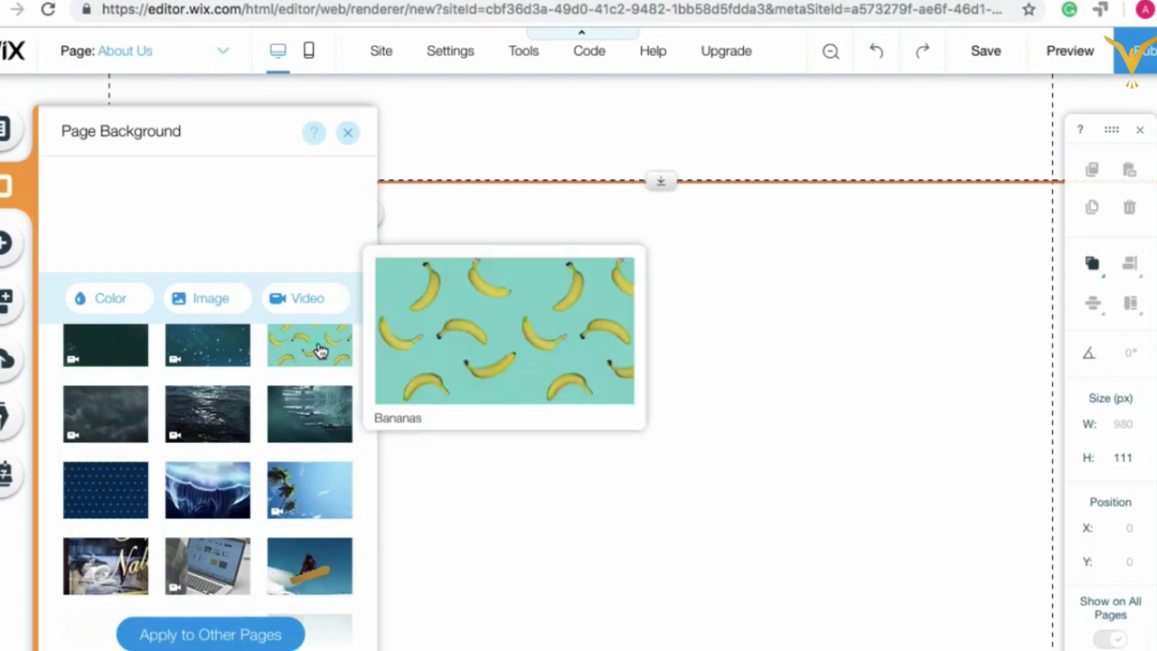
pyautogui.click(320, 351)
pyautogui.click(317, 349)
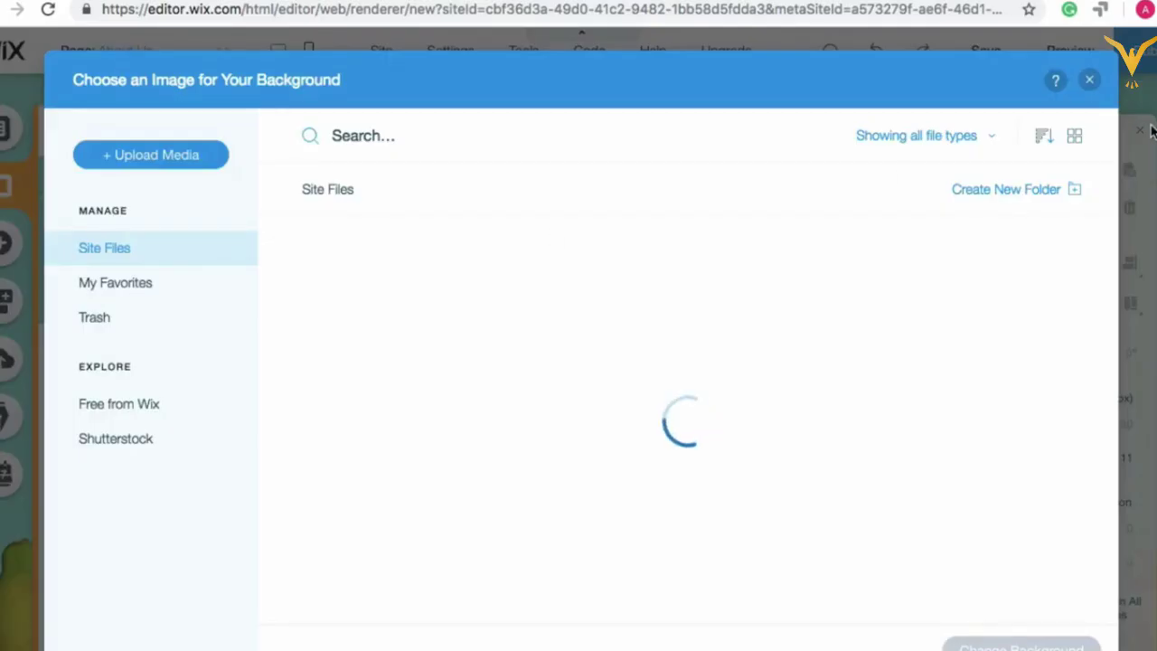
pyautogui.click(1089, 79)
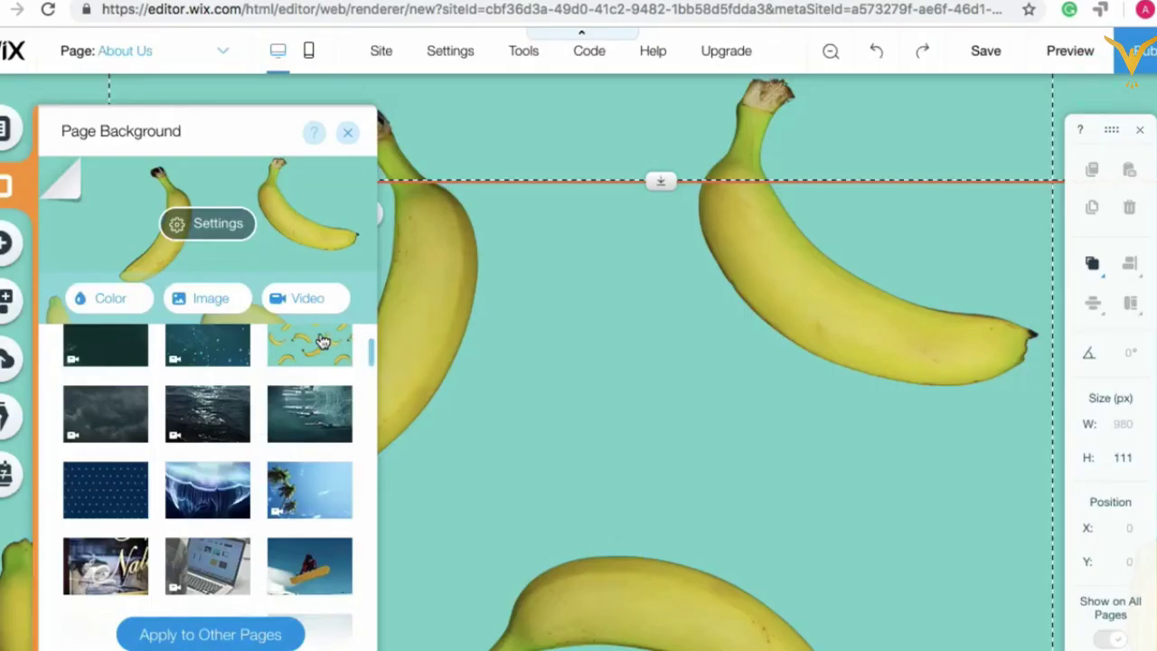
# Step: Try the divers and snowboarder videos, then settle on the office laptop video background
pyautogui.moveTo(323, 343)
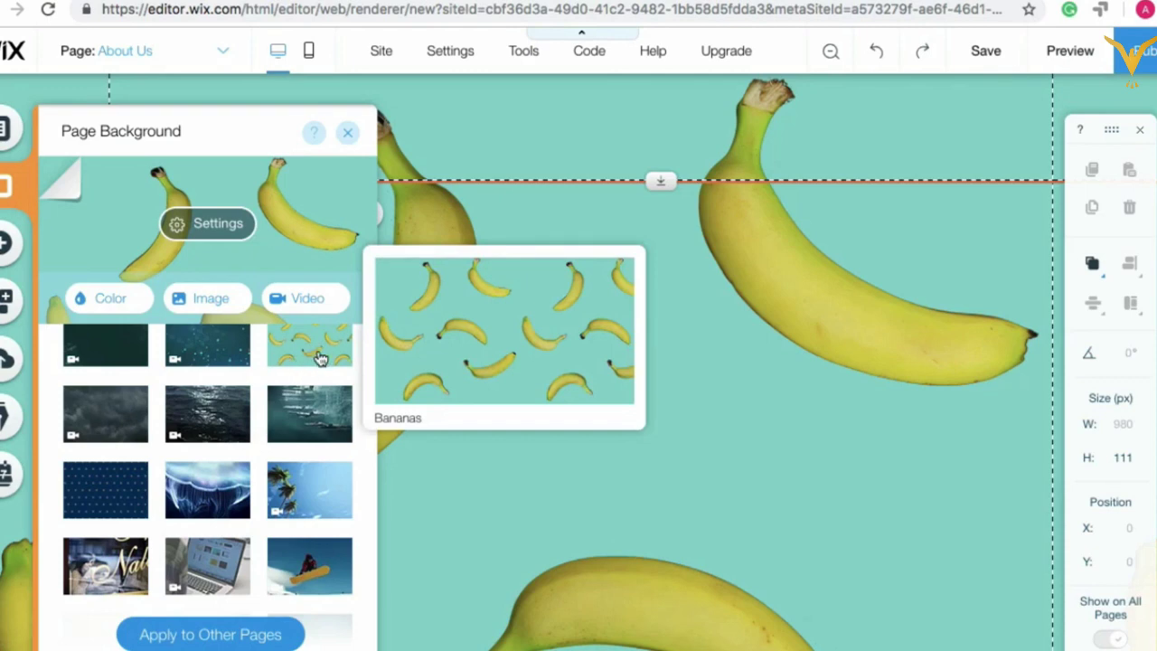
pyautogui.click(309, 416)
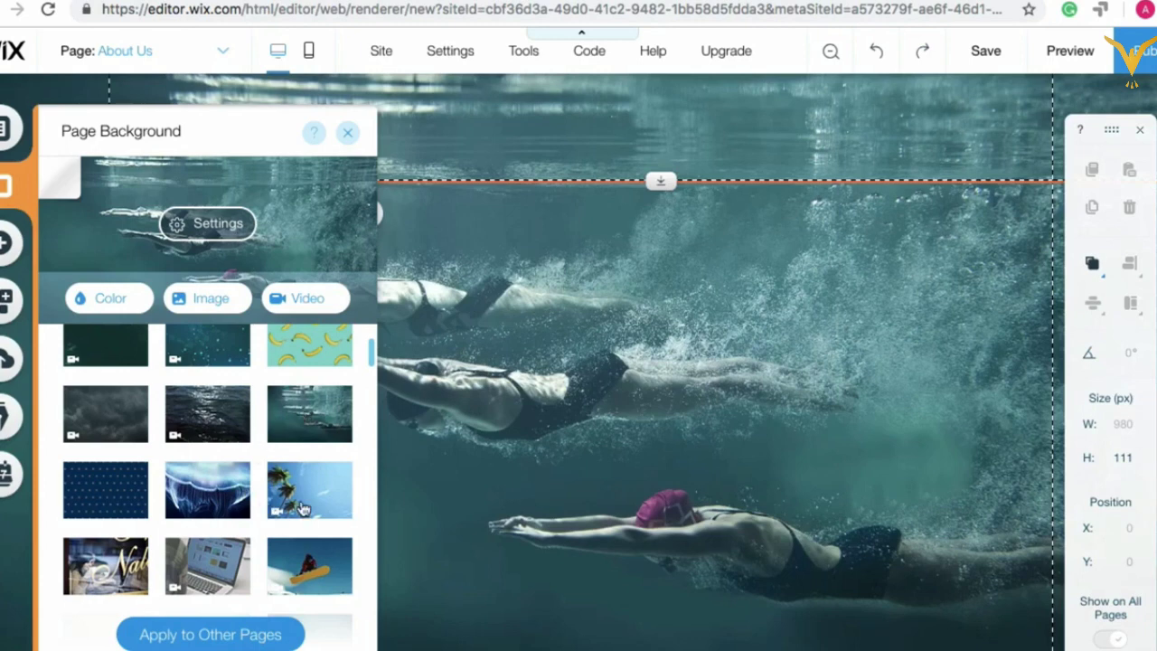
pyautogui.moveTo(207, 491)
pyautogui.scroll(2, 208, 491)
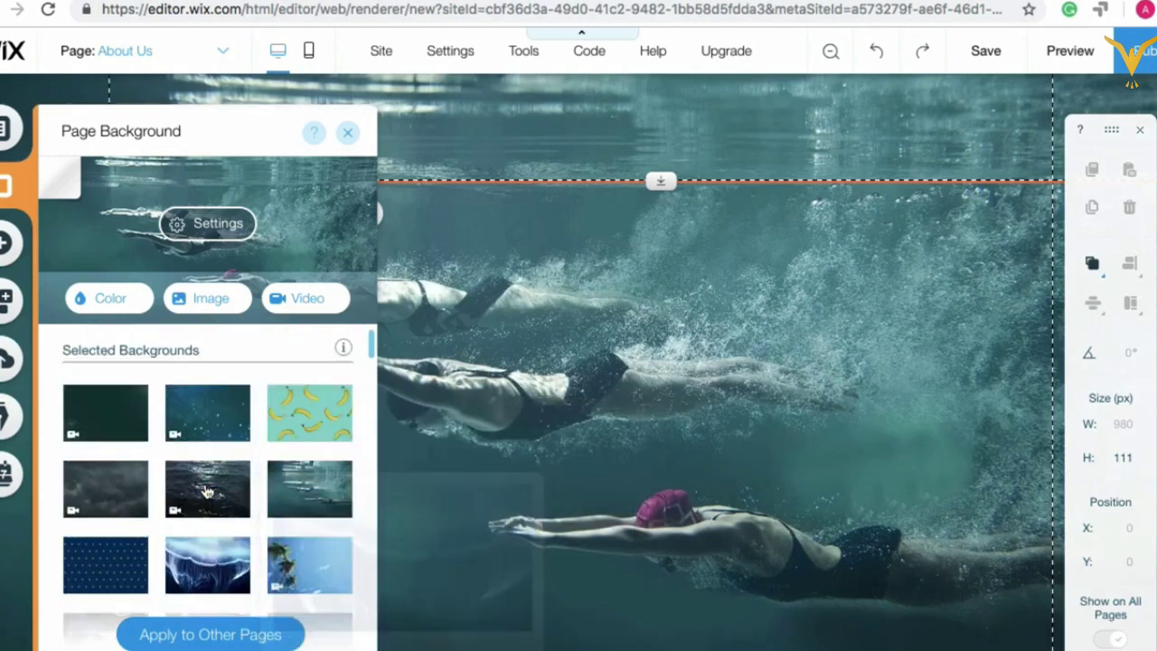
pyautogui.scroll(-2, 207, 473)
pyautogui.scroll(-1, 200, 513)
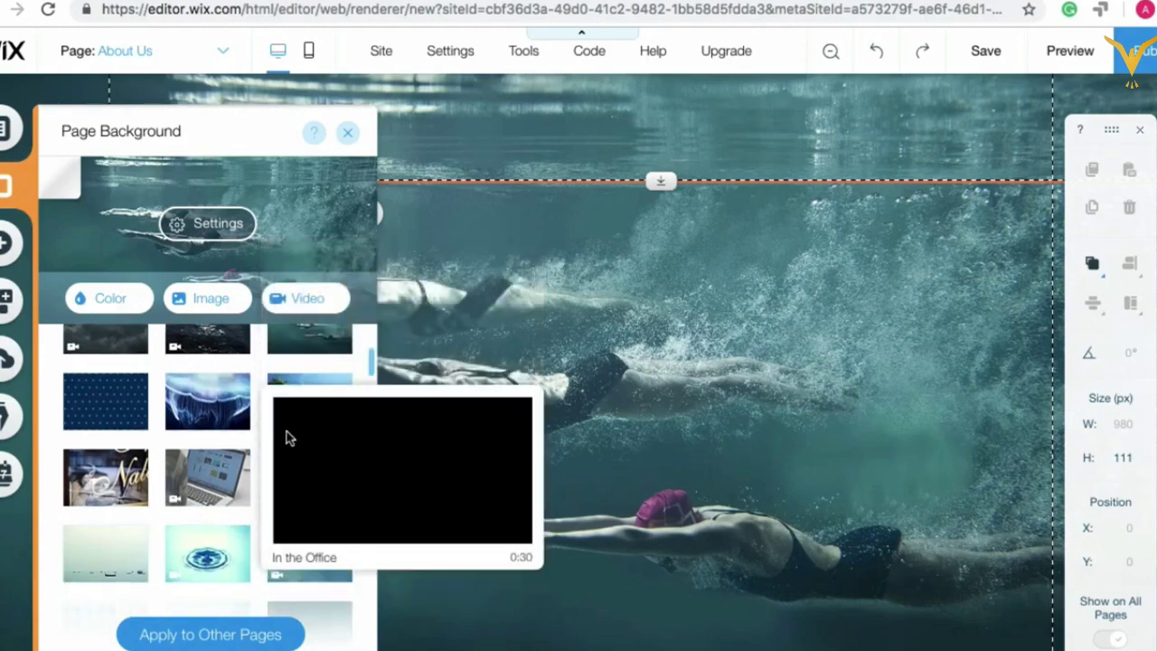
pyautogui.moveTo(298, 406)
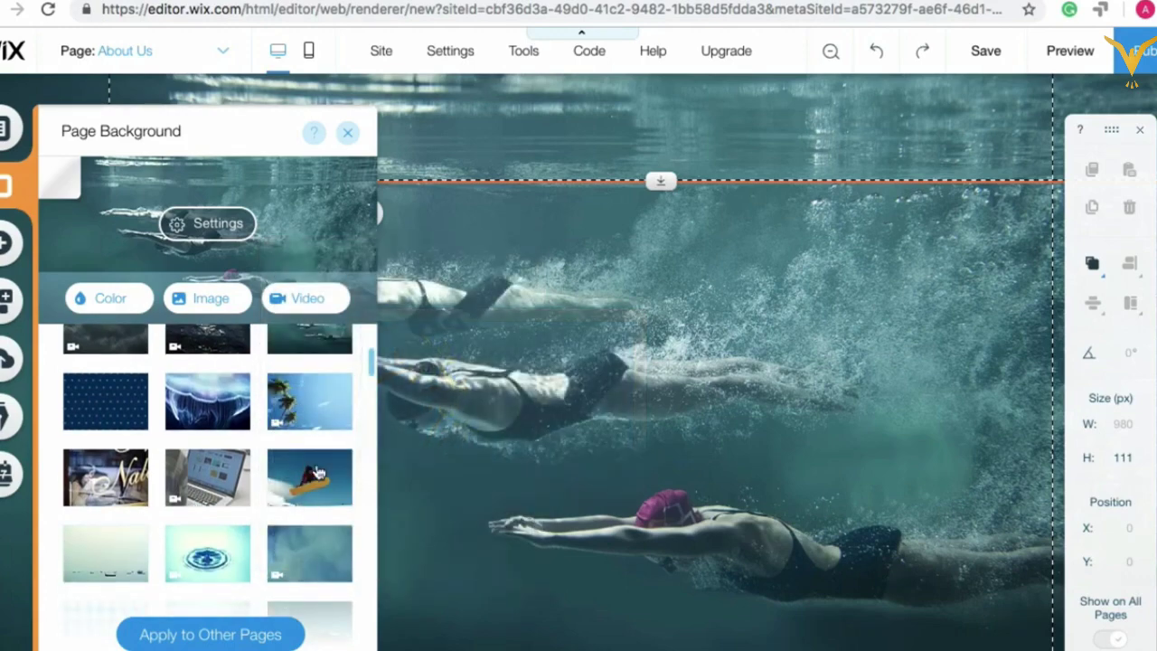
pyautogui.click(318, 471)
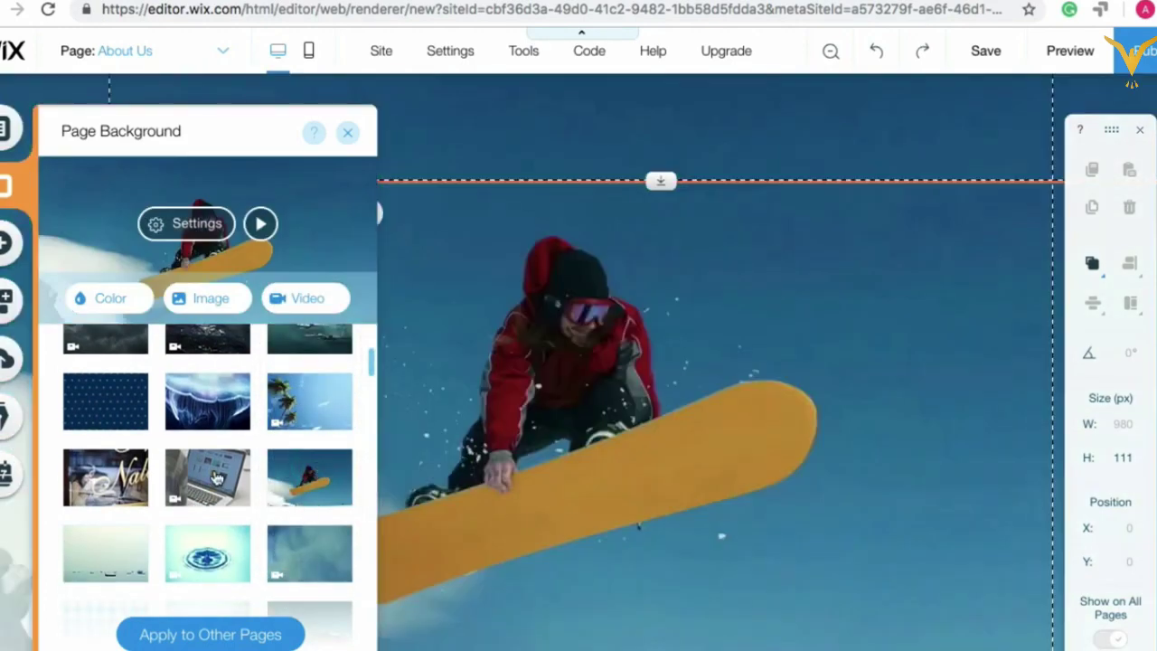
pyautogui.click(216, 477)
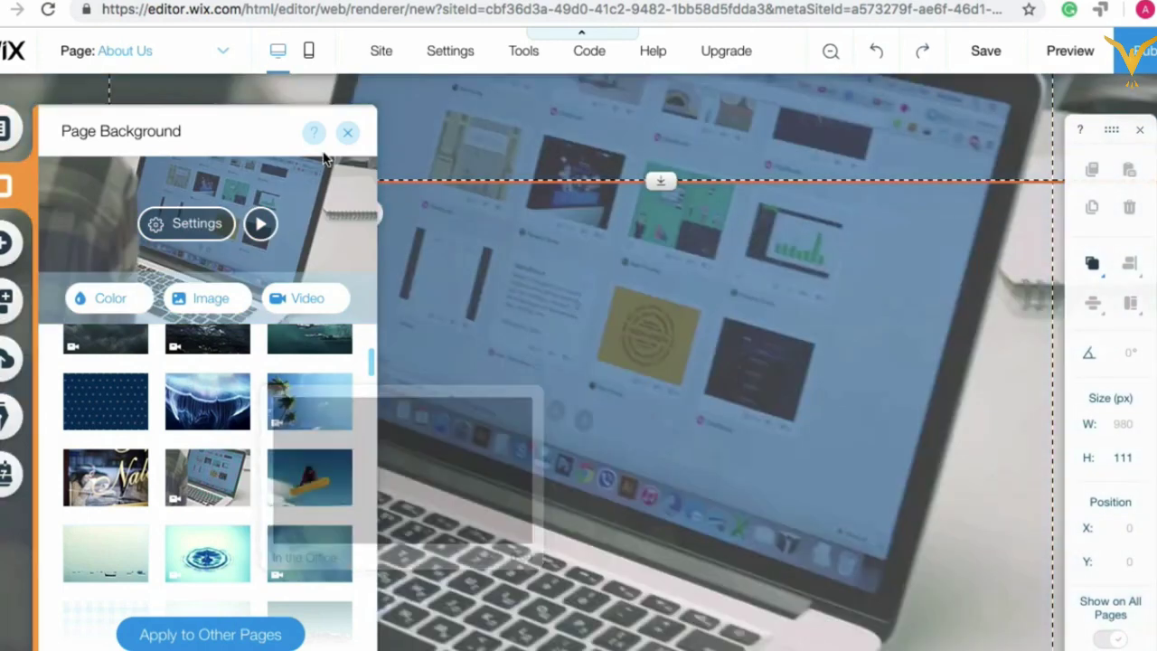
pyautogui.click(349, 134)
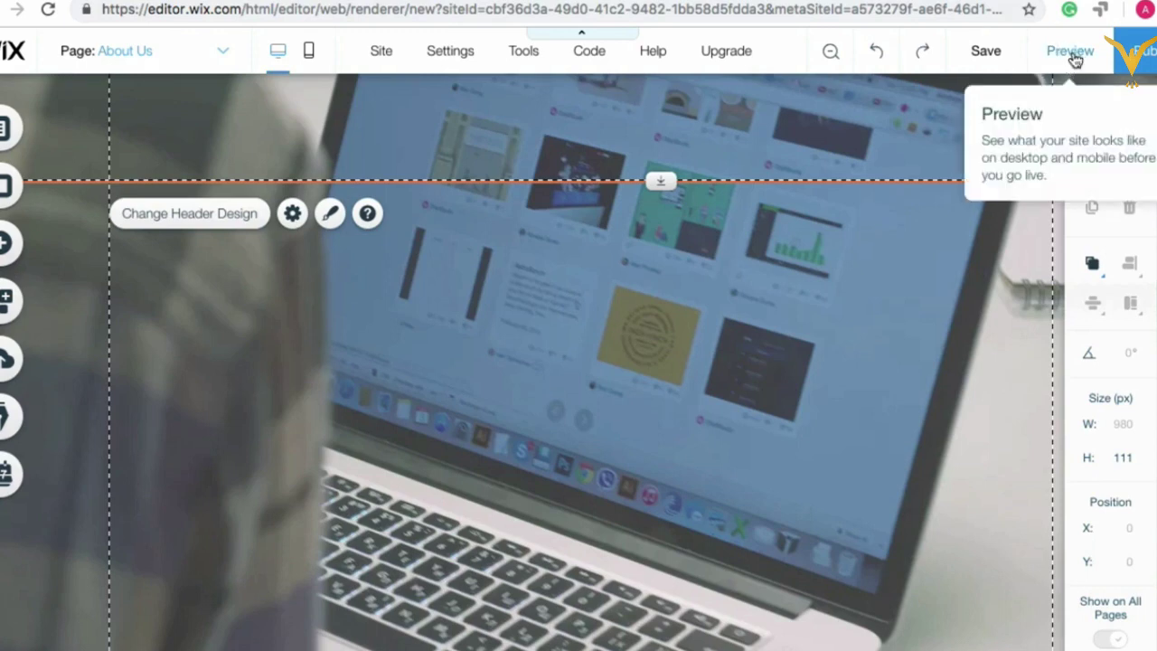
pyautogui.click(1071, 52)
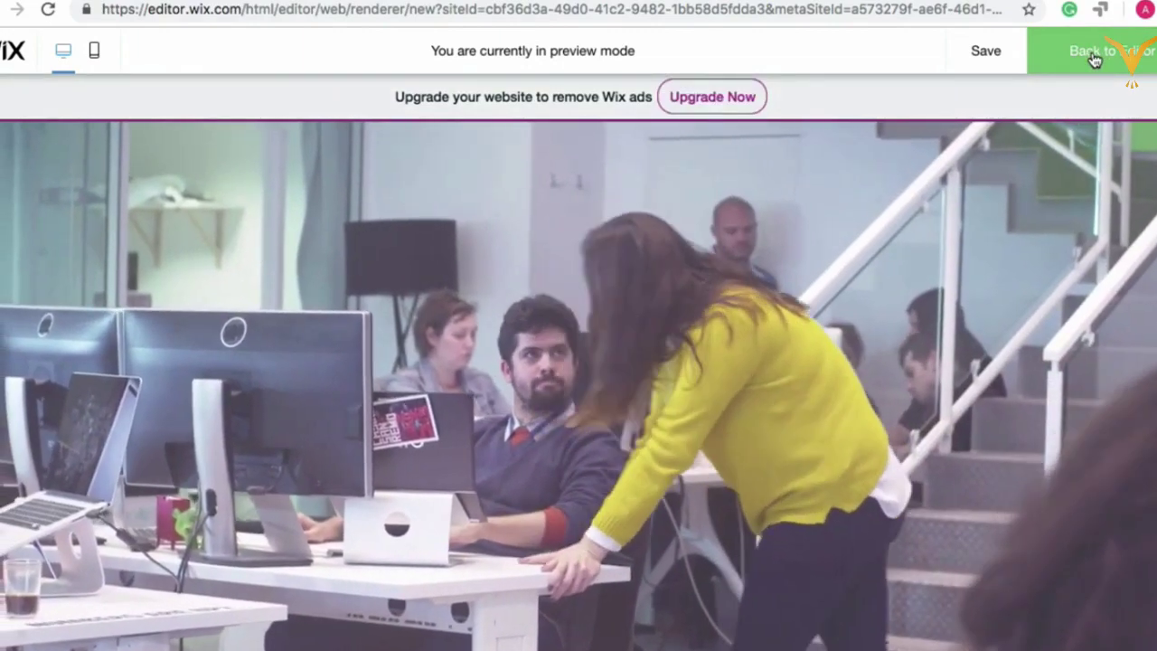
pyautogui.click(1095, 59)
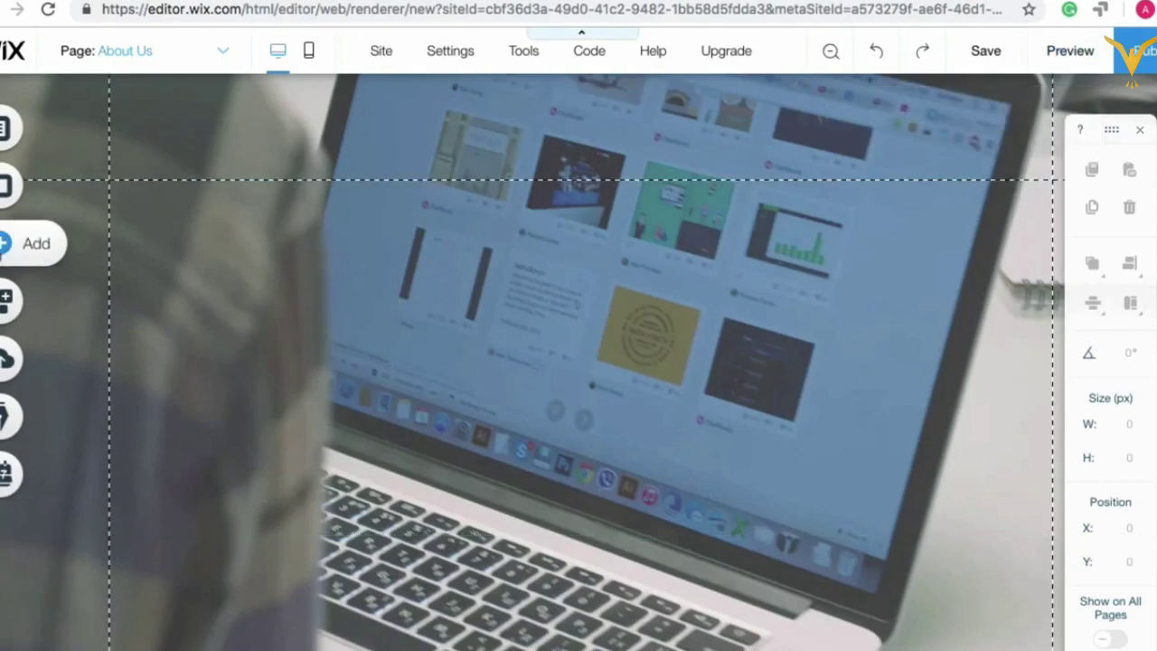
# Step: Replace the office video with the plain white site colour as the About Us background
pyautogui.click(11, 186)
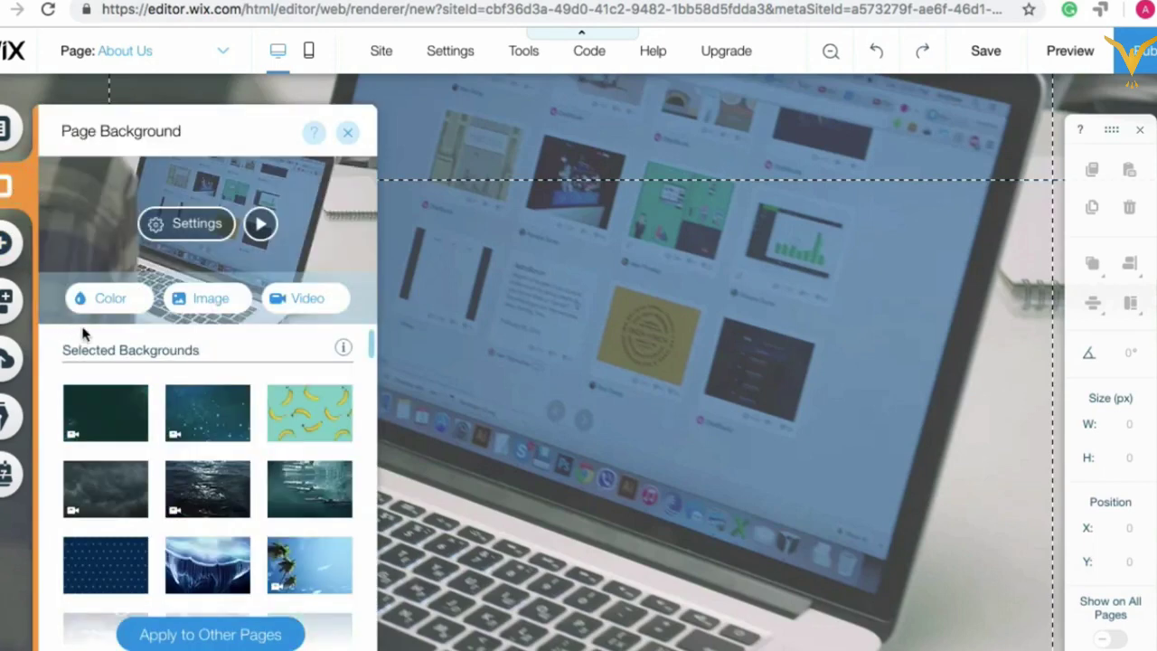
pyautogui.click(108, 300)
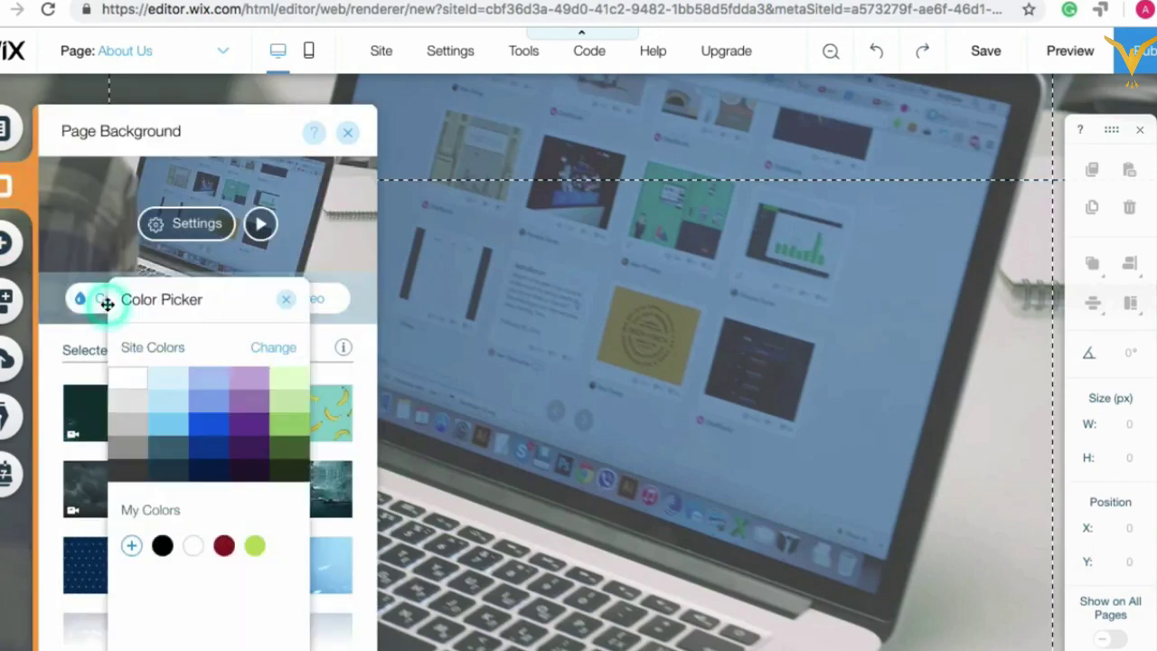
pyautogui.click(126, 378)
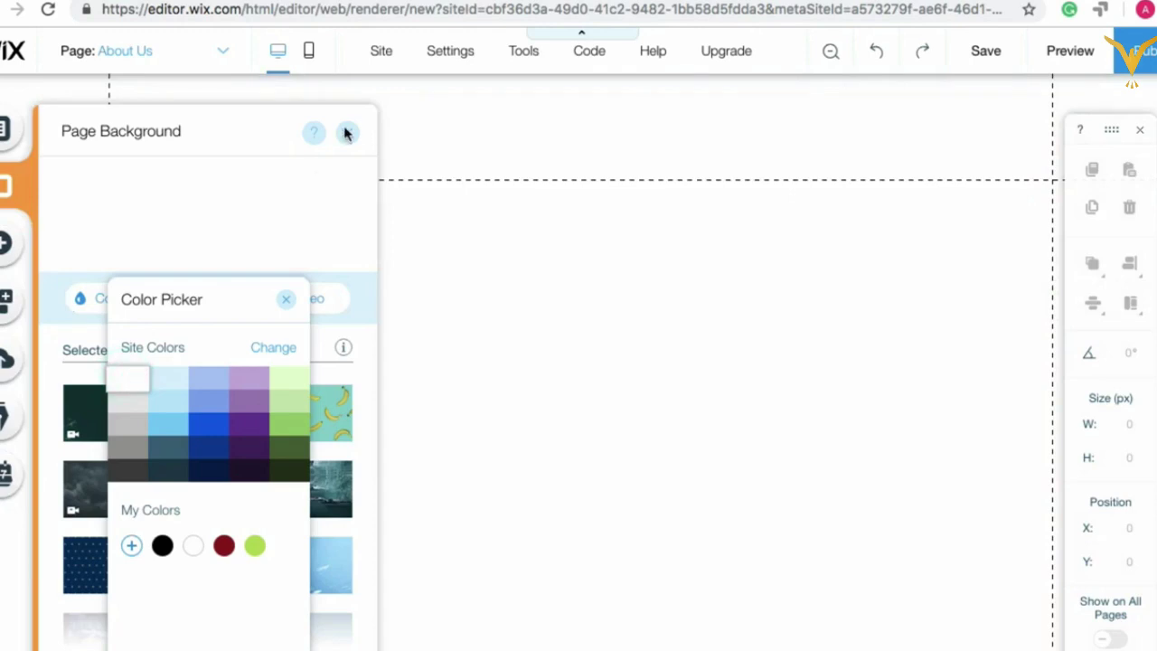
pyautogui.click(348, 136)
pyautogui.click(348, 135)
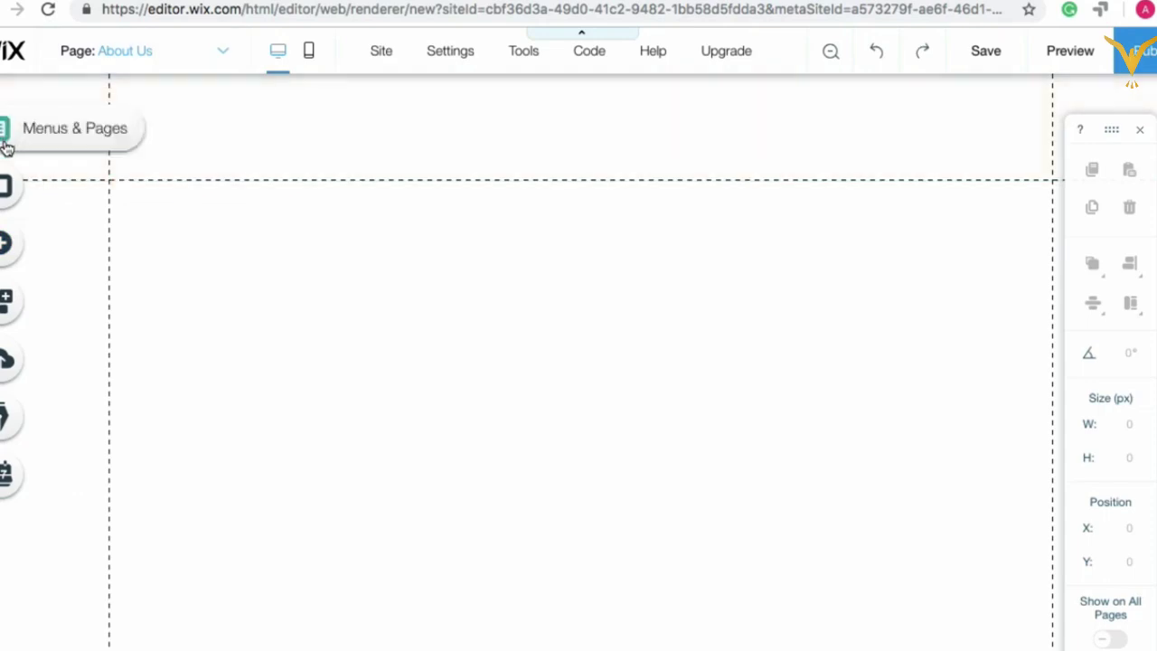
pyautogui.click(5, 193)
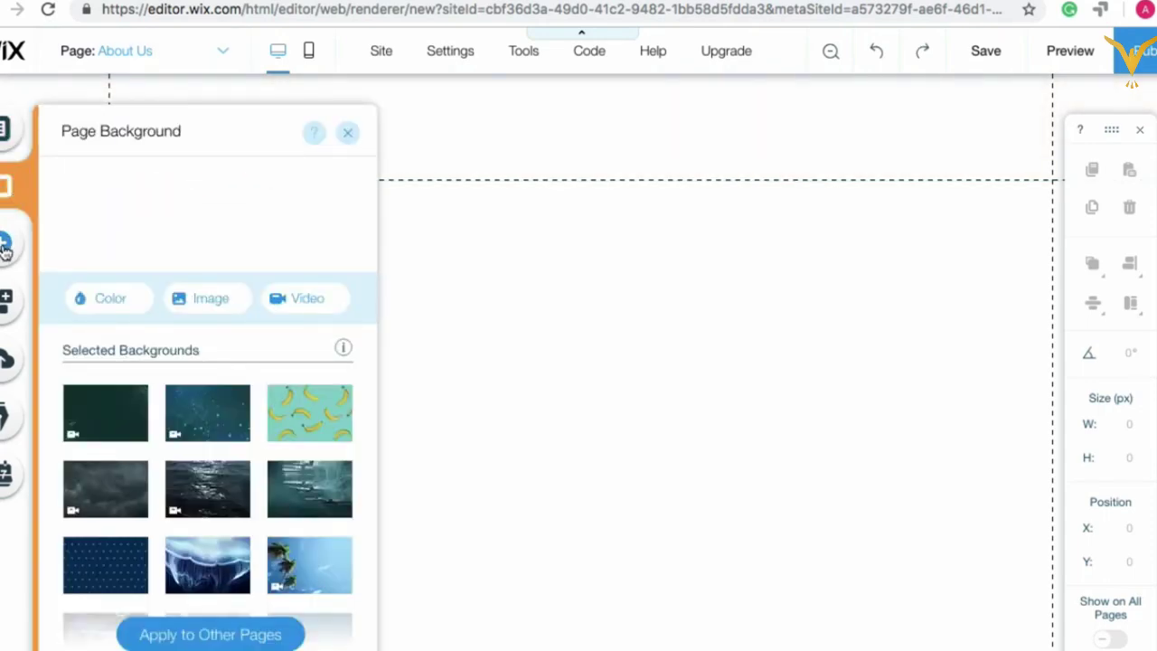
pyautogui.click(496, 258)
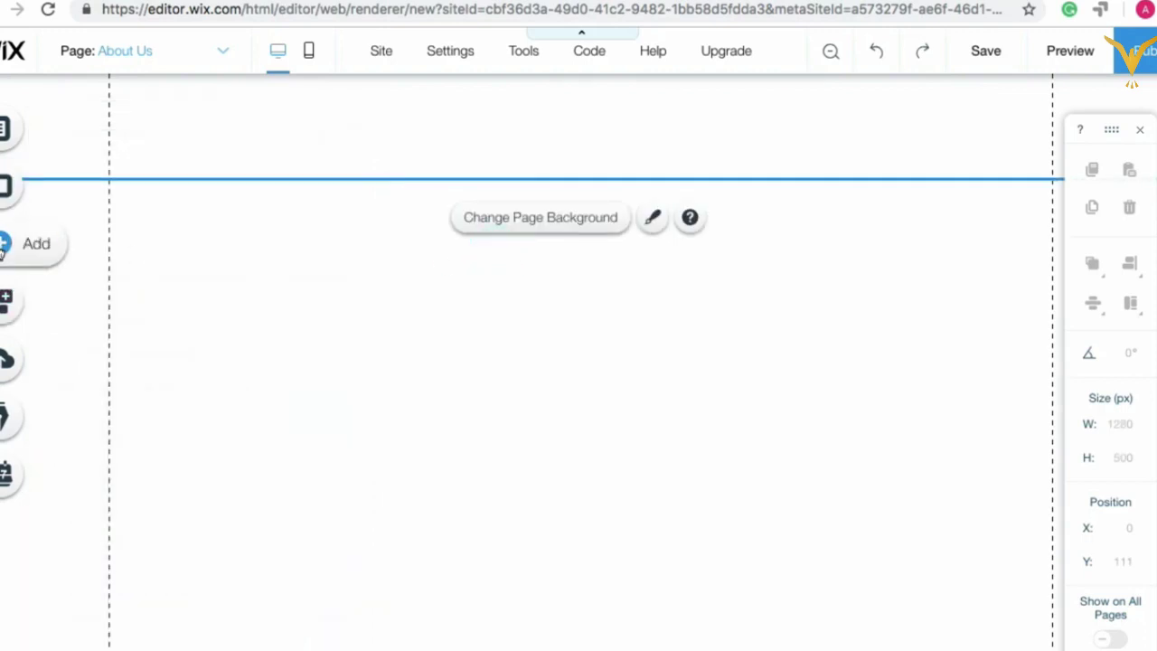
# Step: Drag the Huge Title text element from Add > Text onto the centre of the About Us page
pyautogui.click(18, 253)
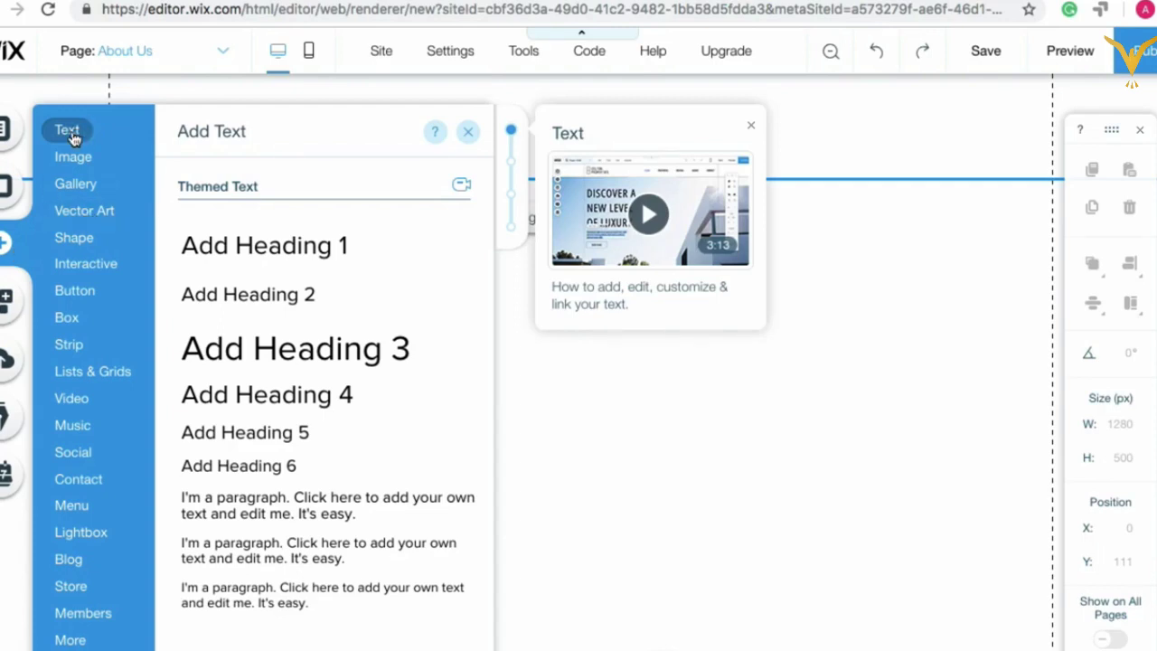
pyautogui.click(72, 131)
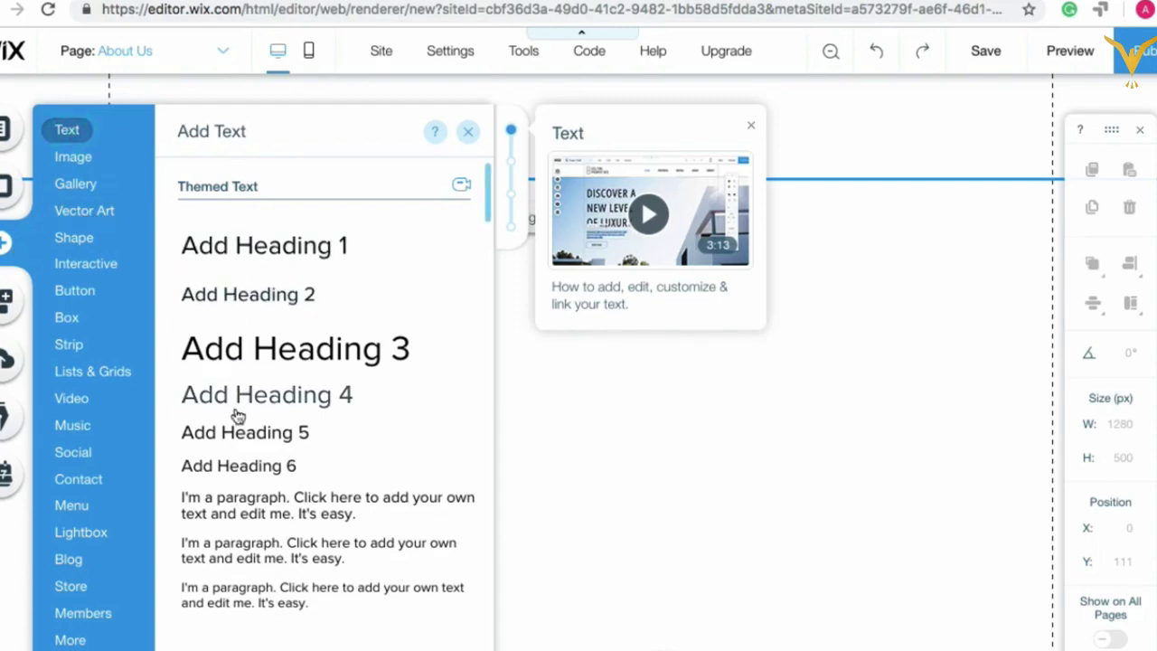
pyautogui.scroll(-3, 243, 452)
pyautogui.scroll(-7, 242, 452)
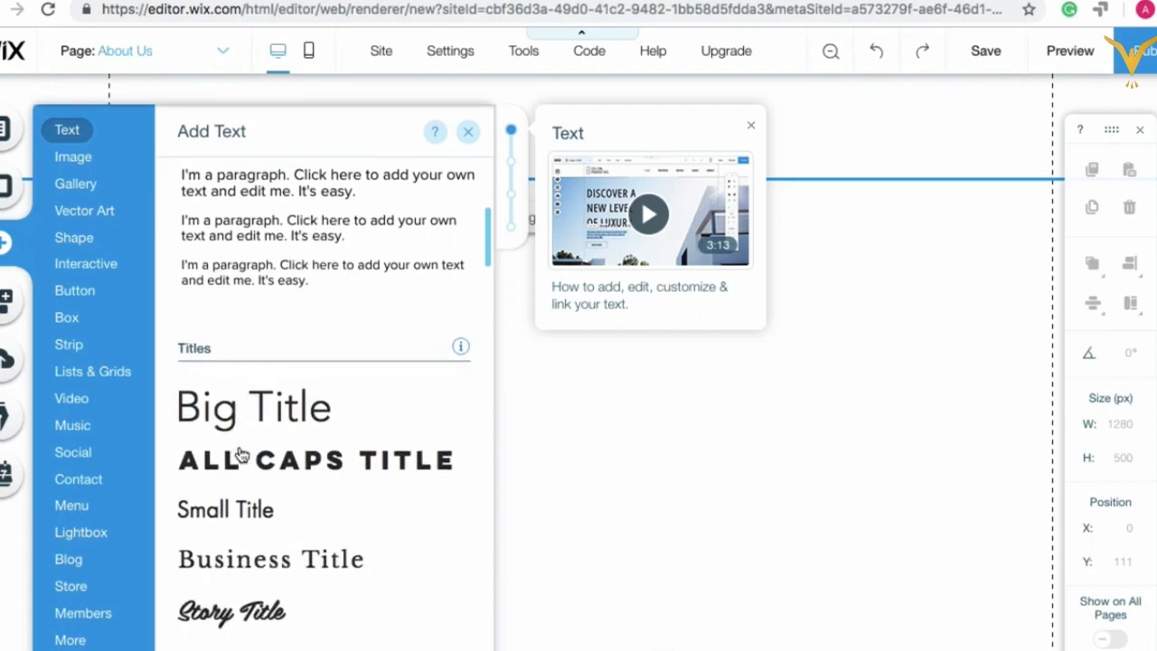
pyautogui.scroll(-1, 242, 446)
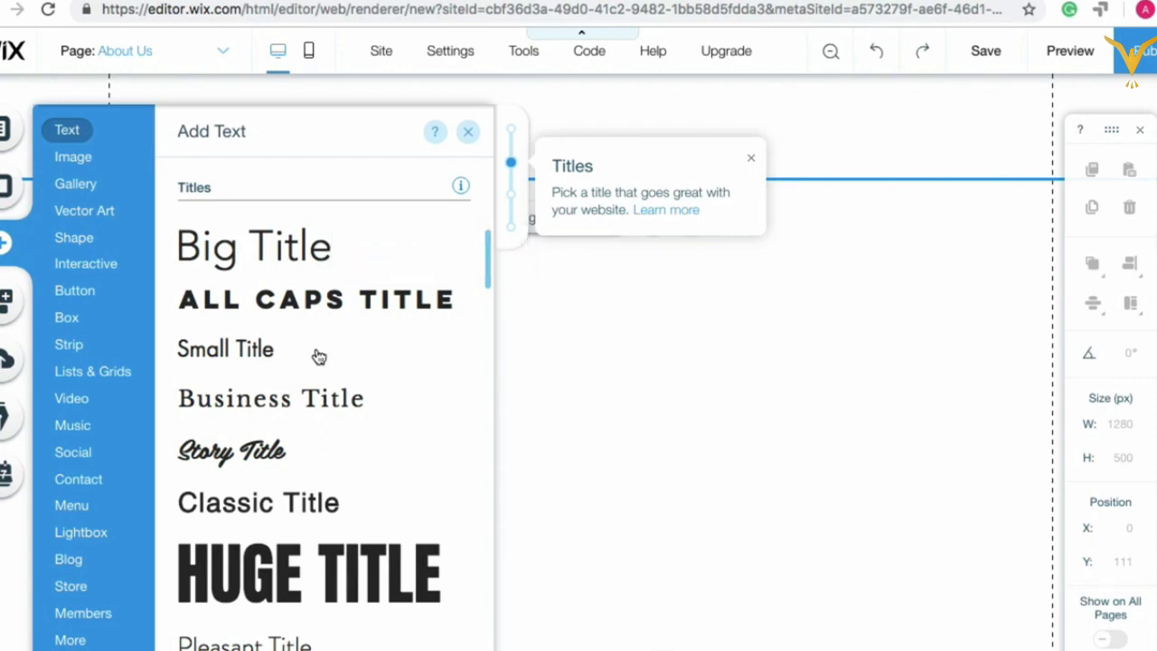
pyautogui.scroll(-4, 317, 358)
pyautogui.scroll(-18, 318, 356)
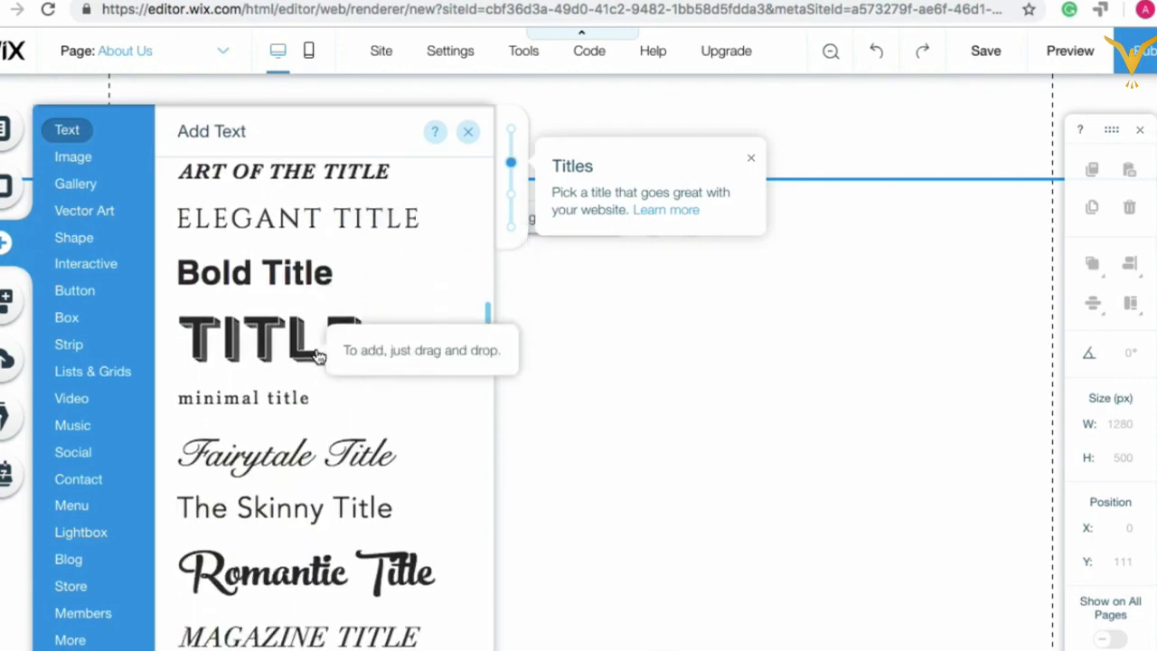
pyautogui.scroll(-20, 318, 356)
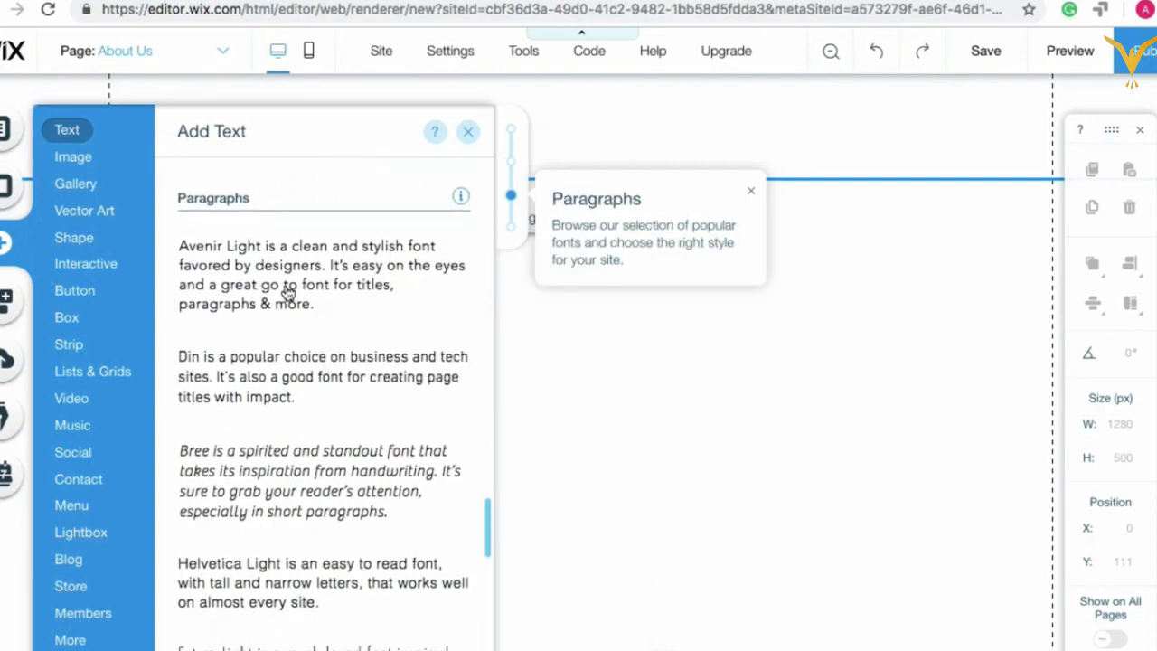
pyautogui.scroll(-2, 288, 444)
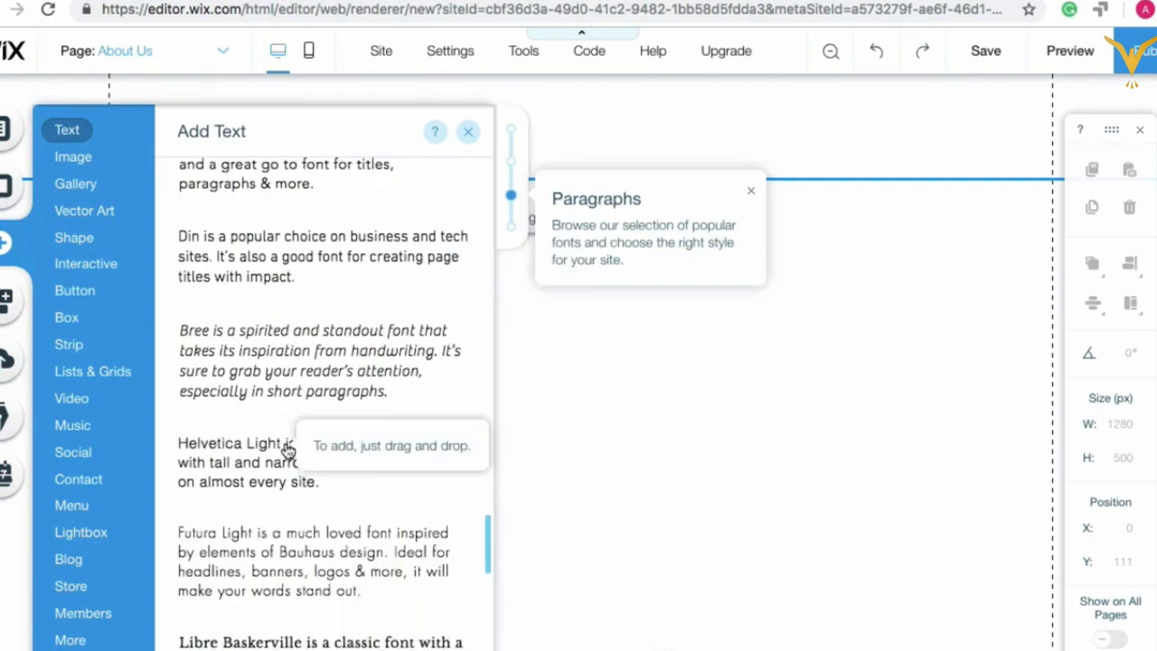
pyautogui.scroll(-6, 285, 479)
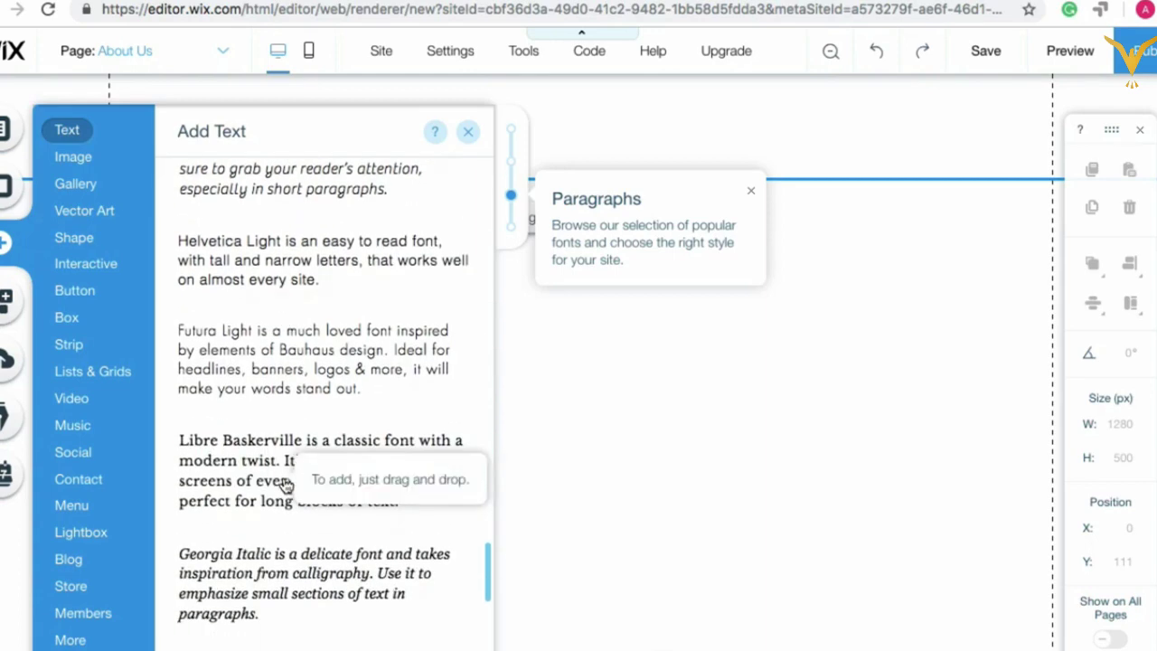
pyautogui.scroll(14, 285, 487)
pyautogui.scroll(15, 285, 486)
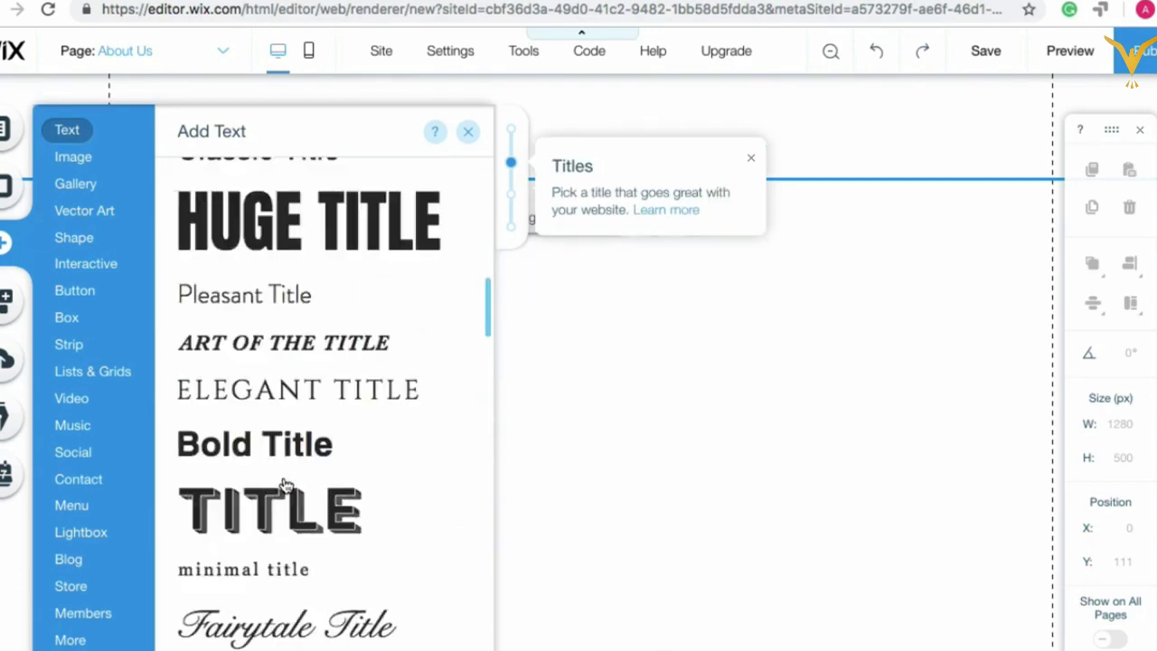
pyautogui.scroll(-12, 286, 486)
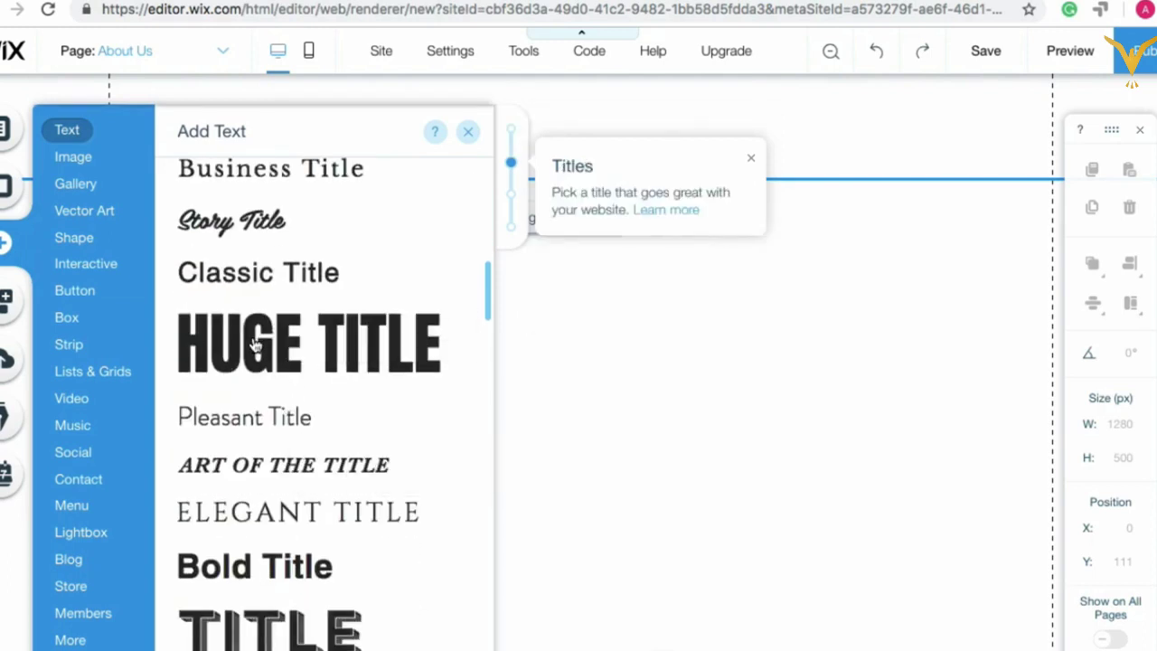
pyautogui.moveTo(271, 360); pyautogui.dragTo(536, 365)
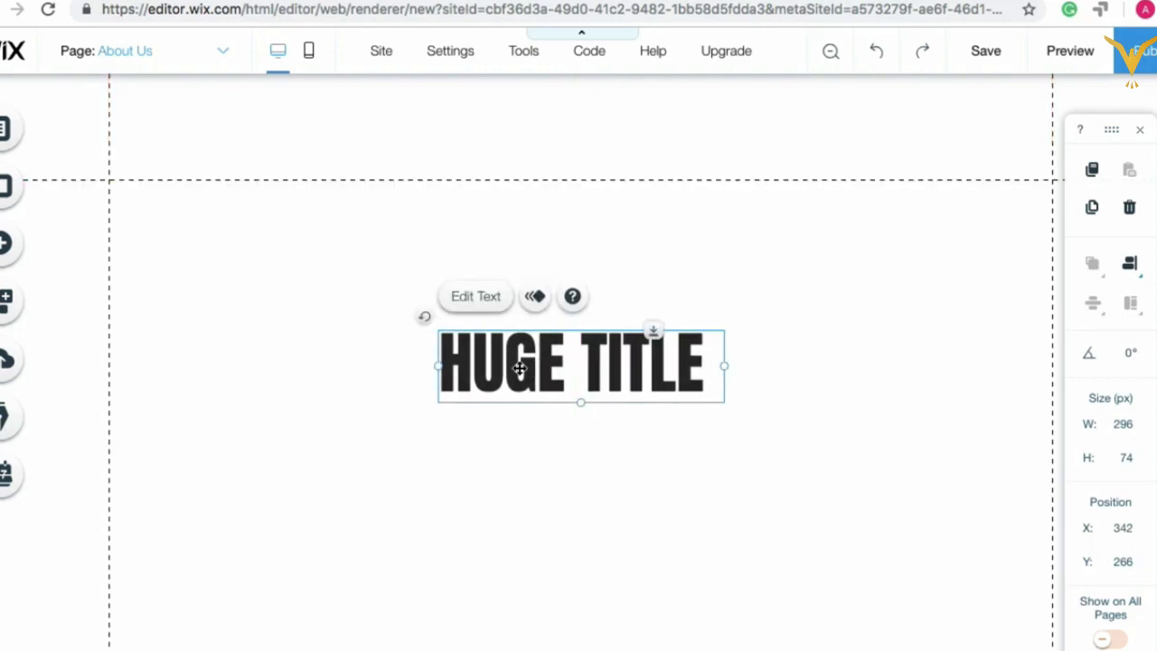
pyautogui.click(498, 462)
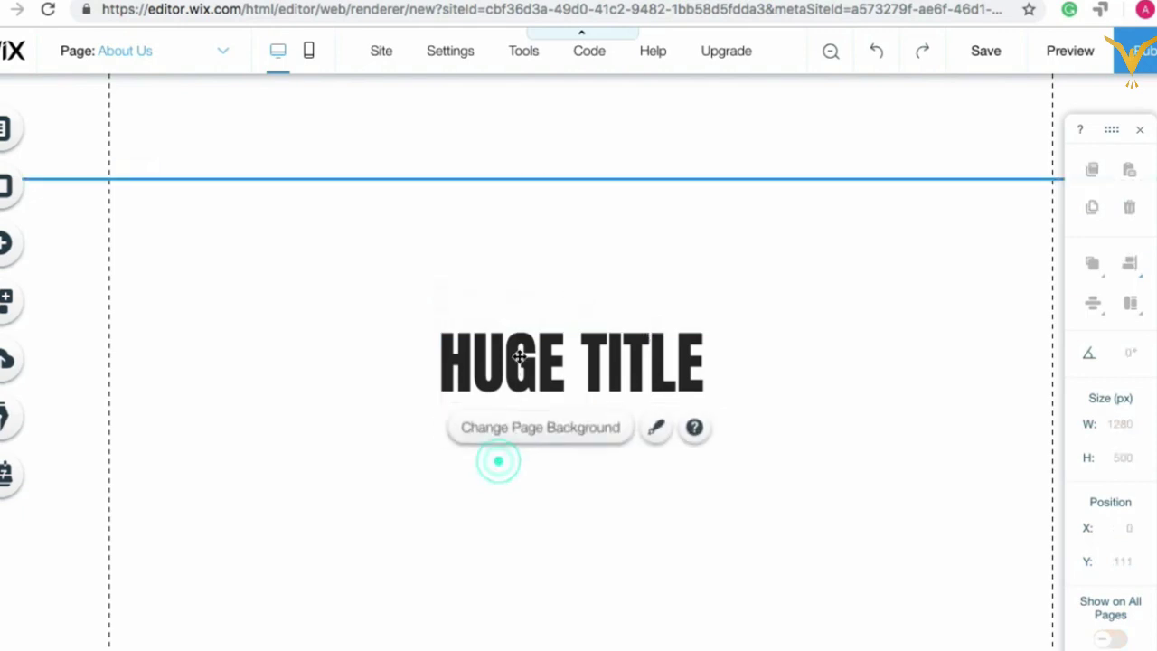
pyautogui.click(520, 356)
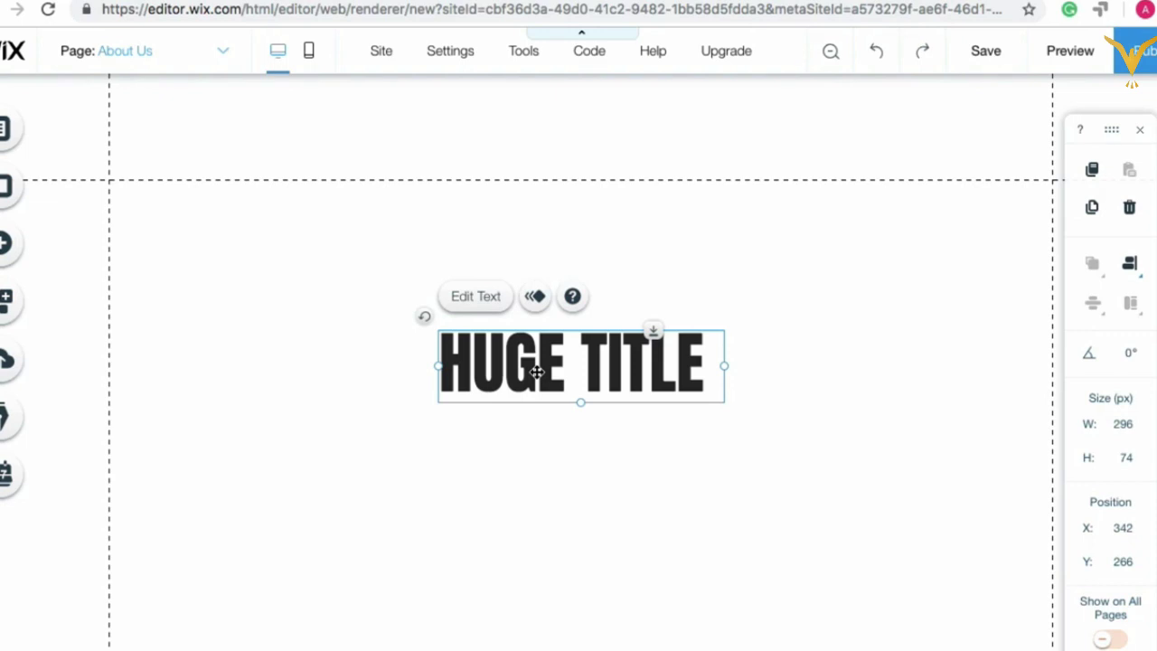
# Step: Replace the heading text 'HUGE TITLE' with 'NEW TITLE' and close the Text Settings panel
pyautogui.click(476, 299)
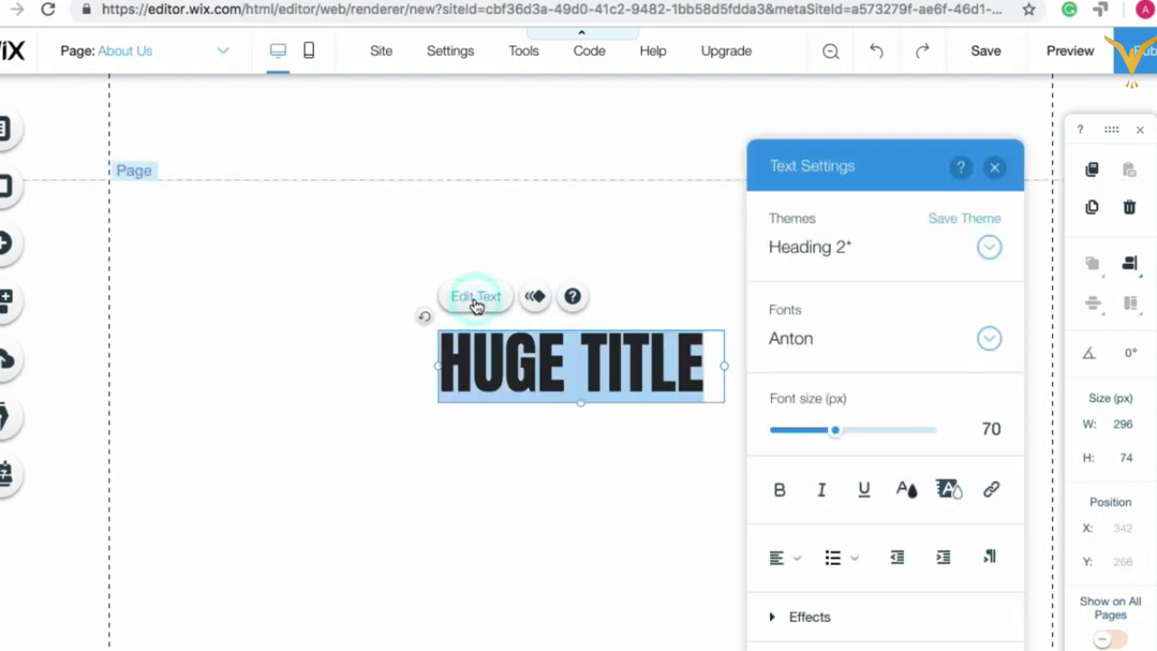
pyautogui.moveTo(873, 154); pyautogui.dragTo(874, 101)
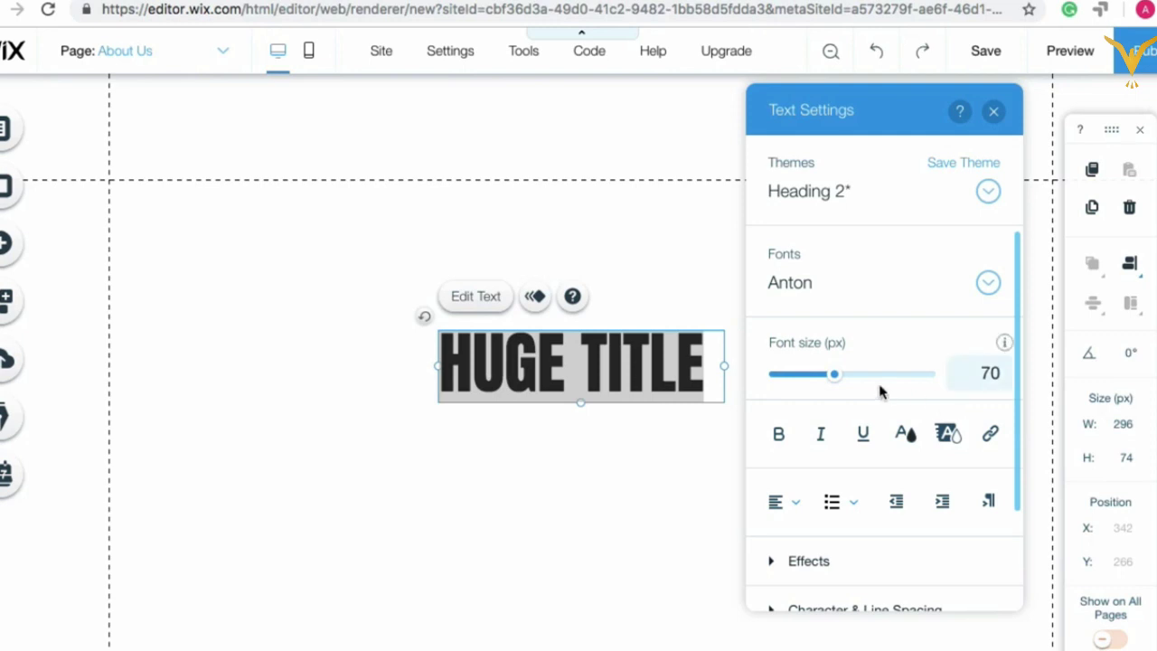
pyautogui.scroll(-3, 882, 390)
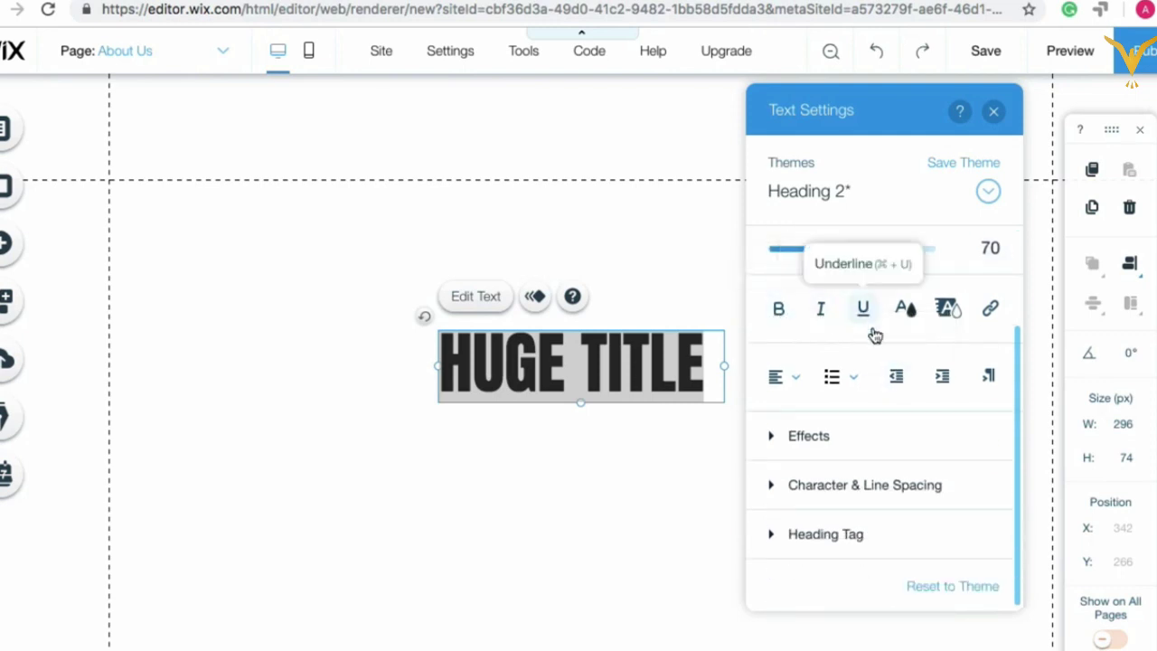
pyautogui.scroll(3, 822, 272)
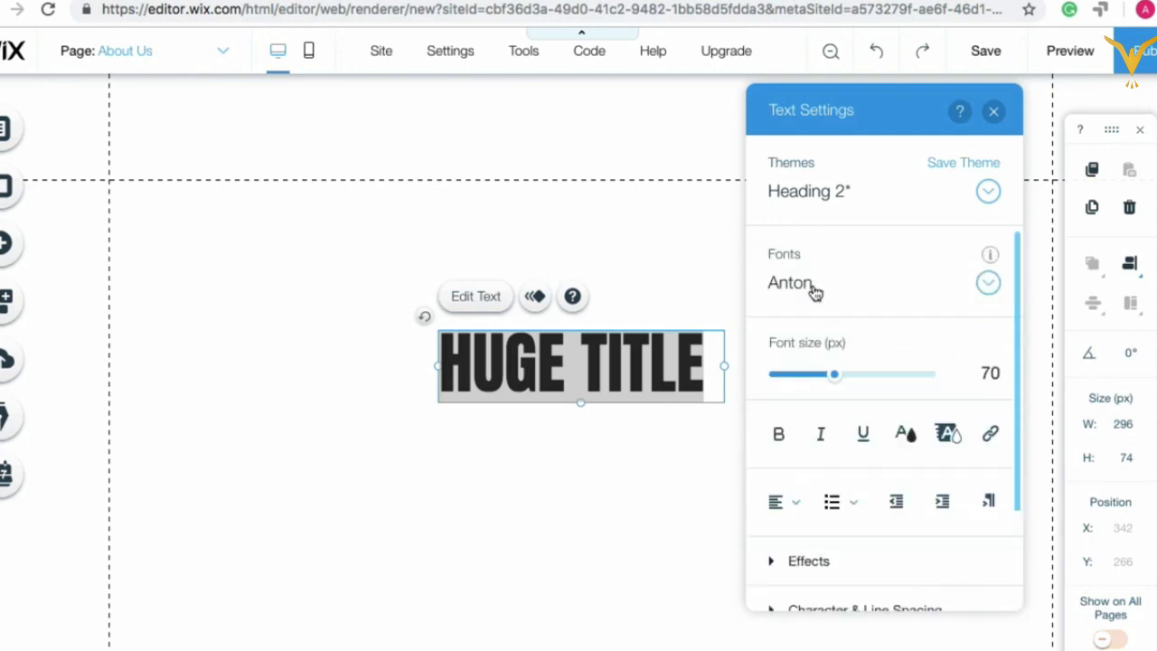
pyautogui.click(704, 362)
pyautogui.press('BackSpace')
pyautogui.press('BackSpace')
pyautogui.press('BackSpace')
pyautogui.press('BackSpace')
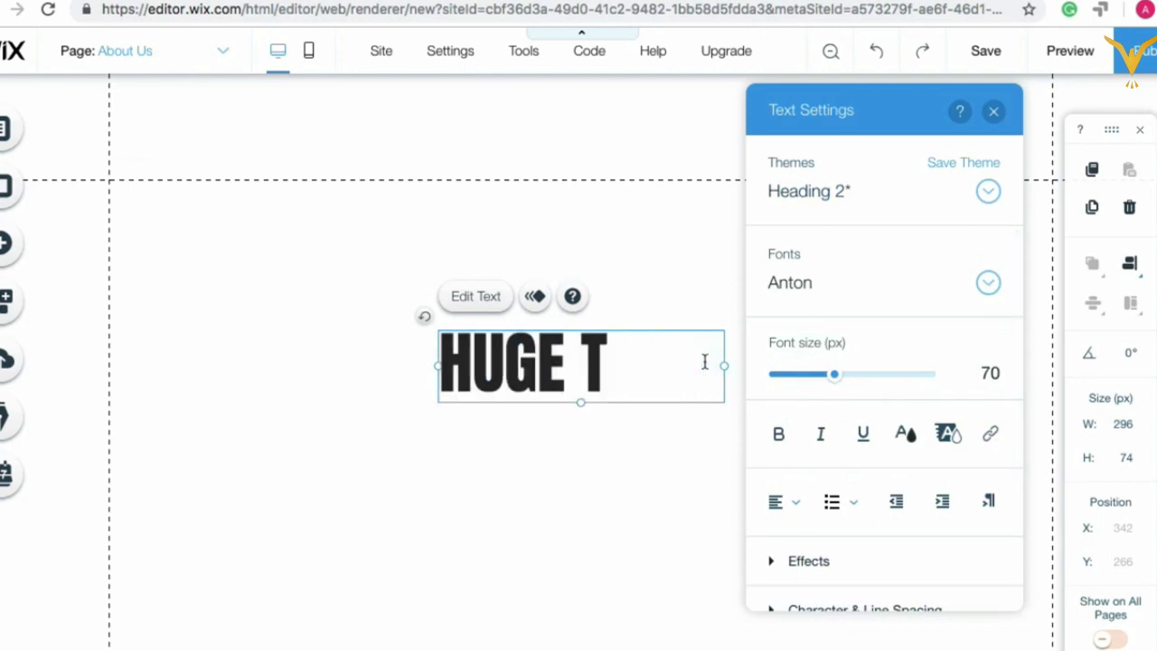
pyautogui.press('BackSpace')
pyautogui.press('BackSpace')
pyautogui.press('BackSpace')
pyautogui.press('BackSpace')
pyautogui.press('BackSpace')
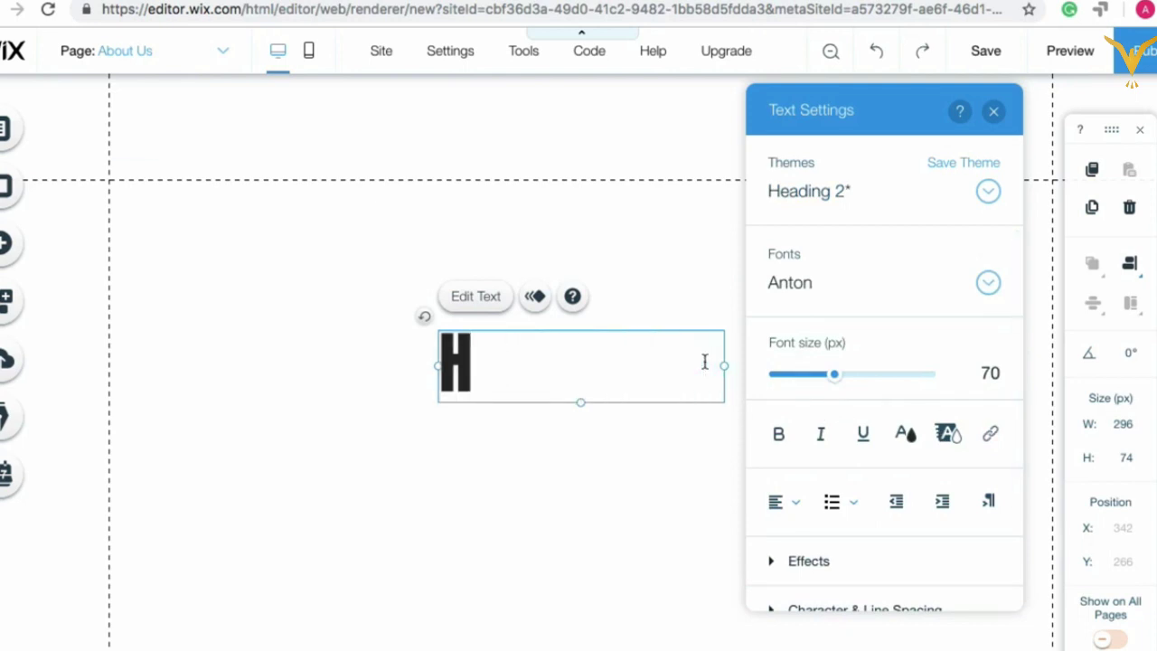
pyautogui.press('BackSpace')
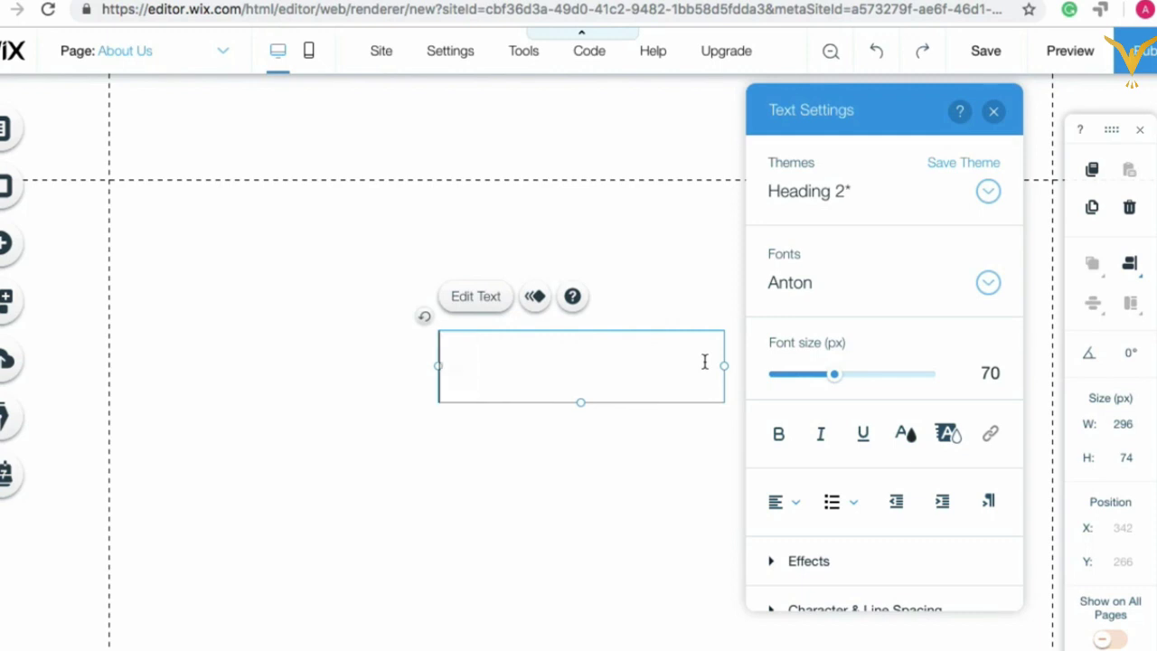
pyautogui.write('New')
pyautogui.press('BackSpace')
pyautogui.press('BackSpace')
pyautogui.press('BackSpace')
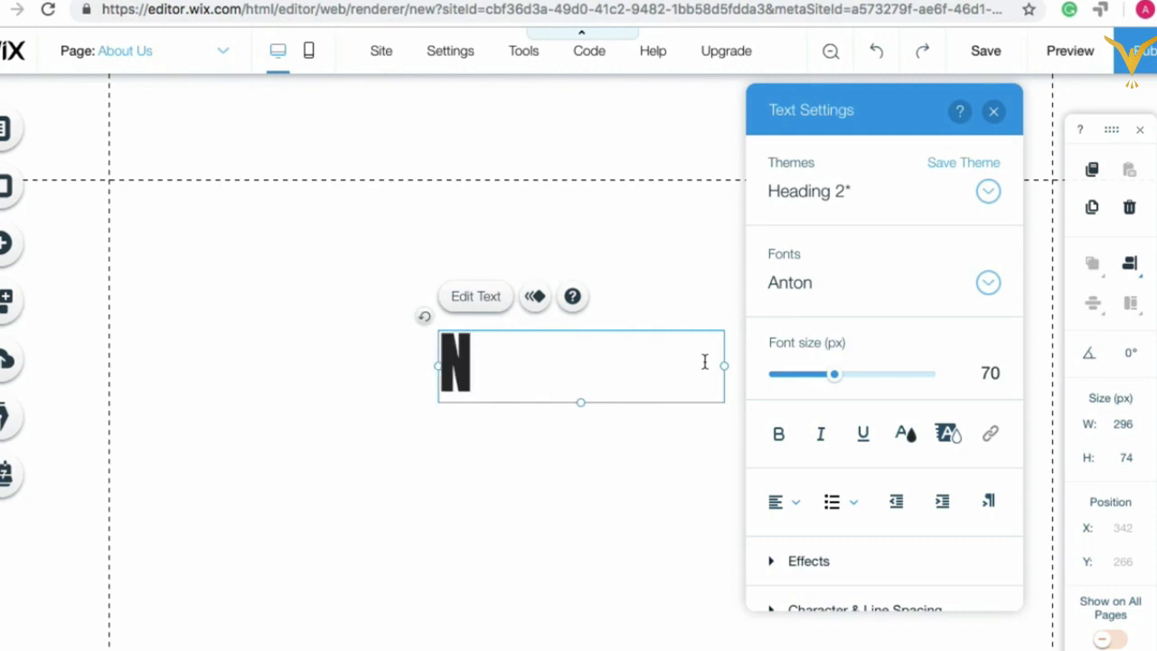
pyautogui.write('EW TIT')
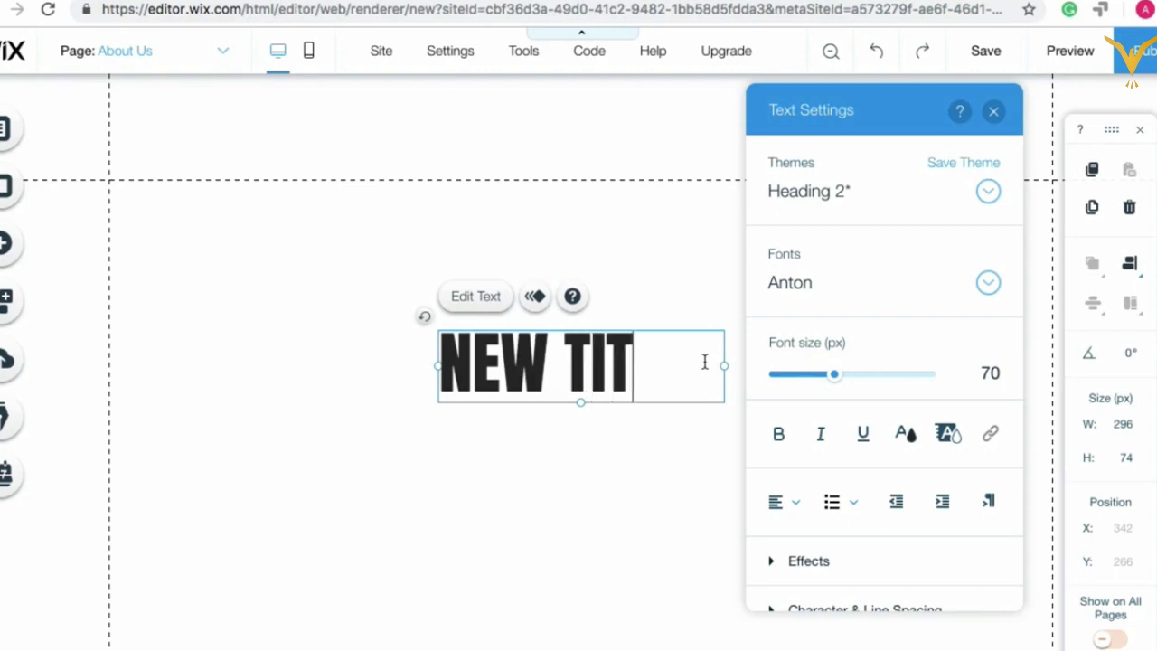
pyautogui.write('LE')
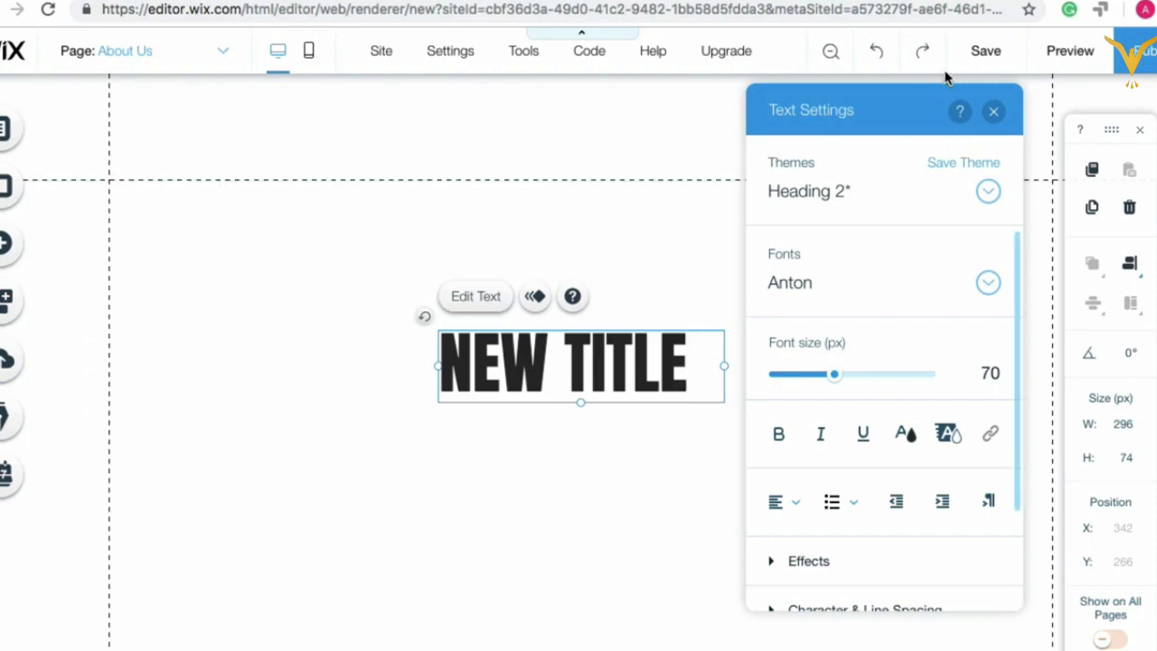
pyautogui.click(992, 116)
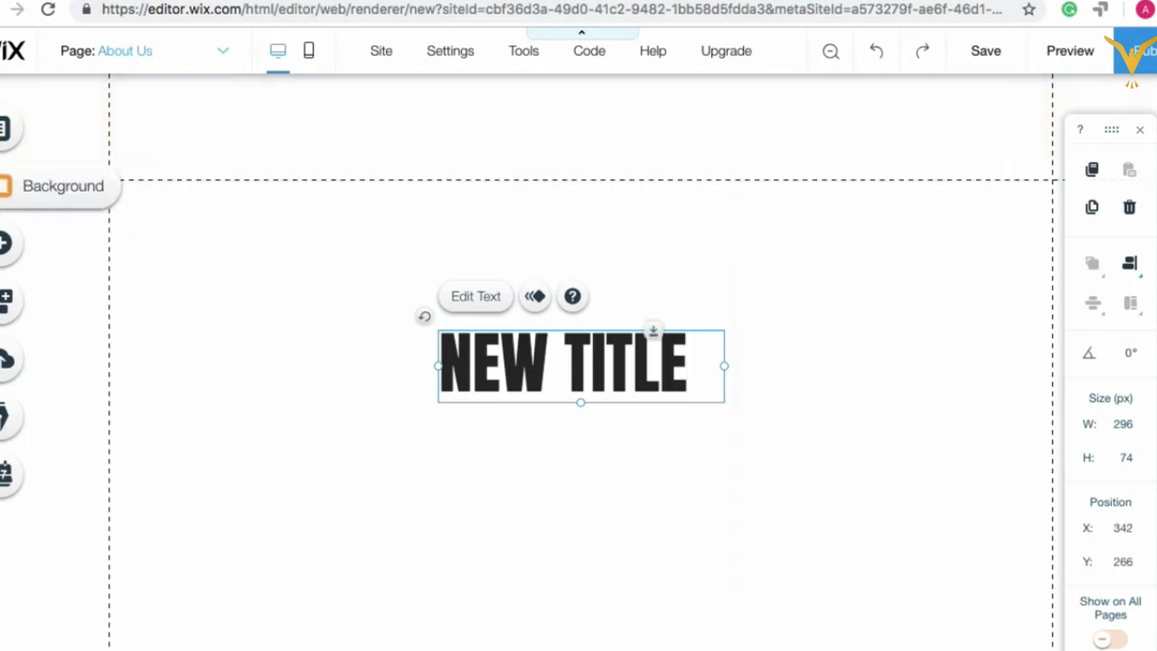
# Step: Browse the Image category in the Add elements panel
pyautogui.click(36, 257)
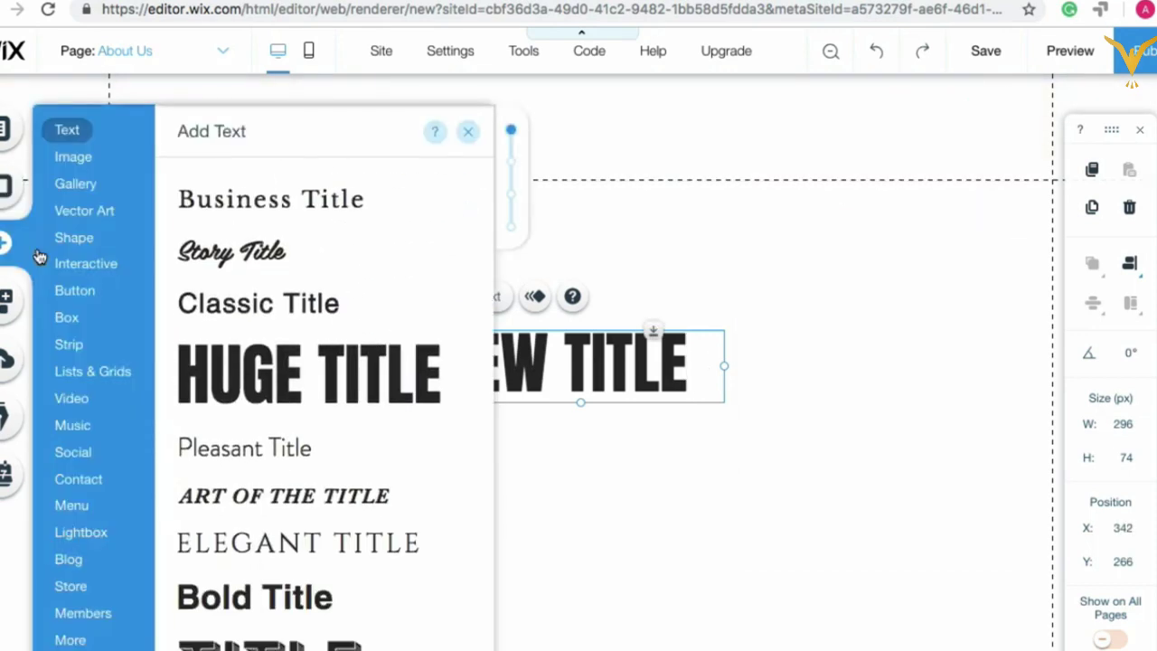
pyautogui.click(78, 158)
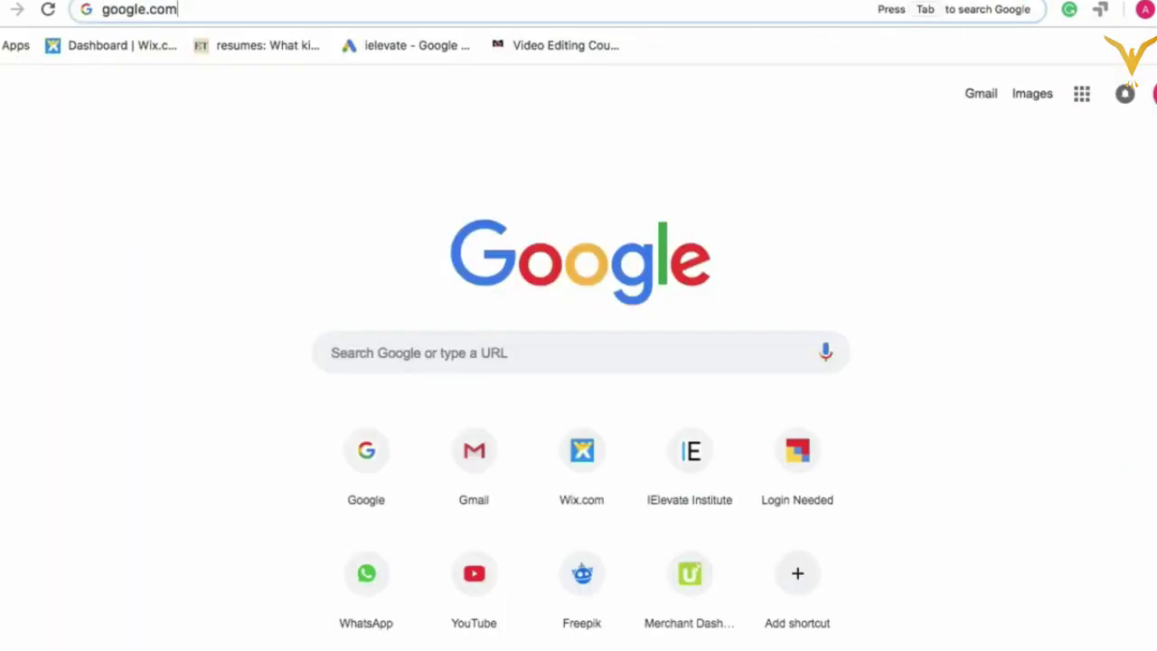
# Step: Enter FREEPIK in the address bar to go to freepik.com
pyautogui.write('FREEPIK')
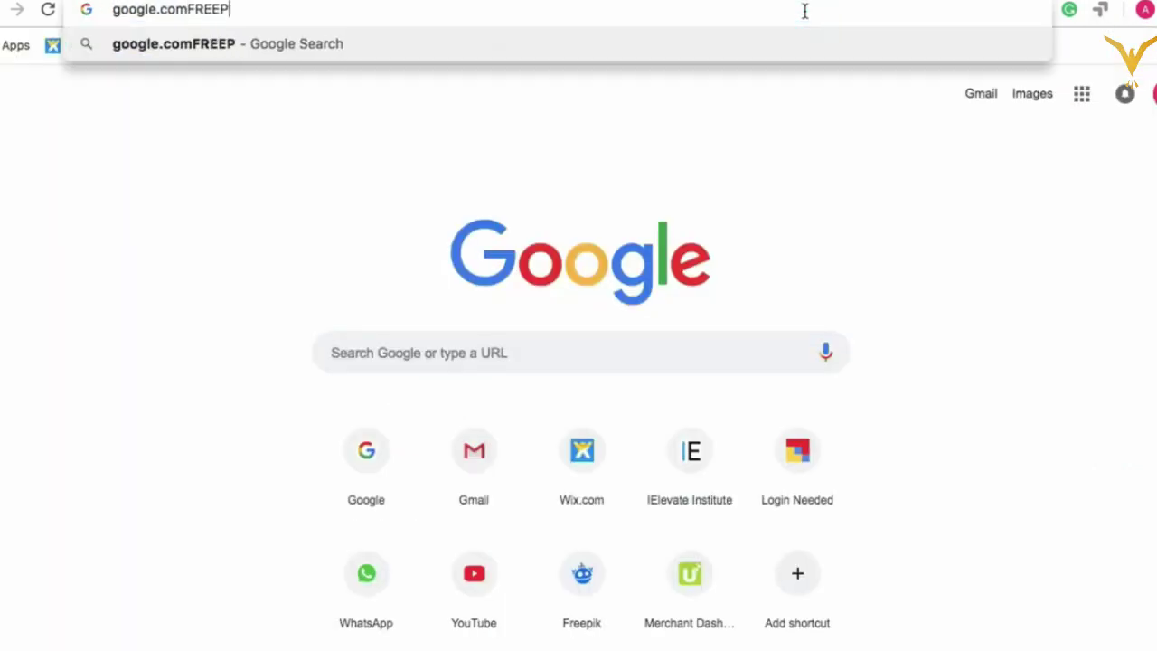
pyautogui.press('BackSpace')
pyautogui.press('BackSpace')
pyautogui.press('BackSpace')
pyautogui.press('BackSpace')
pyautogui.press('BackSpace')
pyautogui.press('BackSpace')
pyautogui.press('BackSpace')
pyautogui.press('BackSpace')
pyautogui.press('BackSpace')
pyautogui.press('BackSpace')
pyautogui.press('BackSpace')
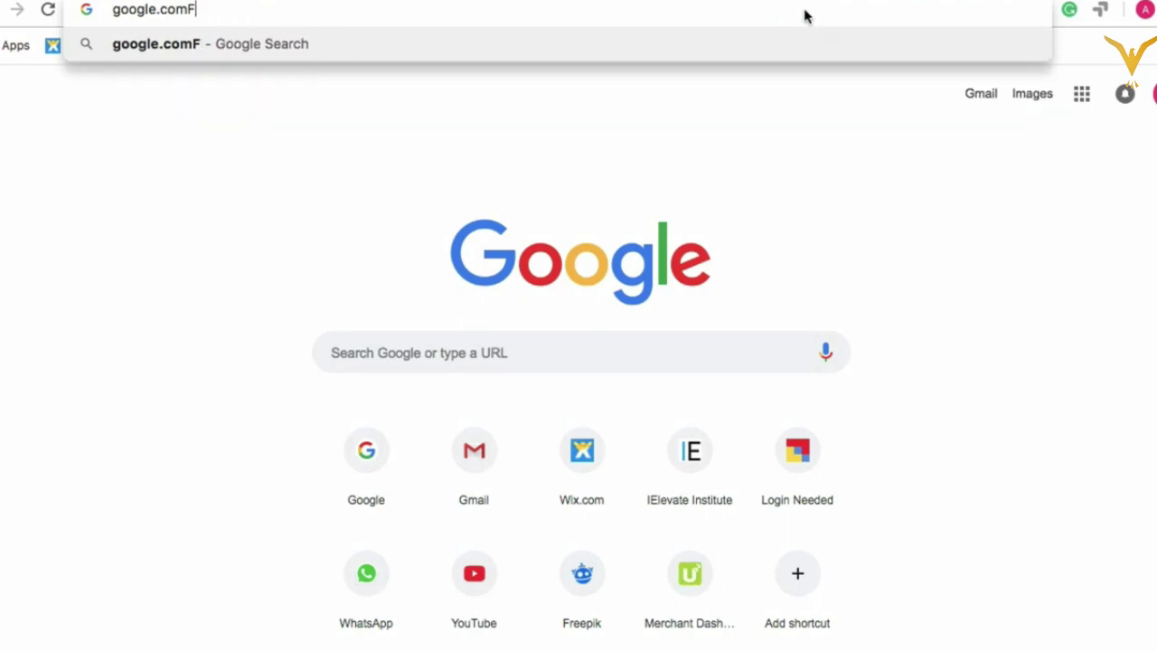
pyautogui.press('BackSpace')
pyautogui.press('BackSpace')
pyautogui.press('BackSpace')
pyautogui.press('BackSpace')
pyautogui.press('BackSpace')
pyautogui.press('BackSpace')
pyautogui.write('FREEPIK')
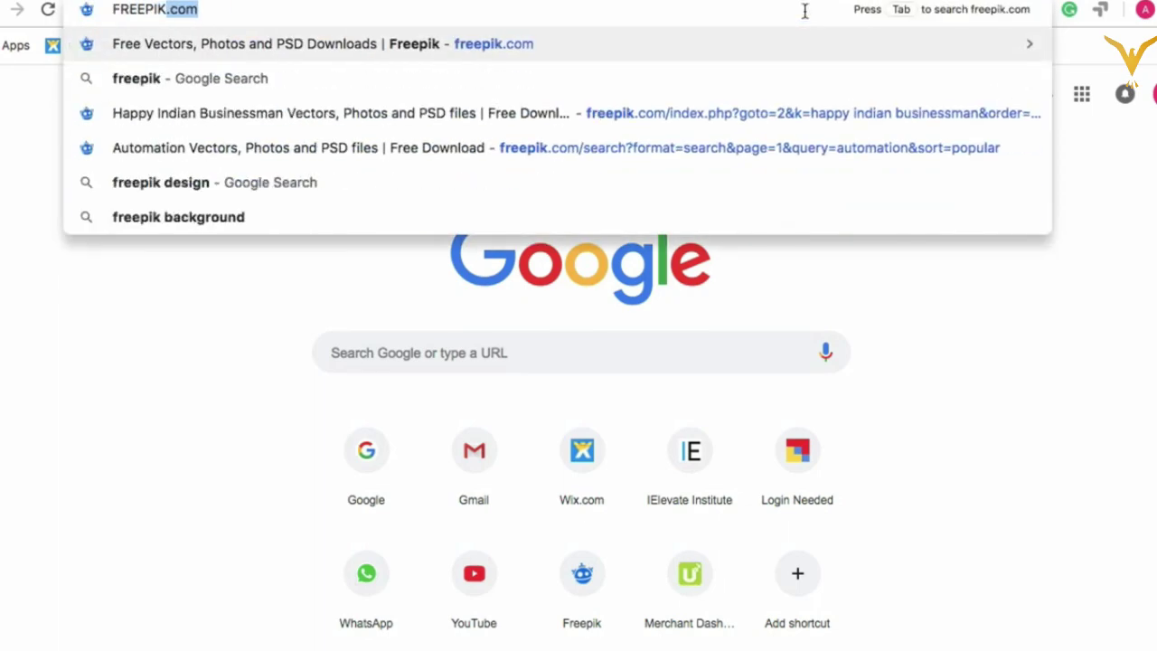
pyautogui.press('Return')
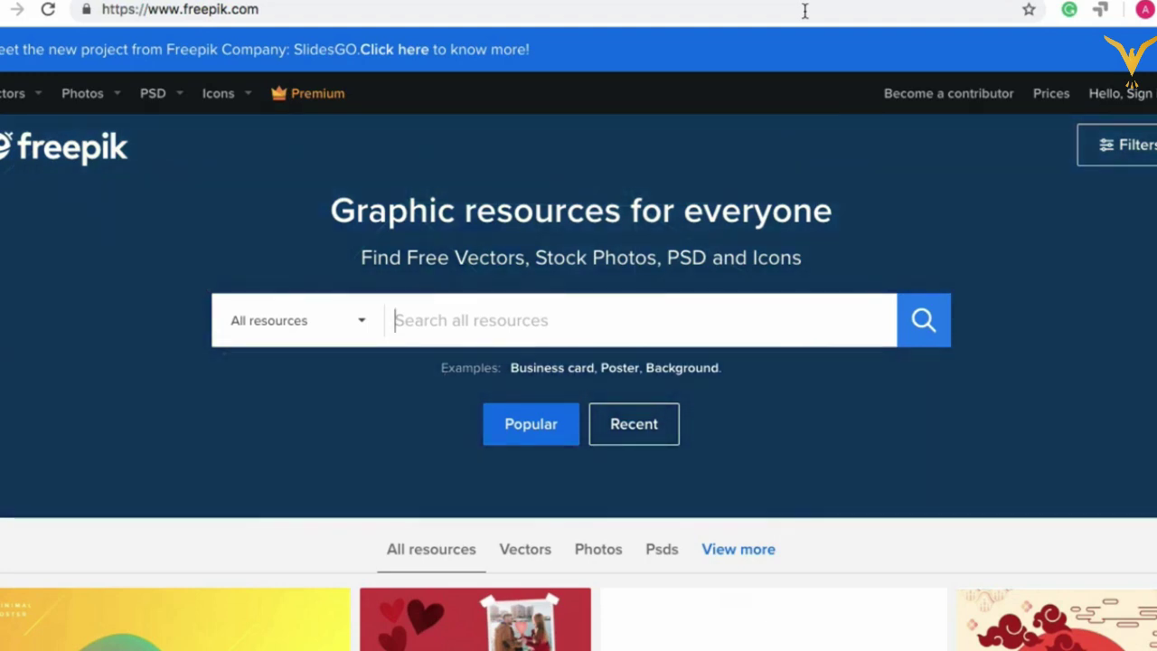
# Step: Search Freepik for 'Travel'
pyautogui.click(217, 9)
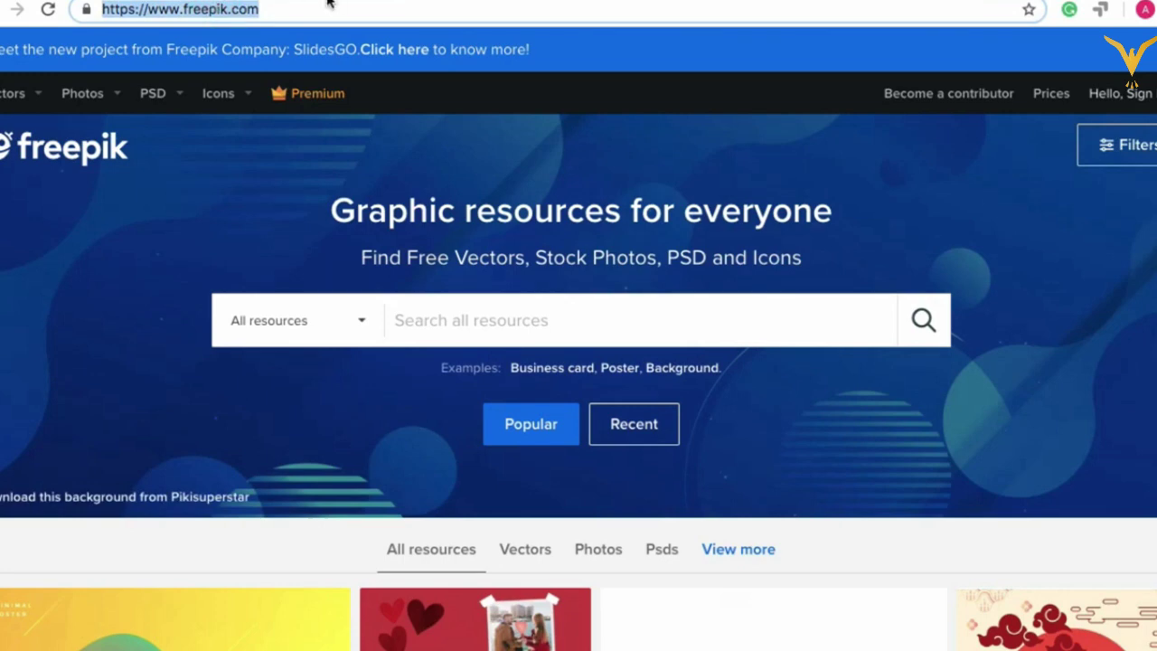
pyautogui.scroll(-1, 443, 343)
pyautogui.click(460, 318)
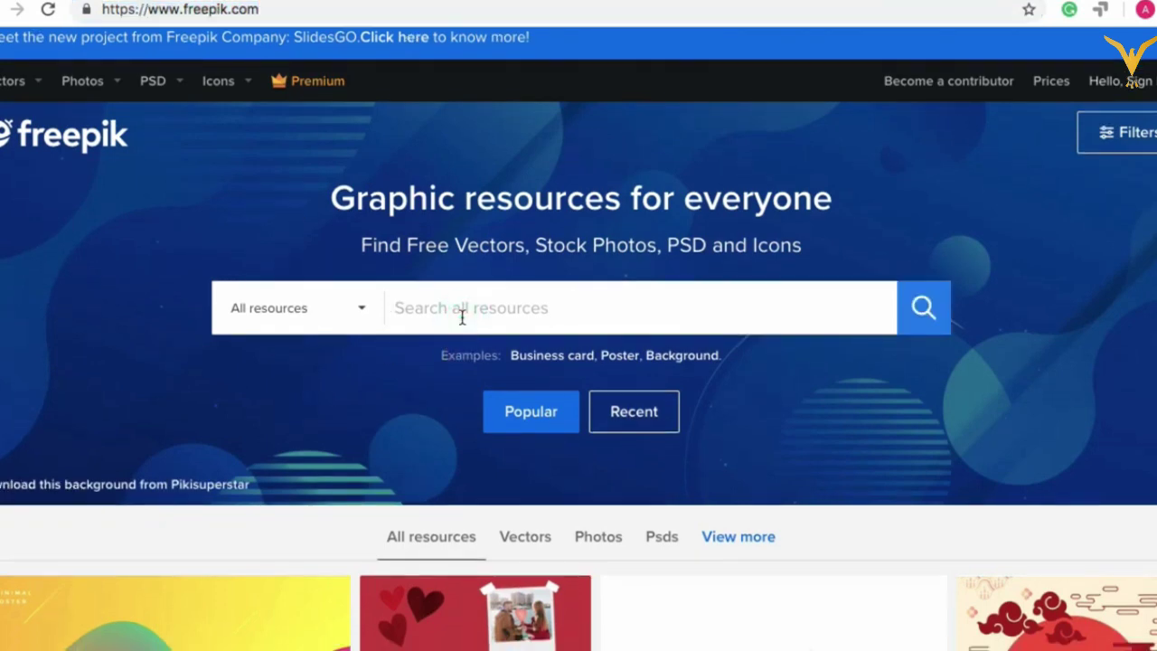
pyautogui.write('Travel')
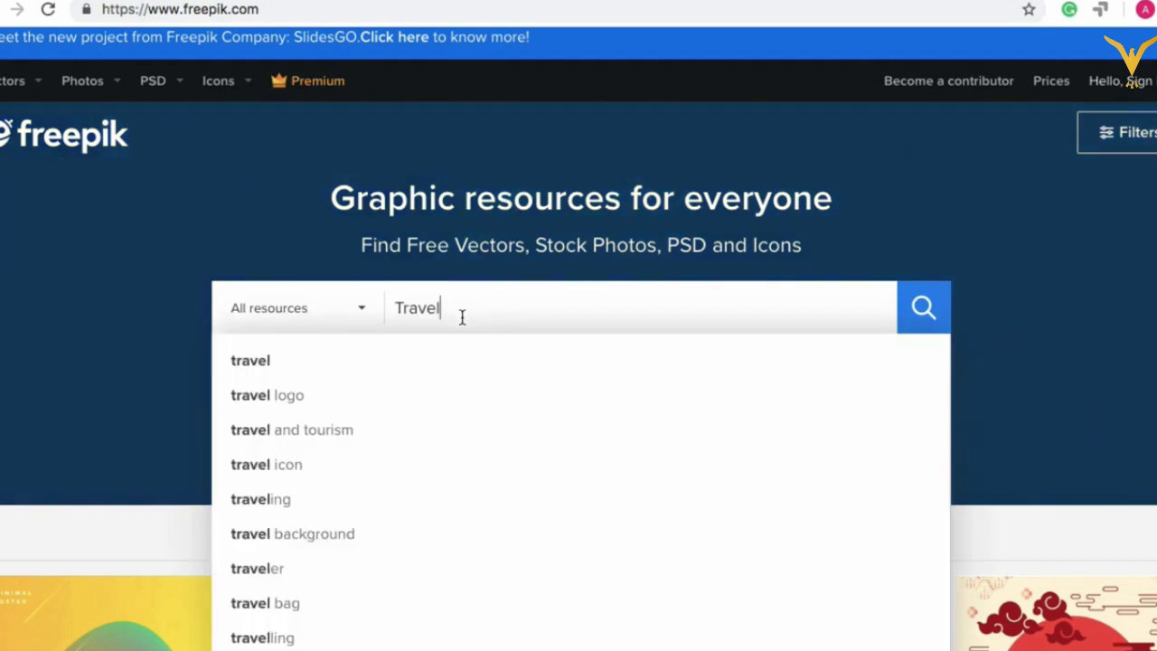
pyautogui.press('Return')
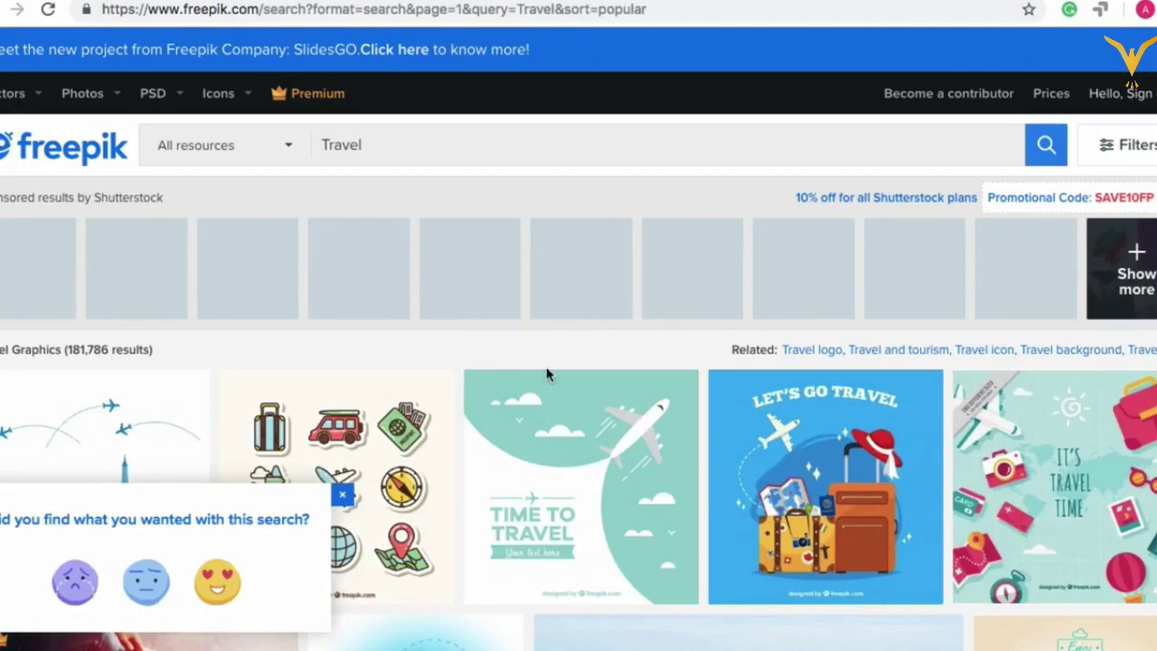
# Step: Dismiss the feedback popup and open the 'Asian couple on beach' photo from the results
pyautogui.scroll(-2, 429, 488)
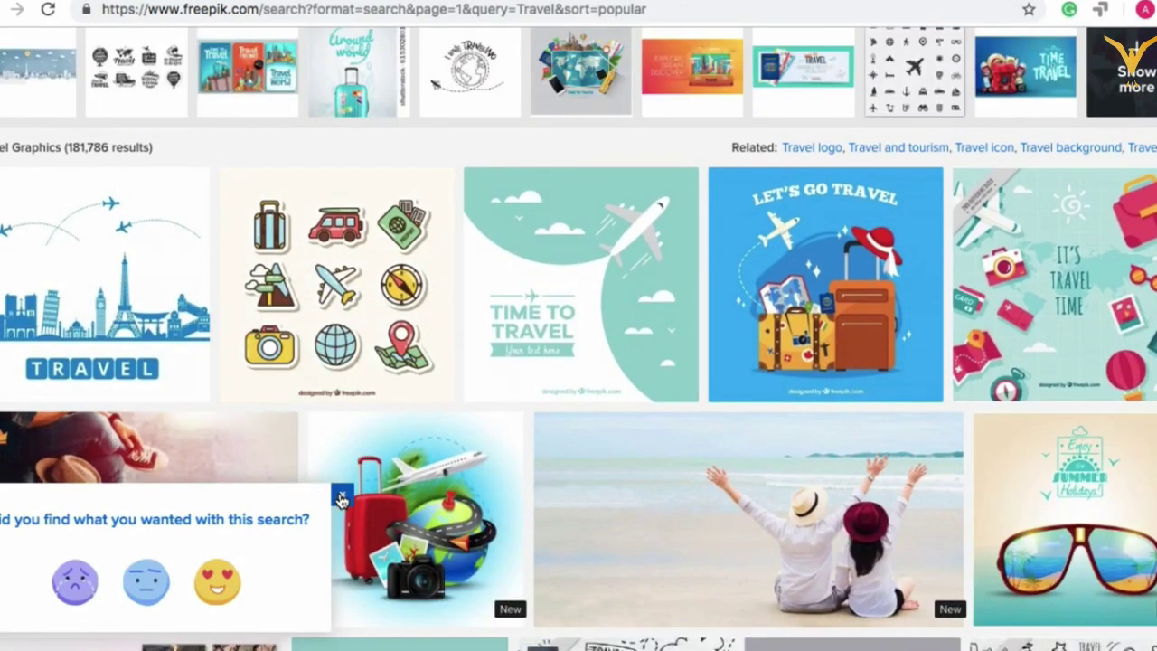
pyautogui.click(340, 497)
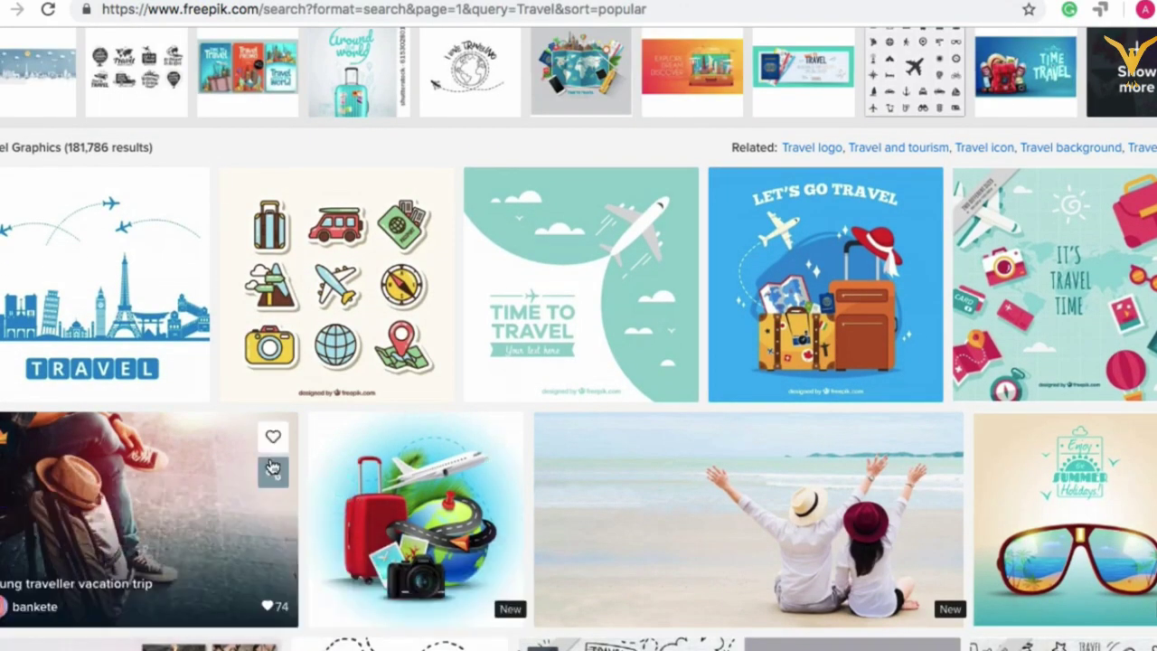
pyautogui.scroll(-2, 438, 457)
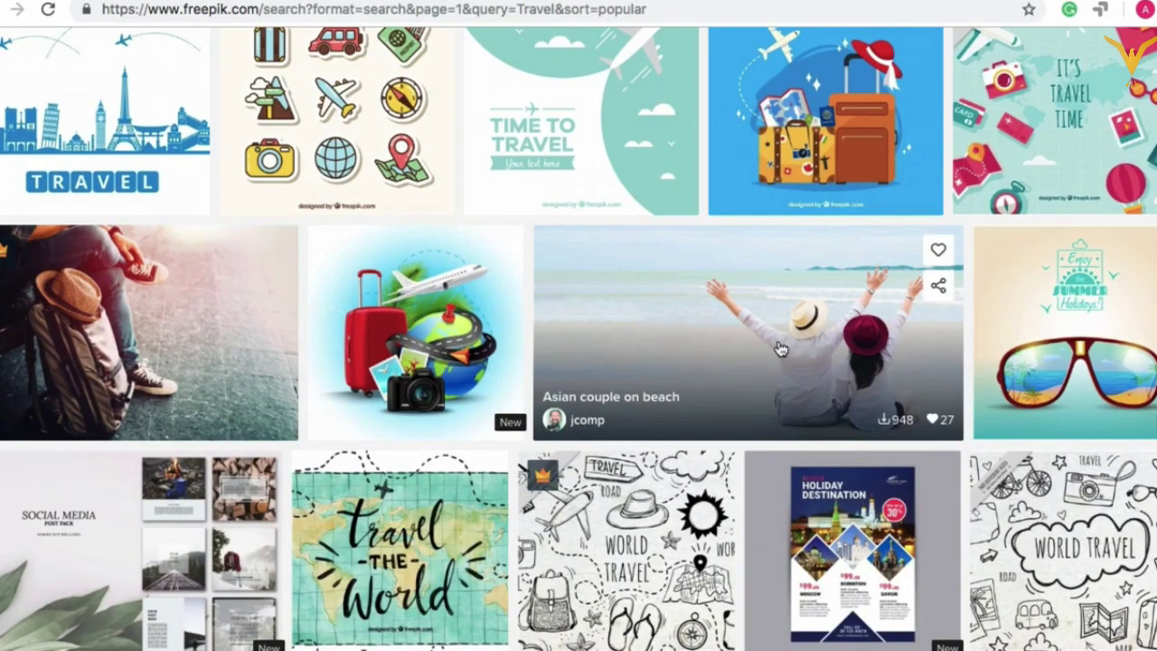
pyautogui.click(700, 320)
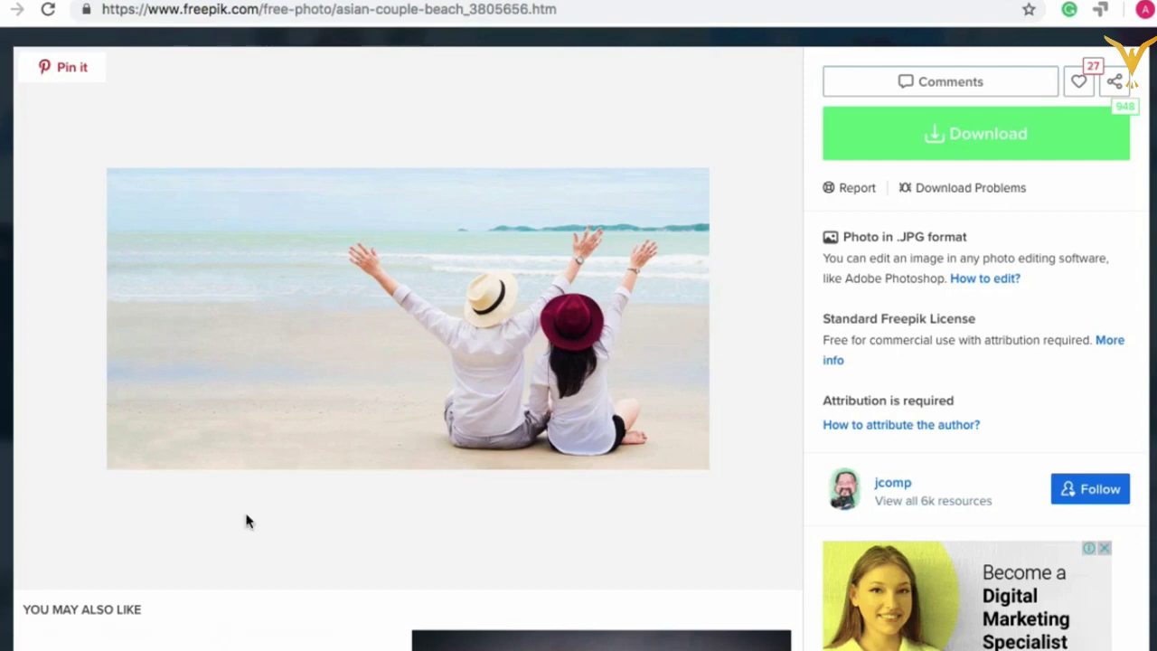
# Step: Save the free Asian couple on beach photo into Downloads, then return to the Travel results
pyautogui.click(998, 152)
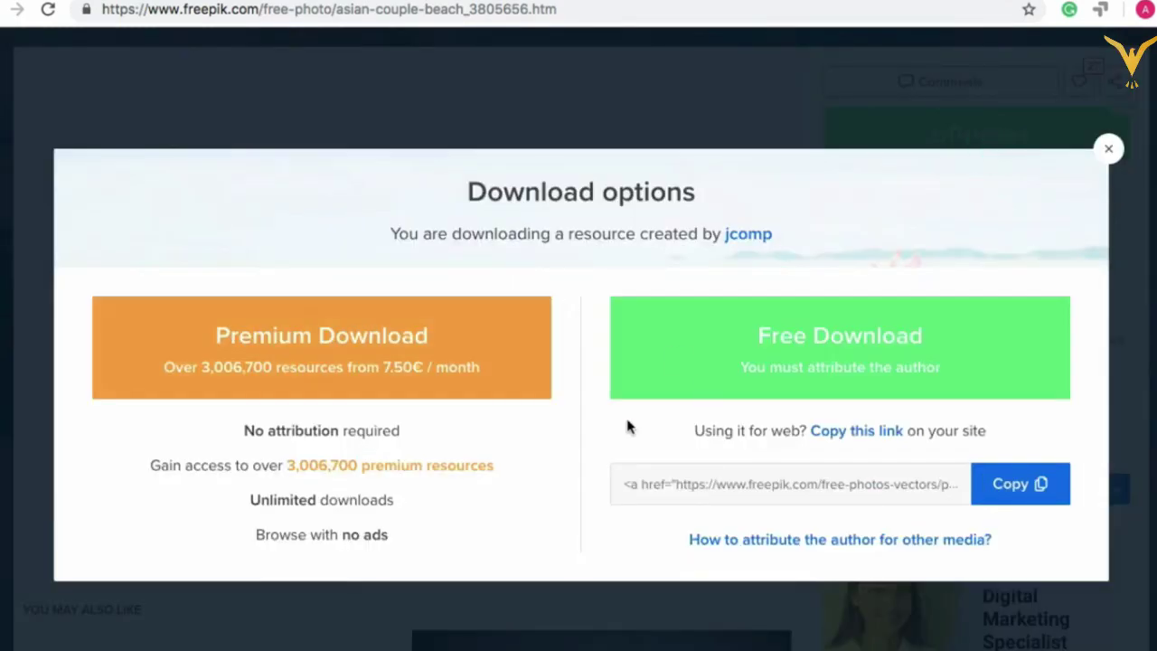
pyautogui.click(805, 362)
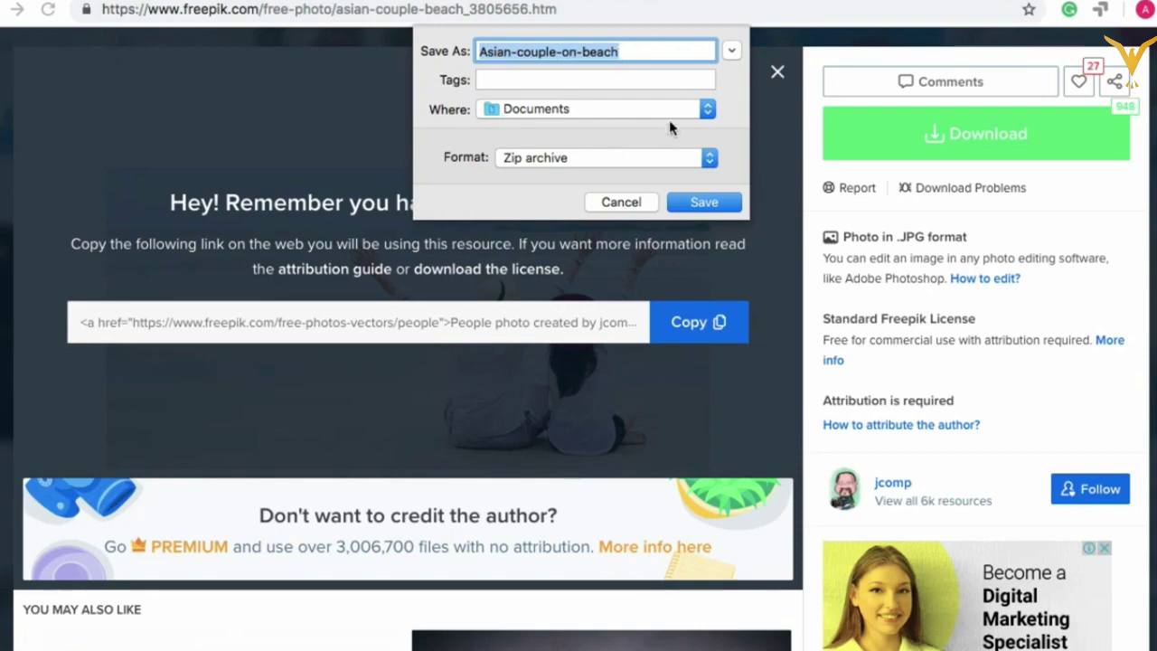
pyautogui.click(710, 112)
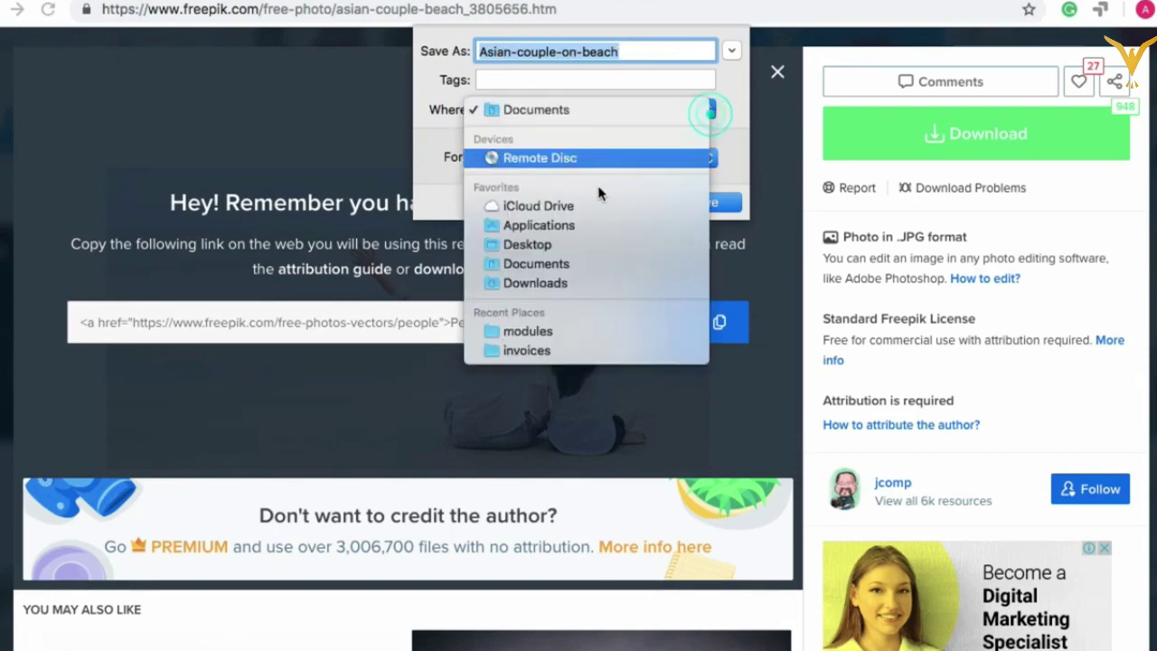
pyautogui.click(568, 284)
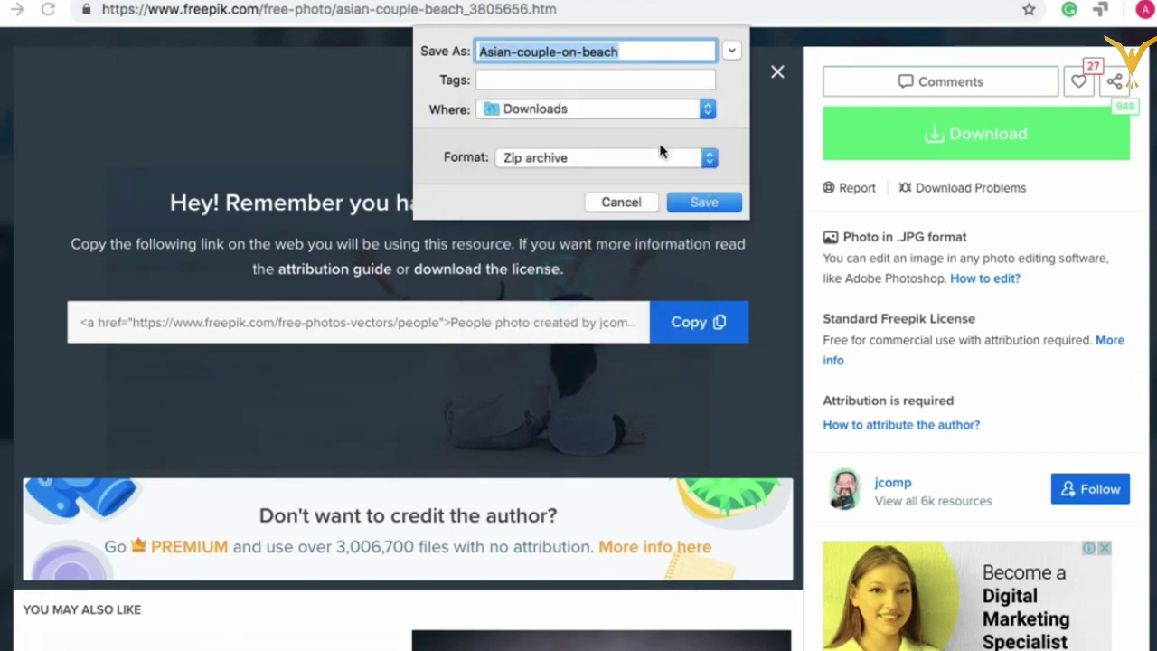
pyautogui.click(704, 203)
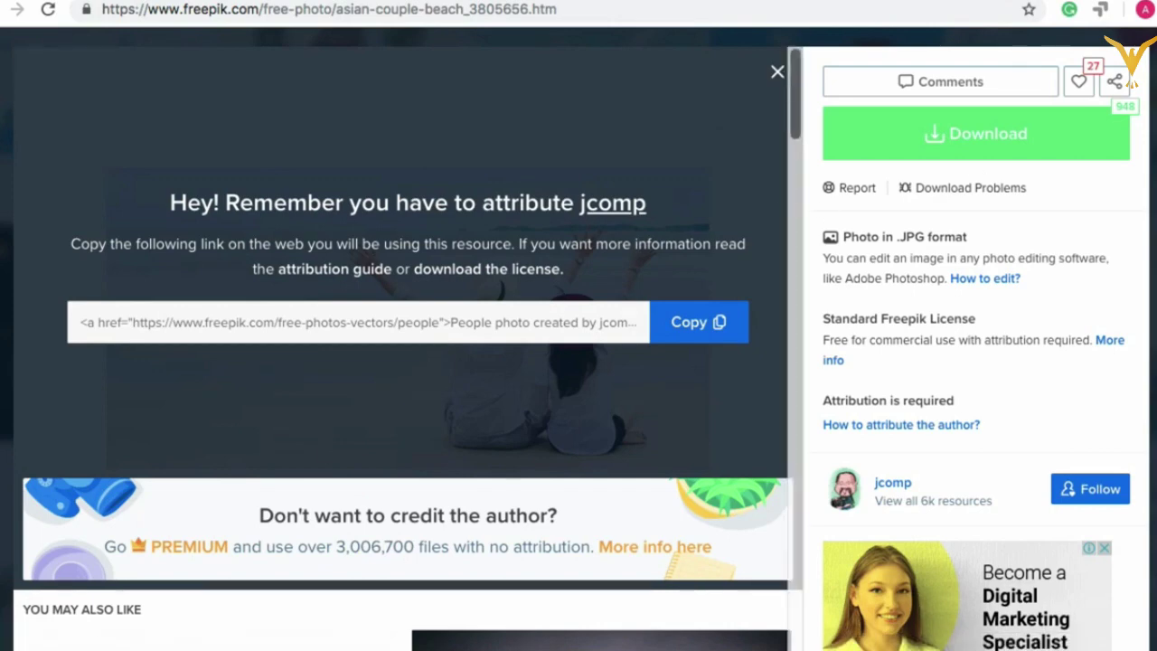
pyautogui.hotkey('alt', 'Left')
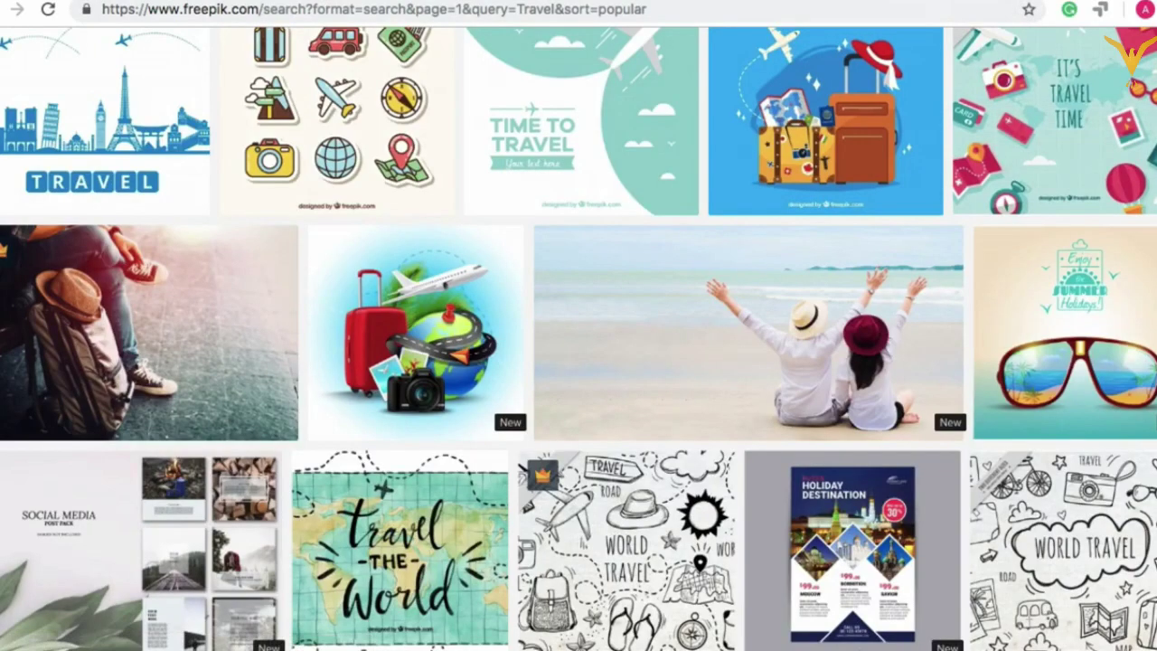
# Step: Load pexels.com in a new Chrome tab
pyautogui.press('super+t')
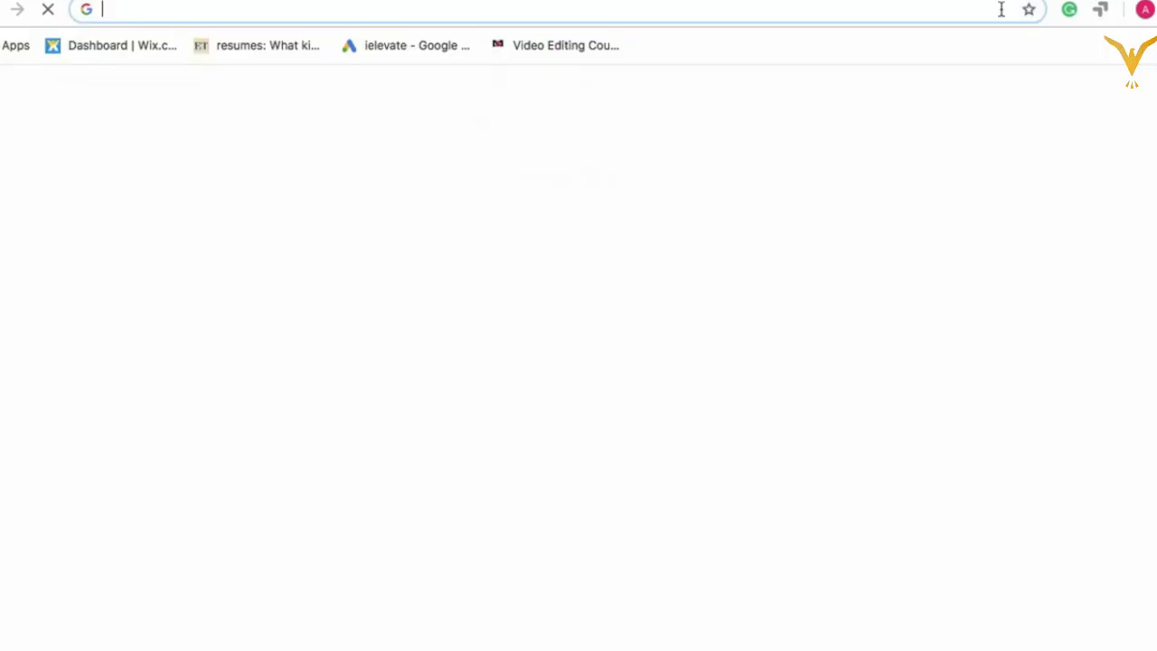
pyautogui.write('pe')
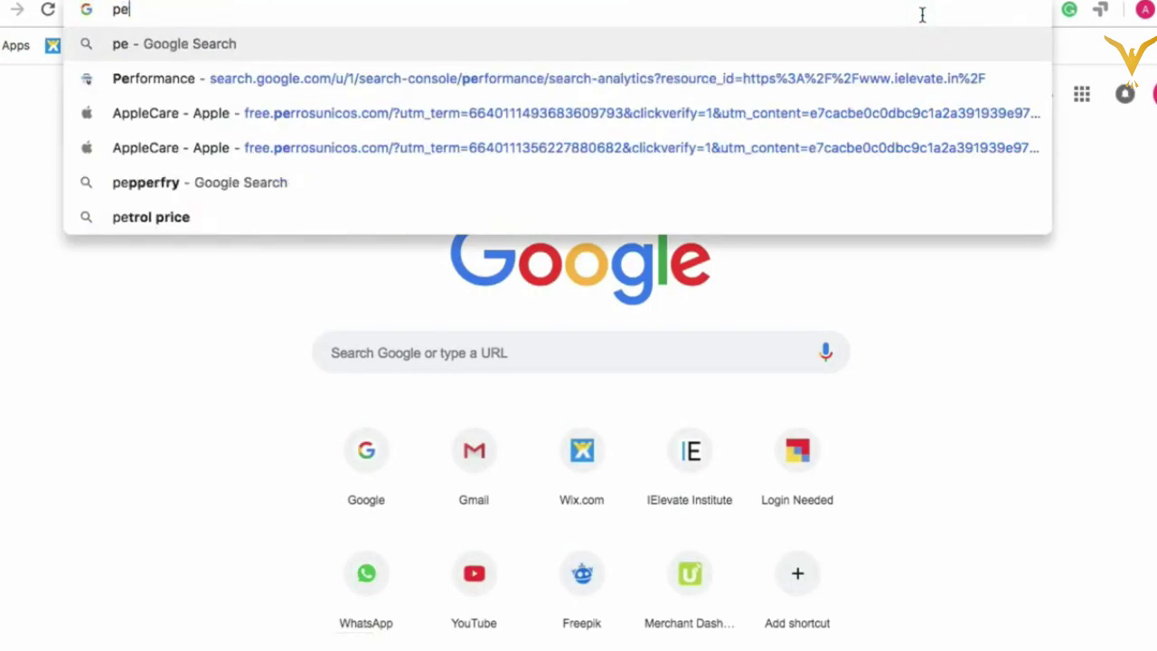
pyautogui.write('xels.com')
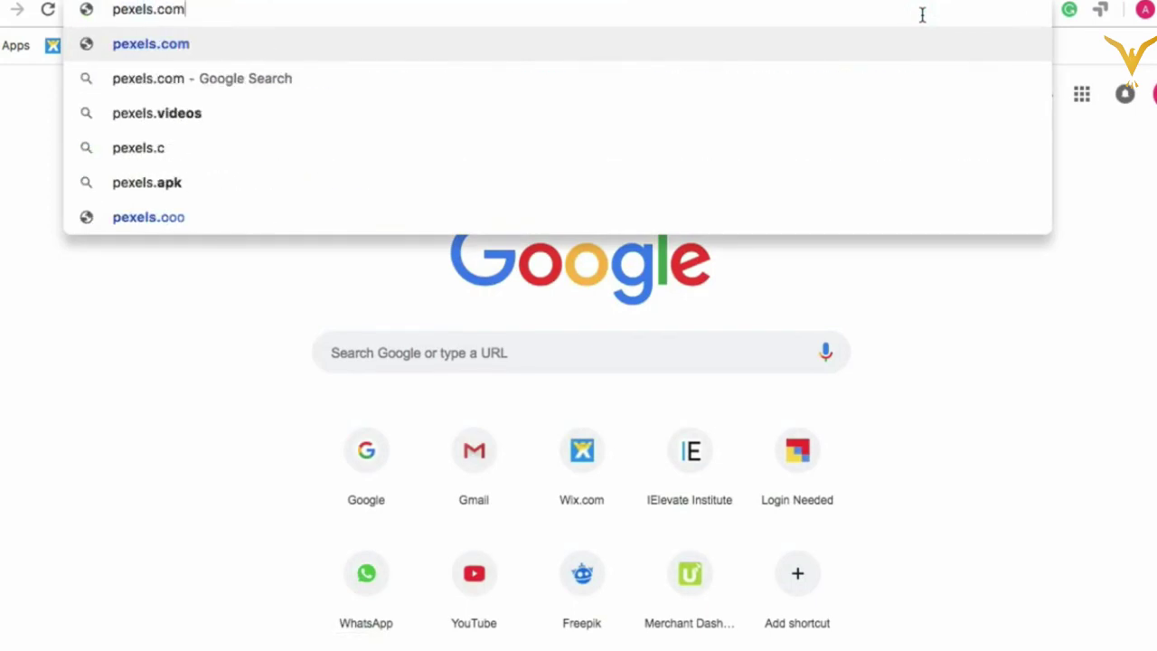
pyautogui.press('Return')
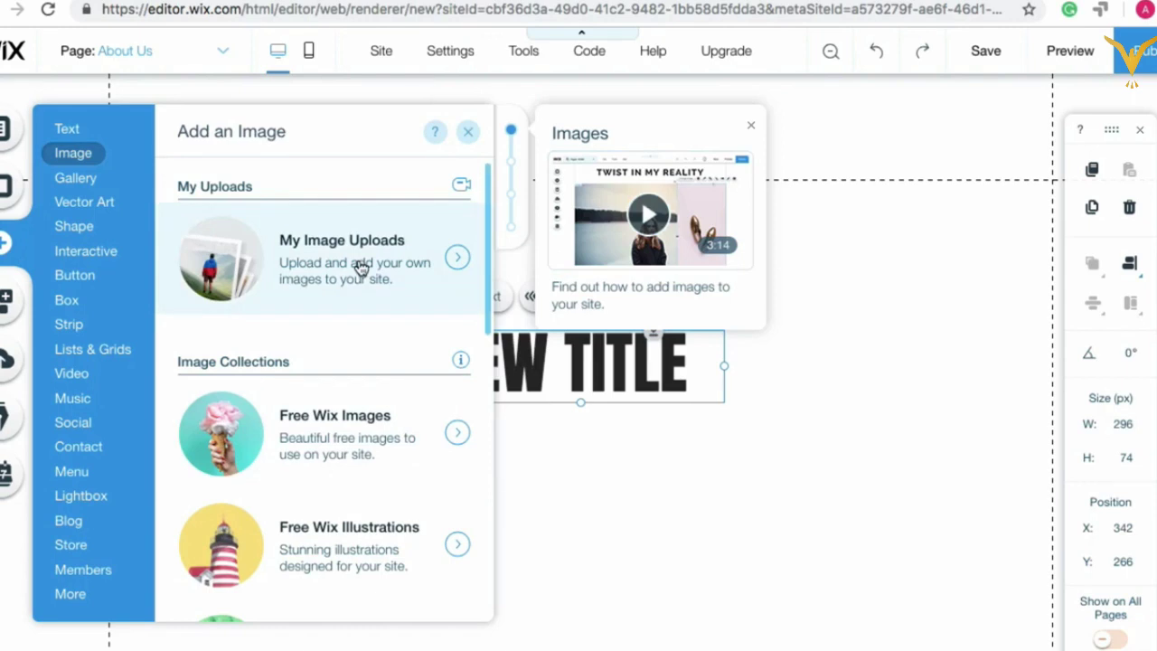
# Step: Search Wix's free images for 'travel' and browse the results
pyautogui.click(360, 266)
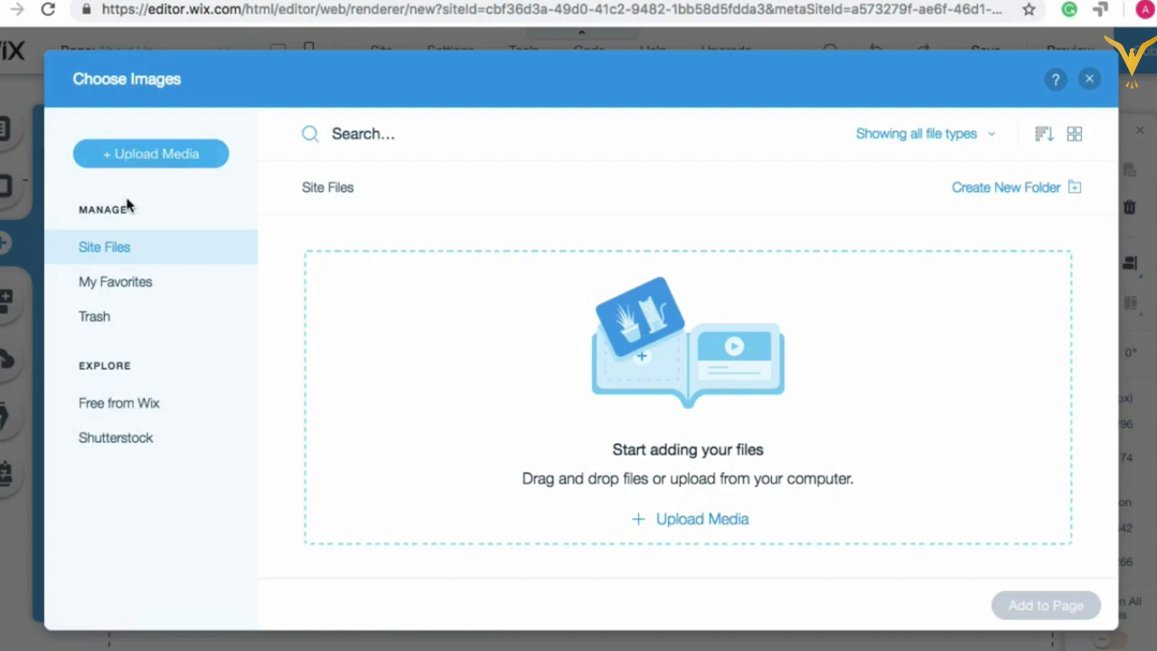
pyautogui.click(109, 407)
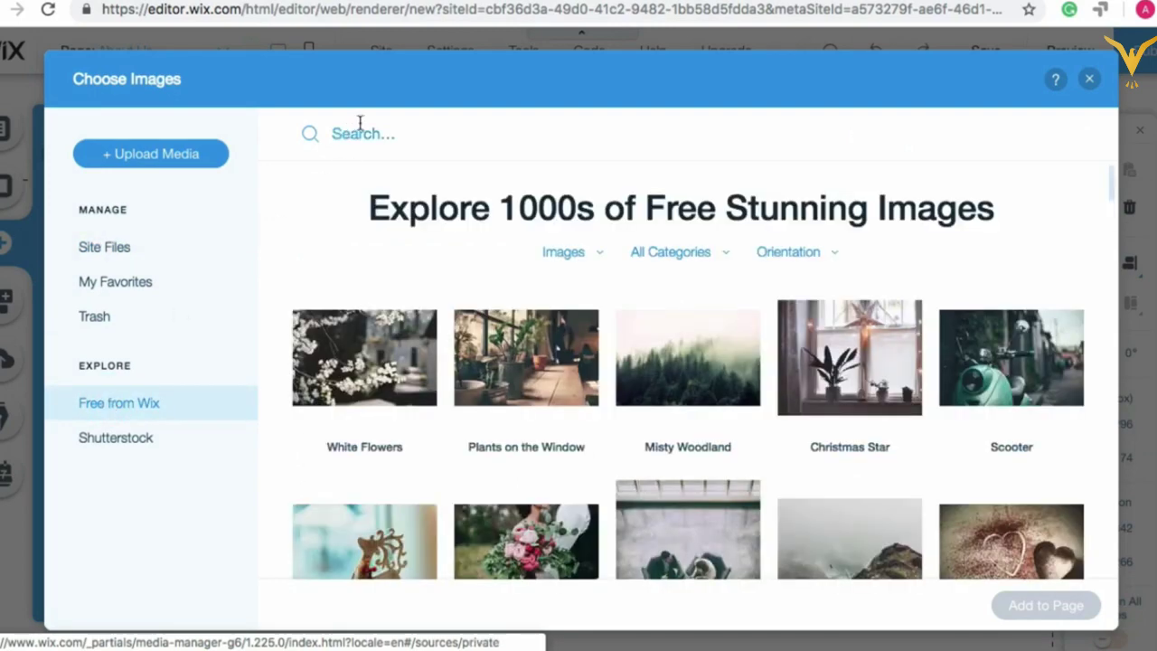
pyautogui.click(356, 134)
pyautogui.write('trave')
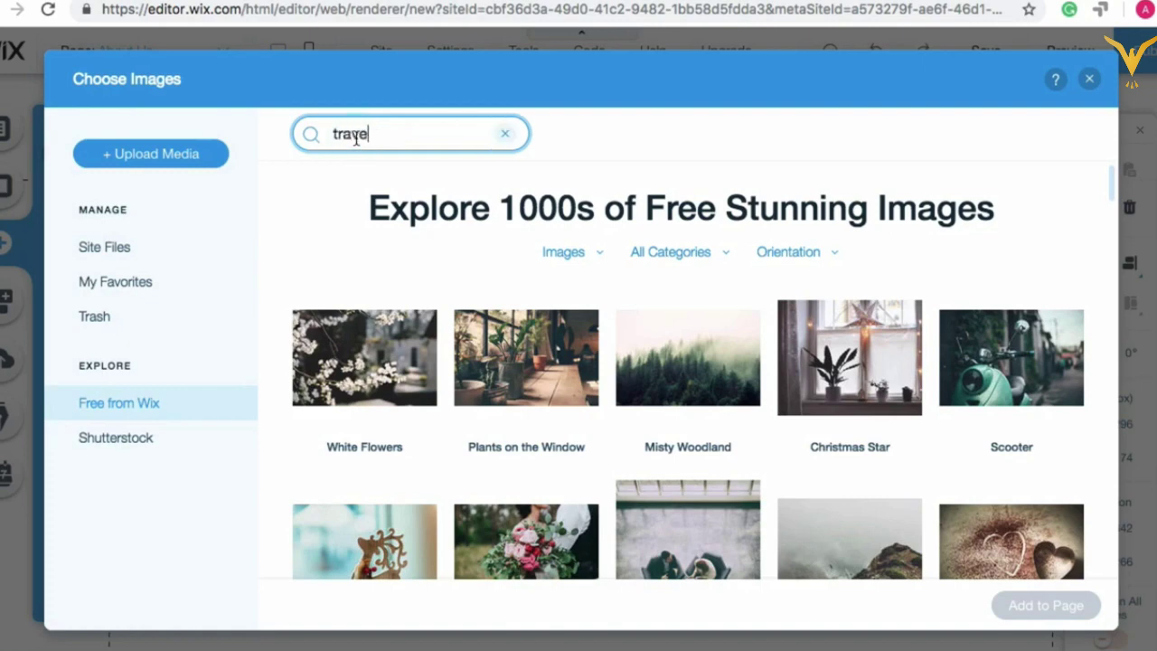
pyautogui.write('l')
pyautogui.press('Return')
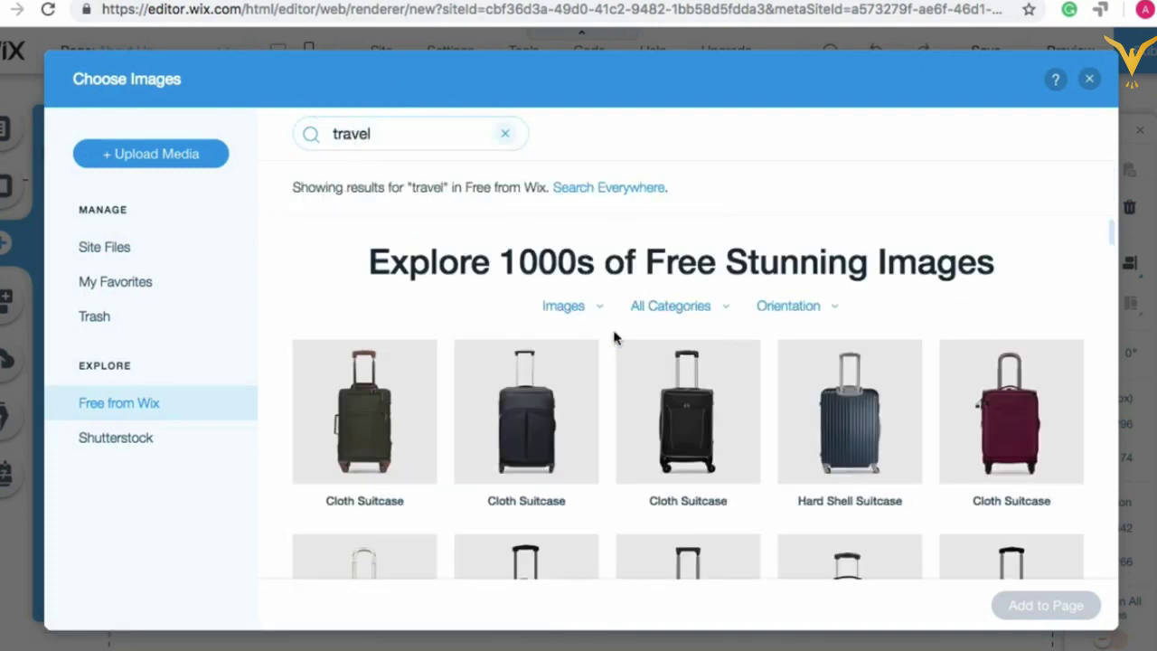
pyautogui.scroll(-1, 595, 351)
pyautogui.scroll(-5, 595, 351)
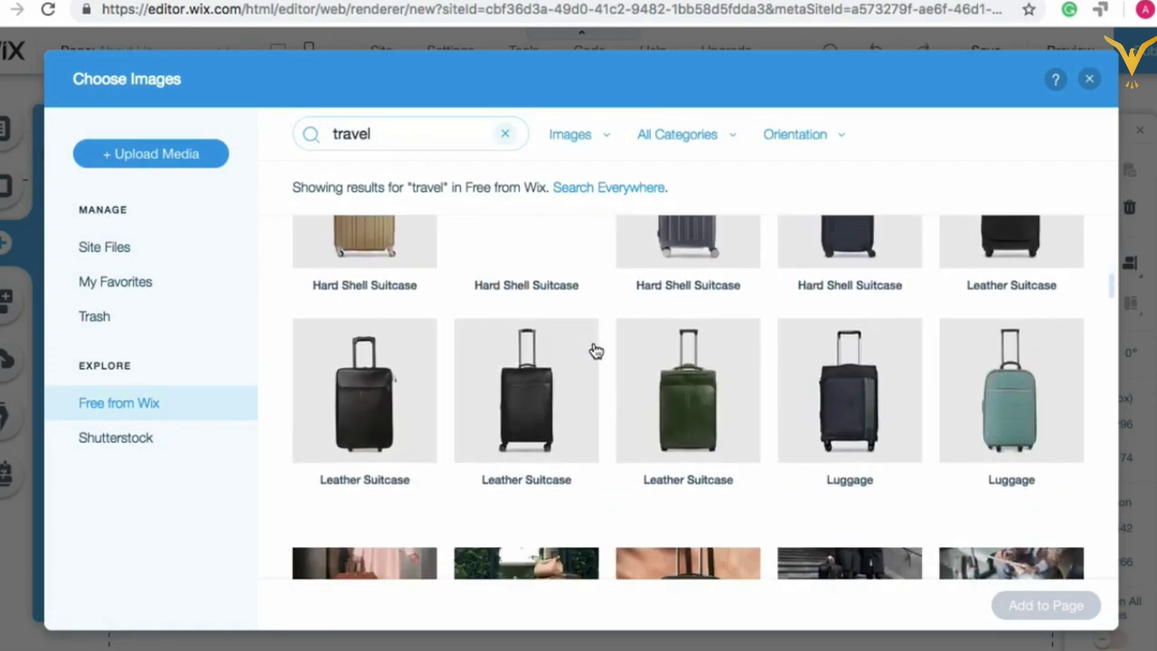
pyautogui.scroll(5, 595, 351)
pyautogui.scroll(1, 595, 351)
pyautogui.scroll(-1, 610, 362)
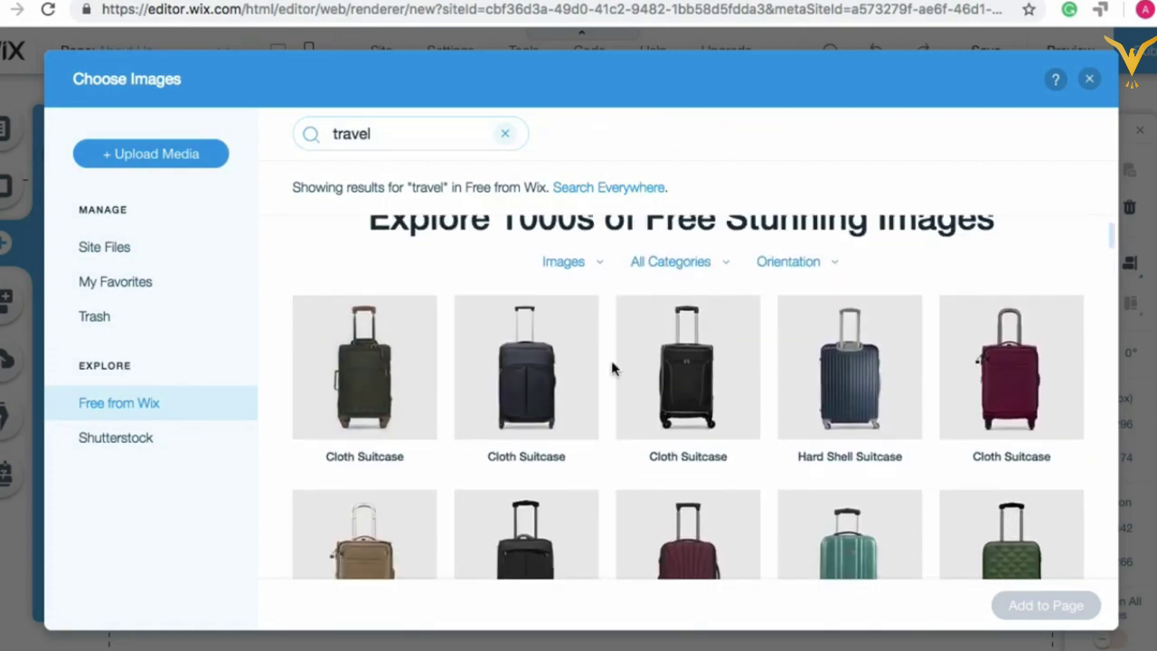
pyautogui.scroll(-3, 602, 397)
pyautogui.scroll(4, 602, 398)
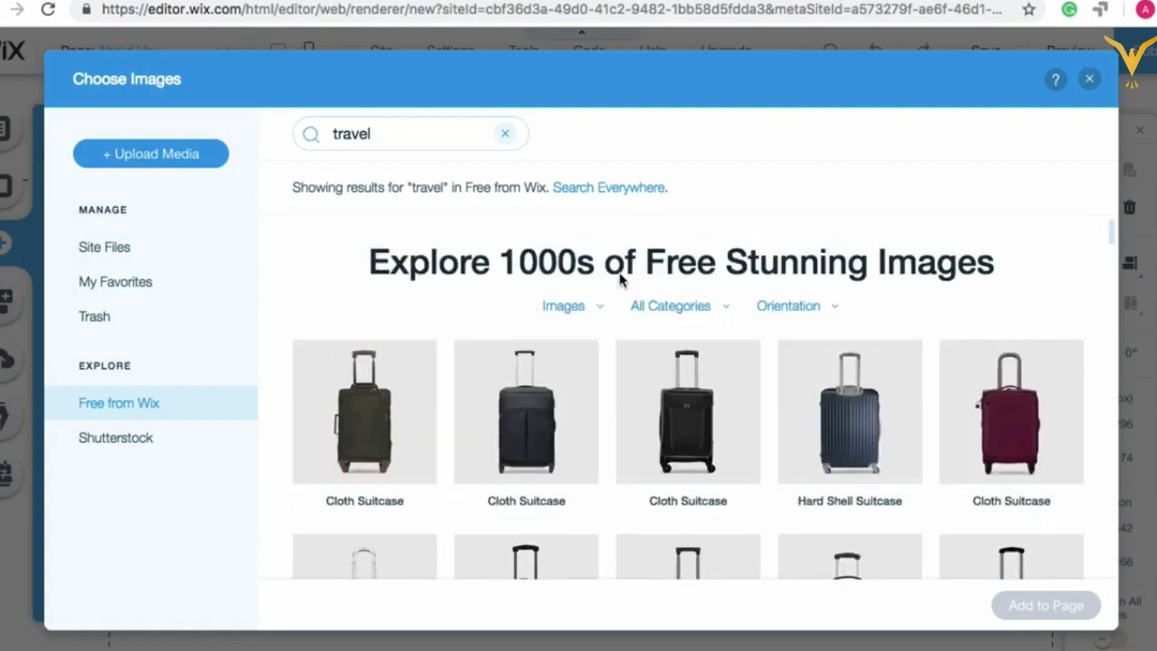
# Step: Filter the free images to the Lifestyle category and browse them
pyautogui.click(726, 312)
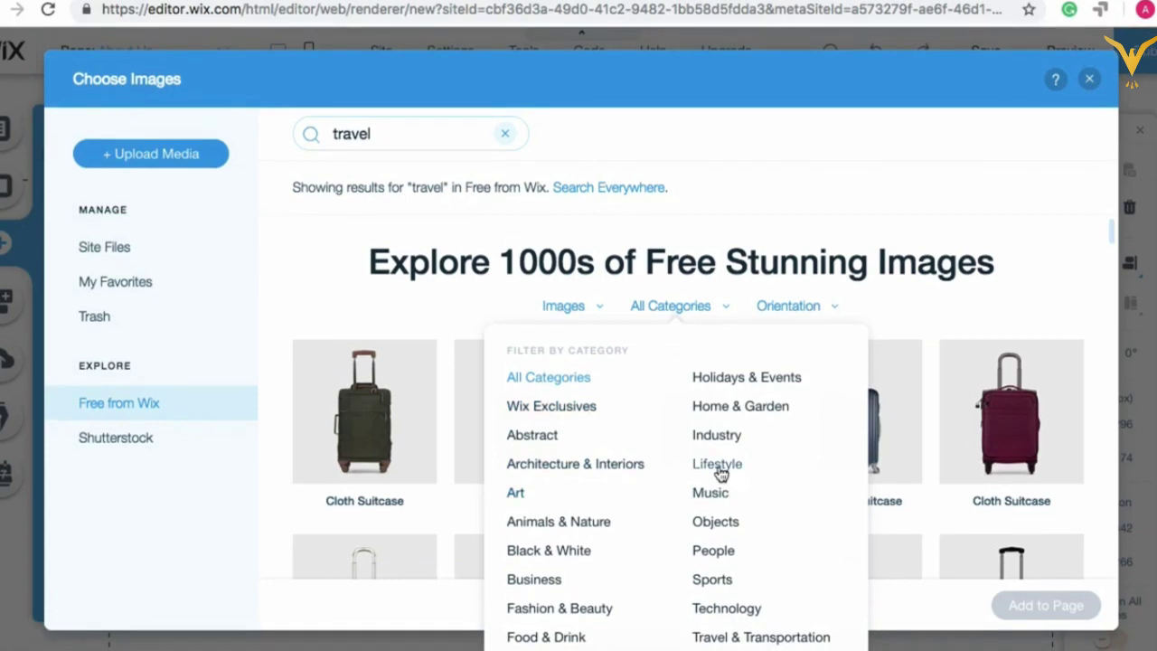
pyautogui.click(718, 467)
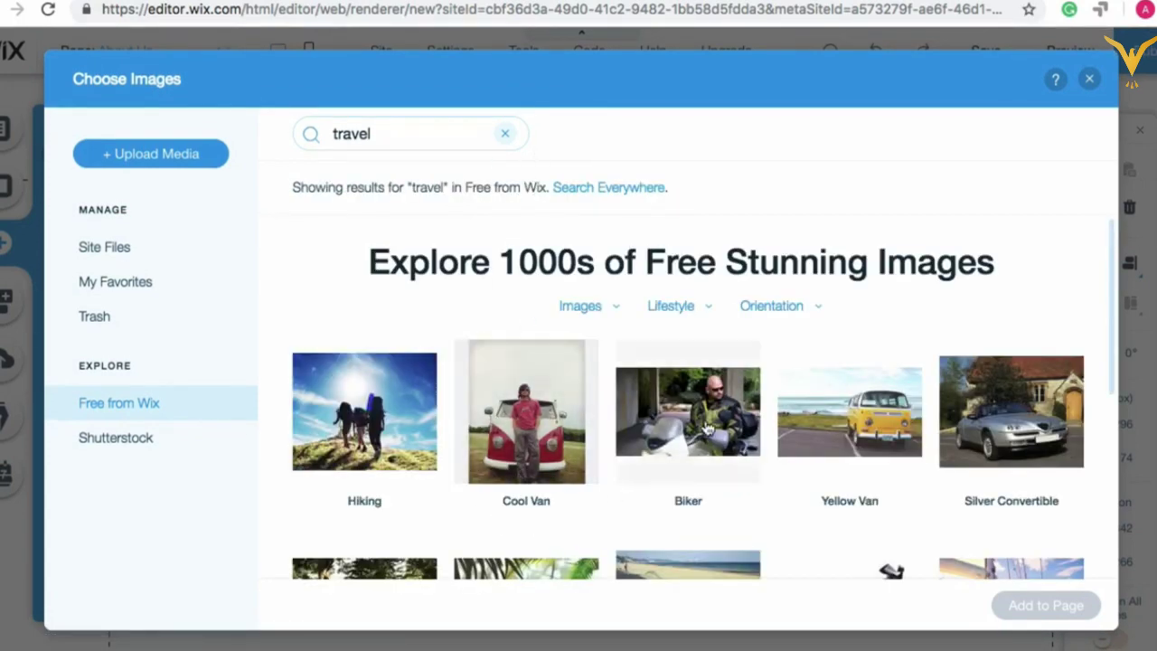
pyautogui.scroll(-3, 844, 449)
pyautogui.scroll(-5, 845, 450)
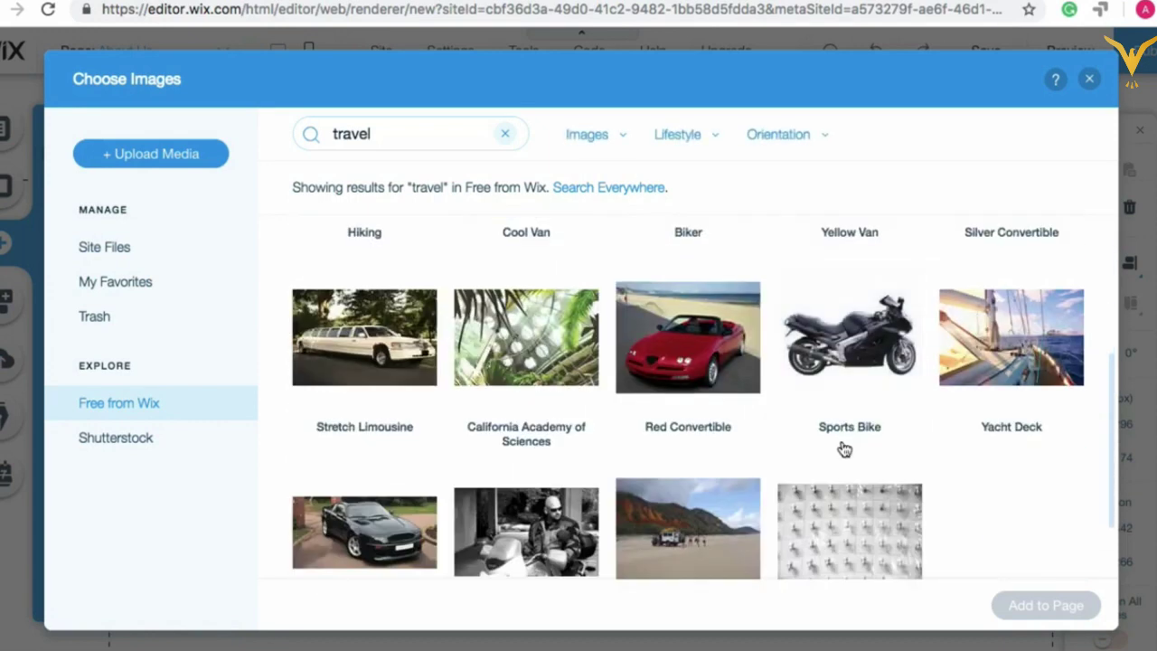
pyautogui.scroll(2, 844, 449)
pyautogui.scroll(5, 844, 449)
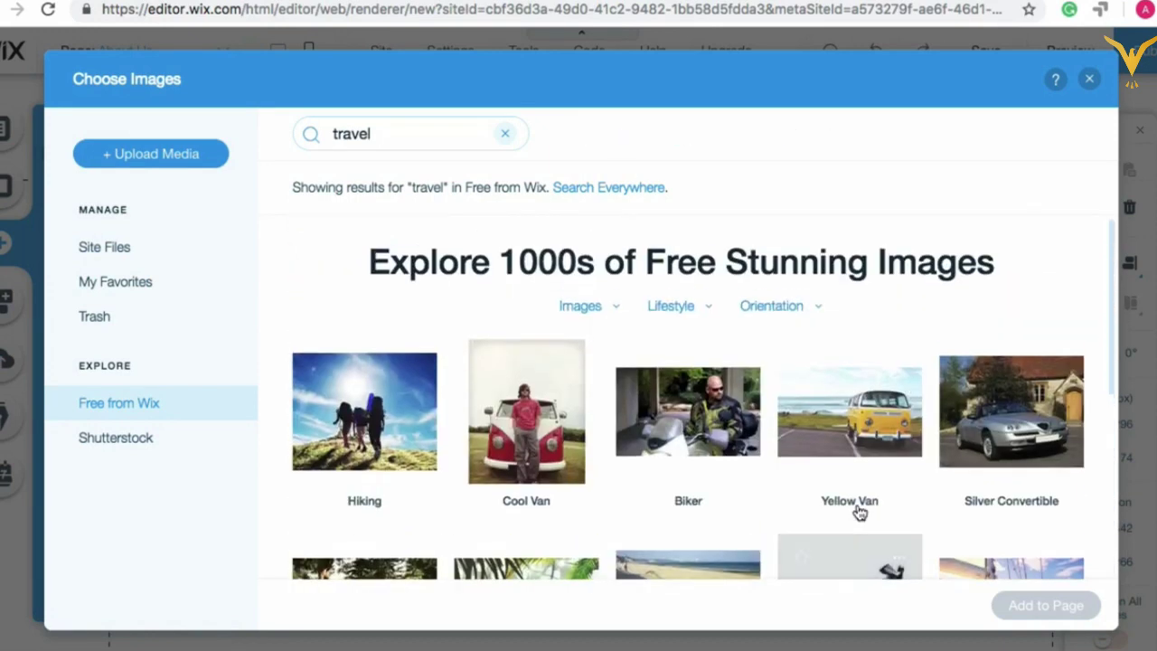
# Step: Reset to the unfiltered free collection, then close the image library
pyautogui.click(124, 409)
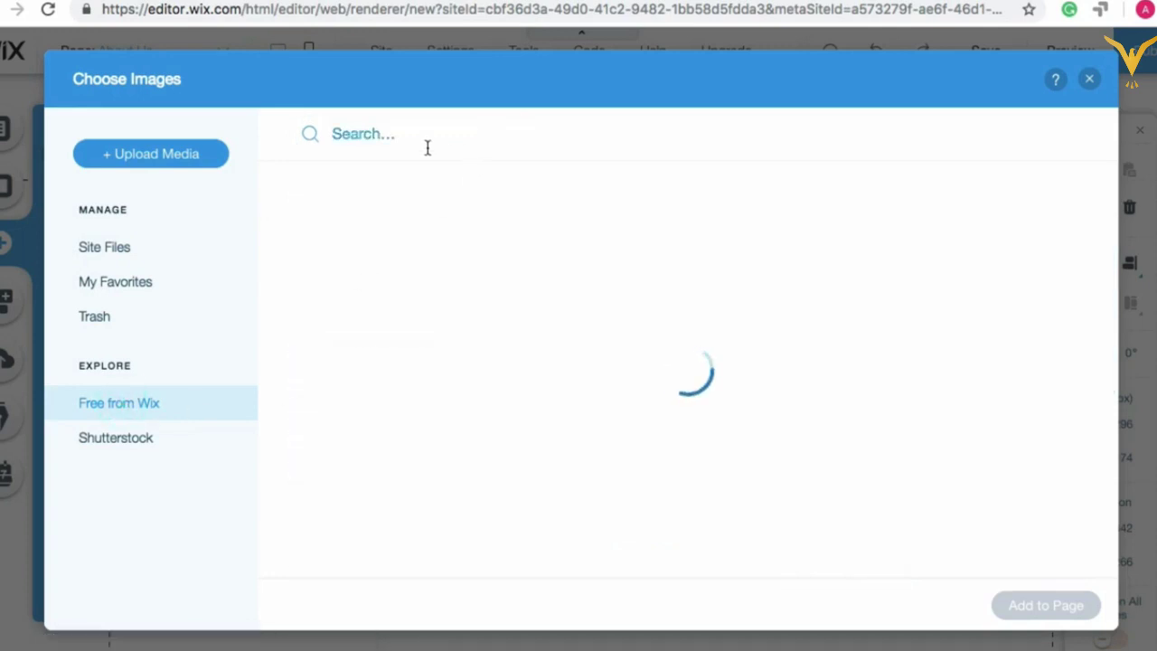
pyautogui.click(371, 137)
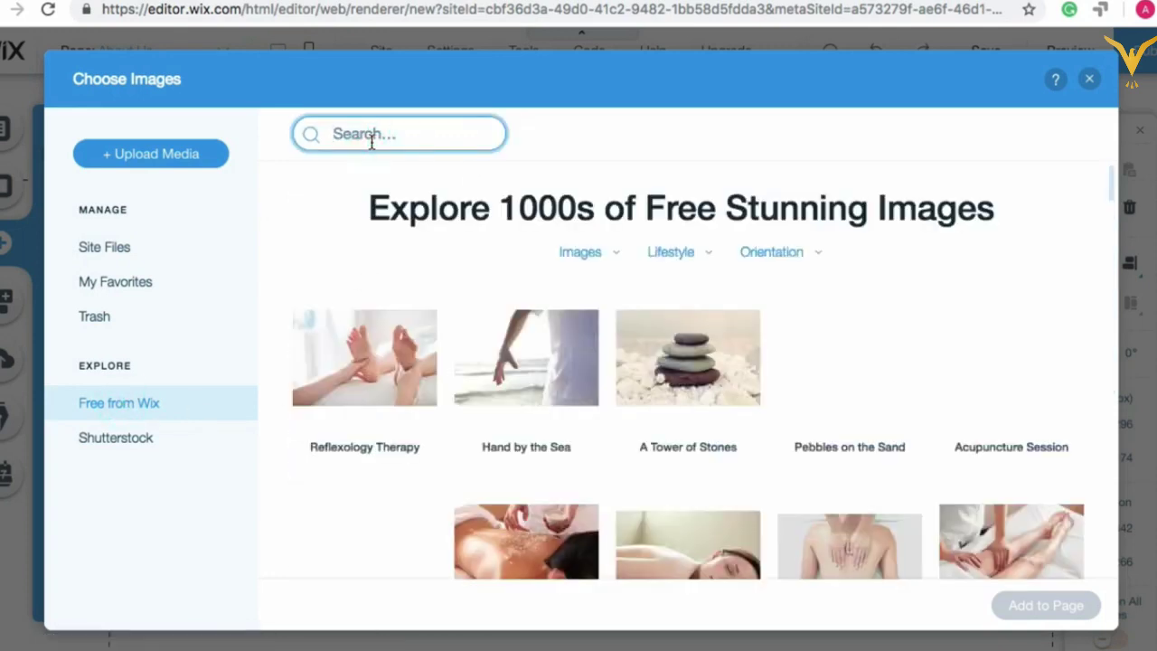
pyautogui.scroll(-1, 438, 437)
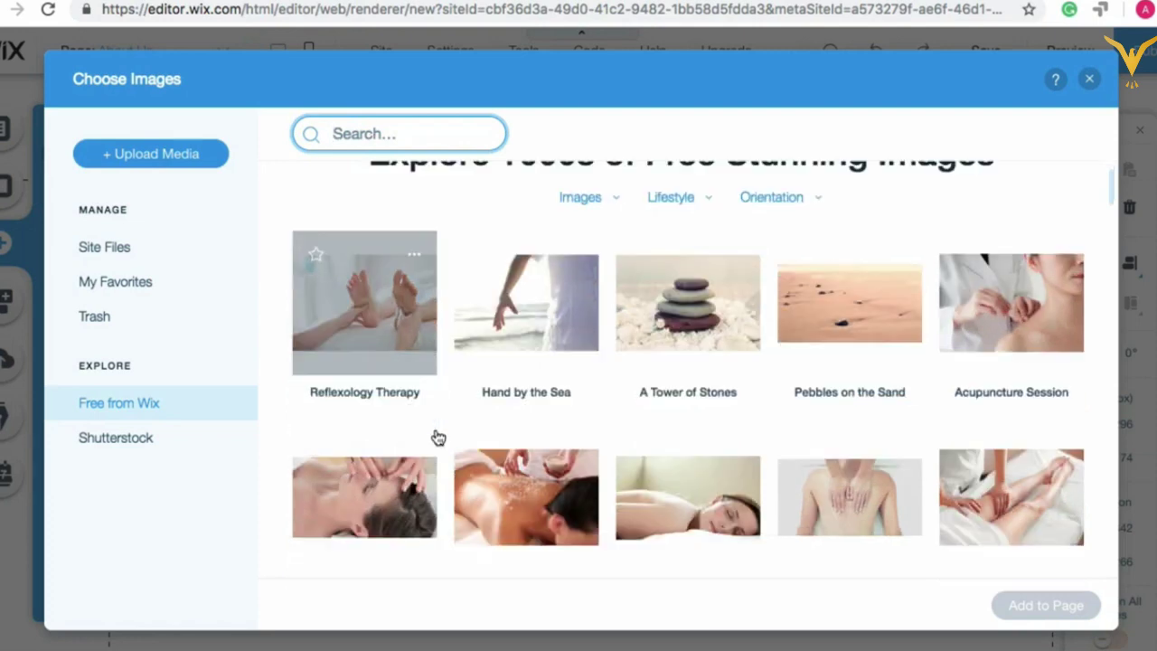
pyautogui.scroll(-5, 438, 437)
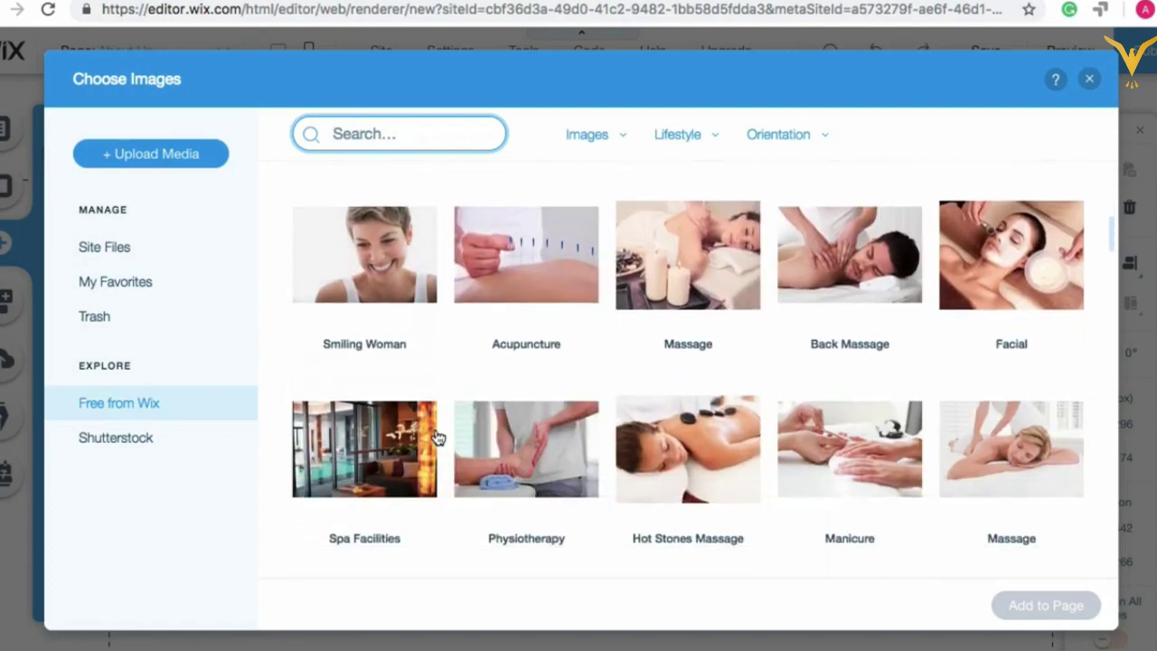
pyautogui.scroll(6, 438, 437)
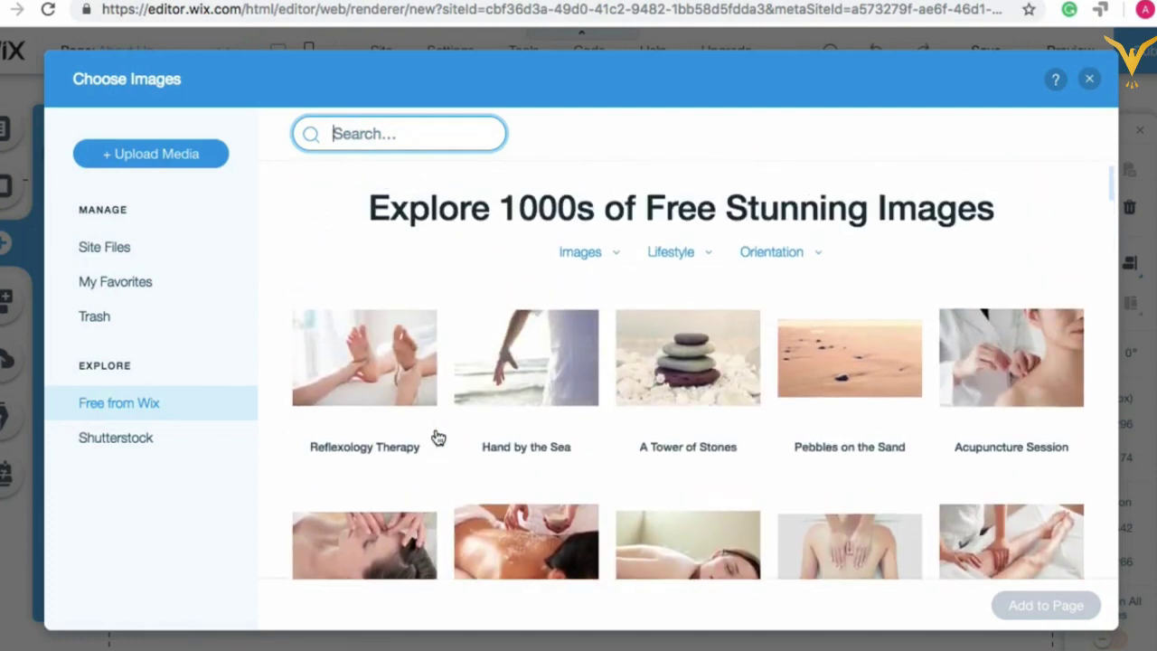
pyautogui.click(1090, 82)
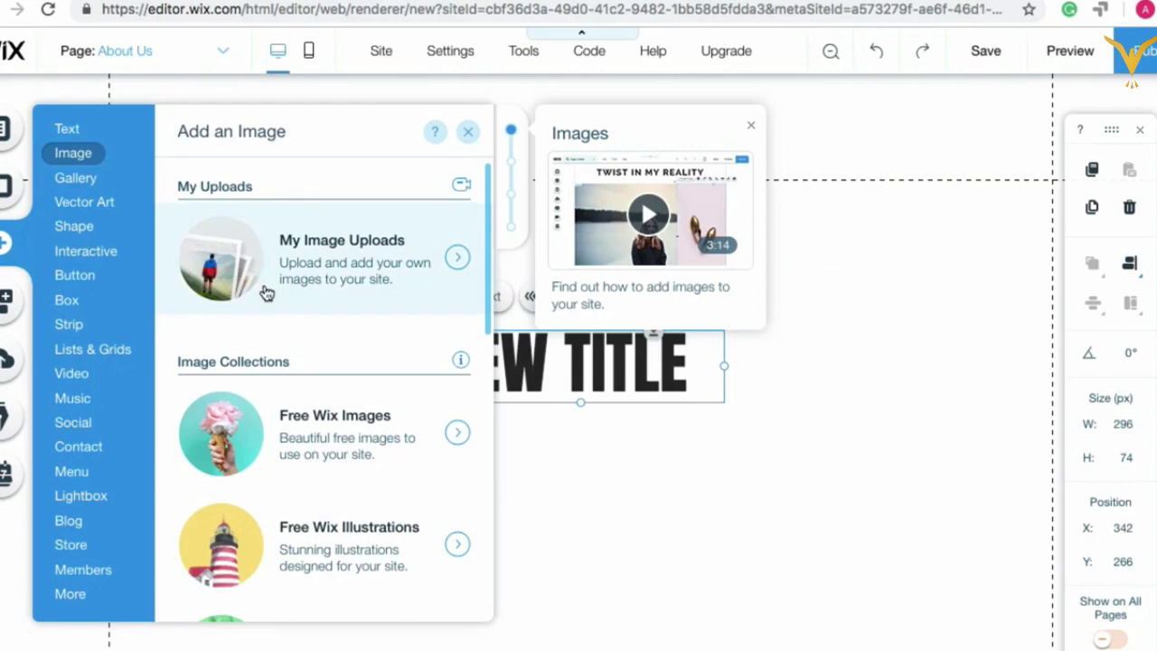
# Step: Browse the Gallery layouts, including slider galleries, and glance at the Interactive elements
pyautogui.click(78, 179)
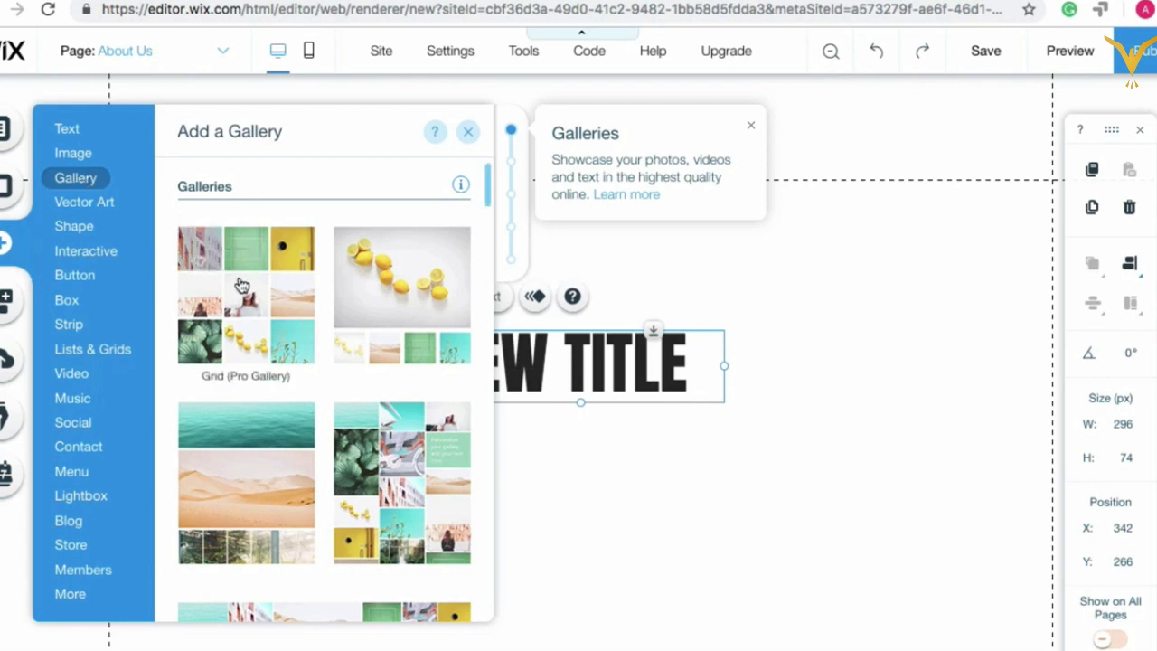
pyautogui.scroll(-3, 299, 427)
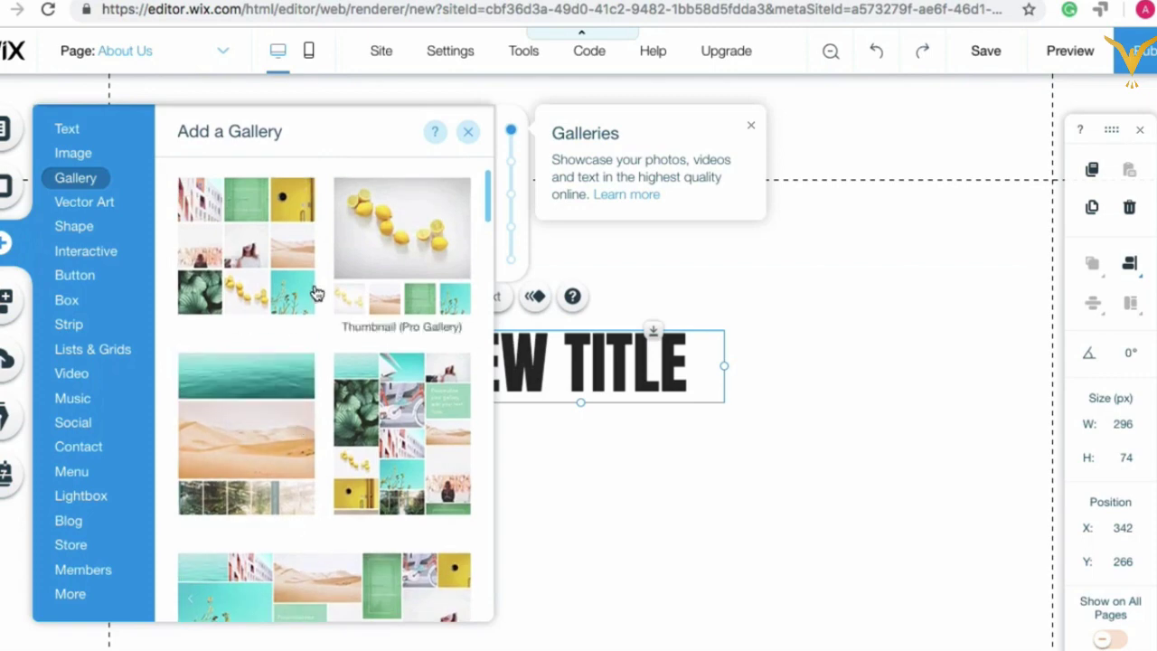
pyautogui.scroll(2, 314, 292)
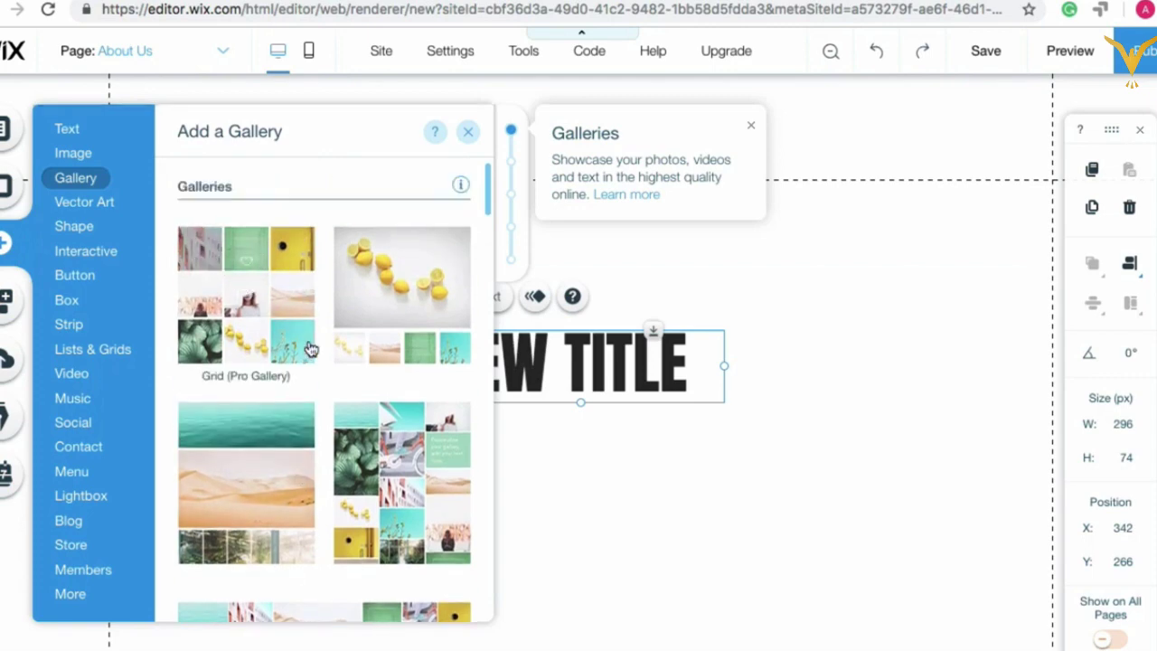
pyautogui.scroll(-5, 309, 350)
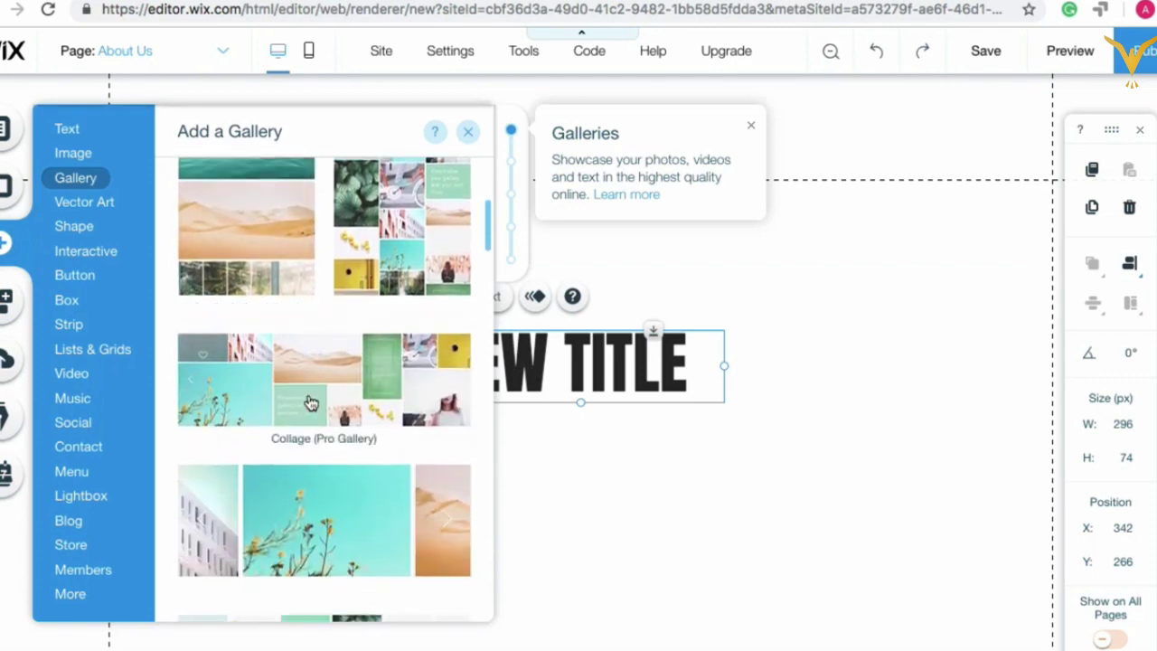
pyautogui.scroll(-4, 362, 406)
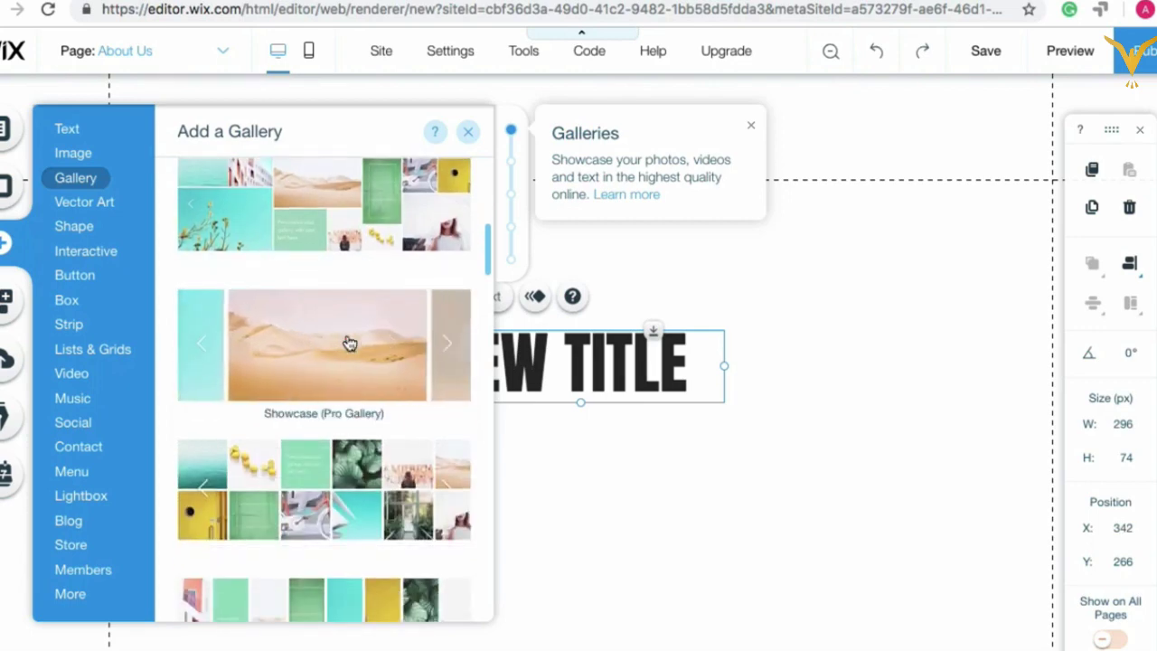
pyautogui.scroll(-4, 349, 340)
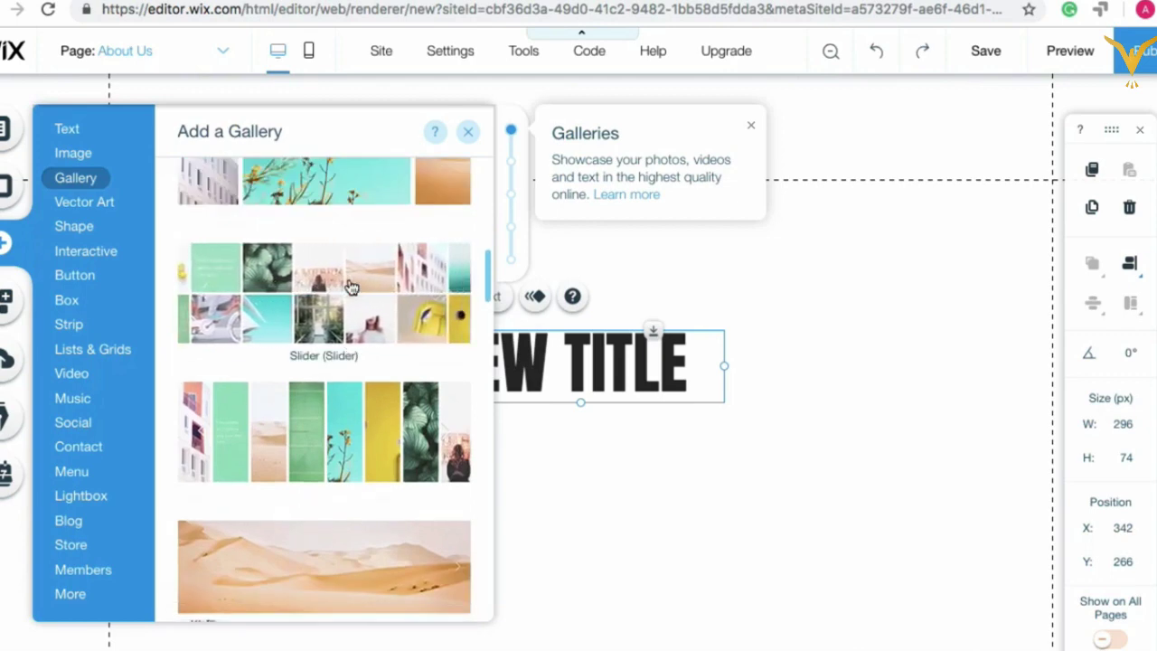
pyautogui.scroll(-5, 351, 287)
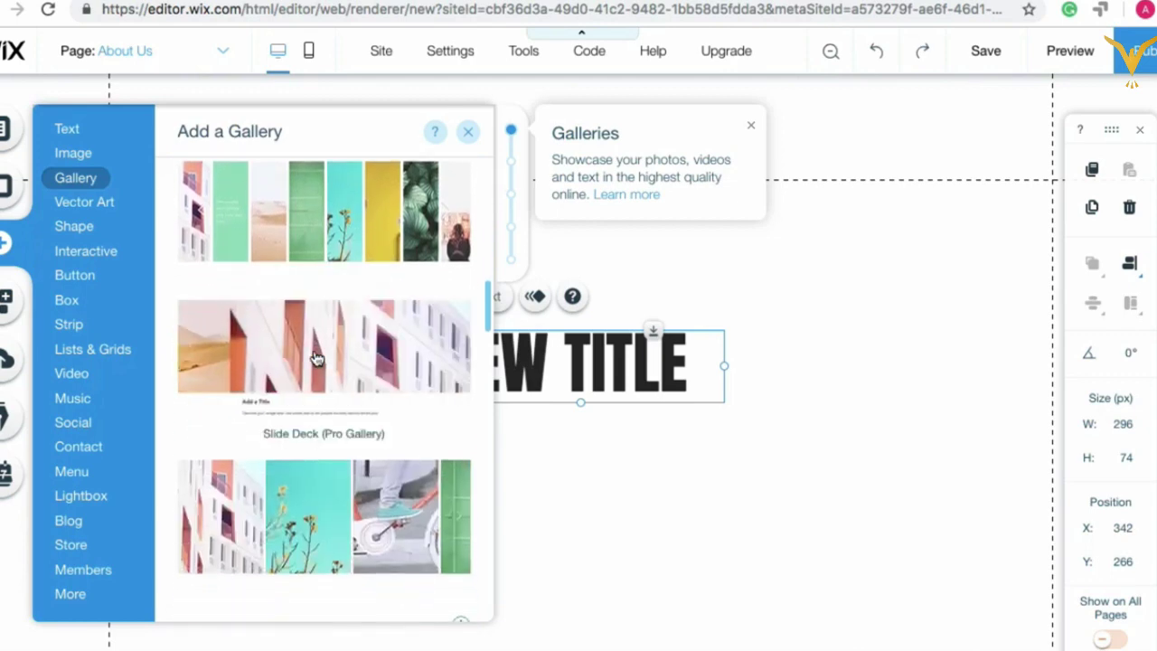
pyautogui.scroll(-12, 317, 359)
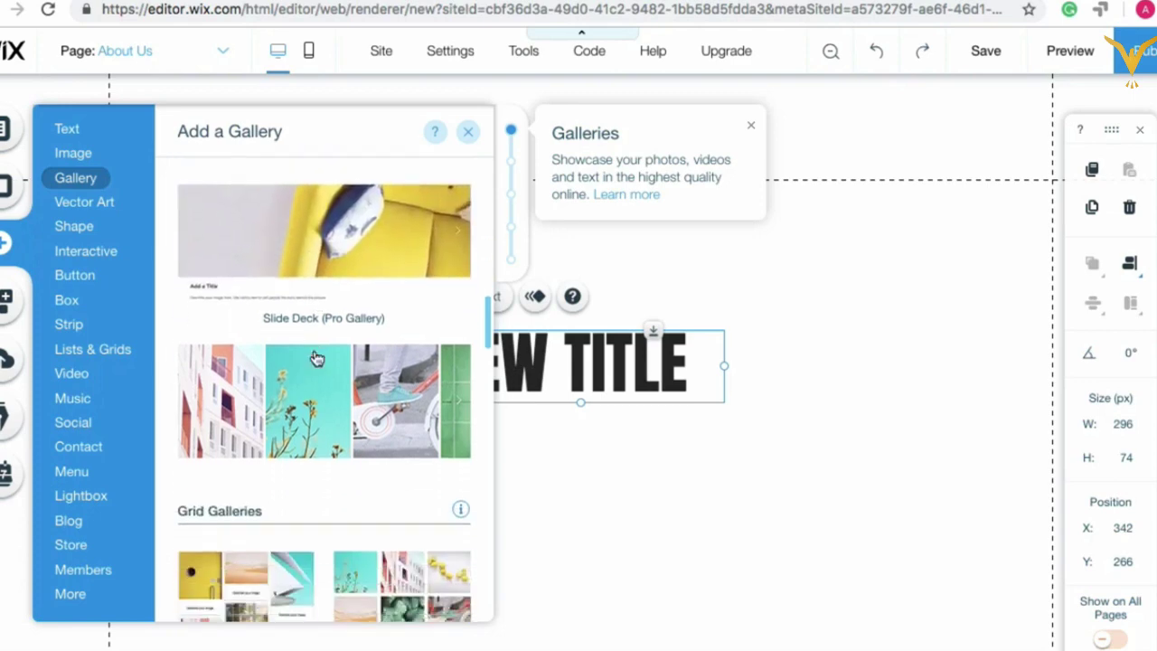
pyautogui.scroll(-8, 316, 359)
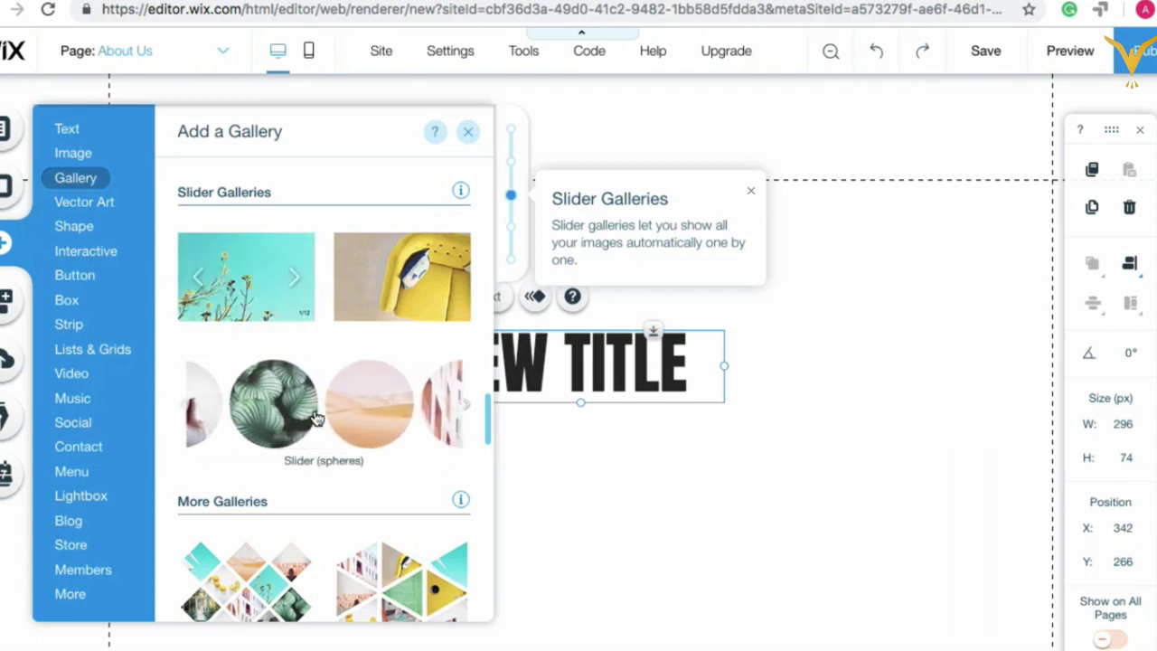
pyautogui.scroll(-3, 313, 413)
pyautogui.click(85, 251)
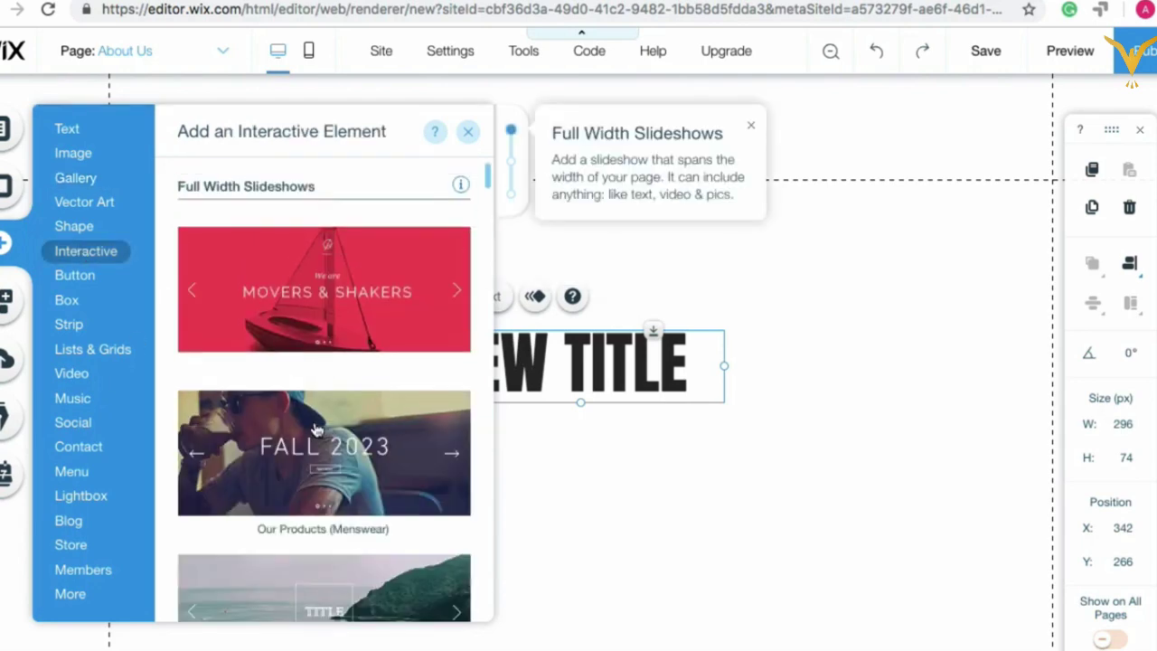
pyautogui.scroll(-5, 316, 452)
# Step: Place a Slider (spheres) gallery below NEW TITLE, then delete it again
pyautogui.moveTo(79, 178)
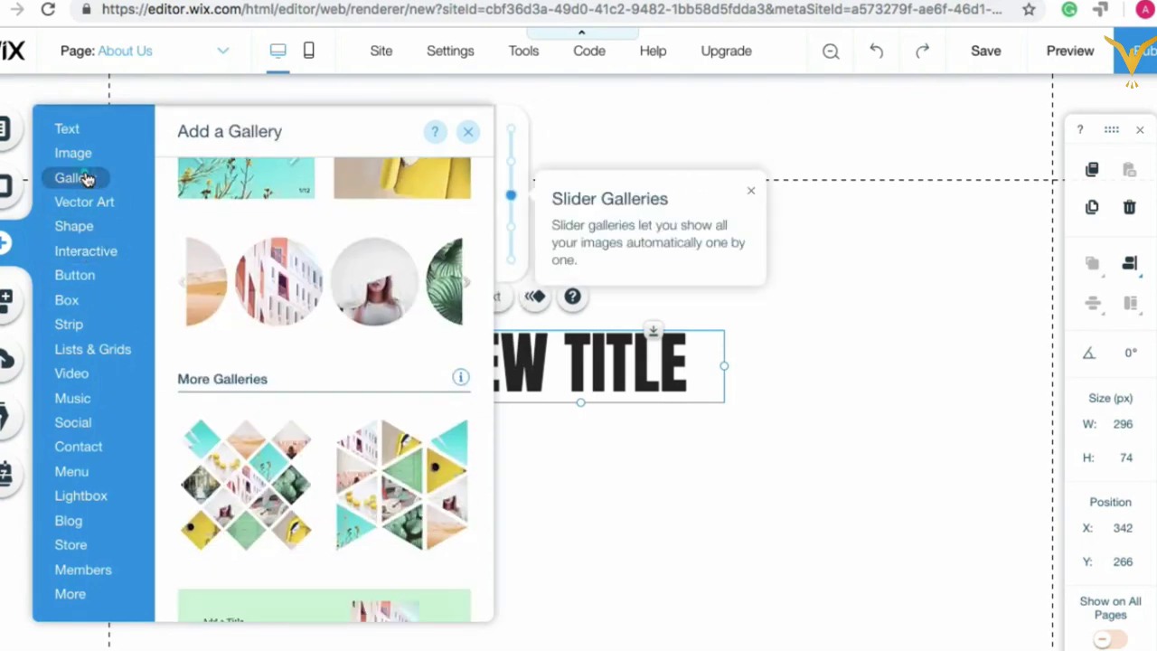
pyautogui.moveTo(318, 296); pyautogui.dragTo(579, 620)
pyautogui.scroll(-3, 730, 326)
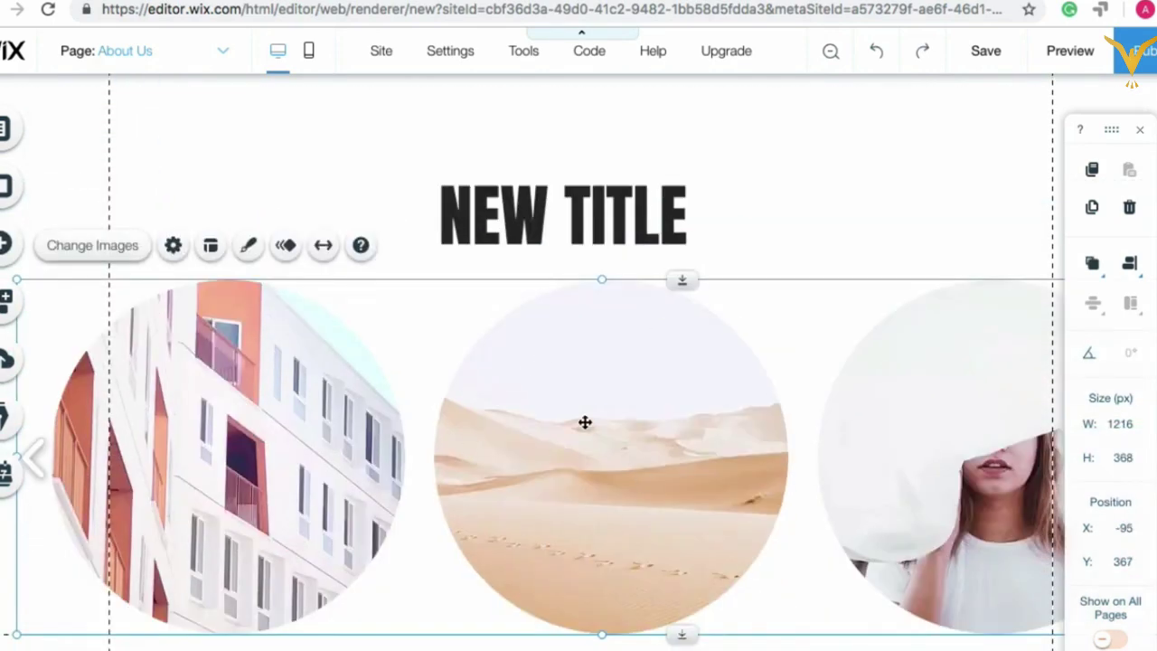
pyautogui.rightClick(463, 371)
pyautogui.click(514, 522)
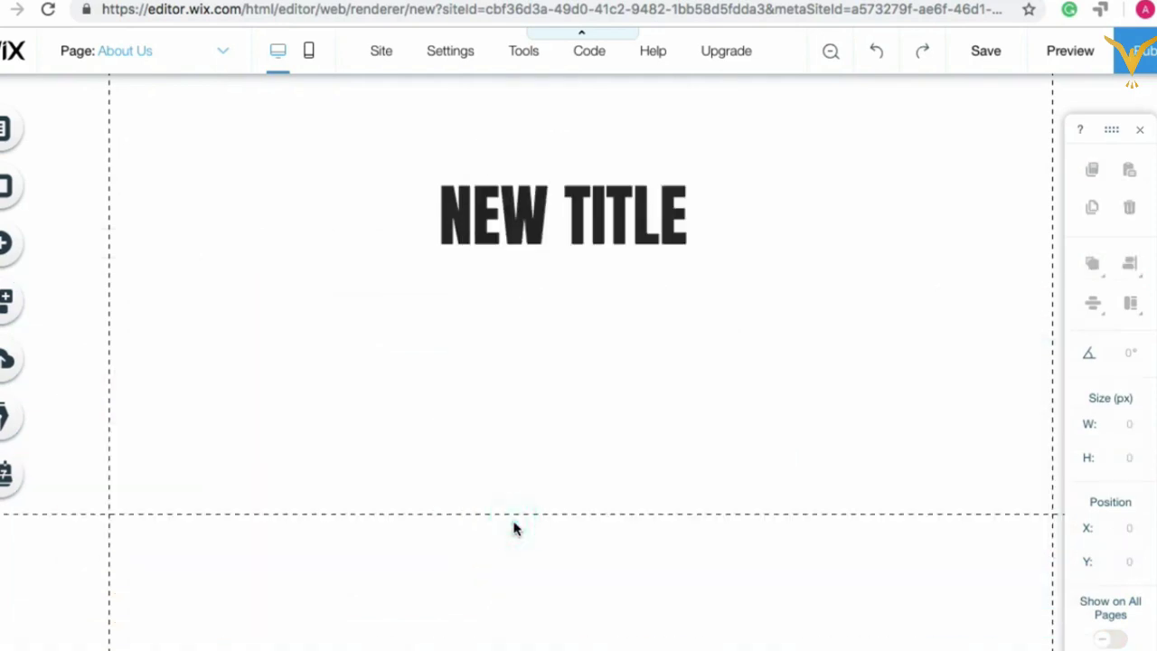
pyautogui.scroll(3, 584, 371)
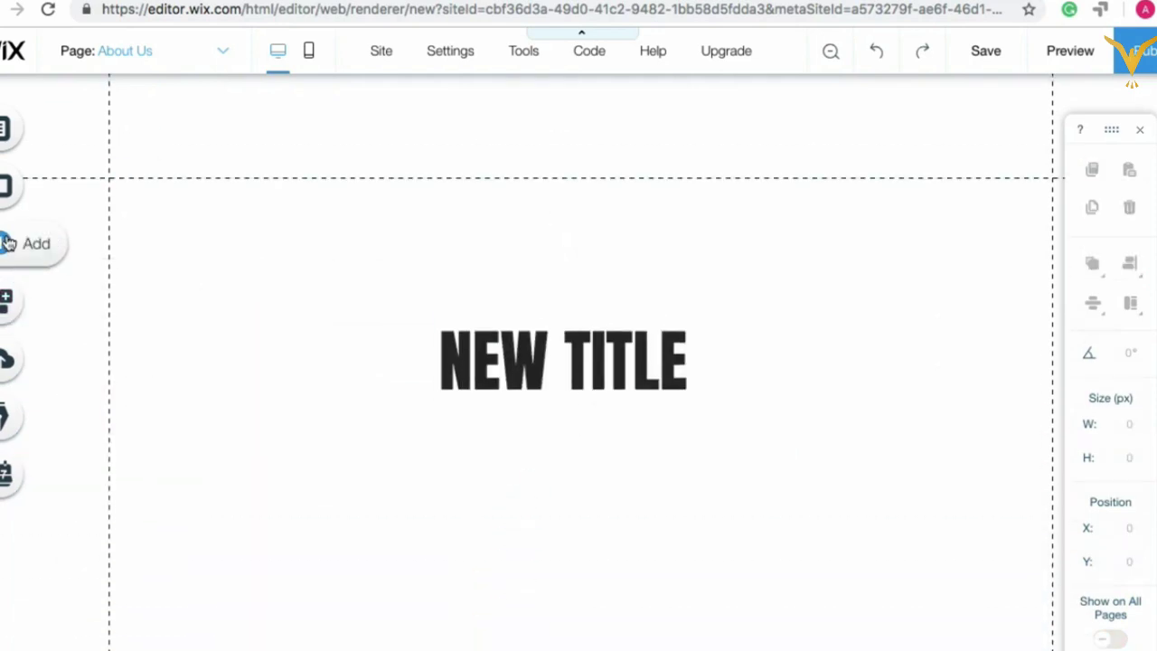
# Step: Bring up the Add elements panel and scroll through its categories
pyautogui.click(39, 247)
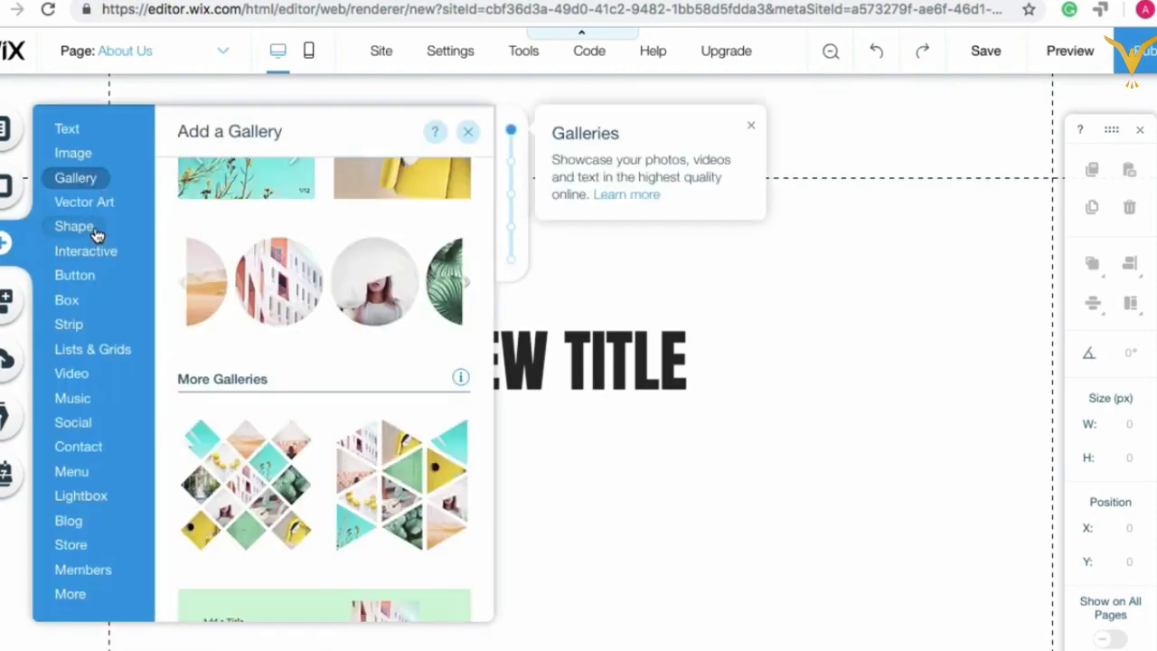
pyautogui.moveTo(99, 202)
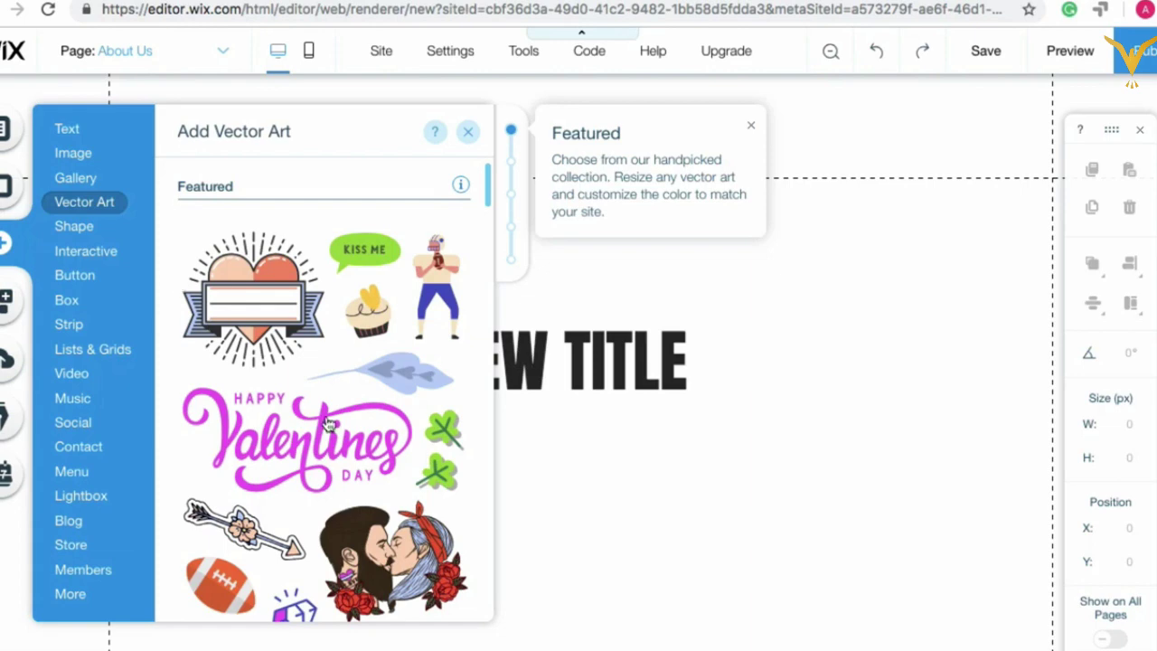
pyautogui.scroll(-3, 368, 401)
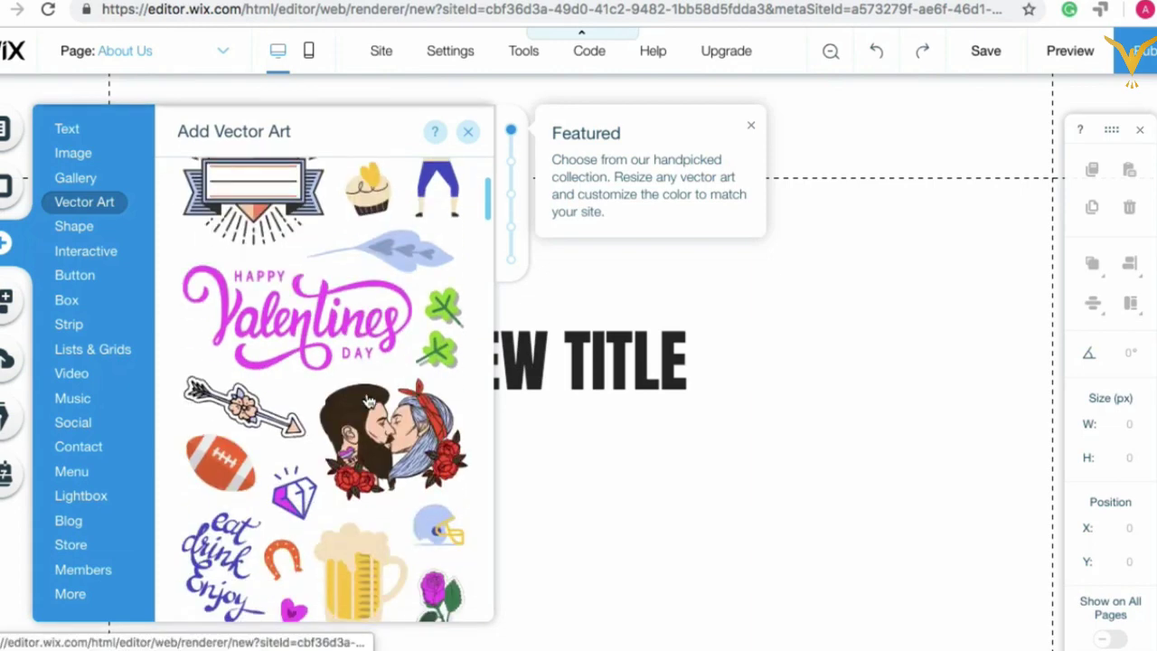
pyautogui.scroll(-5, 368, 401)
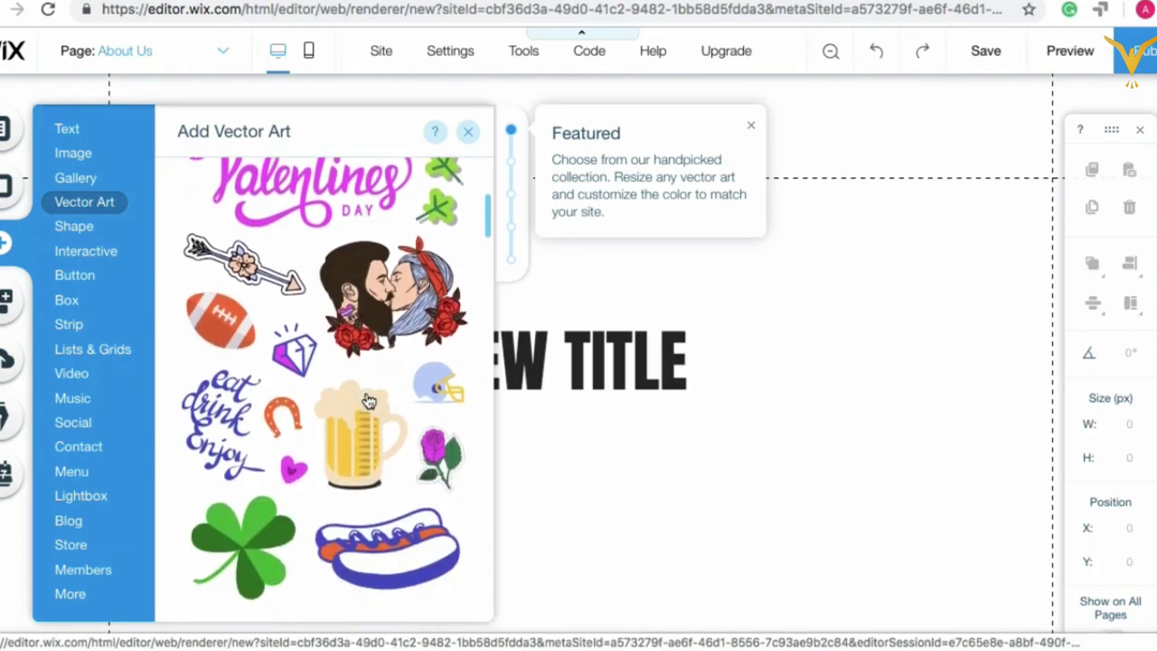
pyautogui.scroll(-11, 331, 454)
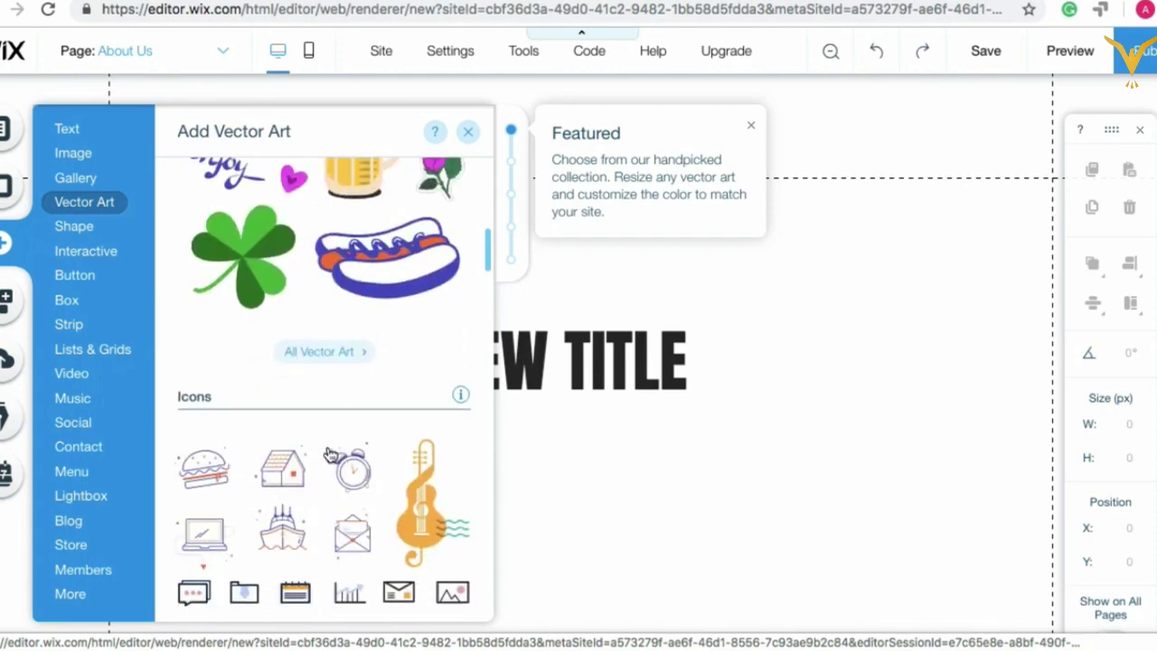
pyautogui.scroll(-5, 331, 455)
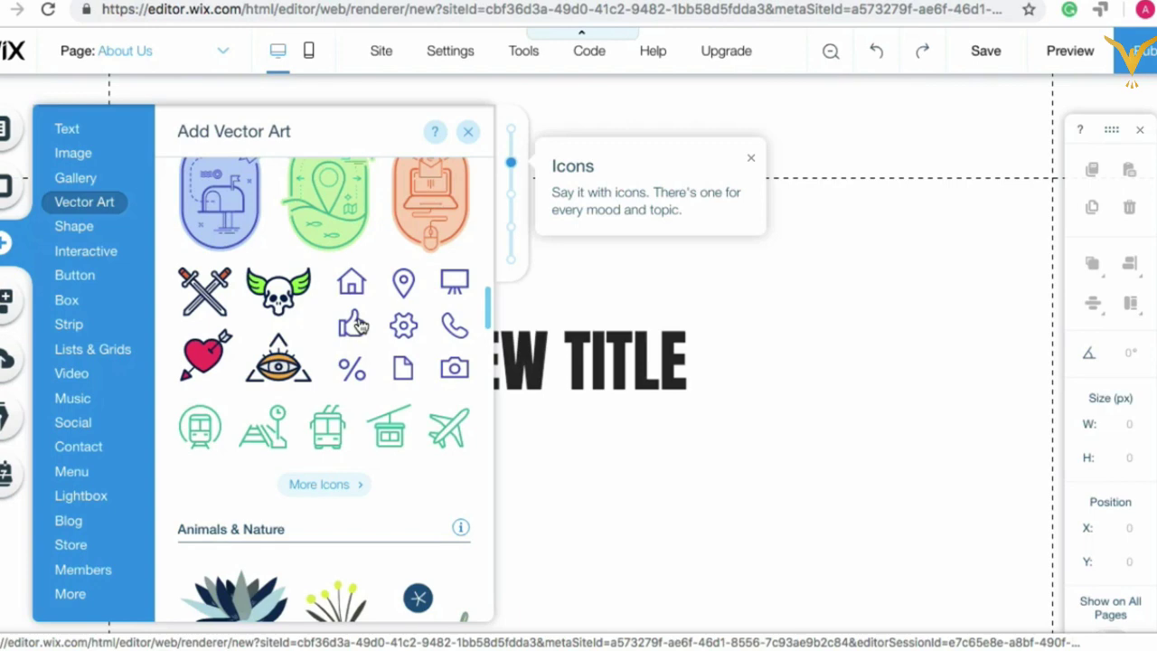
pyautogui.scroll(-10, 392, 434)
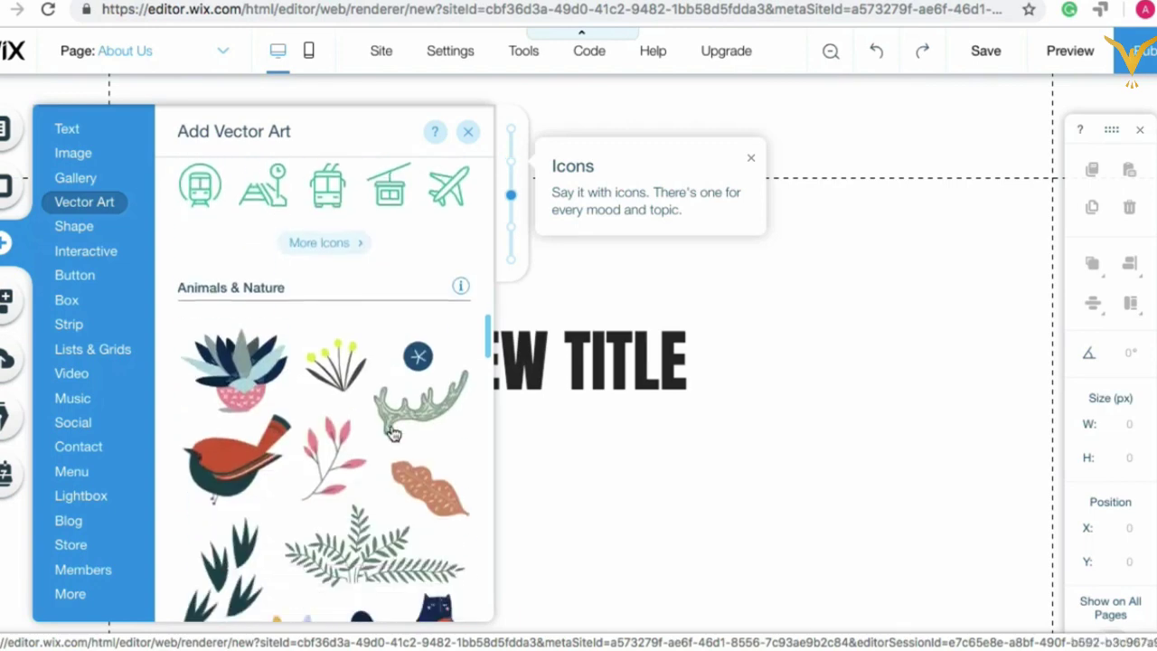
pyautogui.scroll(-5, 394, 434)
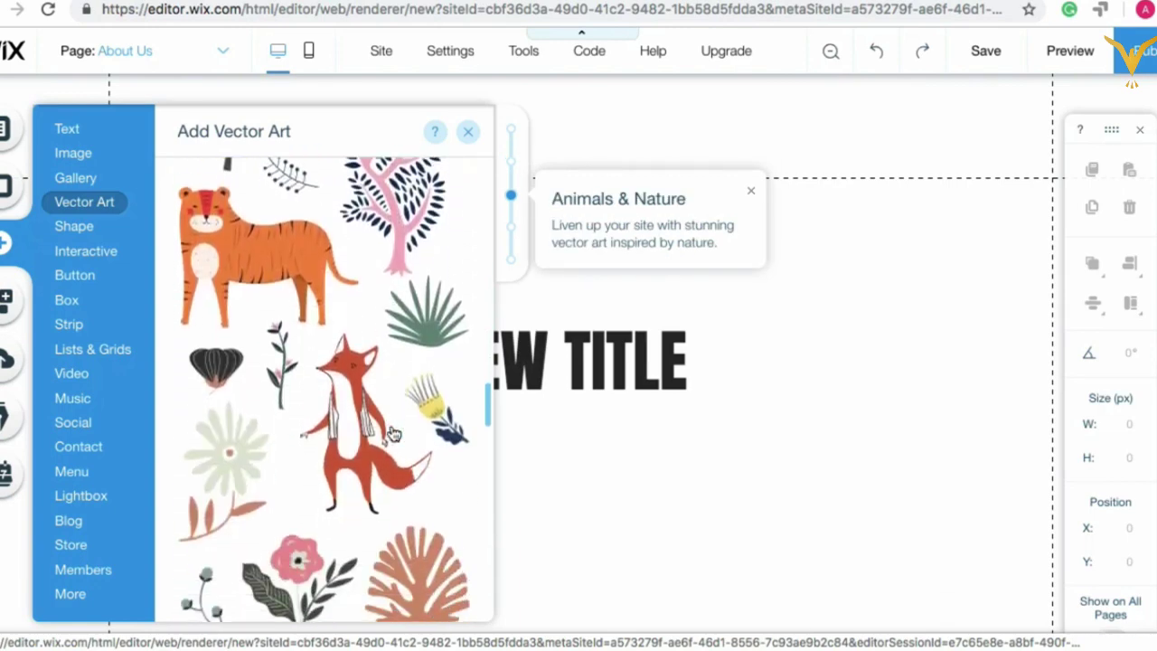
# Step: Show the Shape choices and scroll back up to Themed Lines and Basic Shapes
pyautogui.click(94, 225)
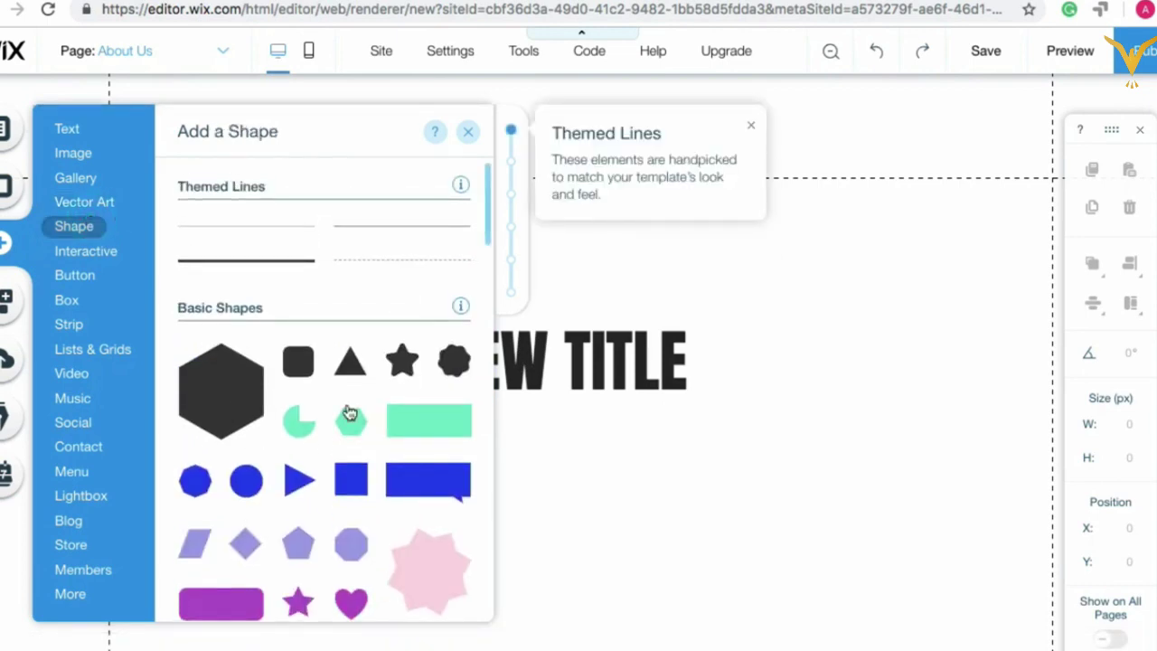
pyautogui.scroll(-6, 424, 438)
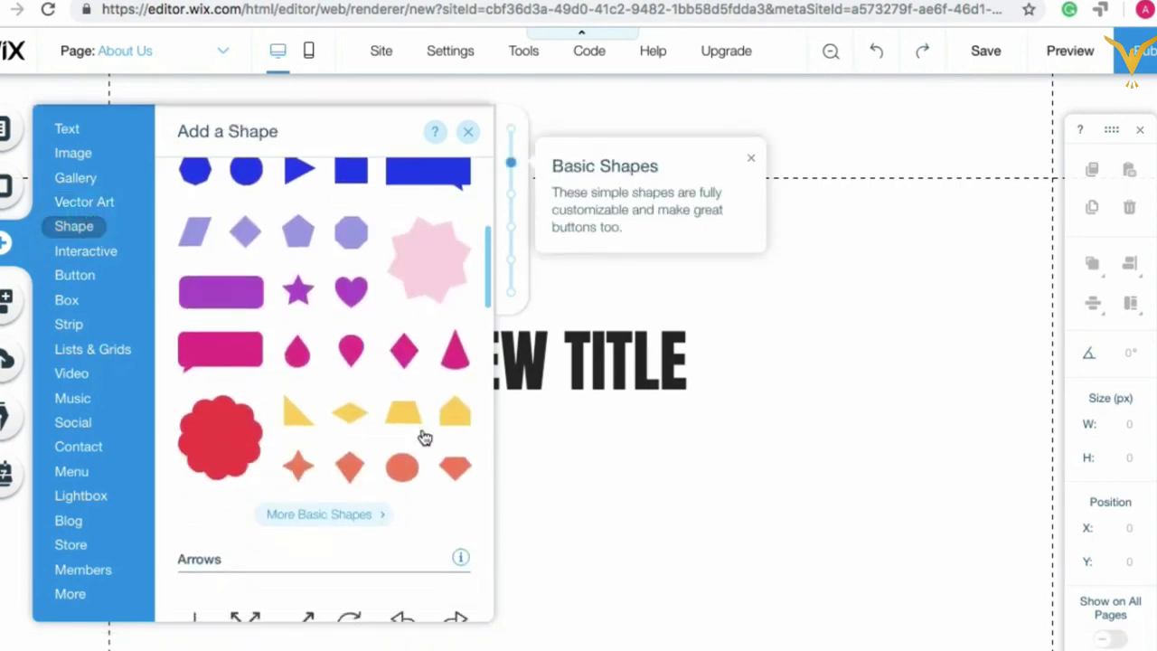
pyautogui.scroll(-3, 424, 438)
pyautogui.scroll(-4, 331, 426)
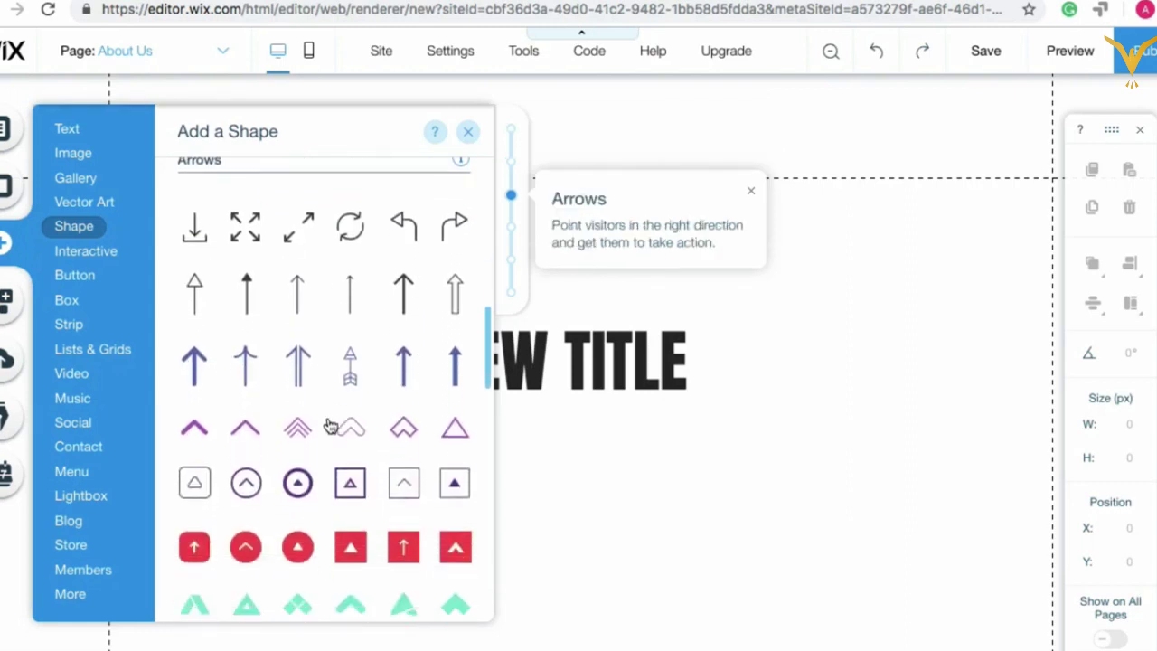
pyautogui.scroll(-4, 331, 426)
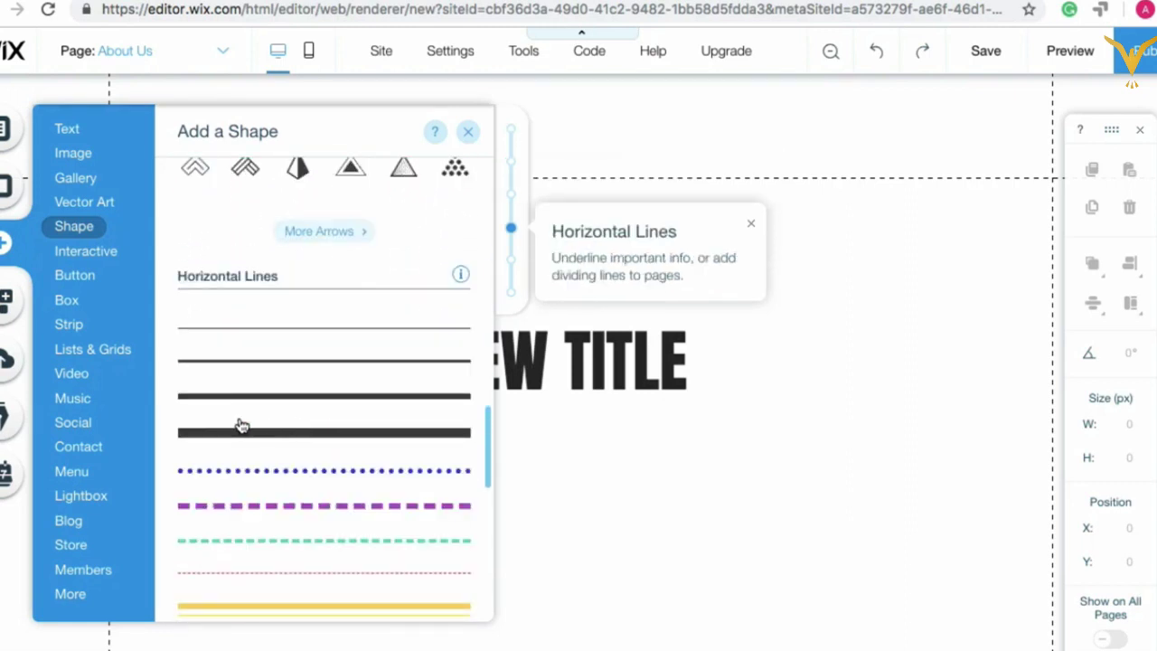
pyautogui.scroll(-2, 324, 502)
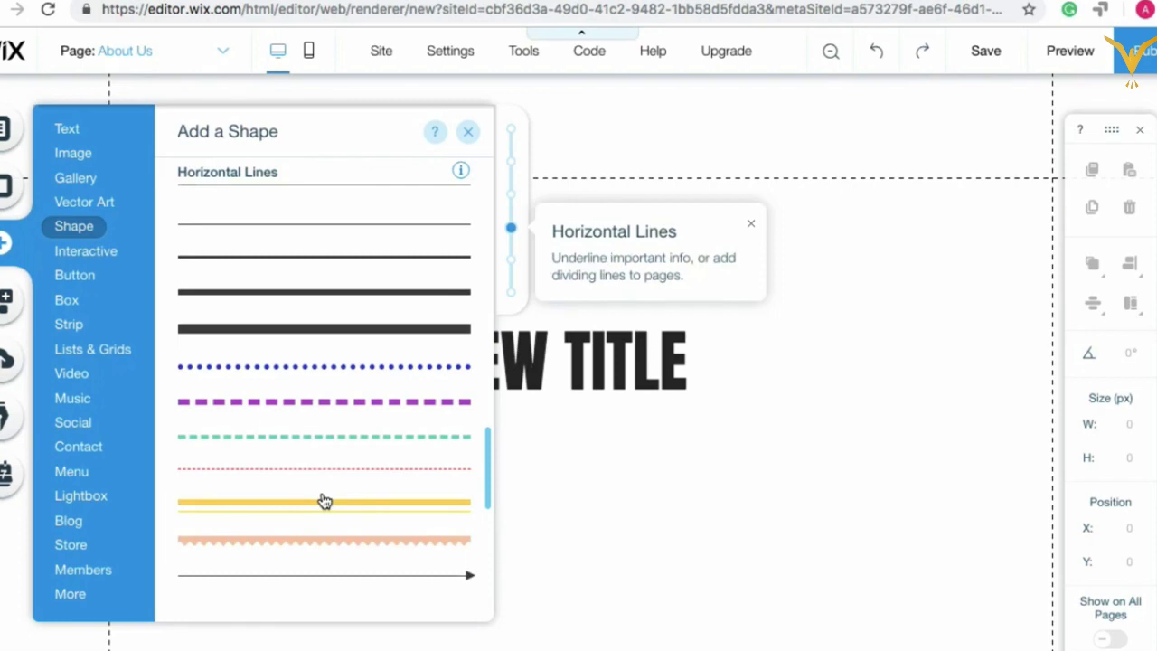
pyautogui.scroll(-10, 324, 501)
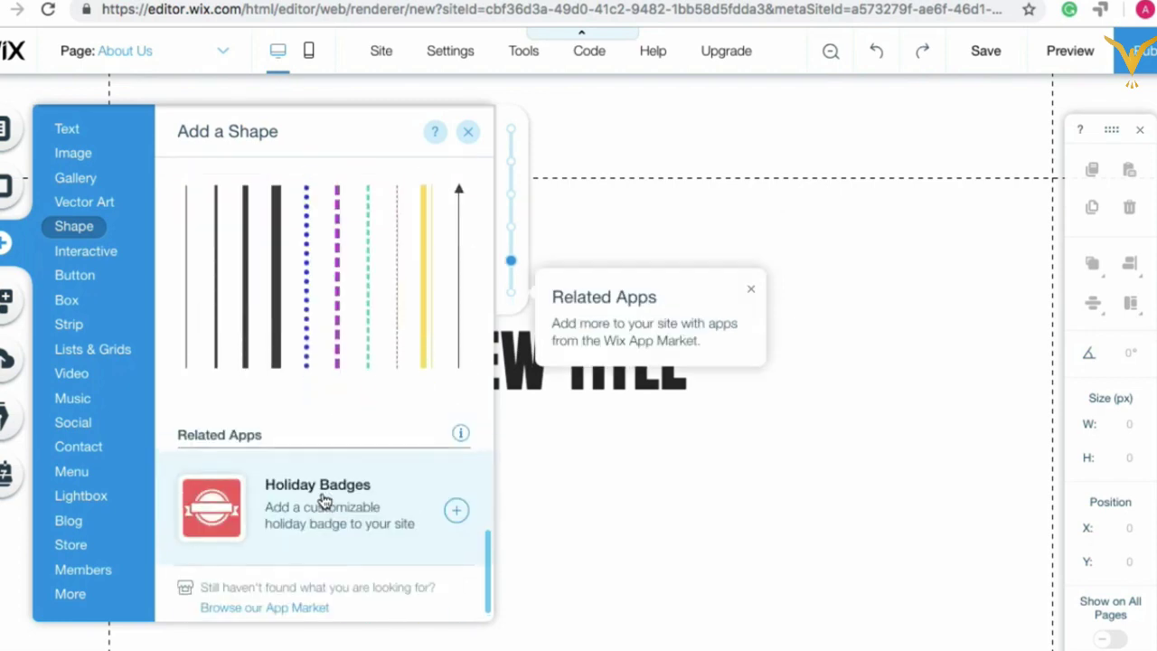
pyautogui.scroll(6, 324, 501)
pyautogui.scroll(15, 332, 339)
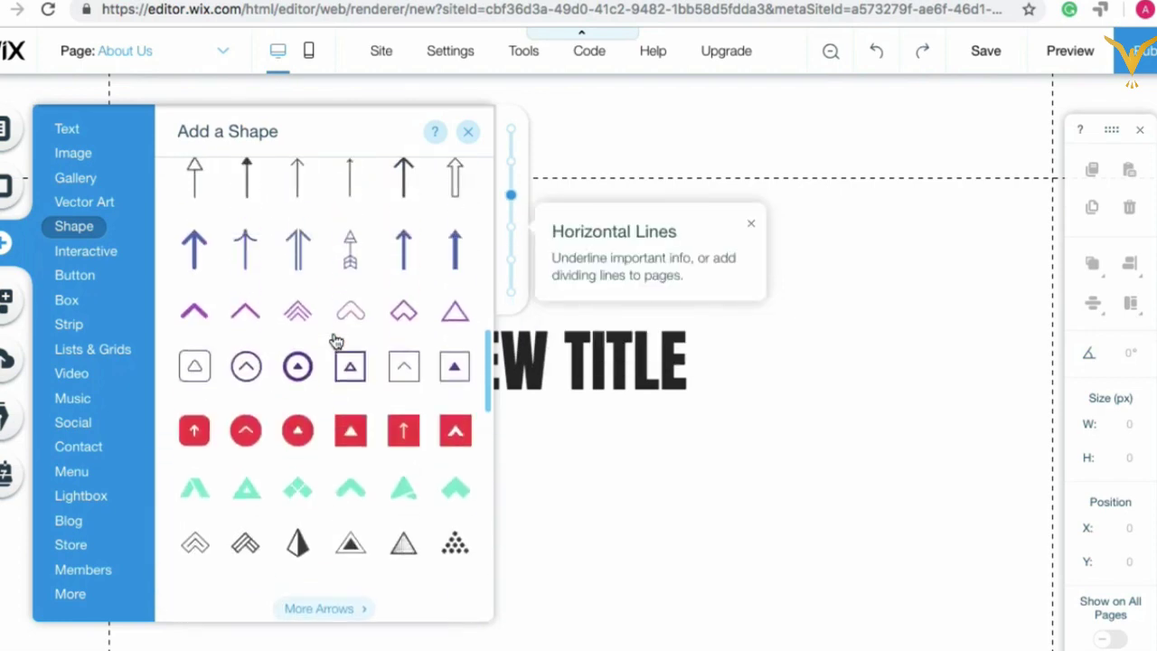
pyautogui.scroll(4, 335, 340)
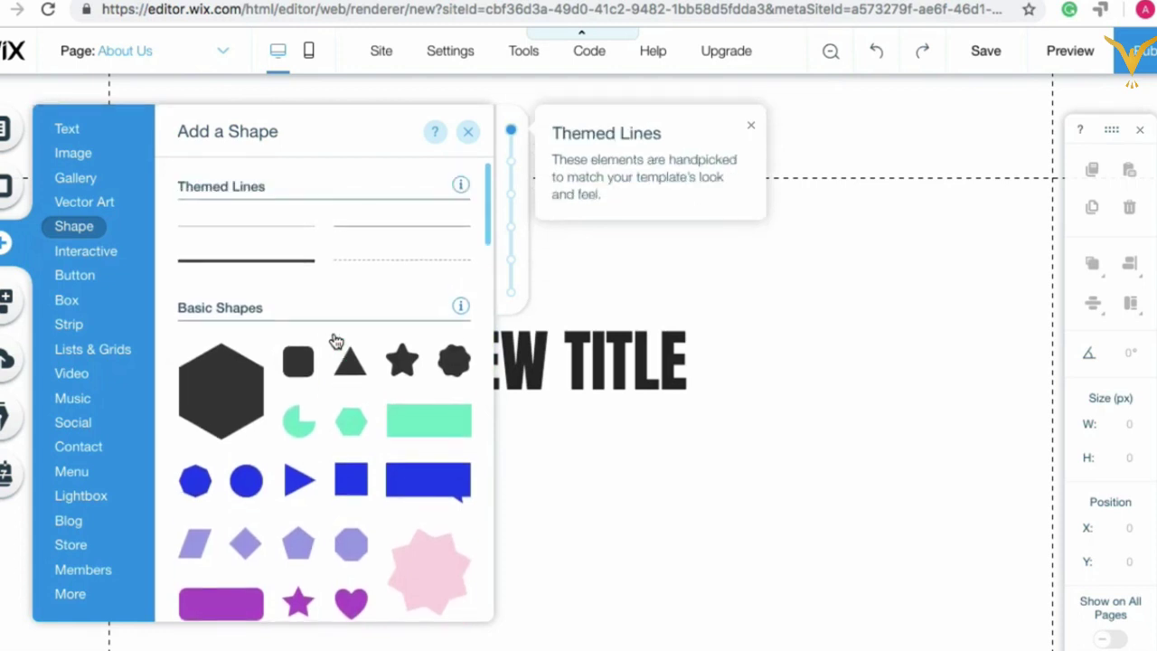
# Step: Show Interactive elements and scroll Full Width Slideshows down to Promo (Summer Sale)
pyautogui.click(91, 253)
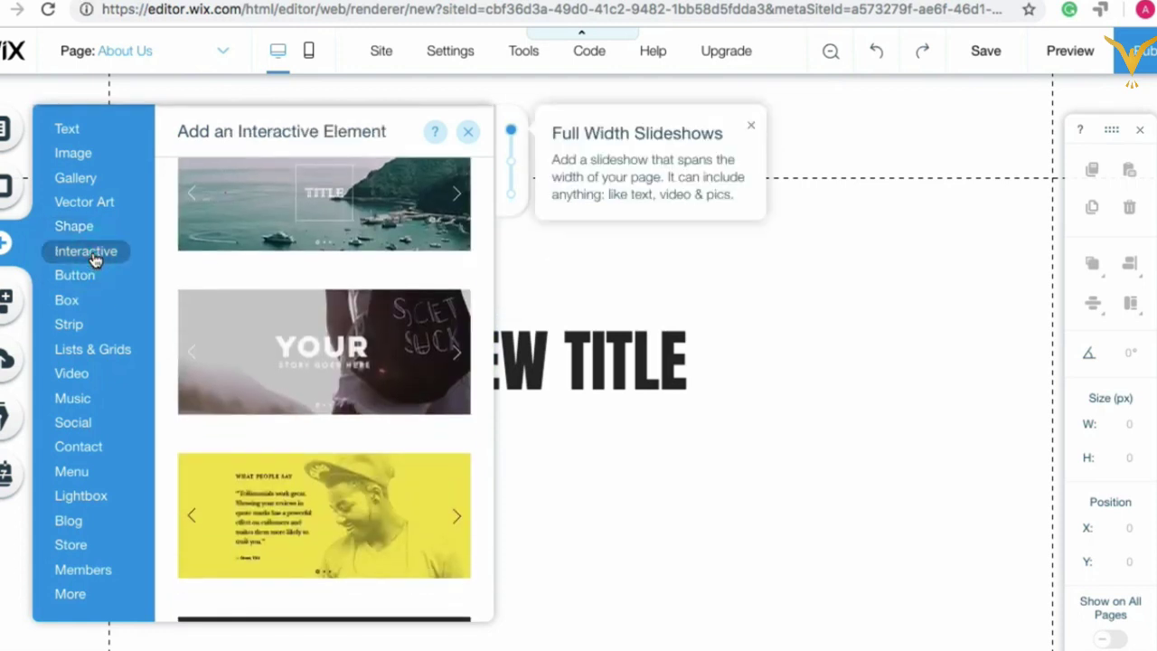
pyautogui.scroll(5, 377, 253)
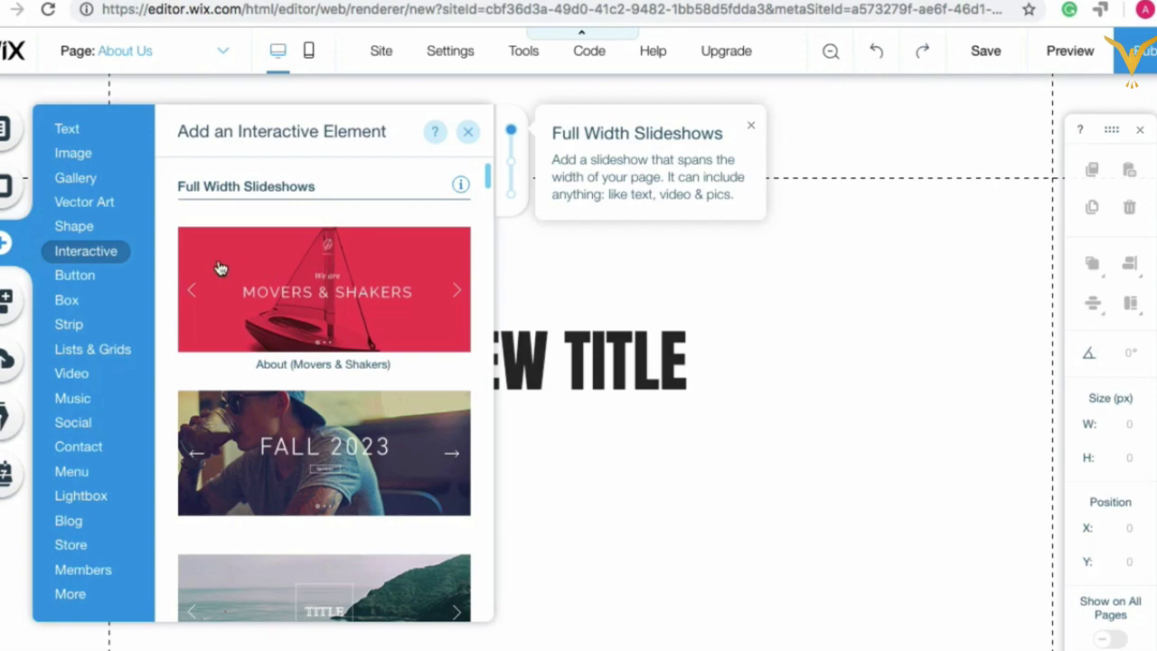
pyautogui.scroll(-5, 305, 483)
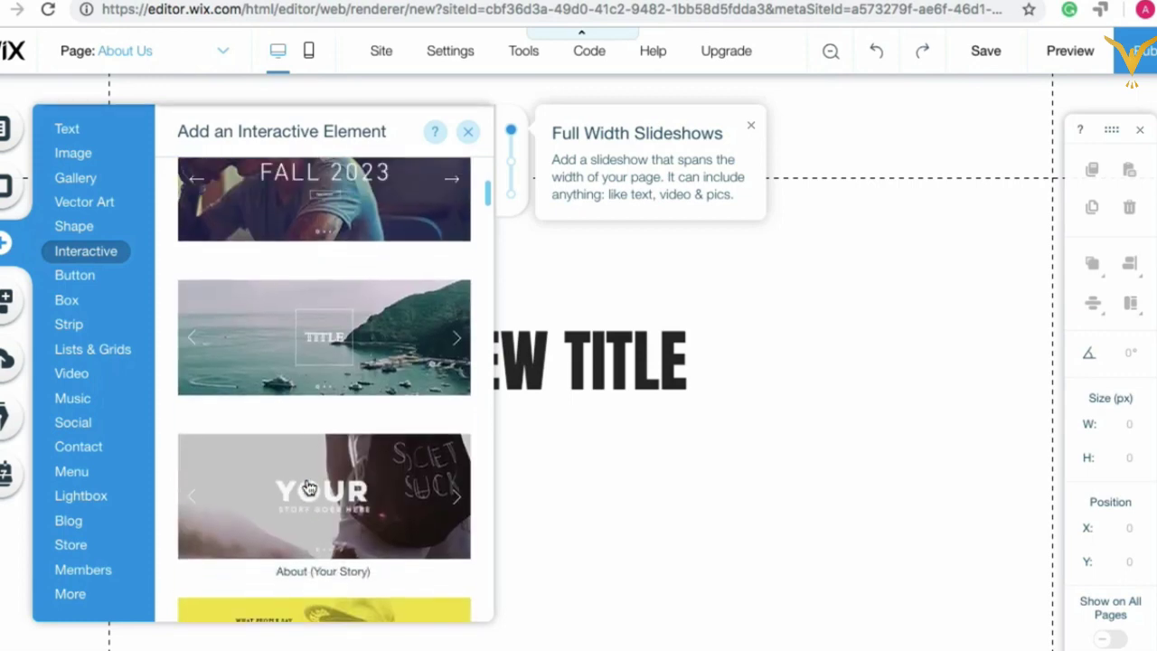
pyautogui.scroll(-15, 306, 489)
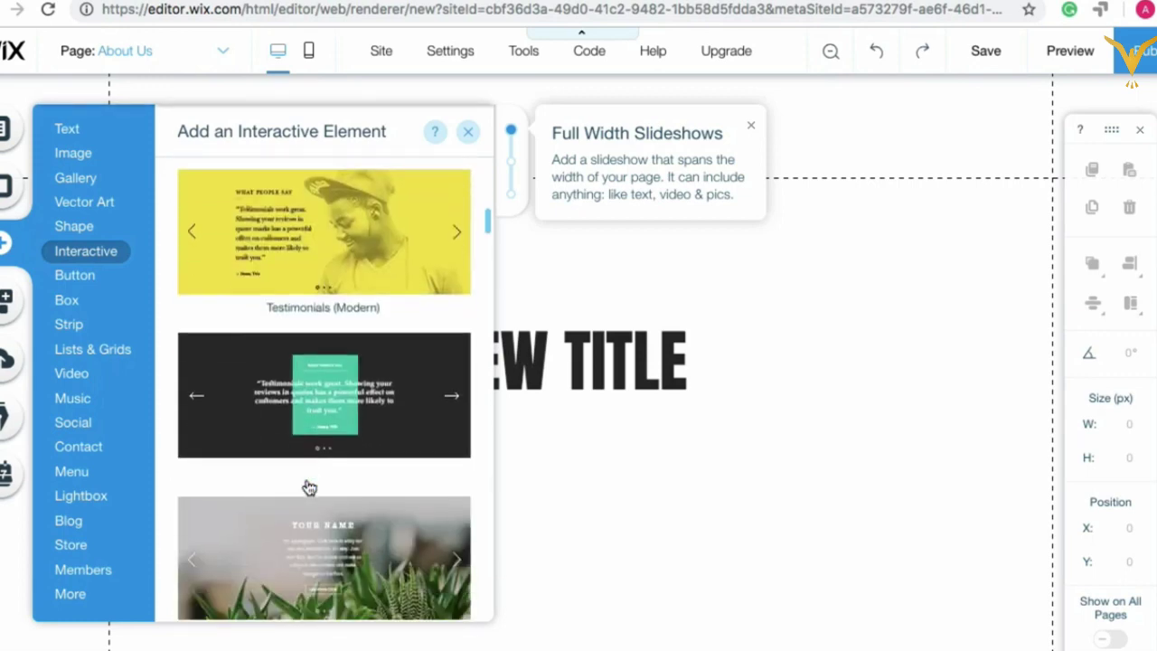
pyautogui.scroll(-7, 307, 488)
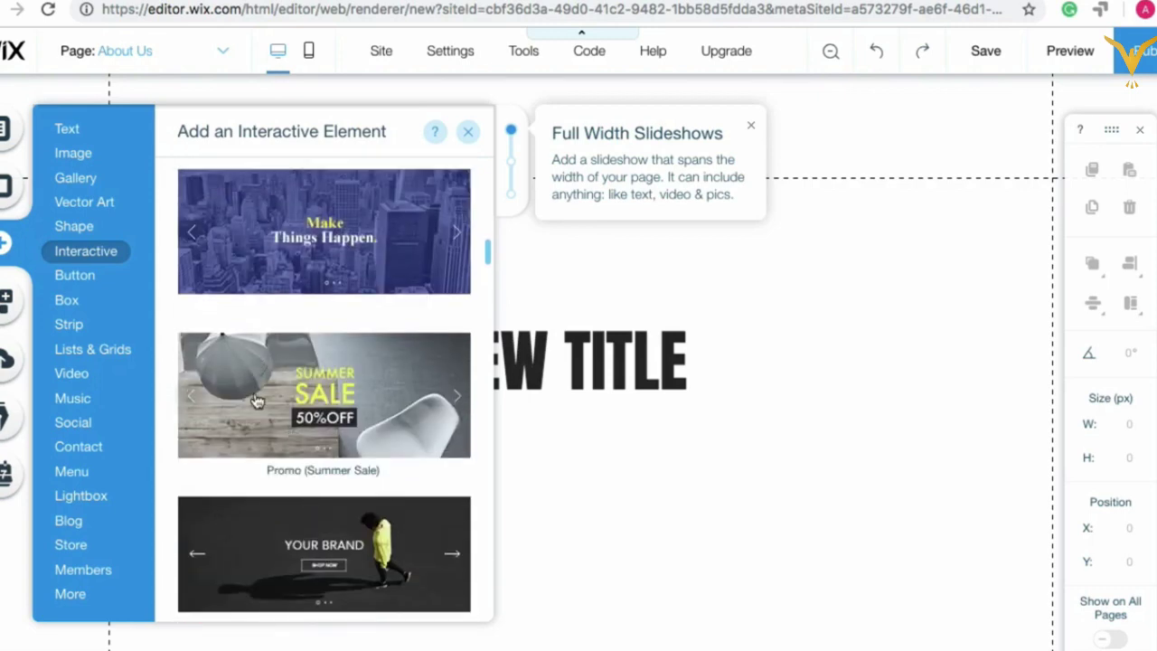
# Step: Drag the Promo (Summer Sale) slideshow onto the About Us page
pyautogui.moveTo(256, 400); pyautogui.dragTo(545, 569)
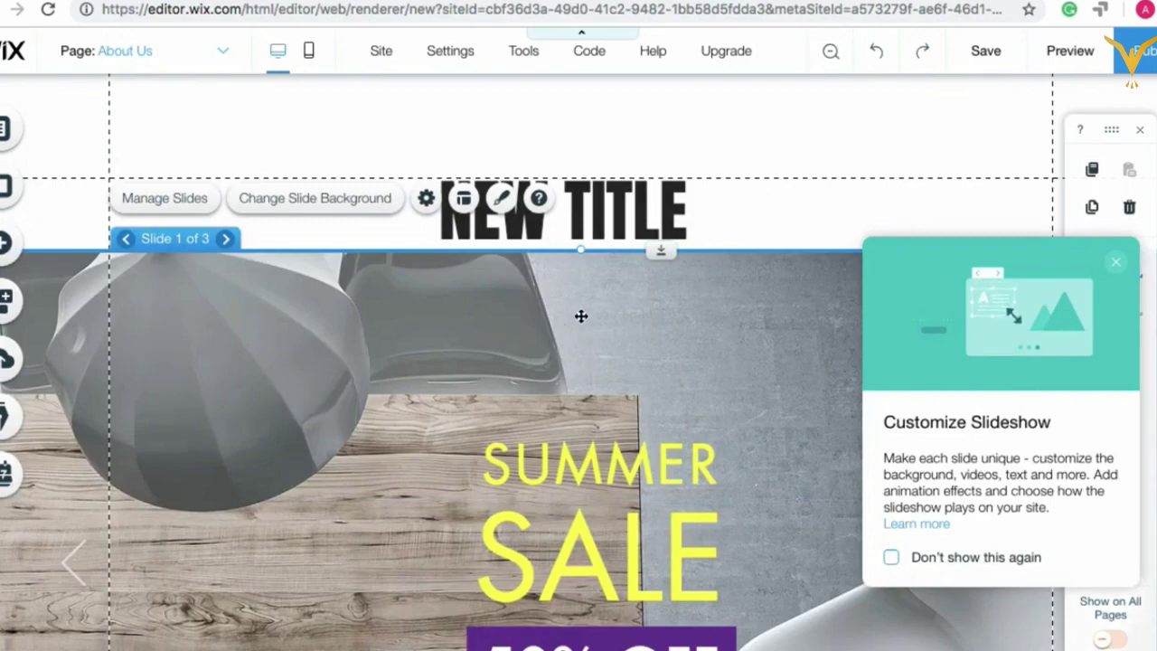
pyautogui.scroll(-5, 579, 344)
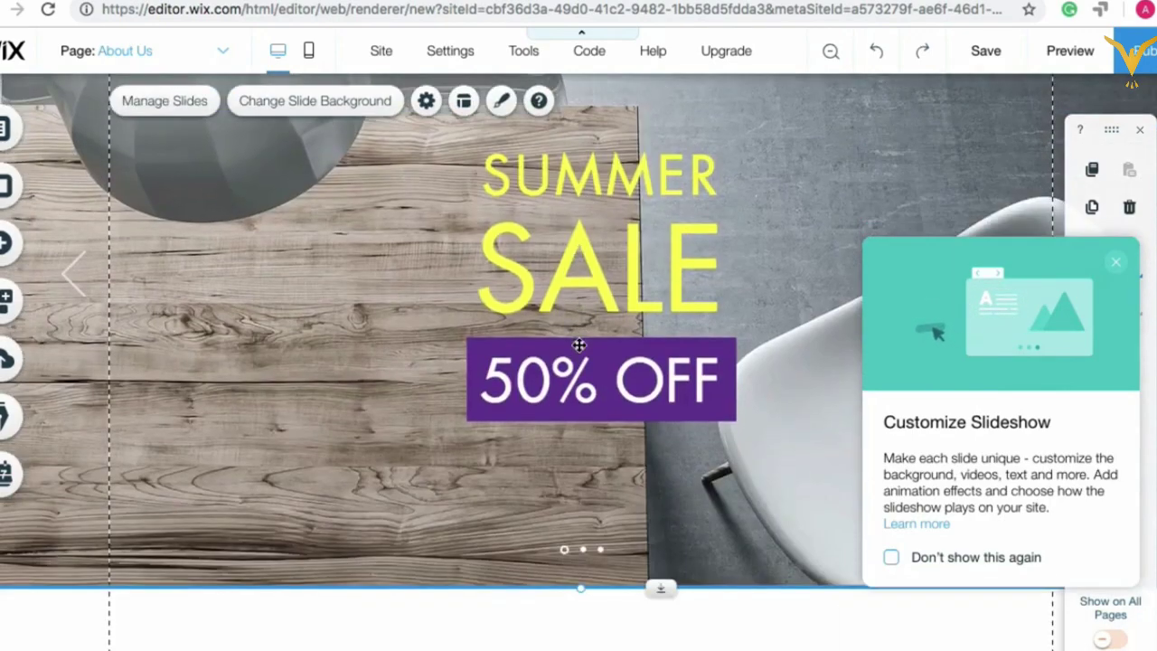
pyautogui.scroll(2, 579, 344)
pyautogui.scroll(3, 579, 343)
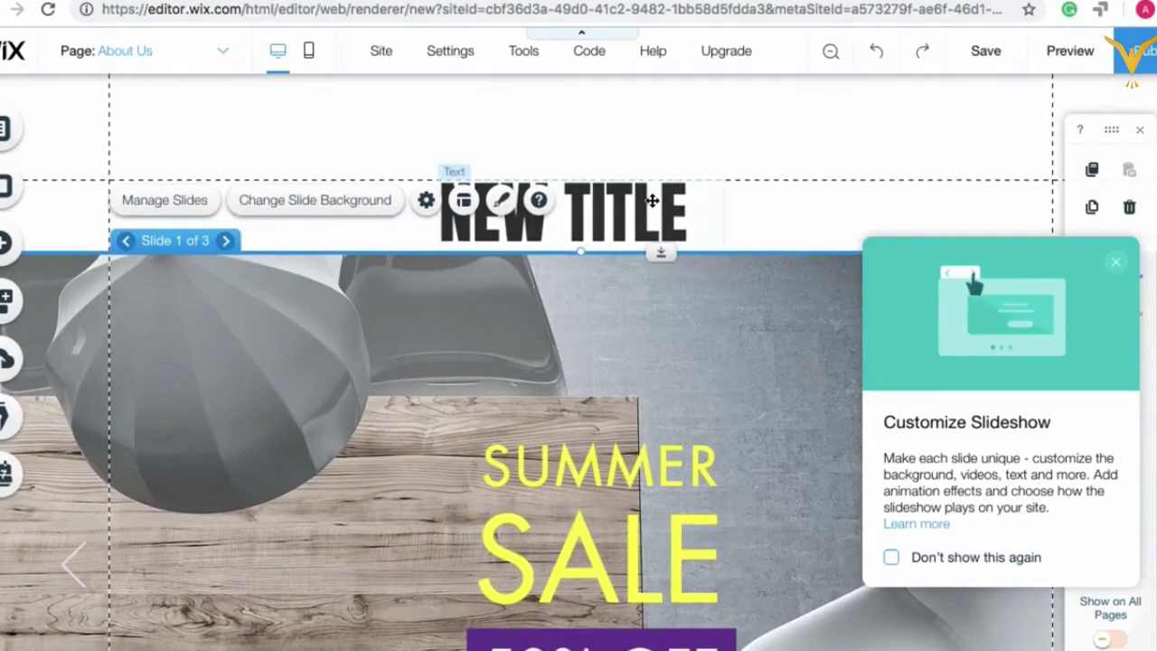
# Step: Delete the NEW TITLE heading and move the slideshow up into its place
pyautogui.rightClick(653, 208)
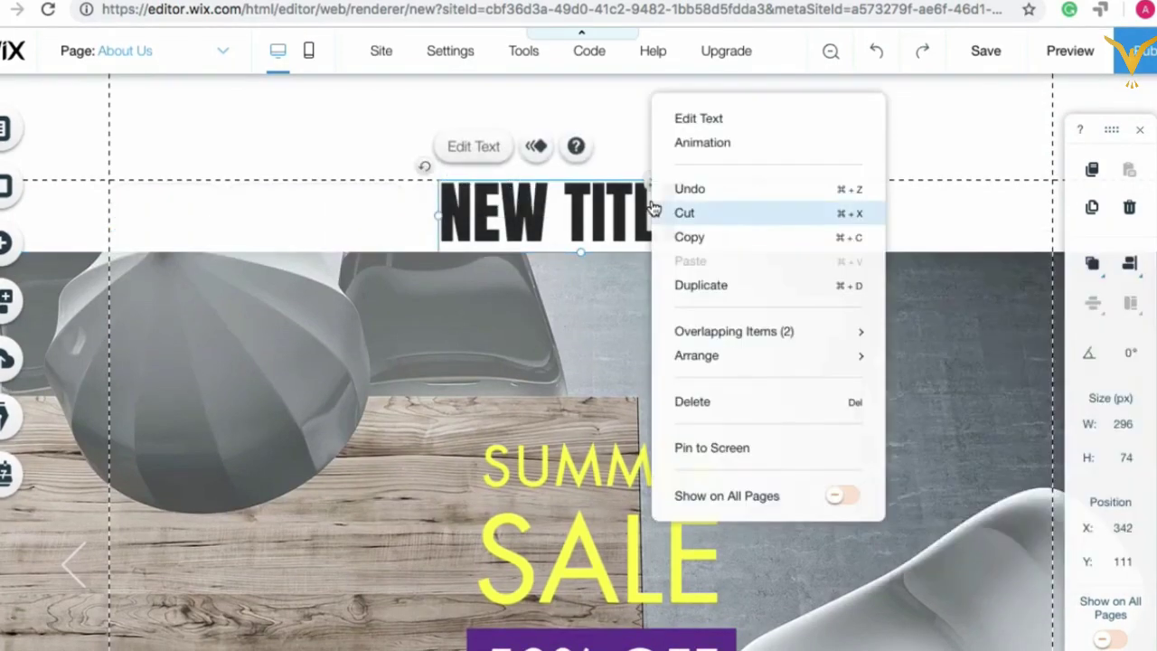
pyautogui.click(704, 411)
pyautogui.click(613, 307)
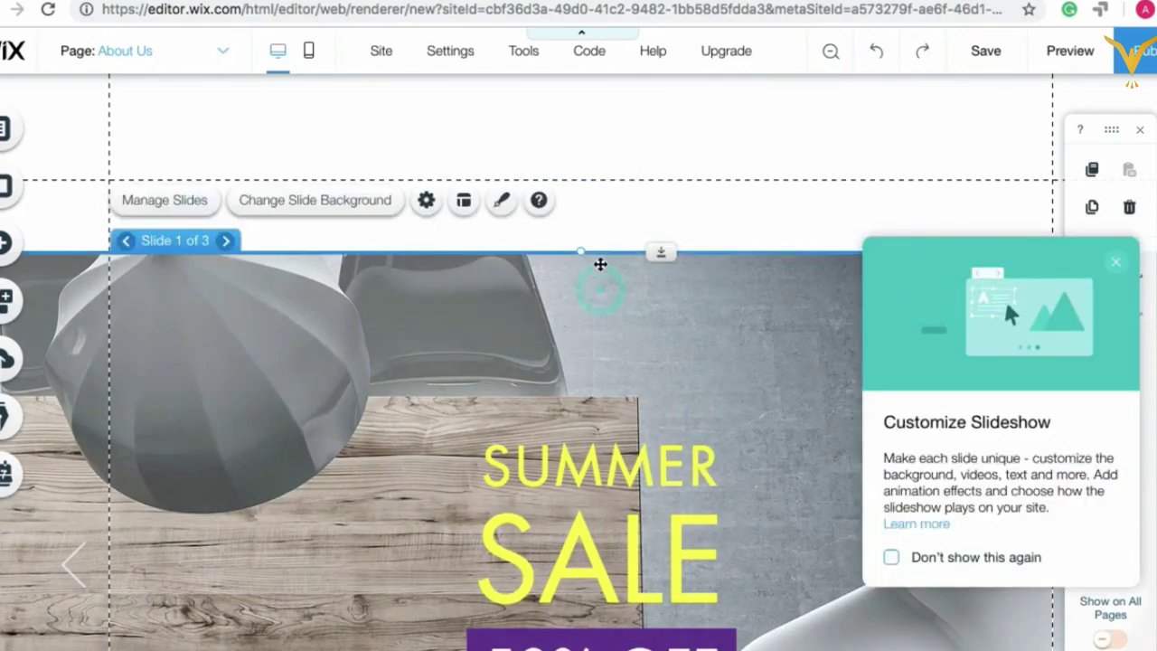
pyautogui.moveTo(600, 264); pyautogui.dragTo(602, 220)
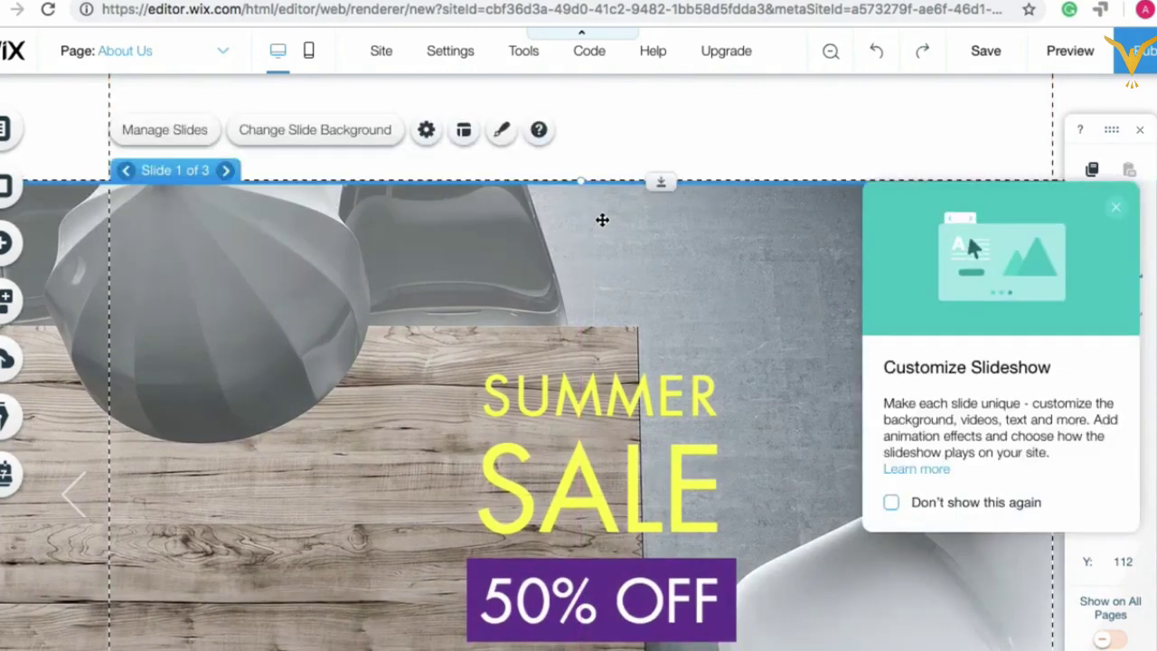
# Step: Preview the About Us page and watch the Summer Sale slideshow cycle its slides
pyautogui.click(1068, 51)
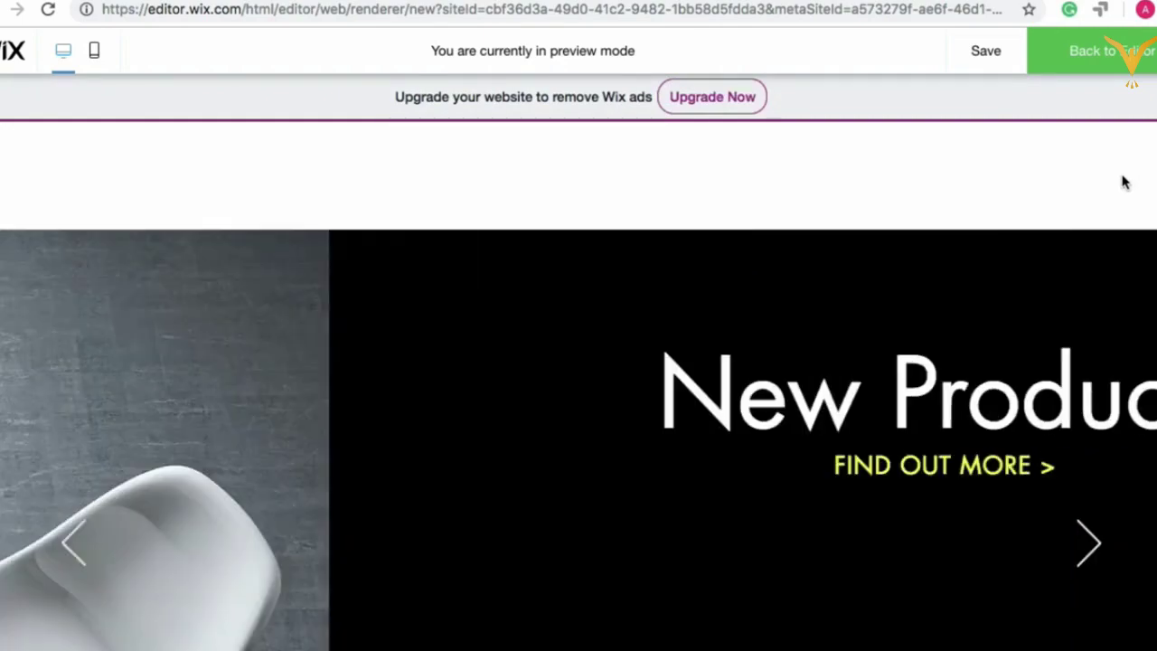
pyautogui.scroll(-3, 1125, 182)
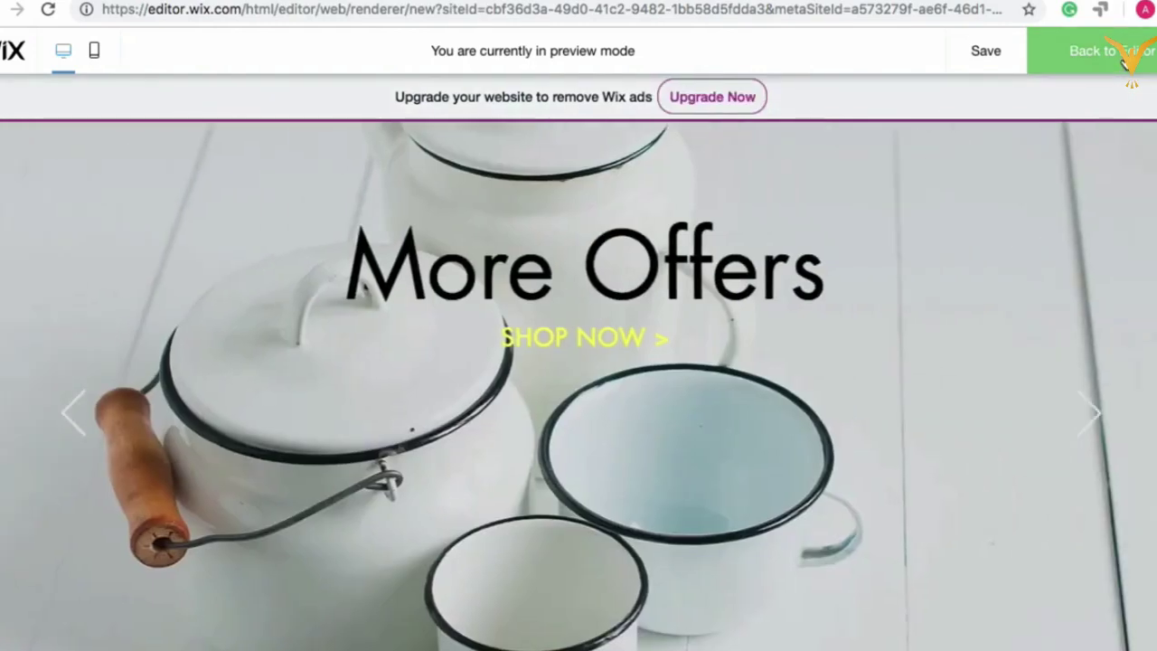
# Step: Return to the editor and shorten the slideshow to about 530 px tall
pyautogui.click(1128, 63)
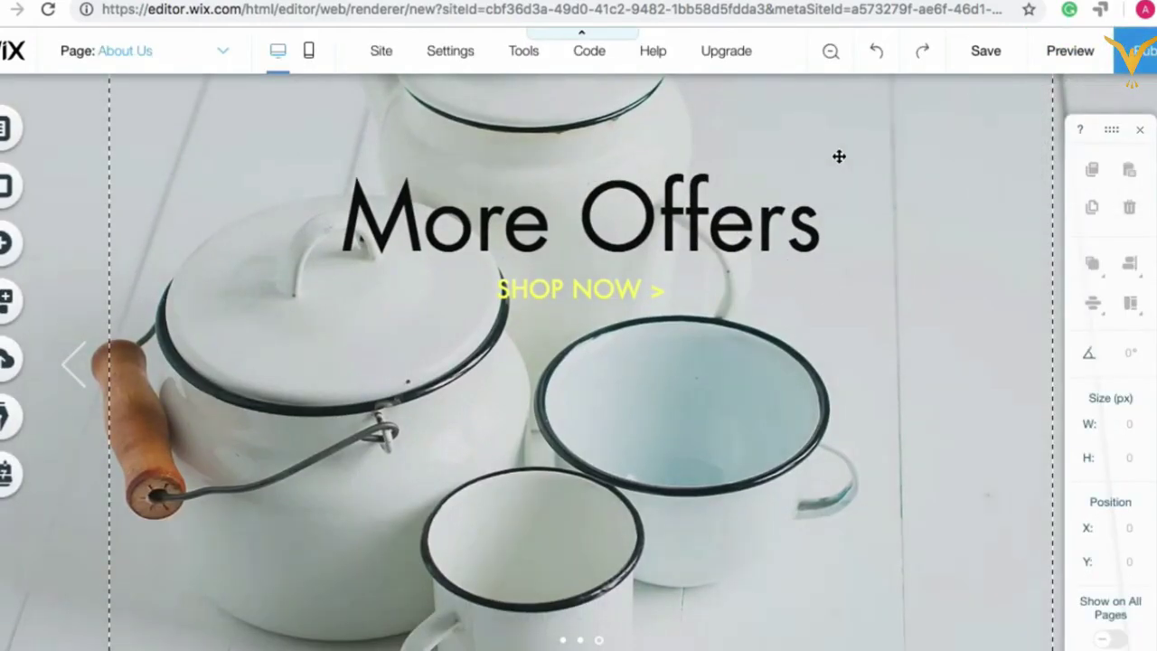
pyautogui.scroll(-5, 814, 262)
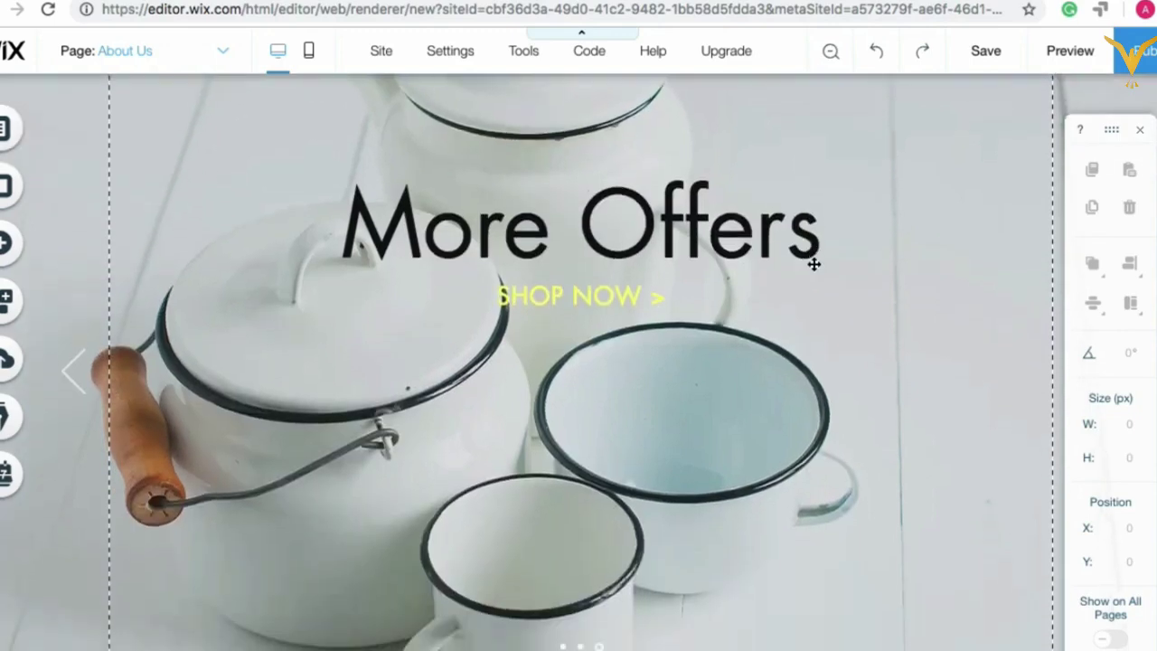
pyautogui.click(765, 321)
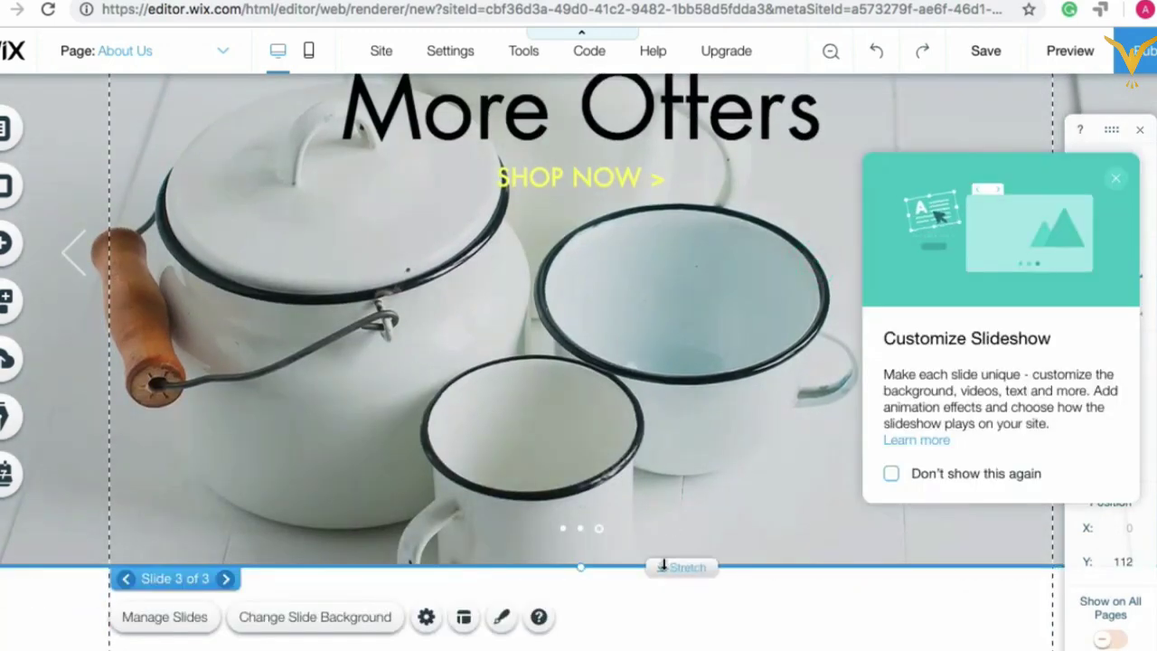
pyautogui.moveTo(661, 563)
pyautogui.mouseDown()
pyautogui.moveTo(663, 460)
pyautogui.moveTo(661, 579)
pyautogui.mouseUp()
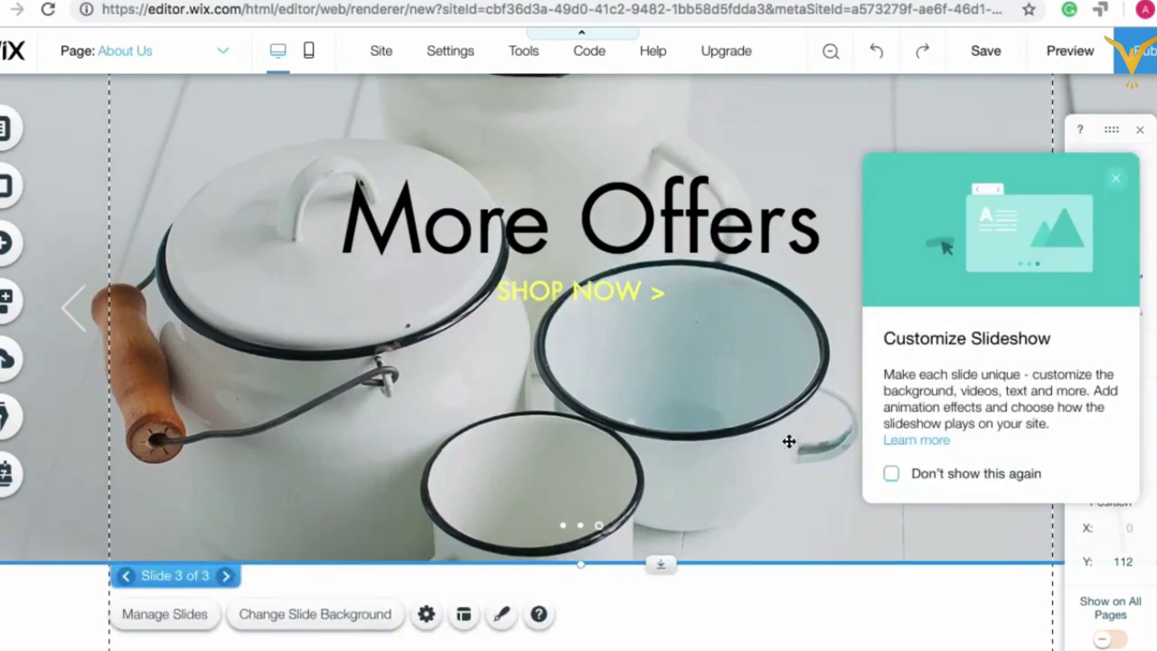
pyautogui.scroll(3, 787, 442)
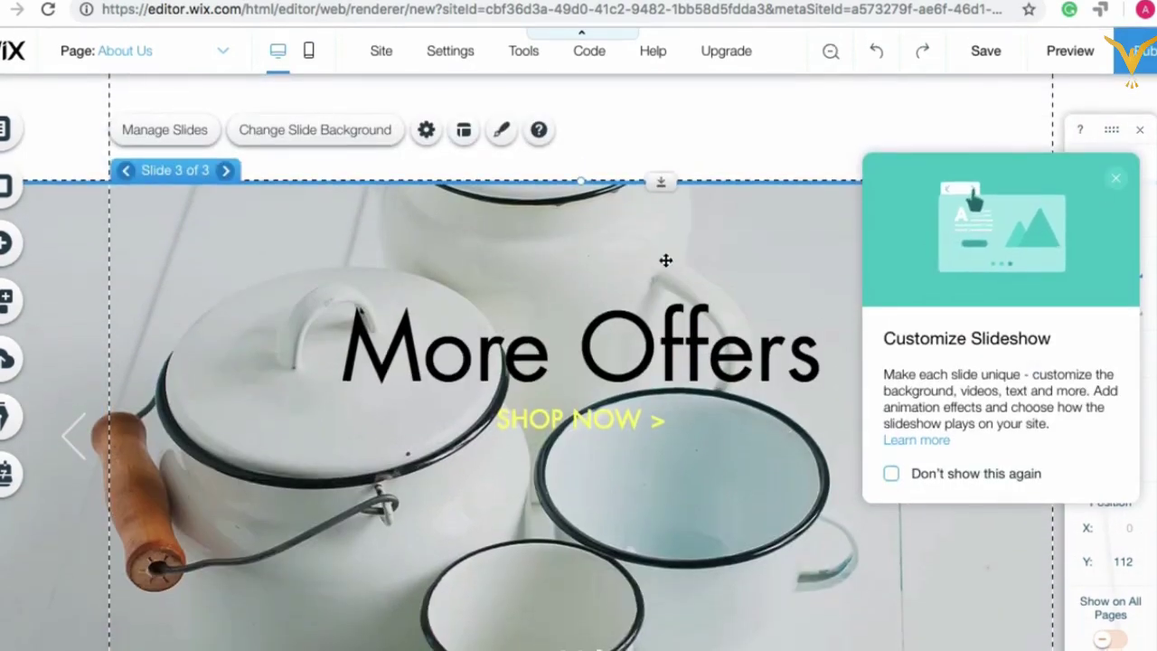
pyautogui.scroll(-1, 511, 246)
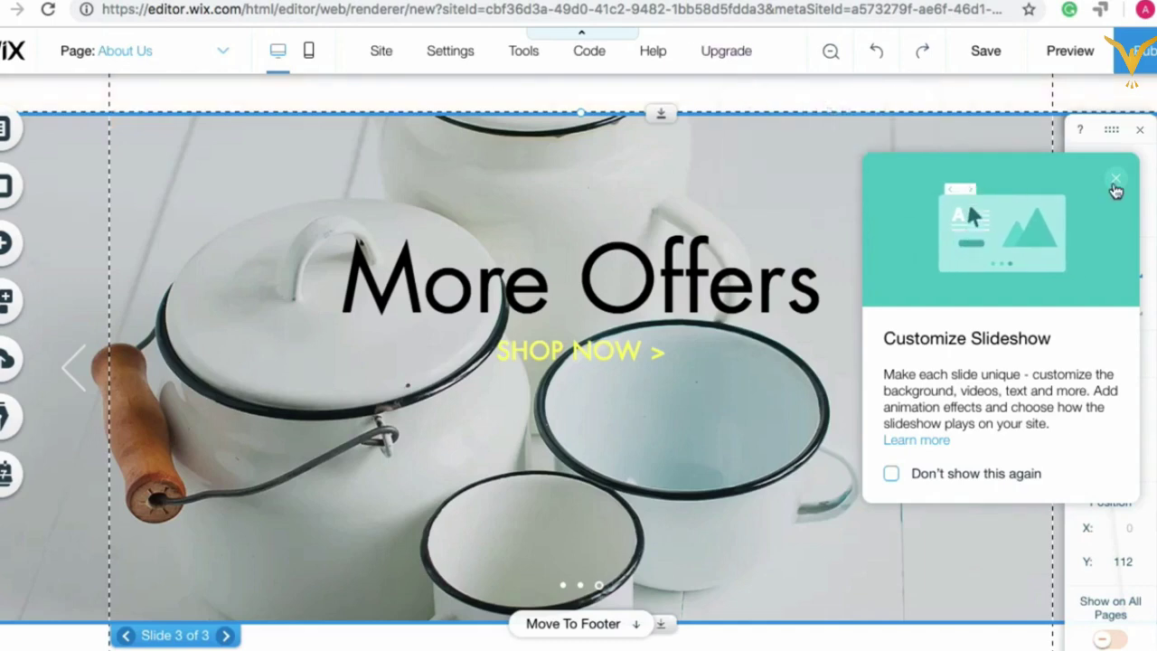
# Step: Dismiss the slideshow tips popup and select the More Offers and SHOP NOW texts
pyautogui.click(1116, 177)
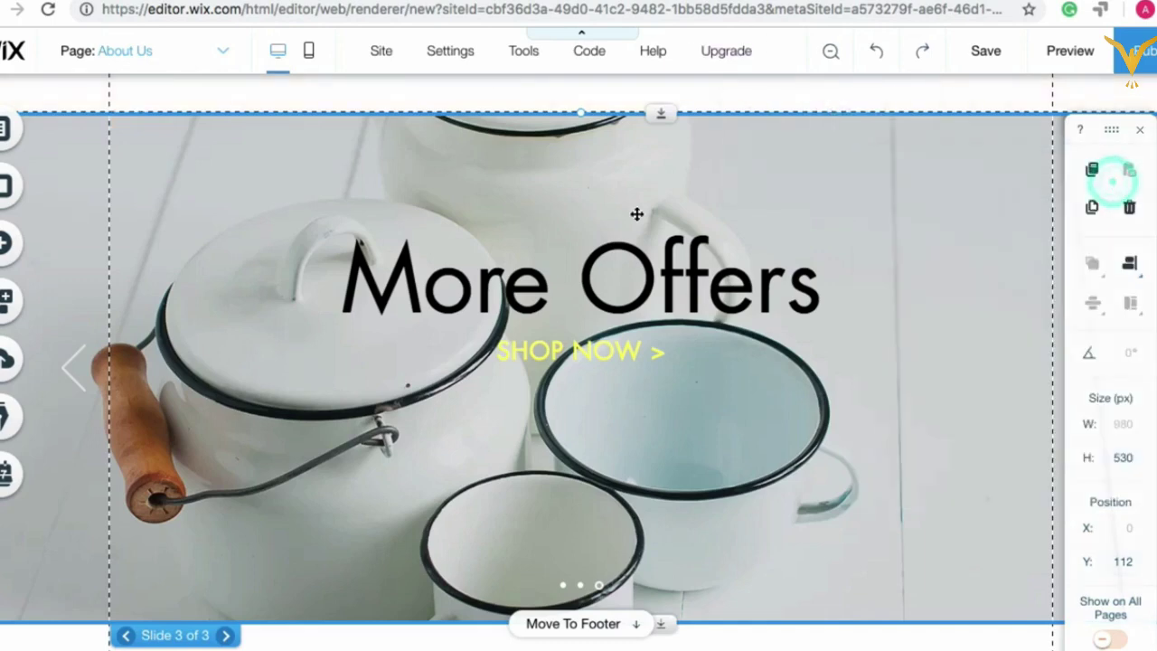
pyautogui.click(276, 284)
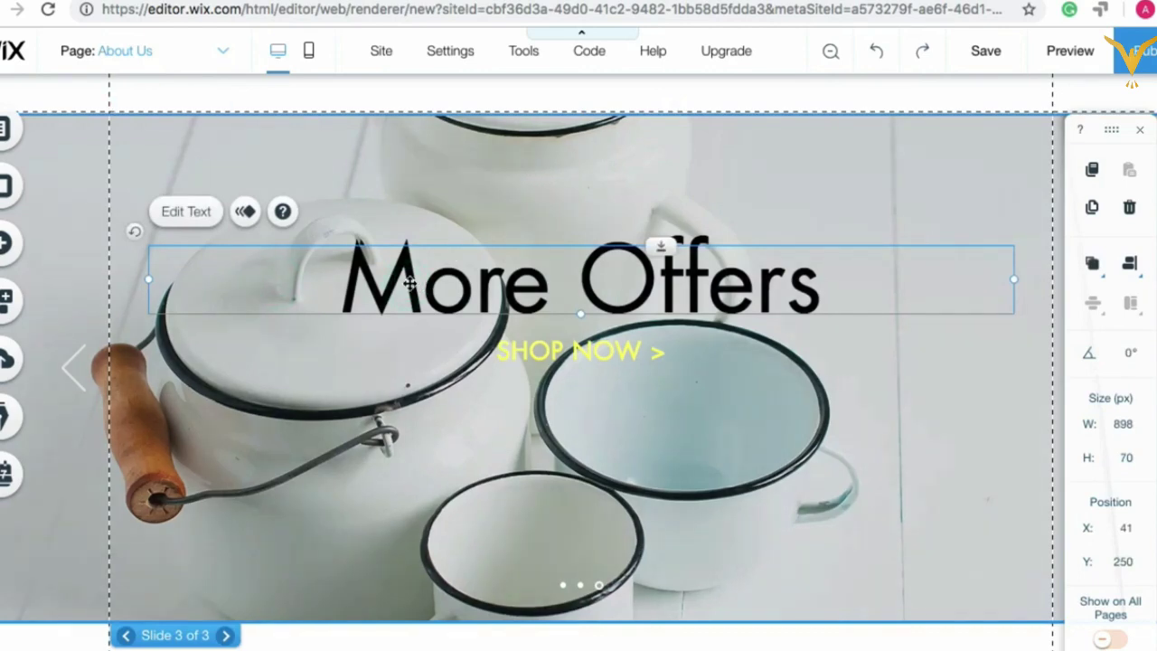
pyautogui.click(560, 353)
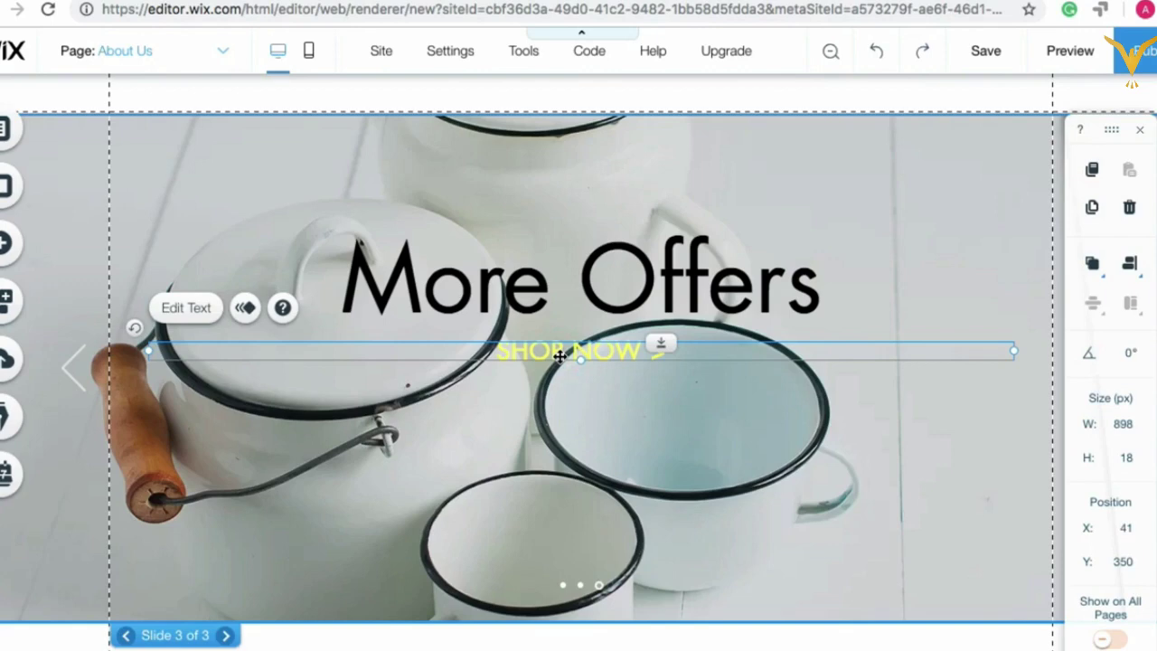
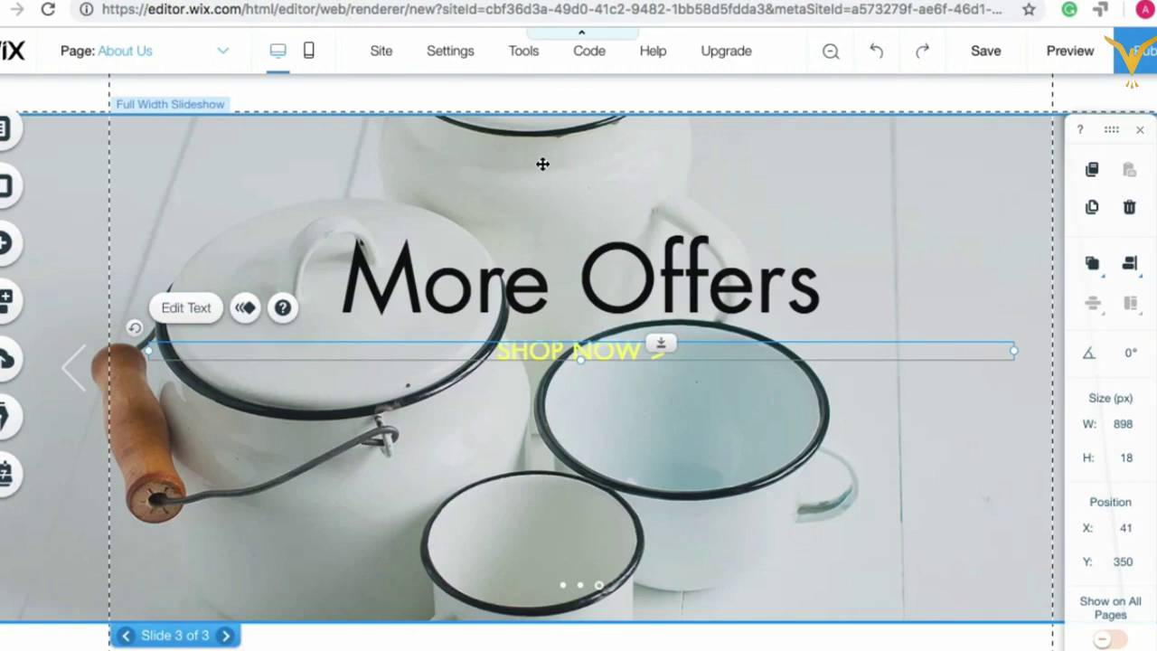
# Step: Browse the Text Buttons presets in the Add panel's Button category, then move on to Box designs
pyautogui.click(9, 246)
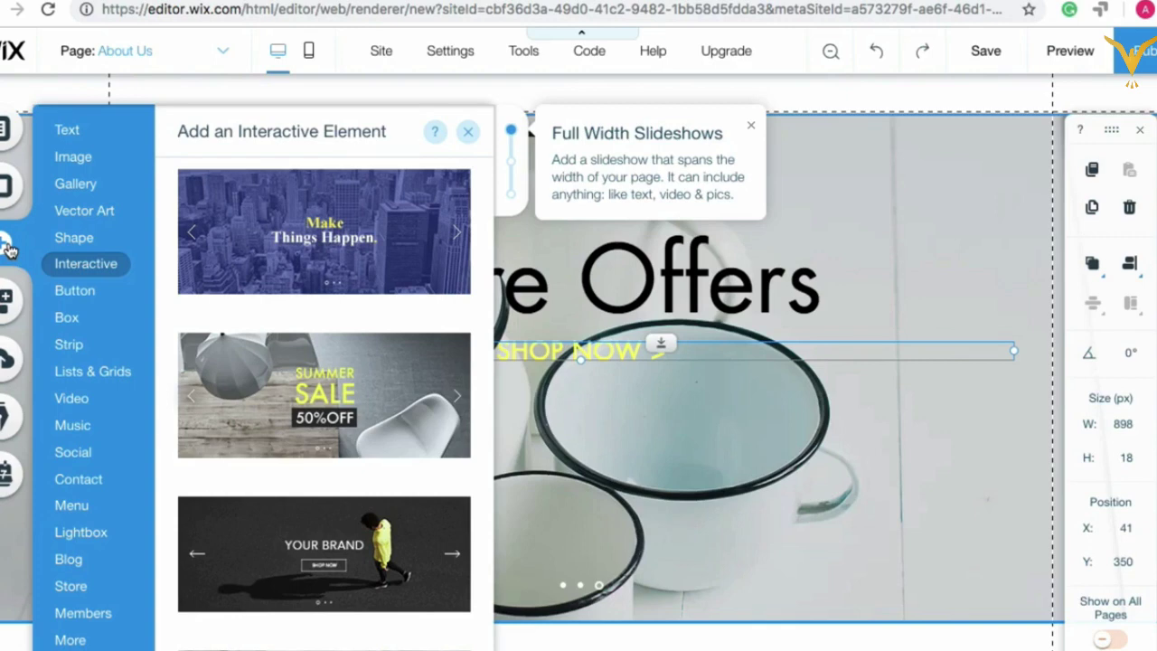
pyautogui.click(83, 294)
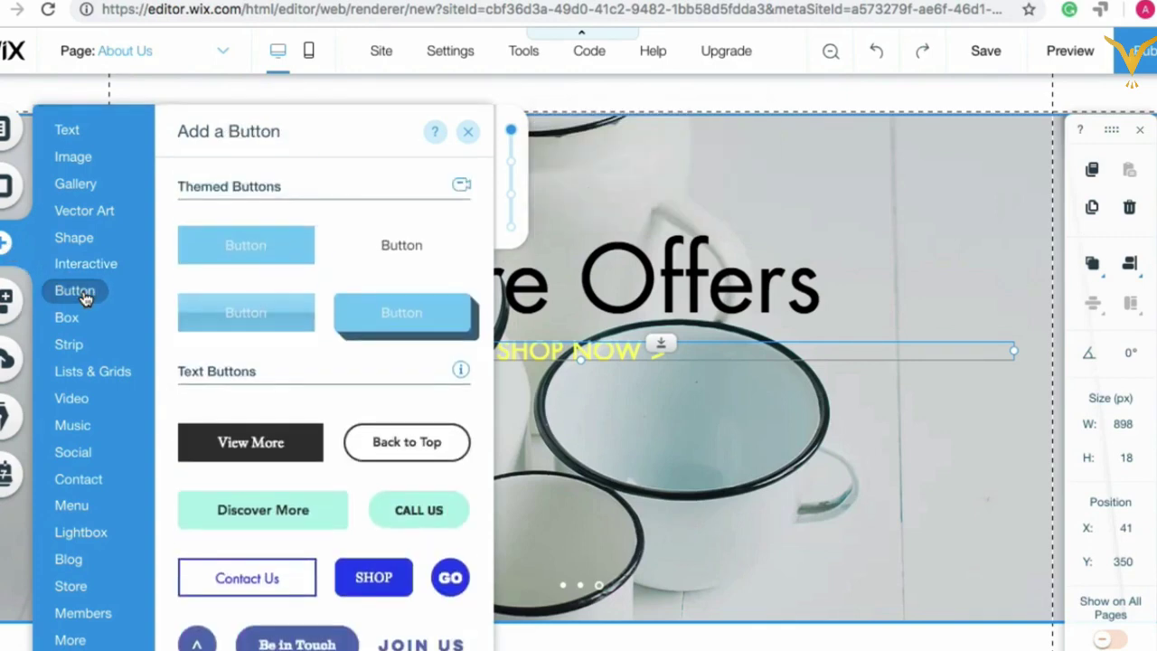
pyautogui.scroll(-3, 227, 376)
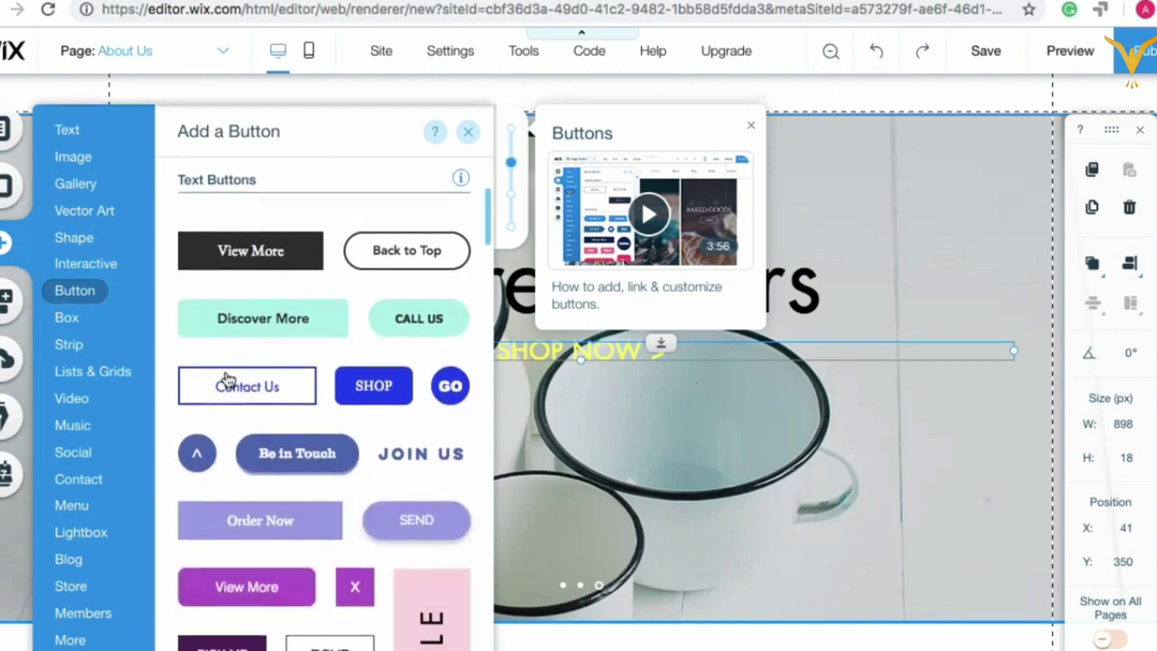
pyautogui.scroll(-8, 226, 379)
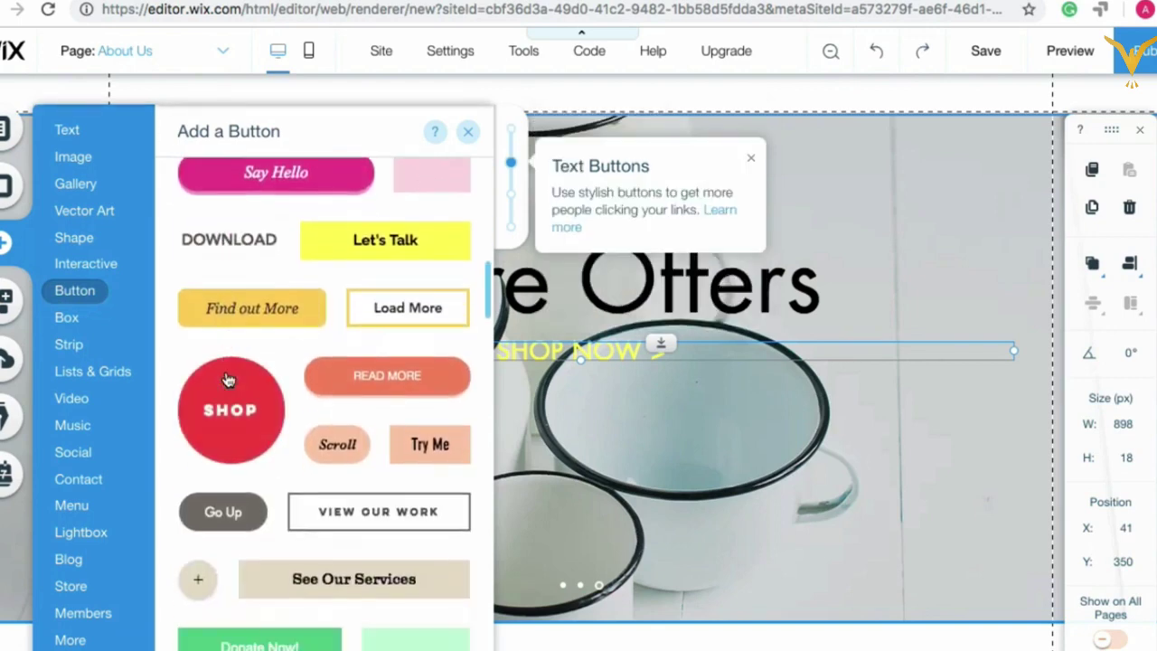
pyautogui.scroll(-5, 227, 380)
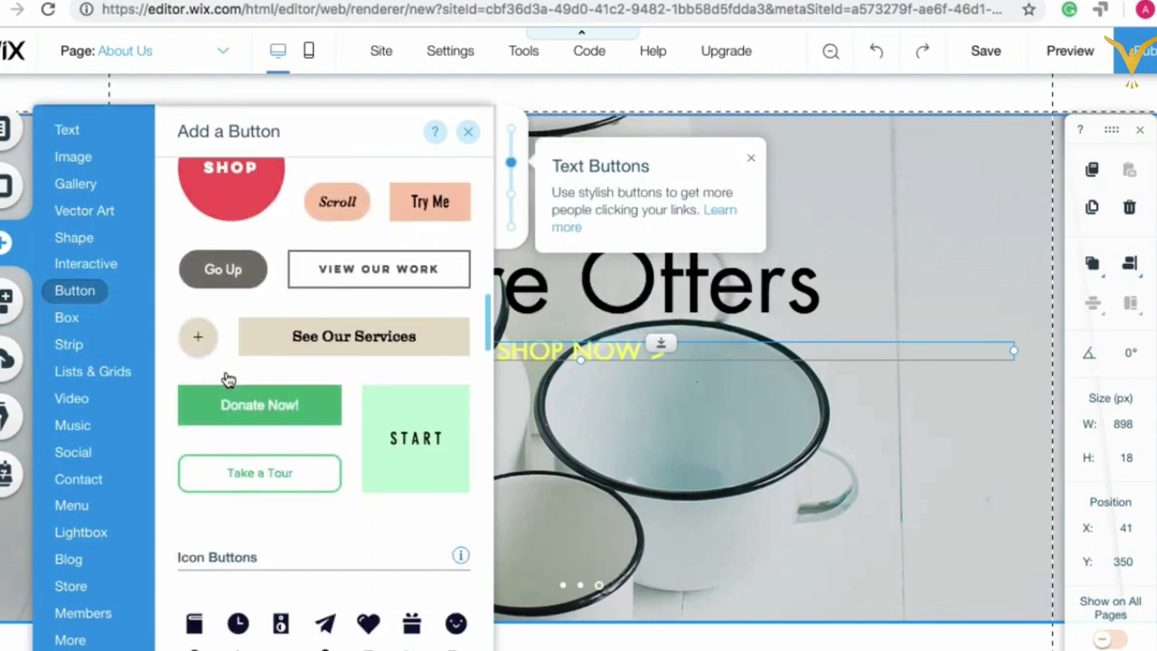
pyautogui.scroll(-3, 227, 380)
pyautogui.scroll(3, 255, 449)
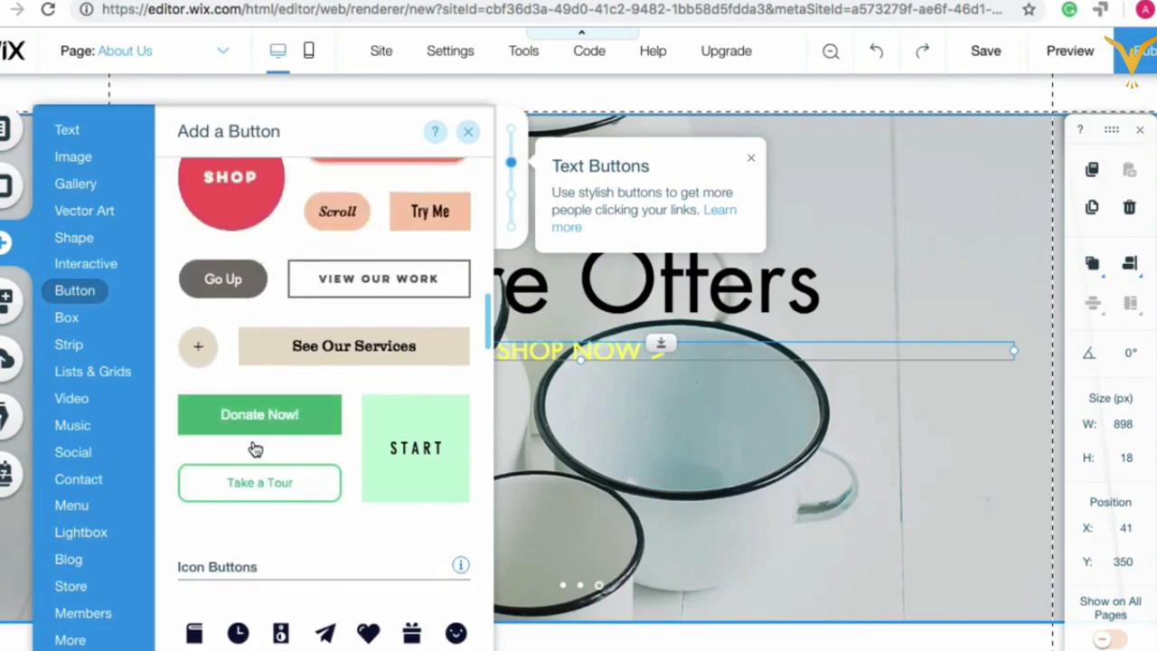
pyautogui.scroll(5, 255, 450)
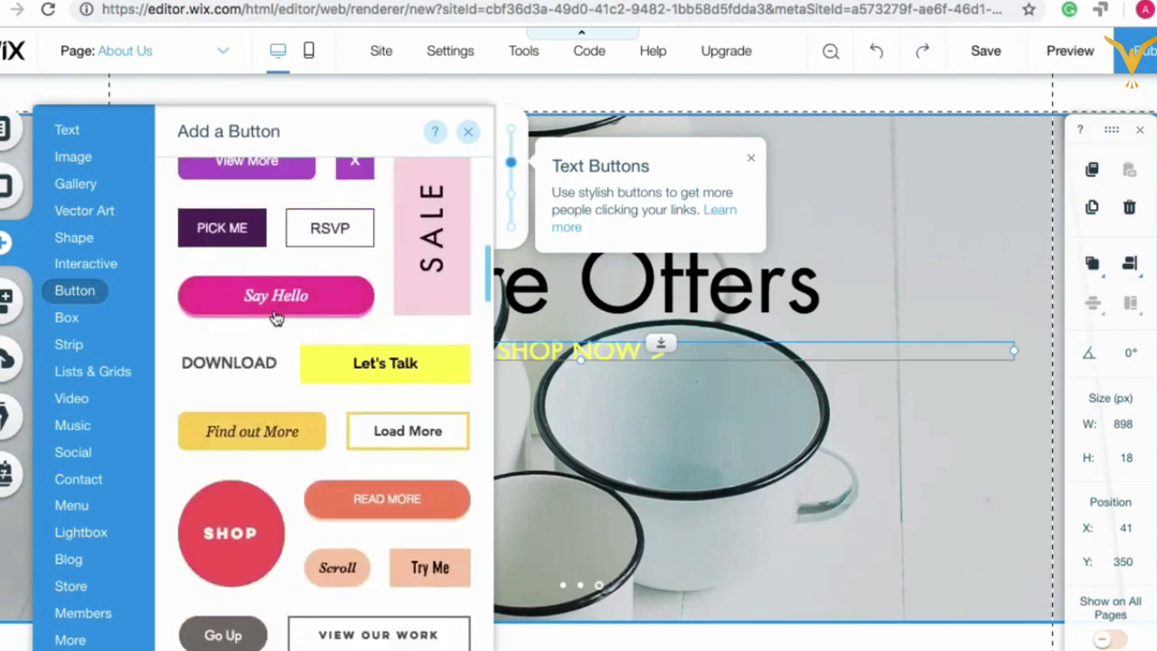
pyautogui.scroll(1, 276, 292)
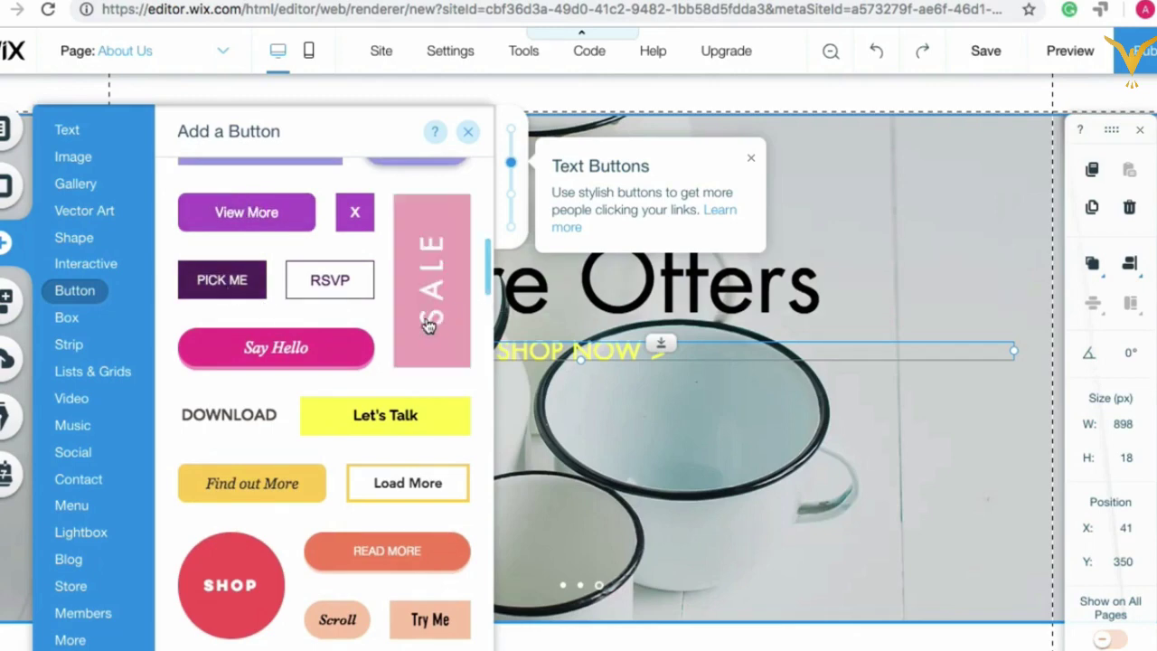
pyautogui.scroll(-3, 330, 404)
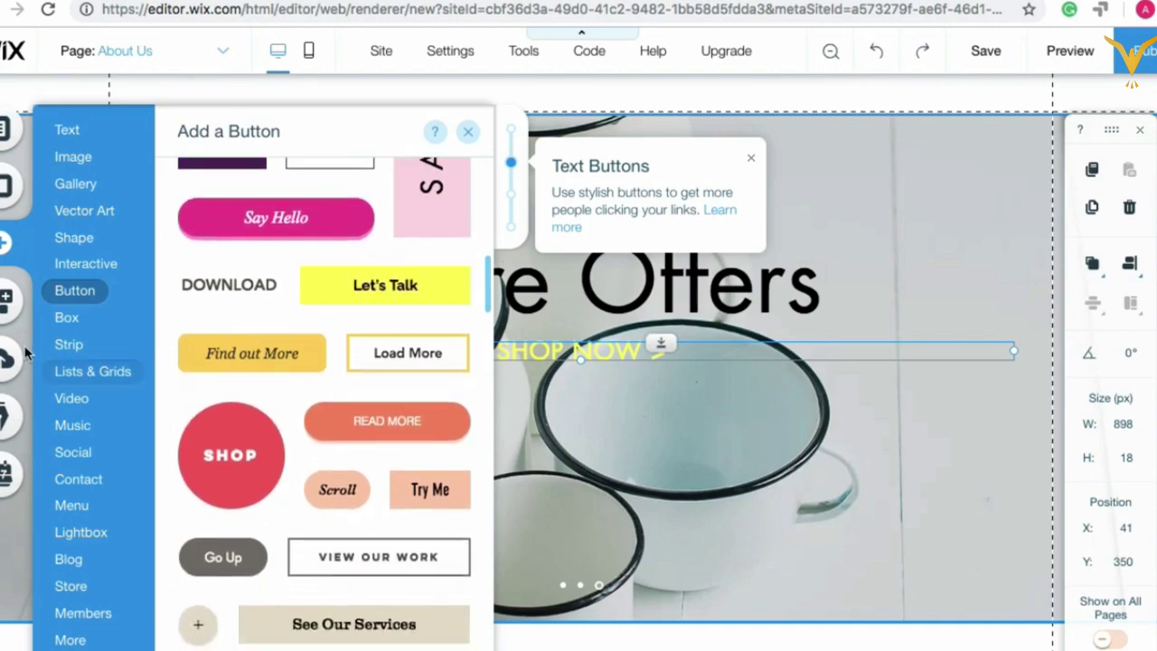
pyautogui.click(65, 320)
# Step: Open the Strip designs and look through the Contact and Welcome strip sections
pyautogui.scroll(-4, 321, 403)
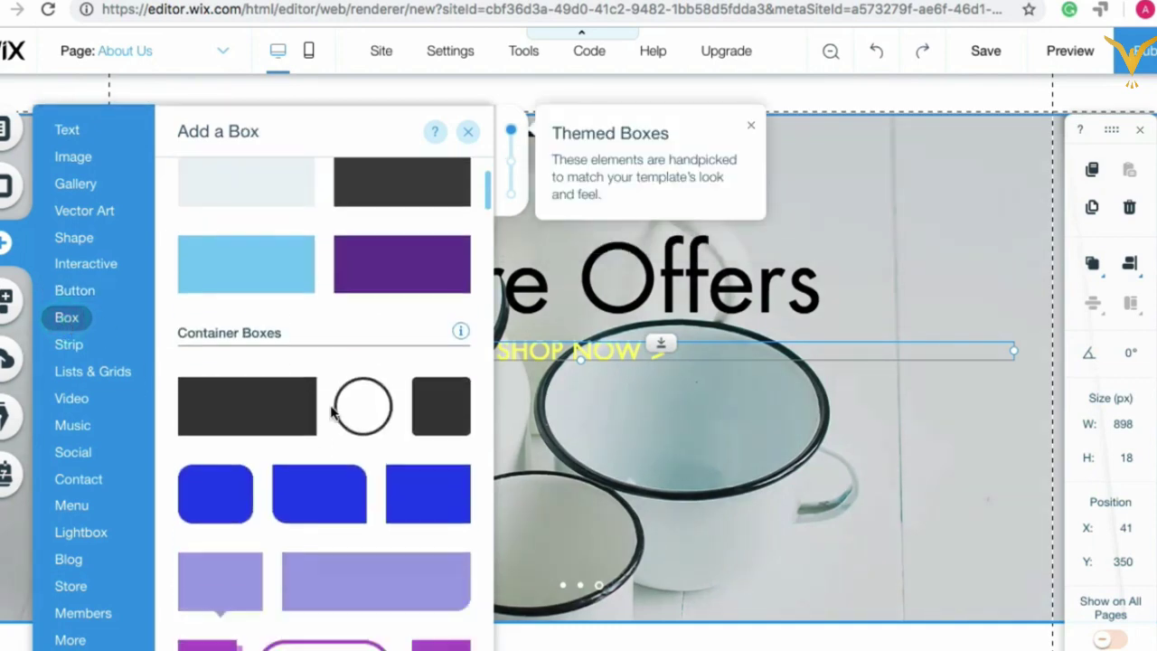
pyautogui.scroll(-5, 334, 414)
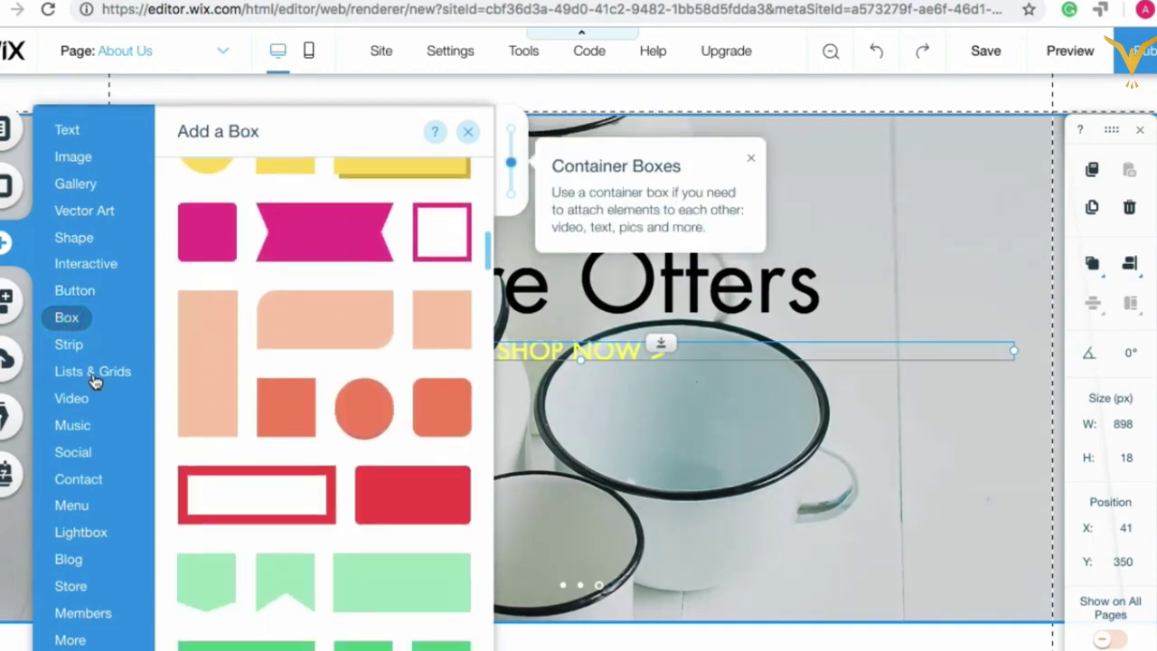
pyautogui.click(70, 346)
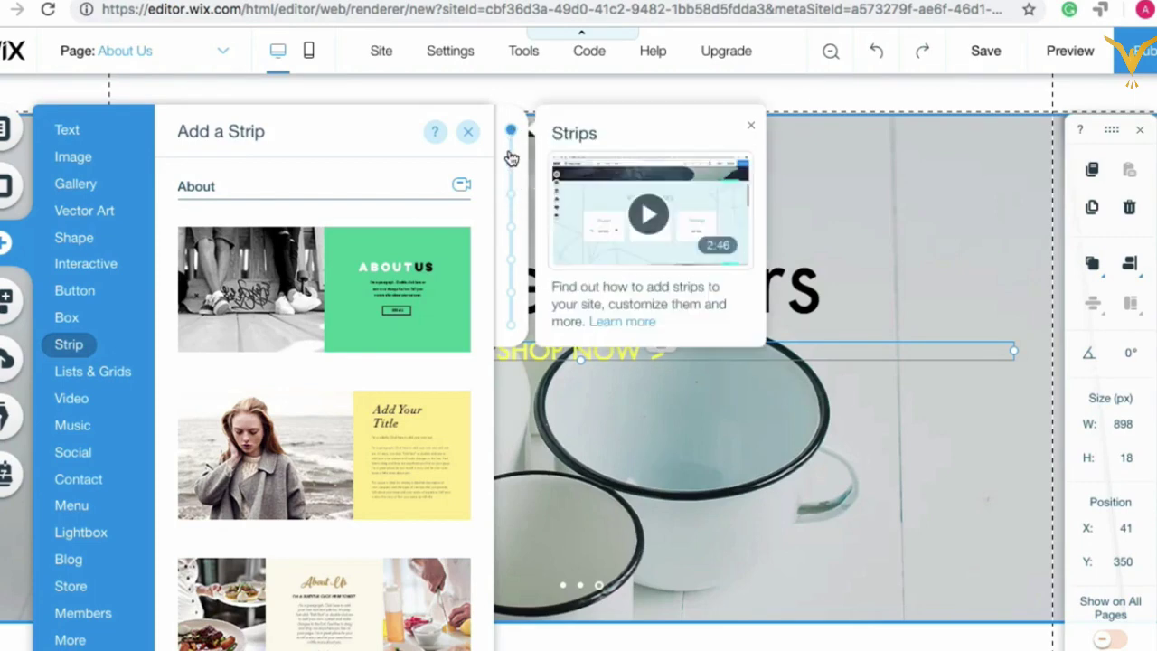
pyautogui.click(510, 163)
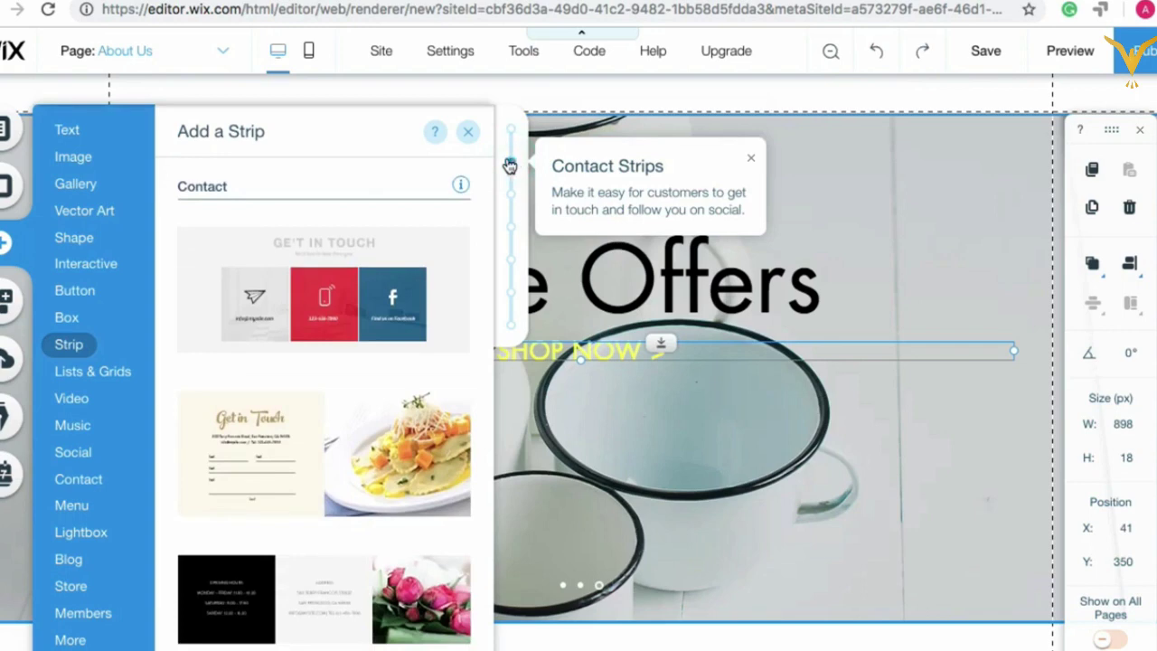
pyautogui.scroll(1, 330, 337)
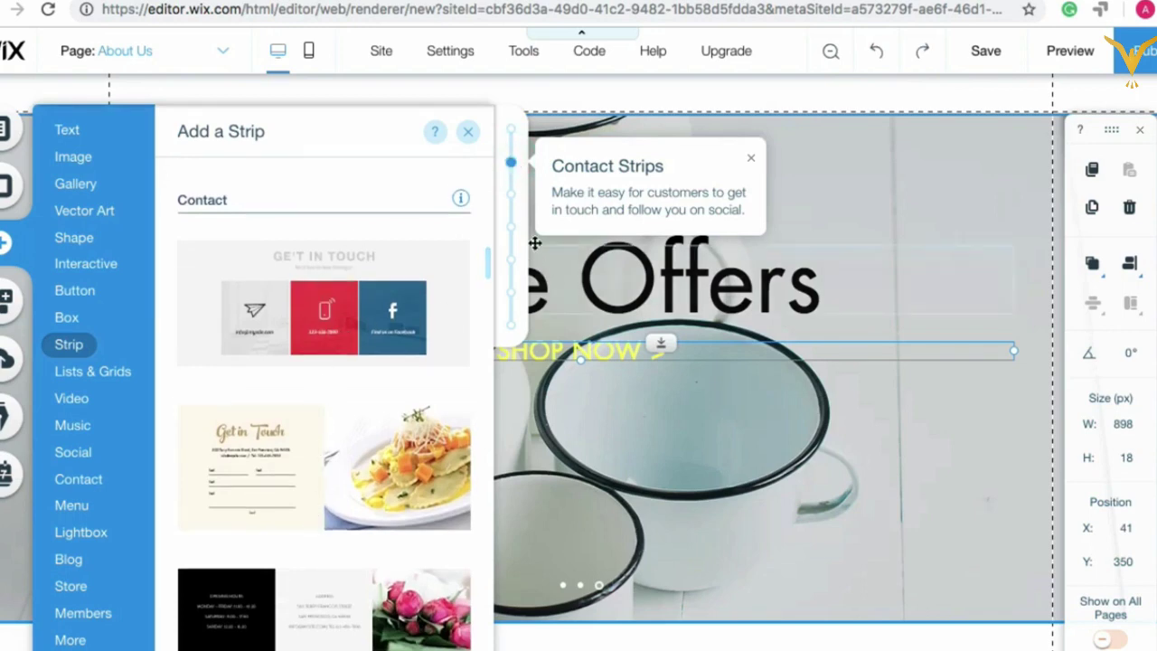
pyautogui.click(512, 196)
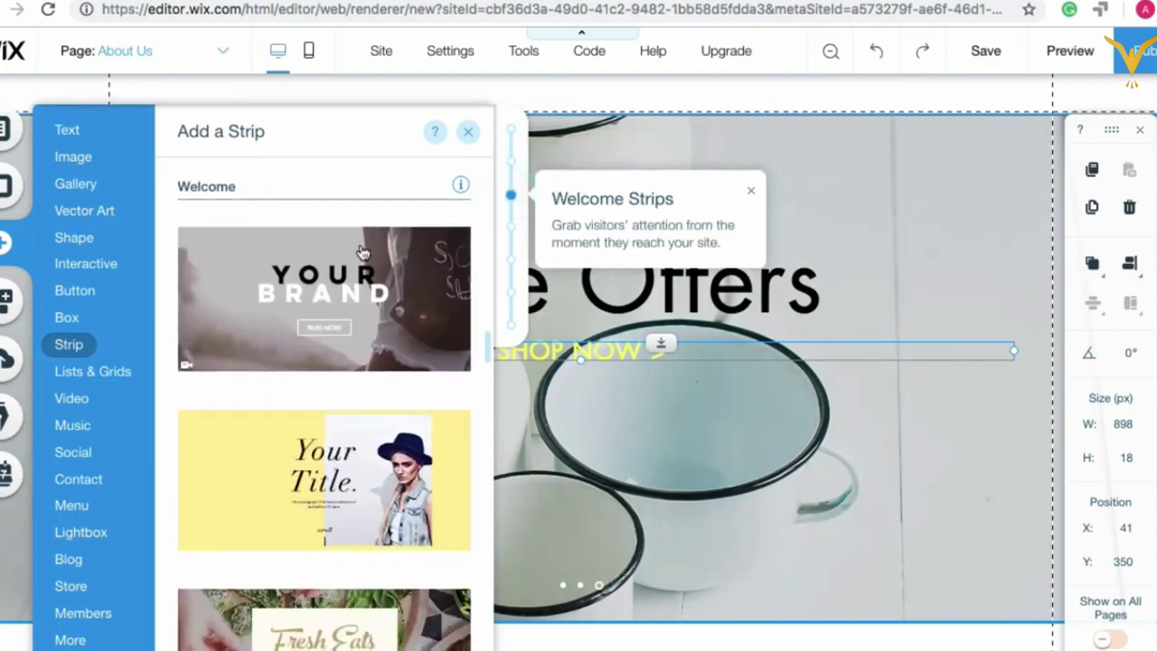
pyautogui.scroll(-3, 281, 476)
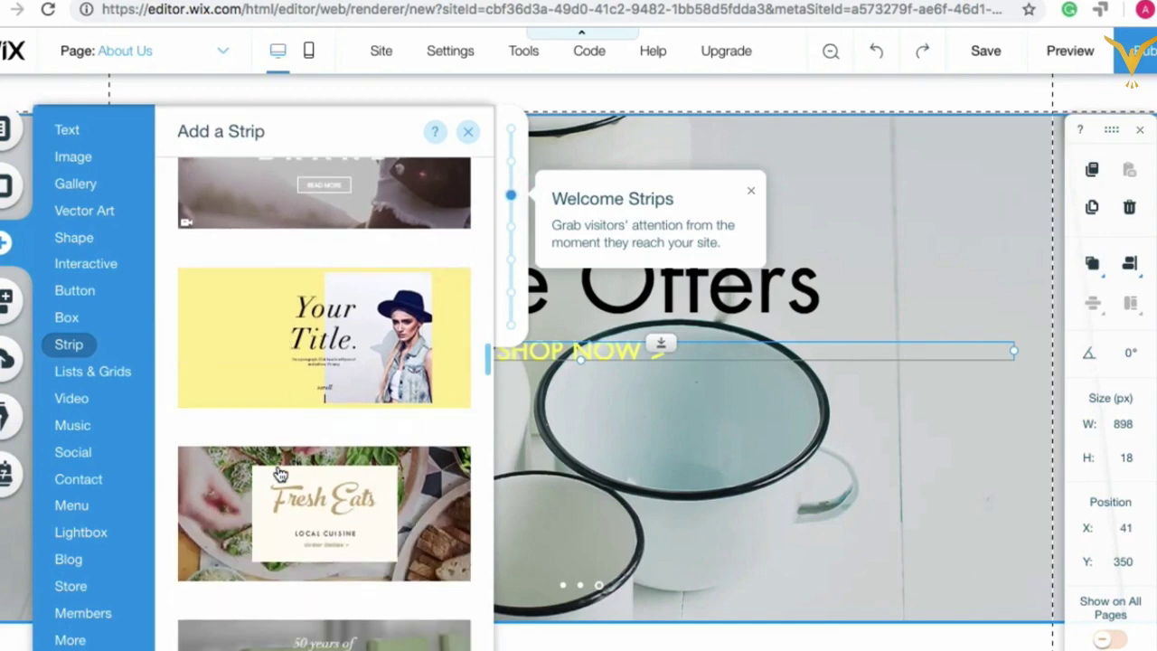
pyautogui.scroll(-2, 281, 474)
pyautogui.scroll(-4, 280, 475)
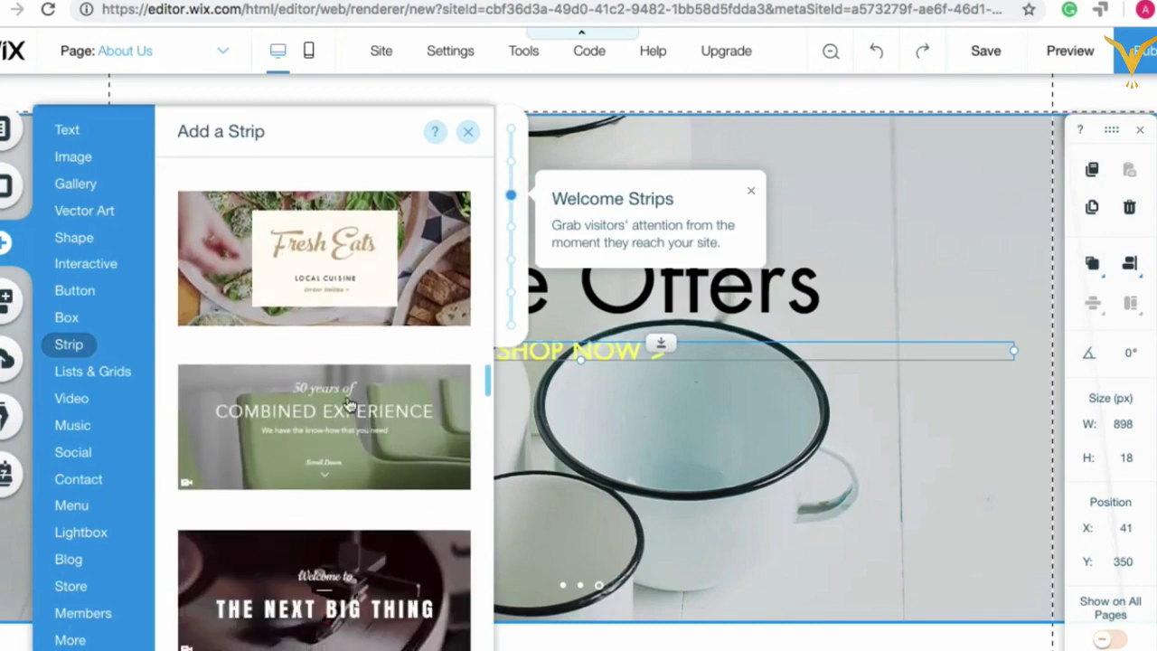
# Step: Look through the Services, Team, Testimonials and Classic strip designs
pyautogui.click(512, 227)
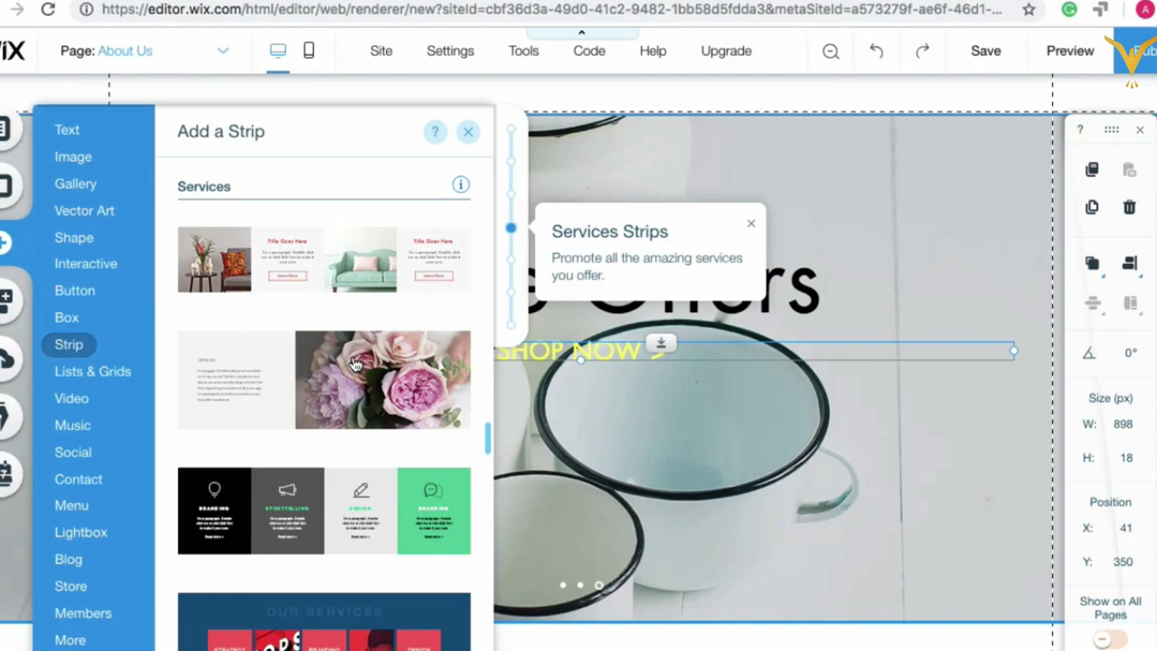
pyautogui.click(512, 262)
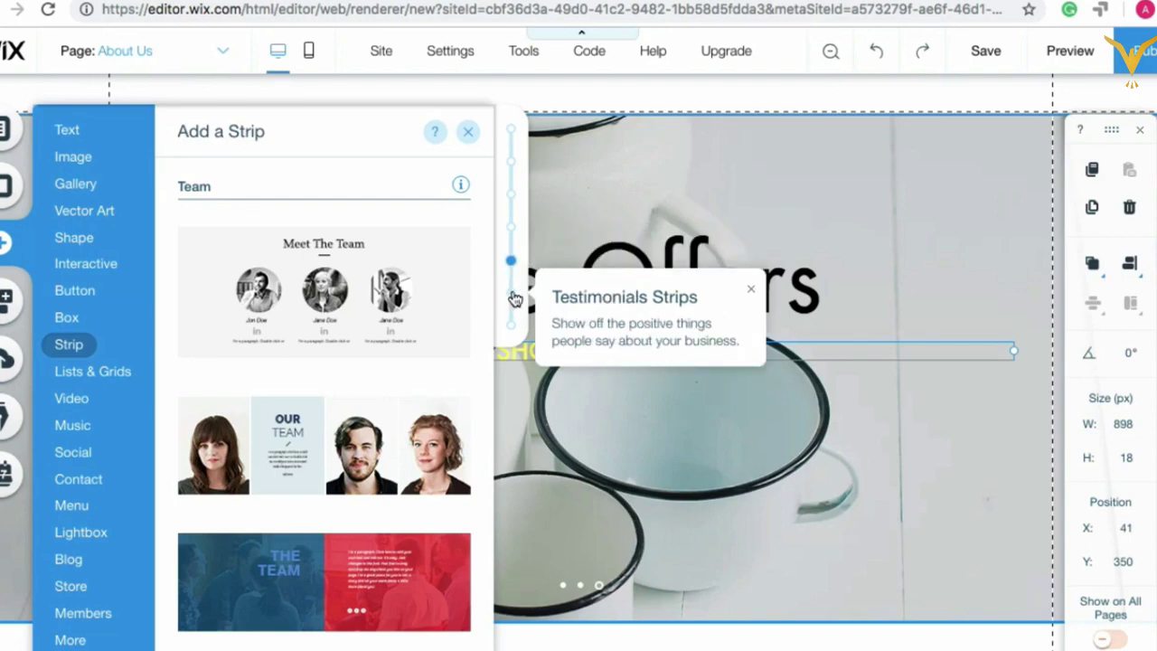
pyautogui.click(513, 298)
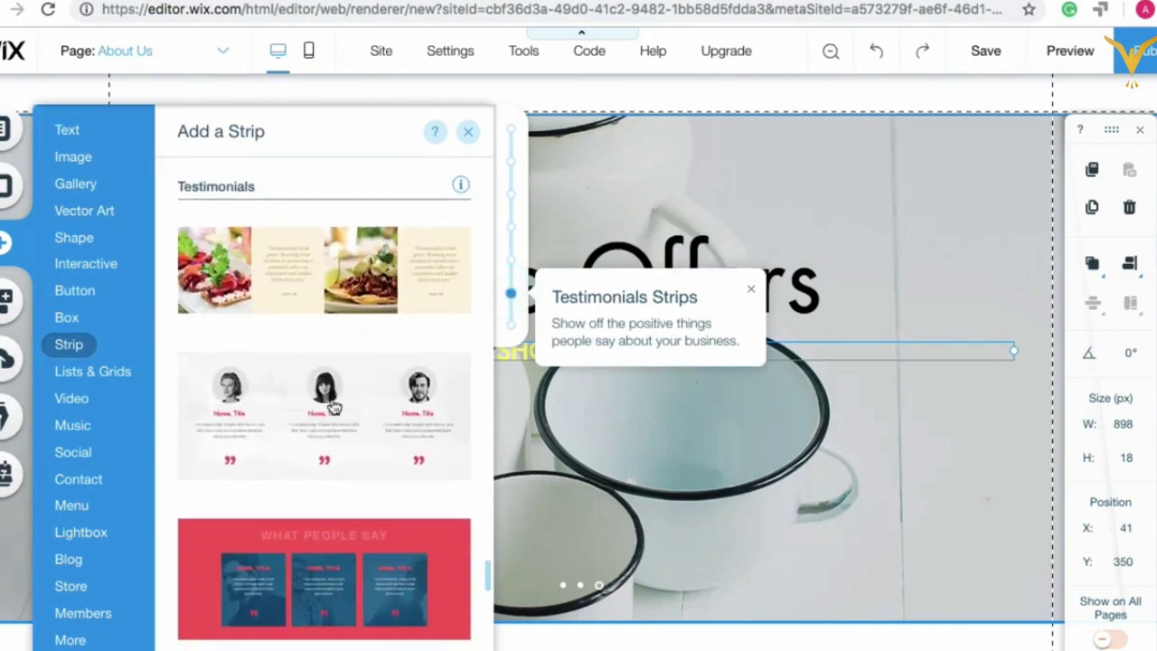
pyautogui.scroll(-3, 333, 418)
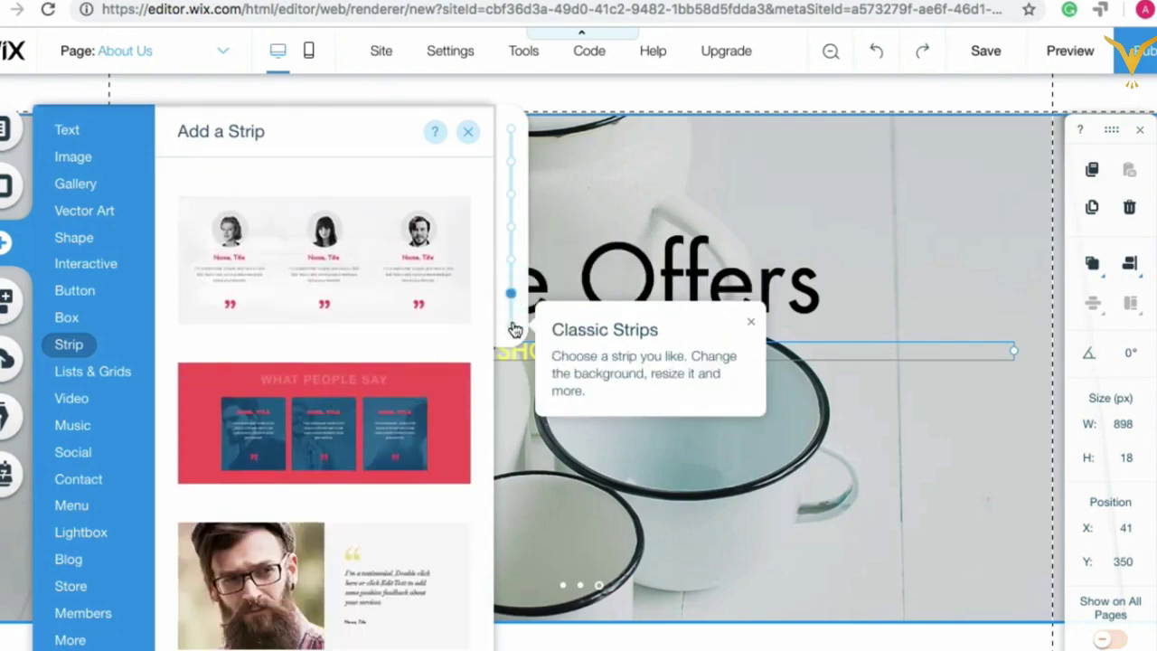
pyautogui.click(514, 327)
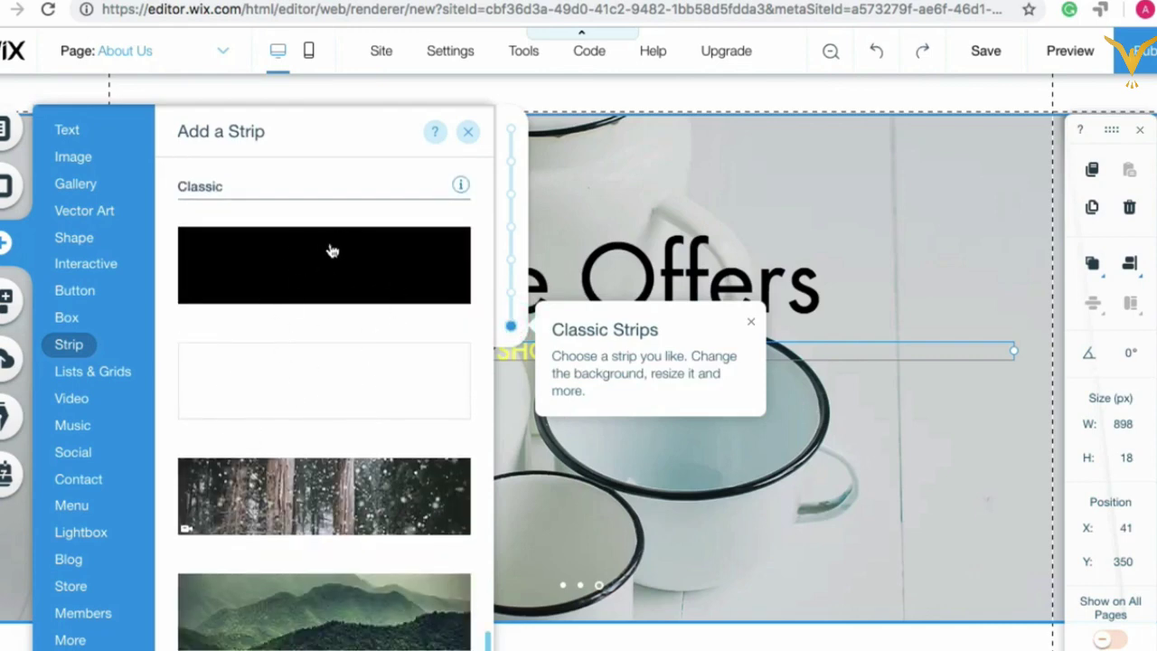
pyautogui.scroll(-1, 330, 314)
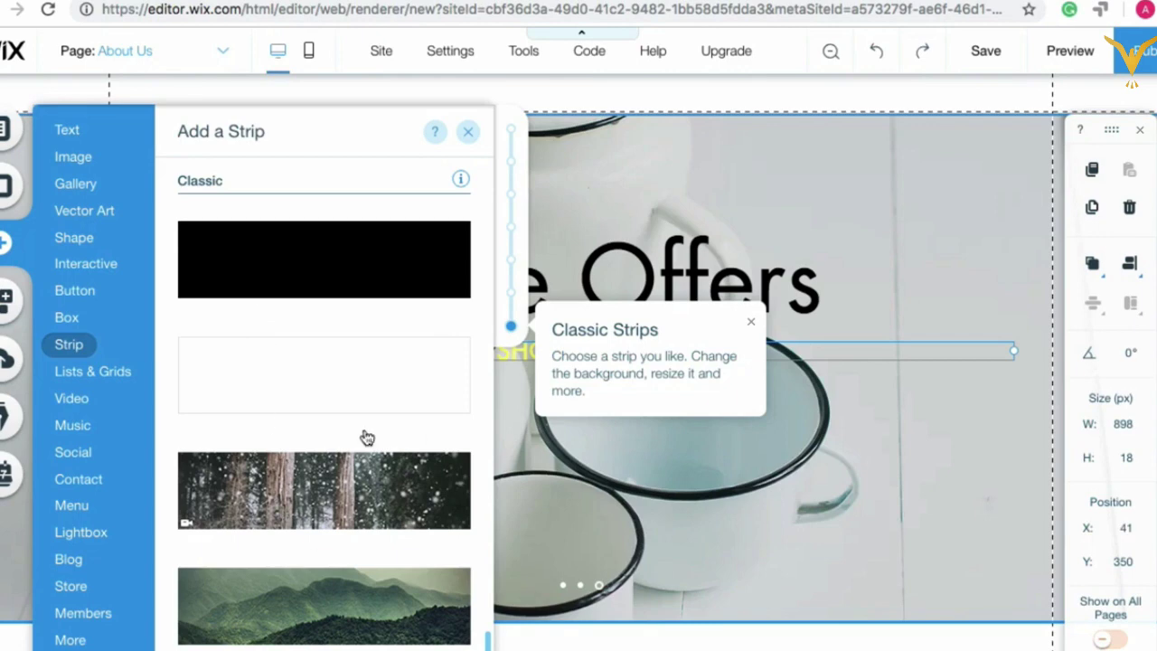
pyautogui.scroll(2, 366, 437)
pyautogui.scroll(-8, 388, 287)
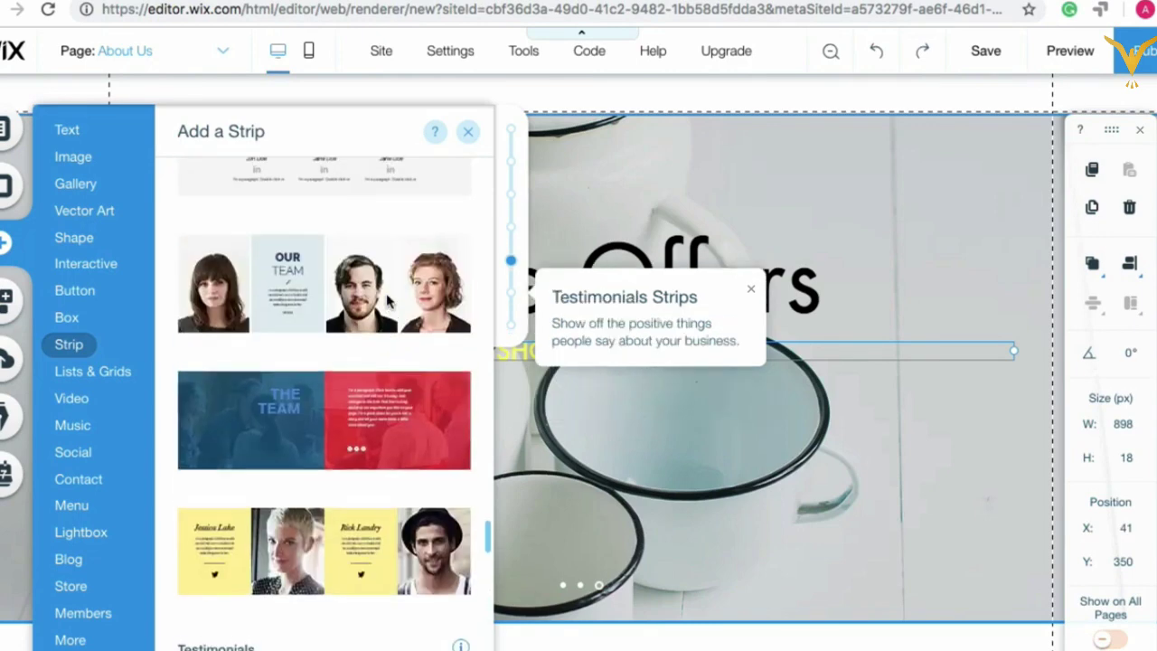
pyautogui.scroll(8, 388, 303)
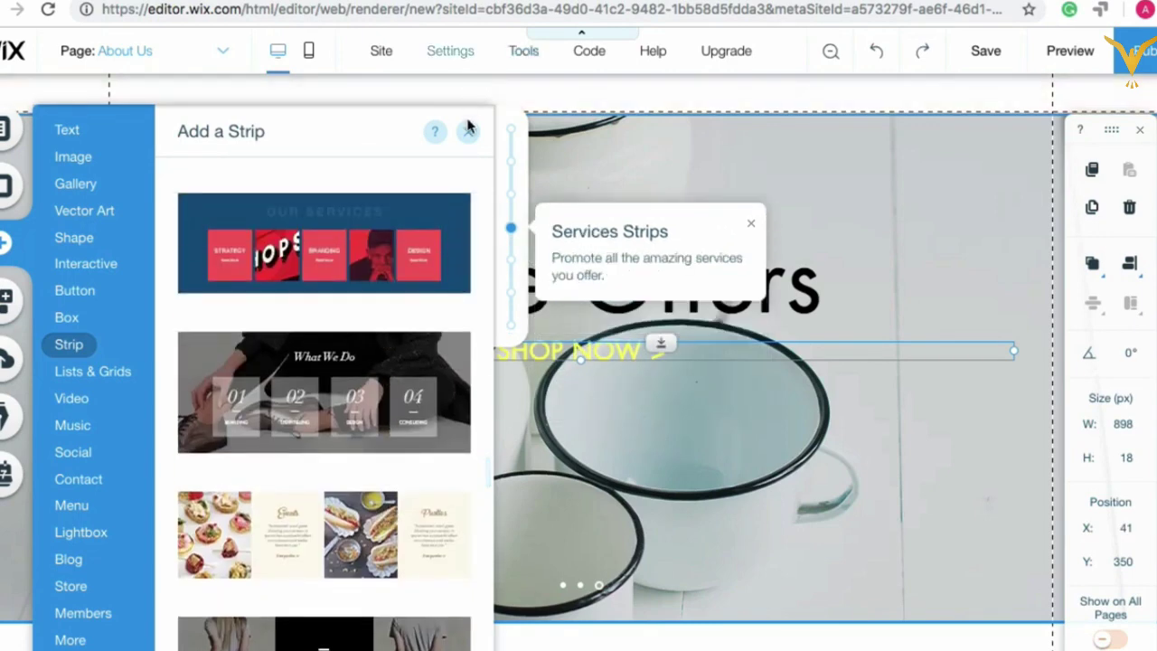
# Step: Browse the Lists & Grids layouts and Video players, ending on the Music player designs
pyautogui.click(100, 374)
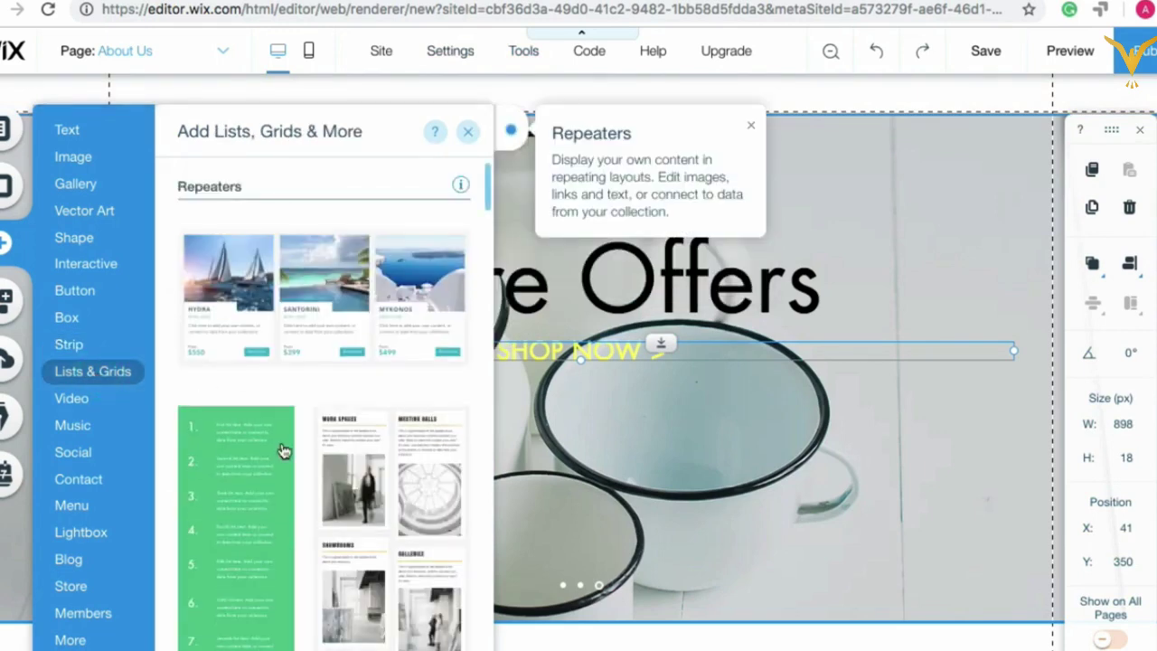
pyautogui.scroll(-2, 284, 452)
pyautogui.scroll(2, 284, 452)
pyautogui.scroll(-6, 289, 557)
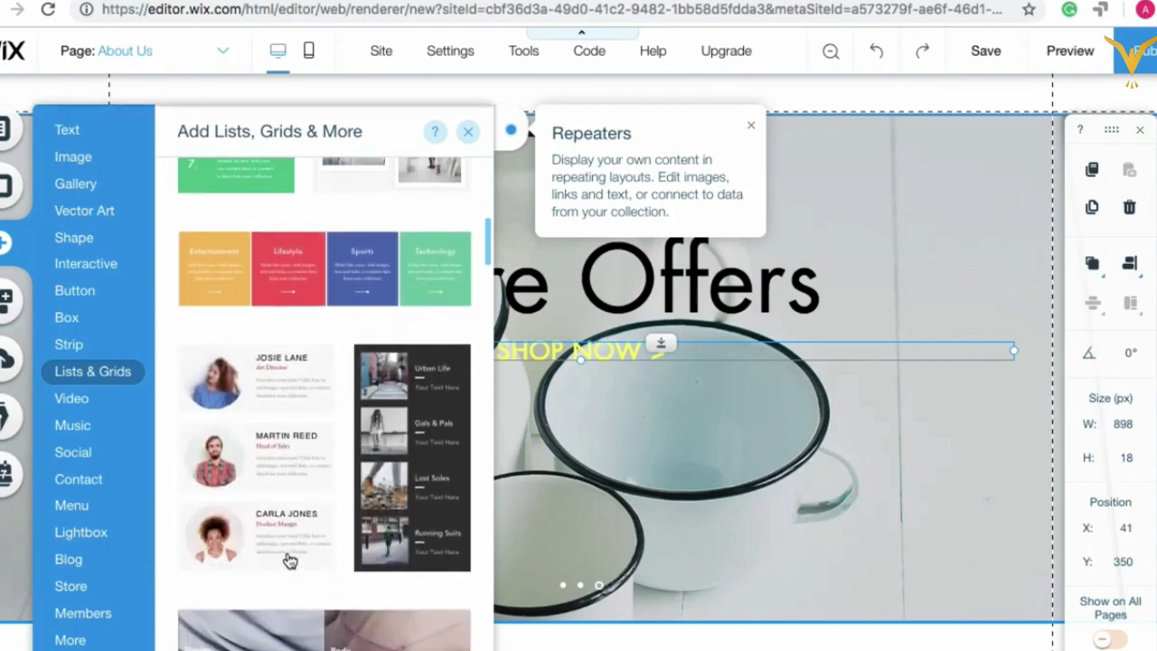
pyautogui.scroll(-10, 290, 558)
pyautogui.click(77, 402)
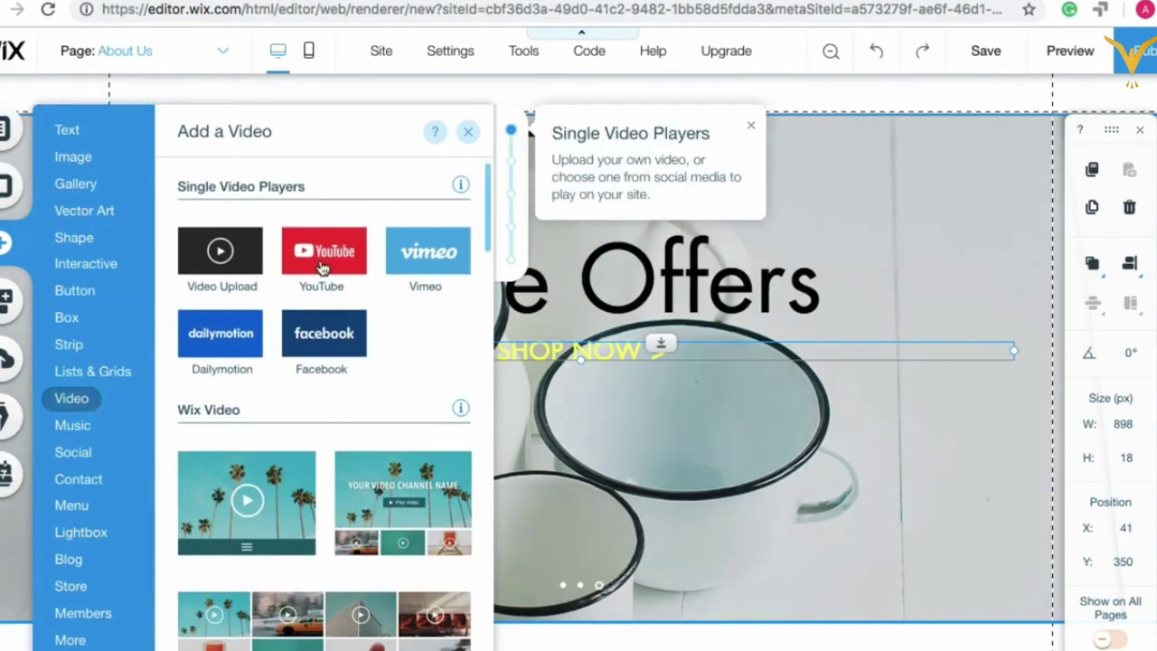
pyautogui.click(73, 426)
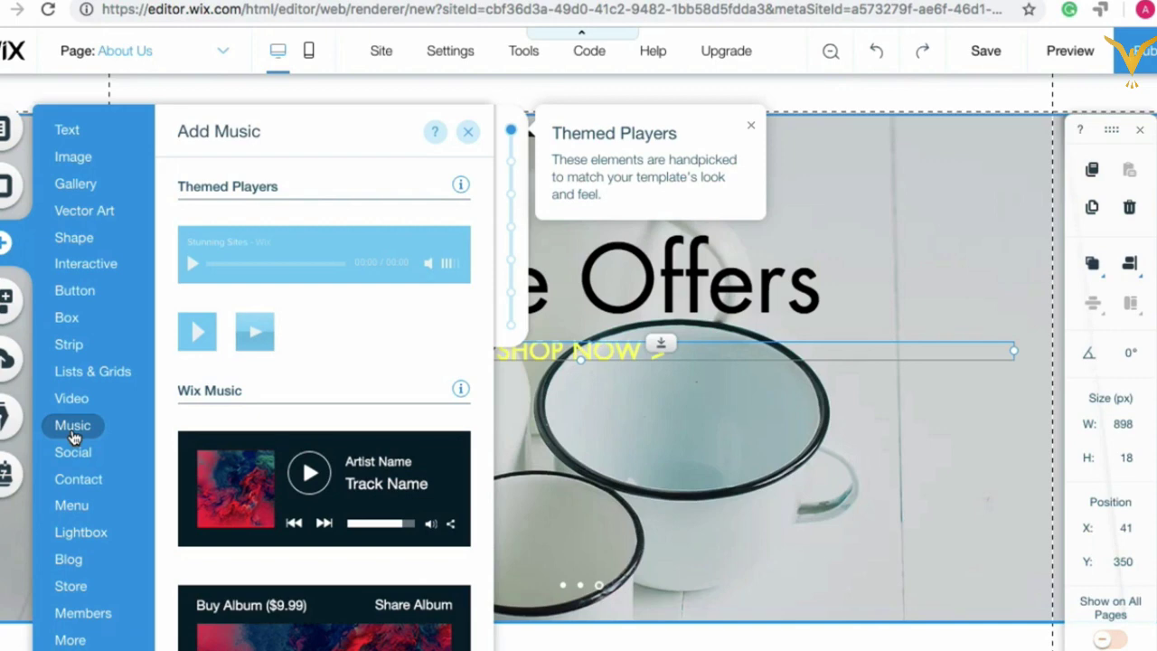
# Step: Browse the Social, Contact and Menu elements, ending on the Lightbox welcome pop-ups
pyautogui.moveTo(77, 457)
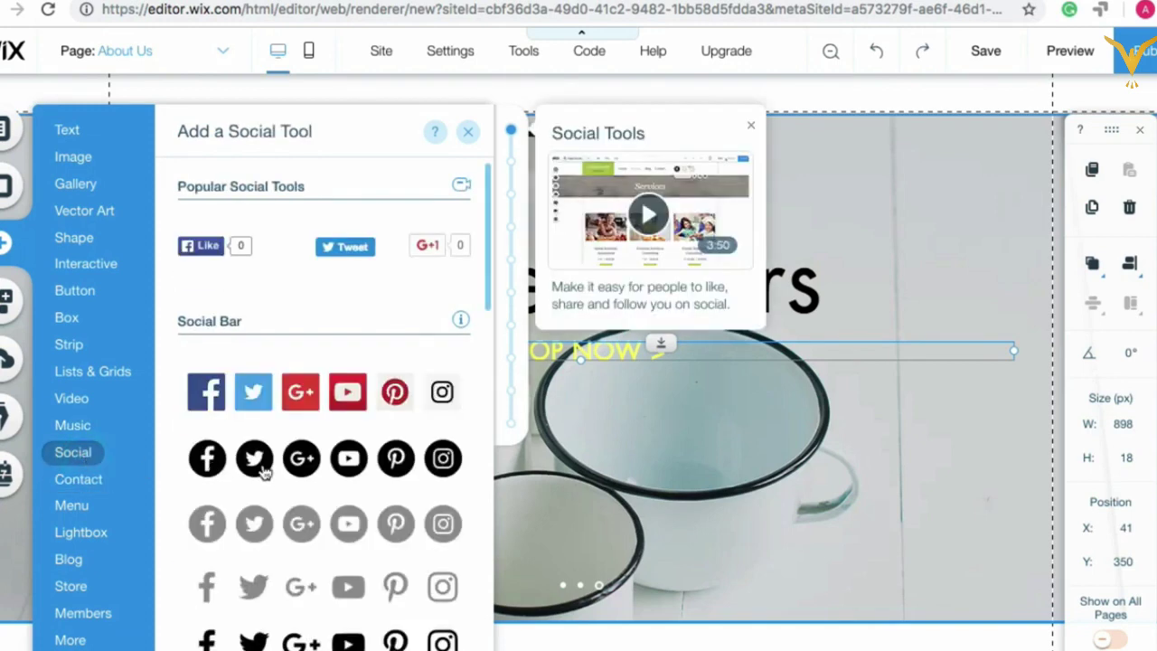
pyautogui.scroll(-1, 261, 475)
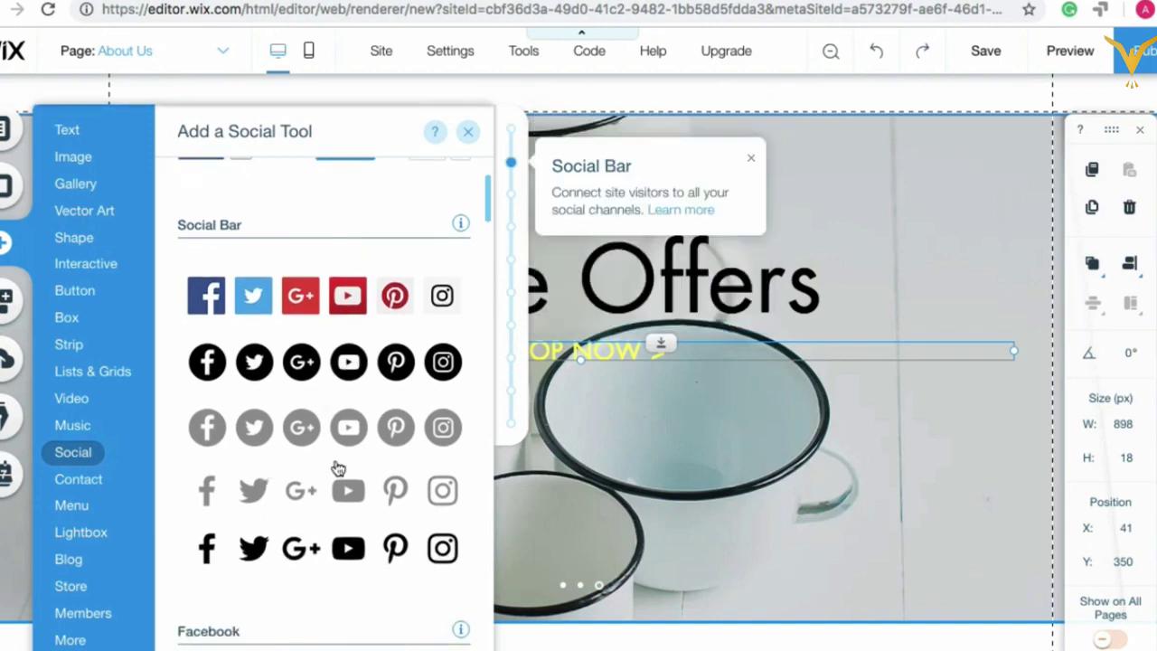
pyautogui.moveTo(77, 479)
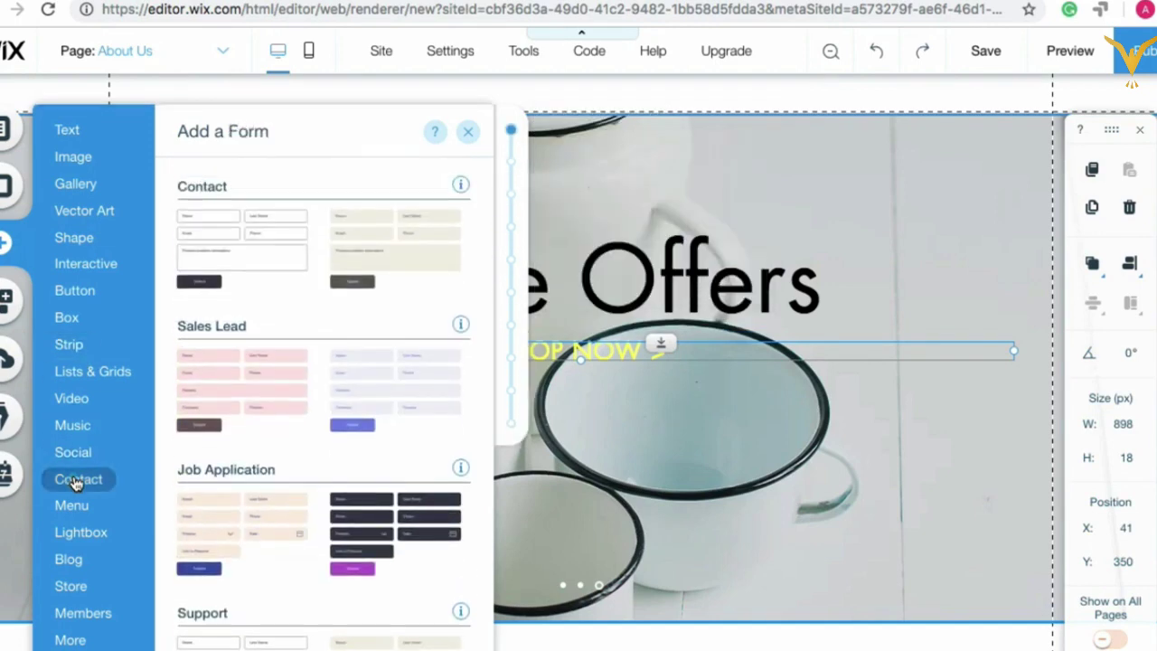
pyautogui.scroll(-10, 288, 348)
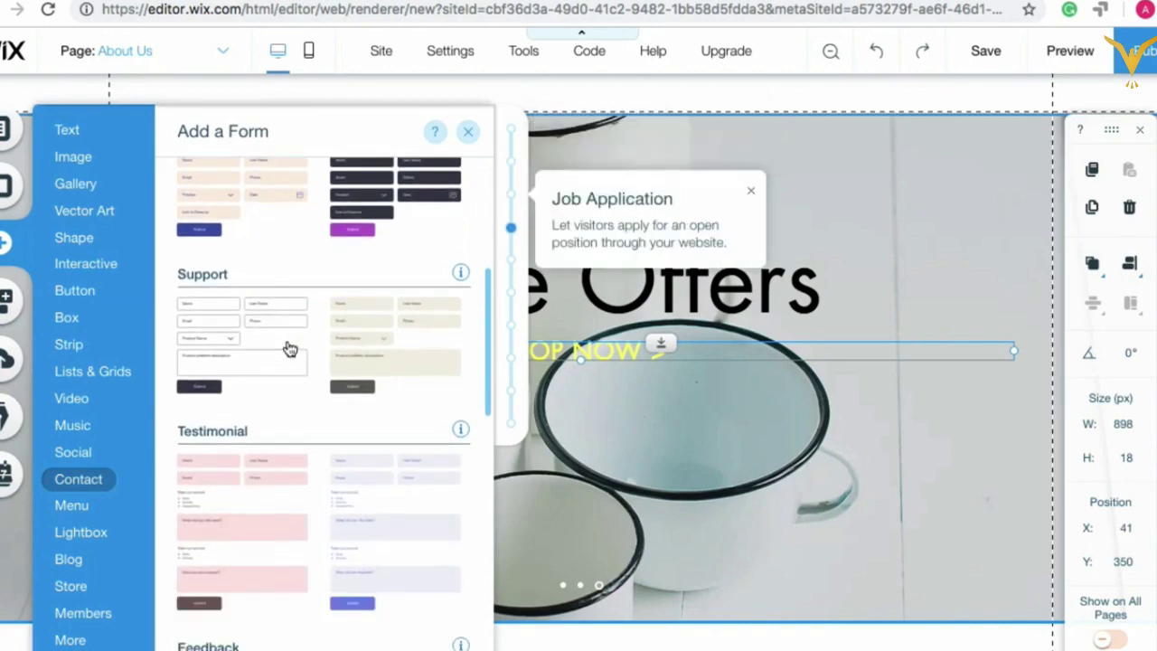
pyautogui.click(73, 506)
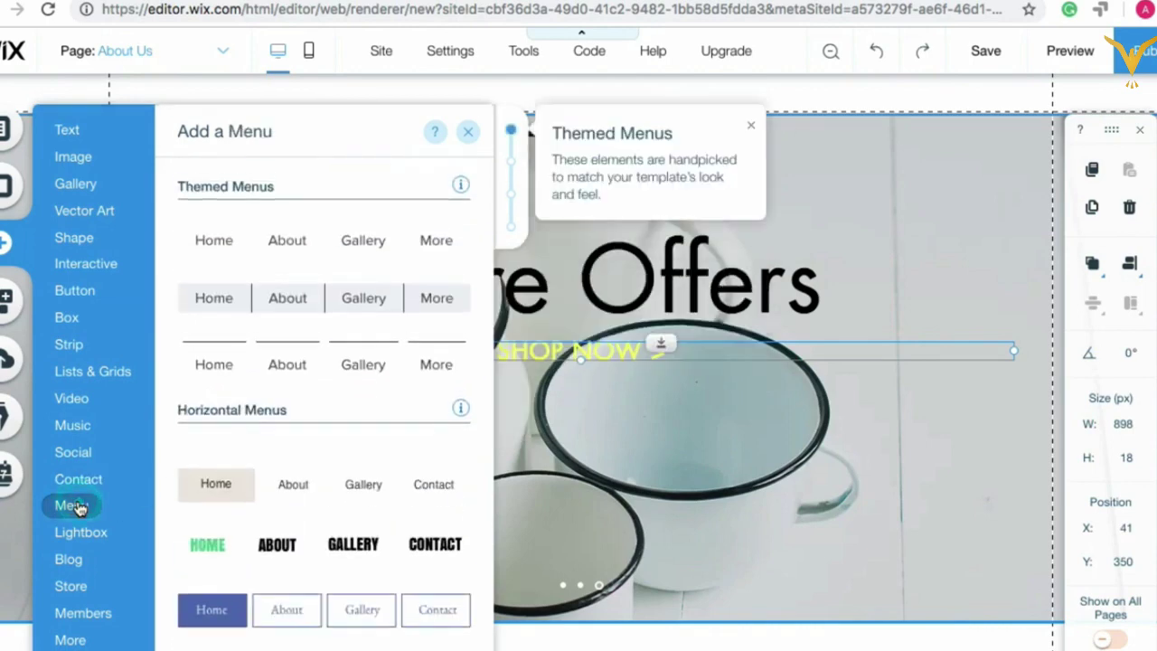
pyautogui.scroll(-1, 286, 342)
pyautogui.scroll(-1, 288, 342)
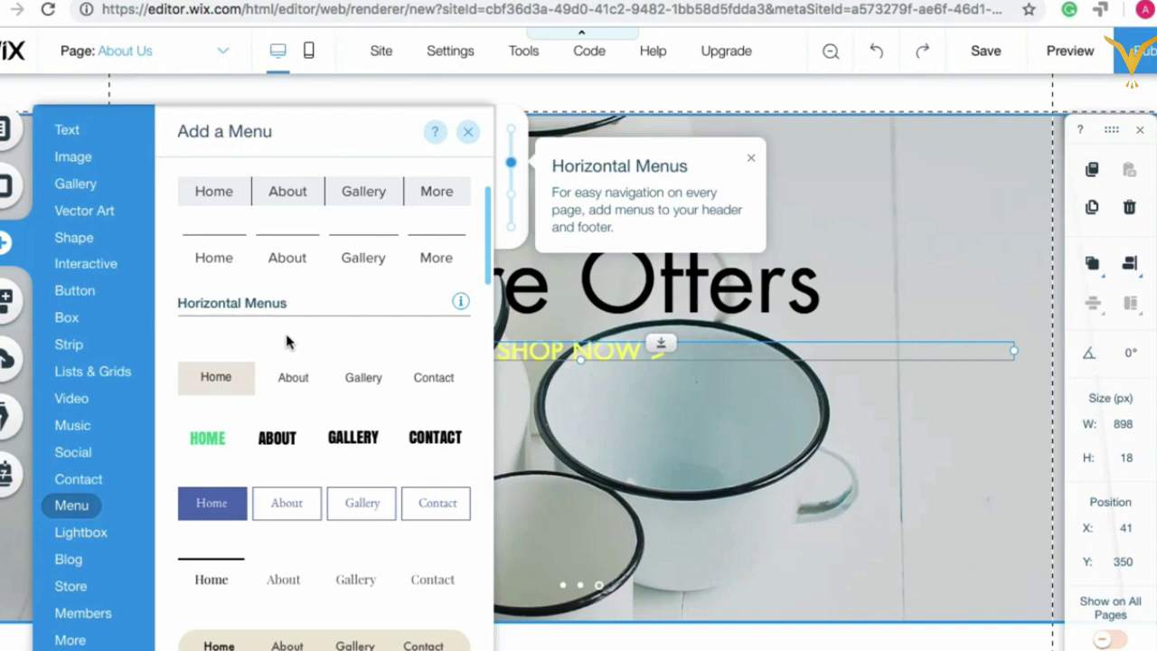
pyautogui.scroll(-1, 287, 342)
pyautogui.moveTo(86, 547)
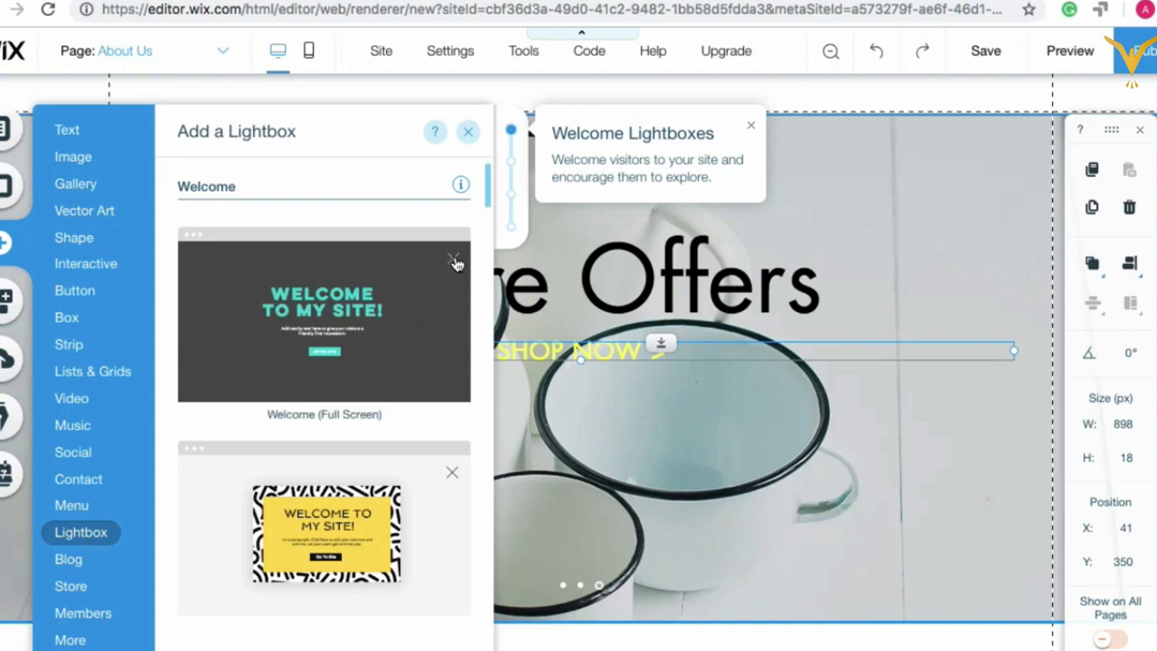
# Step: Check the Blog, Store and Members options, then scroll the More category down to Anchors
pyautogui.click(72, 560)
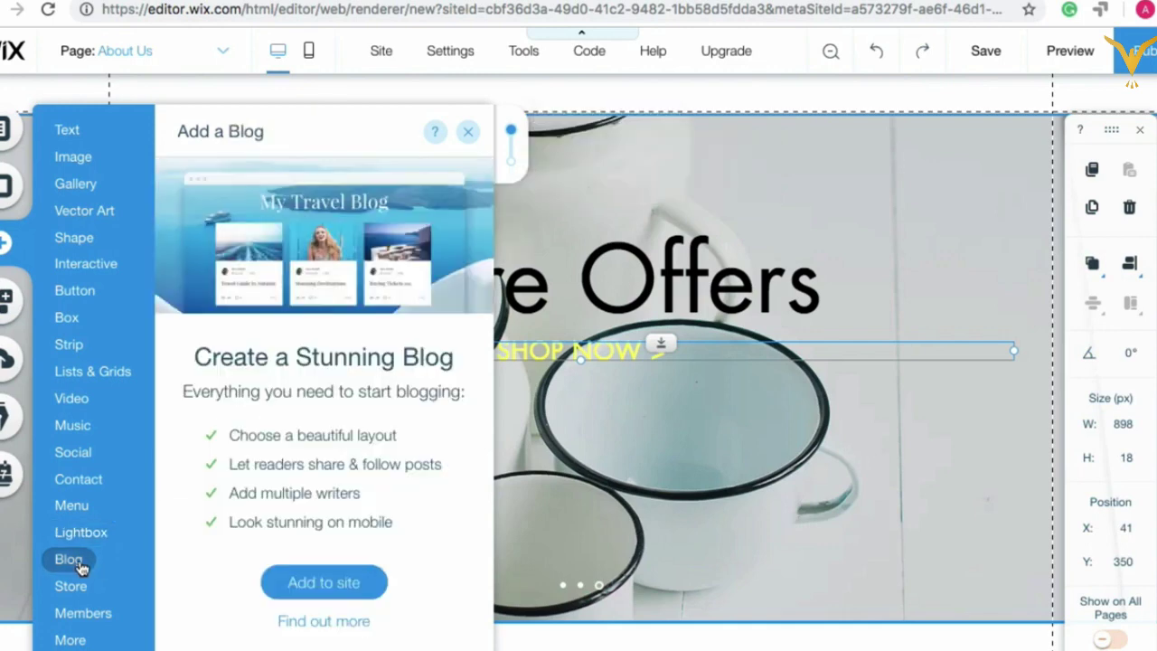
pyautogui.click(72, 586)
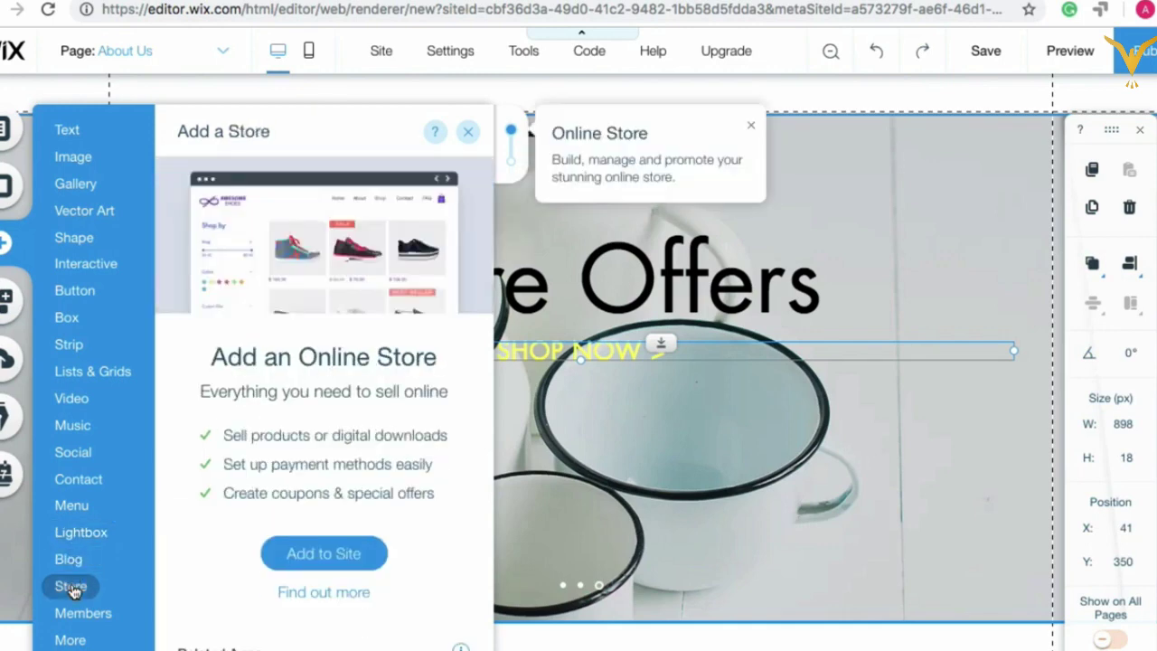
pyautogui.click(80, 596)
pyautogui.click(88, 614)
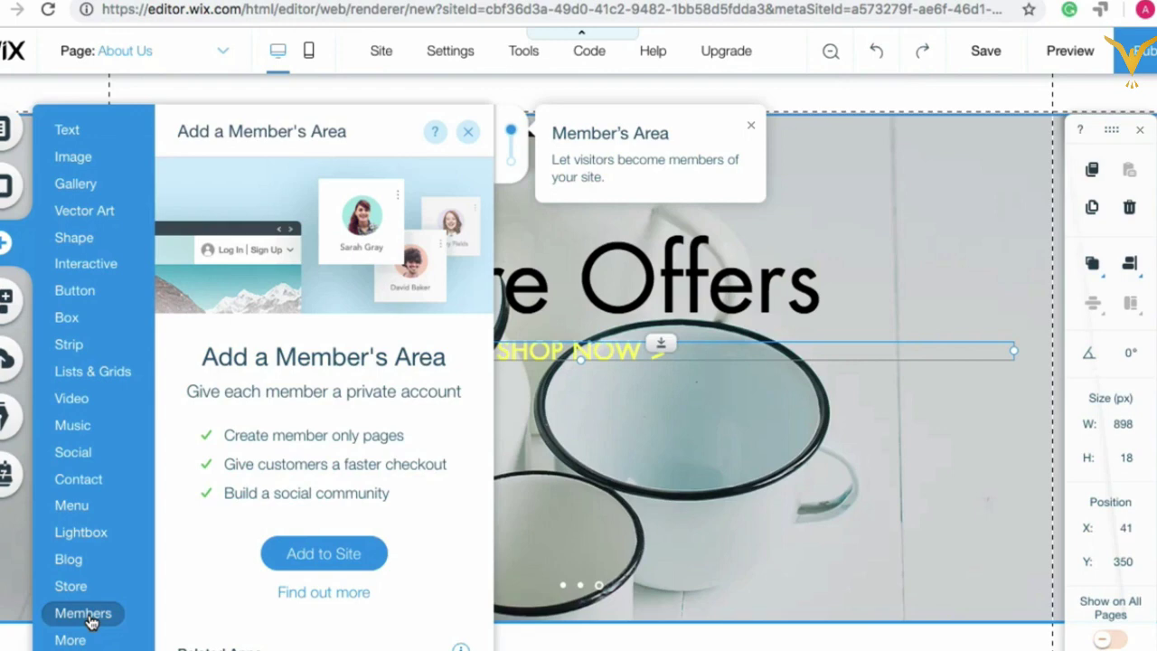
pyautogui.click(70, 640)
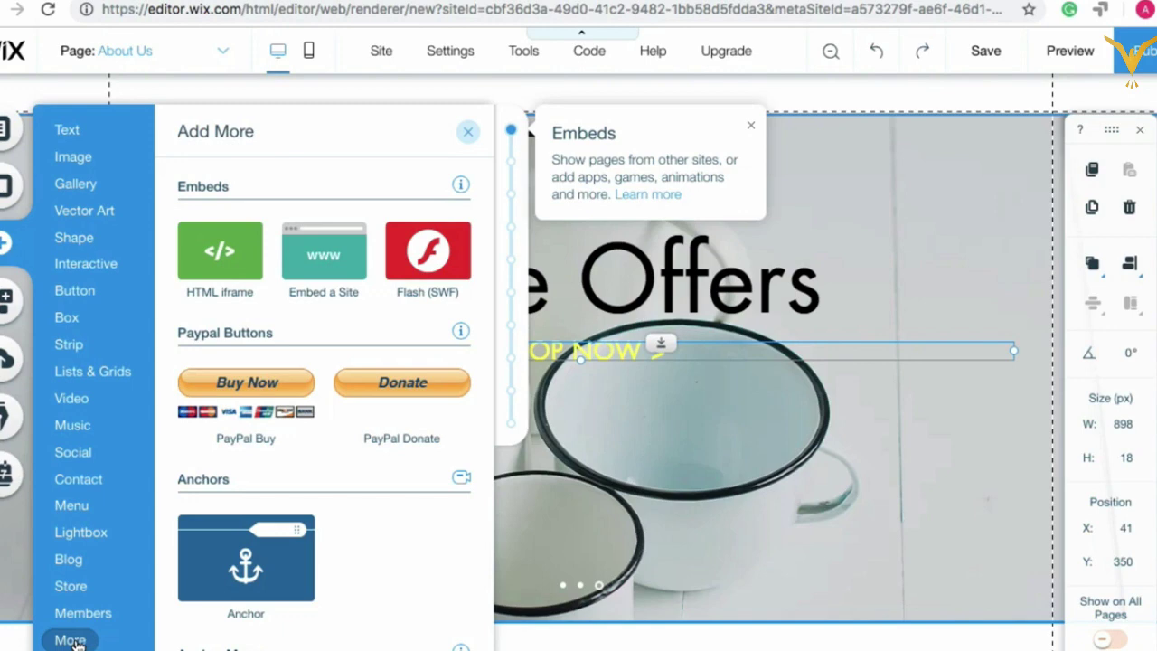
pyautogui.scroll(-2, 237, 407)
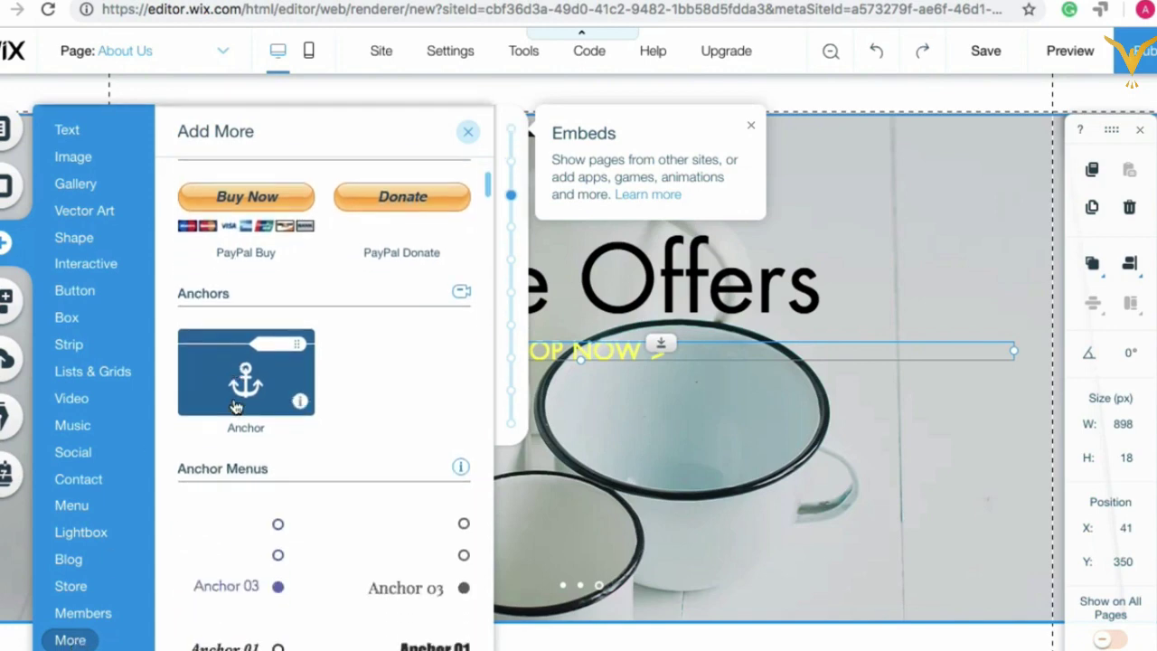
pyautogui.scroll(-2, 253, 380)
pyautogui.scroll(-1, 250, 277)
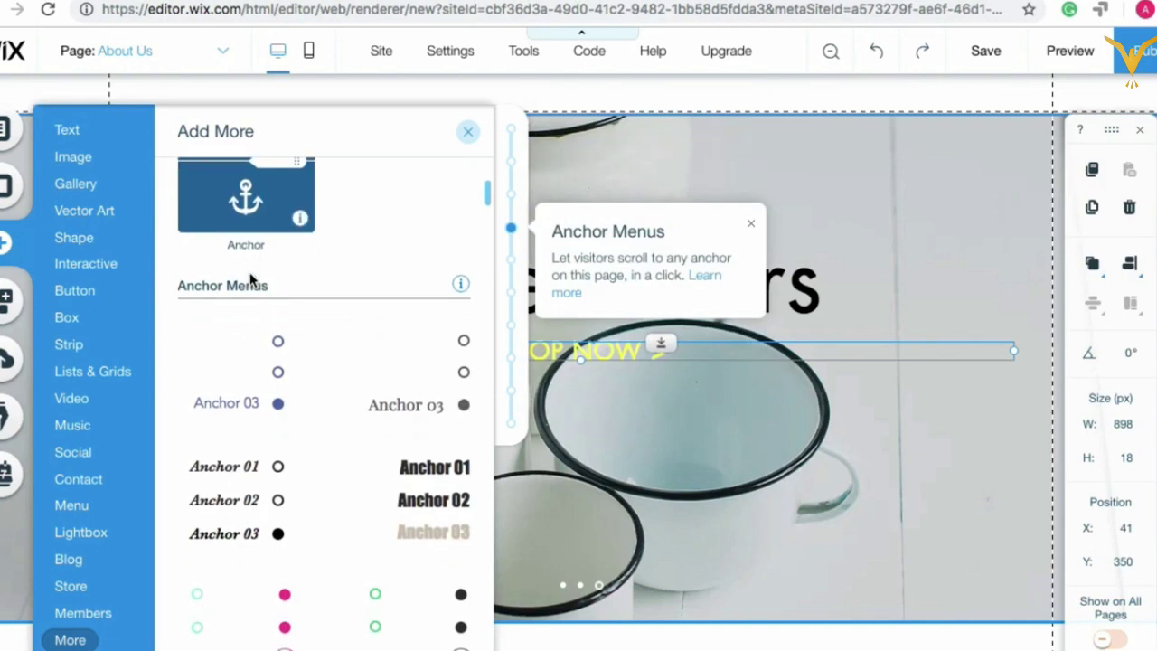
pyautogui.scroll(3, 253, 290)
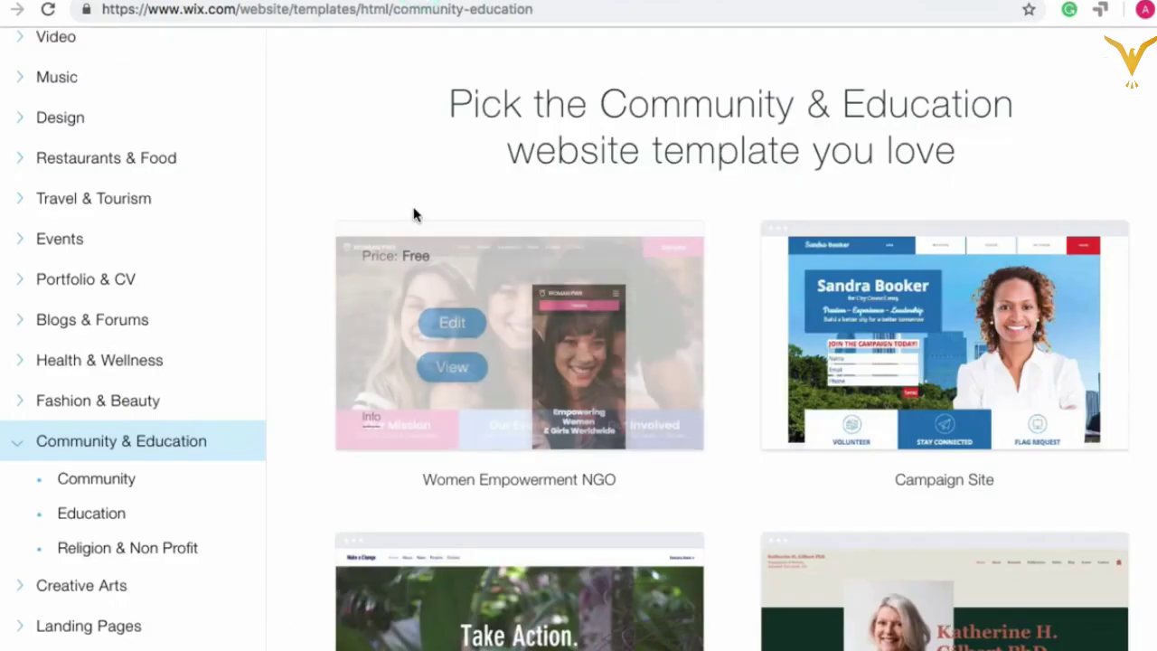
# Step: Scroll the Community & Education templates to the Church template and view its Harmony Community Church preview
pyautogui.scroll(1, 413, 215)
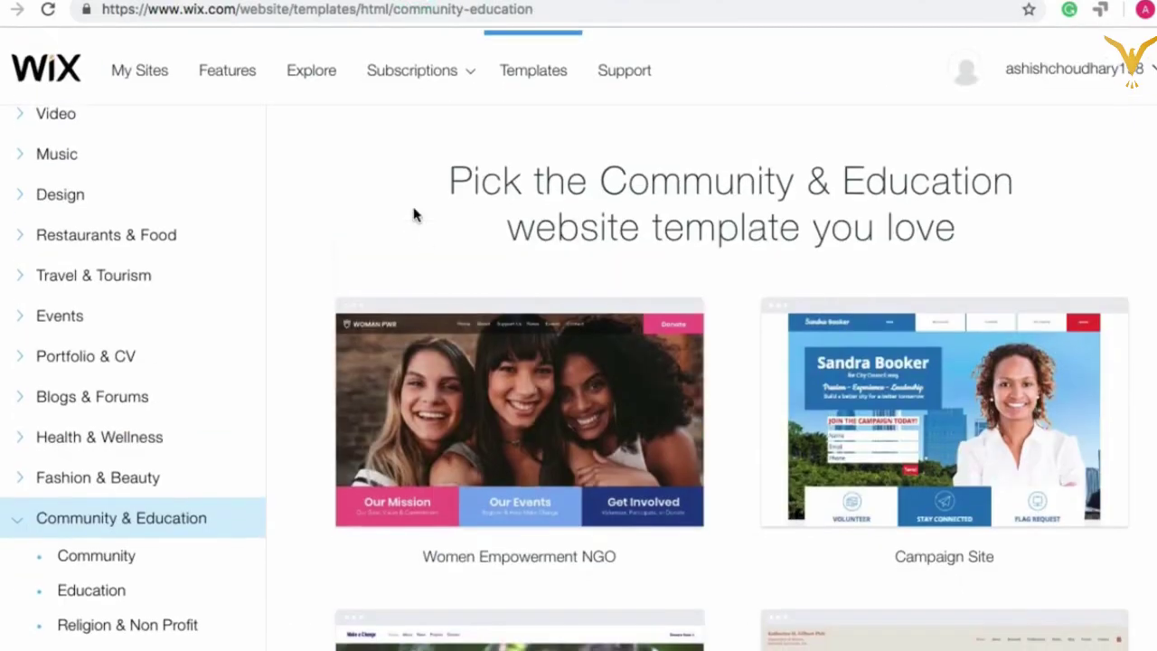
pyautogui.scroll(-7, 473, 320)
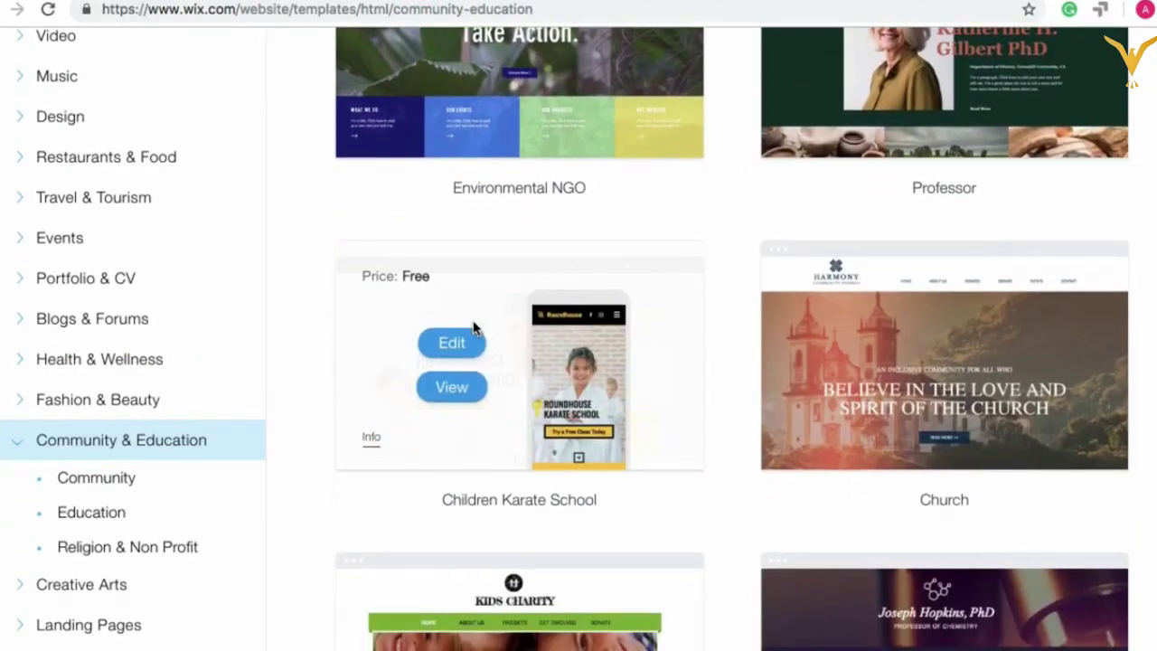
pyautogui.scroll(-5, 730, 492)
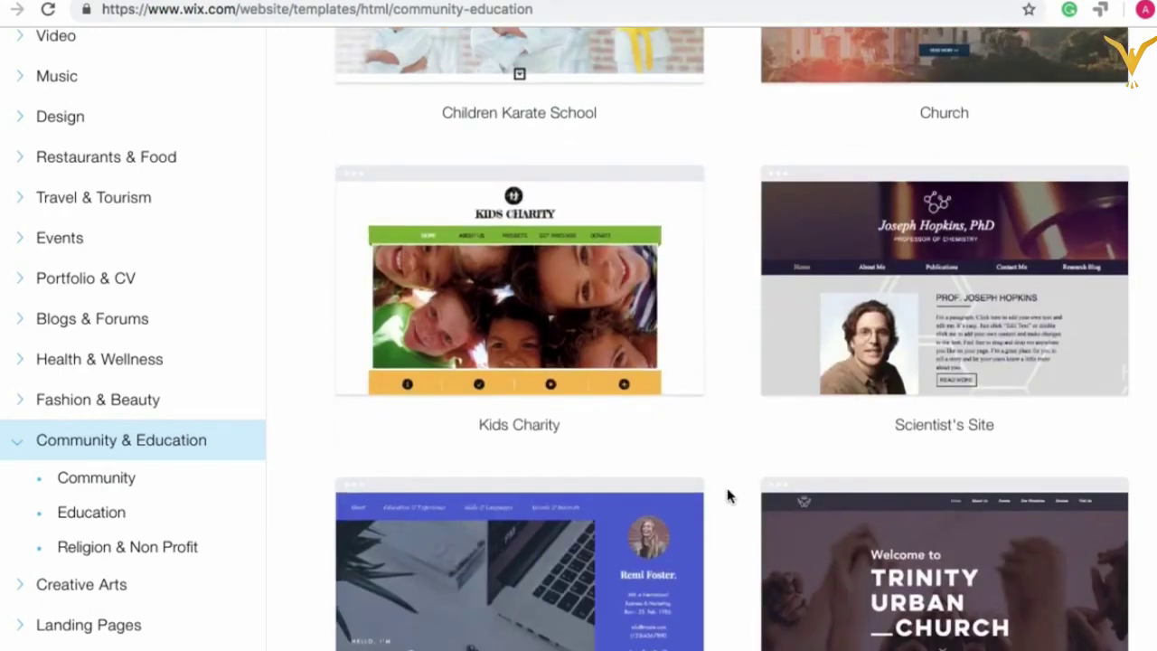
pyautogui.scroll(2, 842, 175)
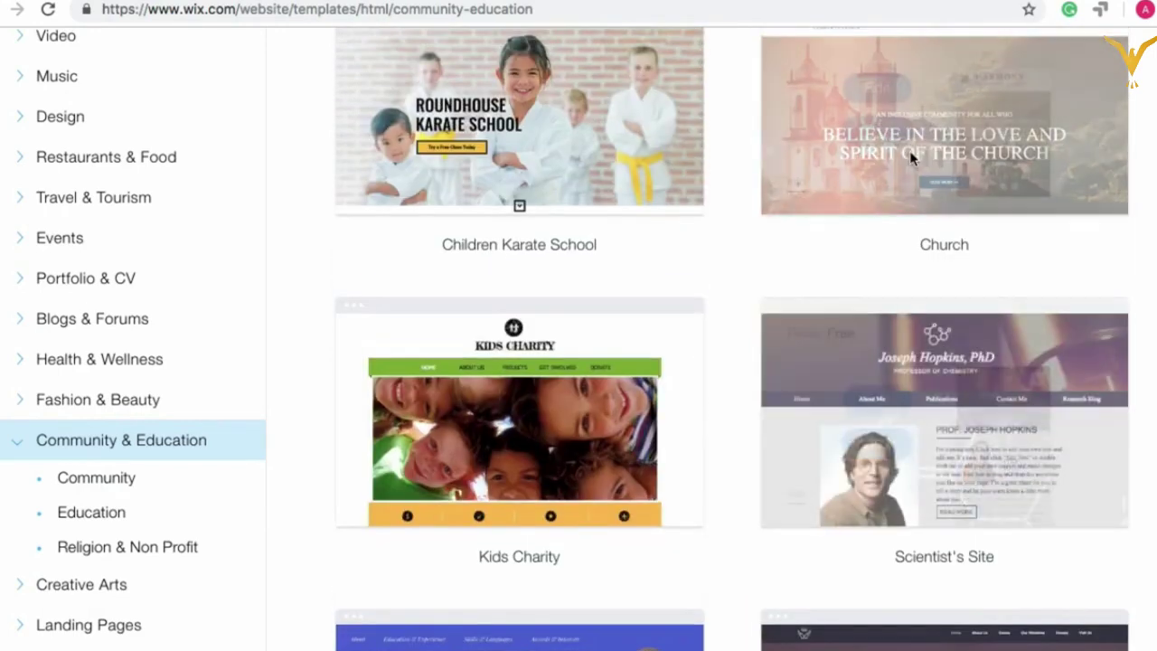
pyautogui.click(879, 135)
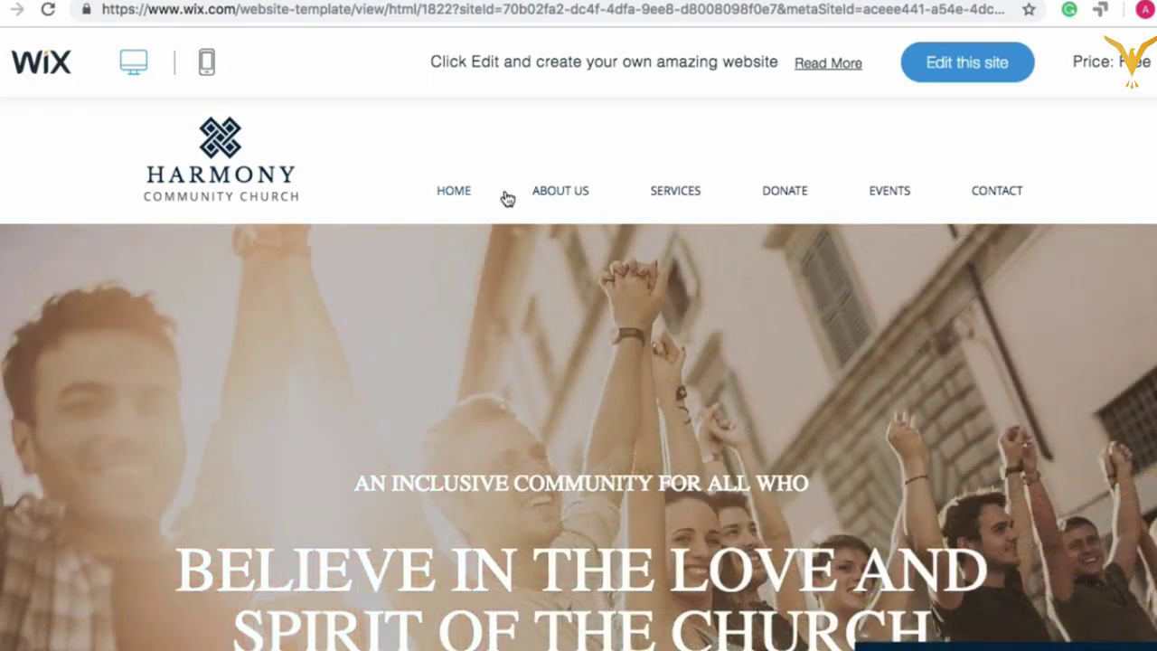
pyautogui.click(549, 197)
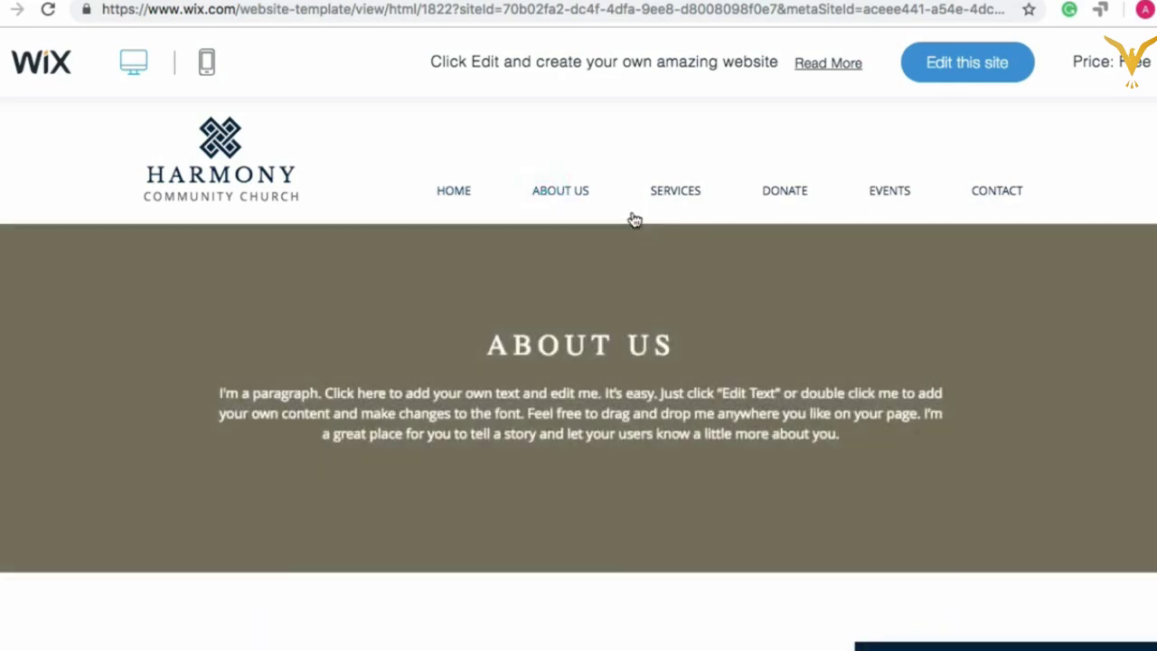
pyautogui.click(675, 191)
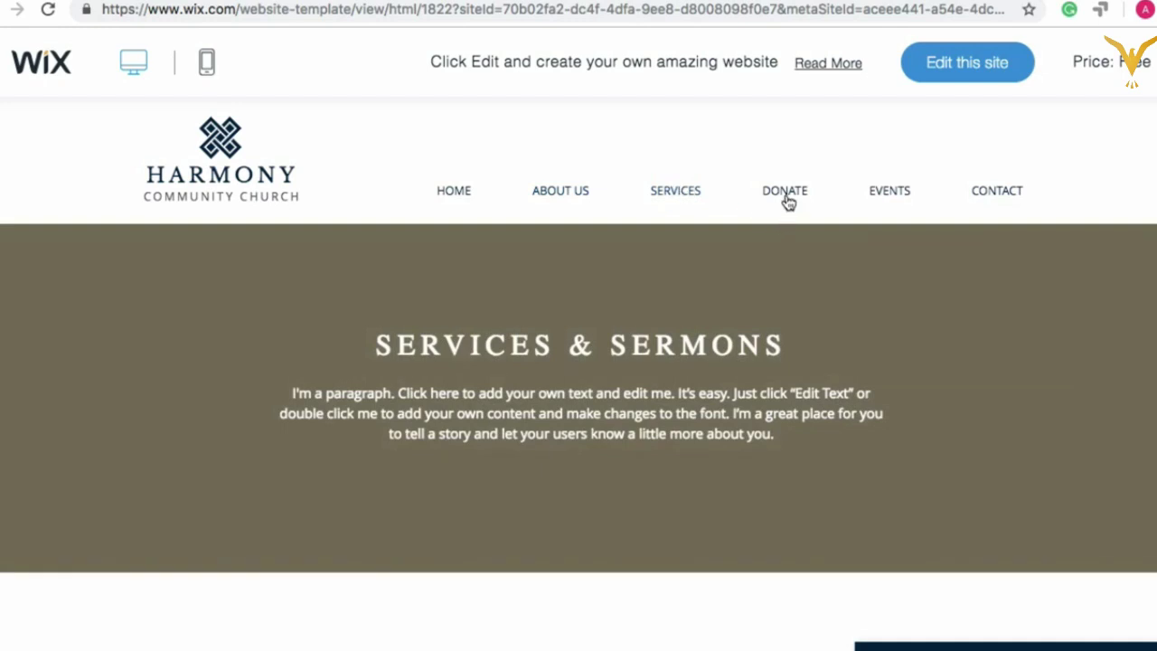
pyautogui.click(766, 203)
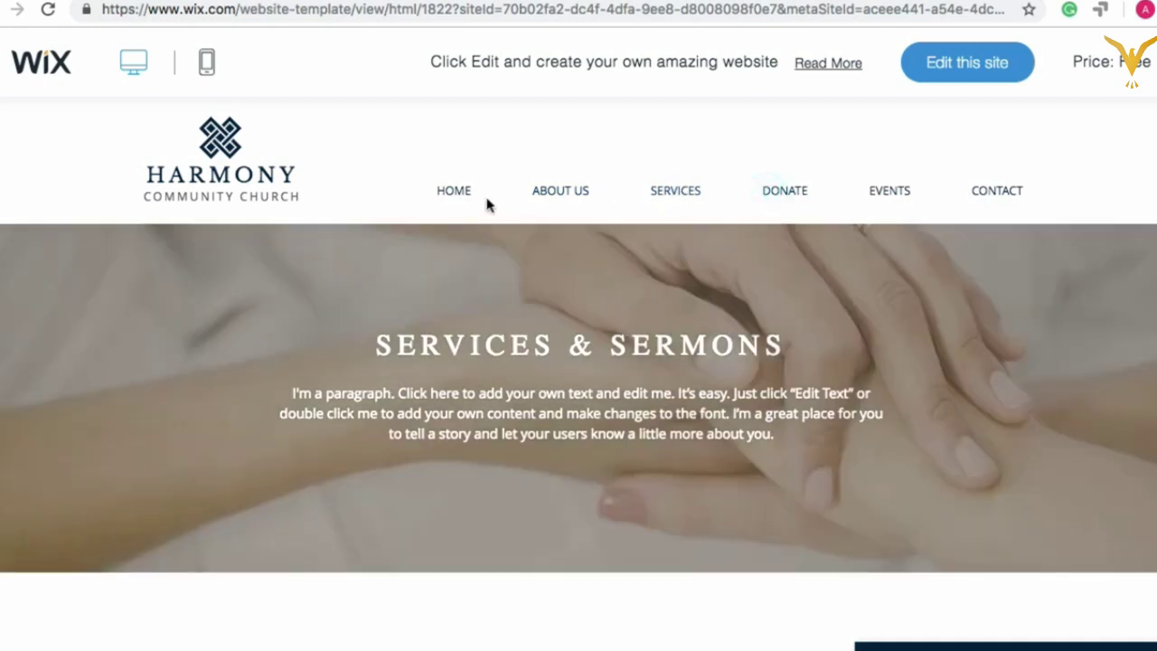
pyautogui.click(453, 196)
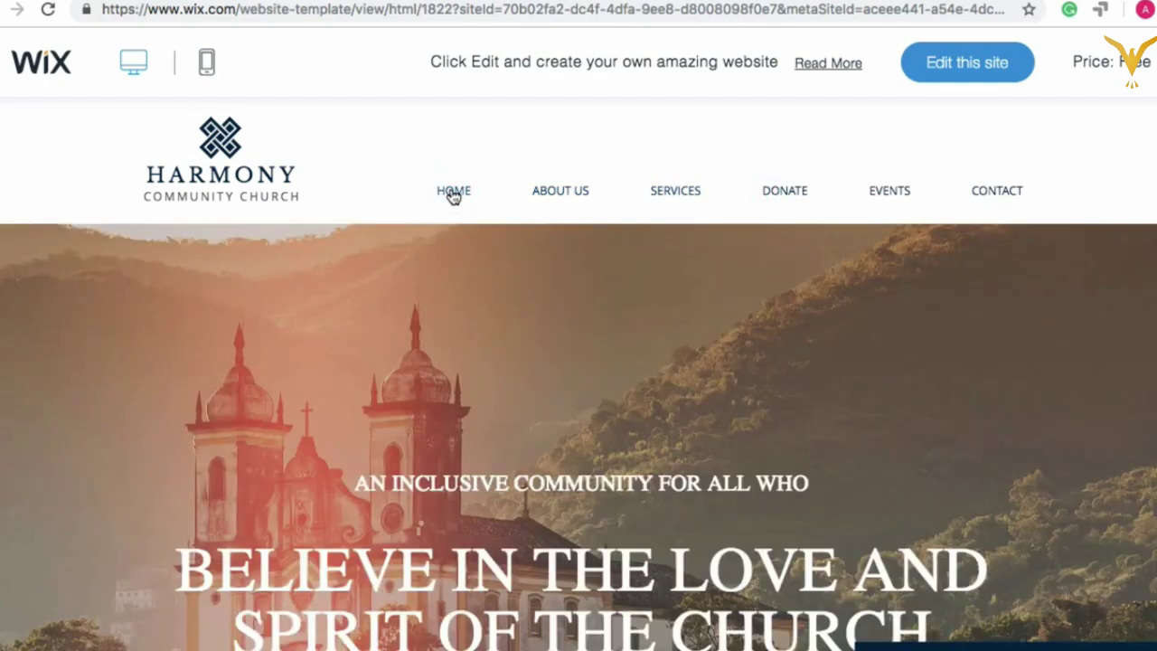
pyautogui.scroll(-8, 457, 311)
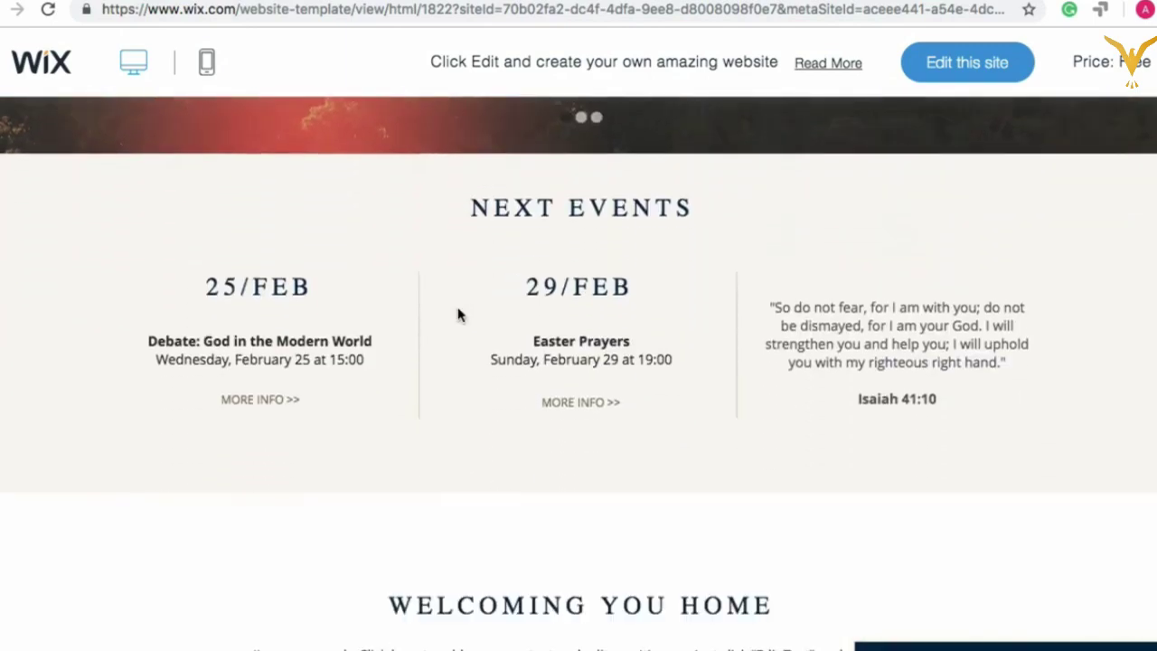
pyautogui.scroll(-4, 457, 314)
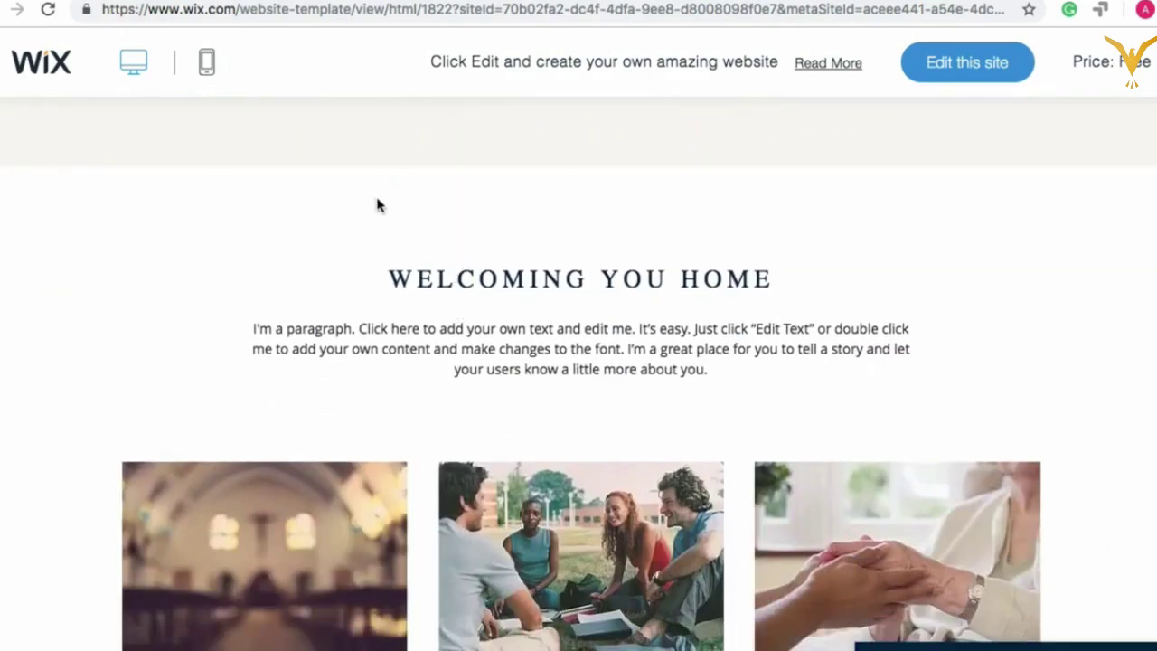
pyautogui.scroll(1, 623, 282)
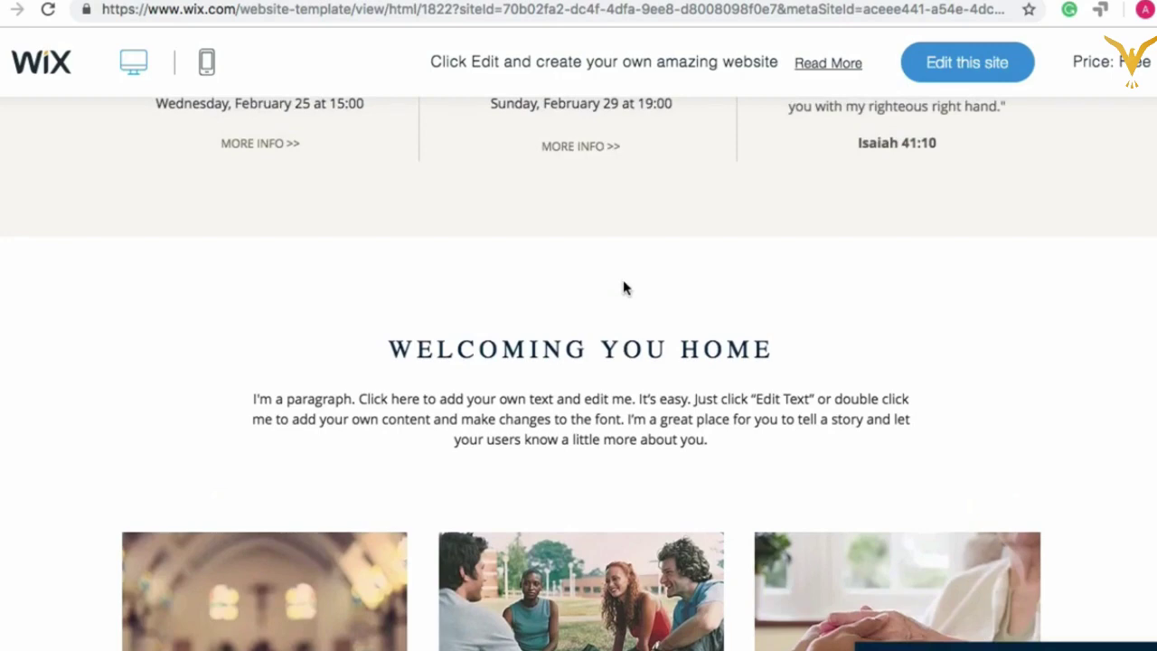
pyautogui.scroll(11, 623, 286)
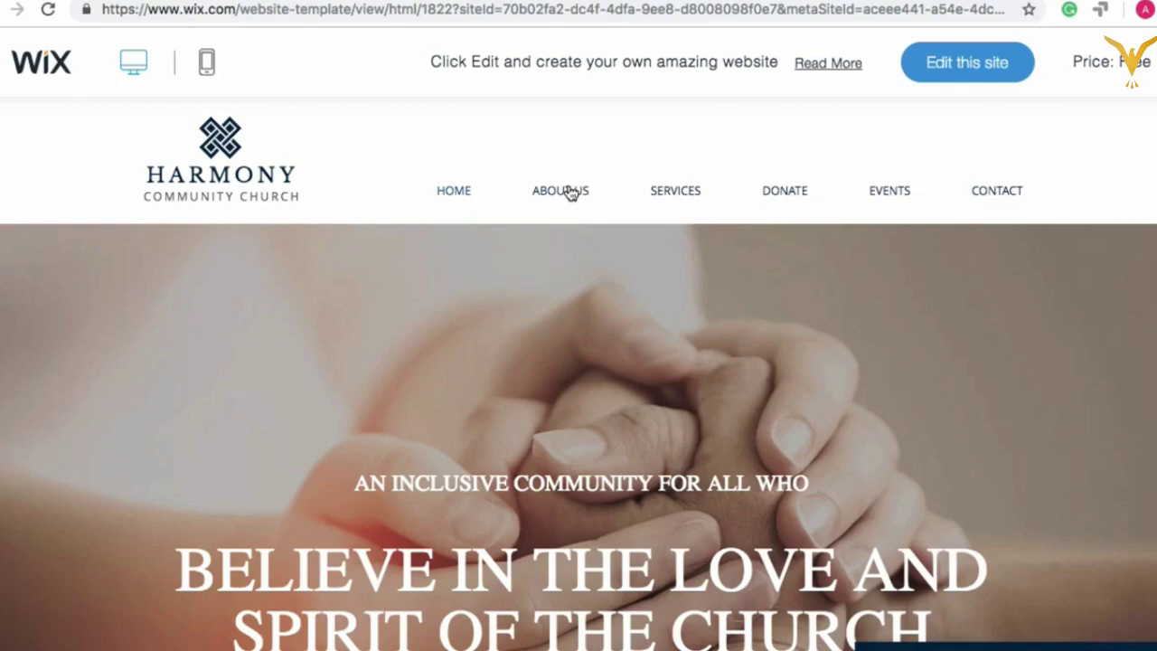
pyautogui.scroll(-10, 627, 542)
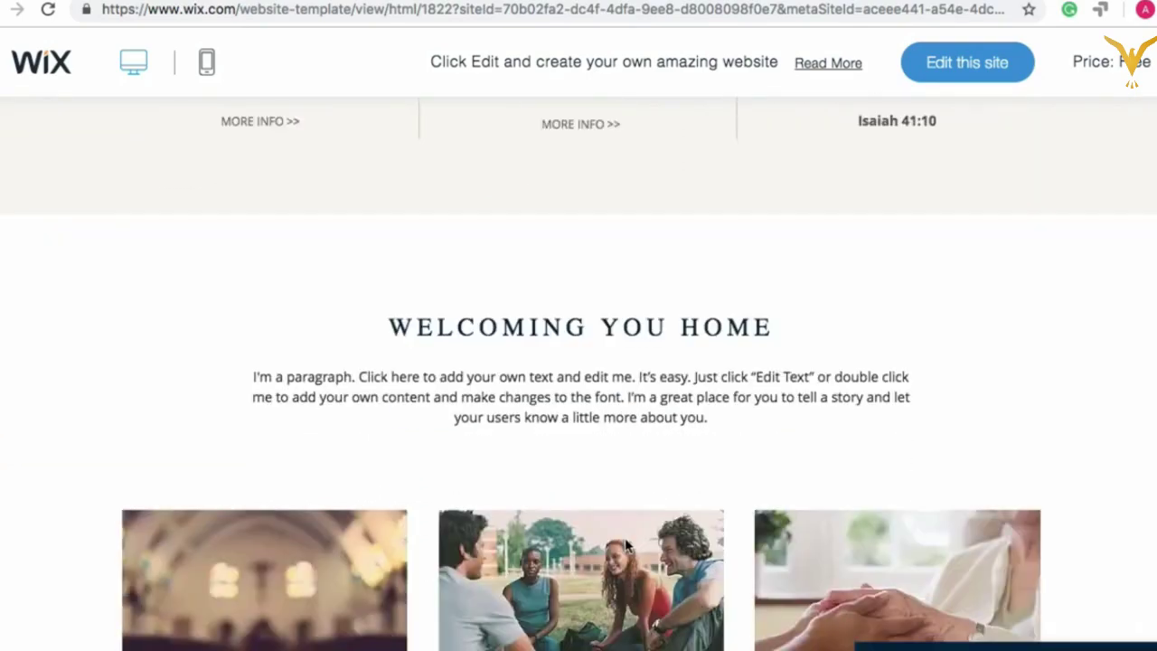
pyautogui.scroll(10, 640, 360)
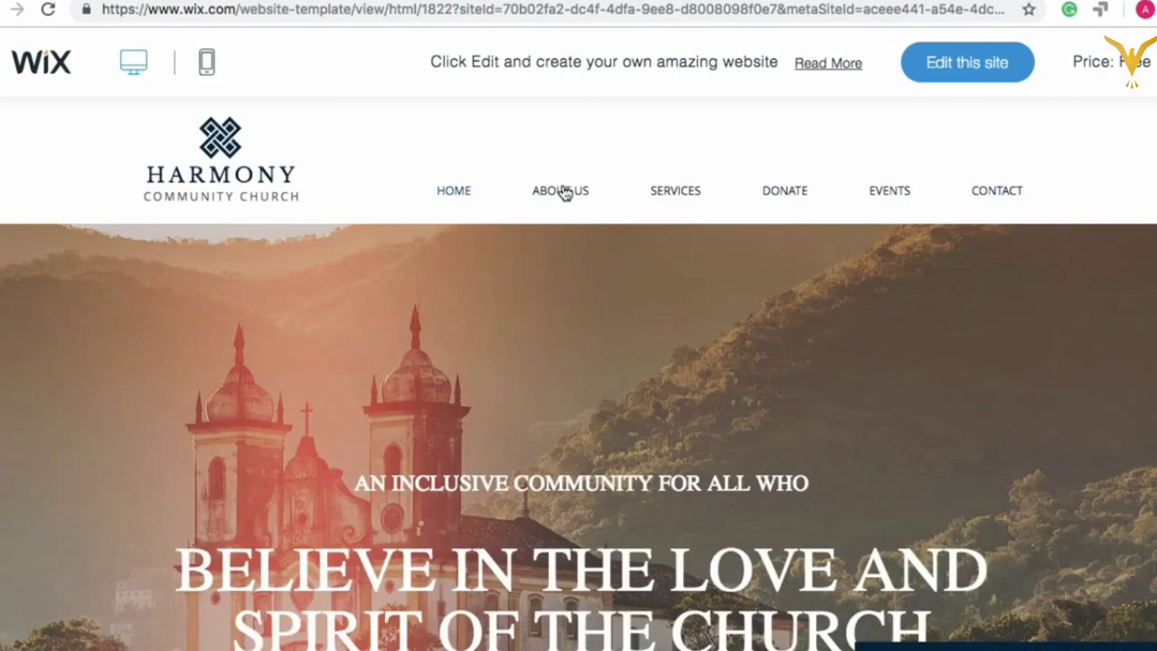
pyautogui.scroll(-10, 602, 518)
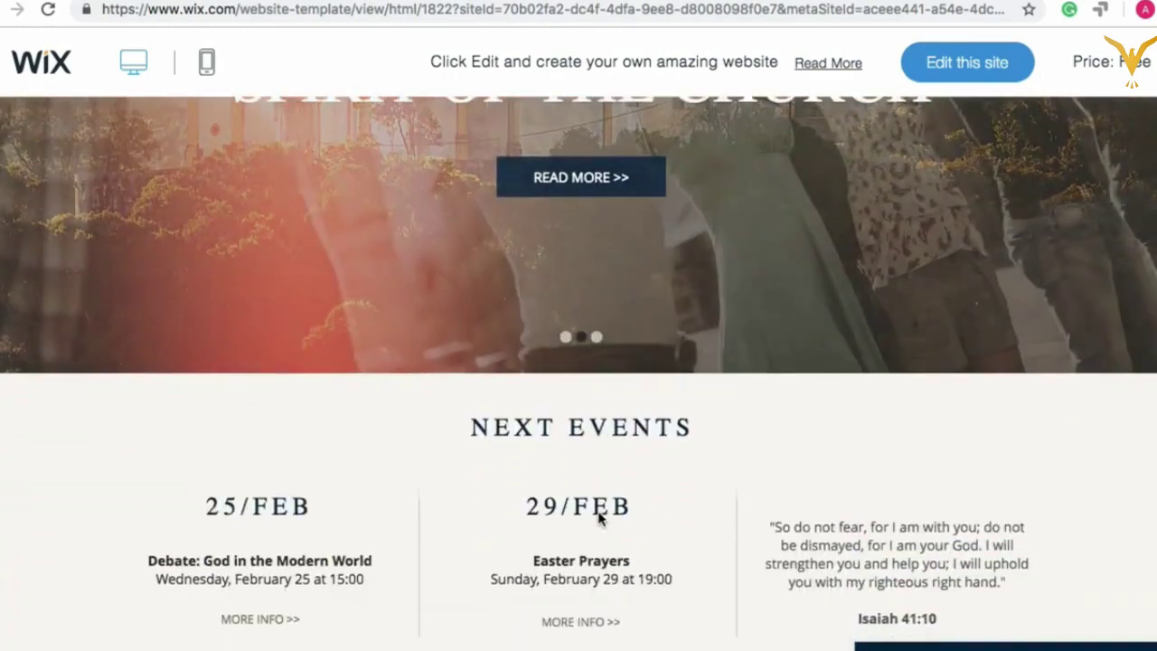
pyautogui.scroll(-4, 604, 498)
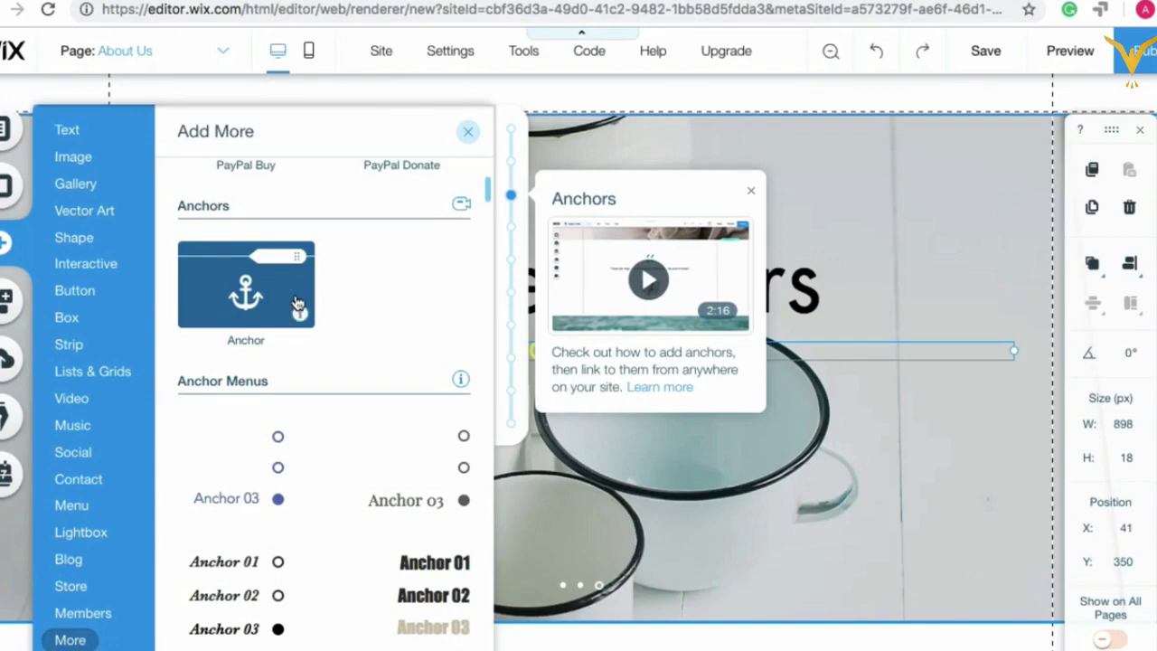
# Step: After a glance at vector art, close the Add panel and delete the More Offers slideshow
pyautogui.scroll(-6, 261, 434)
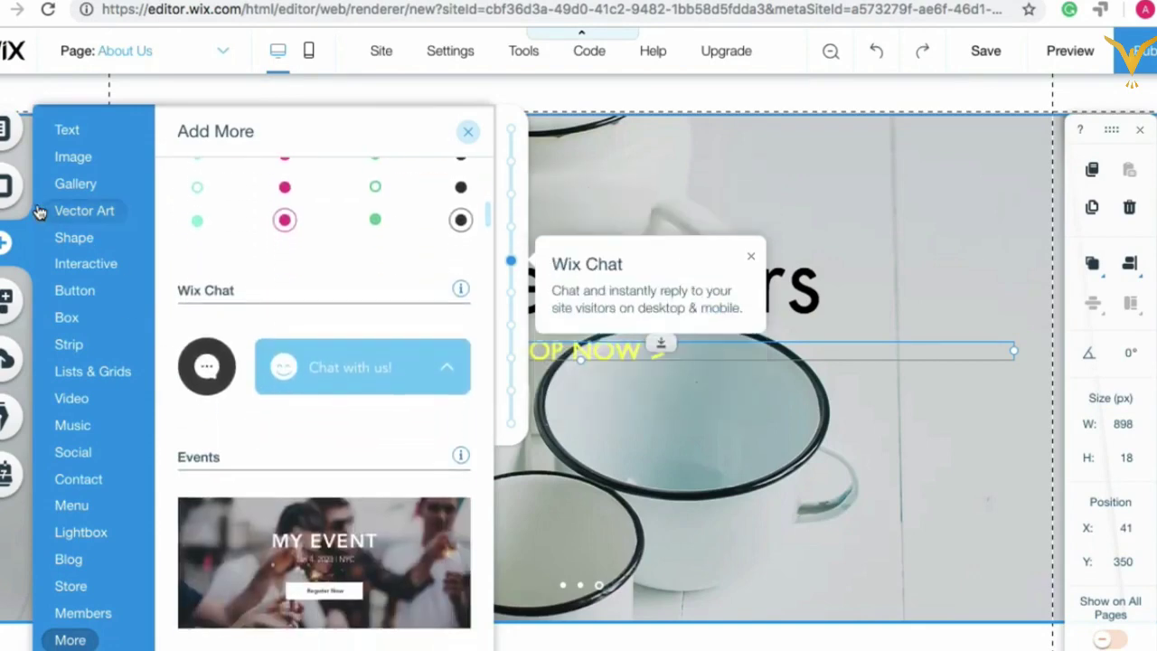
pyautogui.click(44, 210)
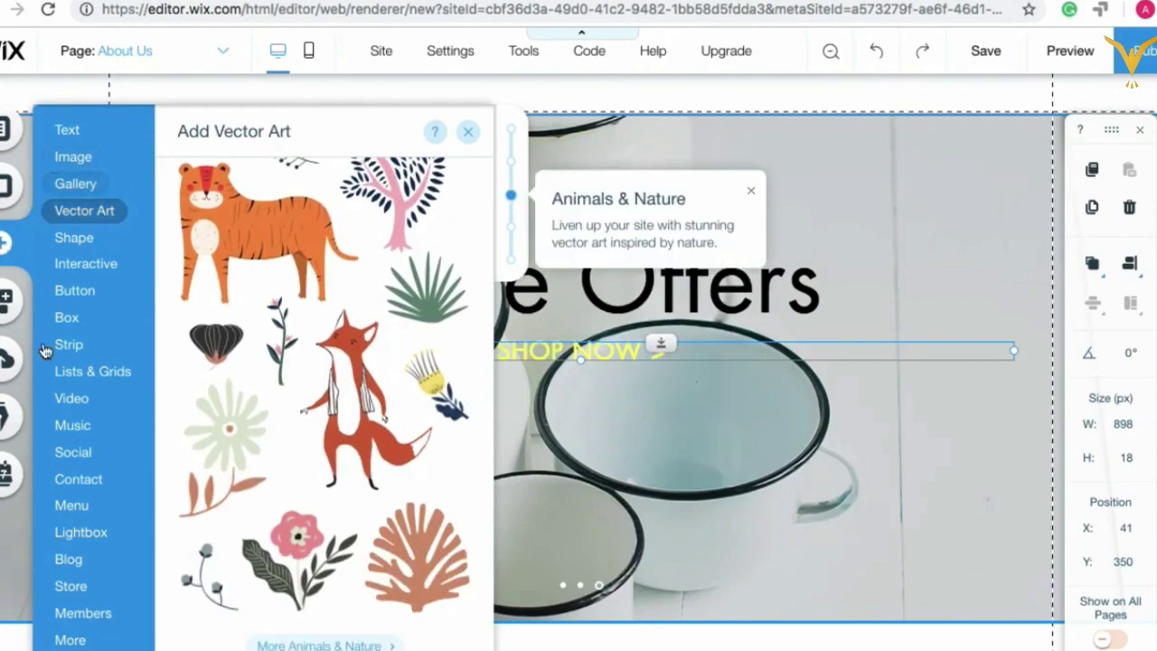
pyautogui.click(467, 133)
pyautogui.scroll(1, 635, 211)
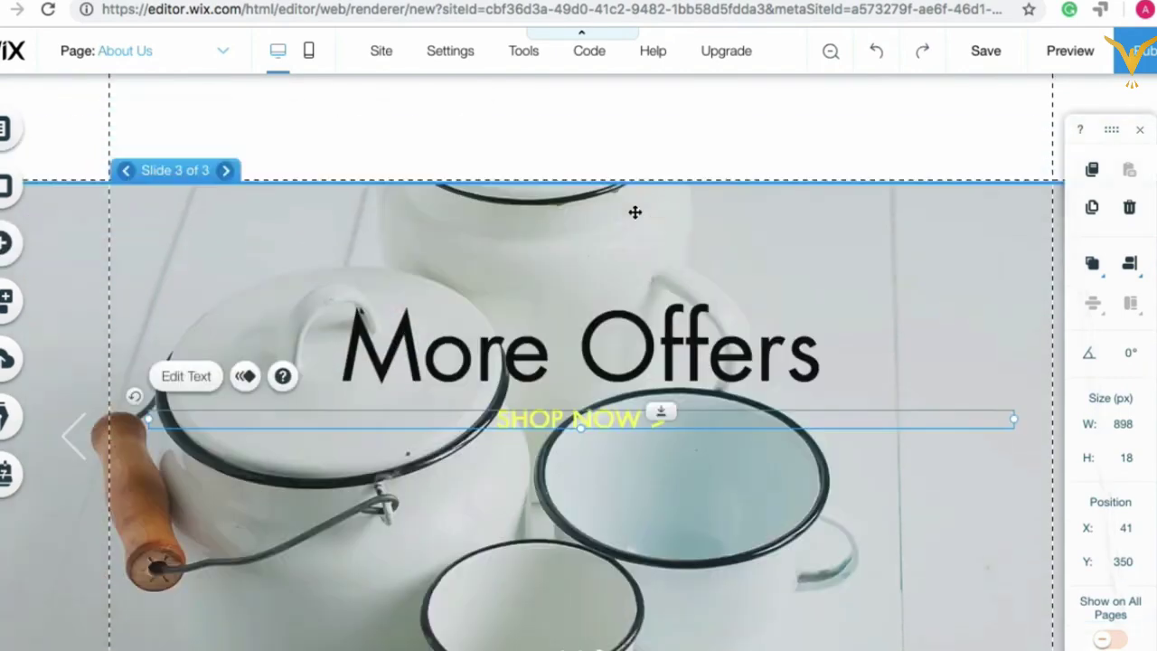
pyautogui.rightClick(412, 235)
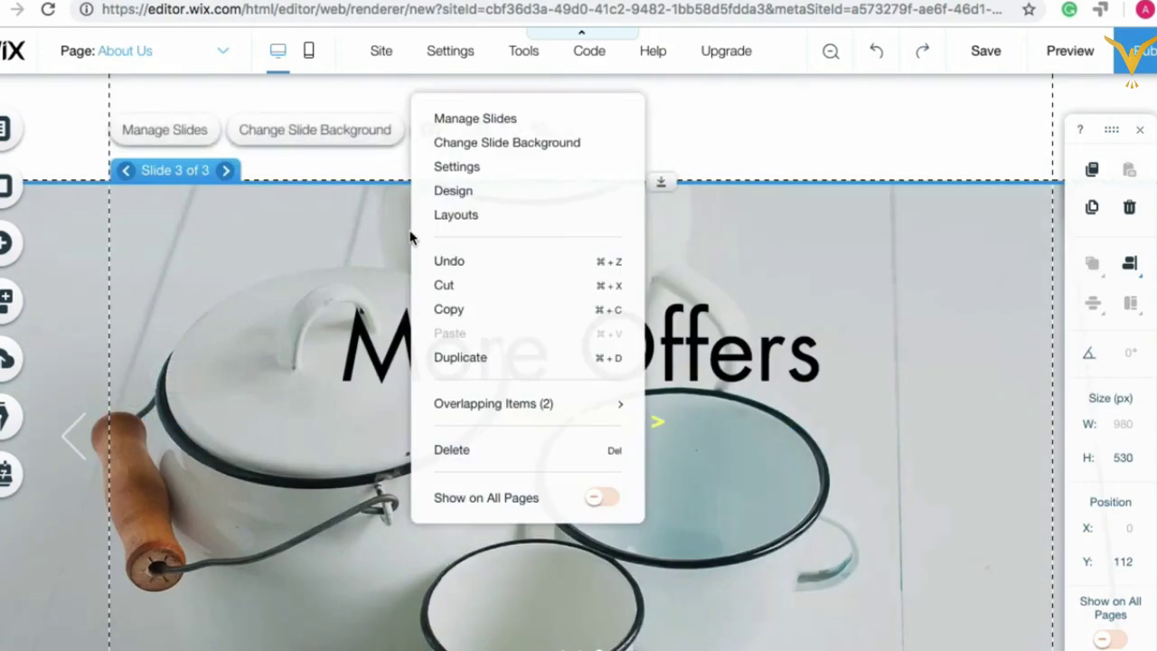
pyautogui.click(476, 461)
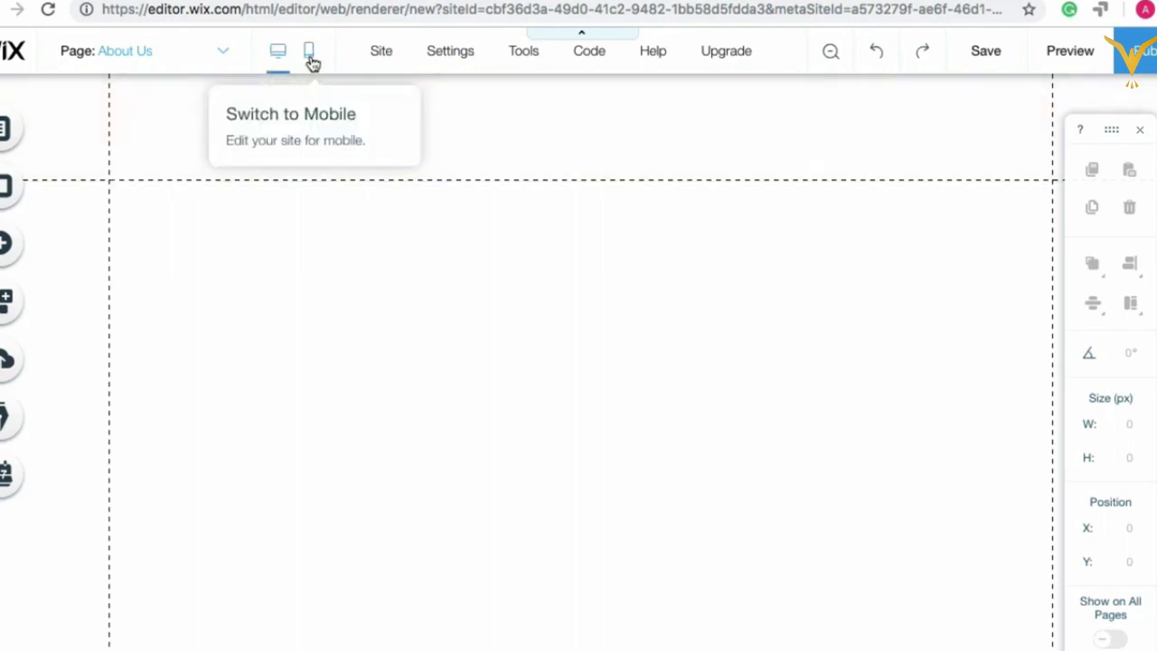
pyautogui.moveTo(382, 57)
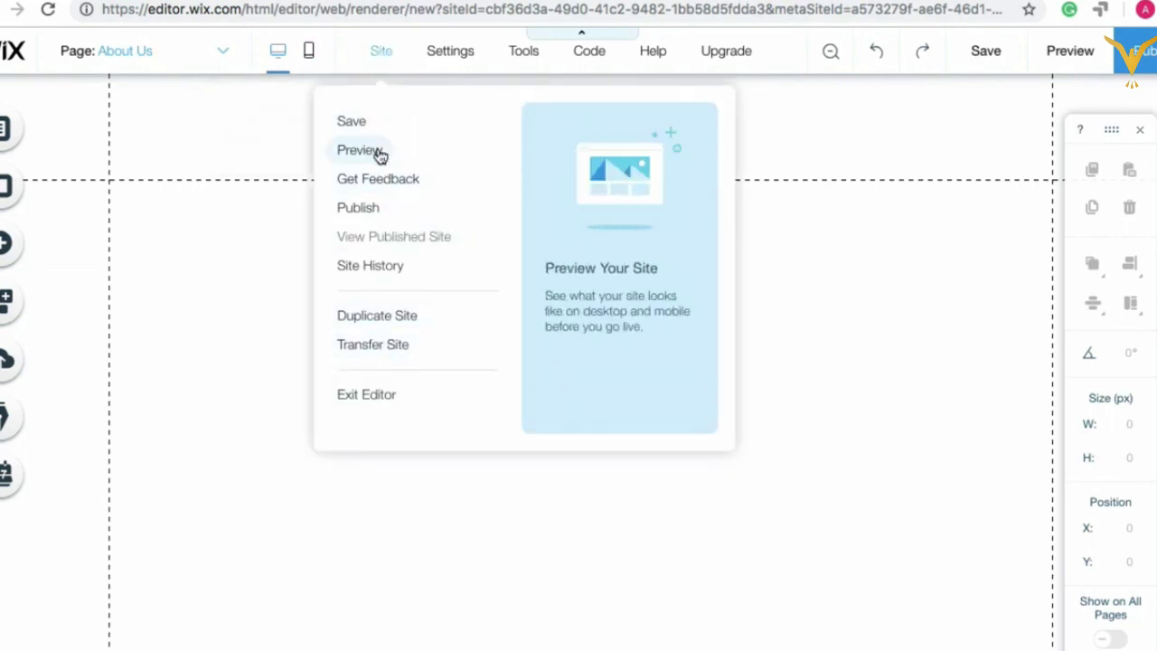
pyautogui.moveTo(457, 59)
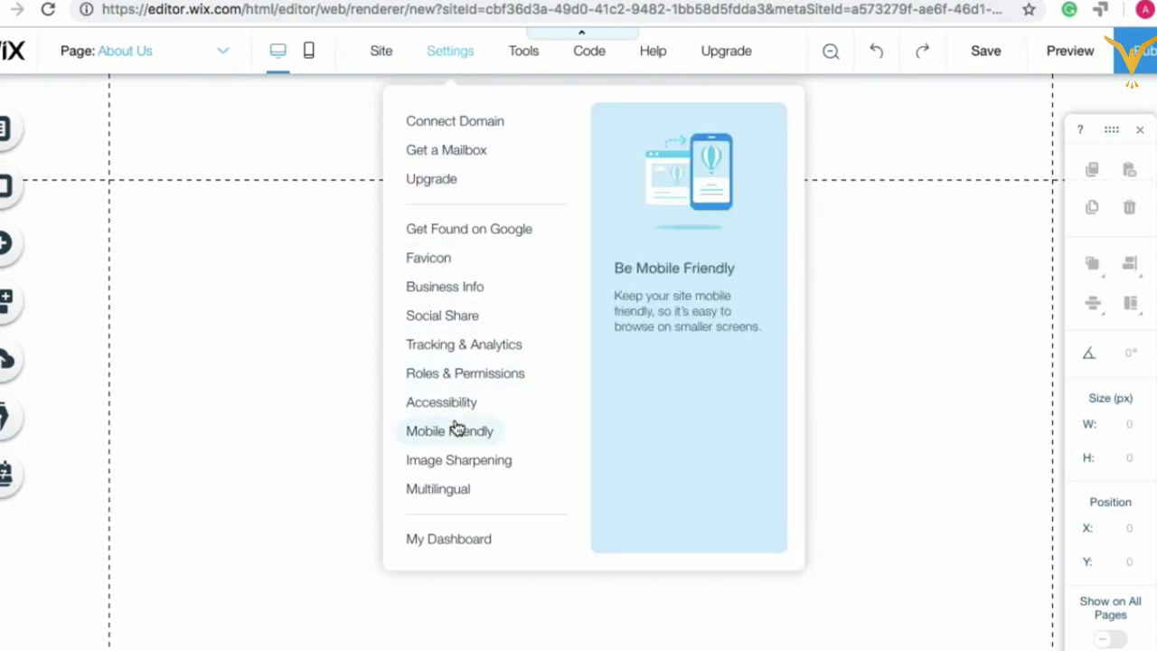
pyautogui.moveTo(537, 67)
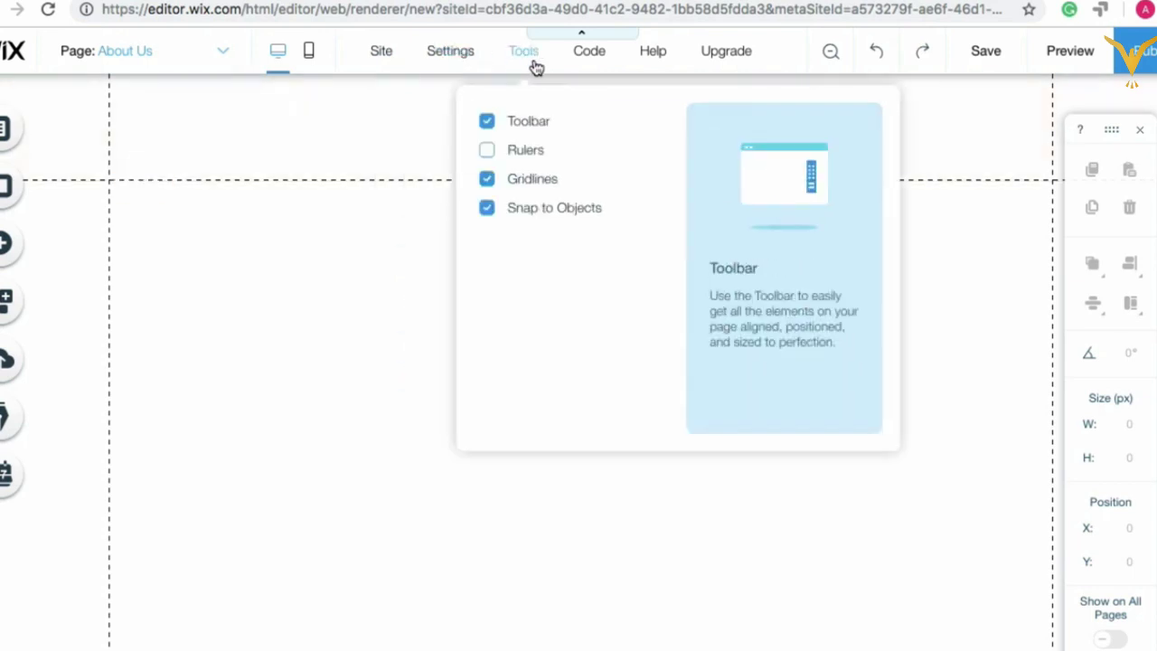
pyautogui.moveTo(600, 66)
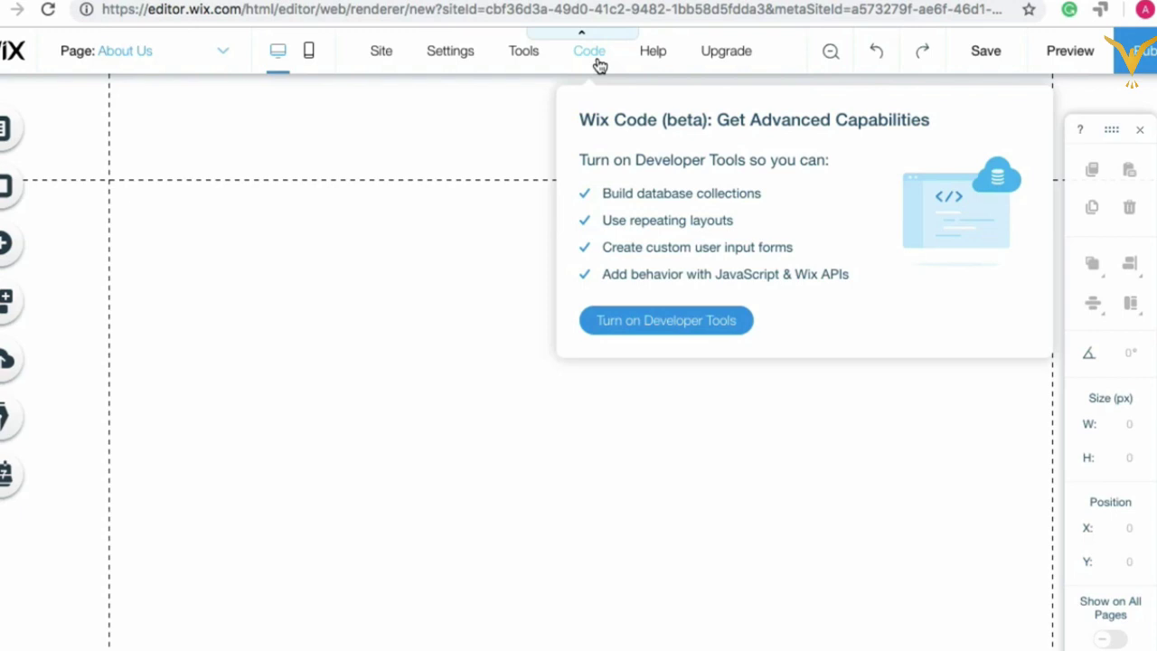
pyautogui.moveTo(715, 55)
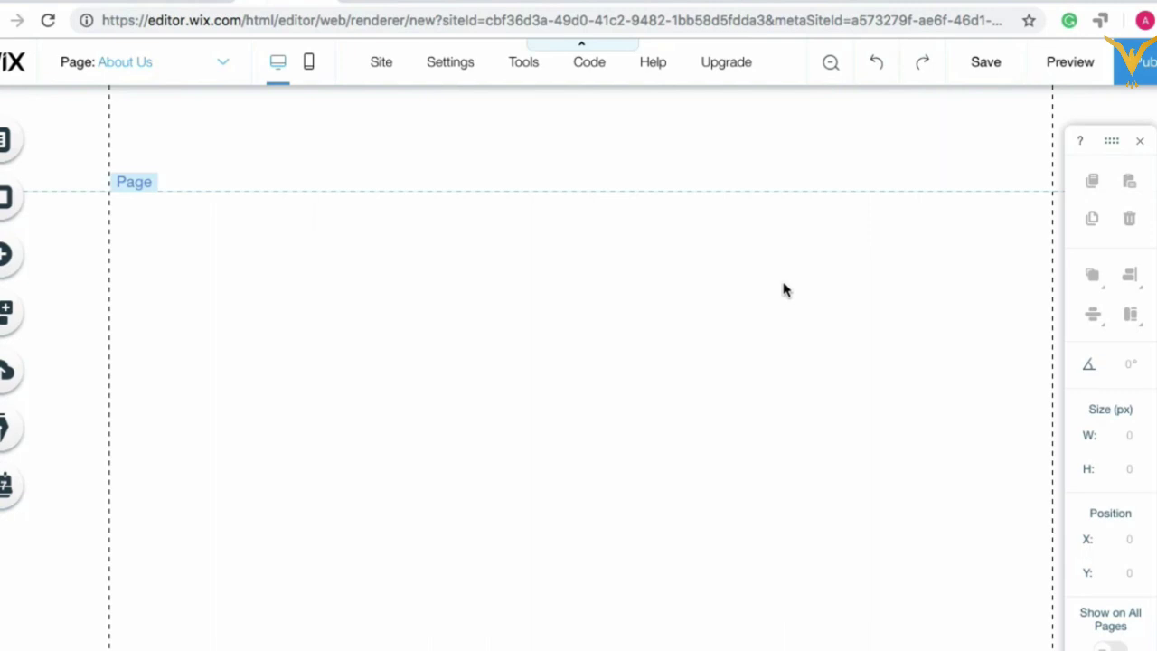
# Step: Select the About Us page's header, main section and footer in turn
pyautogui.click(738, 153)
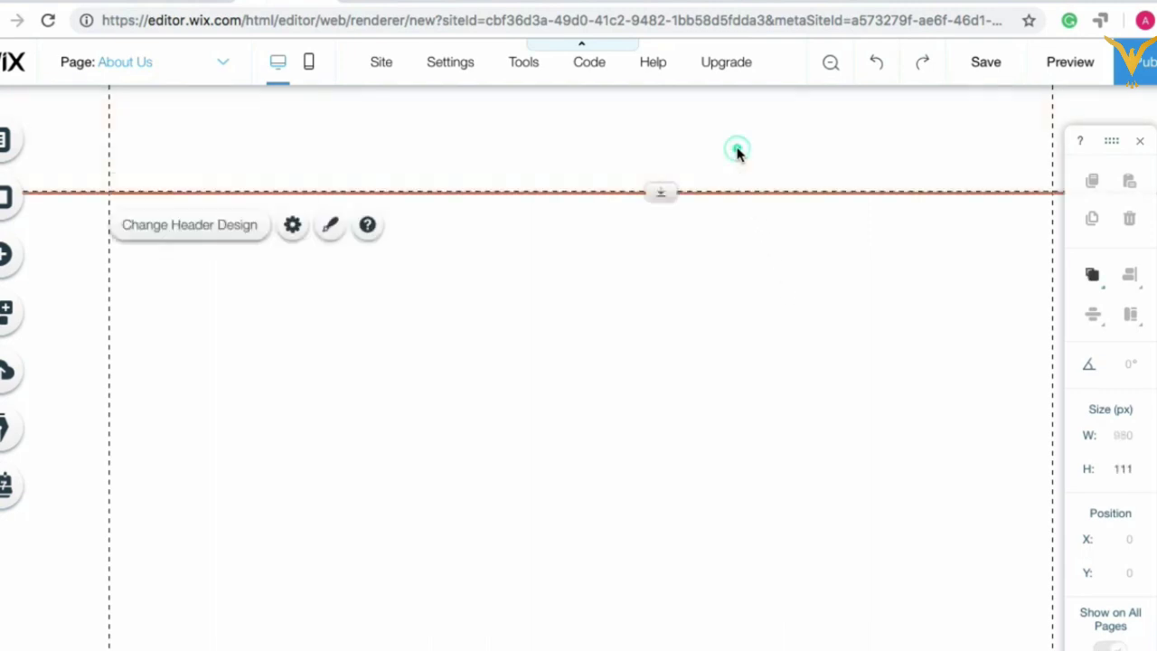
pyautogui.click(693, 310)
pyautogui.scroll(-2, 589, 633)
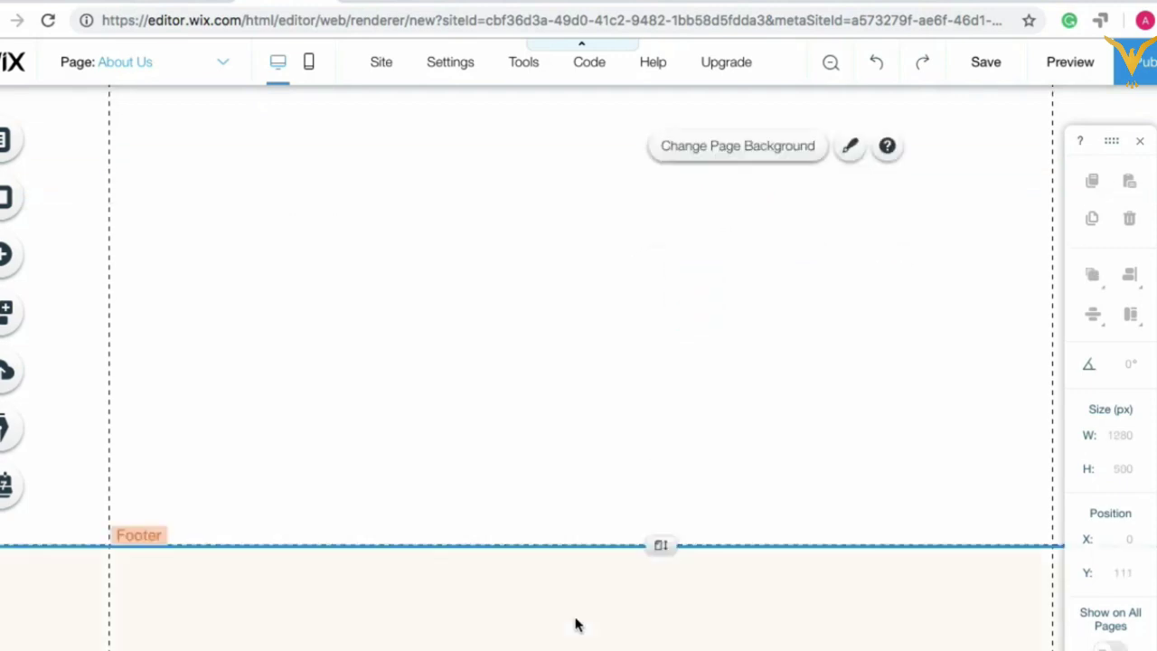
pyautogui.click(576, 624)
pyautogui.scroll(2, 532, 253)
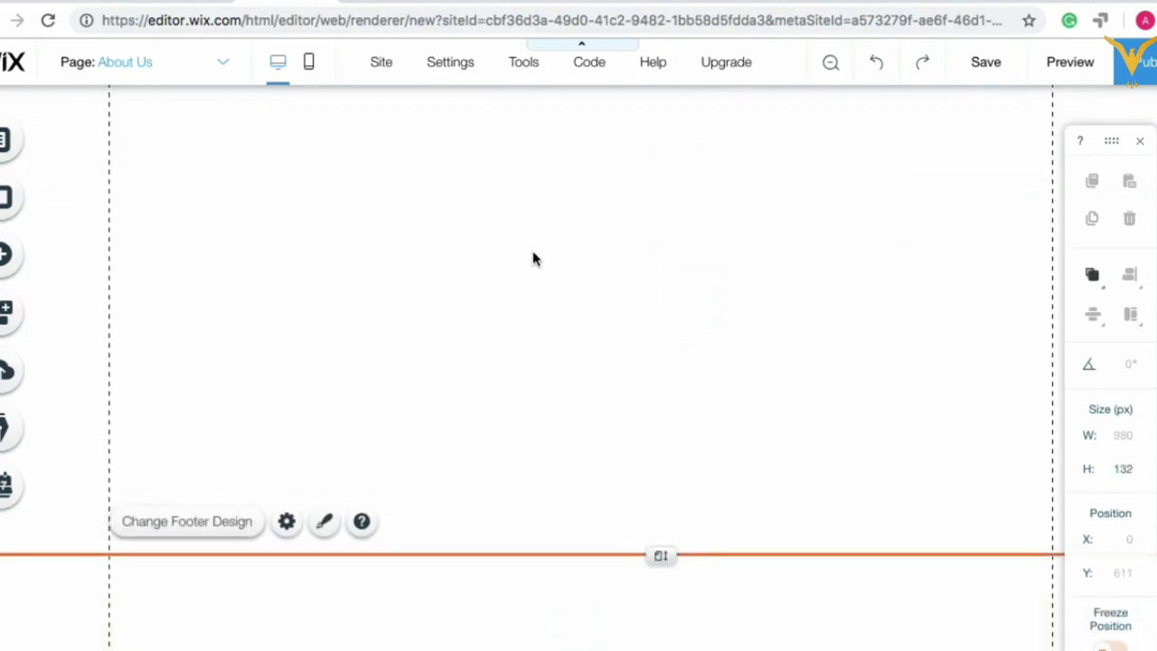
# Step: Switch to the HOME page, dismiss the save reminder, and bring up the Add panel
pyautogui.click(231, 66)
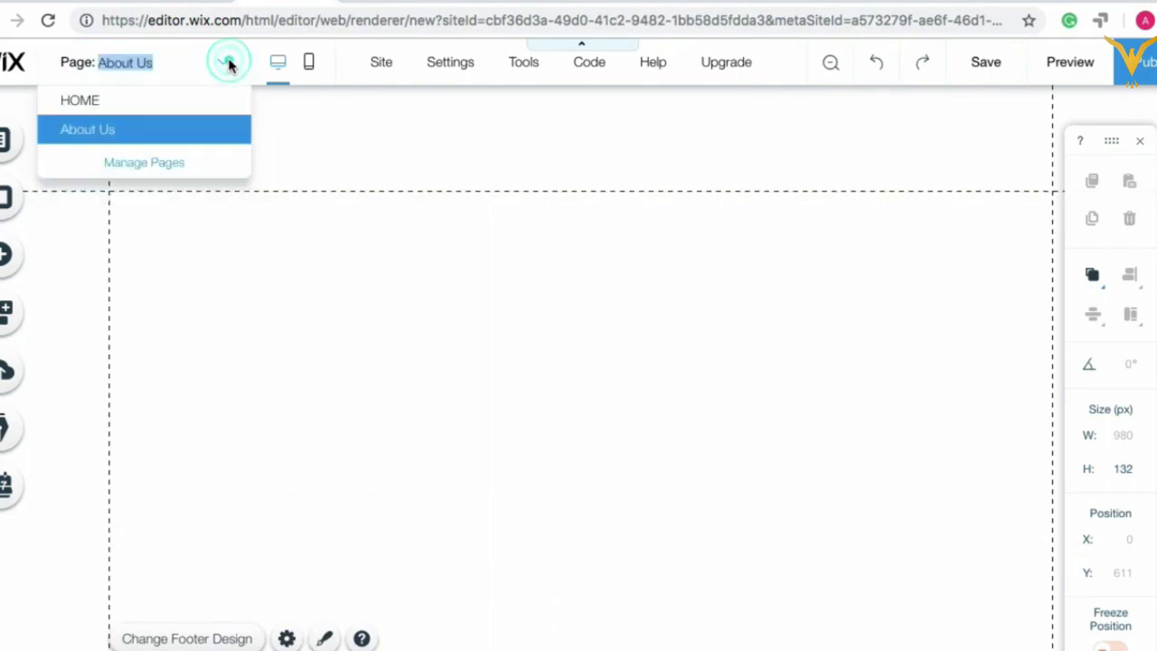
pyautogui.click(118, 99)
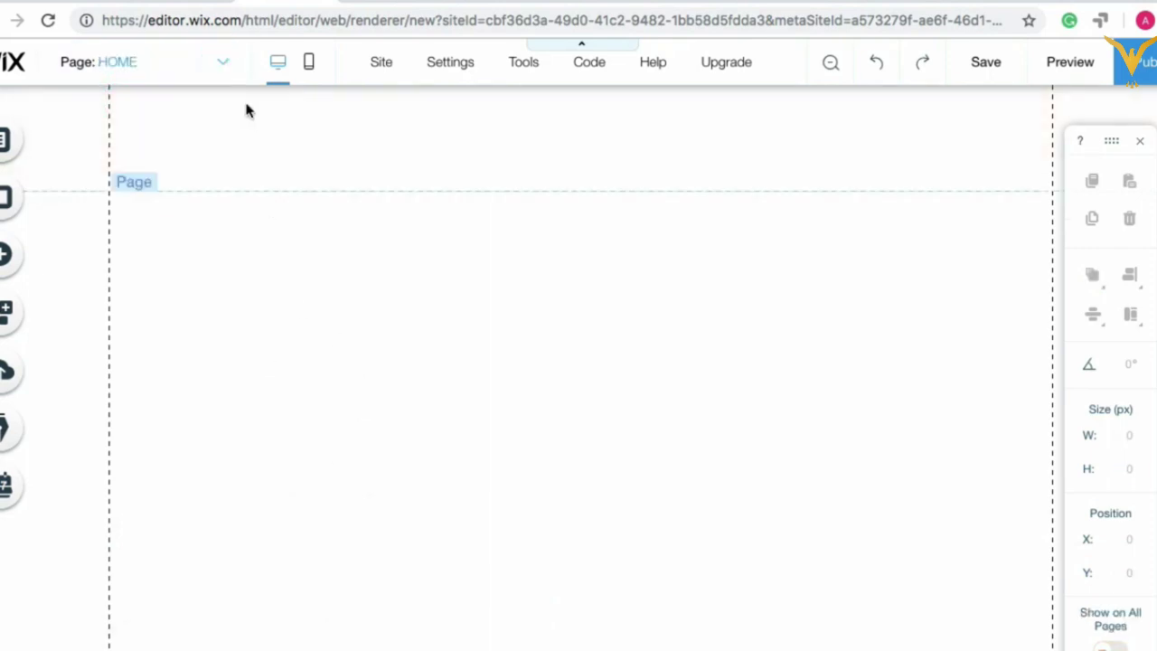
pyautogui.click(318, 167)
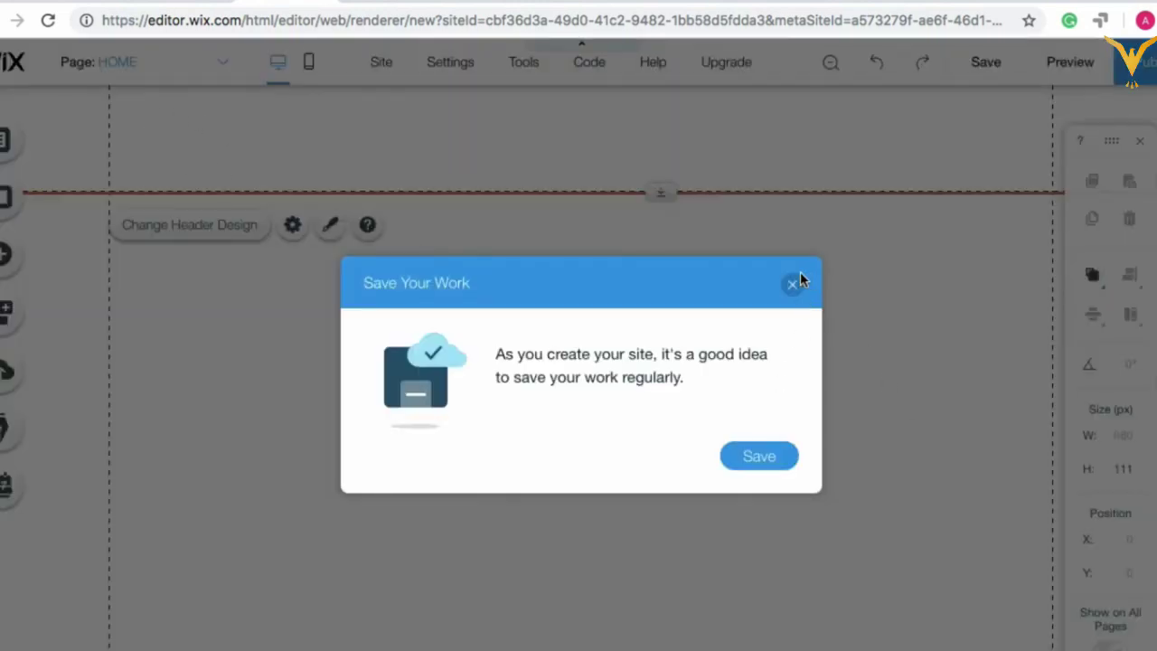
pyautogui.click(793, 286)
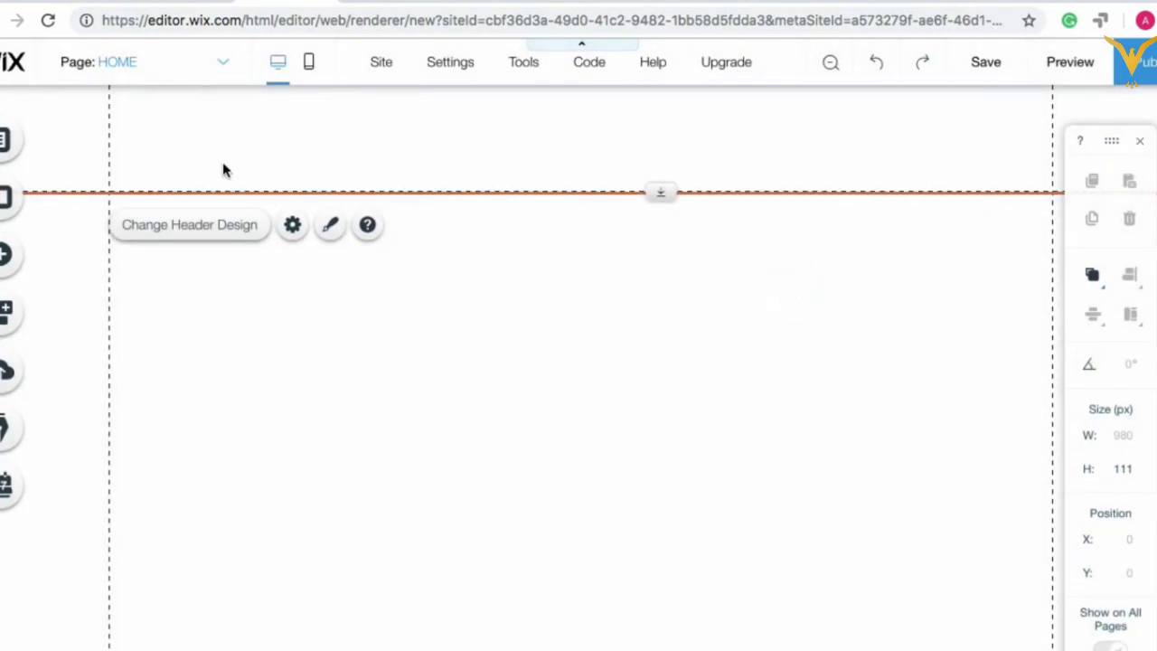
pyautogui.click(9, 258)
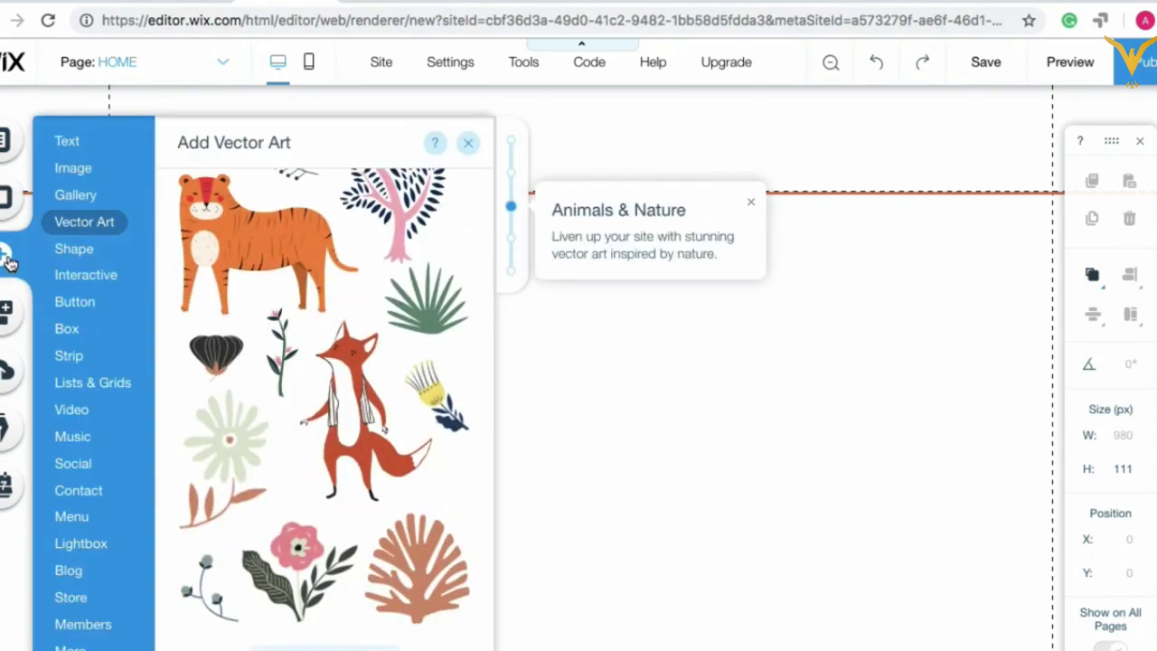
# Step: Upload test logo.png from the computer through My Image Uploads and add it to the page
pyautogui.click(85, 168)
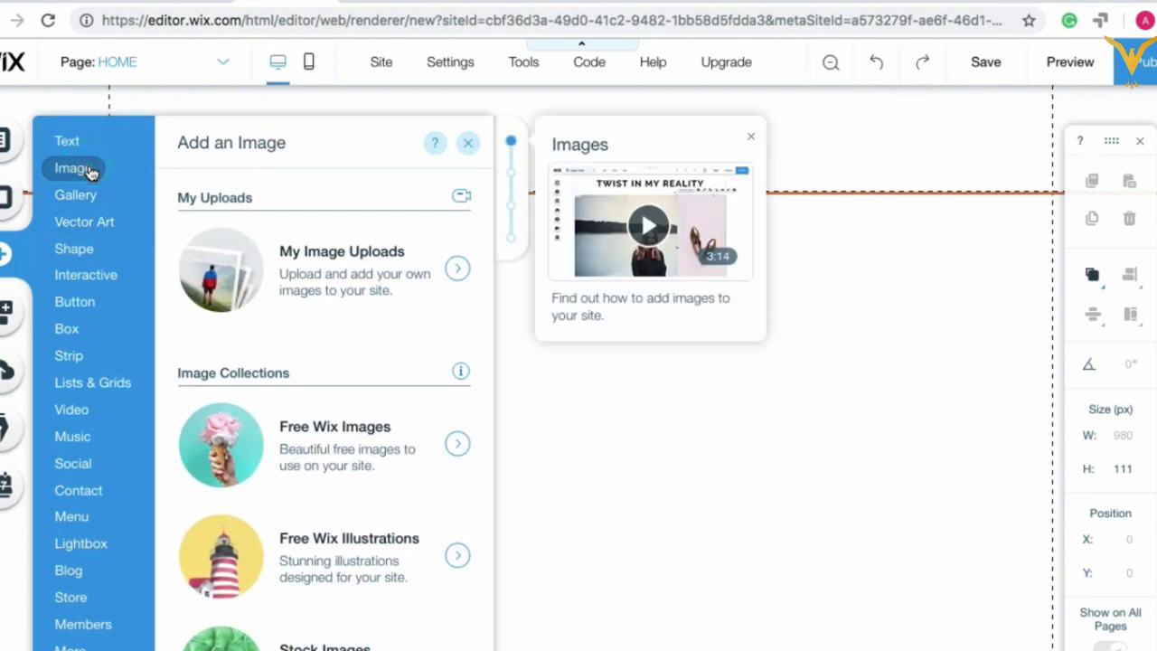
pyautogui.click(305, 259)
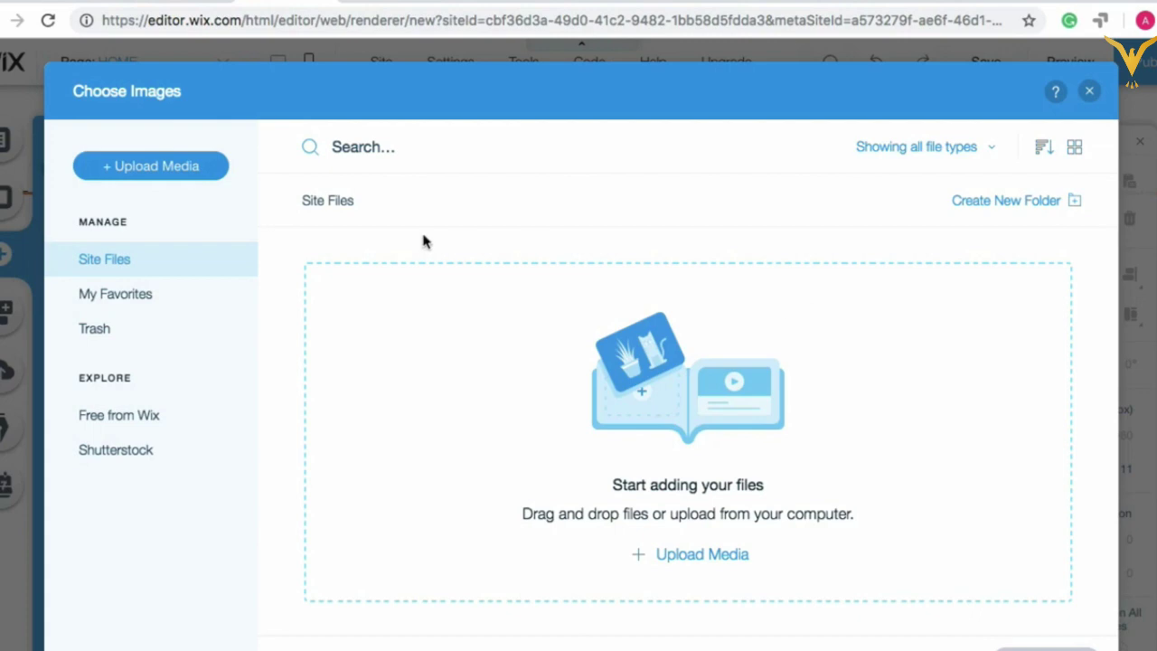
pyautogui.click(161, 164)
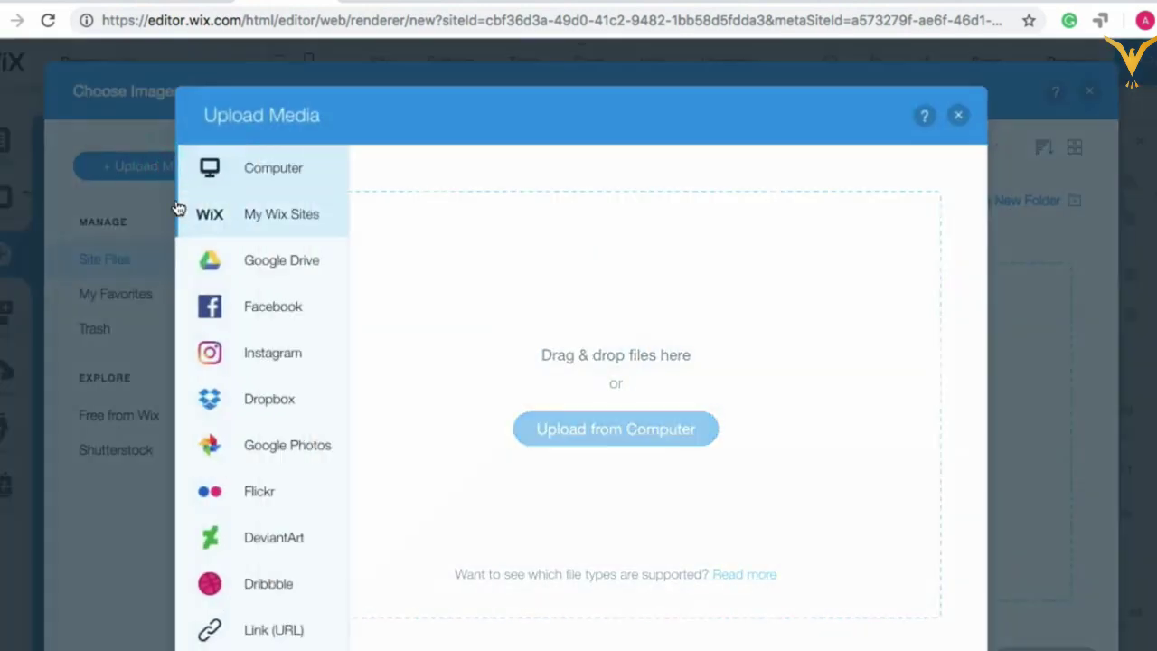
pyautogui.moveTo(277, 176)
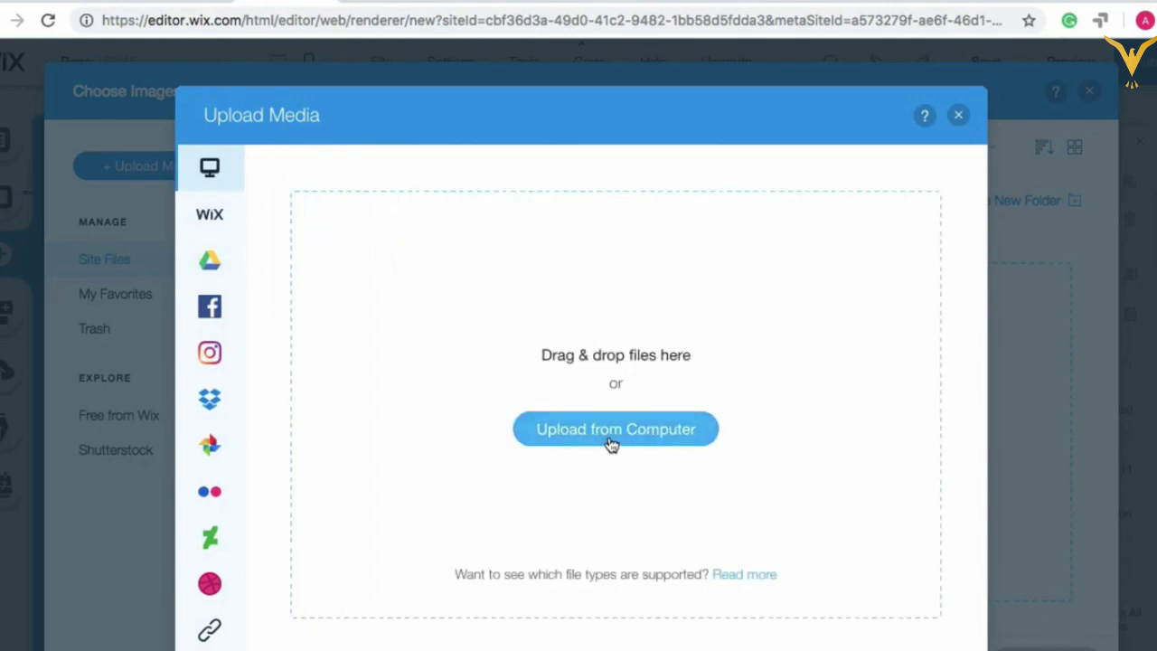
pyautogui.click(611, 443)
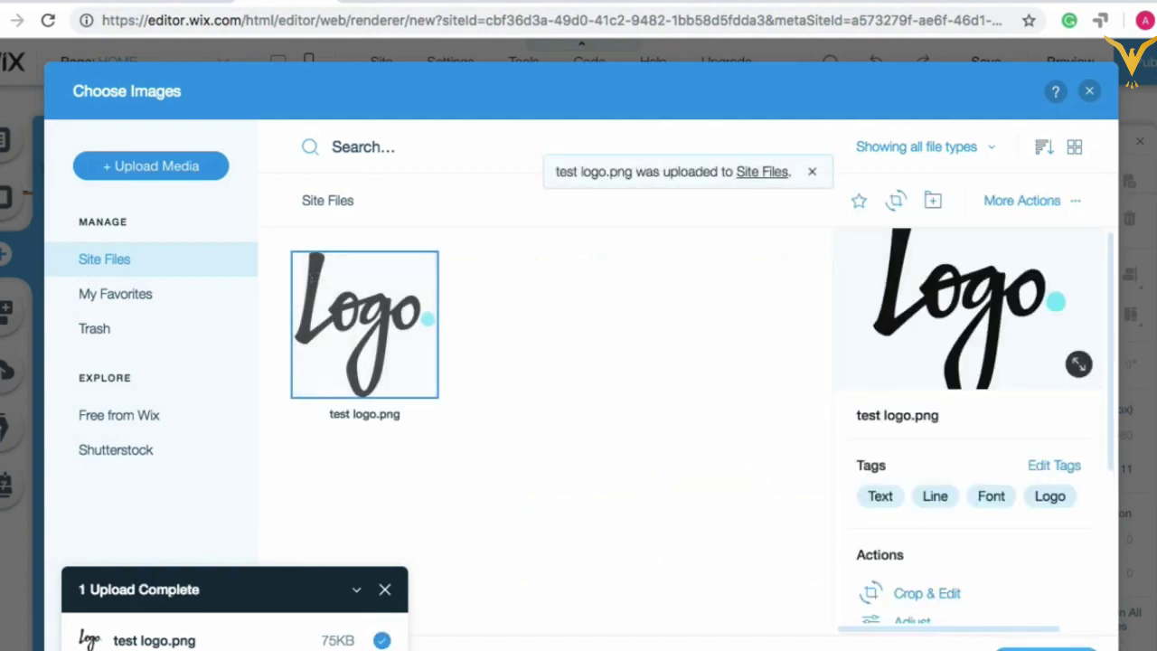
pyautogui.click(1046, 647)
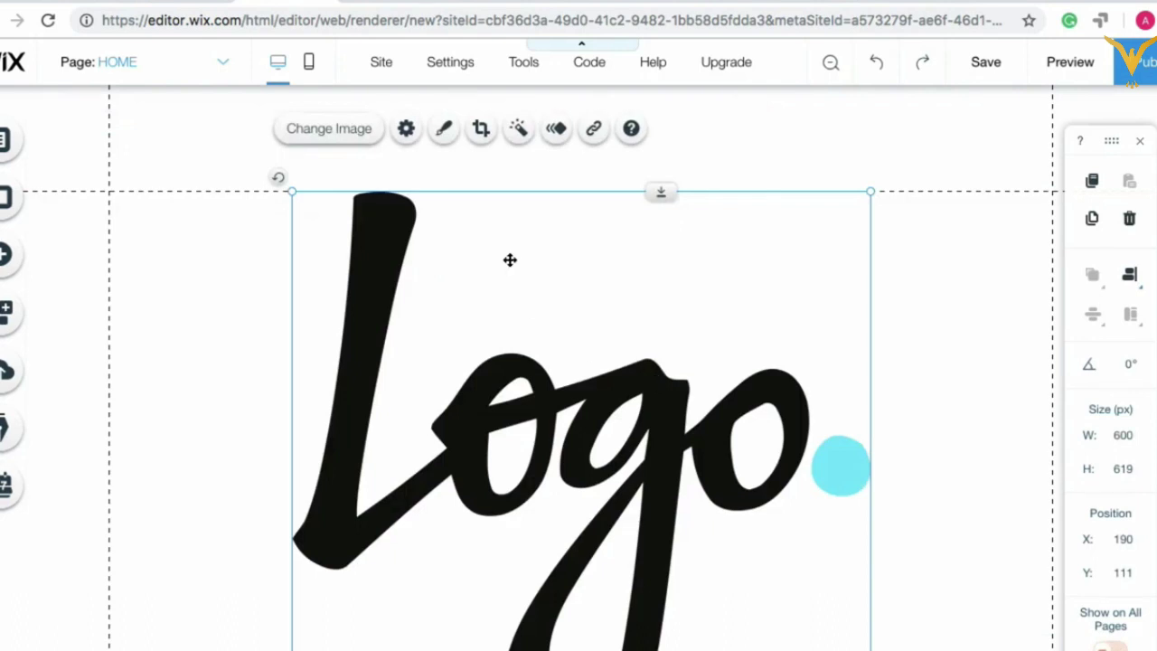
# Step: Shrink the logo image down to about 58 by 59 px
pyautogui.scroll(-2, 462, 377)
pyautogui.scroll(2, 462, 376)
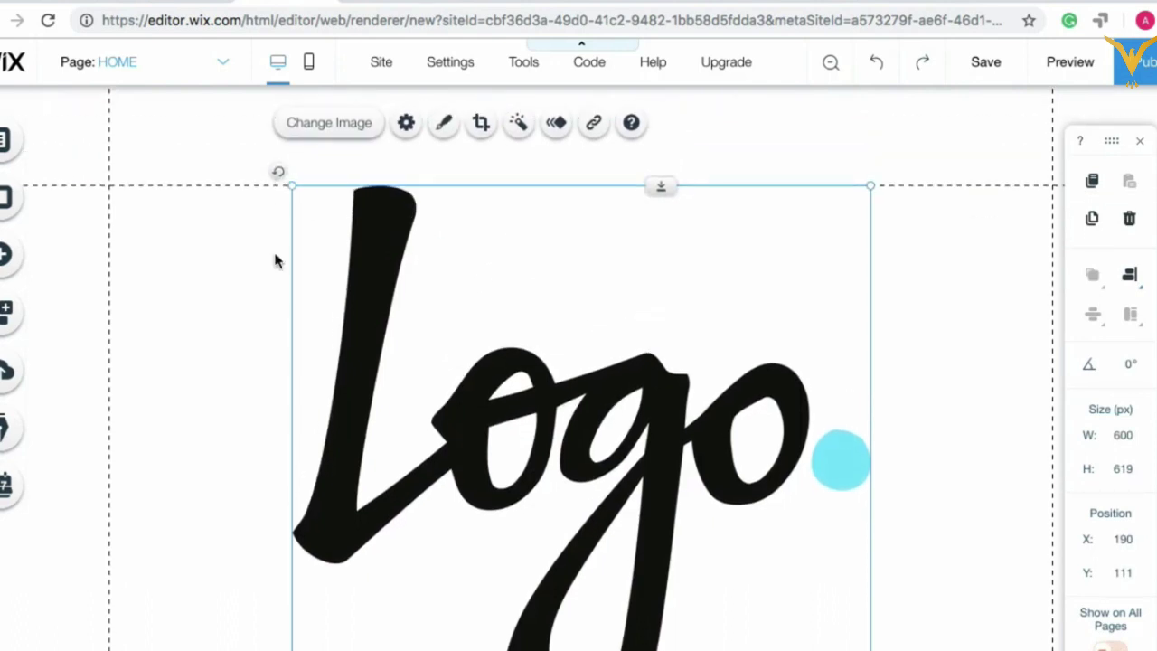
pyautogui.click(287, 186)
pyautogui.moveTo(288, 186); pyautogui.dragTo(450, 291)
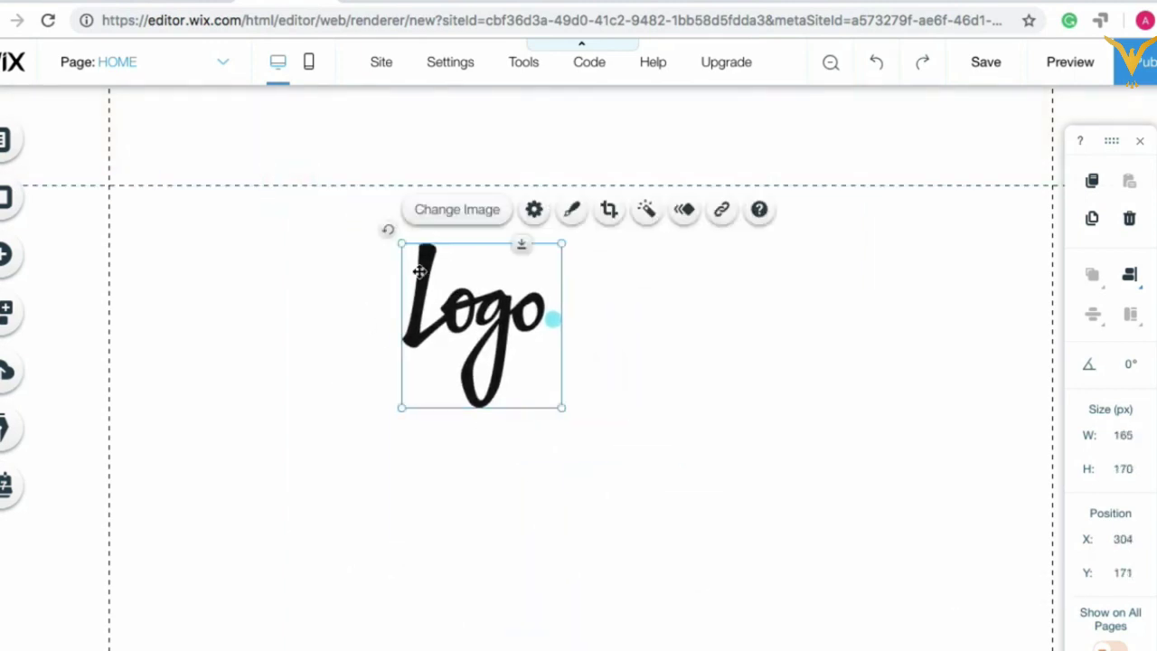
pyautogui.moveTo(401, 242); pyautogui.dragTo(455, 302)
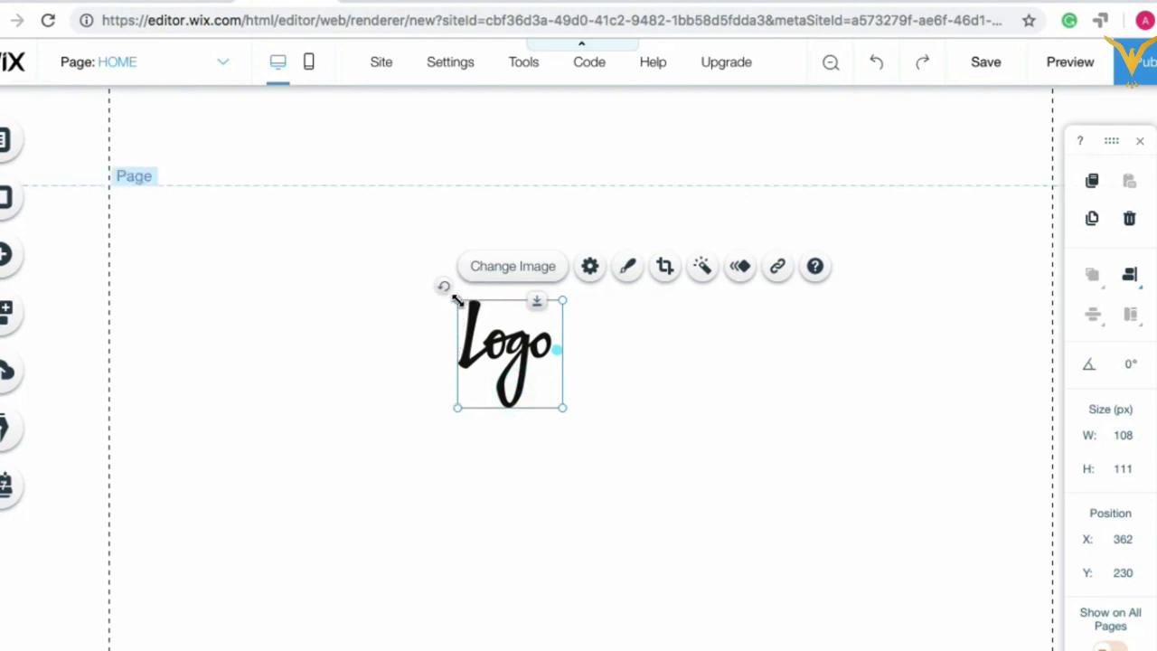
pyautogui.moveTo(457, 301); pyautogui.dragTo(506, 350)
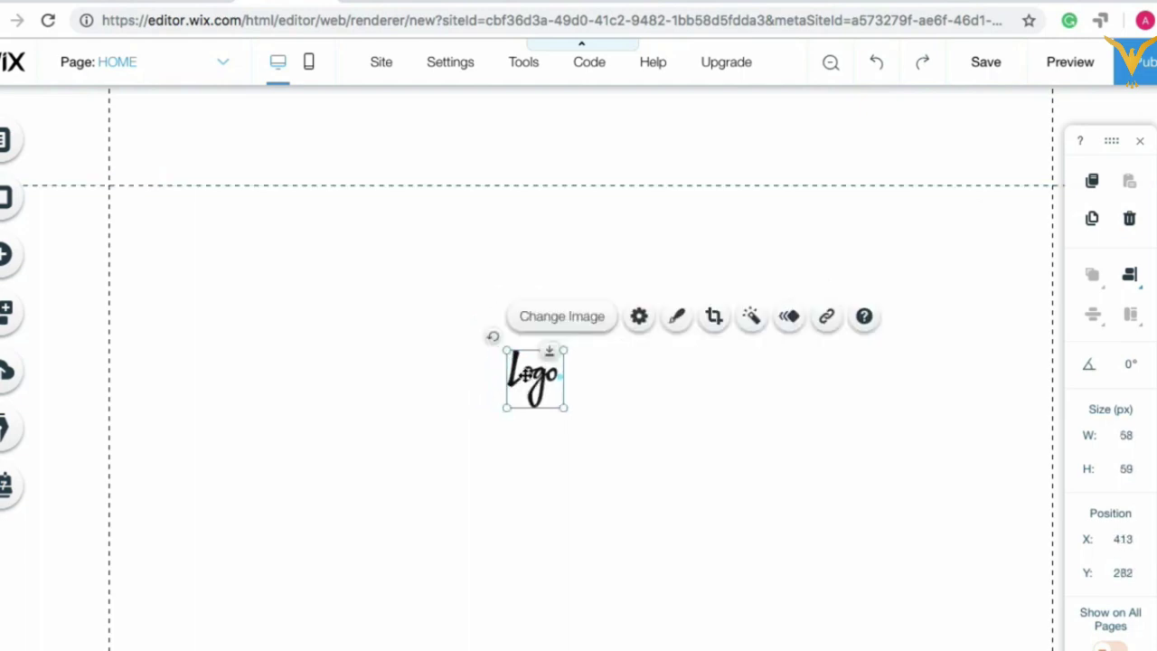
# Step: Move the logo into the header's top-left and confirm it now shows on all pages
pyautogui.click(528, 374)
pyautogui.moveTo(527, 373); pyautogui.dragTo(177, 131)
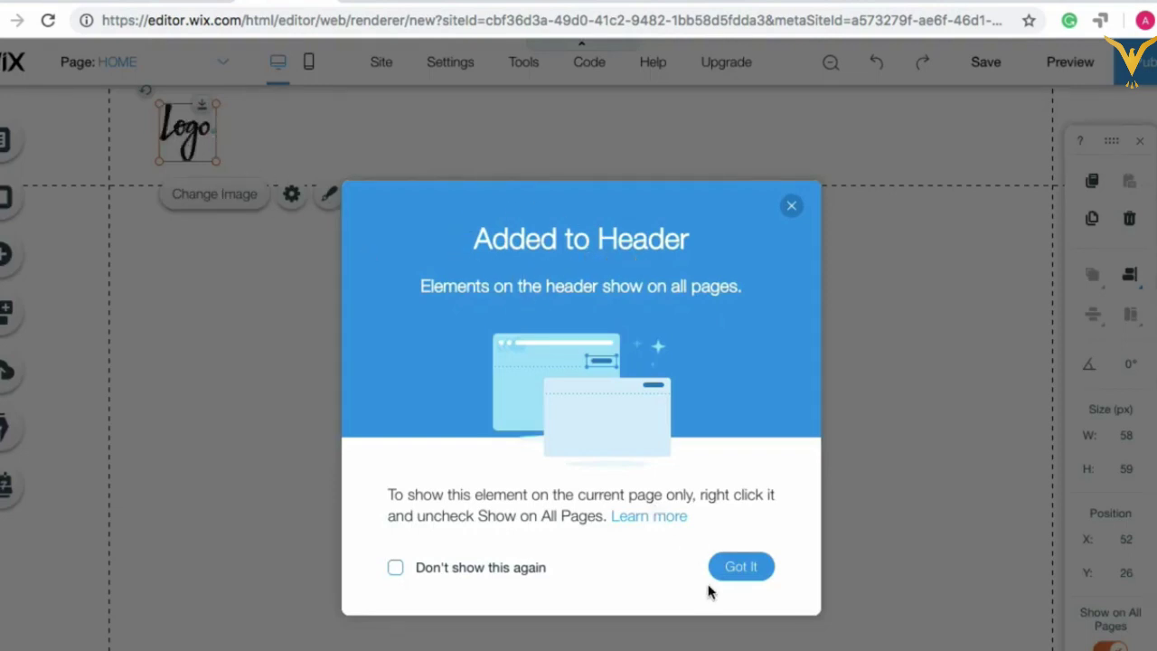
pyautogui.click(741, 568)
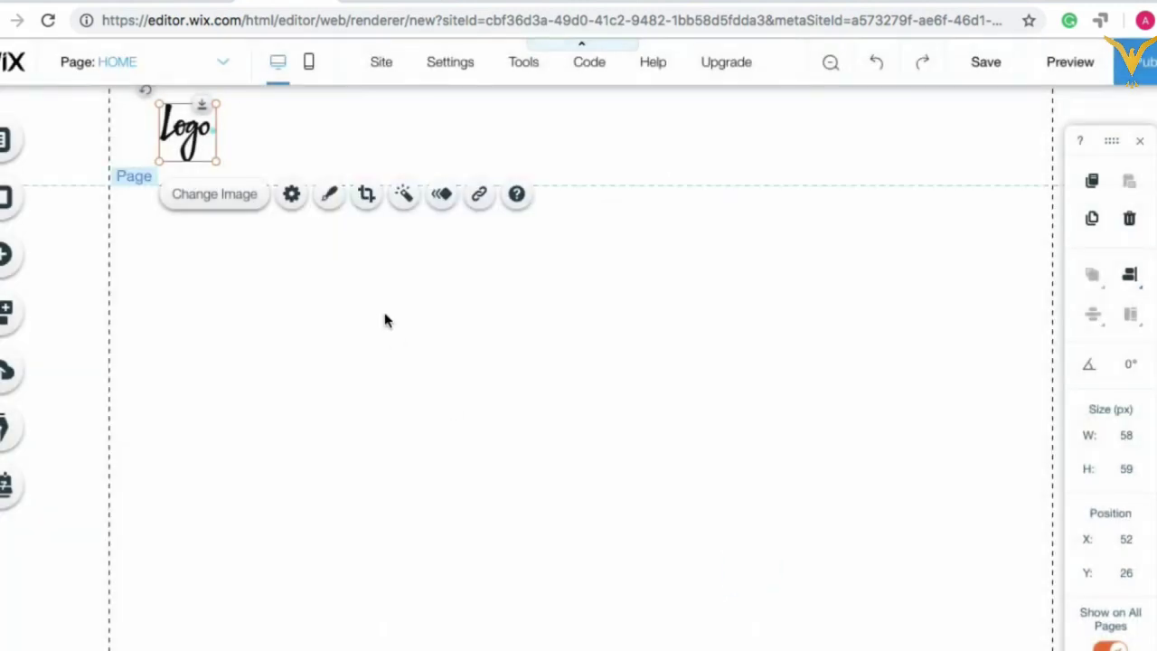
pyautogui.click(311, 121)
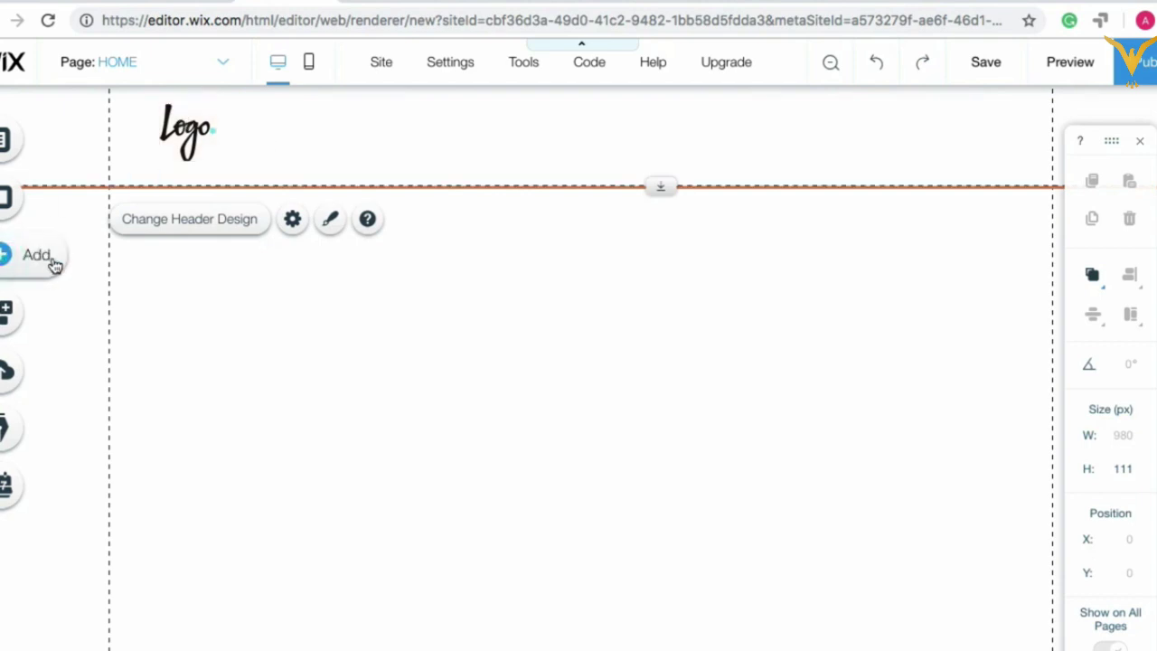
# Step: Open the Add panel from the left toolbar, currently on the Music category
pyautogui.click(54, 264)
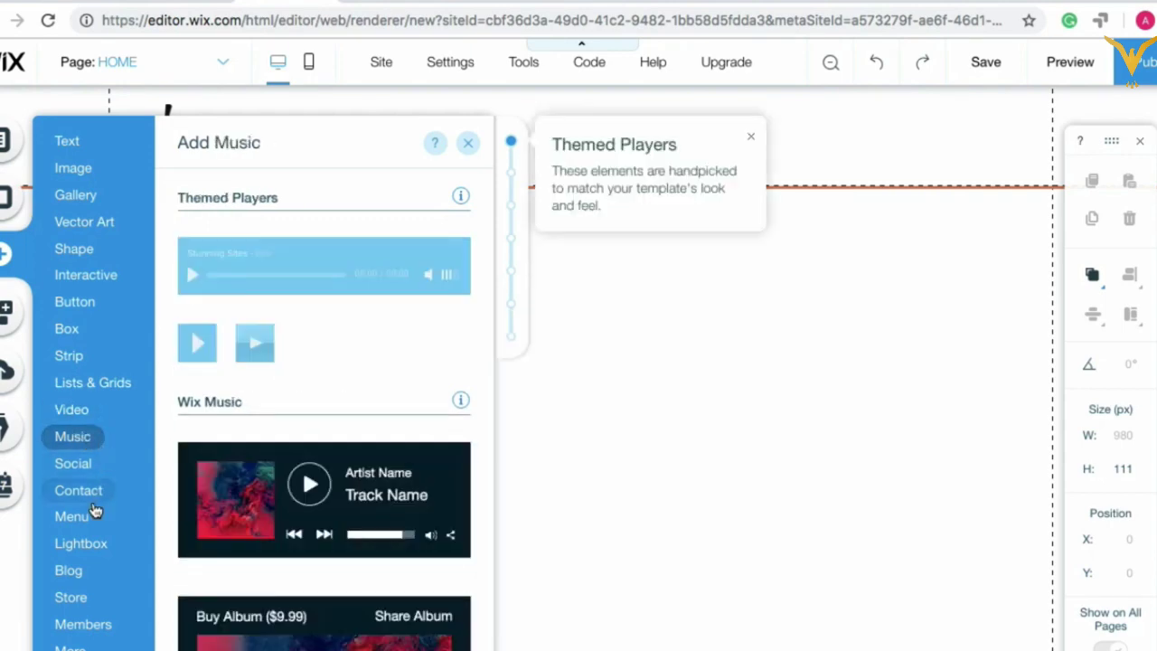
# Step: Drop the first Themed Menu into the header right of the logo, showing HOME and About Us
pyautogui.moveTo(88, 516)
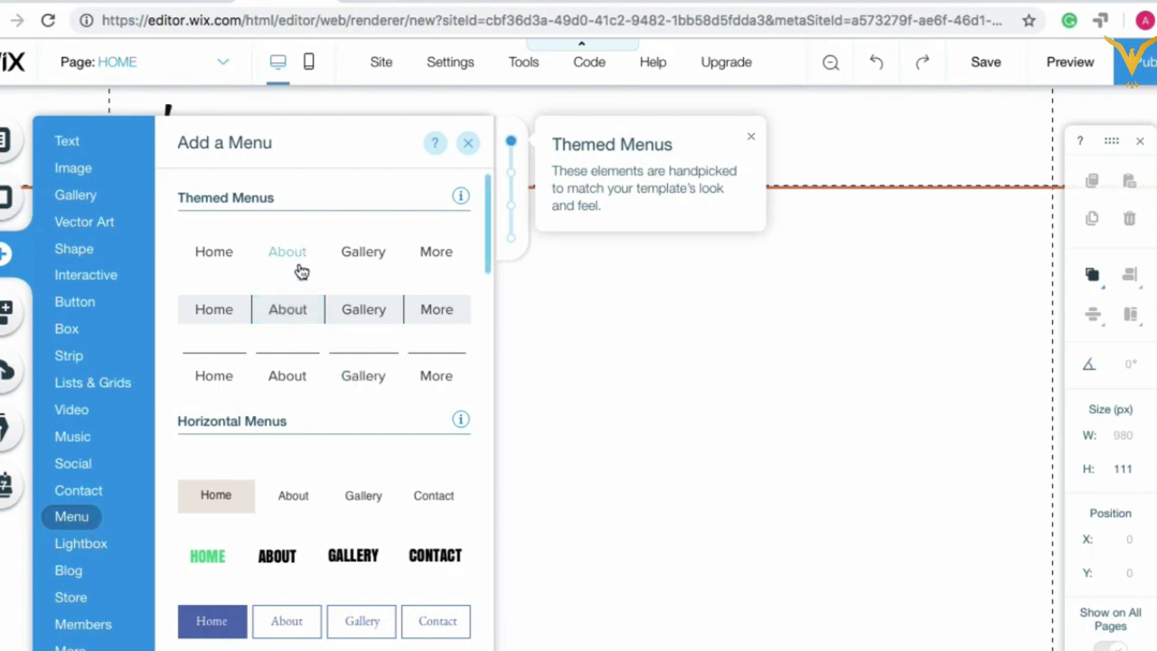
pyautogui.scroll(-5, 333, 330)
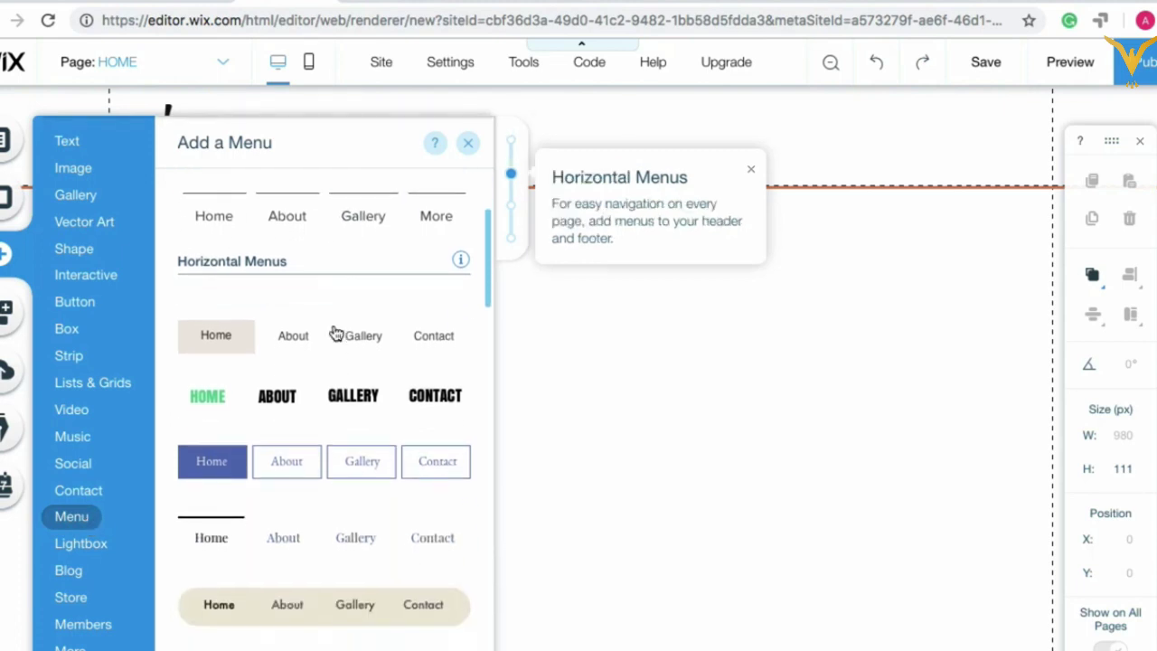
pyautogui.scroll(-3, 336, 333)
pyautogui.scroll(10, 336, 334)
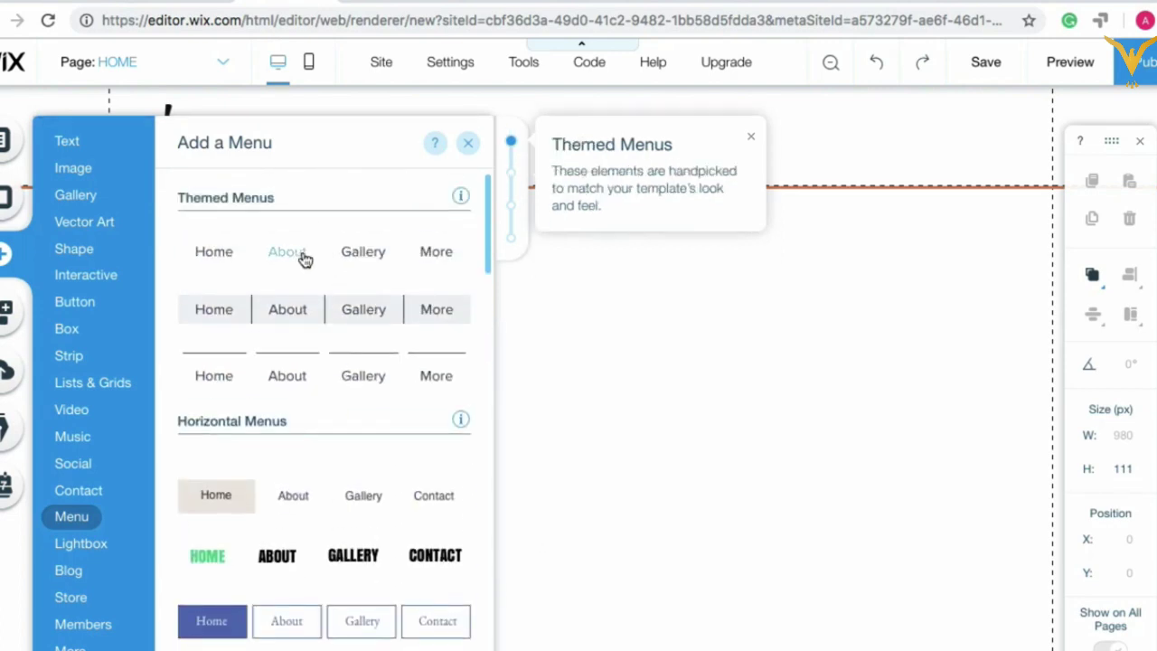
pyautogui.moveTo(313, 260); pyautogui.dragTo(661, 145)
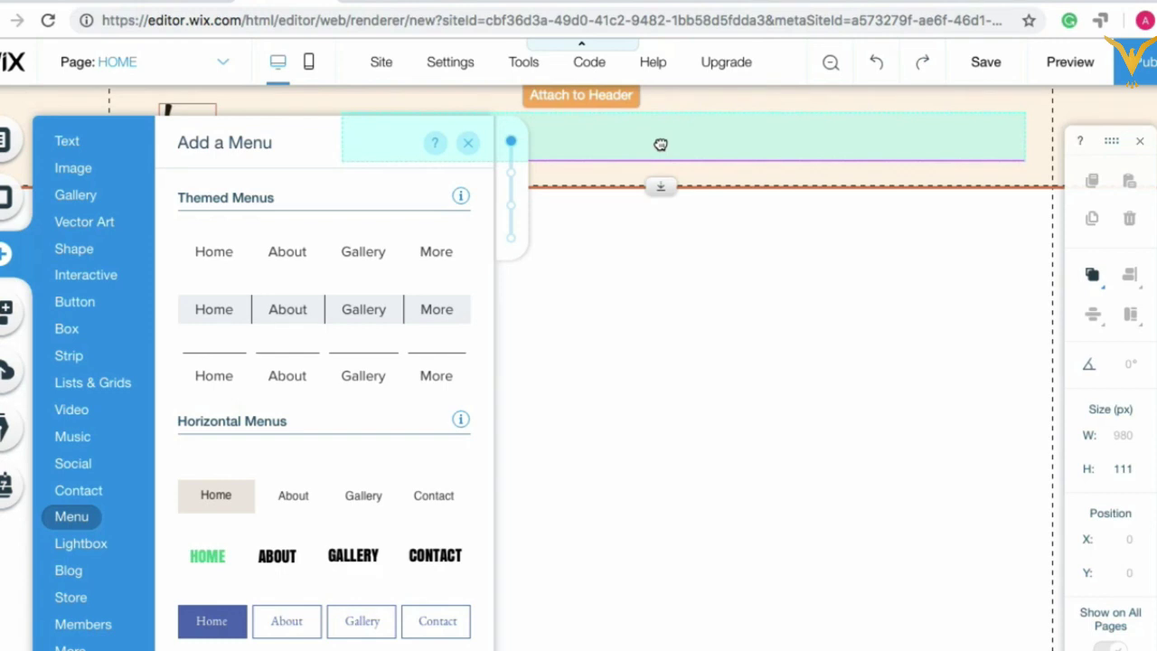
pyautogui.moveTo(661, 145); pyautogui.dragTo(680, 151)
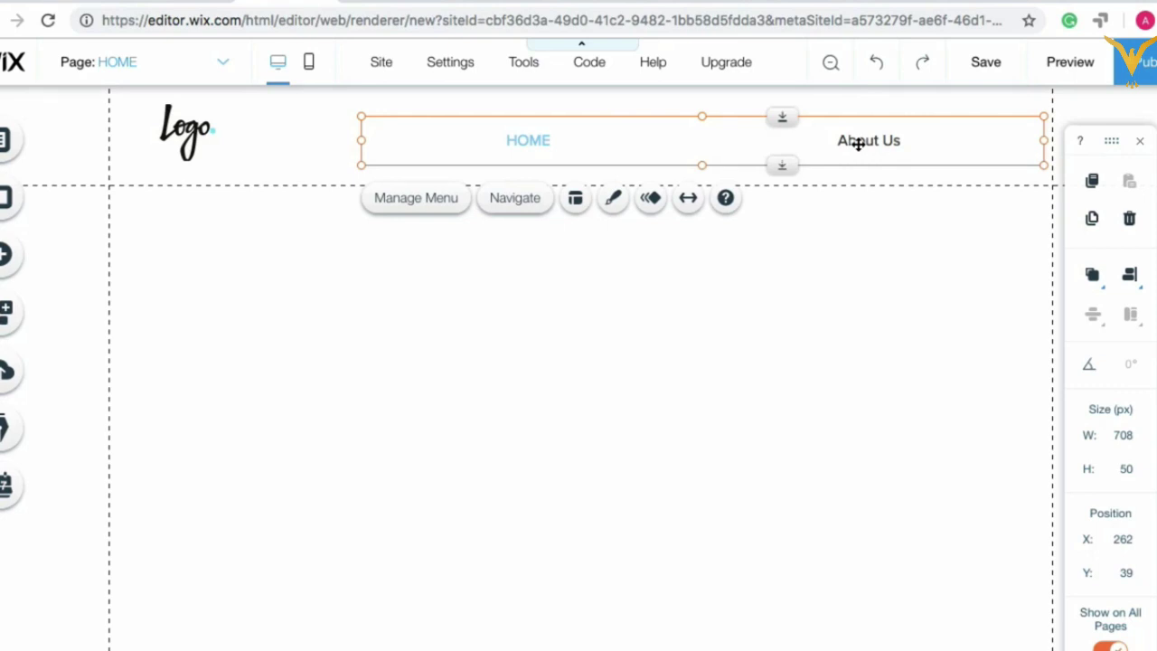
# Step: Create a Contact Us page in Menus & Pages, listed between HOME and About Us
pyautogui.click(222, 67)
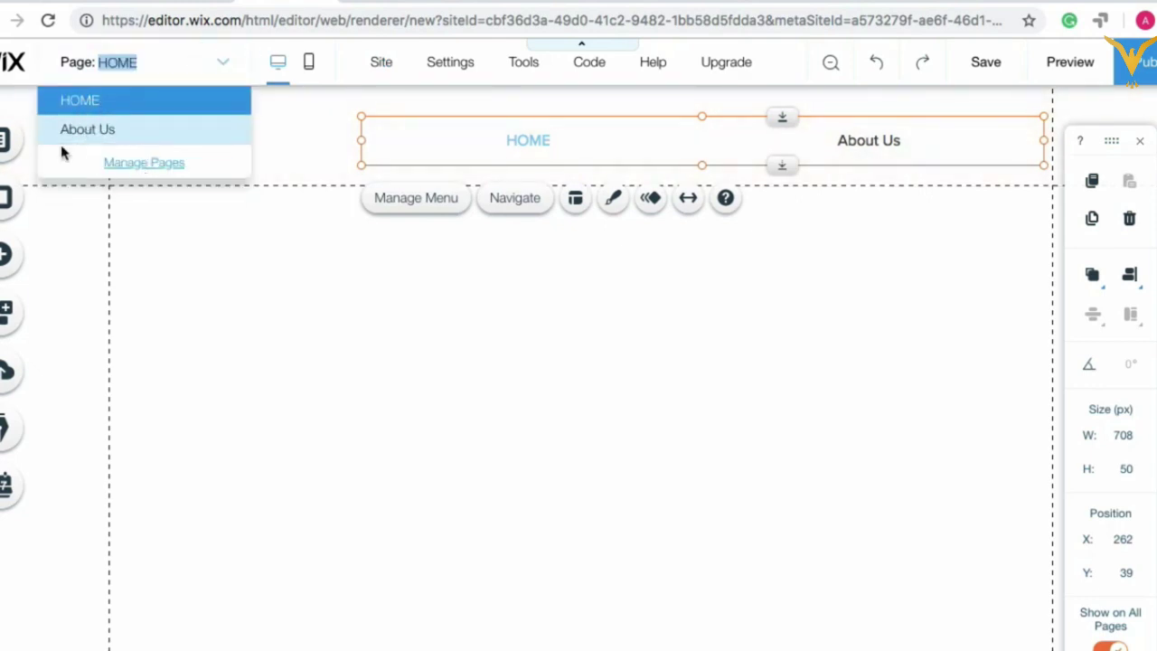
pyautogui.click(6, 143)
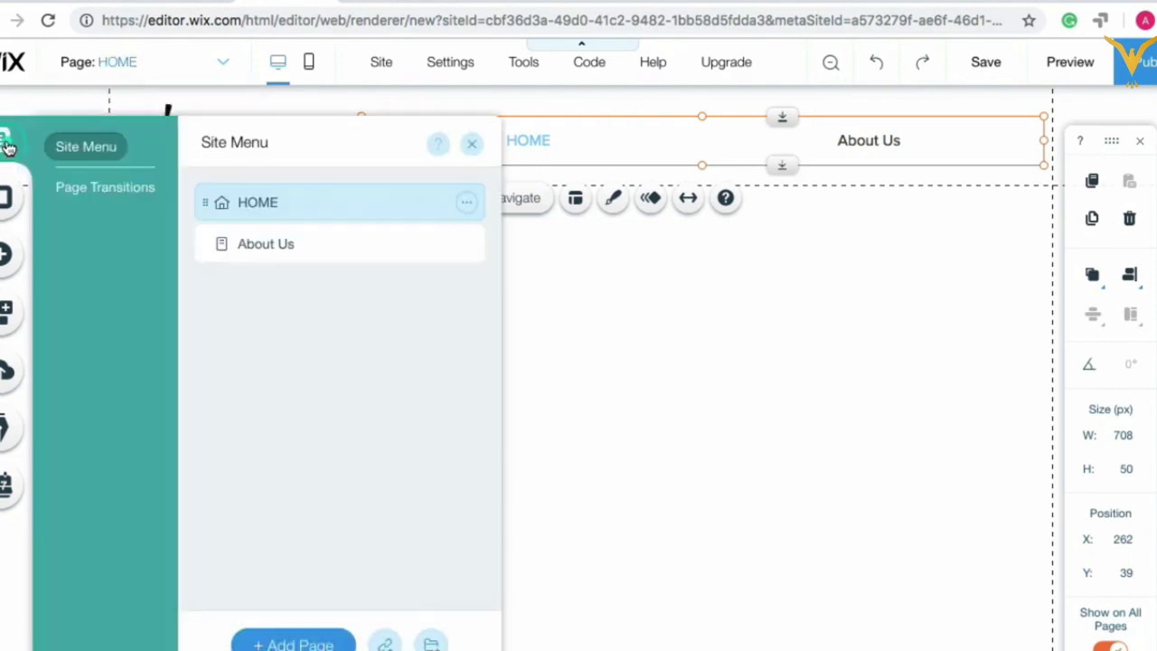
pyautogui.click(280, 645)
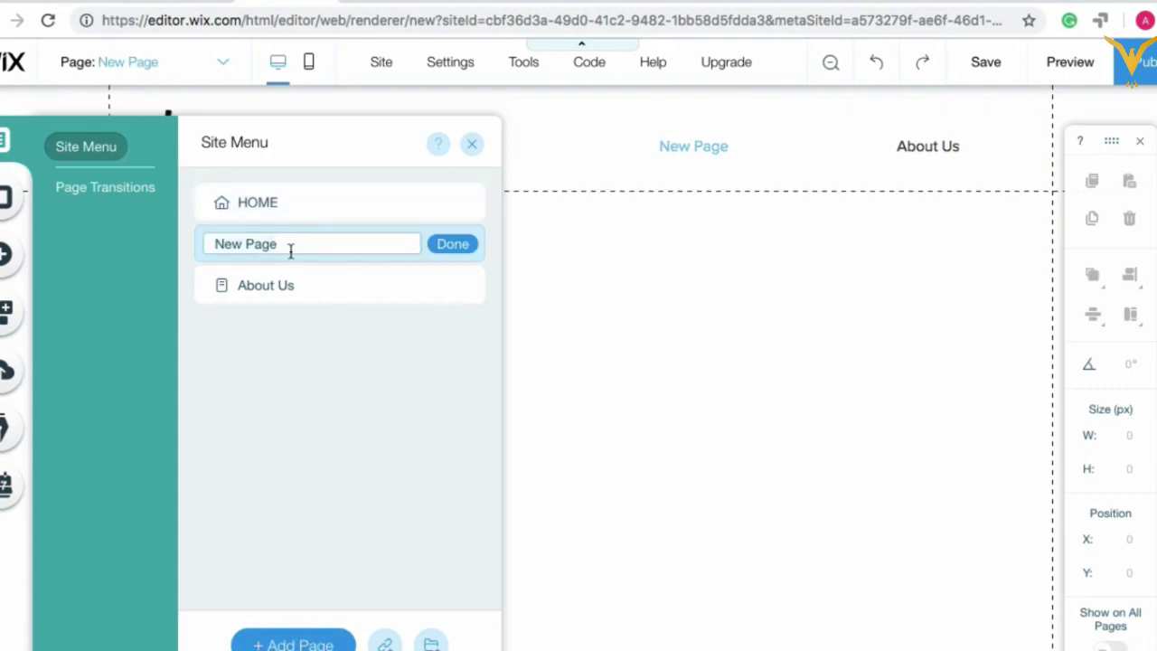
pyautogui.write('Contact Us')
pyautogui.click(460, 246)
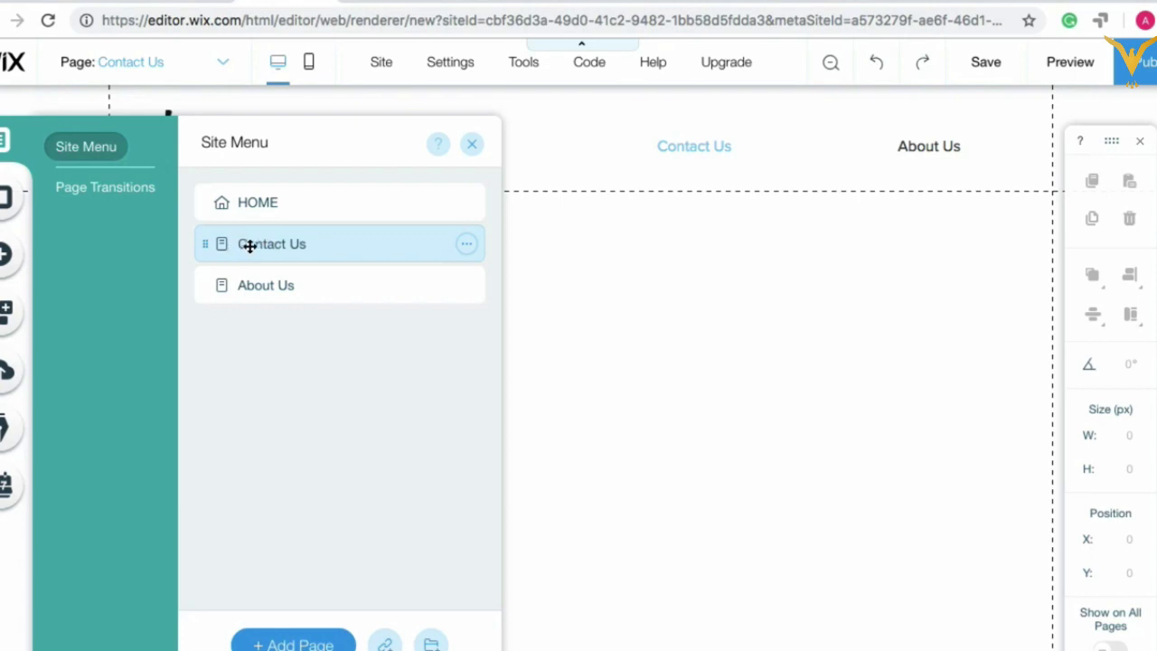
pyautogui.click(288, 204)
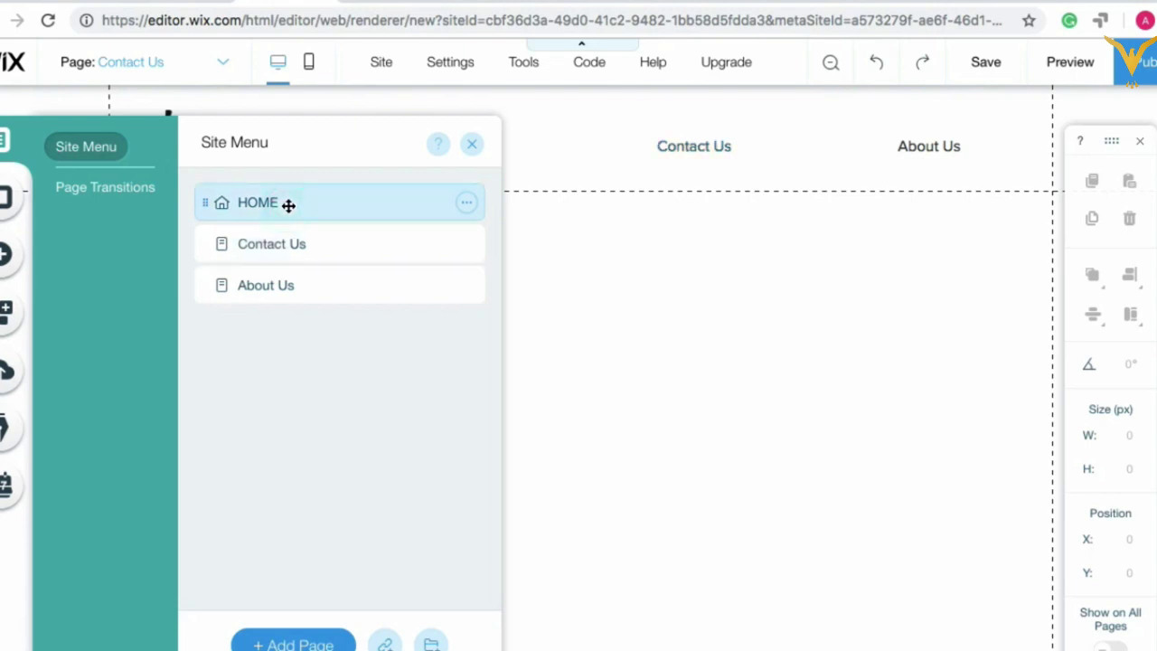
pyautogui.click(284, 282)
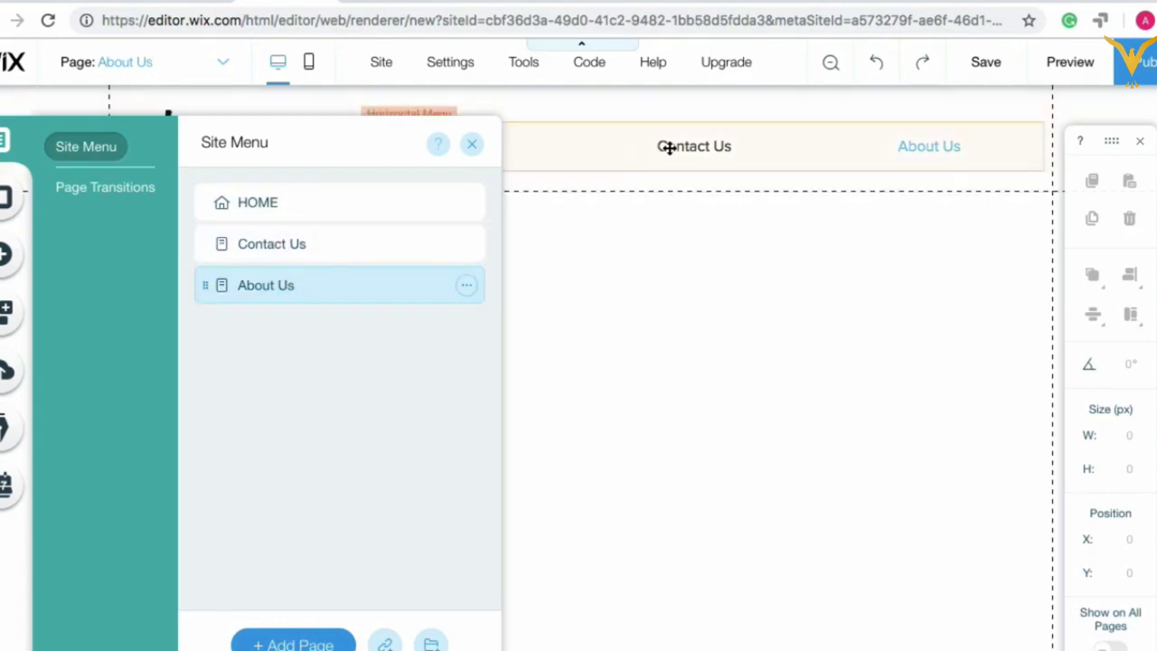
# Step: Drag the About Us and HOME rows so the menu reads HOME, About Us, Contact Us
pyautogui.click(640, 252)
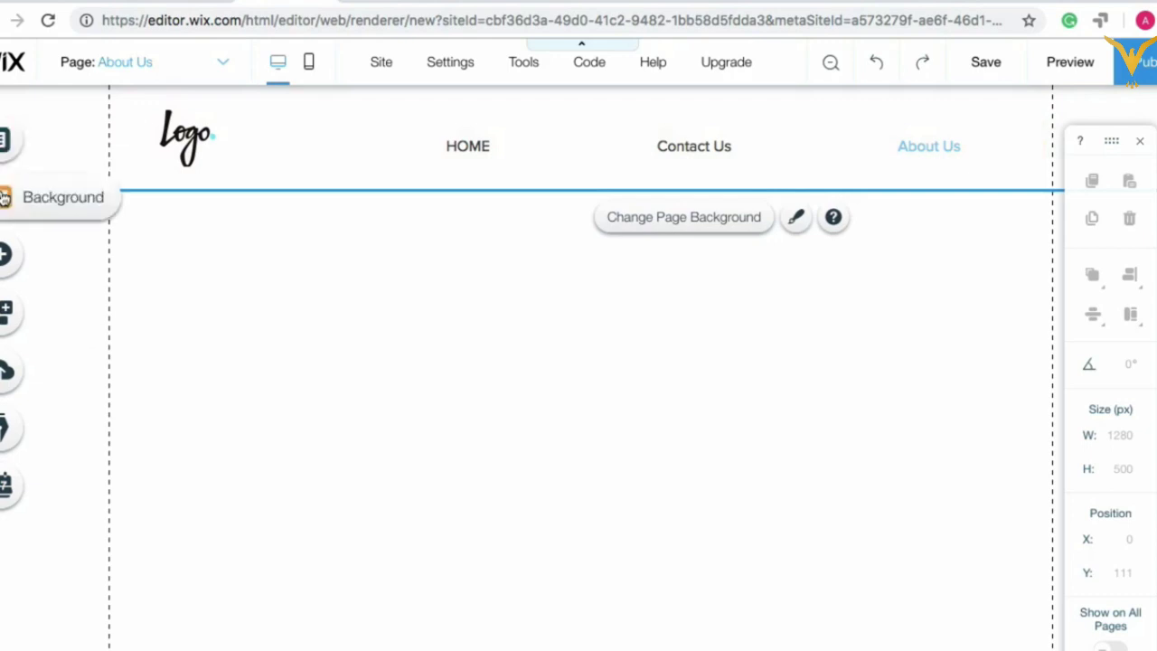
pyautogui.click(5, 140)
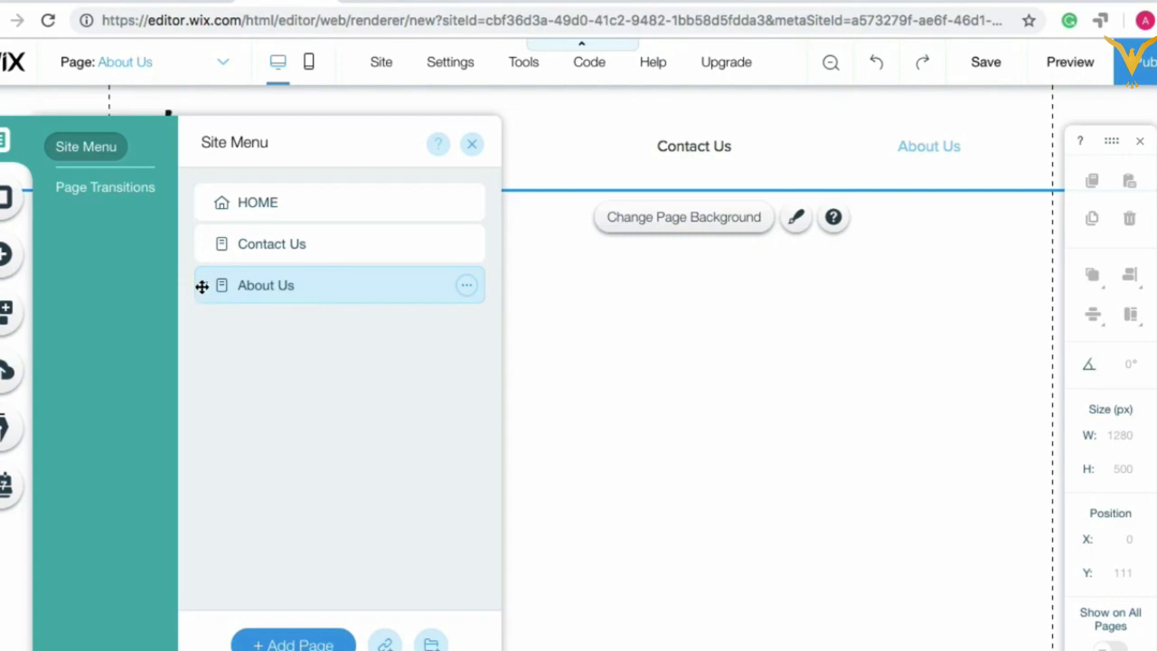
pyautogui.moveTo(202, 286); pyautogui.dragTo(202, 226)
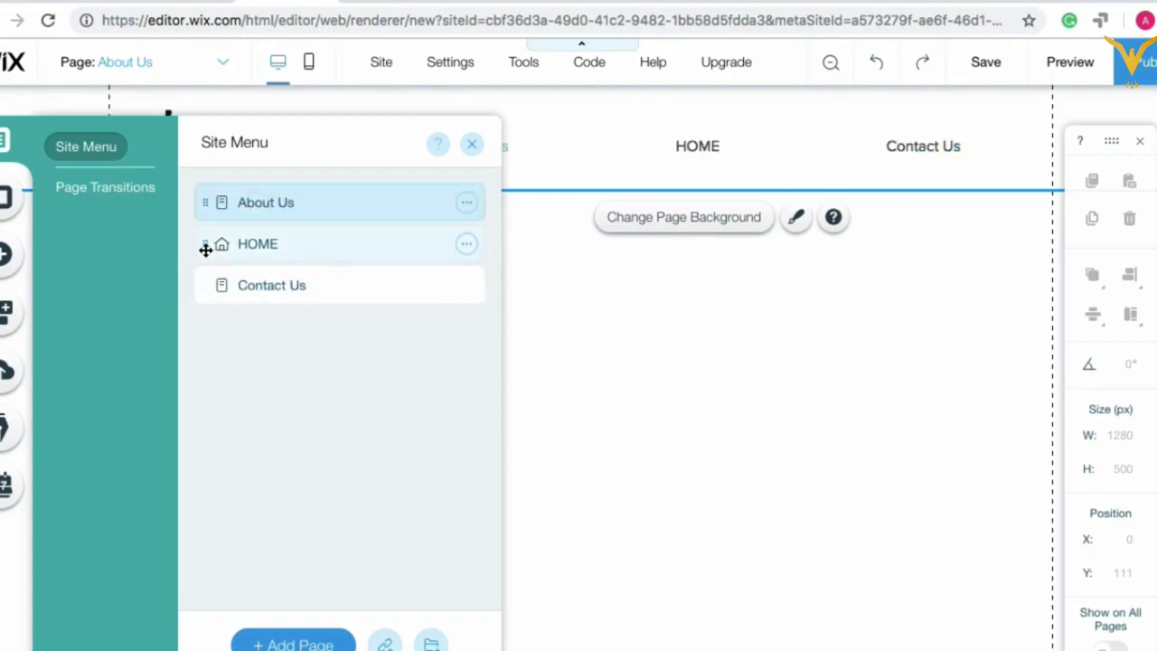
pyautogui.moveTo(206, 250); pyautogui.dragTo(209, 201)
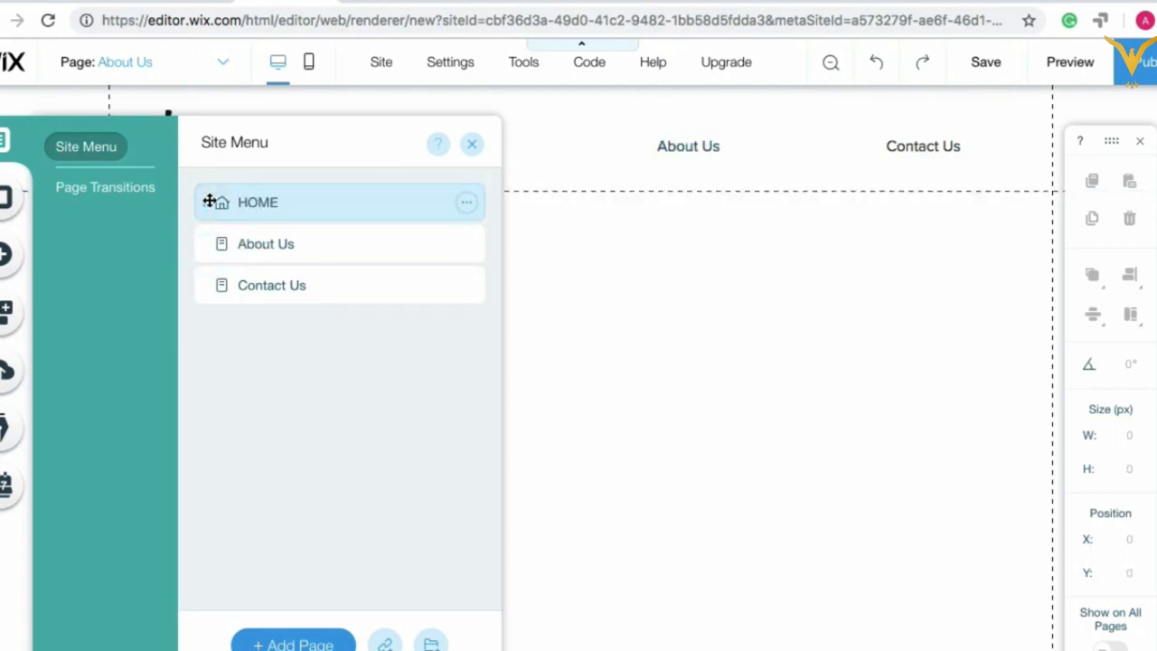
pyautogui.click(209, 202)
pyautogui.click(573, 233)
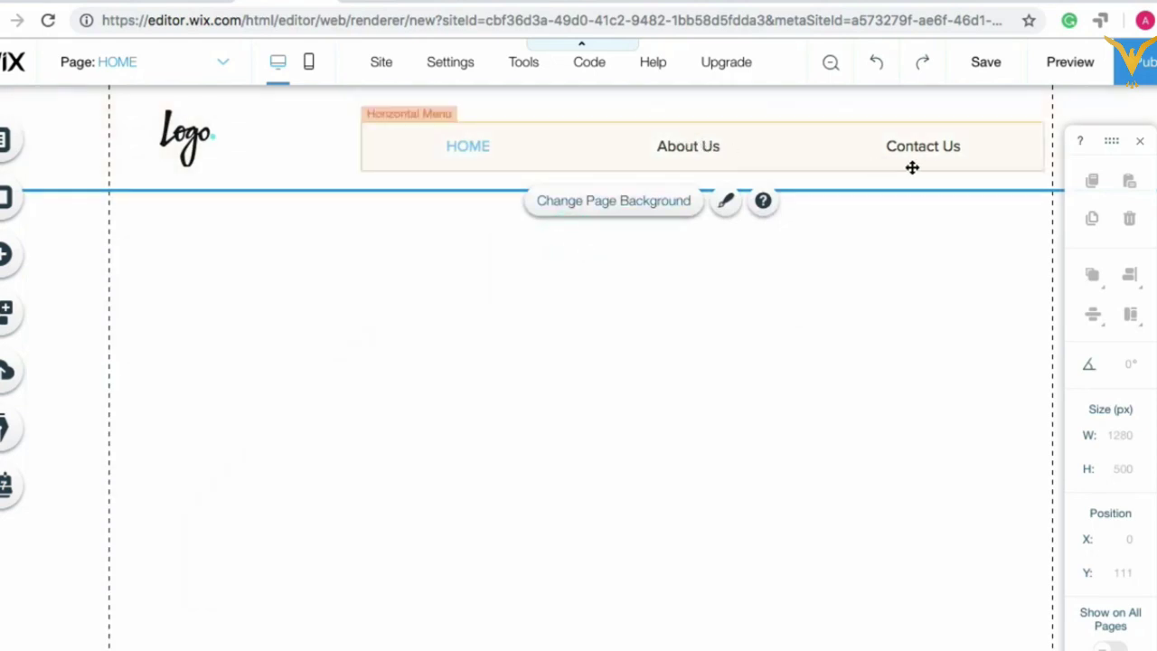
# Step: Try adding a page named Destinations in Menus & Pages, fixing a typo in the name
pyautogui.click(226, 61)
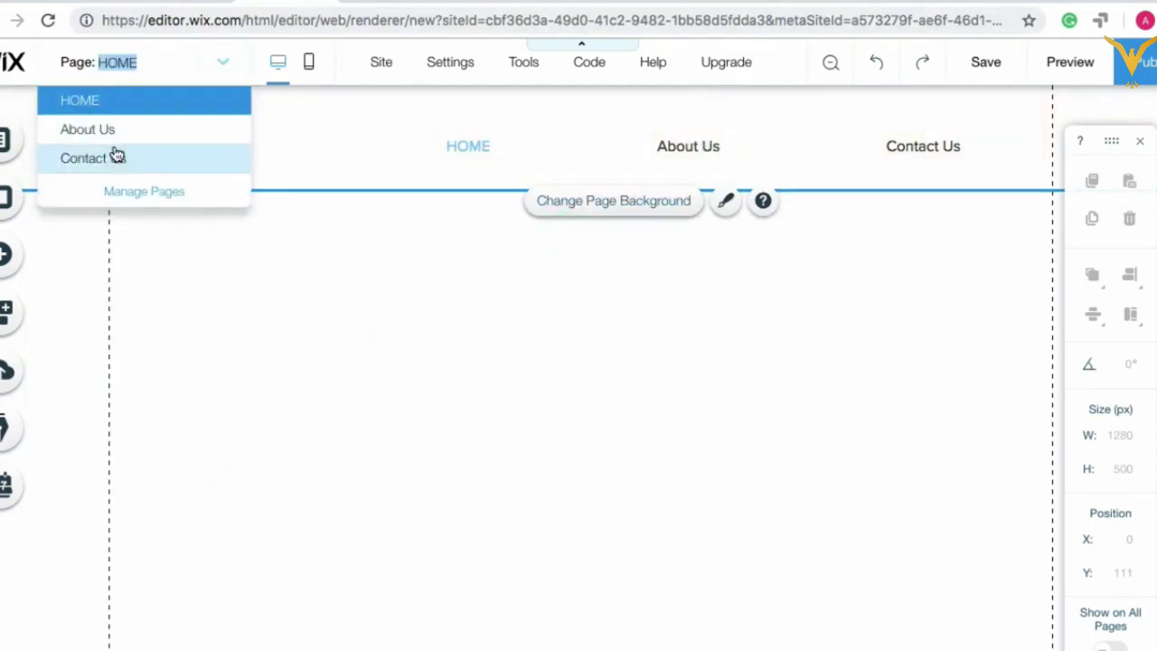
pyautogui.click(8, 147)
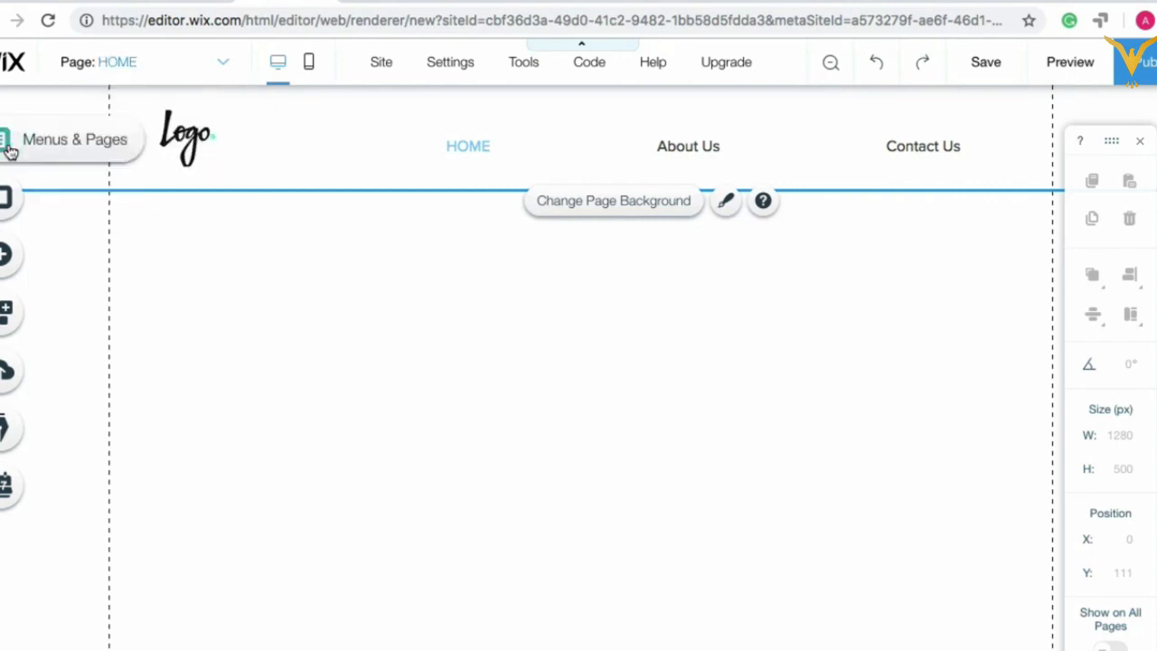
pyautogui.click(8, 146)
pyautogui.click(299, 643)
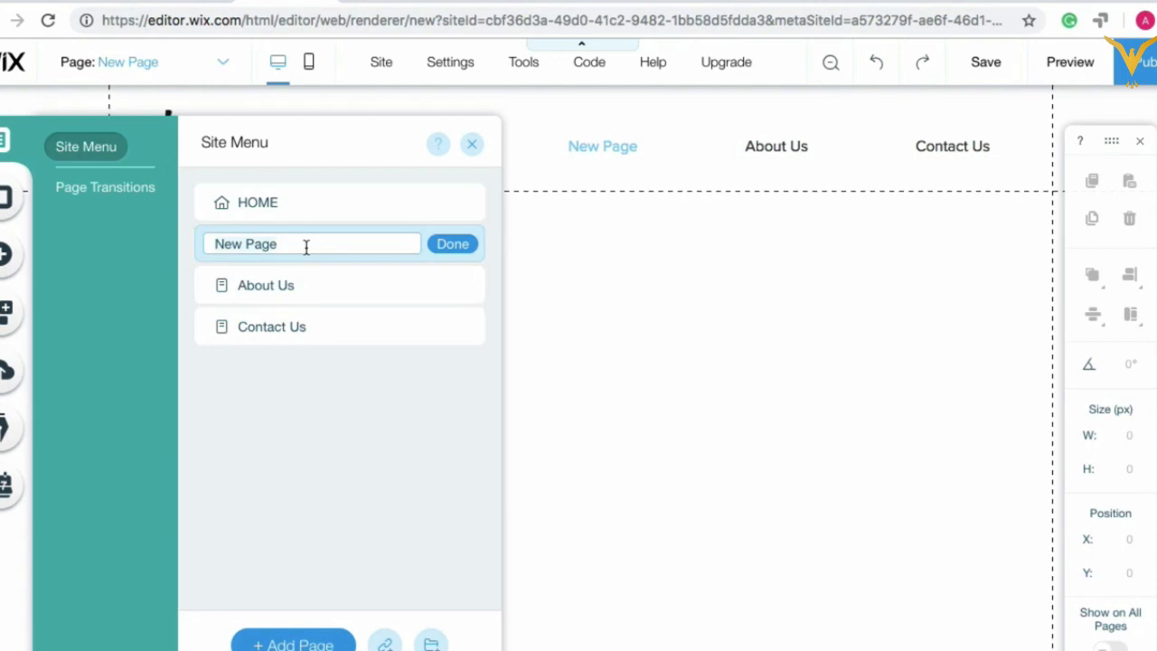
pyautogui.write('De')
pyautogui.click(239, 245)
pyautogui.press('BackSpace')
pyautogui.write('s')
pyautogui.click(452, 245)
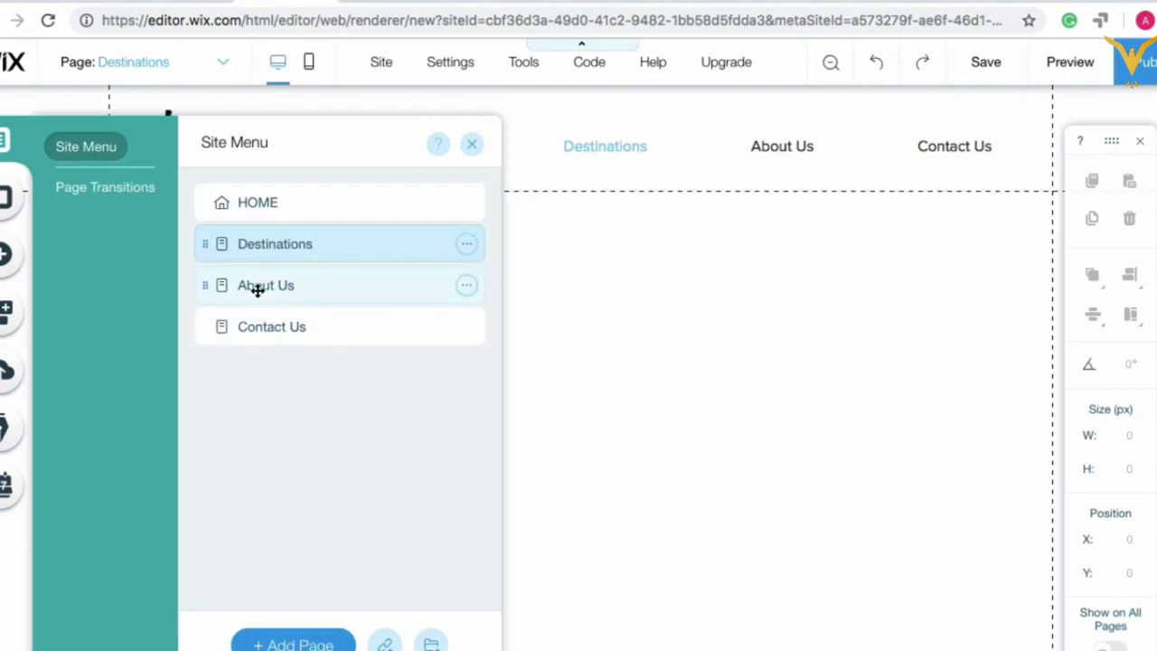
pyautogui.click(544, 295)
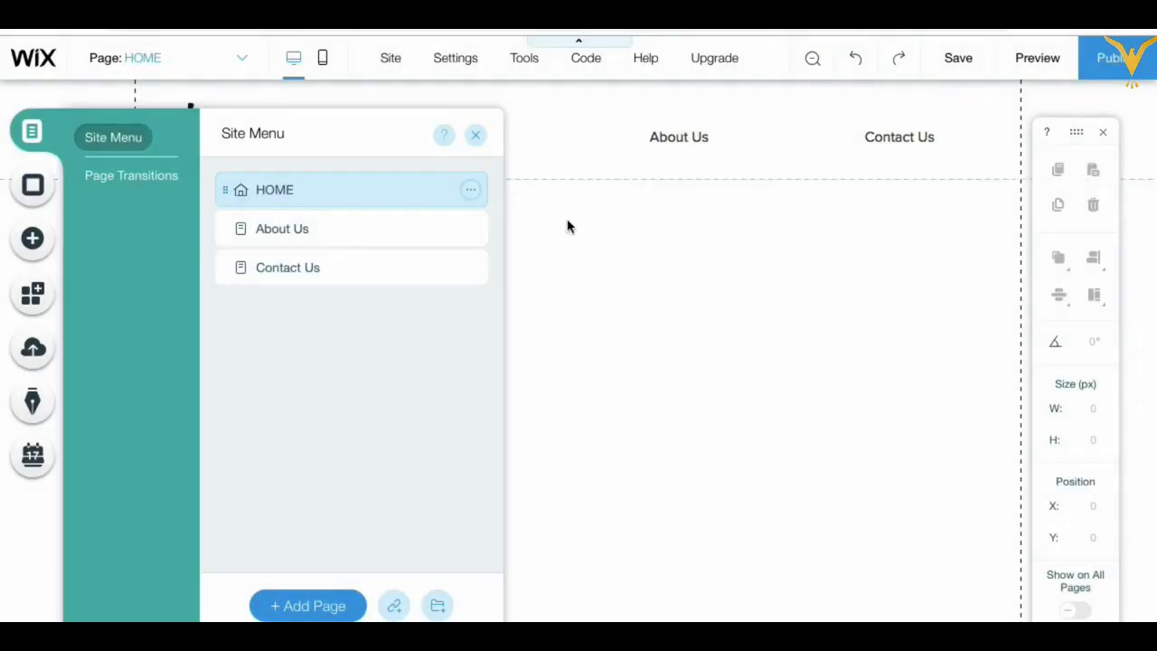
# Step: Add a Destinations page after HOME via Manage Pages, correcting the misspelled name
pyautogui.click(569, 224)
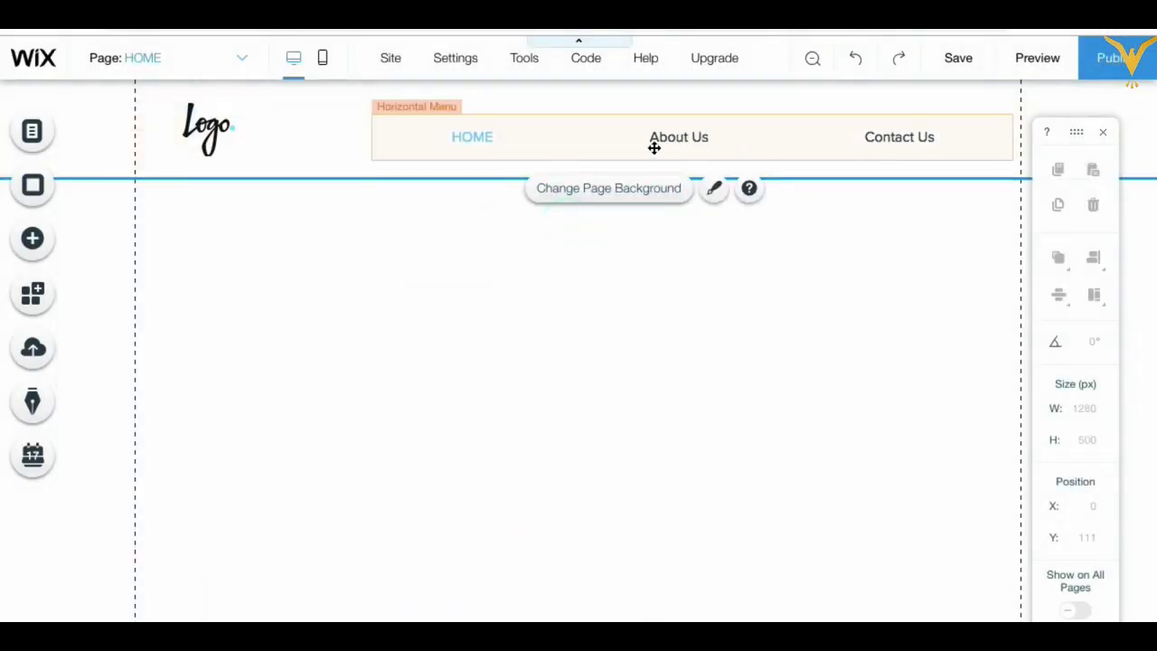
pyautogui.click(242, 59)
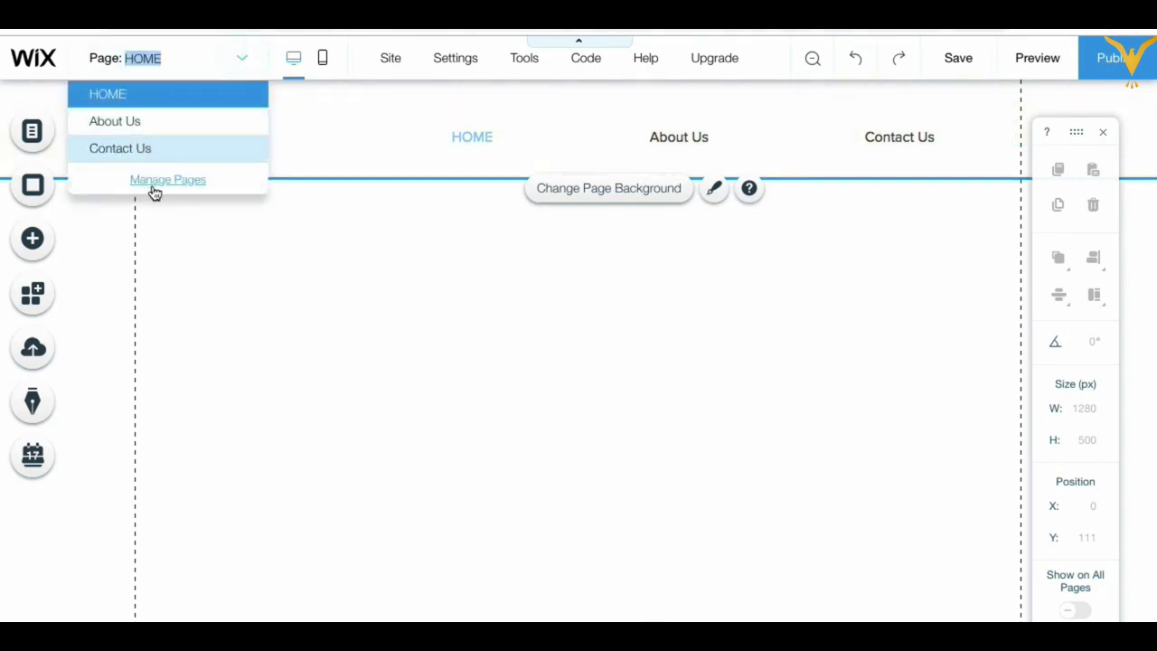
pyautogui.click(36, 136)
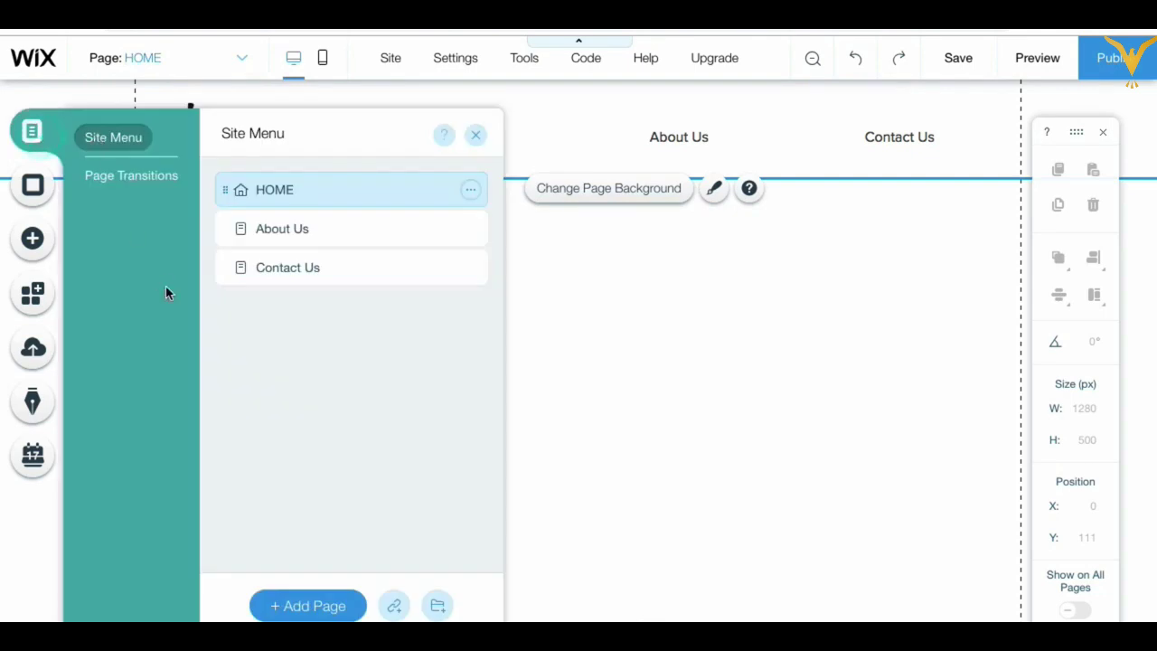
pyautogui.click(323, 610)
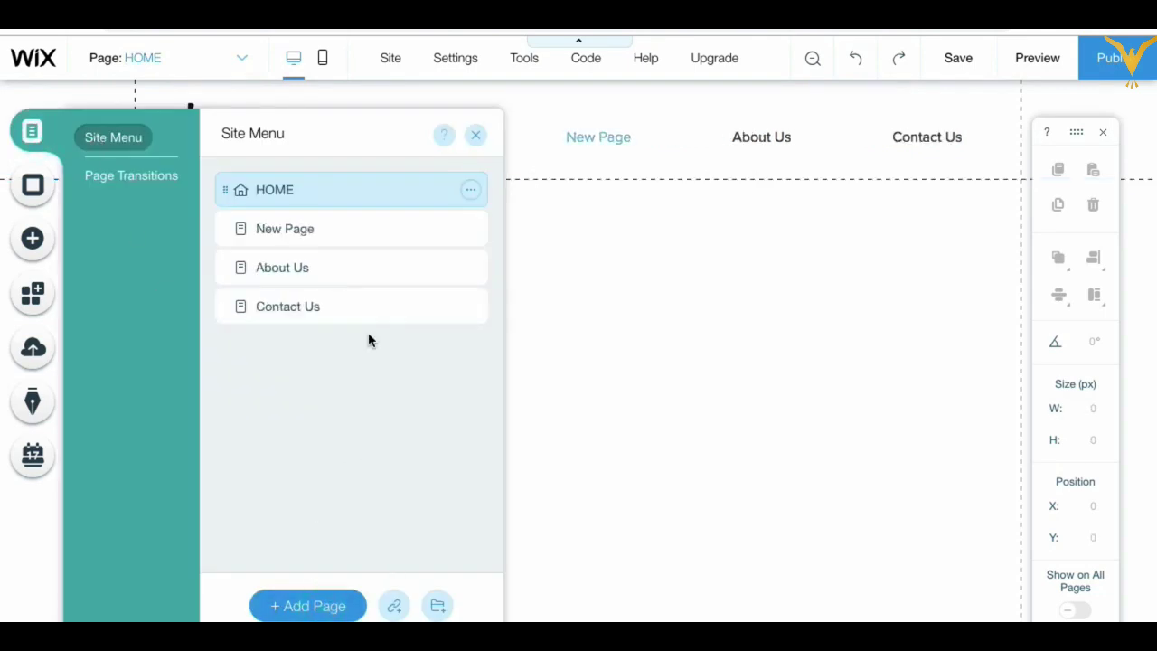
pyautogui.write('Dea')
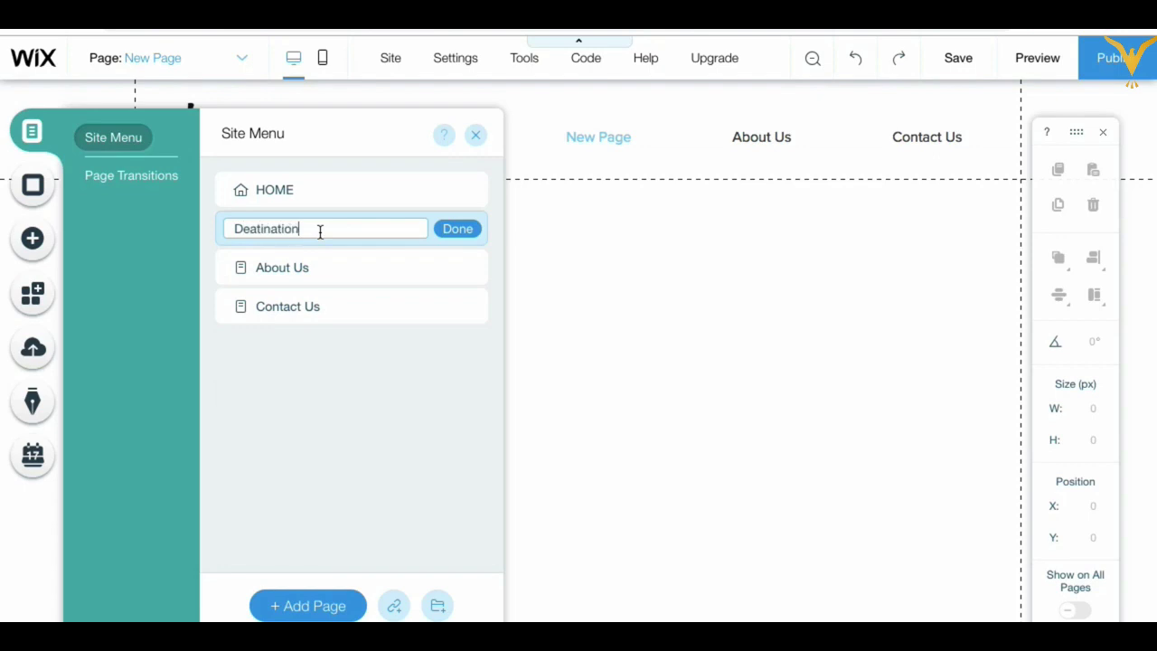
pyautogui.click(257, 229)
pyautogui.press('BackSpace')
pyautogui.write('s')
pyautogui.click(458, 230)
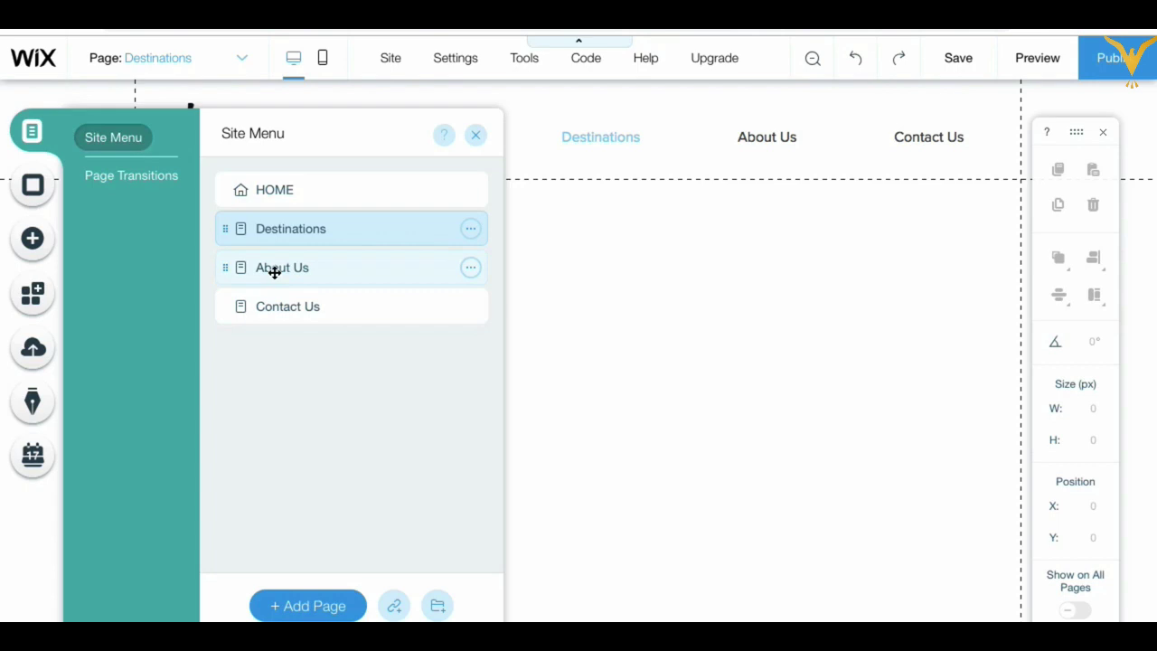
pyautogui.click(545, 276)
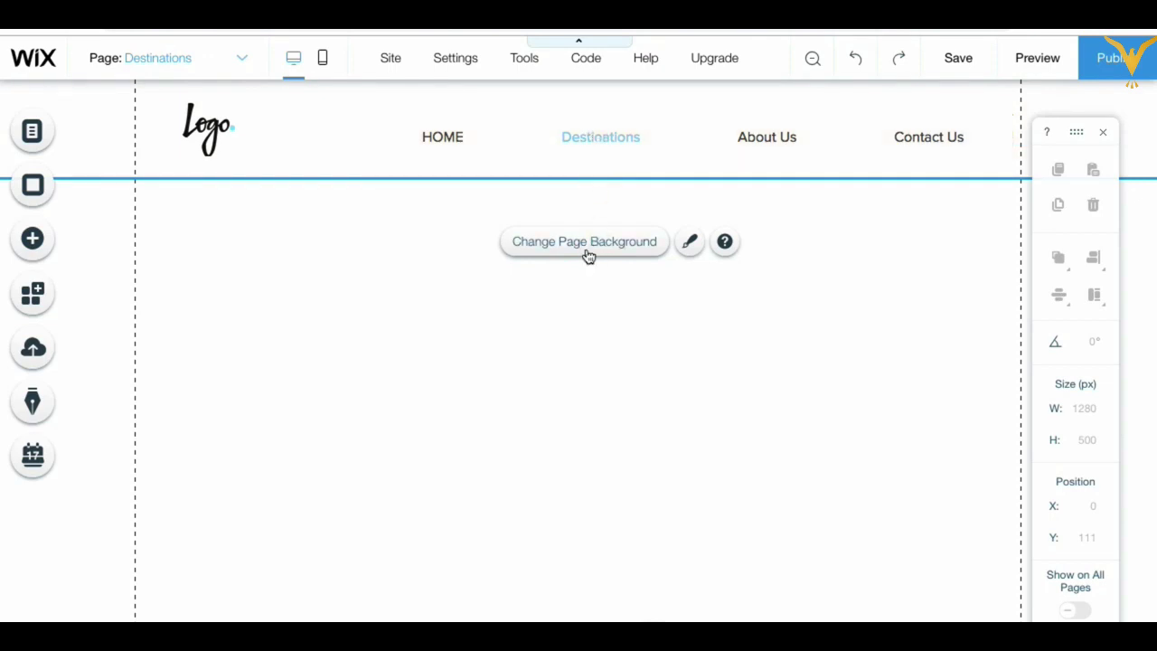
# Step: Create a Goa Tour page and drag it under Destinations as a subpage
pyautogui.click(67, 138)
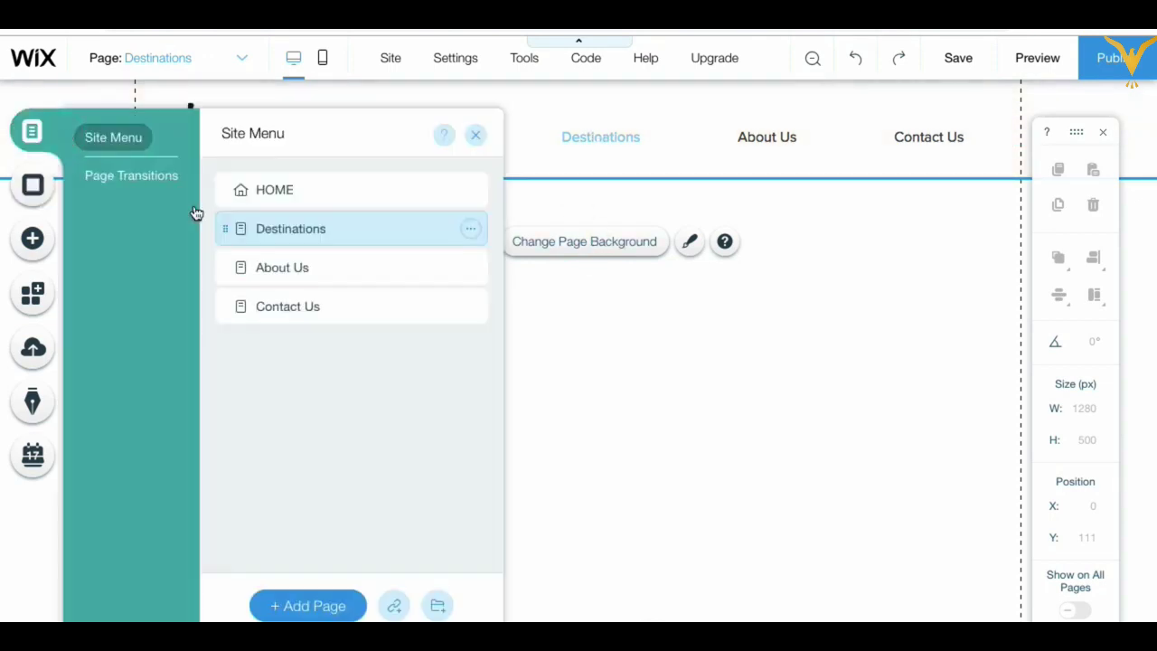
pyautogui.click(314, 607)
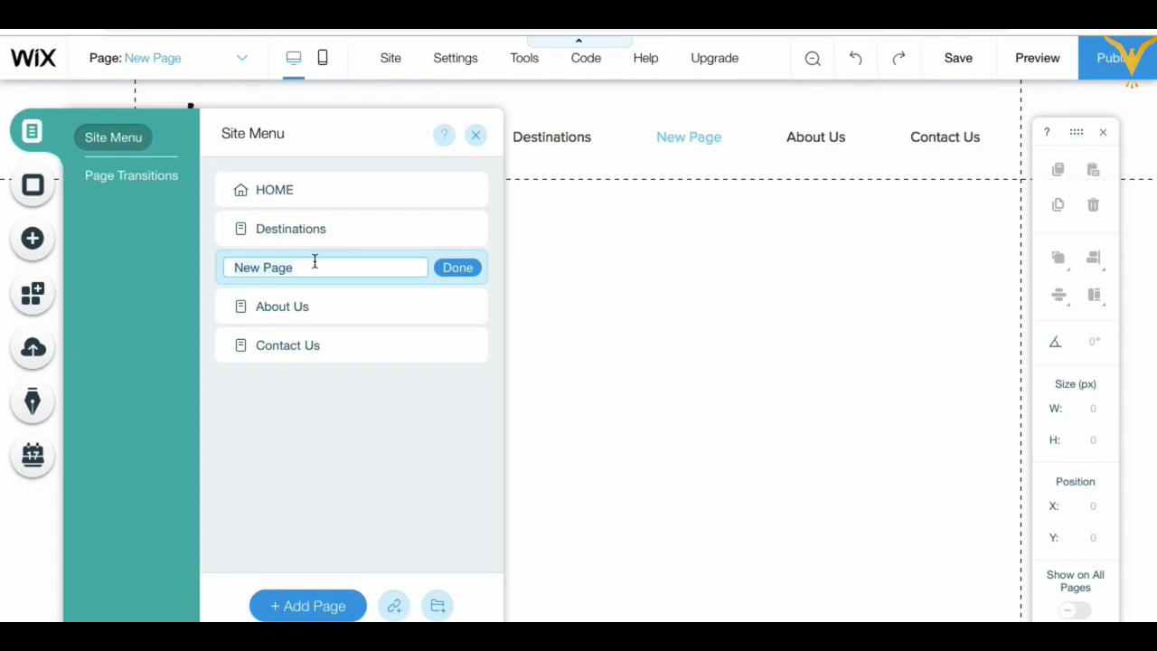
pyautogui.write('Goa Tour')
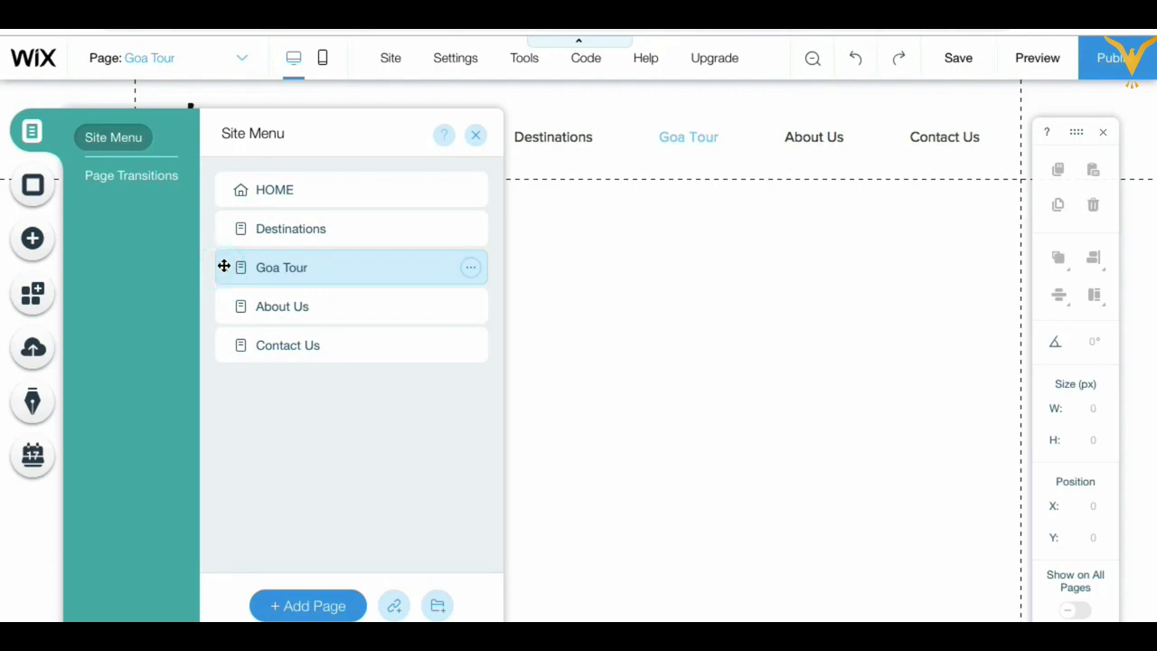
pyautogui.moveTo(224, 266); pyautogui.dragTo(267, 262)
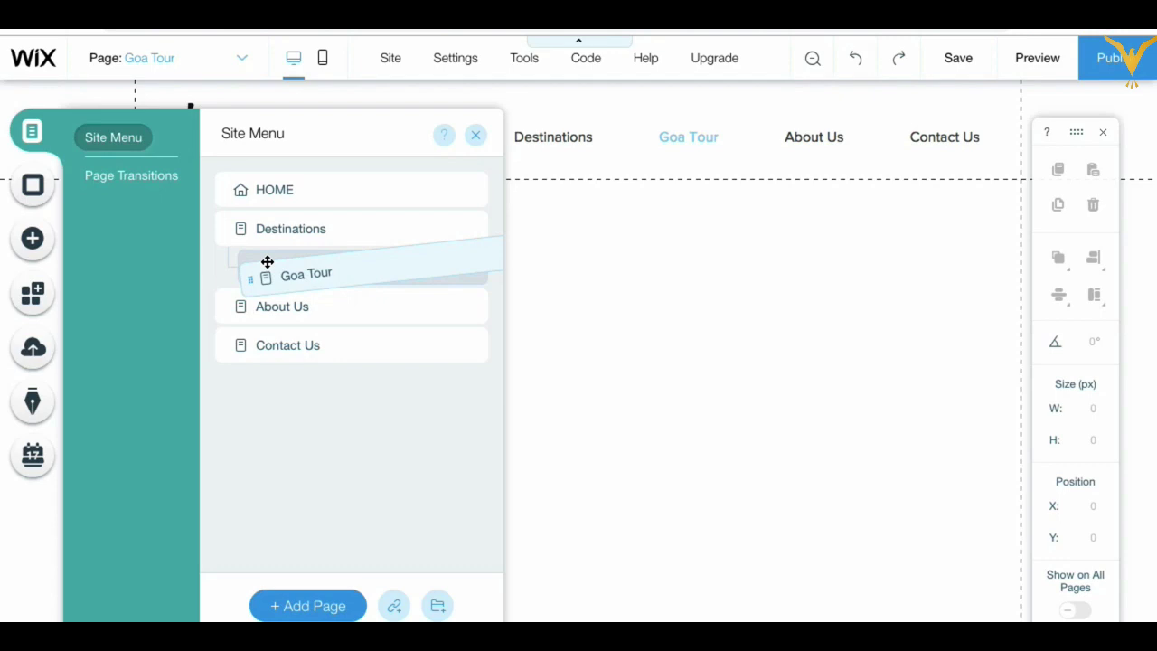
pyautogui.moveTo(268, 262); pyautogui.dragTo(268, 260)
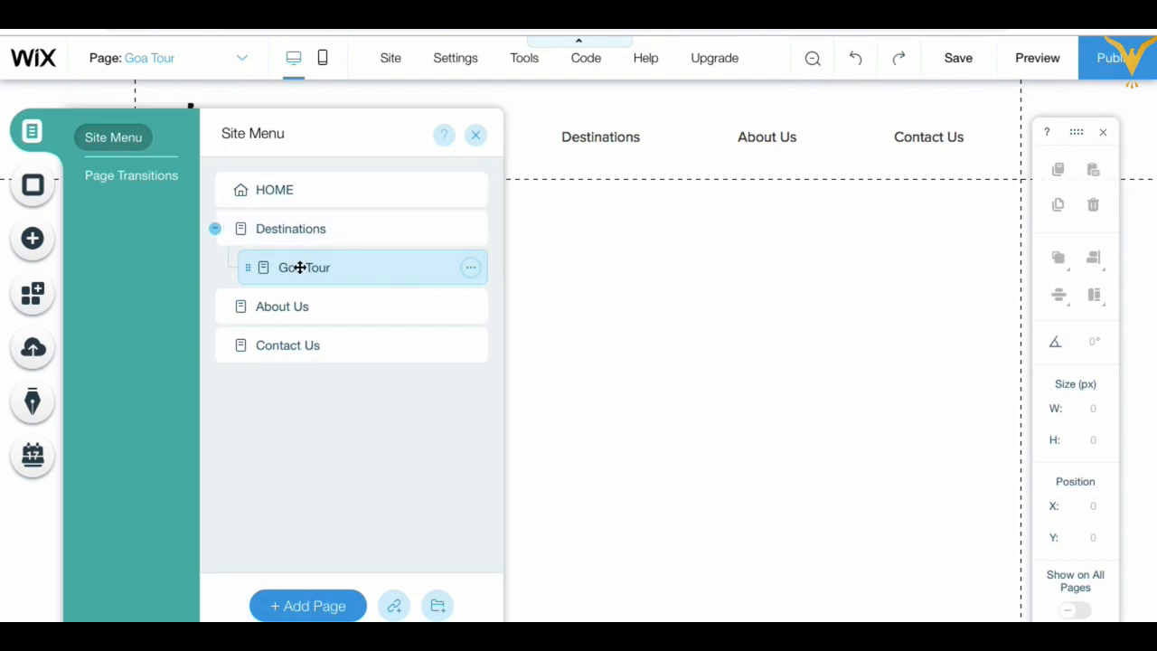
# Step: Create a Mumbai Tour page and drag it beneath Goa Tour, indented under Destinations
pyautogui.click(305, 608)
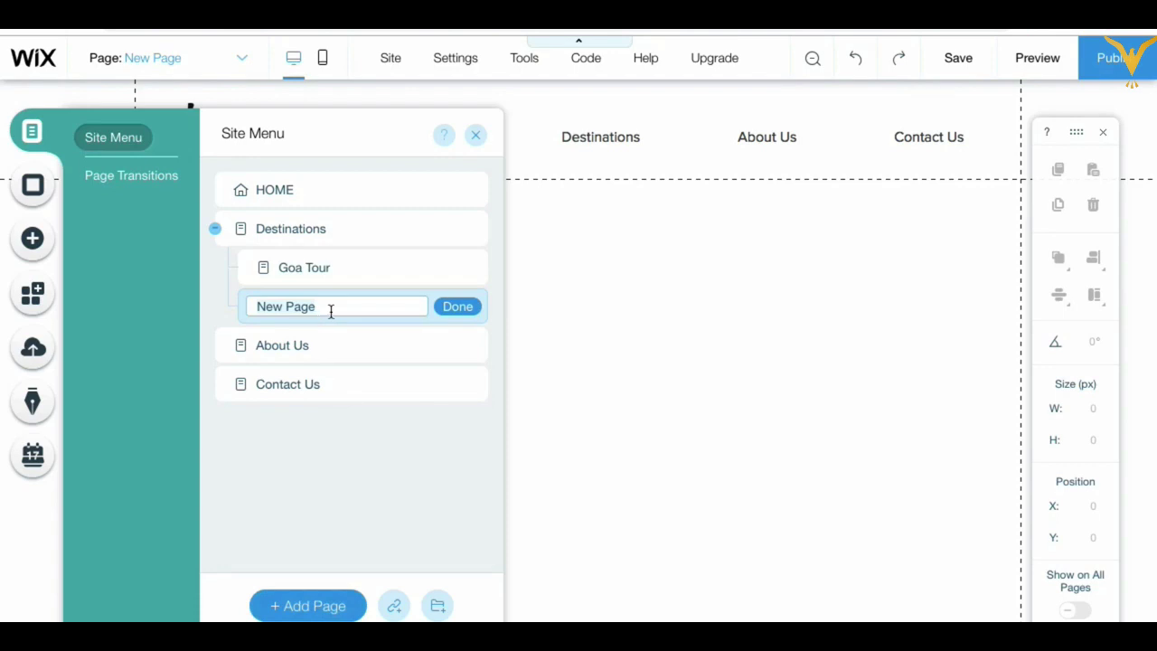
pyautogui.write('Mumbai Tour')
pyautogui.click(459, 307)
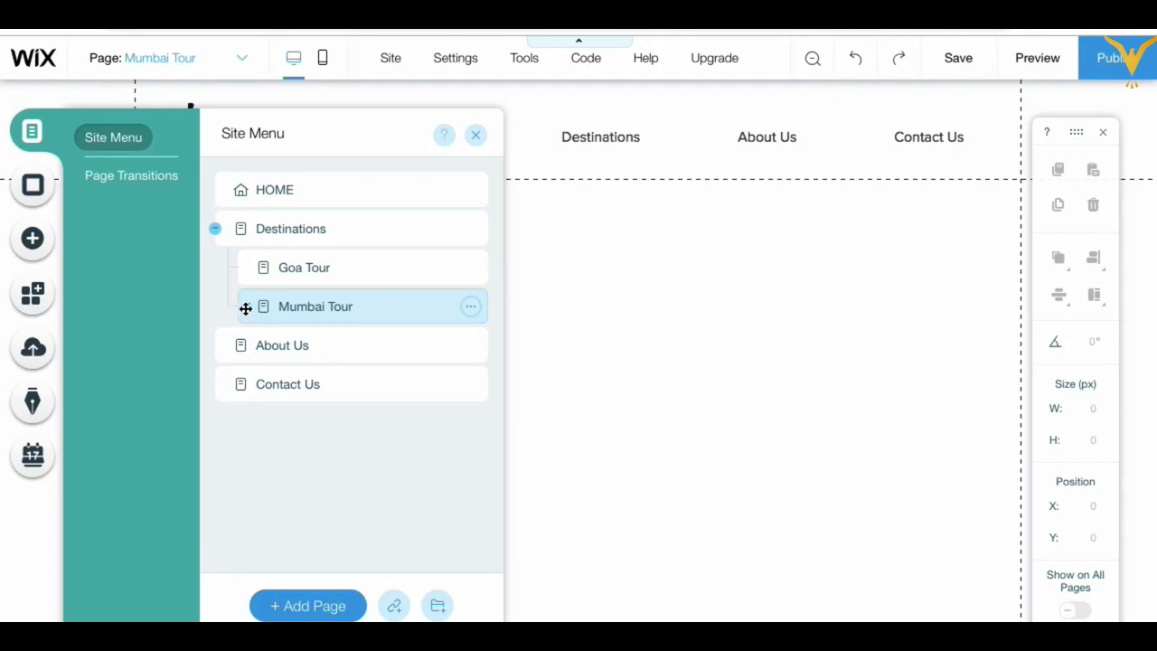
pyautogui.moveTo(245, 309); pyautogui.dragTo(203, 289)
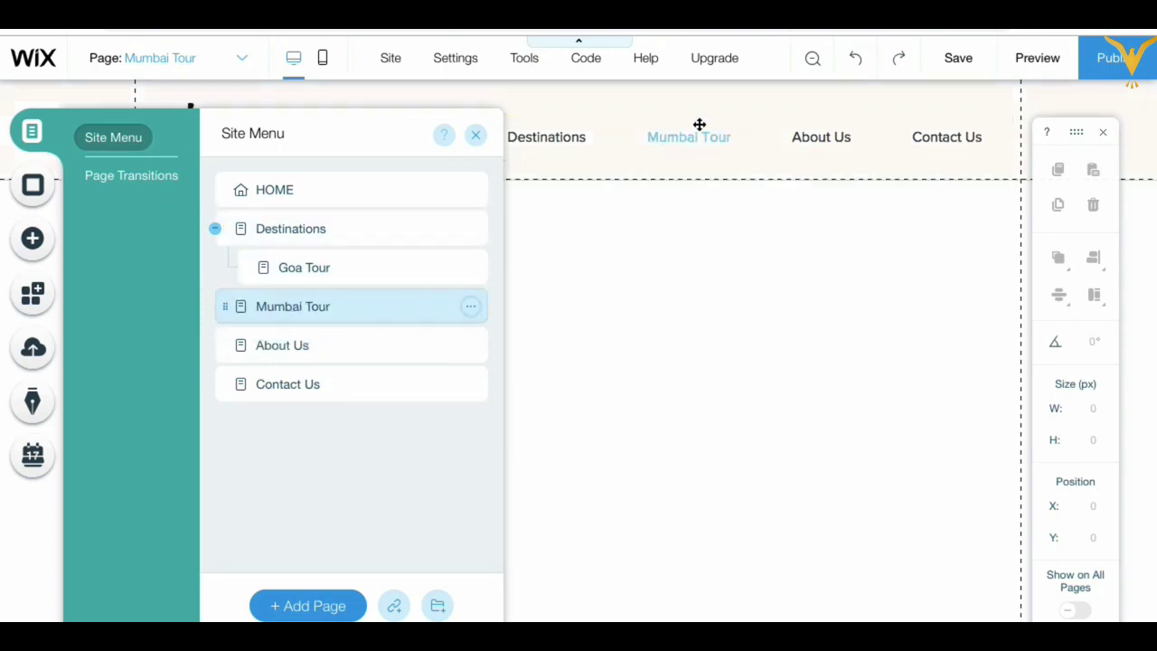
pyautogui.click(223, 306)
pyautogui.moveTo(223, 305); pyautogui.dragTo(260, 291)
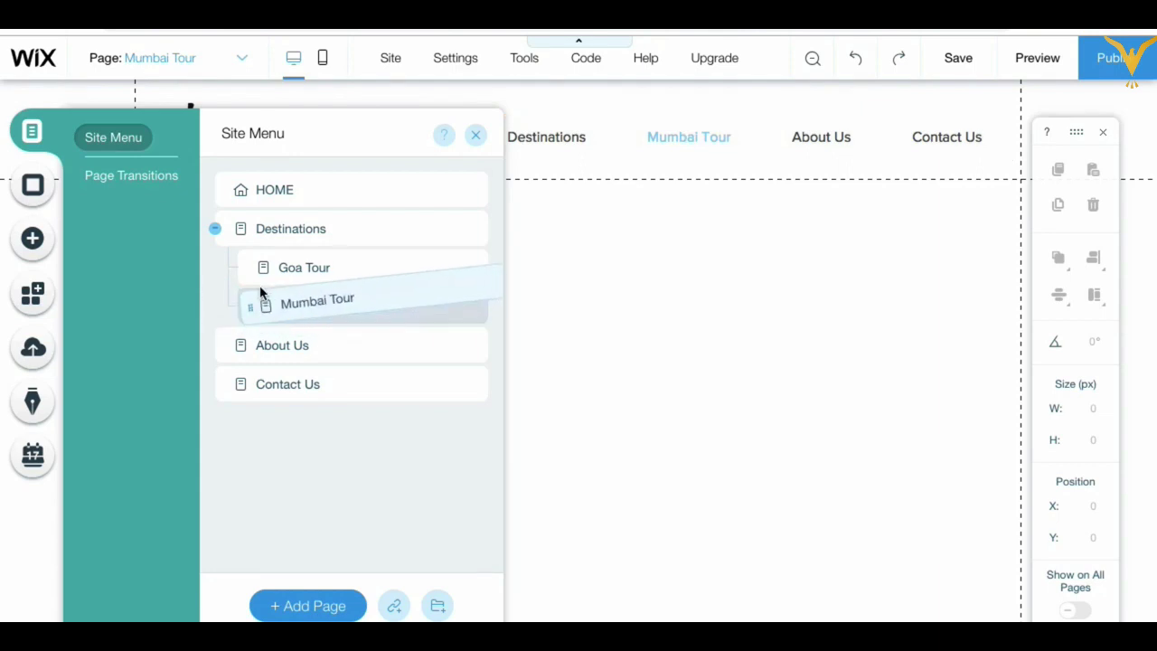
pyautogui.moveTo(260, 291); pyautogui.dragTo(262, 288)
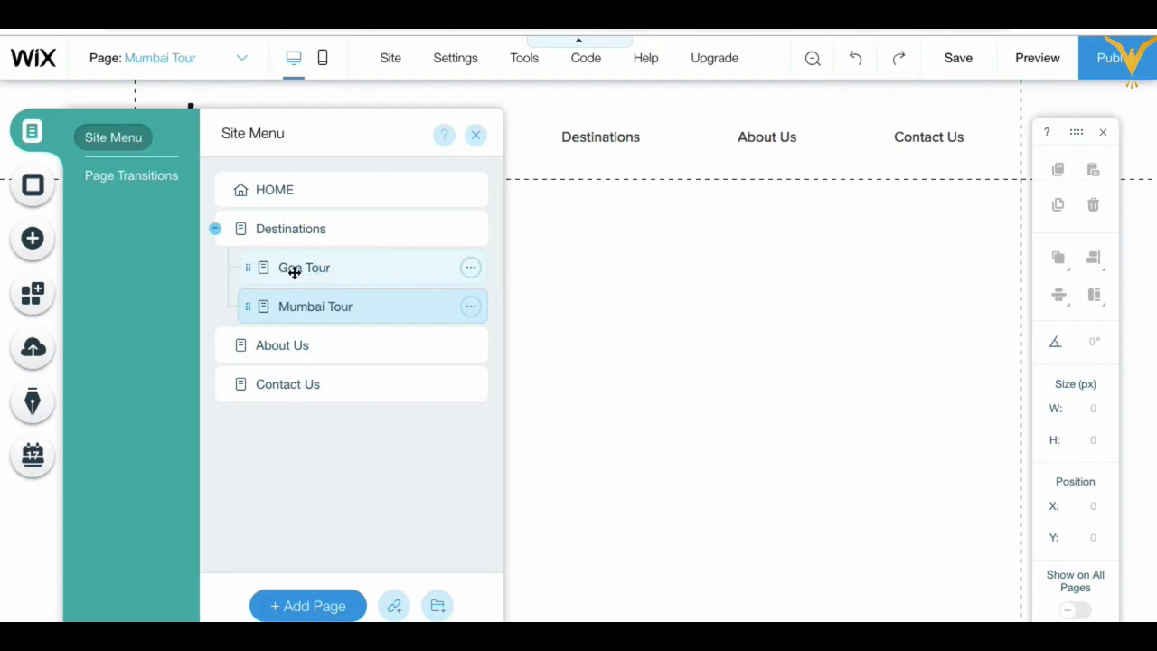
# Step: Rename the Goa Tour subpage to Domestic Tours
pyautogui.click(472, 271)
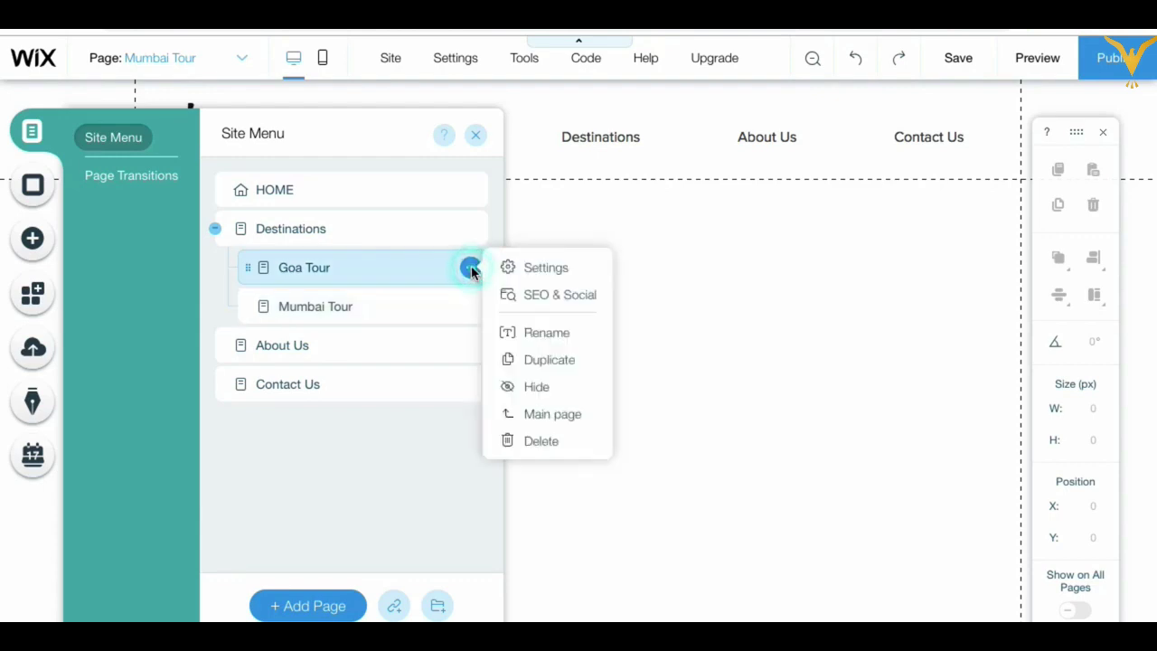
pyautogui.click(547, 334)
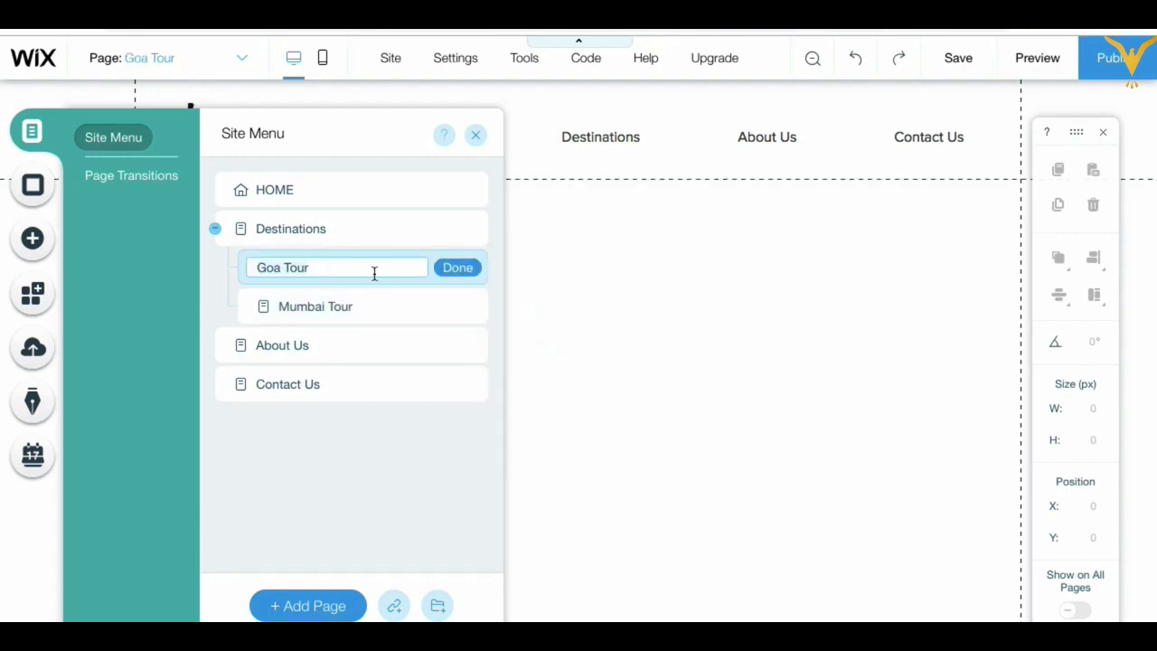
pyautogui.write('DomesticcTours')
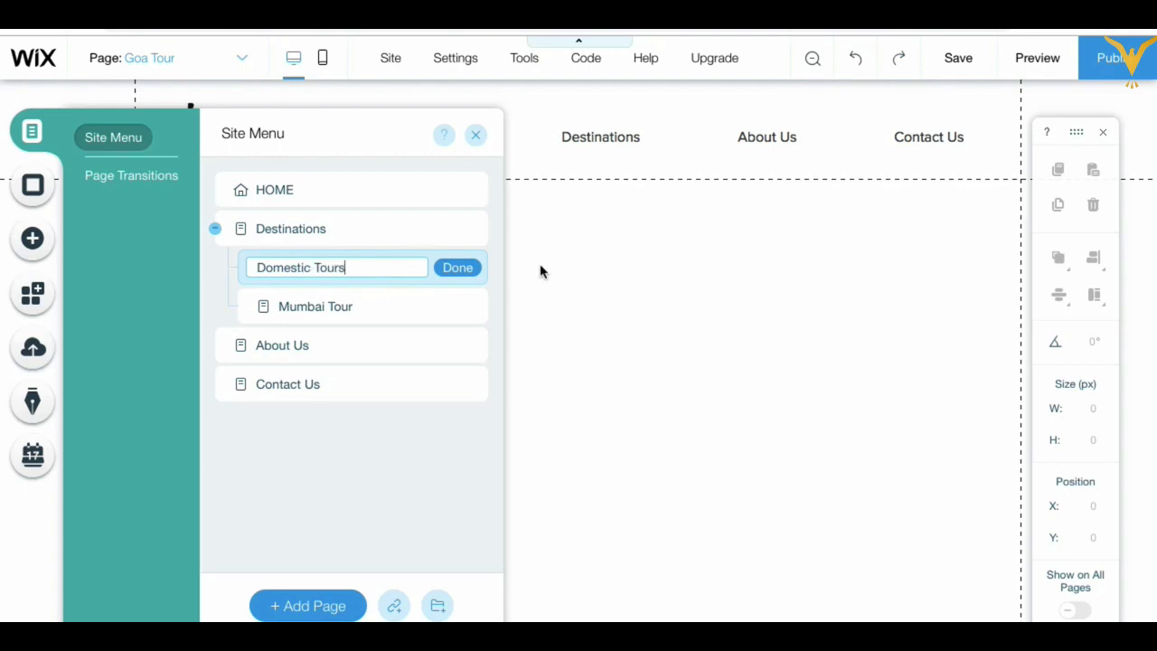
pyautogui.click(461, 269)
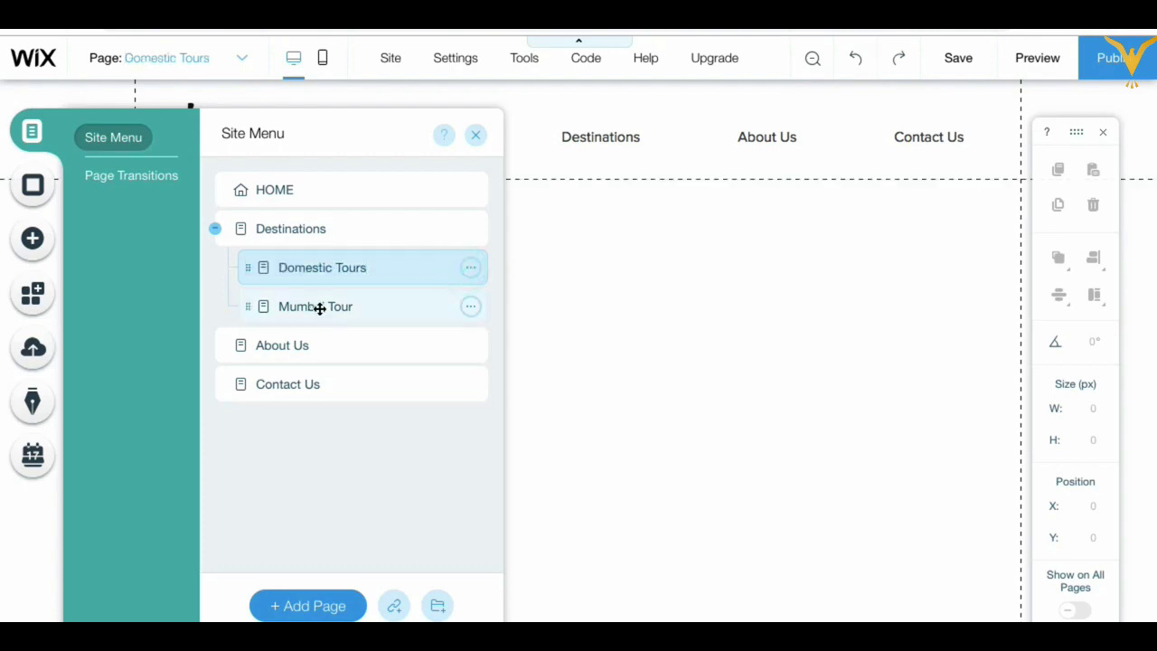
# Step: Rename the Mumbai Tour subpage to International Tours
pyautogui.click(469, 308)
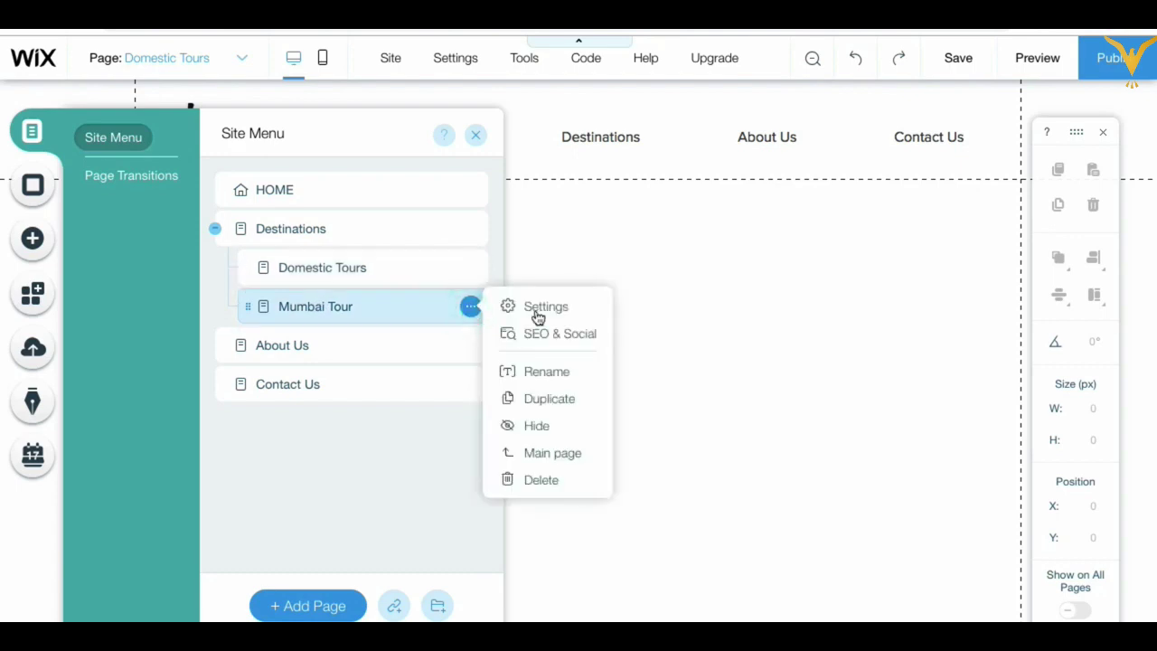
pyautogui.click(548, 371)
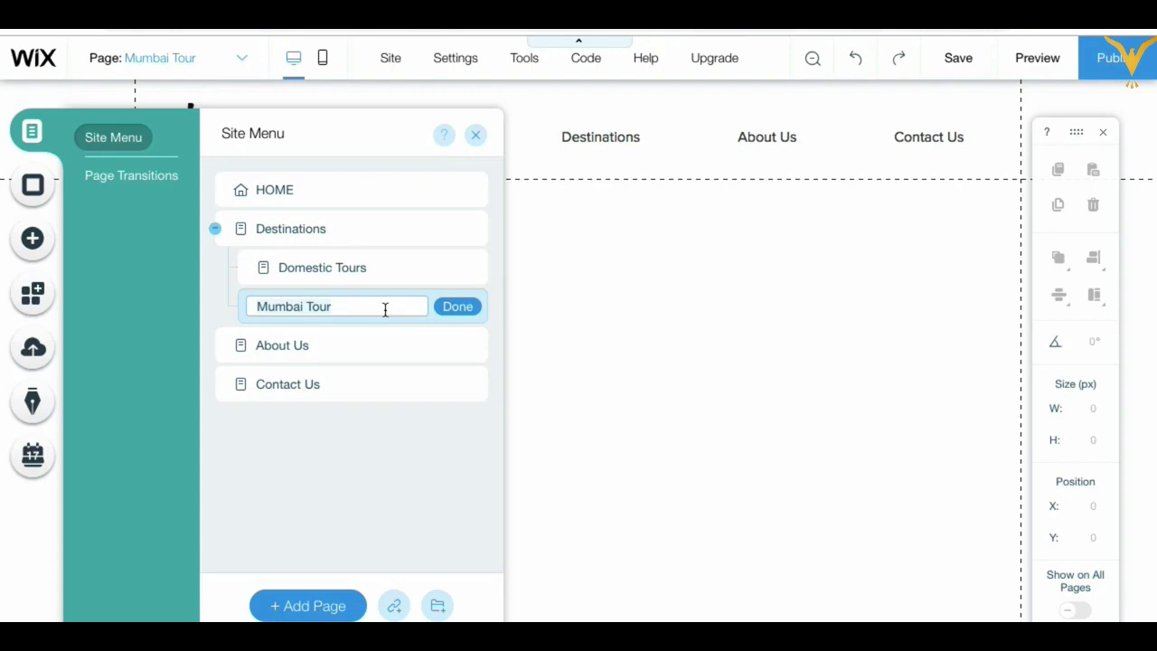
pyautogui.hotkey('ctrl', 'a')
pyautogui.write('Internation')
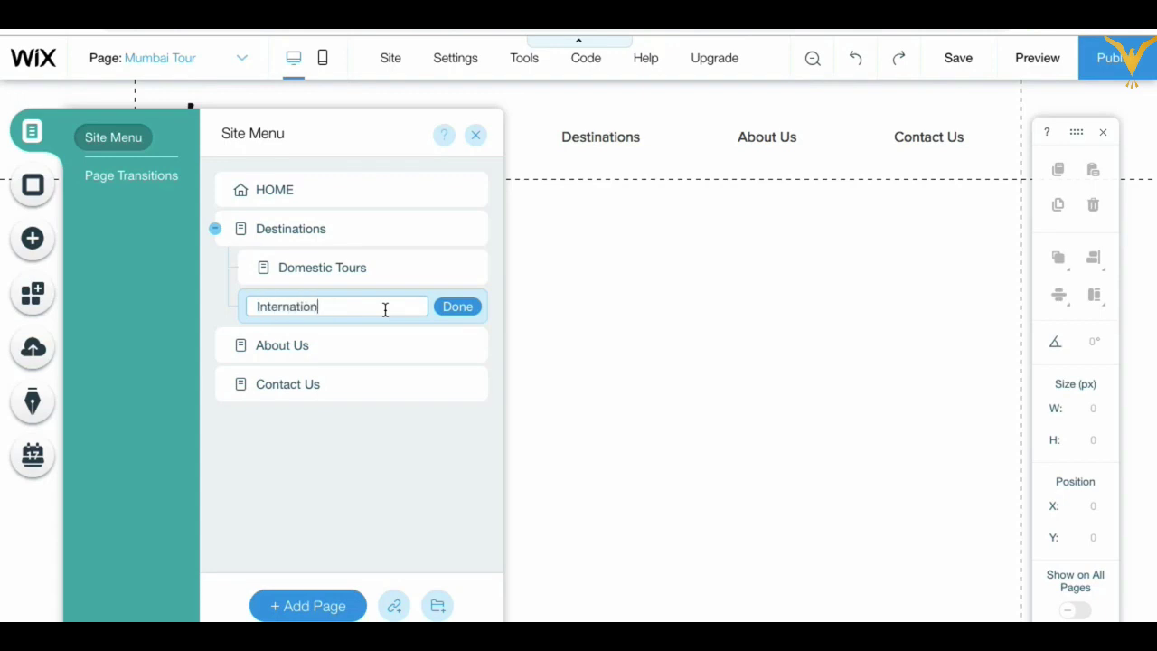
pyautogui.write('al Tours')
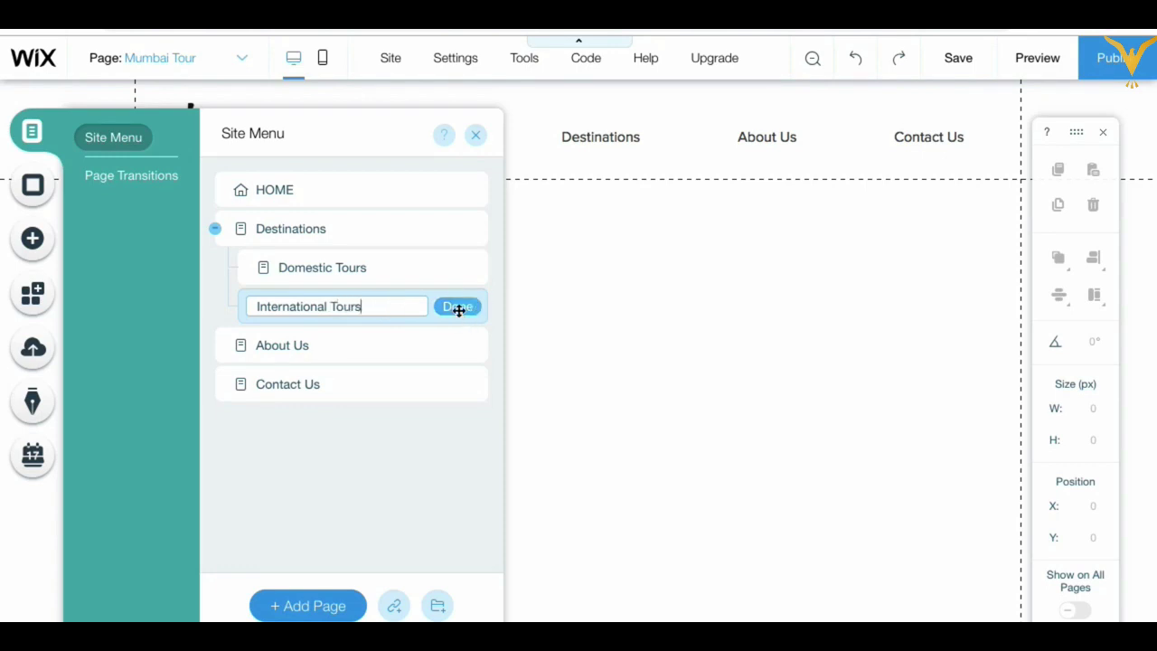
pyautogui.click(459, 309)
pyautogui.click(471, 309)
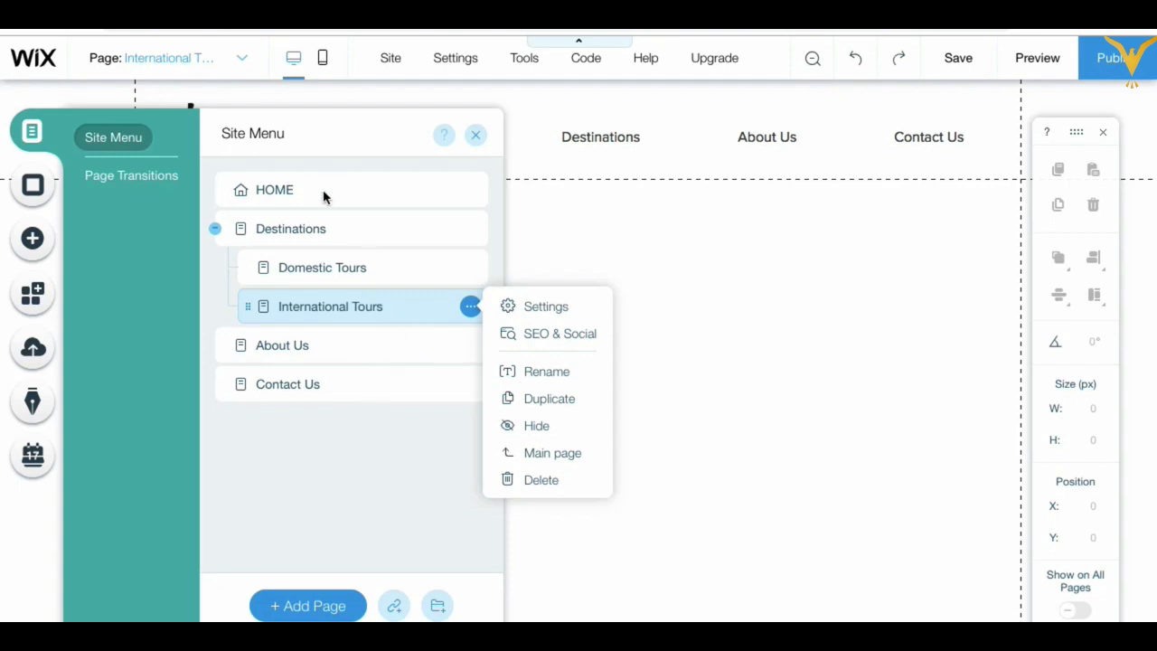
# Step: Create a top-level Test page below International Tours and hide it from navigation
pyautogui.click(323, 474)
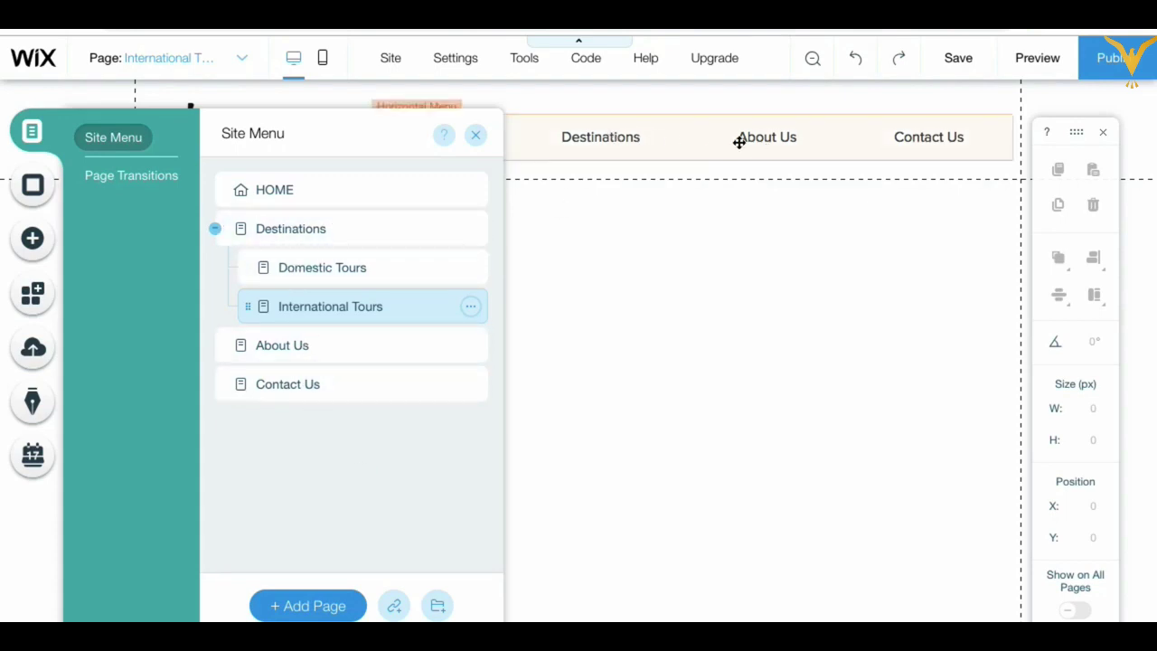
pyautogui.click(301, 608)
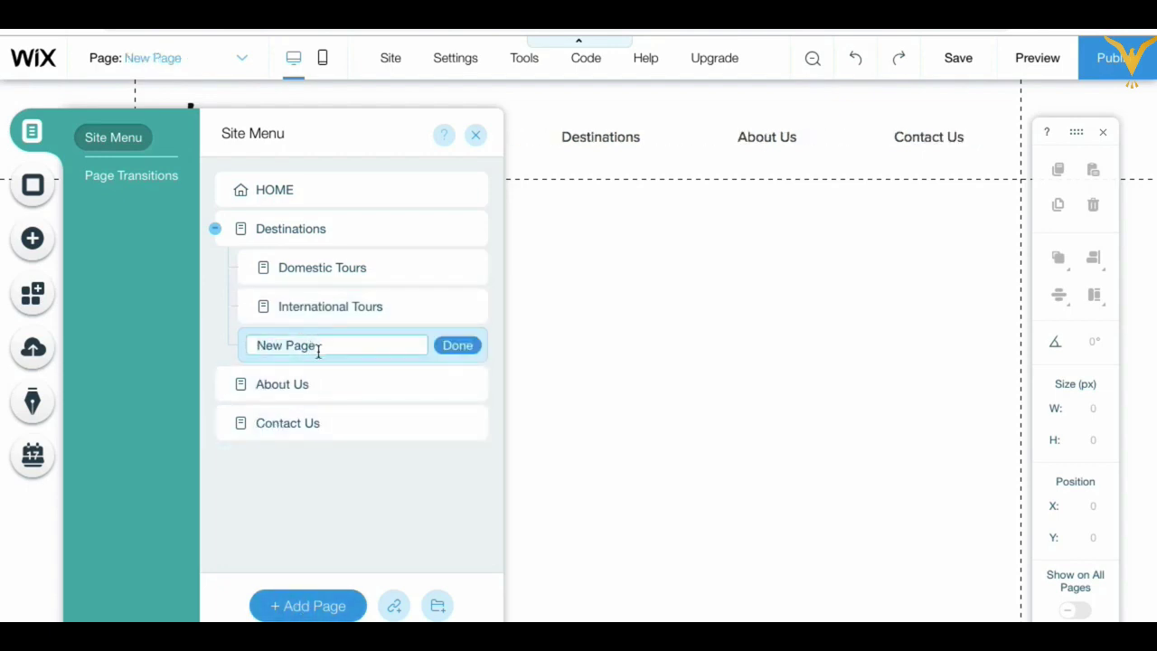
pyautogui.write('TEst')
pyautogui.press('BackSpace')
pyautogui.write('est')
pyautogui.click(467, 345)
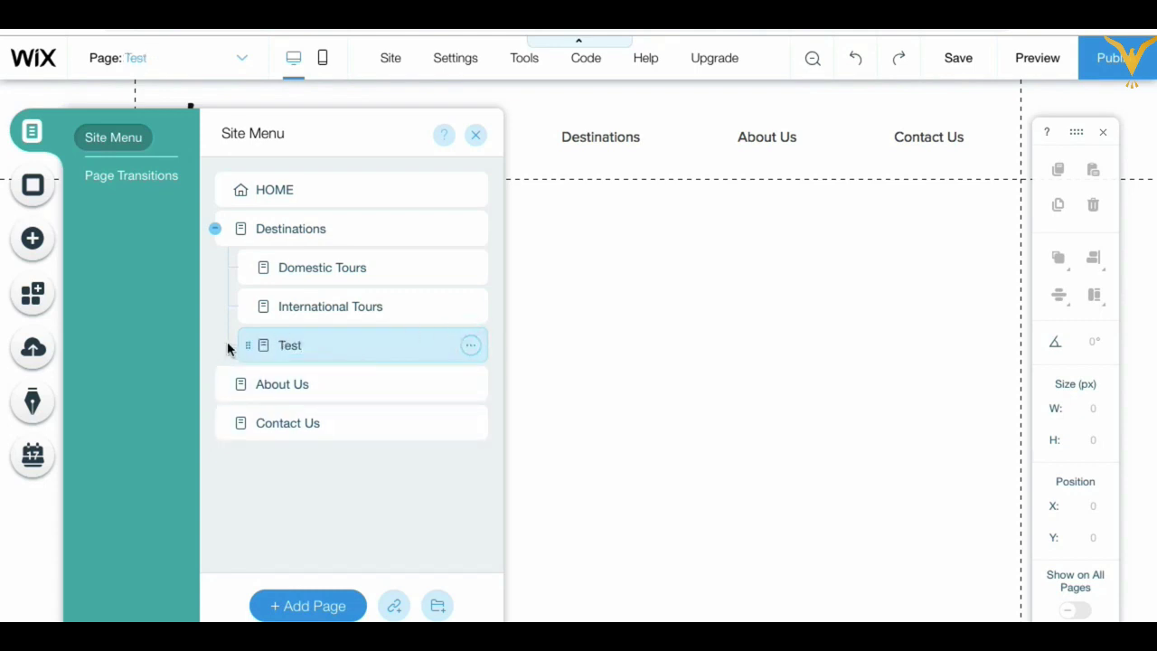
pyautogui.moveTo(246, 348); pyautogui.dragTo(207, 338)
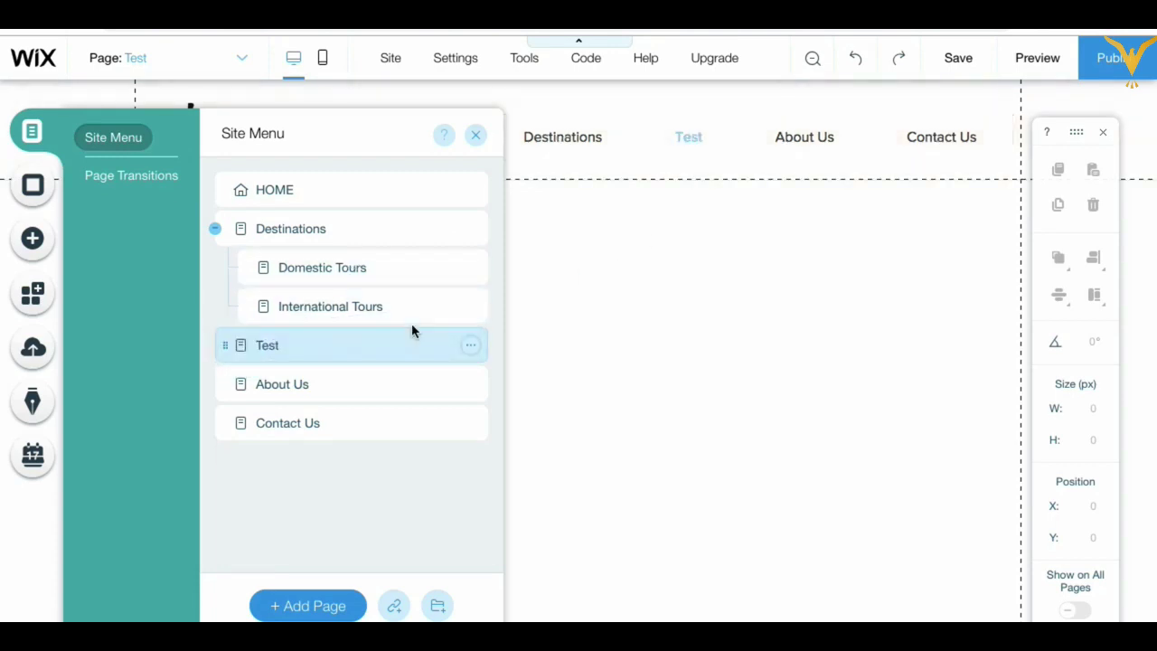
pyautogui.click(471, 347)
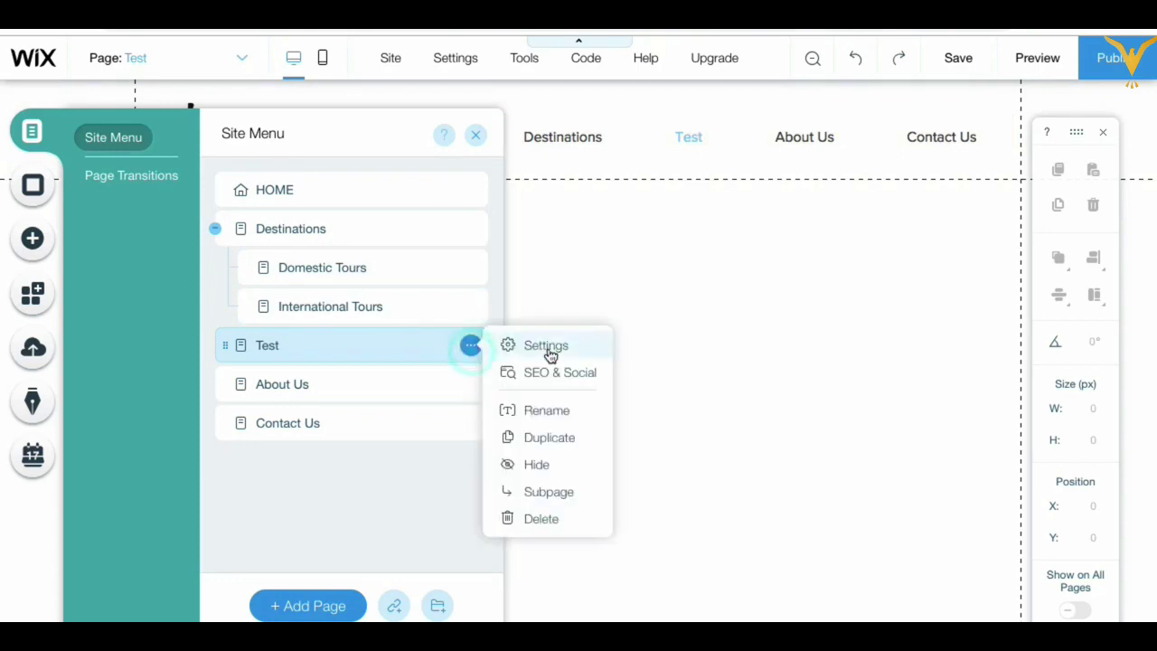
pyautogui.click(538, 465)
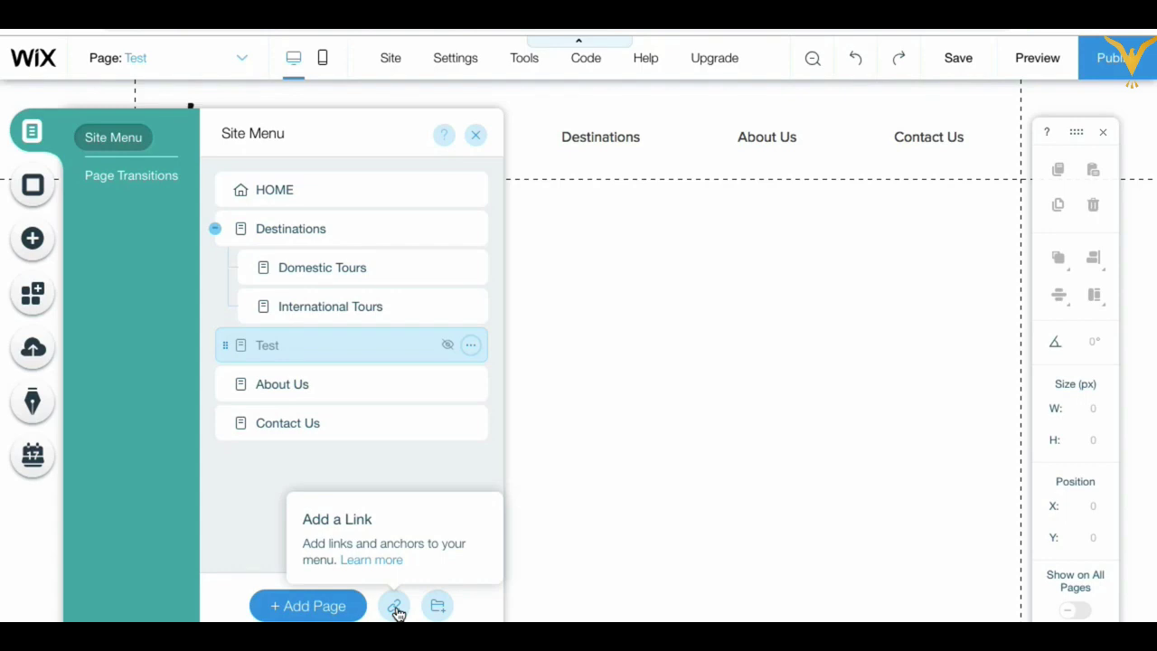
pyautogui.click(396, 608)
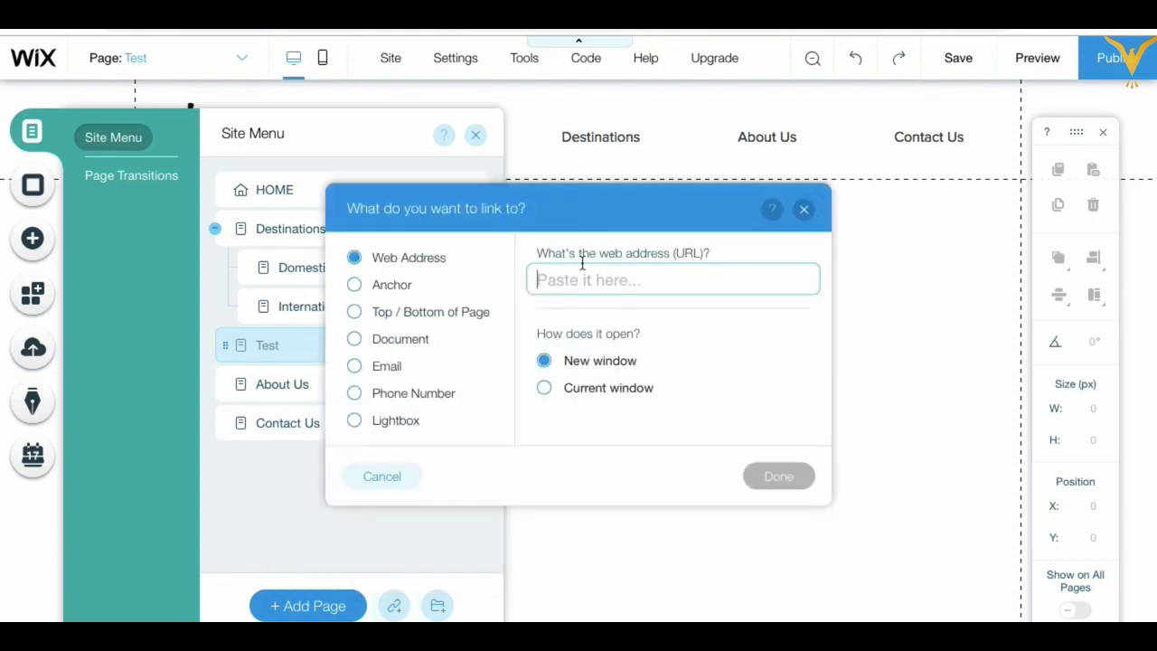
pyautogui.click(356, 286)
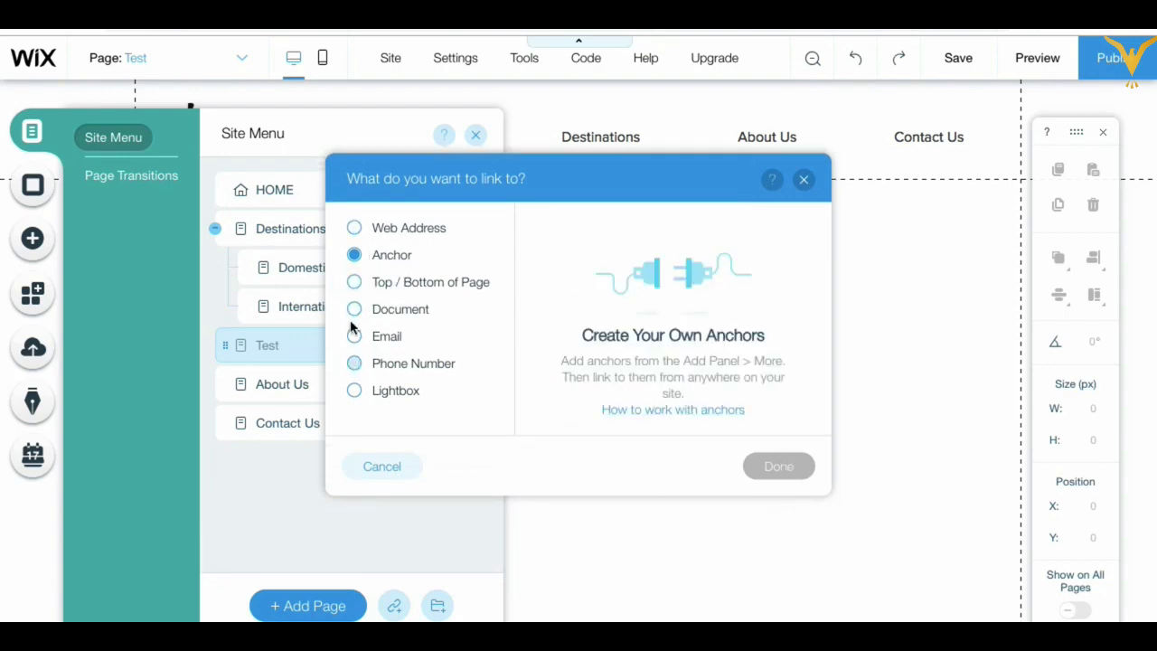
pyautogui.click(354, 281)
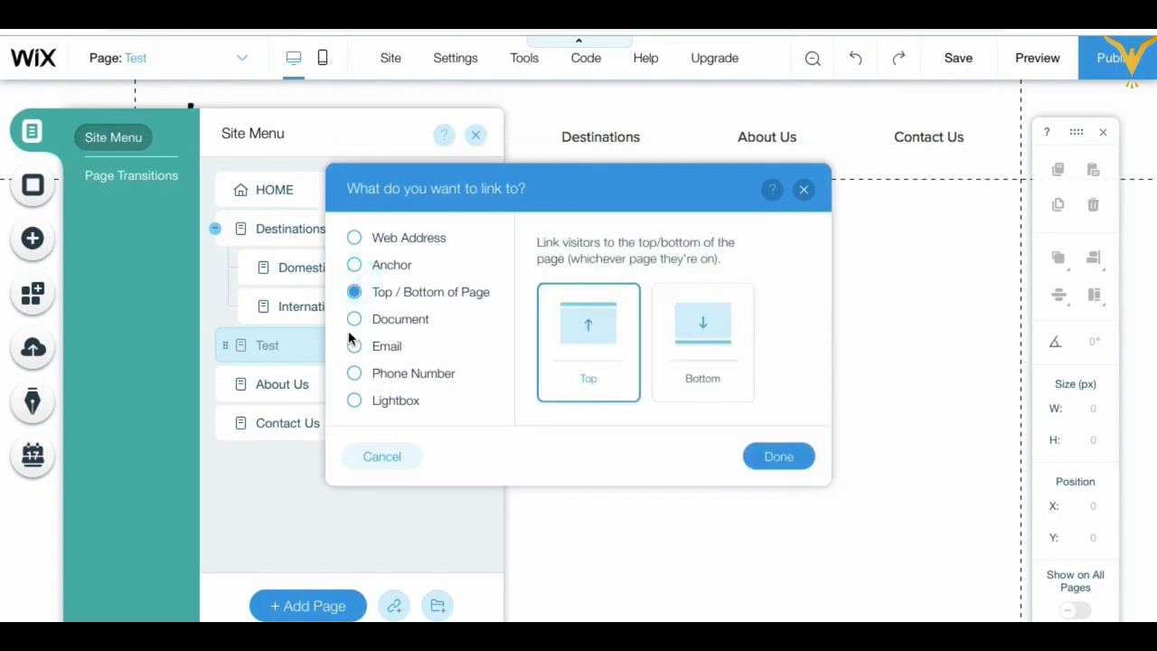
pyautogui.click(355, 320)
pyautogui.click(354, 347)
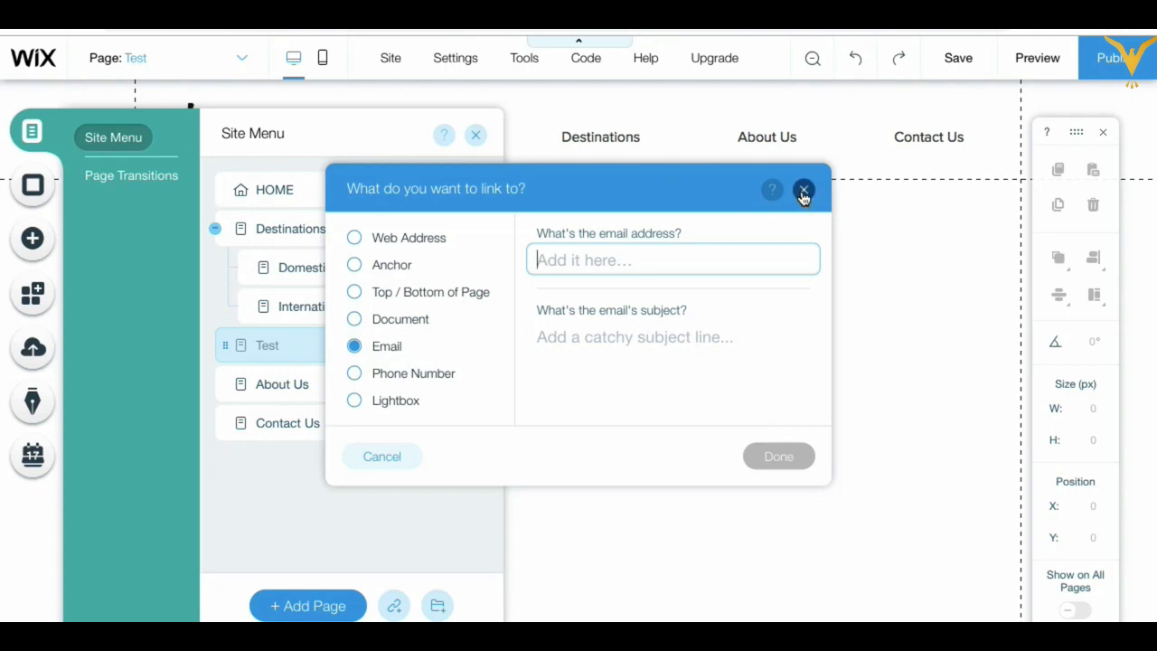
pyautogui.click(354, 400)
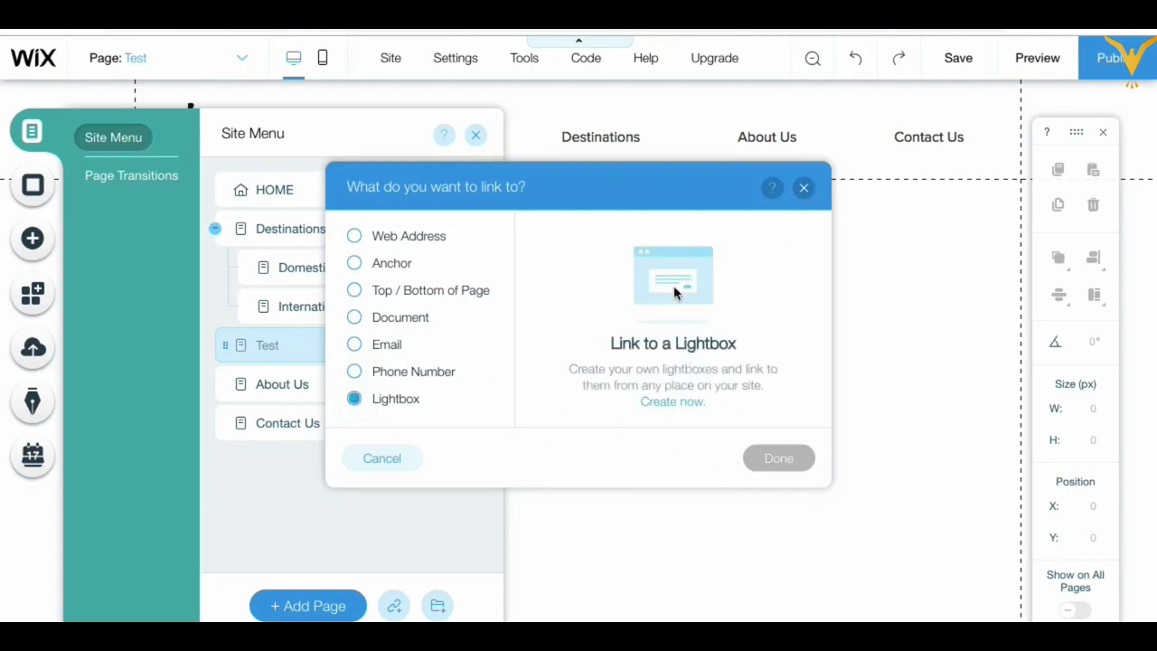
pyautogui.click(355, 237)
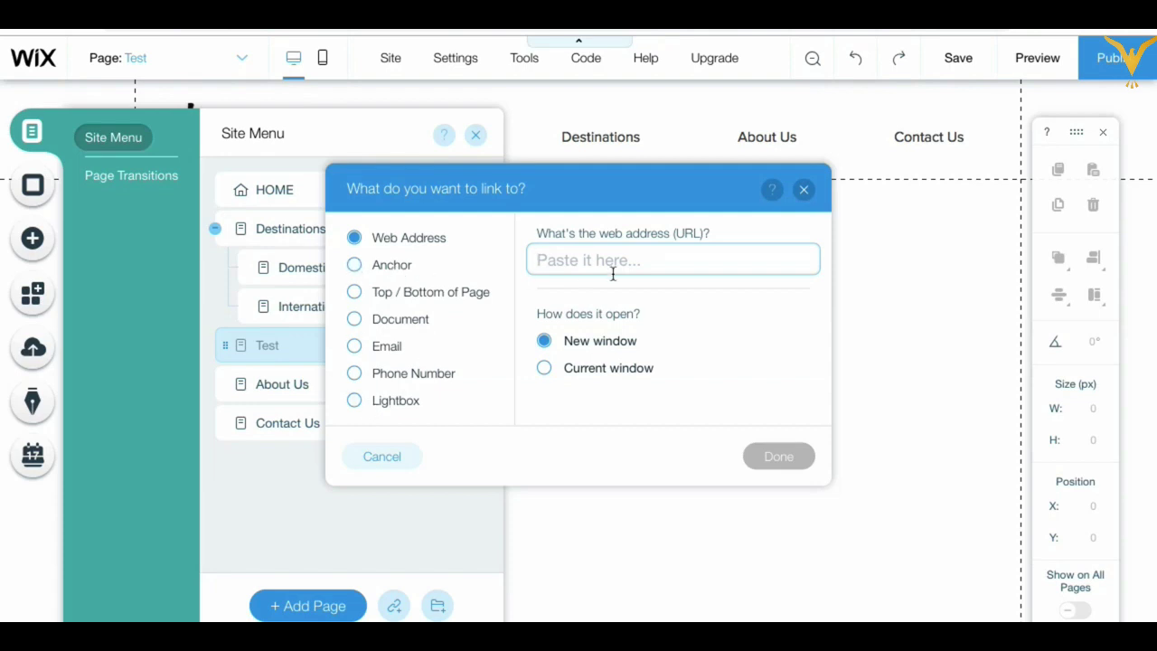
pyautogui.write('https://')
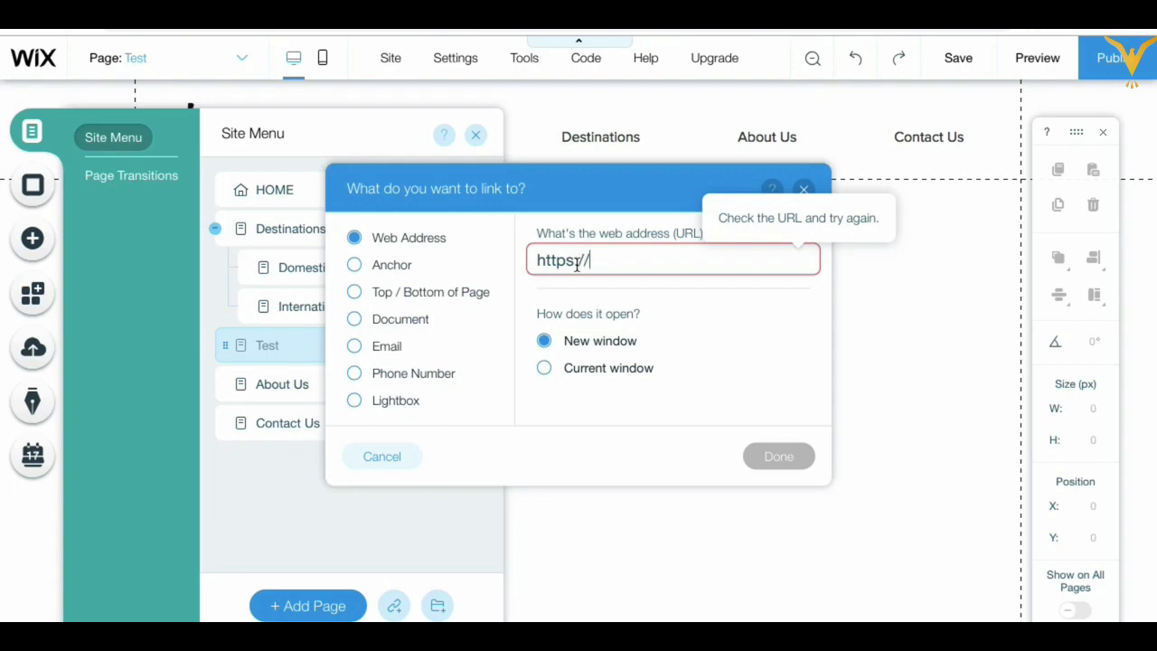
pyautogui.write('www.ielevate.in')
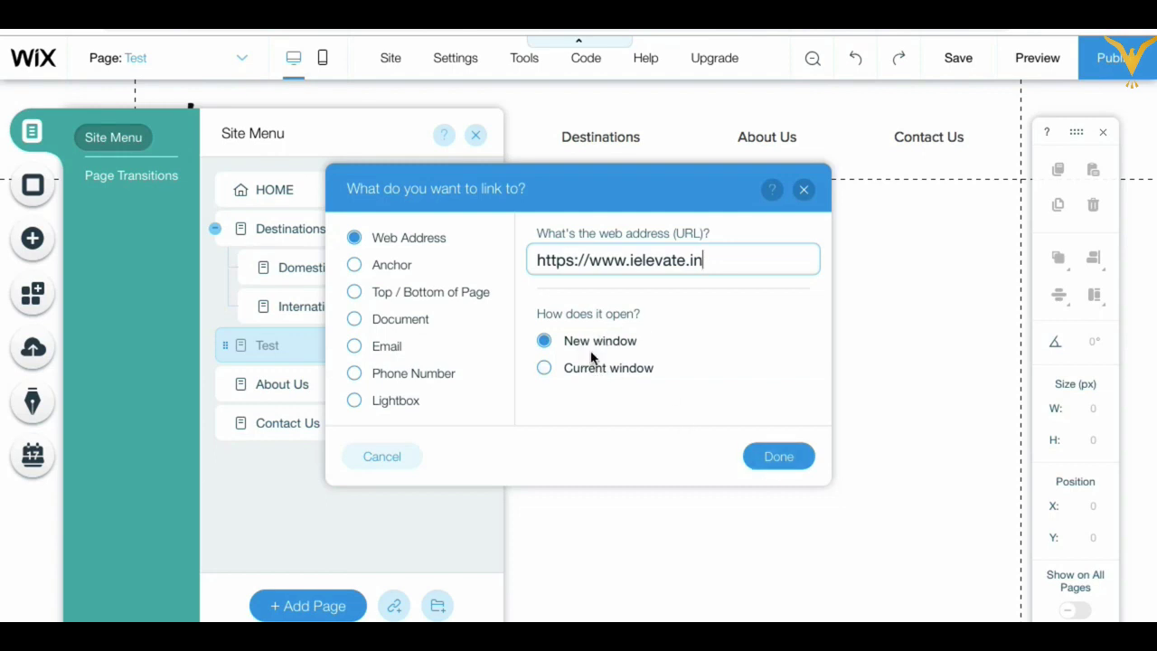
pyautogui.click(767, 455)
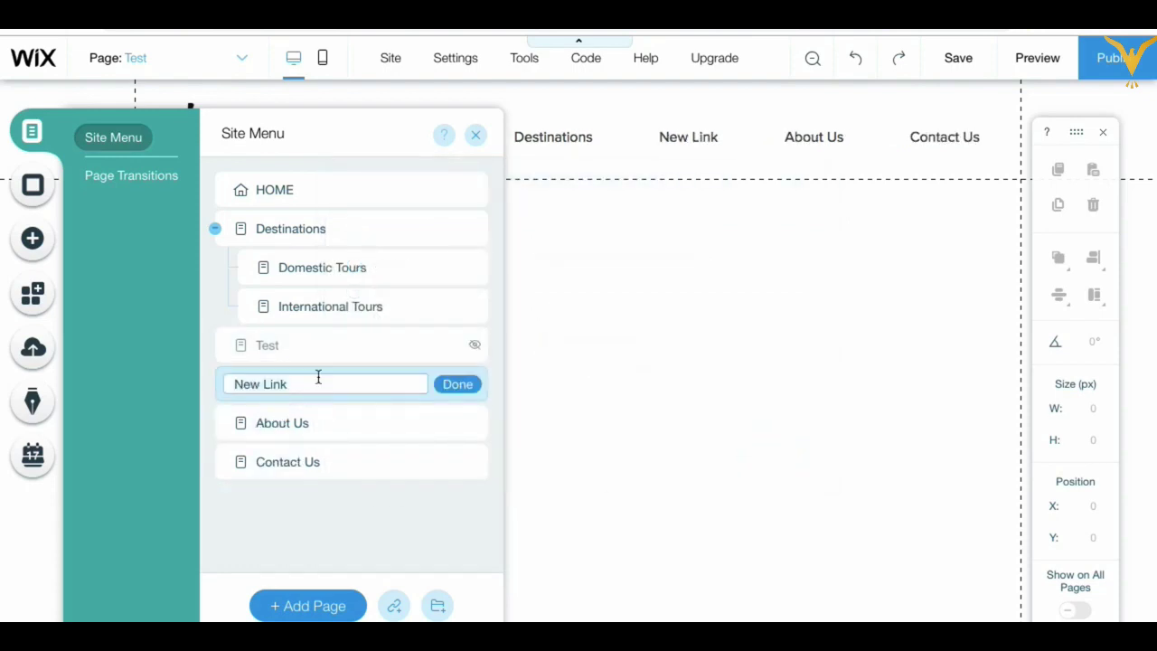
# Step: Rename the new link to Ielevate, then delete it from the site menu
pyautogui.hotkey('ctrl', 'a')
pyautogui.write('lelevate')
pyautogui.click(469, 384)
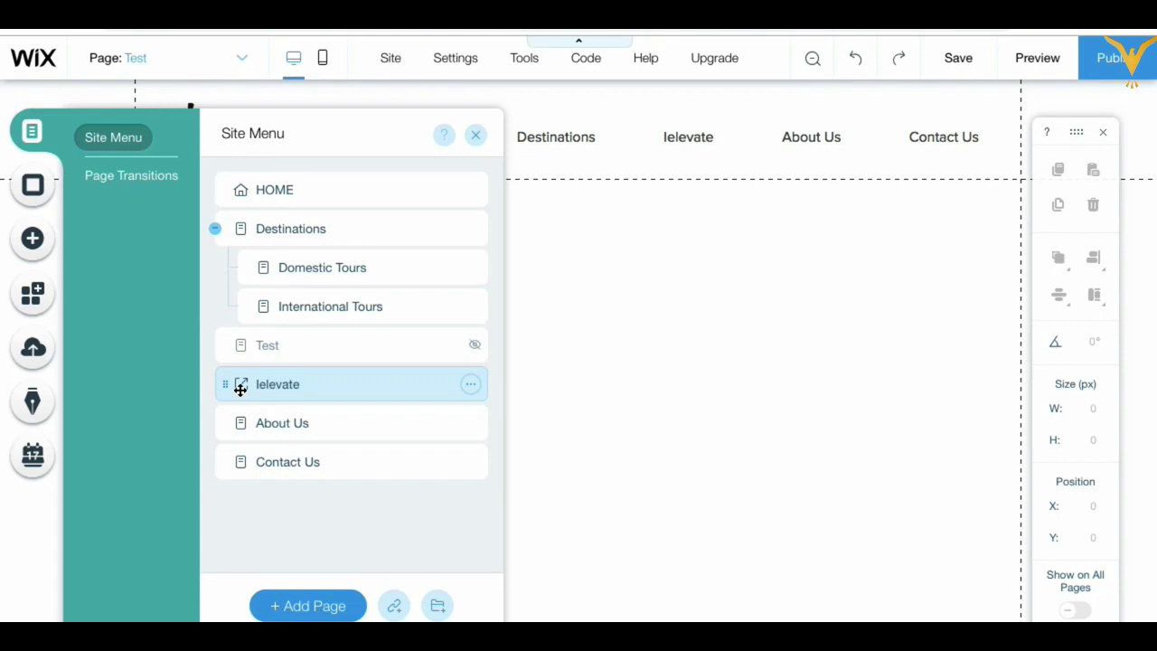
pyautogui.click(470, 384)
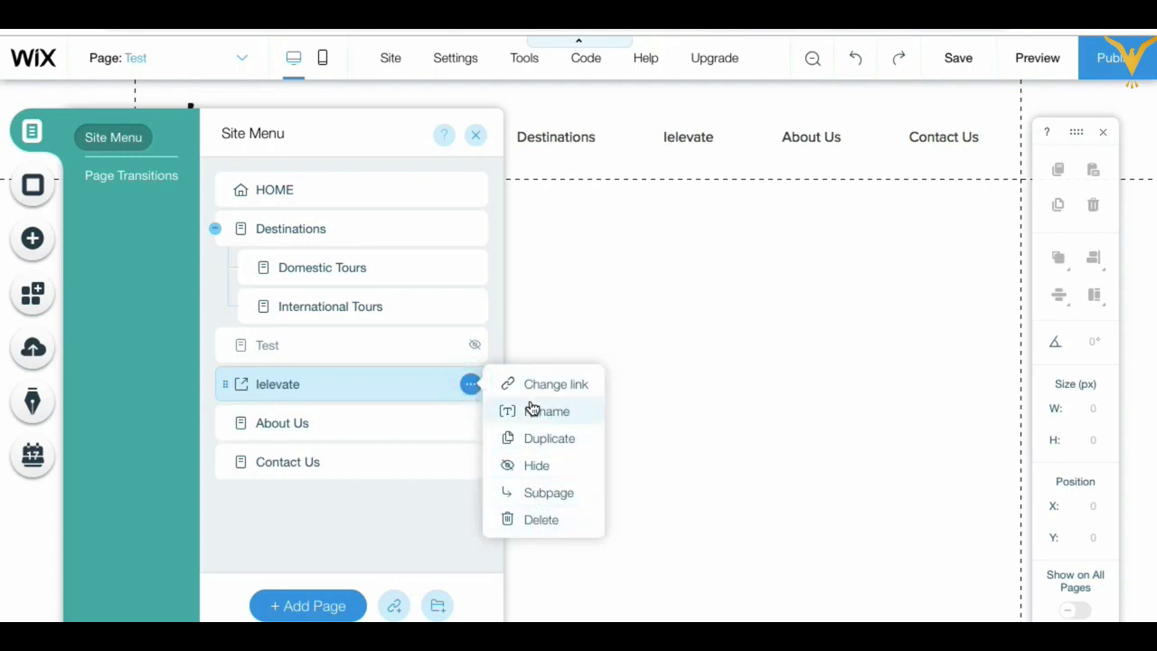
pyautogui.click(543, 521)
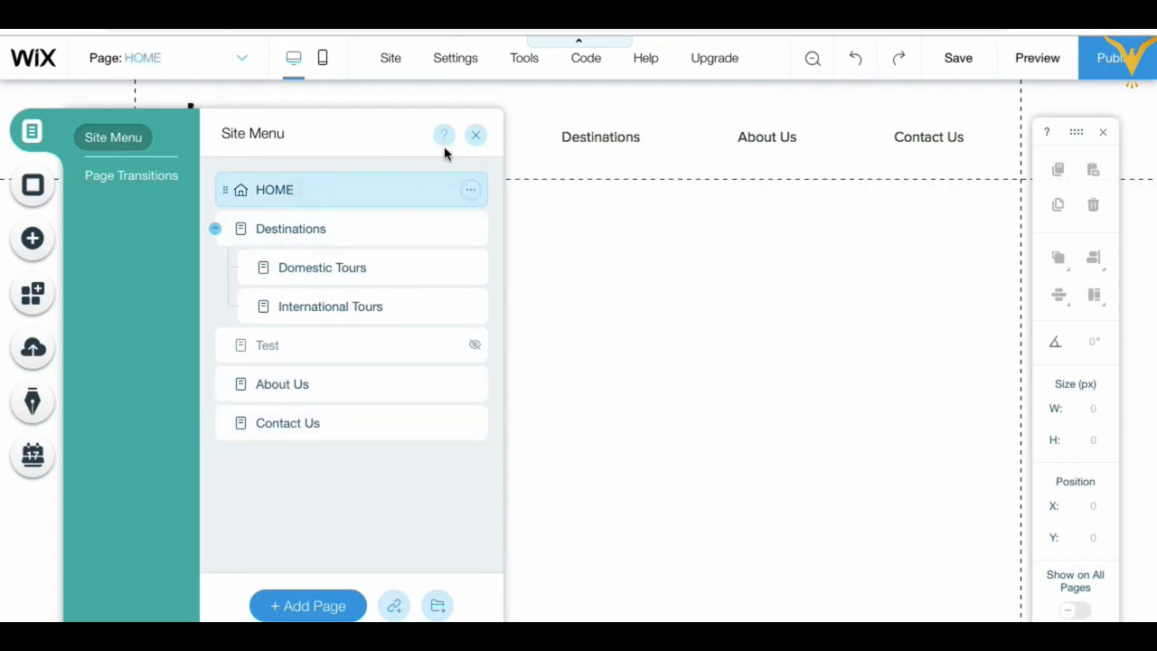
# Step: Narrow the horizontal menu from its left edge to 483 px wide and raise it to y 26
pyautogui.click(475, 138)
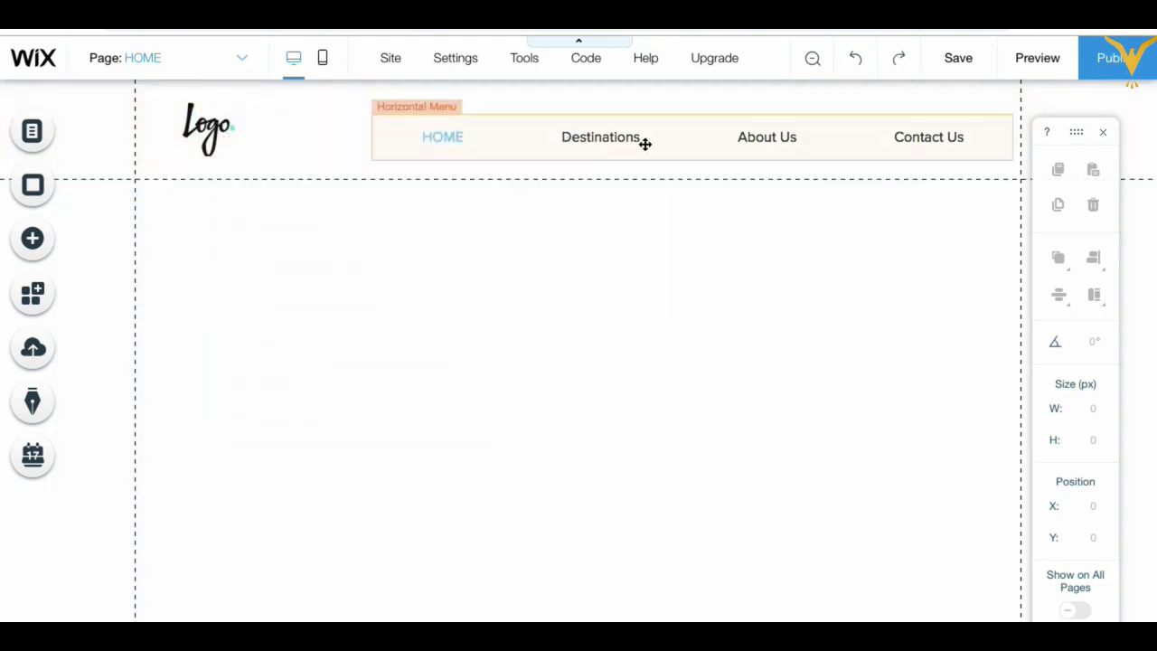
pyautogui.click(512, 144)
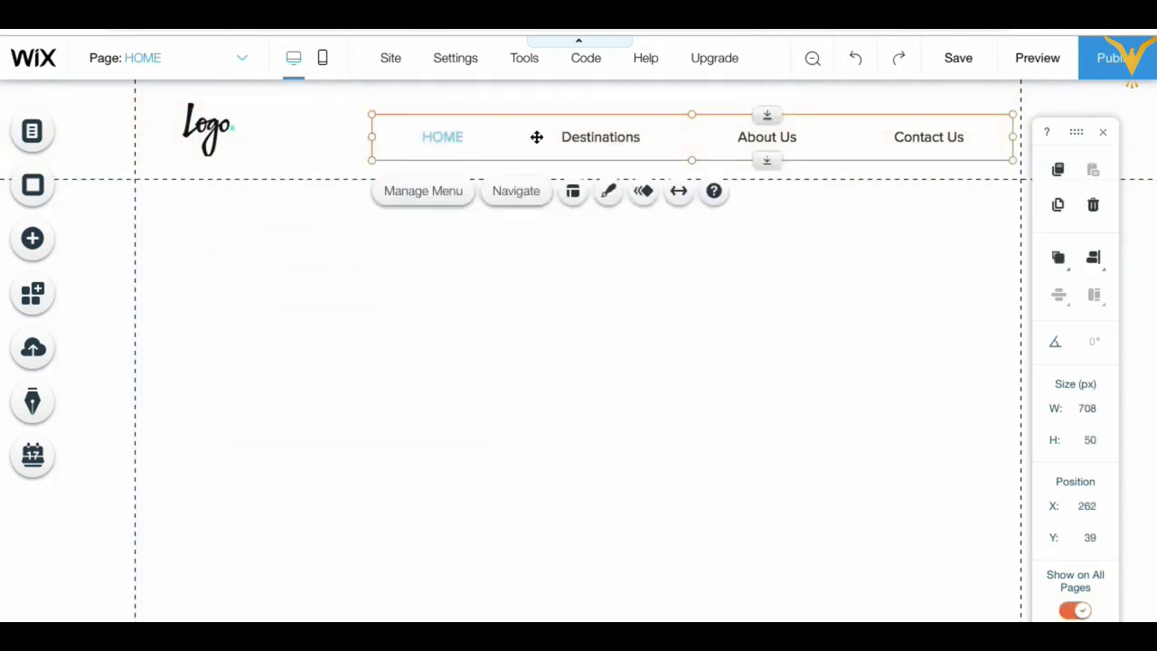
pyautogui.moveTo(371, 137); pyautogui.dragTo(567, 134)
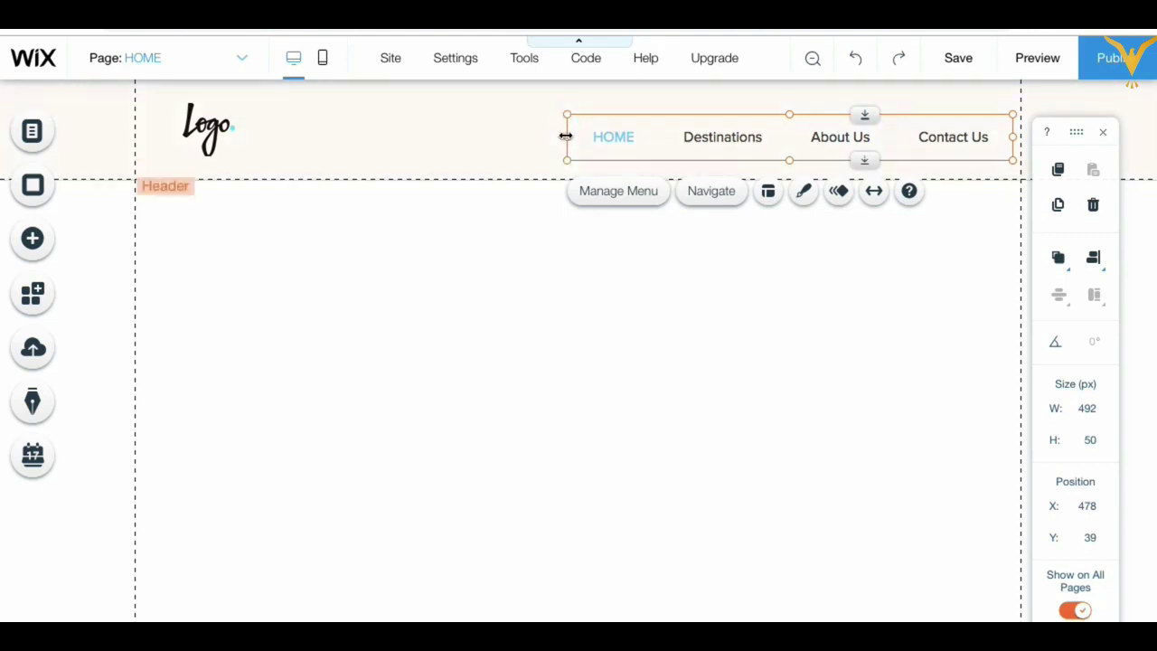
pyautogui.click(566, 136)
pyautogui.moveTo(565, 136)
pyautogui.mouseDown()
pyautogui.moveTo(610, 136)
pyautogui.moveTo(558, 136)
pyautogui.moveTo(576, 133)
pyautogui.mouseUp()
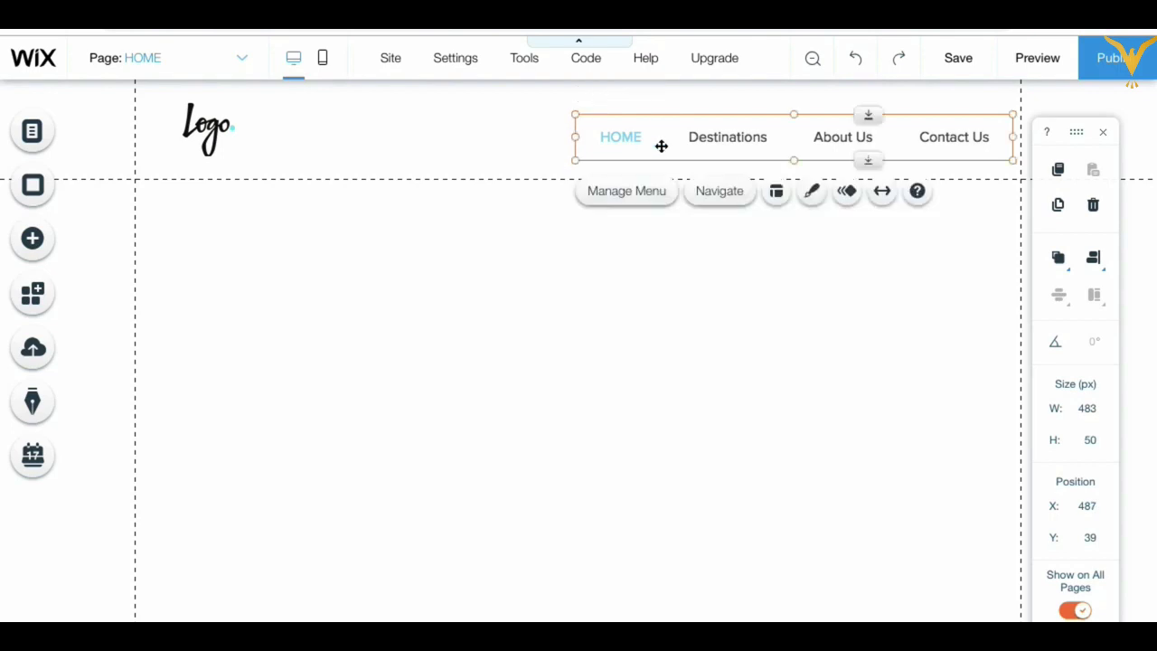
pyautogui.moveTo(661, 146); pyautogui.dragTo(659, 131)
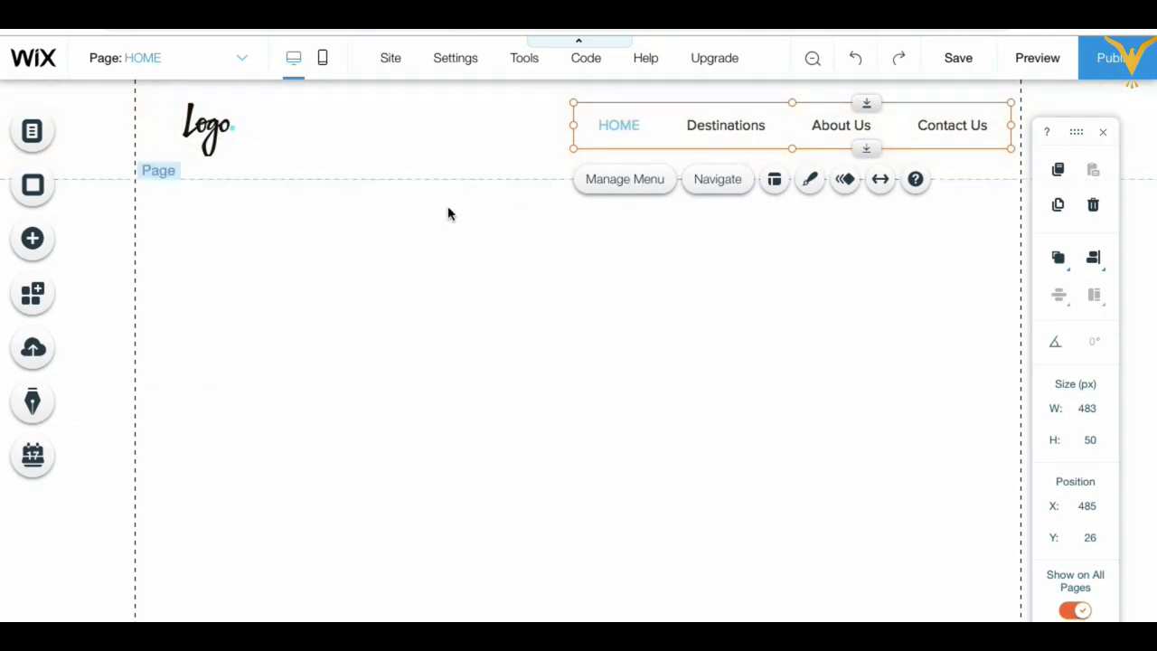
# Step: Drag the header's bottom edge up until the header measures 980 by 99 px
pyautogui.click(429, 129)
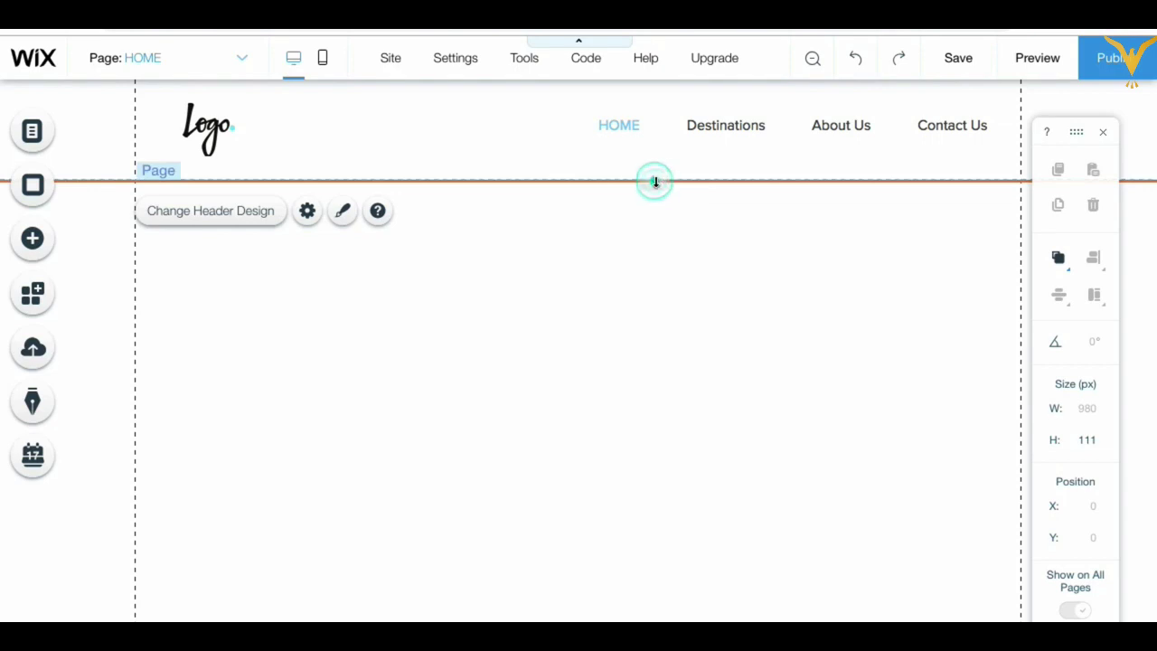
pyautogui.moveTo(655, 180)
pyautogui.mouseDown()
pyautogui.moveTo(656, 168)
pyautogui.moveTo(656, 183)
pyautogui.mouseUp()
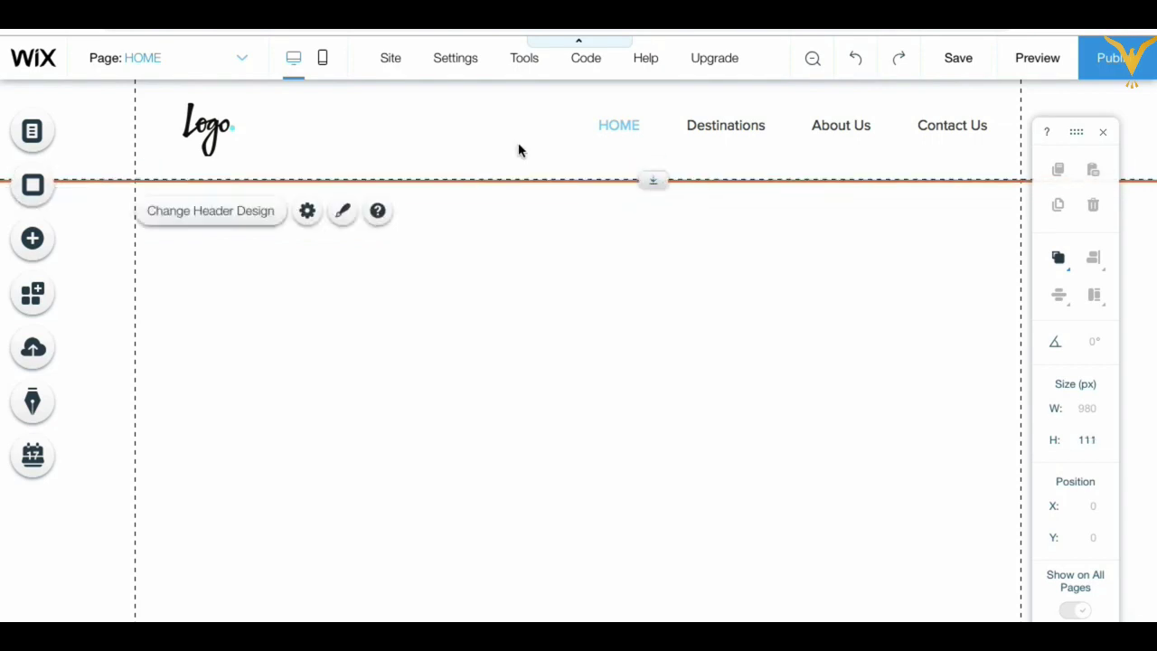
pyautogui.click(432, 127)
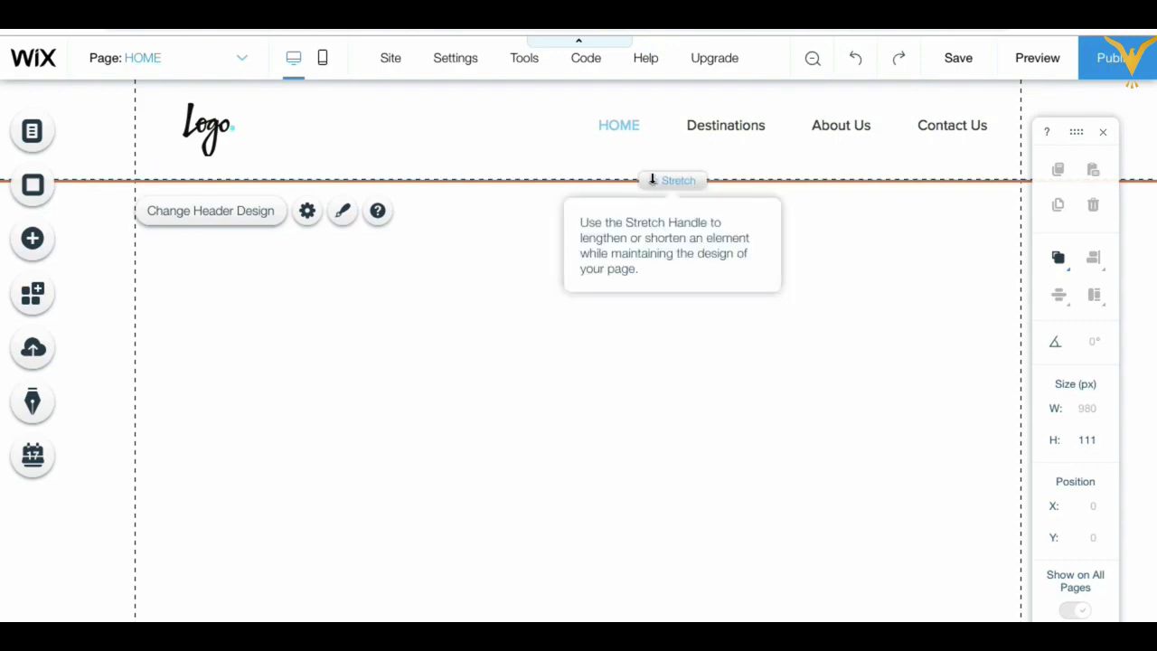
pyautogui.moveTo(652, 179)
pyautogui.mouseDown()
pyautogui.moveTo(635, 289)
pyautogui.moveTo(643, 159)
pyautogui.moveTo(642, 170)
pyautogui.mouseUp()
pyautogui.click(559, 229)
pyautogui.click(541, 134)
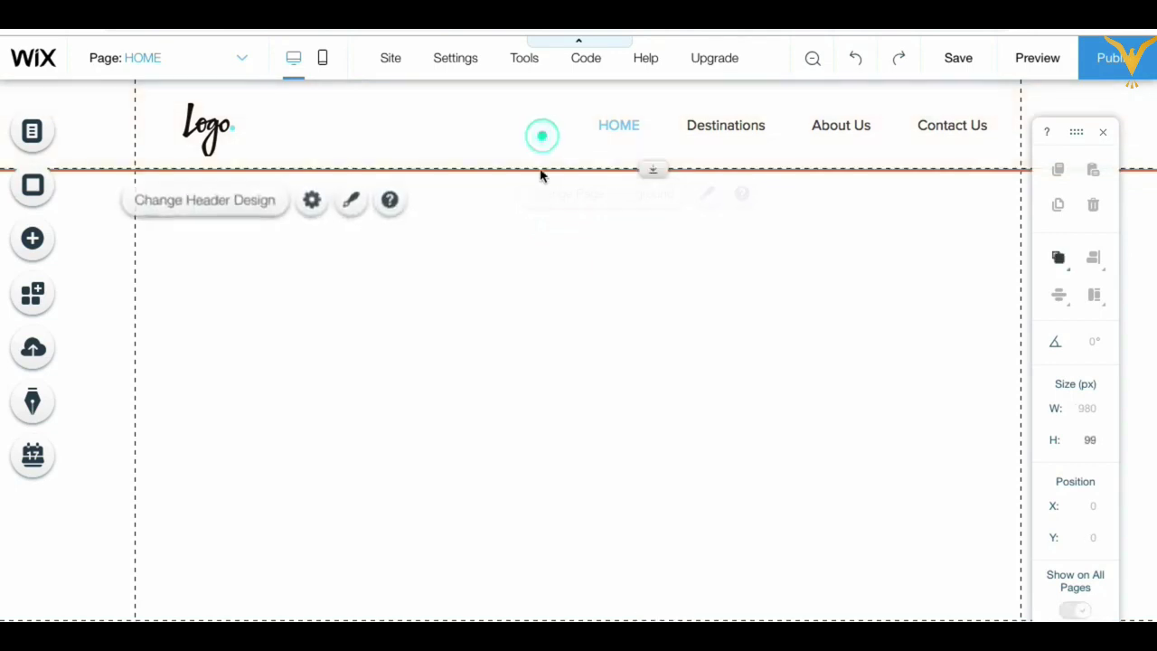
pyautogui.click(542, 241)
pyautogui.click(599, 138)
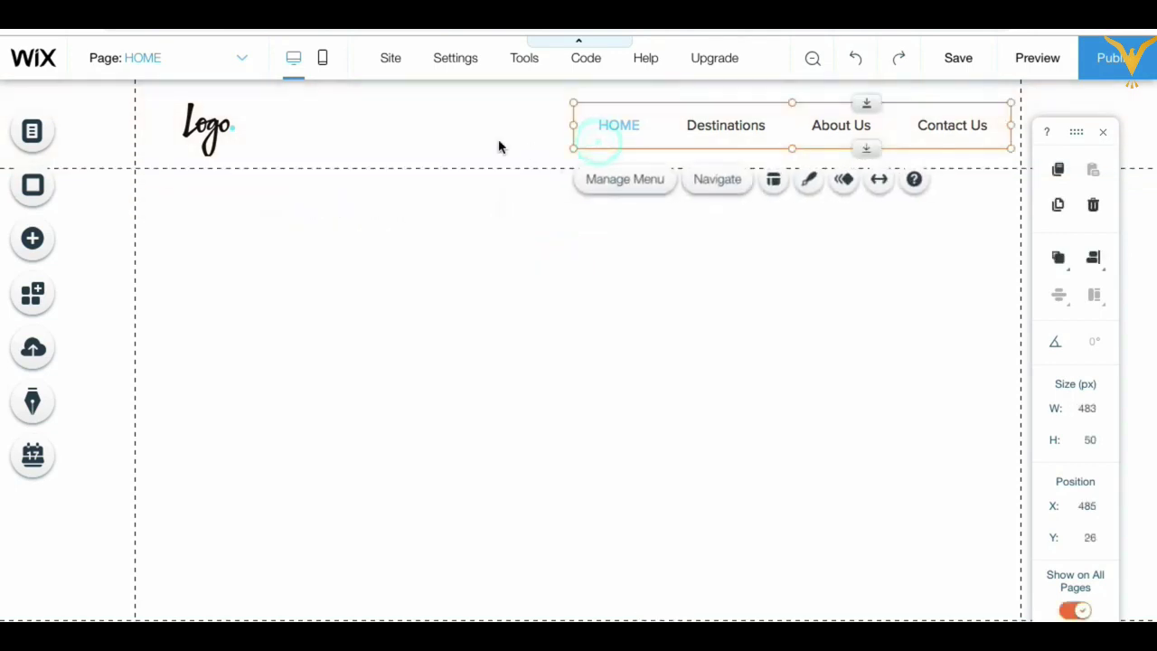
pyautogui.click(501, 144)
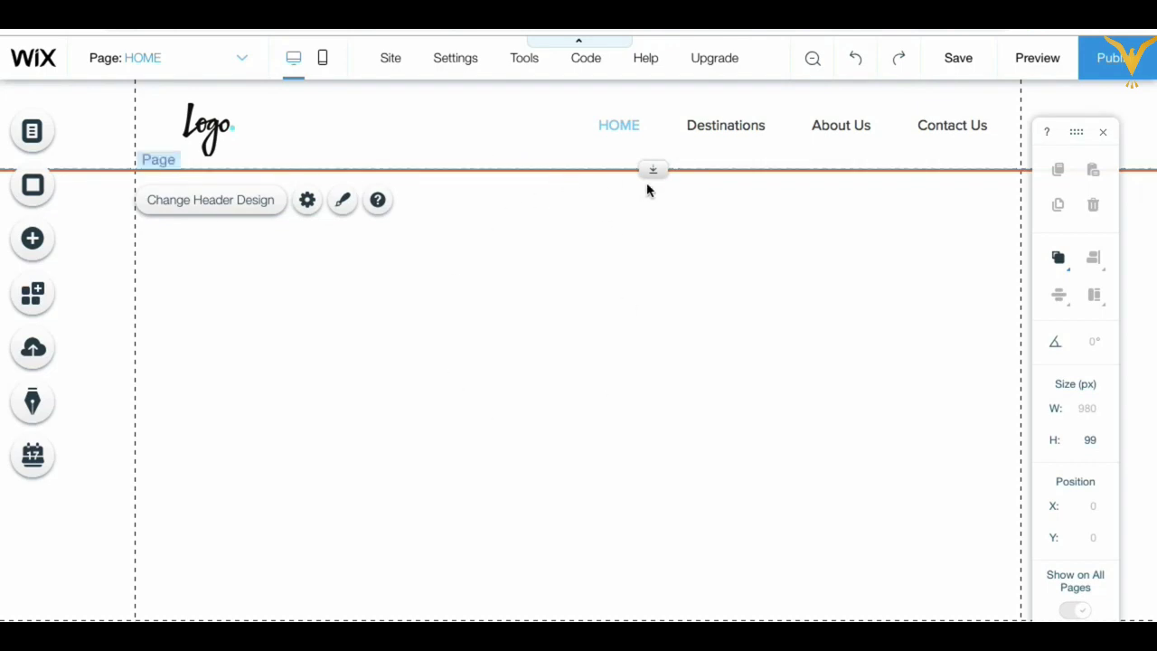
pyautogui.moveTo(654, 169)
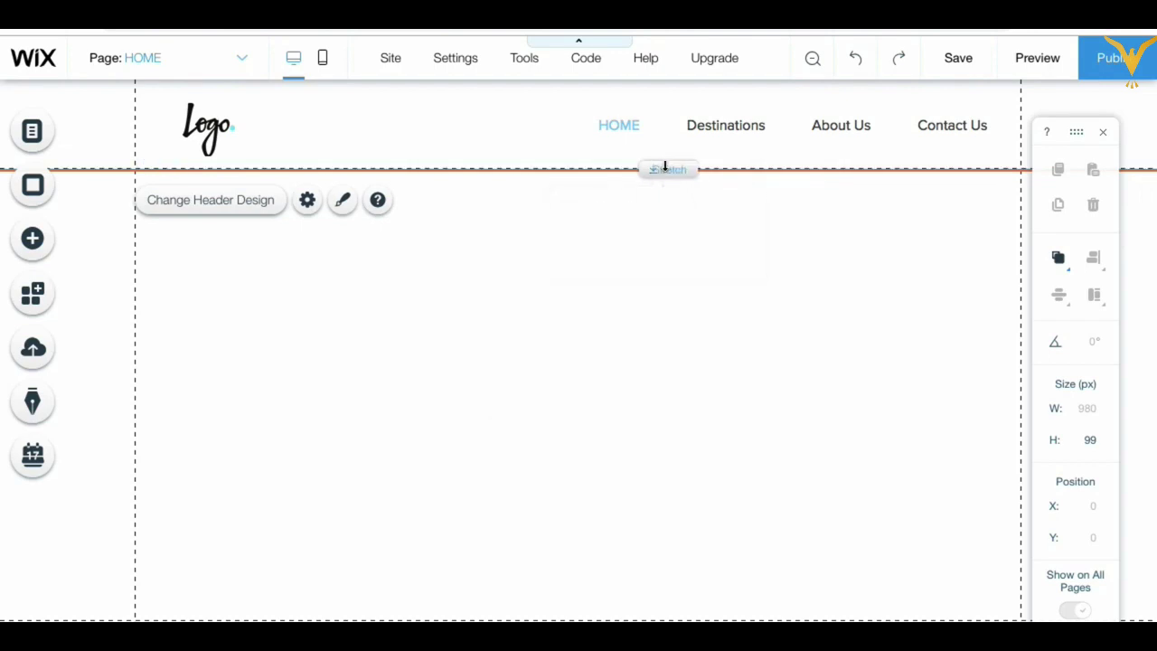
pyautogui.moveTo(651, 170)
pyautogui.mouseDown()
pyautogui.moveTo(648, 221)
pyautogui.moveTo(651, 159)
pyautogui.mouseUp()
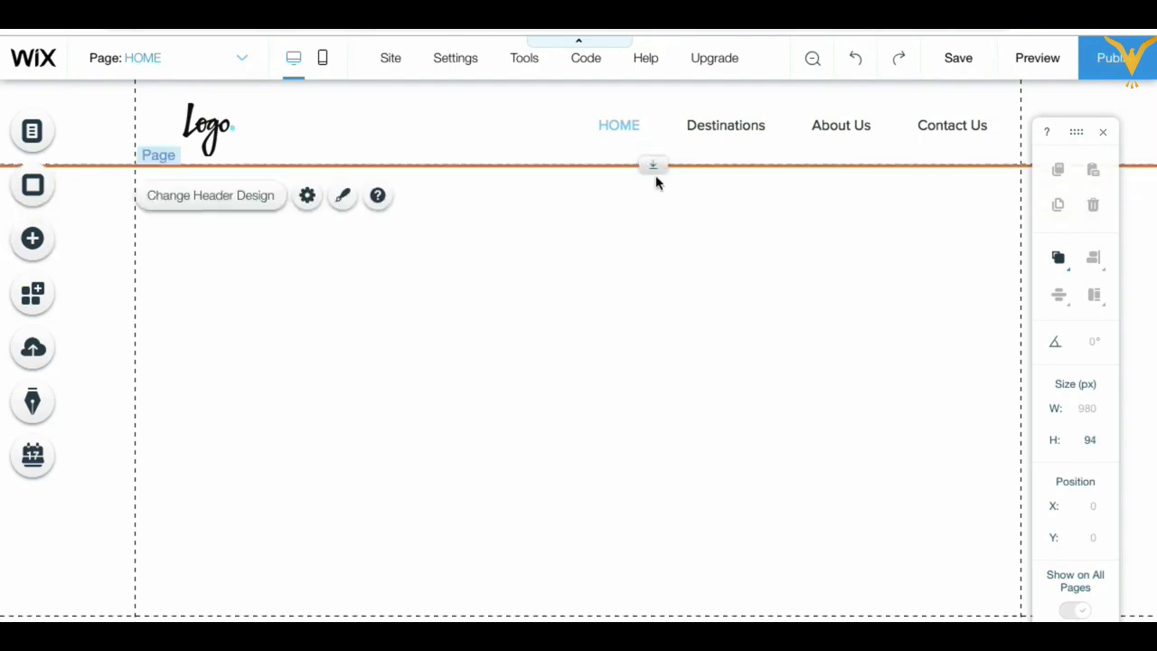
pyautogui.moveTo(654, 171)
pyautogui.mouseDown()
pyautogui.moveTo(651, 219)
pyautogui.moveTo(653, 168)
pyautogui.mouseUp()
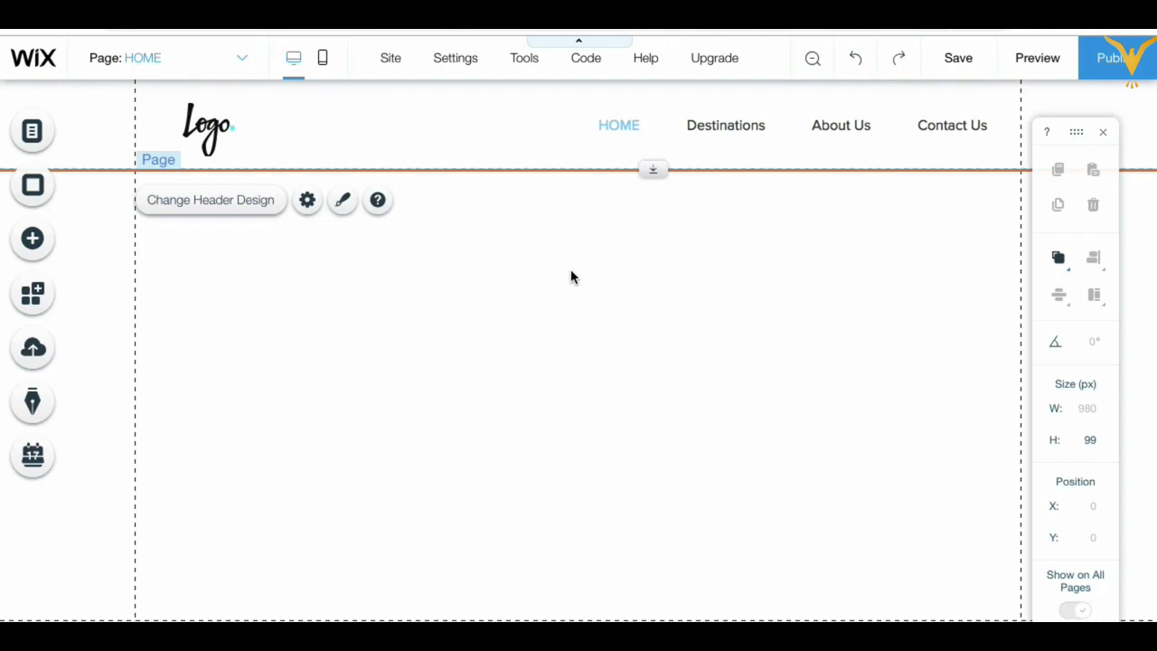
# Step: From the Welcome strip designs, place the 1280 by 650 px 'Next Big Thing' strip below the header
pyautogui.click(36, 241)
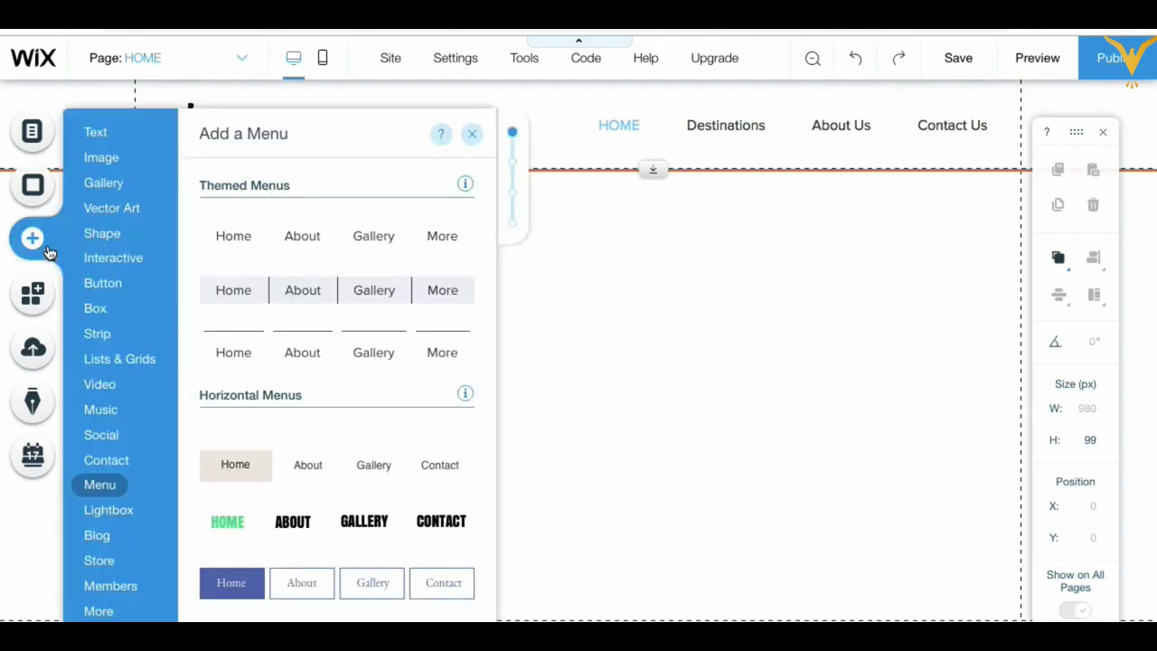
pyautogui.click(98, 335)
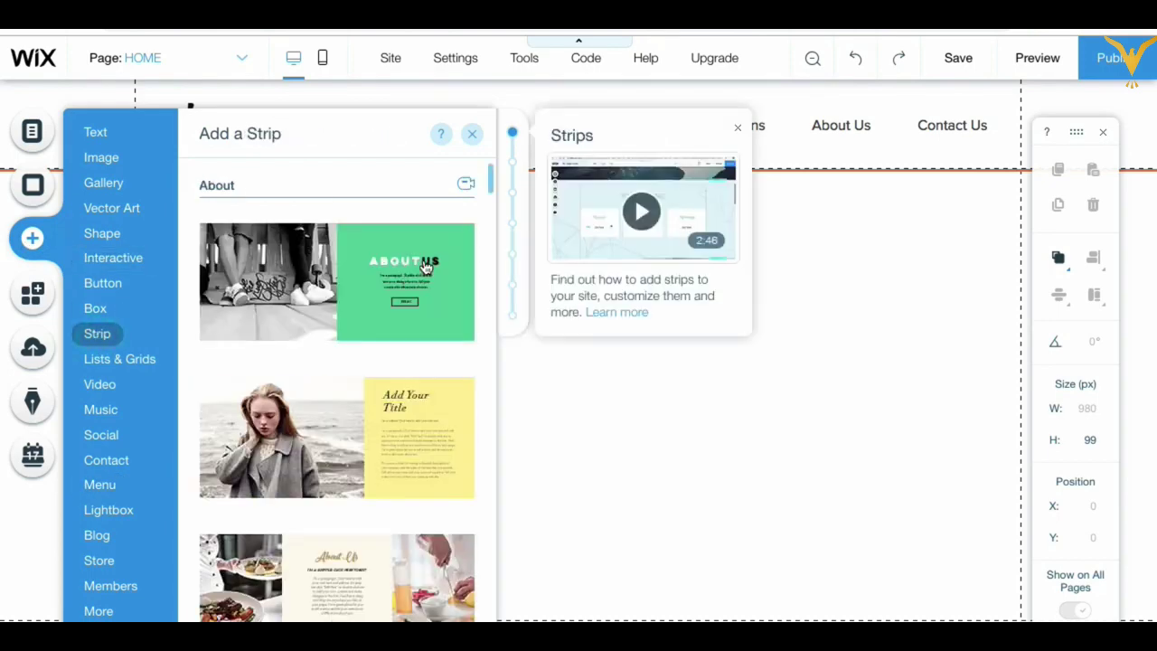
pyautogui.click(514, 197)
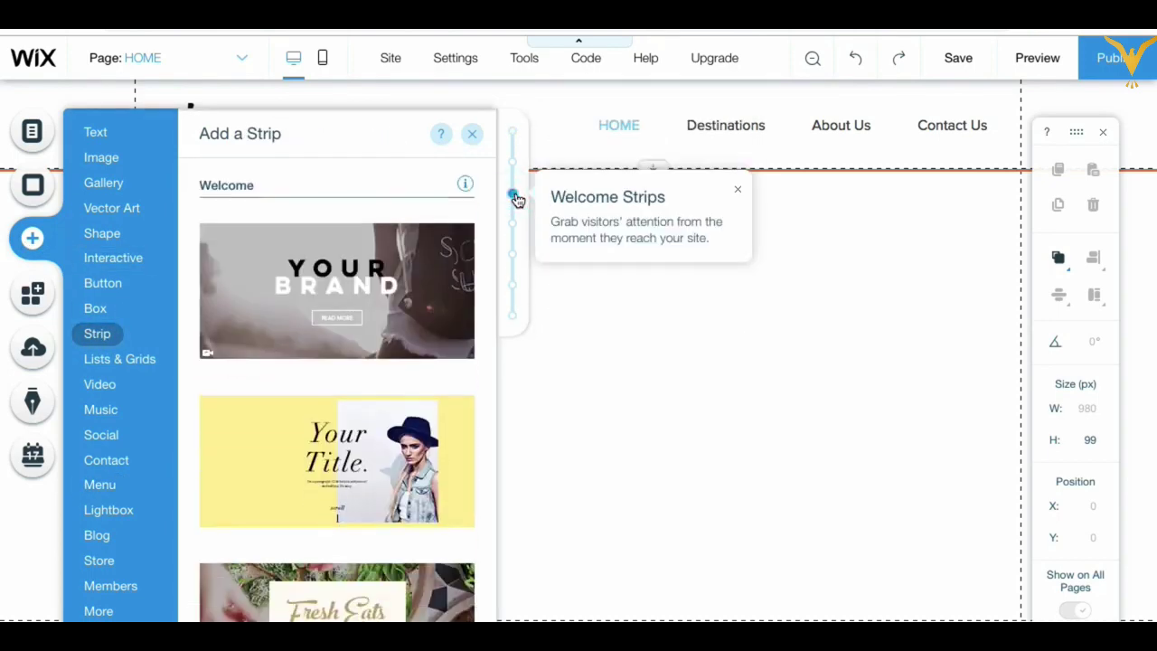
pyautogui.scroll(-6, 361, 397)
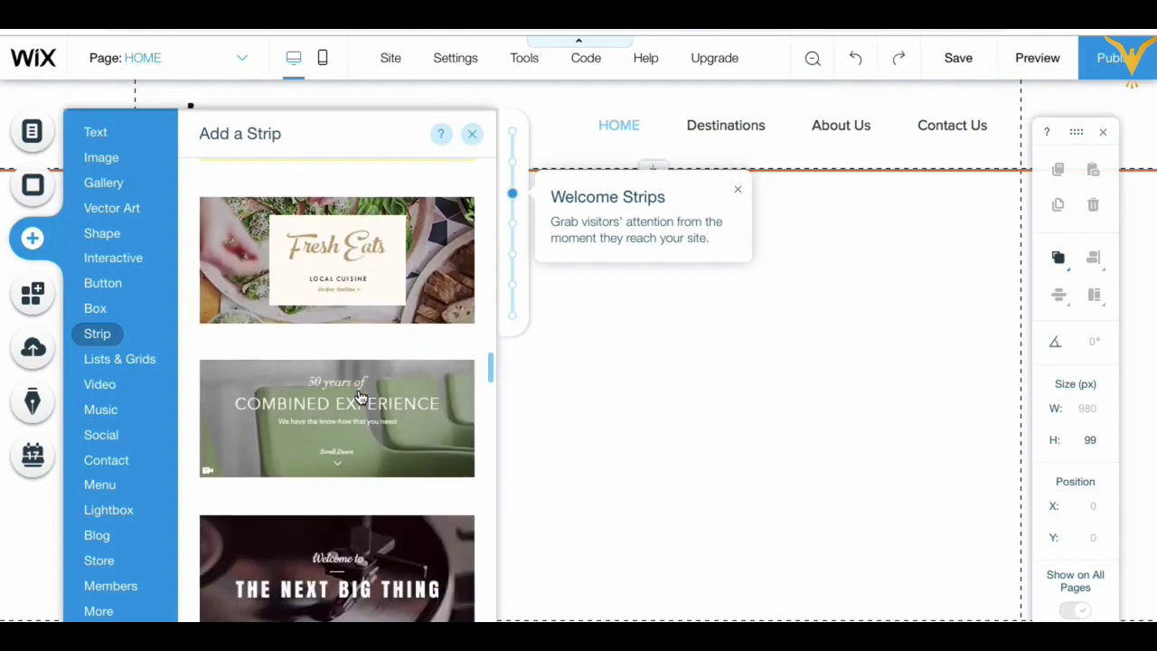
pyautogui.scroll(-4, 360, 398)
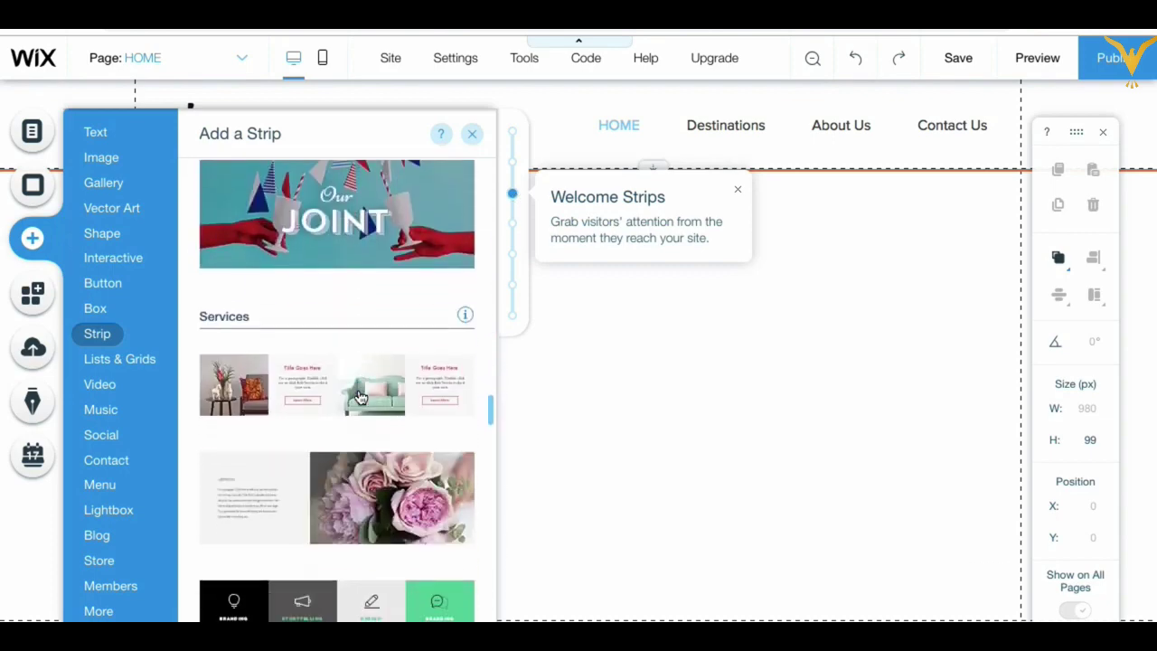
pyautogui.scroll(5, 361, 398)
pyautogui.scroll(2, 361, 398)
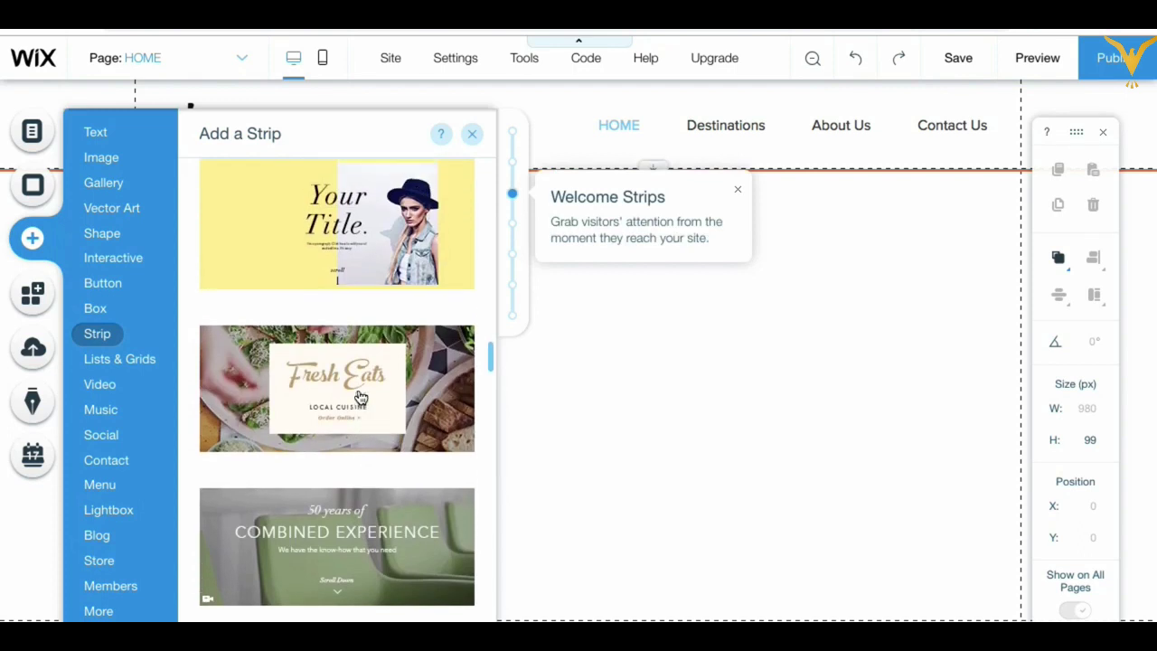
pyautogui.scroll(-4, 360, 398)
pyautogui.scroll(-1, 361, 398)
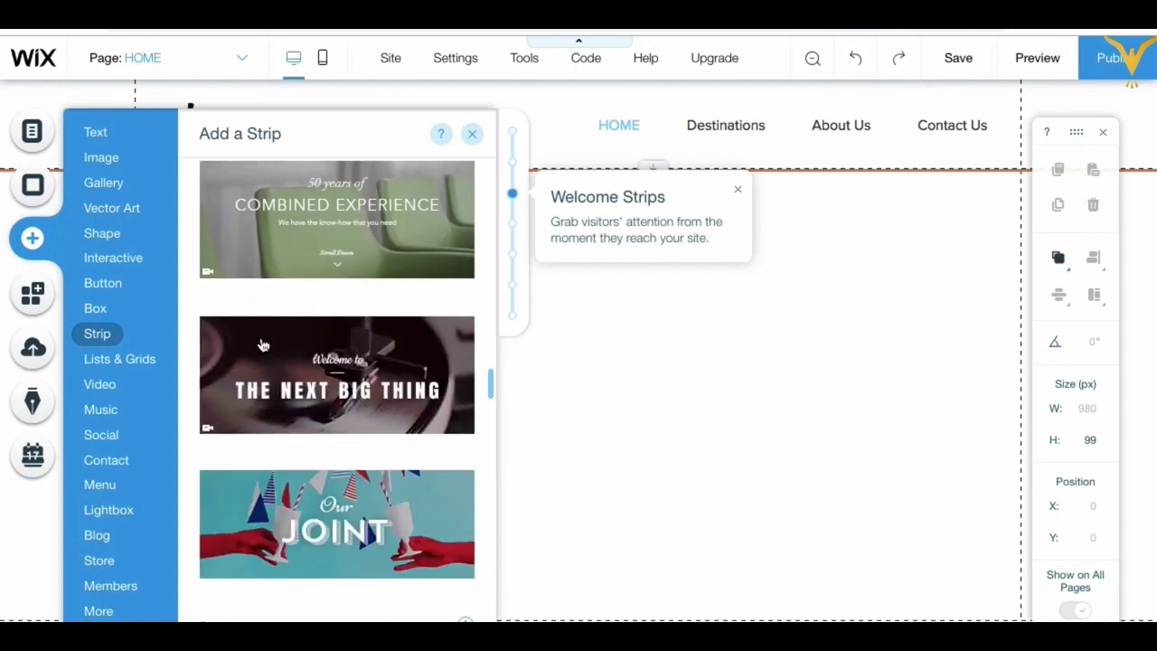
pyautogui.moveTo(262, 345); pyautogui.dragTo(543, 341)
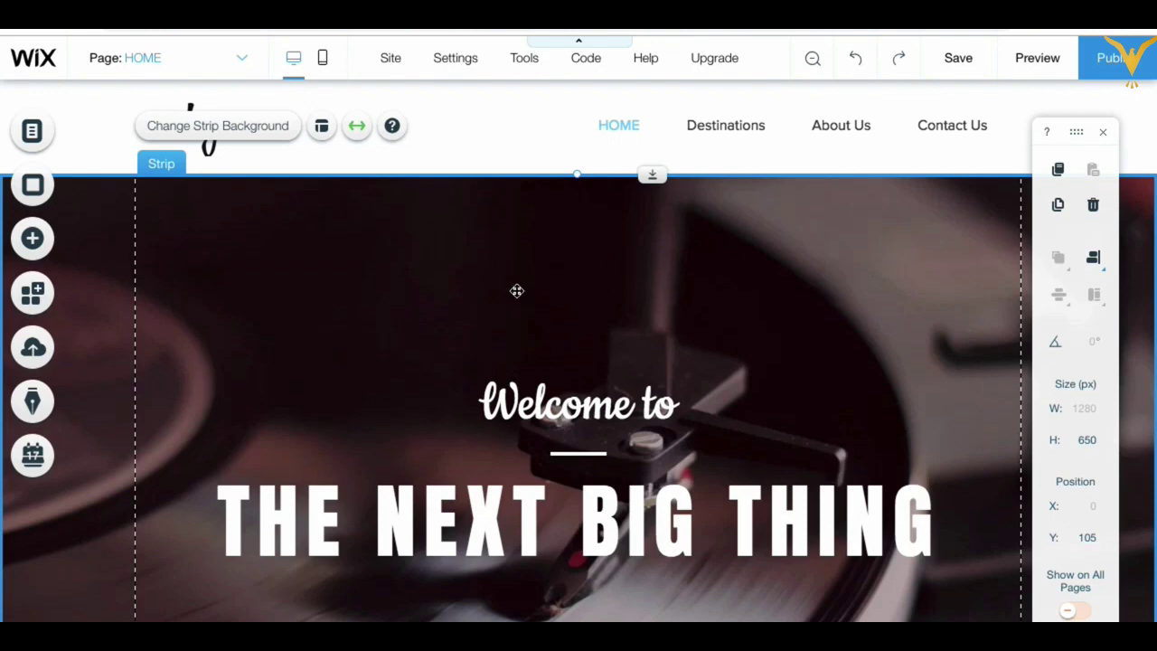
# Step: Nudge the welcome strip's top edge up against the header
pyautogui.click(516, 291)
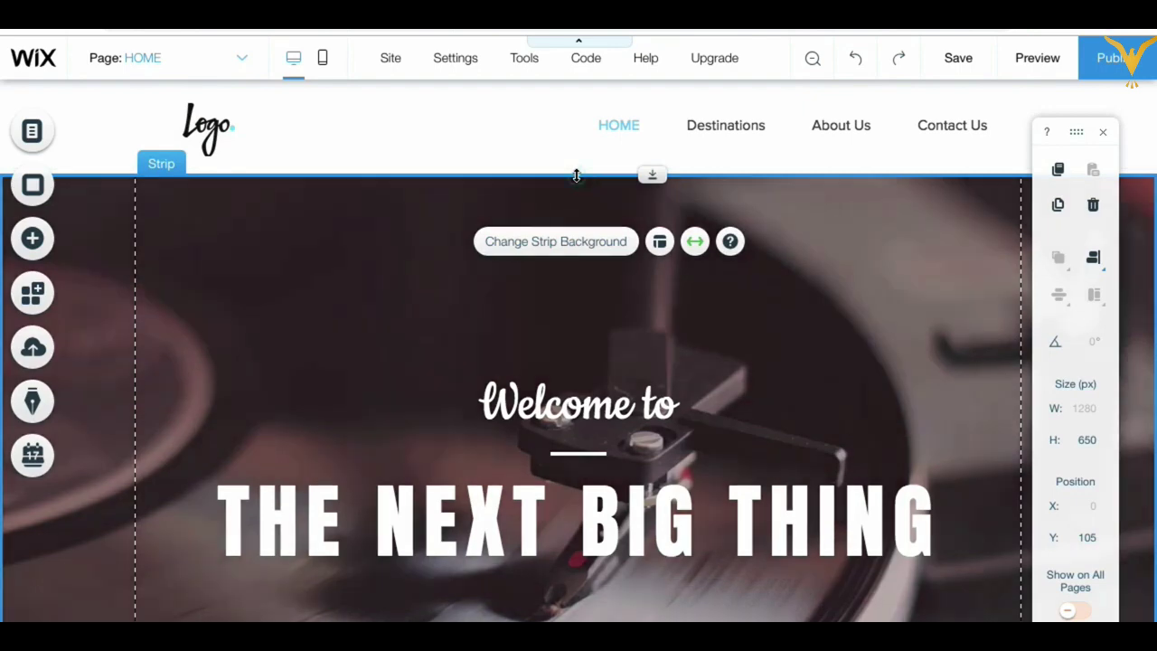
pyautogui.moveTo(573, 172)
pyautogui.mouseDown()
pyautogui.moveTo(570, 258)
pyautogui.moveTo(575, 166)
pyautogui.mouseUp()
pyautogui.scroll(-3, 560, 364)
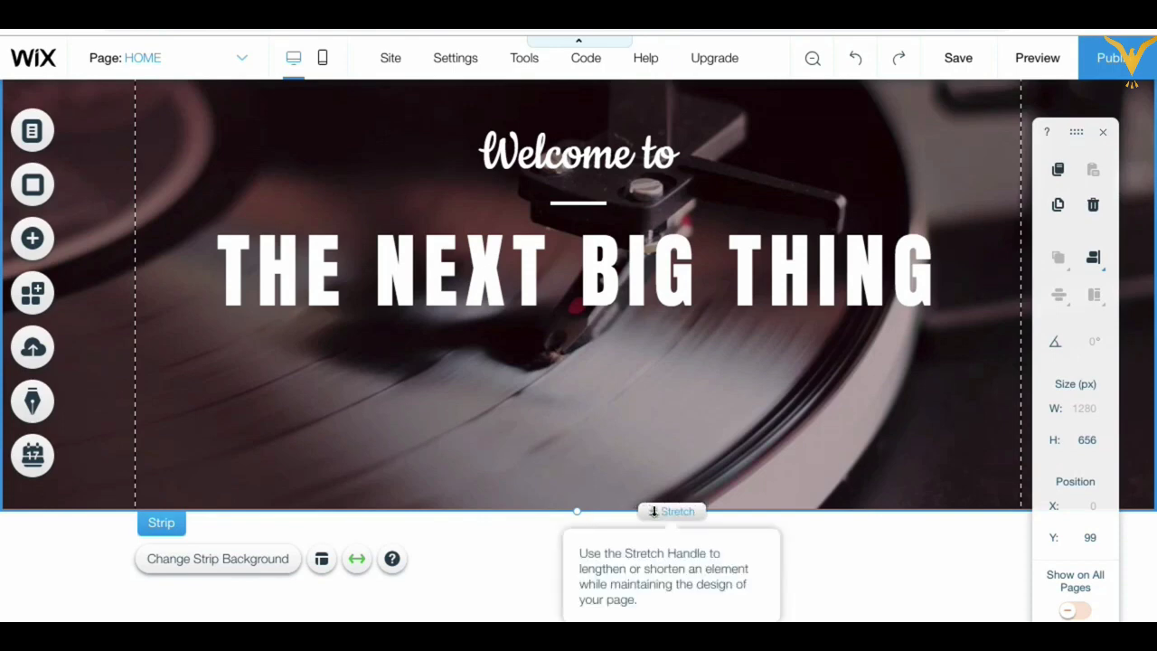
pyautogui.scroll(3, 685, 298)
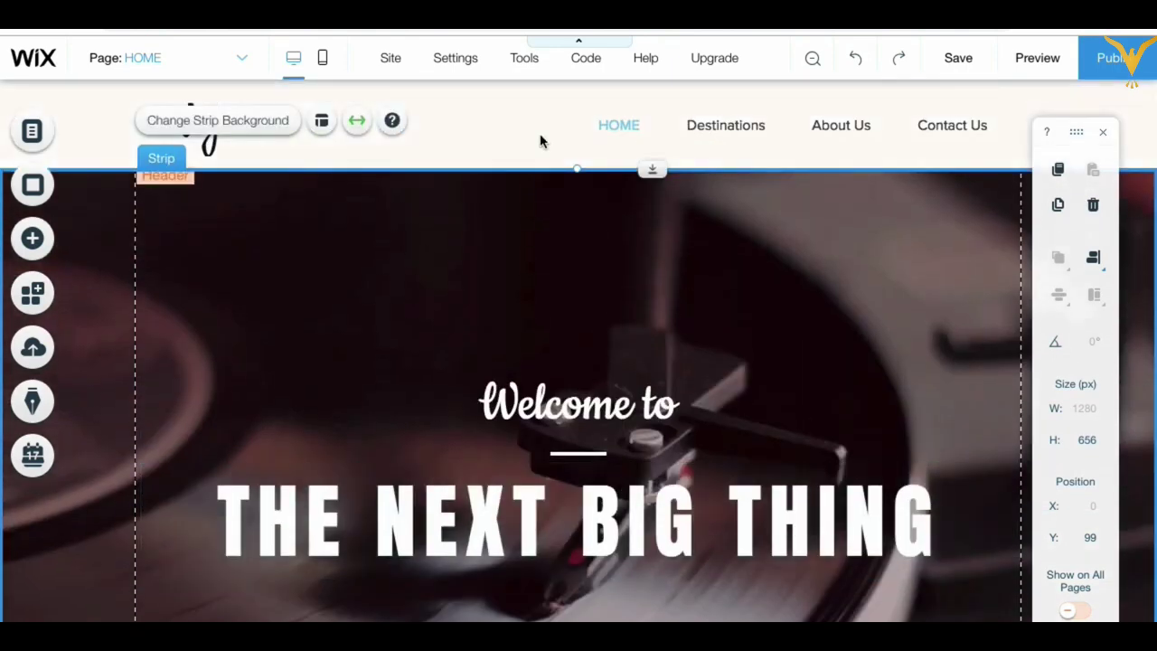
# Step: Resize the header, trying 106 and 117 px before settling on 86 px tall
pyautogui.click(498, 133)
pyautogui.click(498, 127)
pyautogui.click(494, 122)
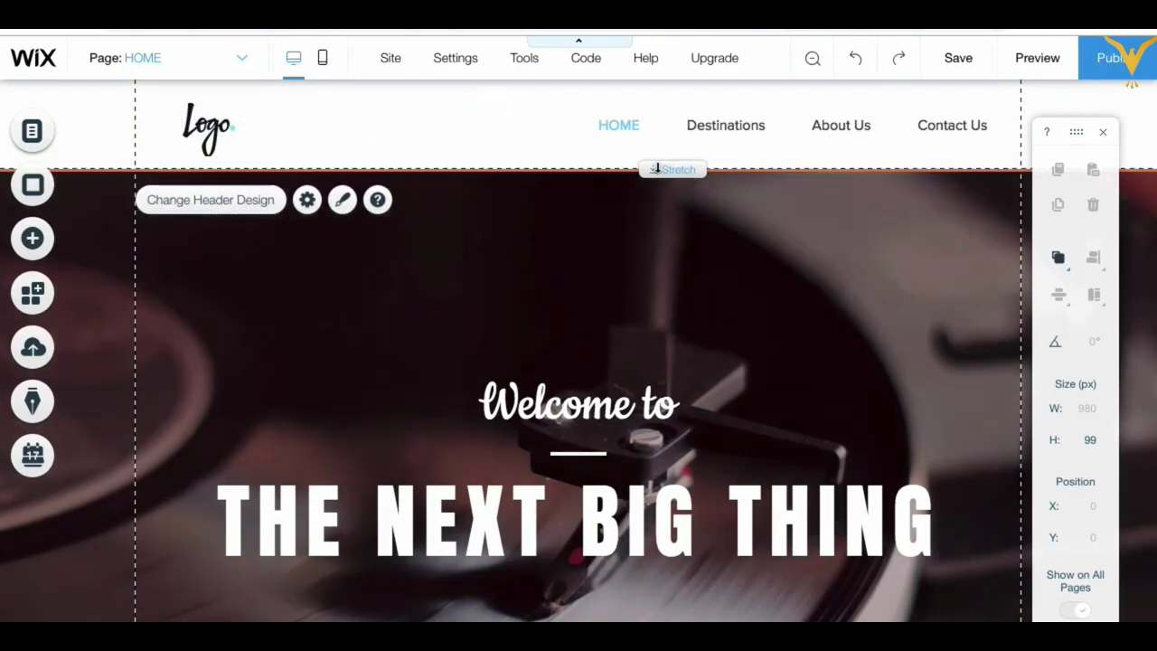
pyautogui.moveTo(652, 169)
pyautogui.mouseDown()
pyautogui.moveTo(636, 291)
pyautogui.moveTo(641, 187)
pyautogui.mouseUp()
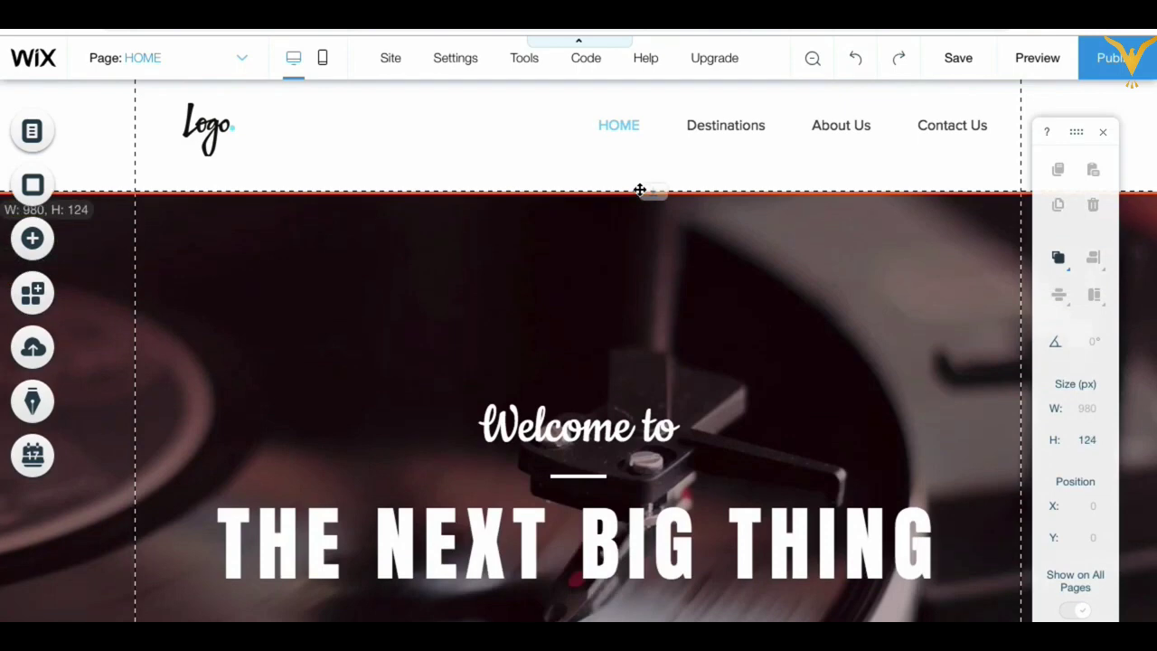
pyautogui.moveTo(639, 190); pyautogui.dragTo(641, 173)
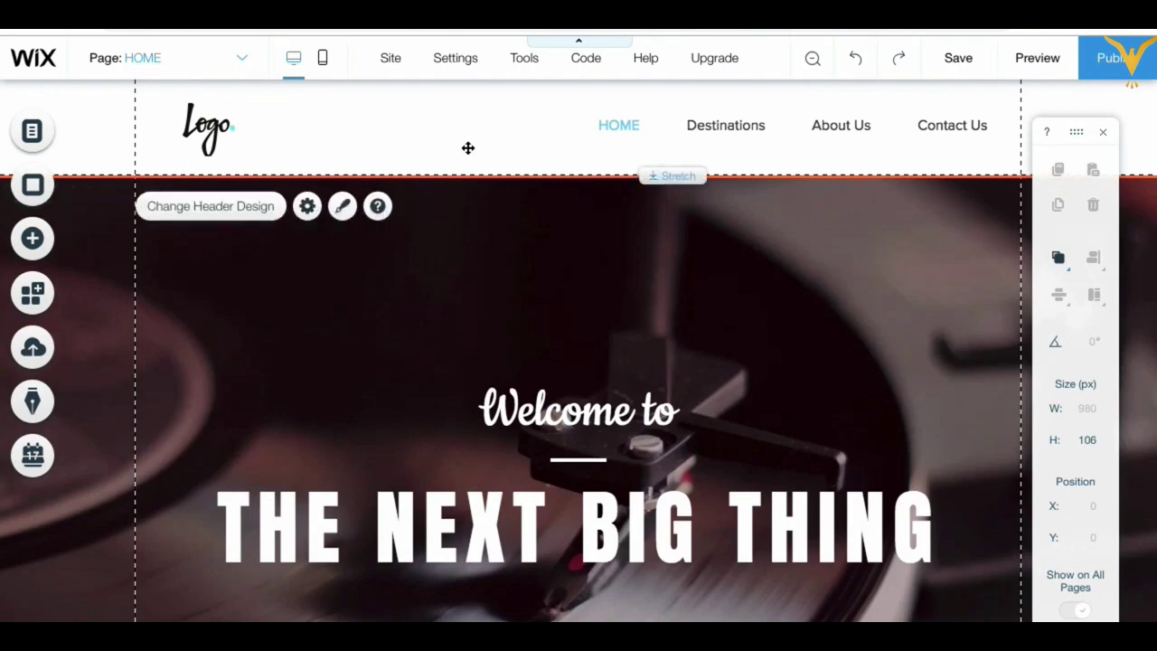
pyautogui.click(425, 121)
pyautogui.click(438, 243)
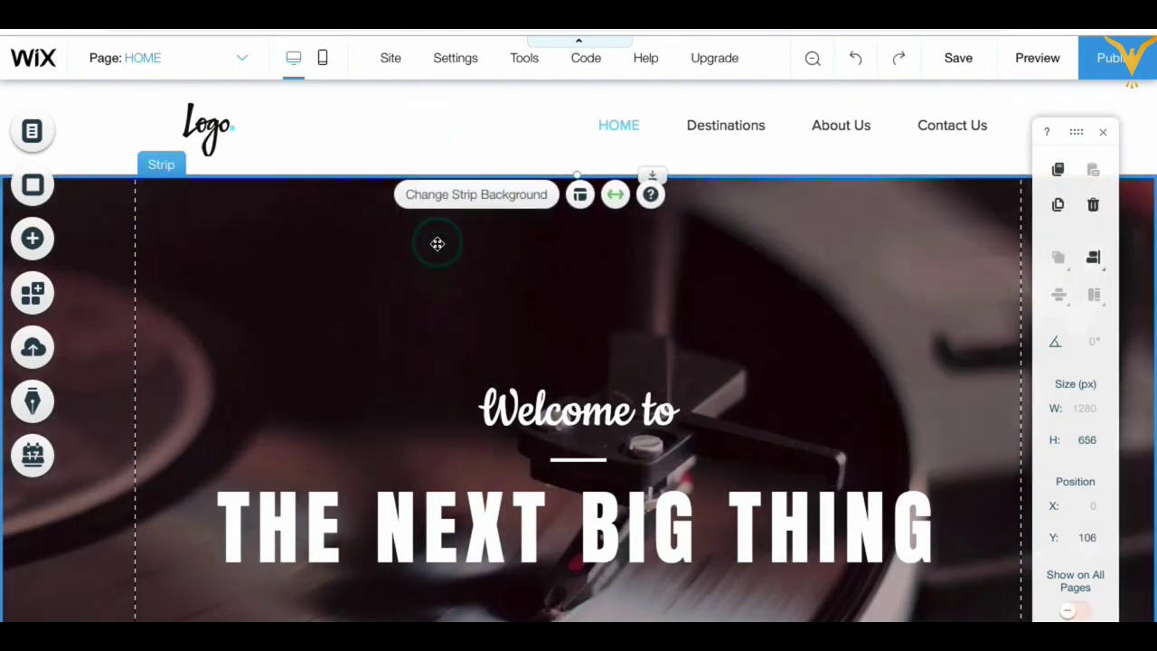
pyautogui.click(473, 115)
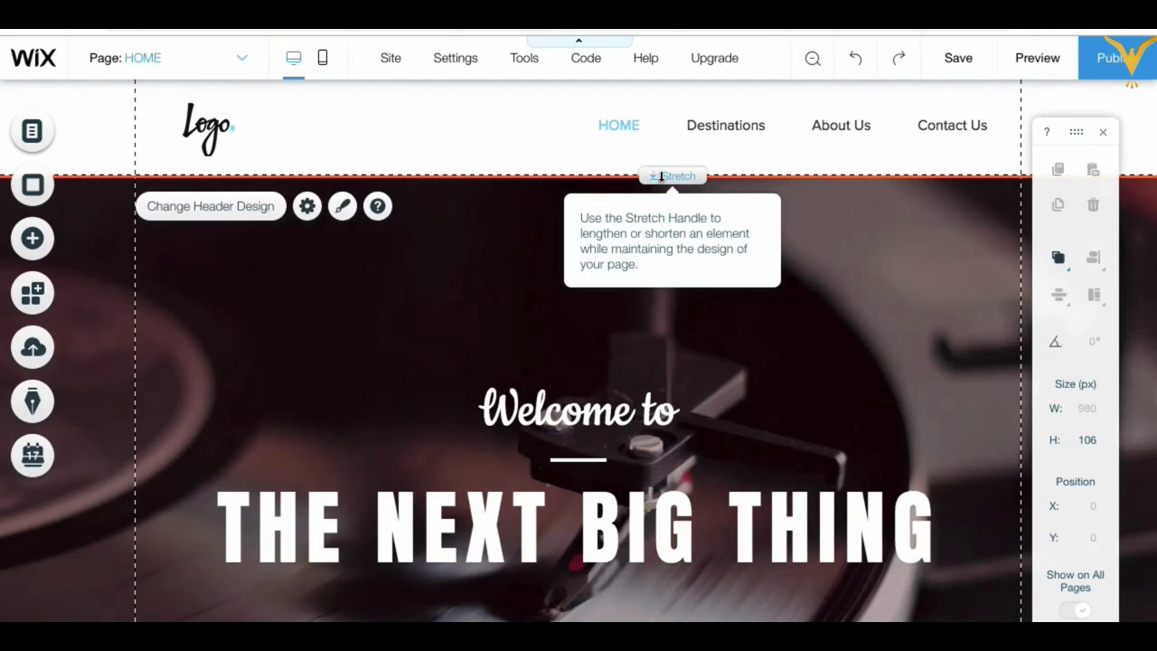
pyautogui.moveTo(658, 174)
pyautogui.mouseDown()
pyautogui.moveTo(650, 214)
pyautogui.moveTo(653, 185)
pyautogui.mouseUp()
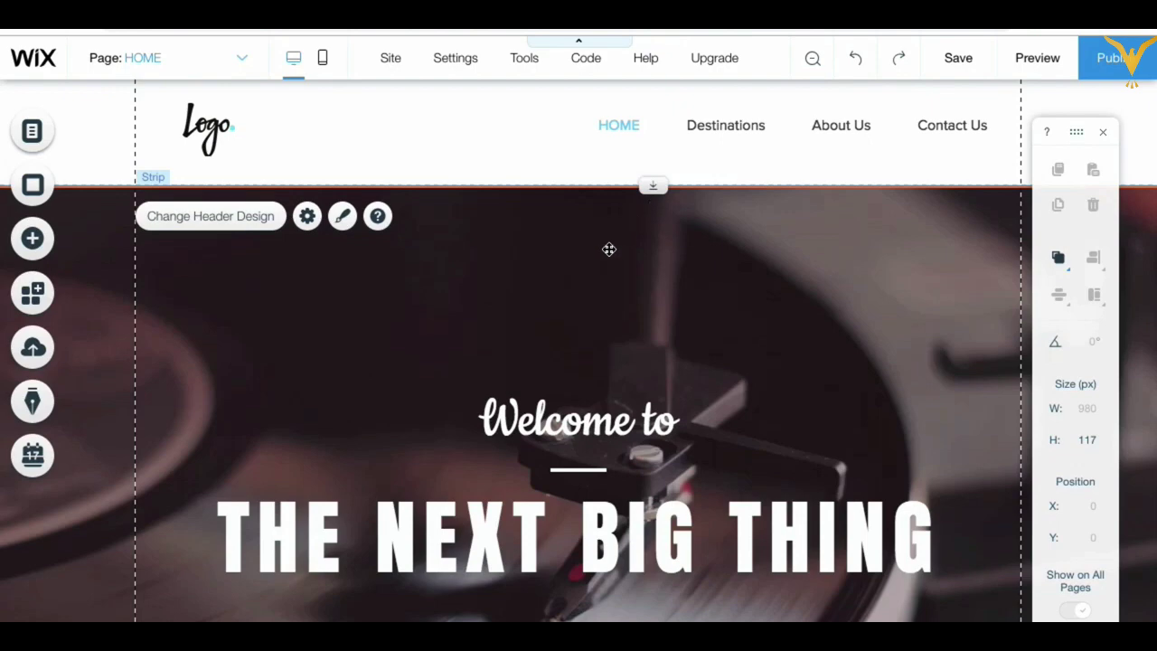
pyautogui.scroll(-2, 610, 249)
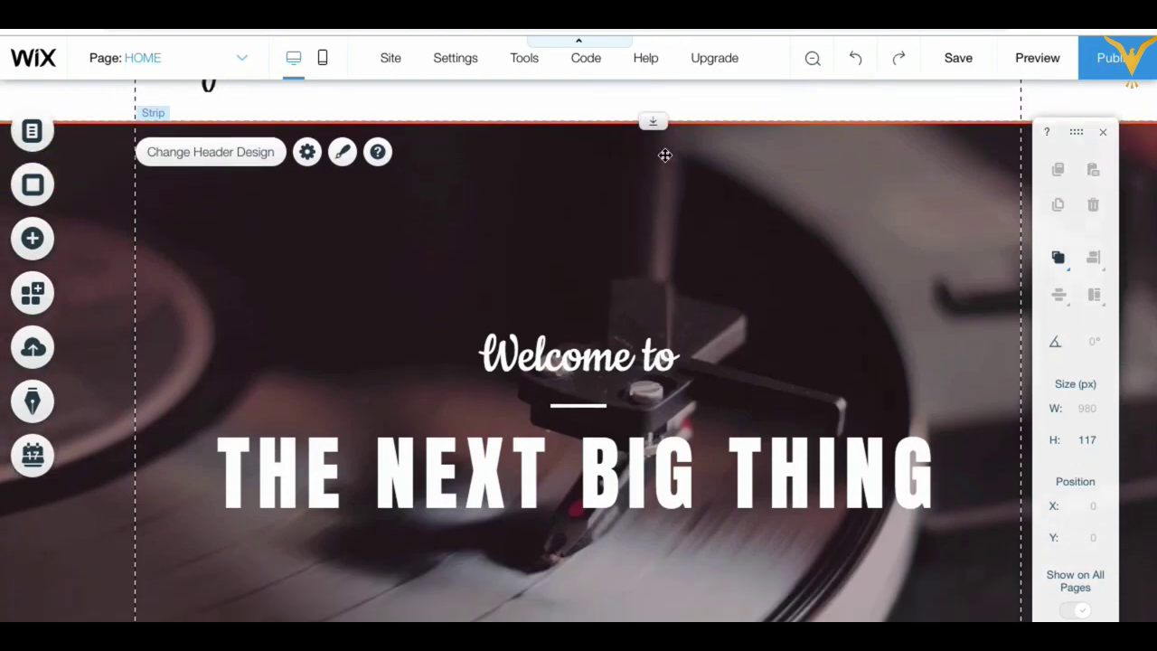
pyautogui.scroll(2, 621, 203)
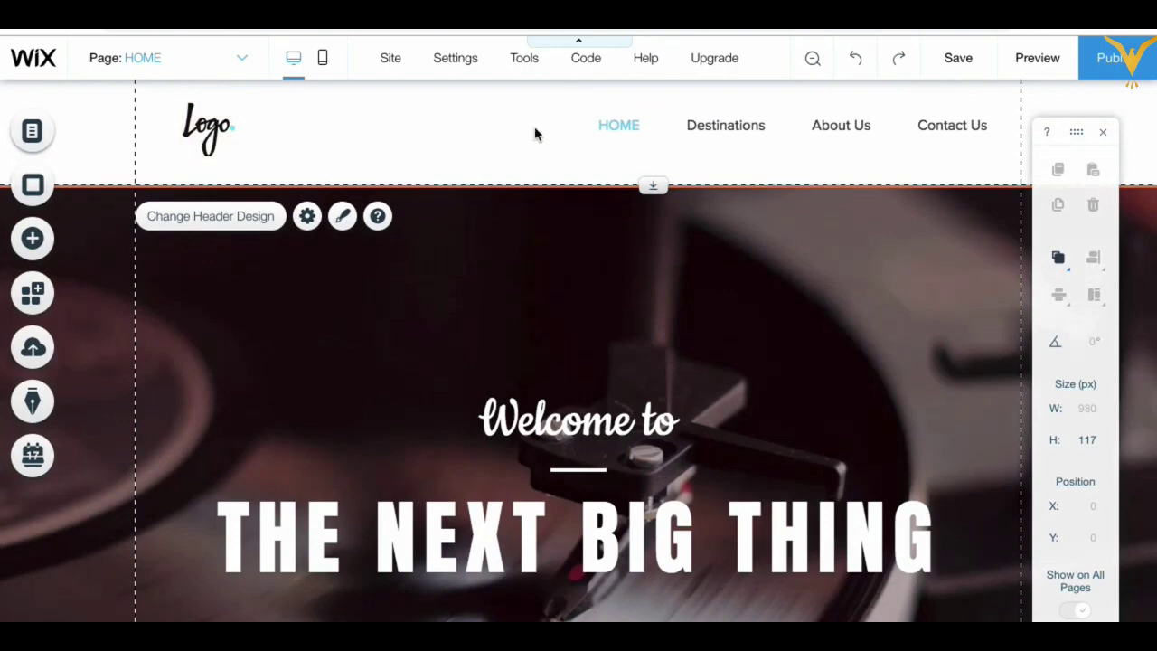
pyautogui.moveTo(655, 186); pyautogui.dragTo(656, 156)
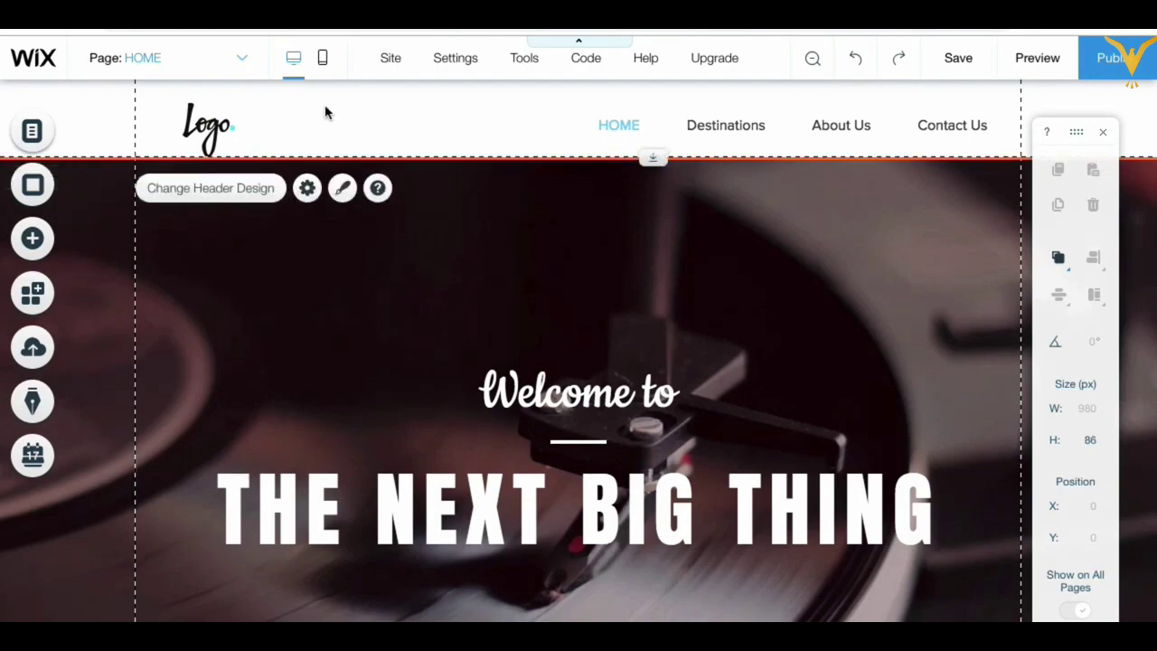
# Step: Reposition the logo and horizontal menu within the slimmer header
pyautogui.moveTo(207, 127); pyautogui.dragTo(179, 112)
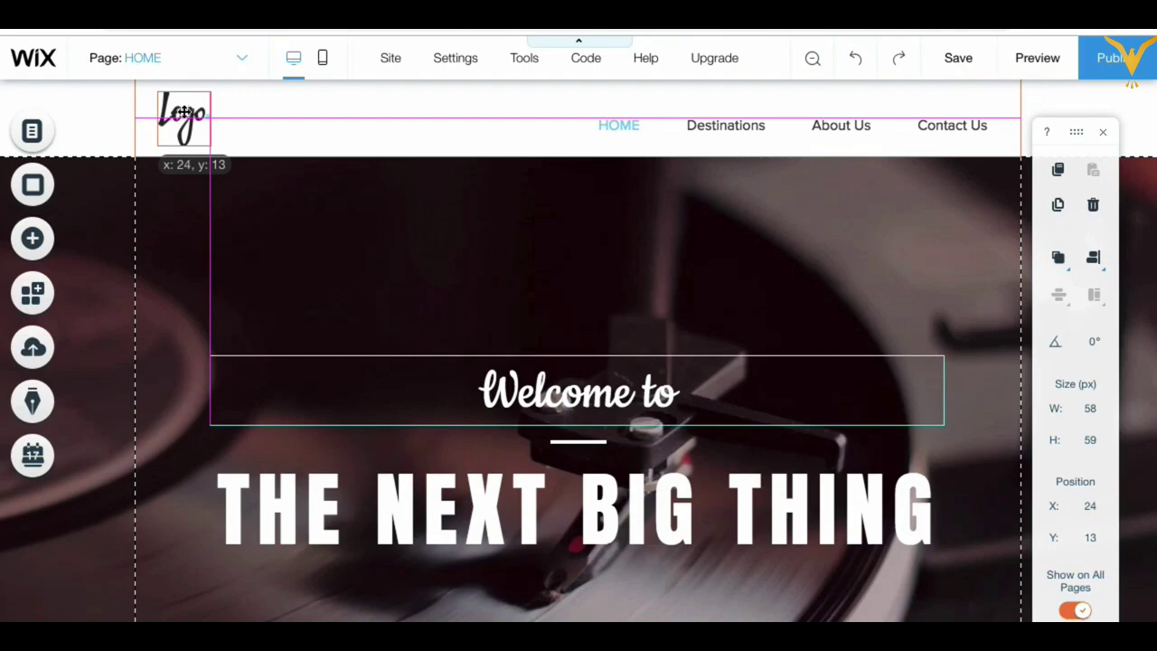
pyautogui.moveTo(186, 112)
pyautogui.mouseDown()
pyautogui.moveTo(217, 116)
pyautogui.moveTo(181, 113)
pyautogui.moveTo(192, 125)
pyautogui.moveTo(180, 112)
pyautogui.moveTo(188, 117)
pyautogui.mouseUp()
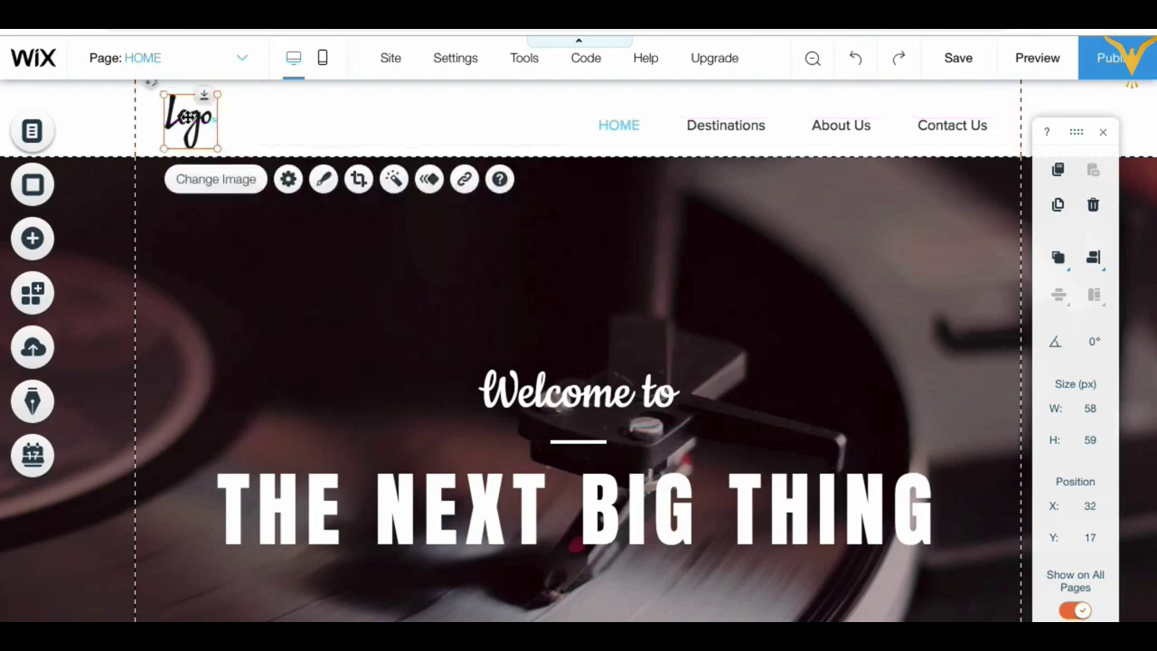
pyautogui.click(654, 127)
pyautogui.moveTo(653, 126); pyautogui.dragTo(653, 127)
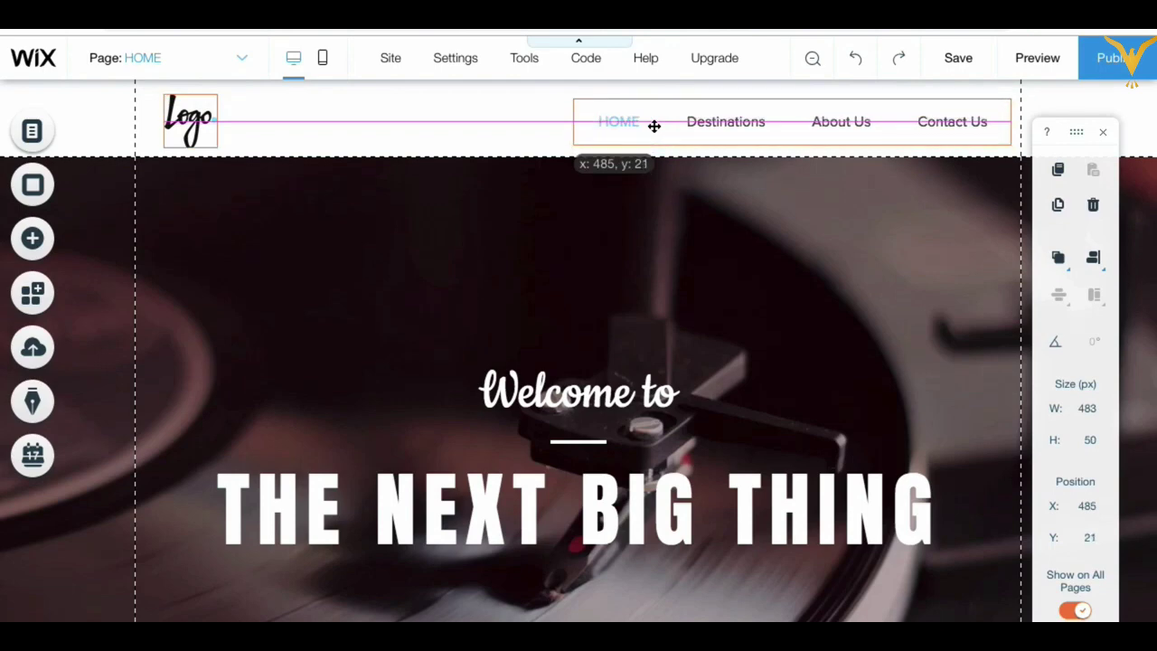
pyautogui.moveTo(653, 126); pyautogui.dragTo(653, 127)
# Step: Preview the HOME page with the new header and welcome strip
pyautogui.click(568, 263)
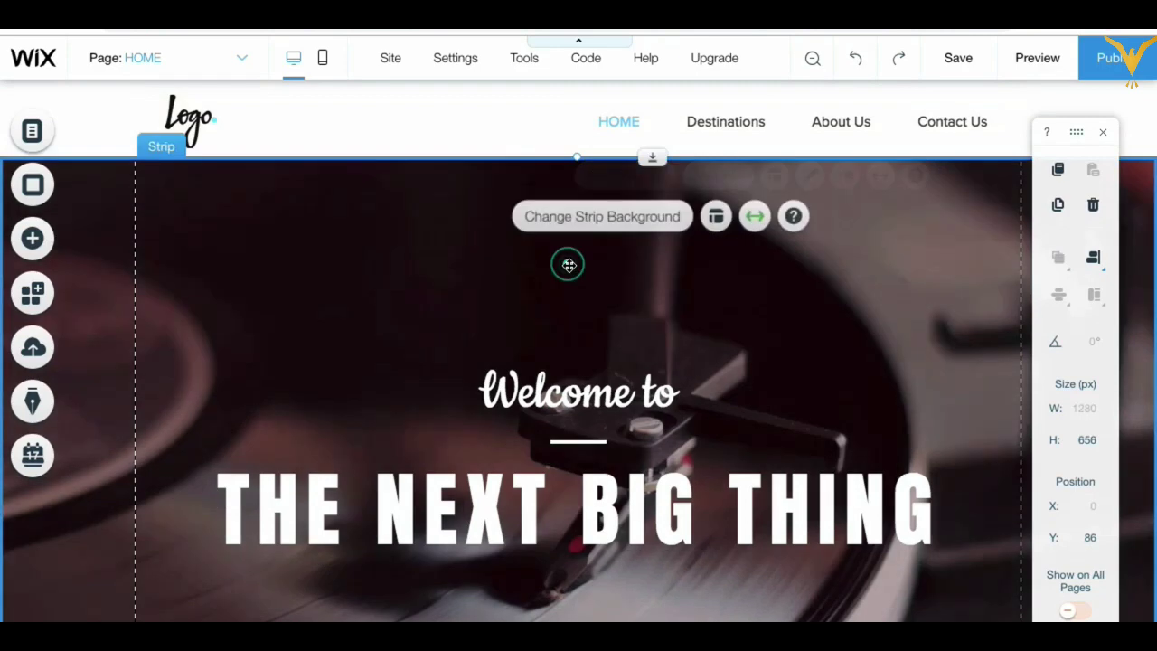
pyautogui.click(402, 125)
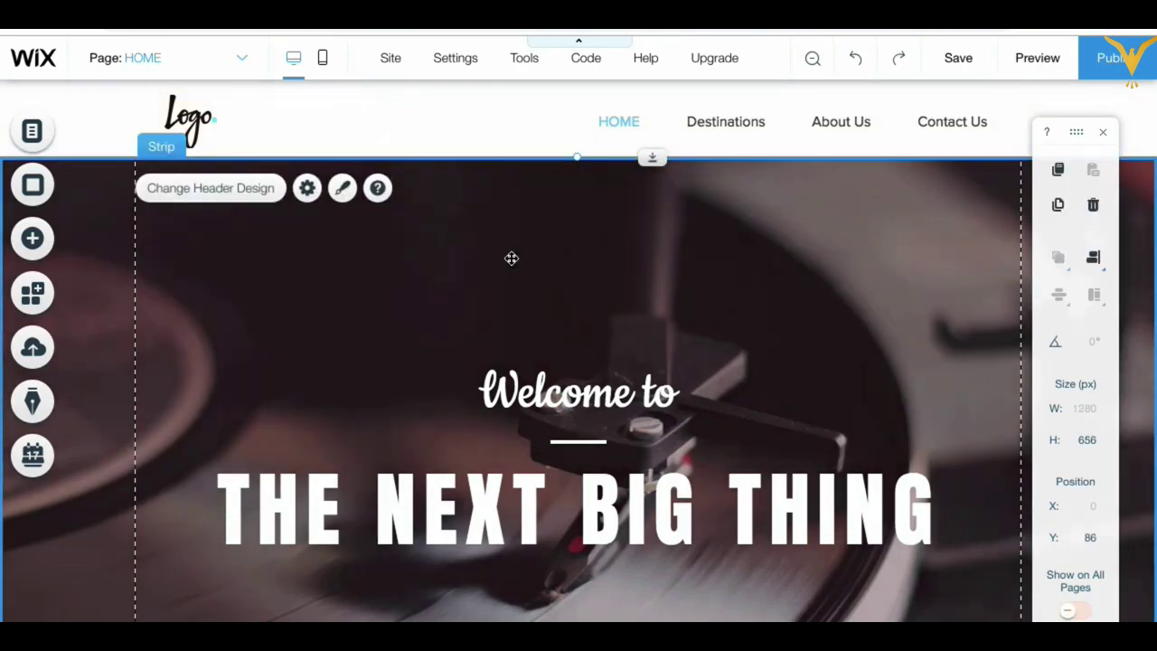
pyautogui.click(512, 259)
pyautogui.click(390, 339)
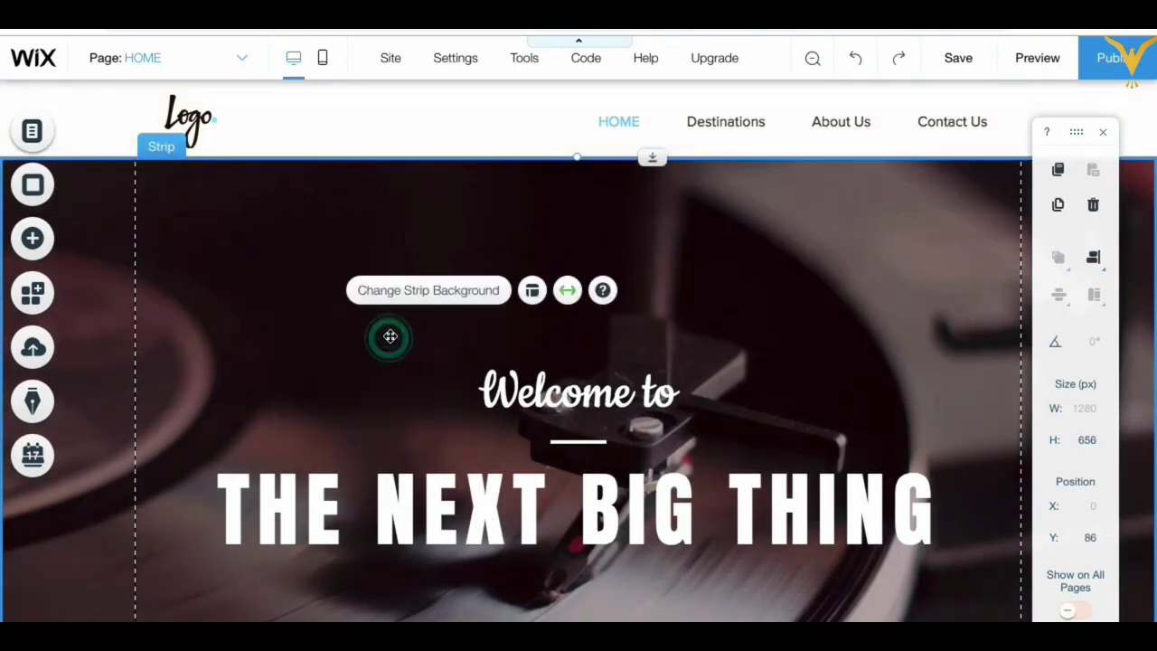
pyautogui.click(1038, 58)
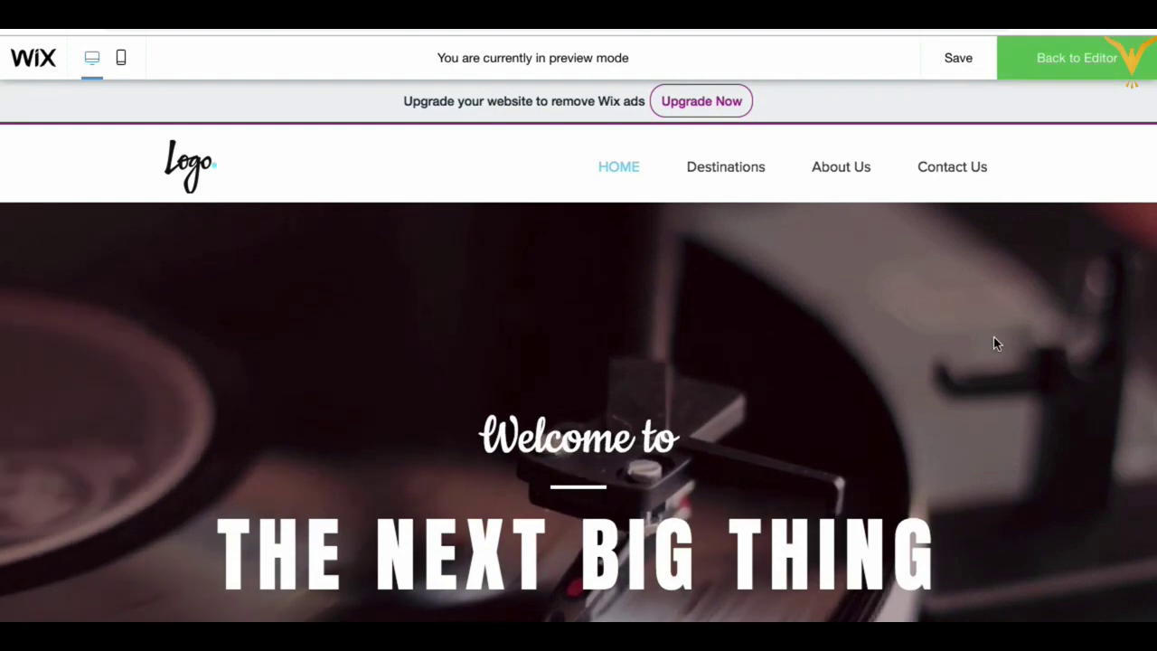
# Step: Scroll the preview to confirm the header scrolls away with the page, then go back to the editor
pyautogui.scroll(-5, 993, 340)
pyautogui.scroll(5, 994, 342)
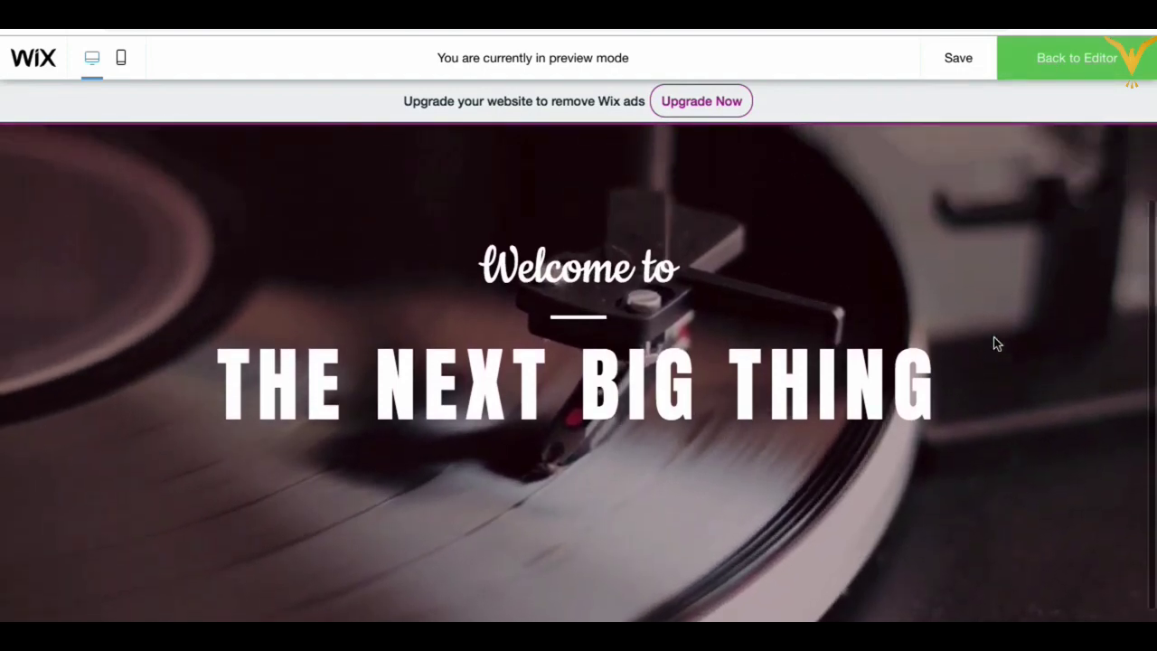
pyautogui.scroll(-1, 994, 342)
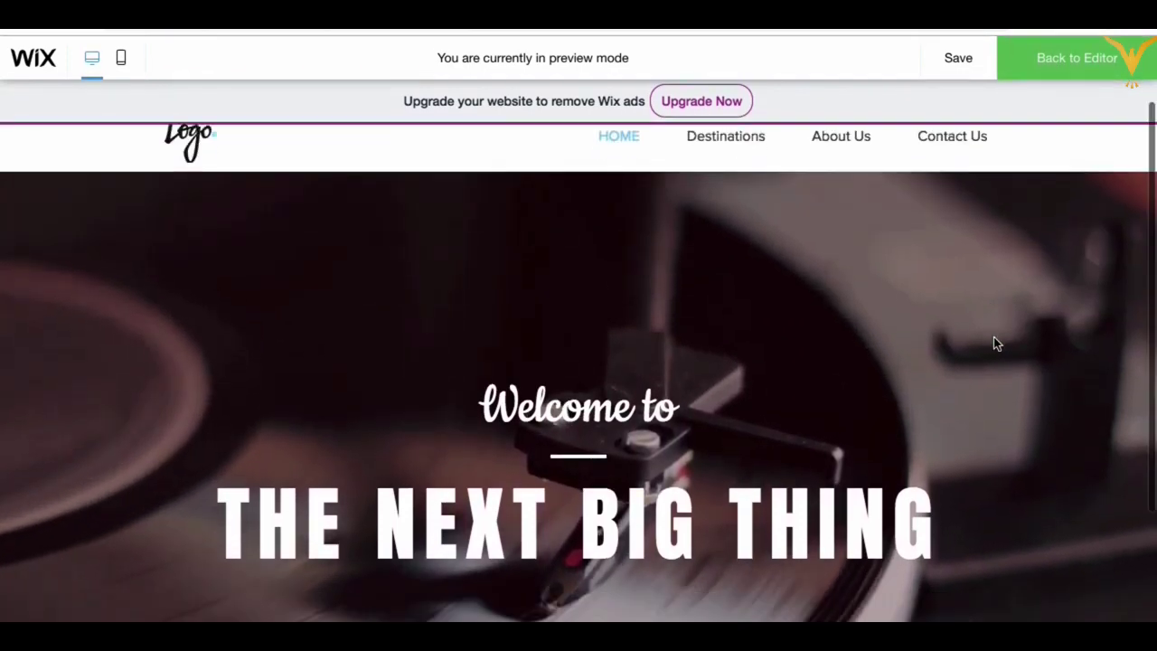
pyautogui.scroll(1, 993, 342)
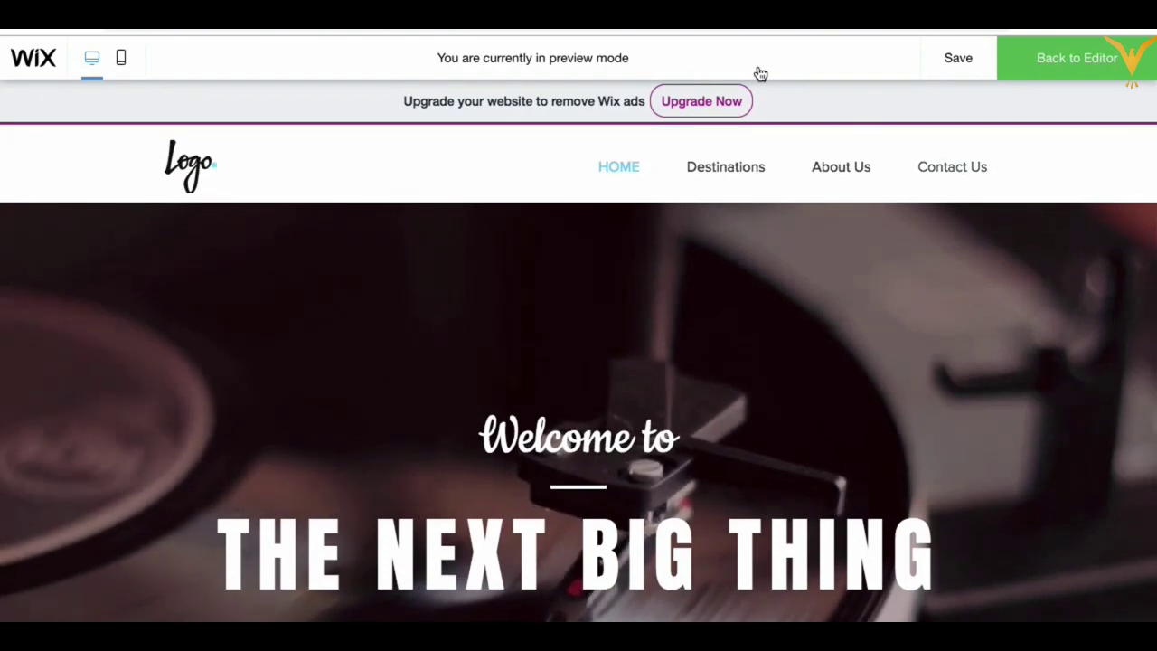
pyautogui.scroll(-3, 393, 348)
pyautogui.scroll(3, 393, 343)
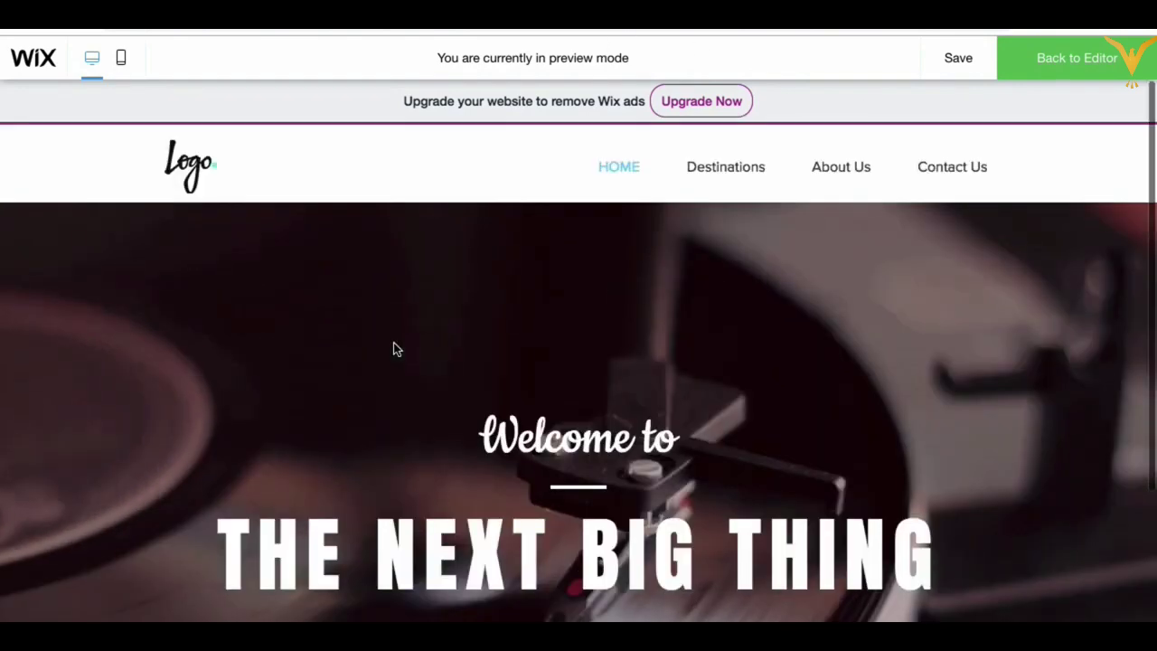
pyautogui.scroll(-5, 424, 429)
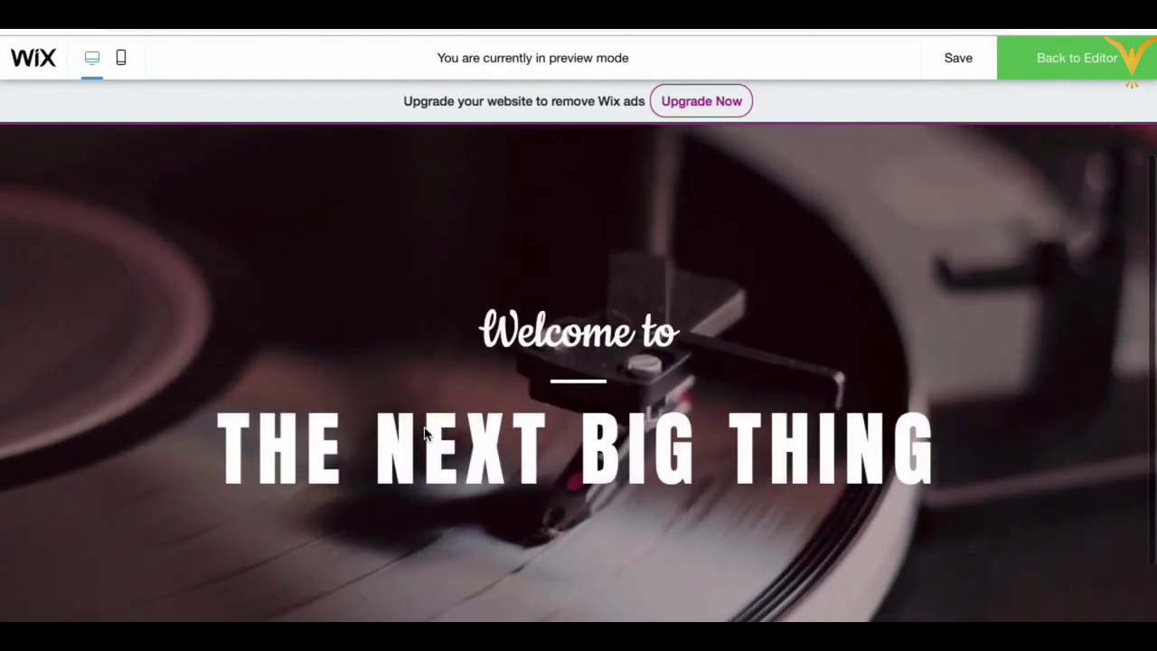
pyautogui.scroll(5, 424, 428)
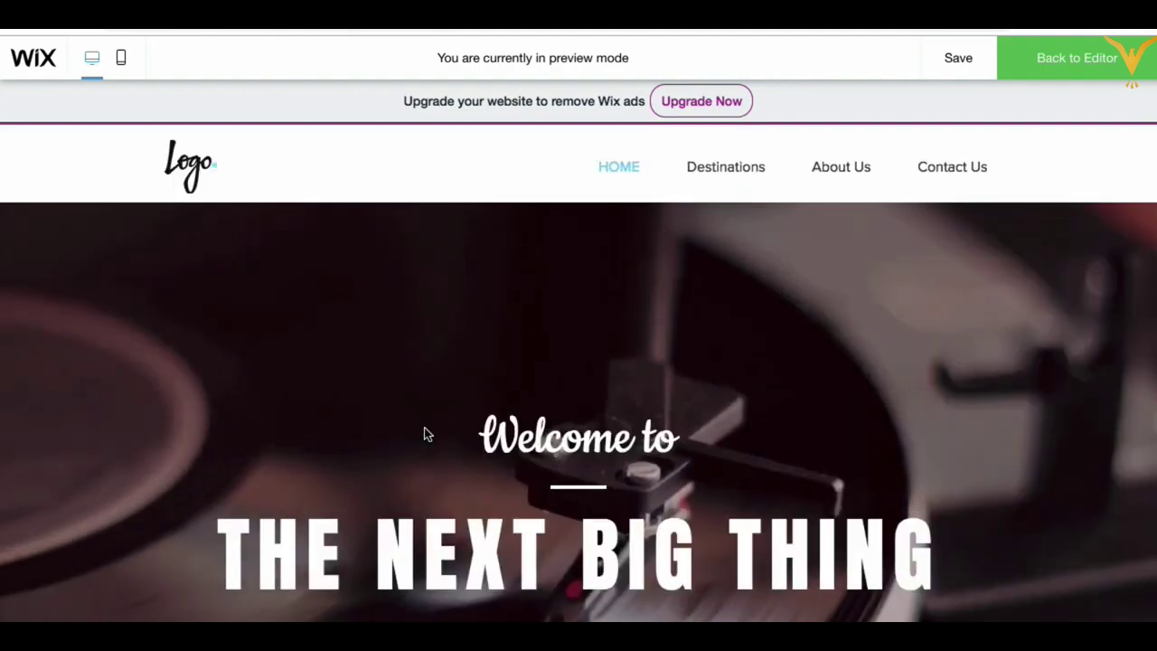
pyautogui.scroll(-2, 427, 434)
pyautogui.scroll(-3, 424, 434)
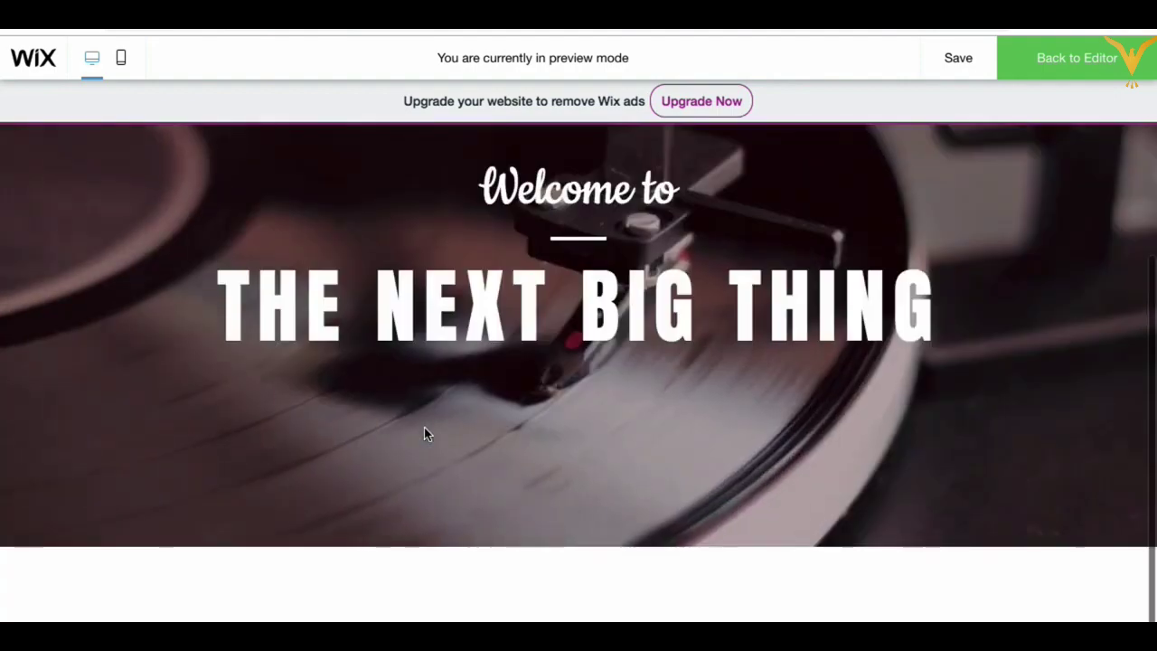
pyautogui.scroll(4, 426, 431)
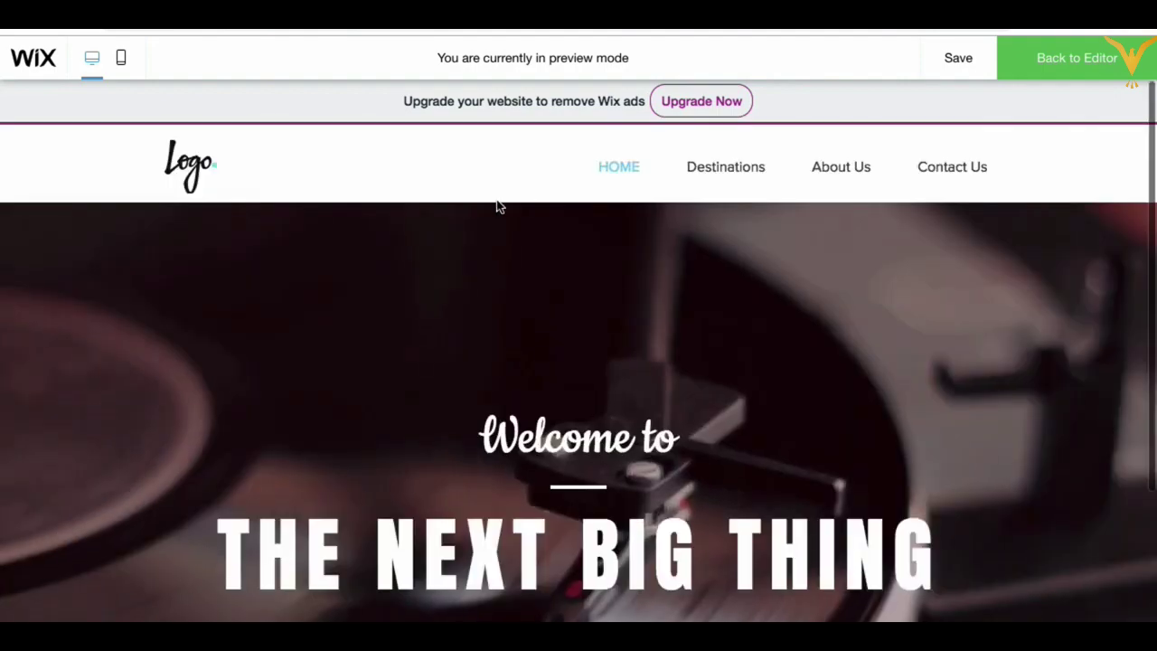
pyautogui.click(1085, 60)
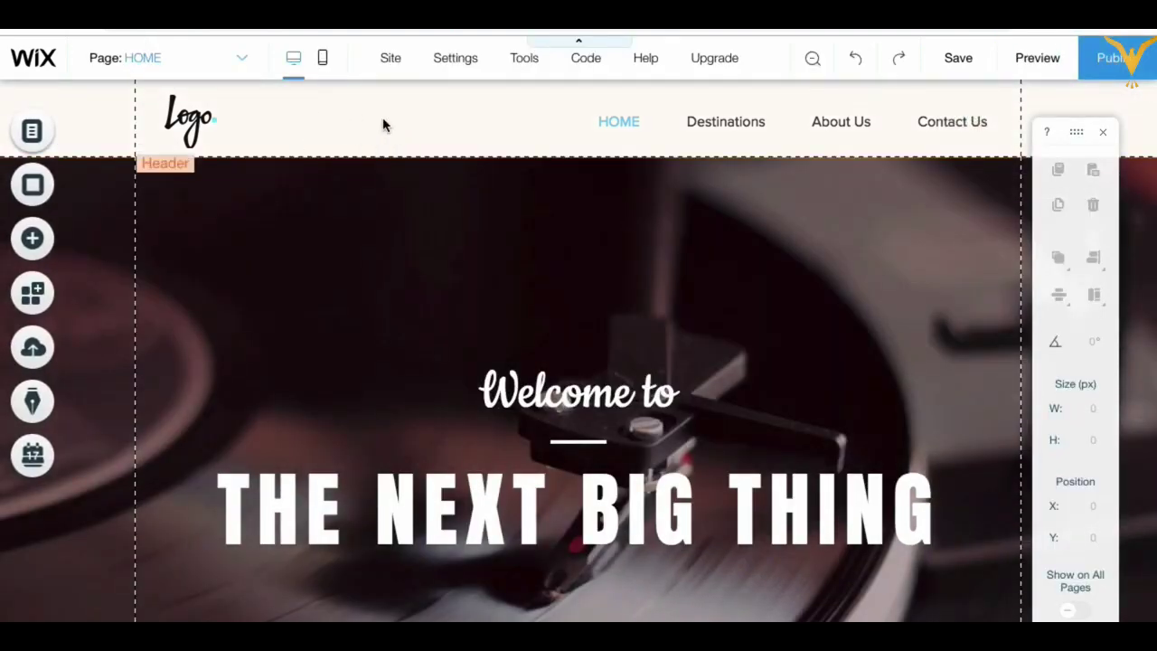
# Step: Set the header's scroll behaviour to Freeze so it stays fixed while visitors scroll
pyautogui.click(382, 124)
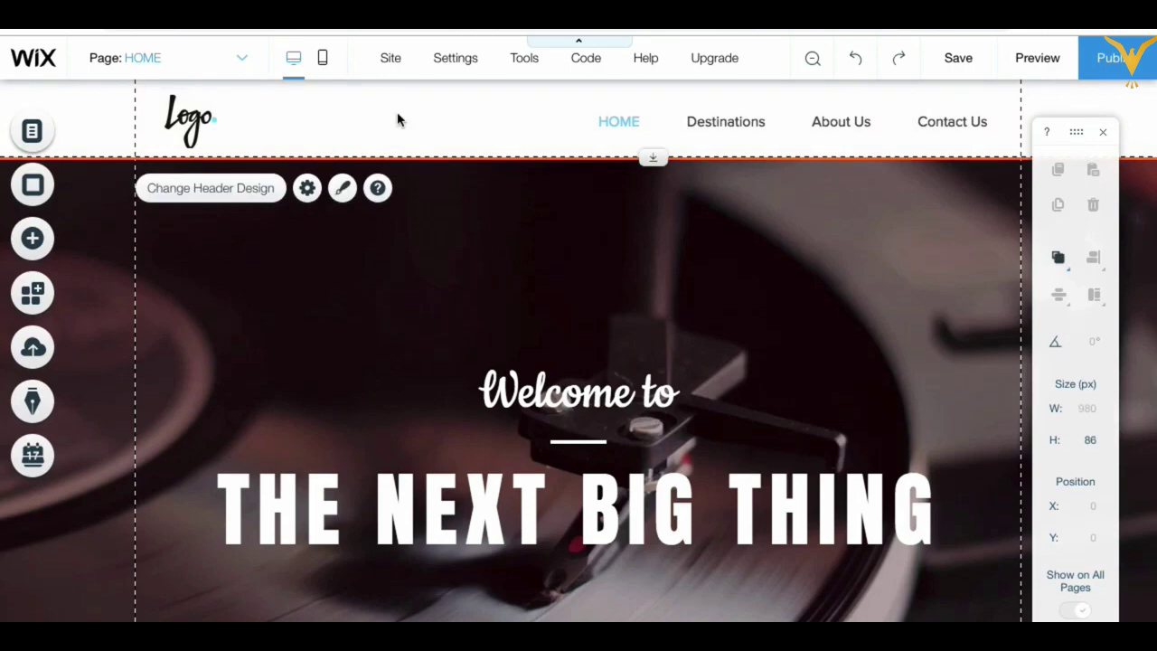
pyautogui.click(396, 118)
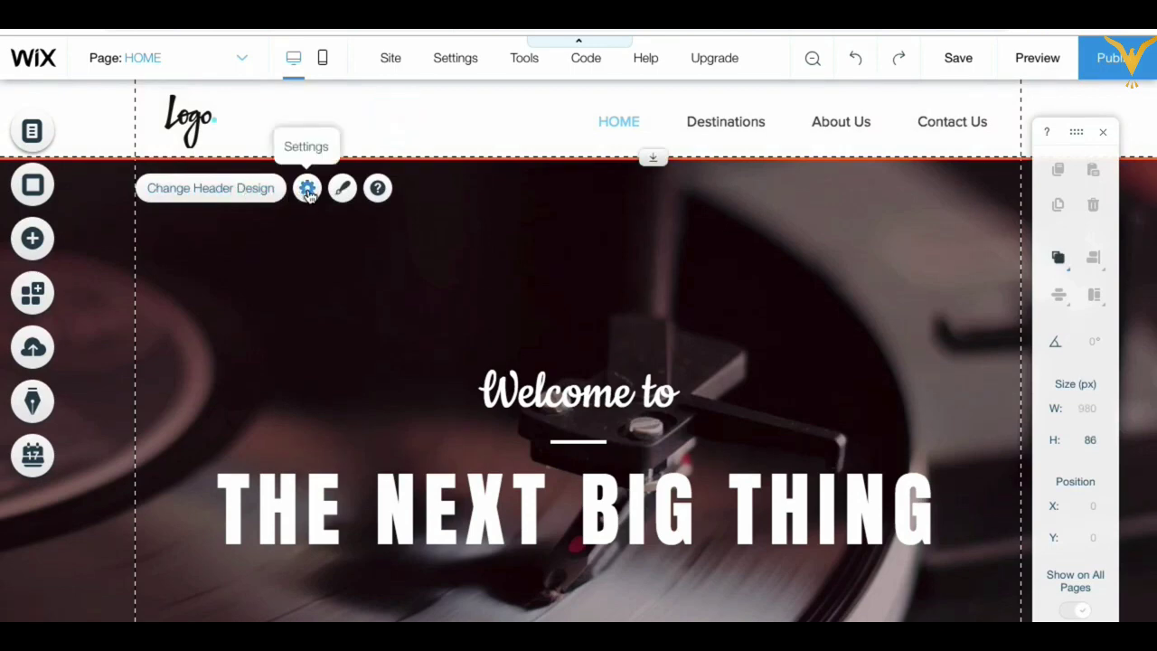
pyautogui.click(308, 190)
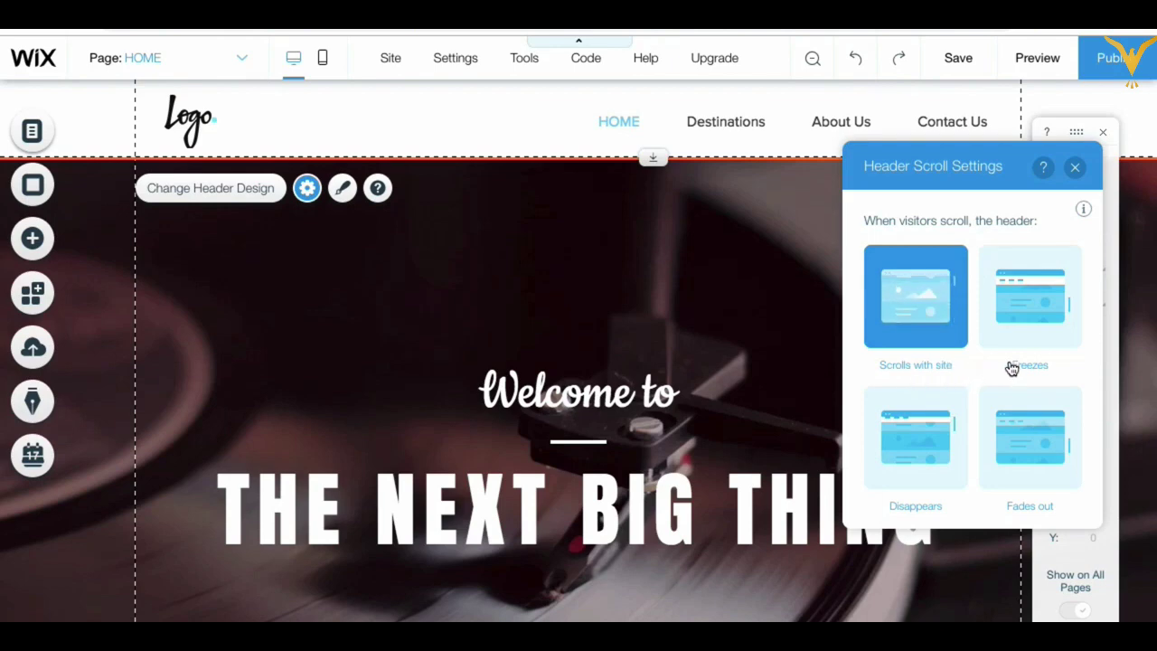
pyautogui.click(1032, 314)
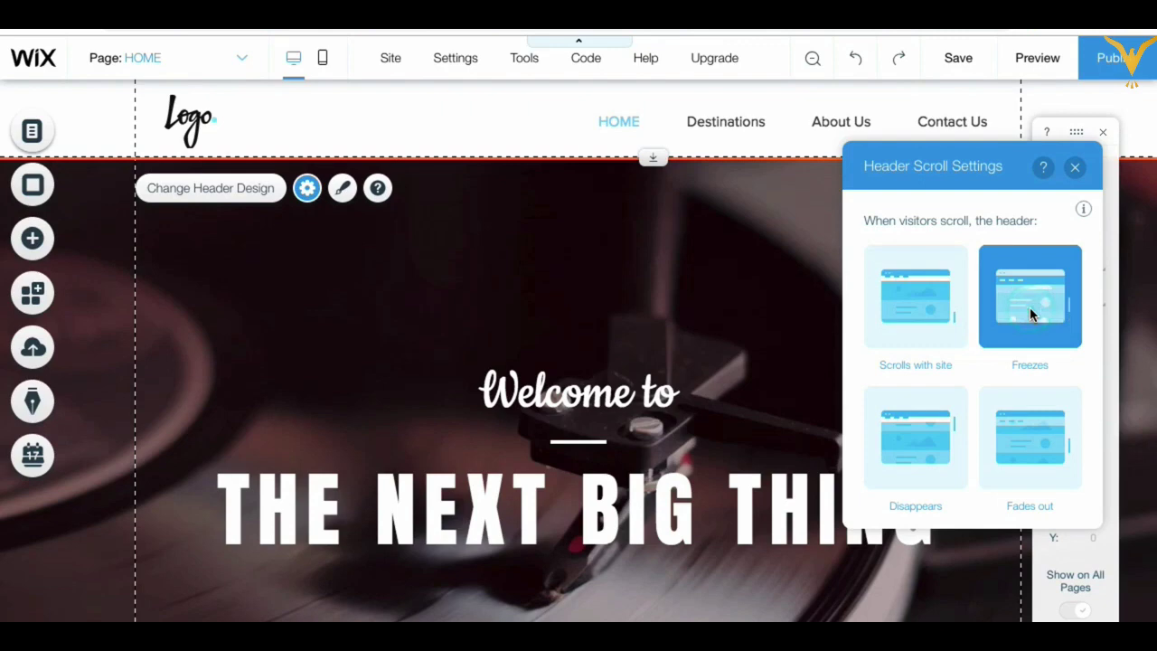
pyautogui.click(1075, 168)
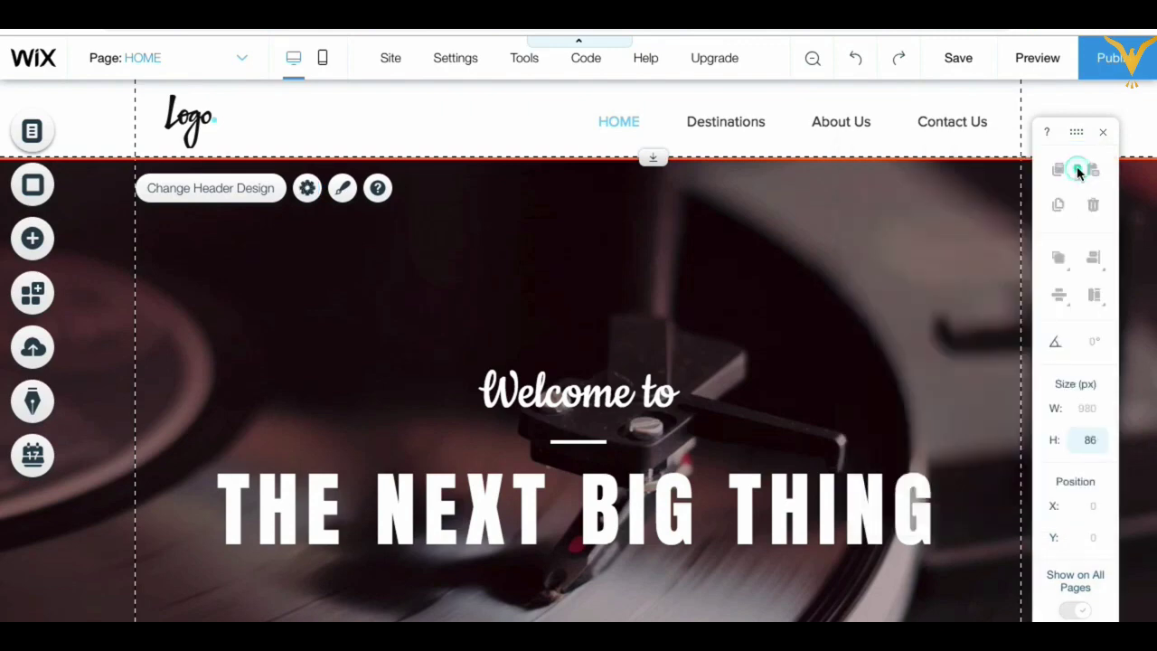
# Step: Preview the site, scroll to check the frozen header, and return to the editor
pyautogui.click(1038, 57)
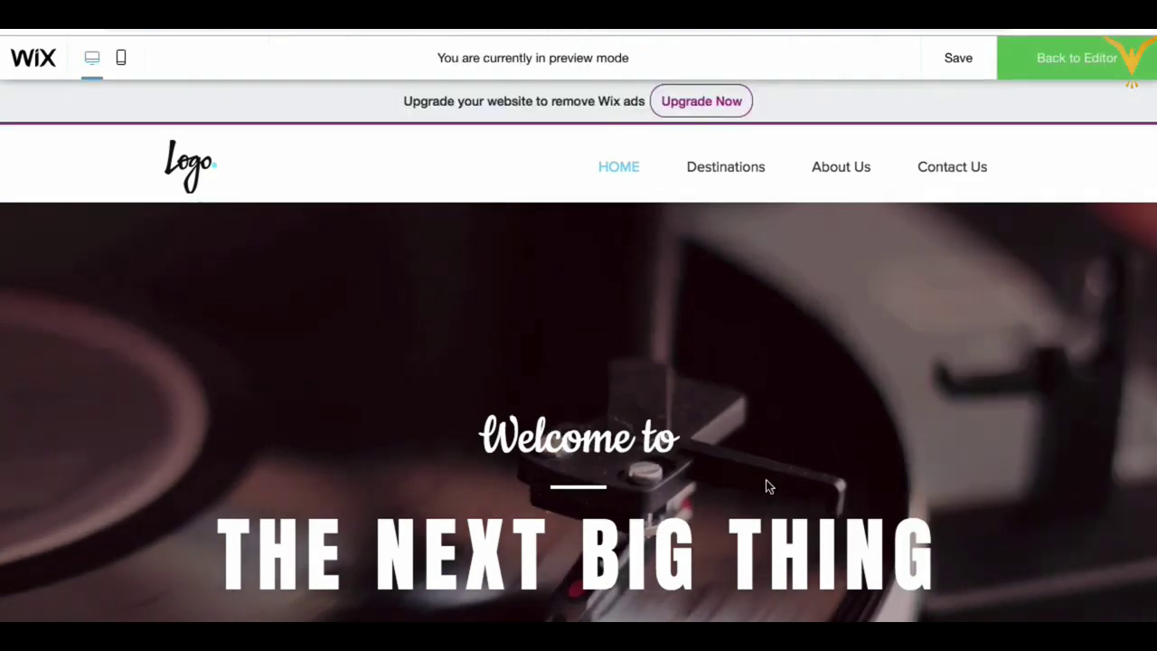
pyautogui.scroll(-1, 766, 485)
pyautogui.scroll(3, 766, 485)
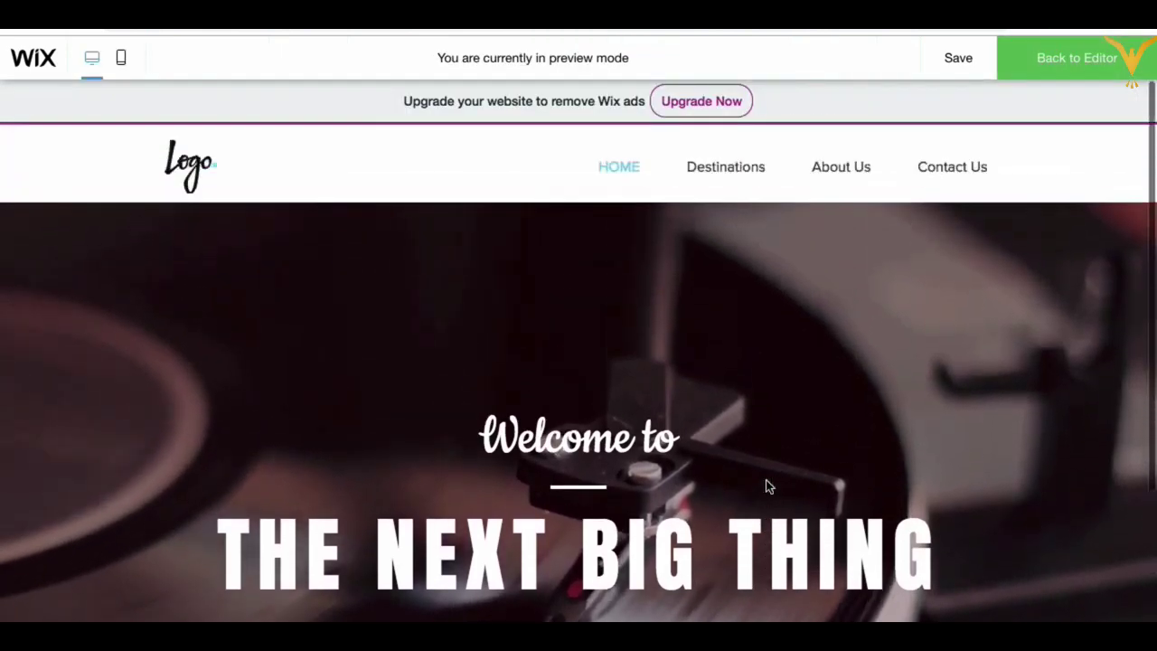
pyautogui.scroll(-3, 765, 486)
pyautogui.scroll(2, 766, 487)
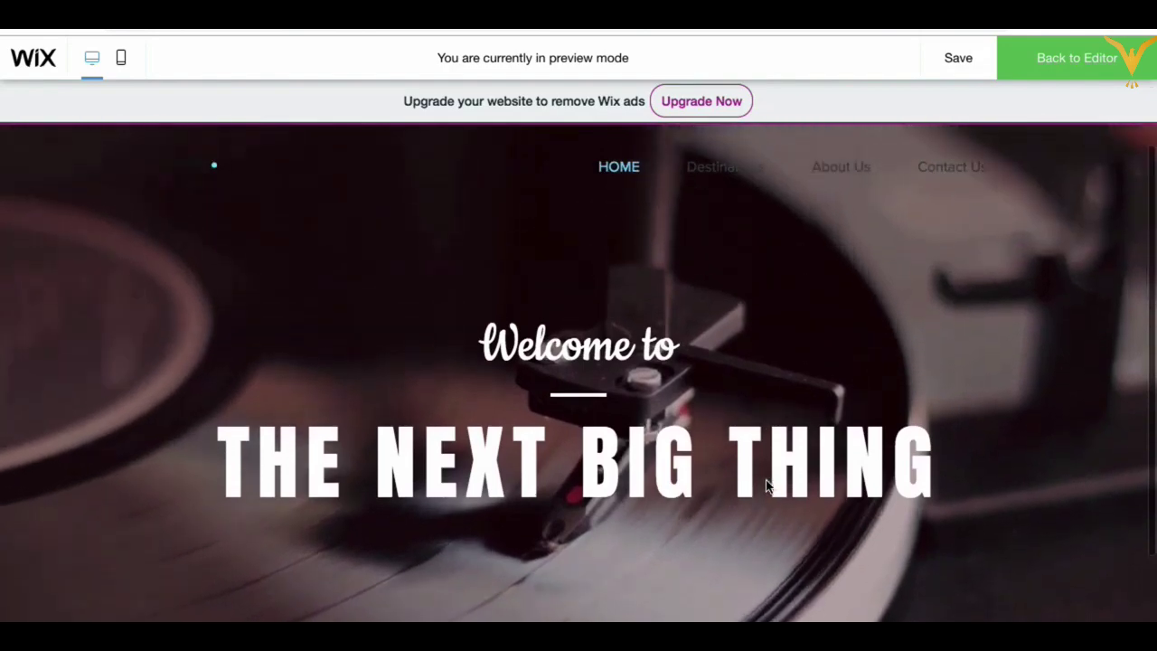
pyautogui.scroll(-1, 765, 486)
pyautogui.scroll(2, 766, 479)
pyautogui.scroll(-2, 760, 367)
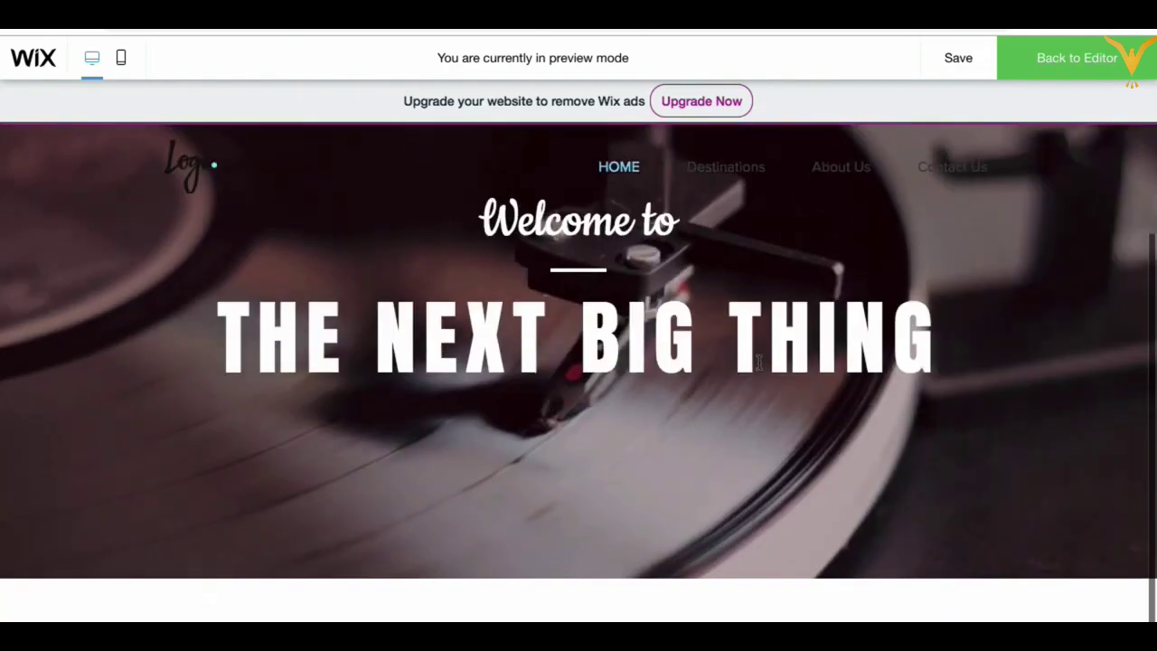
pyautogui.scroll(-1, 187, 248)
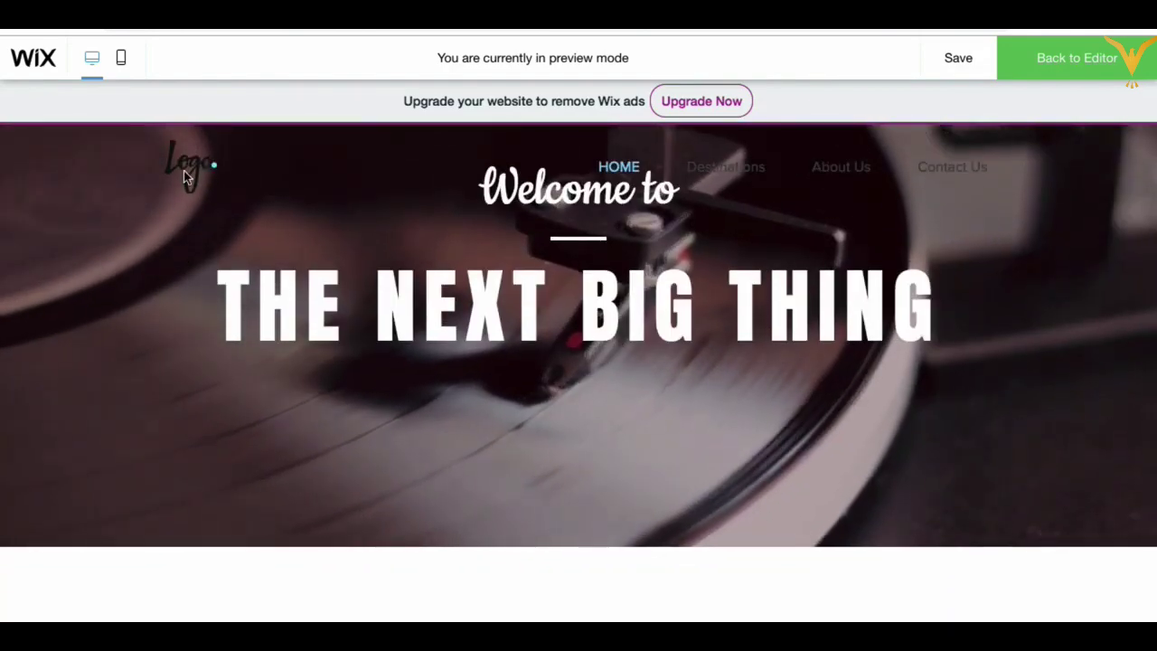
pyautogui.scroll(2, 932, 223)
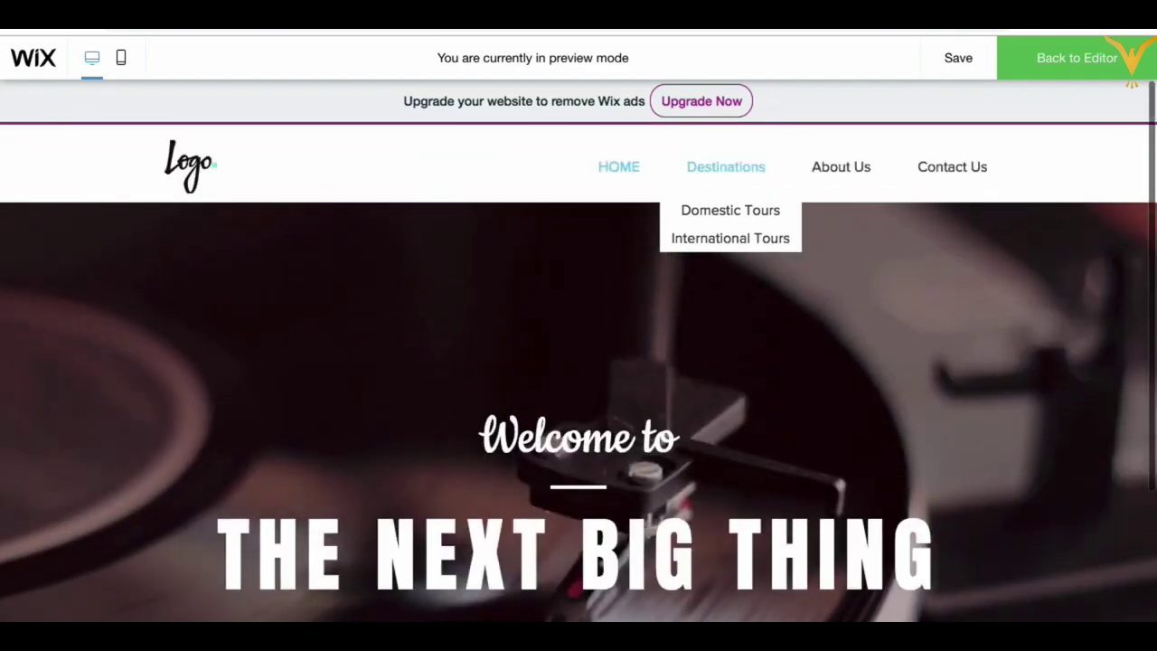
pyautogui.click(1074, 61)
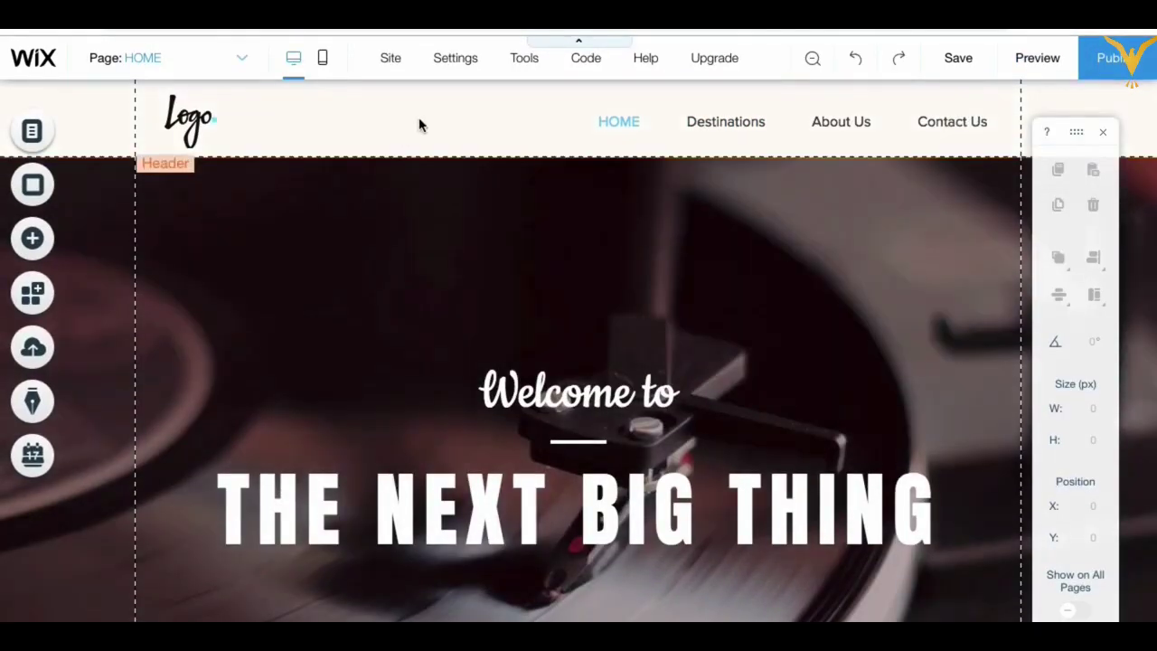
# Step: Apply the plain white header design from the header design choices
pyautogui.click(418, 124)
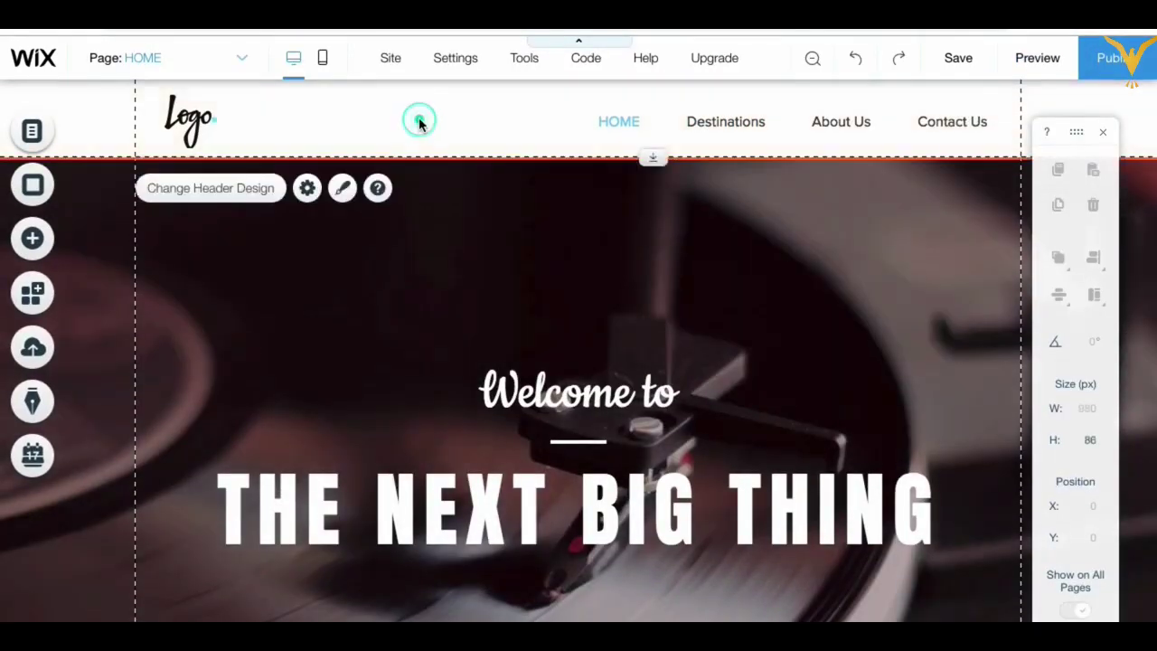
pyautogui.click(342, 188)
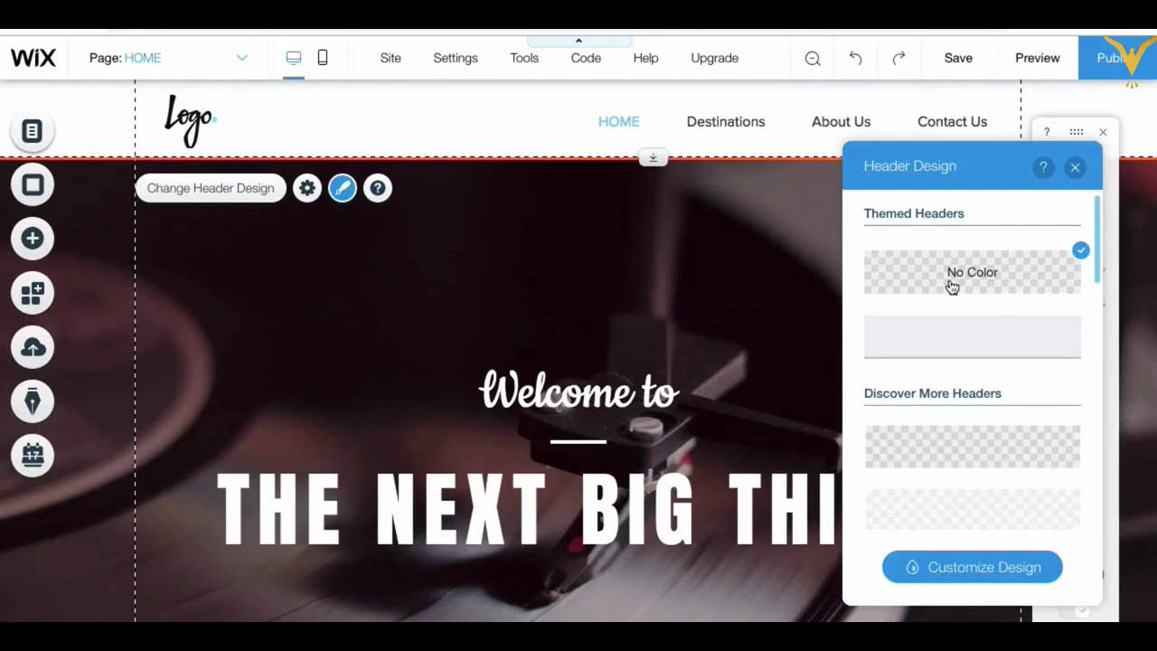
pyautogui.scroll(-4, 953, 338)
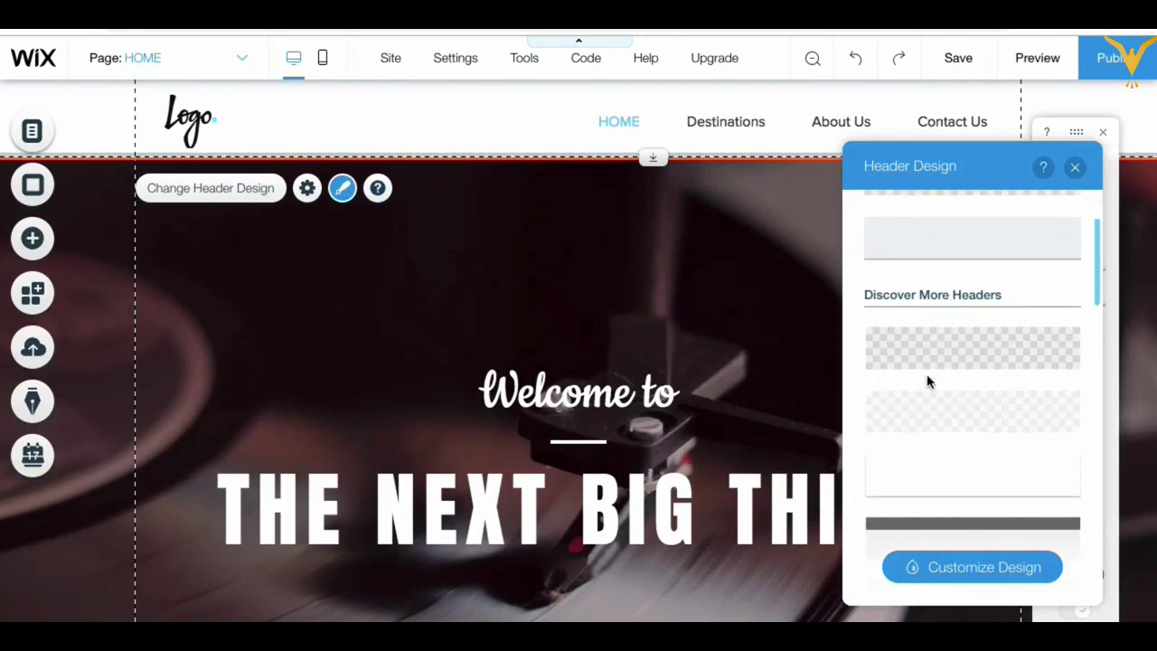
pyautogui.scroll(-1, 947, 384)
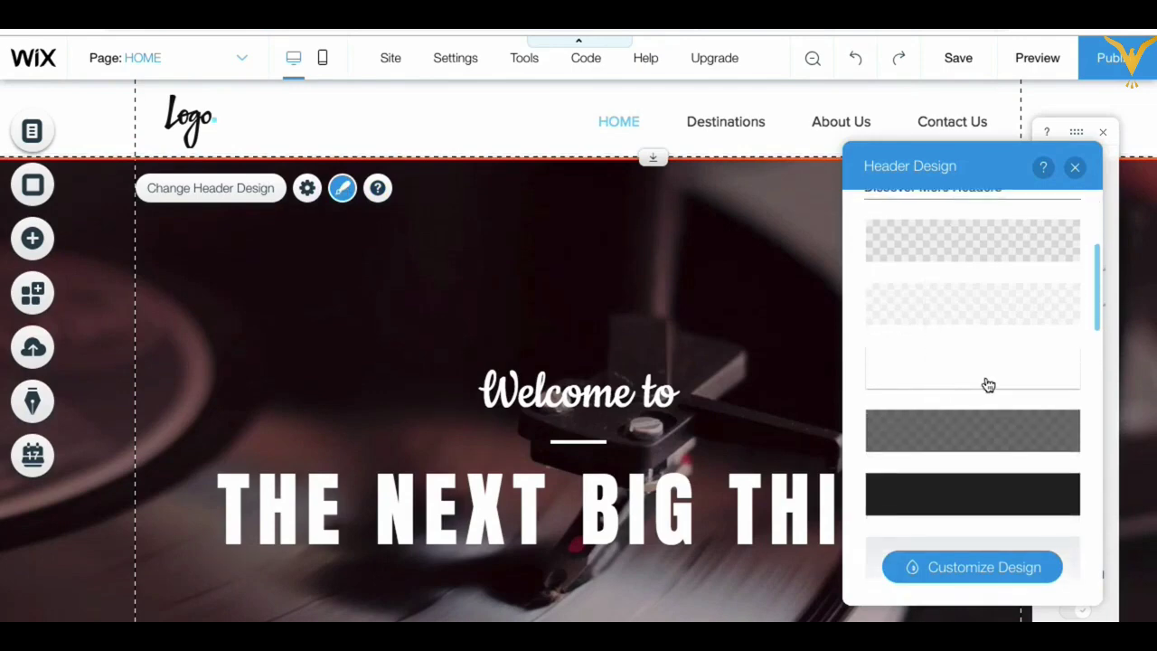
pyautogui.click(988, 385)
pyautogui.click(1074, 171)
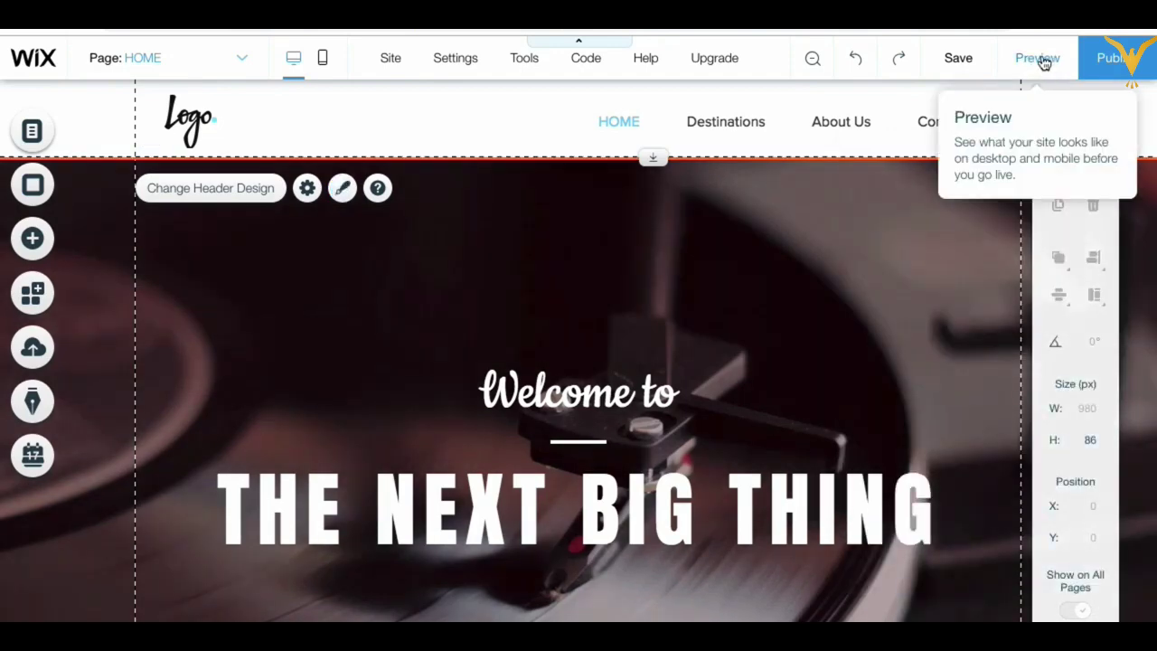
# Step: Preview and scroll to confirm the white header stays pinned, then return to editing
pyautogui.click(1040, 58)
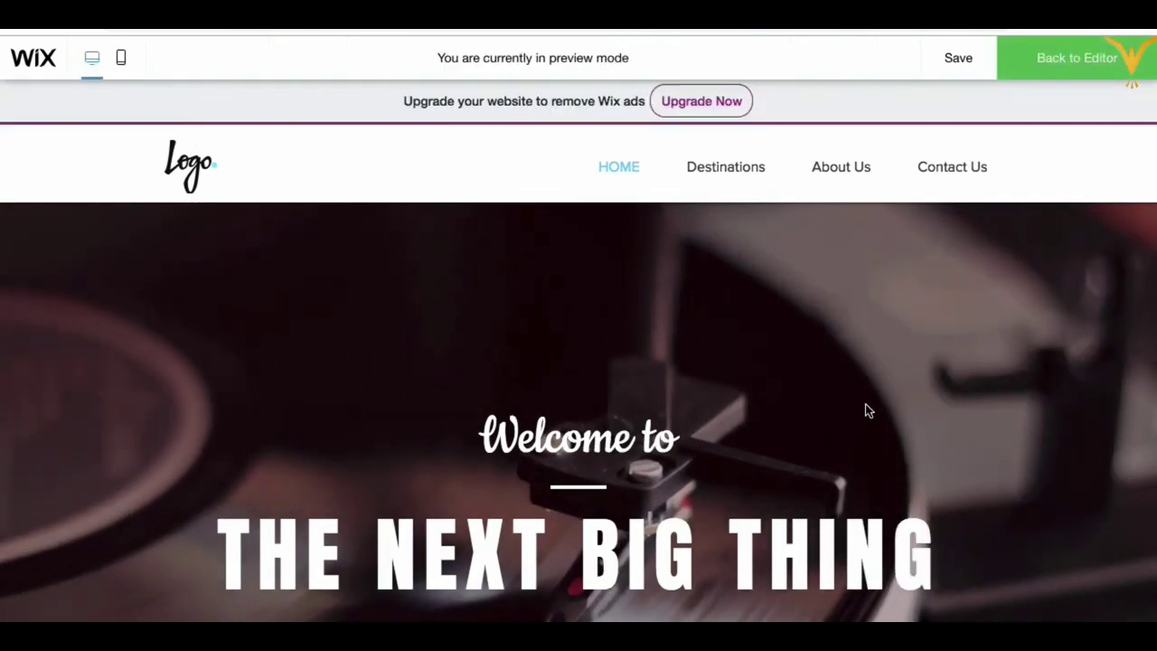
pyautogui.scroll(-2, 865, 412)
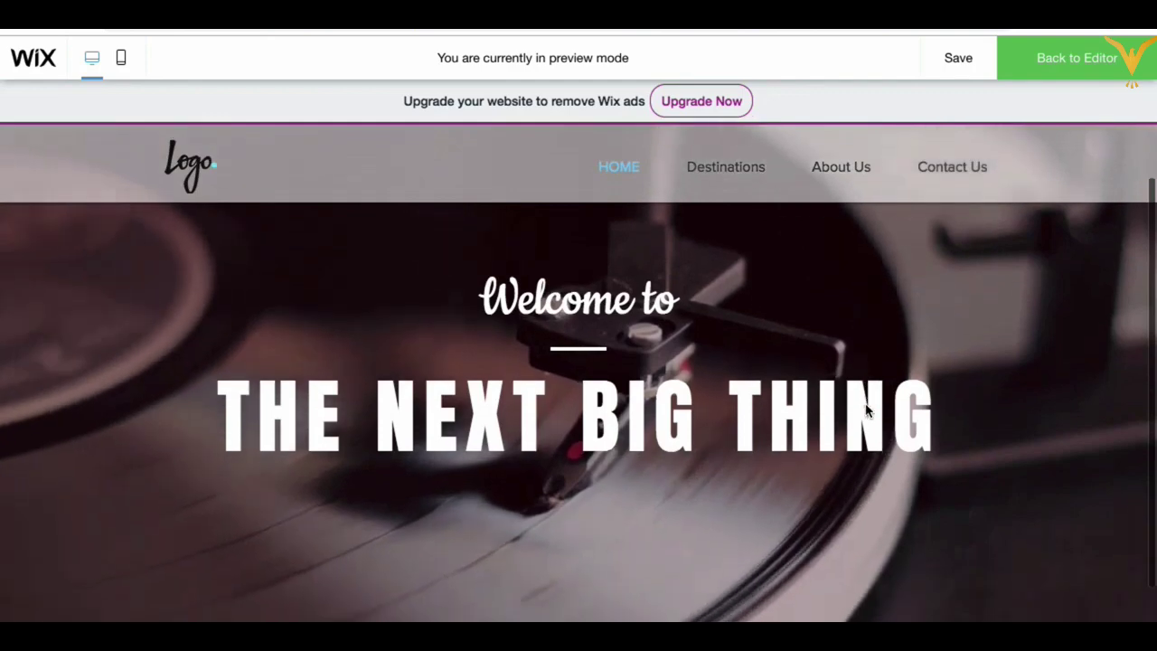
pyautogui.scroll(-2, 865, 411)
pyautogui.scroll(4, 865, 412)
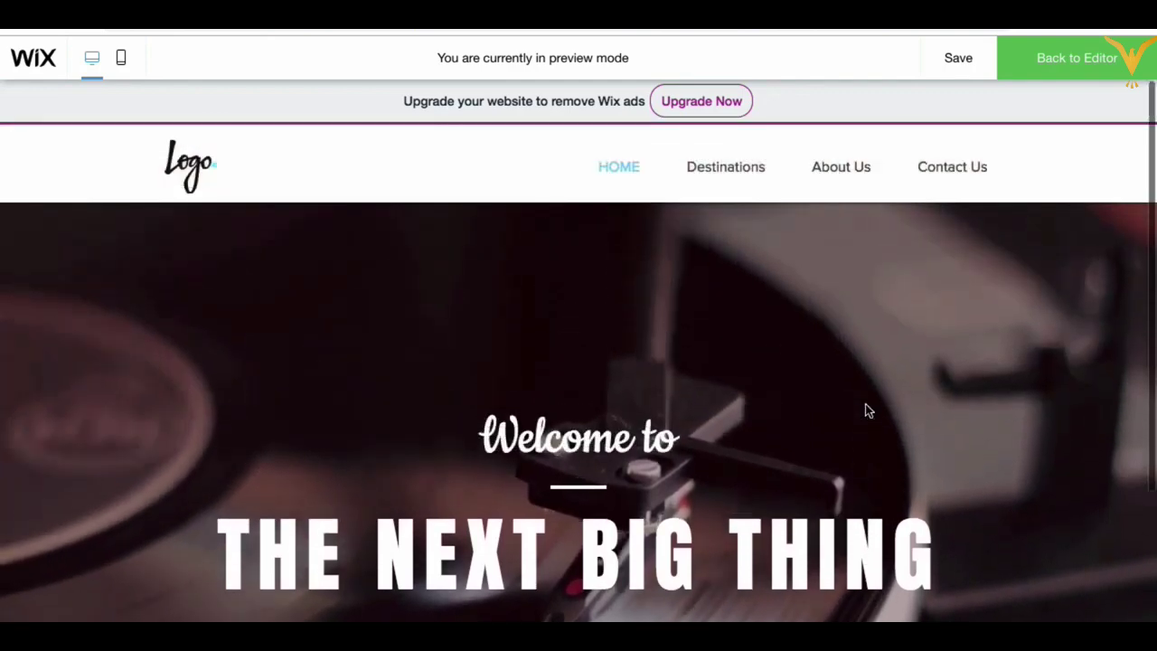
pyautogui.scroll(-2, 865, 411)
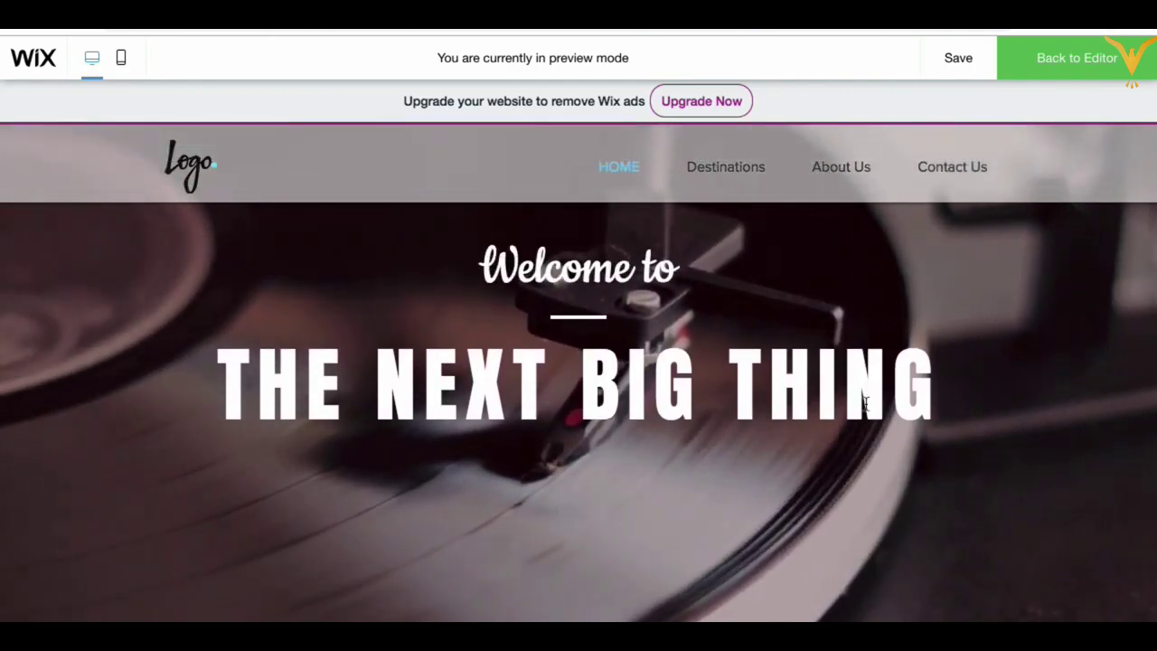
pyautogui.scroll(2, 865, 407)
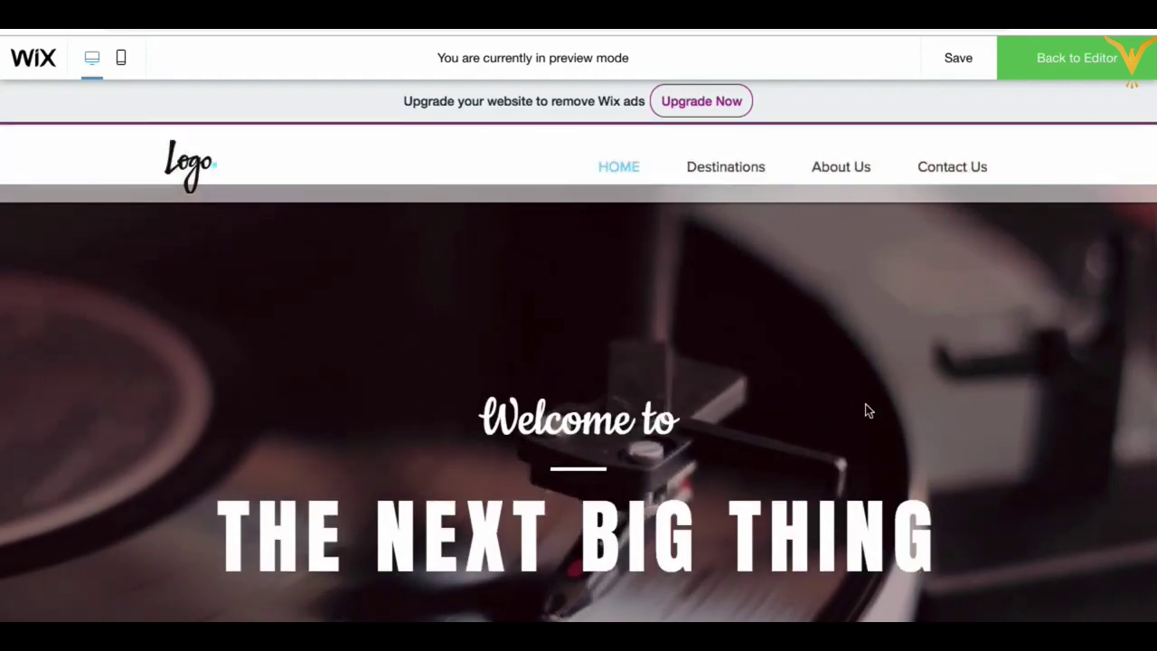
pyautogui.scroll(-2, 866, 412)
pyautogui.scroll(2, 865, 412)
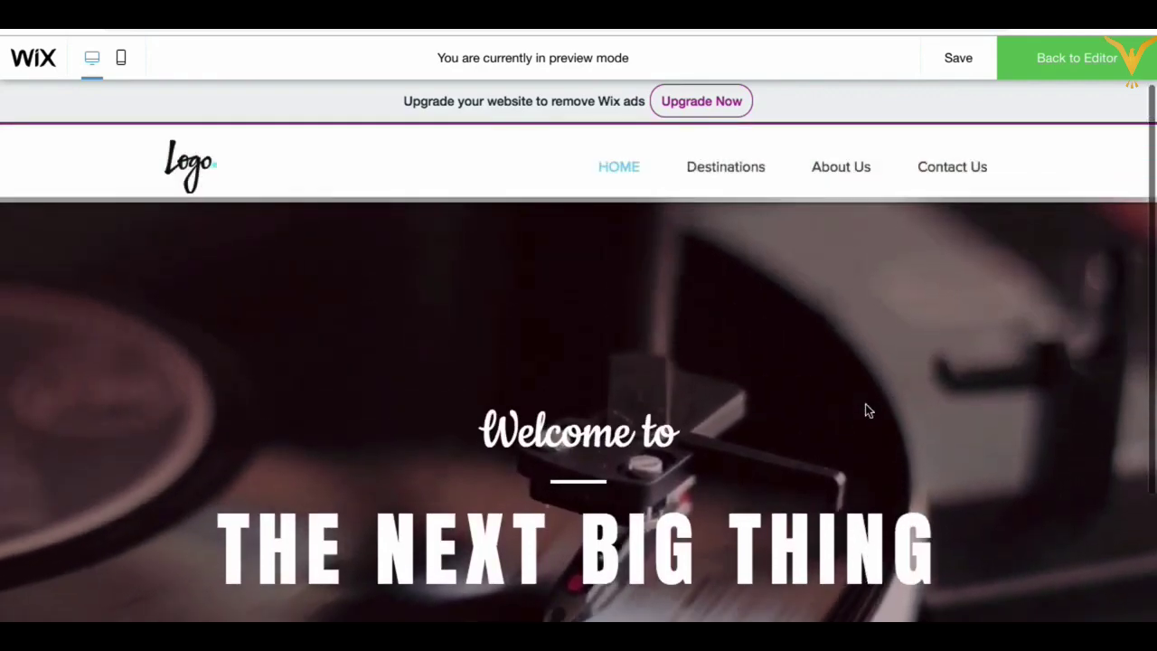
pyautogui.scroll(-2, 865, 411)
pyautogui.scroll(2, 865, 409)
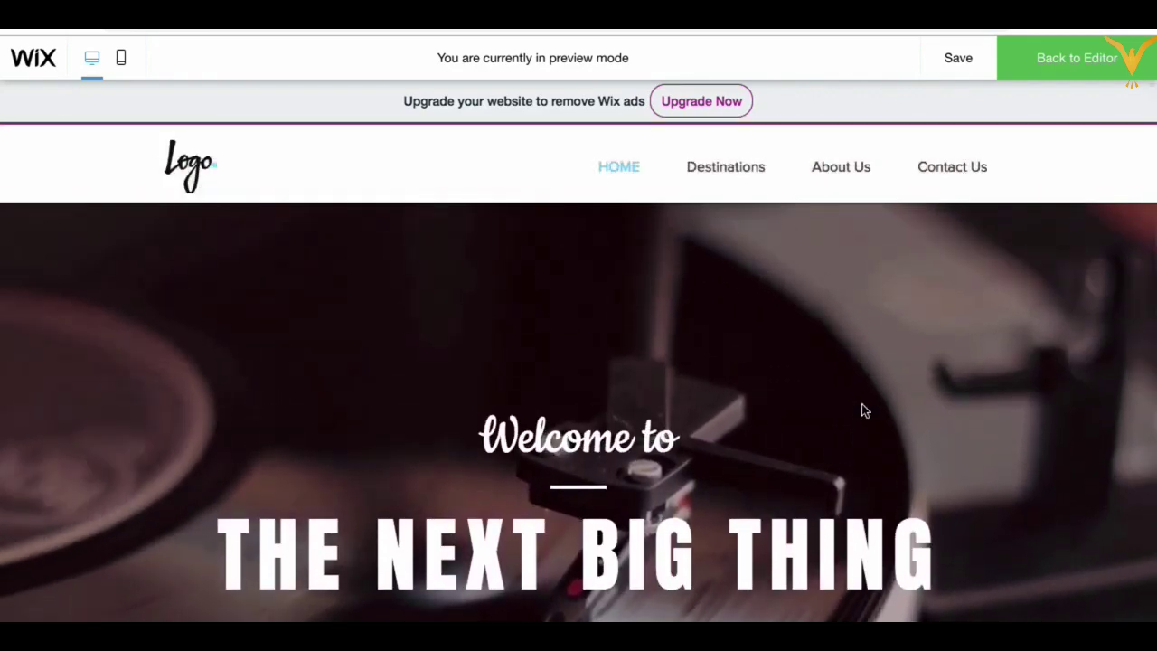
pyautogui.scroll(-3, 863, 409)
pyautogui.scroll(3, 863, 410)
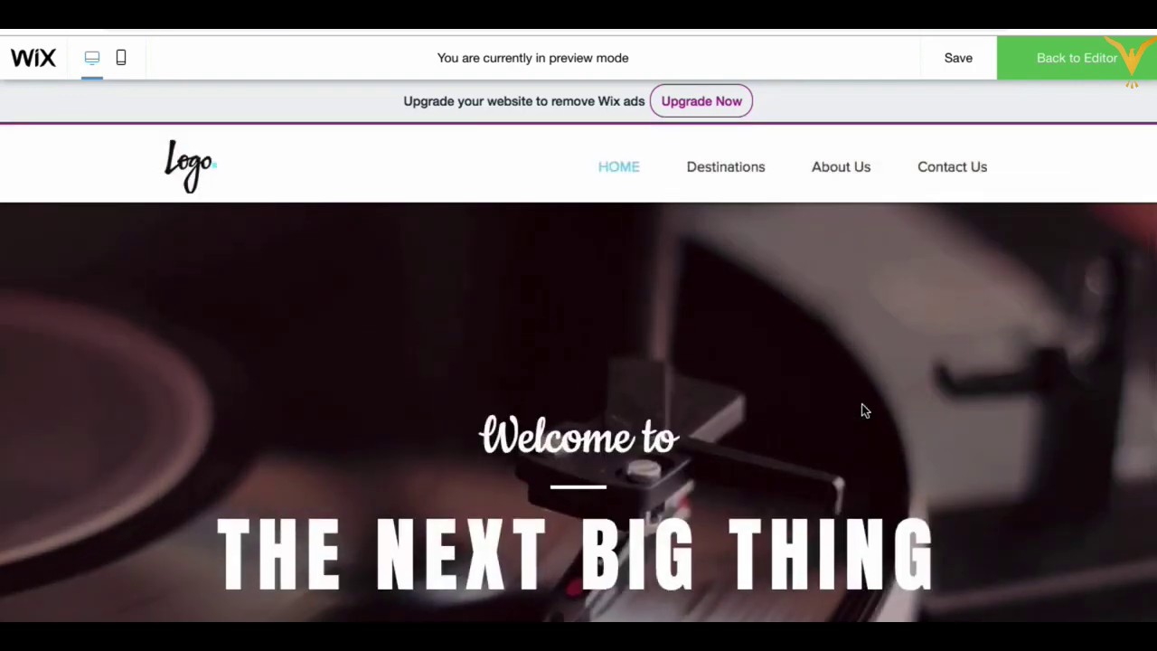
pyautogui.click(1067, 59)
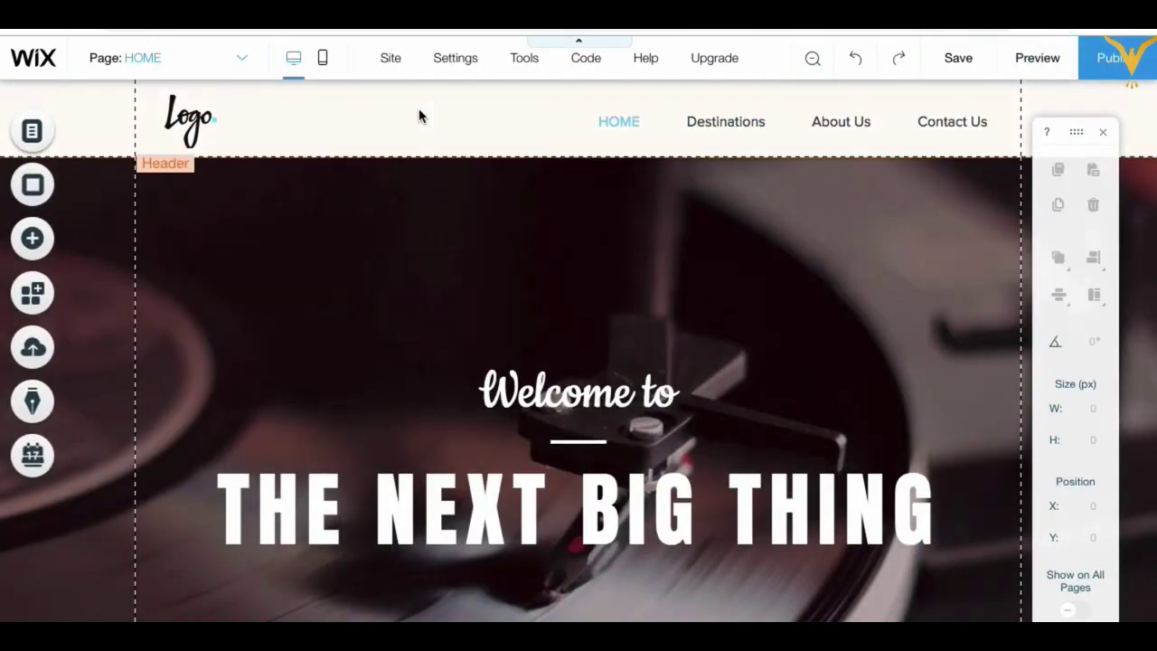
# Step: Move the Header Design panel aside and open its Customize Design options
pyautogui.click(419, 112)
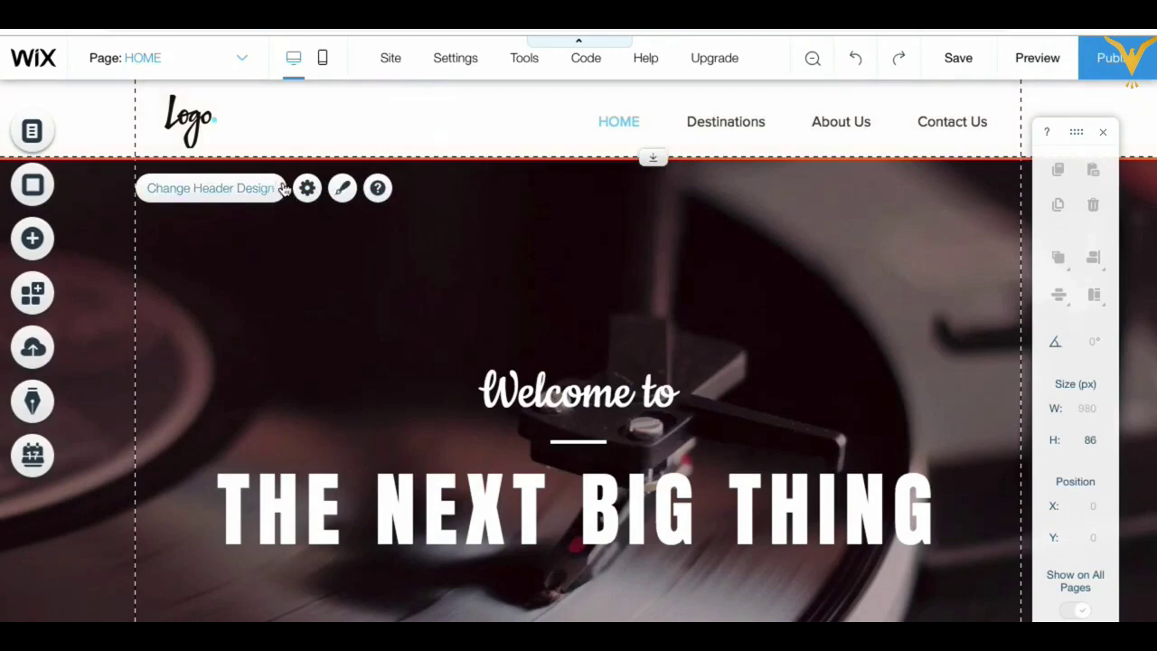
pyautogui.click(346, 189)
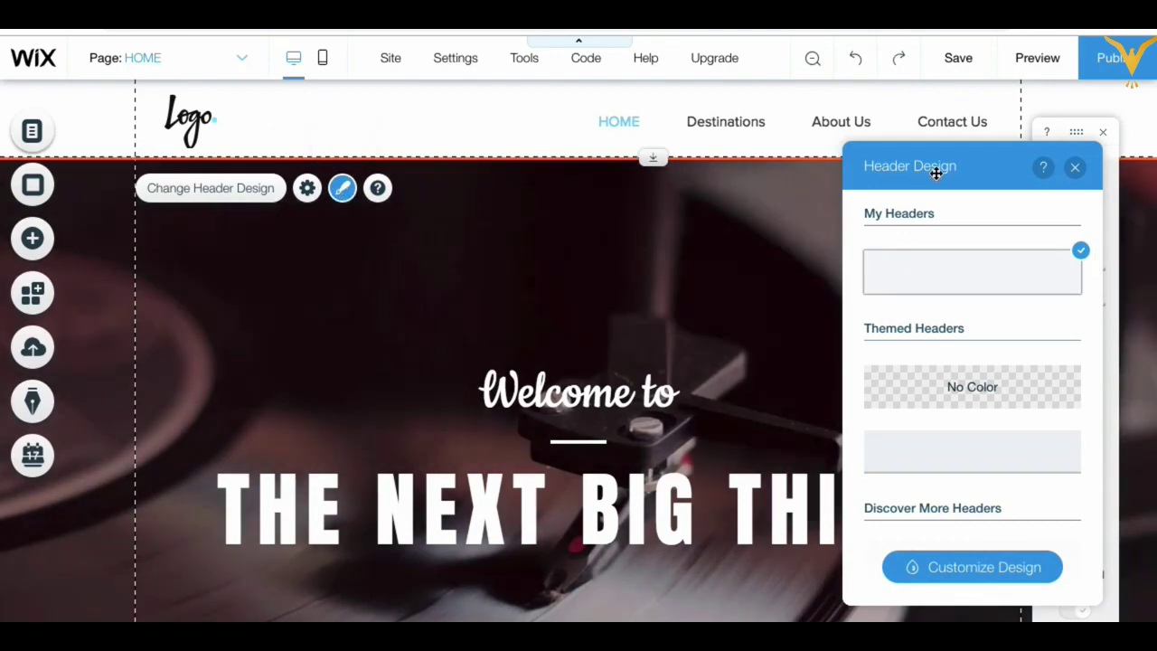
pyautogui.moveTo(932, 173); pyautogui.dragTo(628, 178)
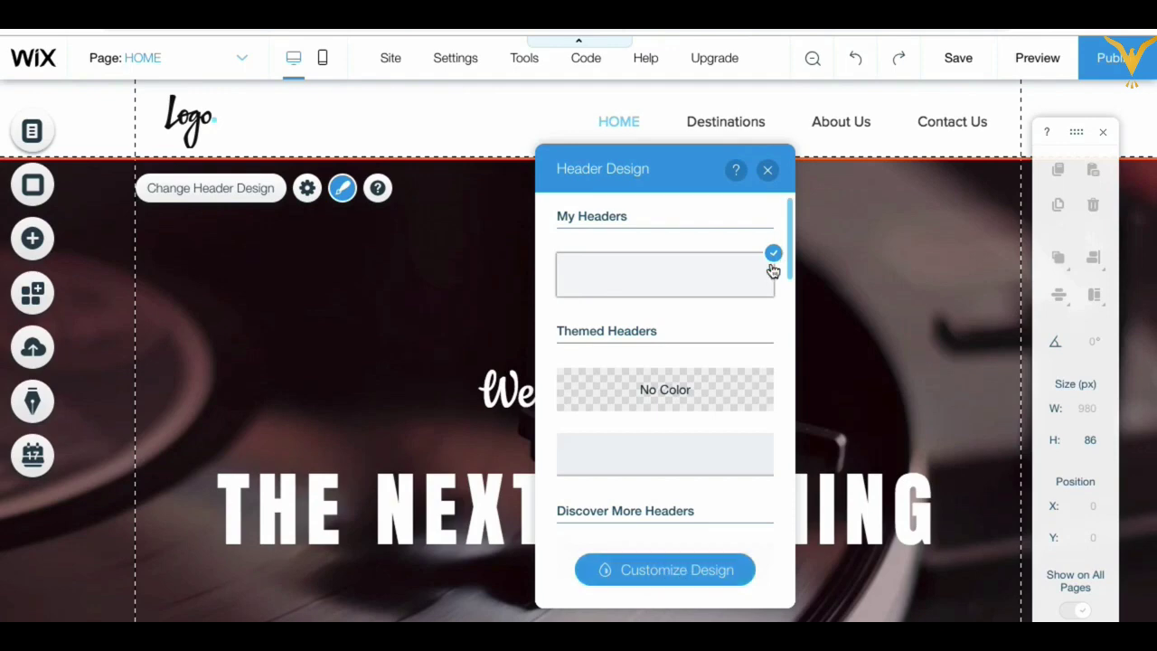
pyautogui.click(664, 571)
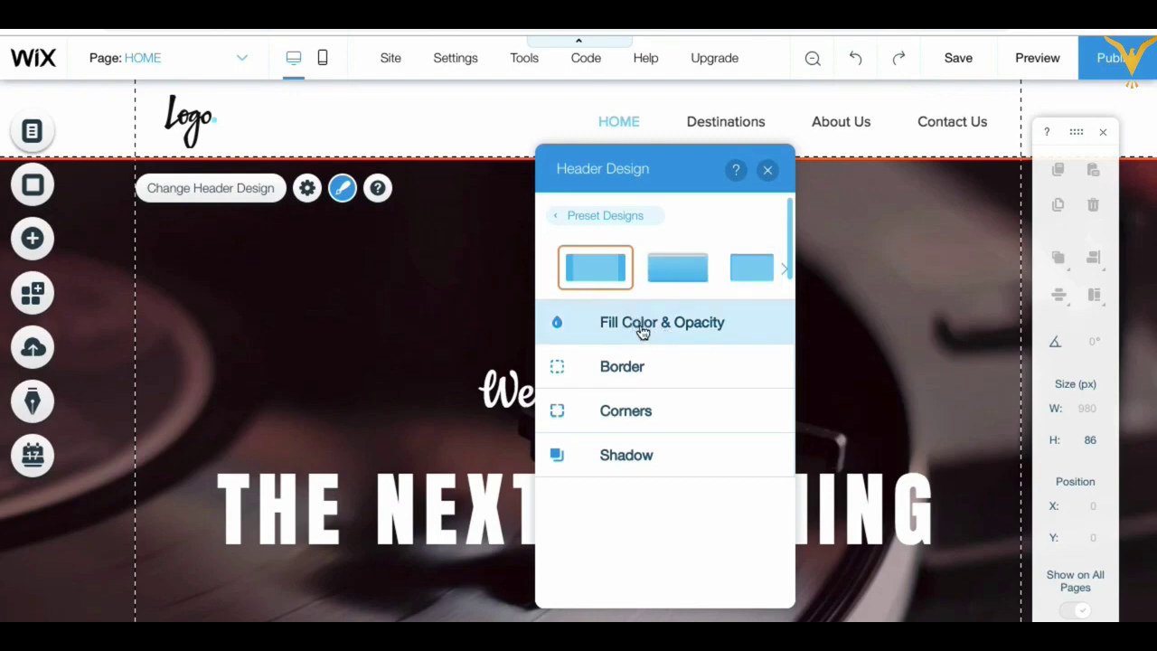
# Step: Give the header a white #FFFFFF fill at 100% opacity and close the design panels
pyautogui.click(642, 331)
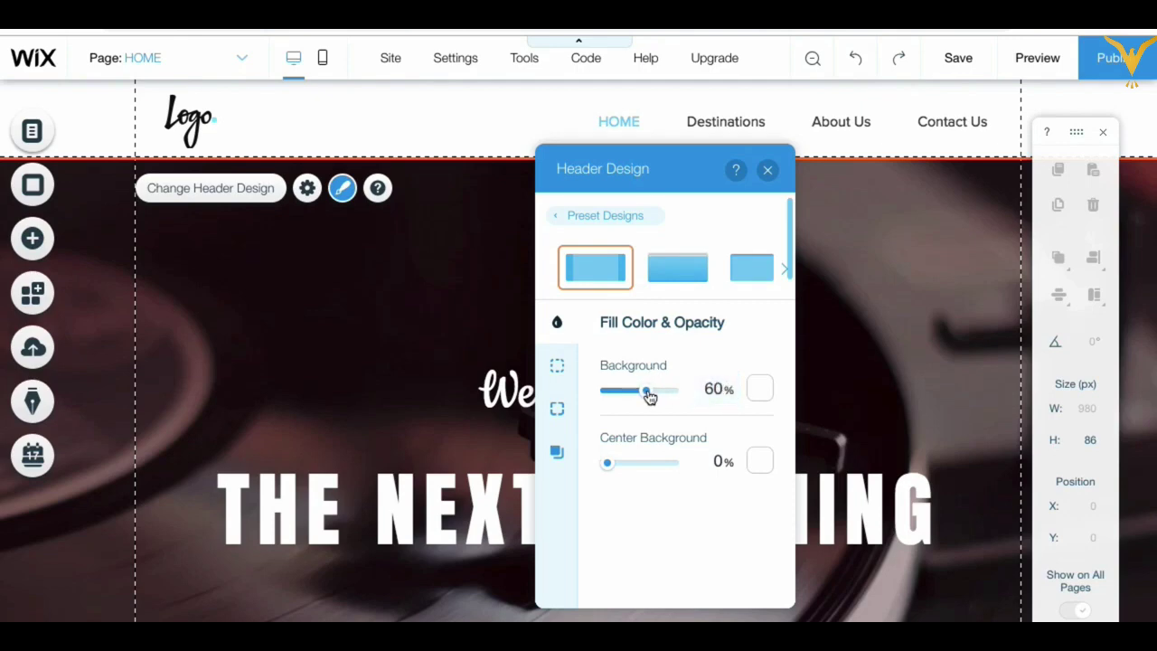
pyautogui.moveTo(646, 391); pyautogui.dragTo(682, 398)
pyautogui.click(759, 388)
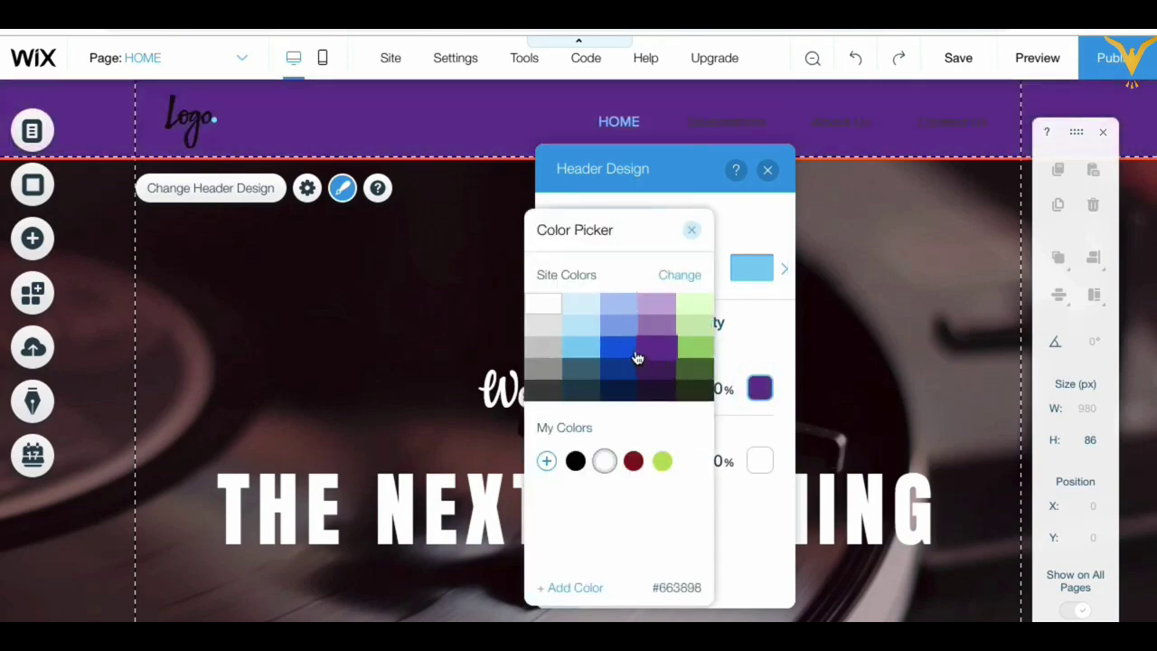
pyautogui.click(547, 306)
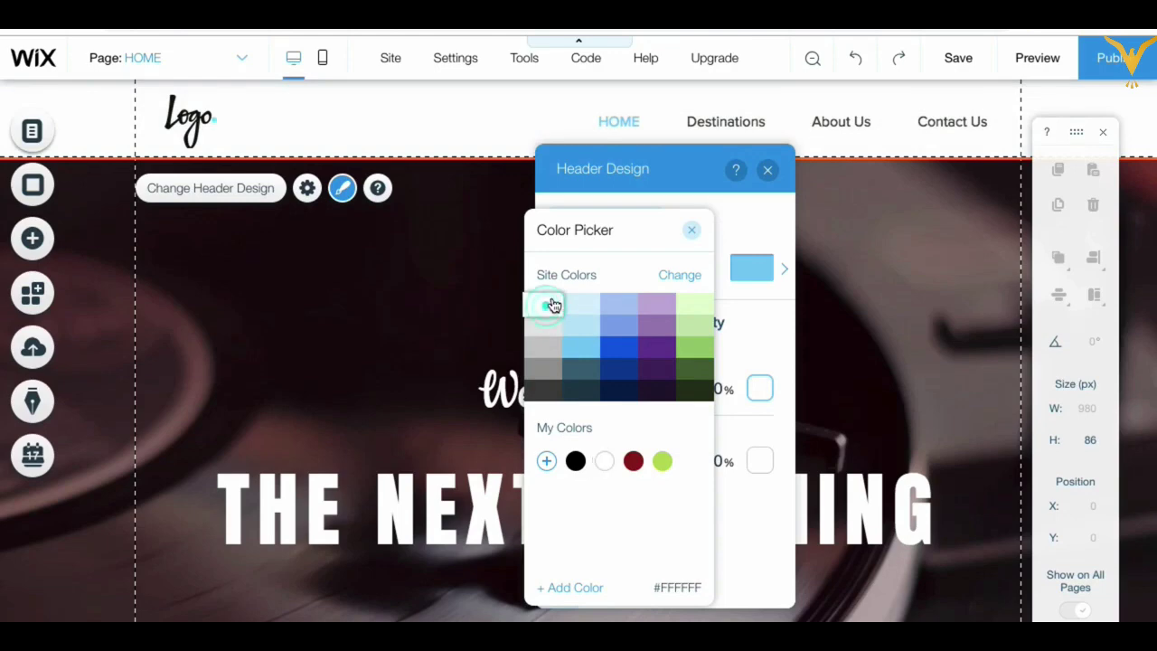
pyautogui.click(691, 235)
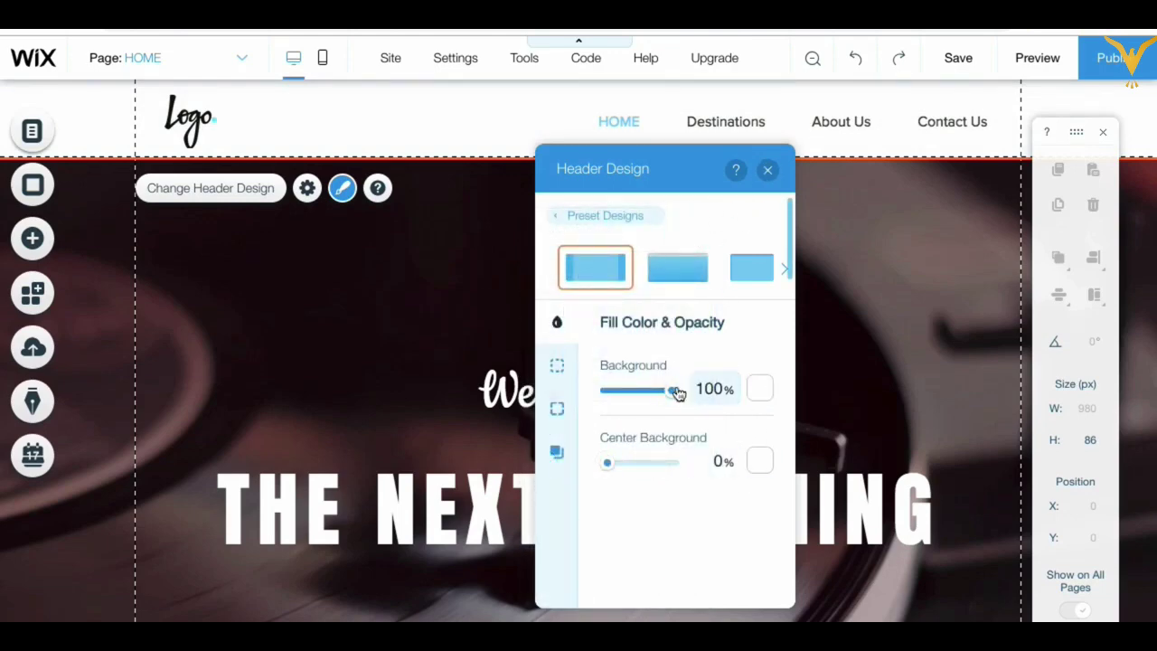
pyautogui.click(768, 171)
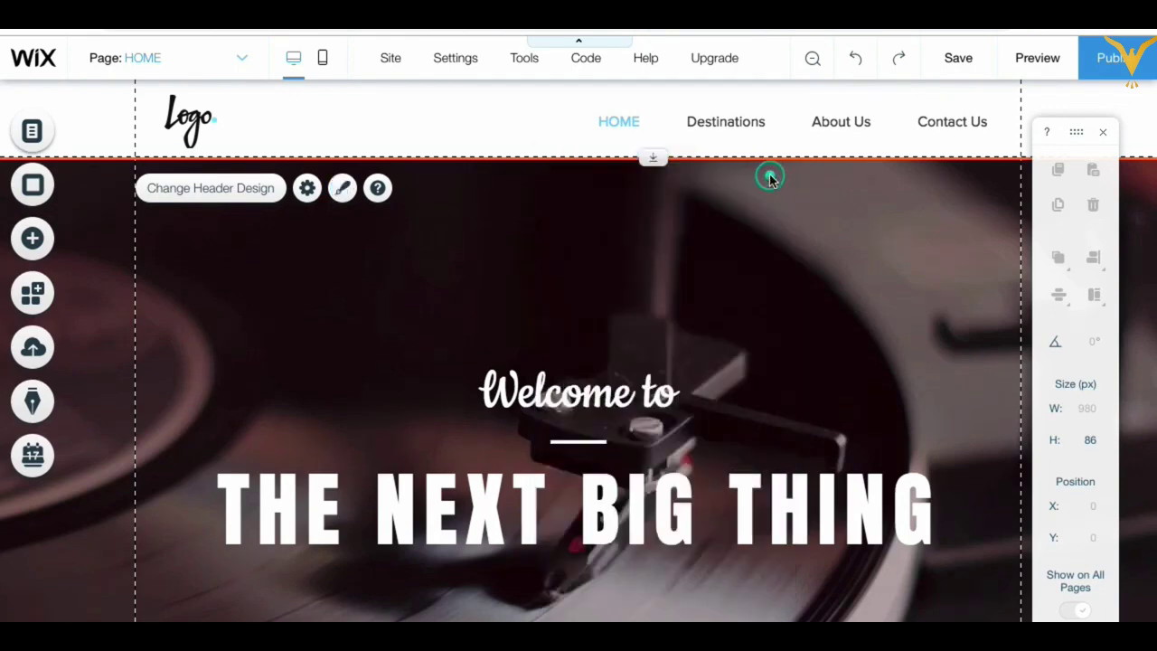
# Step: Preview the home page, scroll over the hero to check the white header, then go back to editing
pyautogui.click(1042, 60)
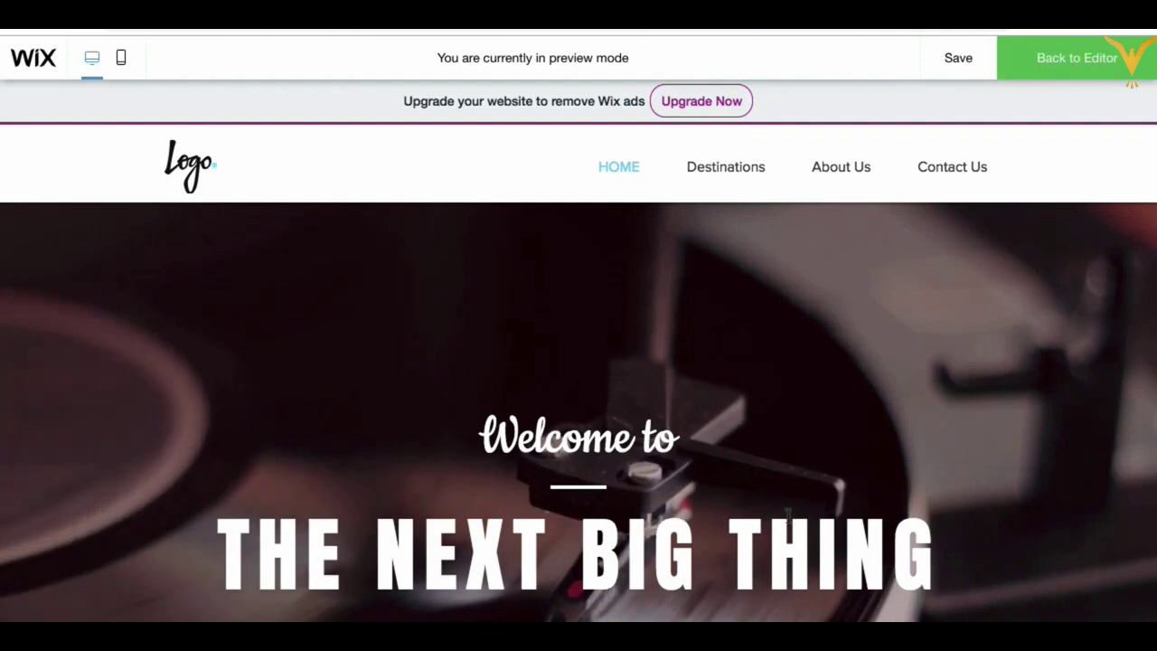
pyautogui.scroll(-5, 787, 513)
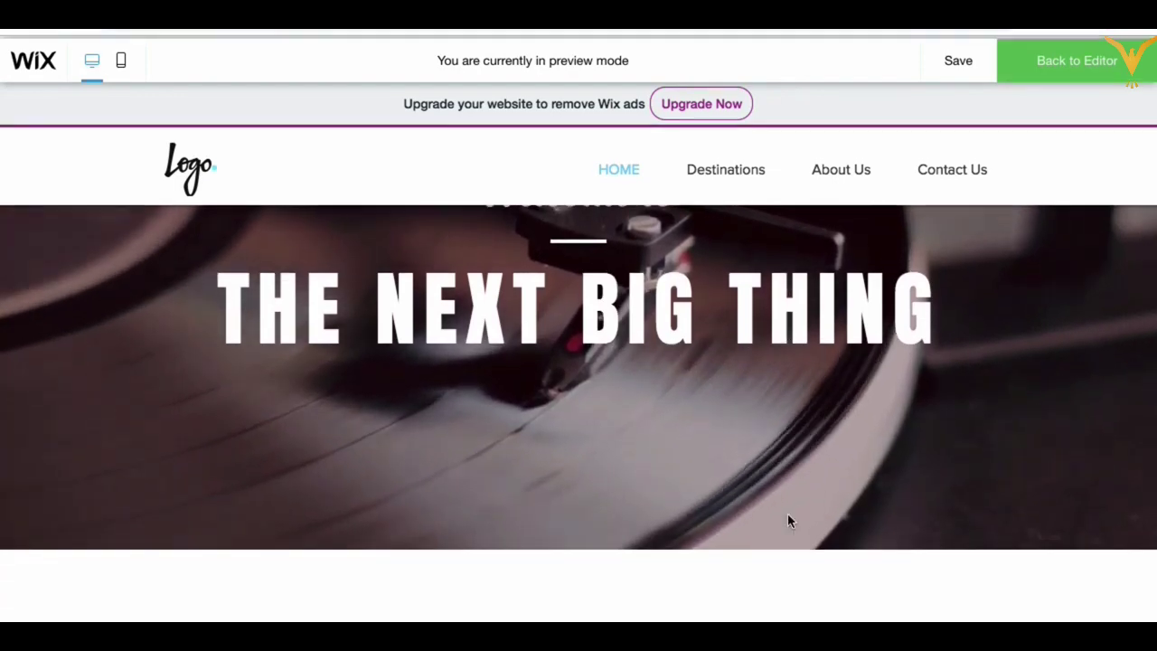
pyautogui.scroll(5, 787, 513)
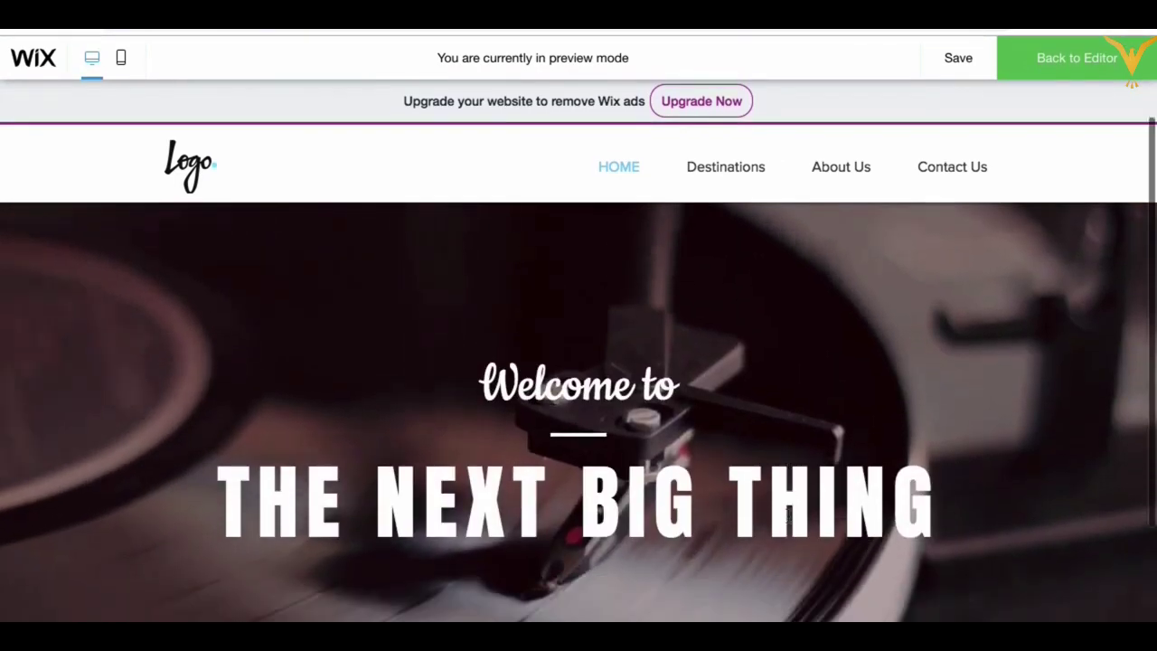
pyautogui.scroll(-3, 787, 516)
pyautogui.scroll(4, 787, 516)
pyautogui.scroll(-4, 788, 516)
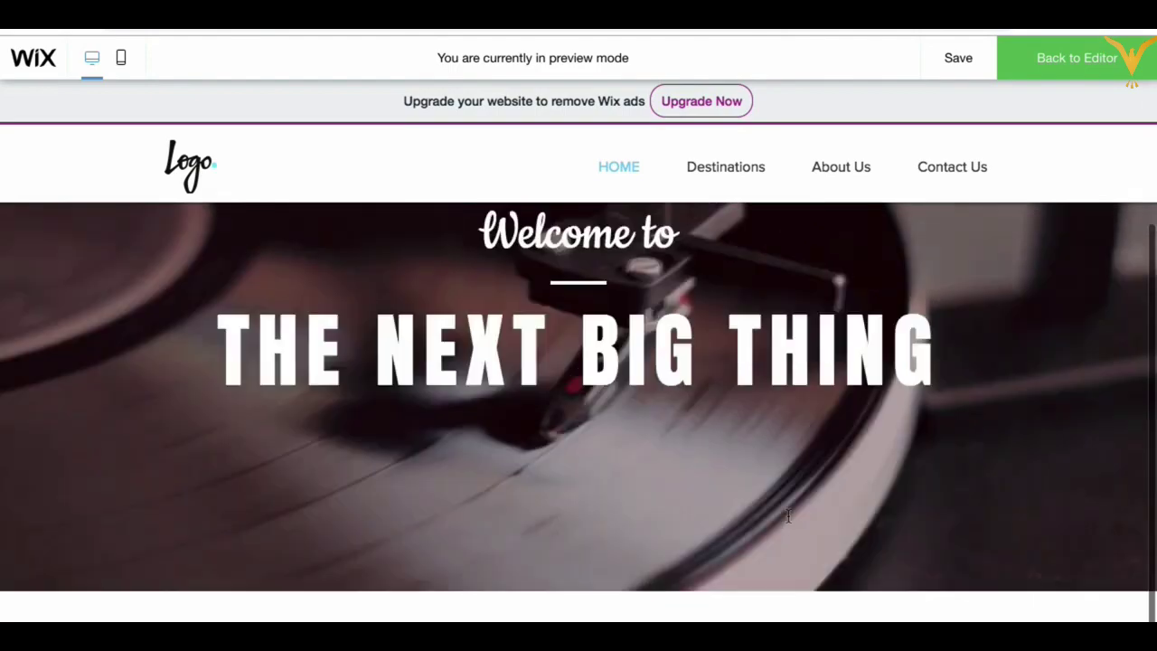
pyautogui.scroll(3, 787, 515)
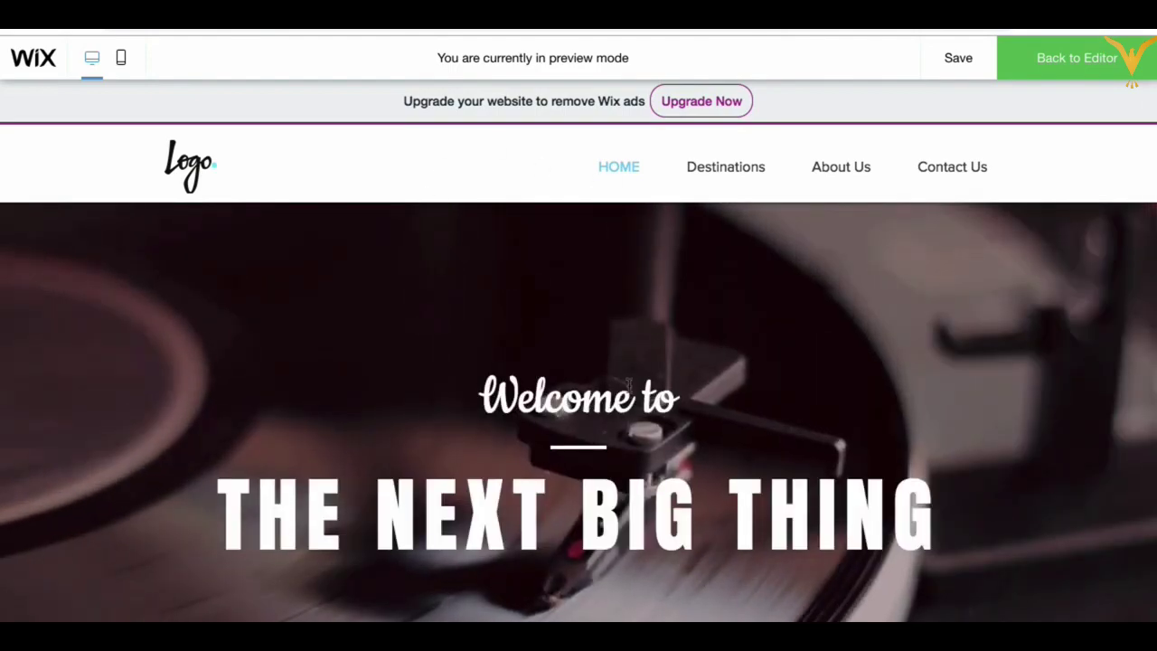
pyautogui.scroll(-3, 629, 387)
pyautogui.scroll(3, 628, 387)
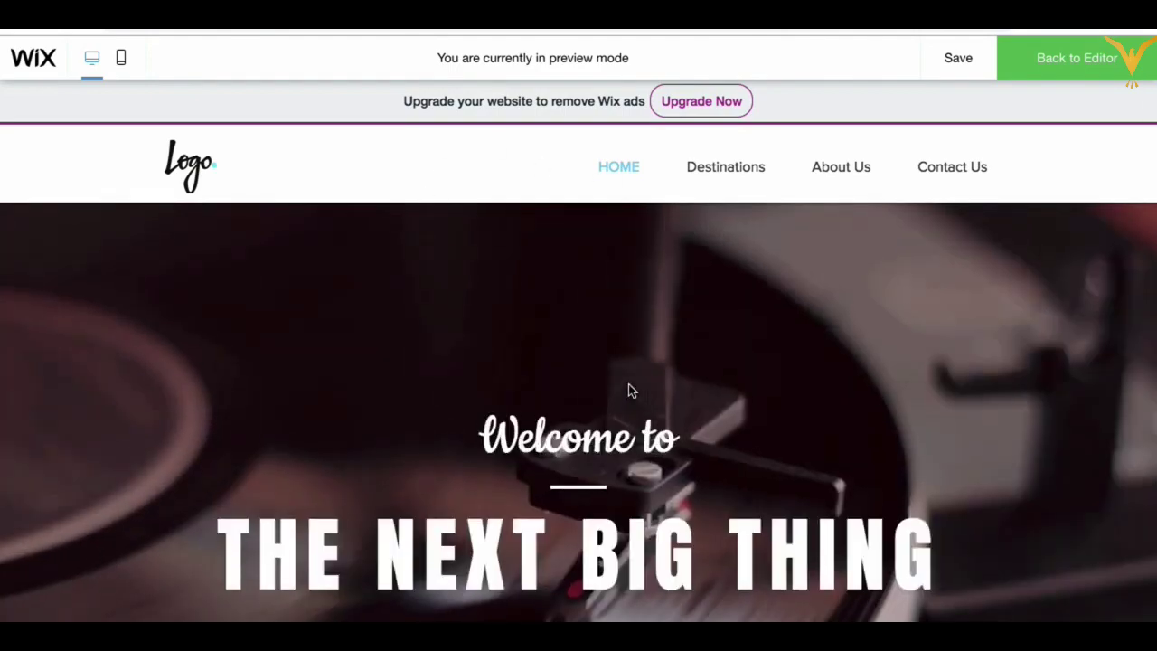
pyautogui.click(1080, 57)
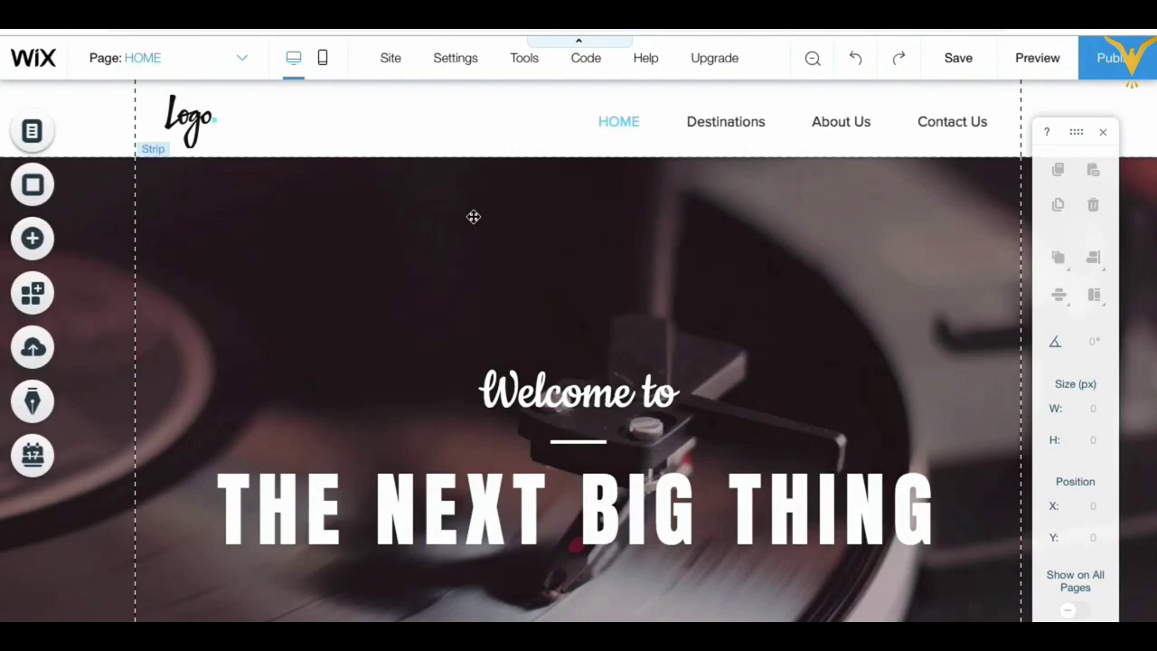
pyautogui.click(472, 218)
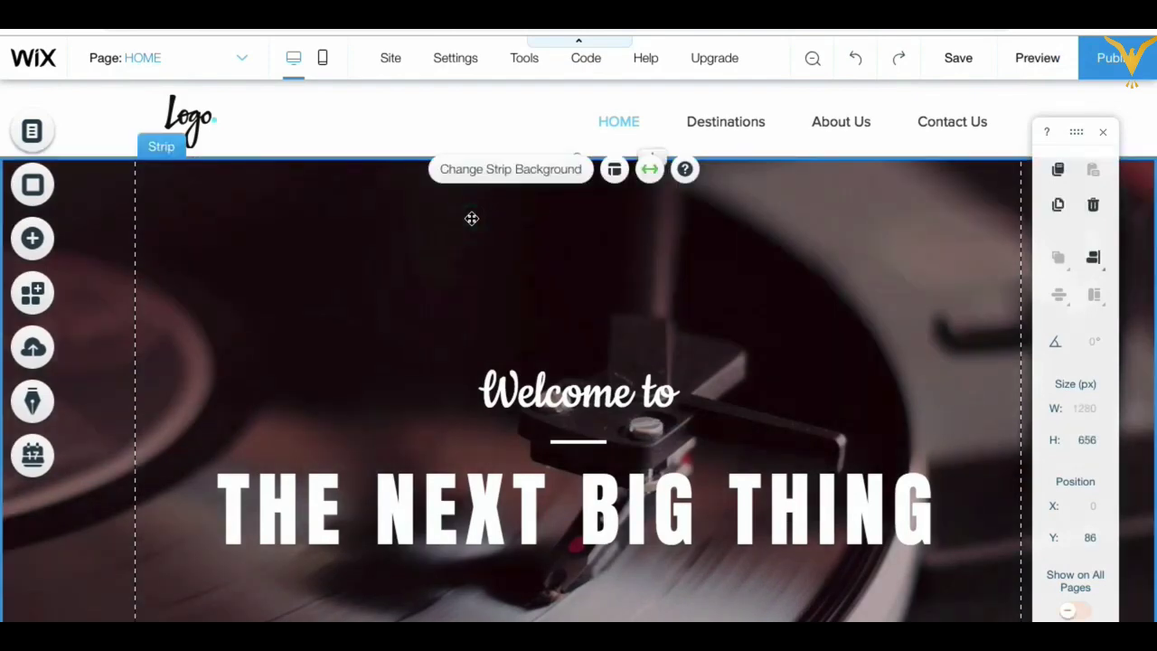
pyautogui.scroll(-2, 315, 196)
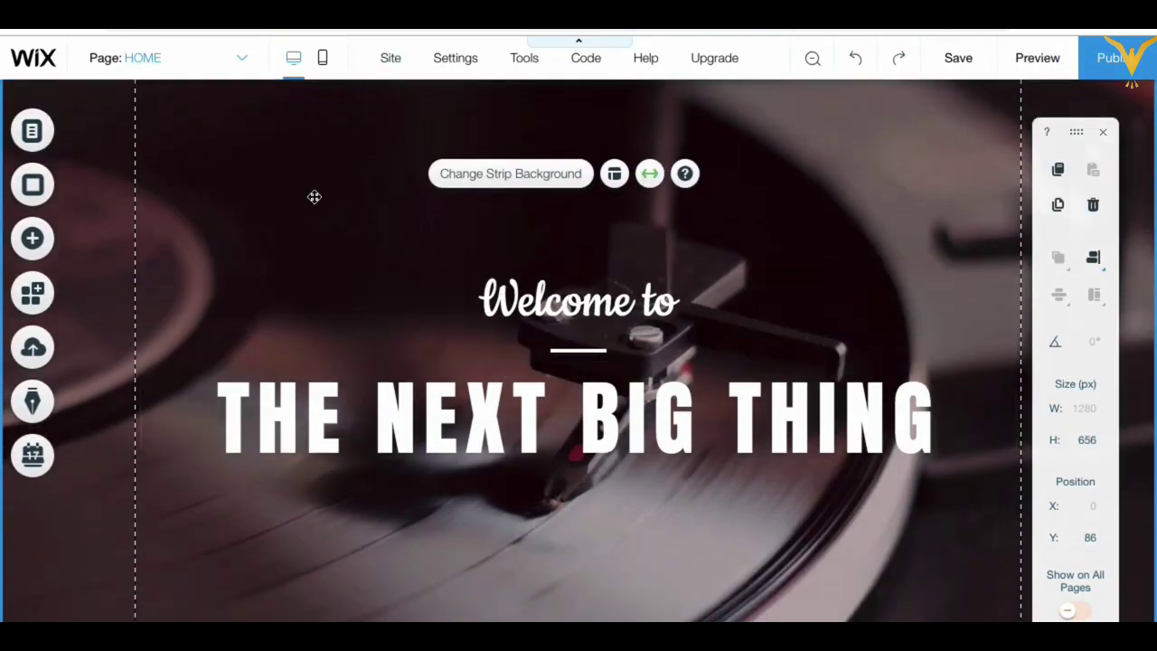
pyautogui.scroll(2, 351, 195)
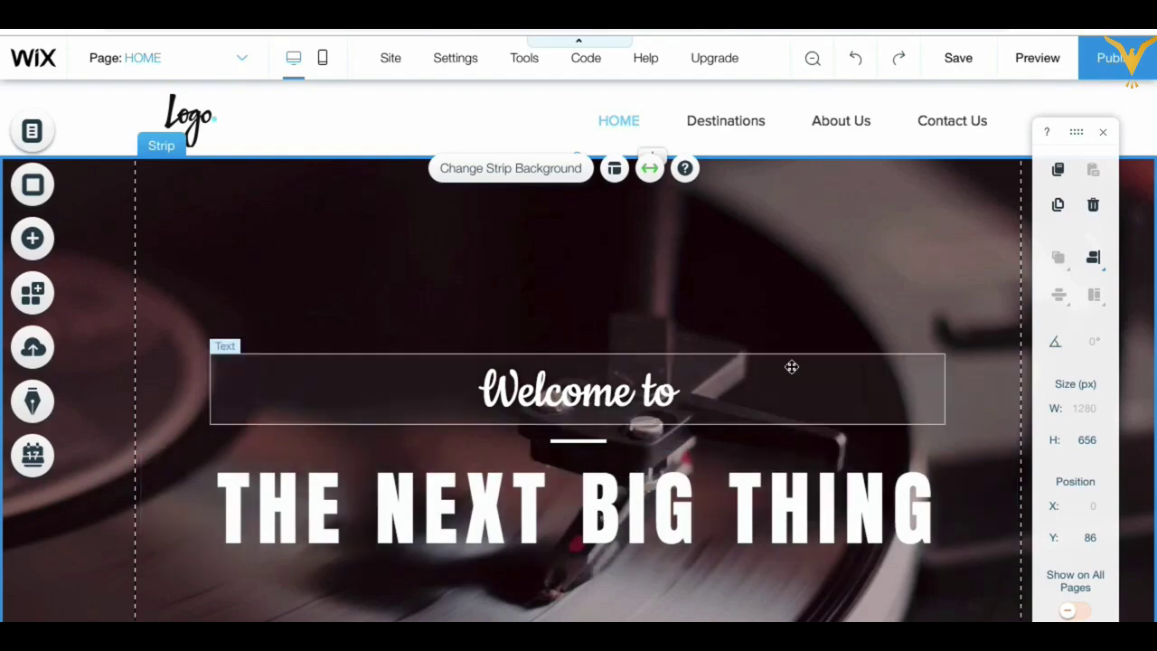
pyautogui.scroll(-3, 786, 375)
pyautogui.scroll(2, 777, 380)
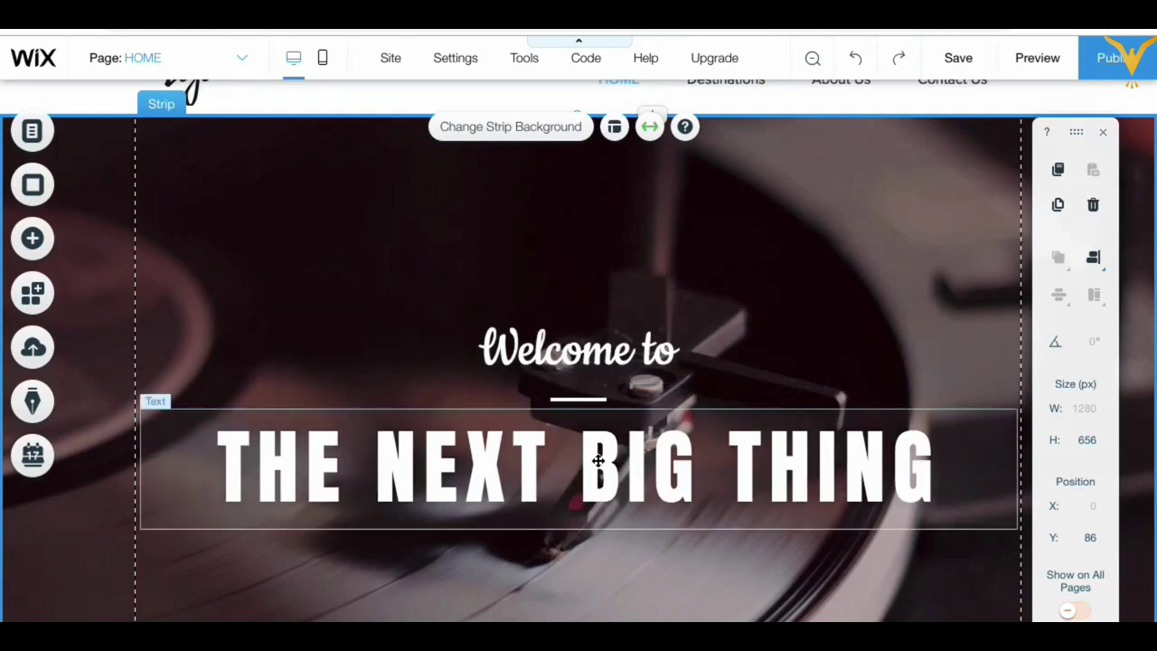
pyautogui.doubleClick(603, 446)
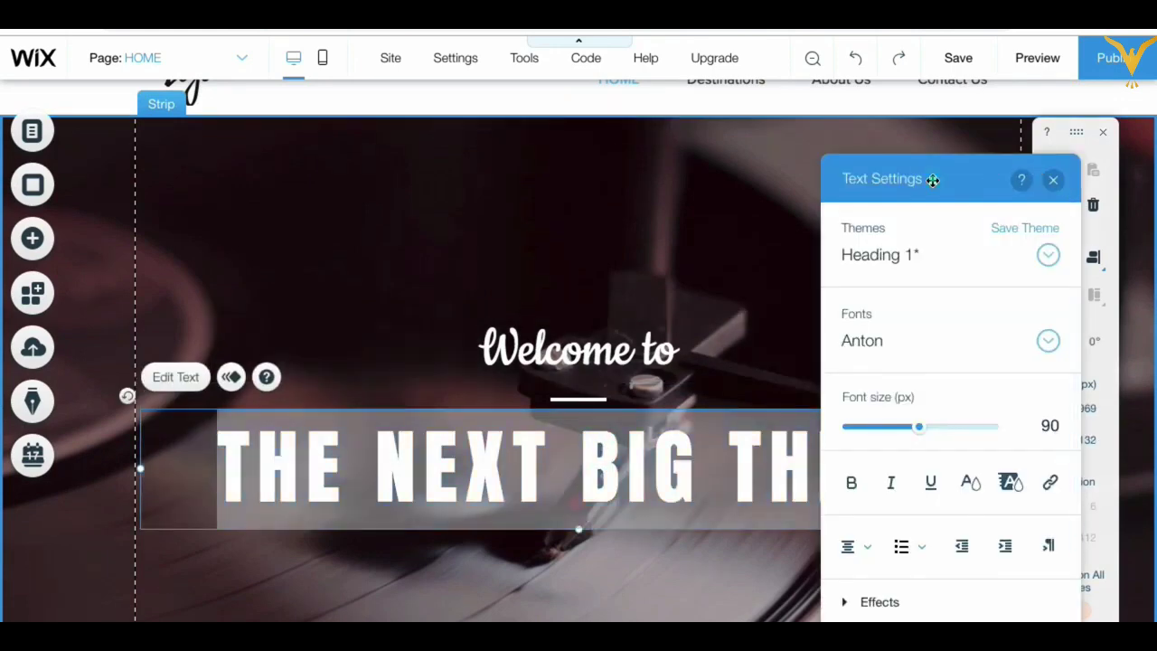
pyautogui.moveTo(932, 180); pyautogui.dragTo(1020, 186)
pyautogui.click(1092, 173)
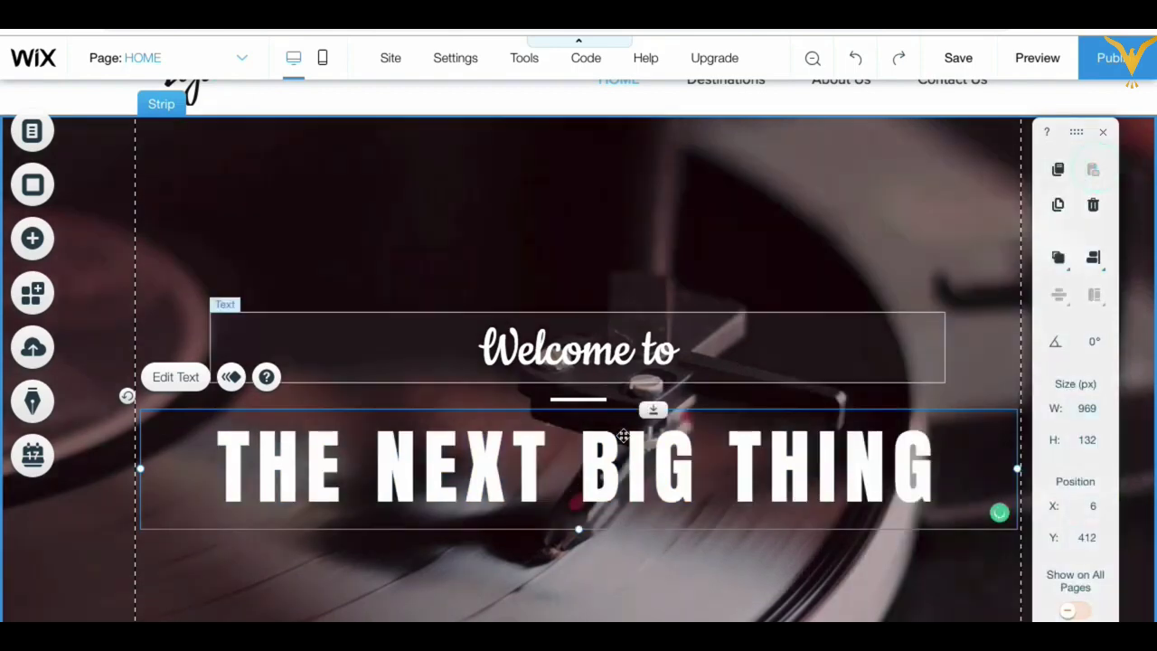
pyautogui.doubleClick(620, 349)
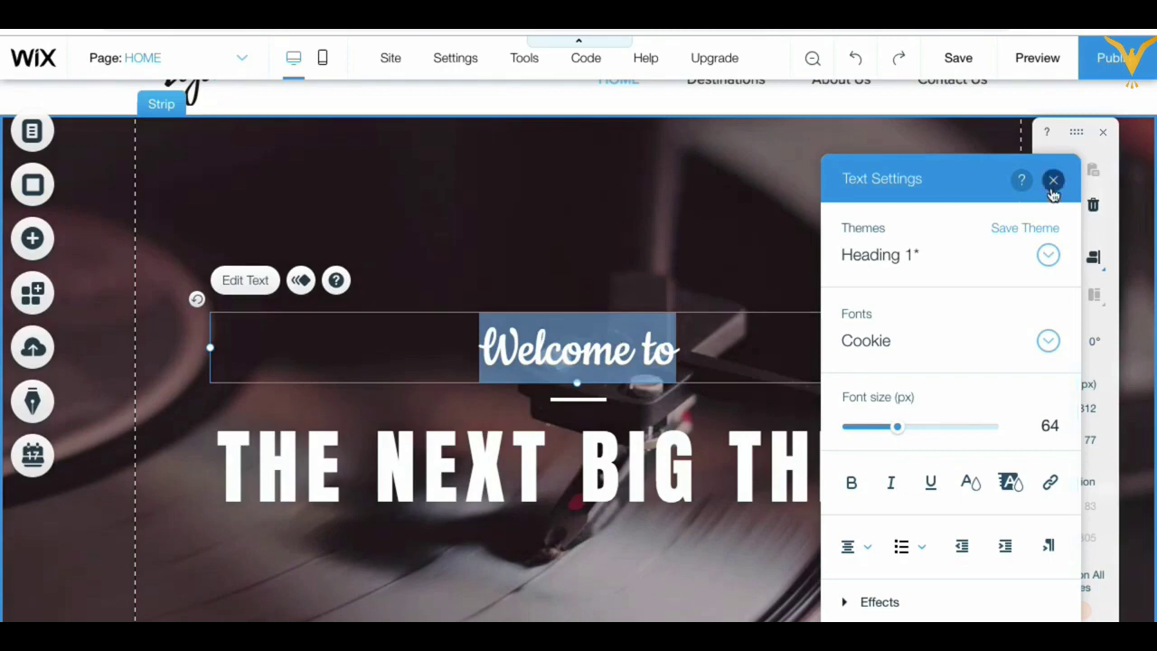
pyautogui.click(1053, 179)
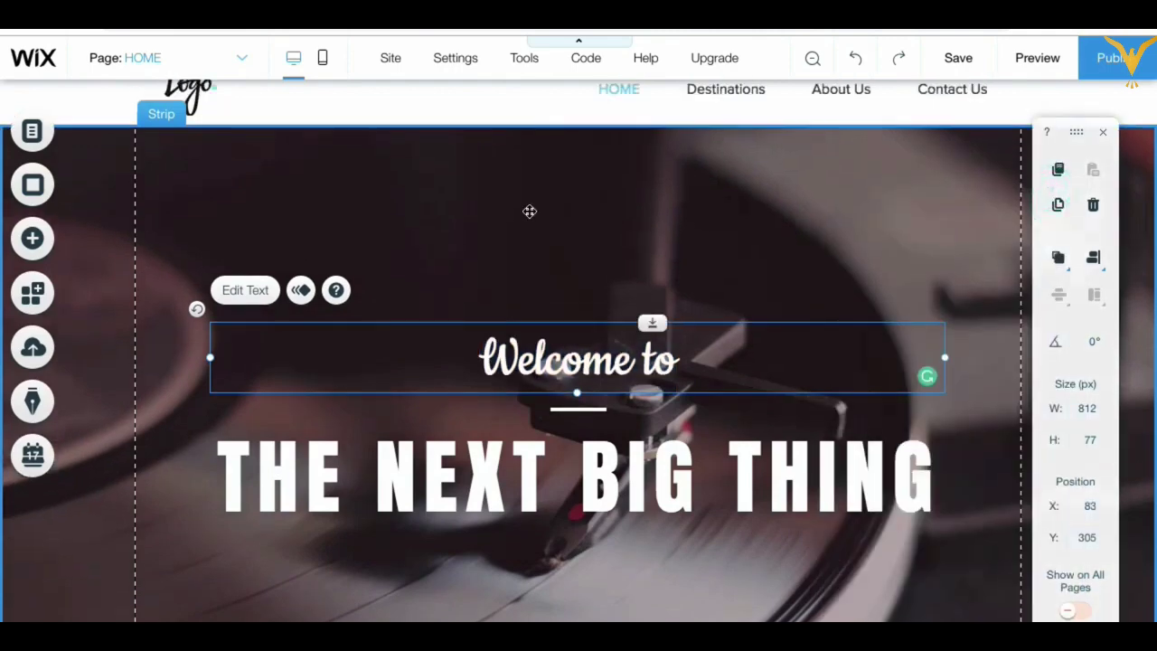
pyautogui.scroll(1, 529, 211)
# Step: Select the hero strip and open the image picker for its background
pyautogui.click(381, 230)
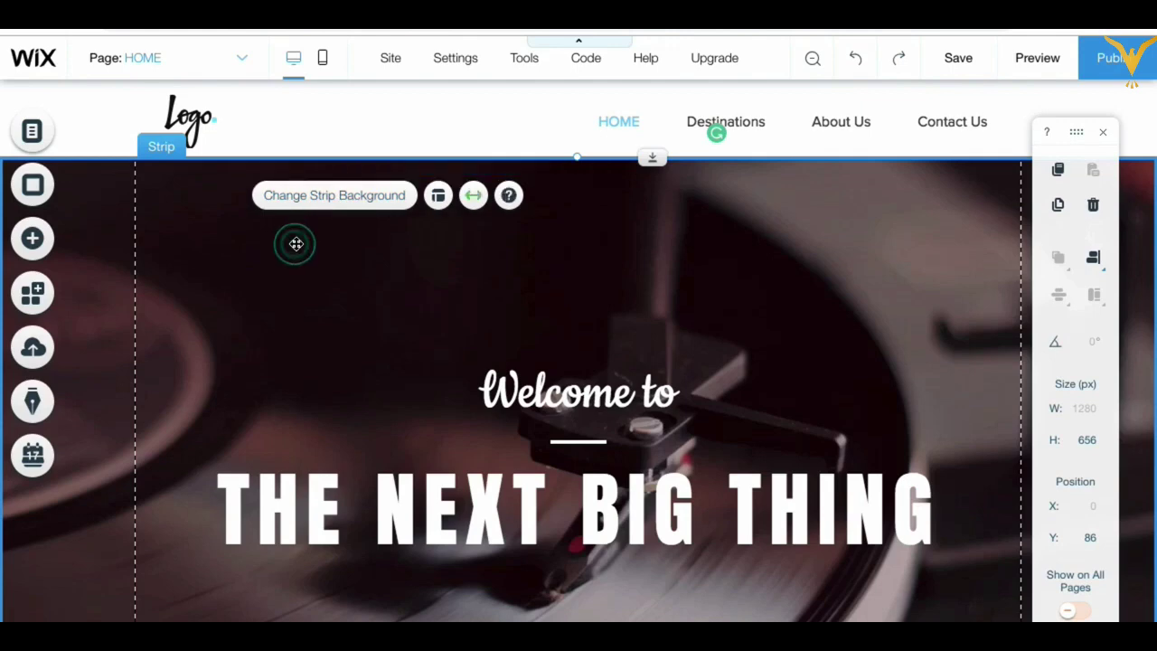
pyautogui.click(323, 202)
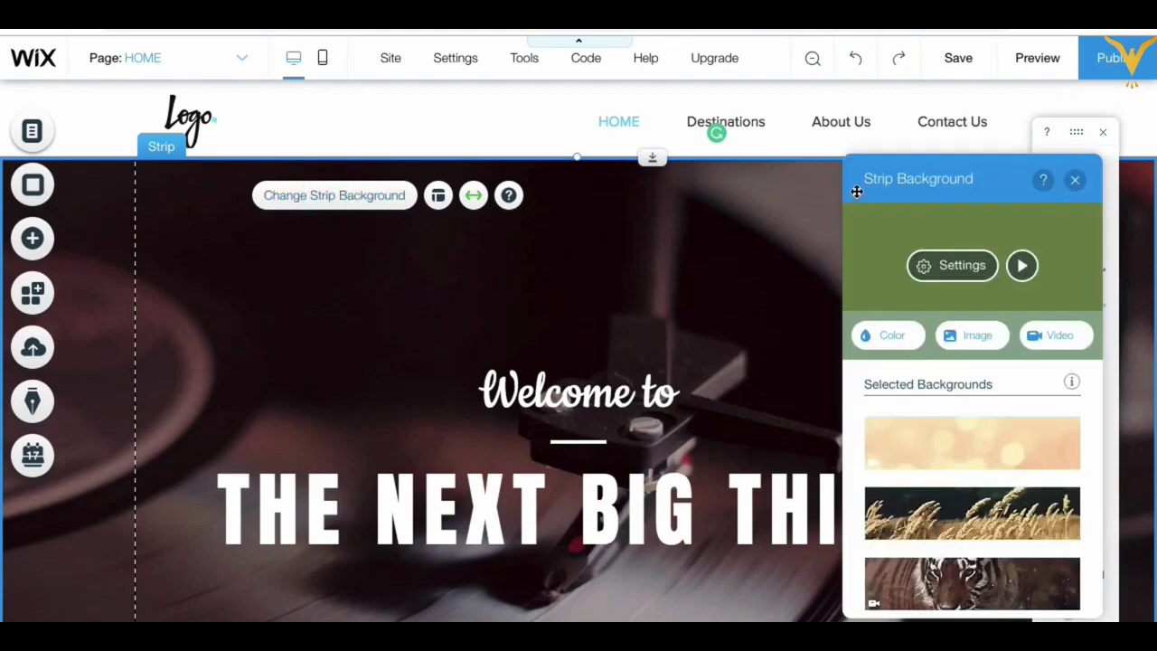
pyautogui.moveTo(925, 184); pyautogui.dragTo(671, 206)
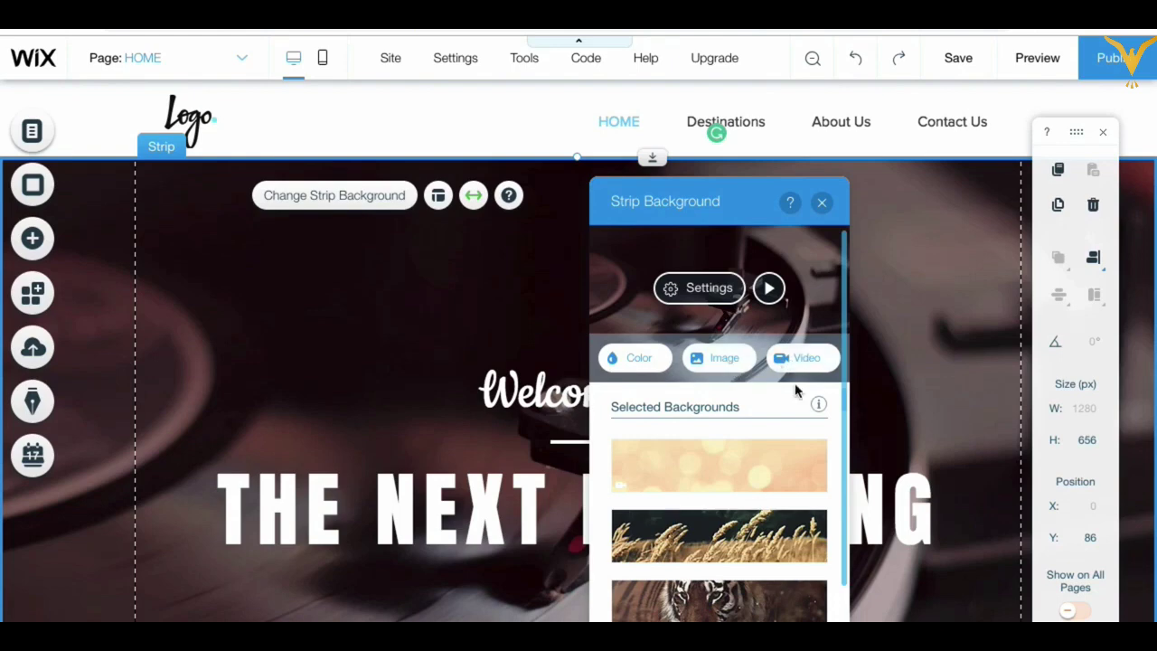
pyautogui.click(722, 365)
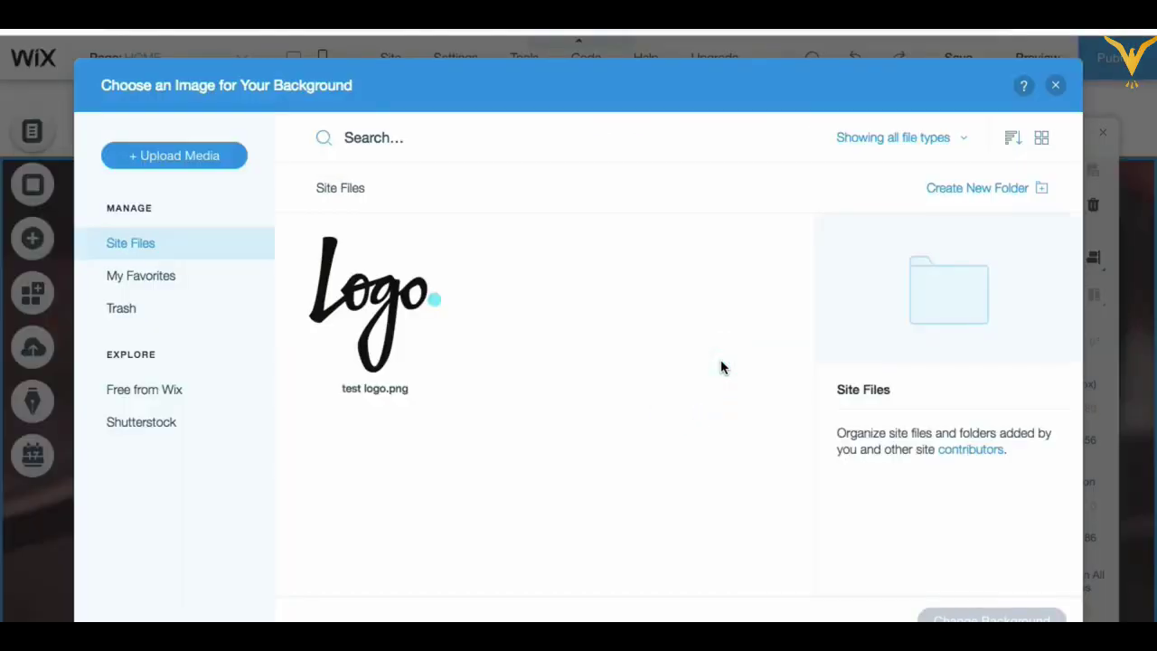
# Step: Search the free background images for 'travel' and browse the results
pyautogui.click(148, 394)
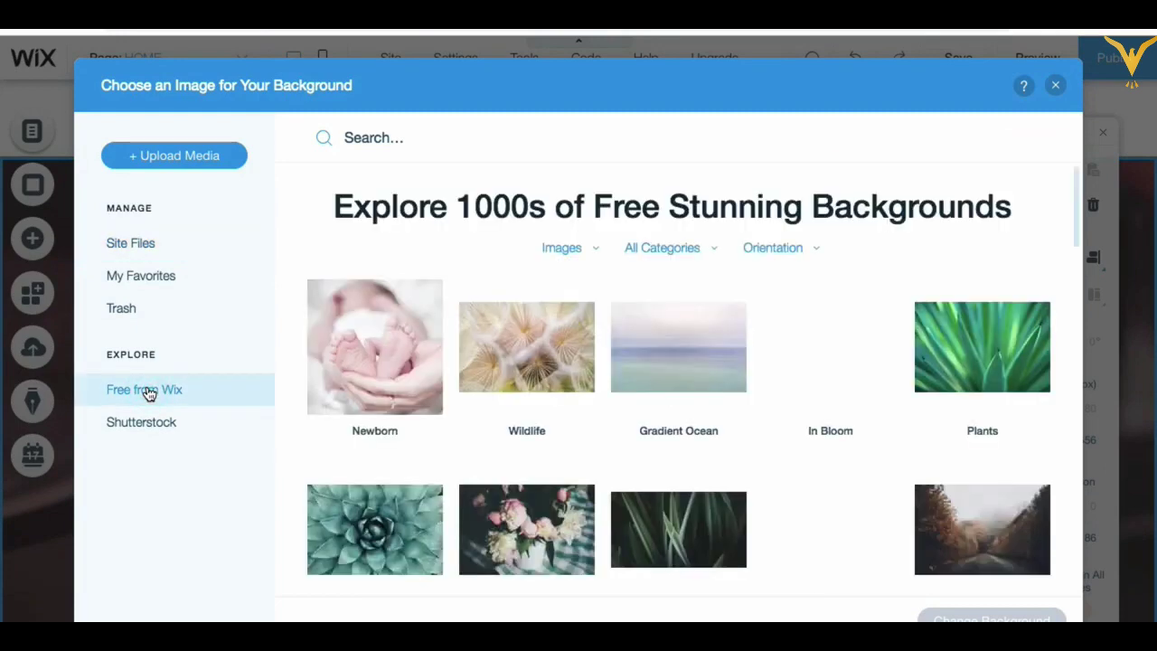
pyautogui.click(370, 143)
pyautogui.write('travel')
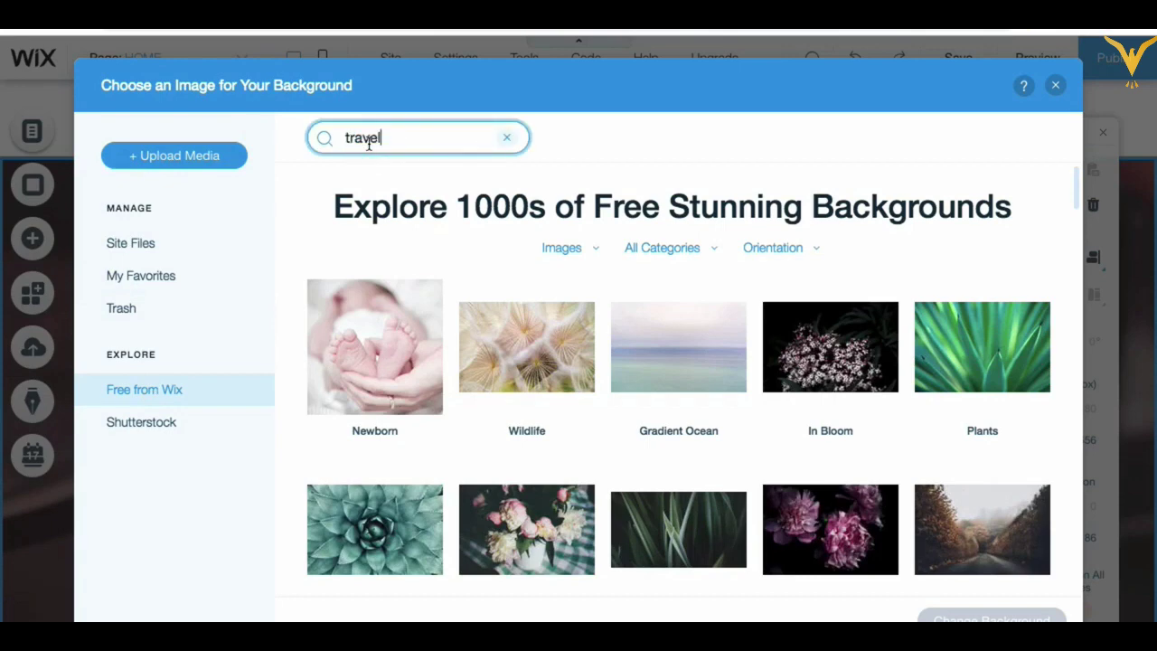
pyautogui.press('Return')
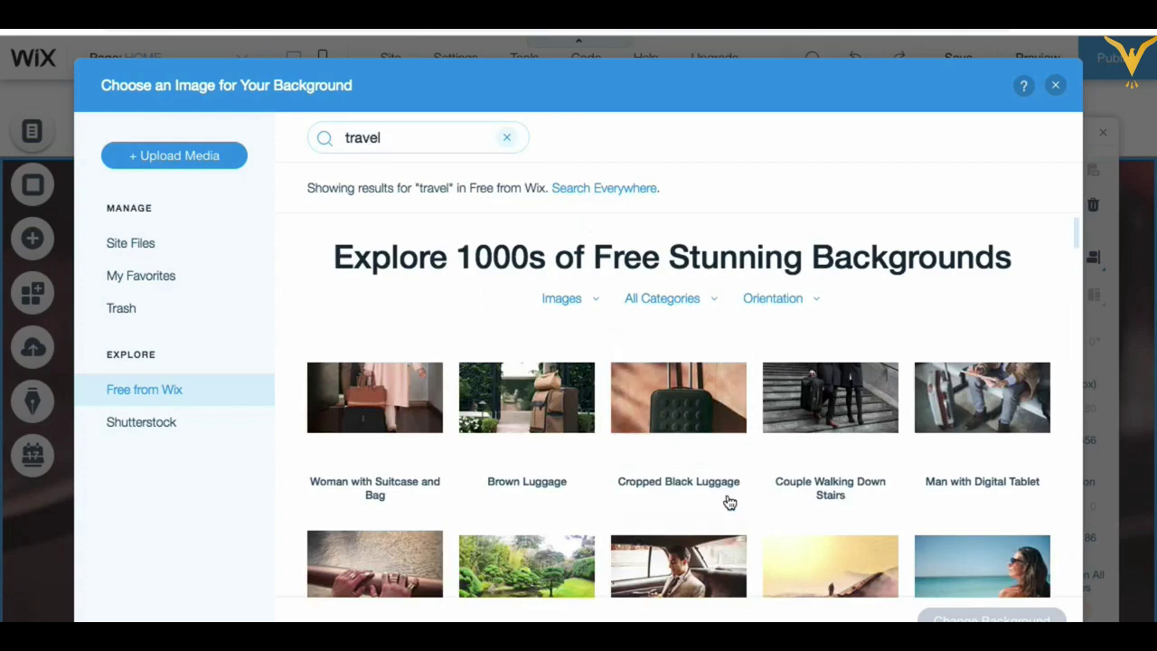
pyautogui.scroll(-5, 730, 502)
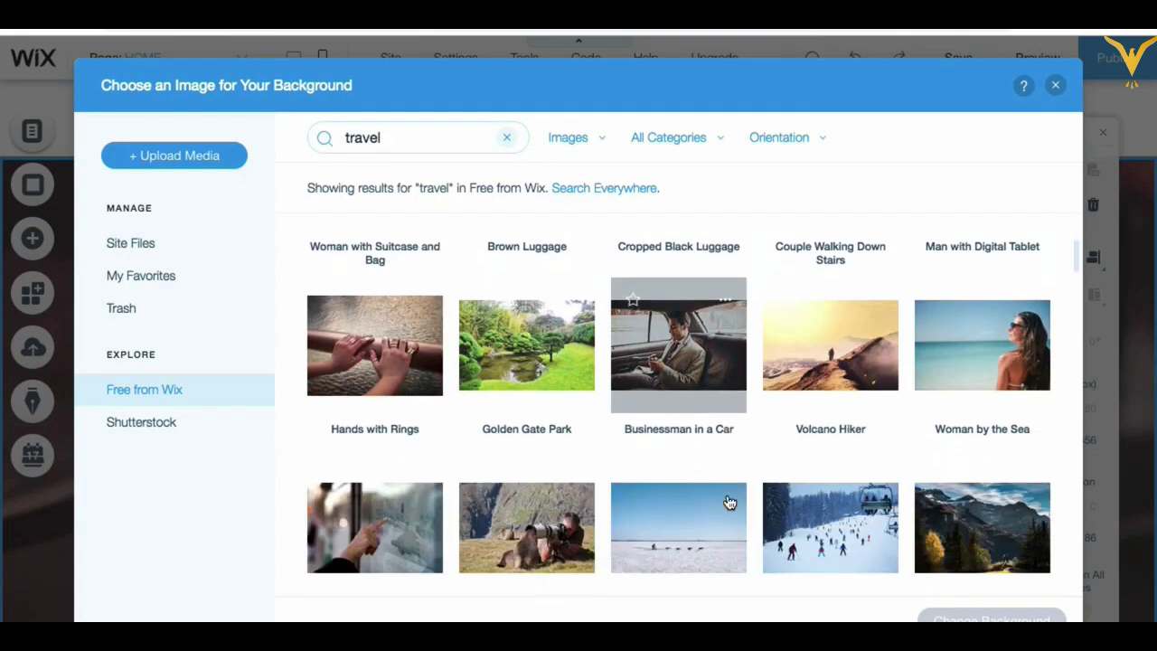
pyautogui.scroll(-3, 730, 503)
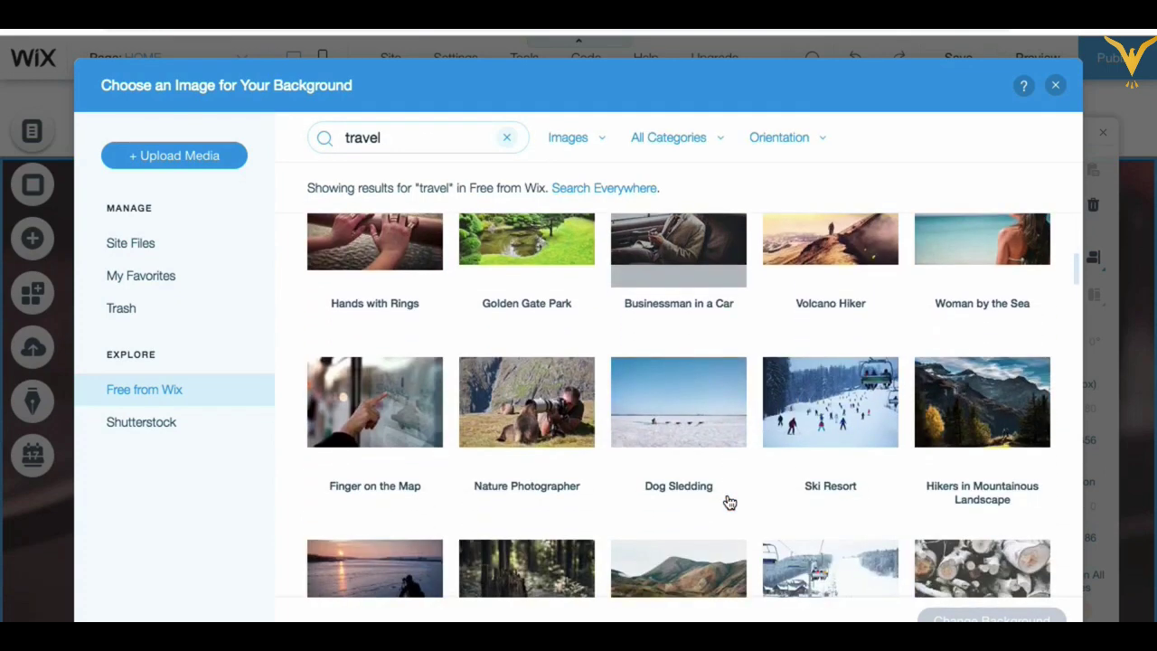
pyautogui.scroll(8, 730, 503)
# Step: Search for 'beach' and preview the Beach Accessories image full size
pyautogui.click(395, 134)
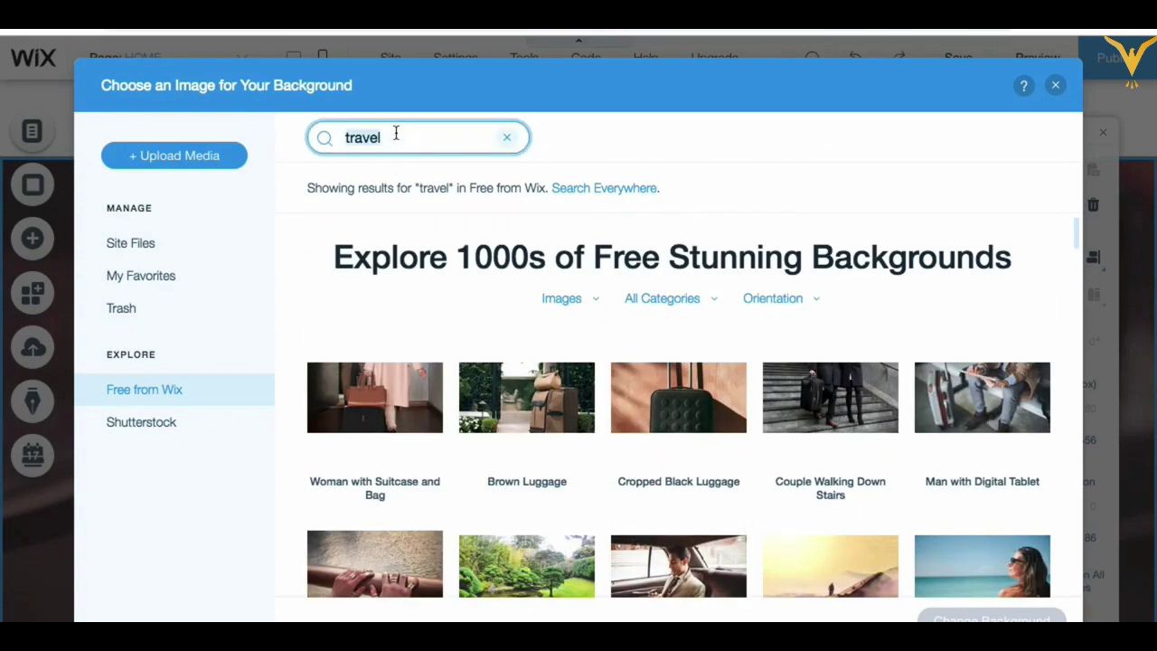
pyautogui.doubleClick(395, 134)
pyautogui.write('beach')
pyautogui.press('Return')
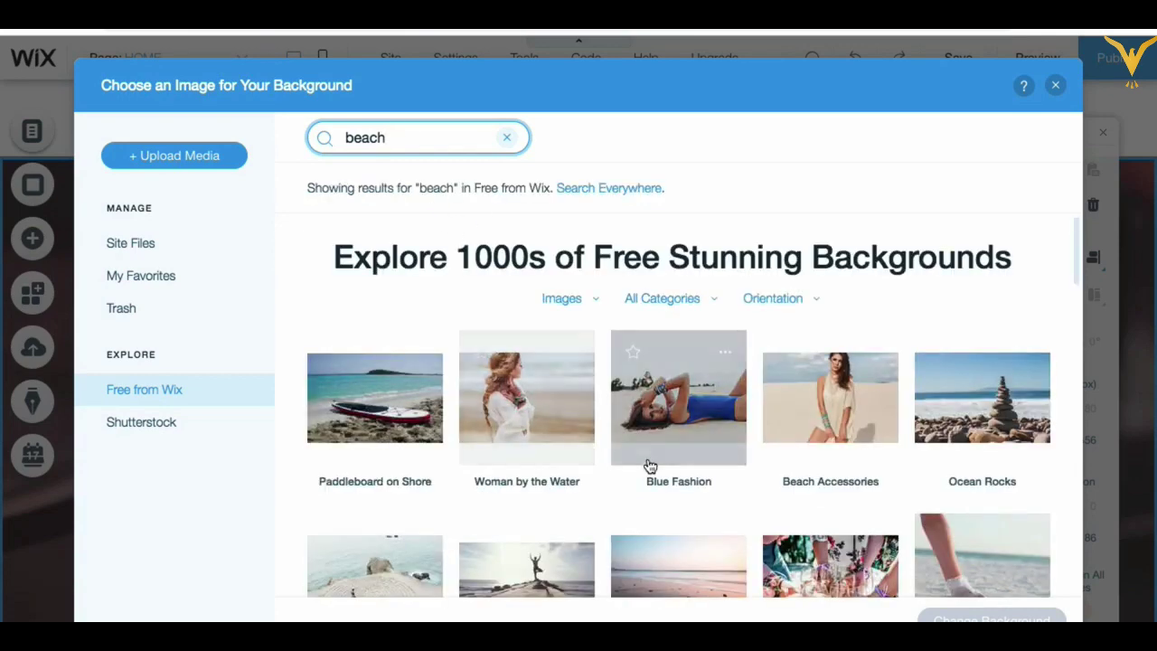
pyautogui.scroll(-1, 687, 447)
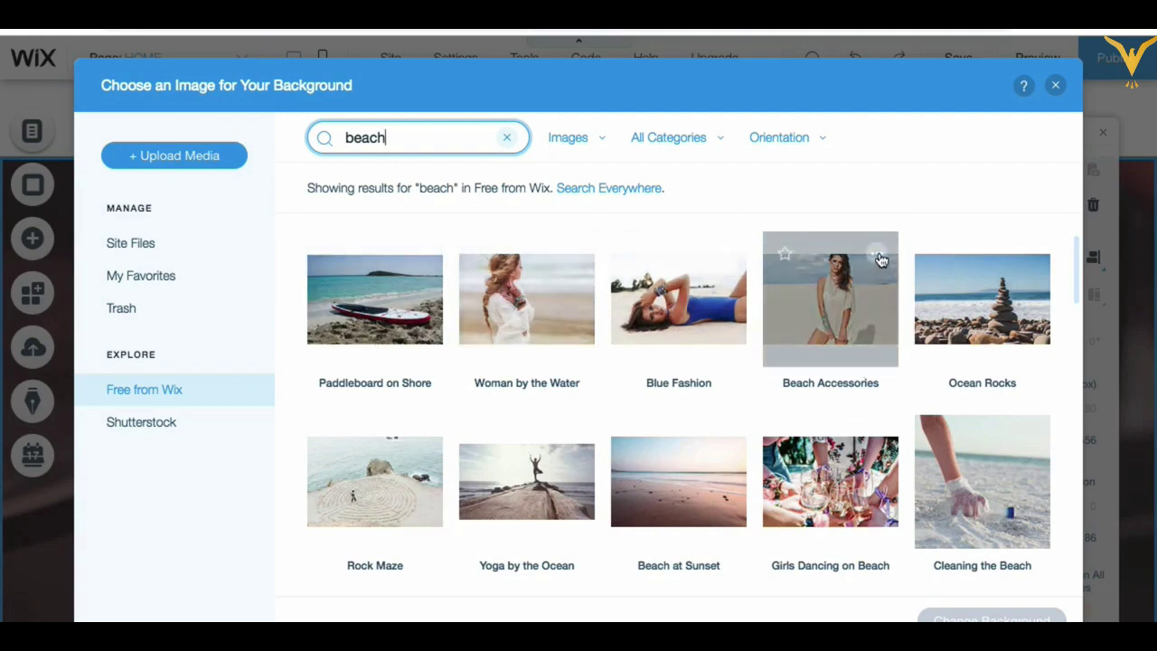
pyautogui.click(877, 255)
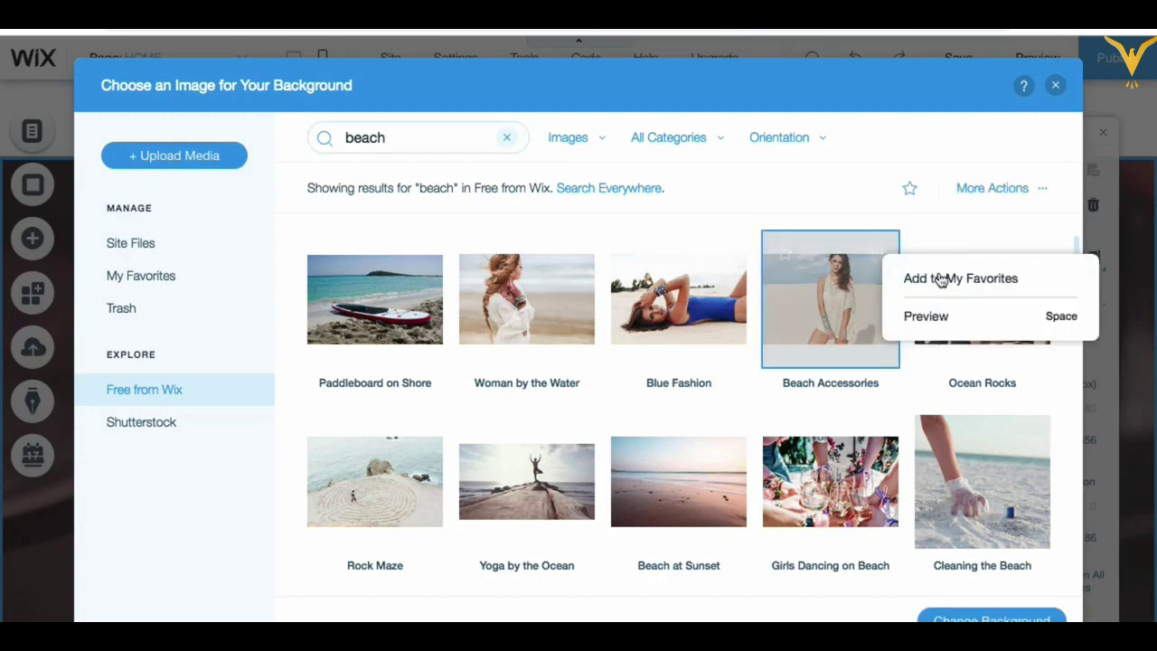
pyautogui.click(924, 318)
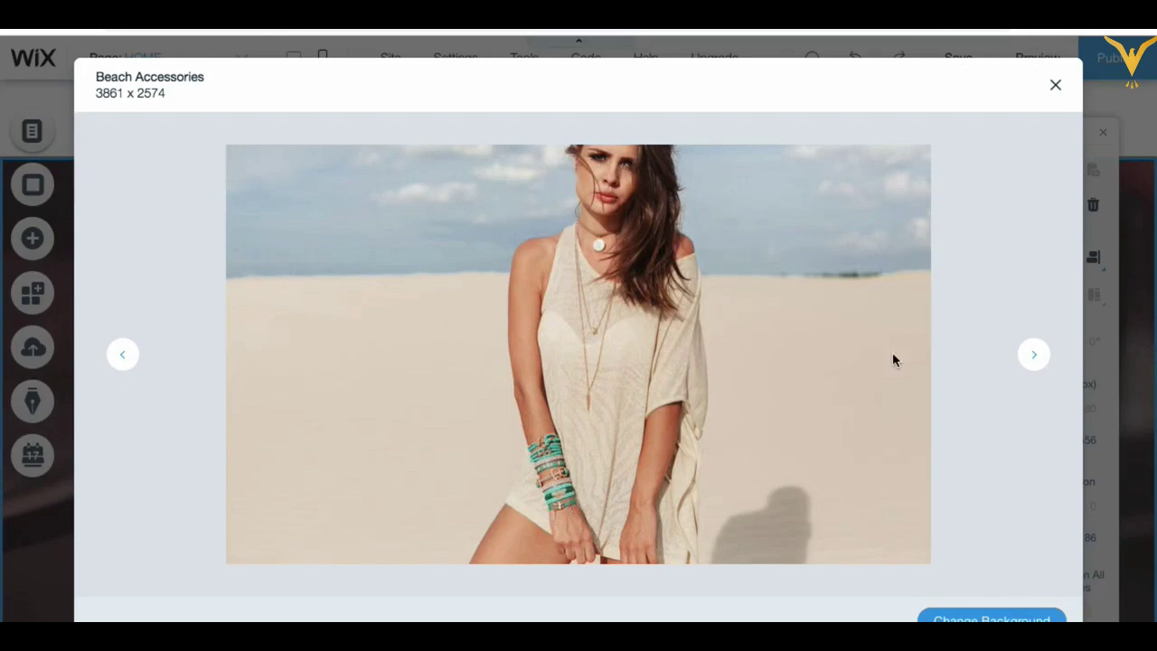
pyautogui.click(1055, 85)
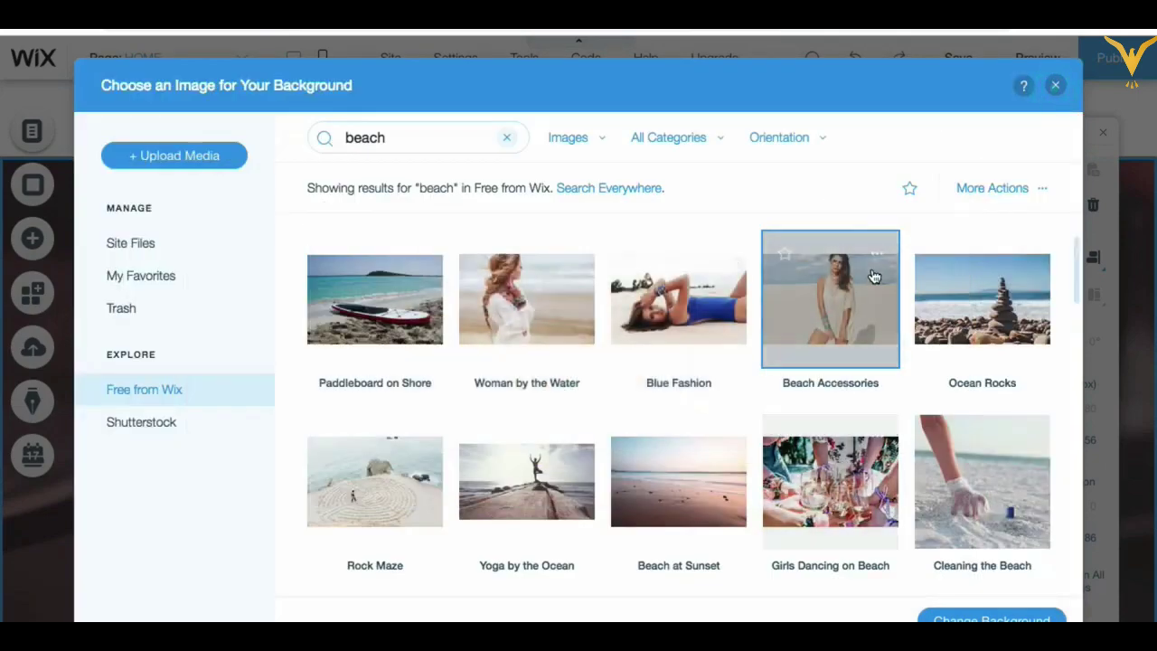
# Step: Search 'travel' again and scroll through the image results
pyautogui.doubleClick(398, 137)
pyautogui.press('BackSpace')
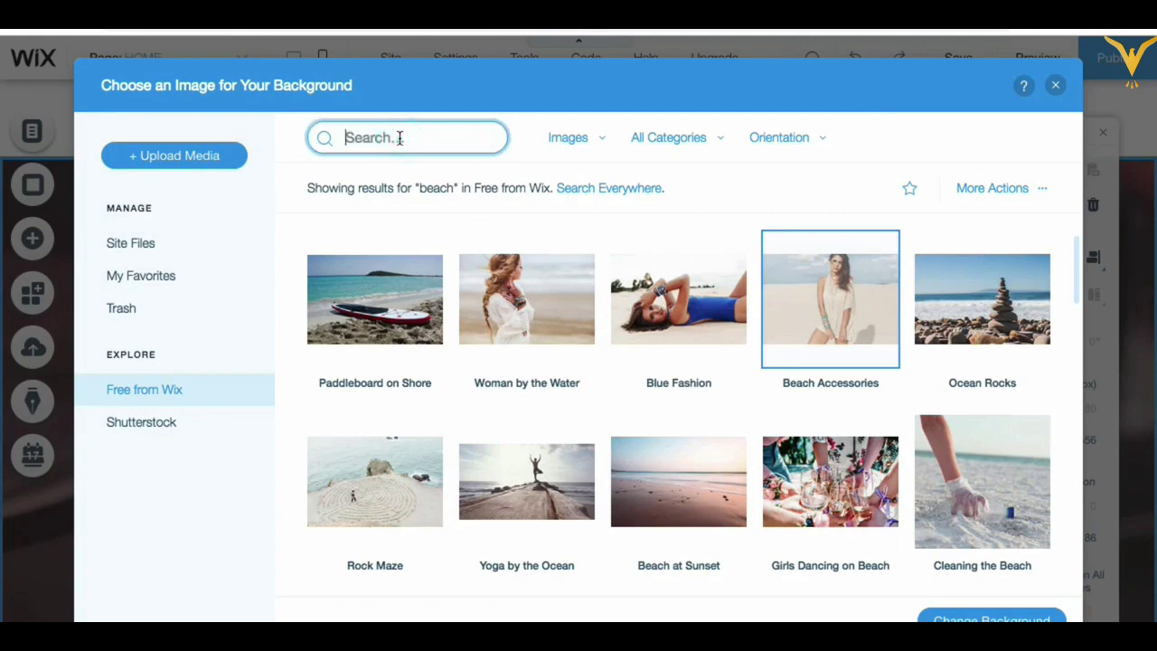
pyautogui.write('travel')
pyautogui.press('Return')
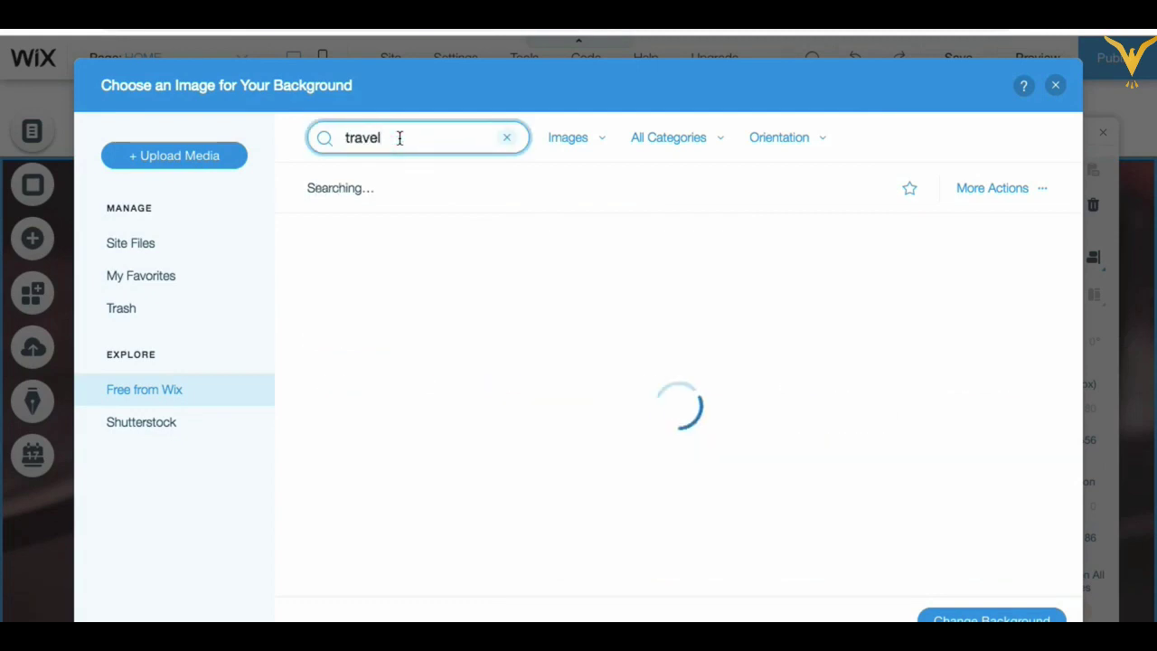
pyautogui.scroll(-5, 592, 489)
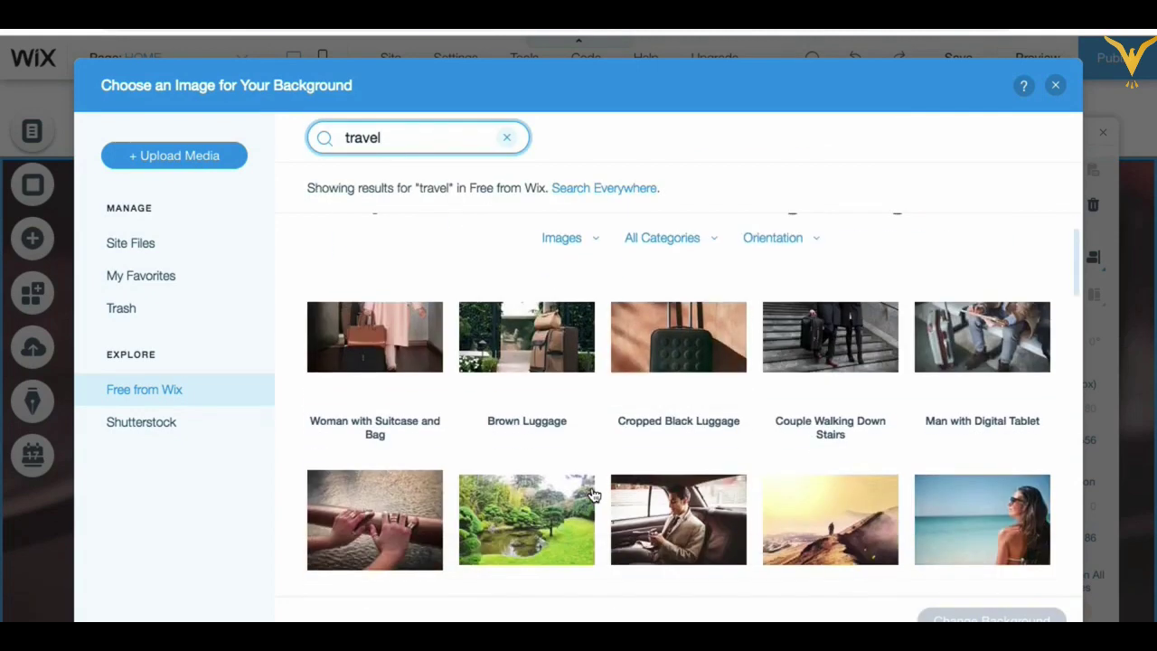
pyautogui.scroll(-4, 594, 494)
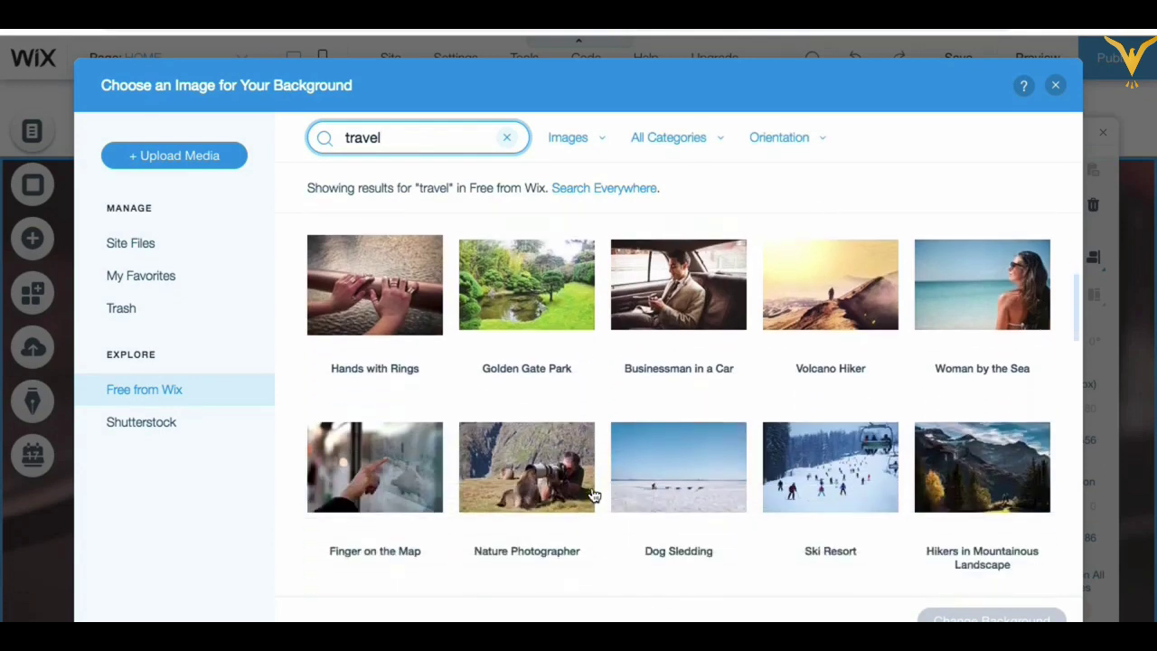
pyautogui.scroll(-4, 594, 494)
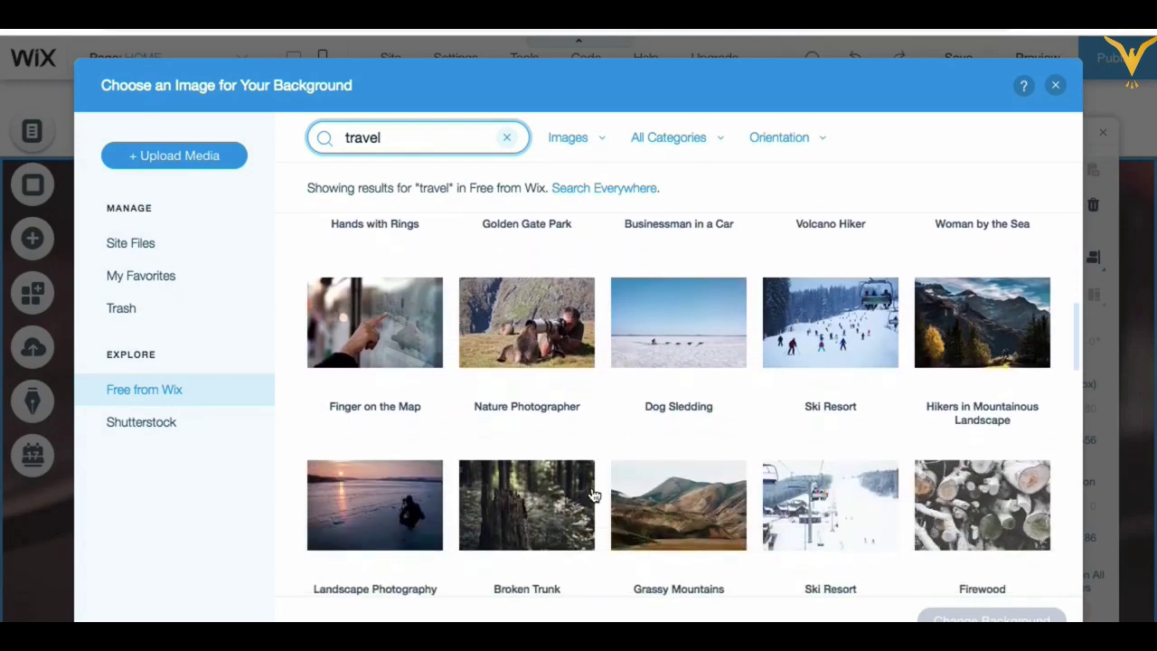
pyautogui.scroll(-1, 594, 495)
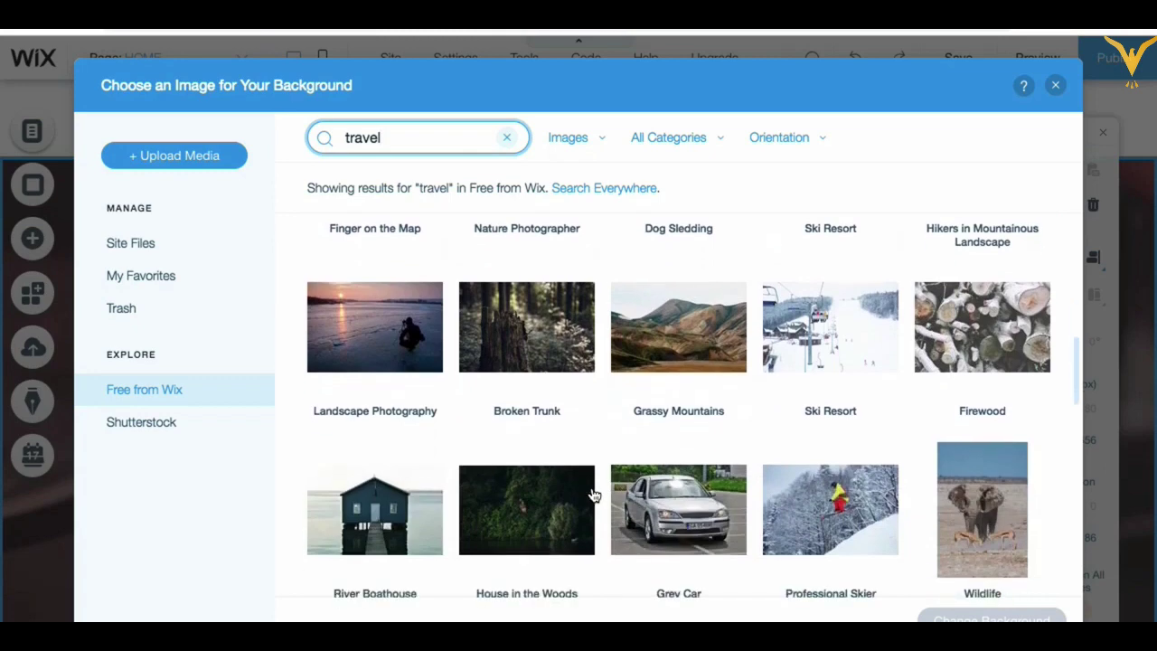
pyautogui.scroll(-3, 594, 495)
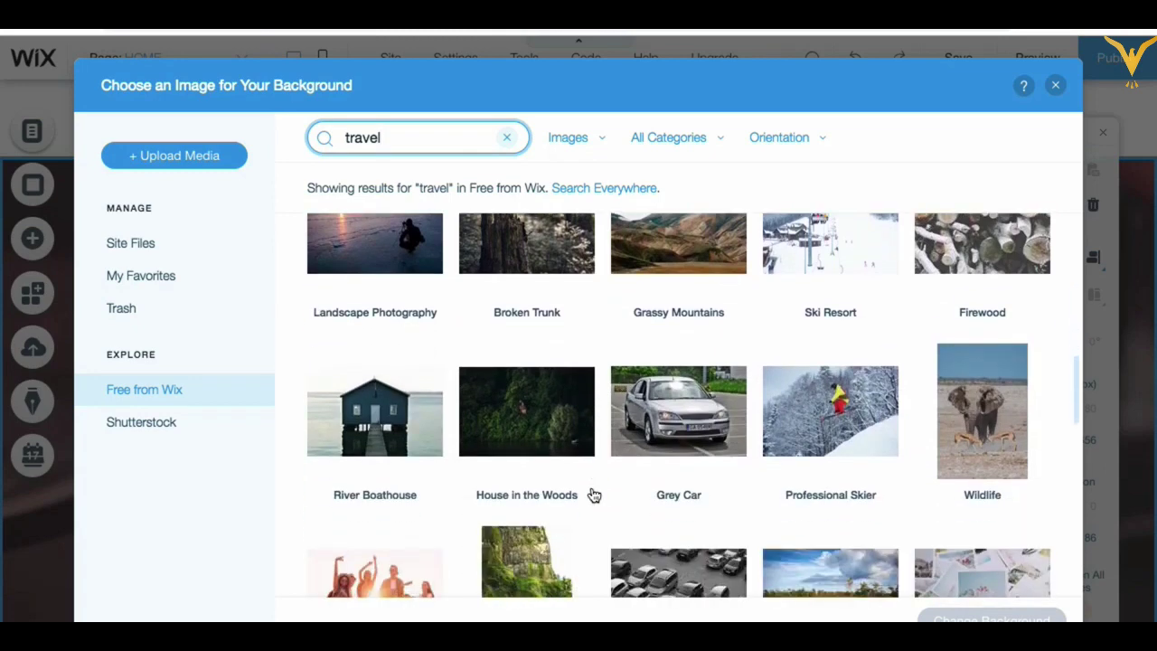
pyautogui.scroll(-6, 594, 494)
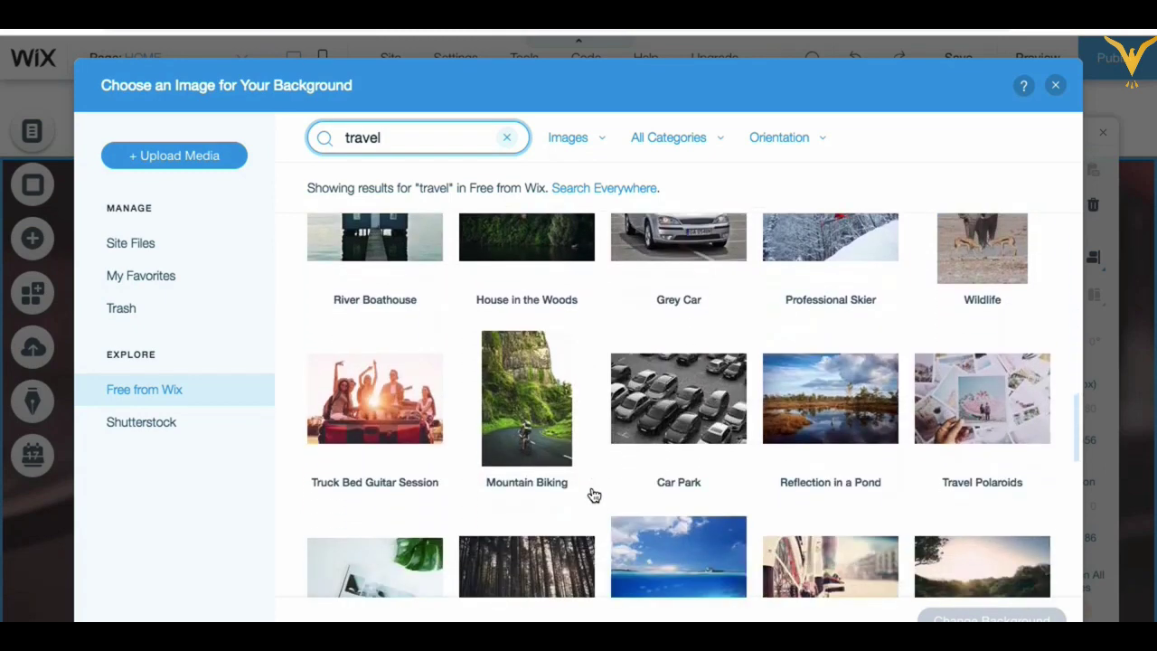
pyautogui.scroll(-3, 594, 495)
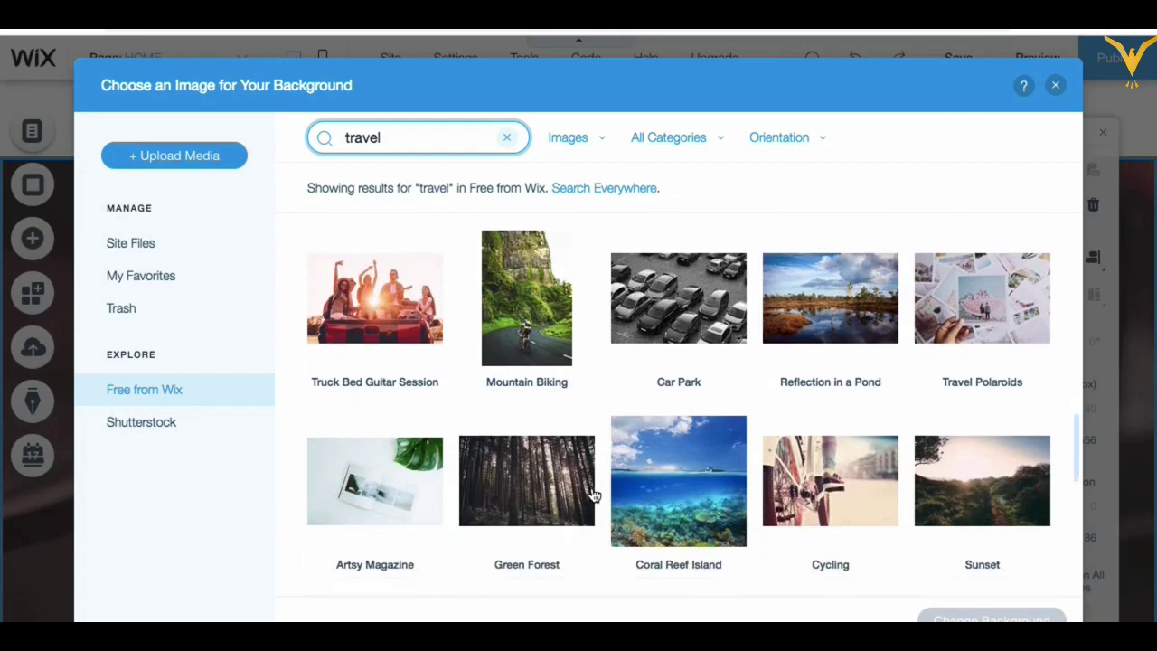
pyautogui.scroll(-1, 594, 495)
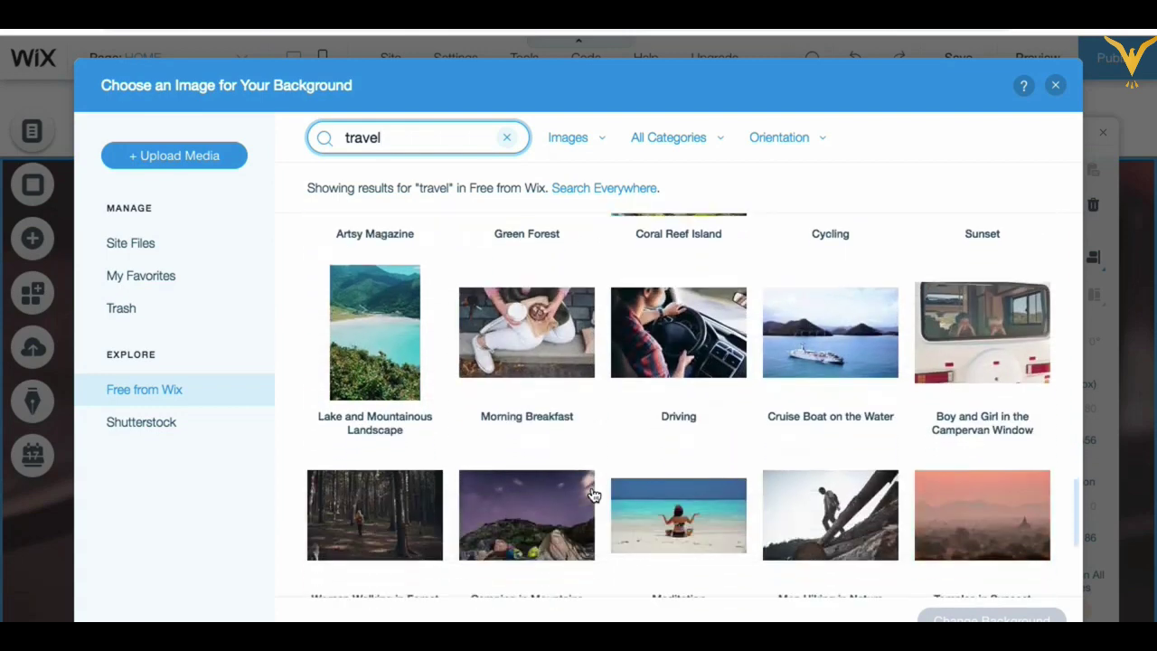
pyautogui.scroll(-3, 594, 494)
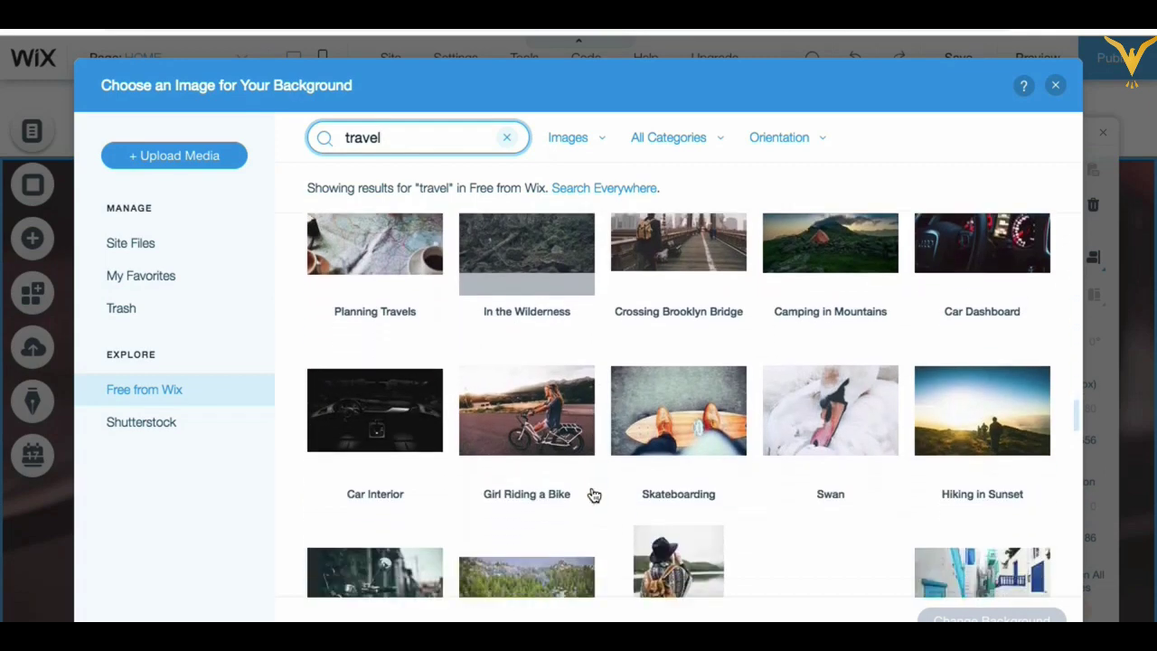
pyautogui.scroll(-5, 594, 494)
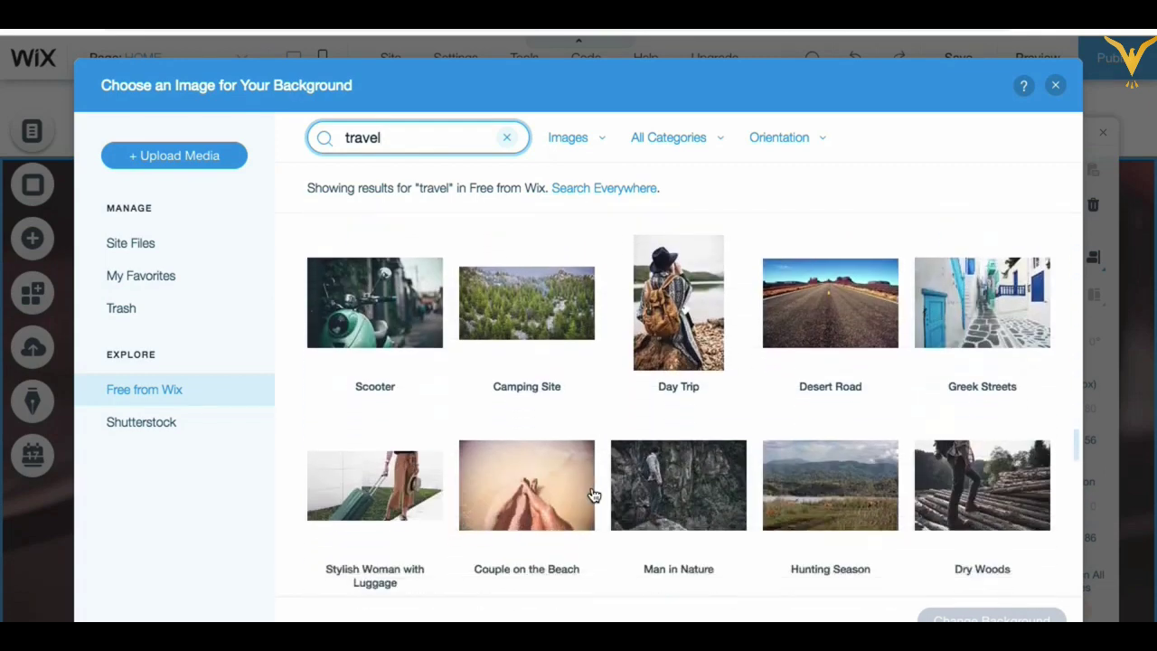
pyautogui.scroll(-1, 593, 495)
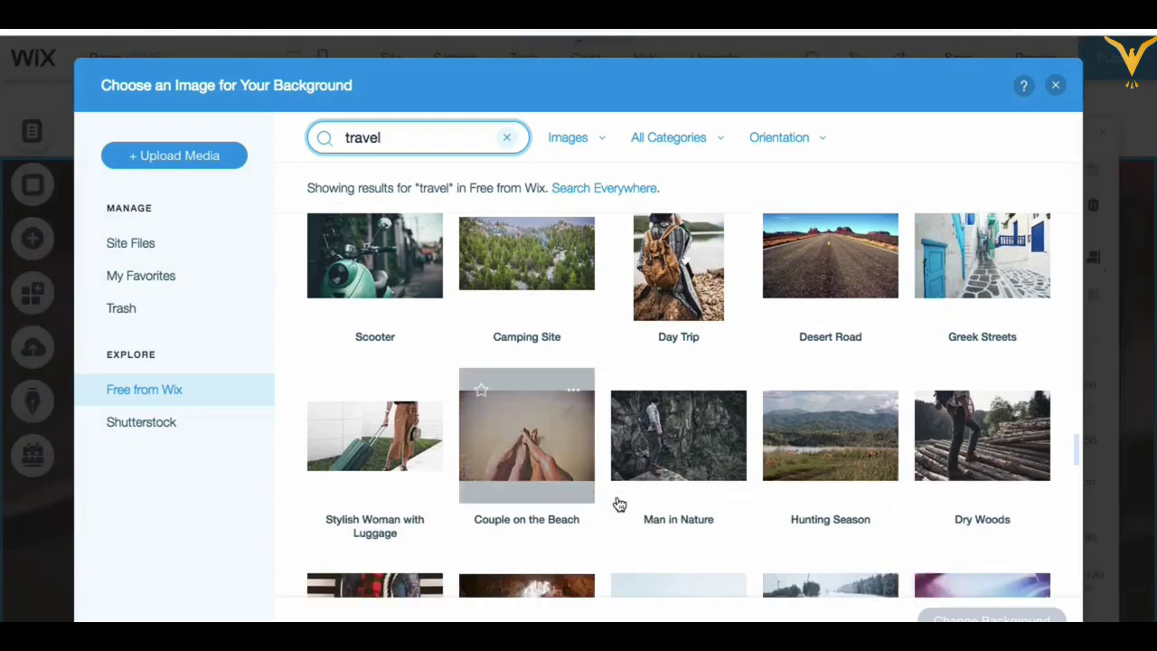
pyautogui.scroll(-6, 613, 491)
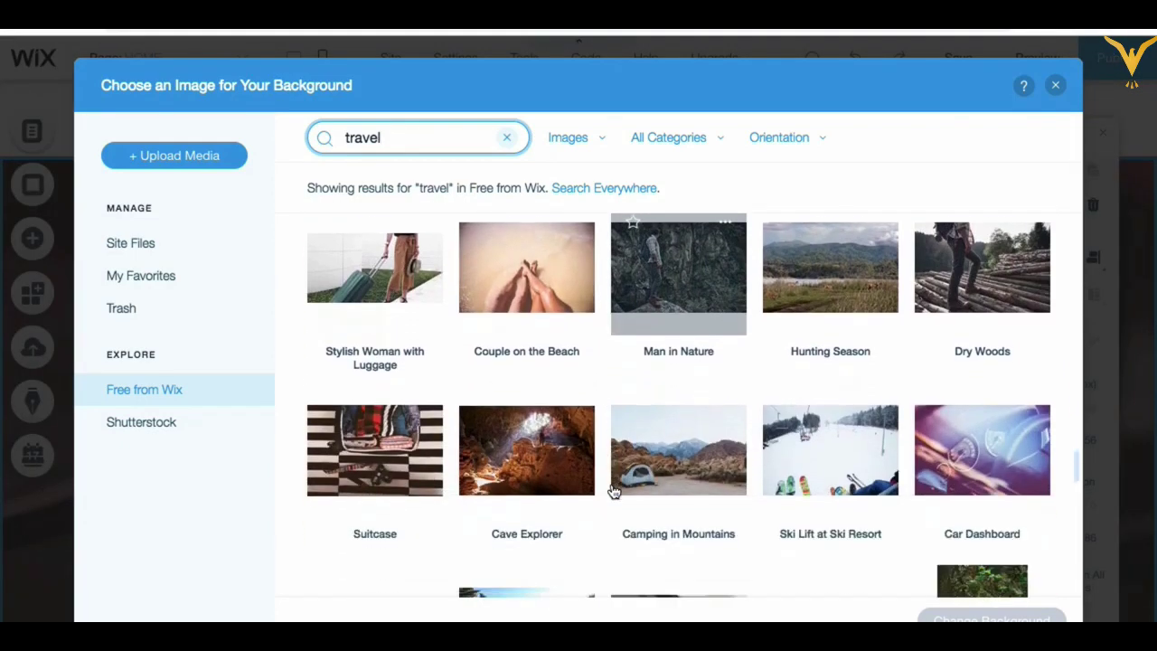
pyautogui.scroll(-8, 614, 491)
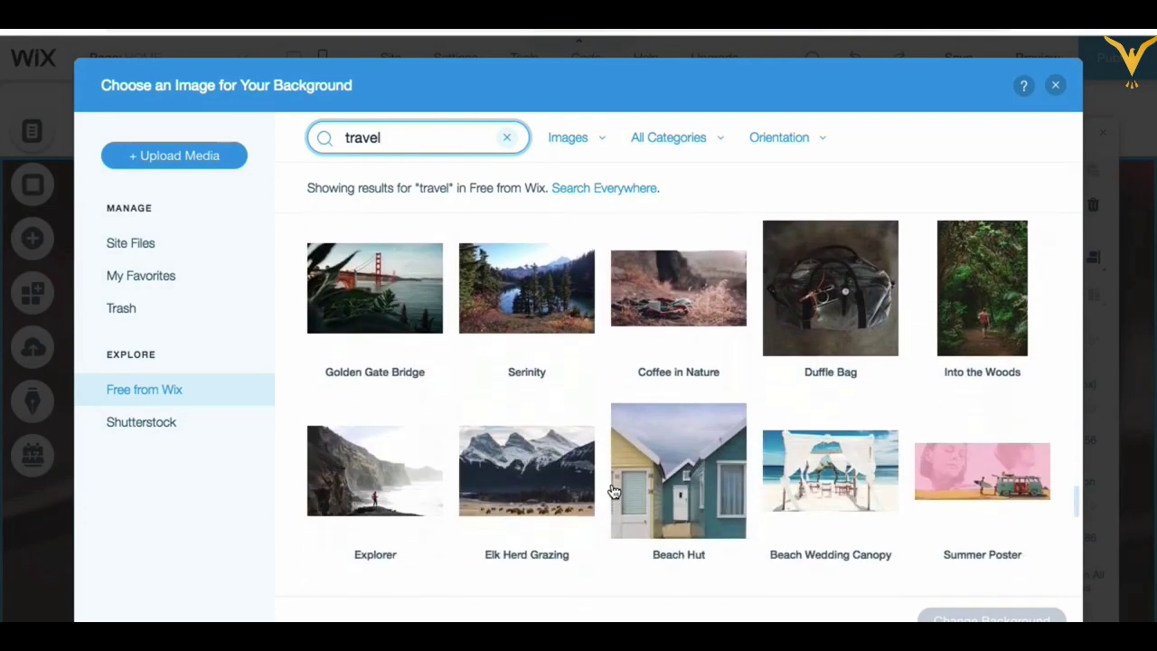
pyautogui.scroll(-4, 614, 491)
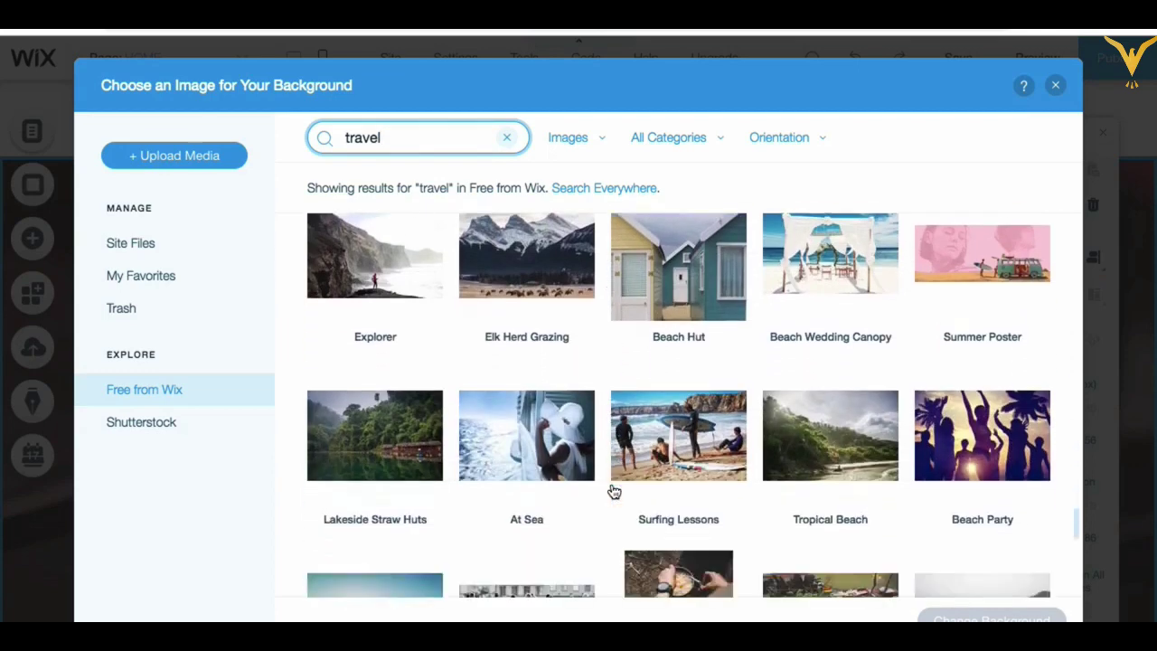
pyautogui.scroll(-8, 614, 490)
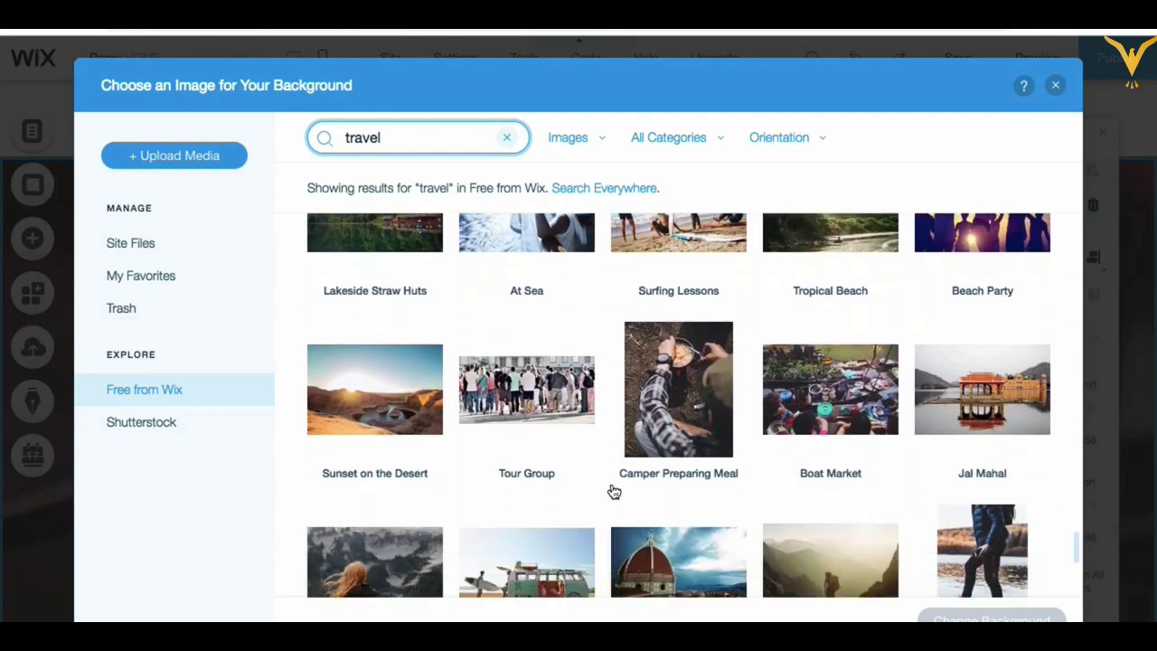
pyautogui.scroll(10, 614, 491)
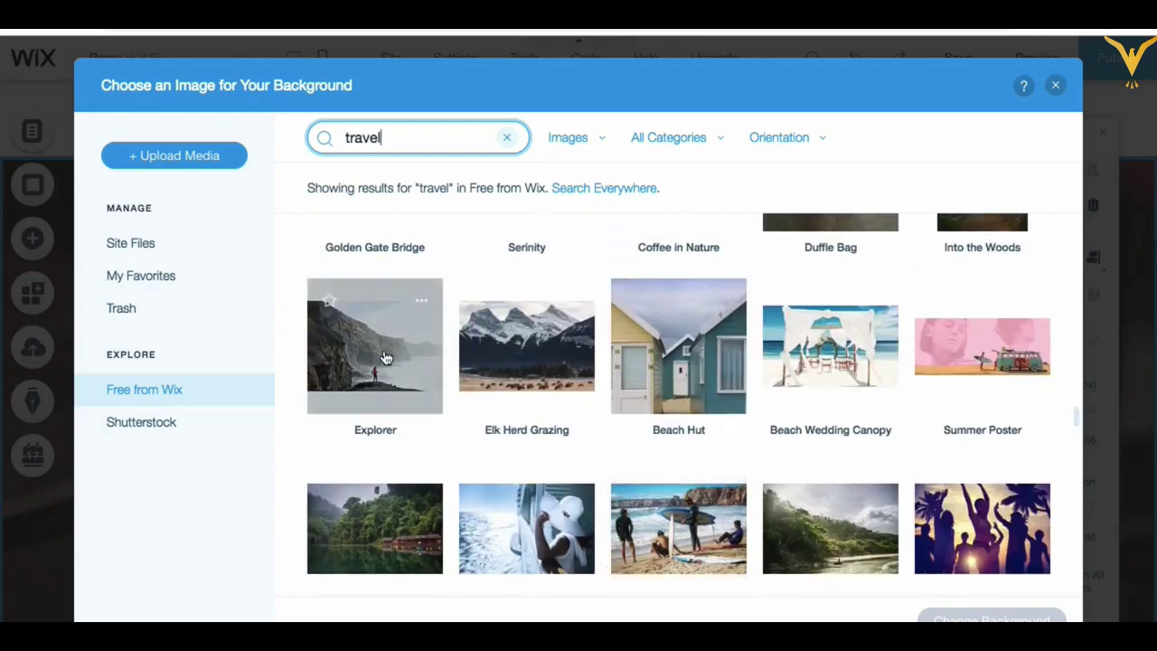
# Step: Preview the Explorer cliff photo and apply it as the strip background
pyautogui.click(421, 303)
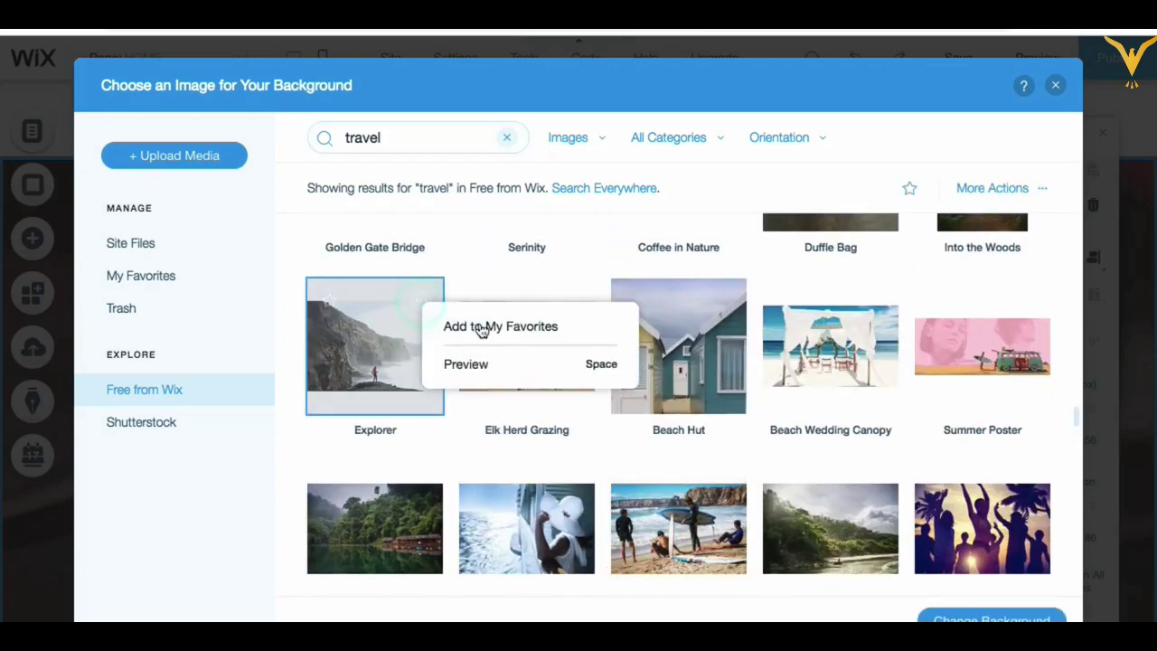
pyautogui.click(468, 365)
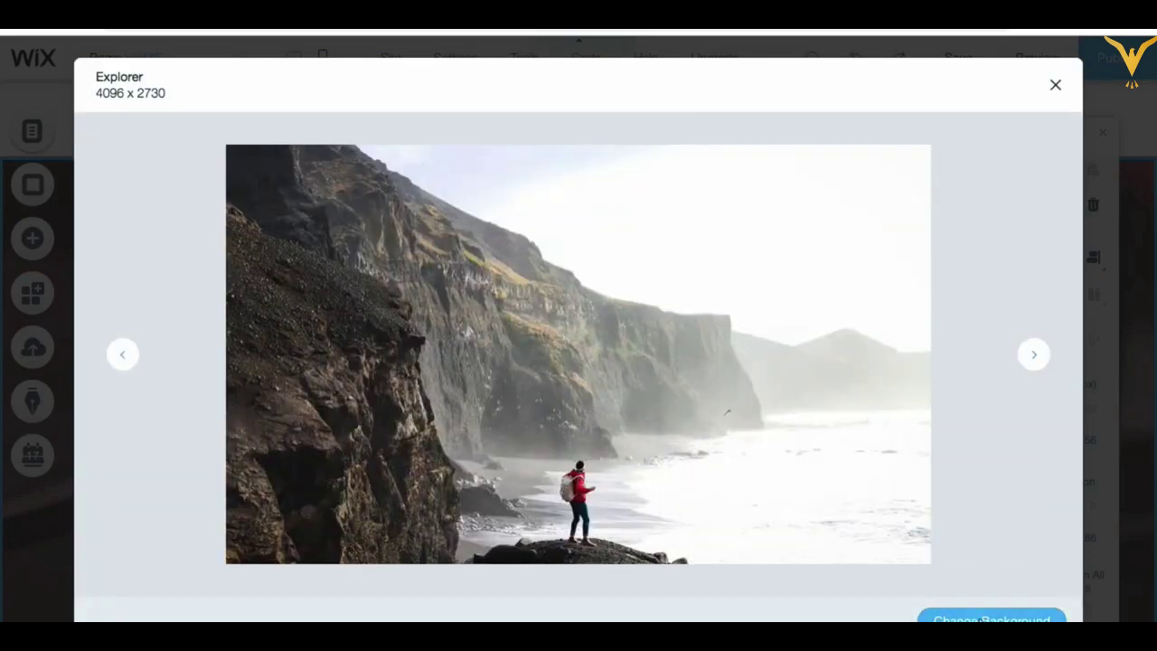
pyautogui.click(981, 619)
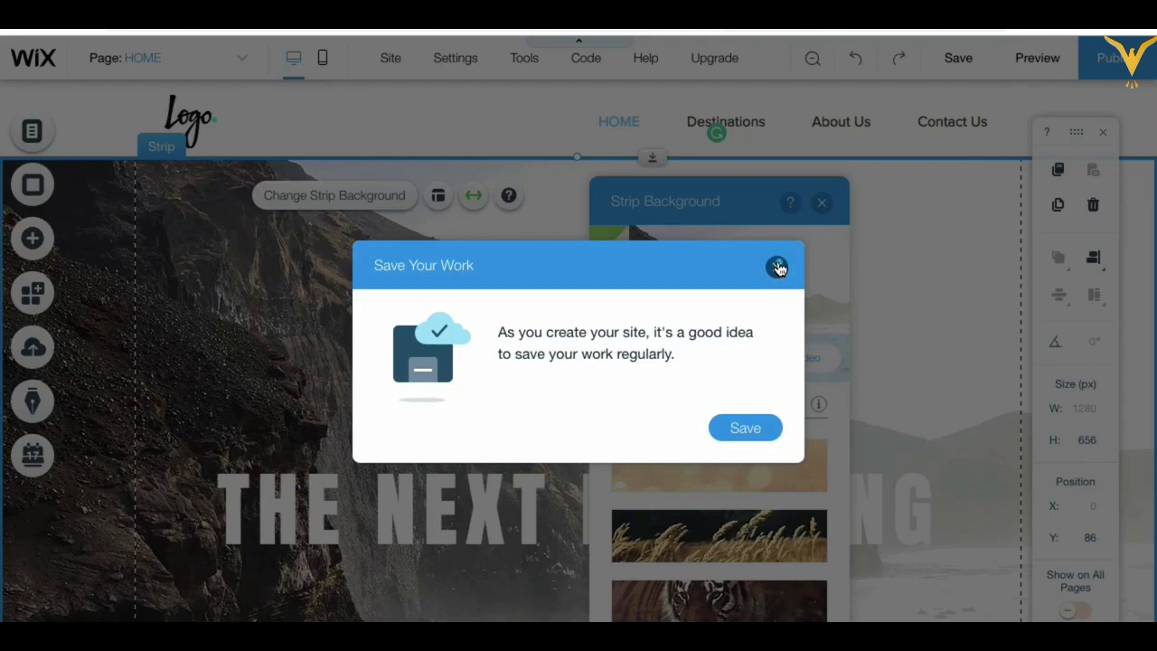
# Step: Save the site with the free domain name 'Travel site', ending in /travel-site
pyautogui.click(777, 268)
pyautogui.click(822, 201)
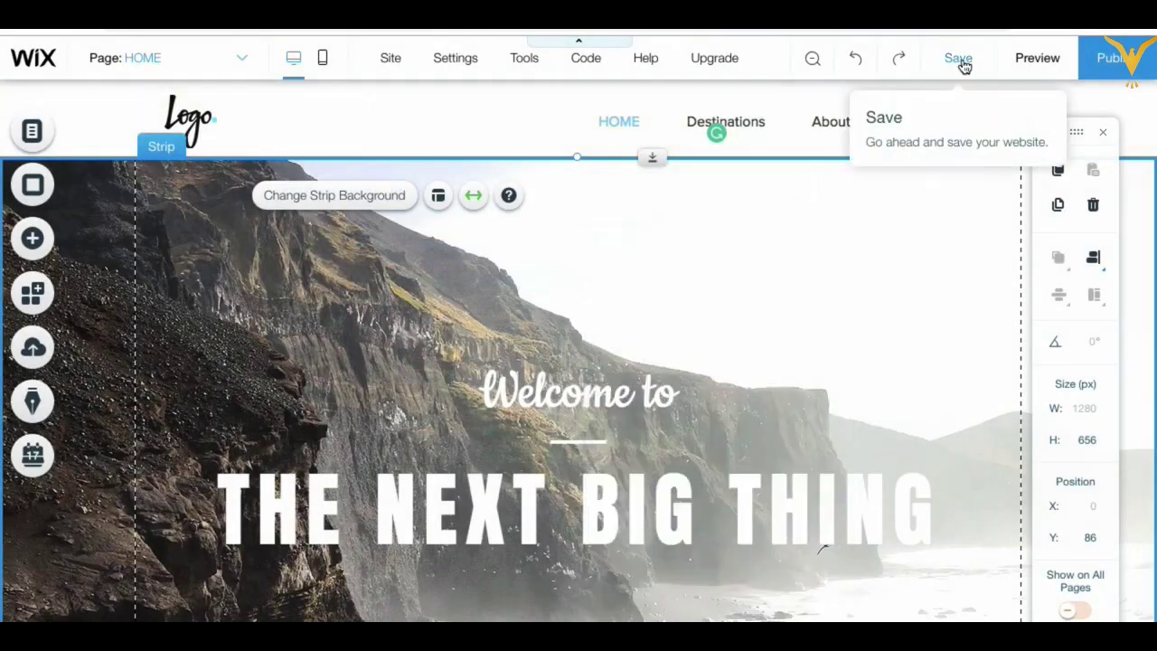
pyautogui.click(961, 61)
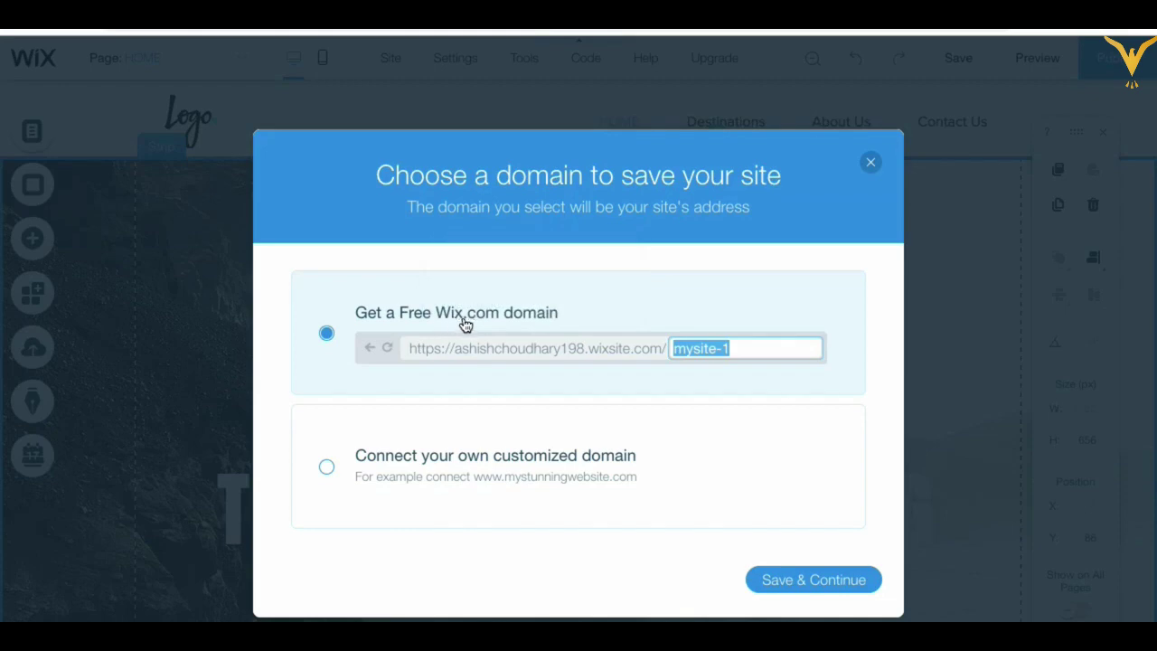
pyautogui.moveTo(457, 355)
pyautogui.write('Trac')
pyautogui.press('BackSpace')
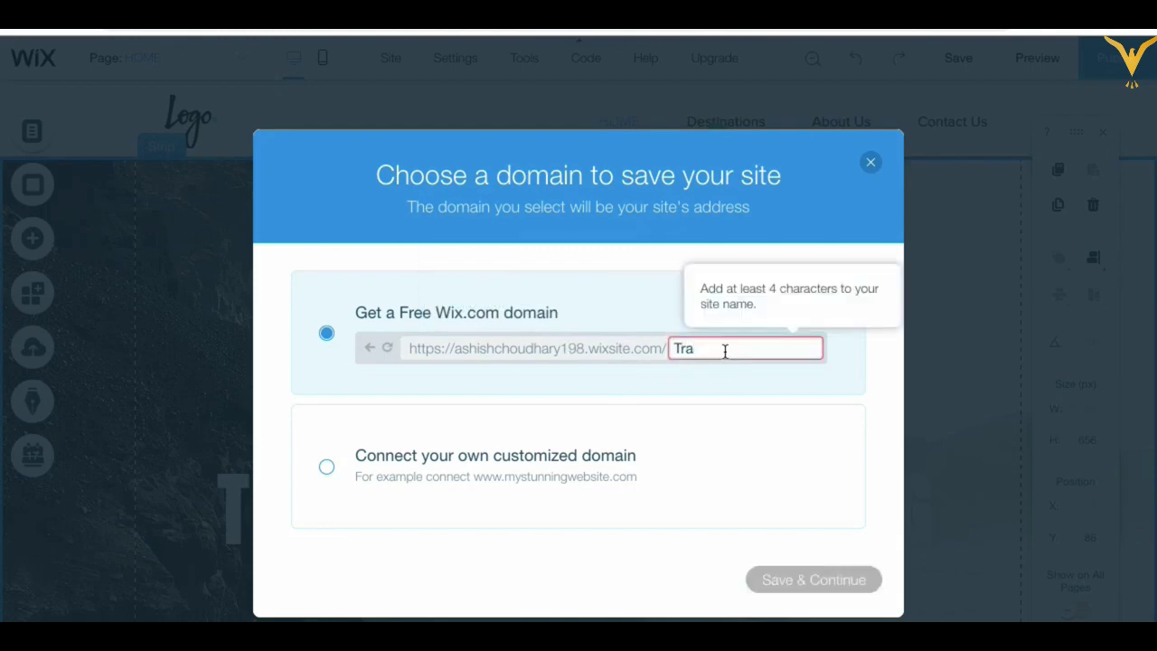
pyautogui.write('vel')
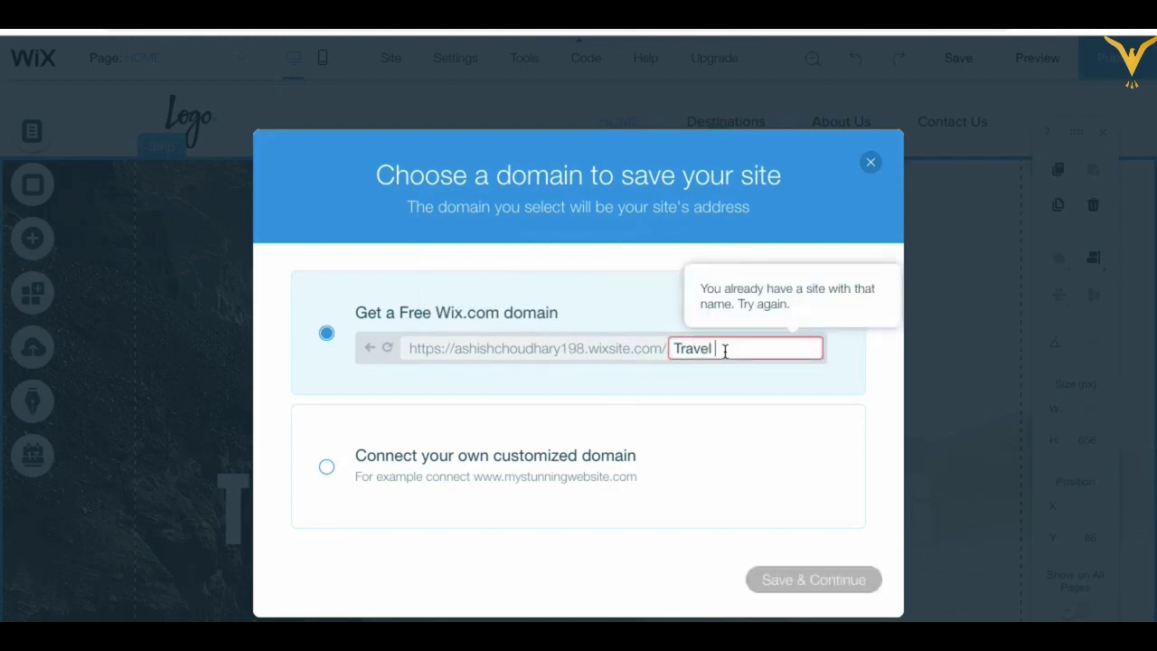
pyautogui.write(' site')
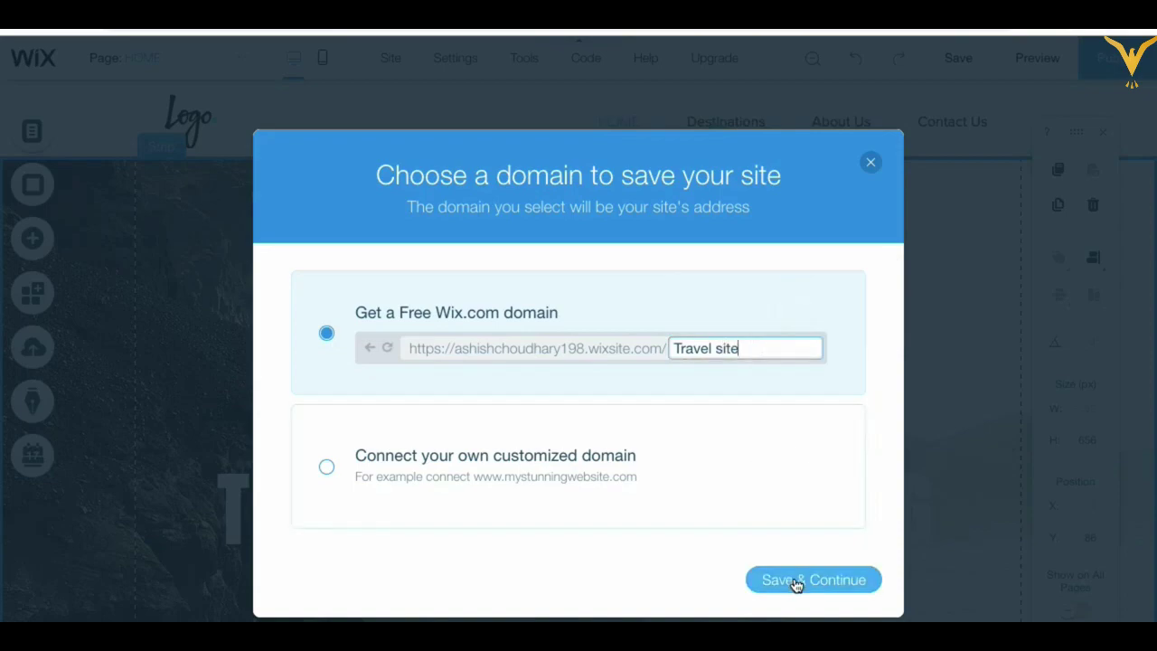
pyautogui.click(796, 579)
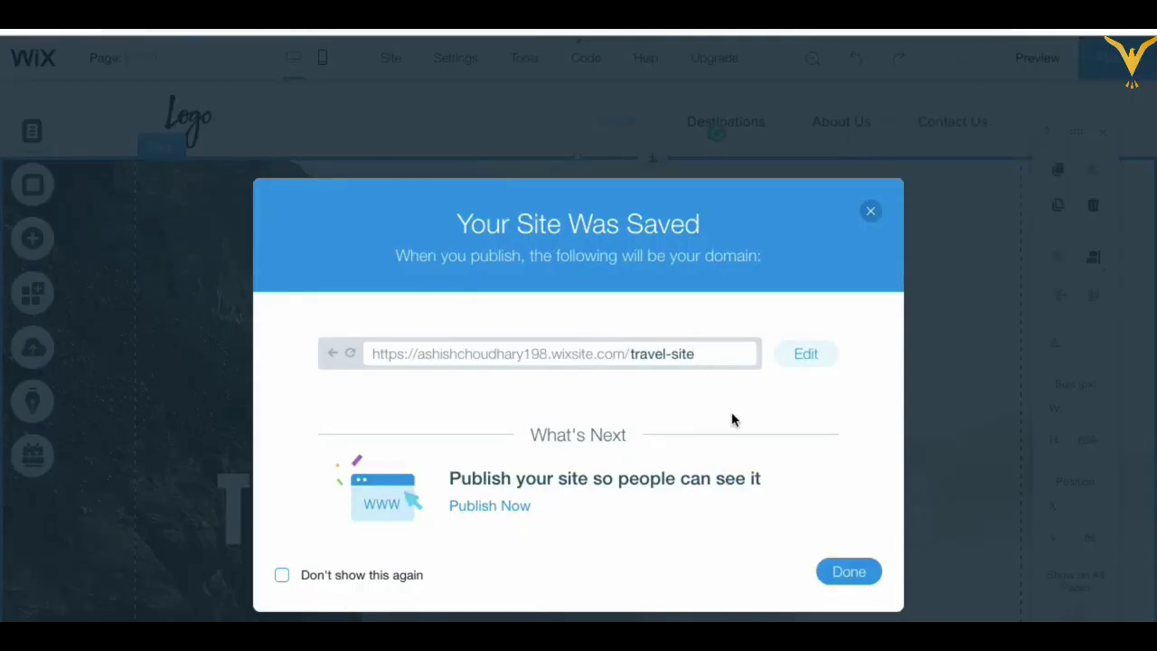
pyautogui.doubleClick(654, 356)
pyautogui.click(844, 569)
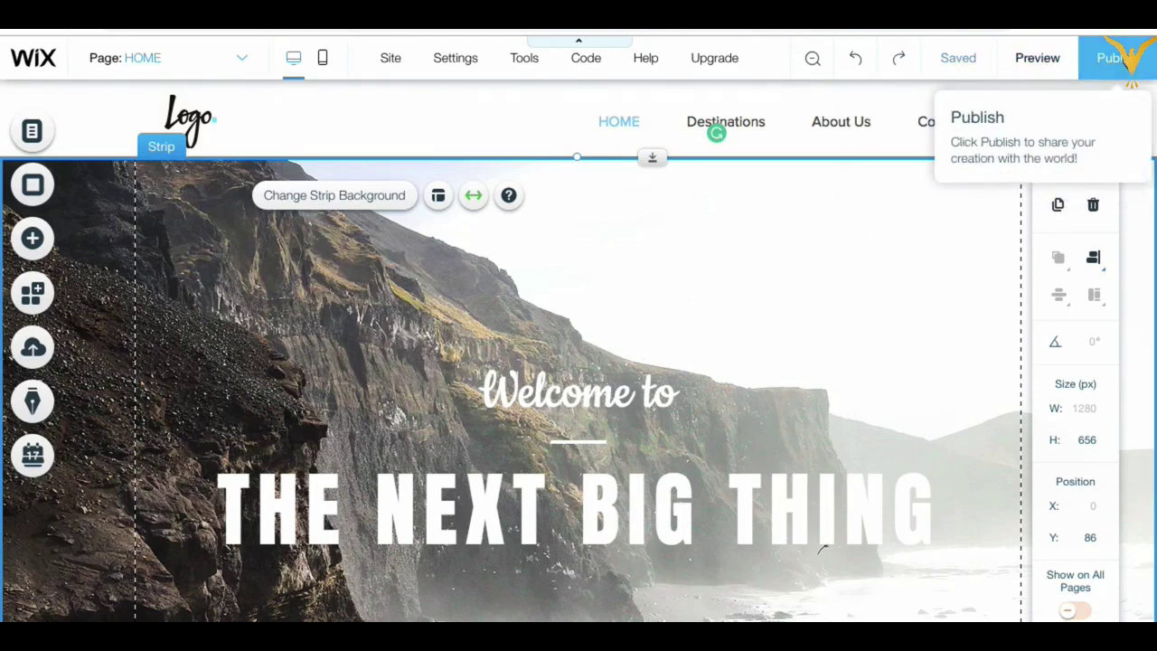
# Step: Publish the site and scroll through the live page as a visitor
pyautogui.click(1117, 66)
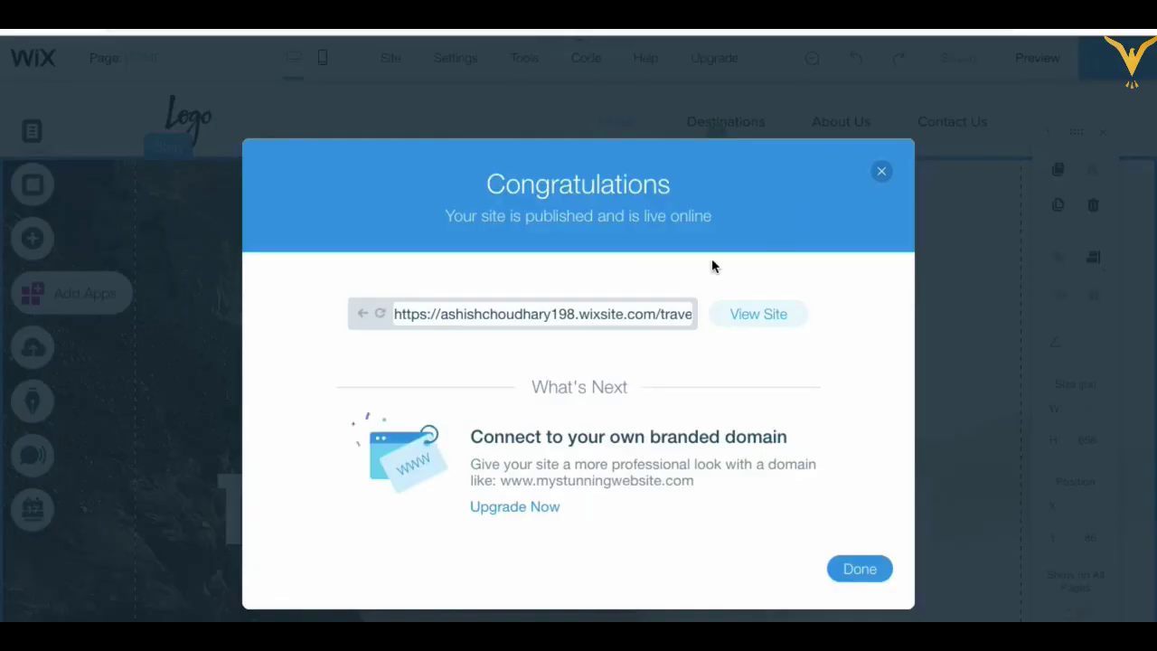
pyautogui.click(757, 318)
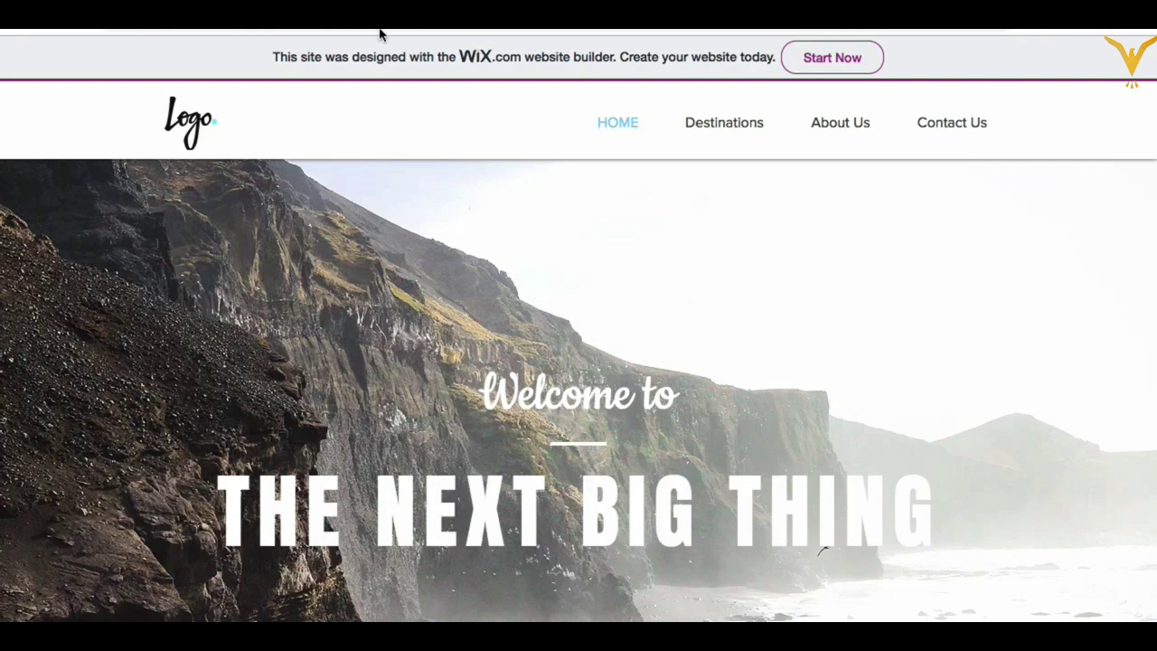
pyautogui.scroll(-3, 540, 399)
pyautogui.scroll(3, 539, 400)
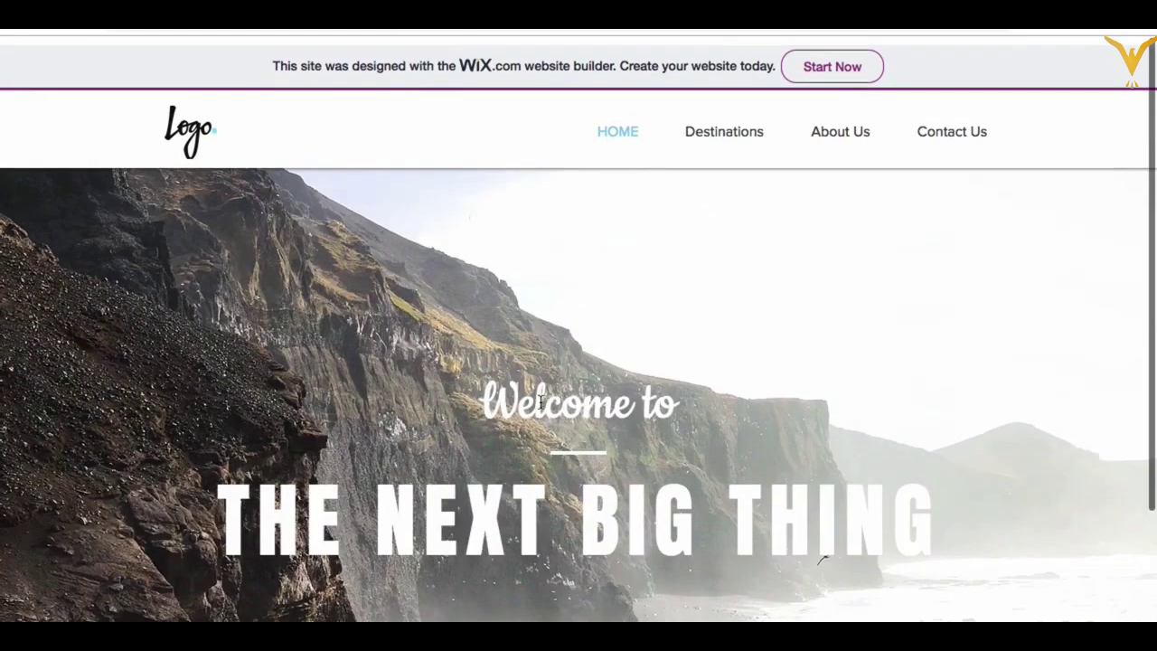
pyautogui.scroll(-3, 540, 399)
pyautogui.scroll(3, 540, 400)
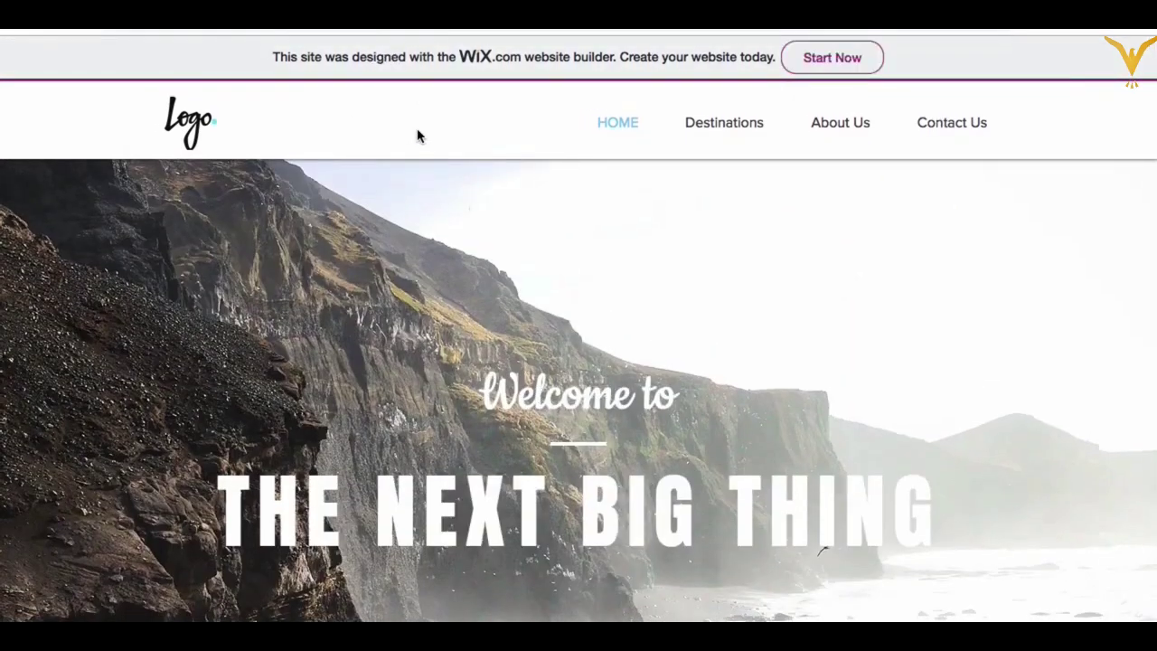
pyautogui.scroll(-3, 453, 417)
pyautogui.scroll(3, 448, 450)
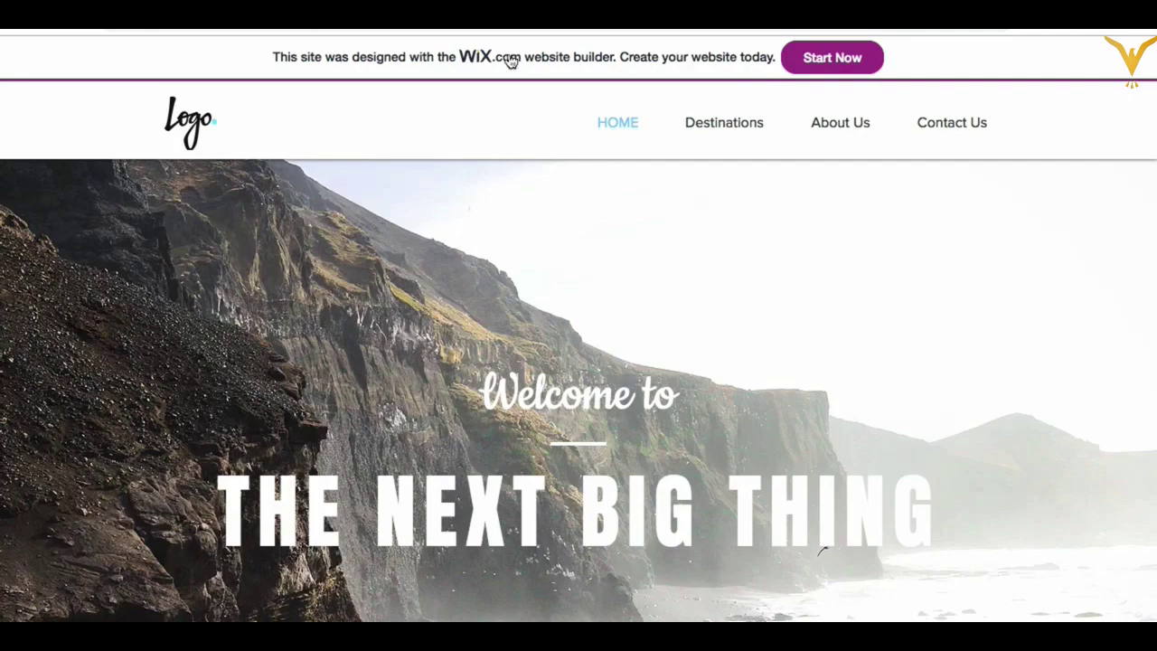
pyautogui.click(572, 60)
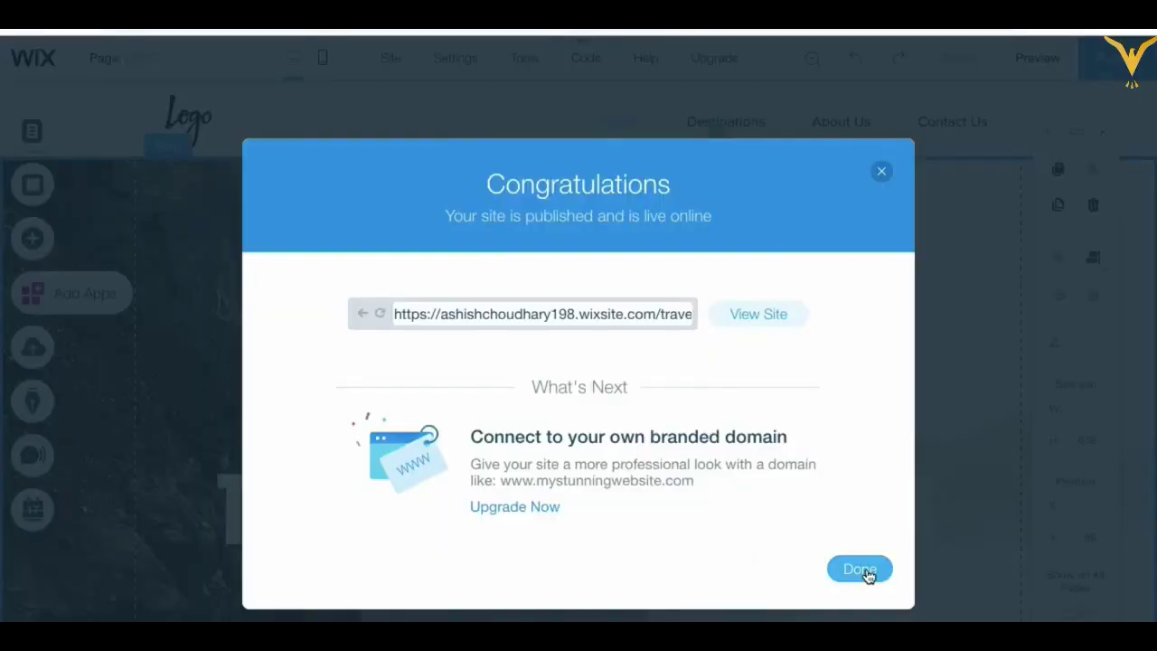
# Step: Close the Congratulations dialog, preview the home page, and return to the editor
pyautogui.click(863, 571)
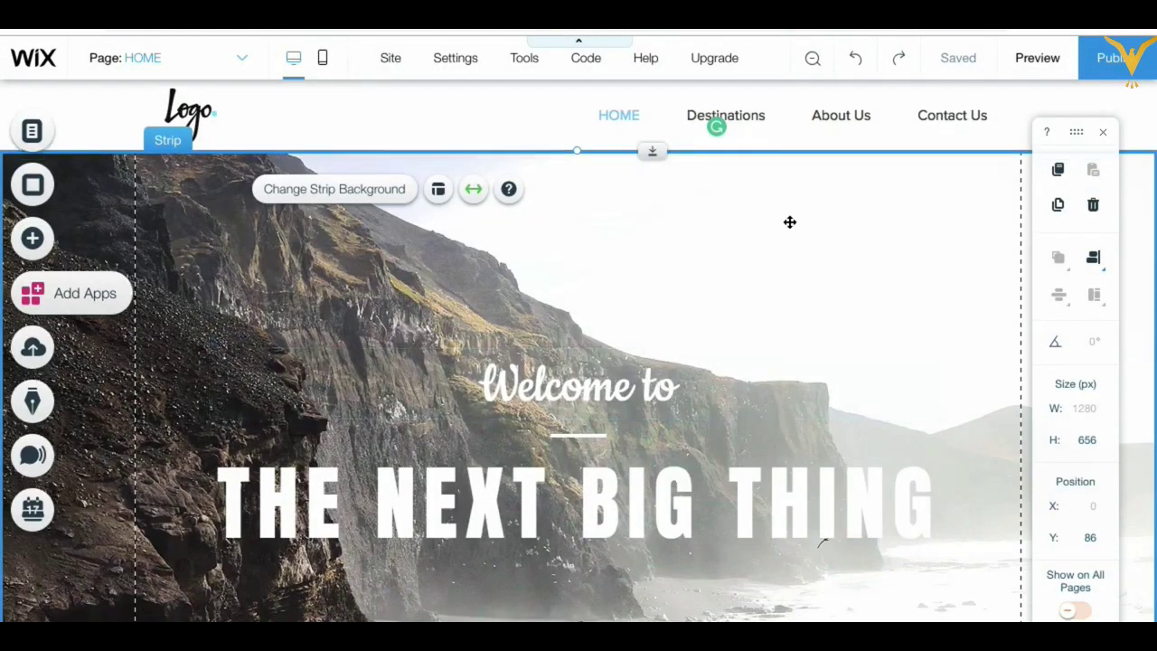
pyautogui.scroll(-2, 790, 222)
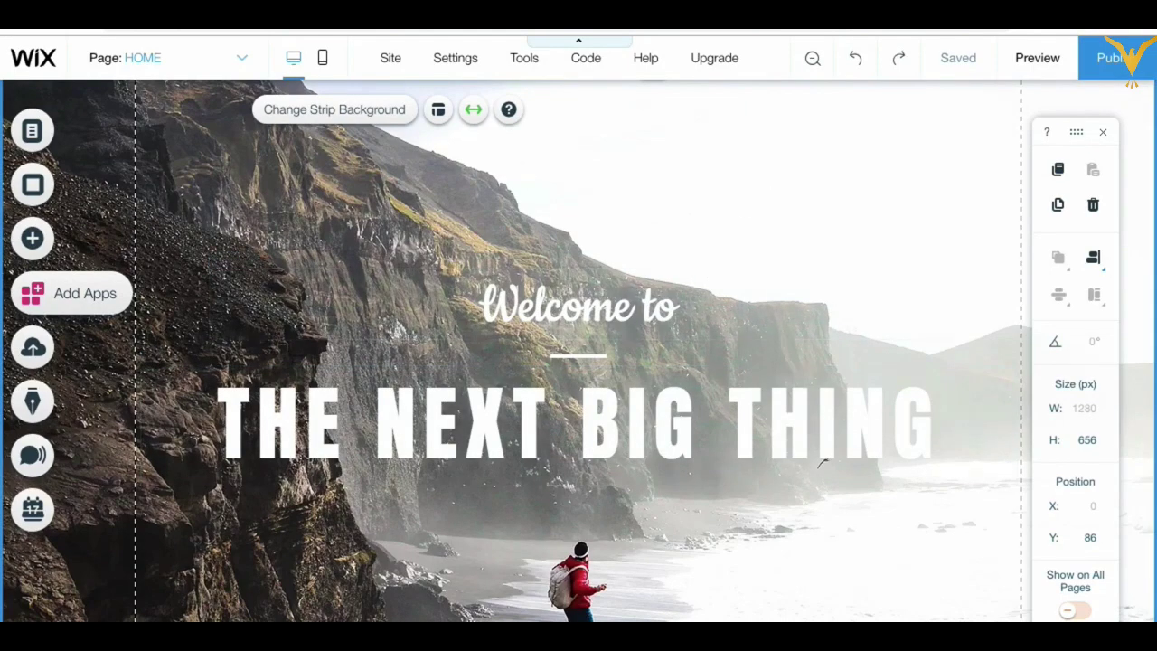
pyautogui.hotkey('ctrl', 'shift', 'p')
pyautogui.scroll(-3, 648, 406)
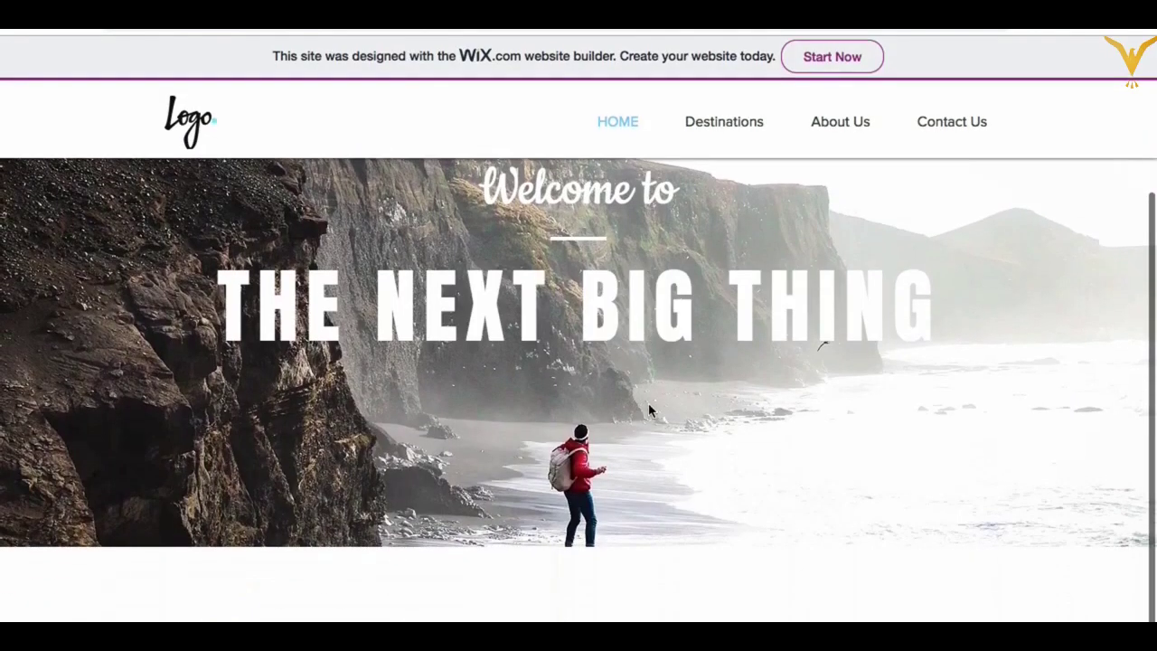
pyautogui.scroll(2, 649, 407)
pyautogui.scroll(-1, 648, 407)
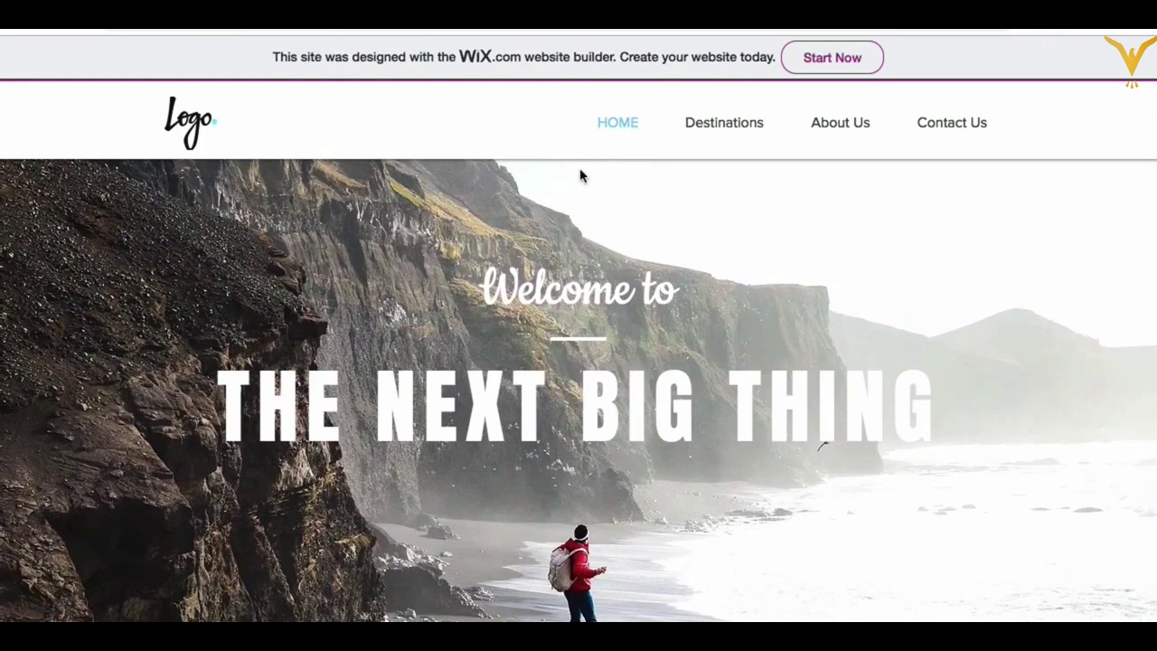
pyautogui.hotkey('ctrl', 'shift', 'p')
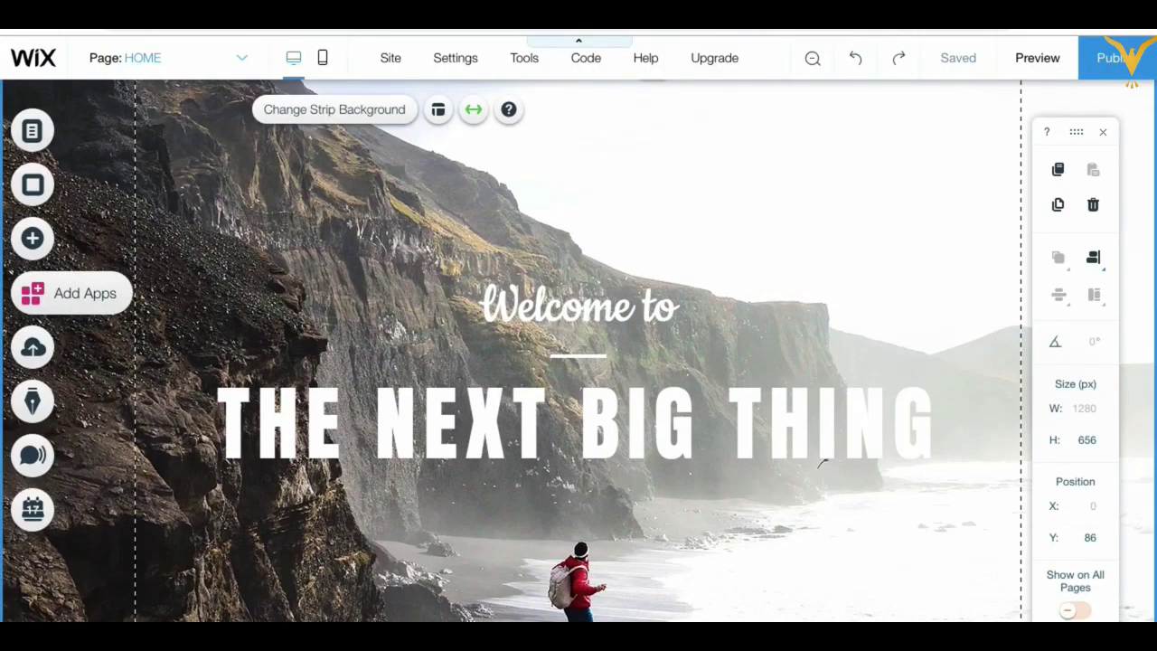
# Step: Try several colours on THE NEXT BIG THING heading, settling on black
pyautogui.doubleClick(532, 421)
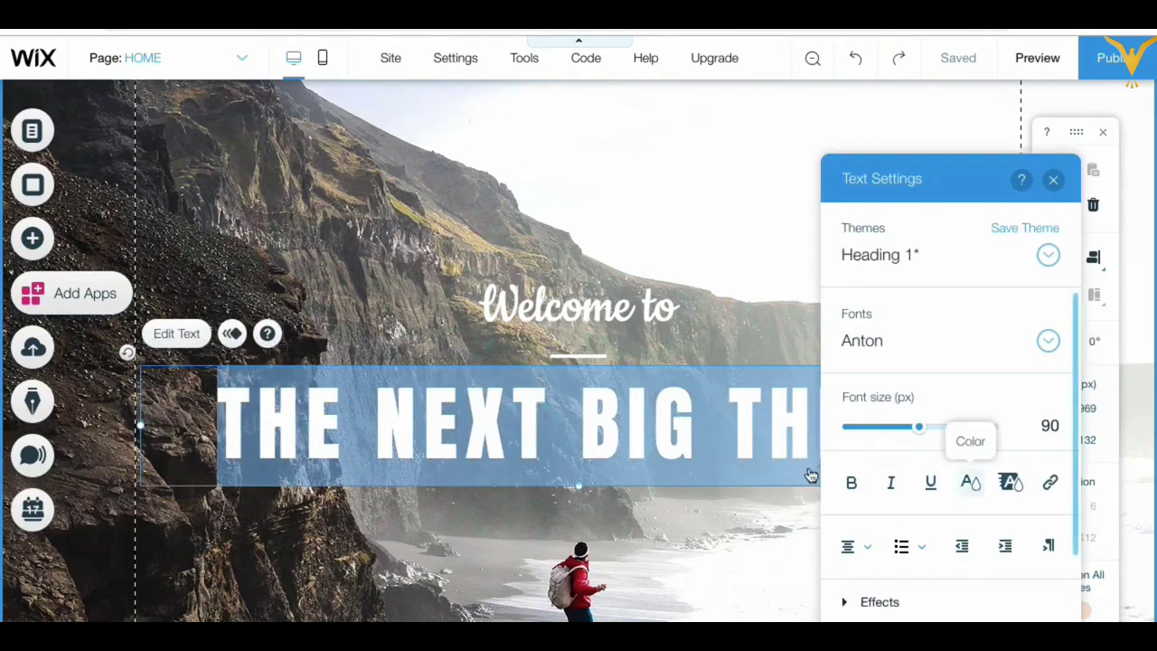
pyautogui.click(970, 484)
pyautogui.click(861, 472)
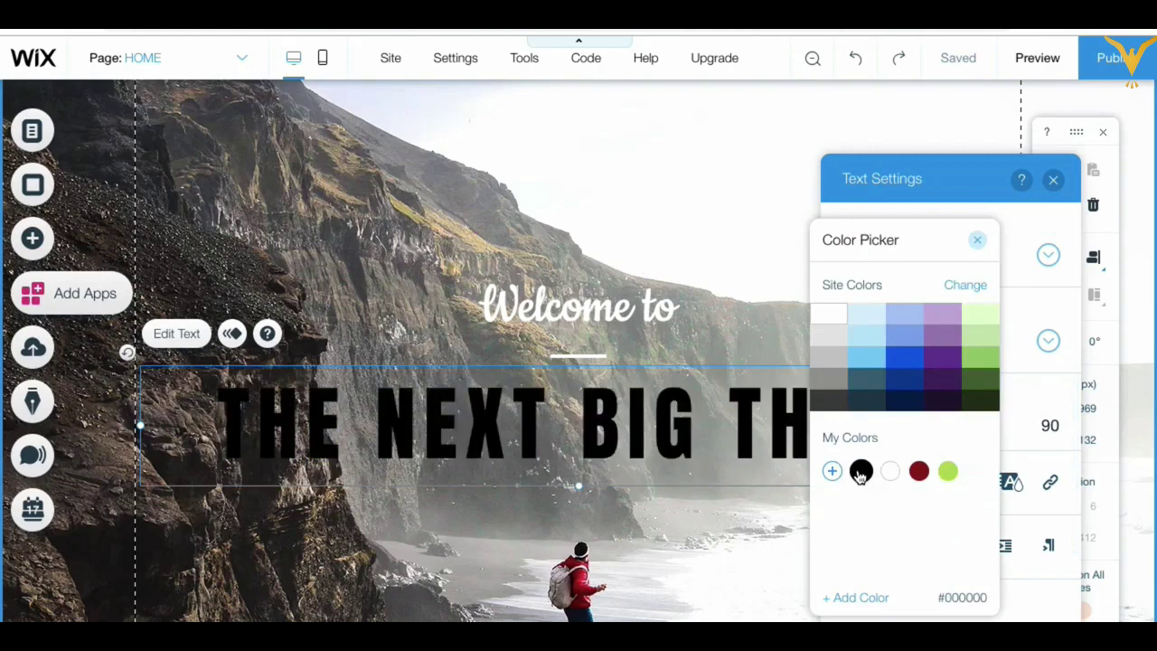
pyautogui.click(859, 400)
pyautogui.click(866, 376)
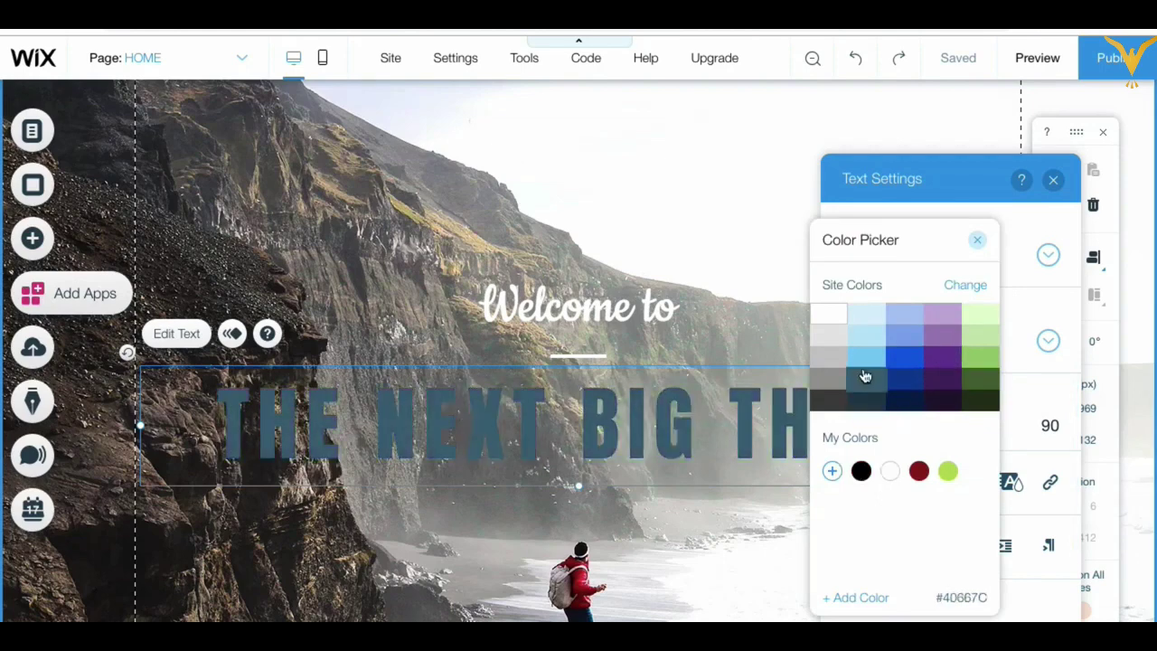
pyautogui.click(989, 356)
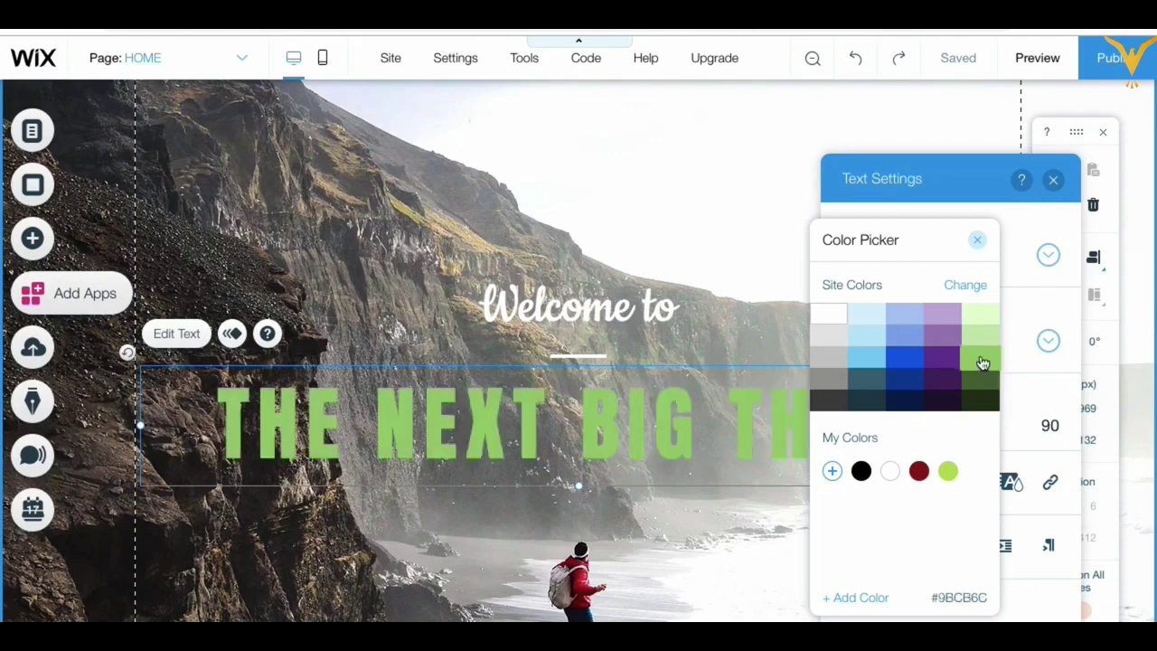
pyautogui.click(887, 472)
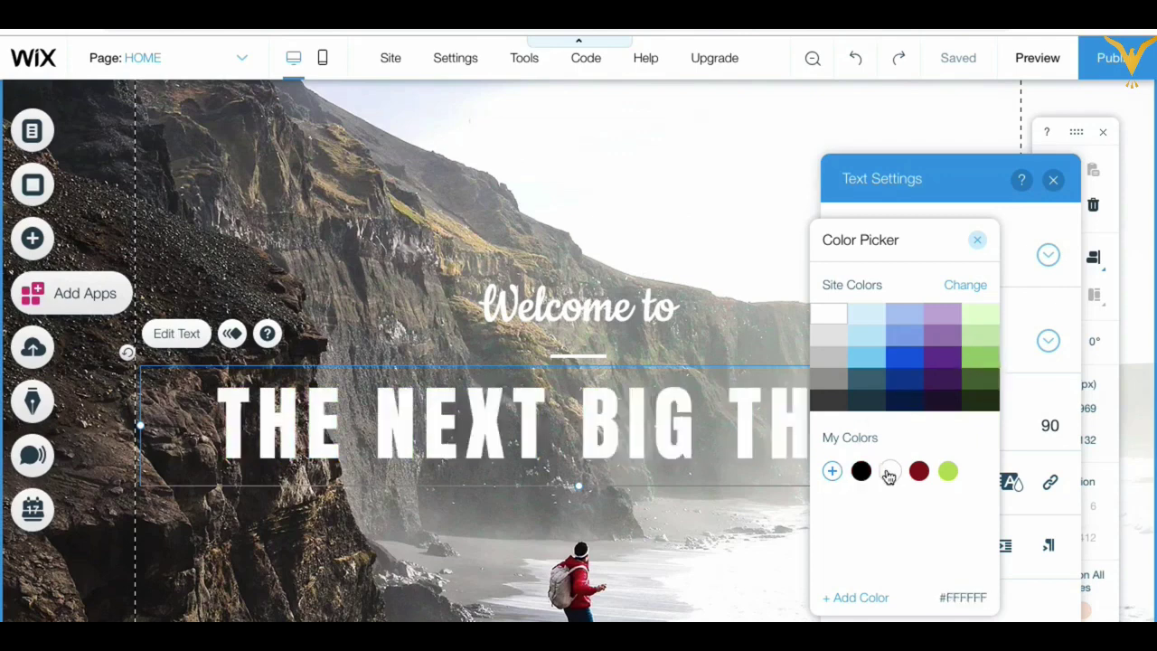
pyautogui.click(861, 471)
pyautogui.click(861, 471)
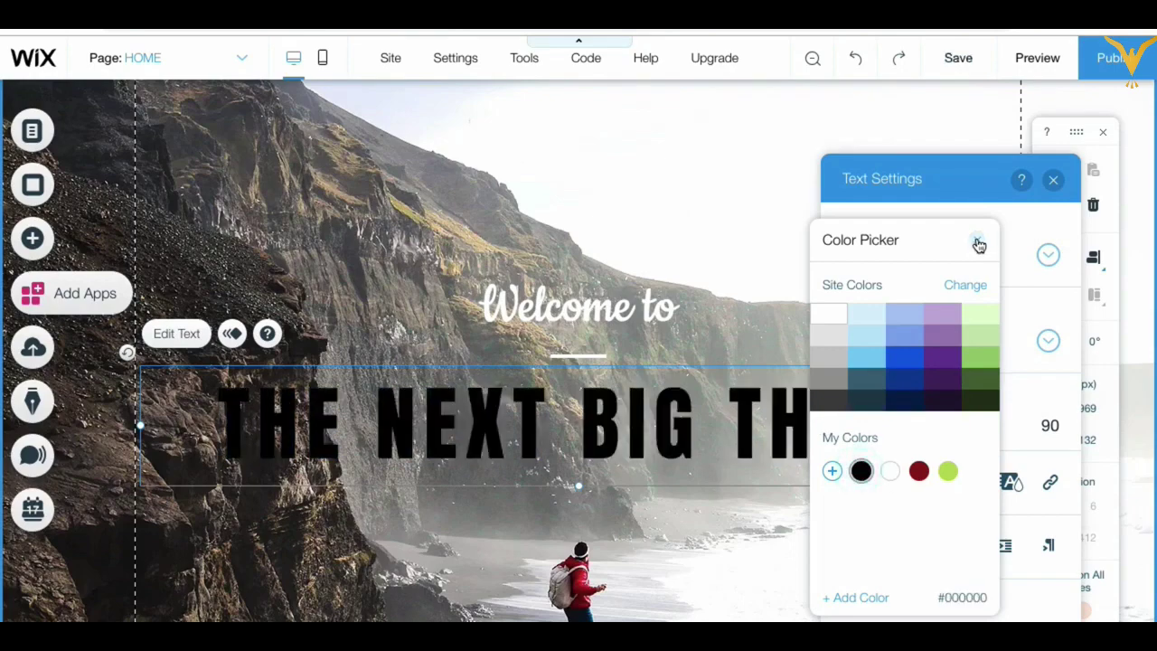
pyautogui.click(977, 241)
# Step: Make the 'Welcome to' text black and close its text settings
pyautogui.click(596, 304)
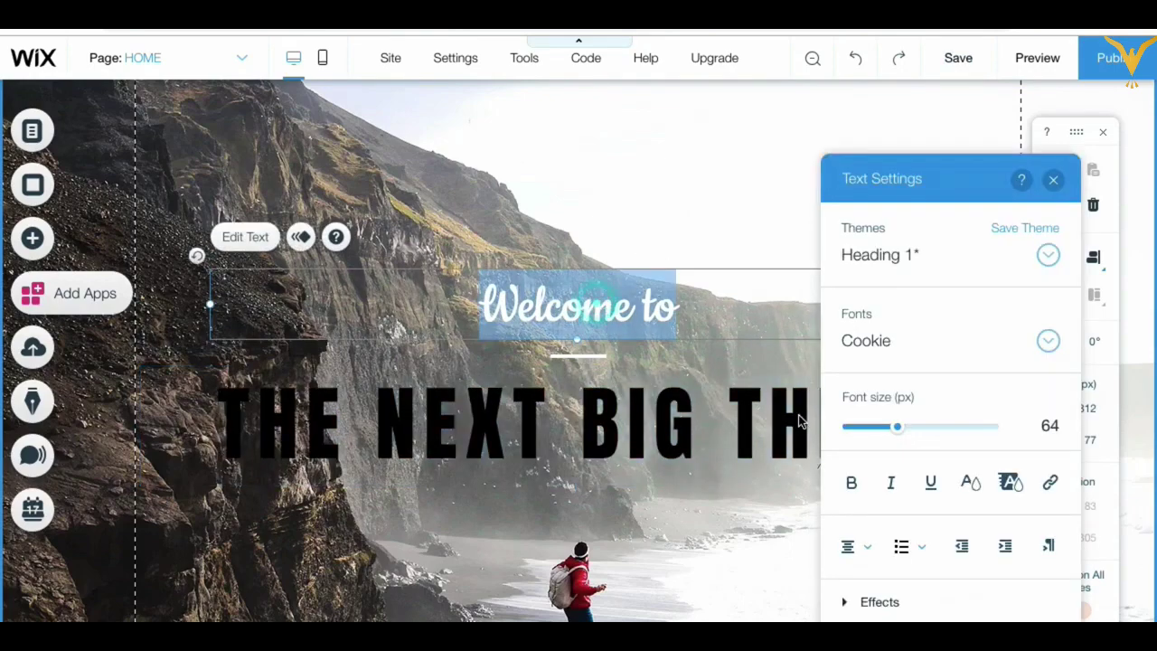
pyautogui.click(965, 481)
pyautogui.click(947, 471)
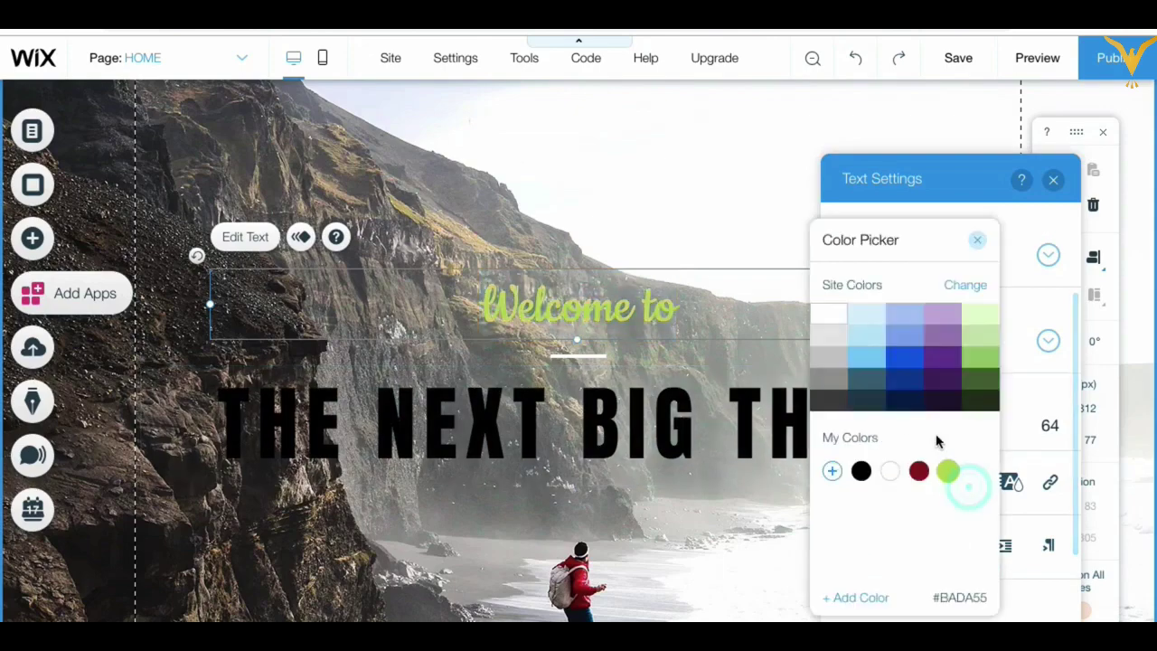
pyautogui.click(861, 471)
pyautogui.click(977, 240)
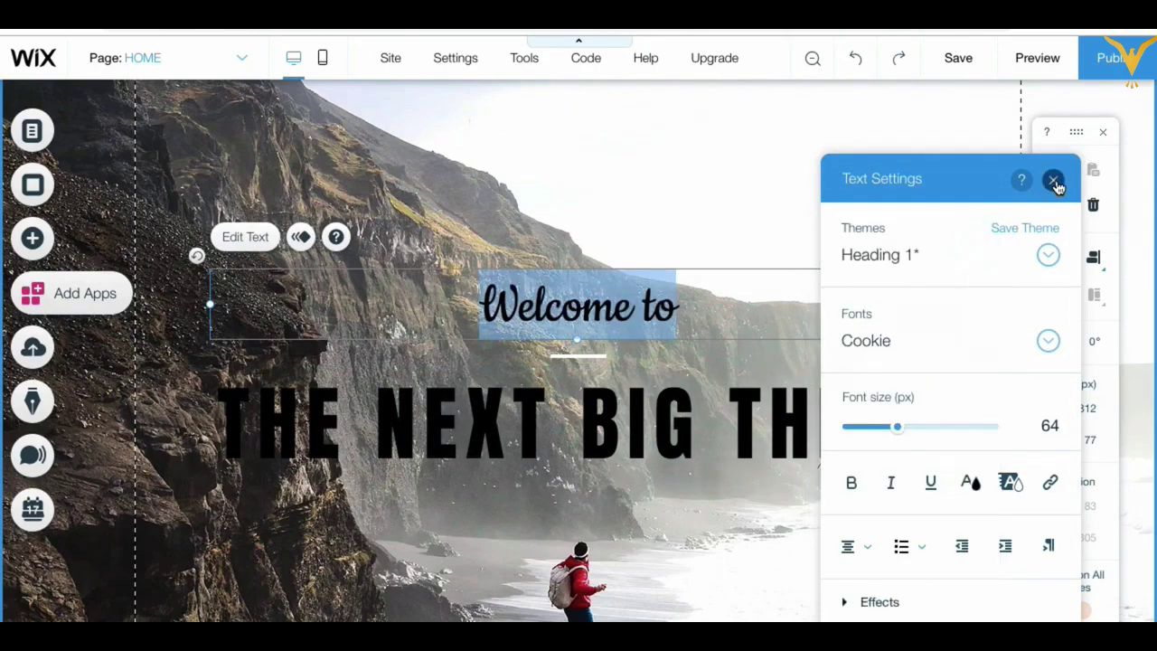
pyautogui.click(1053, 180)
pyautogui.click(778, 210)
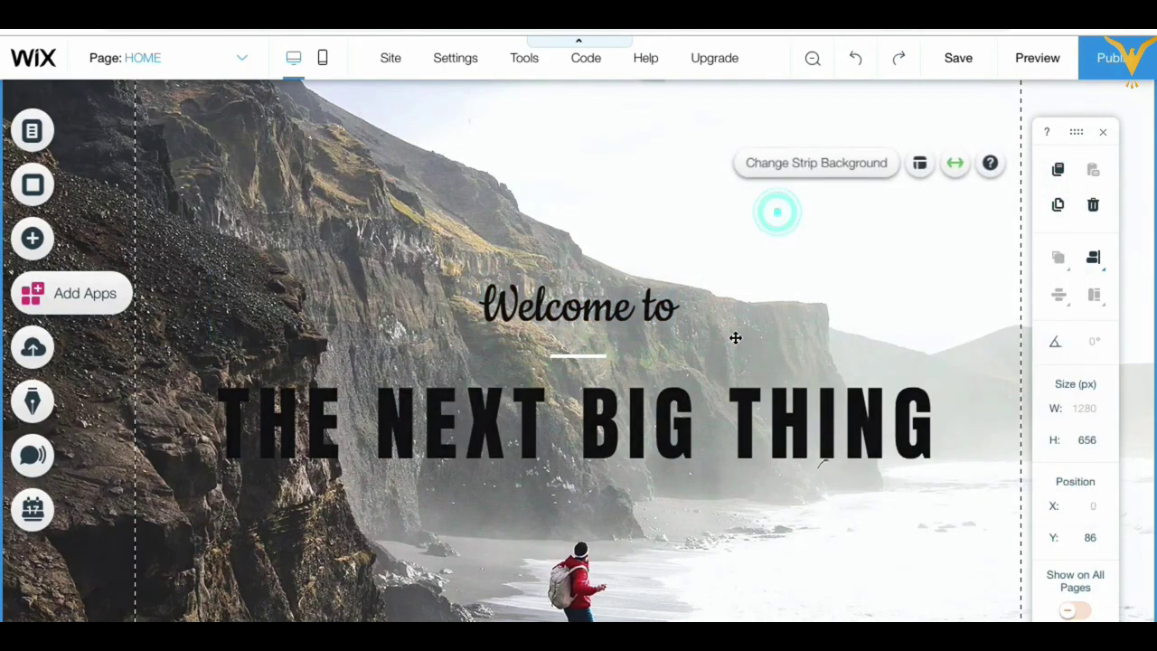
pyautogui.scroll(1, 747, 361)
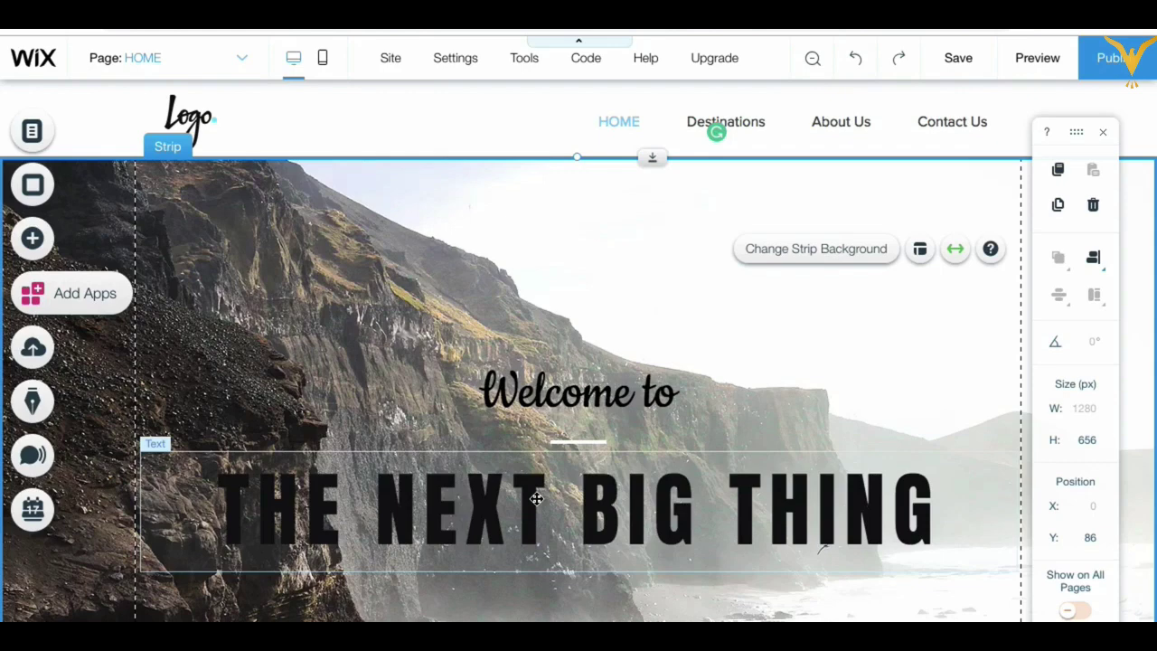
# Step: Delete THE NEXT BIG THING, type 'Adventure Tours' as the heading, and select it
pyautogui.scroll(-2, 685, 343)
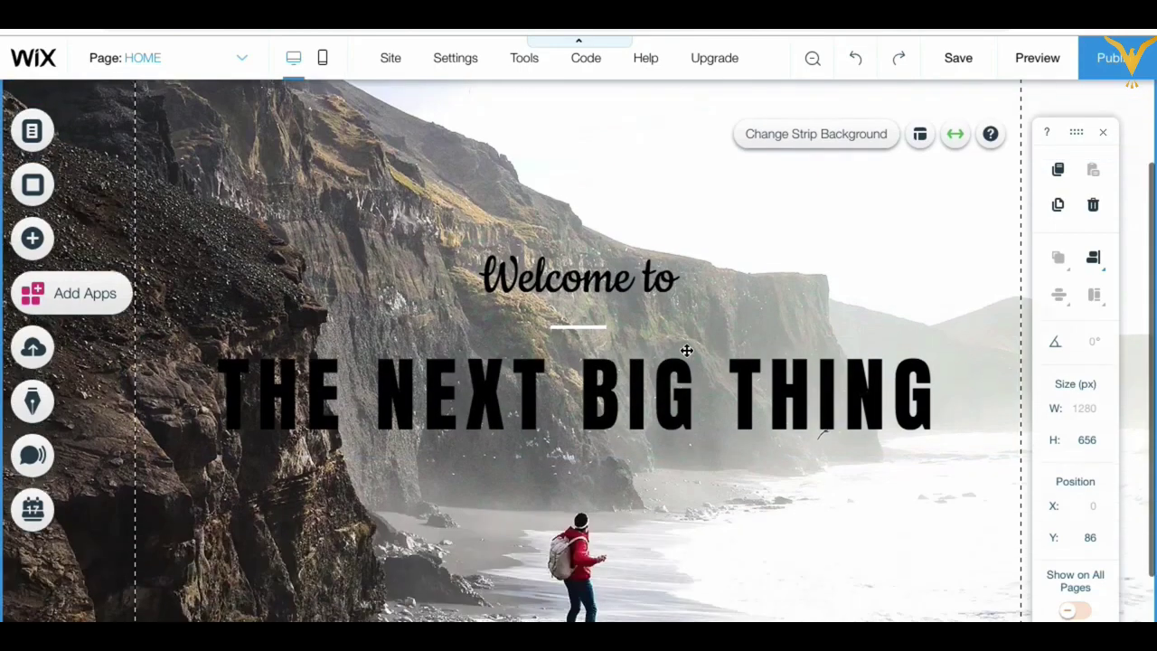
pyautogui.doubleClick(557, 409)
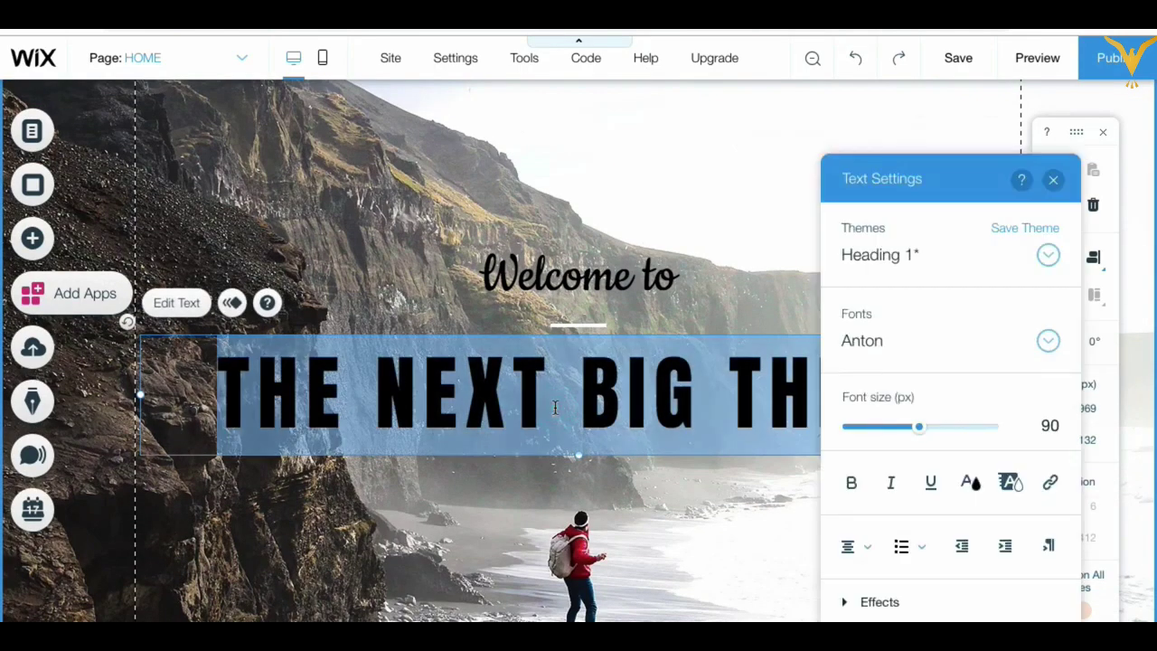
pyautogui.moveTo(961, 179); pyautogui.dragTo(1106, 145)
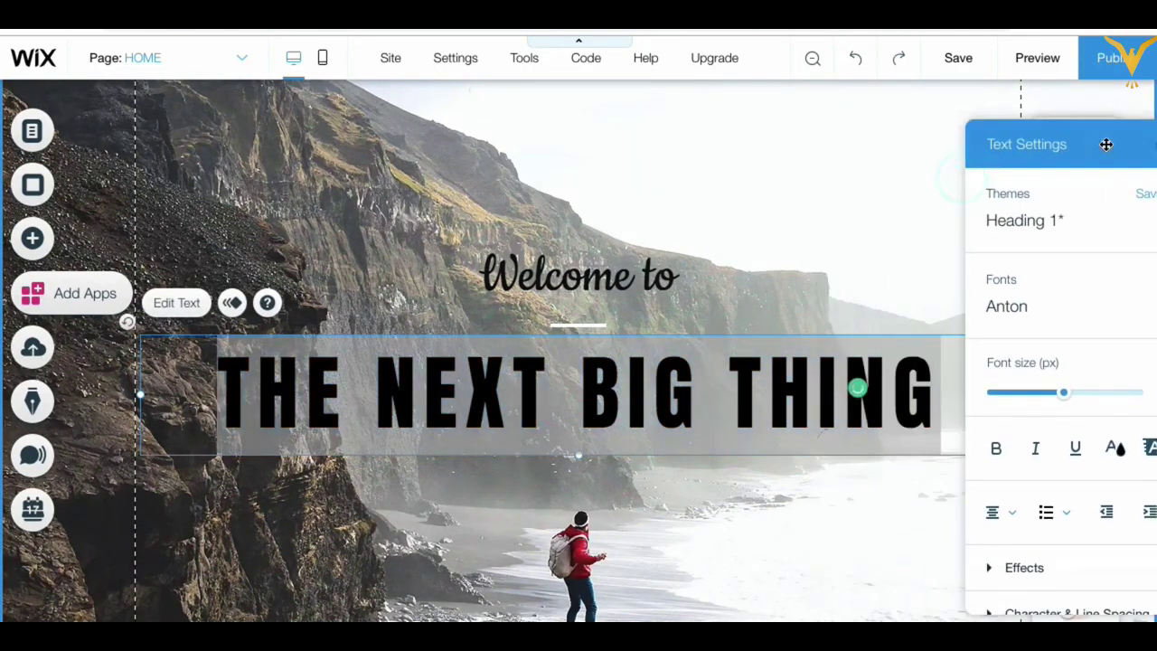
pyautogui.click(928, 391)
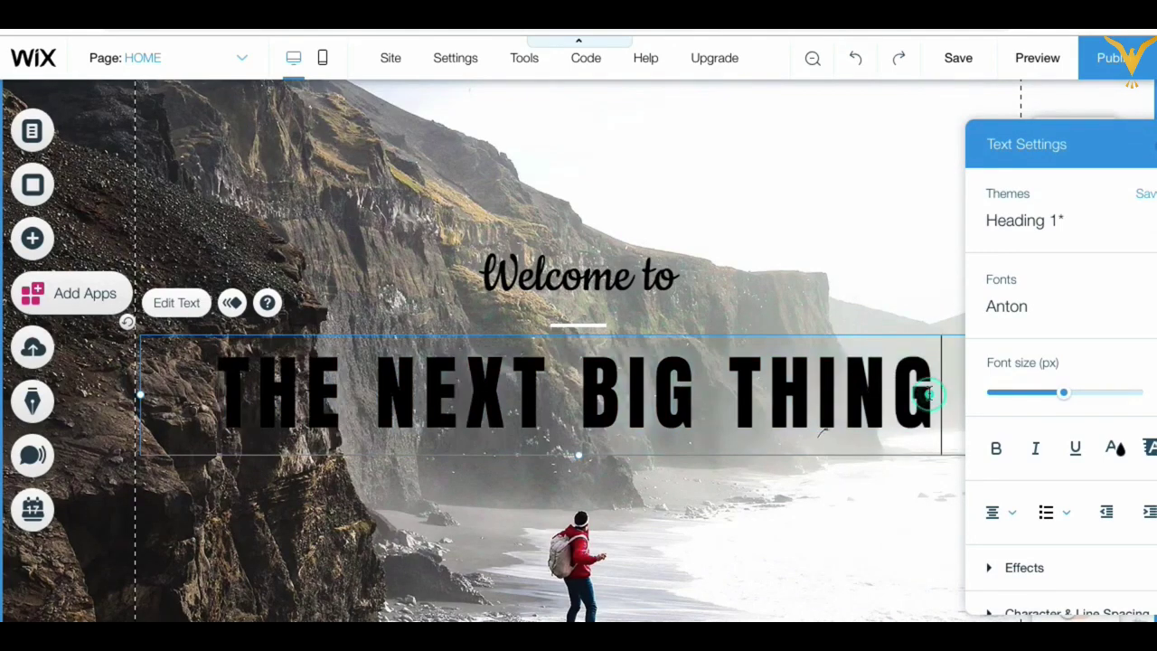
pyautogui.press('BackSpace')
pyautogui.press('BackSpace')
pyautogui.press('BackSpace')
pyautogui.press('BackSpace')
pyautogui.press('BackSpace')
pyautogui.press('BackSpace')
pyautogui.press('BackSpace')
pyautogui.press('BackSpace')
pyautogui.press('BackSpace')
pyautogui.press('BackSpace')
pyautogui.press('BackSpace')
pyautogui.press('BackSpace')
pyautogui.press('BackSpace')
pyautogui.press('BackSpace')
pyautogui.press('BackSpace')
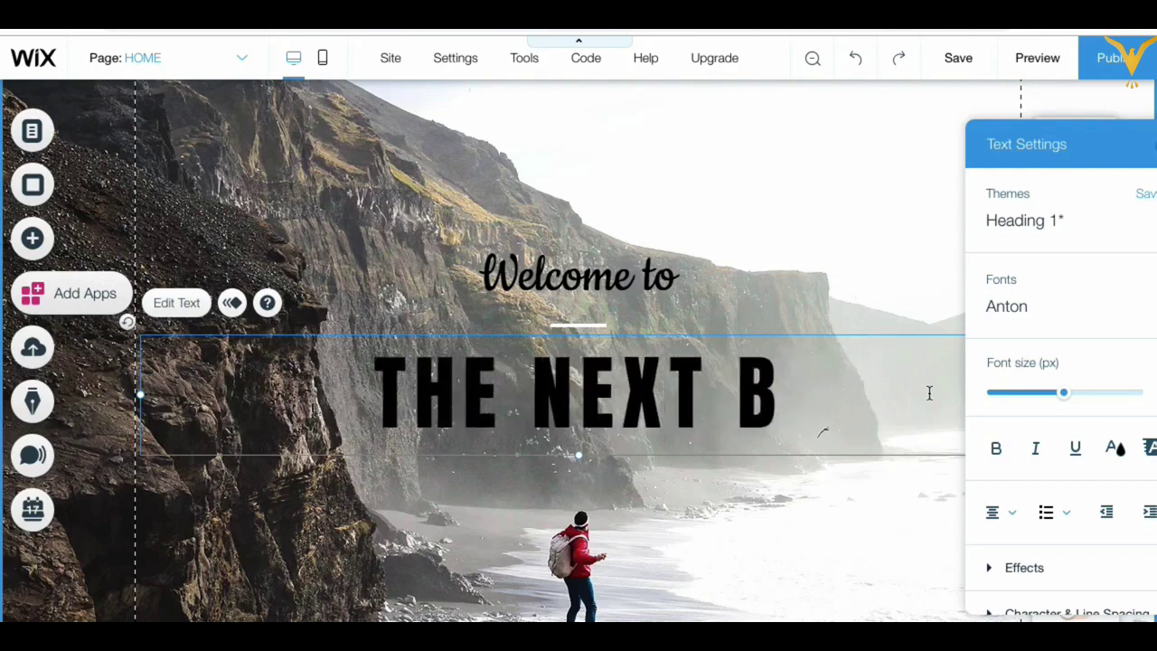
pyautogui.press('BackSpace')
pyautogui.press('BackSpace')
pyautogui.press('BackSpace')
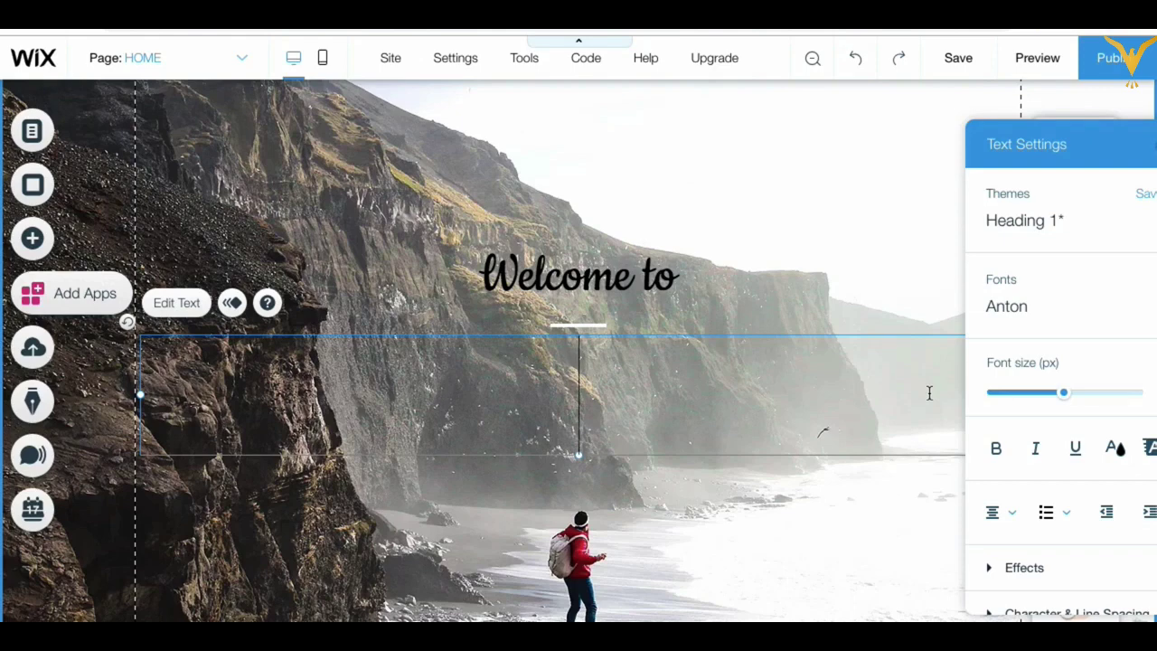
pyautogui.write('Advan')
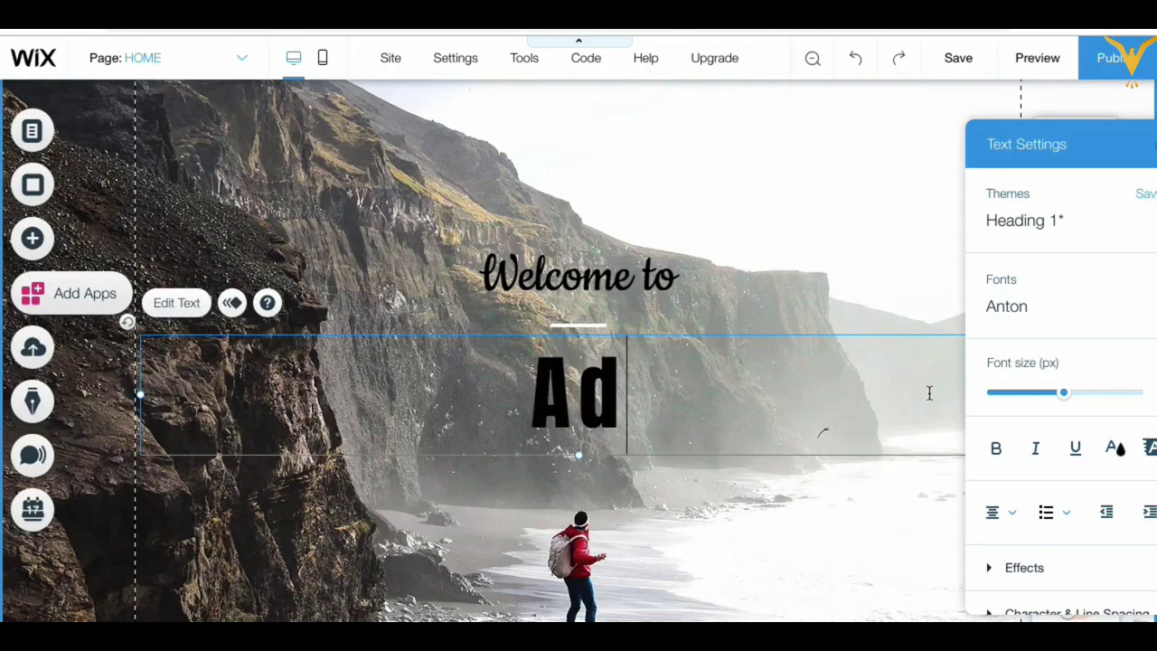
pyautogui.press('BackSpace')
pyautogui.press('BackSpace')
pyautogui.write('en')
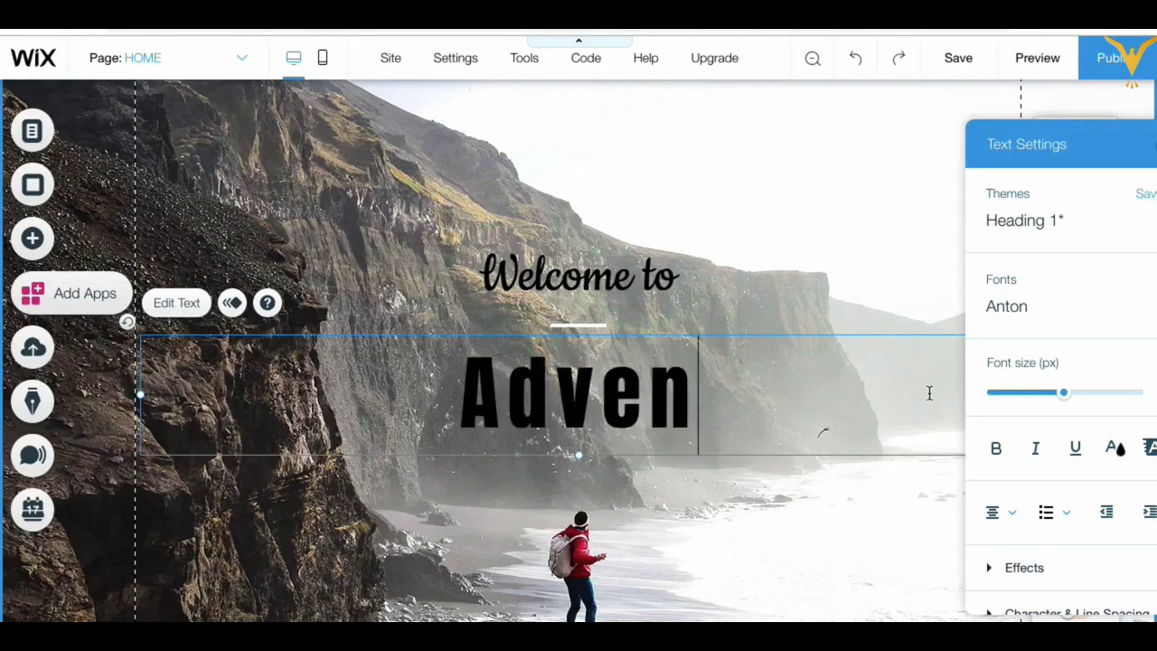
pyautogui.write('tu')
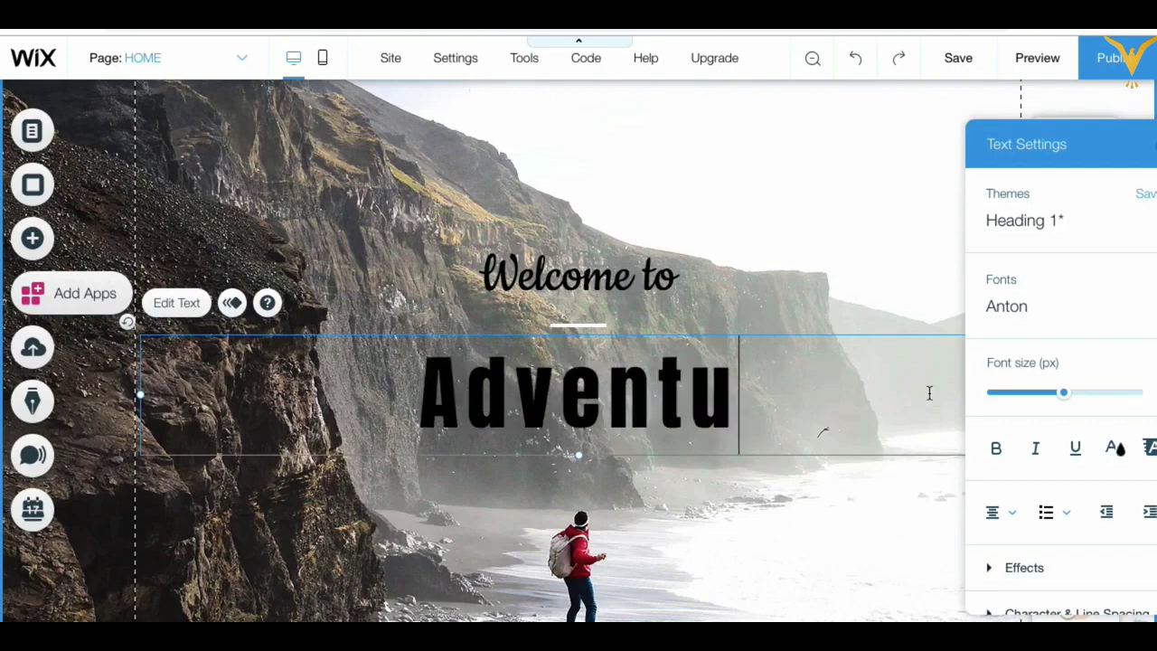
pyautogui.write('re Tours')
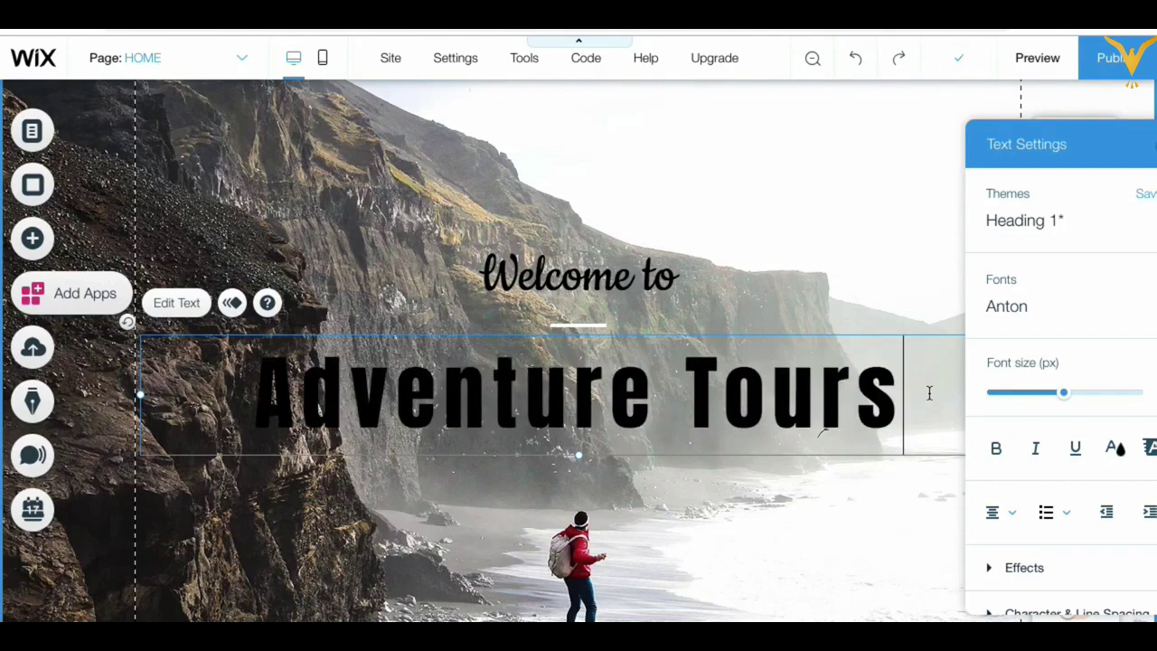
pyautogui.tripleClick(631, 378)
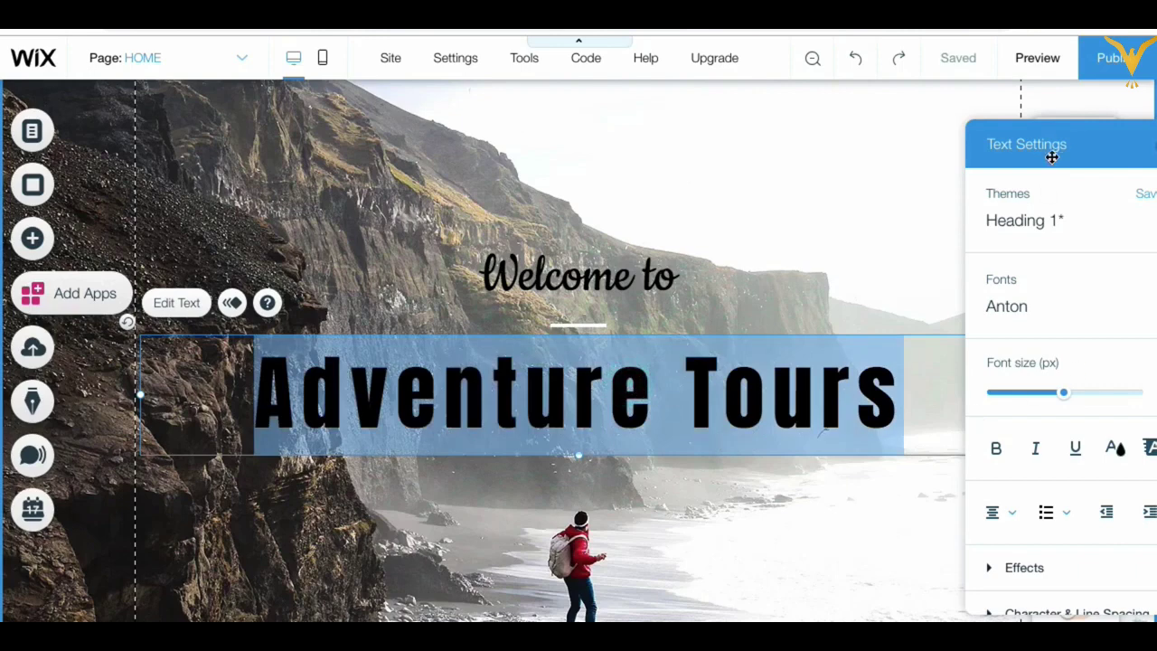
pyautogui.moveTo(1055, 155); pyautogui.dragTo(979, 121)
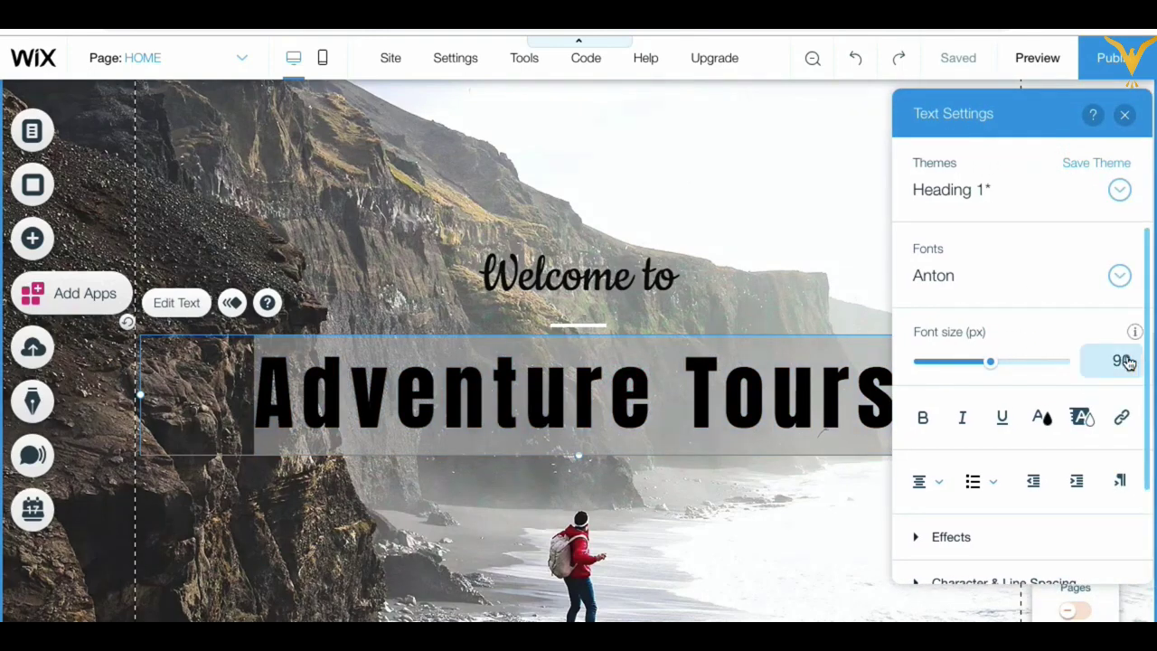
# Step: Change the Adventure Tours heading font size from 90 to 60
pyautogui.click(1123, 360)
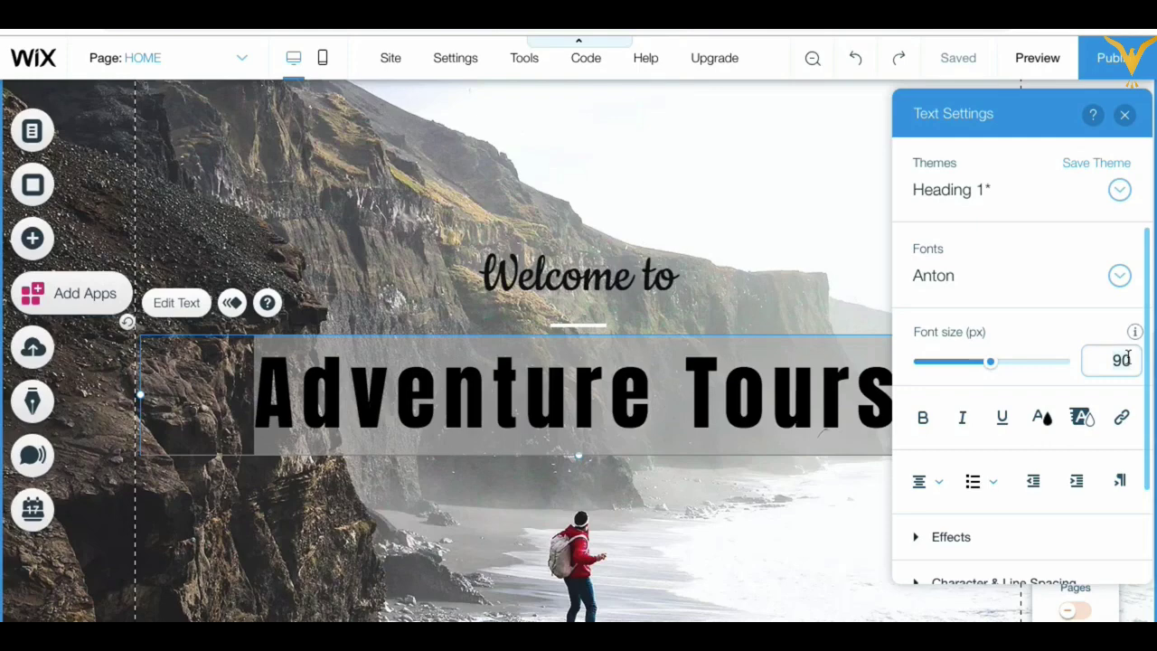
pyautogui.press('BackSpace')
pyautogui.press('BackSpace')
pyautogui.write('60')
pyautogui.press('Return')
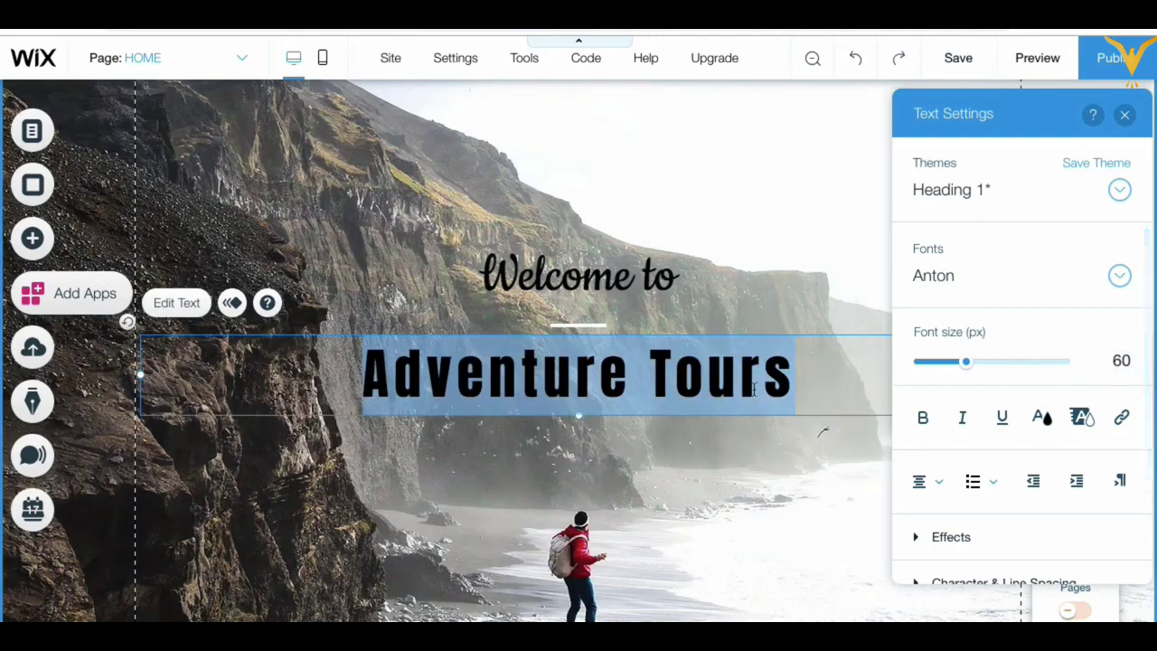
pyautogui.click(1045, 318)
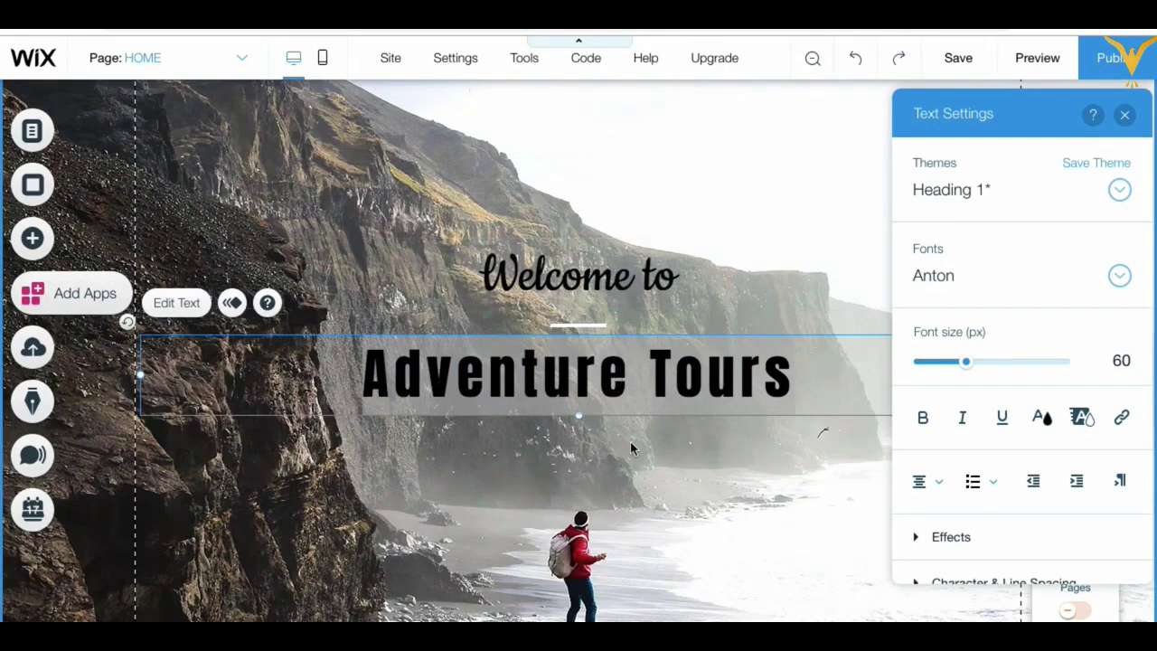
pyautogui.click(633, 480)
pyautogui.doubleClick(631, 383)
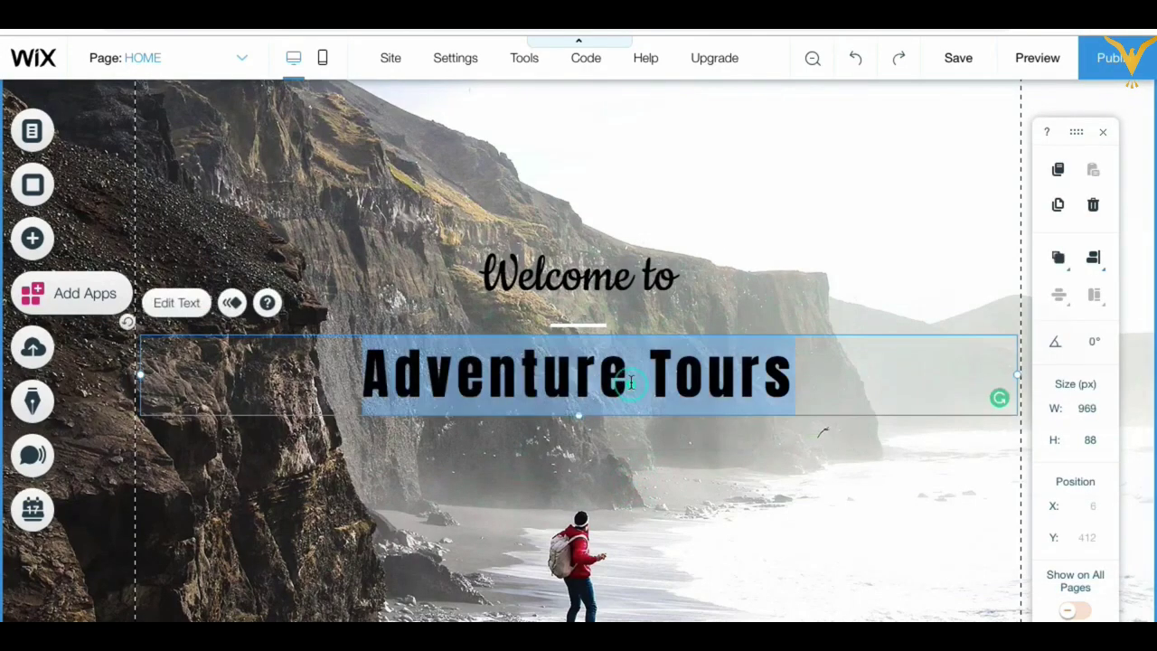
pyautogui.click(616, 463)
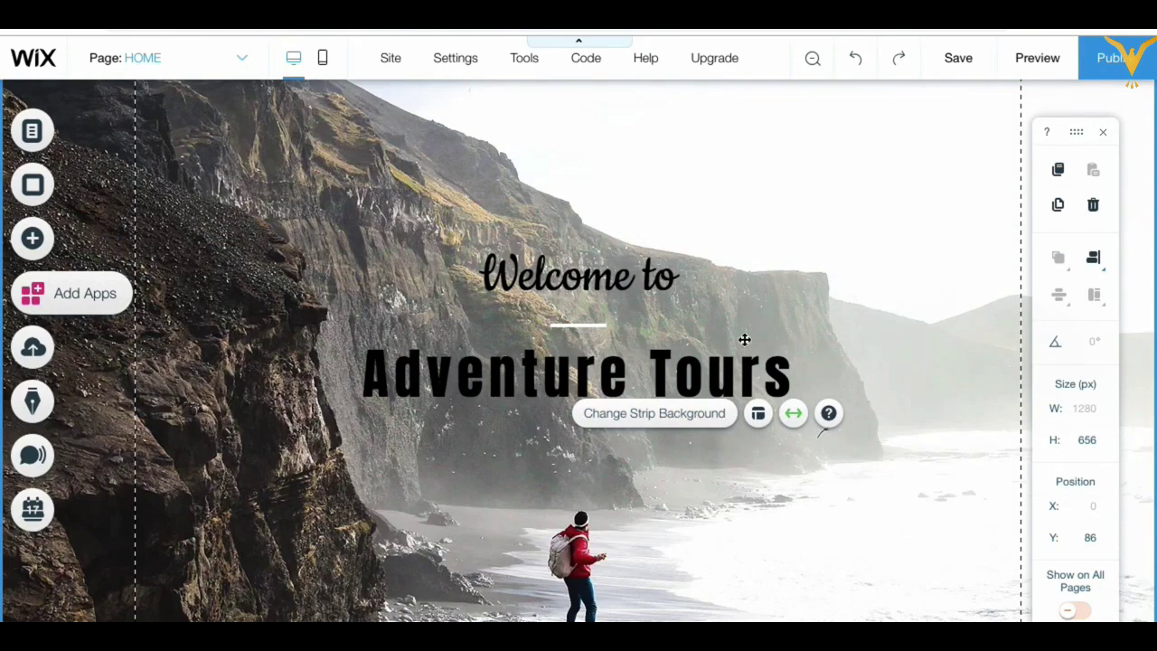
# Step: Drag the welcome strip's bottom edge up, reducing its height from 656 to 500 px
pyautogui.click(773, 146)
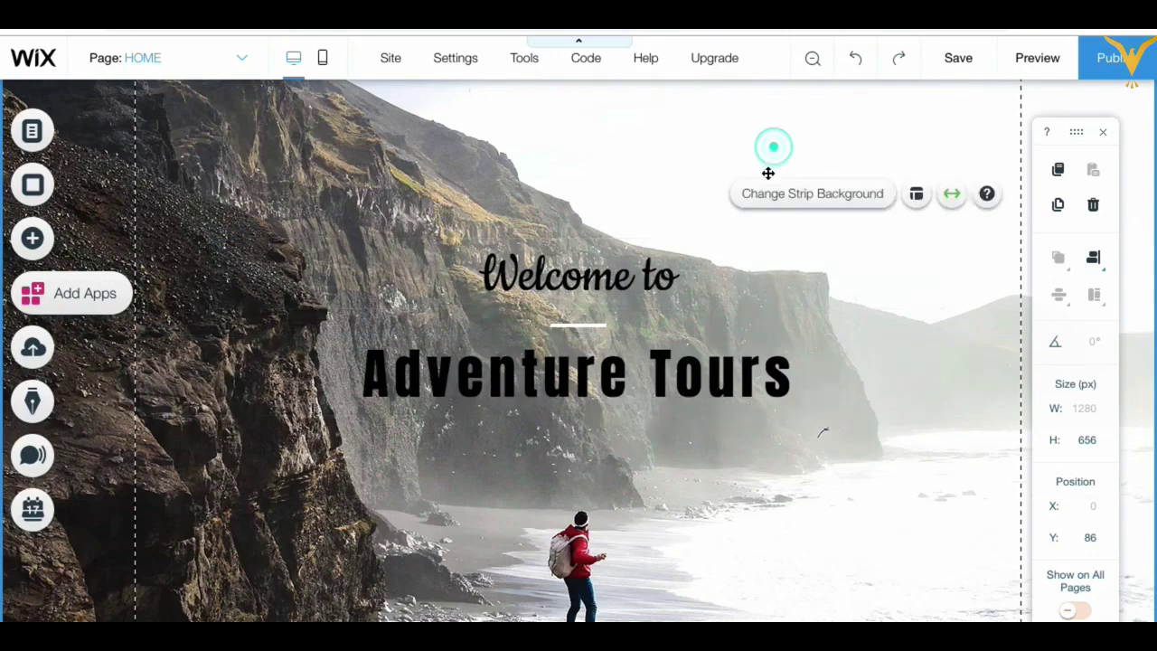
pyautogui.scroll(2, 768, 173)
pyautogui.scroll(-2, 718, 374)
pyautogui.scroll(2, 718, 374)
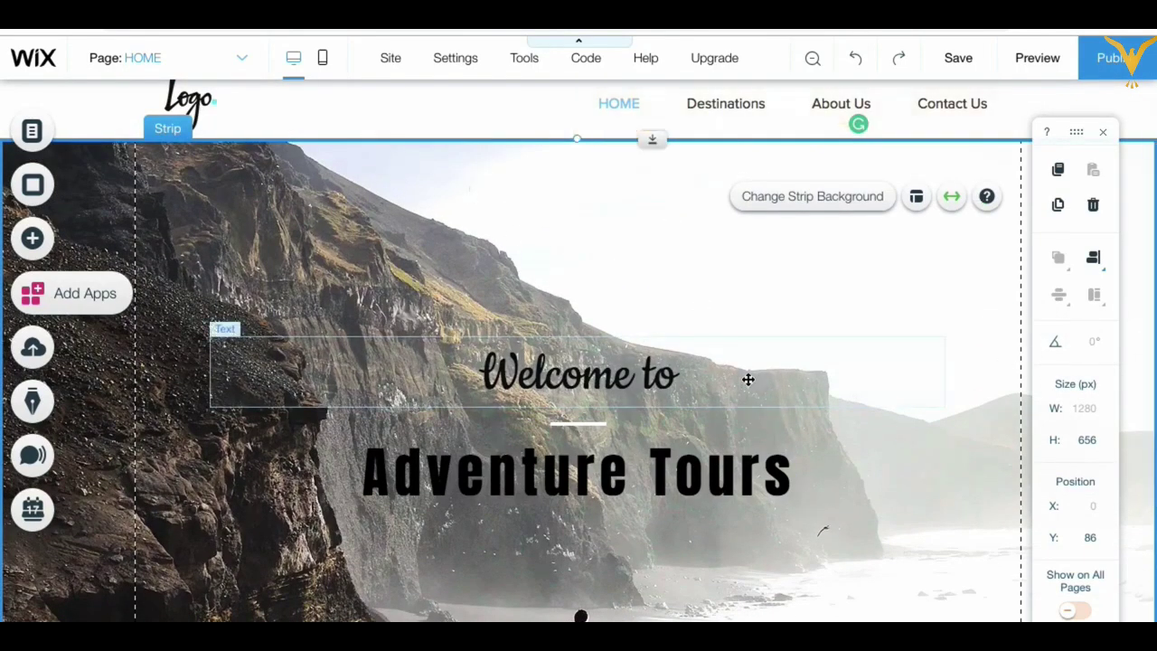
pyautogui.scroll(-3, 748, 379)
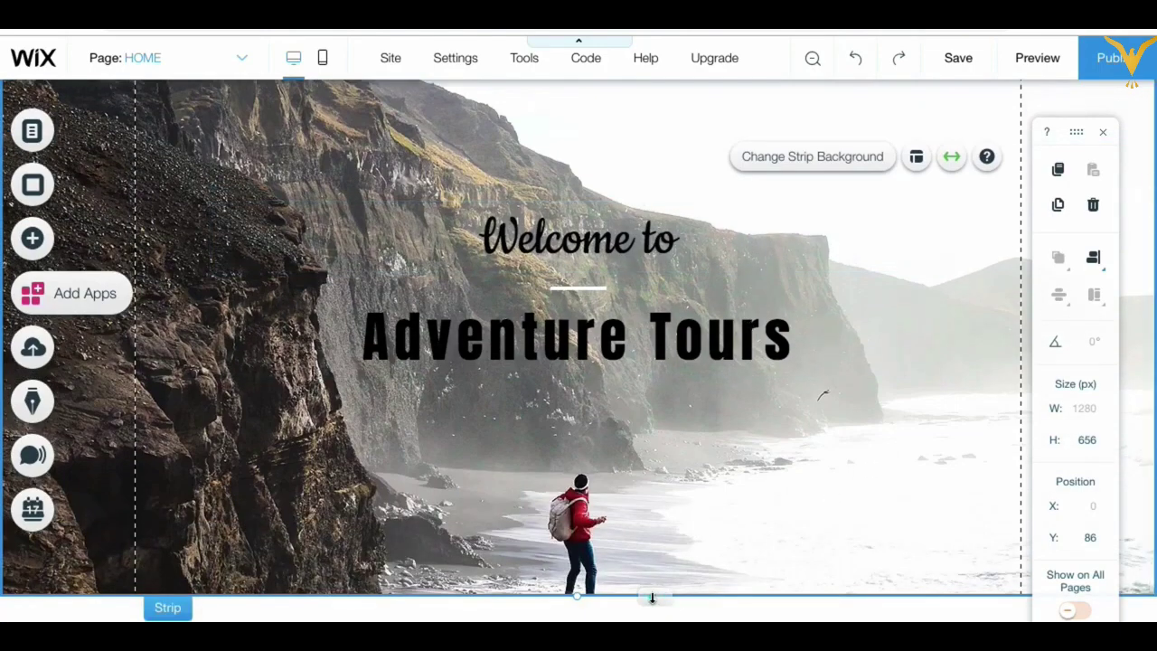
pyautogui.moveTo(652, 598); pyautogui.dragTo(638, 537)
pyautogui.scroll(2, 919, 293)
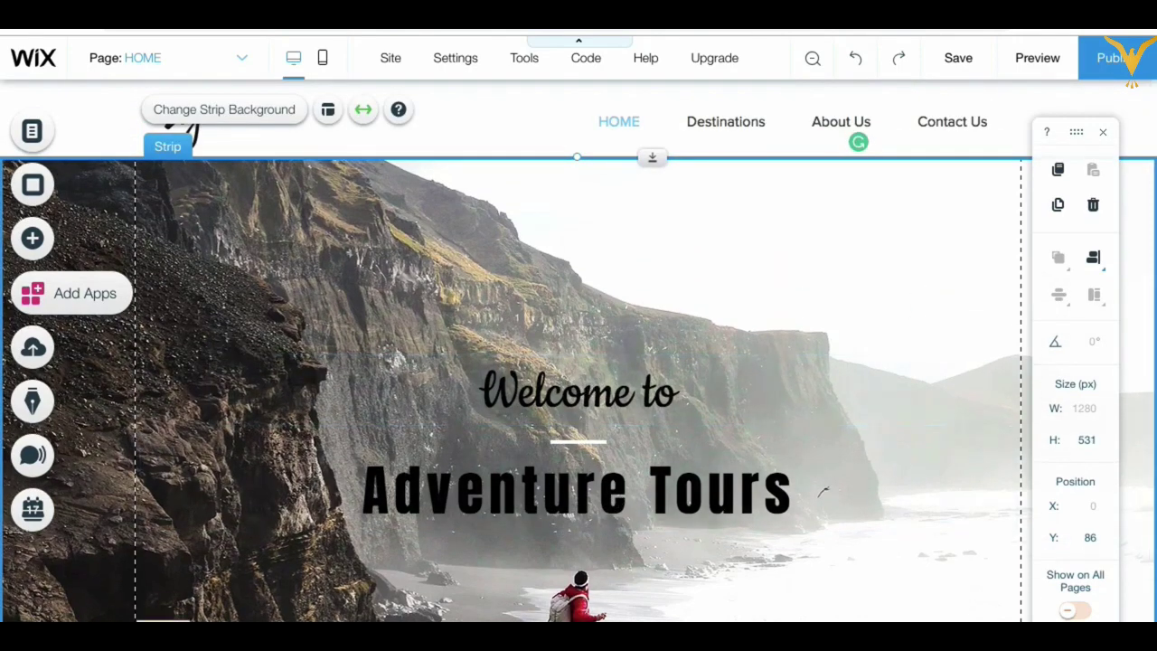
pyautogui.moveTo(652, 620); pyautogui.dragTo(653, 602)
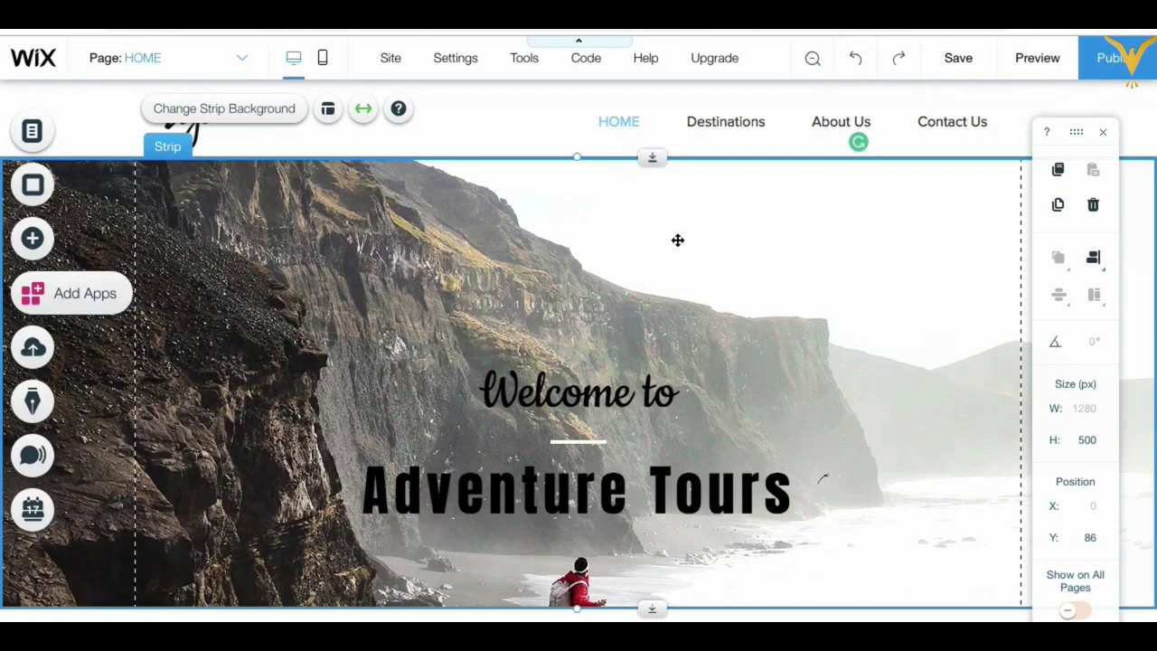
pyautogui.click(678, 240)
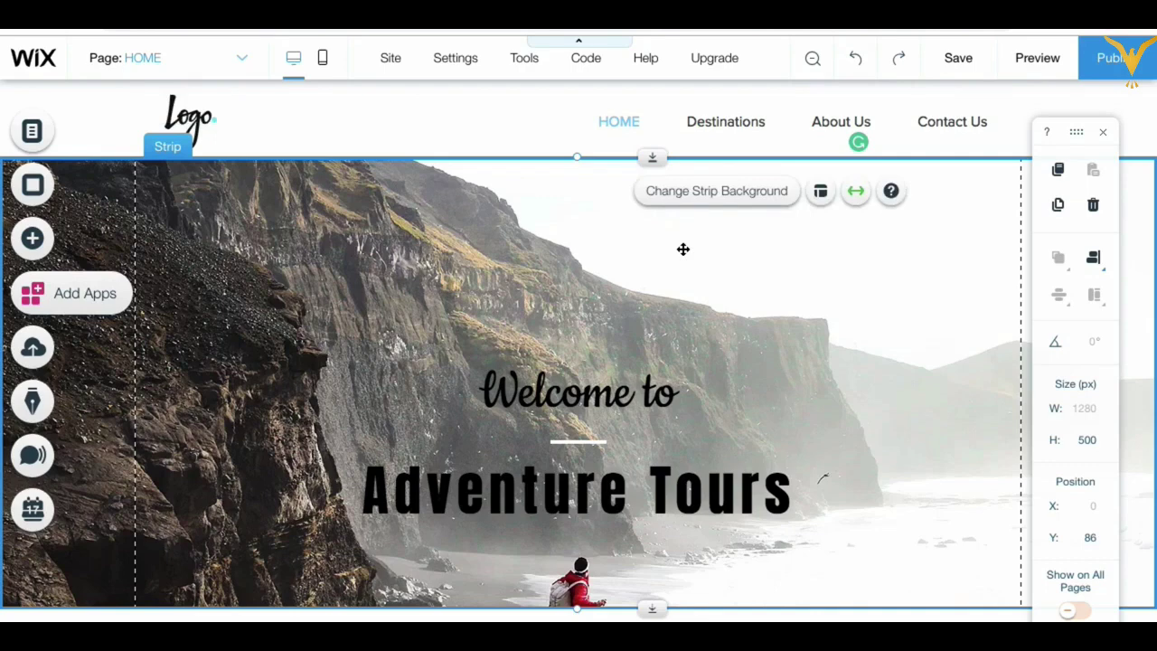
# Step: Anchor the strip's cliff background image at bottom centre with Scale to Fill so the hiker shows
pyautogui.click(722, 195)
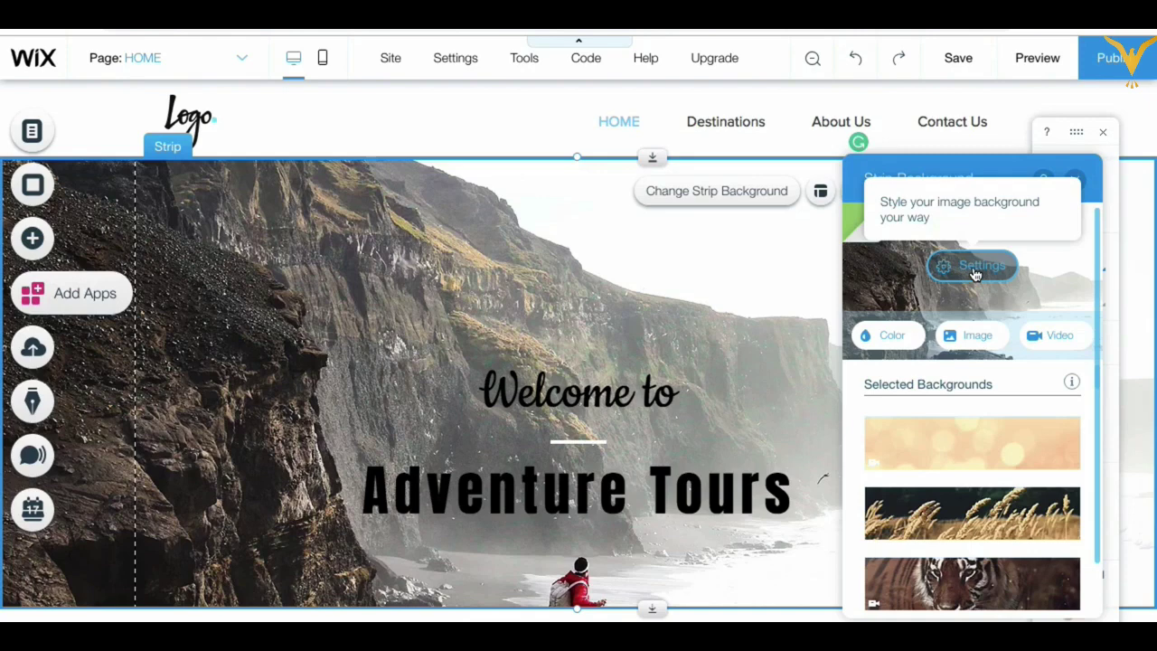
pyautogui.click(976, 275)
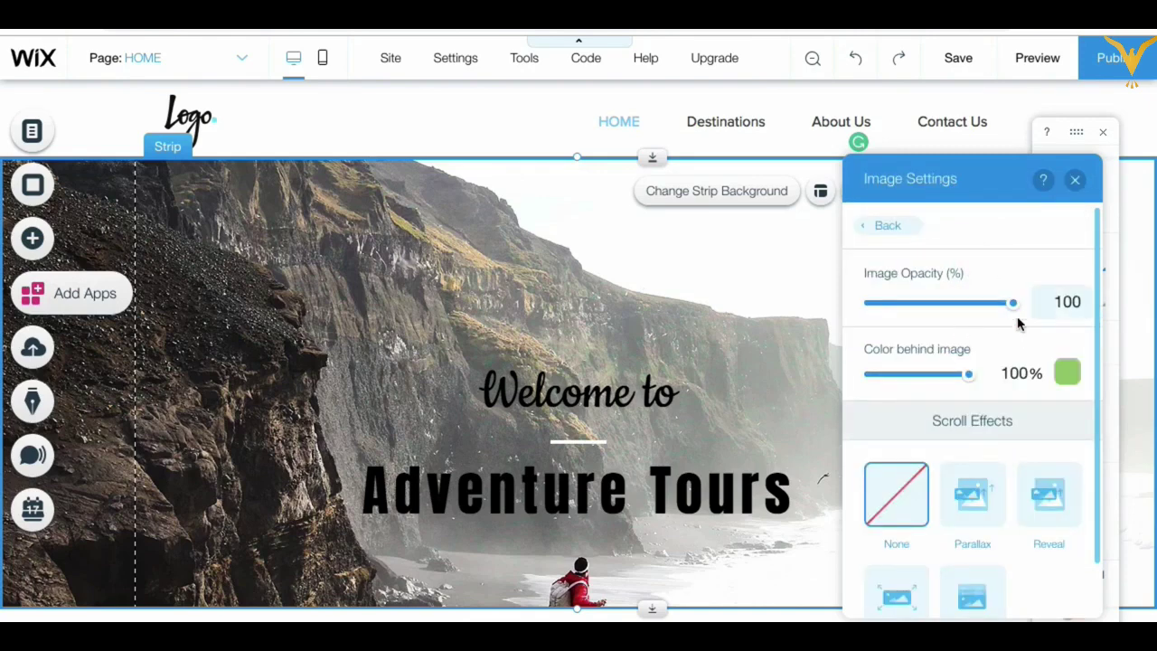
pyautogui.scroll(-3, 989, 426)
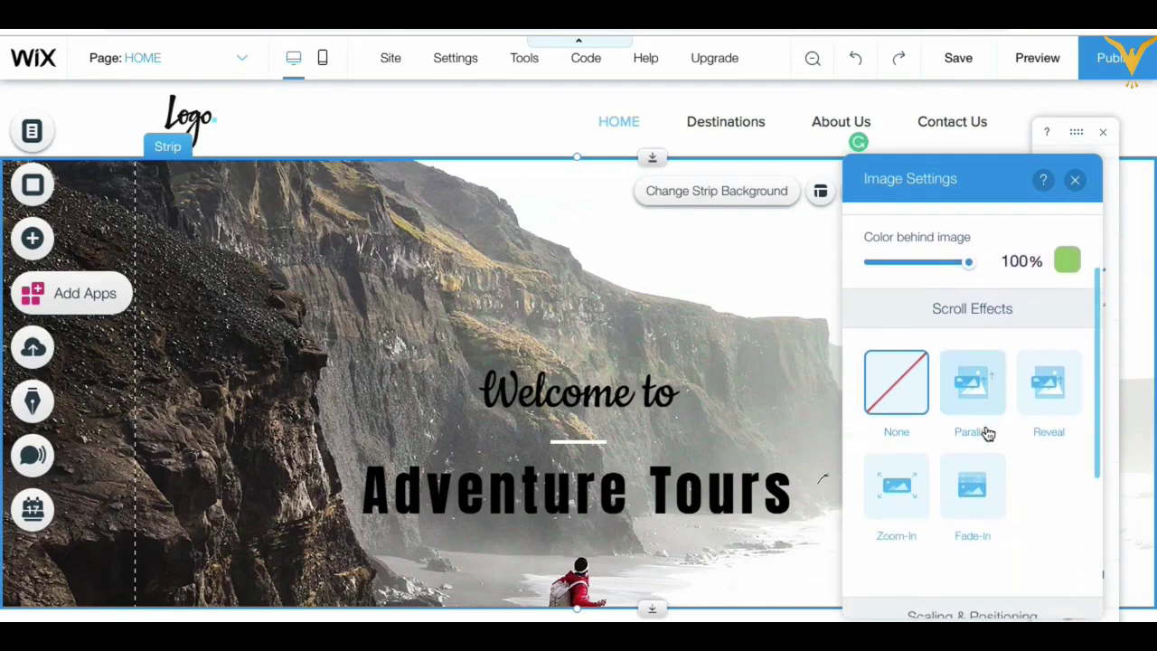
pyautogui.scroll(-2, 1024, 478)
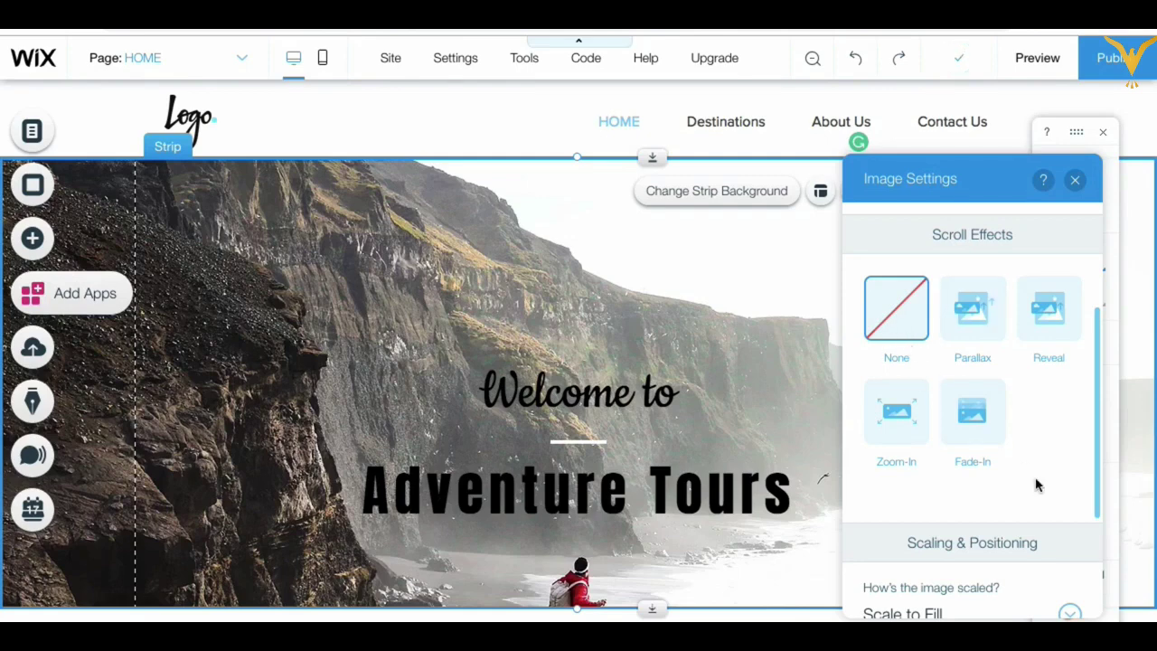
pyautogui.scroll(-2, 1036, 486)
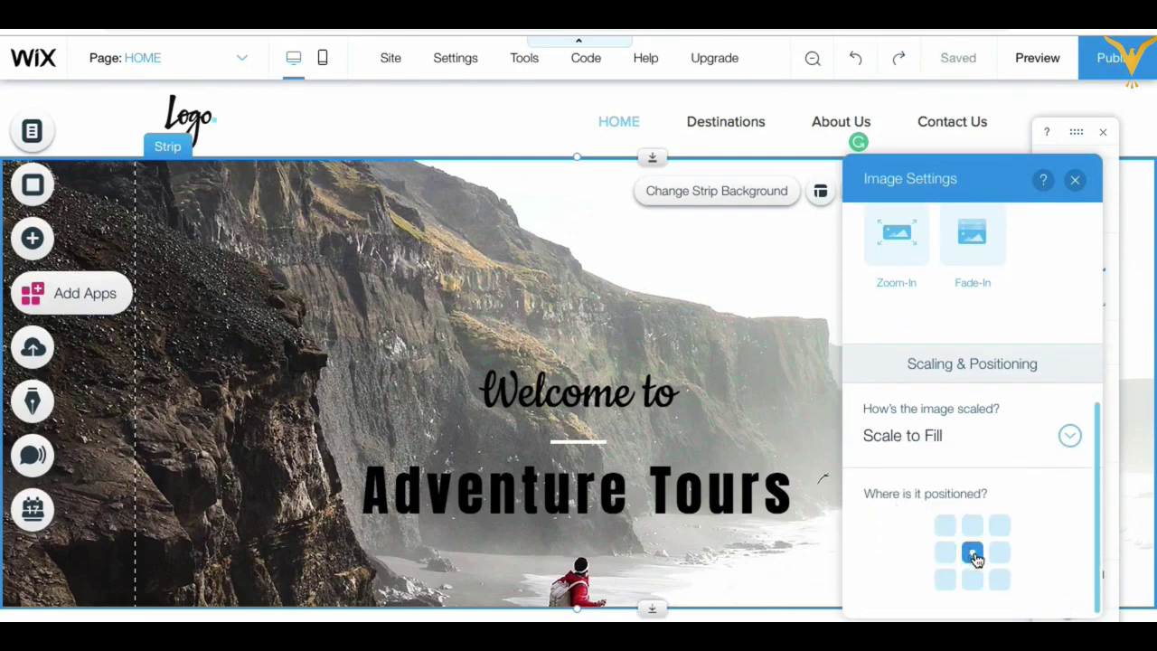
pyautogui.click(973, 580)
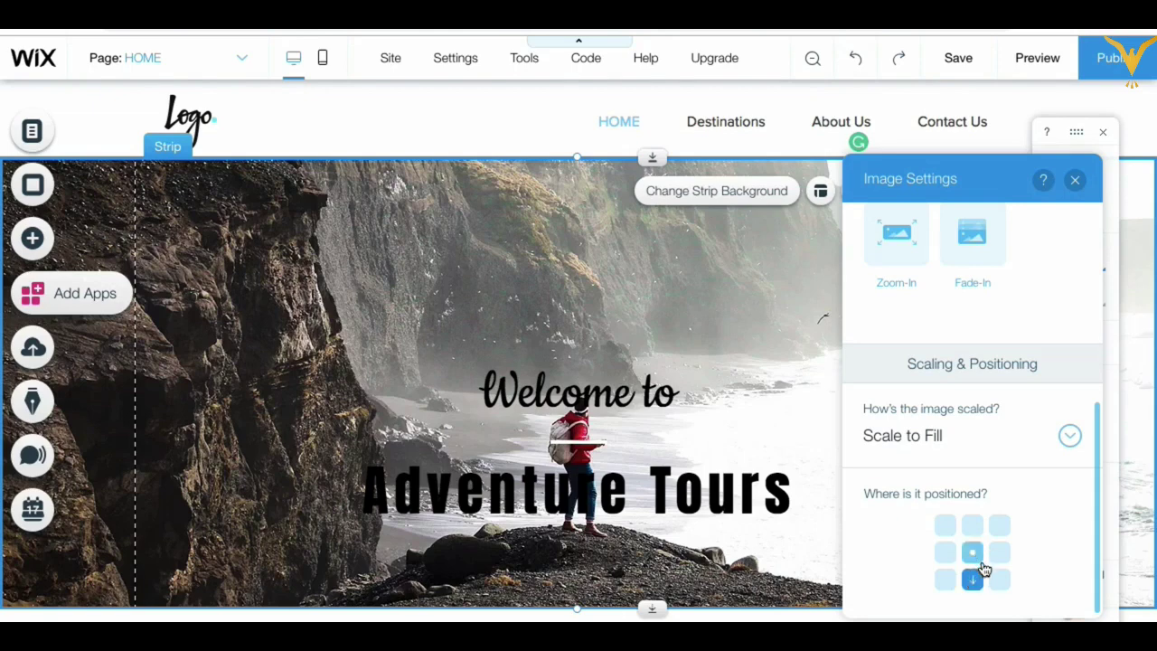
pyautogui.click(1076, 181)
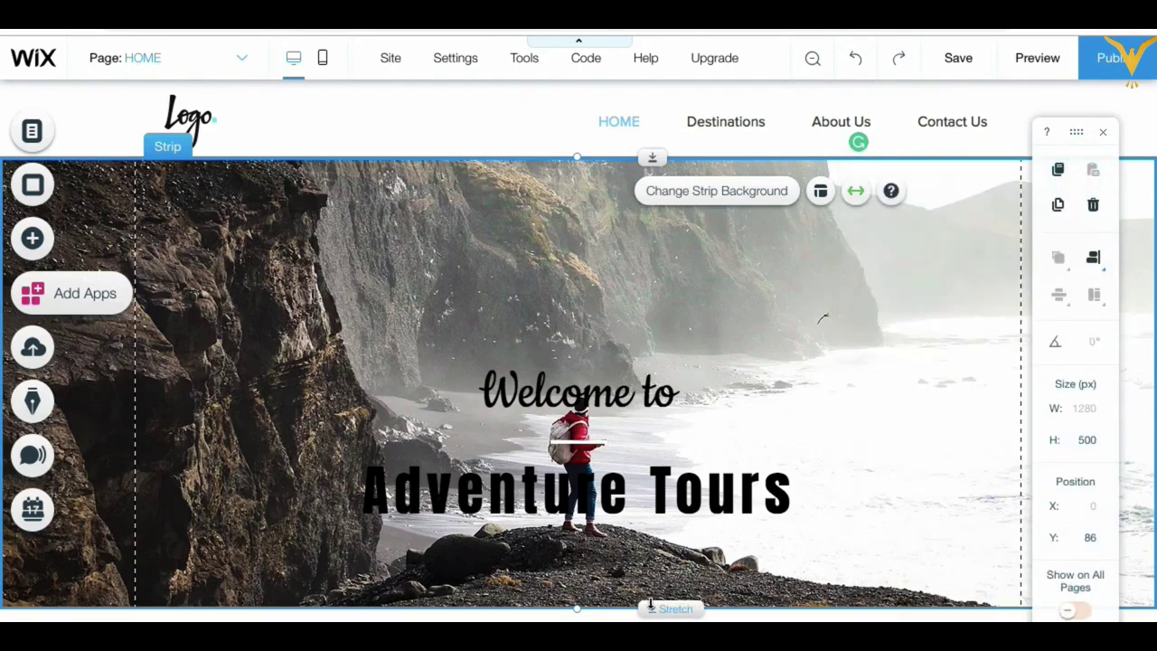
# Step: Stretch the welcome strip to 541 px tall and narrow both heading text boxes from the left
pyautogui.moveTo(651, 606); pyautogui.dragTo(651, 643)
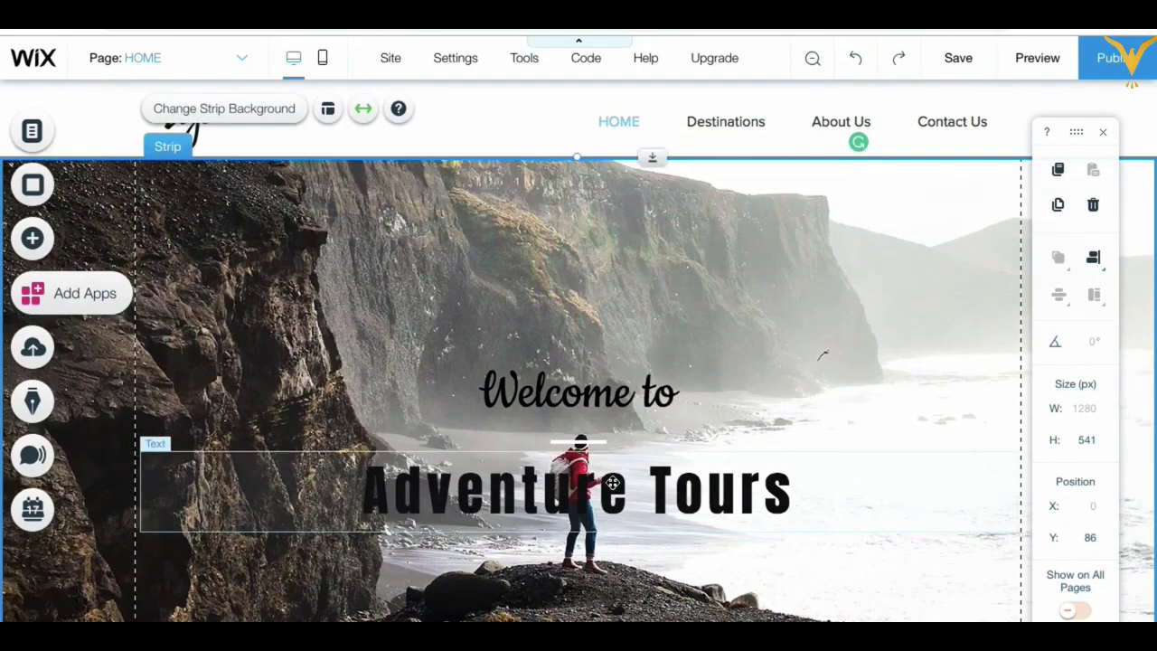
pyautogui.click(608, 486)
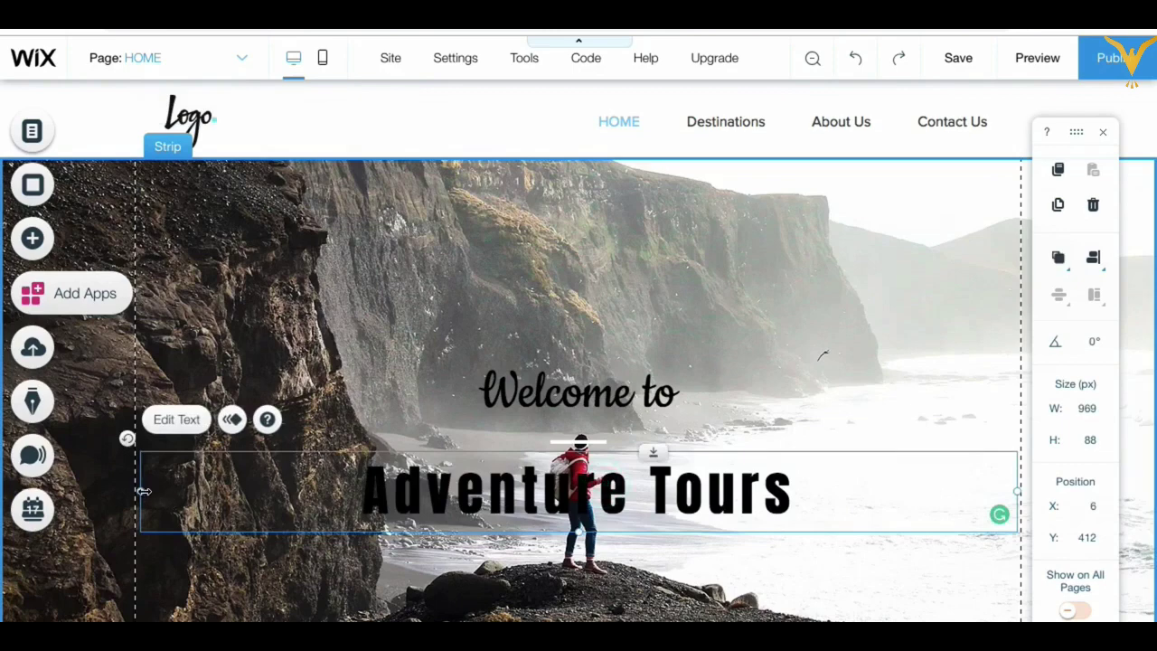
pyautogui.moveTo(140, 493); pyautogui.dragTo(563, 502)
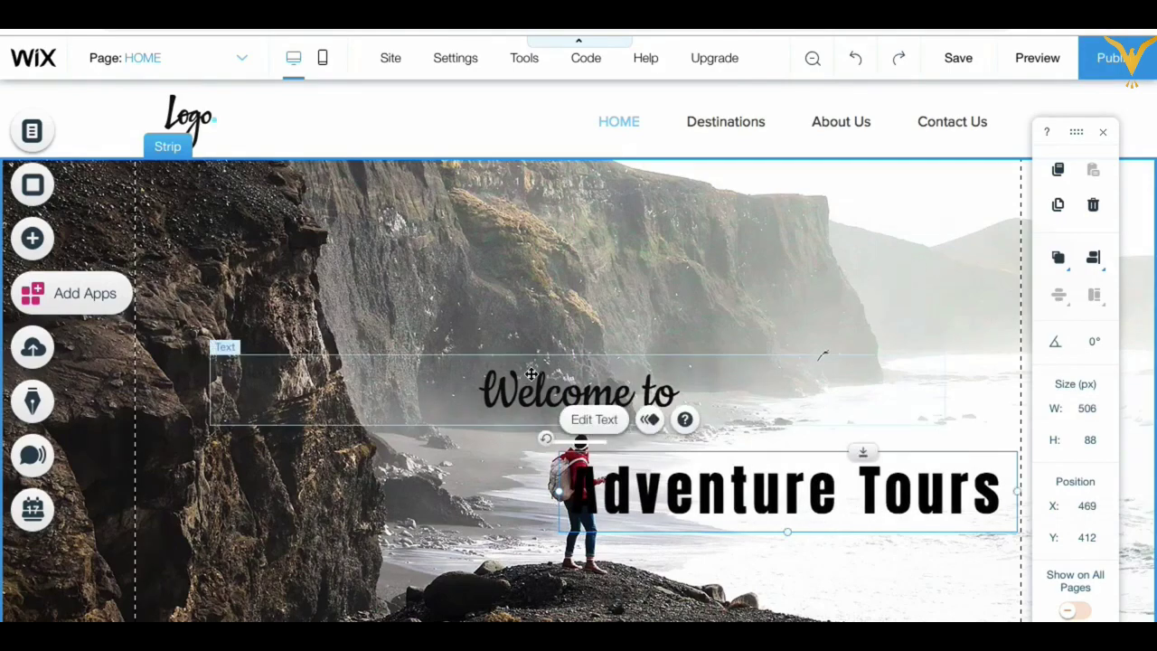
pyautogui.click(536, 383)
pyautogui.moveTo(210, 391); pyautogui.dragTo(631, 391)
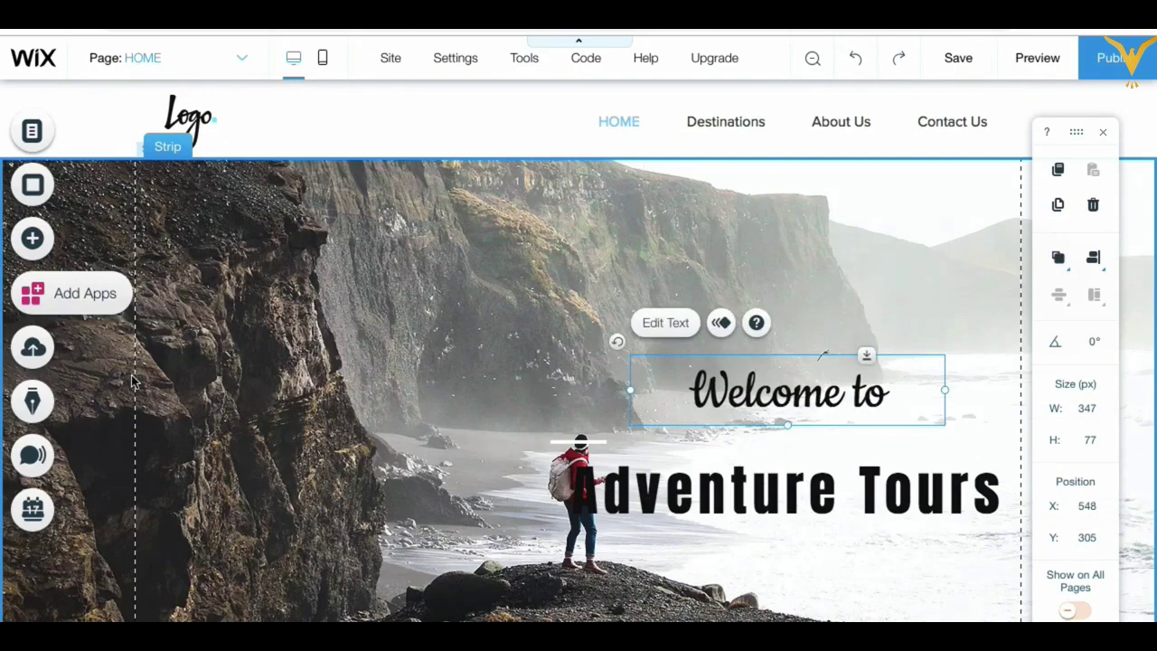
# Step: Stack Welcome to above Adventure Tours on the right, with Adventure Tours at X 474, Y 312
pyautogui.click(739, 391)
pyautogui.moveTo(742, 364)
pyautogui.mouseDown()
pyautogui.moveTo(751, 342)
pyautogui.moveTo(740, 360)
pyautogui.mouseUp()
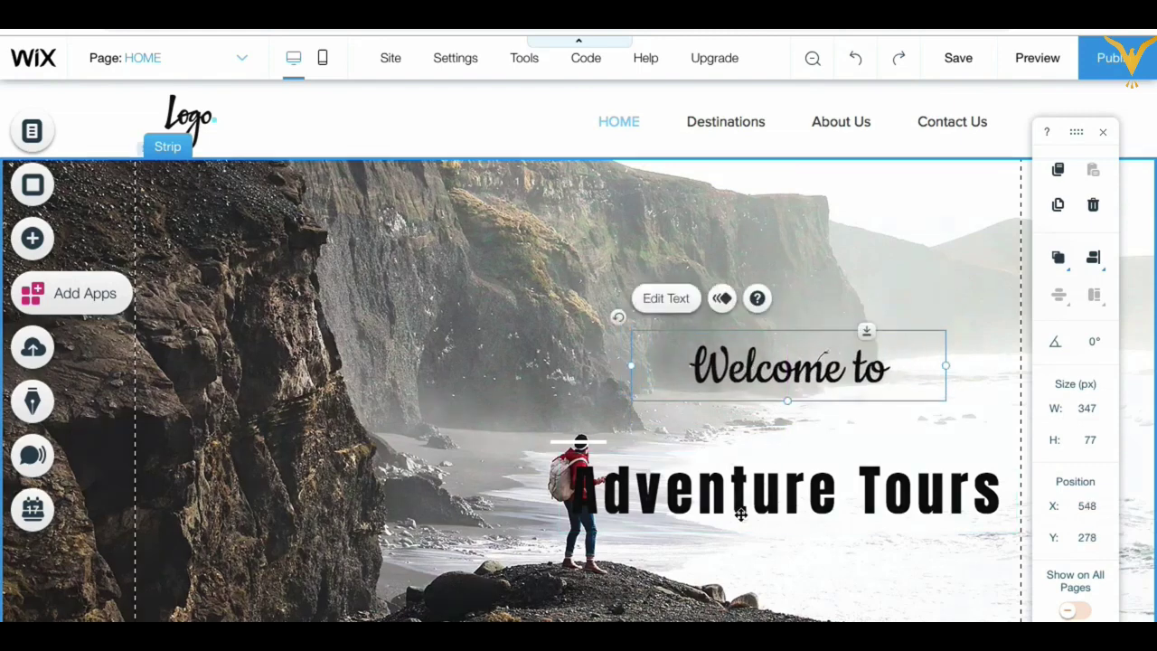
pyautogui.moveTo(752, 496); pyautogui.dragTo(755, 437)
pyautogui.click(786, 346)
pyautogui.moveTo(786, 336); pyautogui.dragTo(786, 345)
pyautogui.click(780, 418)
pyautogui.moveTo(778, 417); pyautogui.dragTo(779, 400)
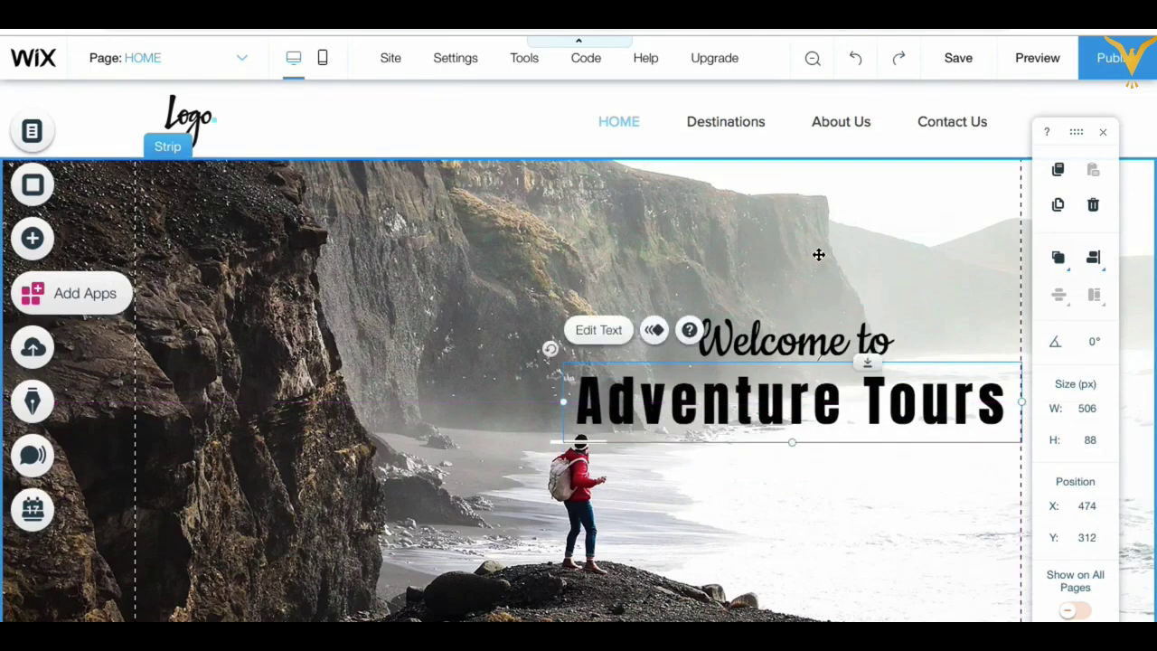
pyautogui.click(819, 253)
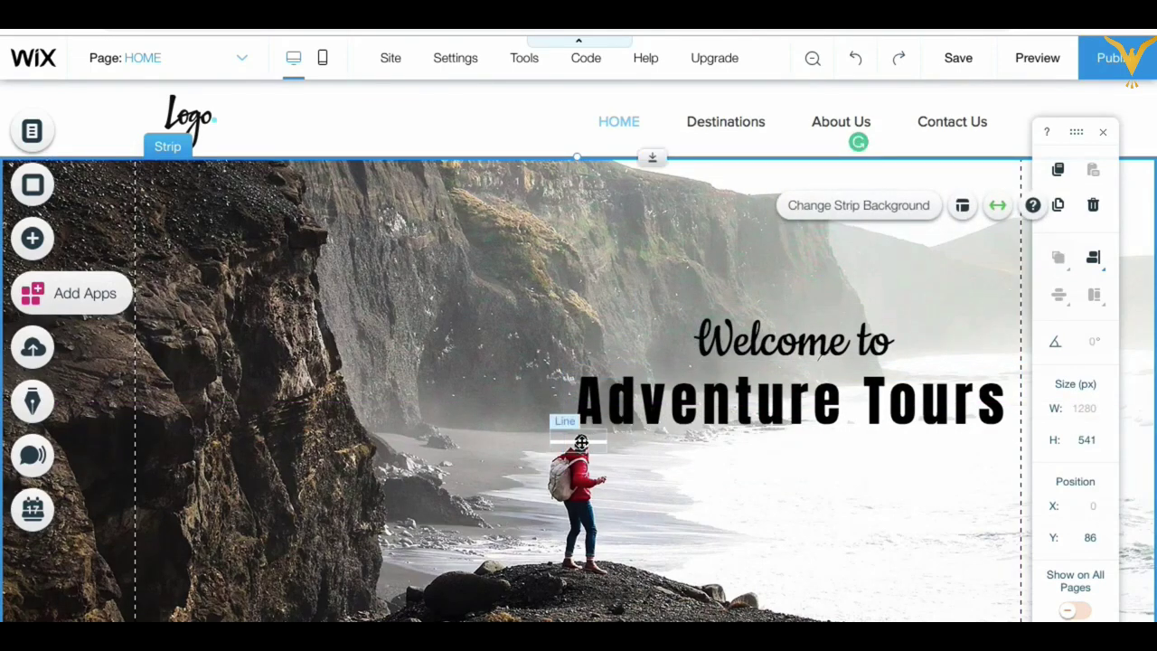
# Step: Delete the short divider line, nudge both headings into place, and close the properties panel
pyautogui.rightClick(561, 443)
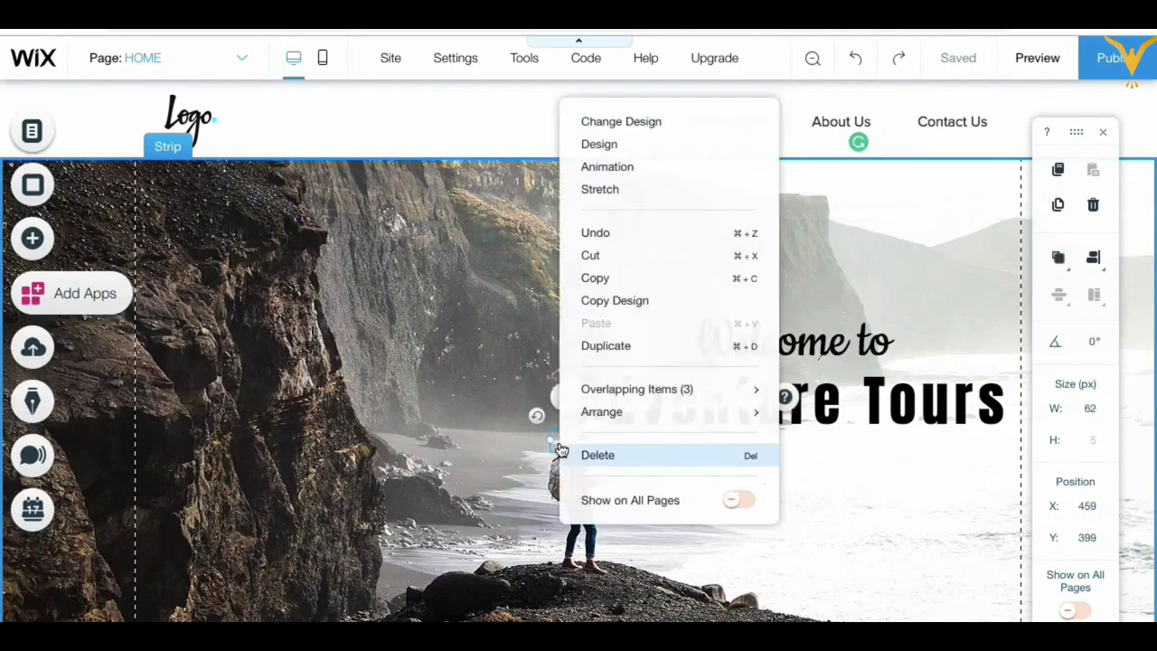
pyautogui.click(599, 457)
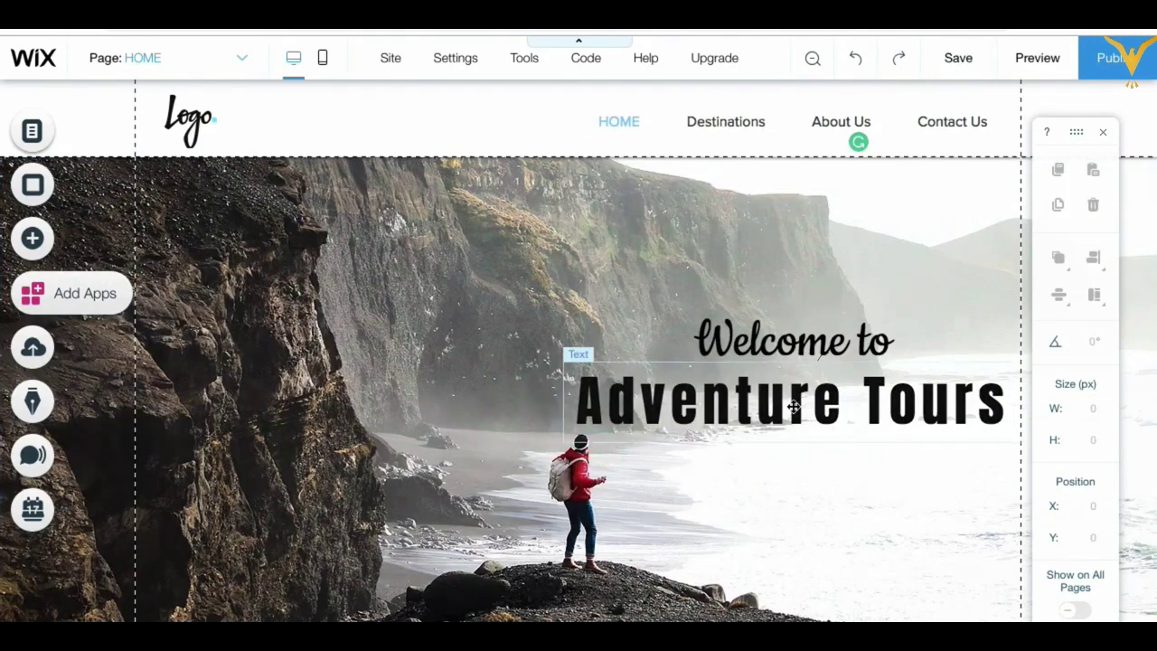
pyautogui.moveTo(793, 407); pyautogui.dragTo(793, 395)
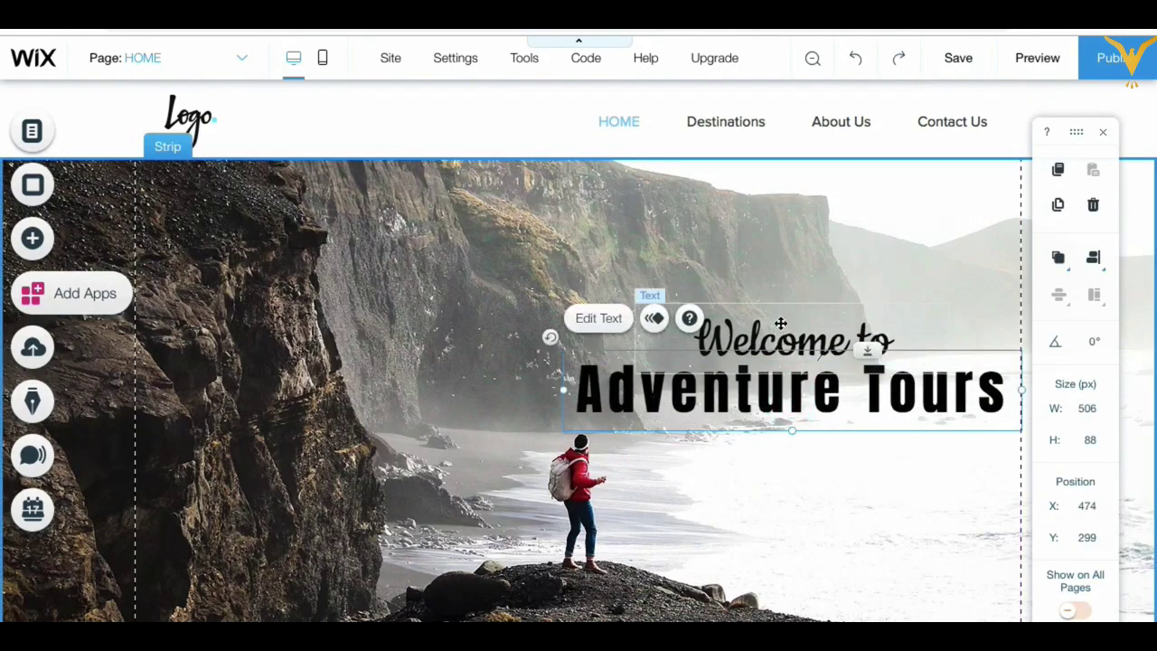
pyautogui.moveTo(780, 323); pyautogui.dragTo(779, 323)
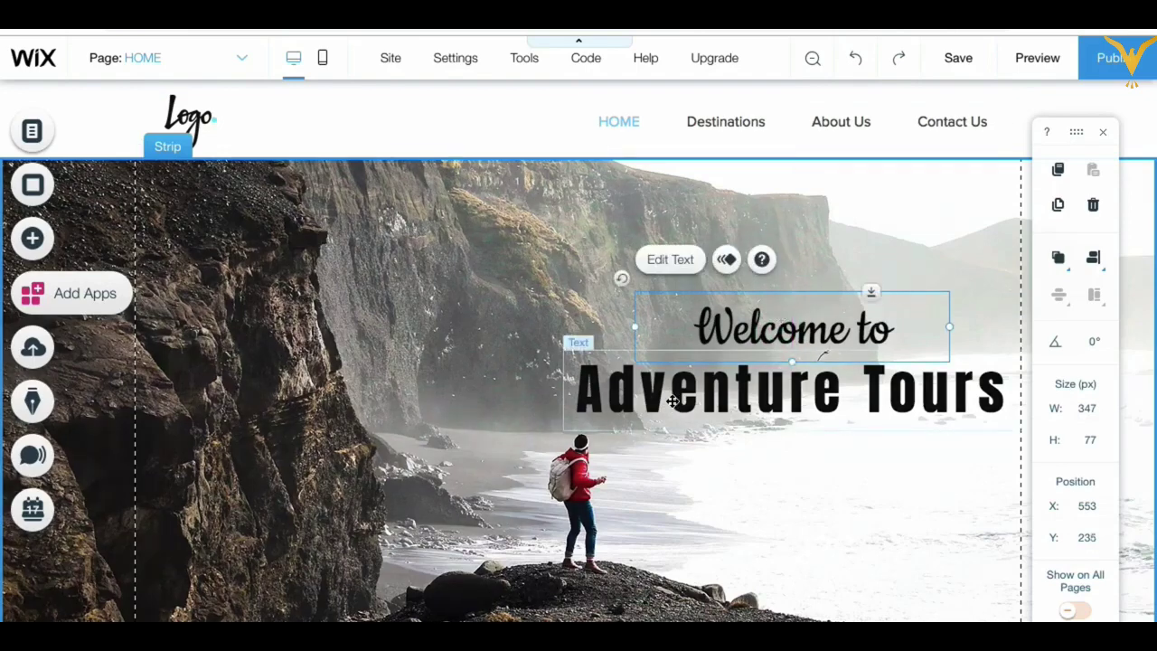
pyautogui.click(673, 402)
pyautogui.rightClick(675, 397)
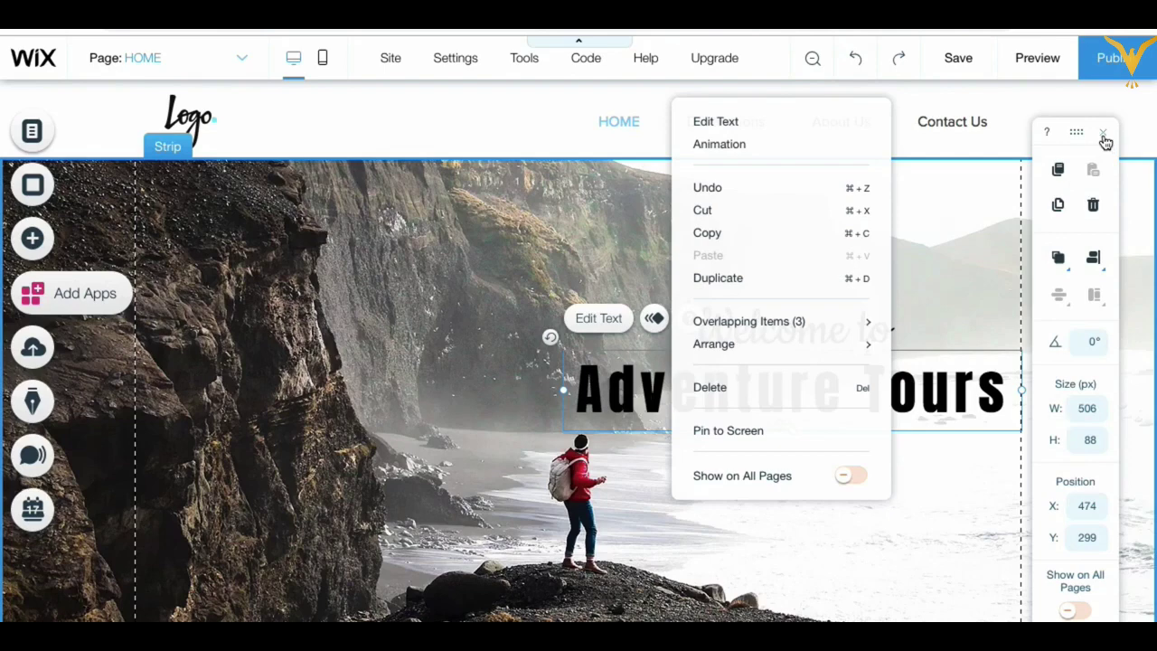
pyautogui.click(1103, 136)
# Step: Raise Welcome to slightly, placing it at X 553, Y 230 above Adventure Tours at X 474, Y 295
pyautogui.click(869, 244)
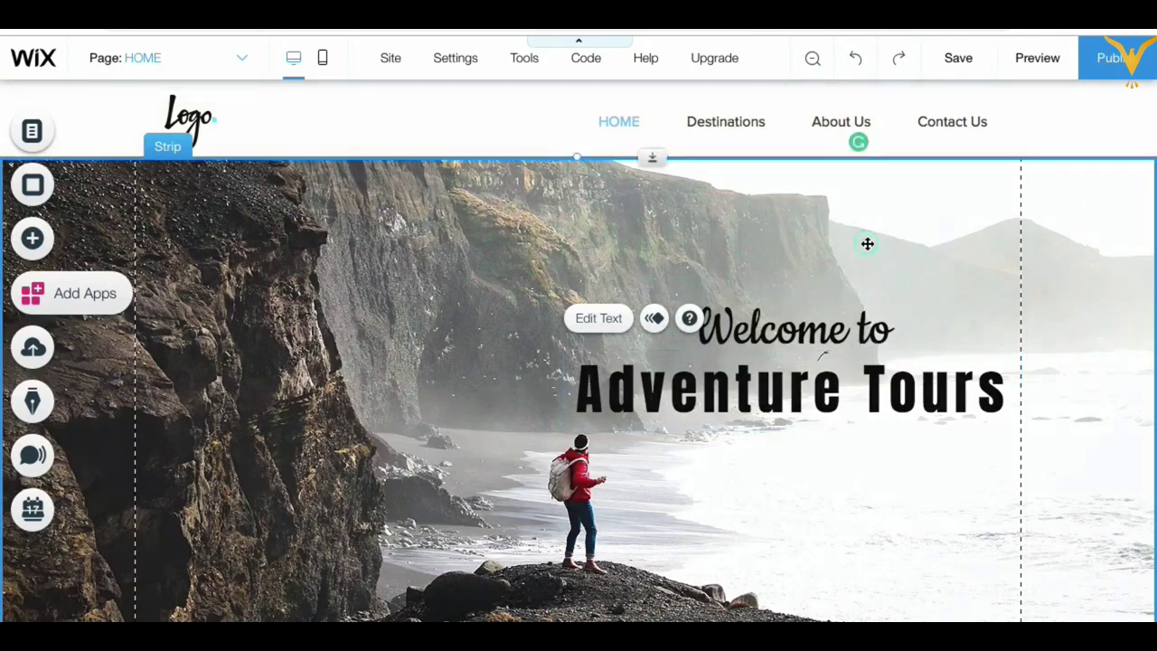
pyautogui.moveTo(775, 378); pyautogui.dragTo(776, 378)
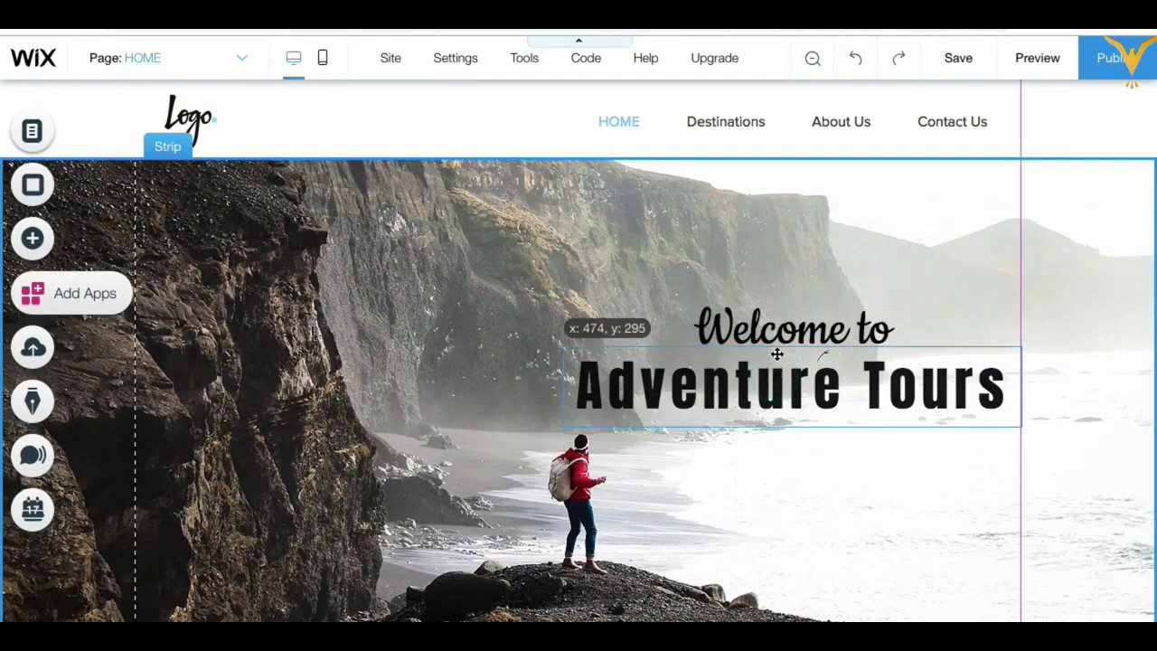
pyautogui.click(779, 318)
pyautogui.moveTo(779, 319); pyautogui.dragTo(780, 312)
pyautogui.click(816, 491)
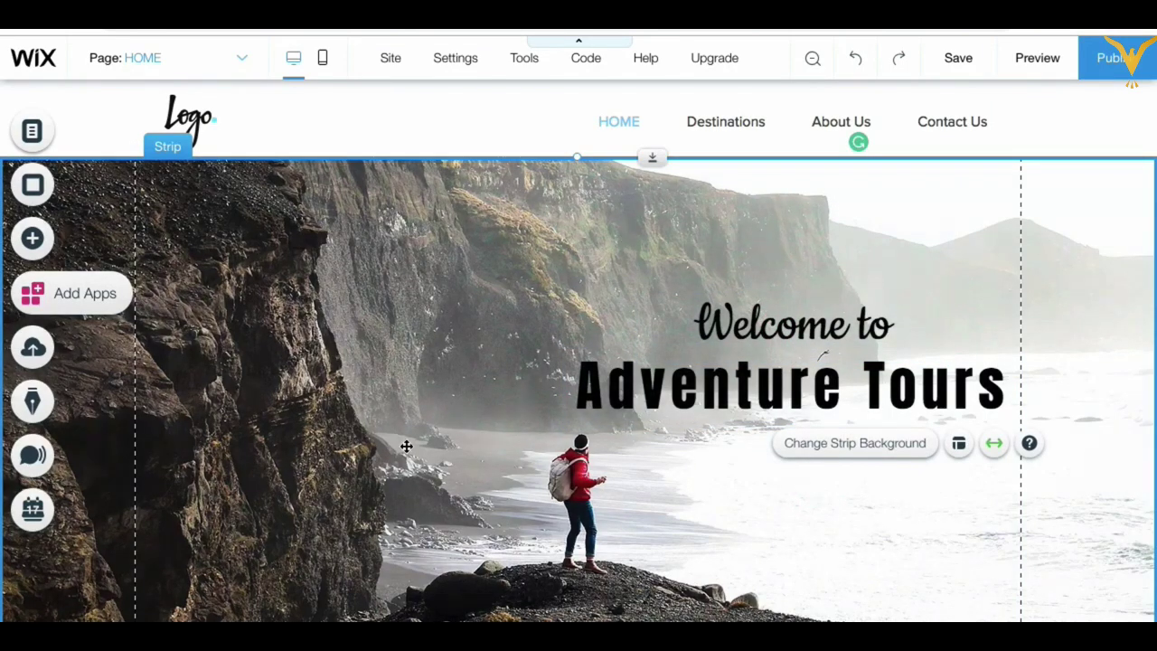
pyautogui.scroll(-3, 407, 446)
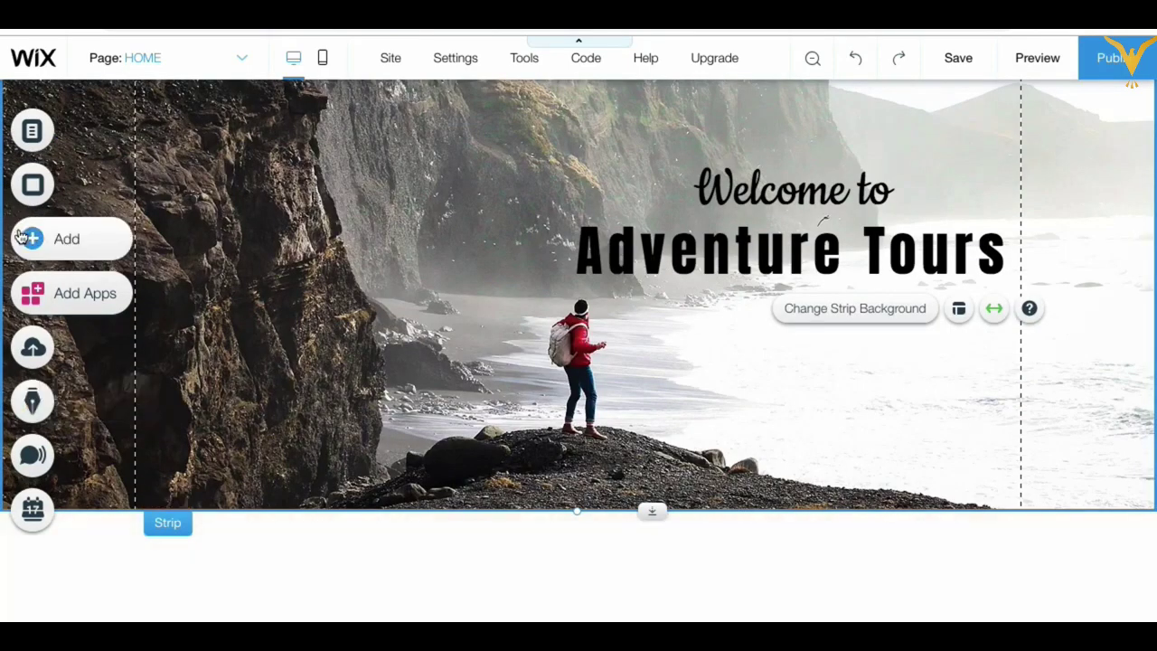
# Step: Add the red 'I'M AN ORIGINAL CATCHPHRASE' About strip with its placeholder paragraph below the hero strip
pyautogui.click(79, 240)
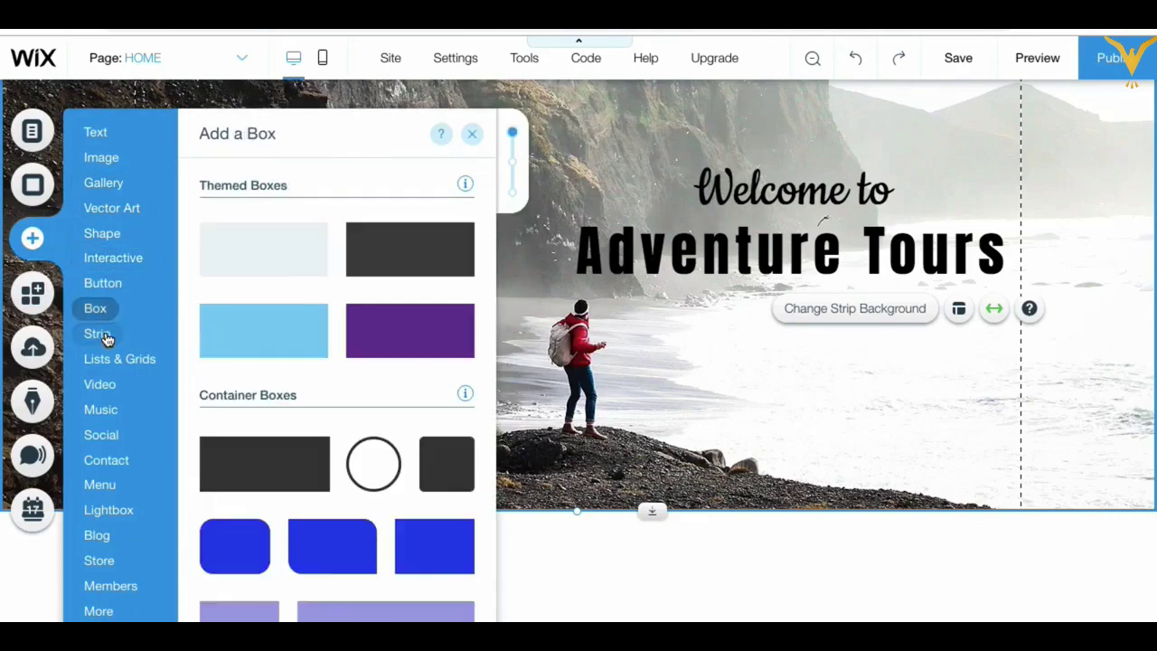
pyautogui.moveTo(107, 337)
pyautogui.scroll(6, 316, 294)
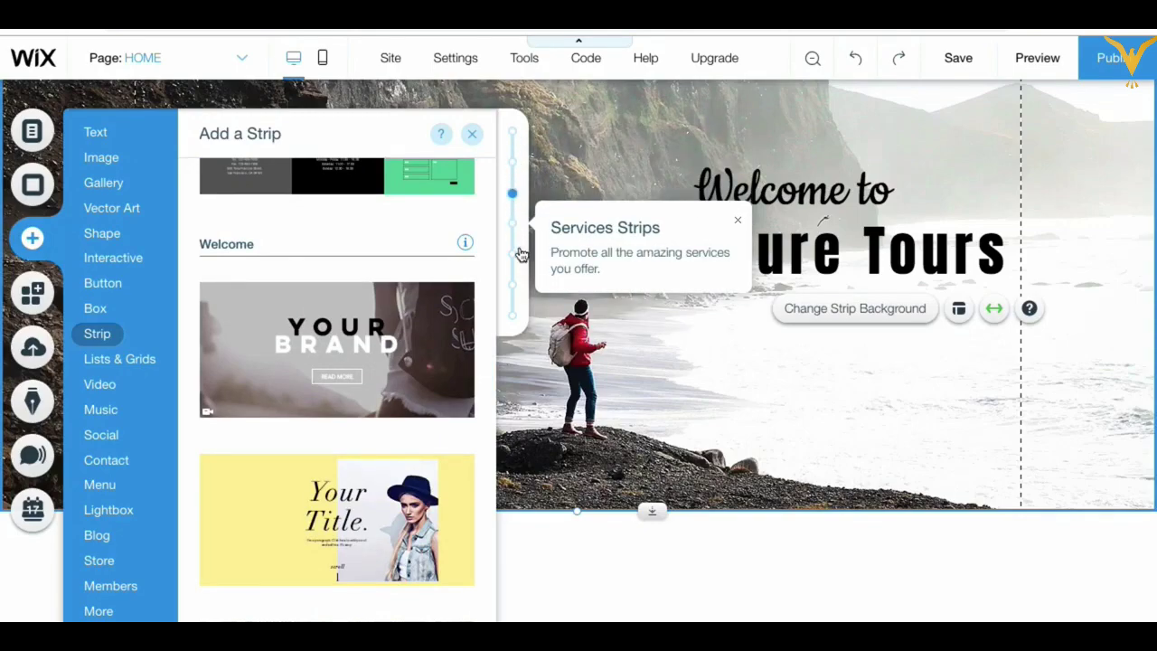
pyautogui.click(512, 131)
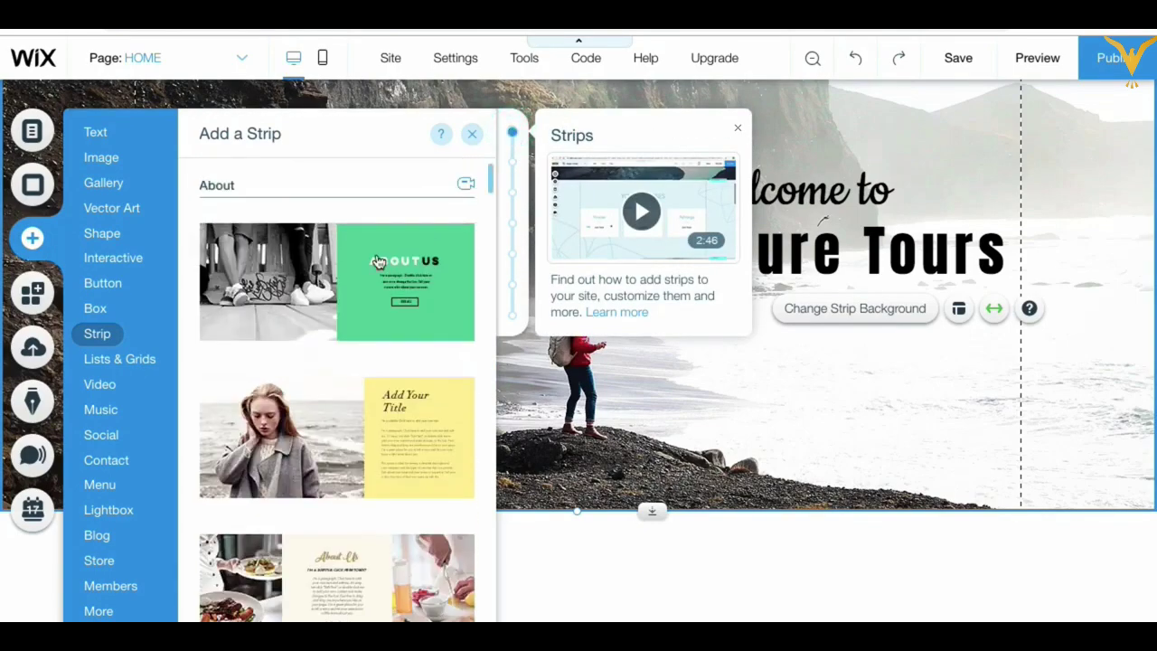
pyautogui.scroll(-6, 359, 436)
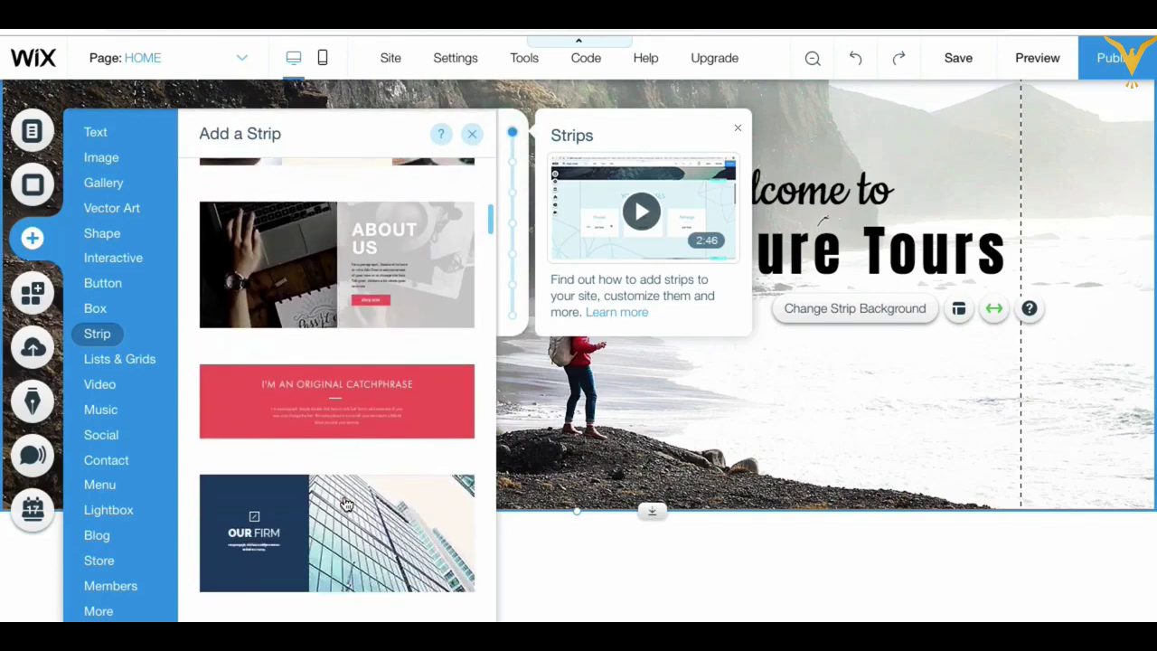
pyautogui.scroll(3, 346, 504)
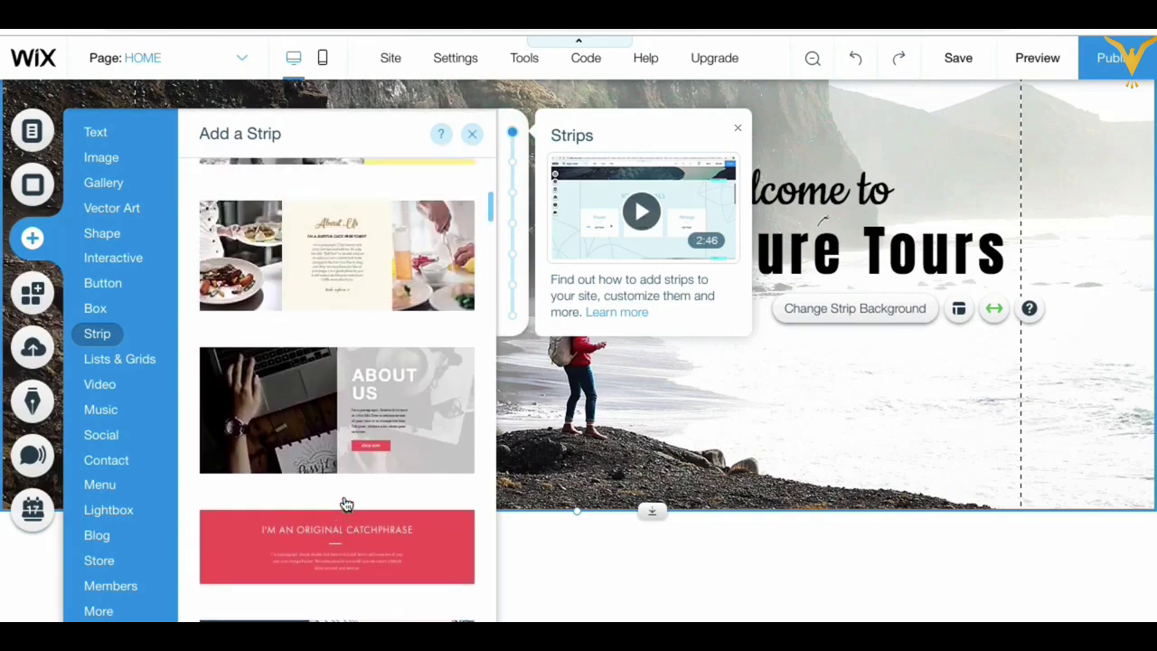
pyautogui.scroll(-1, 346, 504)
pyautogui.scroll(-1, 347, 503)
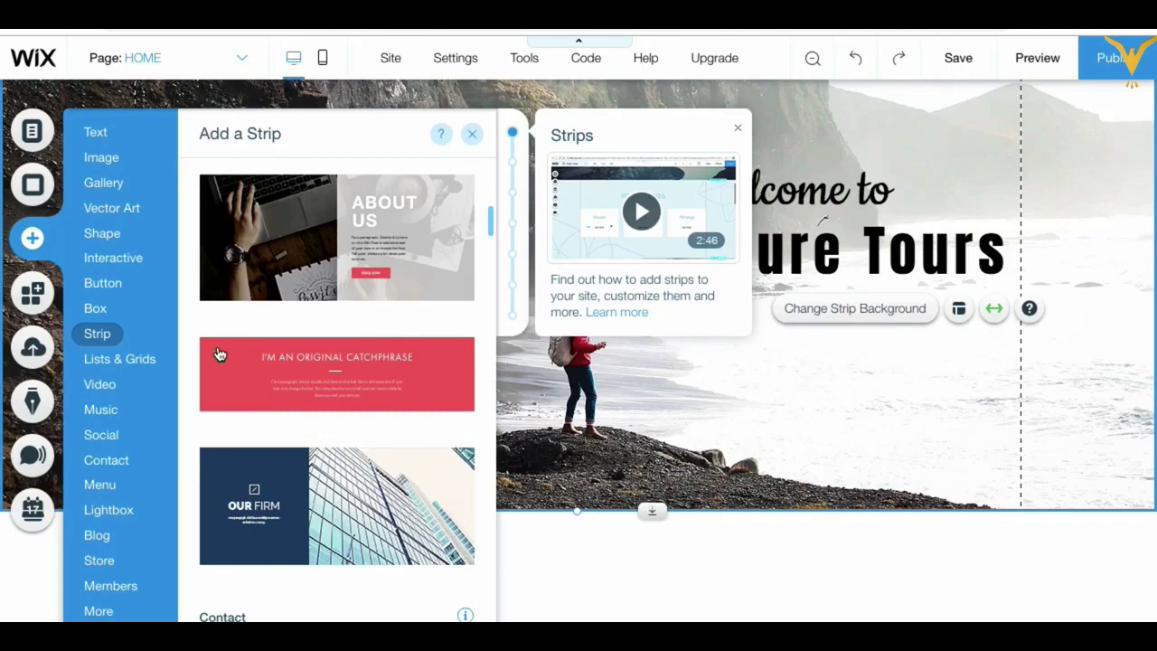
pyautogui.moveTo(217, 352); pyautogui.dragTo(557, 543)
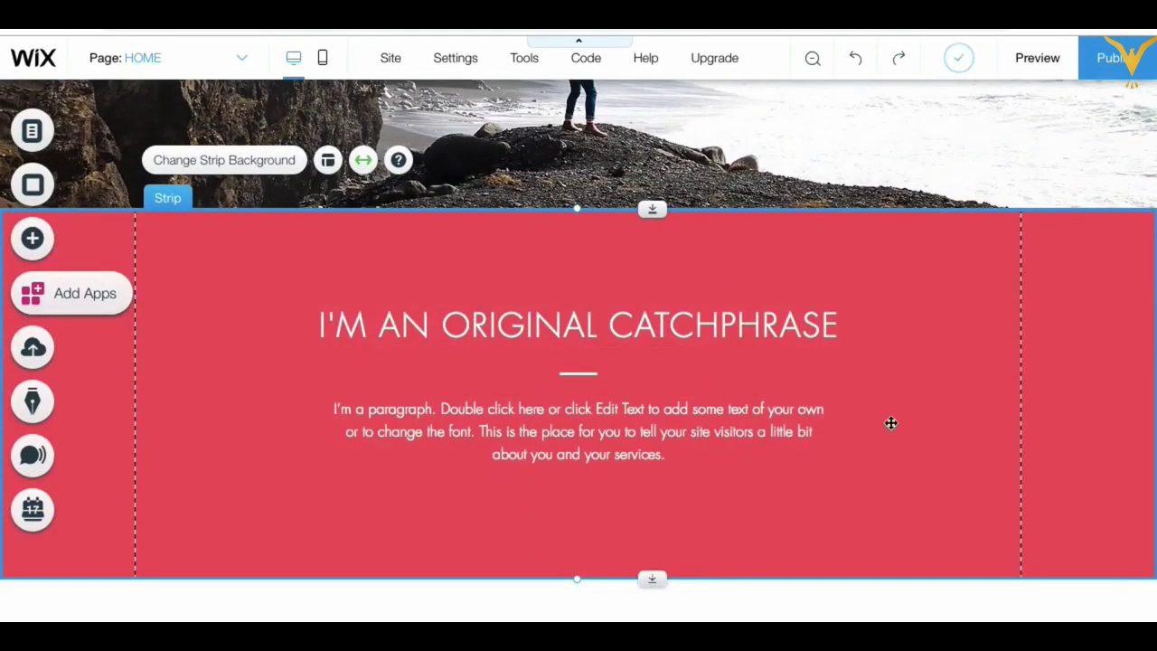
pyautogui.scroll(1, 814, 361)
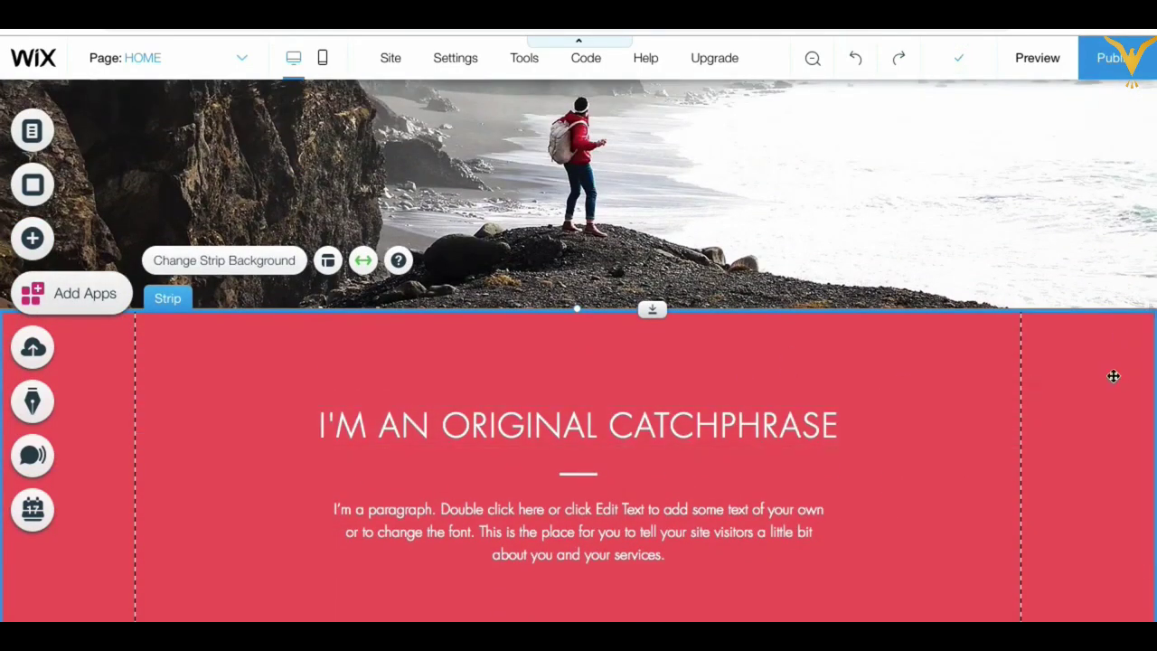
# Step: Check the red strip's catchphrase heading (Futura Light, 36 px) and its paragraph below the hero
pyautogui.scroll(-1, 1114, 376)
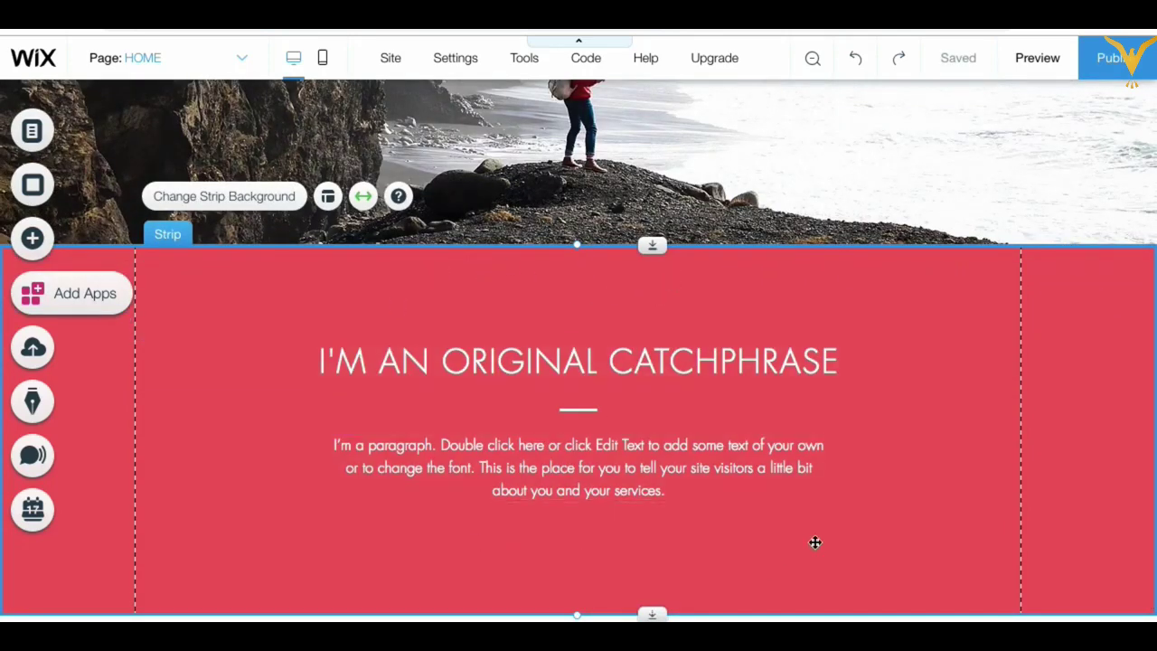
pyautogui.scroll(2, 726, 279)
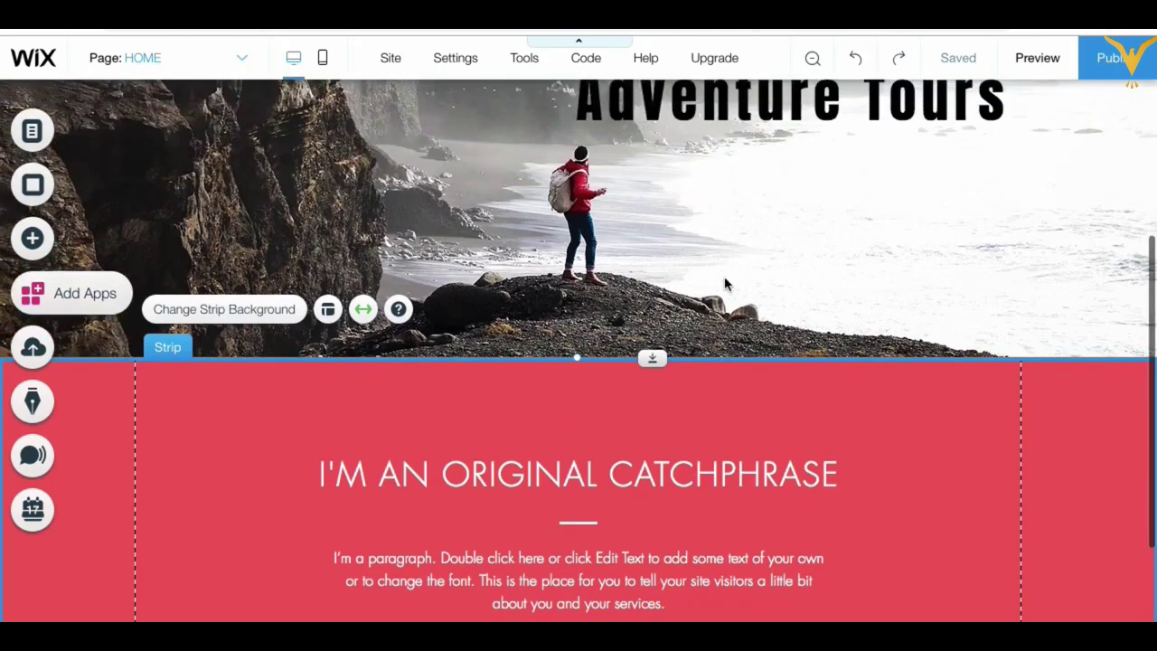
pyautogui.click(728, 188)
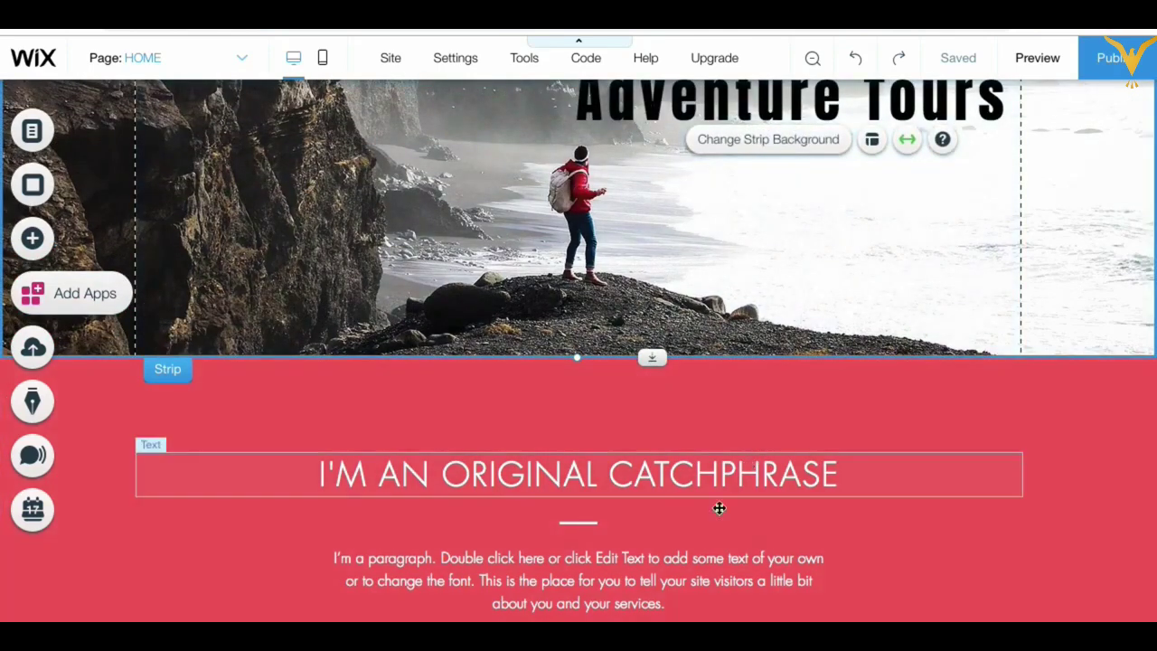
pyautogui.click(668, 467)
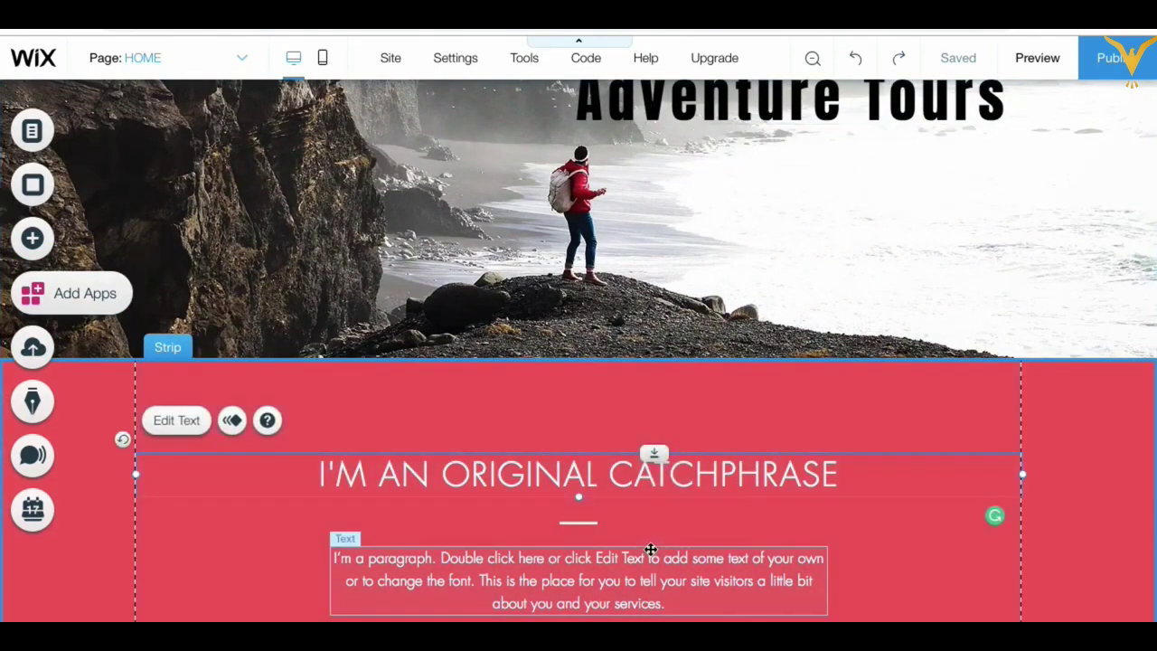
pyautogui.click(654, 565)
pyautogui.click(663, 463)
pyautogui.click(655, 460)
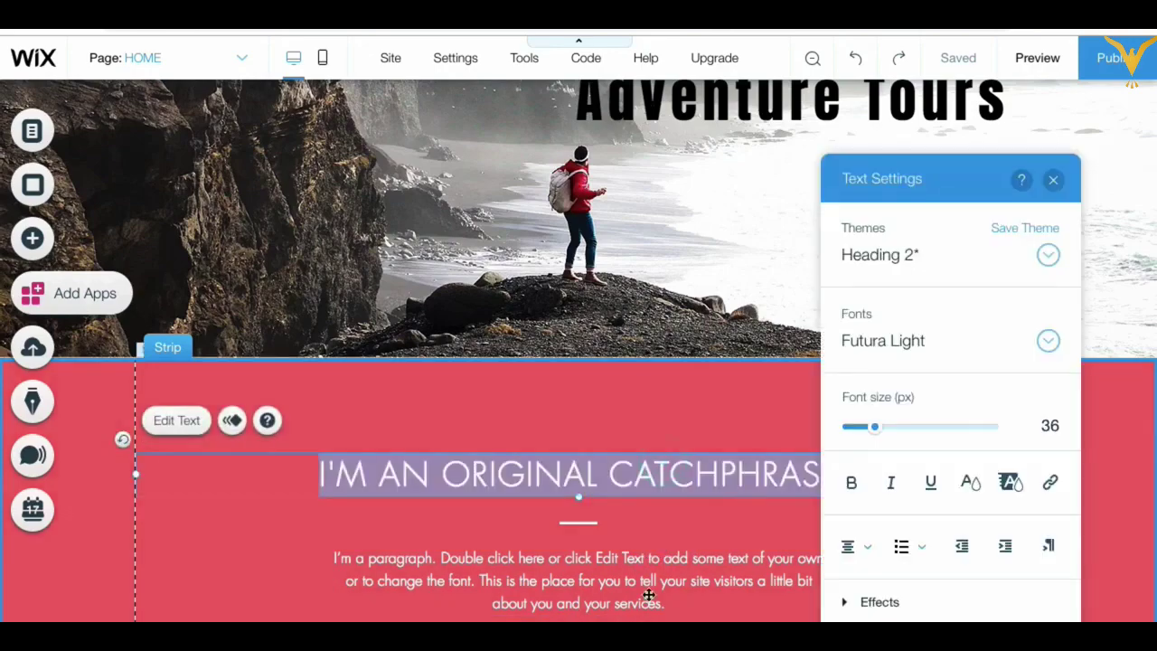
pyautogui.click(658, 573)
pyautogui.click(1067, 388)
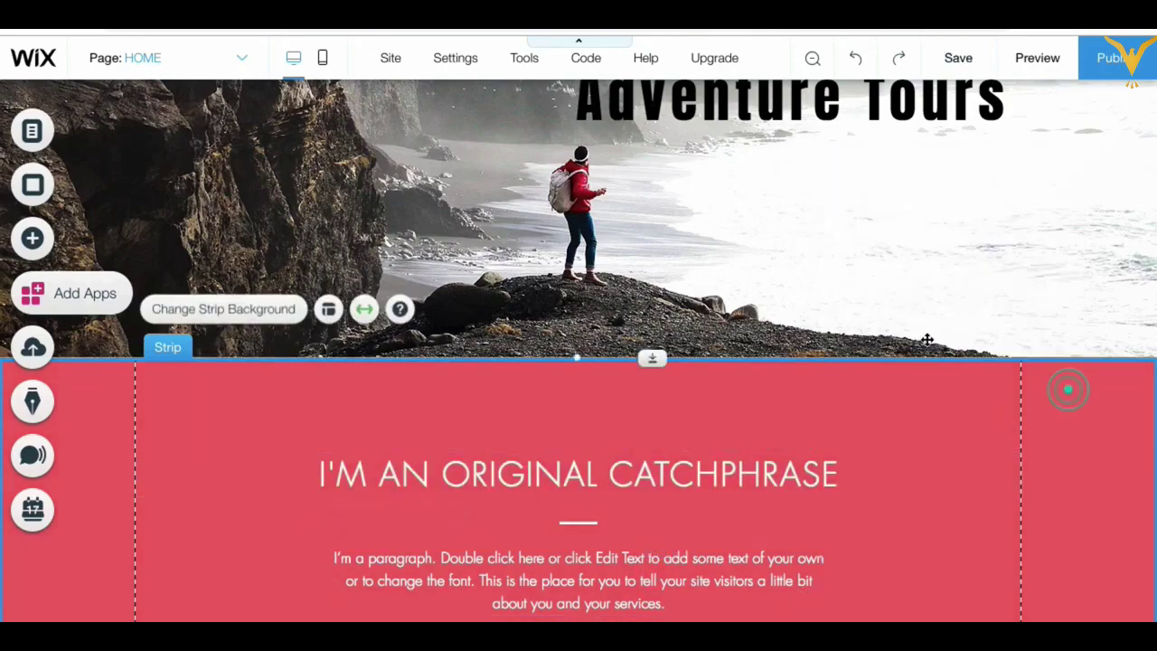
pyautogui.scroll(3, 896, 205)
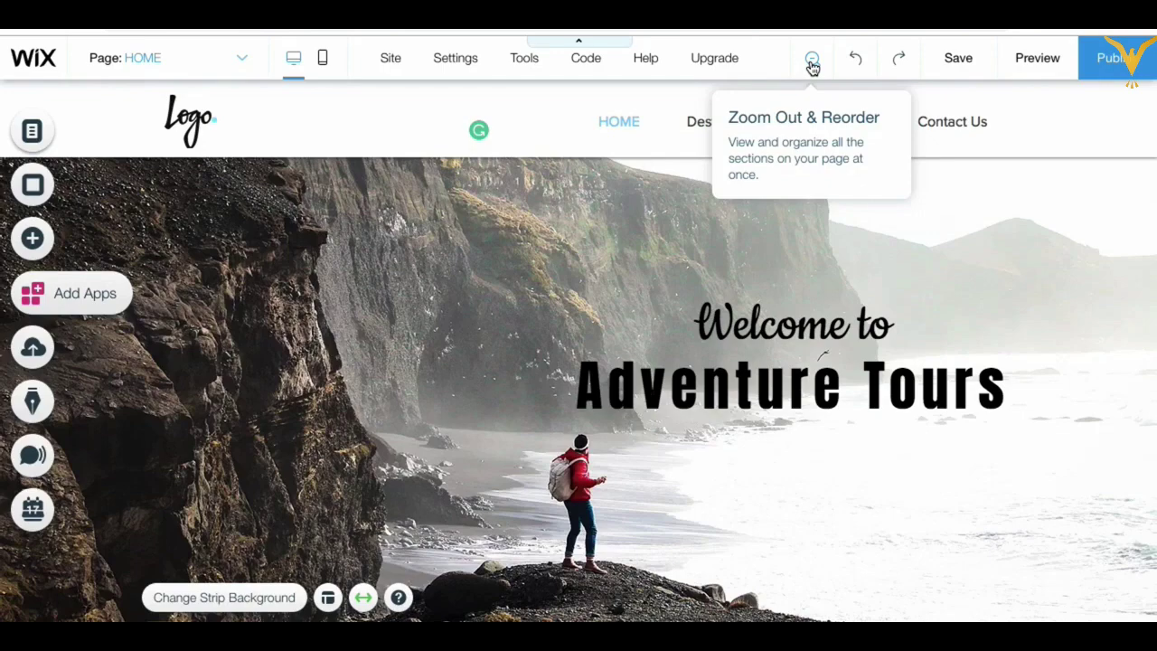
pyautogui.click(812, 61)
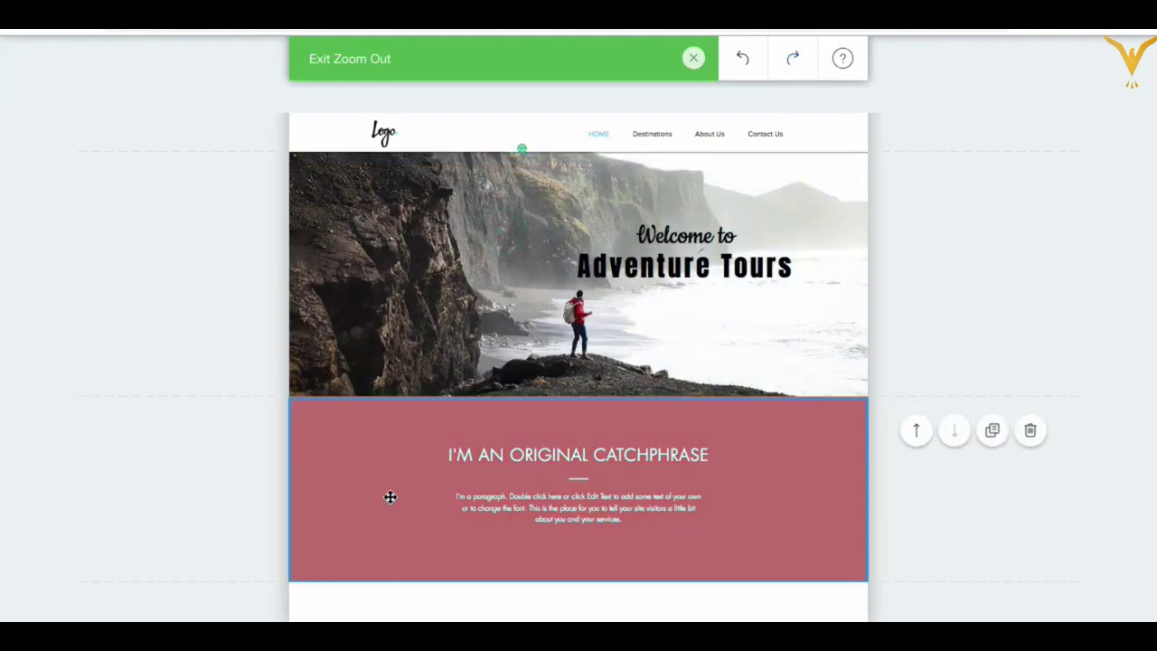
pyautogui.click(389, 498)
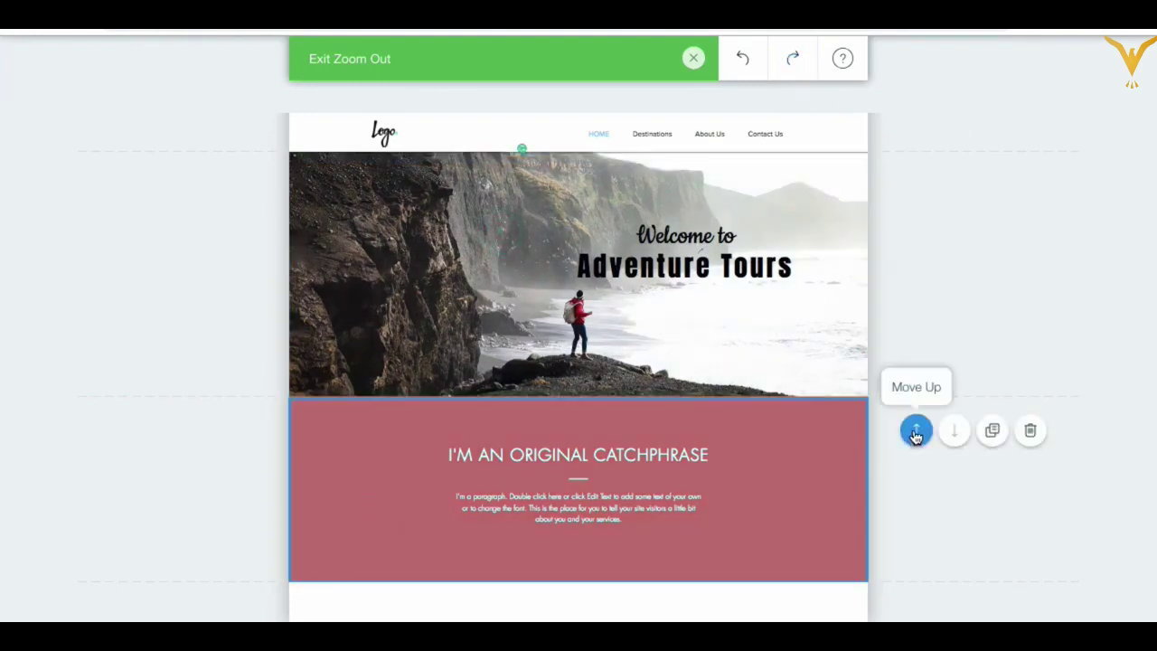
pyautogui.click(816, 456)
pyautogui.click(917, 431)
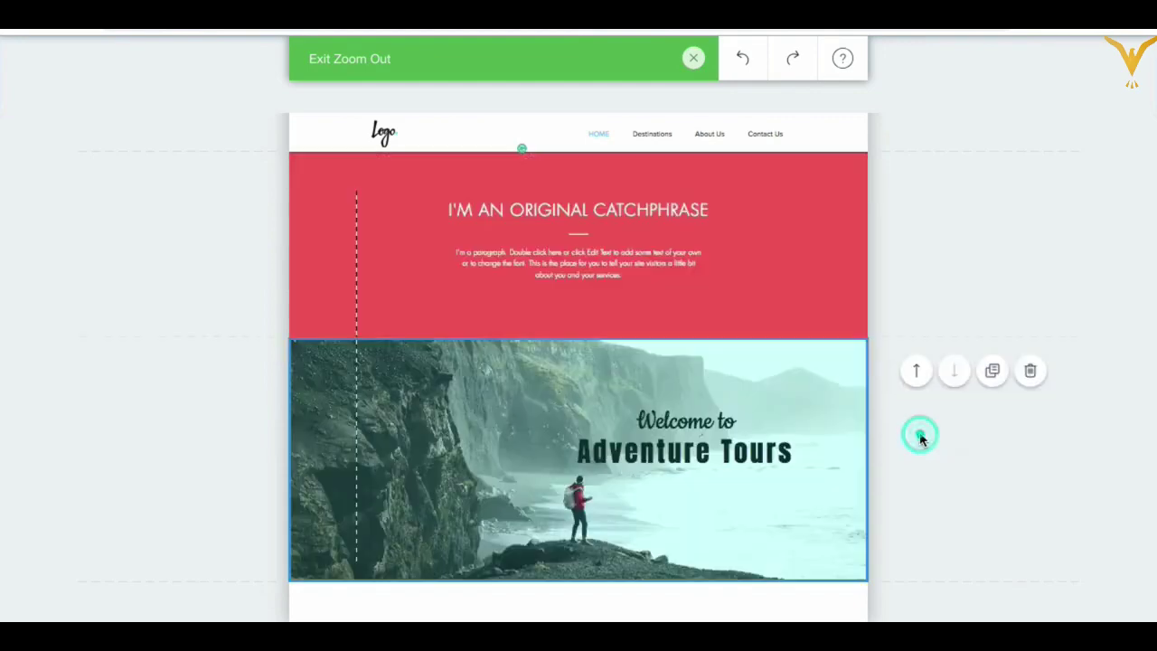
pyautogui.click(793, 204)
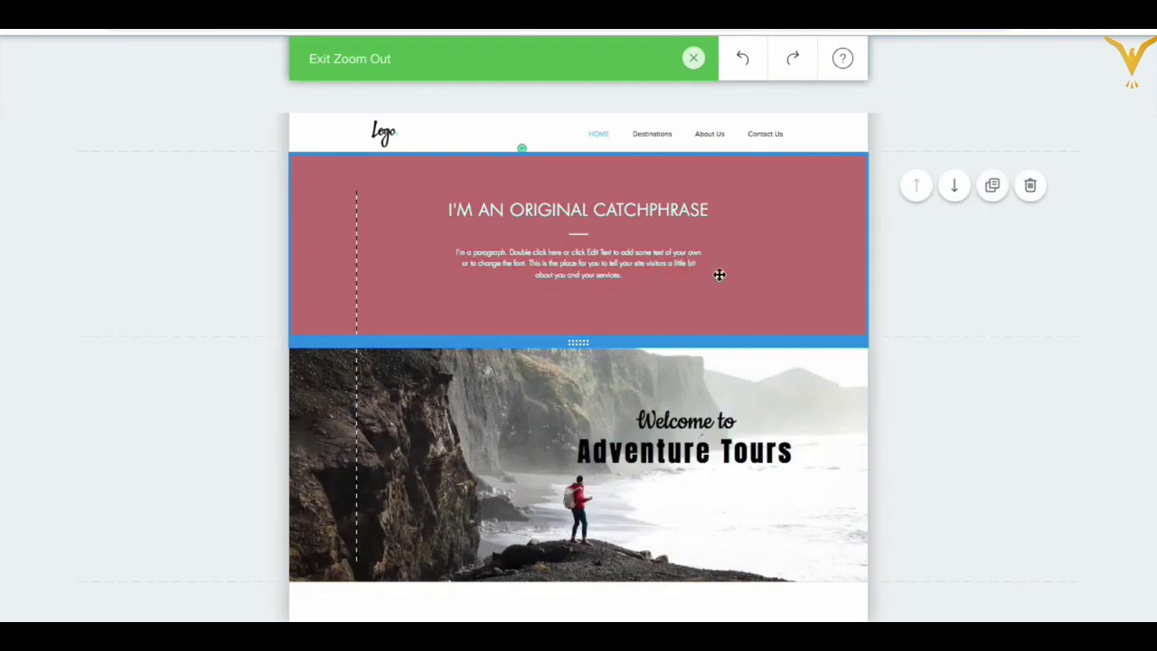
pyautogui.click(675, 498)
pyautogui.click(835, 193)
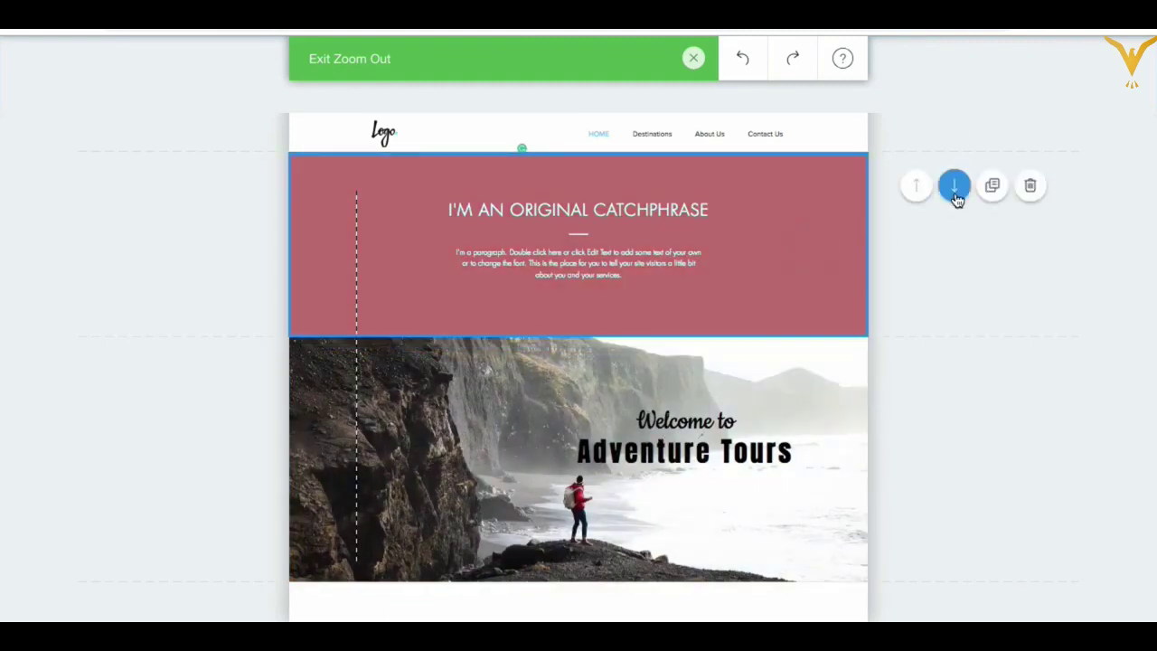
pyautogui.click(957, 198)
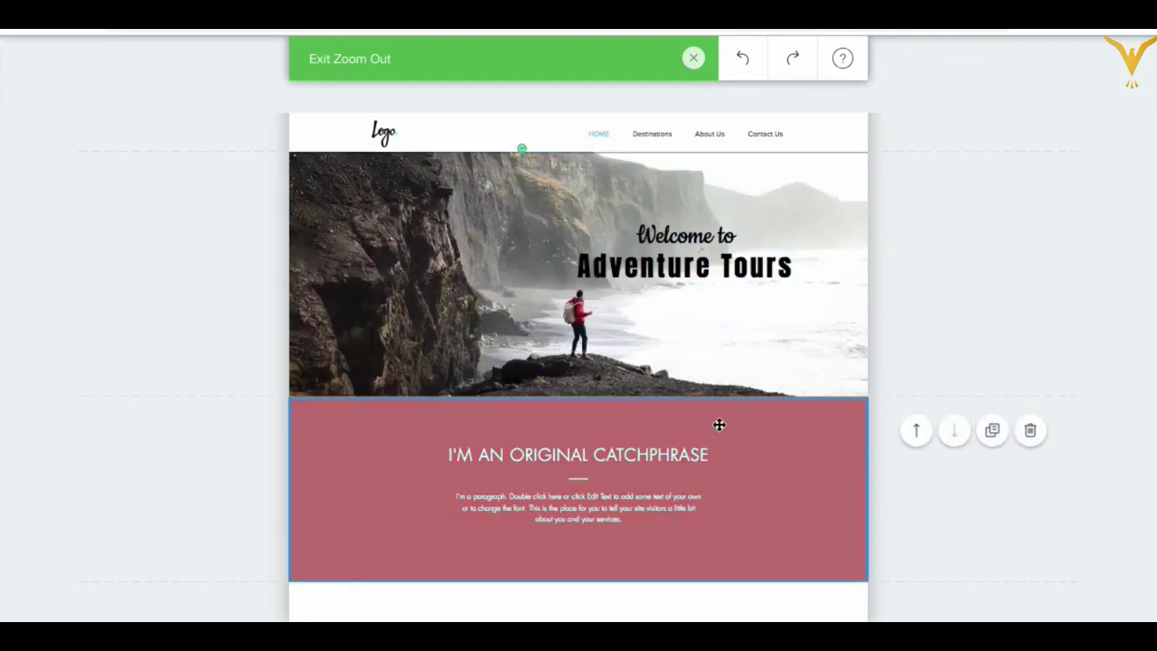
pyautogui.click(693, 59)
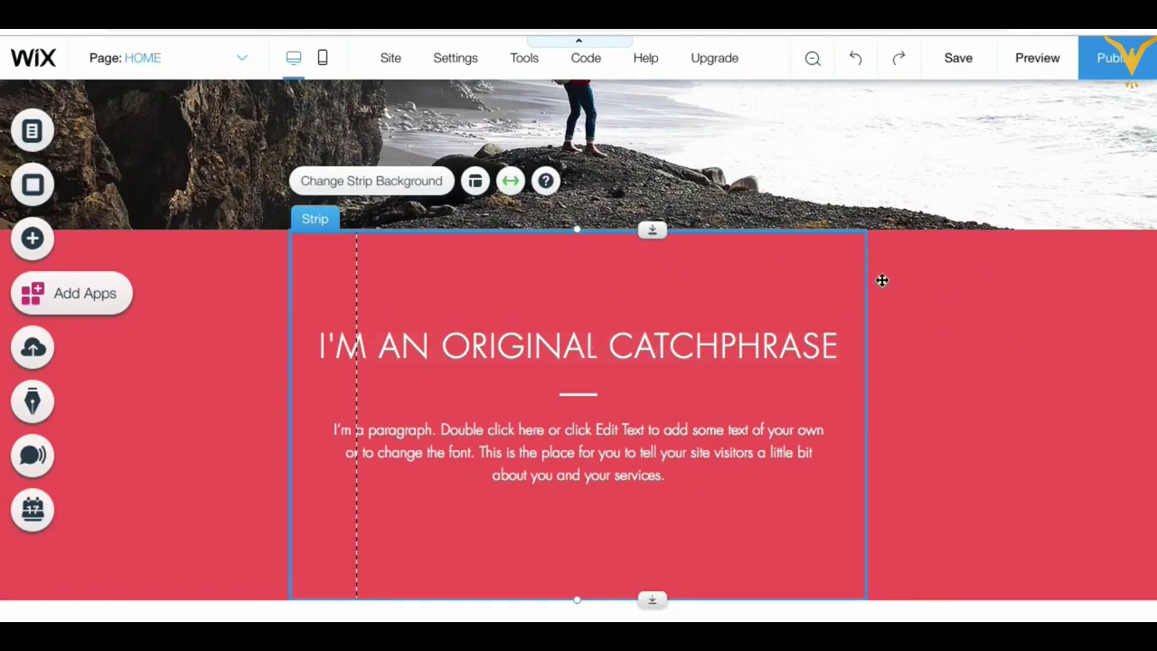
# Step: Select the page around the red strip and view, then close, the page background settings
pyautogui.click(921, 282)
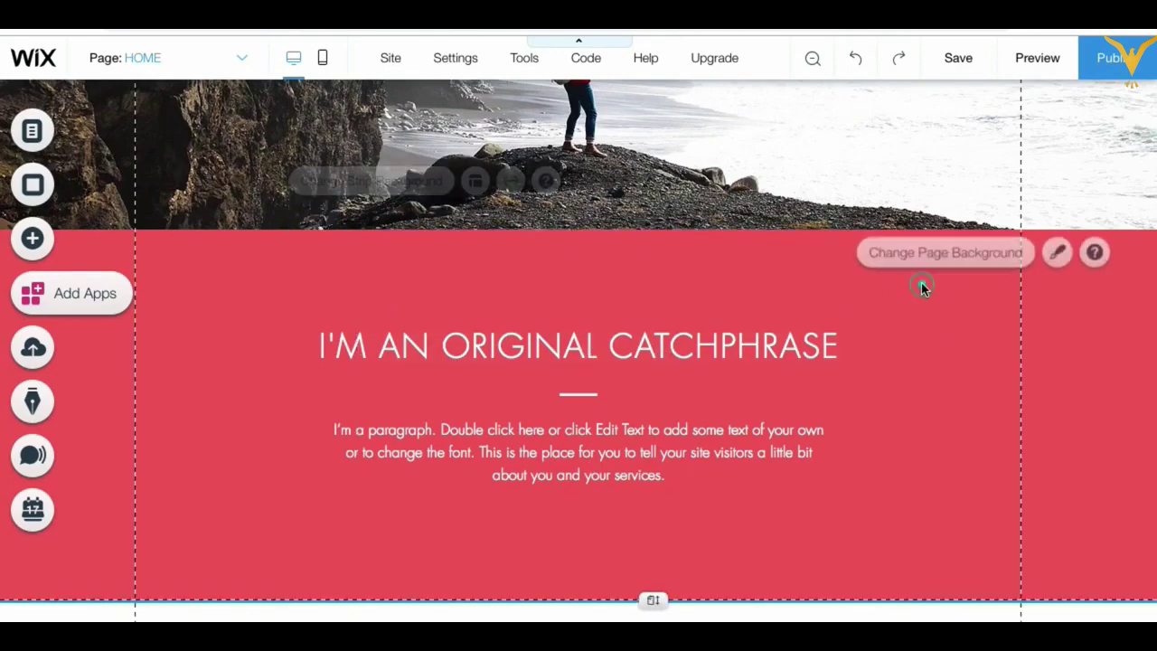
pyautogui.click(849, 171)
pyautogui.click(881, 309)
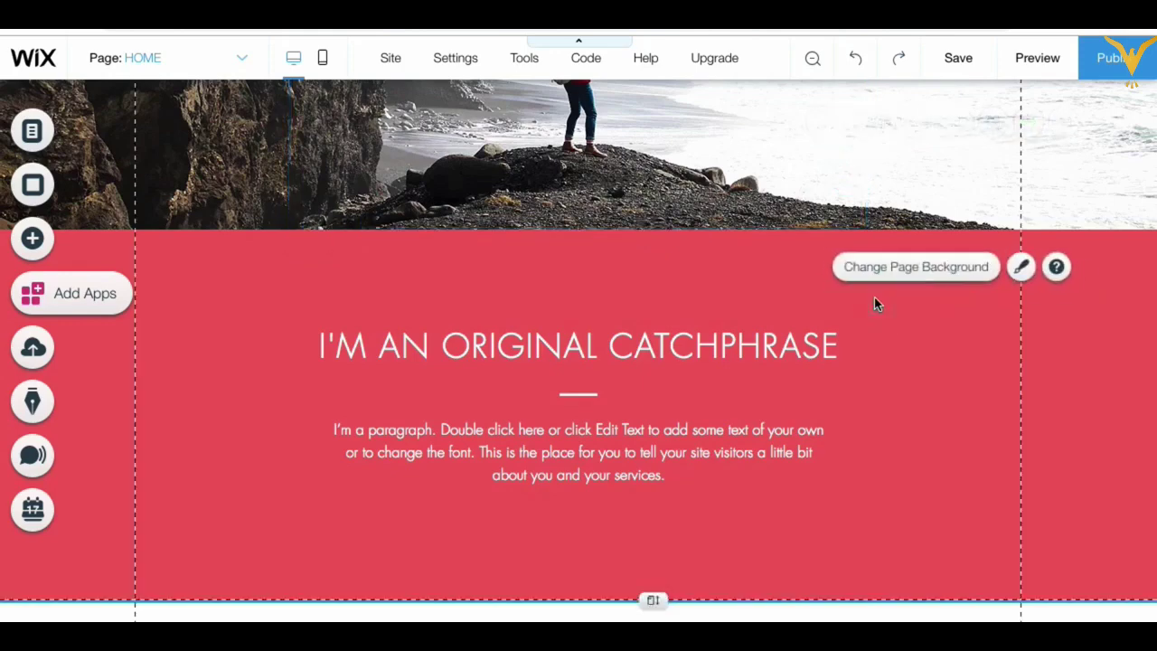
pyautogui.click(875, 286)
pyautogui.click(1075, 169)
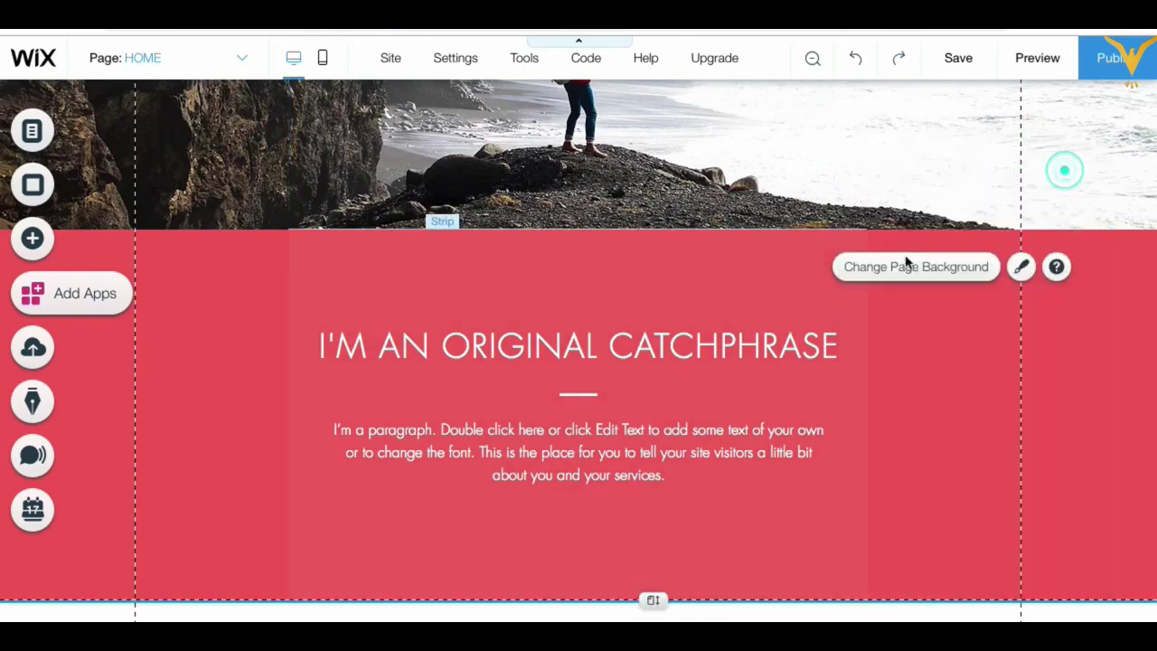
# Step: Change the red catchphrase strip's background to a solid light blue site colour
pyautogui.click(774, 273)
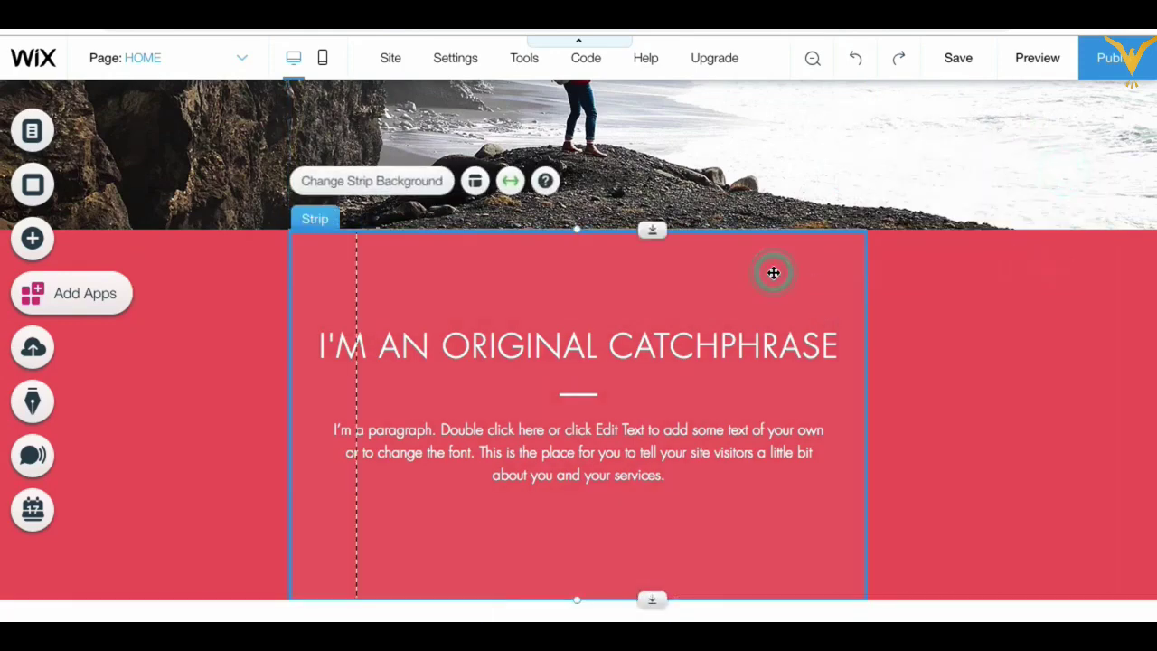
pyautogui.click(348, 182)
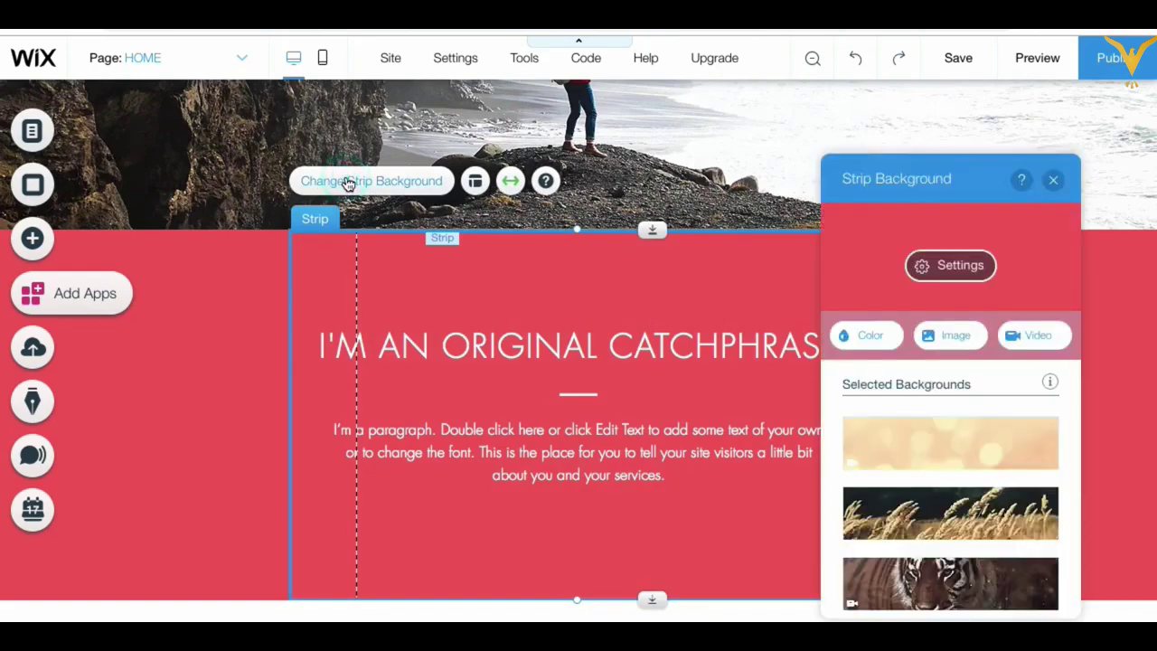
pyautogui.click(870, 338)
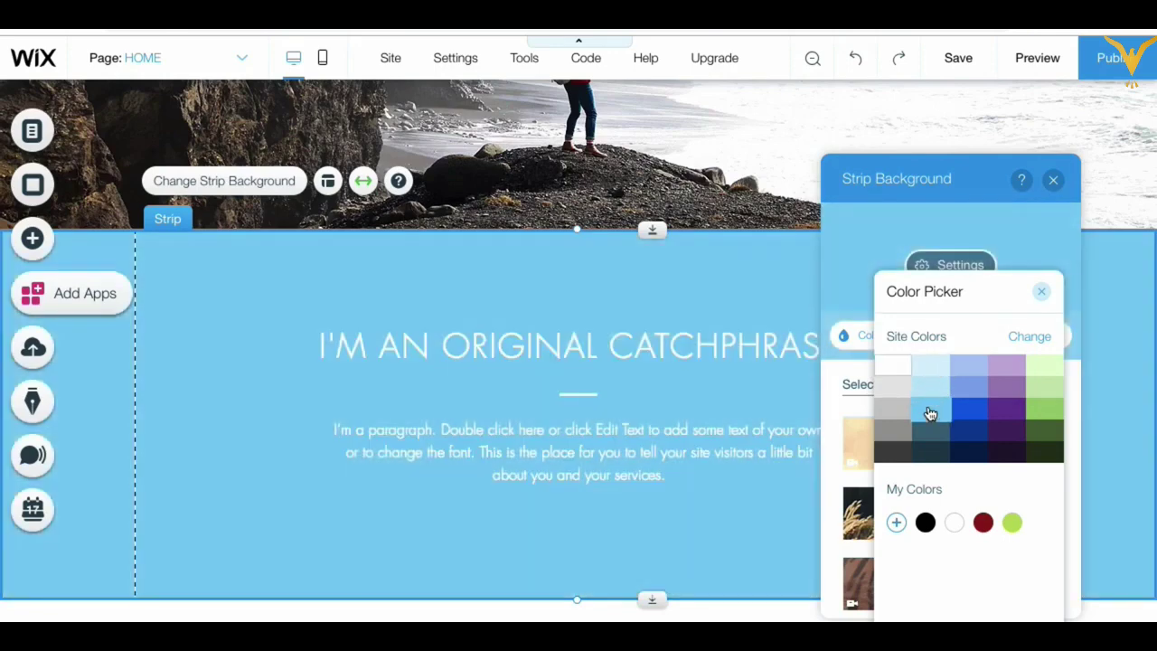
pyautogui.click(930, 413)
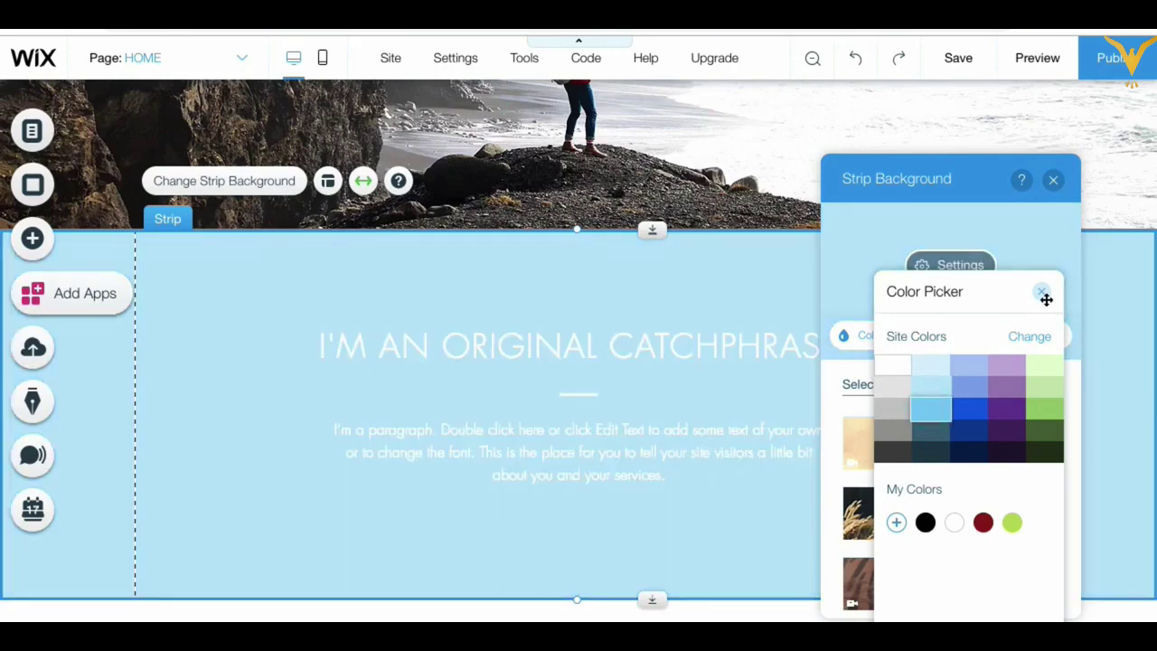
pyautogui.click(1042, 291)
pyautogui.click(1055, 183)
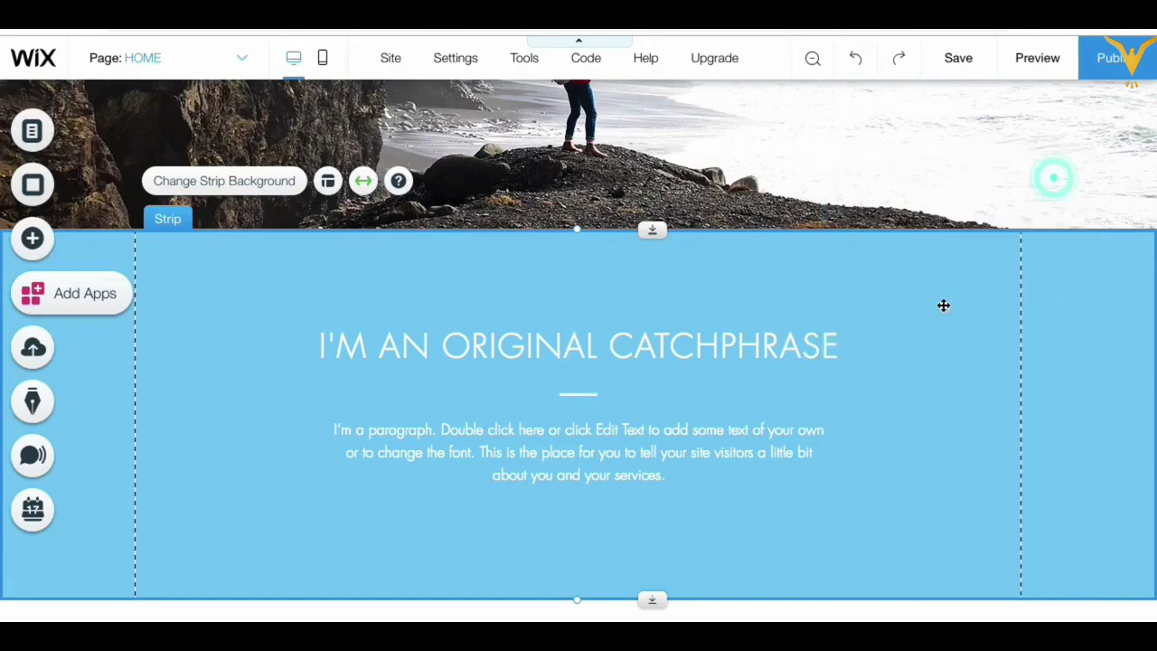
pyautogui.scroll(5, 943, 307)
pyautogui.scroll(-3, 859, 413)
pyautogui.scroll(-3, 858, 416)
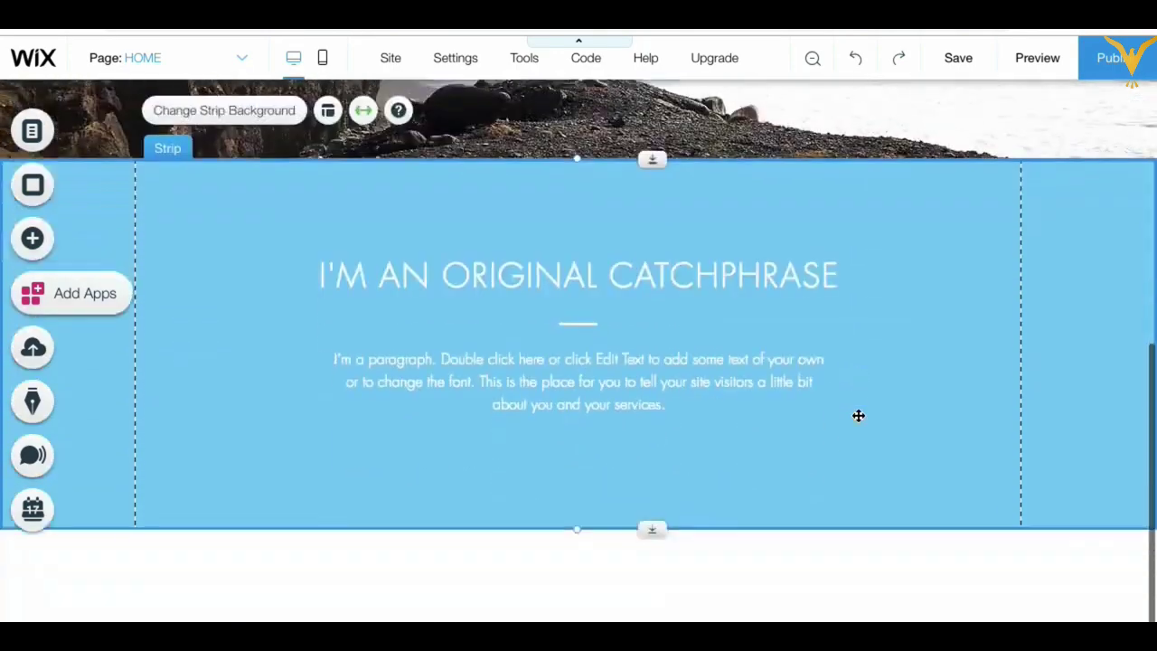
# Step: Replace the 'I'M AN ORIGINAL CATCHPHRASE' heading text with 'About Us'
pyautogui.scroll(1, 858, 413)
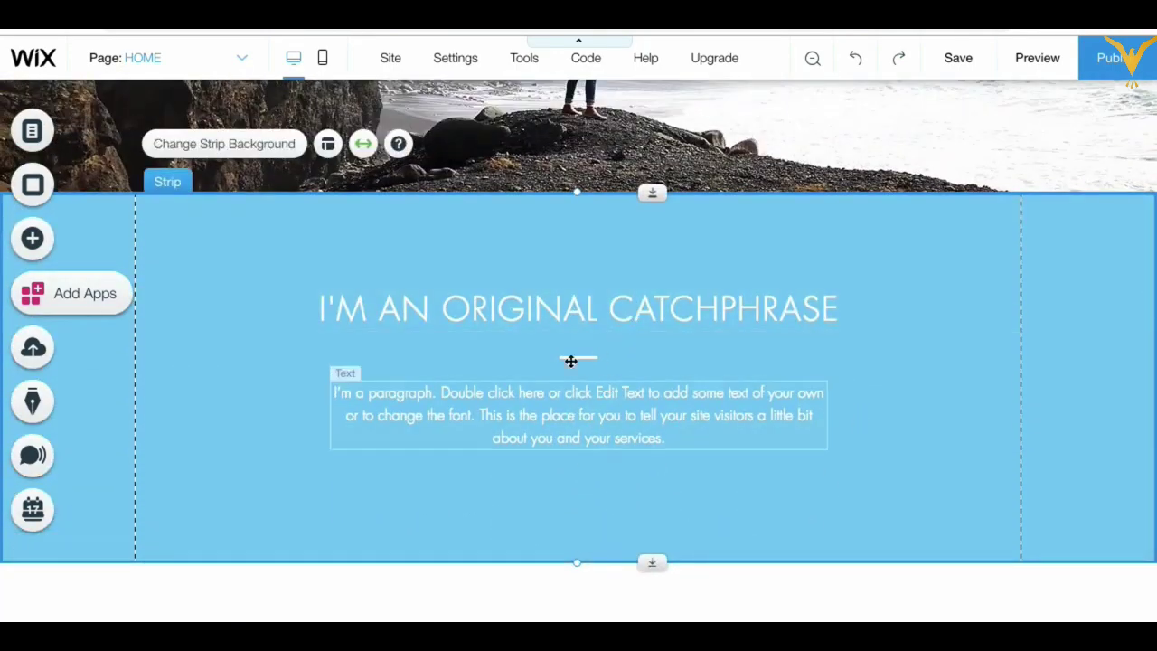
pyautogui.doubleClick(587, 419)
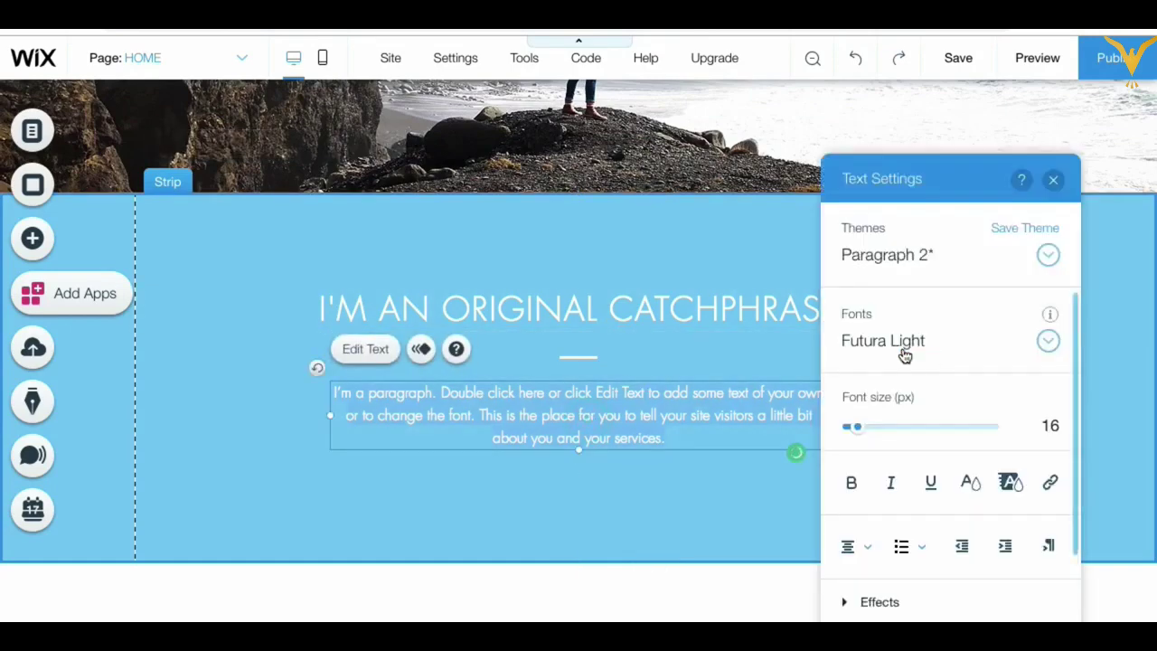
pyautogui.doubleClick(690, 310)
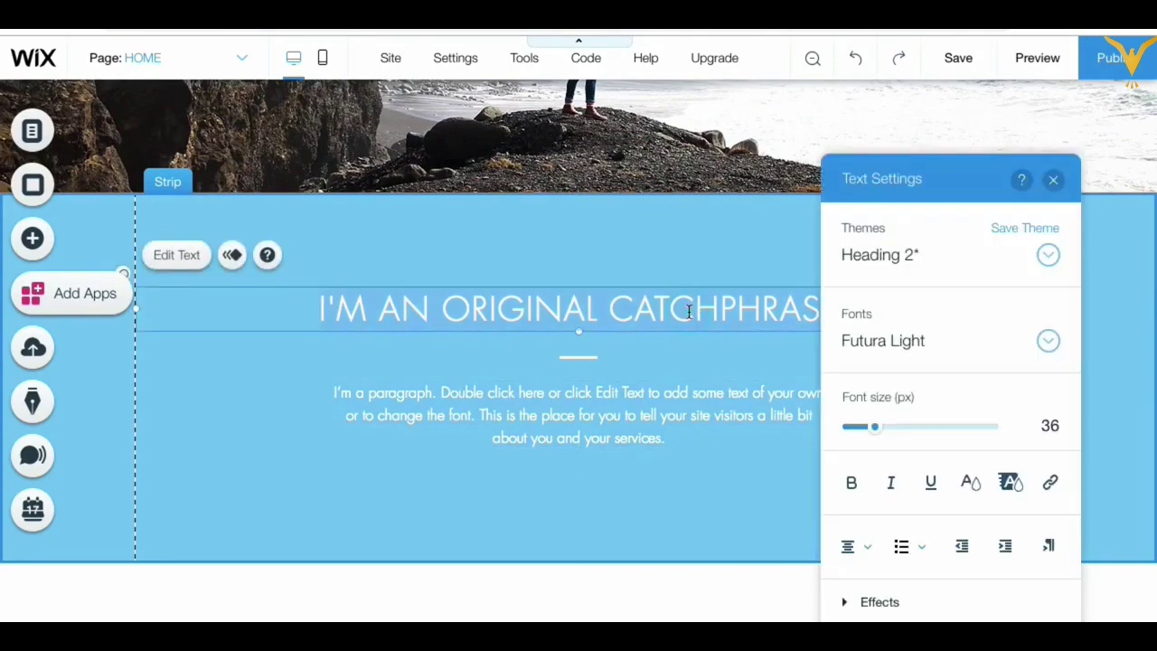
pyautogui.write('About')
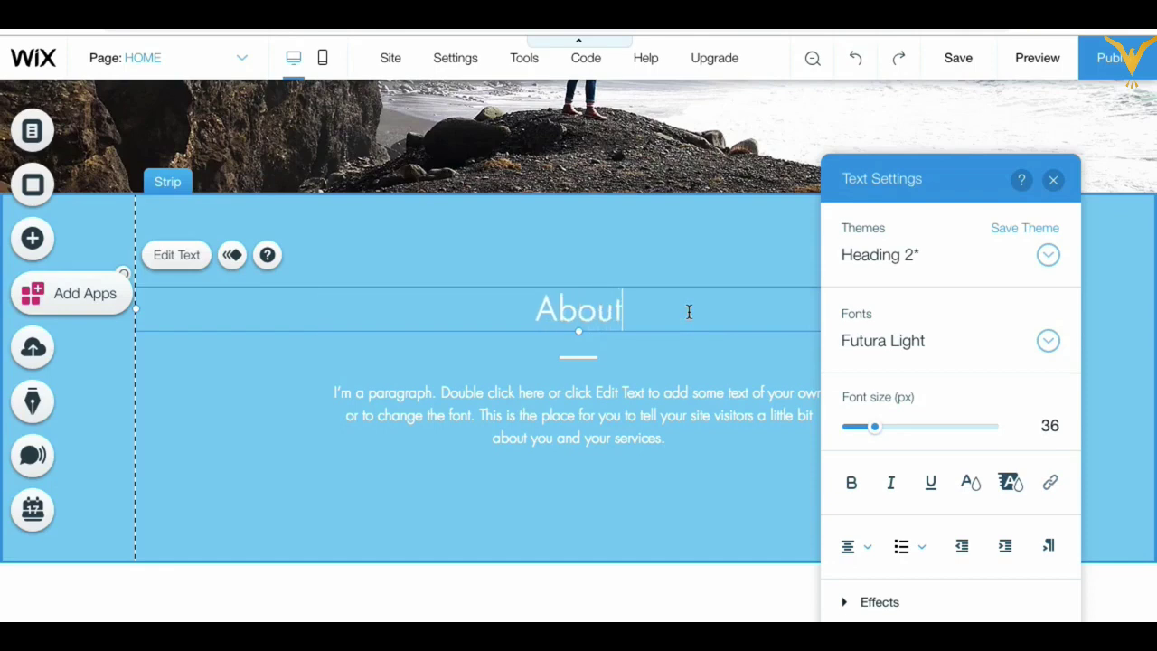
pyautogui.write(' Us')
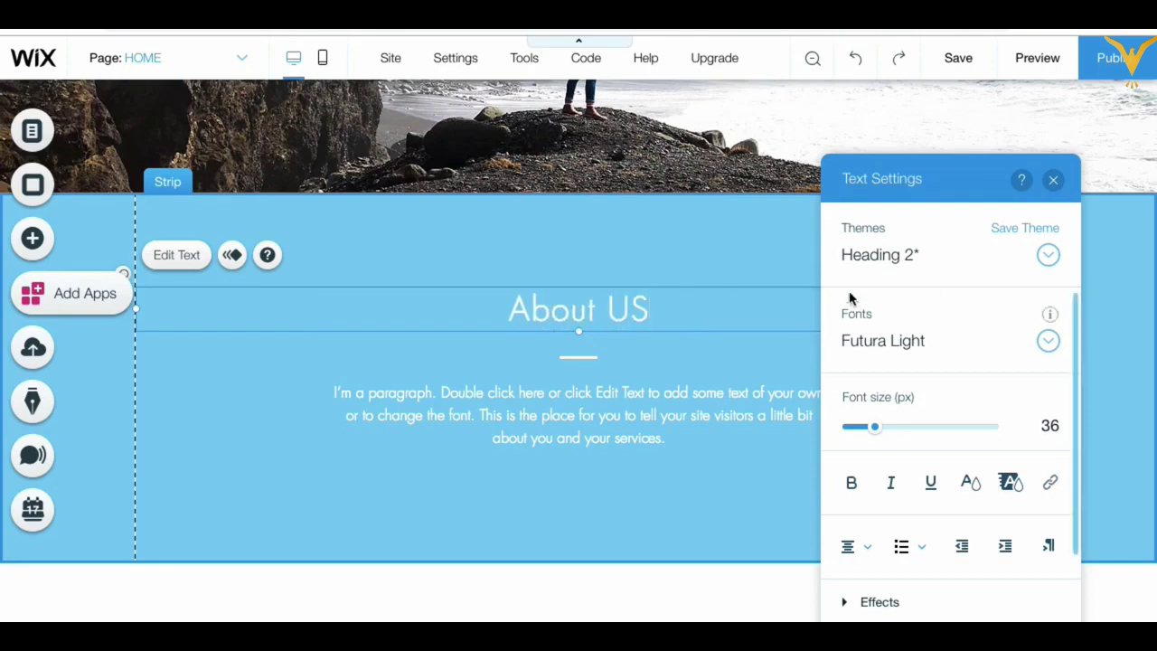
pyautogui.click(1053, 179)
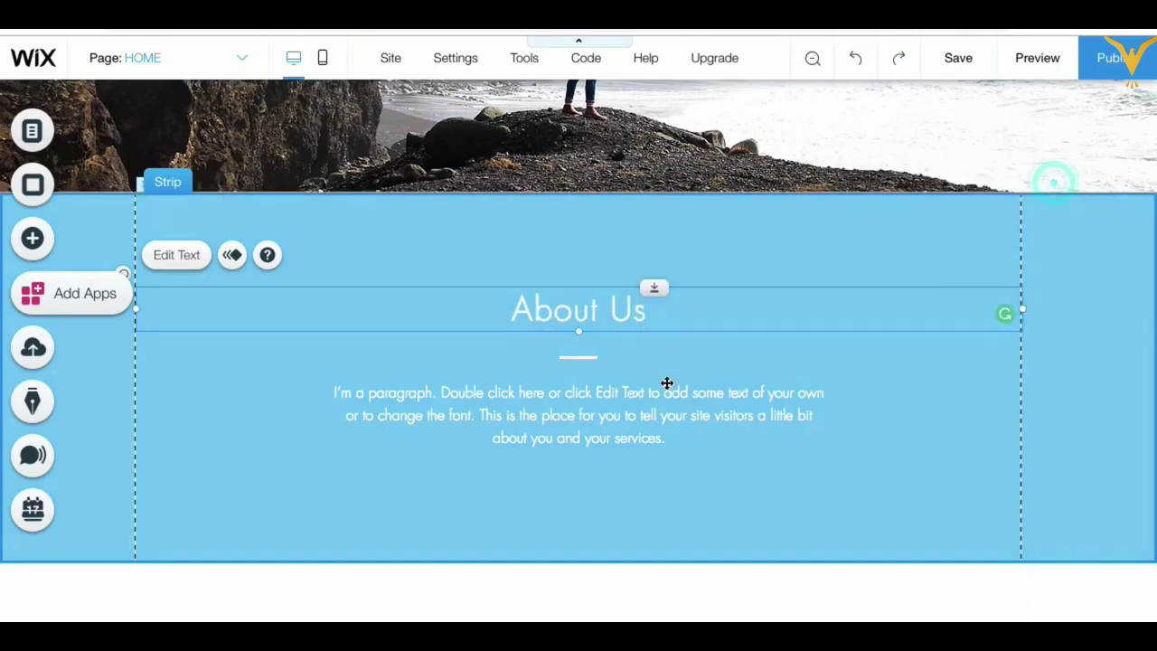
pyautogui.click(962, 438)
pyautogui.scroll(-1, 871, 473)
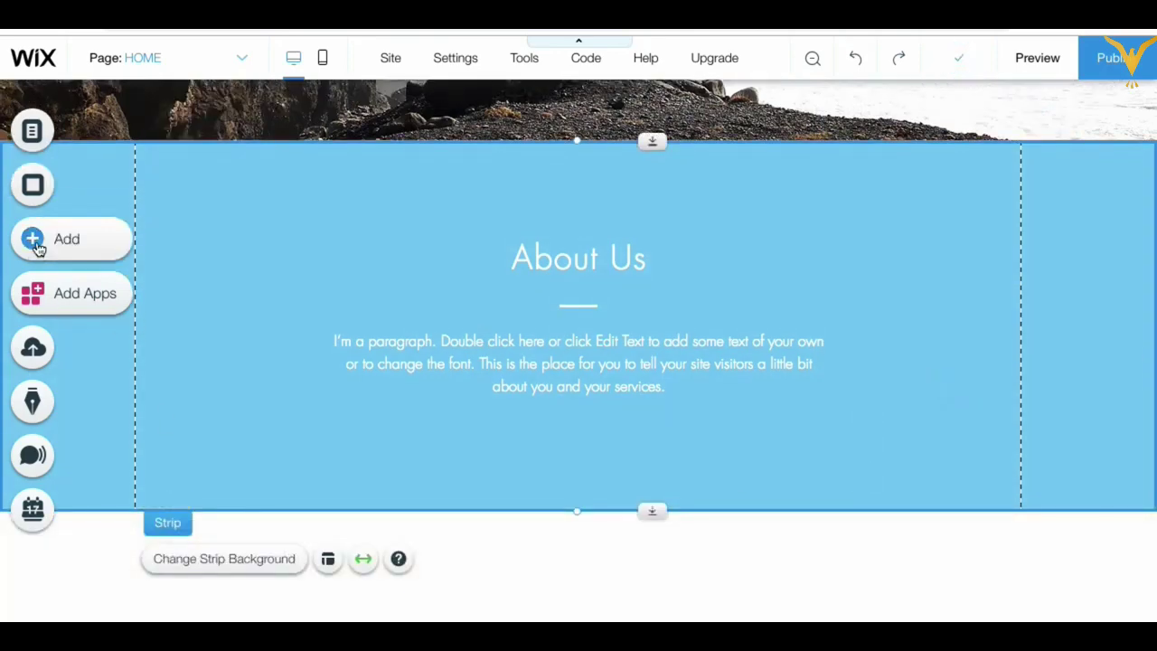
# Step: Place a blank white Classic strip directly under the light-blue About Us strip
pyautogui.click(73, 242)
pyautogui.click(147, 259)
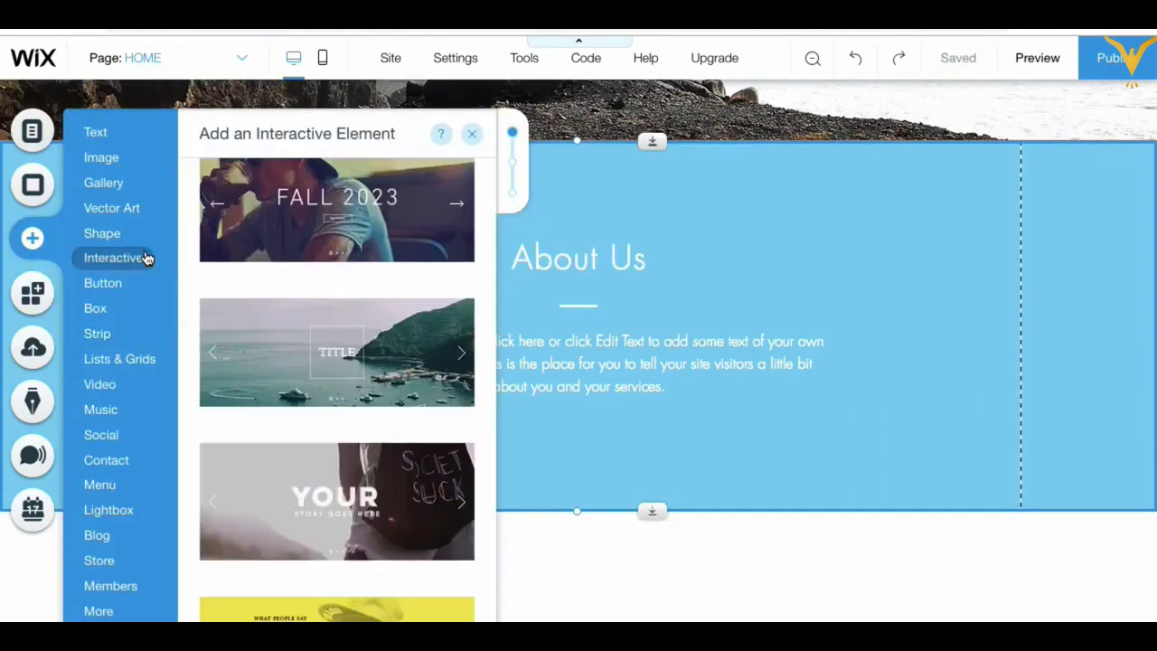
pyautogui.click(102, 333)
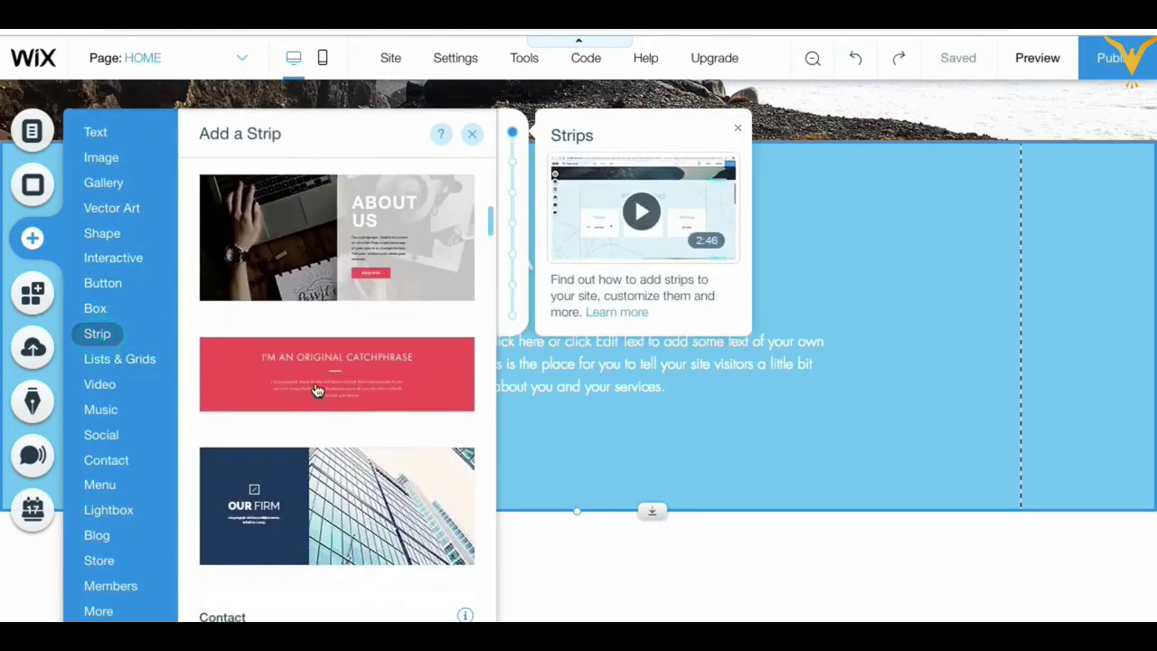
pyautogui.scroll(-1, 335, 390)
pyautogui.scroll(-10, 335, 391)
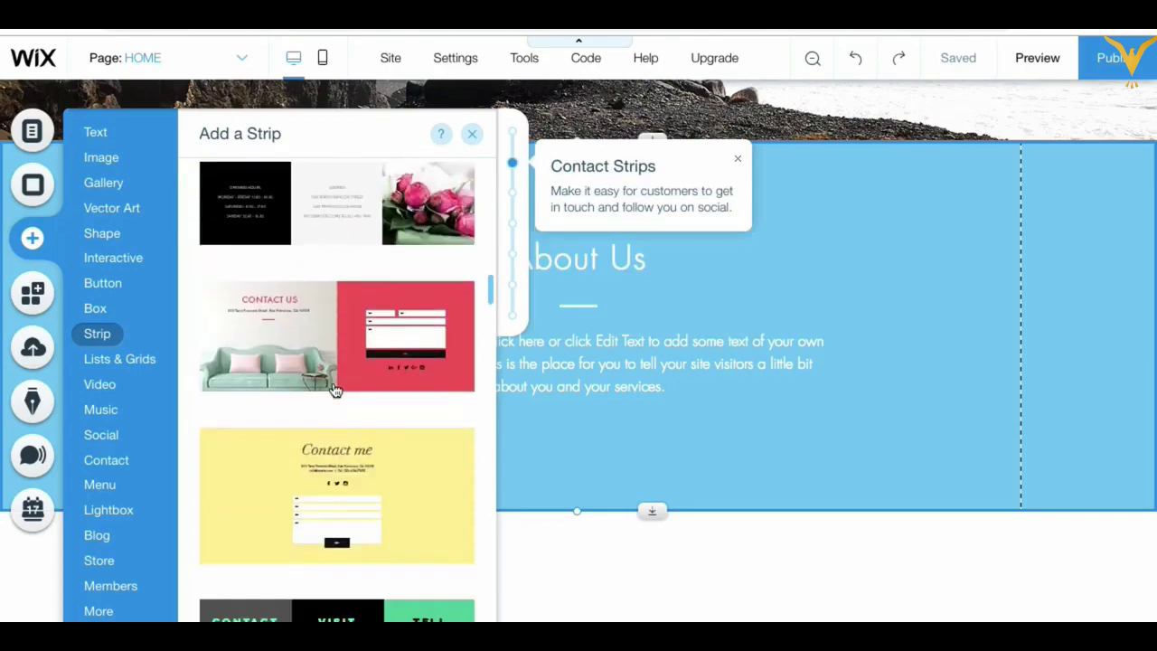
pyautogui.scroll(-10, 334, 389)
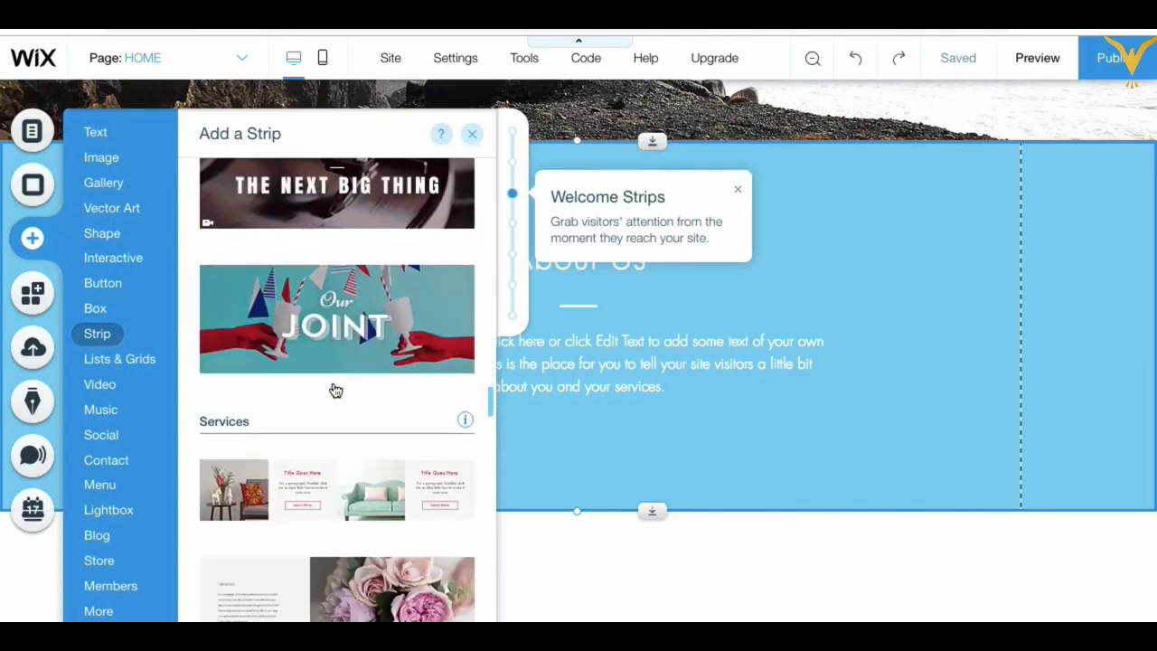
pyautogui.scroll(-10, 335, 390)
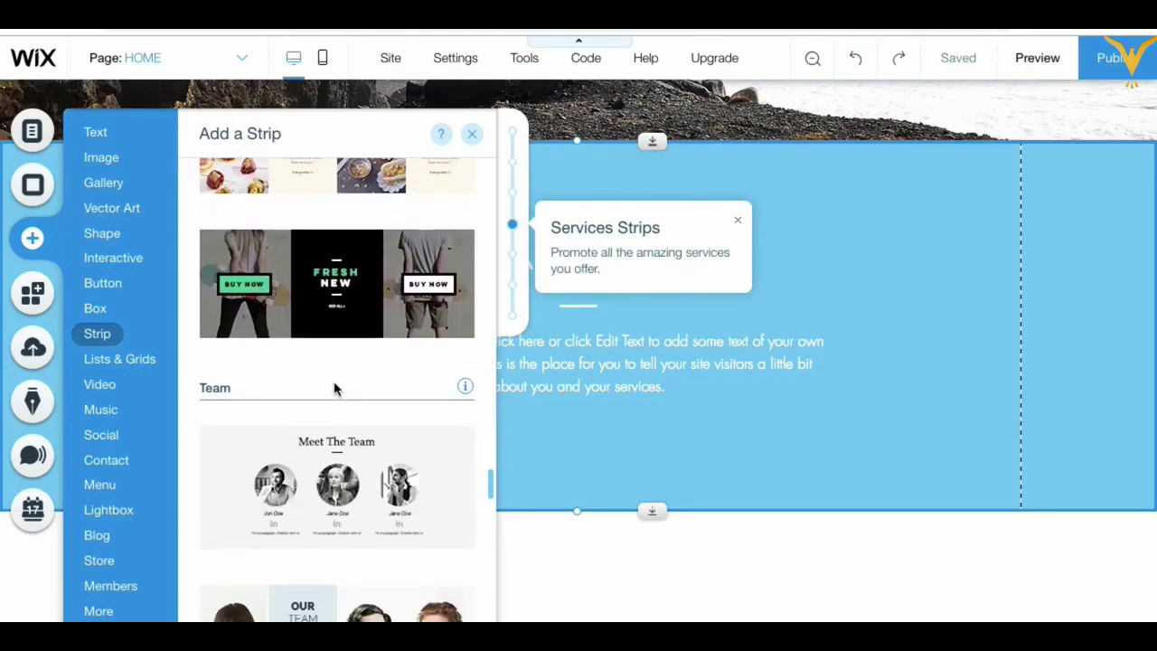
pyautogui.scroll(-10, 335, 391)
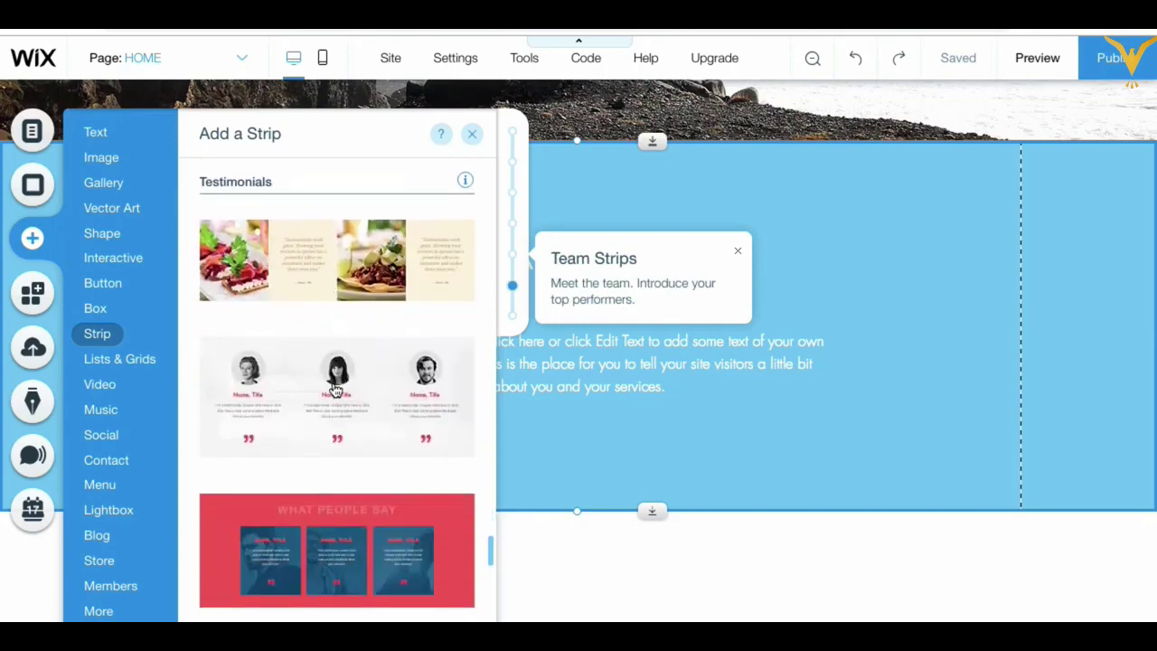
pyautogui.scroll(-5, 335, 389)
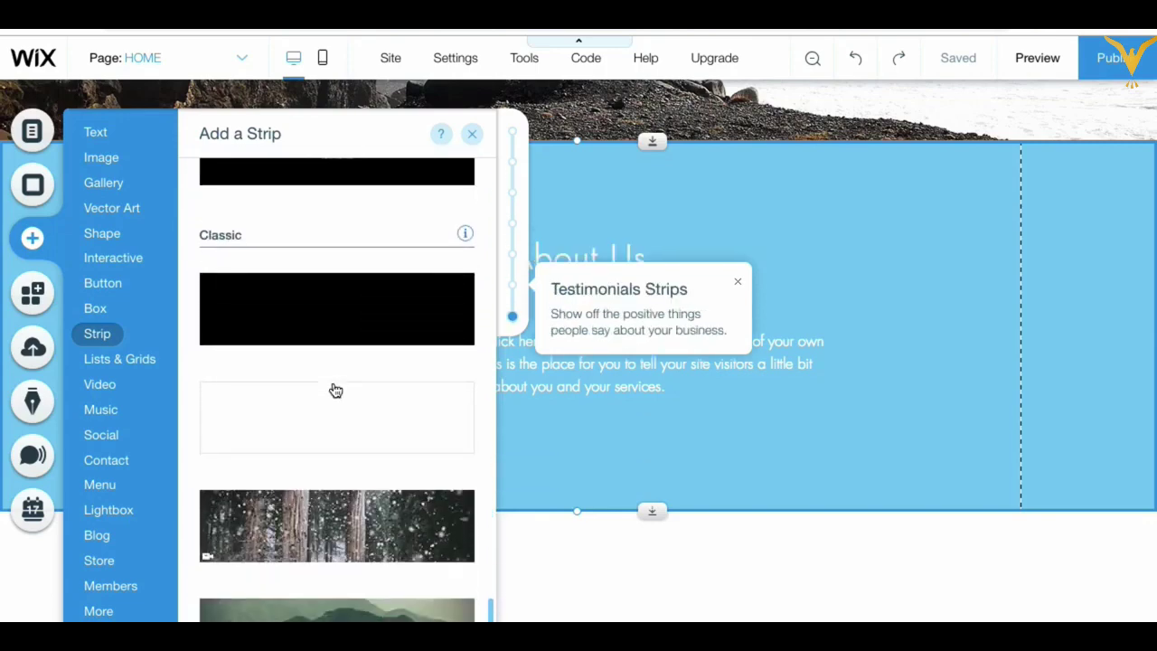
pyautogui.scroll(-1, 336, 389)
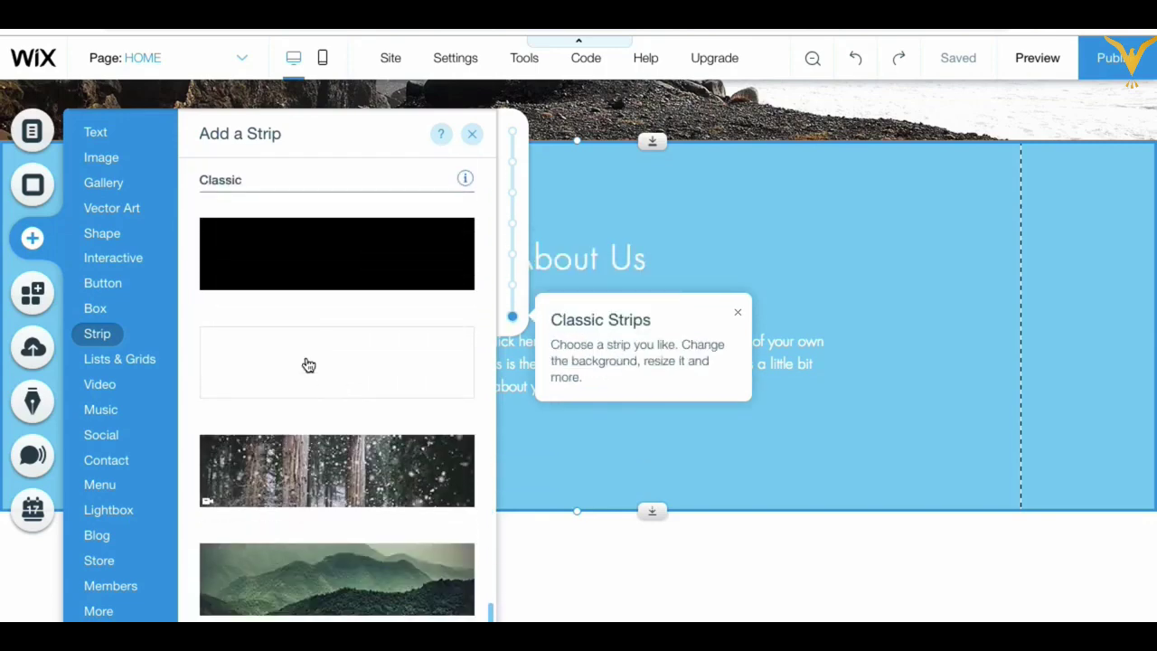
pyautogui.moveTo(280, 359); pyautogui.dragTo(509, 578)
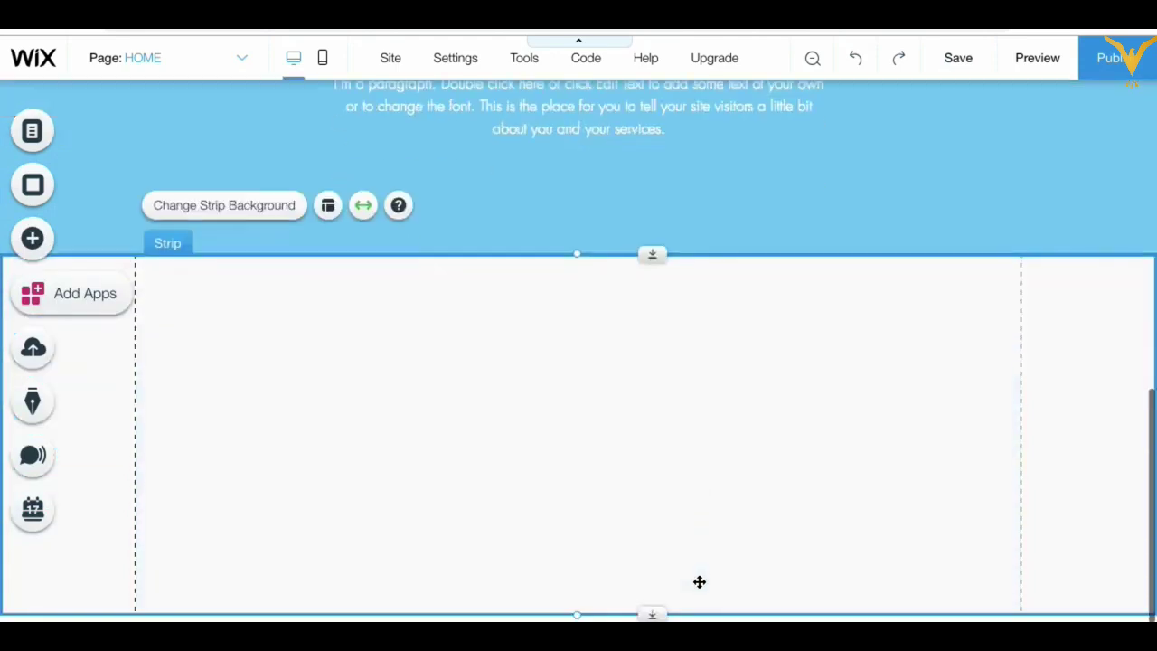
pyautogui.scroll(1, 696, 373)
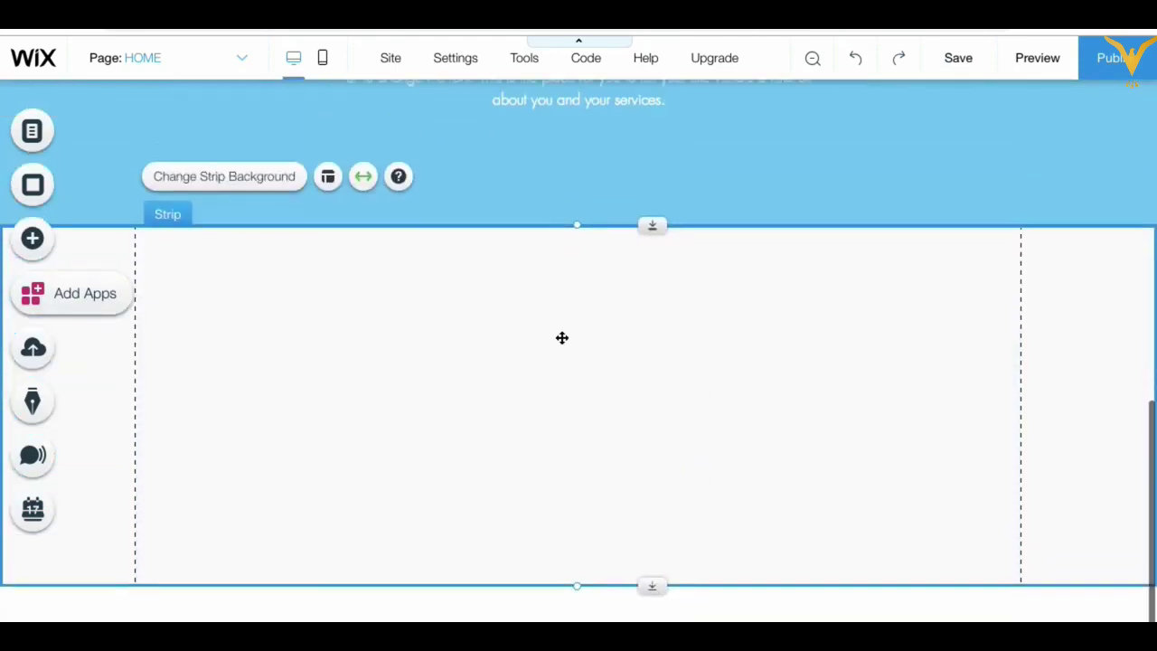
pyautogui.click(641, 406)
pyautogui.scroll(1, 663, 383)
pyautogui.scroll(2, 617, 411)
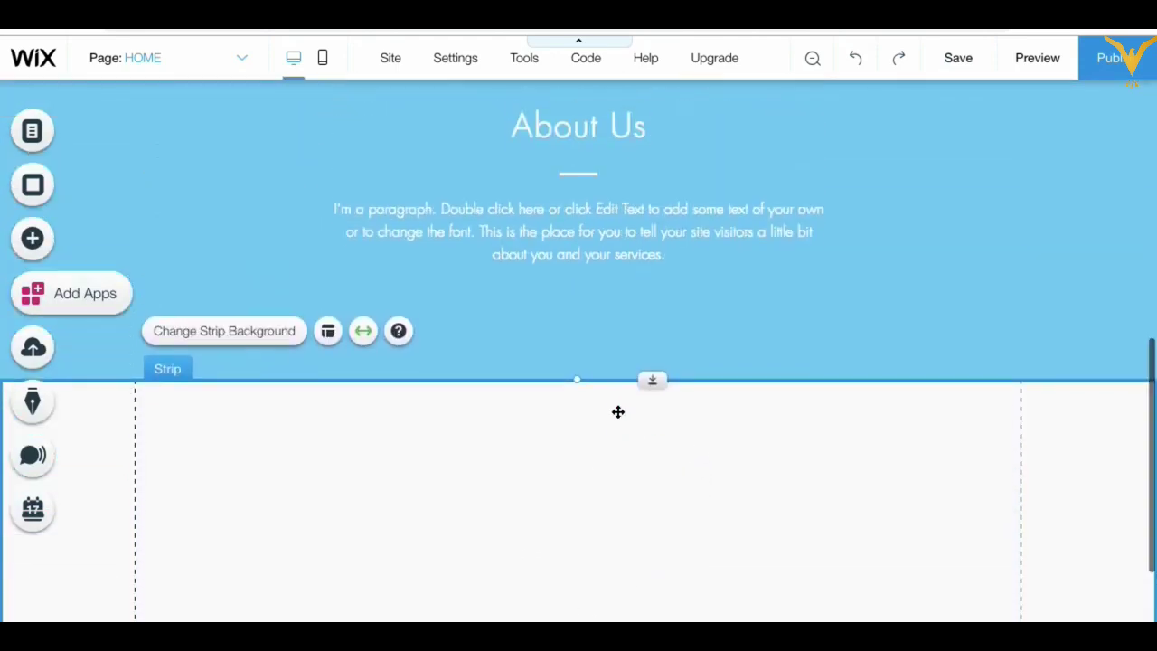
pyautogui.scroll(-2, 617, 410)
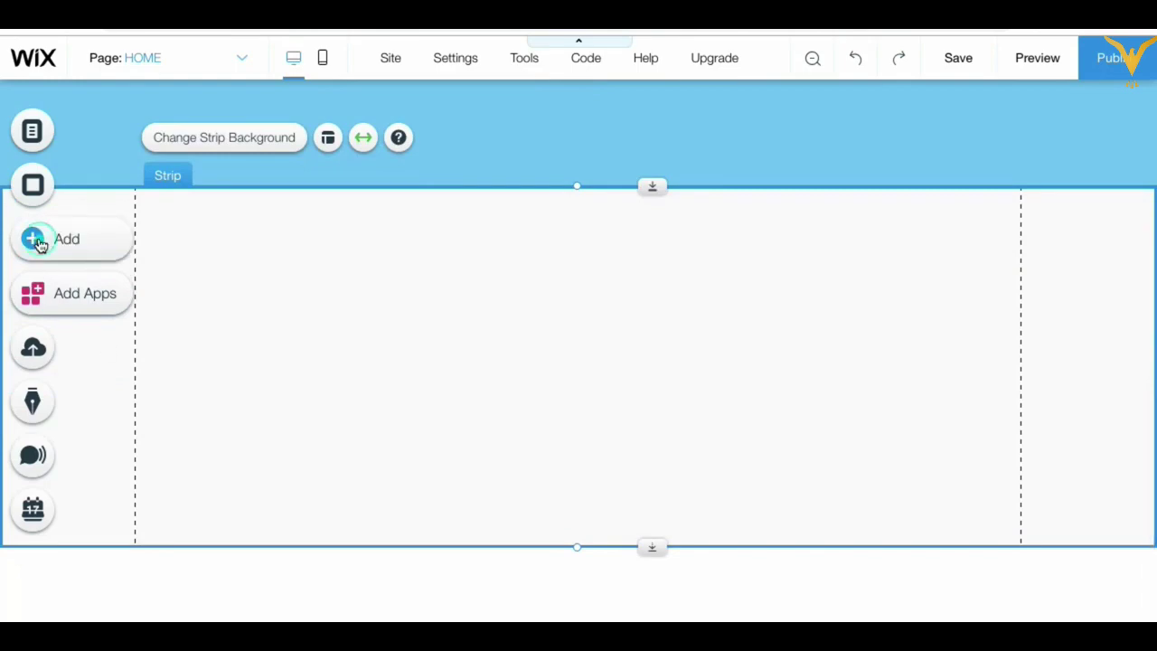
# Step: Drop the Hydra, Santorini and Mykonos travel repeater from Lists & Grids into the white strip
pyautogui.click(72, 241)
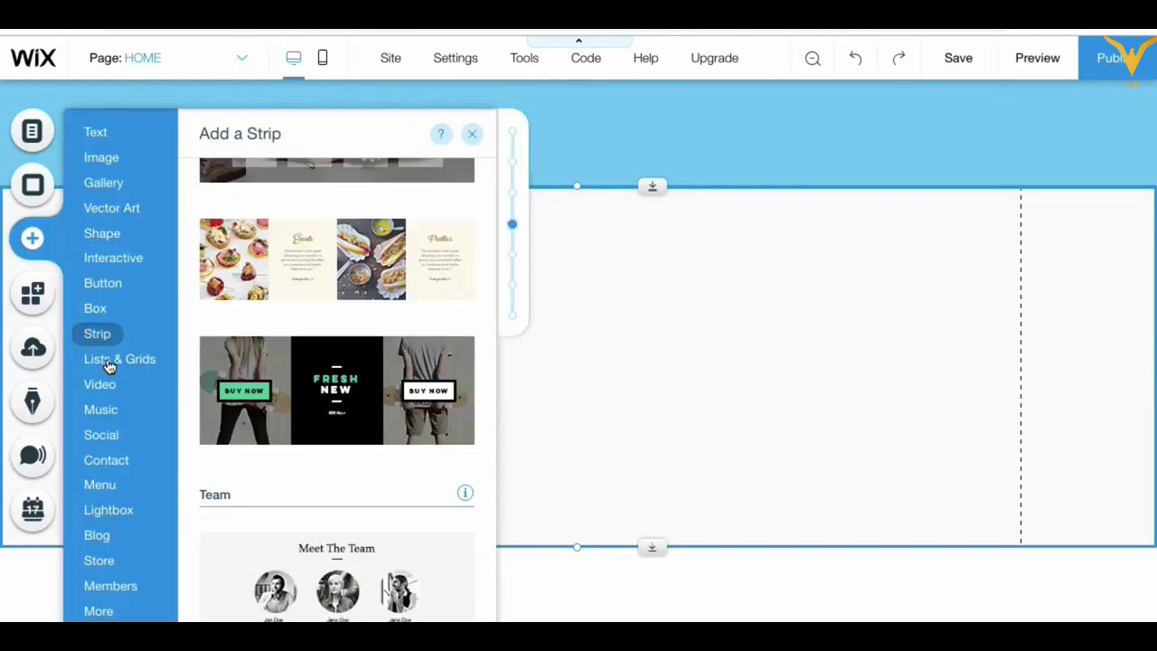
pyautogui.click(106, 363)
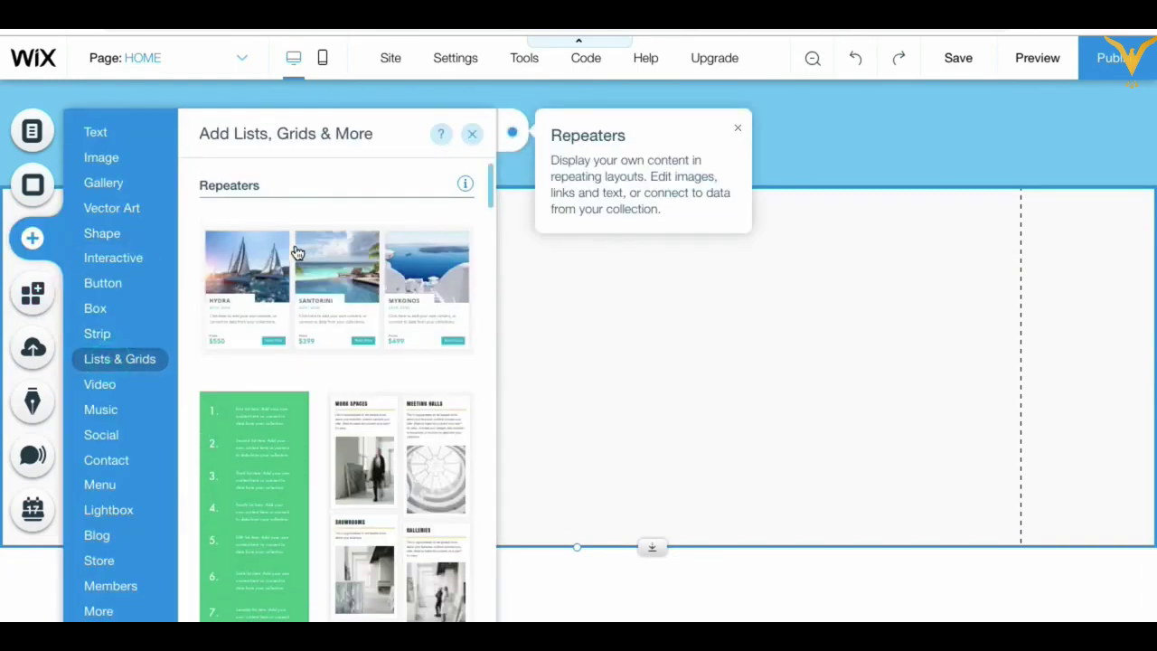
pyautogui.moveTo(456, 365); pyautogui.dragTo(510, 291)
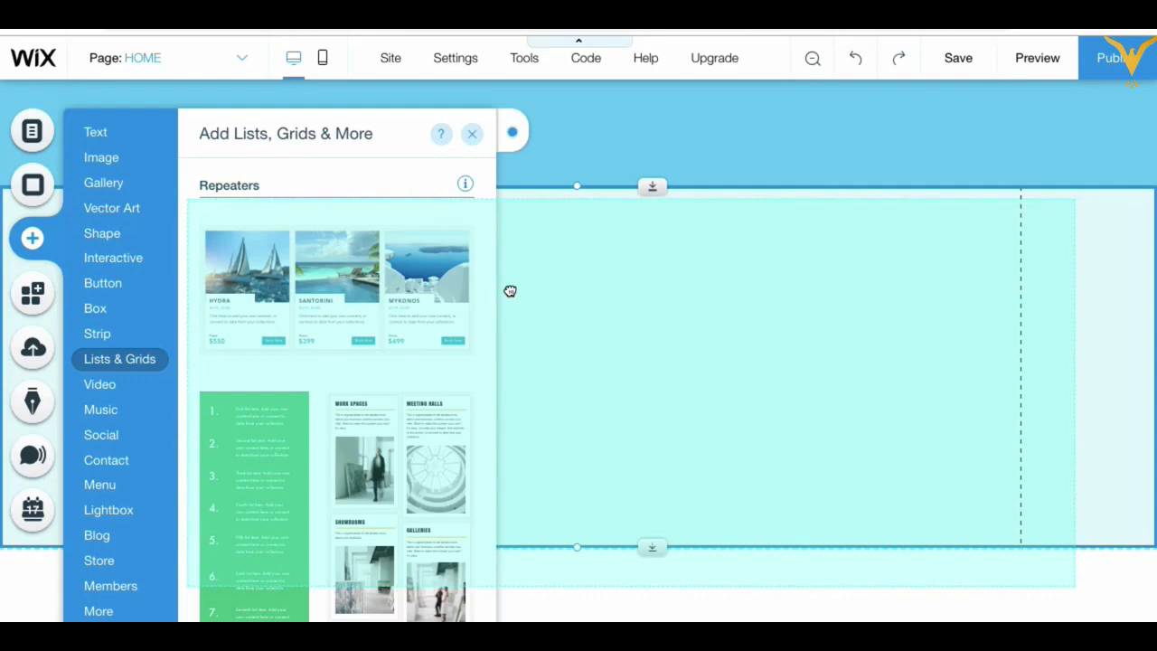
pyautogui.moveTo(511, 291); pyautogui.dragTo(512, 288)
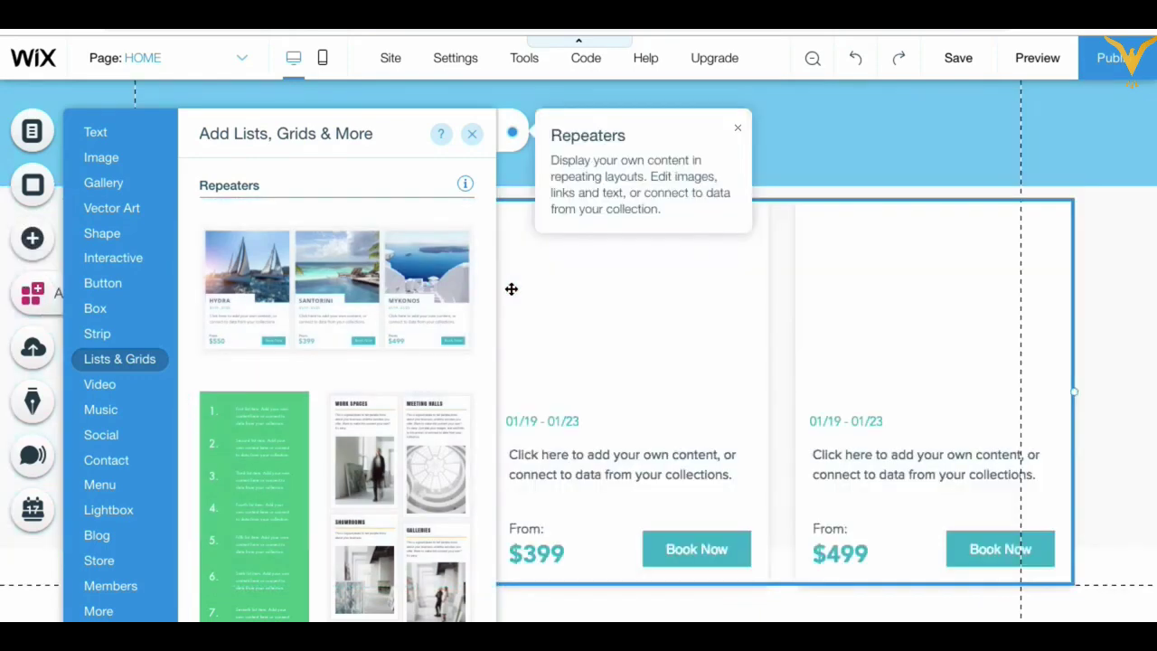
pyautogui.click(858, 392)
# Step: Make the white strip taller to fit the cards and shift the repeater down and left
pyautogui.click(1110, 412)
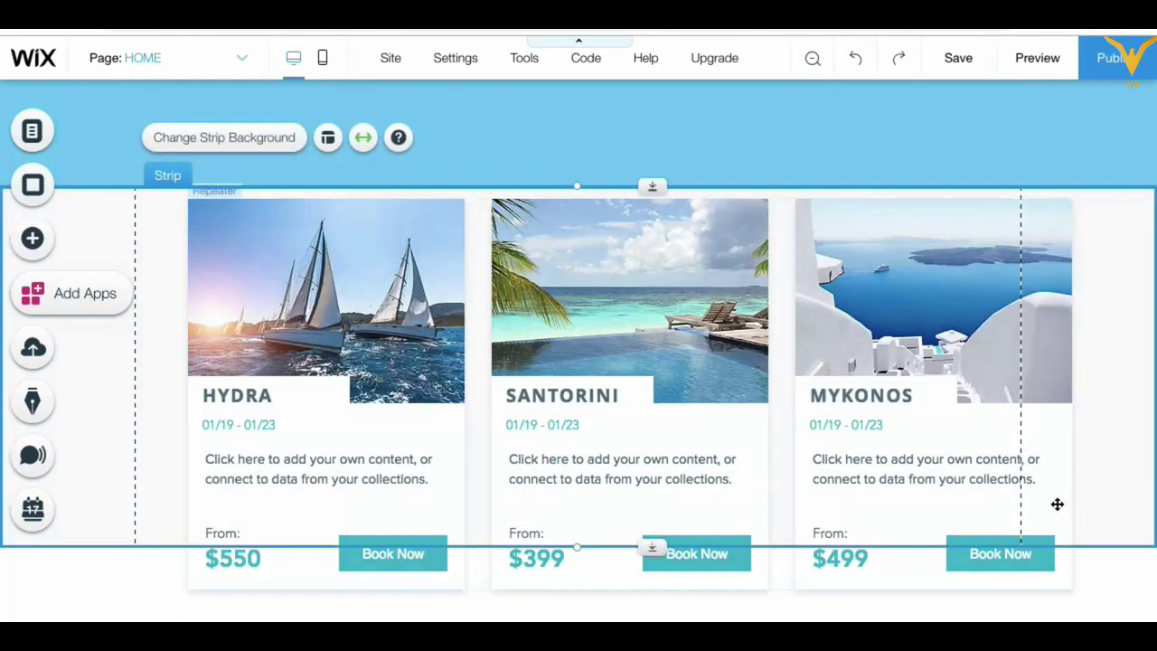
pyautogui.moveTo(652, 546); pyautogui.dragTo(651, 624)
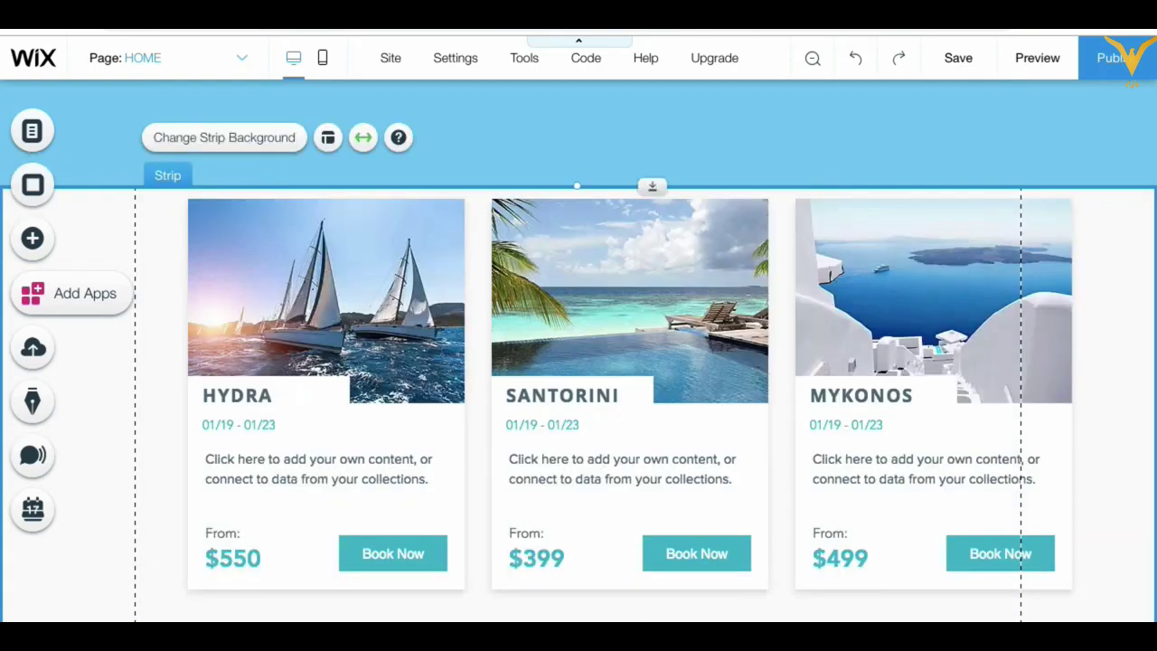
pyautogui.moveTo(651, 291); pyautogui.dragTo(595, 307)
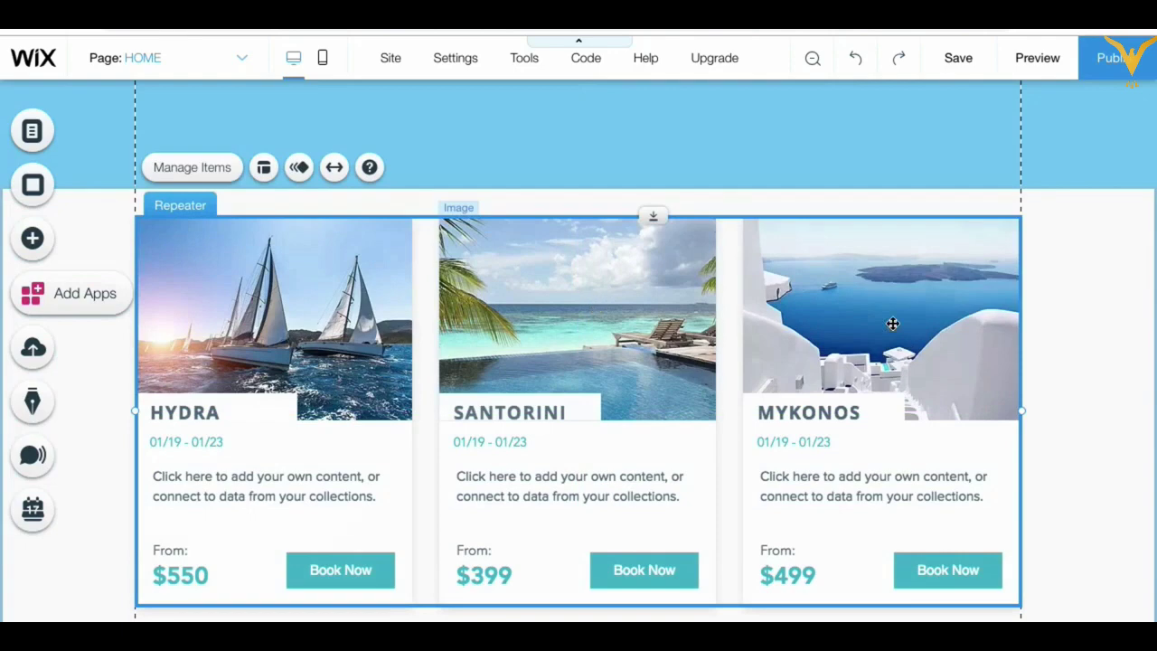
pyautogui.click(1090, 278)
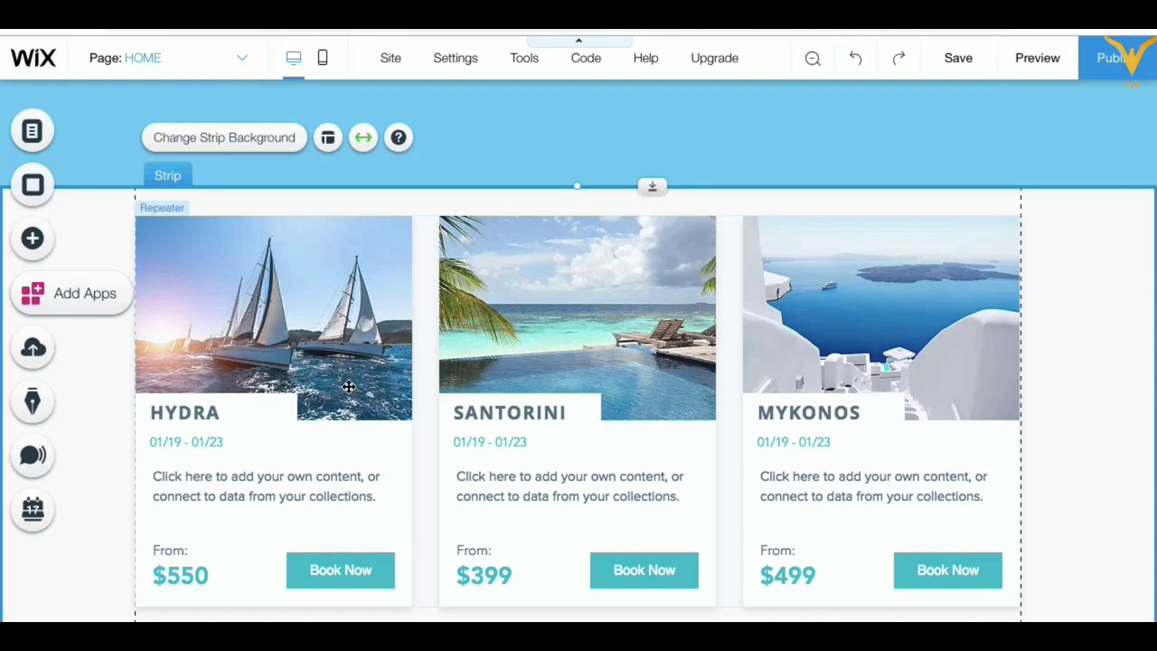
pyautogui.click(49, 240)
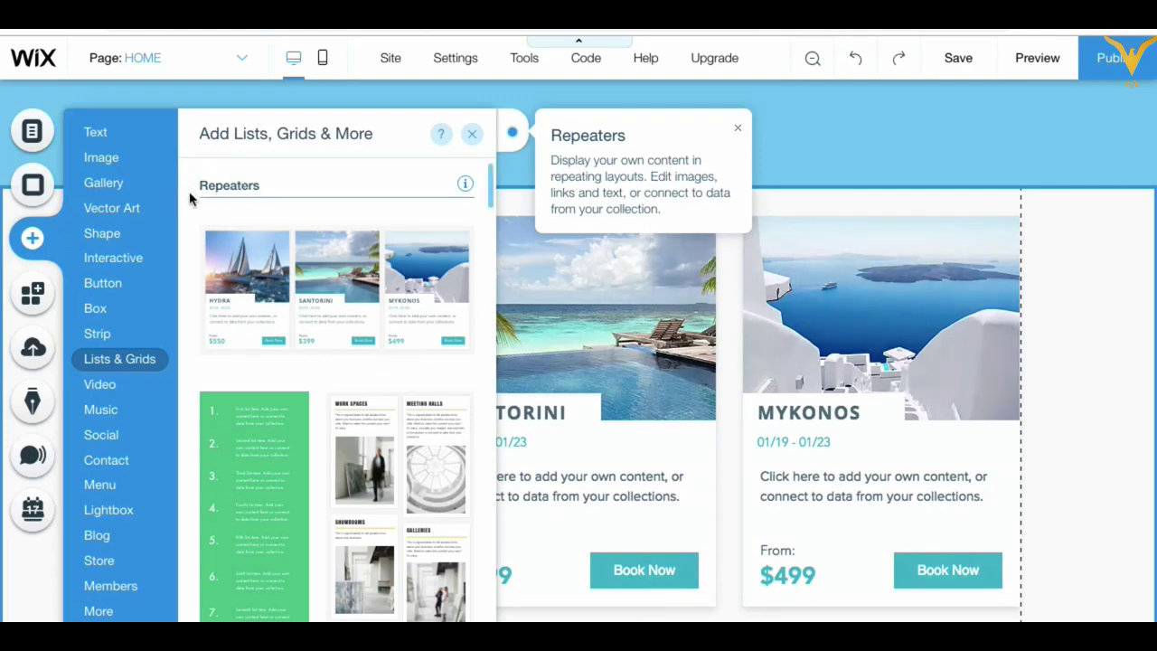
pyautogui.click(639, 312)
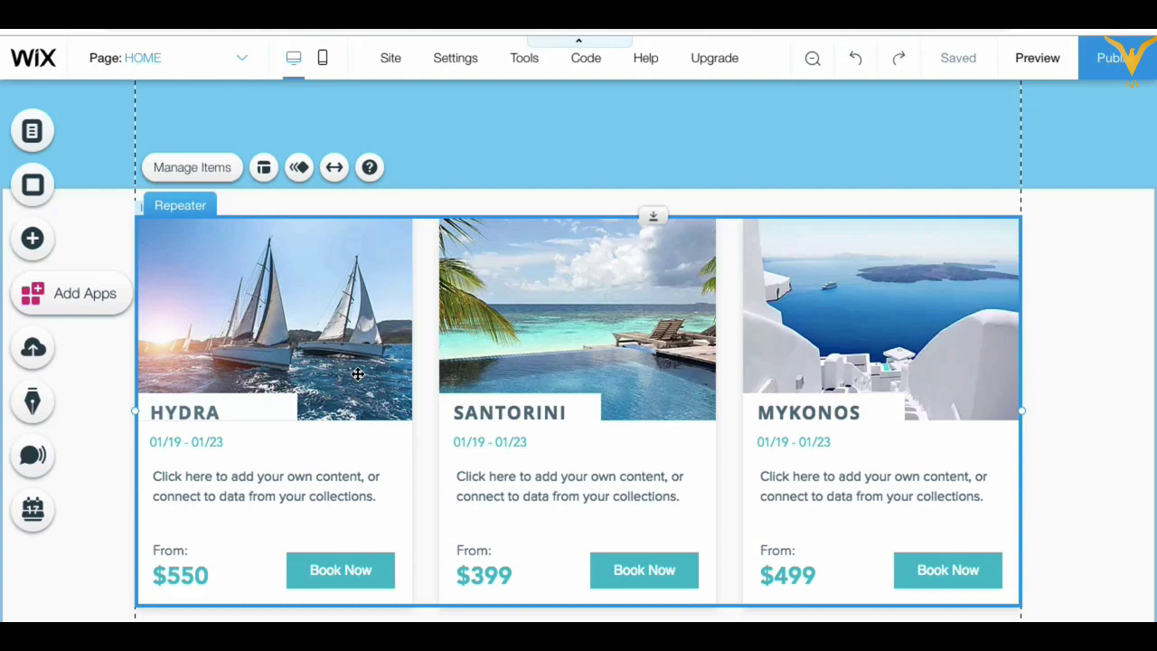
# Step: Delete the date line from every repeater card
pyautogui.click(201, 412)
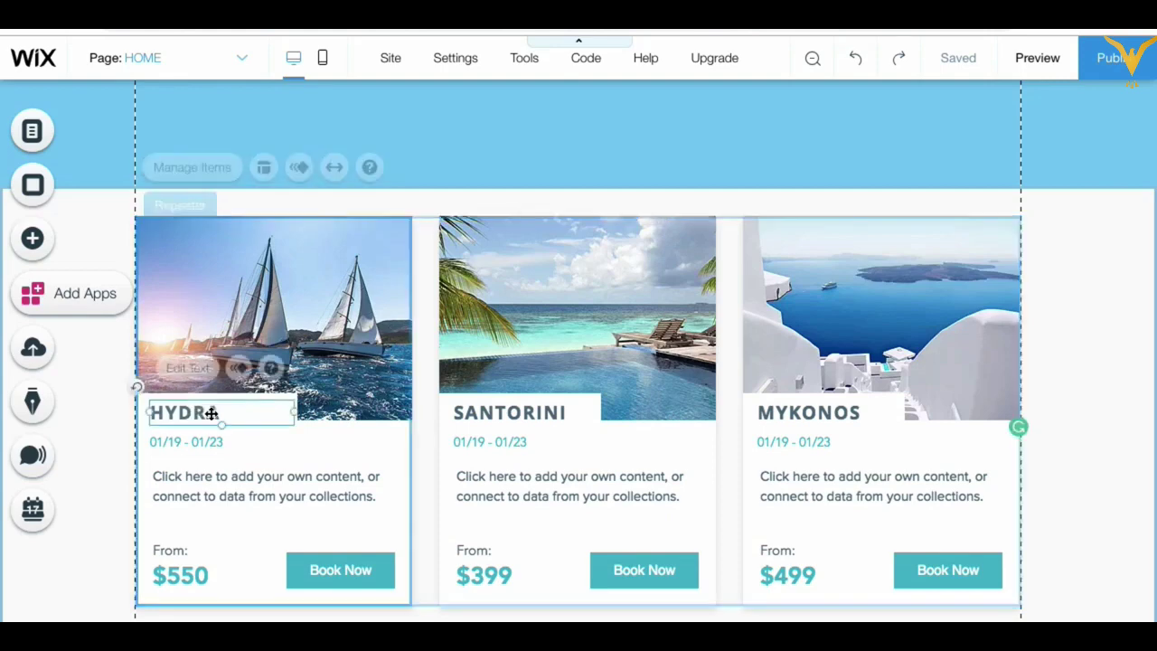
pyautogui.click(212, 413)
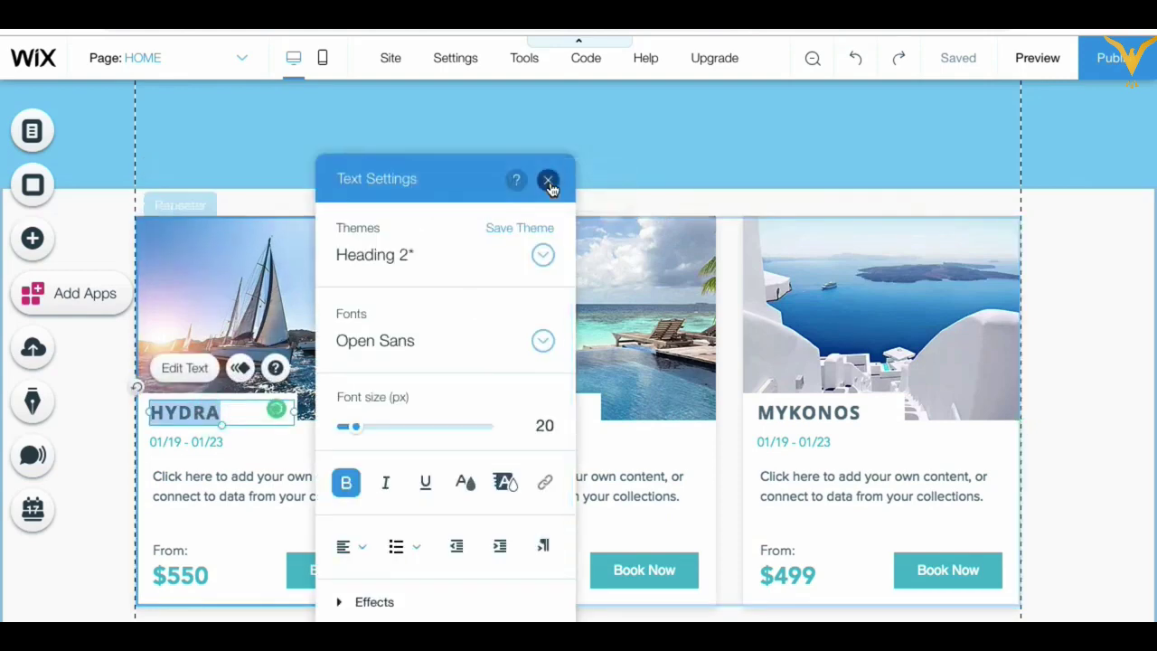
pyautogui.click(548, 180)
pyautogui.doubleClick(212, 414)
pyautogui.click(190, 448)
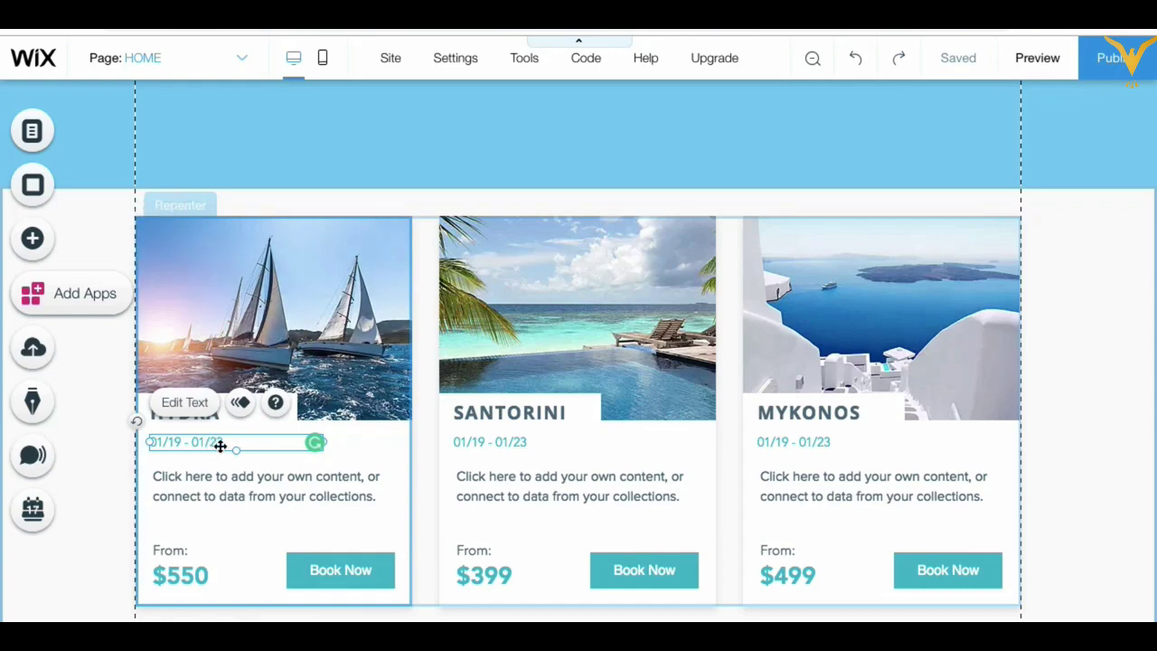
pyautogui.rightClick(217, 445)
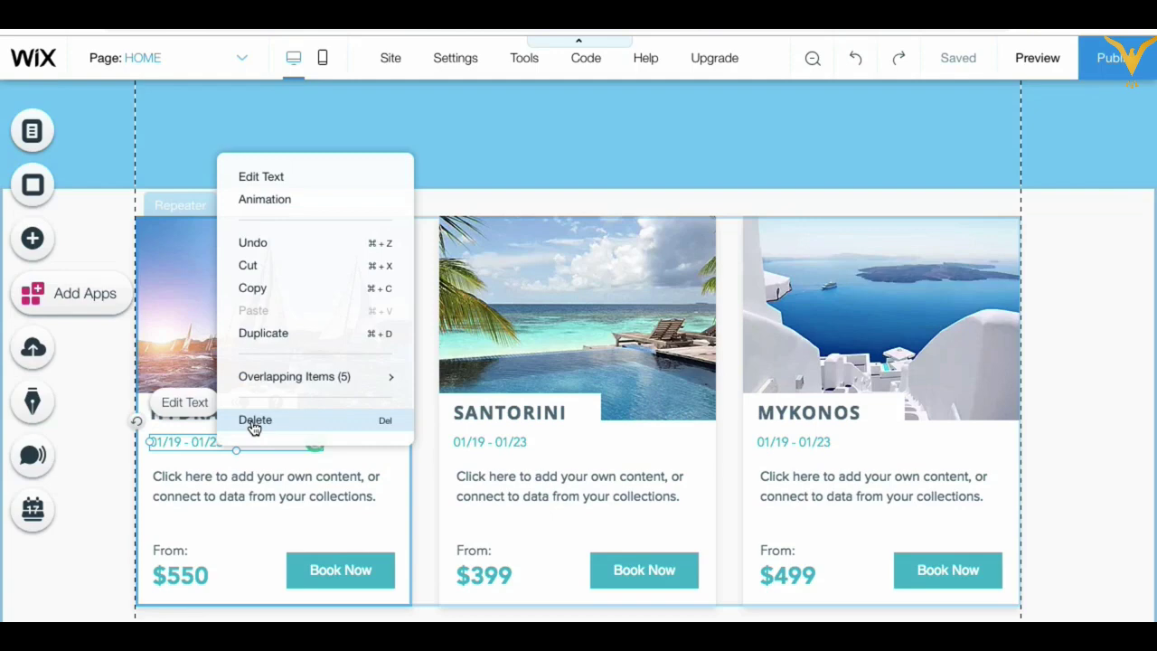
pyautogui.click(255, 421)
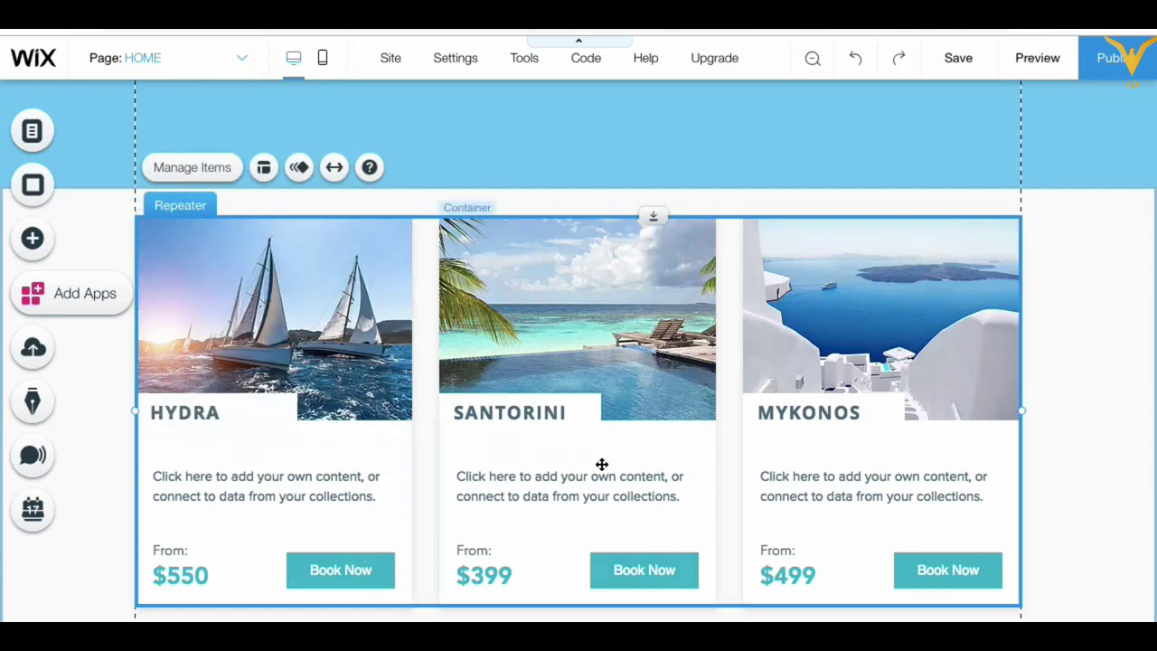
# Step: Move the HYDRA title down just below its photo
pyautogui.moveTo(197, 415)
pyautogui.mouseDown()
pyautogui.moveTo(196, 431)
pyautogui.moveTo(196, 408)
pyautogui.moveTo(195, 420)
pyautogui.mouseUp()
pyautogui.click(196, 420)
pyautogui.click(195, 420)
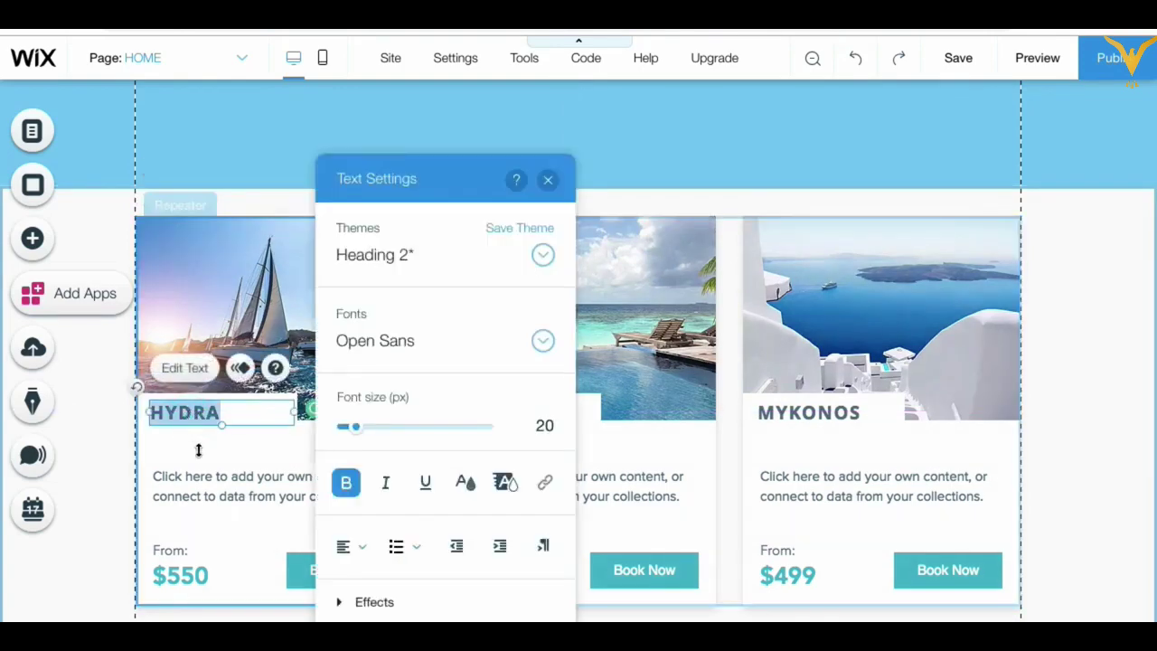
pyautogui.click(198, 449)
pyautogui.click(197, 408)
pyautogui.moveTo(199, 409); pyautogui.dragTo(203, 443)
# Step: Delete the white title boxes from all cards and nudge the repeater into place
pyautogui.click(286, 405)
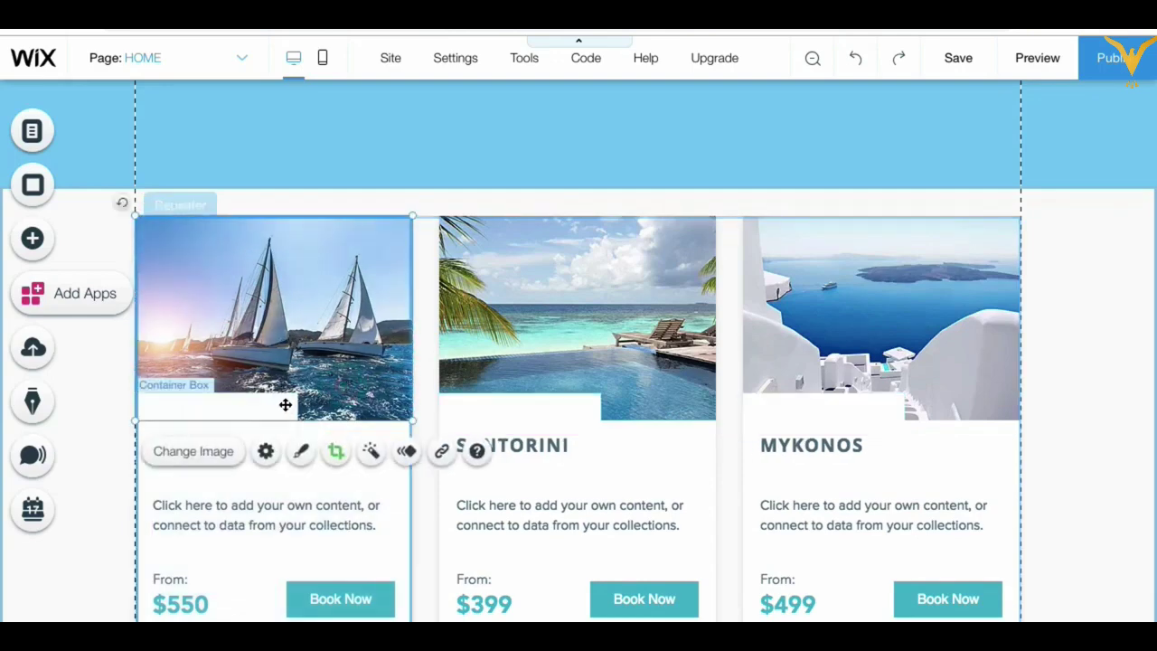
pyautogui.click(285, 405)
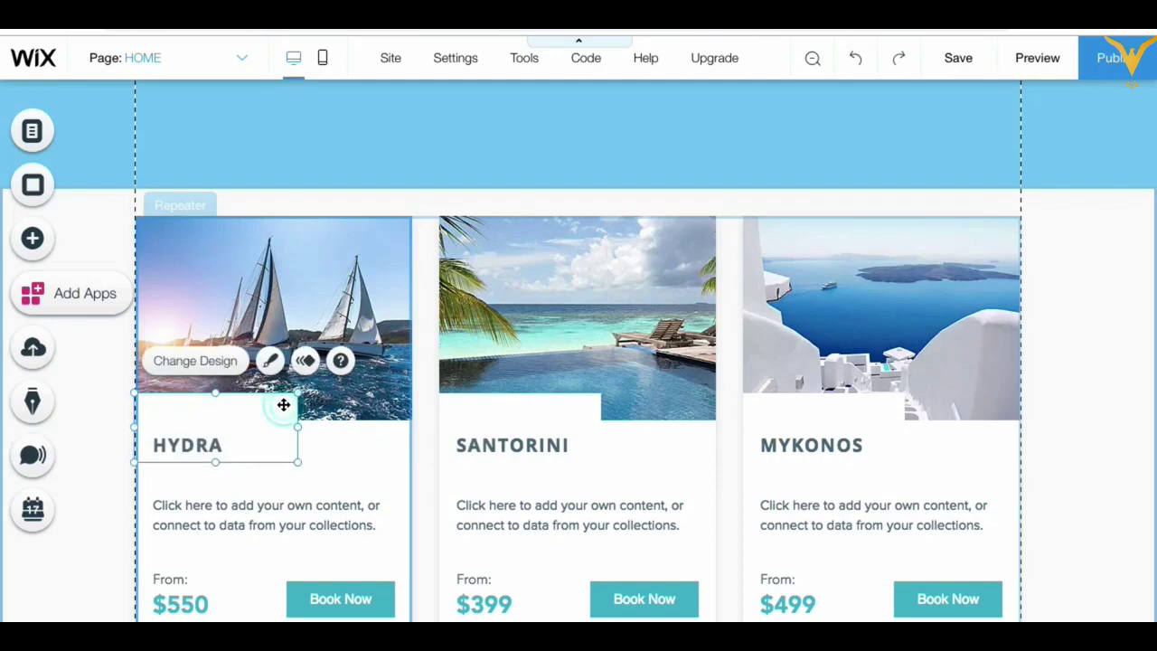
pyautogui.moveTo(283, 405); pyautogui.dragTo(288, 359)
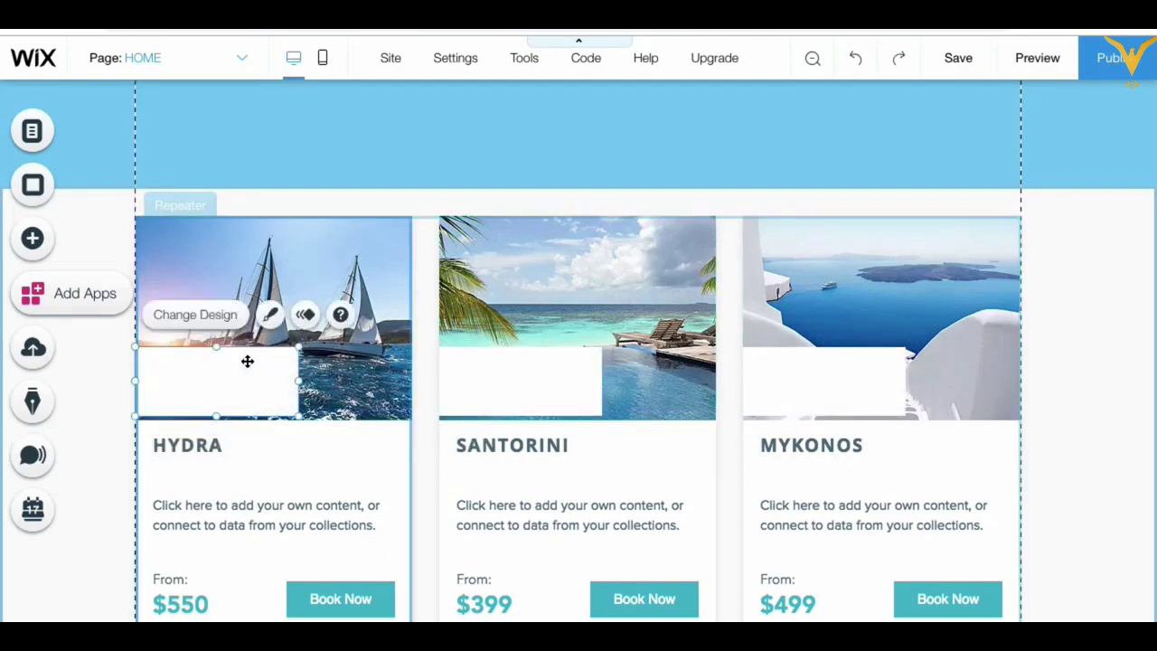
pyautogui.rightClick(247, 361)
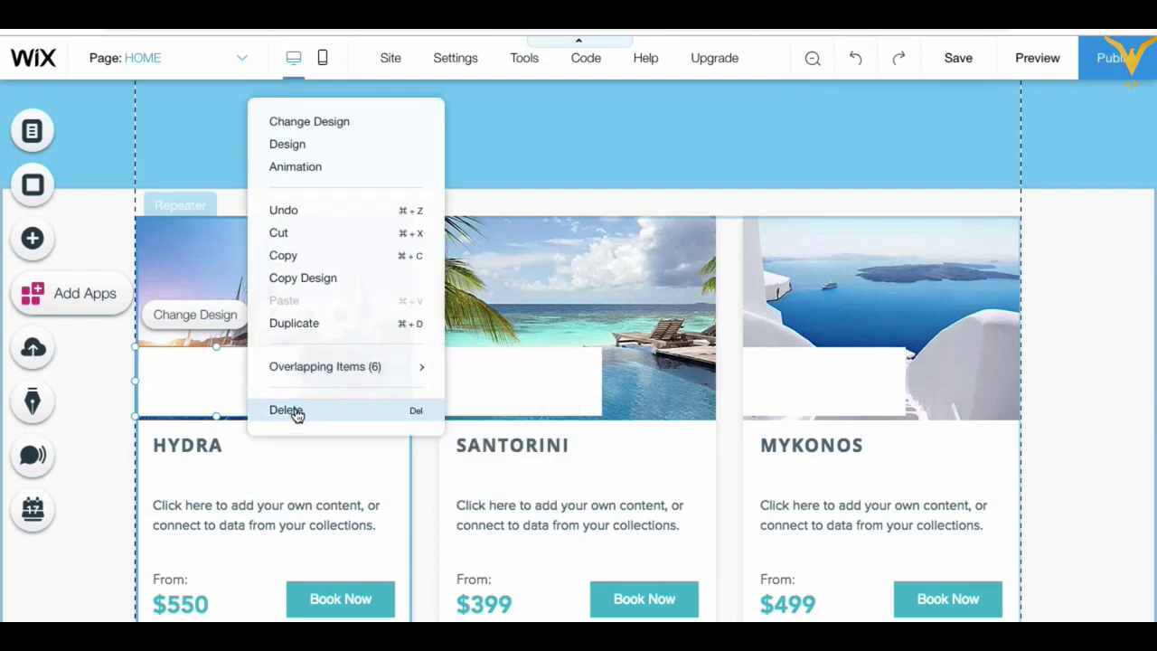
pyautogui.click(298, 412)
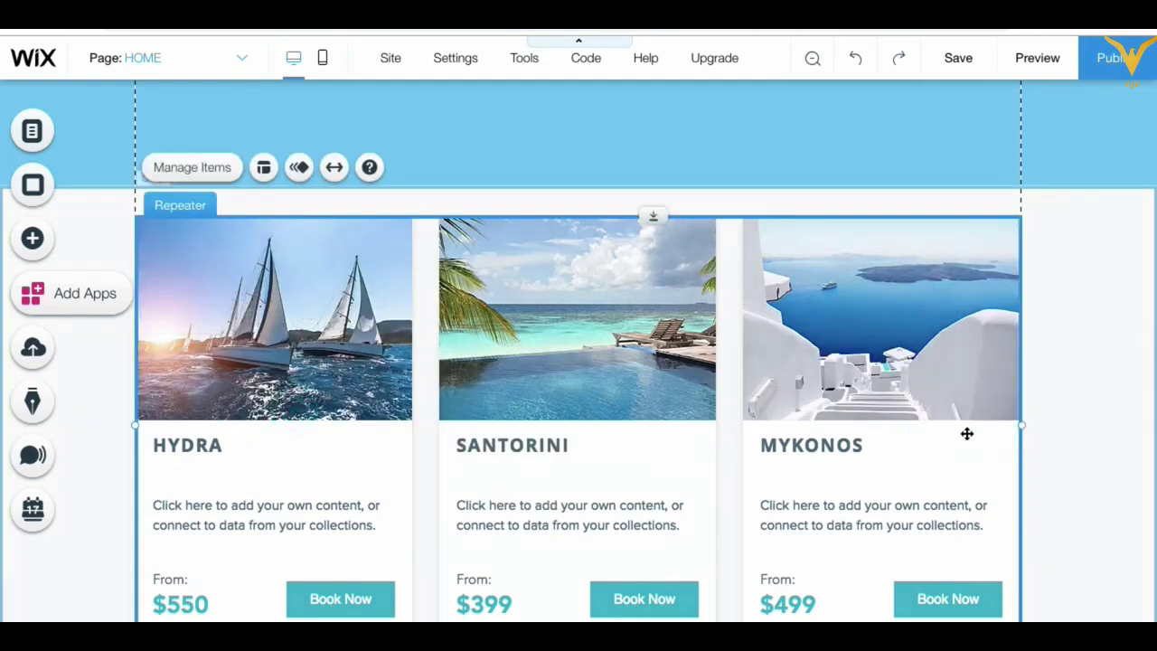
pyautogui.moveTo(817, 444); pyautogui.dragTo(805, 444)
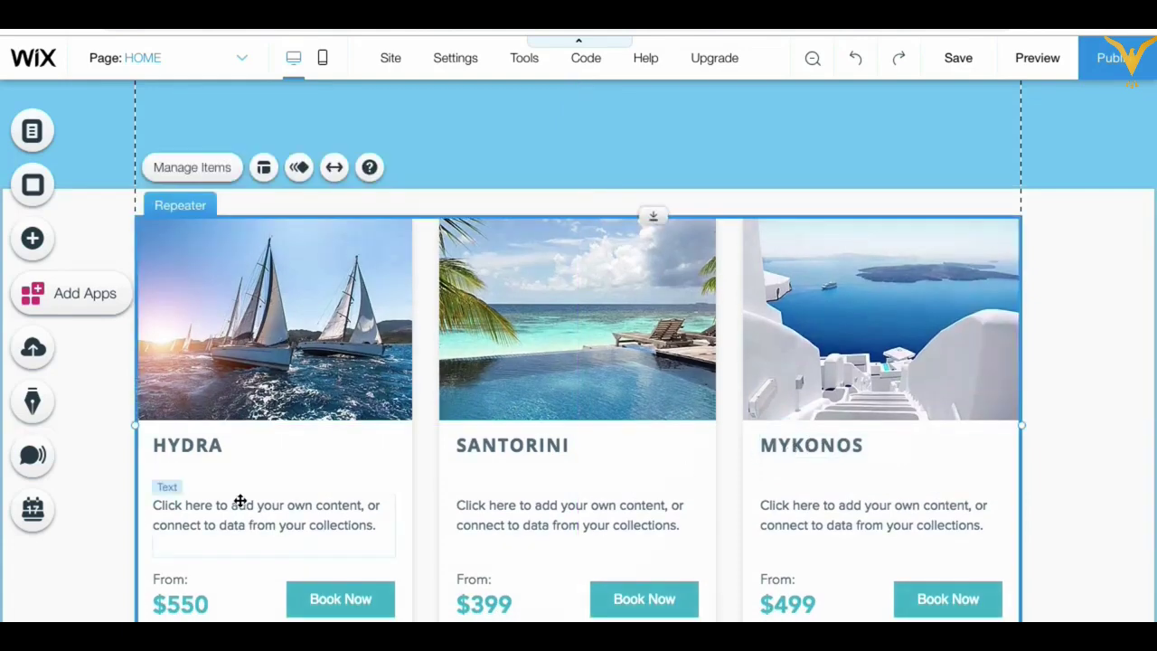
# Step: Nudge the HYDRA title slightly lower within the first card
pyautogui.click(208, 445)
pyautogui.doubleClick(208, 445)
pyautogui.click(220, 472)
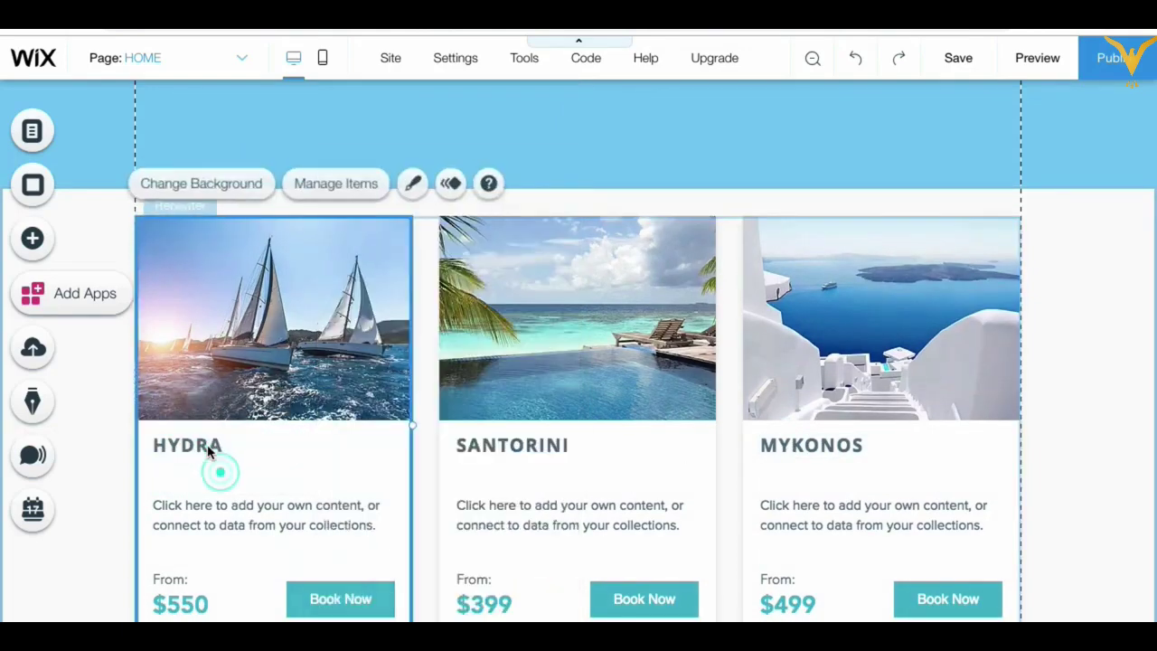
pyautogui.click(207, 445)
pyautogui.moveTo(208, 444); pyautogui.dragTo(209, 461)
pyautogui.click(651, 488)
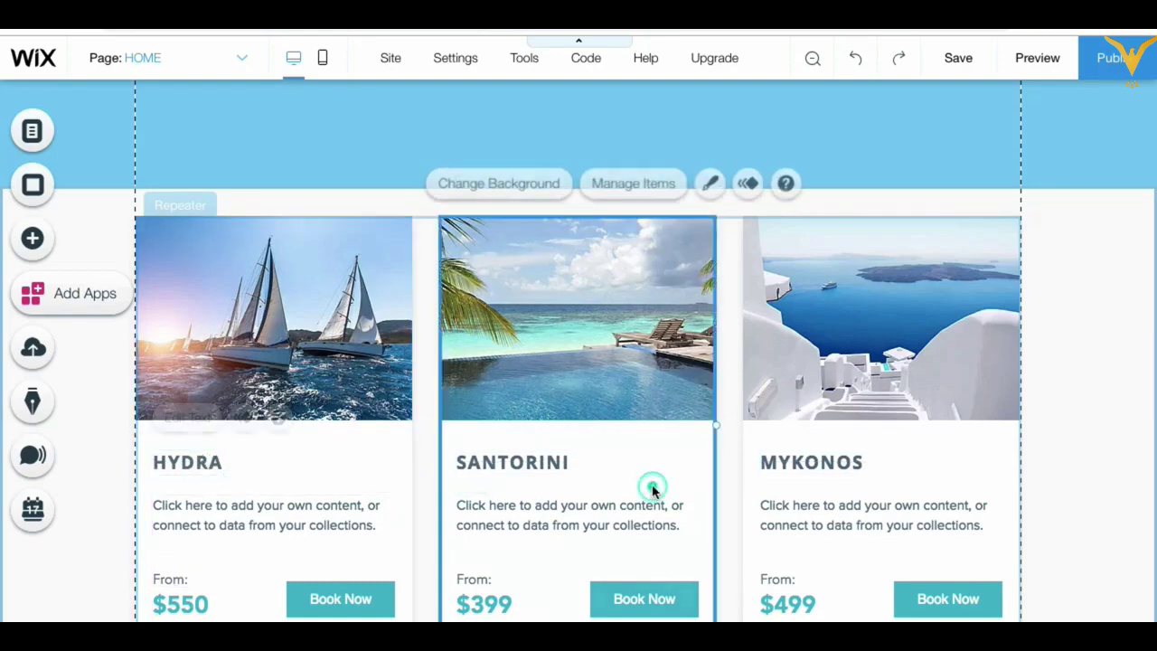
pyautogui.click(1064, 375)
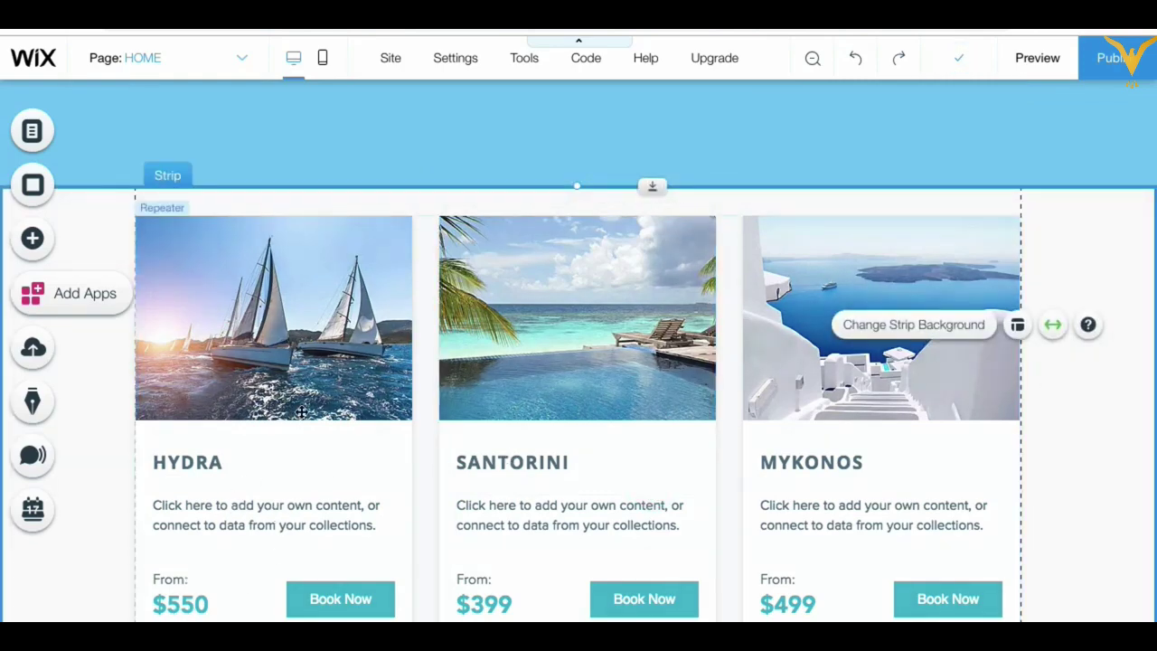
# Step: Rename the first card's title from HYDRA to Boating
pyautogui.click(187, 462)
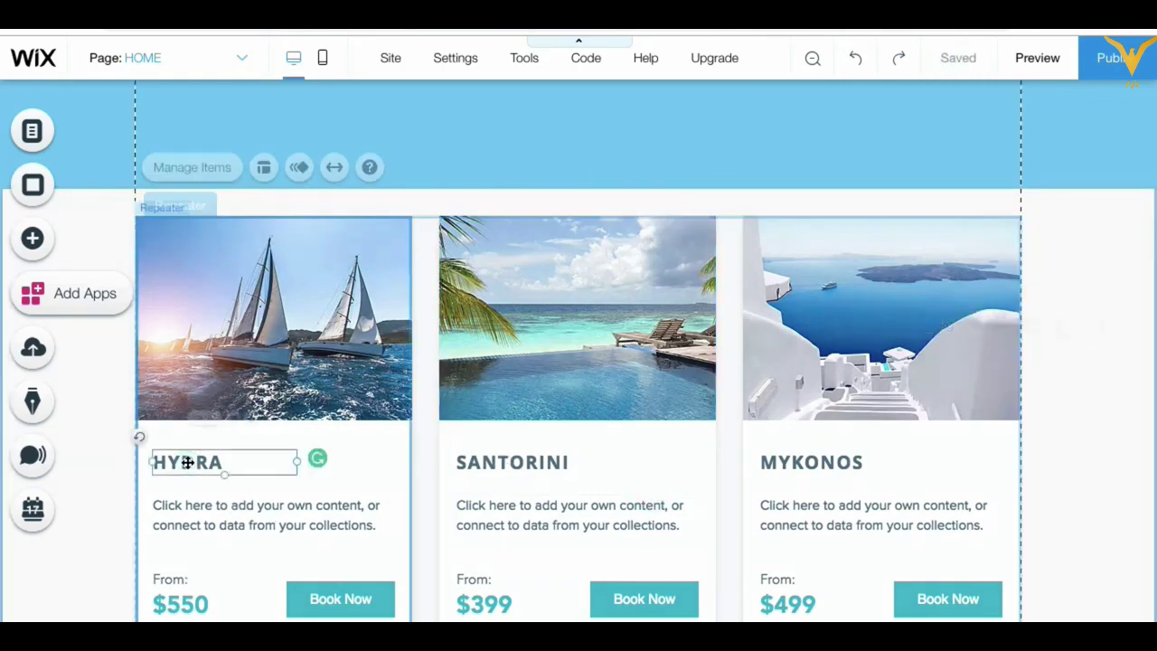
pyautogui.doubleClick(187, 462)
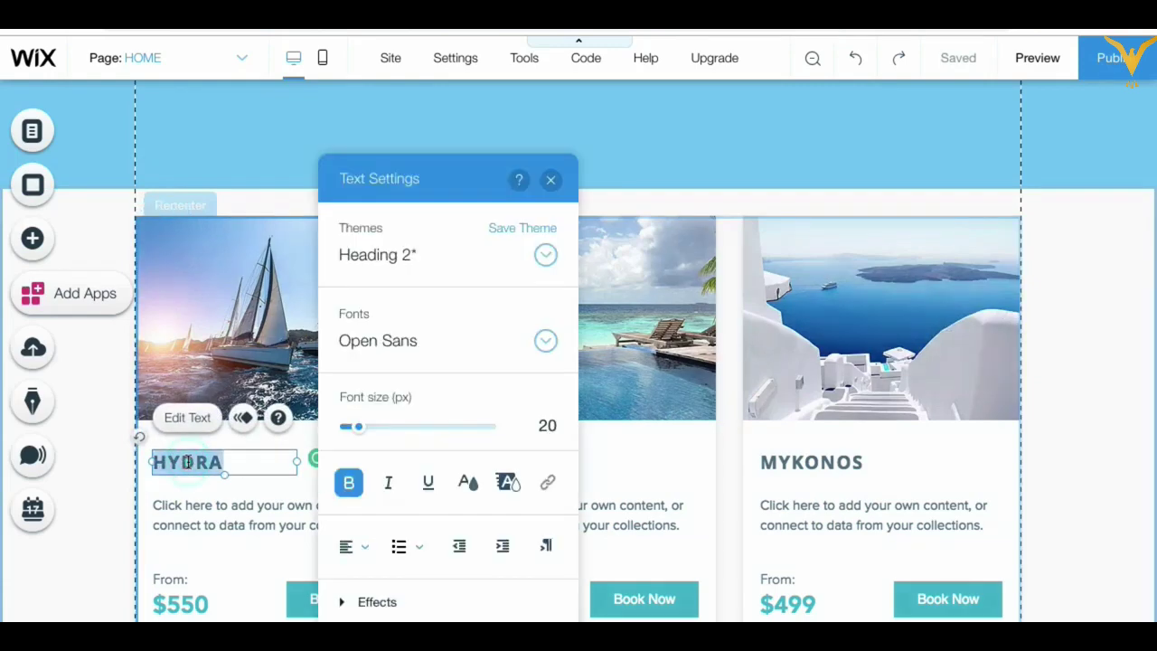
pyautogui.write('Boa')
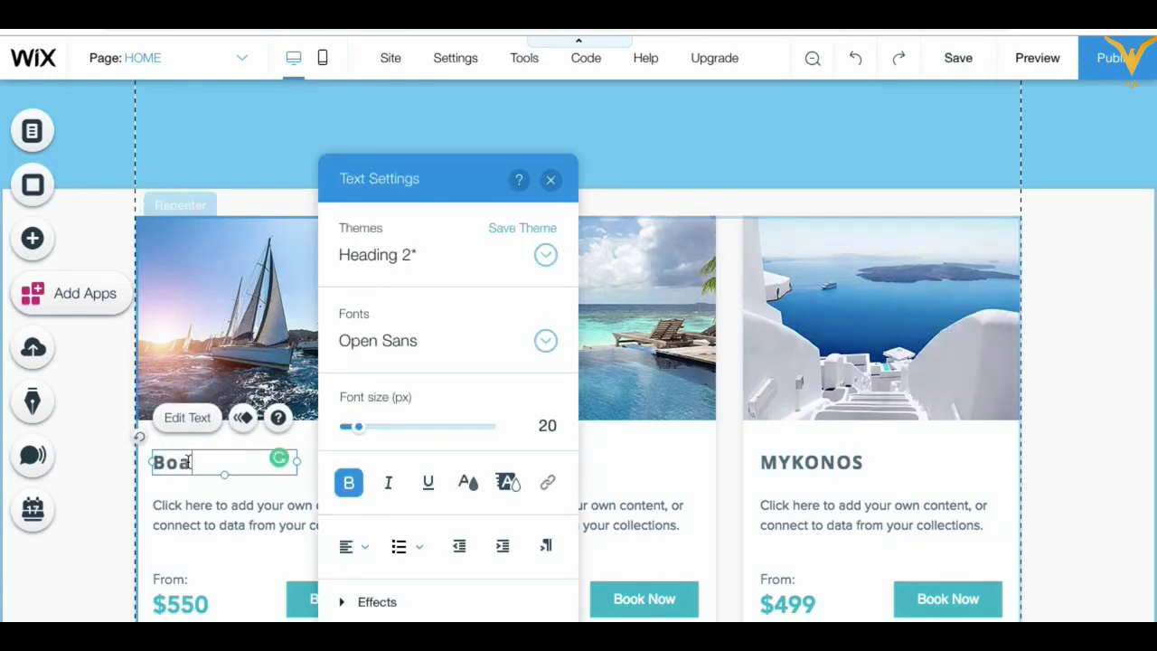
pyautogui.write('ting')
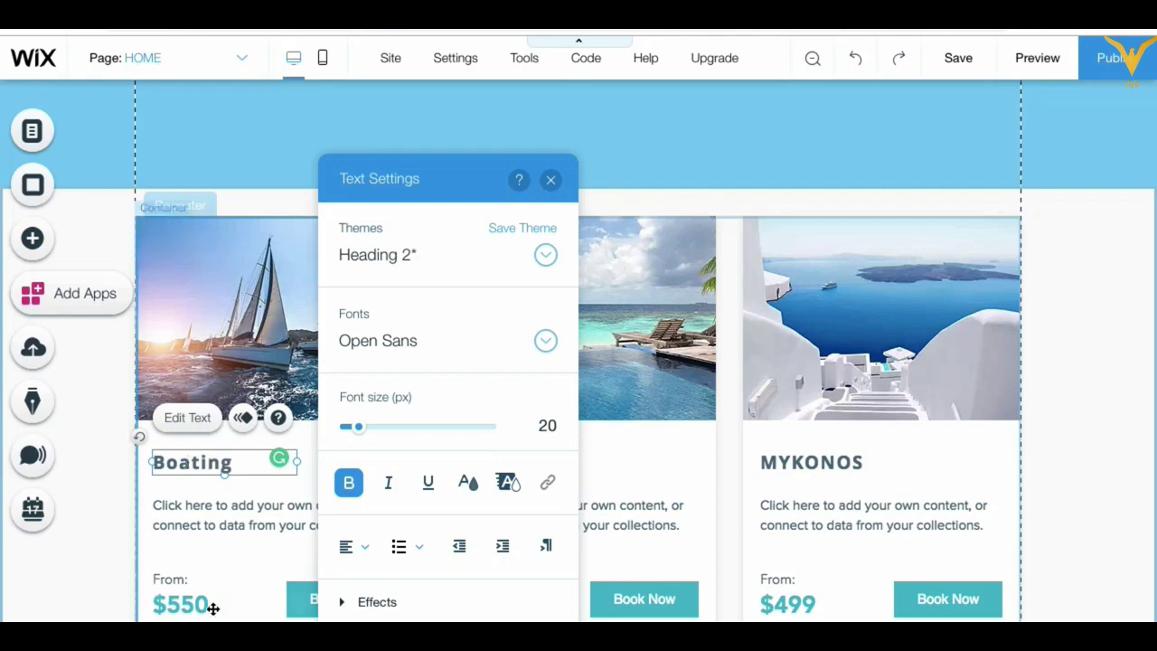
pyautogui.click(551, 179)
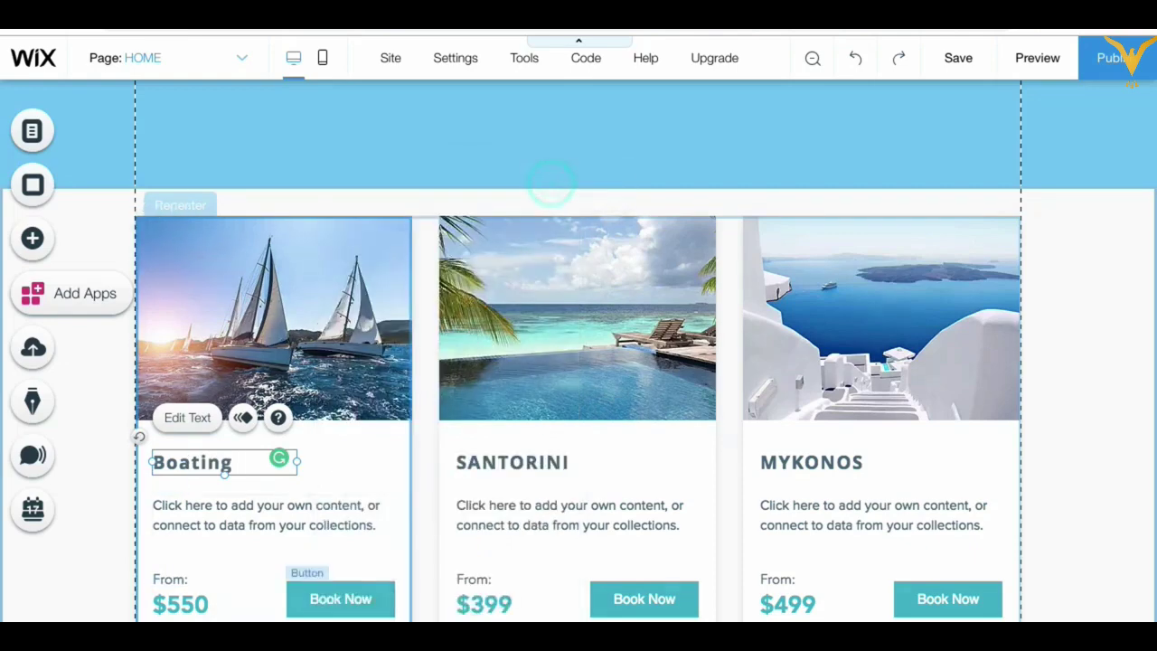
pyautogui.click(352, 599)
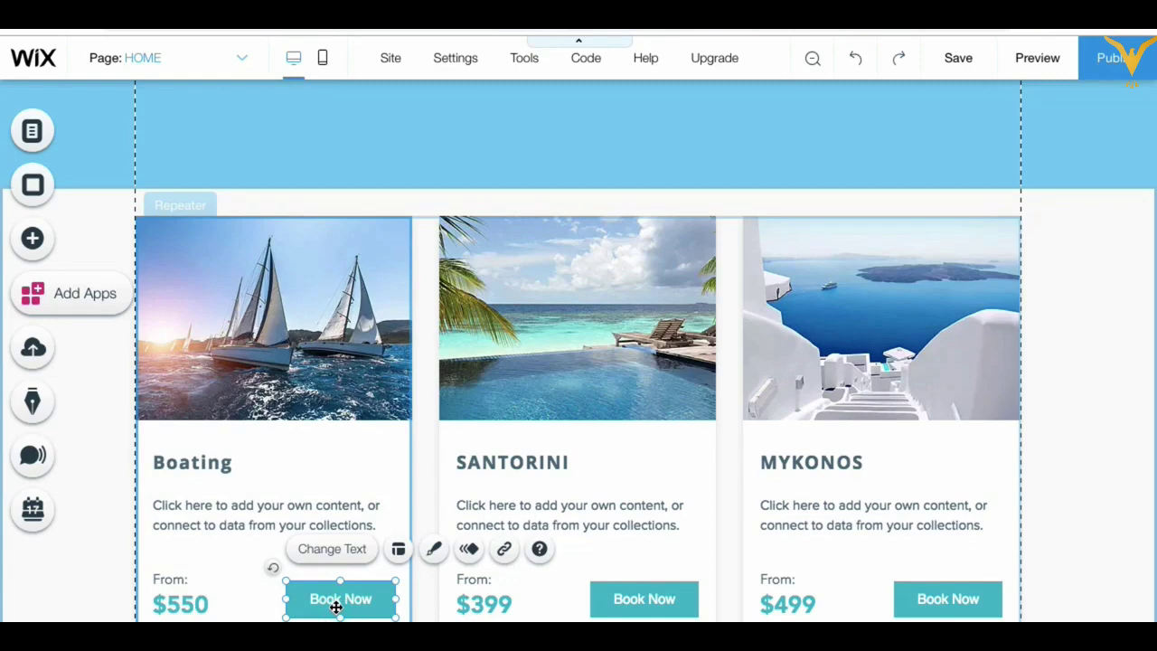
pyautogui.click(375, 392)
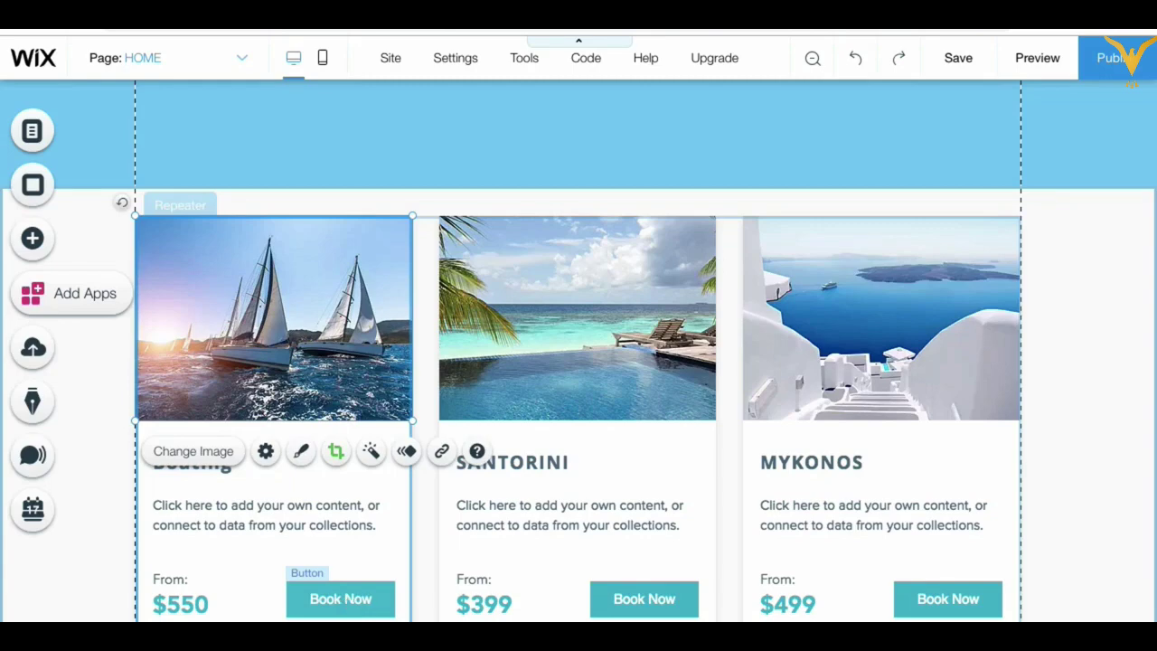
pyautogui.click(1085, 344)
pyautogui.scroll(-1, 532, 474)
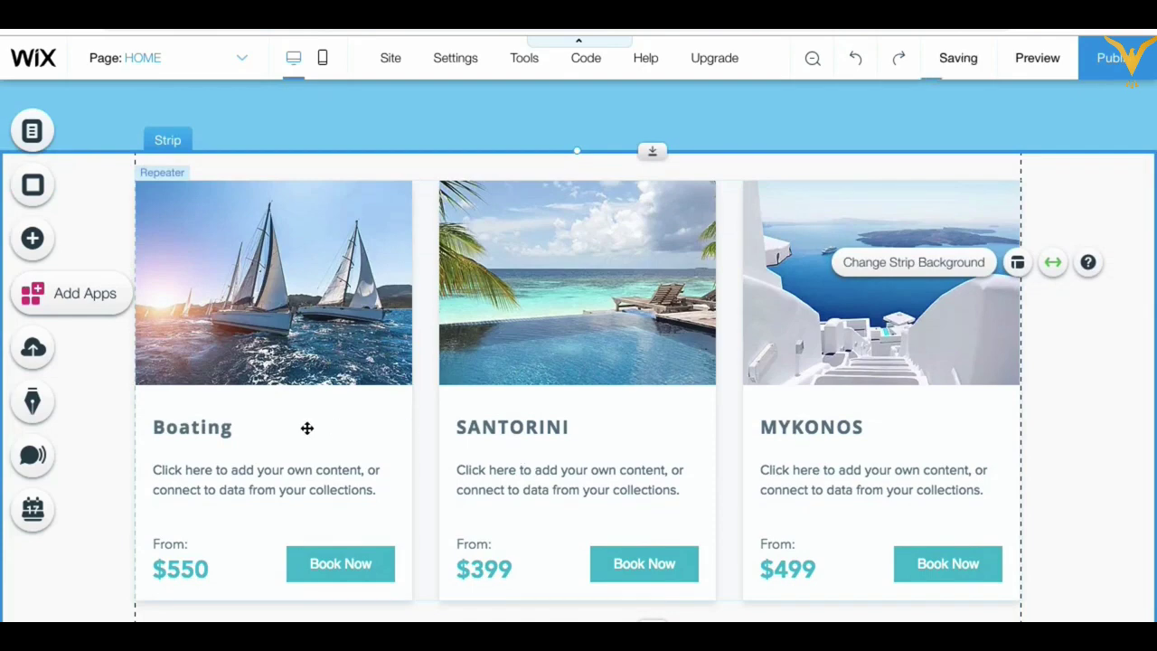
# Step: Retitle the second and third cards Spa and Beaches, replacing SANTORINI and MYKONOS
pyautogui.click(493, 423)
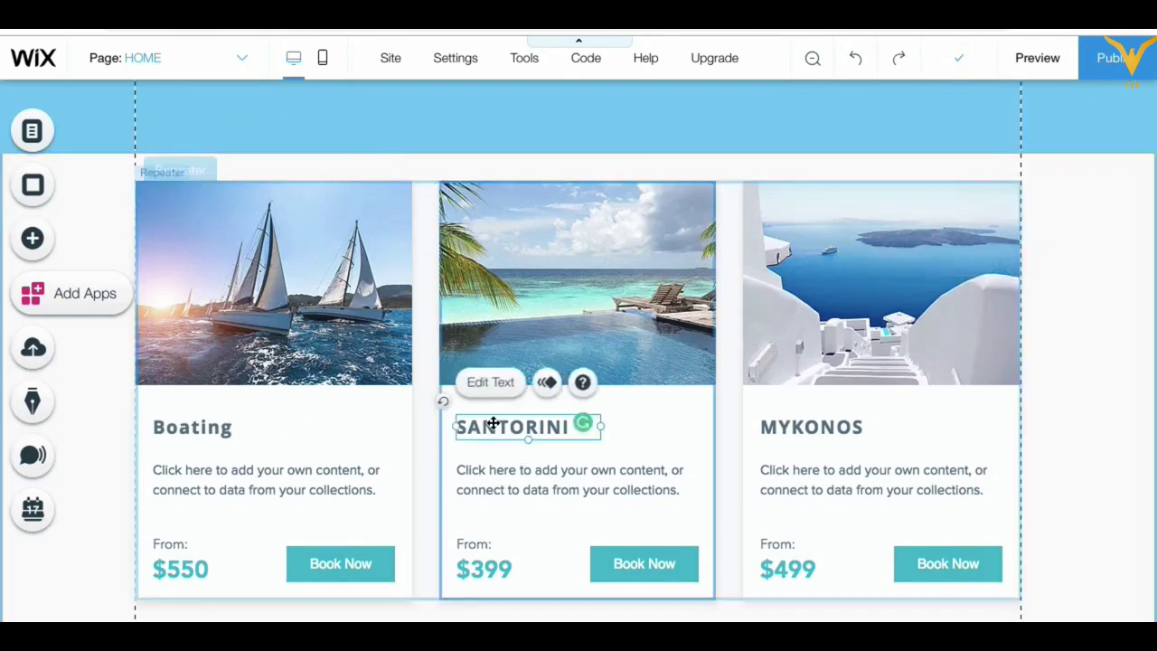
pyautogui.doubleClick(493, 423)
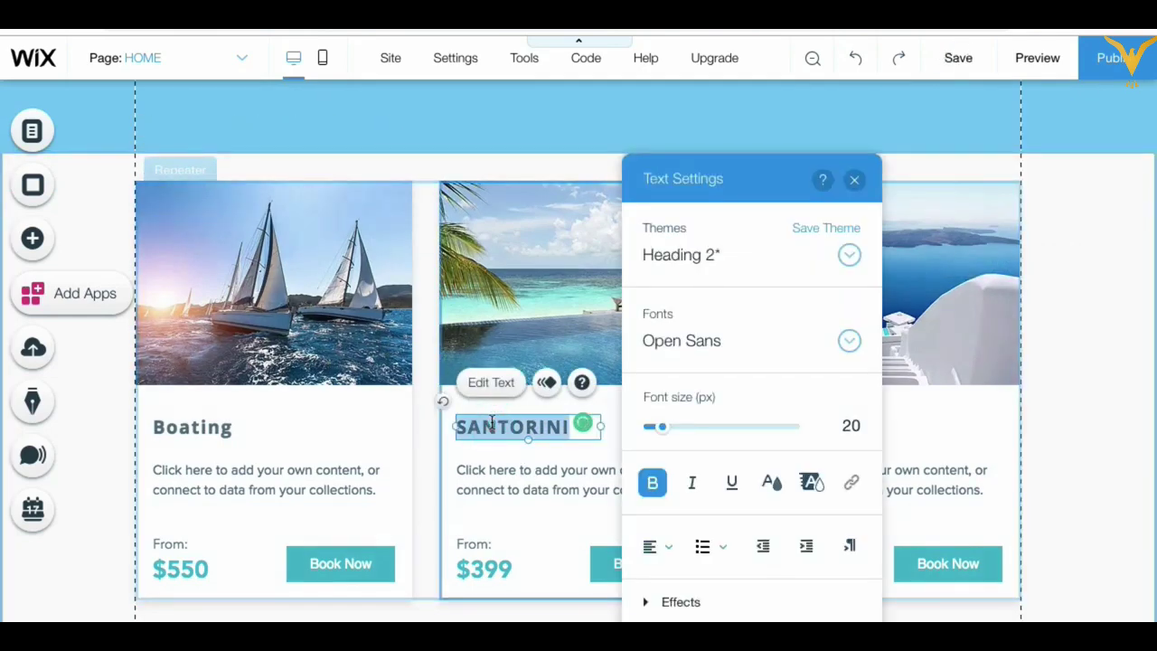
pyautogui.write('Spa')
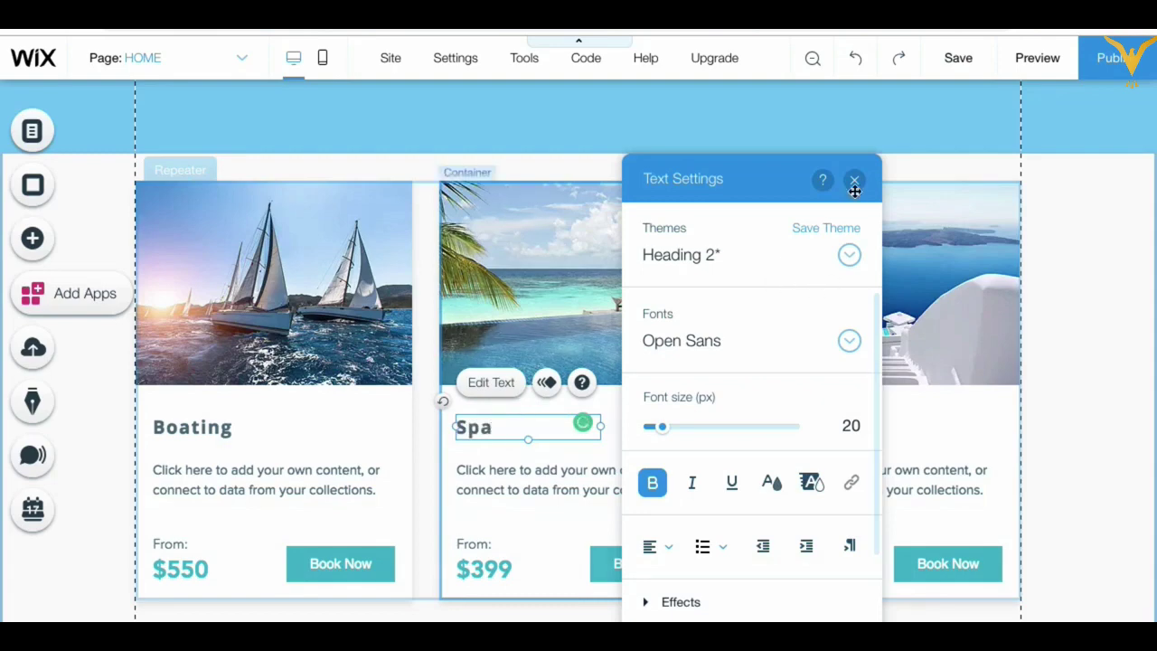
pyautogui.click(854, 181)
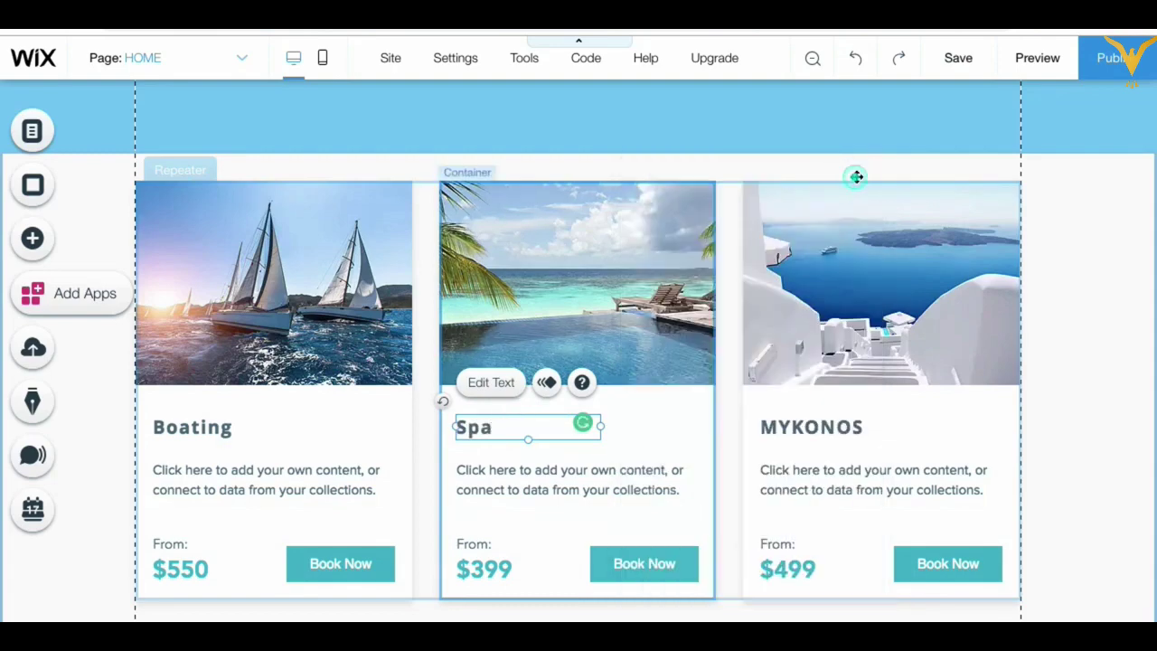
pyautogui.doubleClick(829, 428)
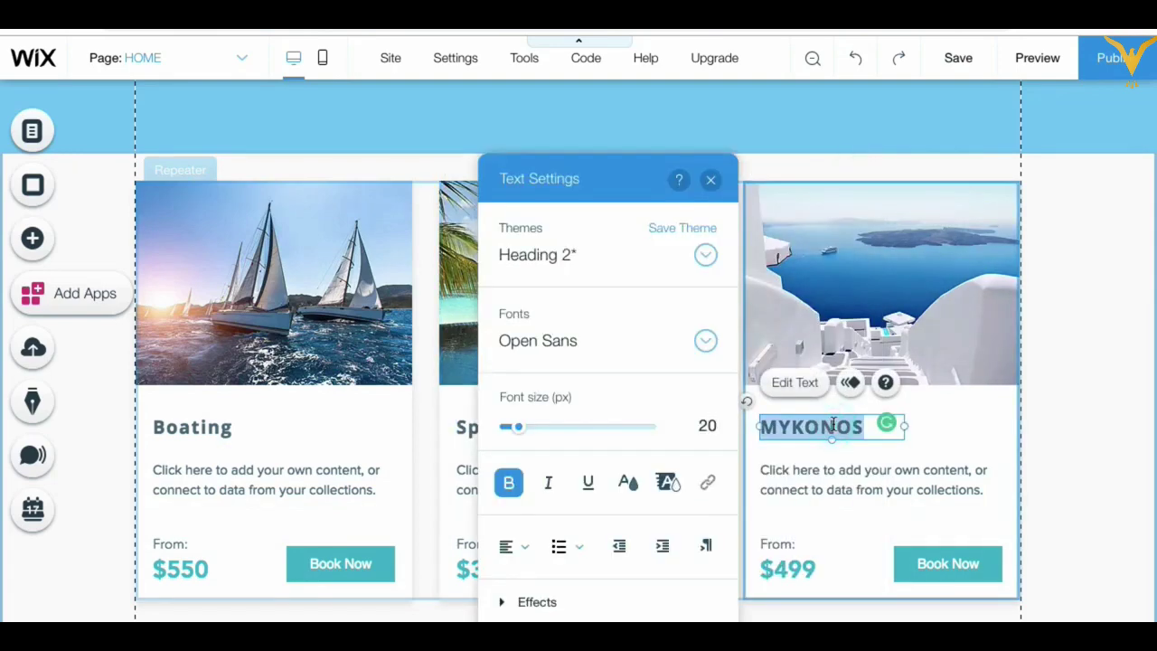
pyautogui.write('Beaches')
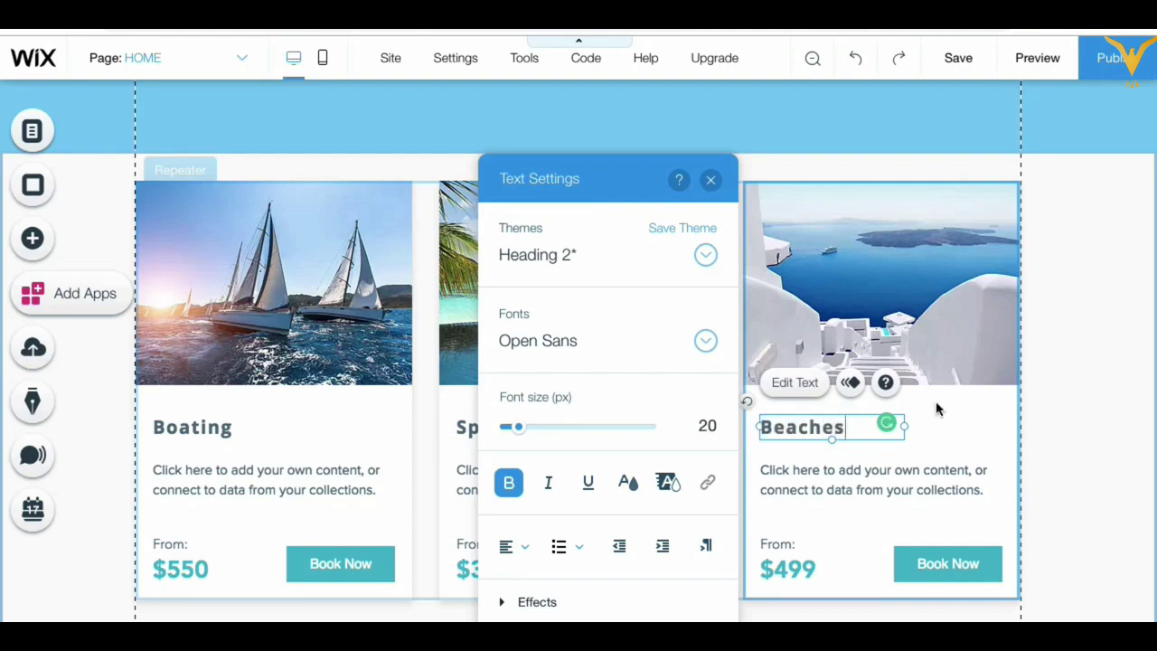
pyautogui.click(1090, 383)
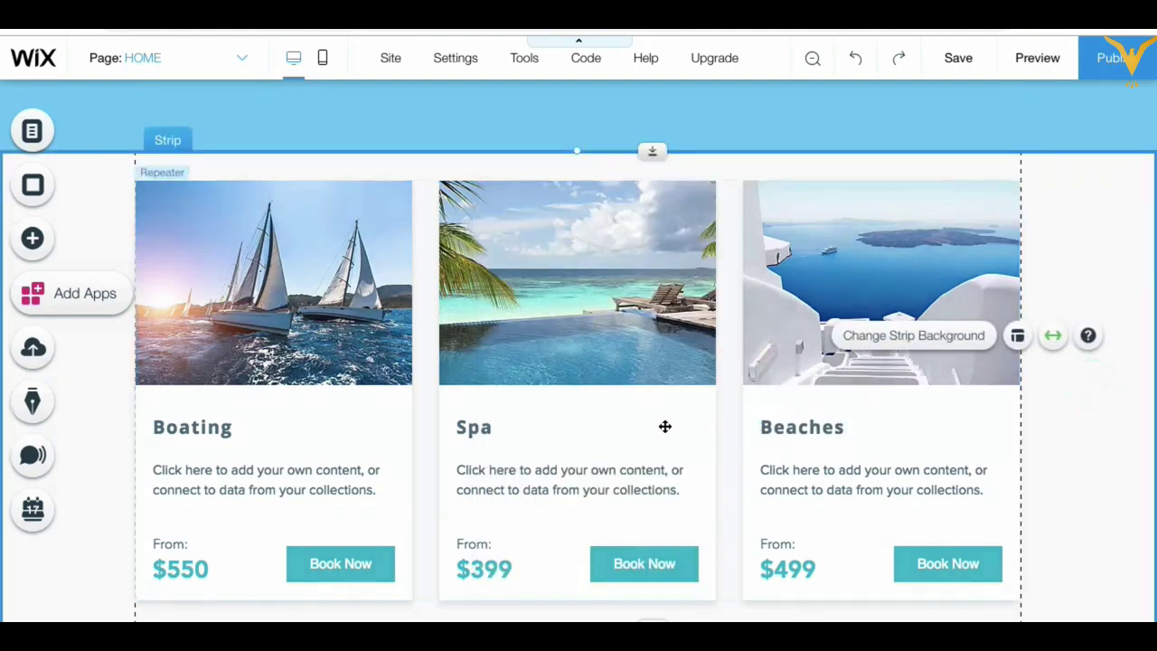
pyautogui.scroll(10, 635, 294)
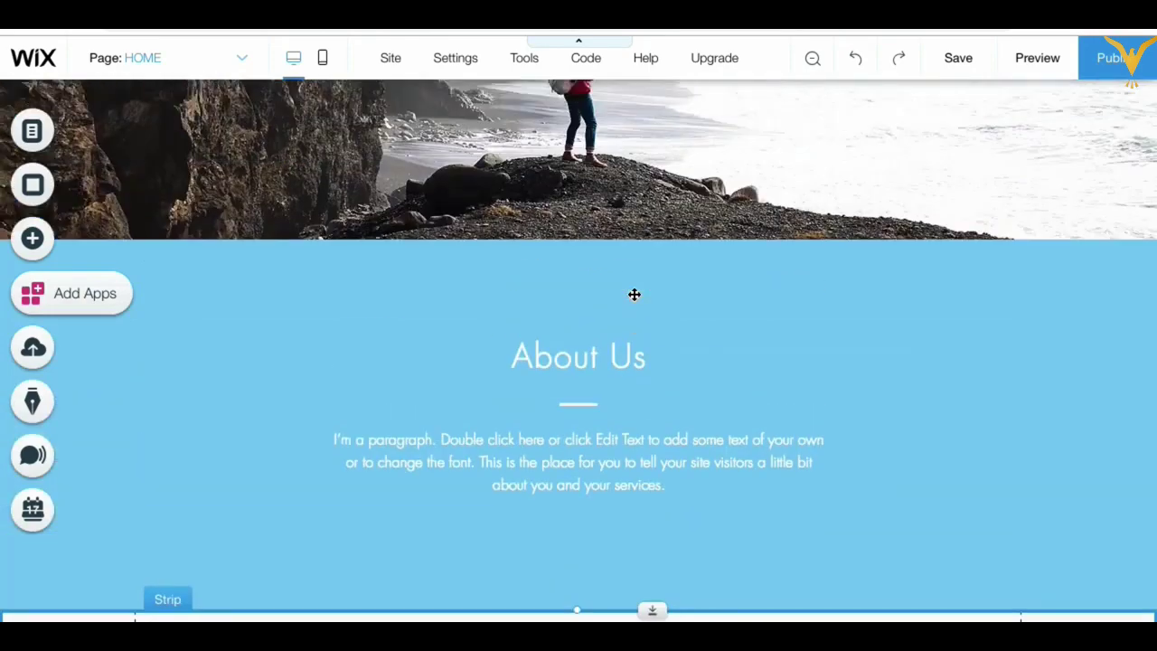
pyautogui.scroll(-10, 635, 294)
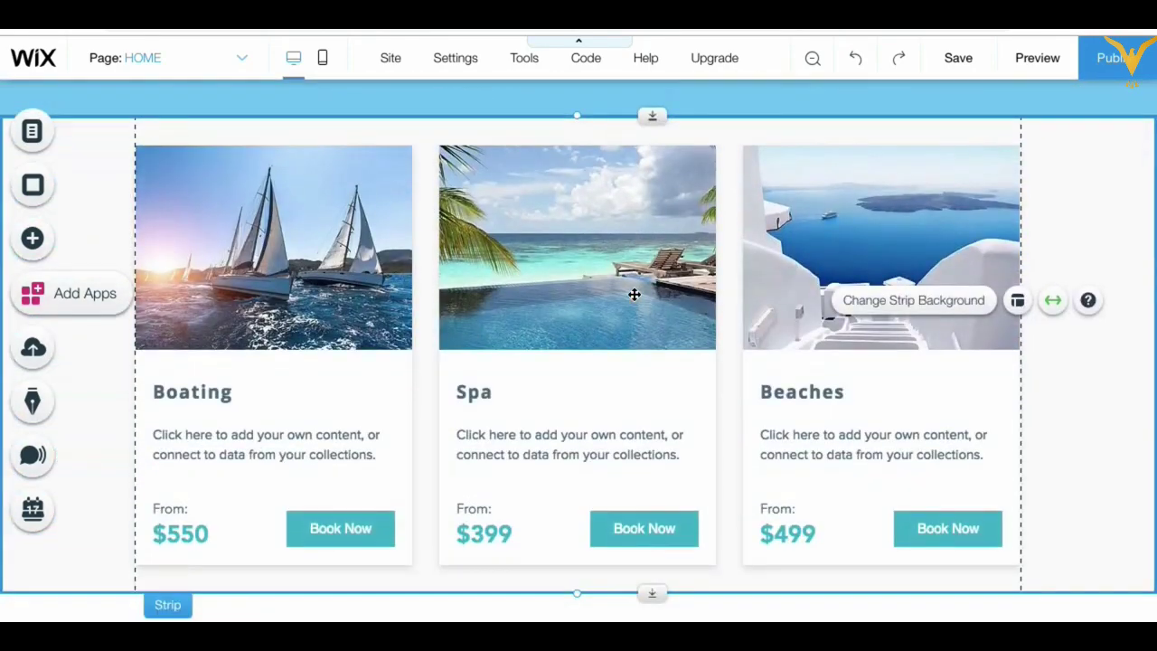
pyautogui.scroll(10, 635, 294)
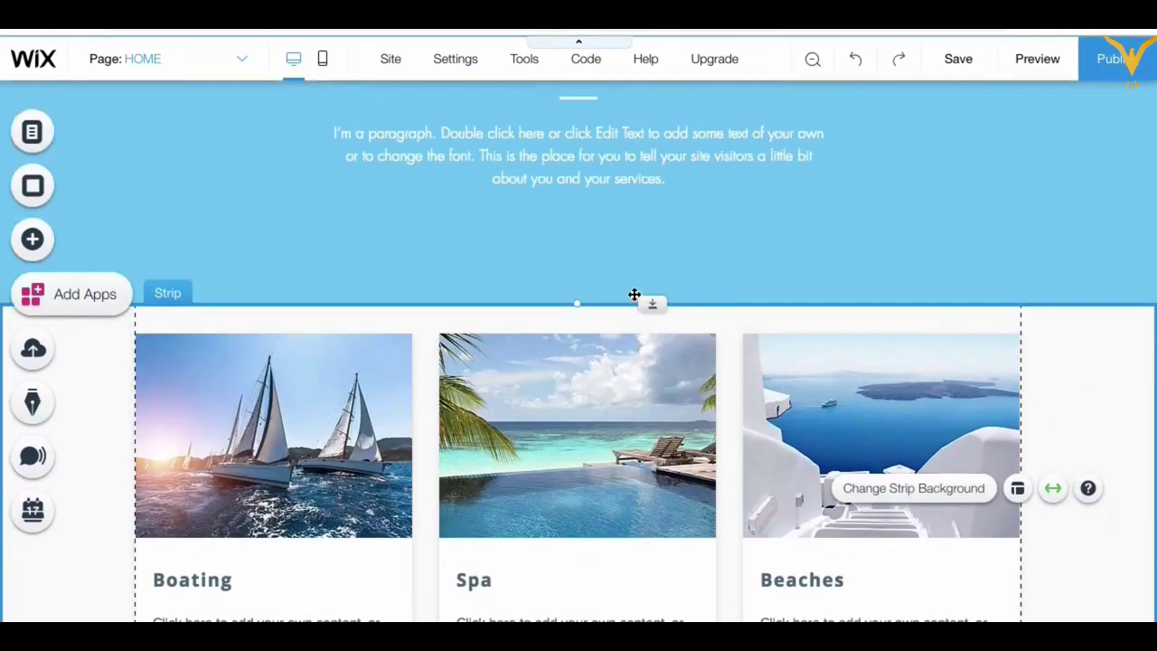
pyautogui.scroll(2, 634, 294)
pyautogui.scroll(-2, 635, 296)
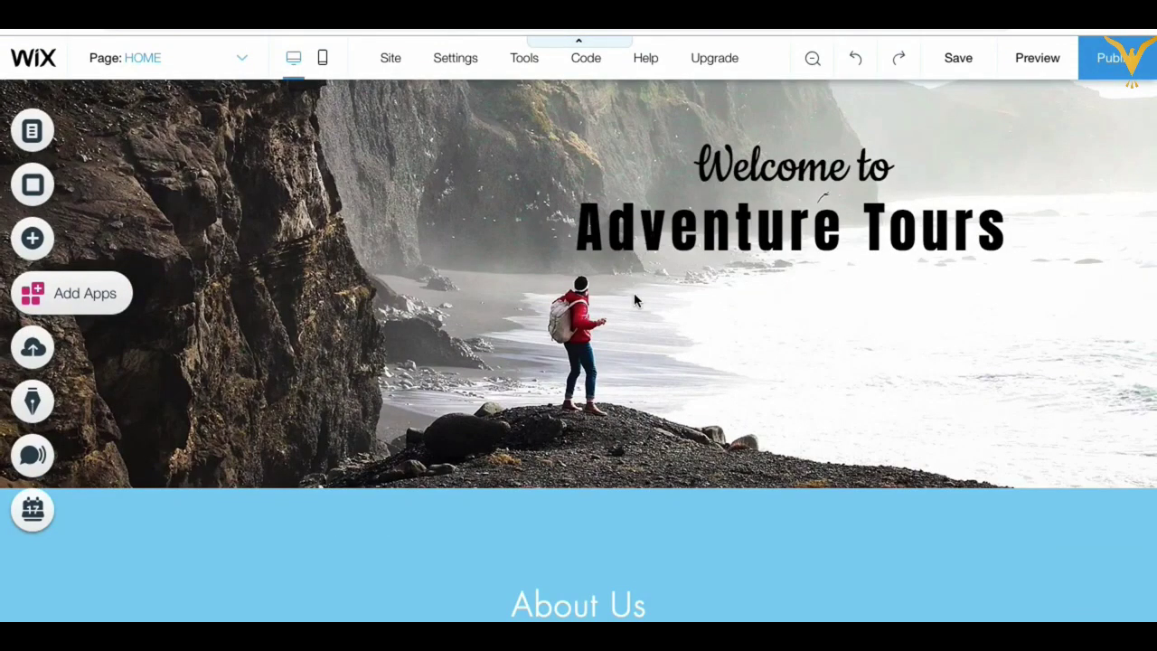
pyautogui.scroll(2, 635, 299)
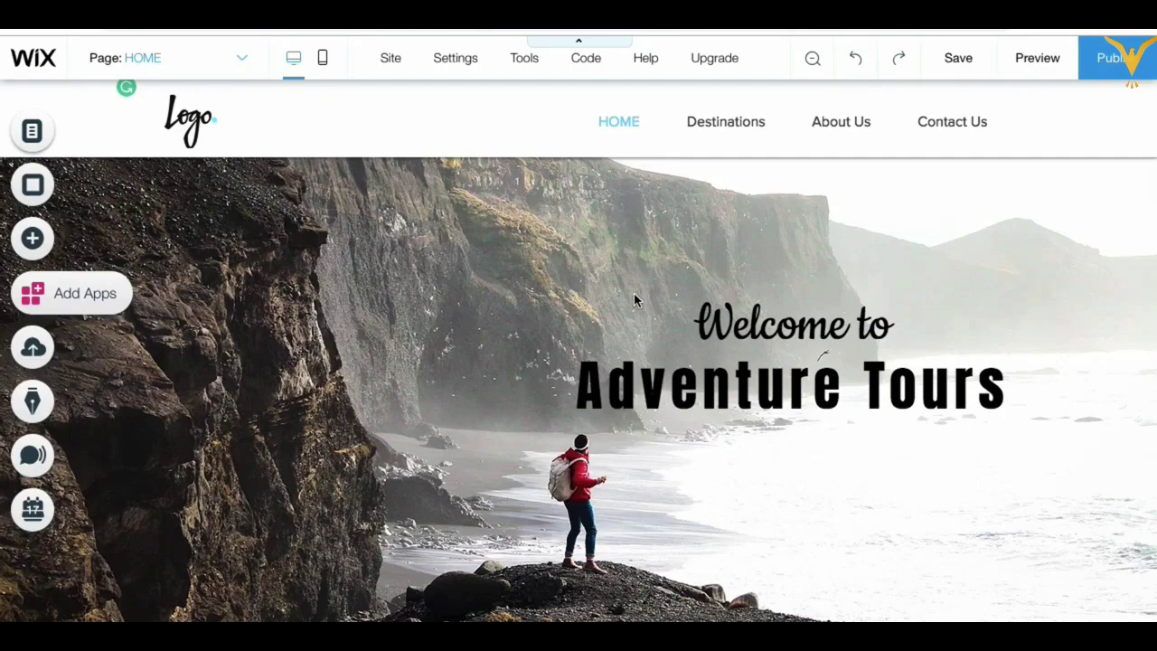
# Step: Scroll past the hero and About Us to the Boating, Spa and Beaches cards
pyautogui.scroll(-10, 634, 292)
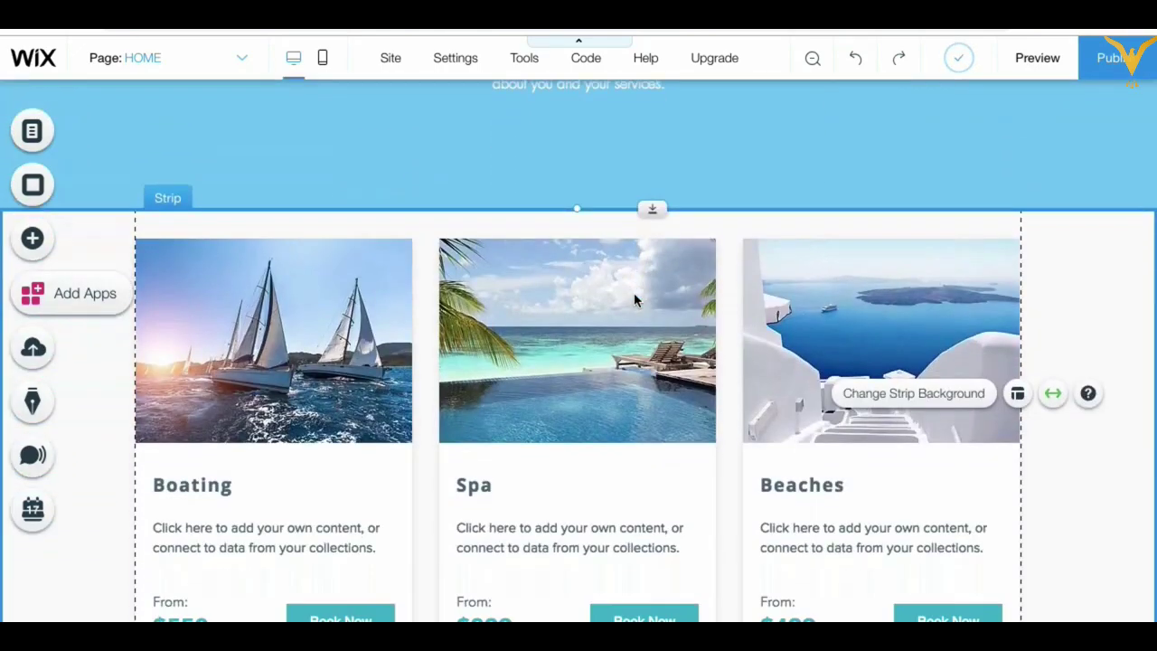
pyautogui.scroll(-3, 634, 292)
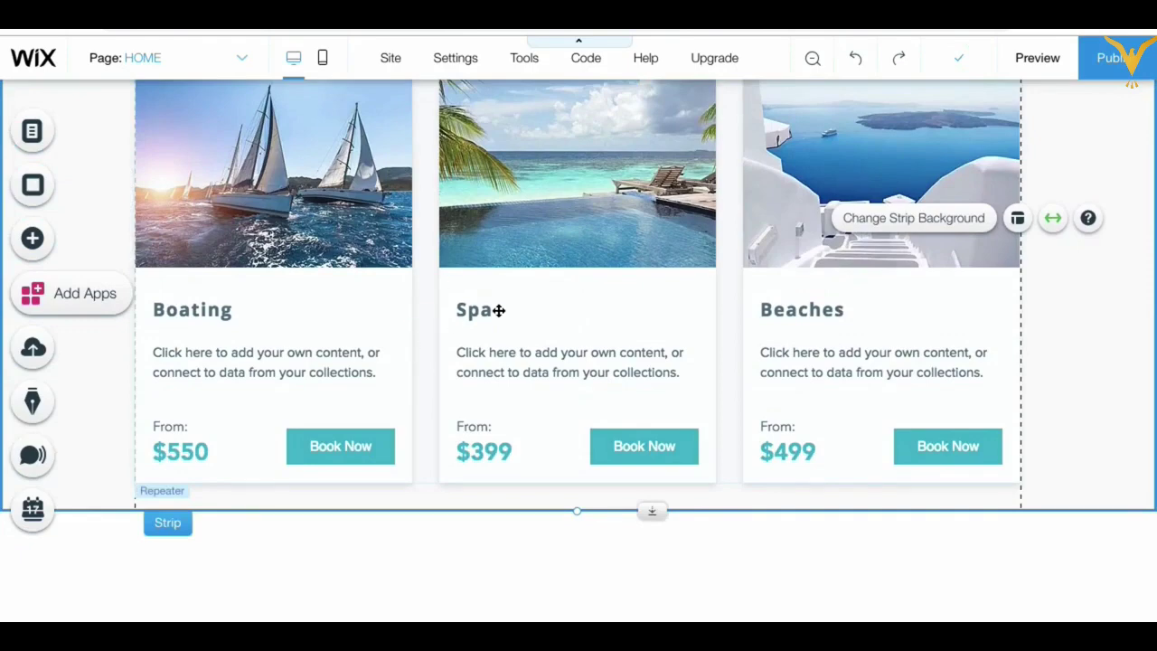
# Step: Open the Testimonials strip designs in the Add Strip panel
pyautogui.click(66, 246)
pyautogui.click(130, 292)
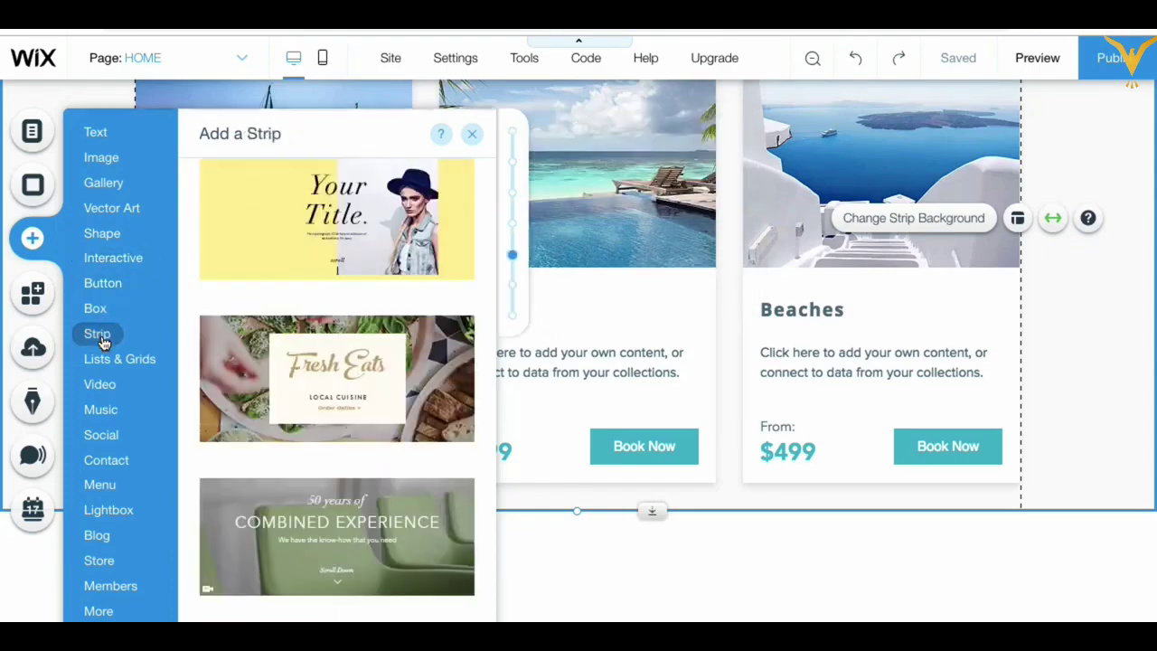
pyautogui.click(513, 255)
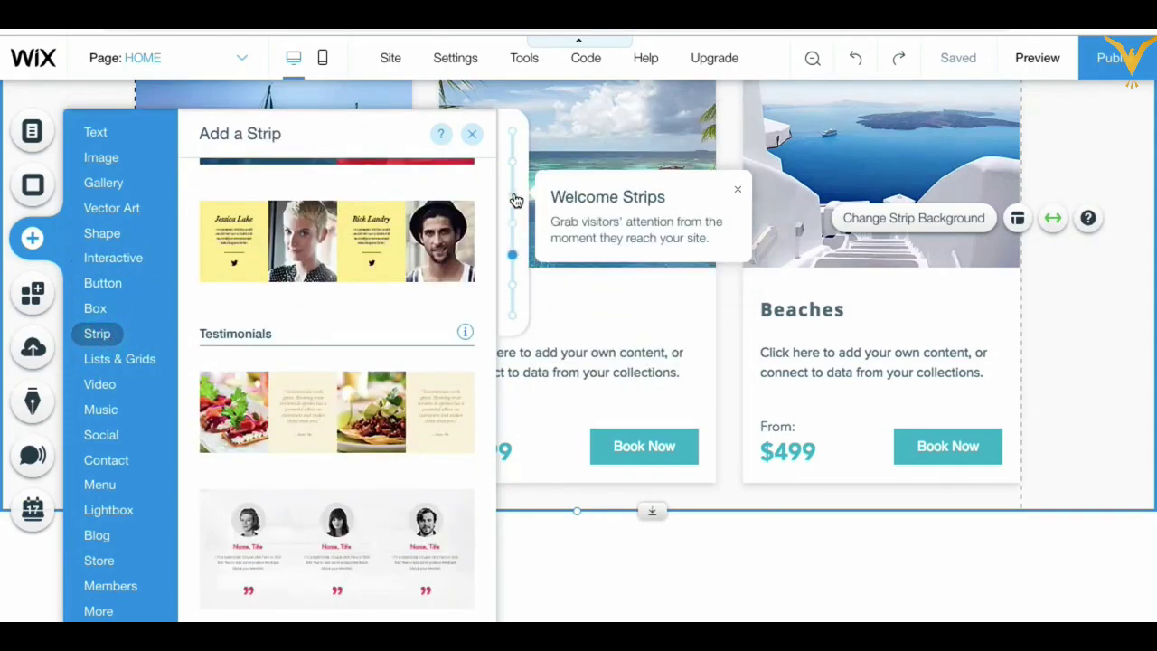
pyautogui.click(513, 289)
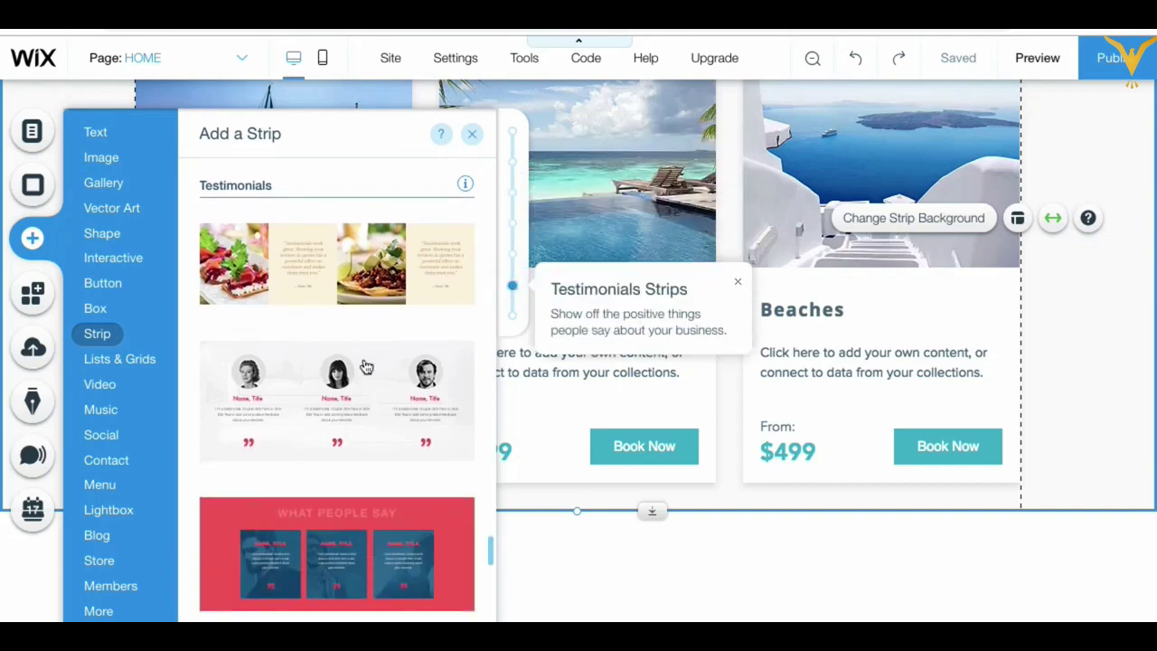
# Step: Drag the three-portrait testimonials strip design onto the home page
pyautogui.scroll(2, 295, 366)
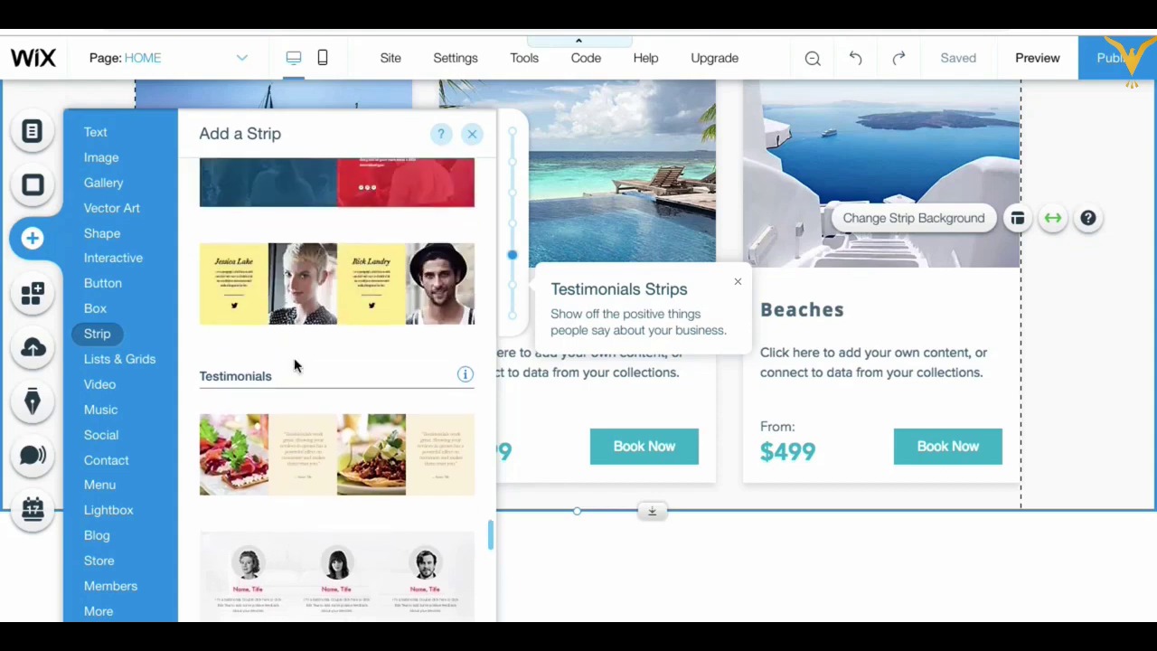
pyautogui.scroll(-2, 296, 366)
pyautogui.scroll(4, 296, 367)
pyautogui.scroll(2, 295, 366)
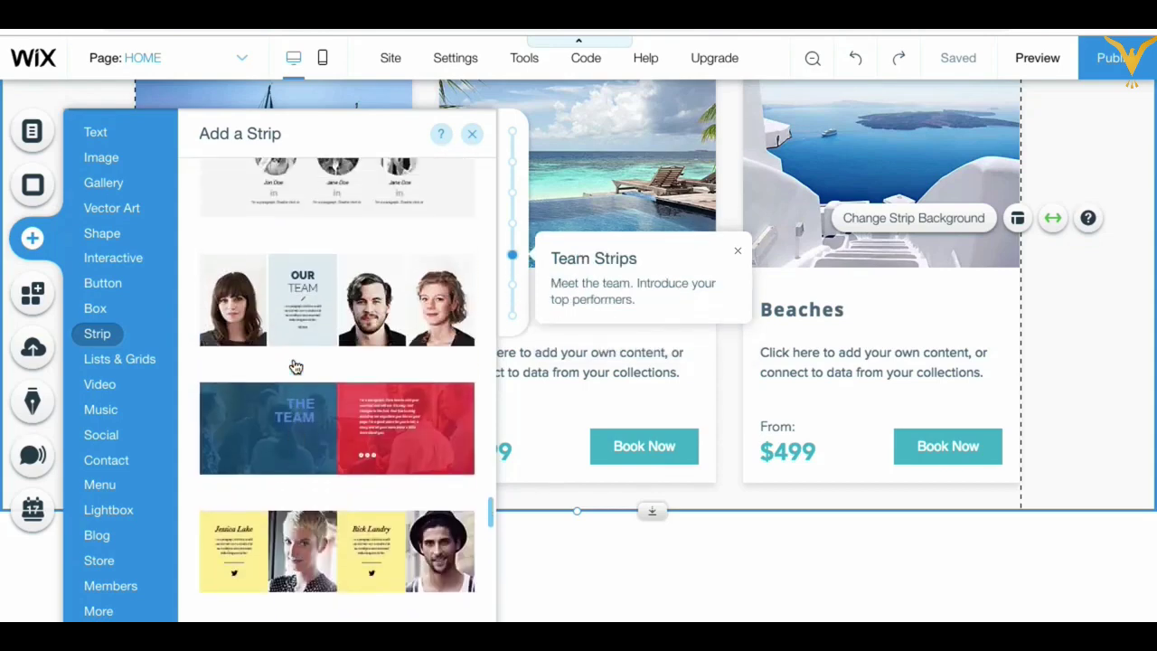
pyautogui.scroll(-10, 305, 355)
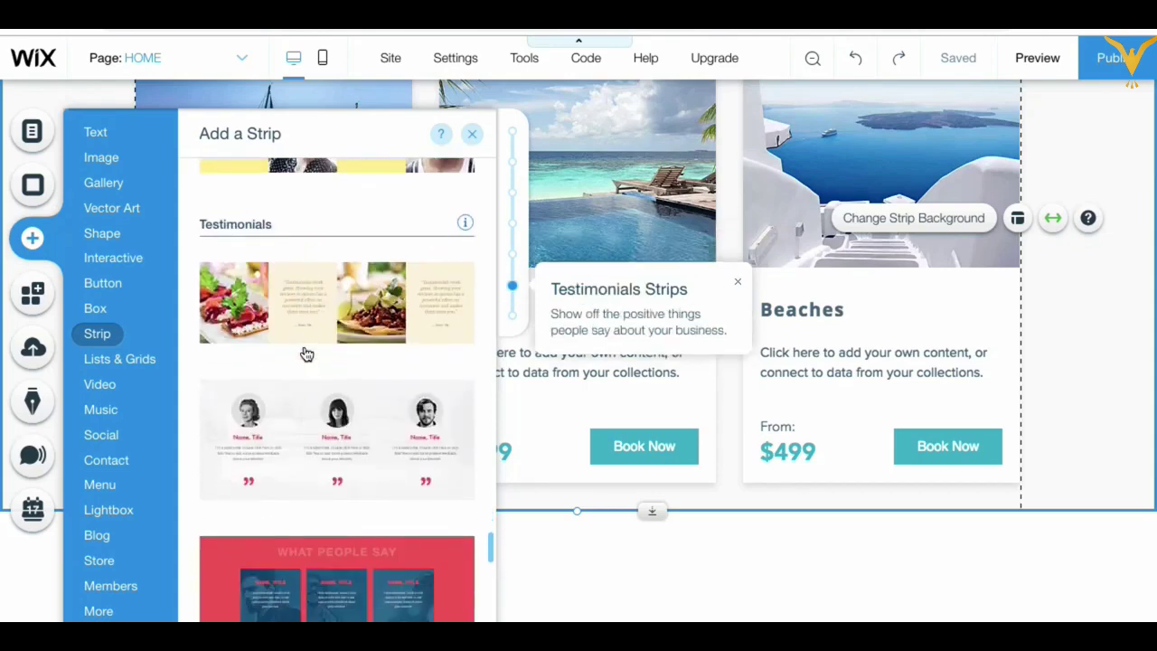
pyautogui.scroll(-10, 298, 421)
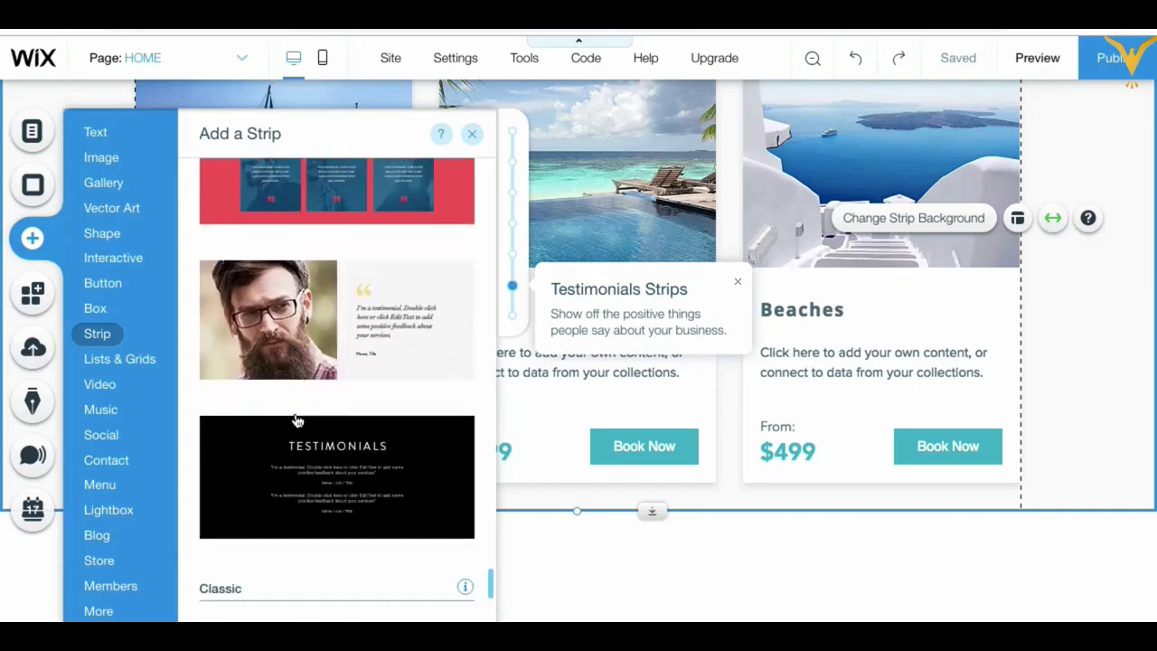
pyautogui.scroll(-3, 297, 422)
pyautogui.scroll(10, 295, 419)
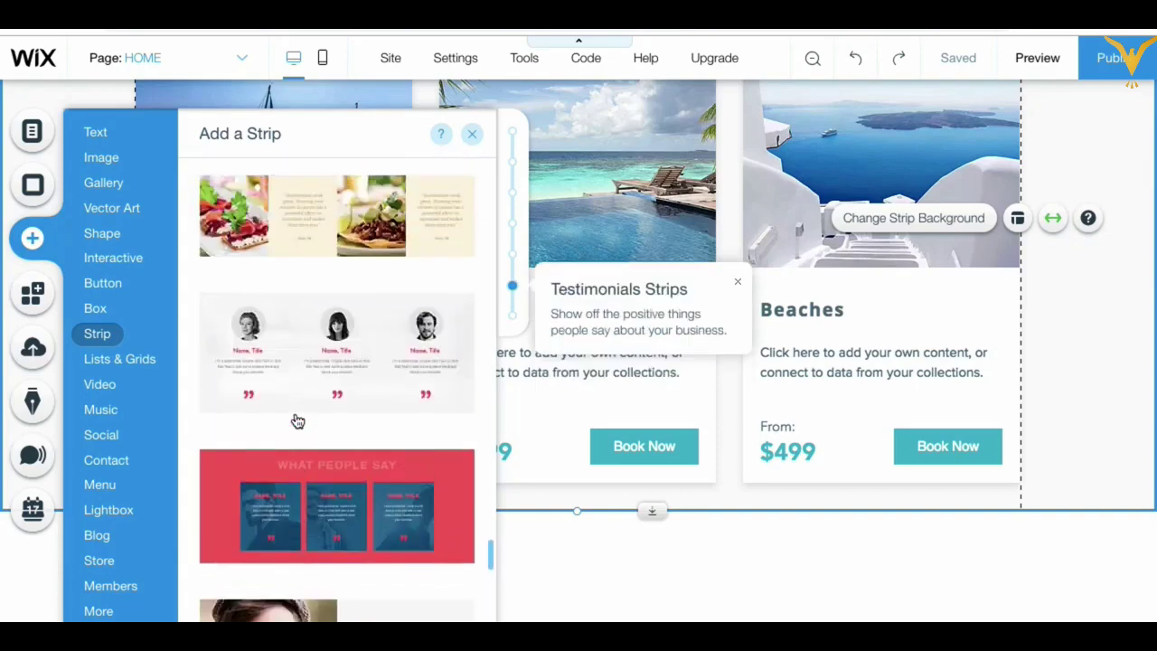
pyautogui.moveTo(289, 338); pyautogui.dragTo(527, 607)
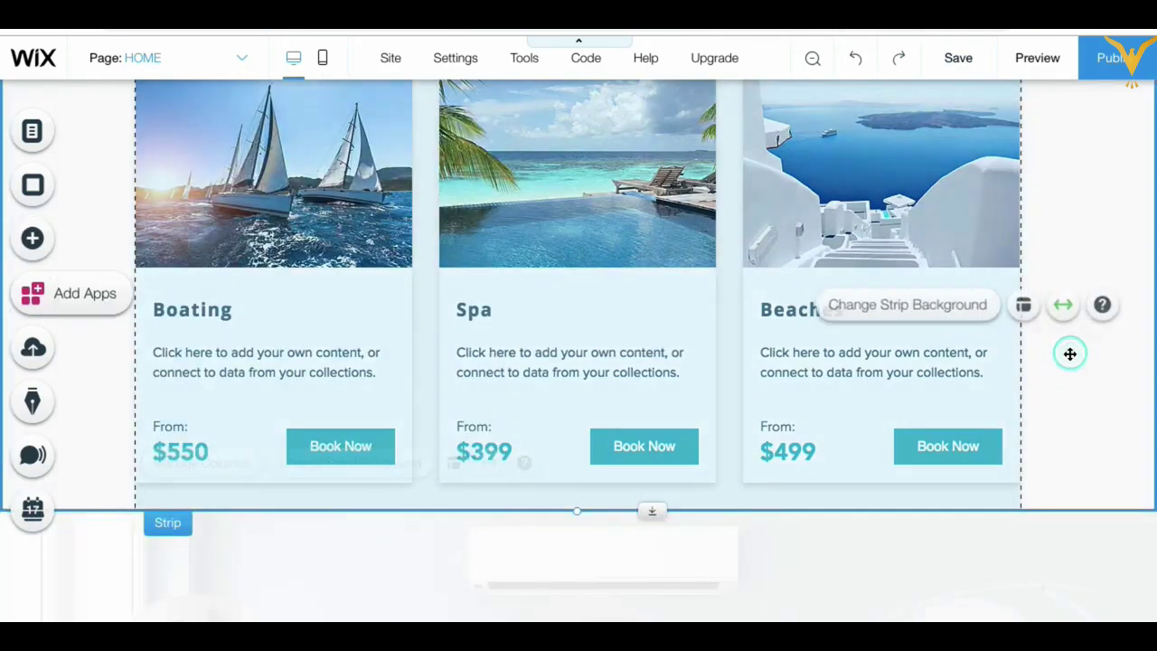
# Step: Check the strip order: header, About Us, service repeater, then the new testimonials strip
pyautogui.scroll(5, 1072, 353)
pyautogui.scroll(5, 1069, 354)
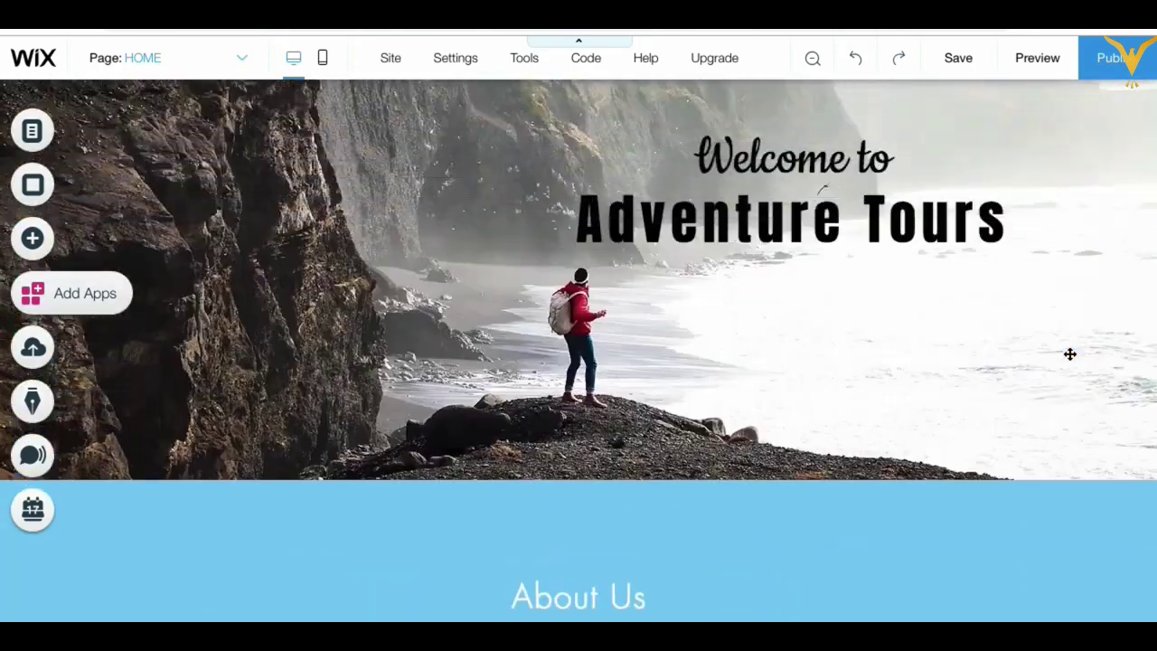
pyautogui.click(916, 385)
pyautogui.scroll(-3, 919, 385)
pyautogui.scroll(-1, 920, 385)
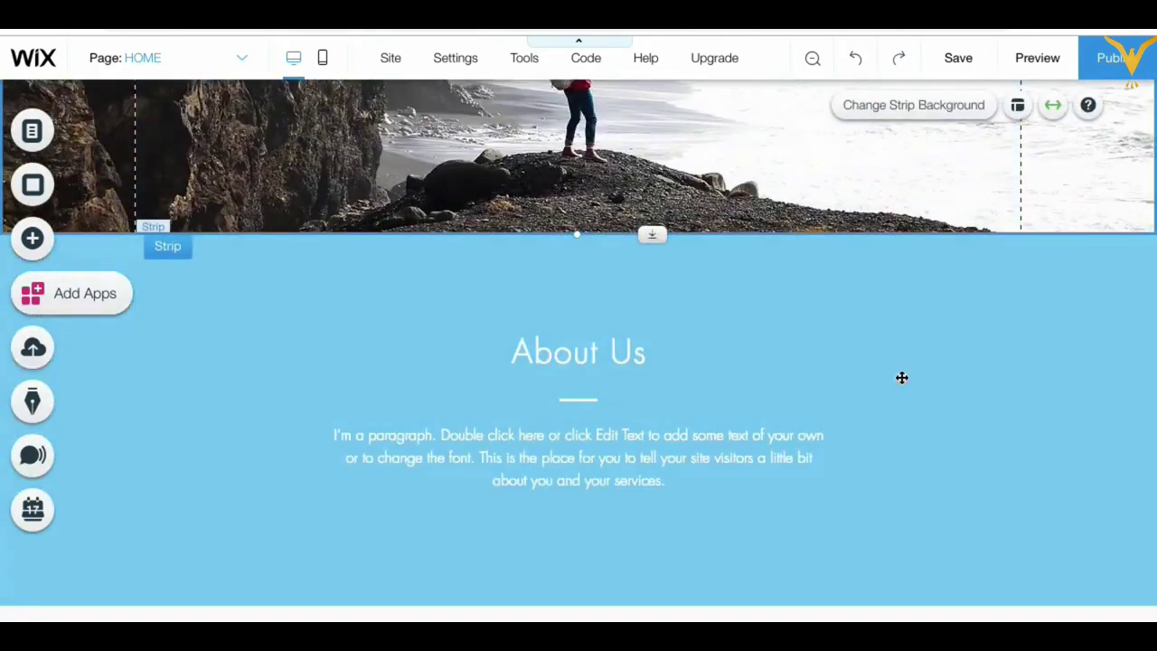
pyautogui.click(901, 470)
pyautogui.scroll(-5, 902, 470)
pyautogui.click(892, 405)
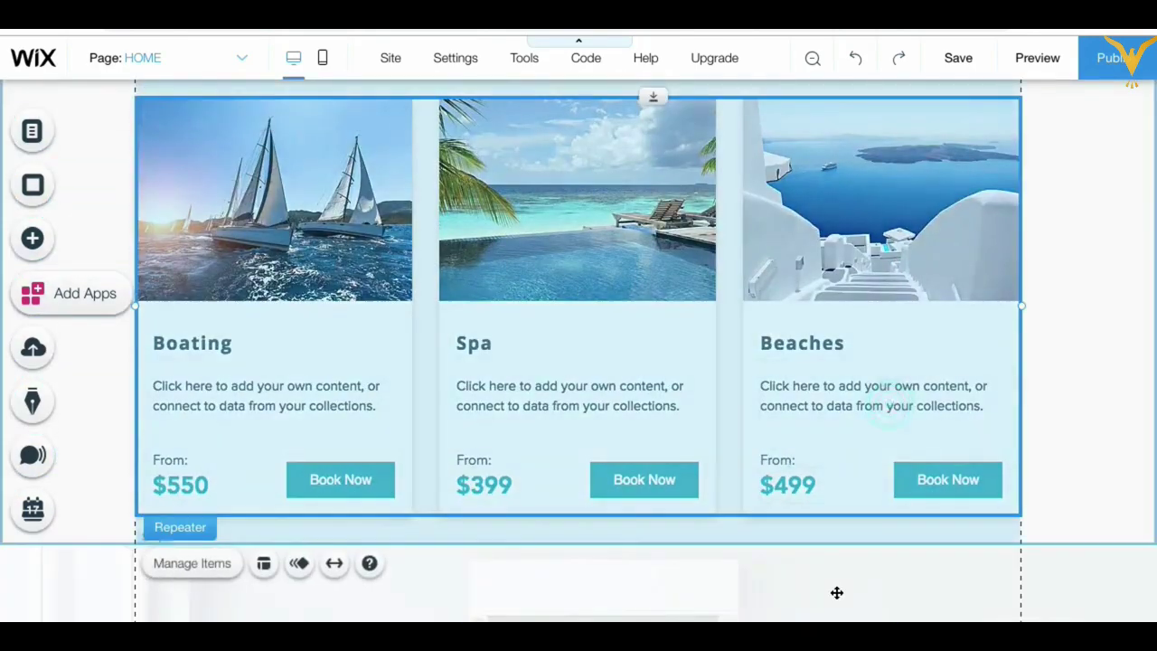
pyautogui.scroll(-3, 834, 591)
pyautogui.click(679, 419)
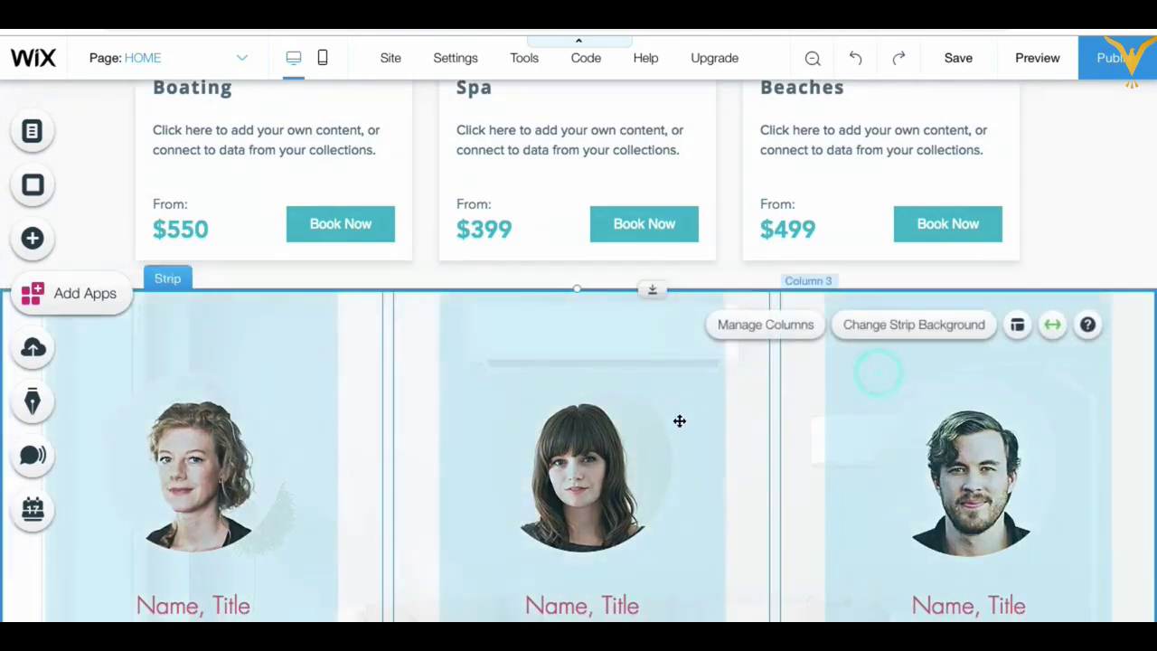
pyautogui.scroll(-3, 679, 419)
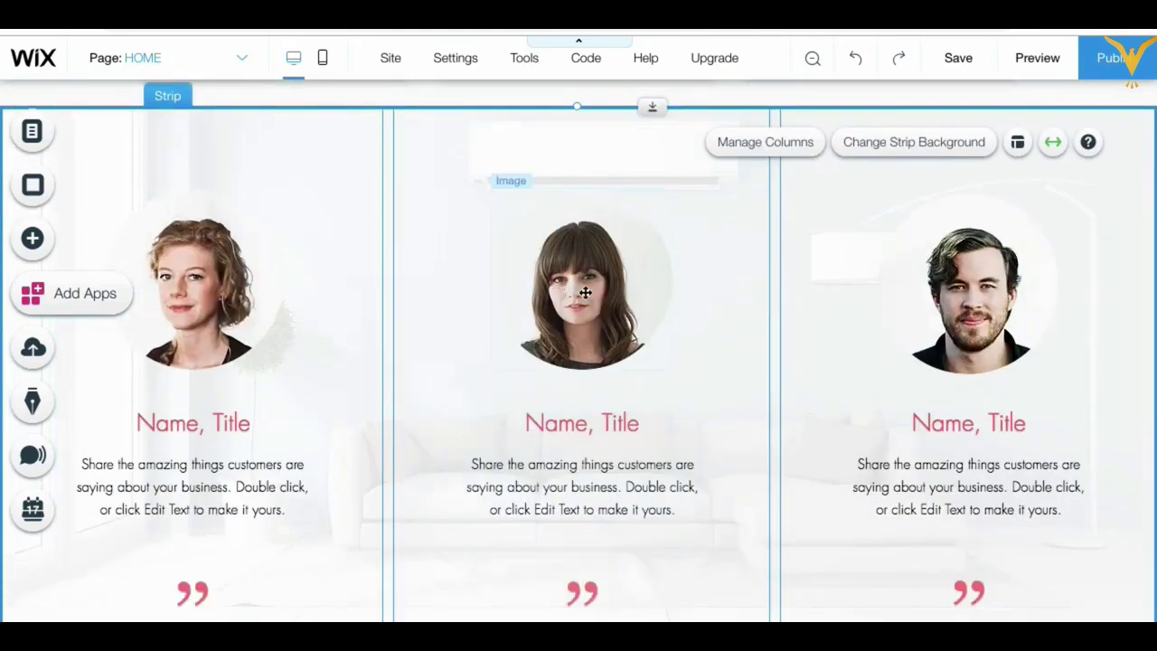
# Step: Inspect the middle testimonial's portrait and paragraph without changing them
pyautogui.click(586, 292)
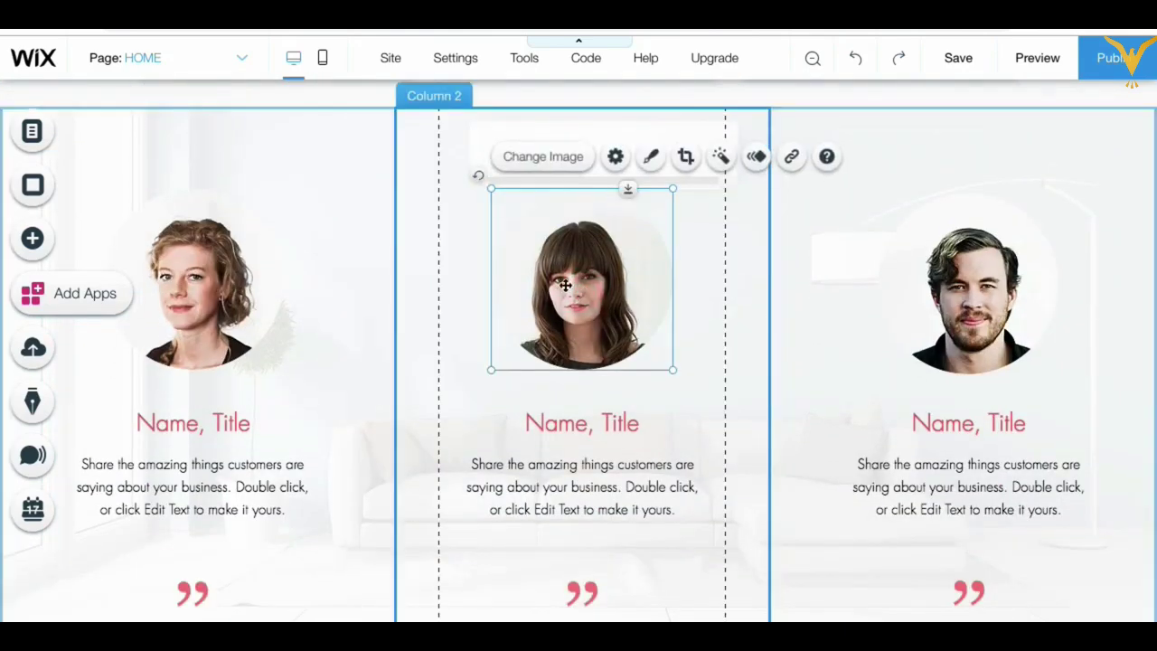
pyautogui.click(543, 158)
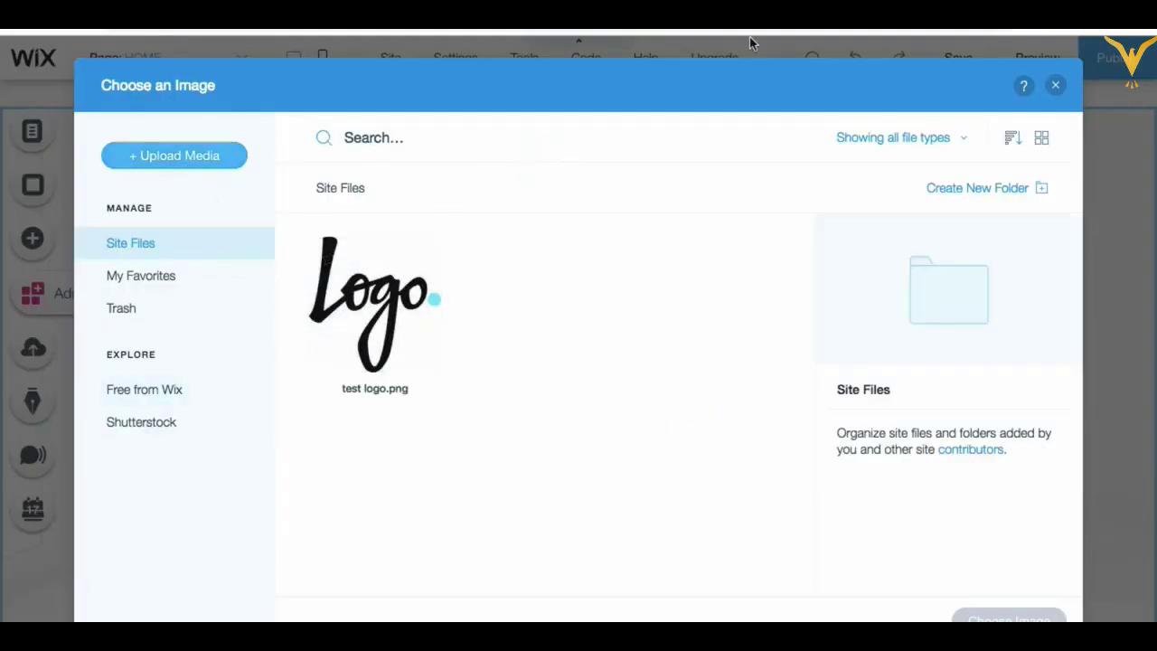
pyautogui.click(1055, 86)
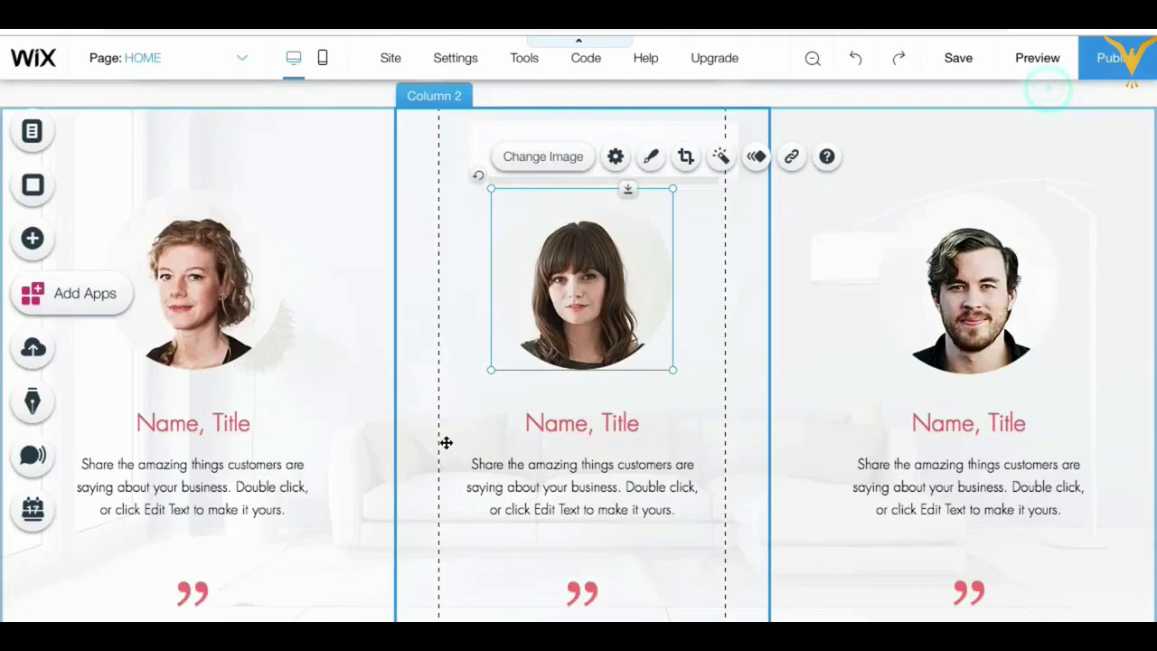
pyautogui.click(552, 478)
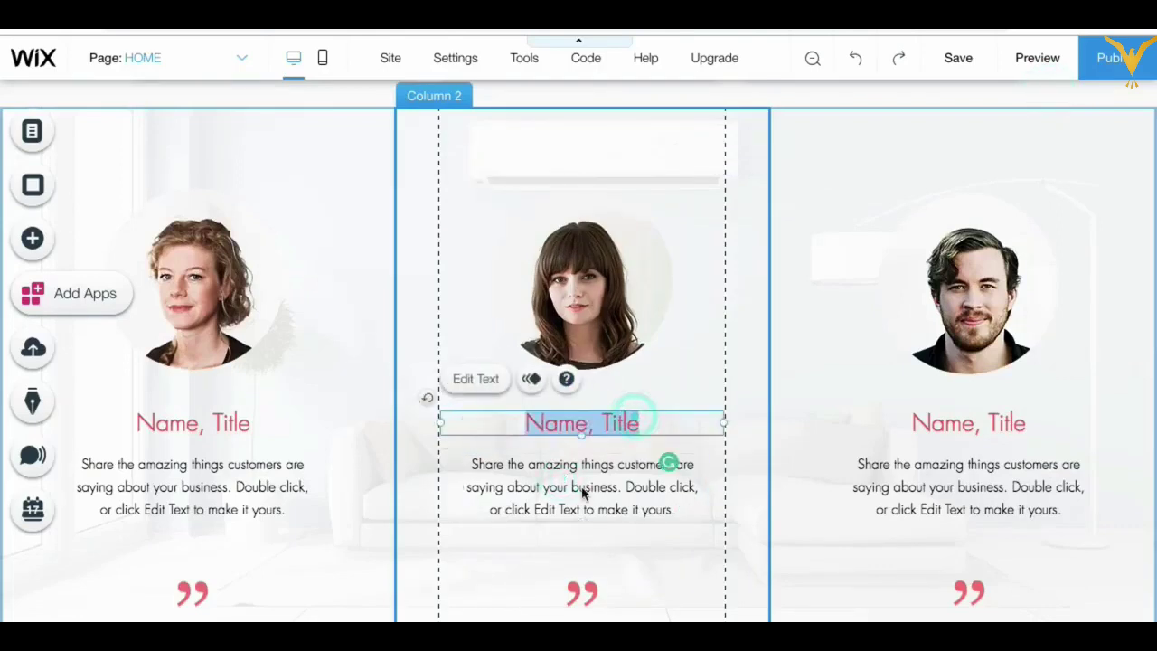
pyautogui.doubleClick(581, 489)
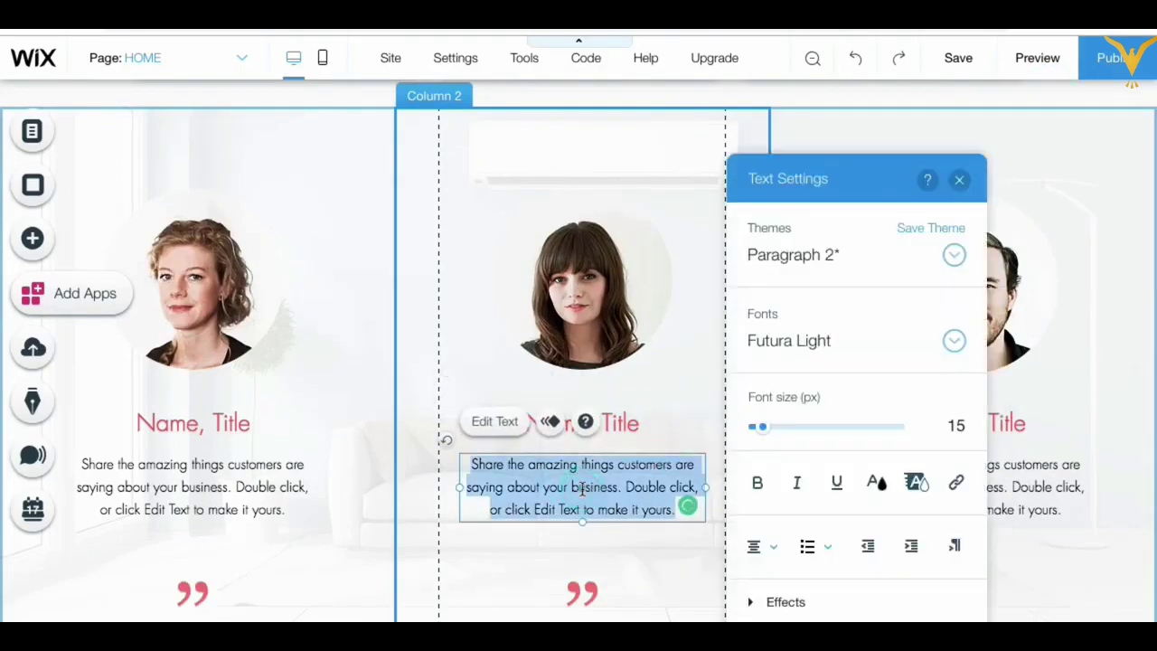
pyautogui.click(957, 182)
# Step: Select the third testimonial column and dismiss the columns and strips tip
pyautogui.click(814, 384)
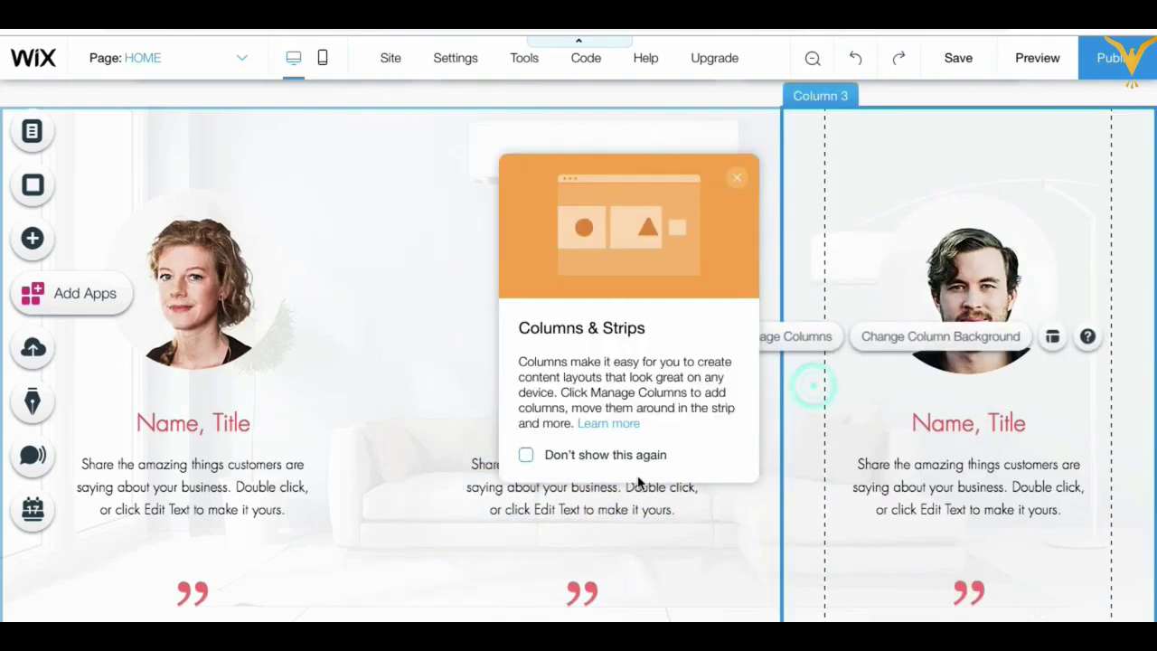
pyautogui.click(737, 178)
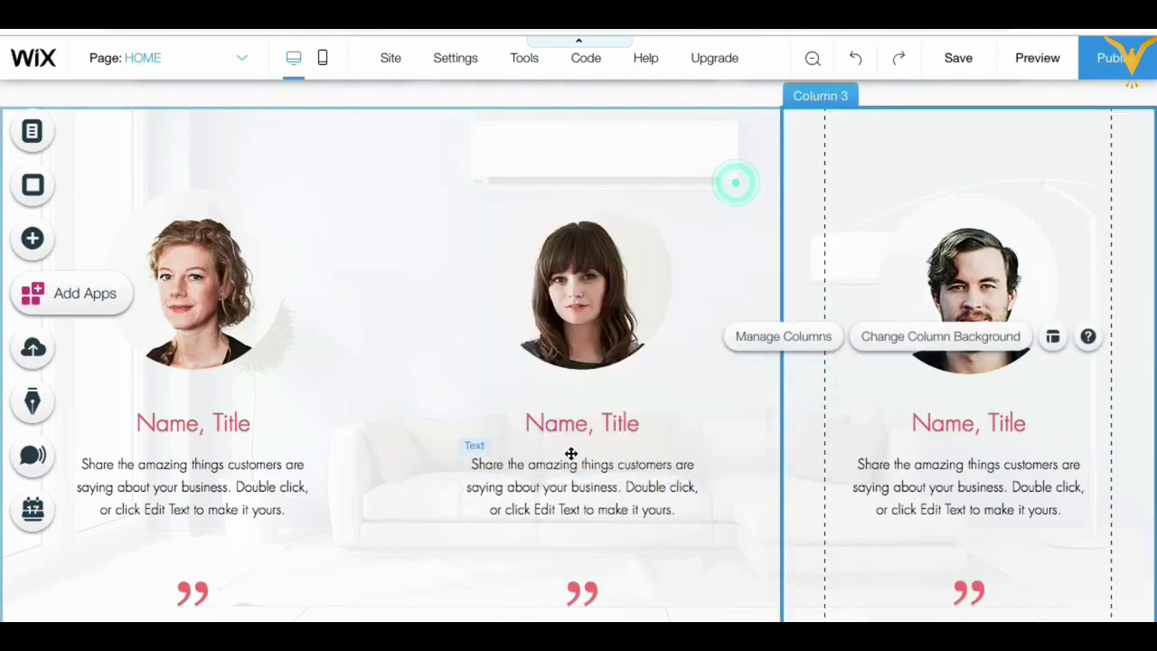
pyautogui.scroll(-2, 359, 551)
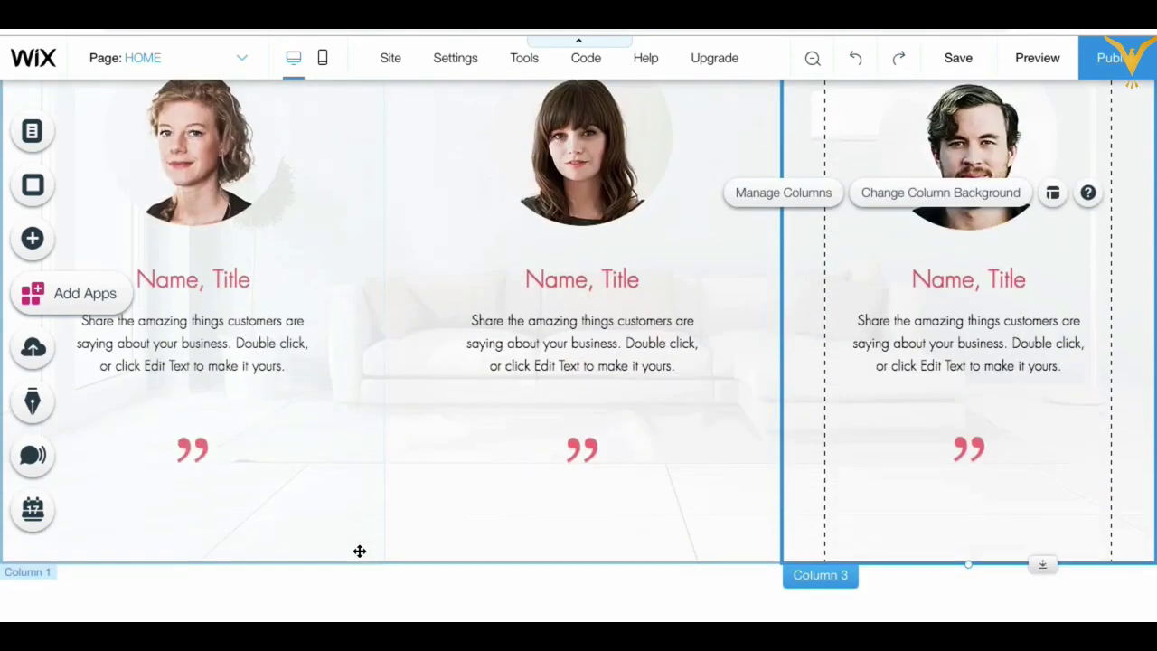
pyautogui.scroll(5, 476, 388)
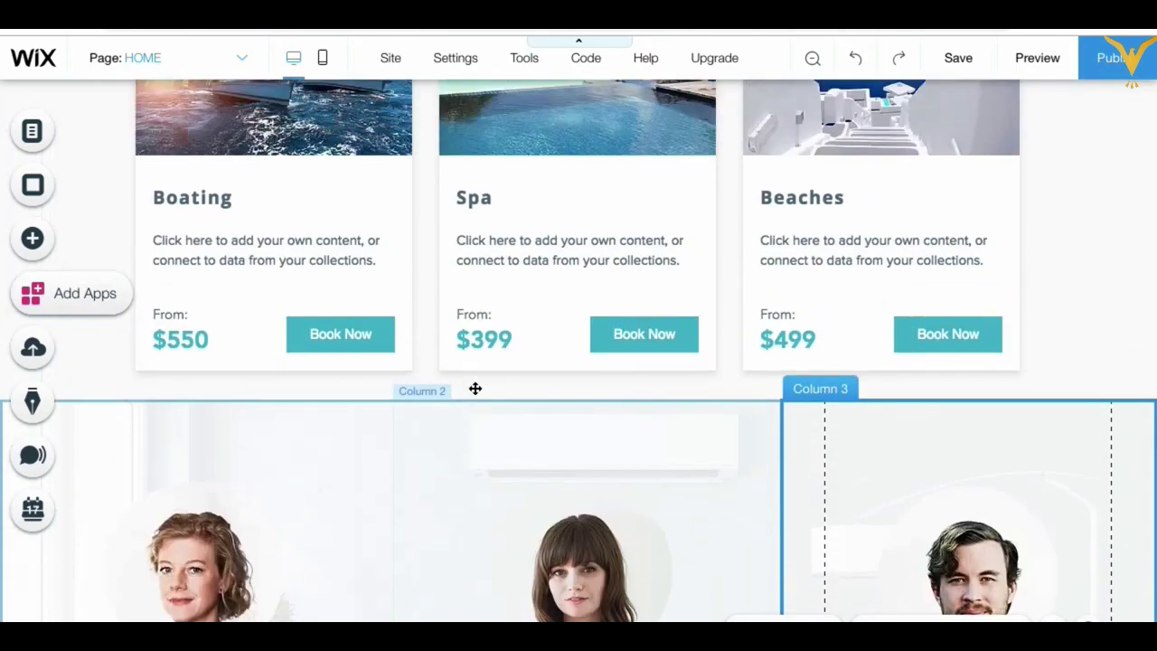
pyautogui.scroll(-5, 532, 537)
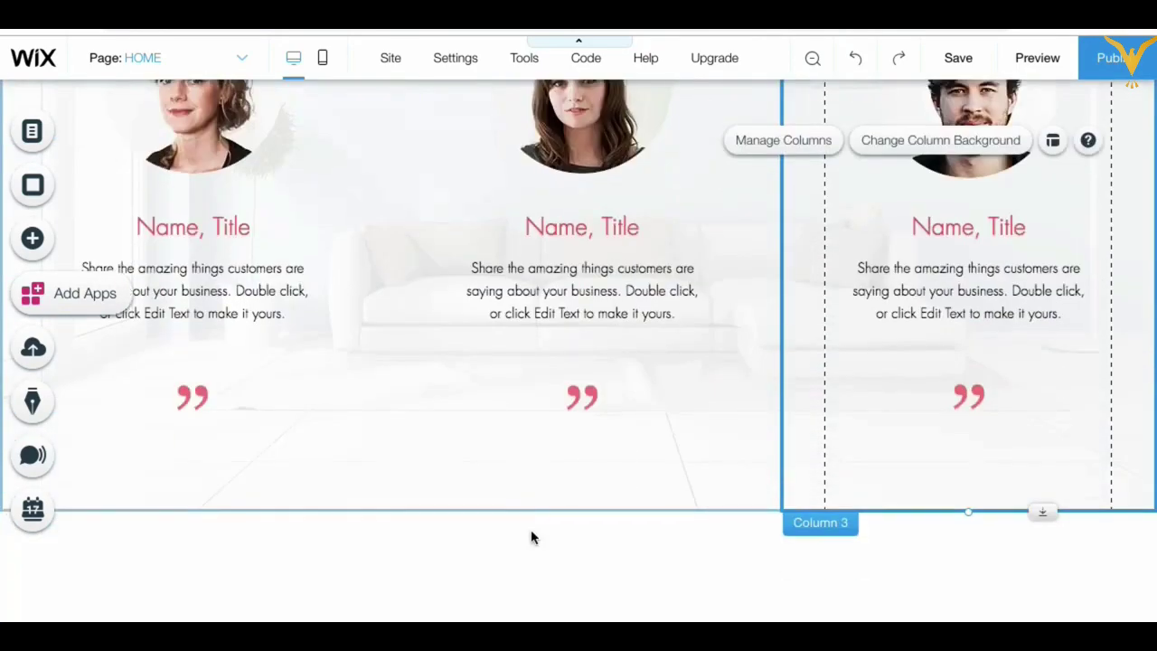
# Step: Jump to the Contact strip designs in the Add panel
pyautogui.click(30, 238)
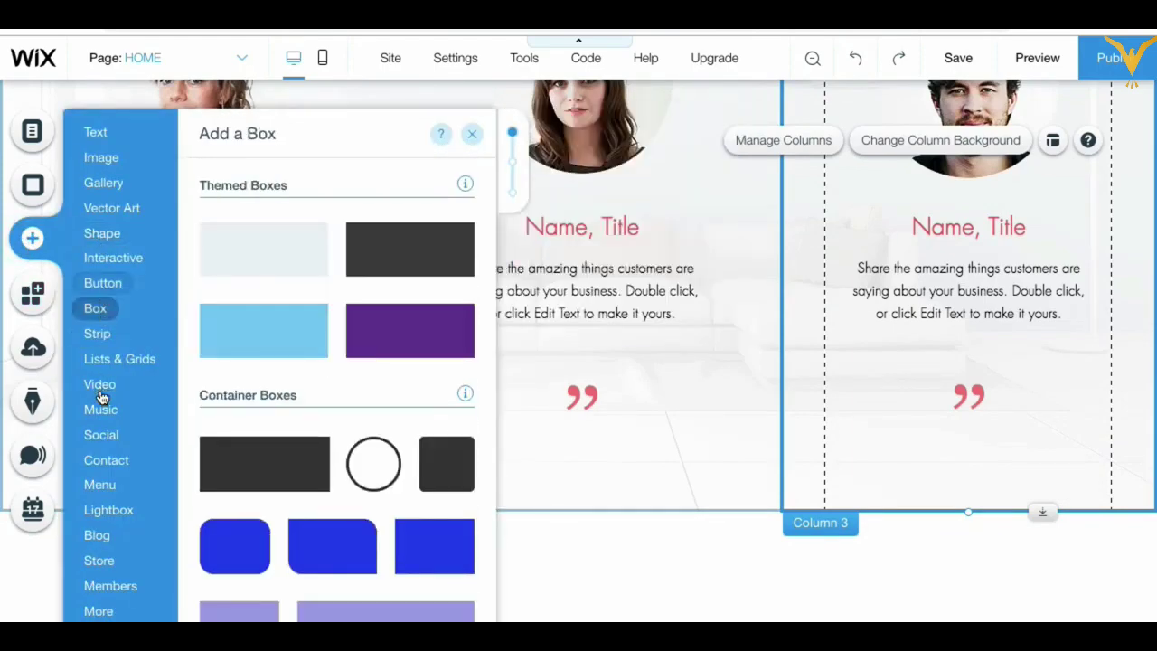
pyautogui.moveTo(107, 470)
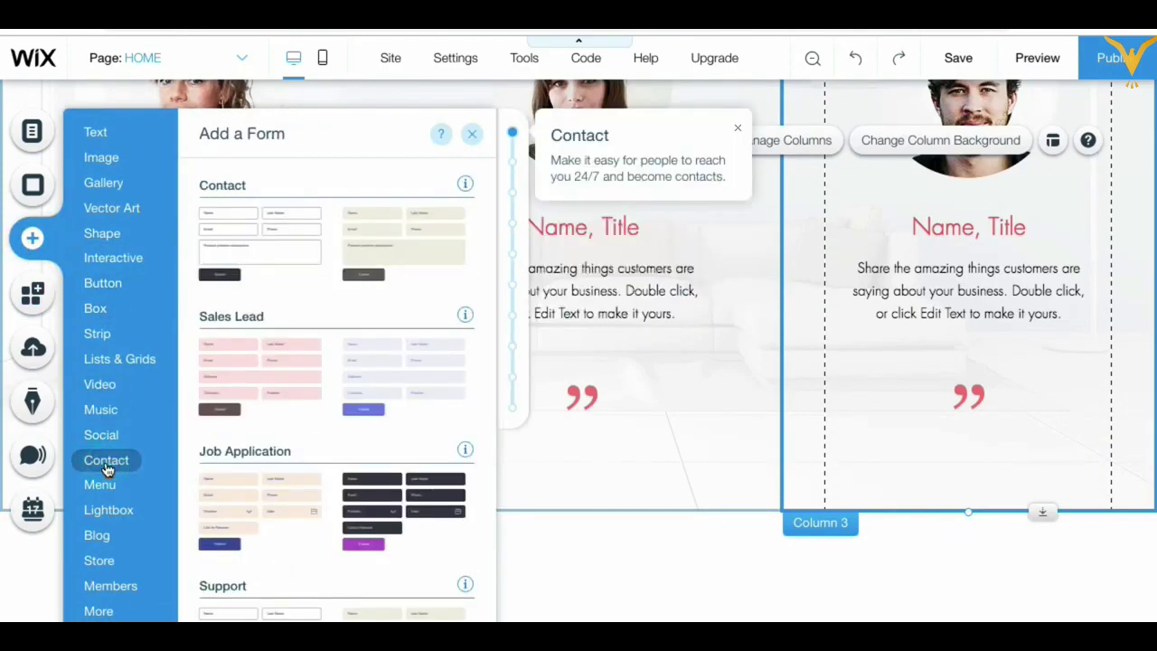
pyautogui.moveTo(100, 333)
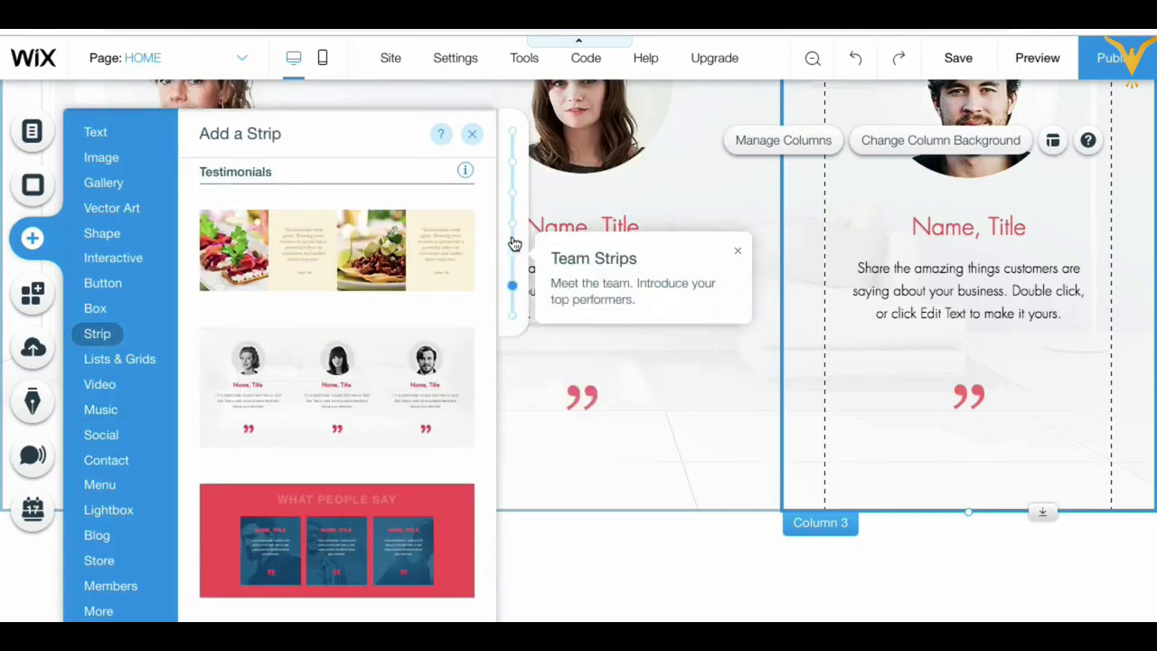
pyautogui.click(512, 163)
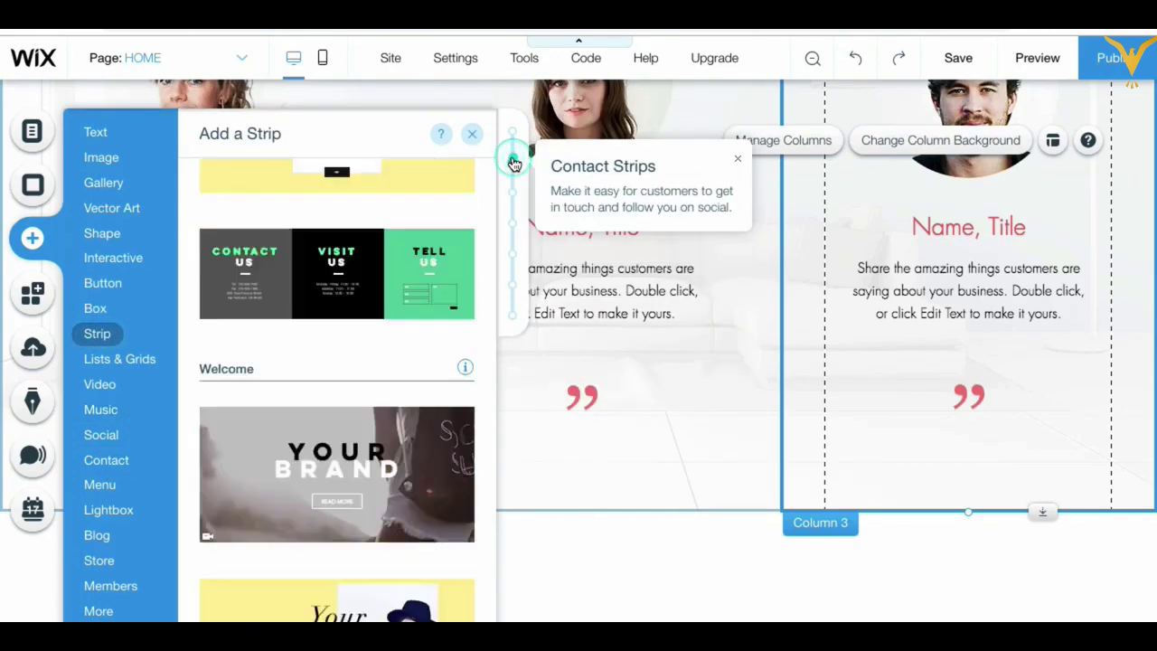
# Step: Drag the Contact Us strip with sofa photo and red form to the page bottom
pyautogui.scroll(-2, 317, 444)
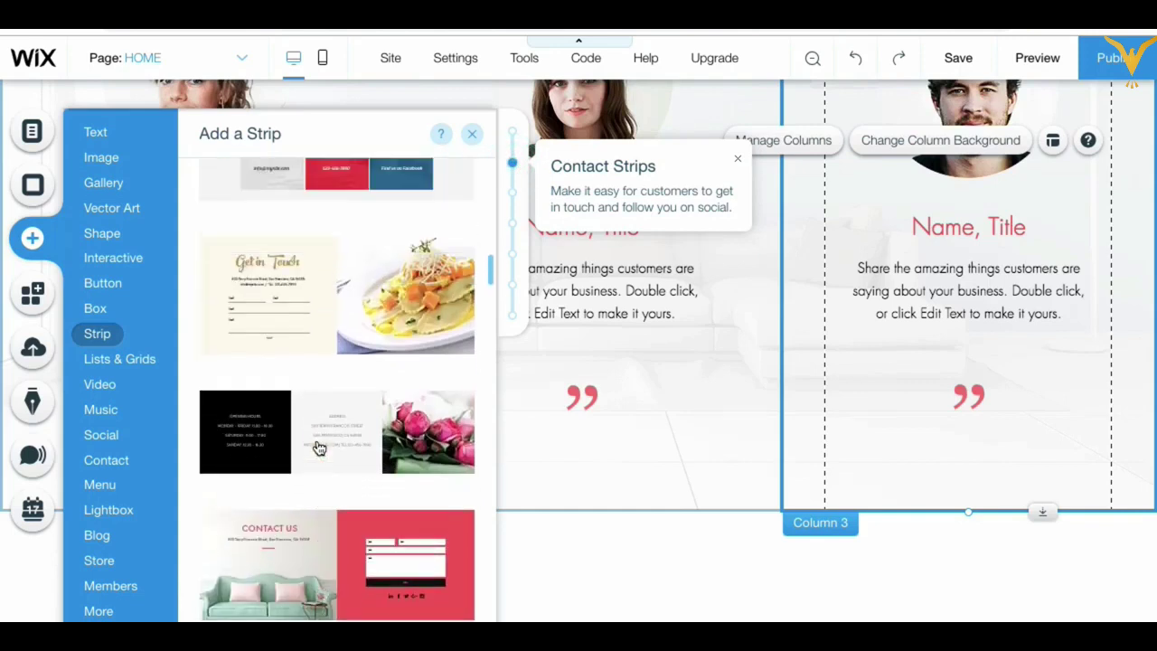
pyautogui.scroll(4, 318, 446)
pyautogui.scroll(-1, 318, 445)
pyautogui.scroll(-8, 317, 445)
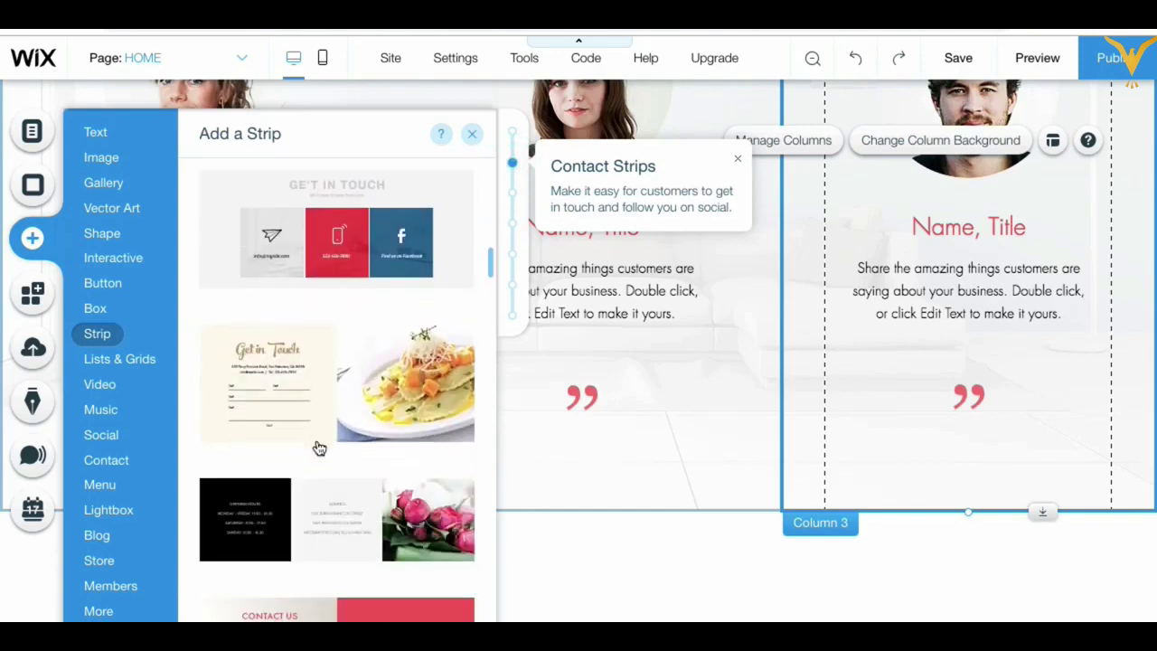
pyautogui.scroll(-1, 318, 447)
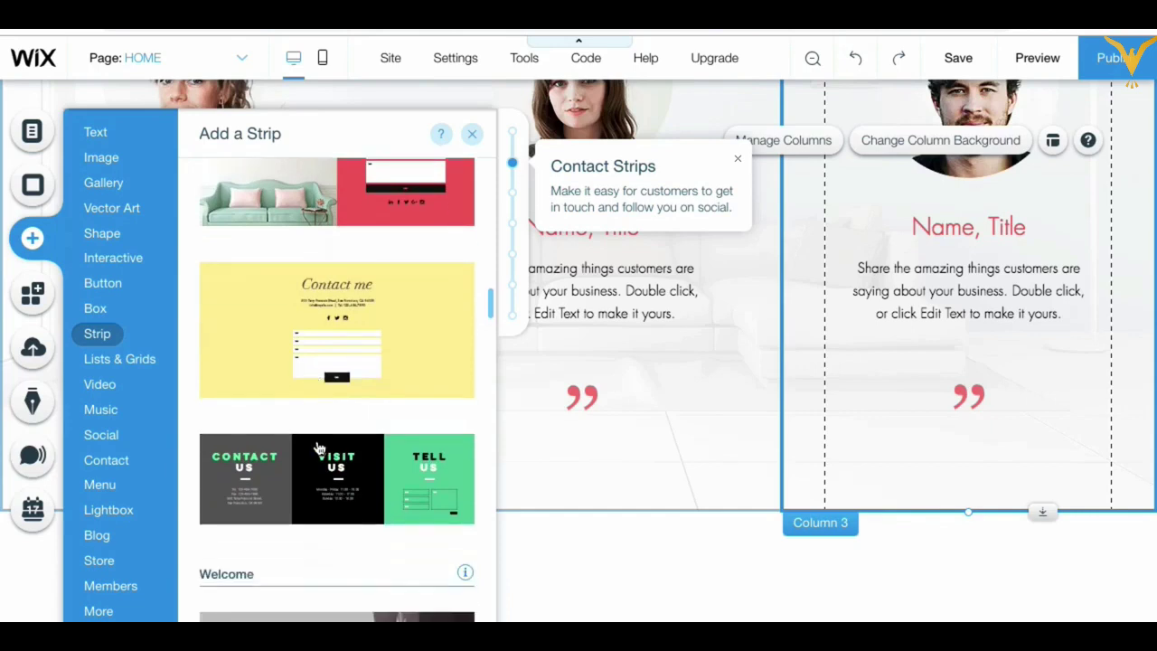
pyautogui.scroll(-3, 245, 412)
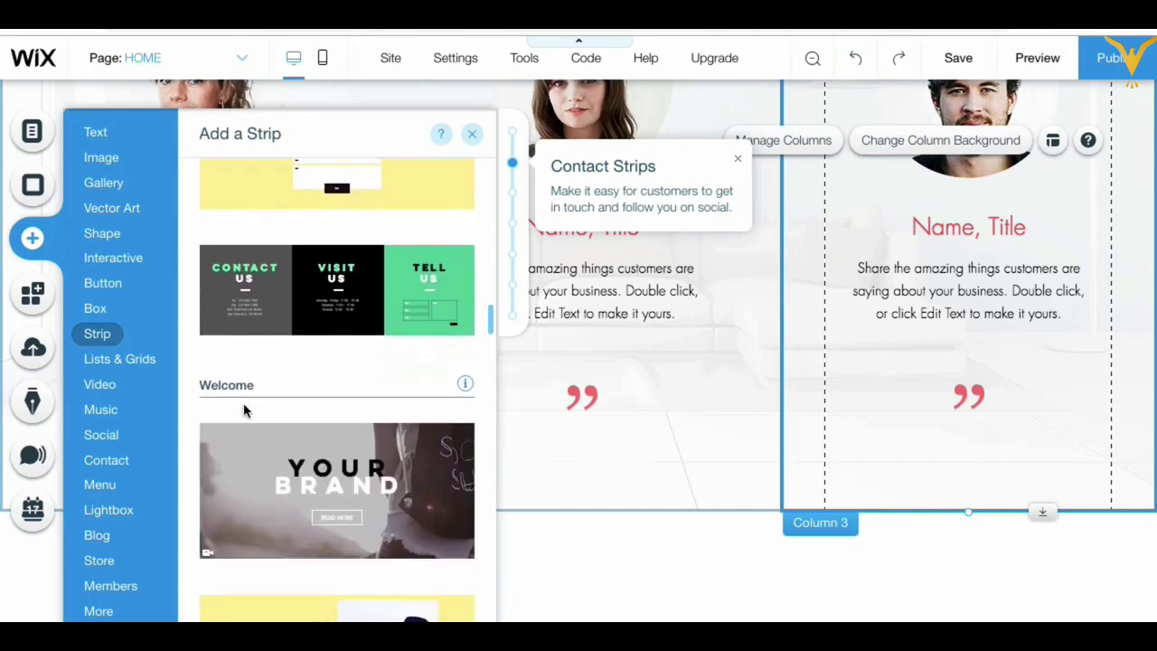
pyautogui.scroll(7, 245, 412)
pyautogui.scroll(-1, 245, 412)
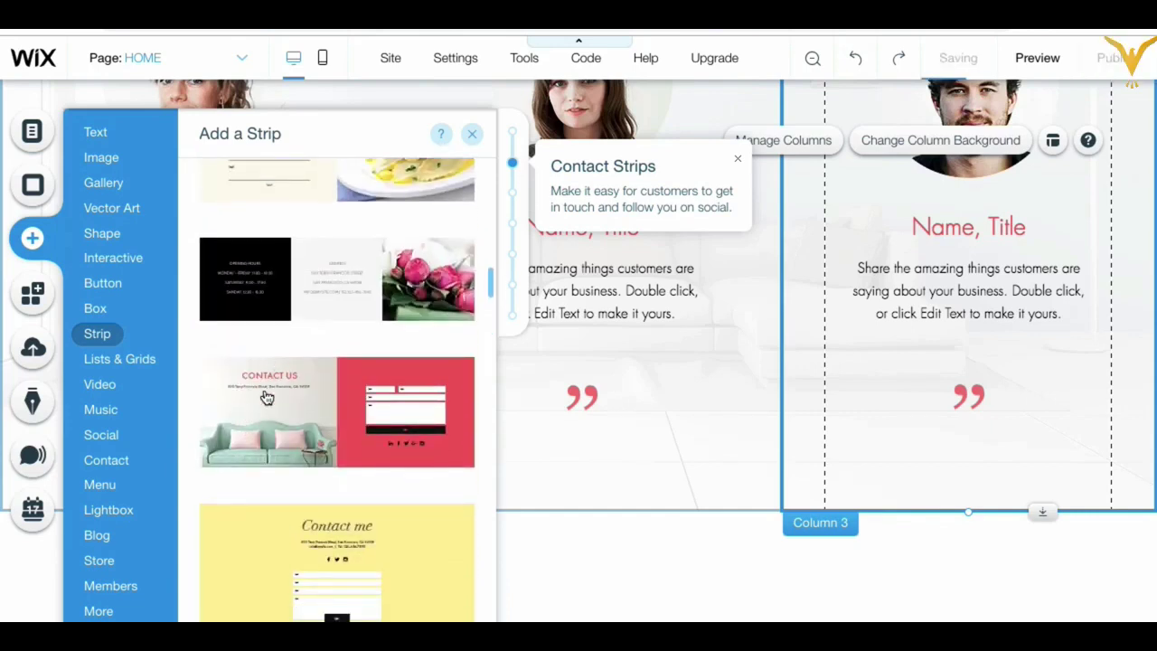
pyautogui.scroll(-2, 267, 397)
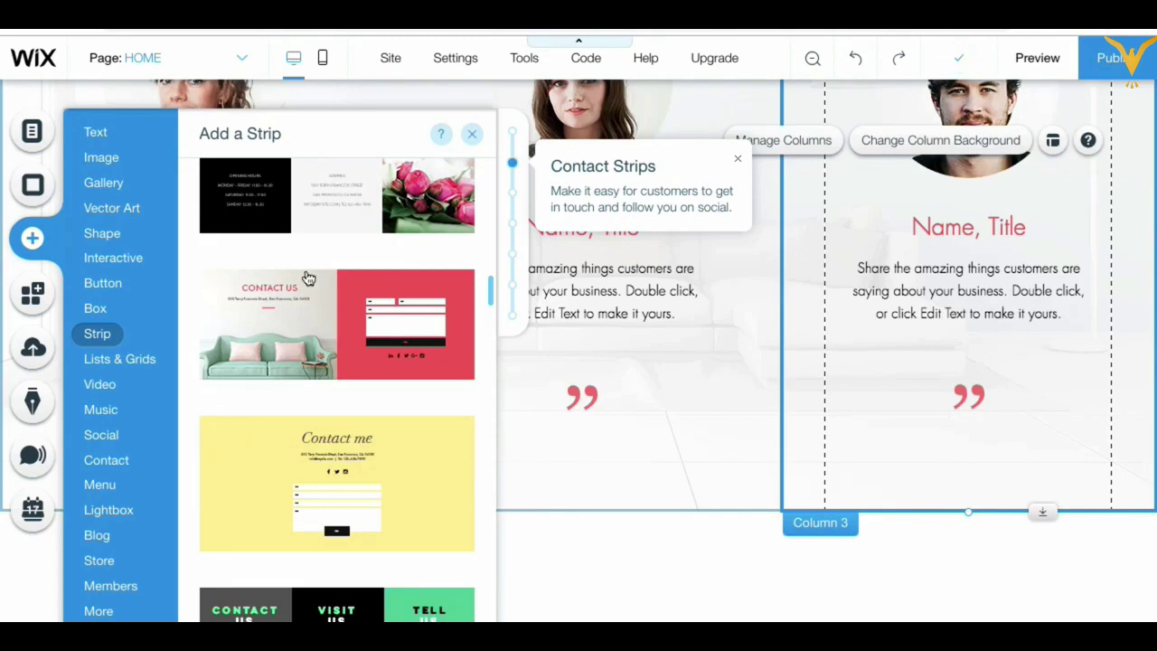
pyautogui.moveTo(303, 286); pyautogui.dragTo(517, 619)
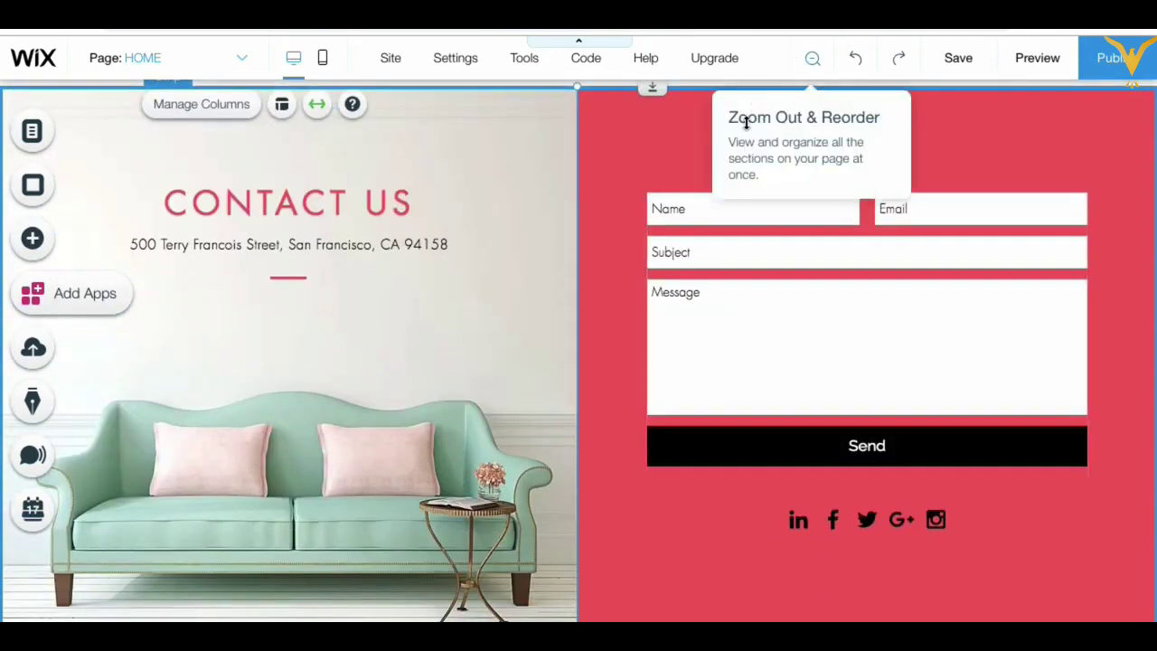
# Step: Tick 'Don't show this again' on the columns help tip and close it
pyautogui.click(678, 130)
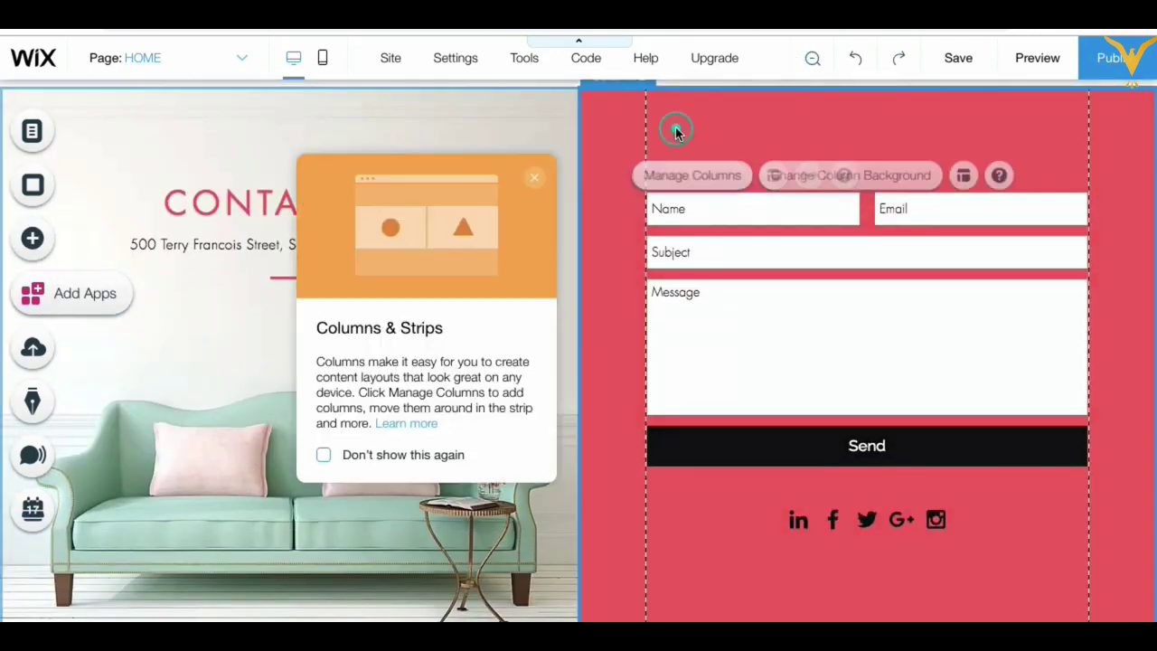
pyautogui.click(741, 124)
pyautogui.click(534, 133)
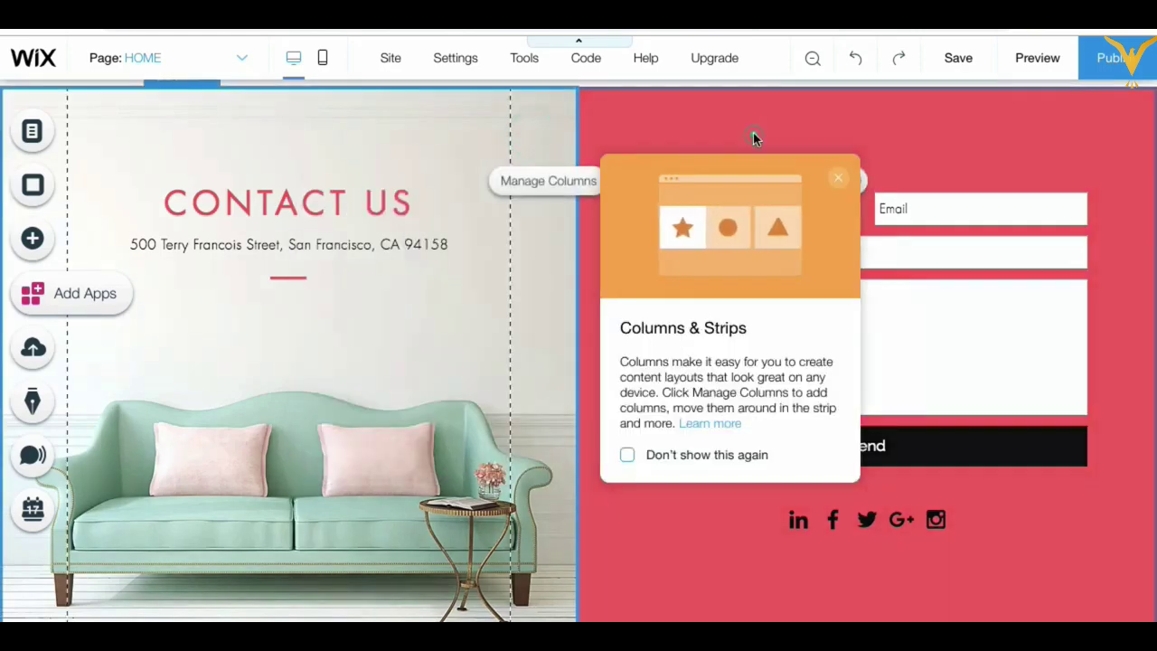
pyautogui.click(754, 133)
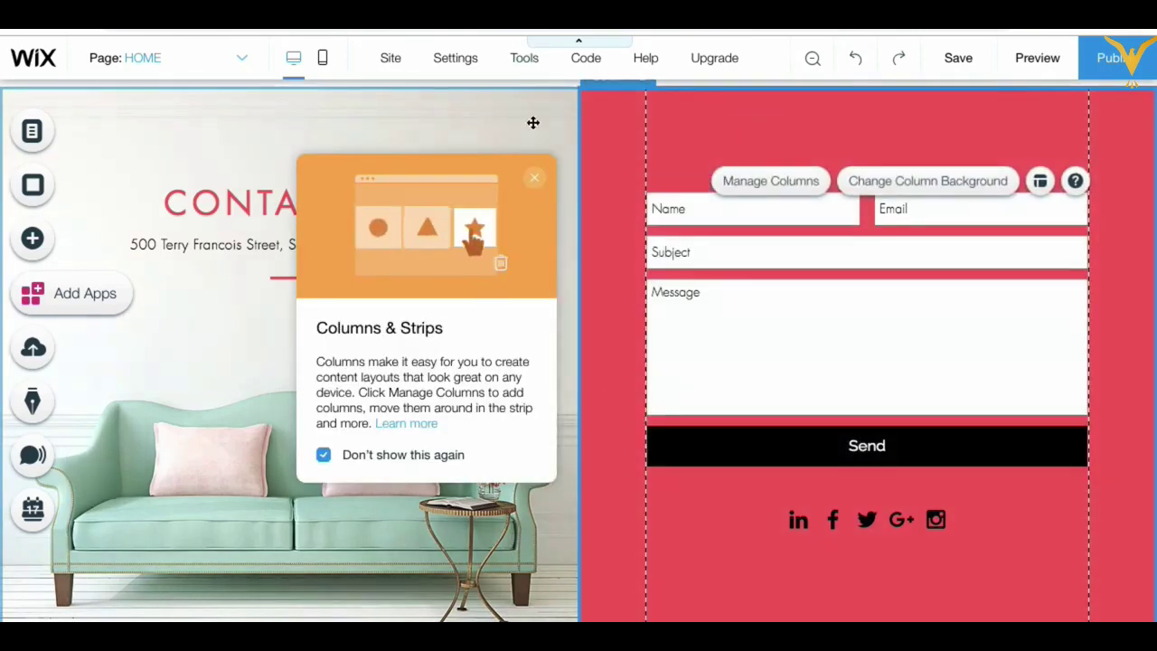
pyautogui.scroll(2, 532, 121)
pyautogui.click(535, 177)
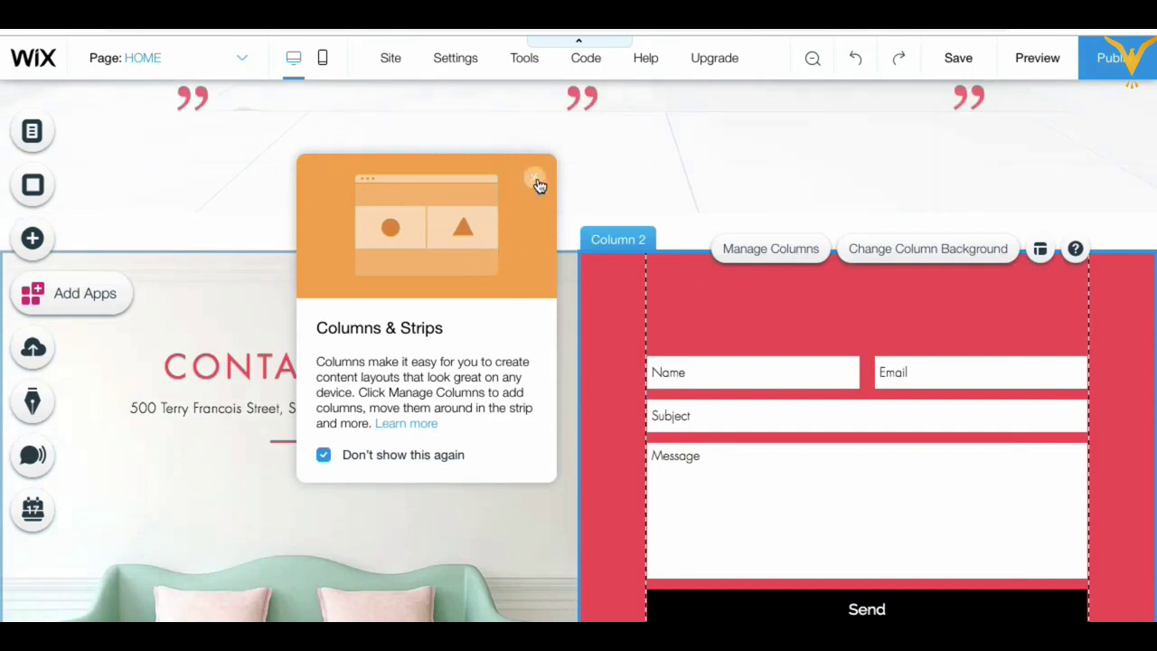
pyautogui.click(538, 179)
# Step: Inspect the testimonial strip's columns through Manage Columns
pyautogui.click(547, 202)
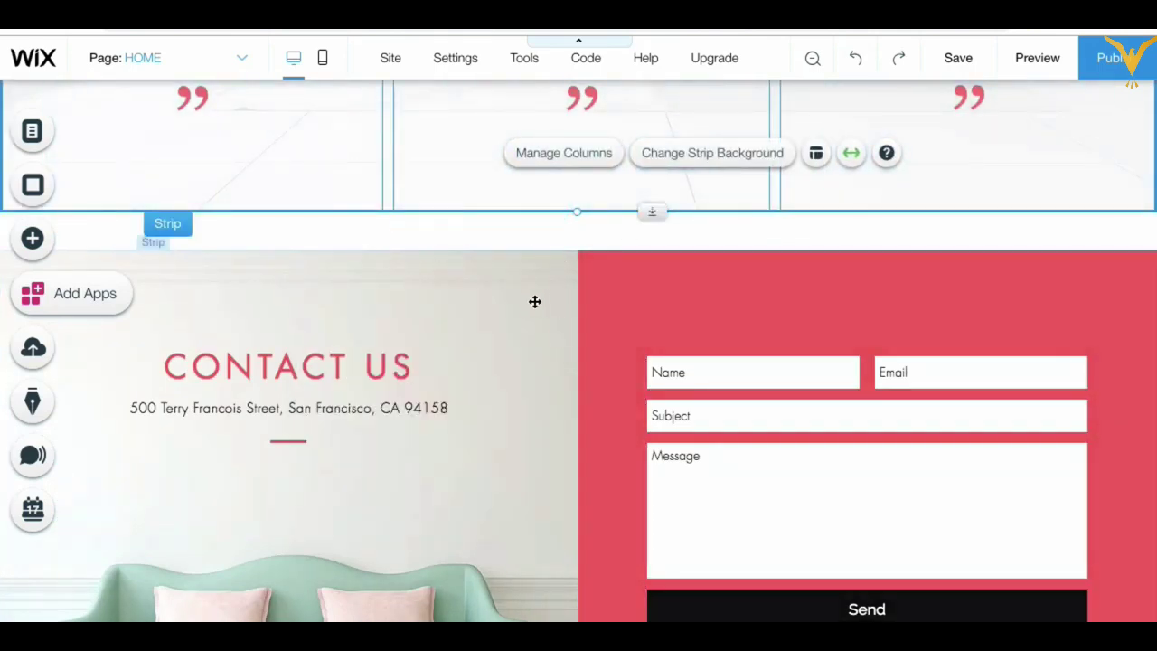
pyautogui.scroll(5, 534, 301)
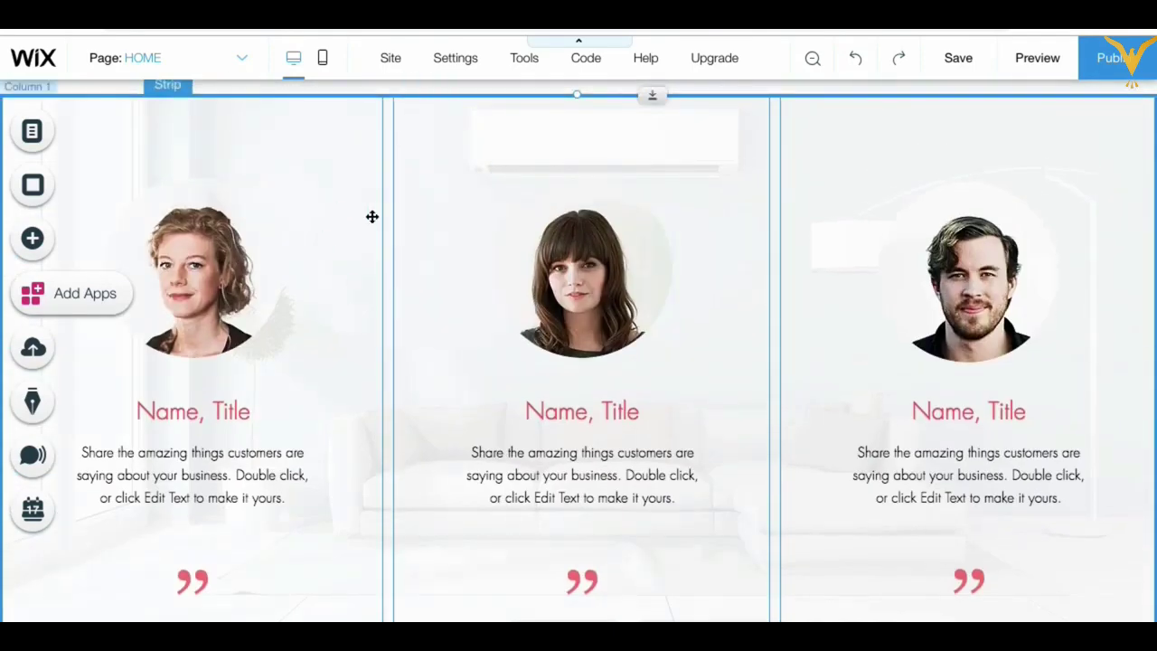
pyautogui.scroll(2, 371, 217)
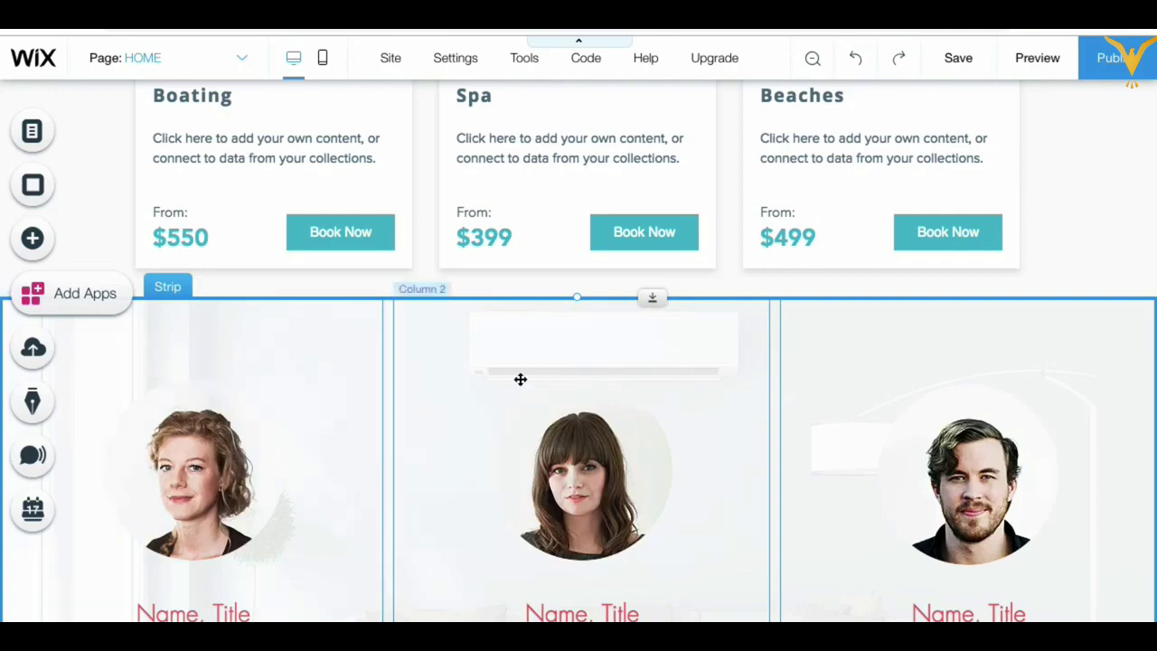
pyautogui.click(908, 344)
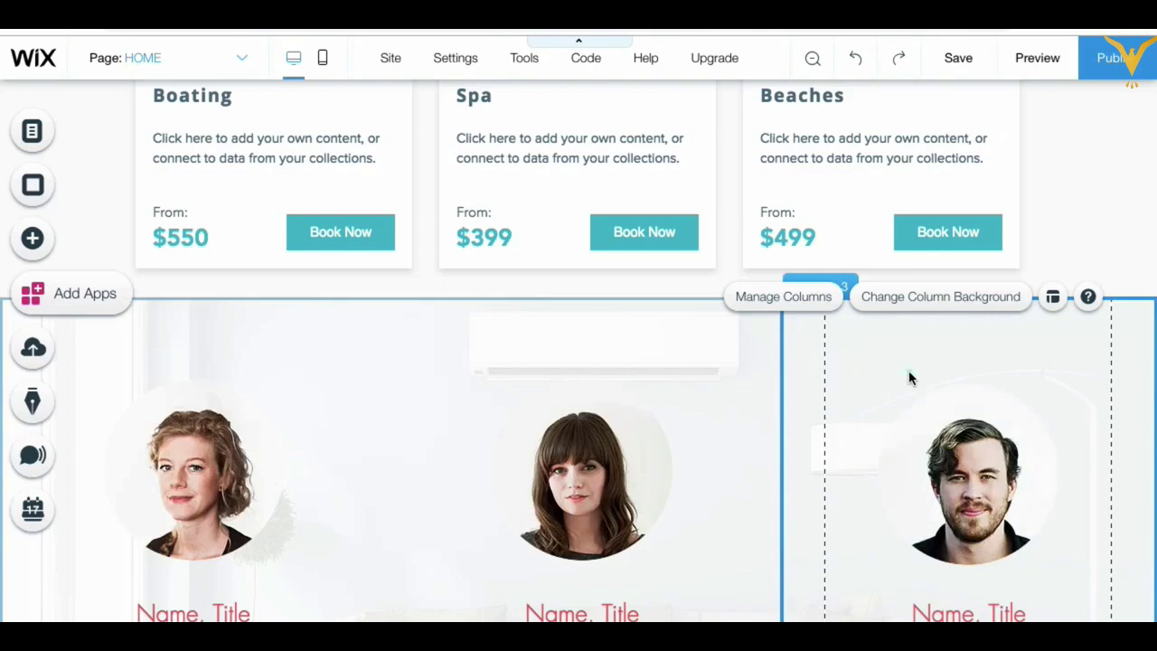
pyautogui.click(630, 317)
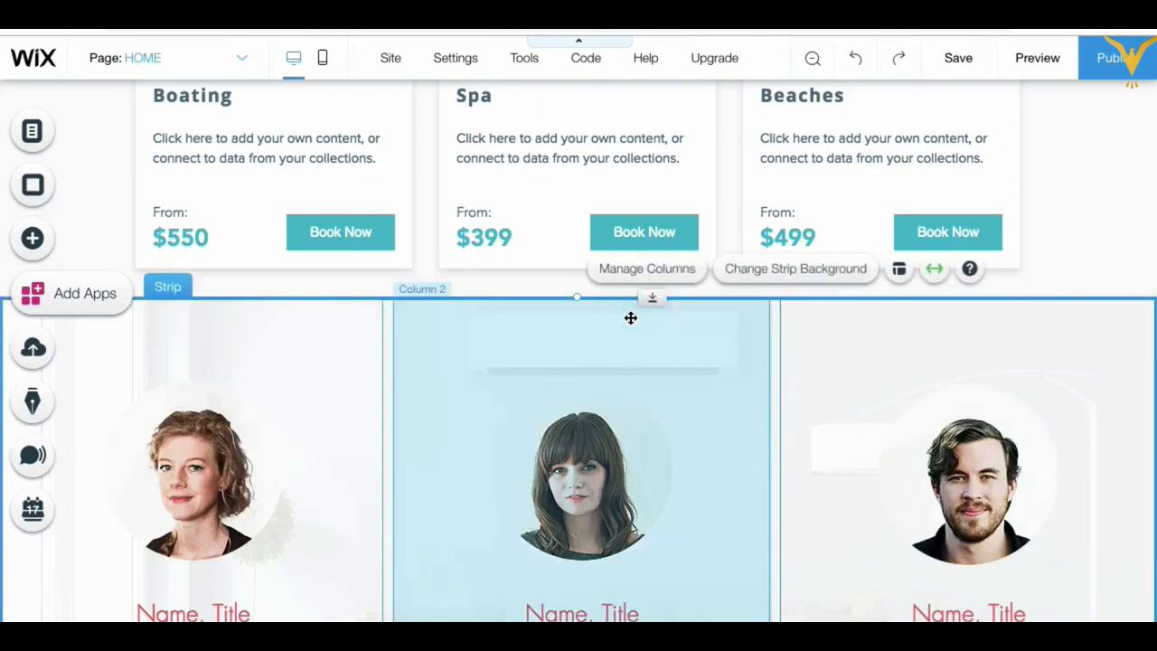
pyautogui.click(646, 269)
pyautogui.click(235, 380)
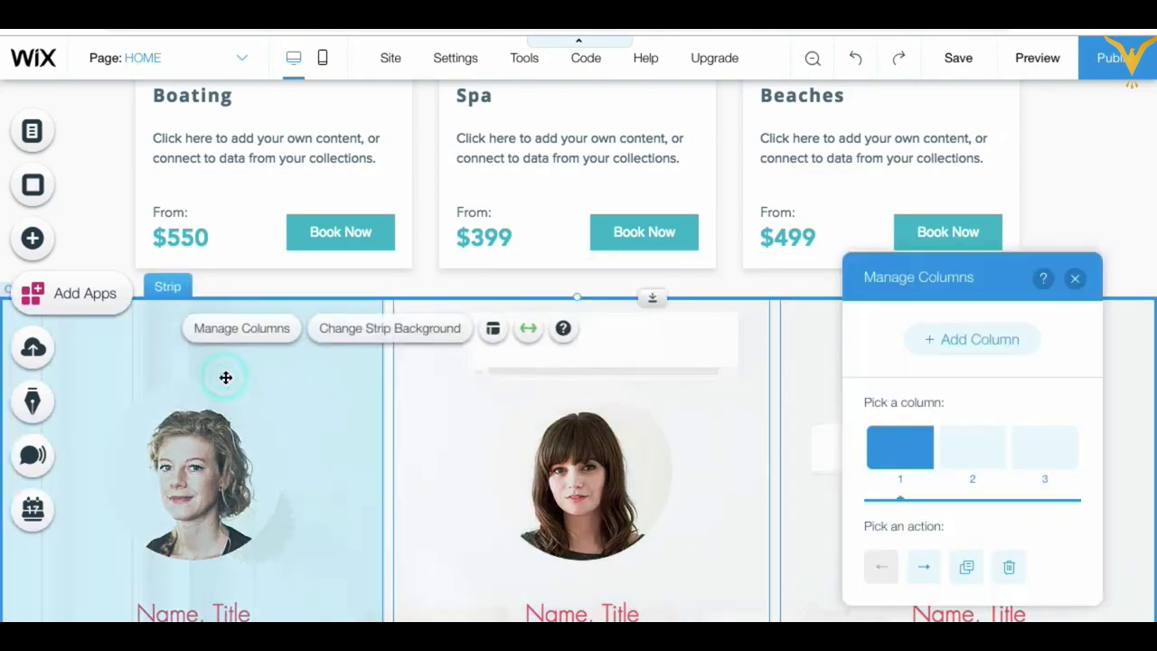
pyautogui.click(1075, 278)
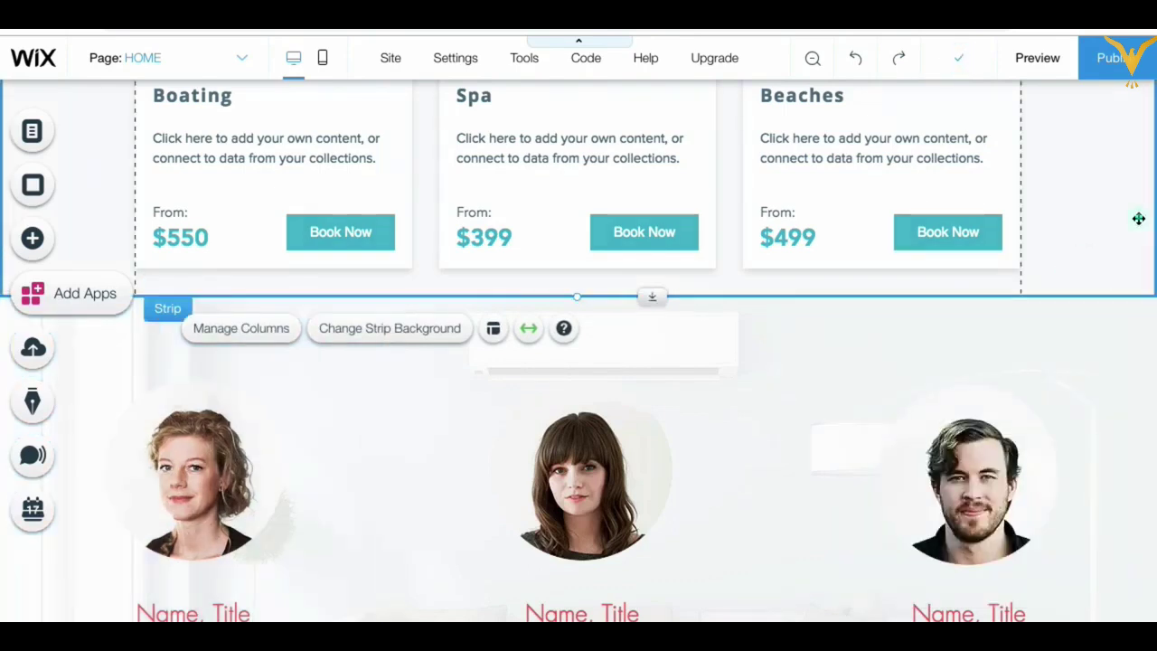
# Step: Recheck the team strip's second column, then scroll back to Contact Us
pyautogui.click(1134, 217)
pyautogui.click(638, 334)
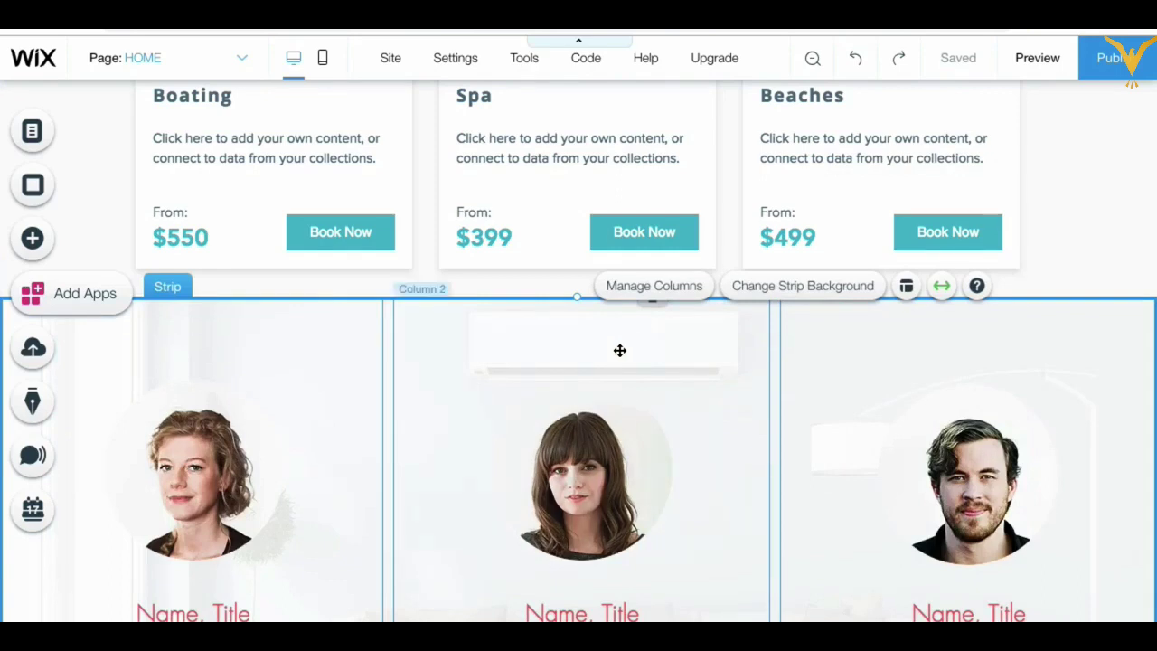
pyautogui.doubleClick(620, 349)
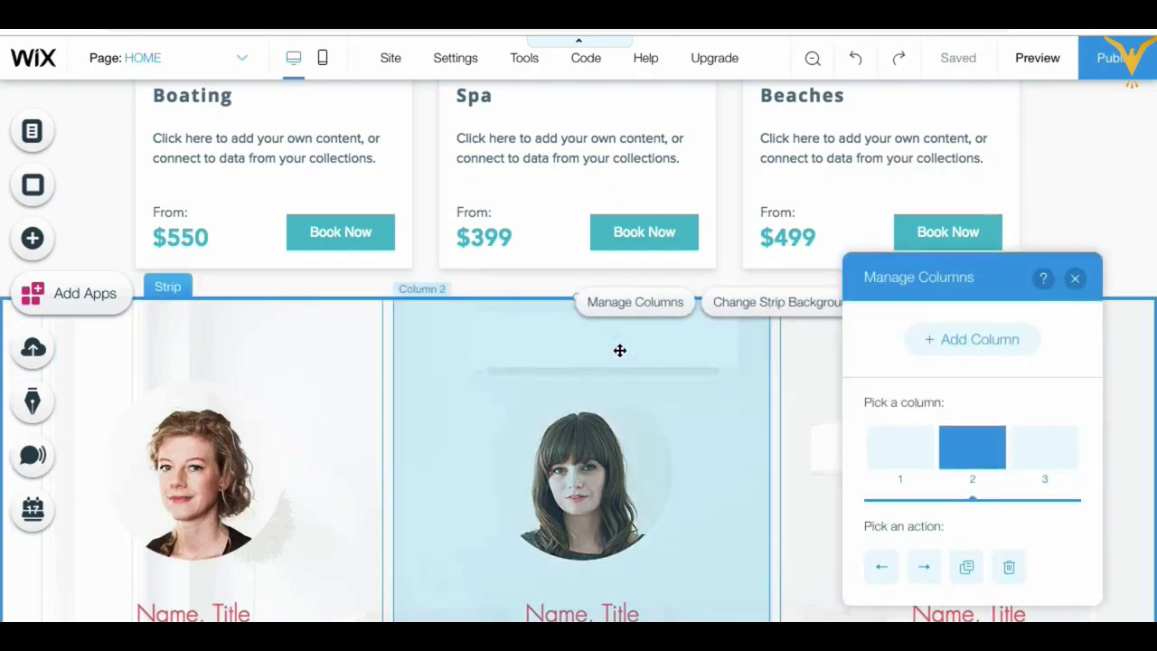
pyautogui.click(1075, 283)
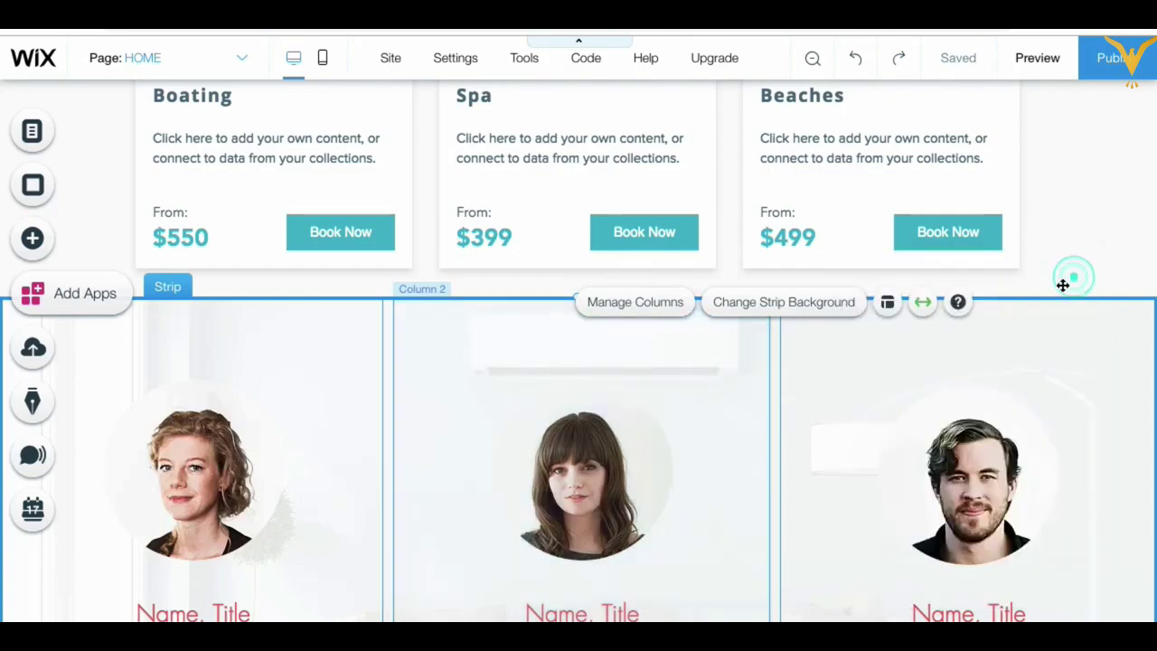
pyautogui.scroll(-7, 690, 436)
pyautogui.scroll(-2, 690, 437)
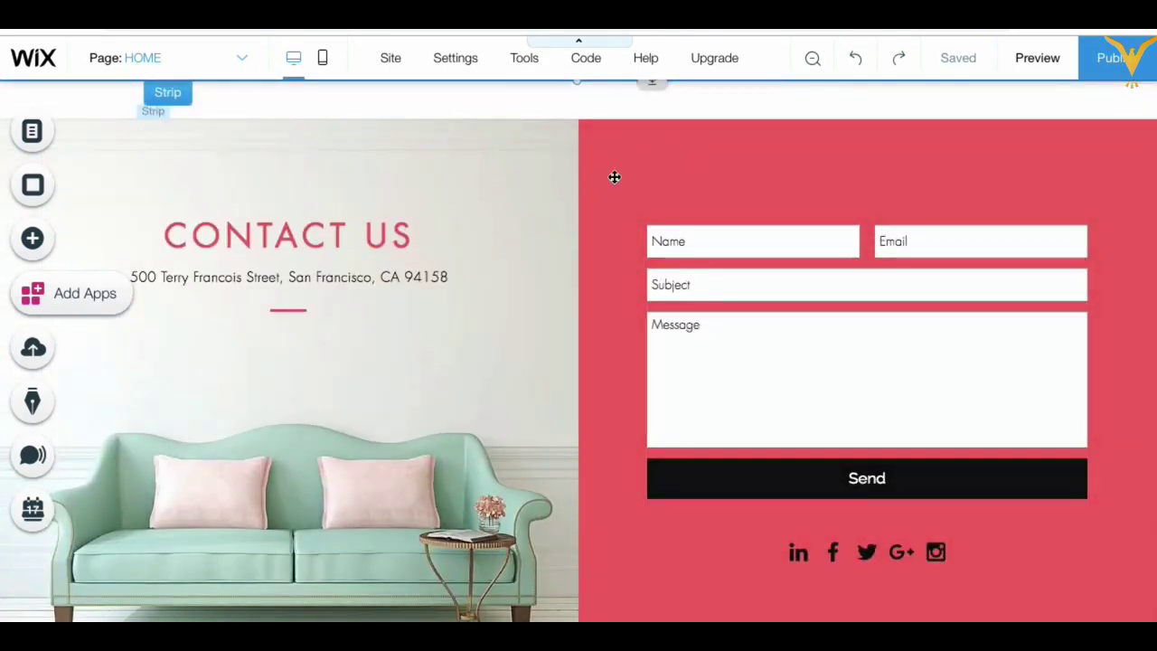
pyautogui.click(414, 184)
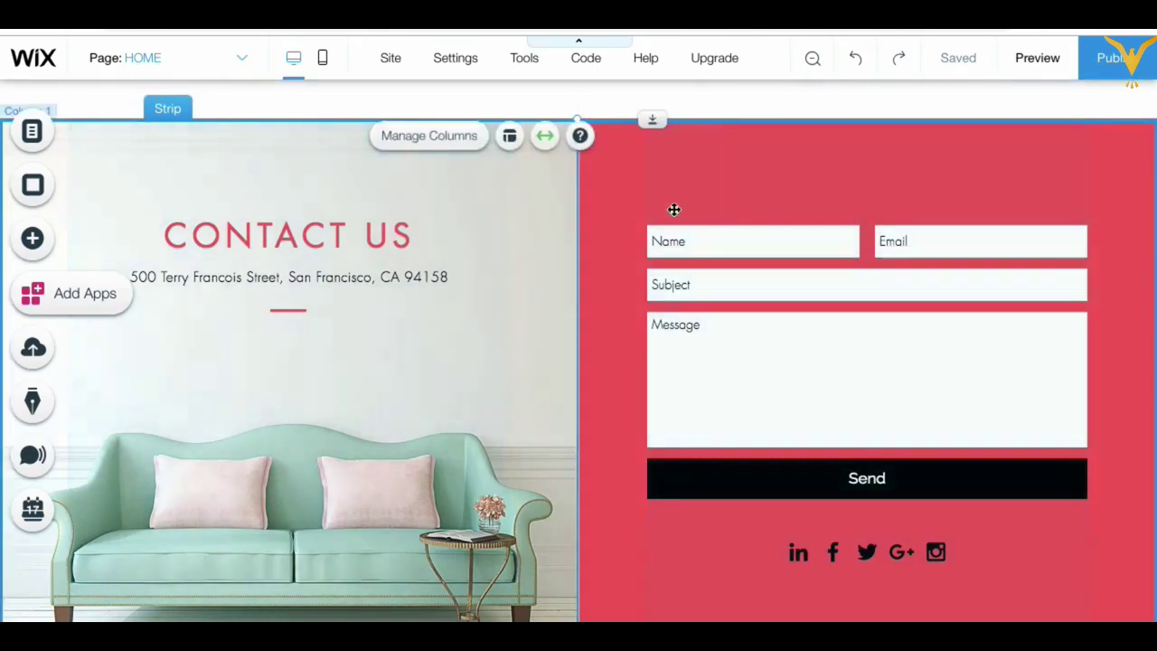
pyautogui.click(682, 199)
pyautogui.click(683, 200)
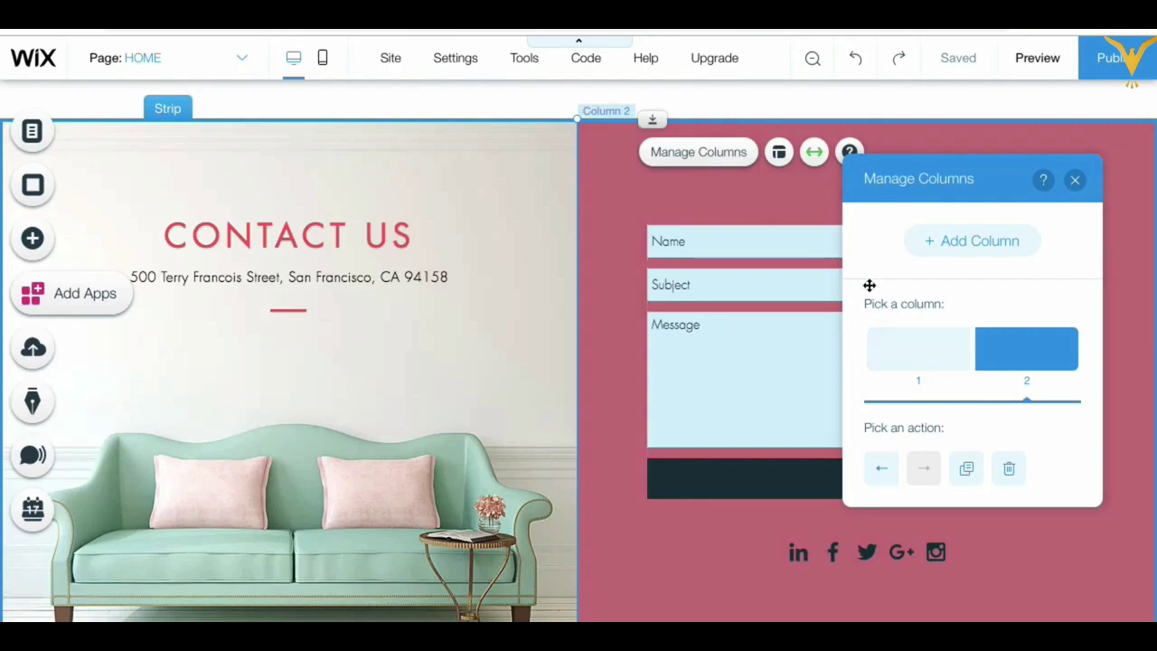
pyautogui.click(744, 203)
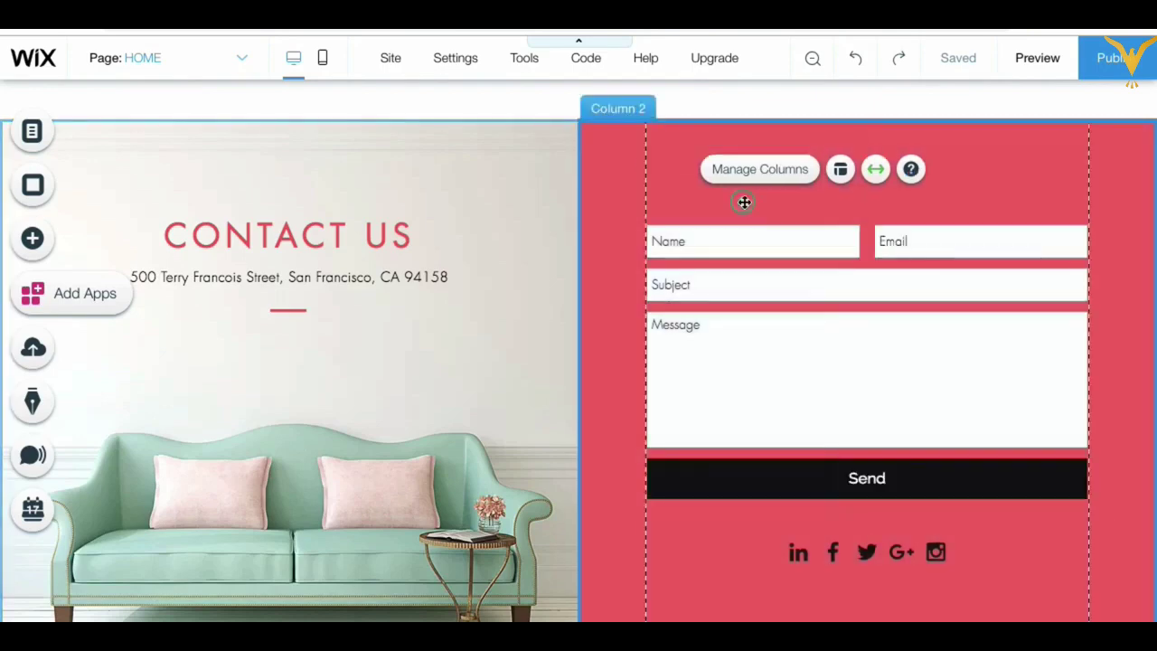
pyautogui.click(744, 200)
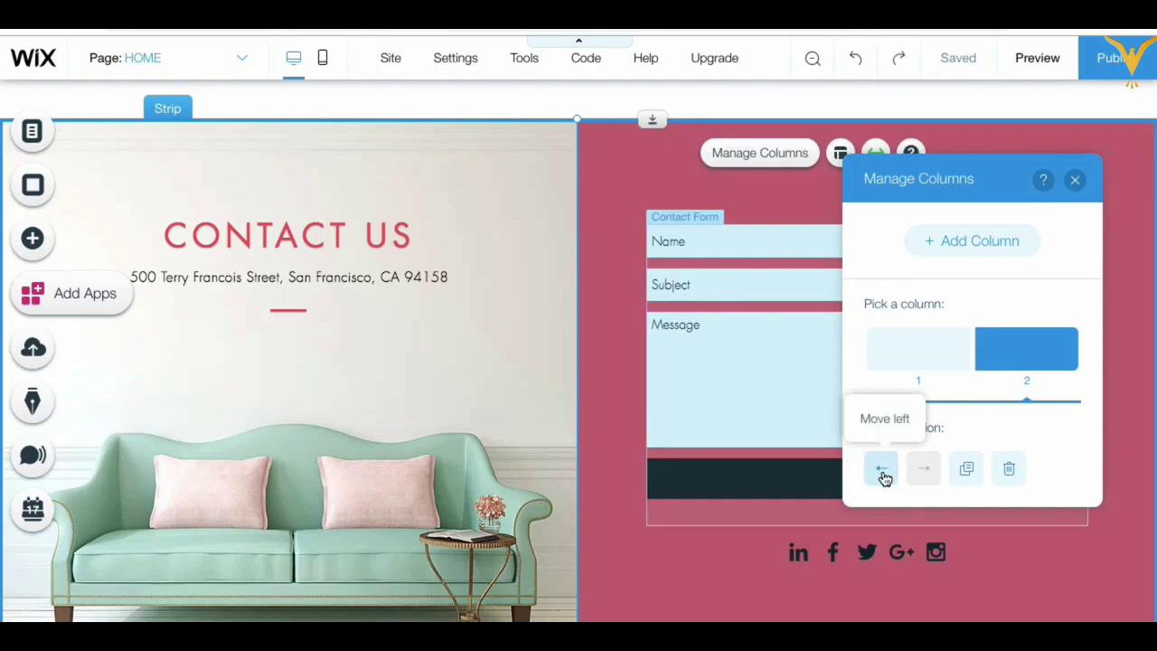
pyautogui.click(885, 473)
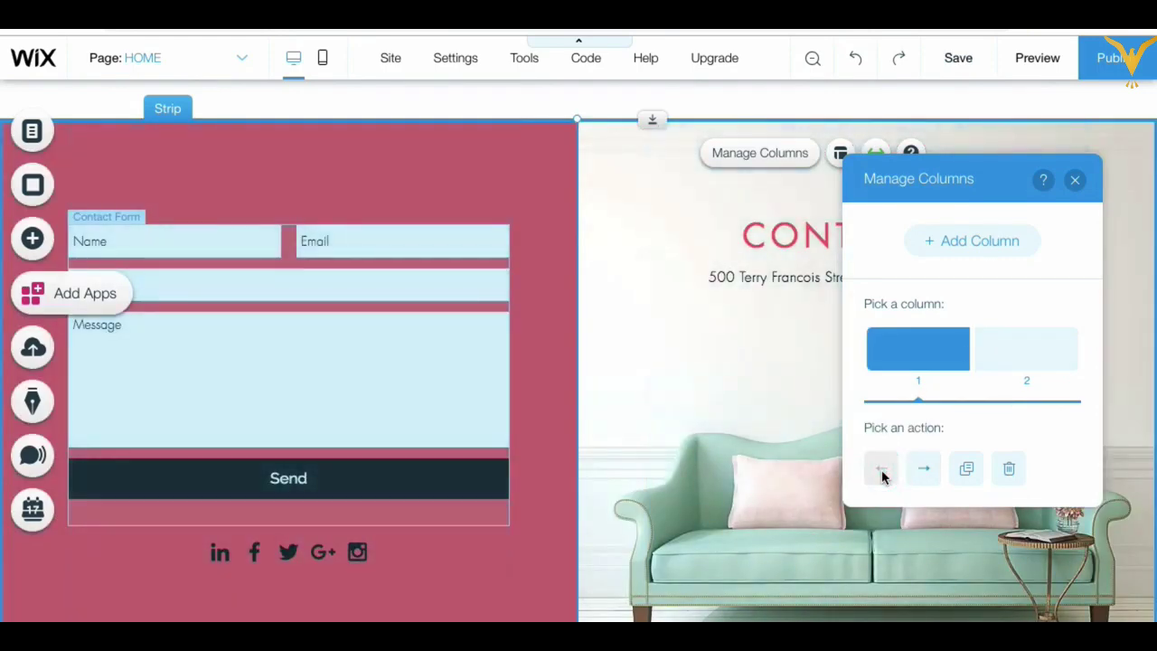
pyautogui.click(929, 469)
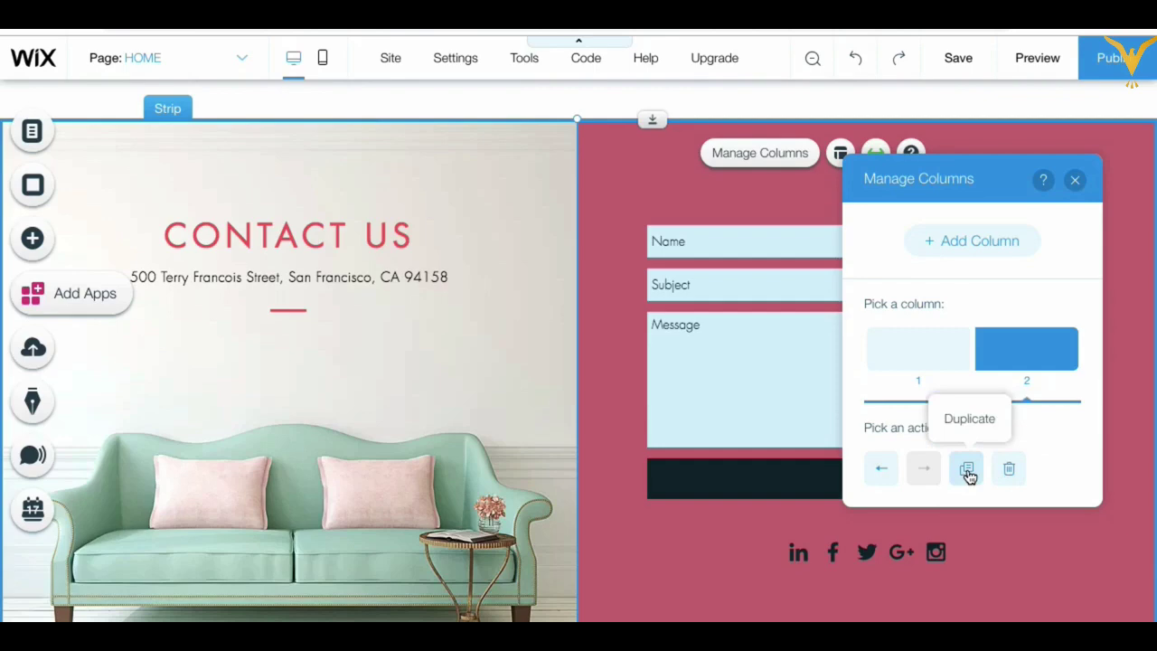
pyautogui.click(1075, 182)
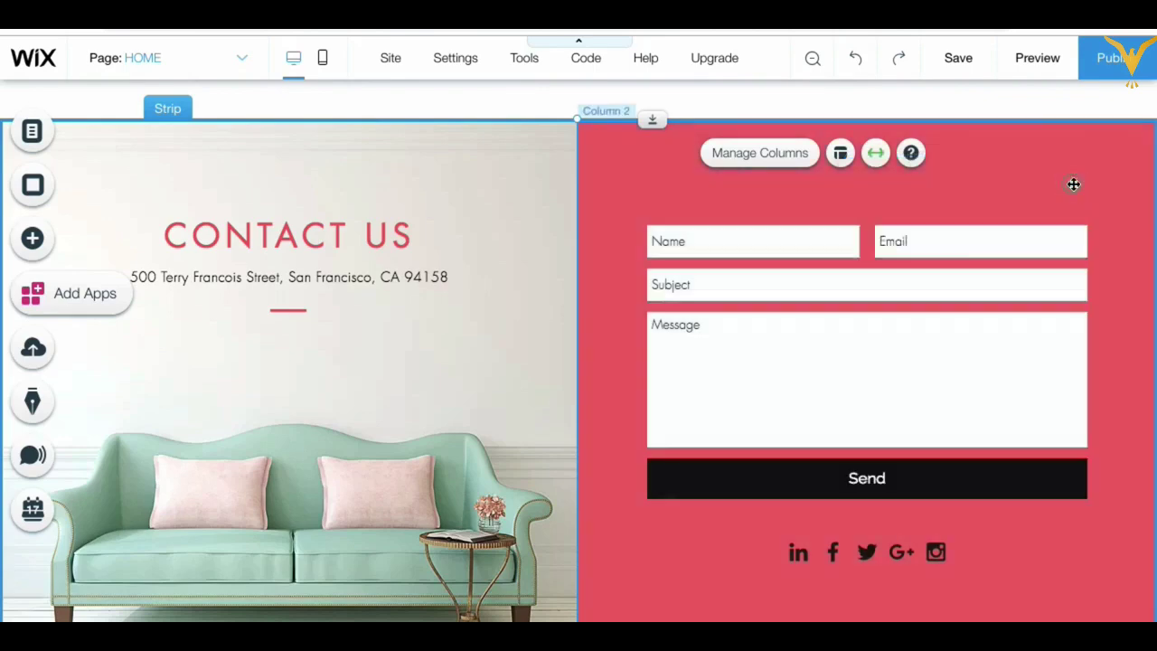
pyautogui.click(643, 151)
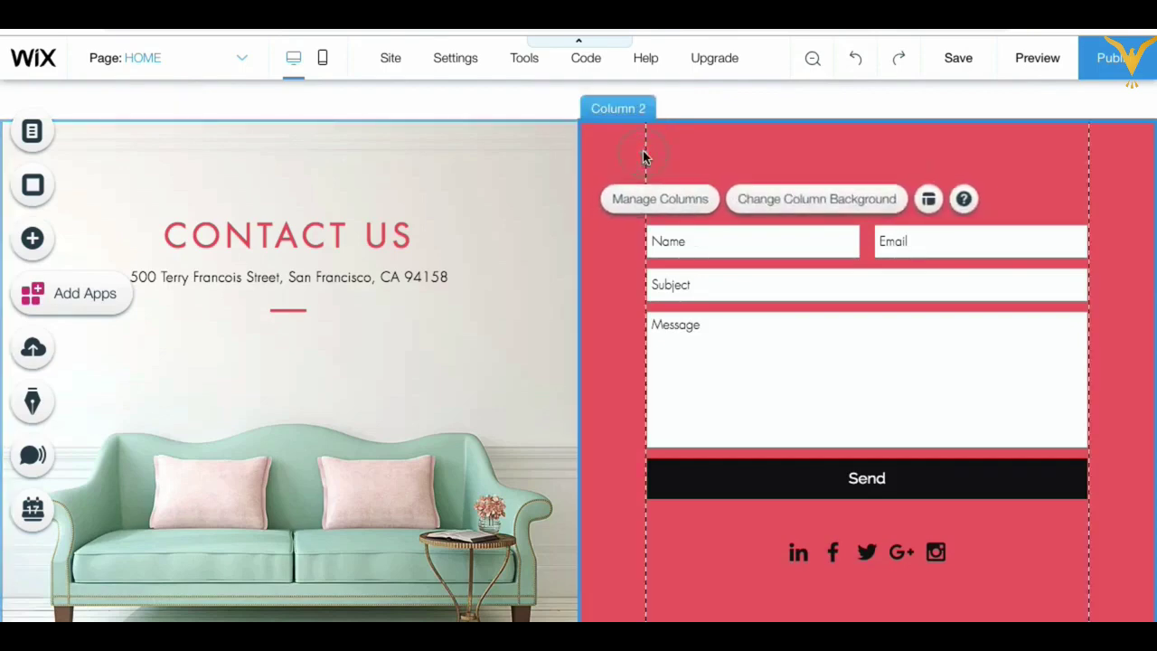
# Step: Give the contact form column a light blue solid background instead of red
pyautogui.click(783, 201)
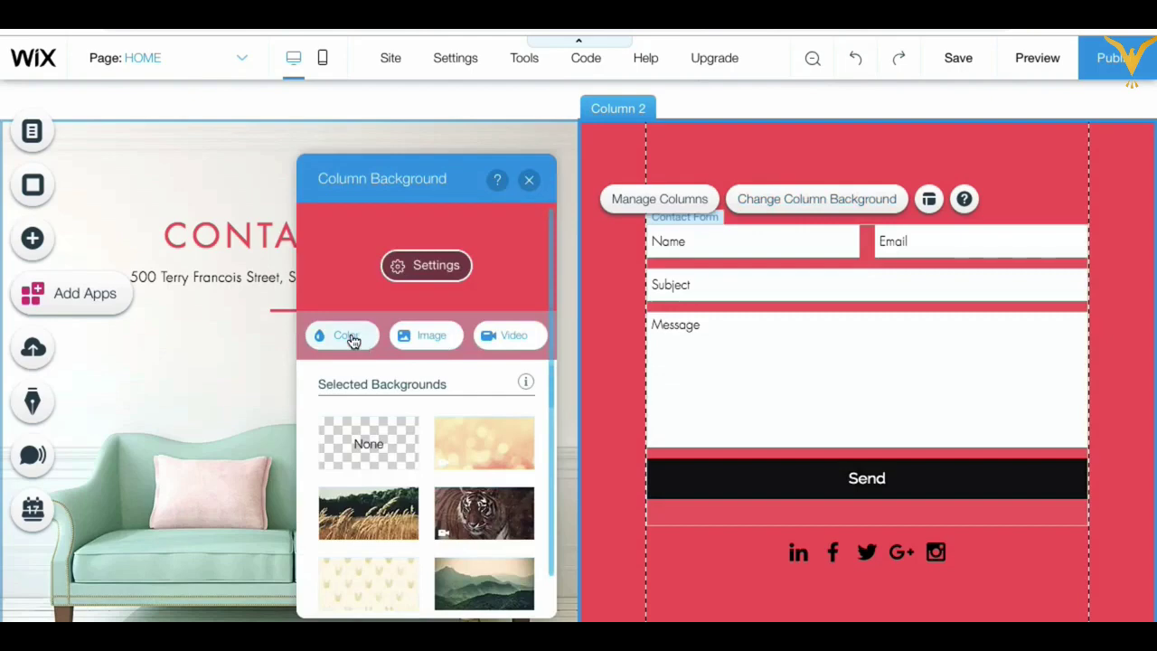
pyautogui.click(351, 337)
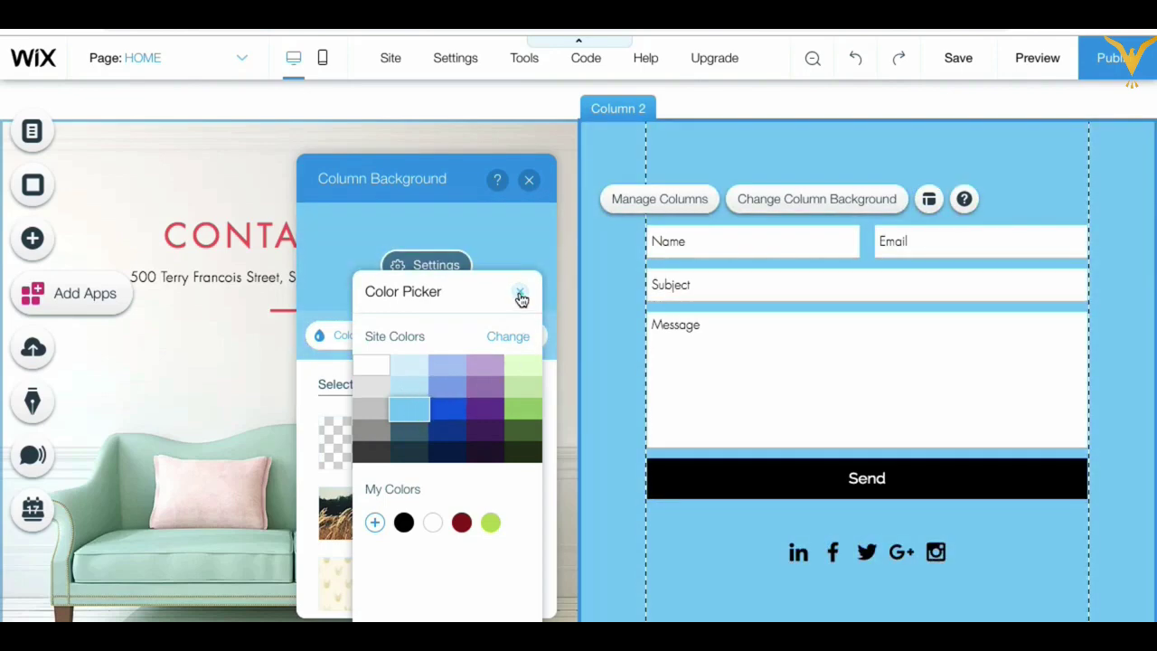
pyautogui.click(521, 296)
pyautogui.click(529, 179)
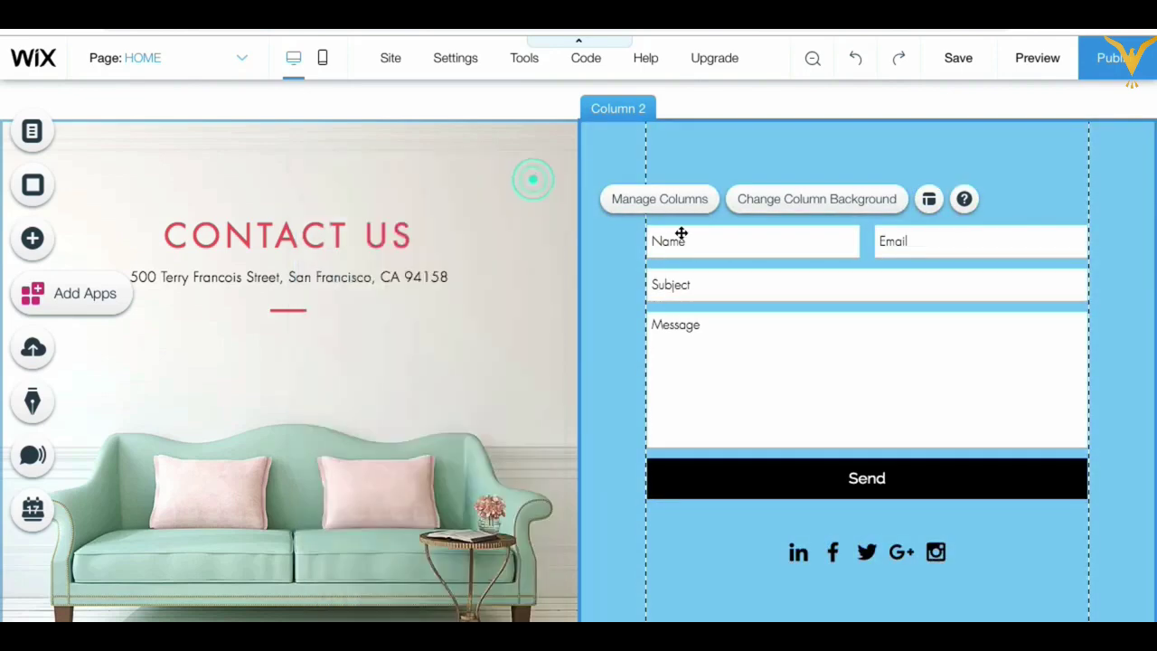
# Step: Colour the Contact Us heading and address text light blue (#7FCCF7)
pyautogui.doubleClick(319, 233)
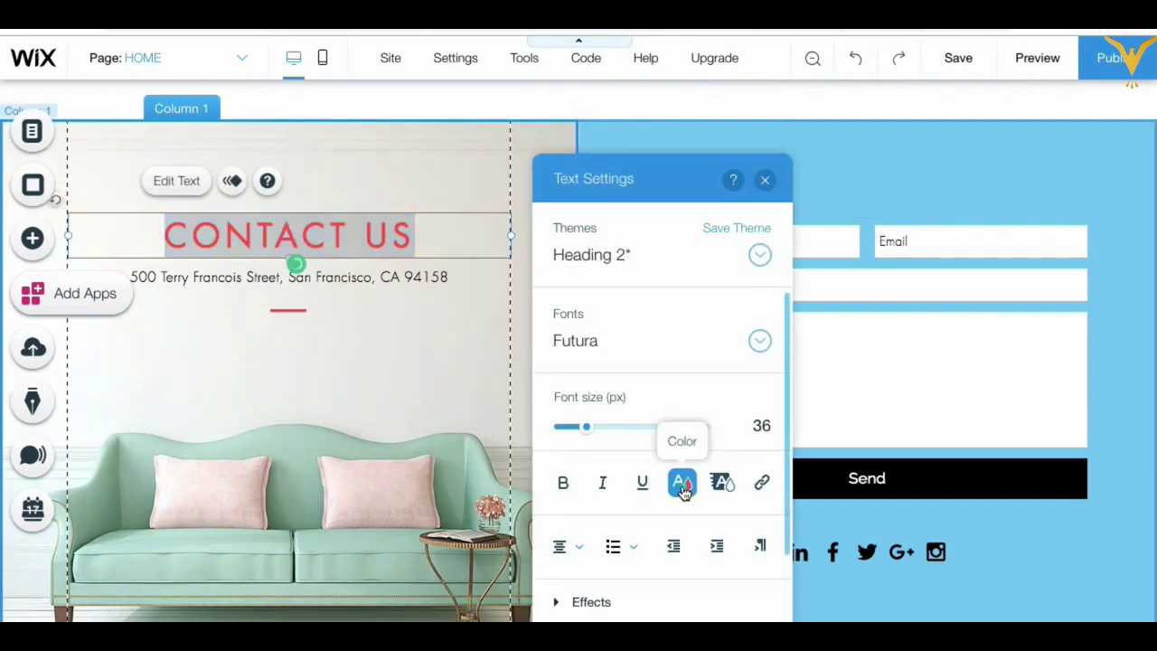
pyautogui.click(683, 484)
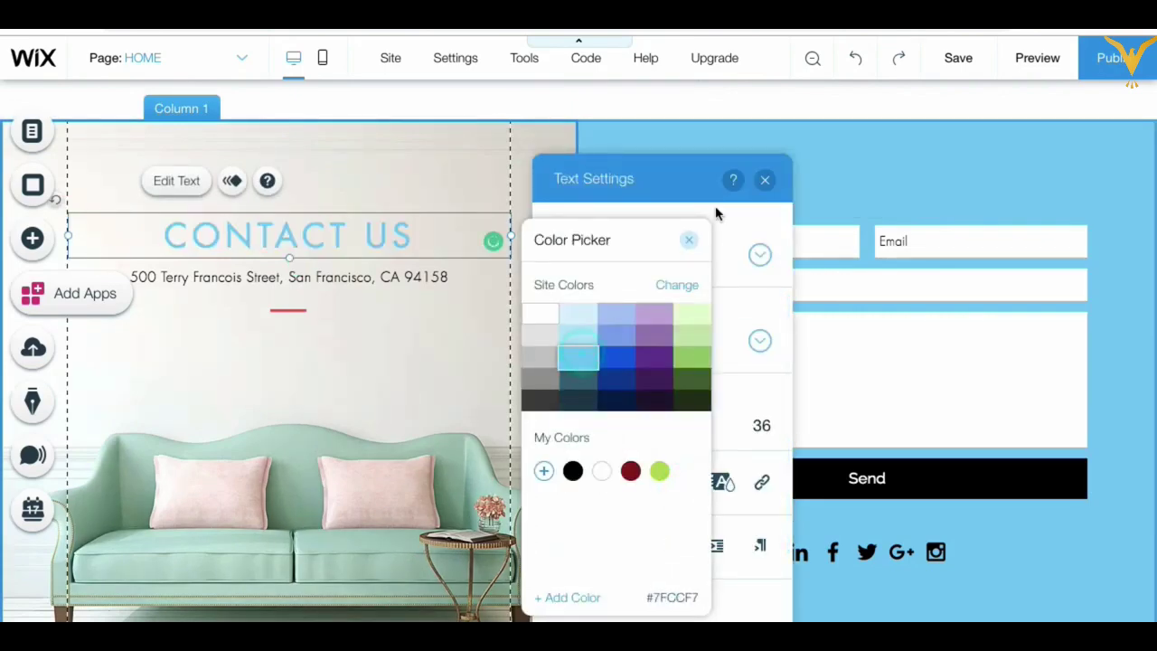
pyautogui.click(693, 242)
pyautogui.doubleClick(304, 276)
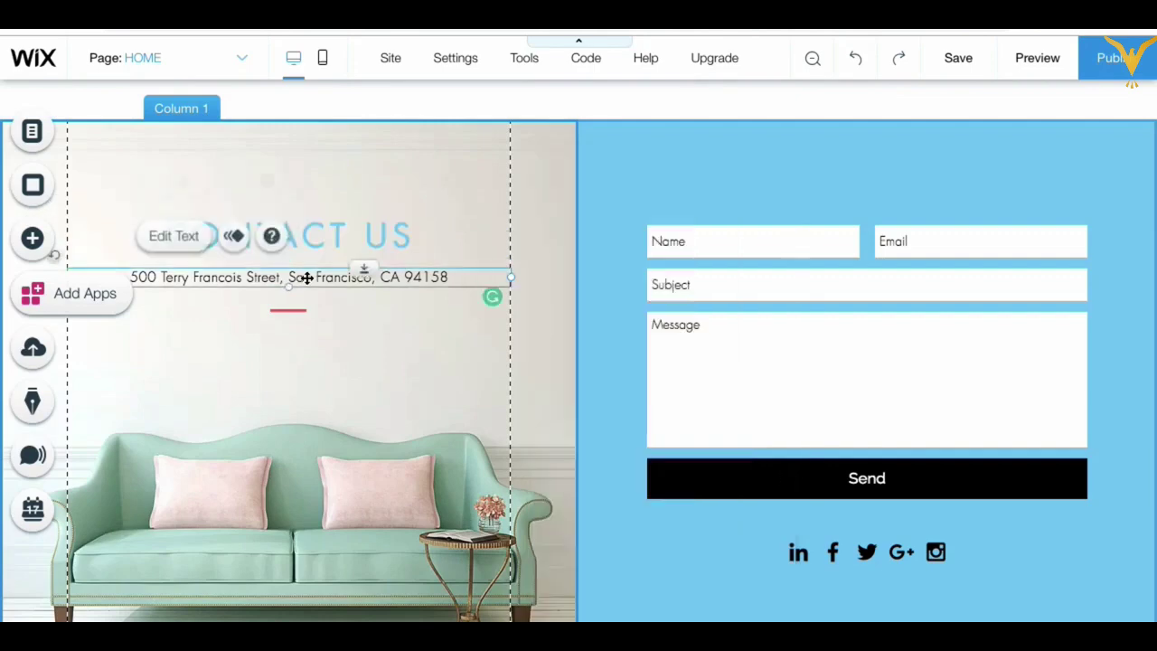
pyautogui.click(683, 484)
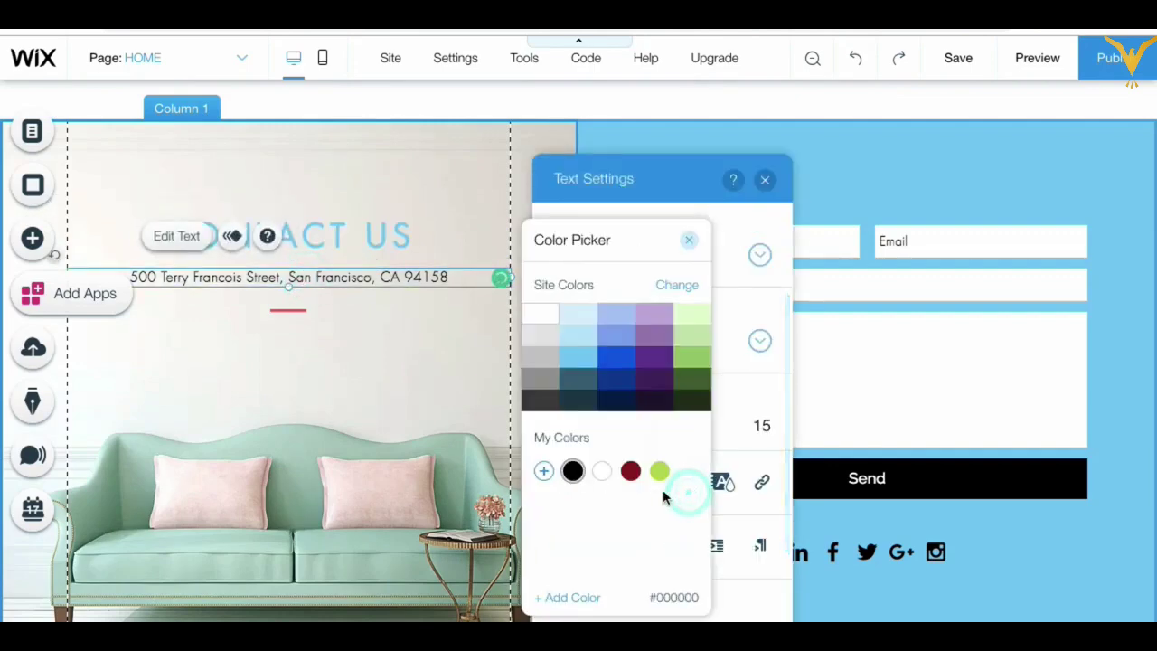
pyautogui.click(618, 379)
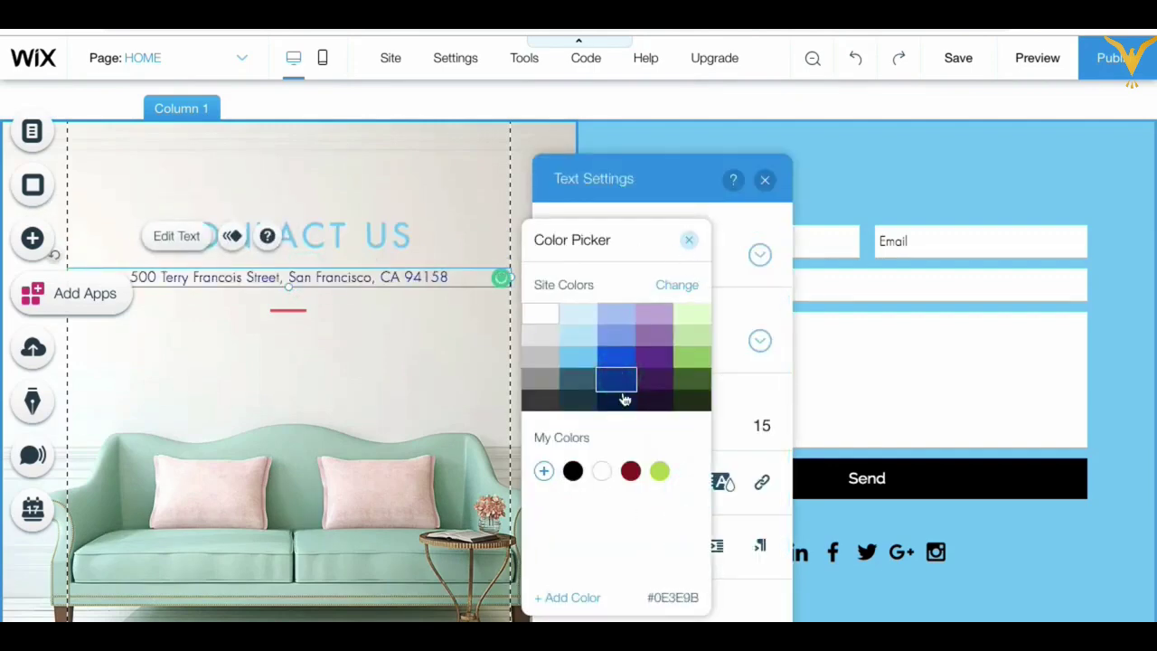
pyautogui.click(576, 361)
pyautogui.click(689, 244)
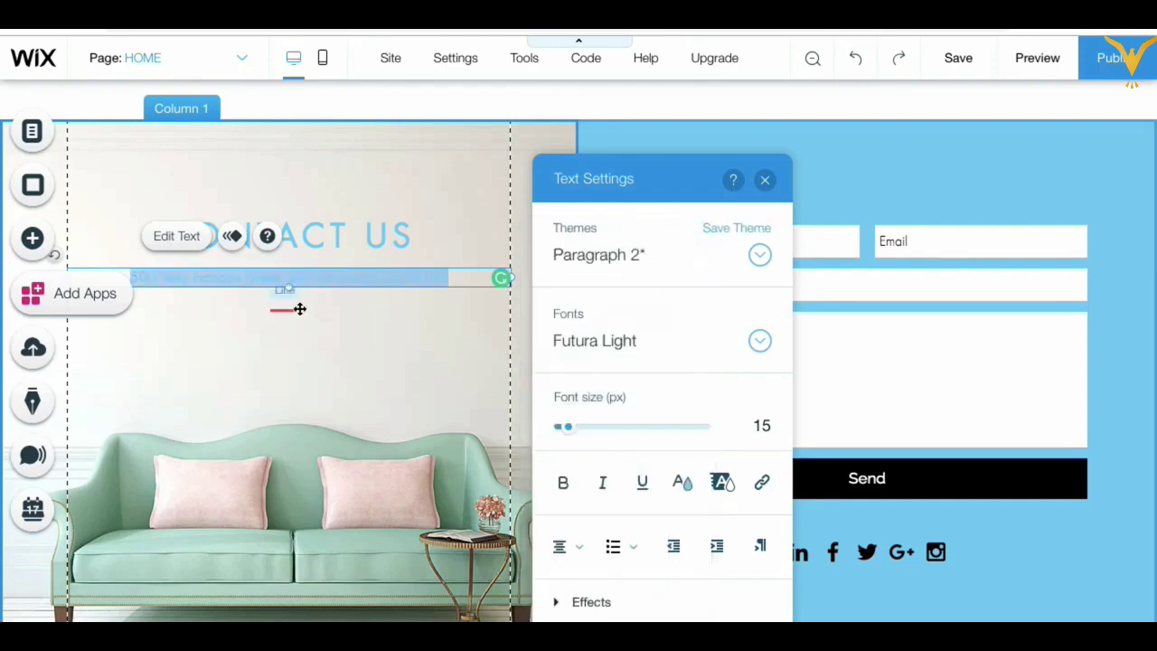
# Step: Change the red divider under the address to light blue via Customize Design
pyautogui.click(297, 308)
pyautogui.click(399, 265)
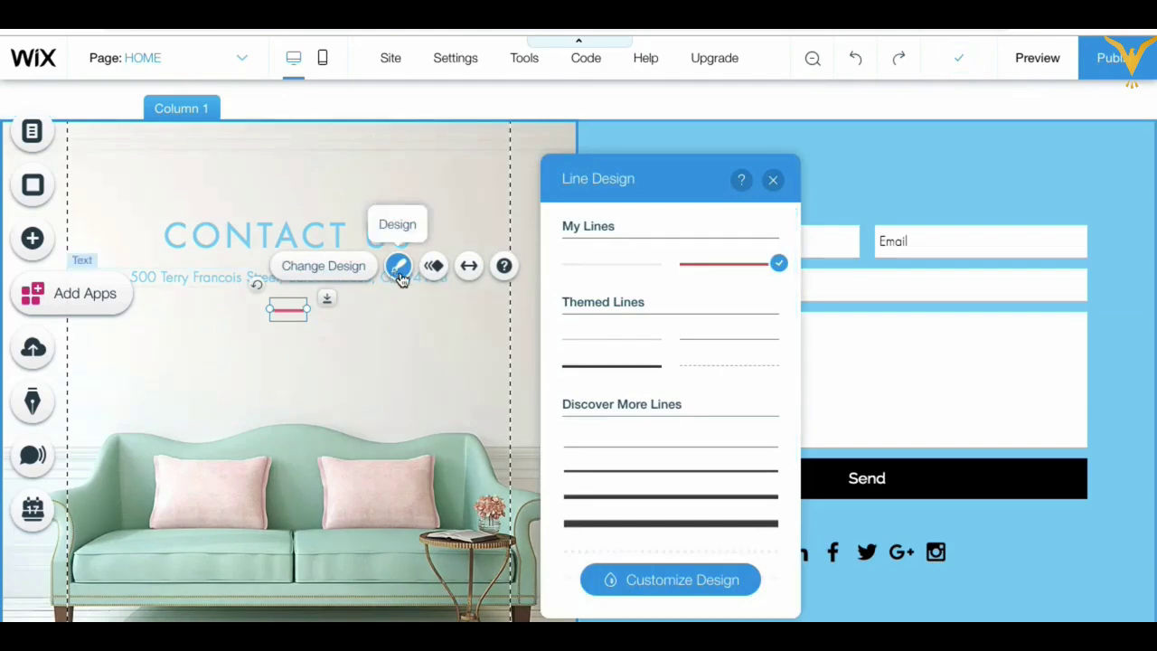
pyautogui.click(692, 582)
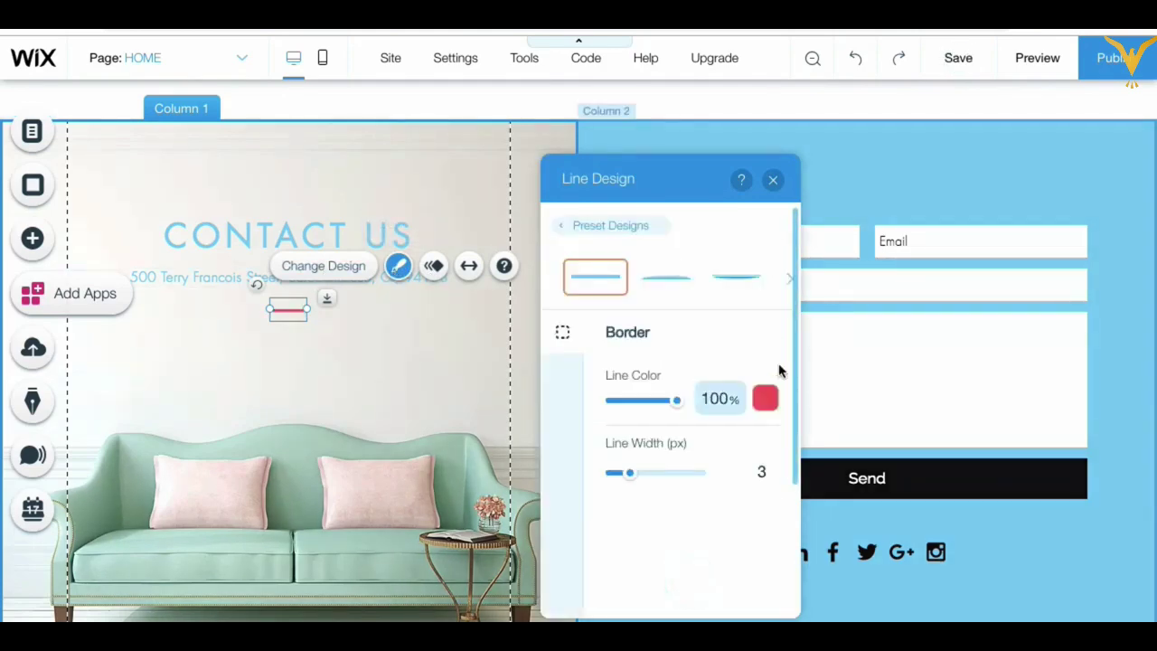
pyautogui.click(765, 399)
pyautogui.click(586, 358)
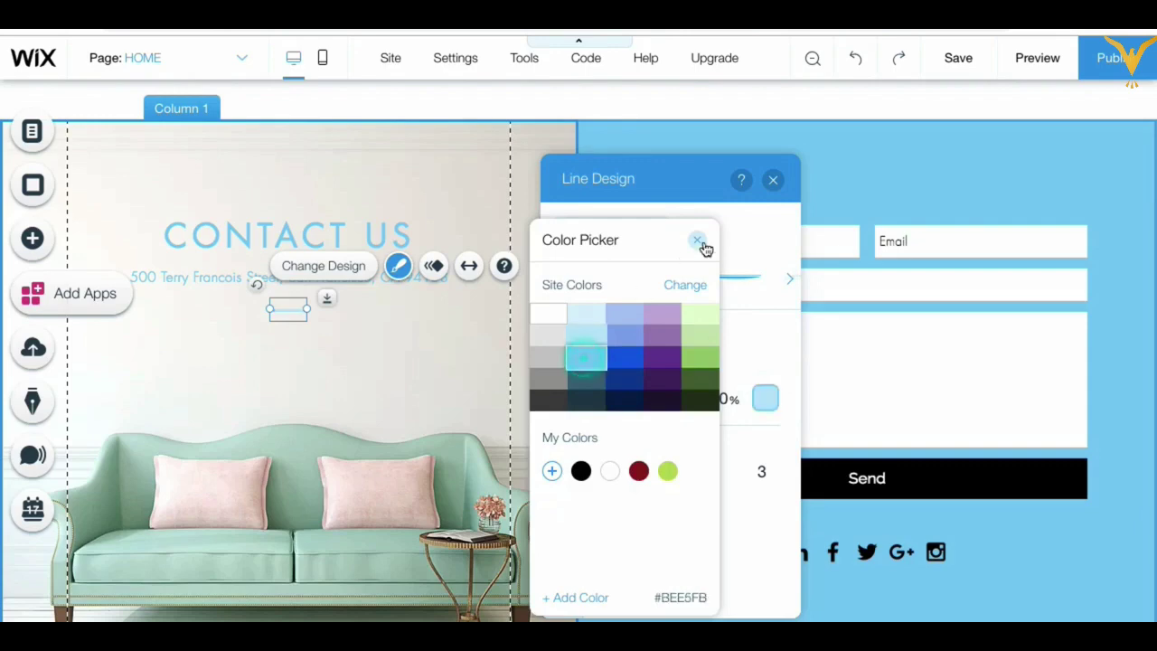
pyautogui.click(698, 242)
pyautogui.click(773, 179)
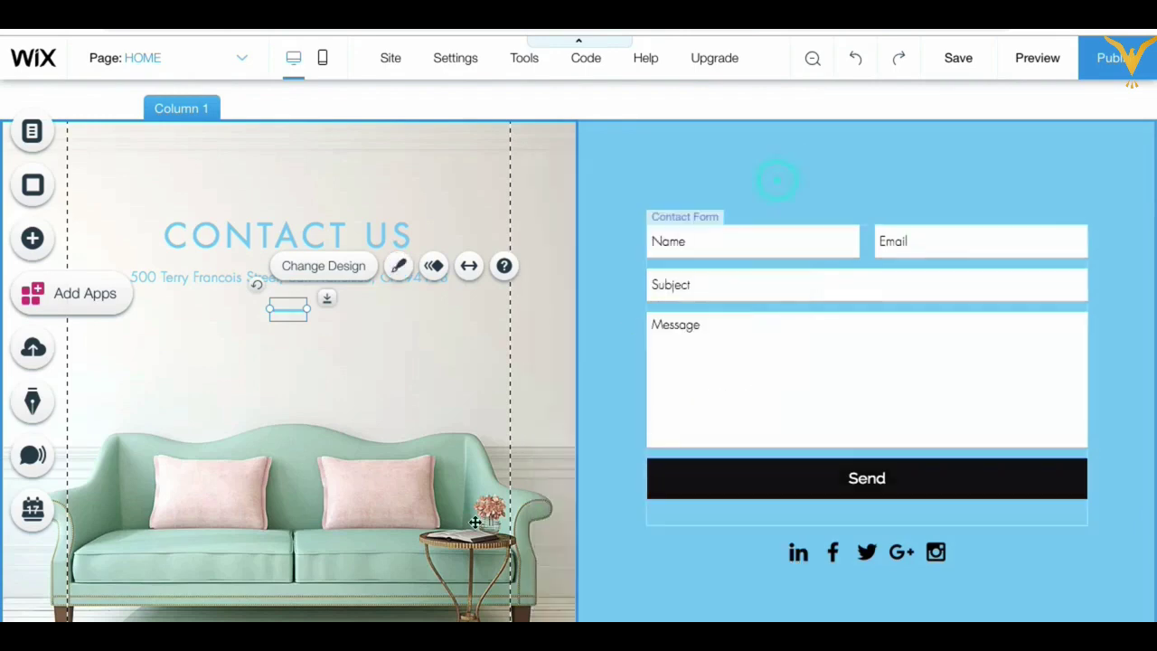
pyautogui.click(419, 423)
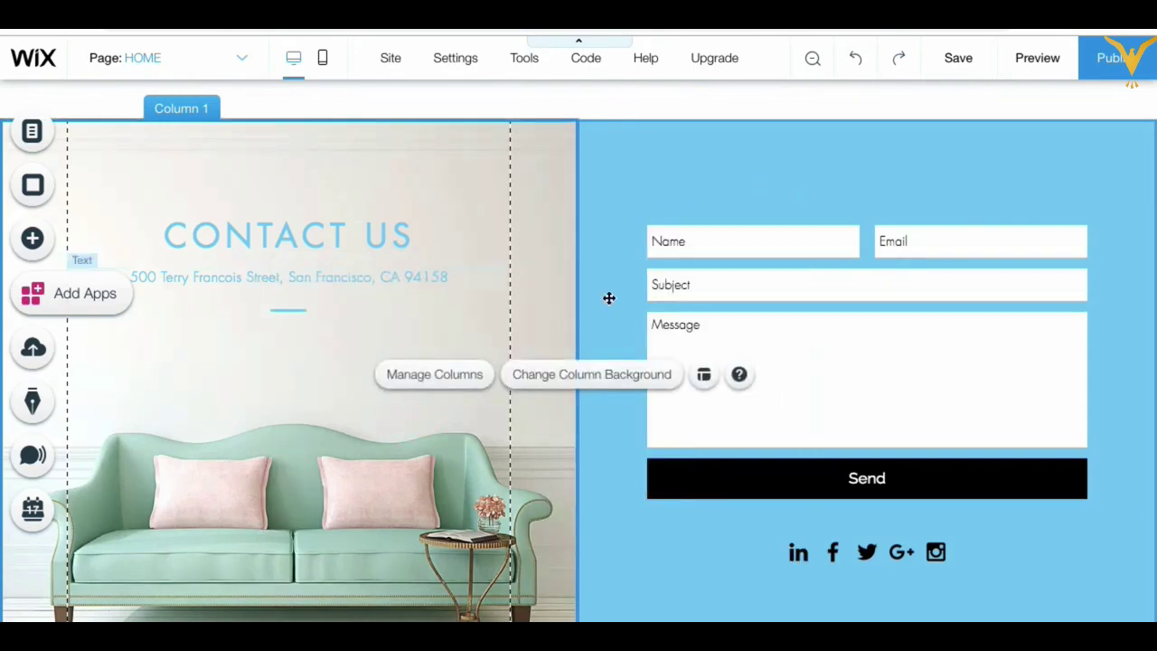
# Step: Delete the empty space above the Contact Us section in Zoom Out & Reorder view
pyautogui.scroll(-2, 625, 511)
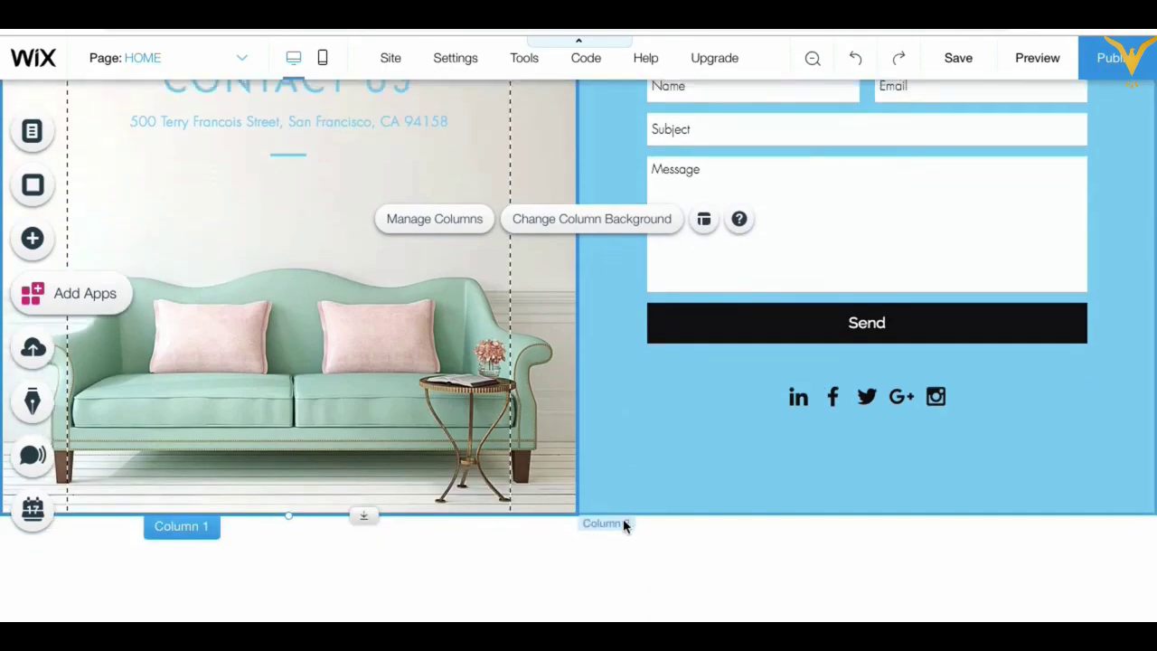
pyautogui.scroll(7, 624, 522)
pyautogui.scroll(15, 623, 527)
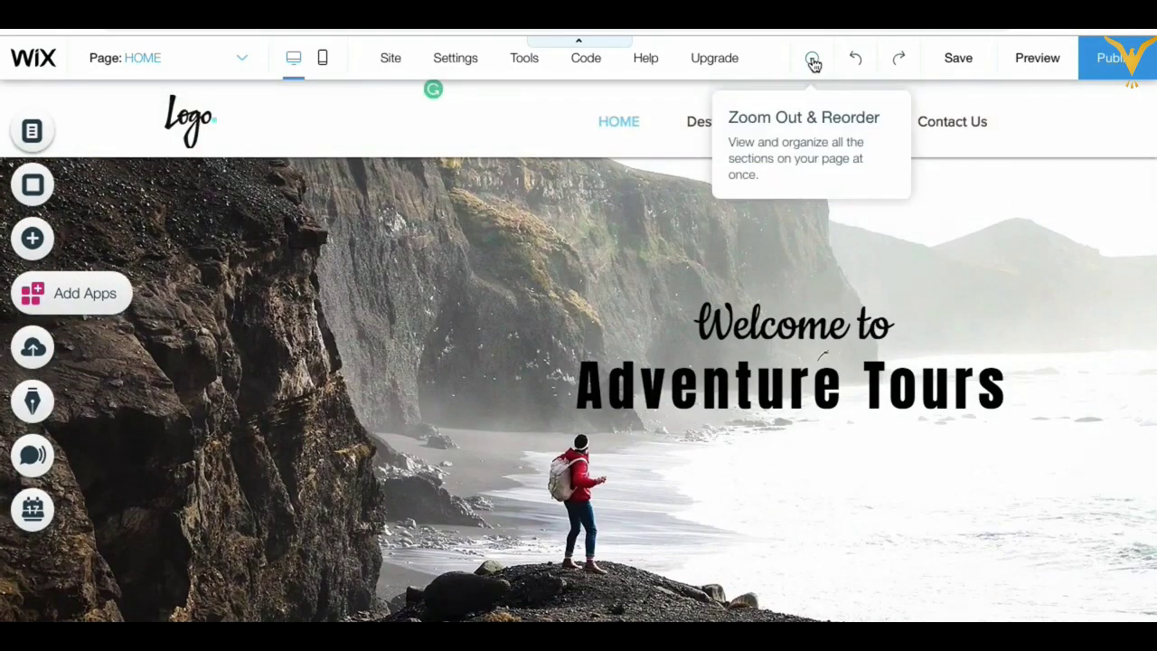
pyautogui.click(810, 60)
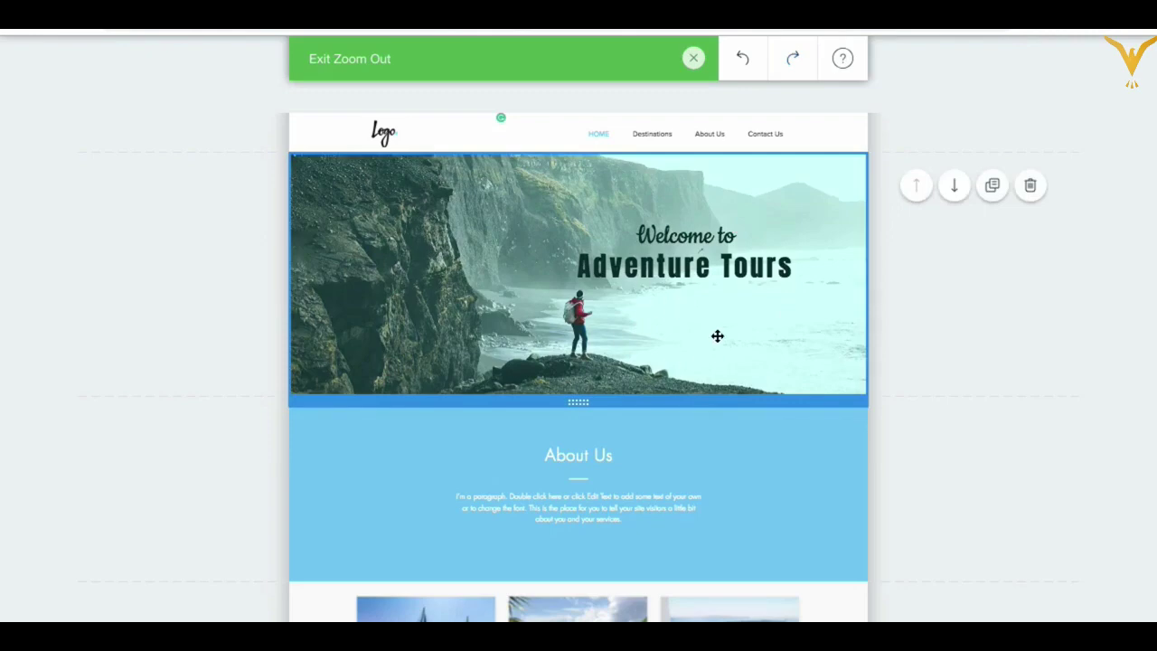
pyautogui.scroll(-2, 642, 280)
pyautogui.scroll(-3, 602, 292)
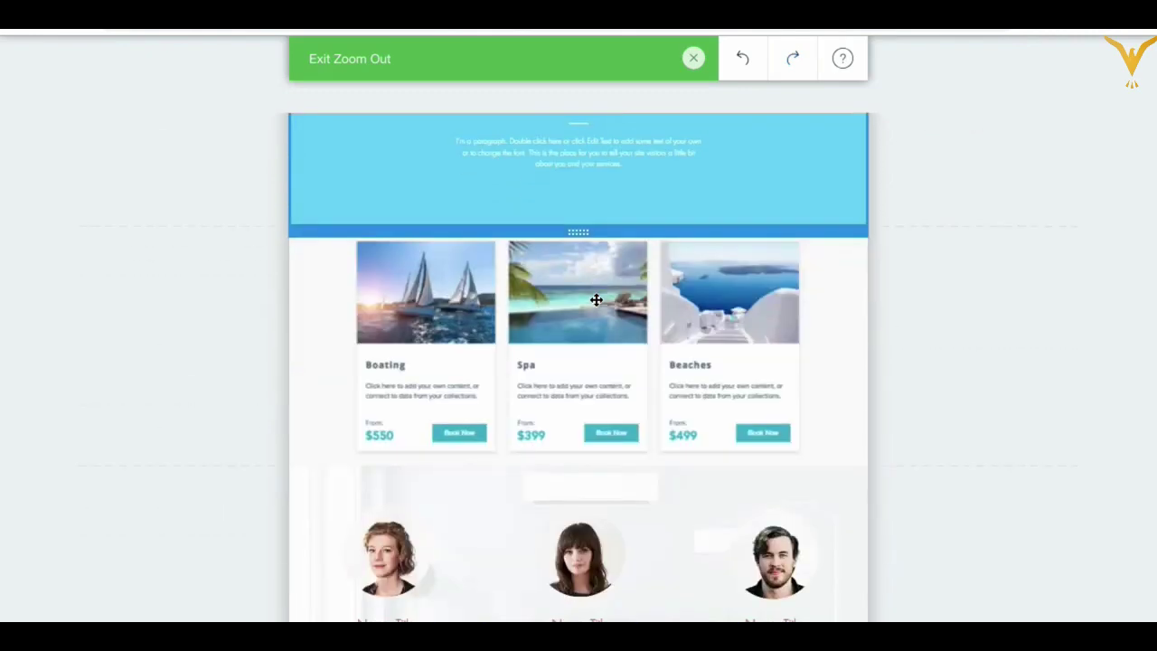
pyautogui.scroll(-3, 548, 433)
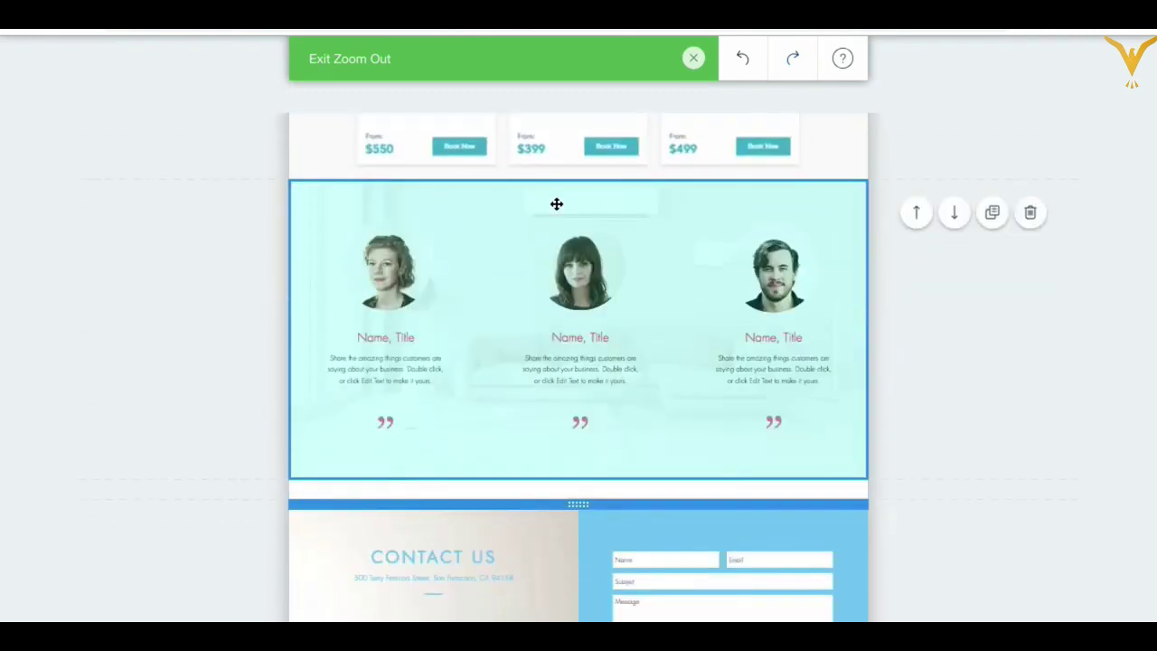
pyautogui.moveTo(866, 489)
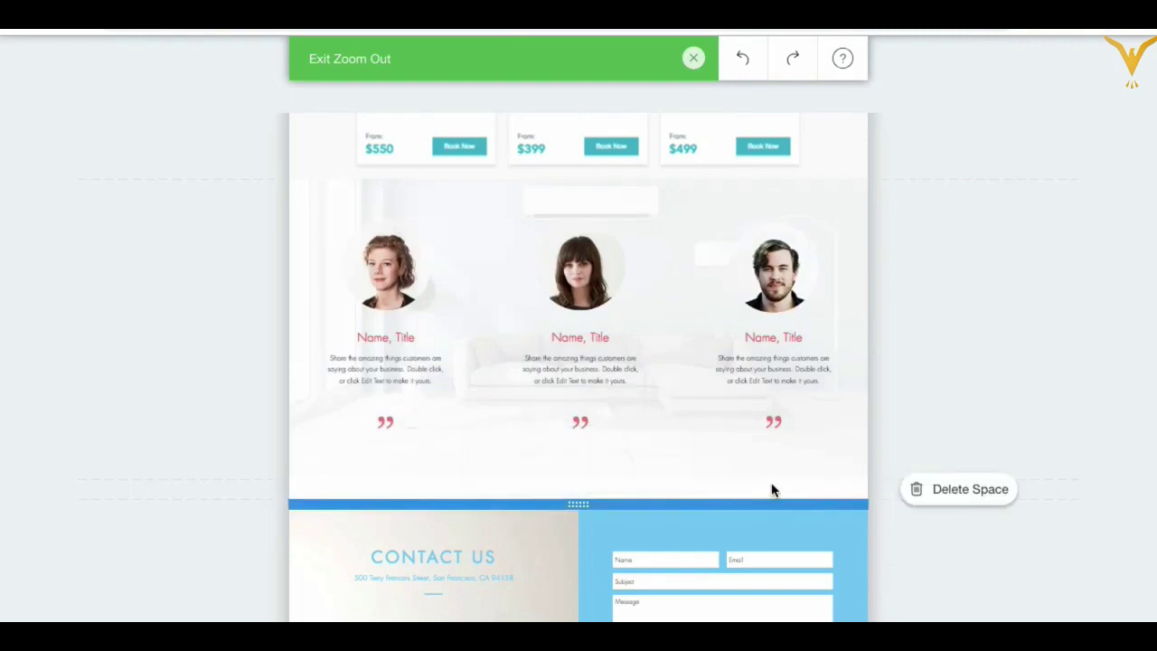
pyautogui.click(955, 489)
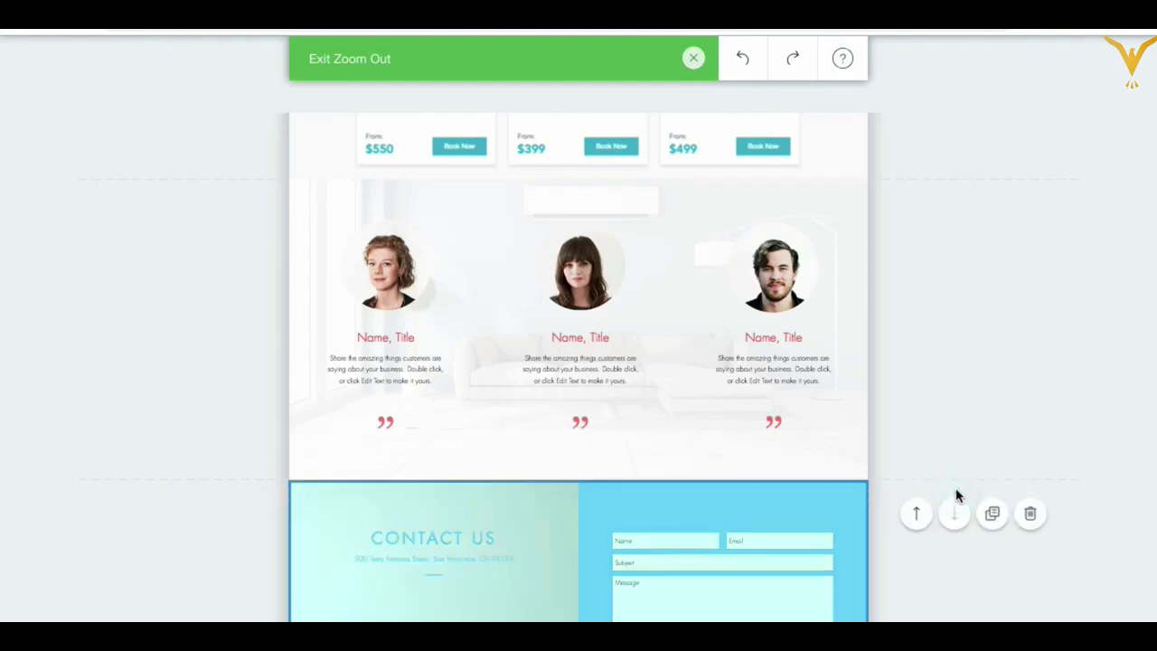
pyautogui.scroll(-2, 796, 520)
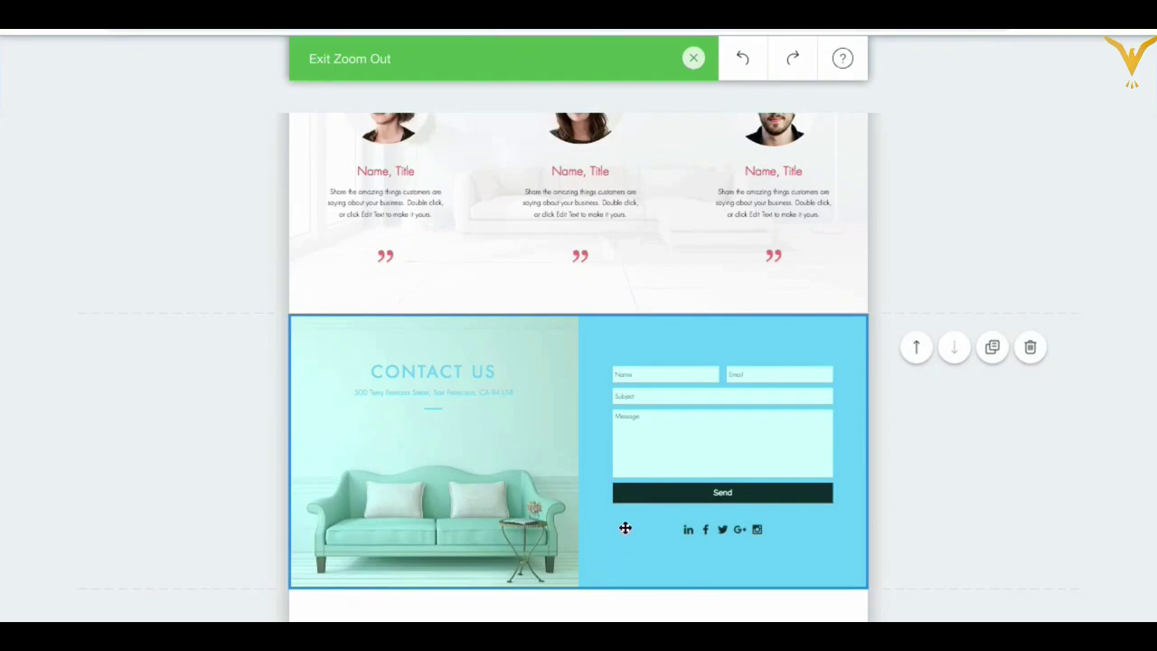
pyautogui.scroll(10, 648, 497)
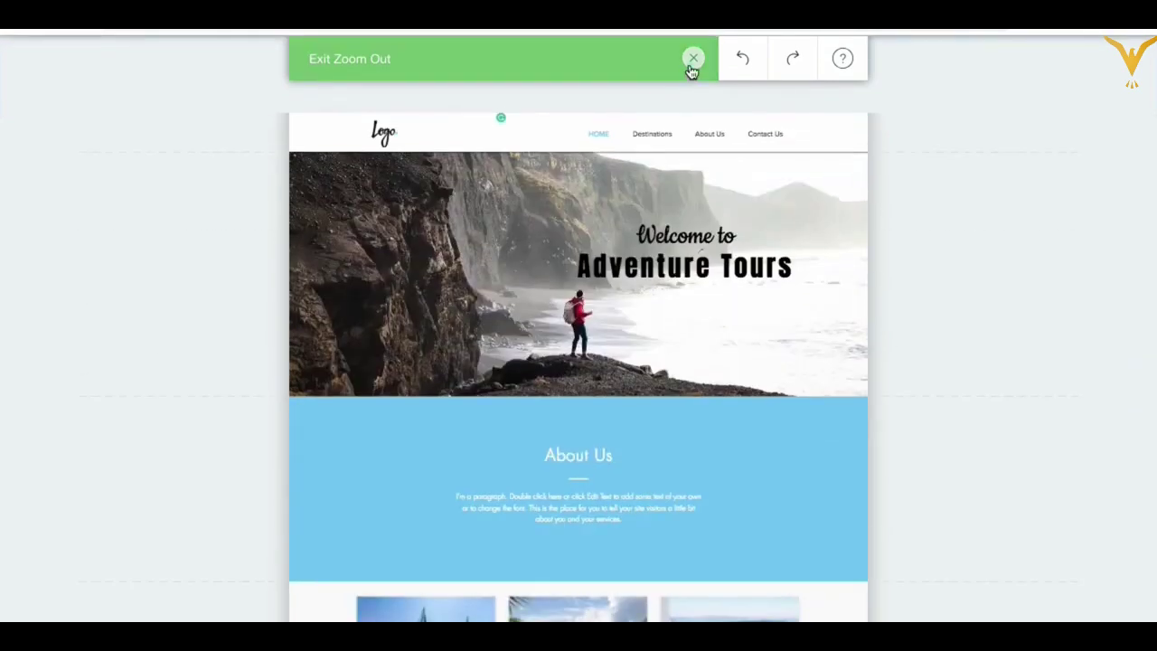
# Step: Exit the zoomed-out view, publish the site, and dismiss the Congratulations message
pyautogui.click(693, 60)
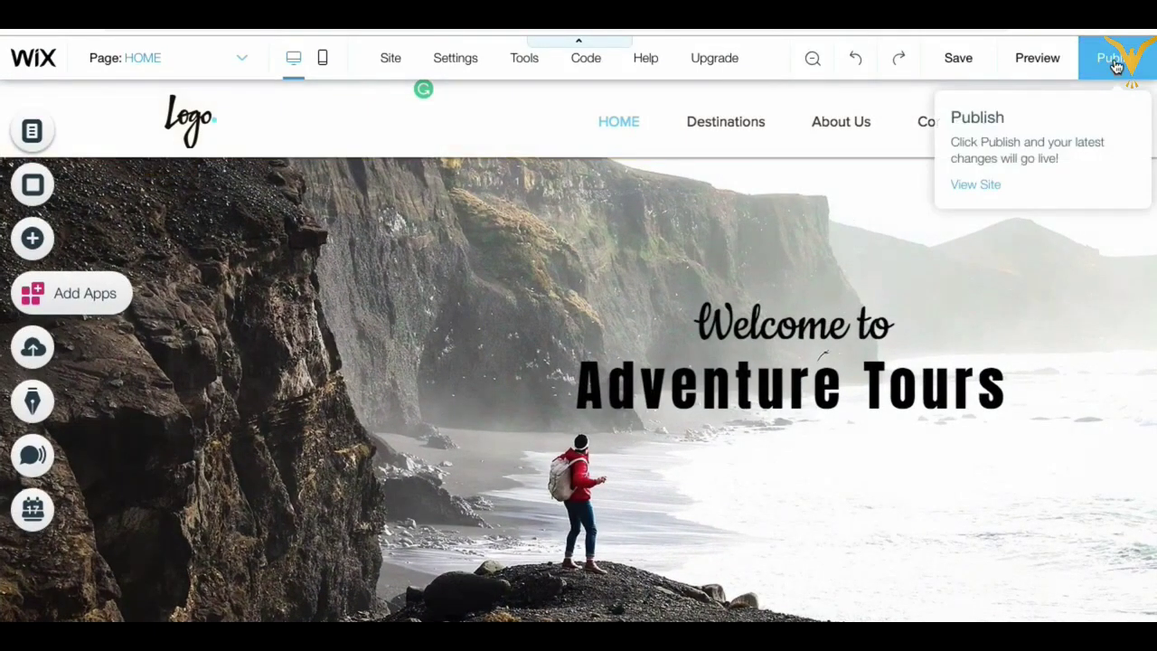
pyautogui.click(1119, 60)
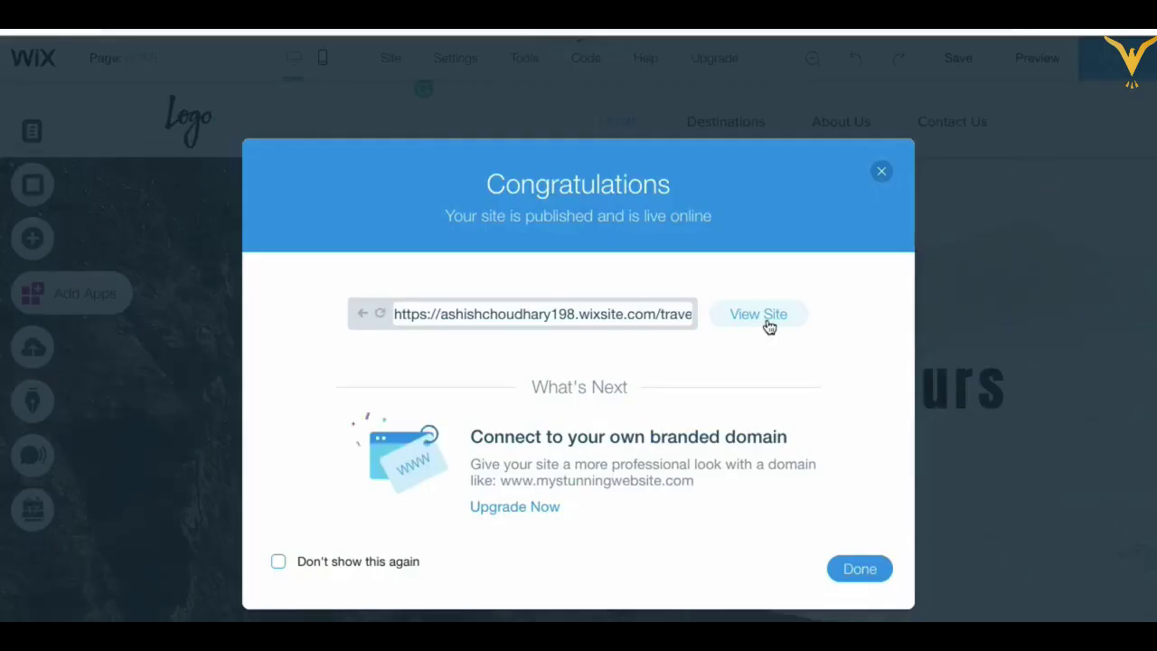
pyautogui.click(858, 571)
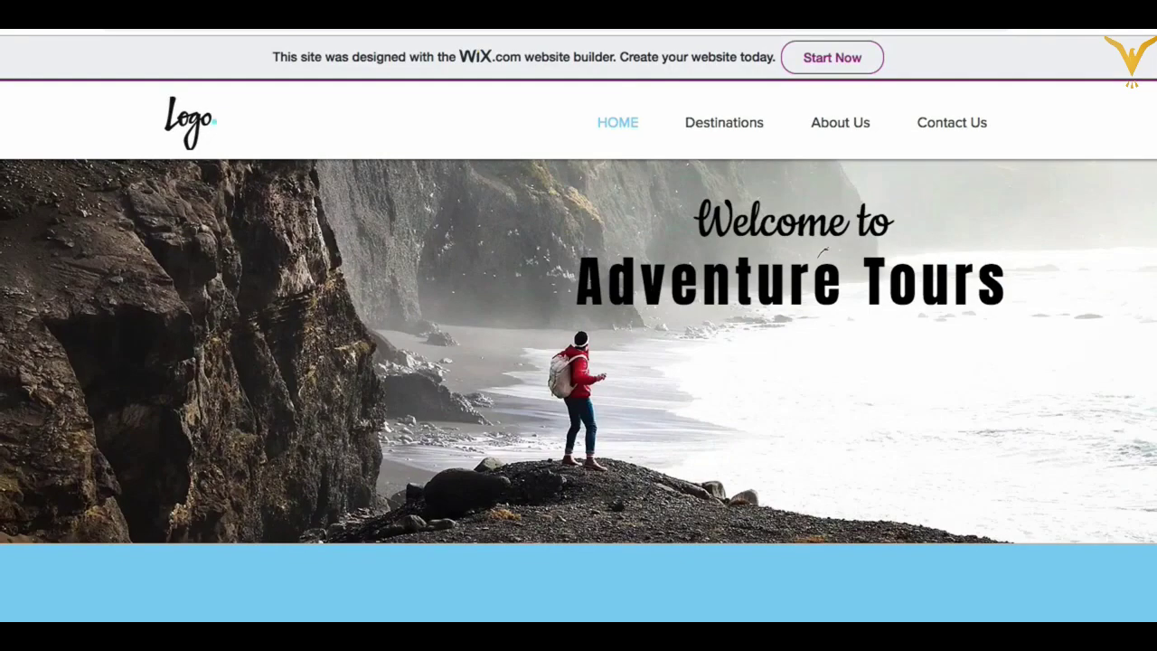
# Step: Browse the live Adventure Tours site, trying its Contact Us link
pyautogui.scroll(-3, 671, 428)
pyautogui.scroll(3, 671, 427)
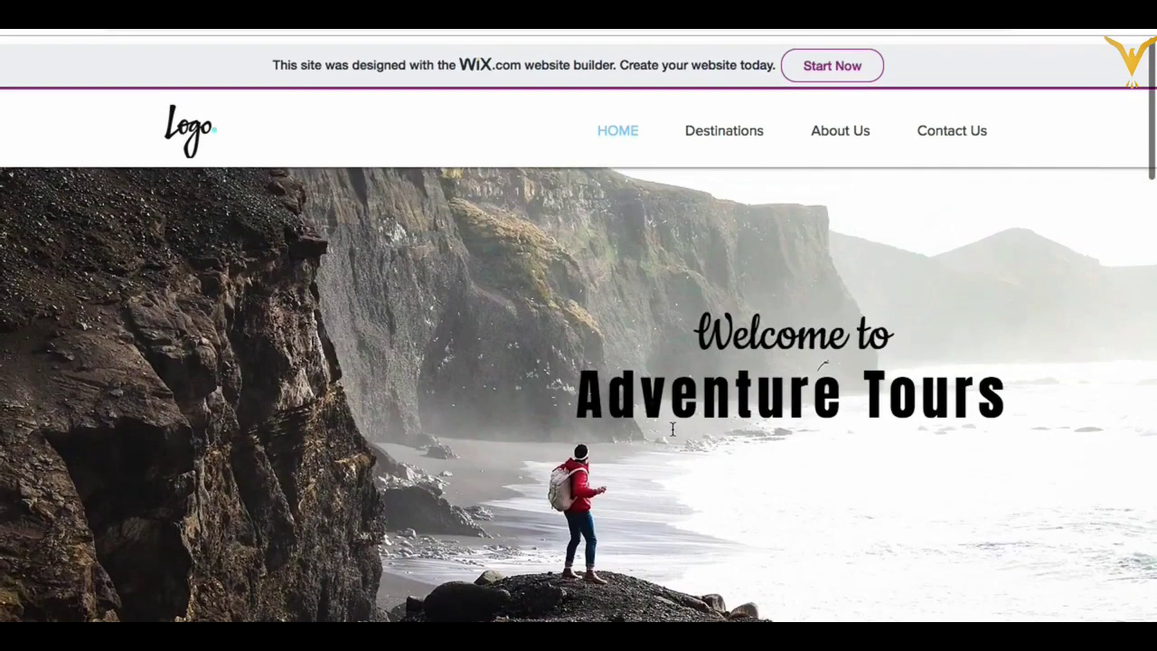
pyautogui.scroll(-5, 672, 427)
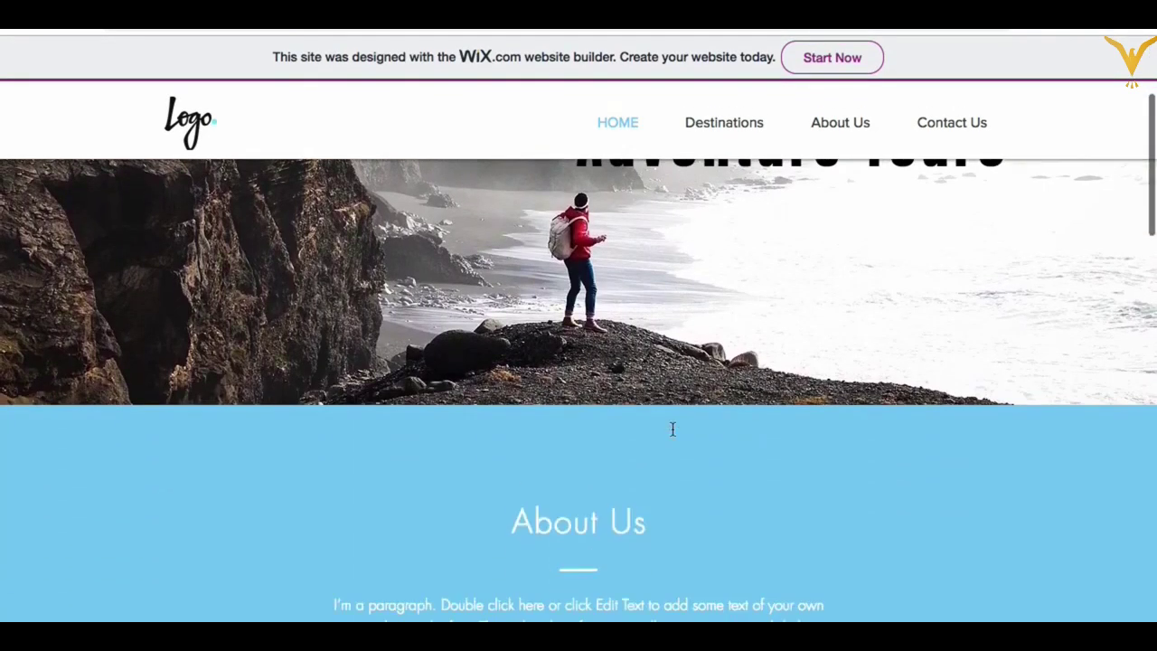
pyautogui.scroll(-6, 672, 430)
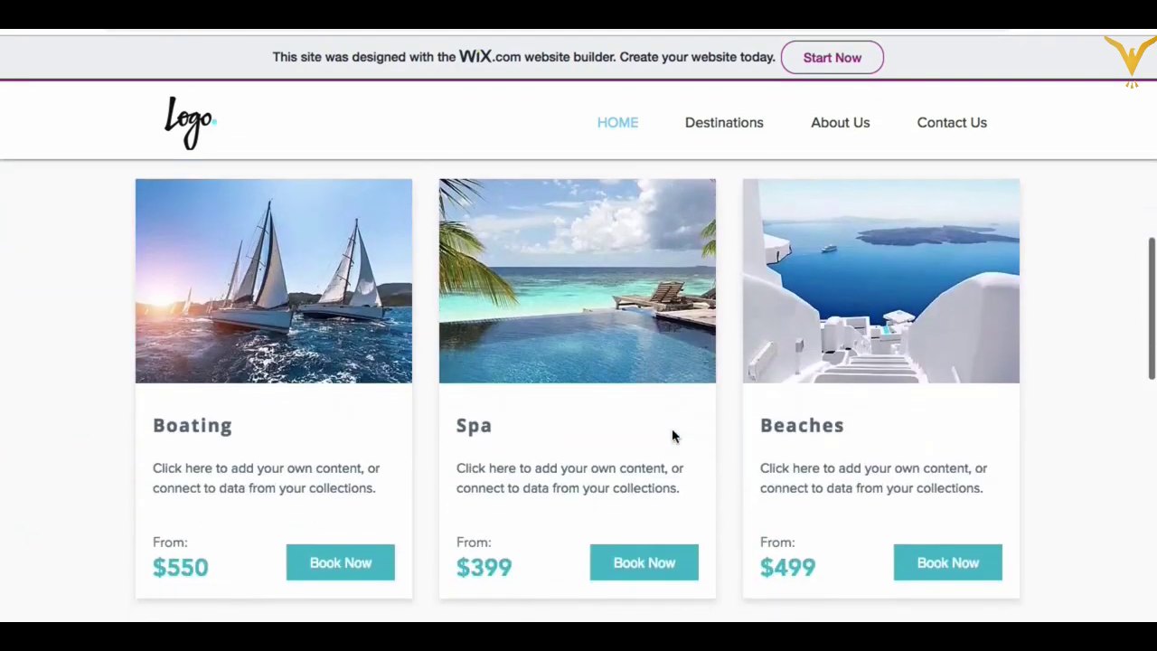
pyautogui.scroll(2, 602, 323)
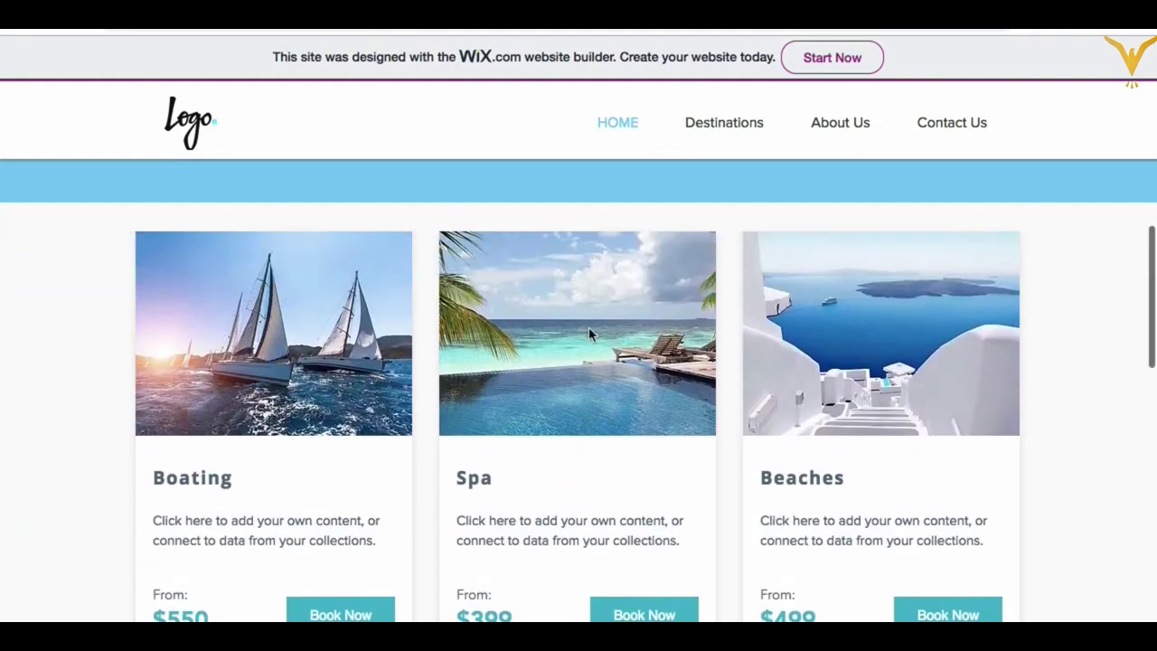
pyautogui.scroll(-6, 576, 420)
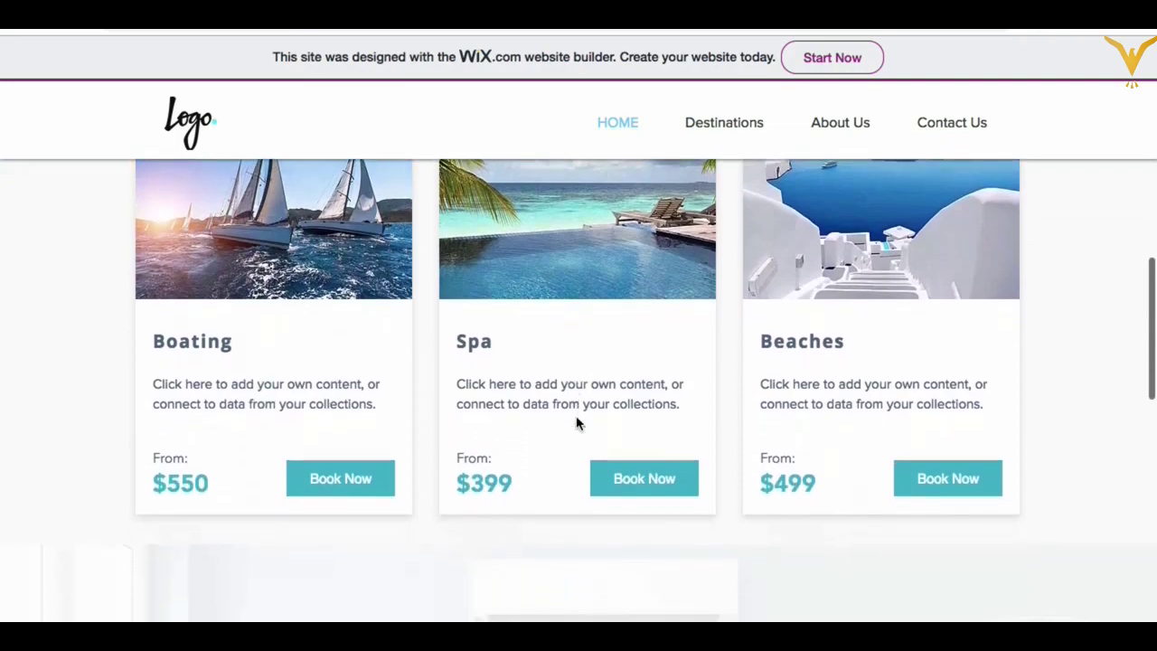
pyautogui.scroll(-8, 576, 419)
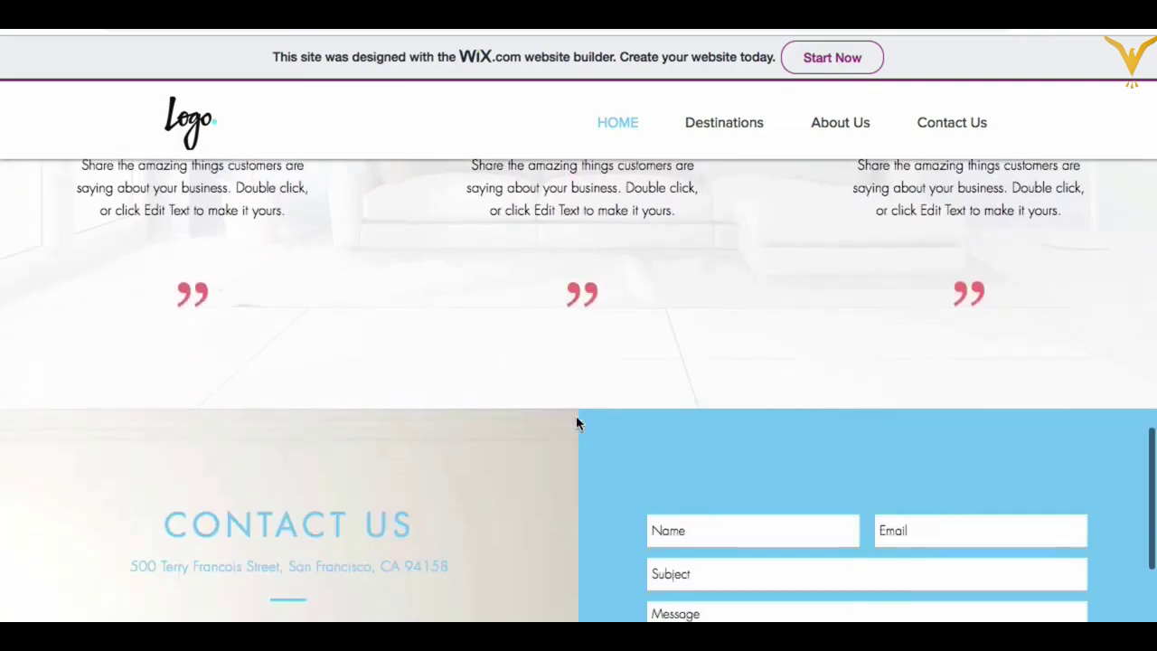
pyautogui.scroll(20, 576, 415)
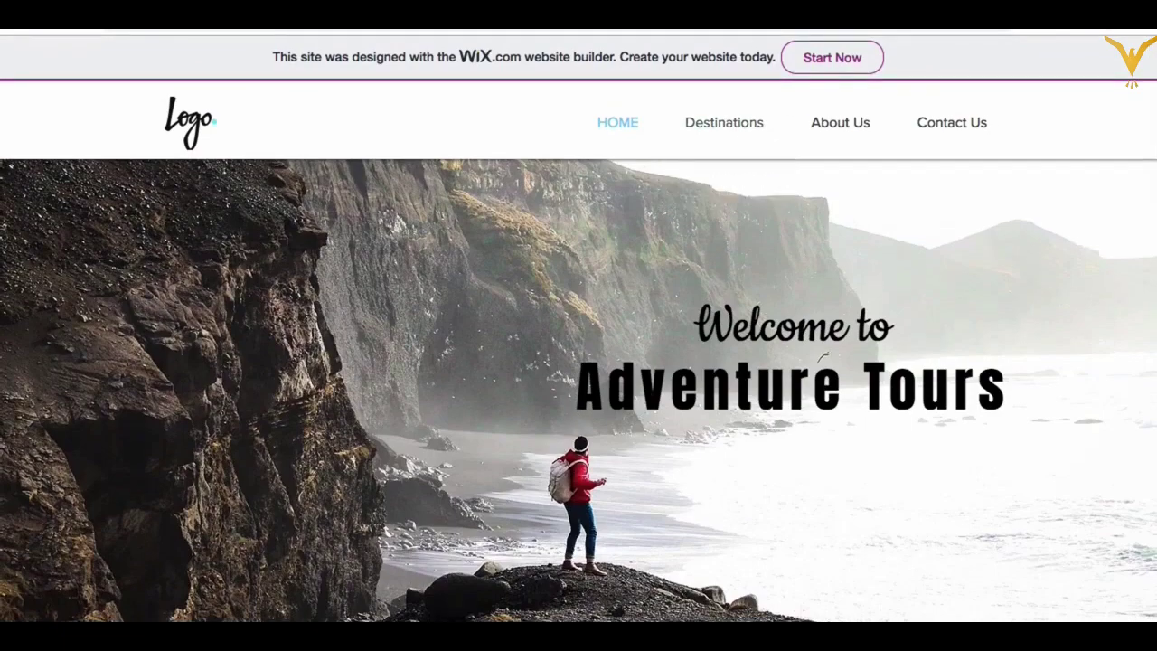
pyautogui.click(977, 124)
pyautogui.scroll(-15, 688, 429)
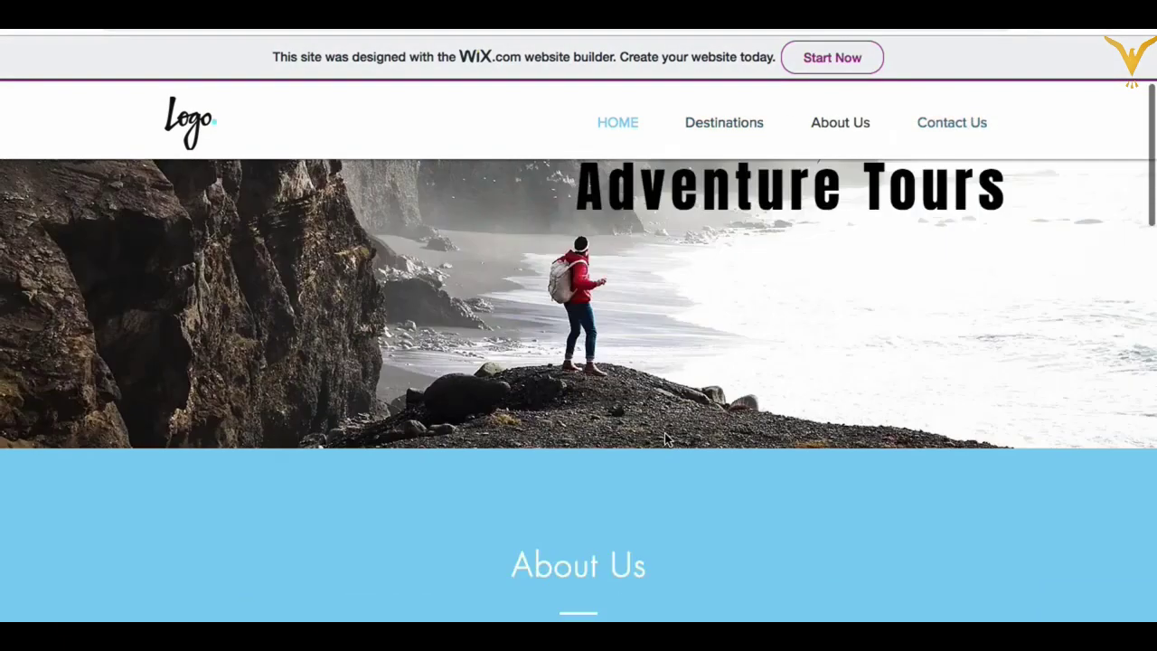
pyautogui.scroll(15, 666, 439)
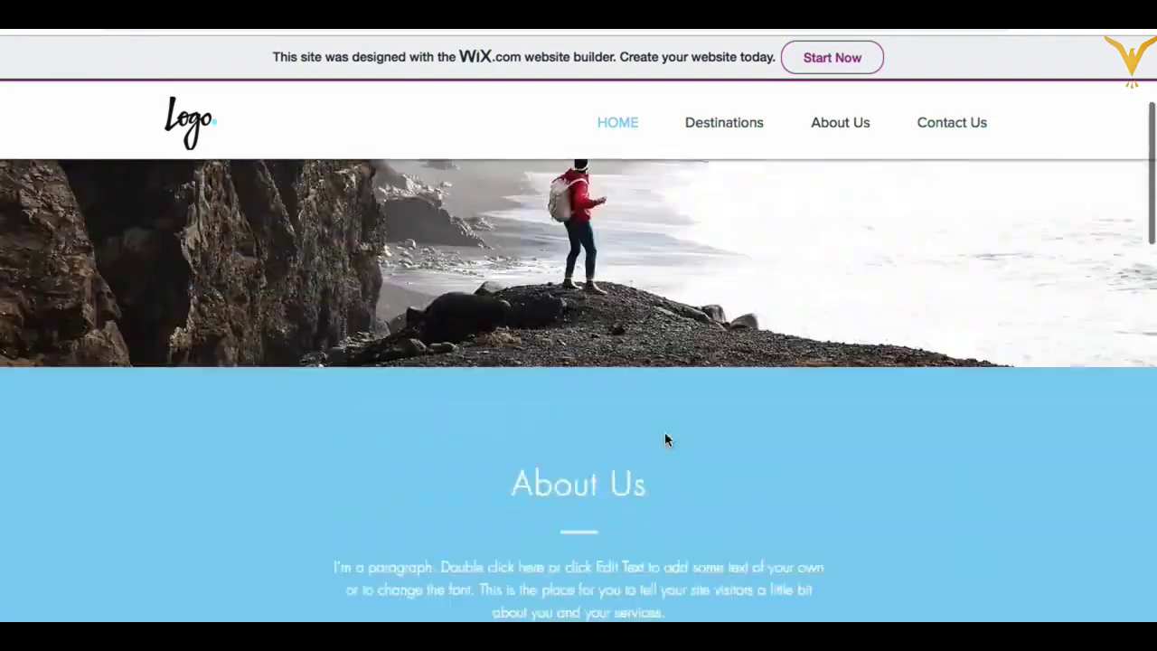
pyautogui.scroll(-2, 664, 431)
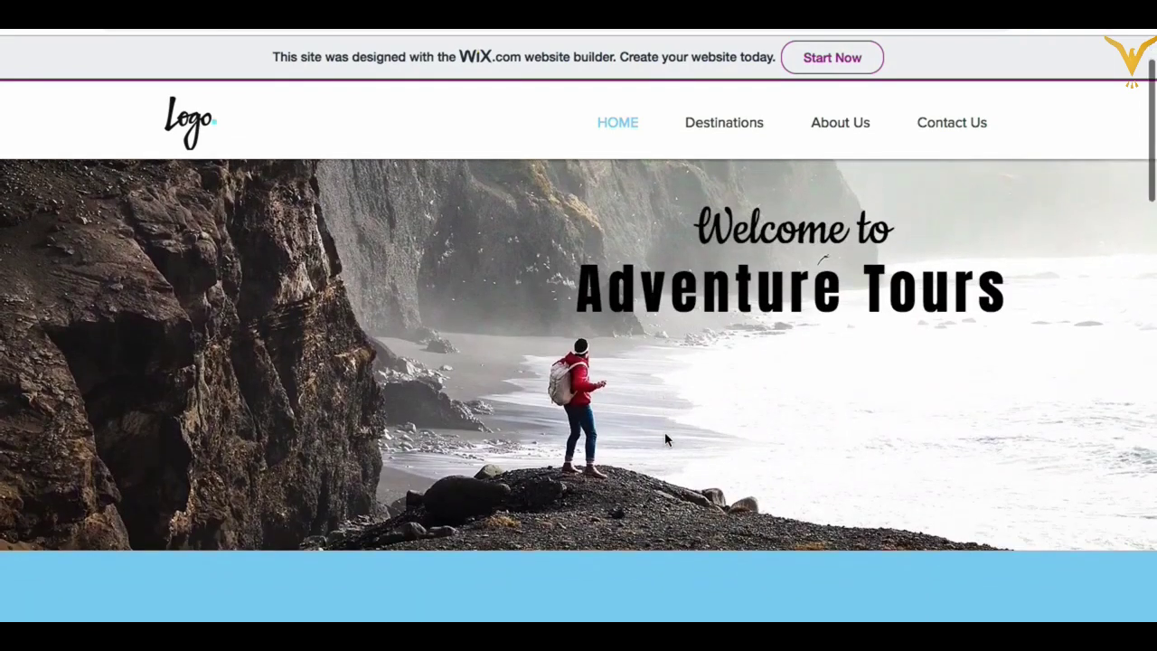
pyautogui.scroll(2, 665, 431)
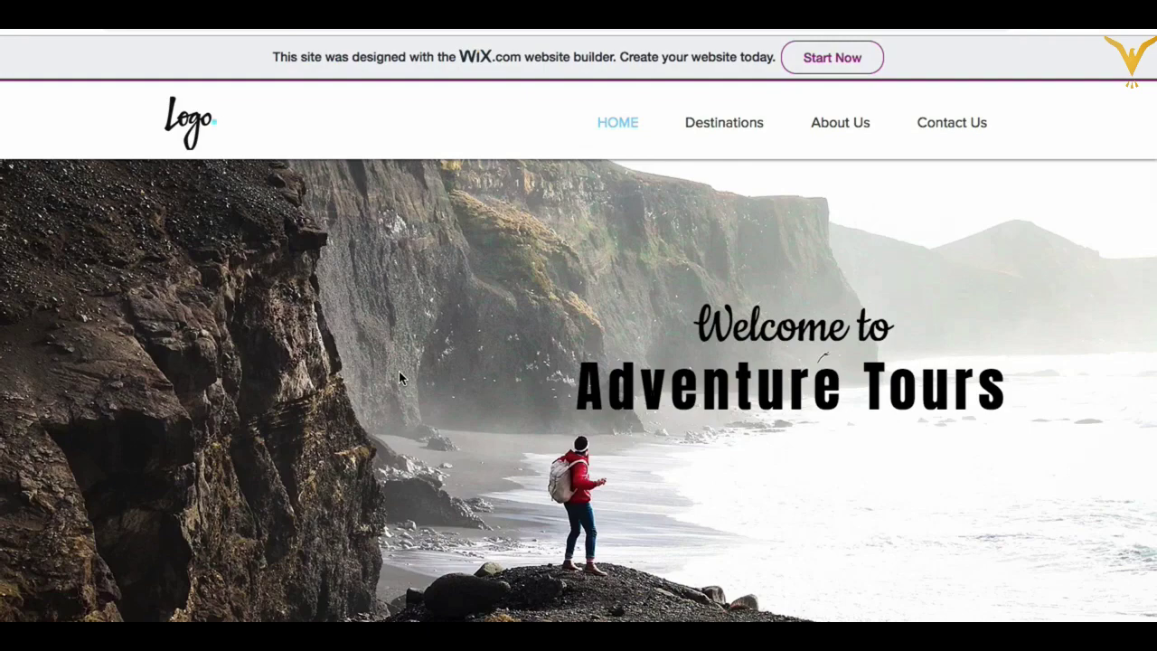
pyautogui.scroll(-8, 531, 402)
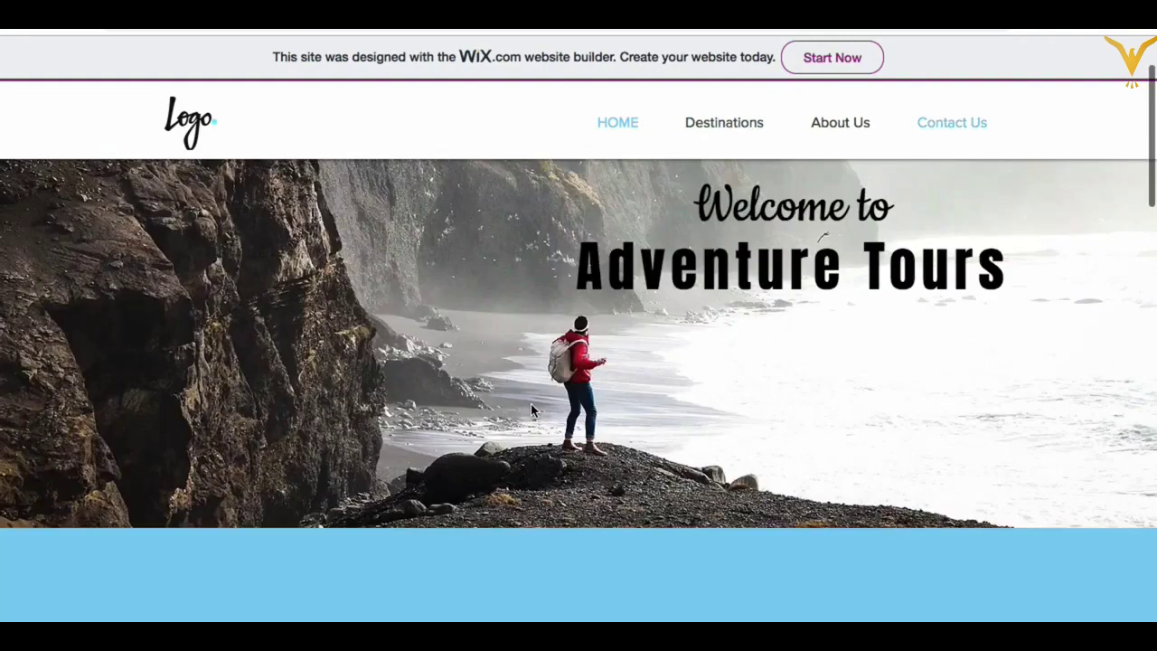
pyautogui.scroll(-10, 530, 410)
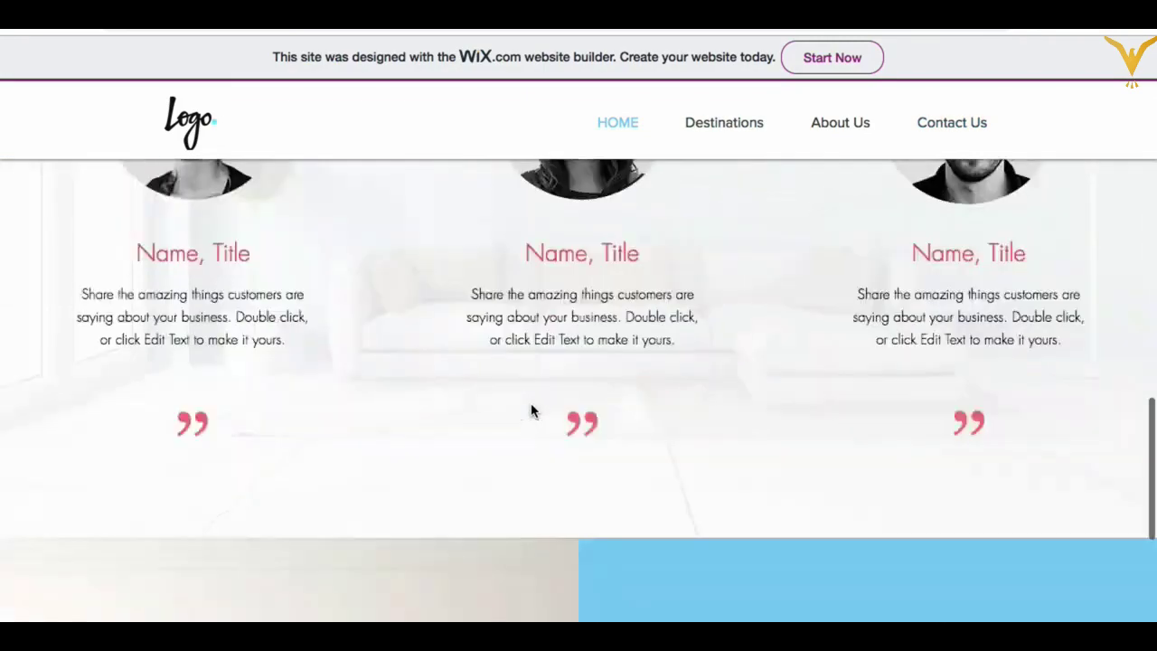
pyautogui.scroll(2, 530, 409)
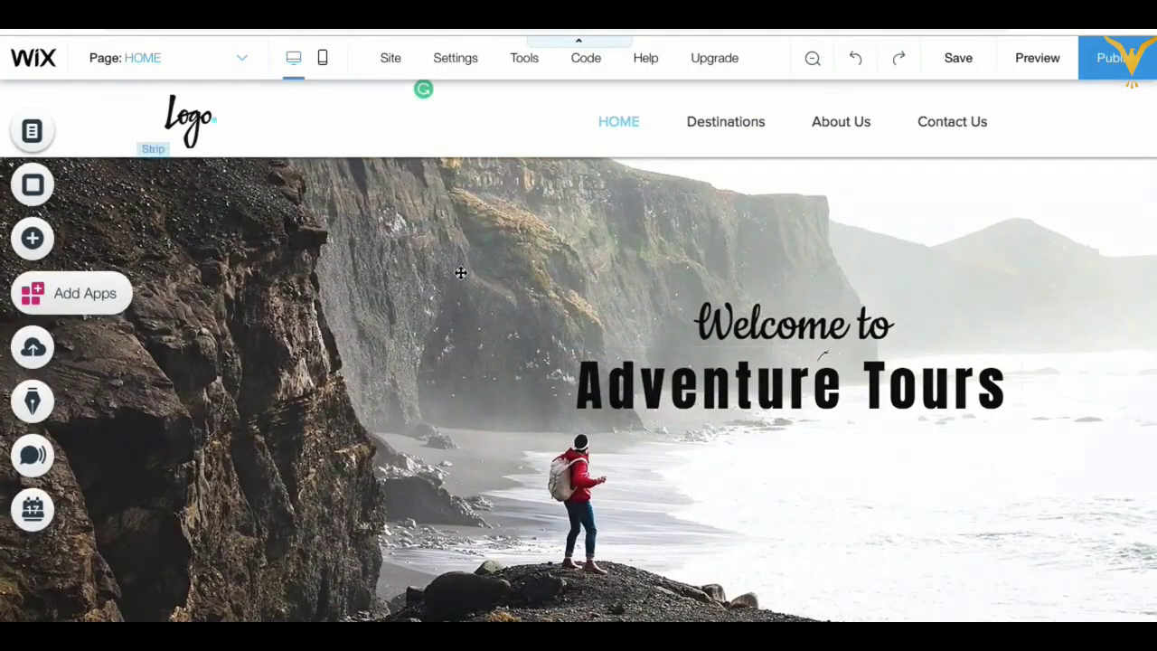
# Step: Open the Free from Wix images as the hero strip's new background source
pyautogui.click(460, 271)
pyautogui.click(500, 225)
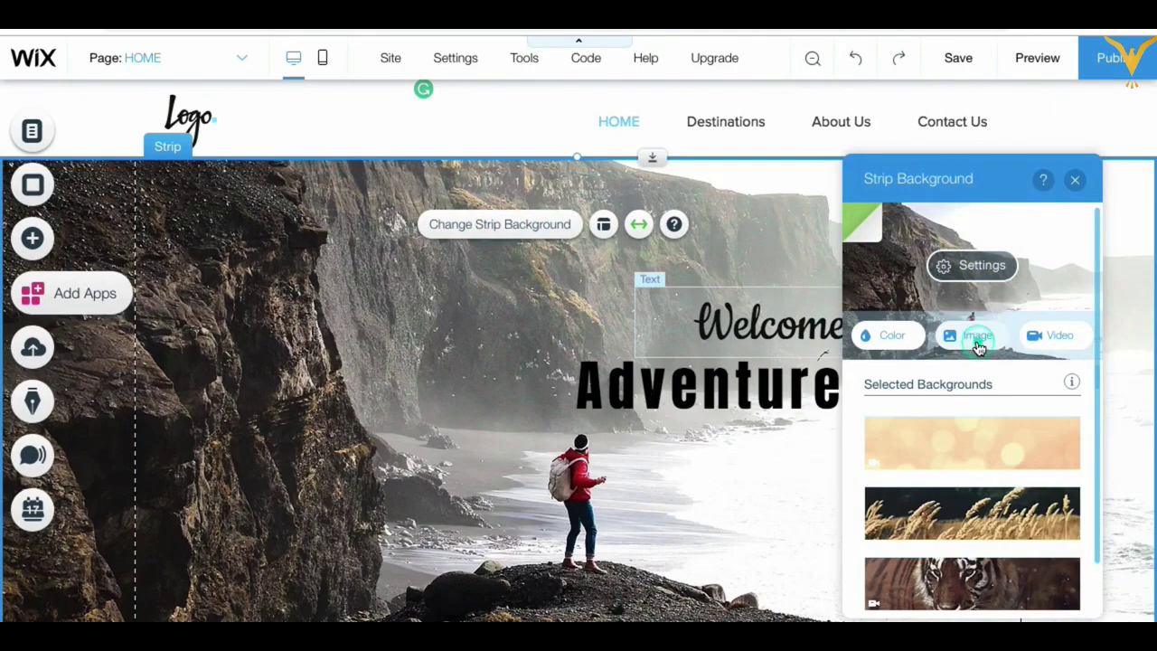
pyautogui.click(979, 348)
pyautogui.click(139, 398)
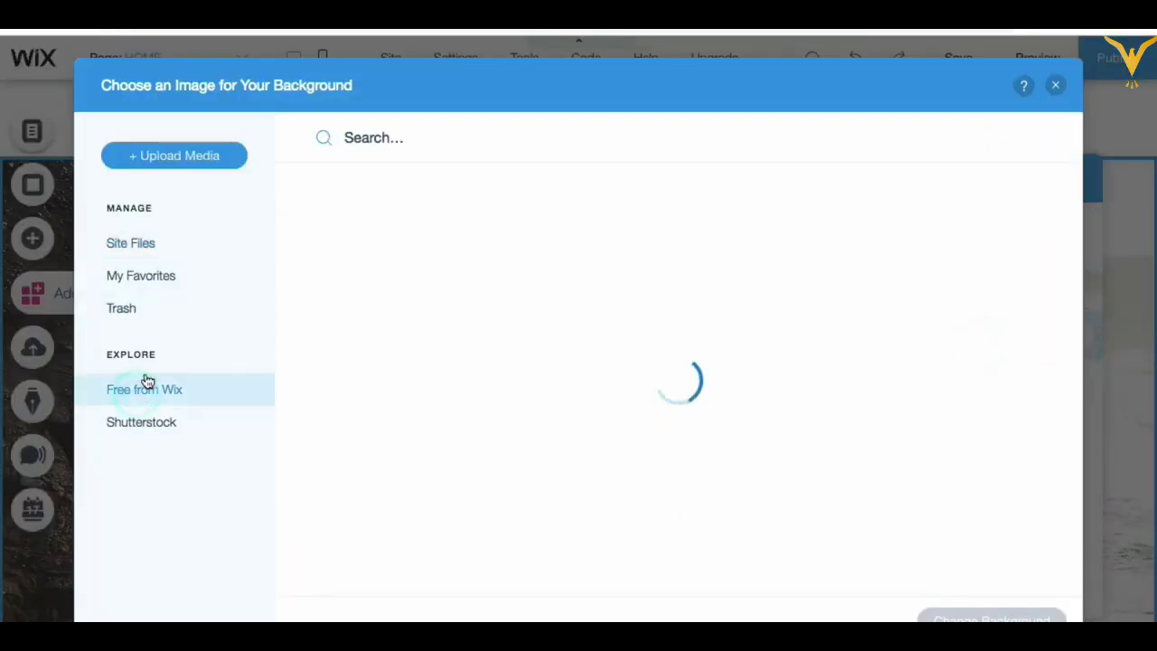
# Step: Search the free Wix images for 'bea' after the 'beaches' search finds nothing
pyautogui.click(391, 140)
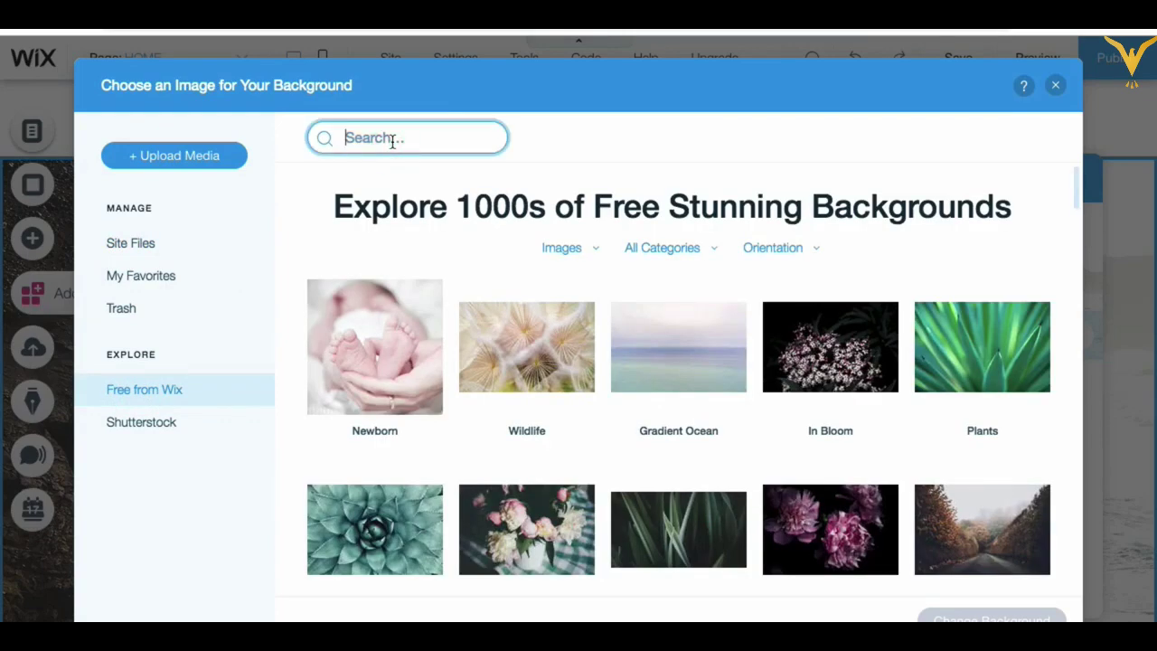
pyautogui.write('beaches')
pyautogui.press('Return')
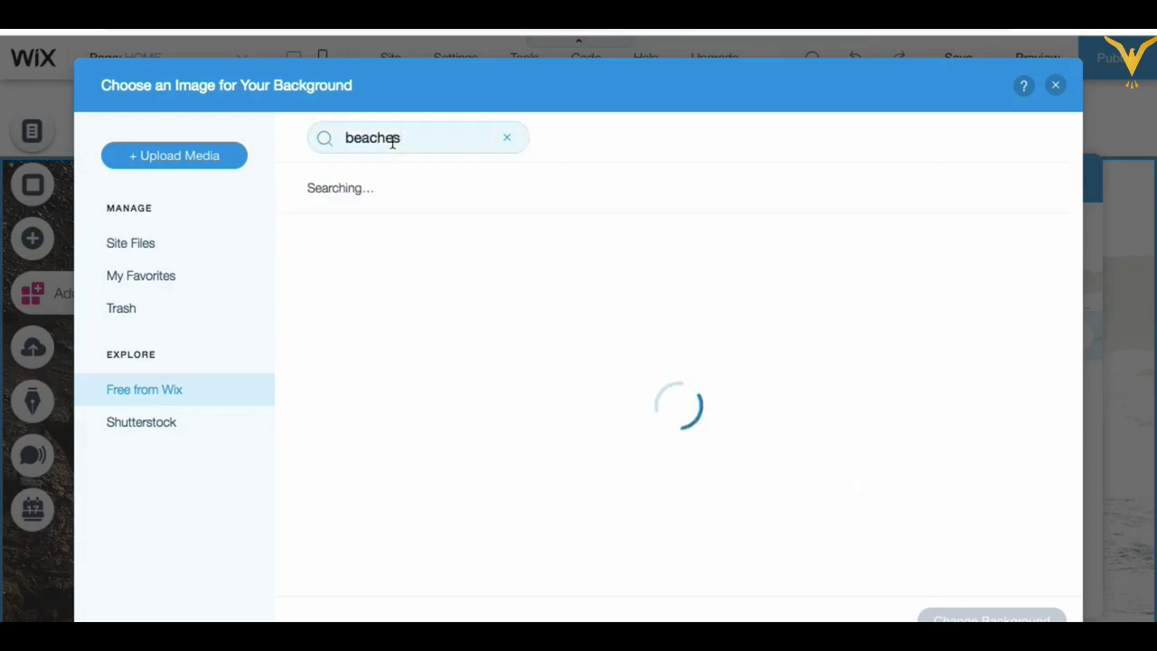
pyautogui.click(406, 138)
pyautogui.press('BackSpace')
pyautogui.press('BackSpace')
pyautogui.press('BackSpace')
pyautogui.press('BackSpace')
pyautogui.press('BackSpace')
pyautogui.press('BackSpace')
pyautogui.press('BackSpace')
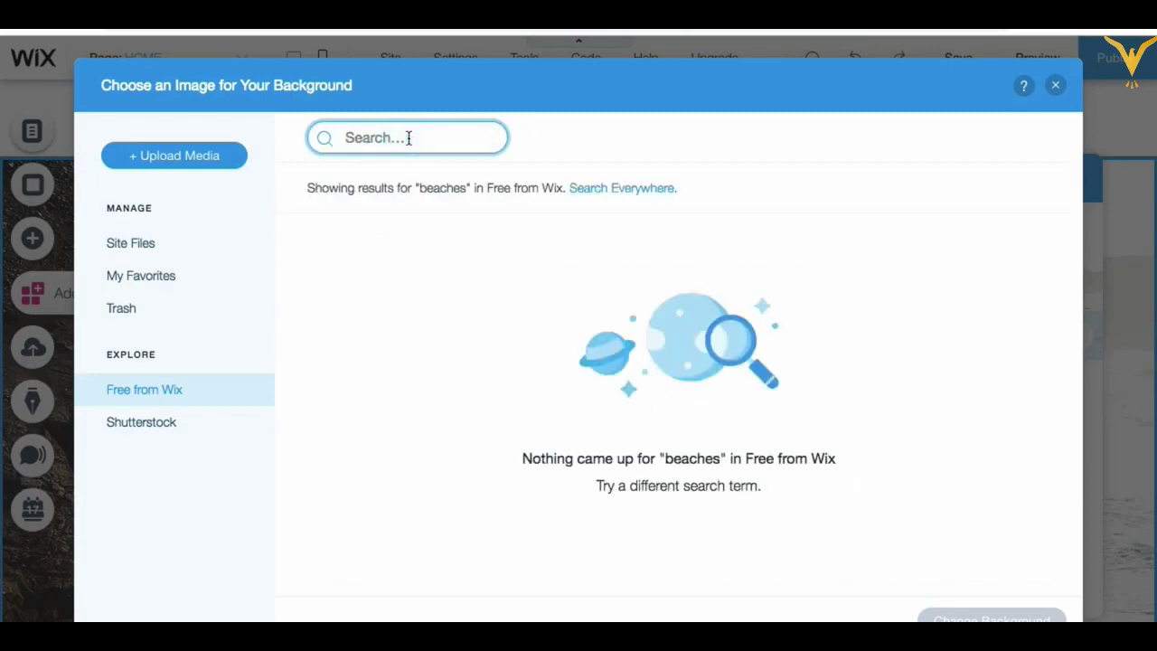
pyautogui.write('beach')
pyautogui.press('Return')
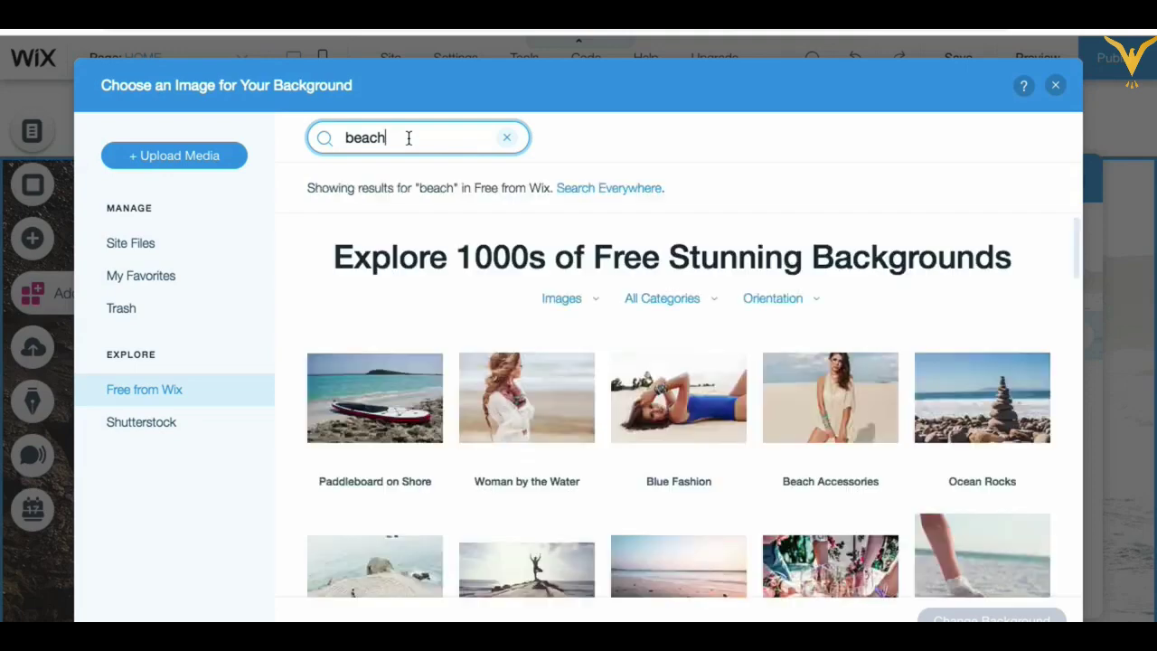
# Step: Browse the beach results and preview the Beach Wedding Canopy photo at full size
pyautogui.scroll(-3, 638, 406)
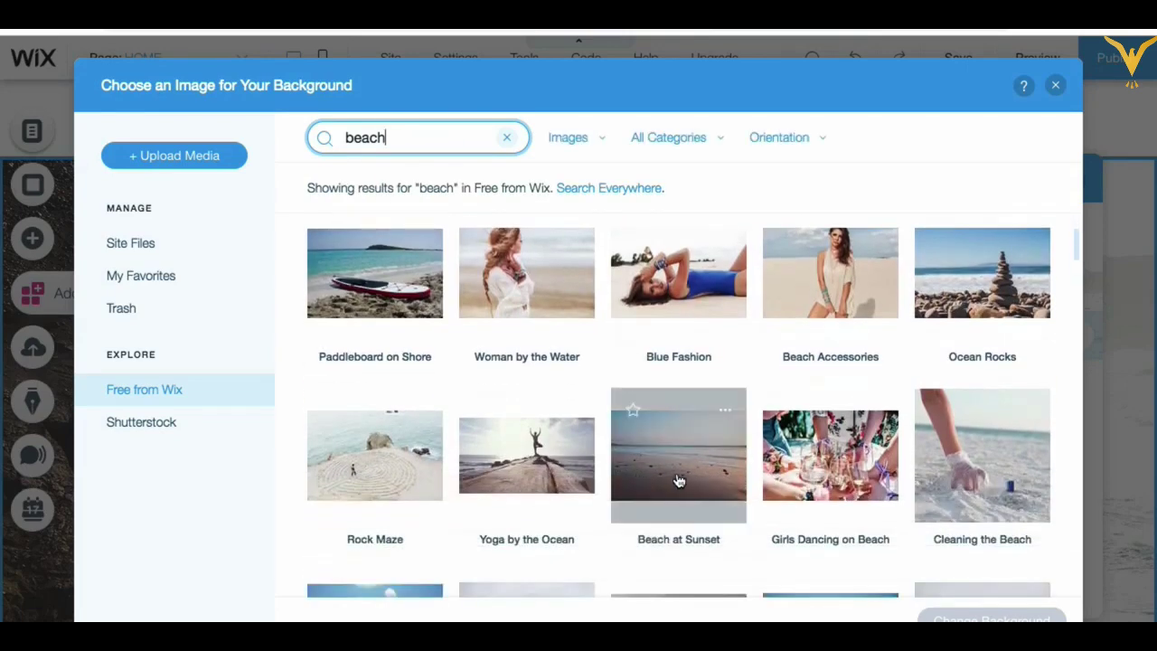
pyautogui.scroll(-1, 742, 531)
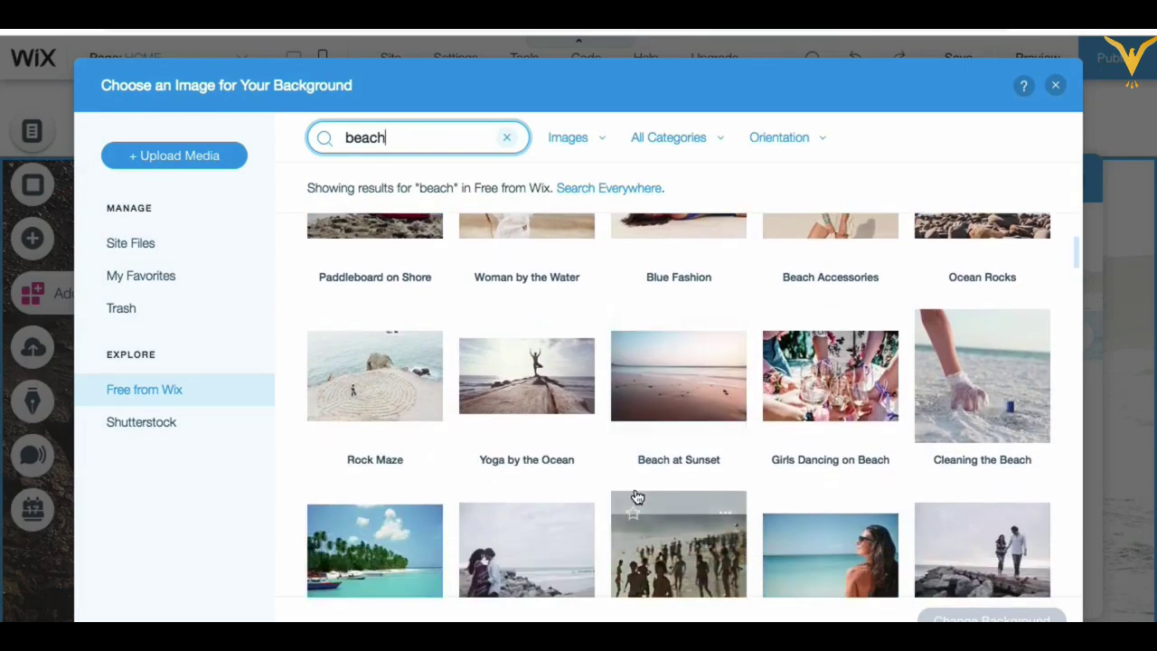
pyautogui.scroll(-2, 637, 497)
pyautogui.scroll(-1, 634, 494)
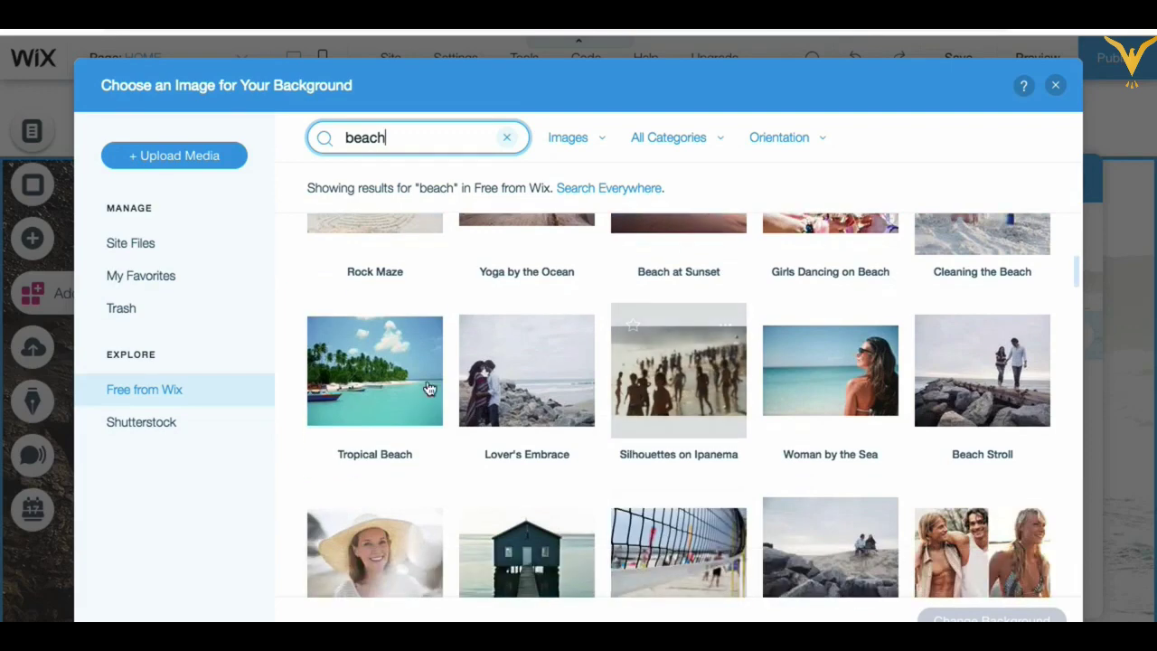
pyautogui.scroll(-1, 563, 472)
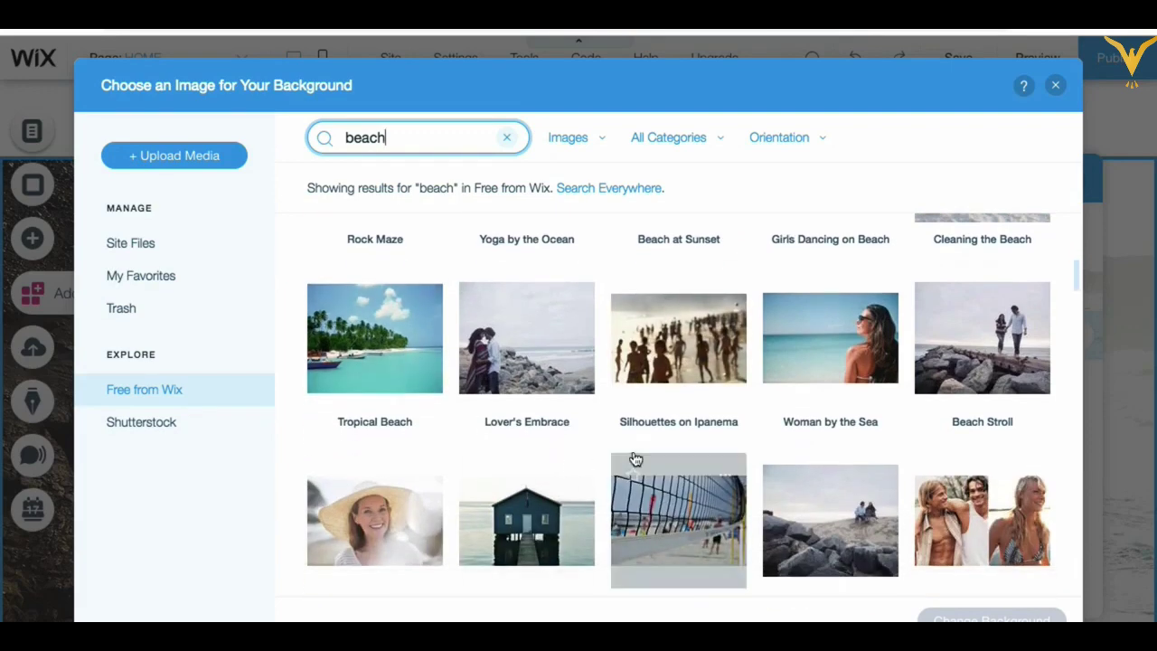
pyautogui.scroll(-1, 642, 470)
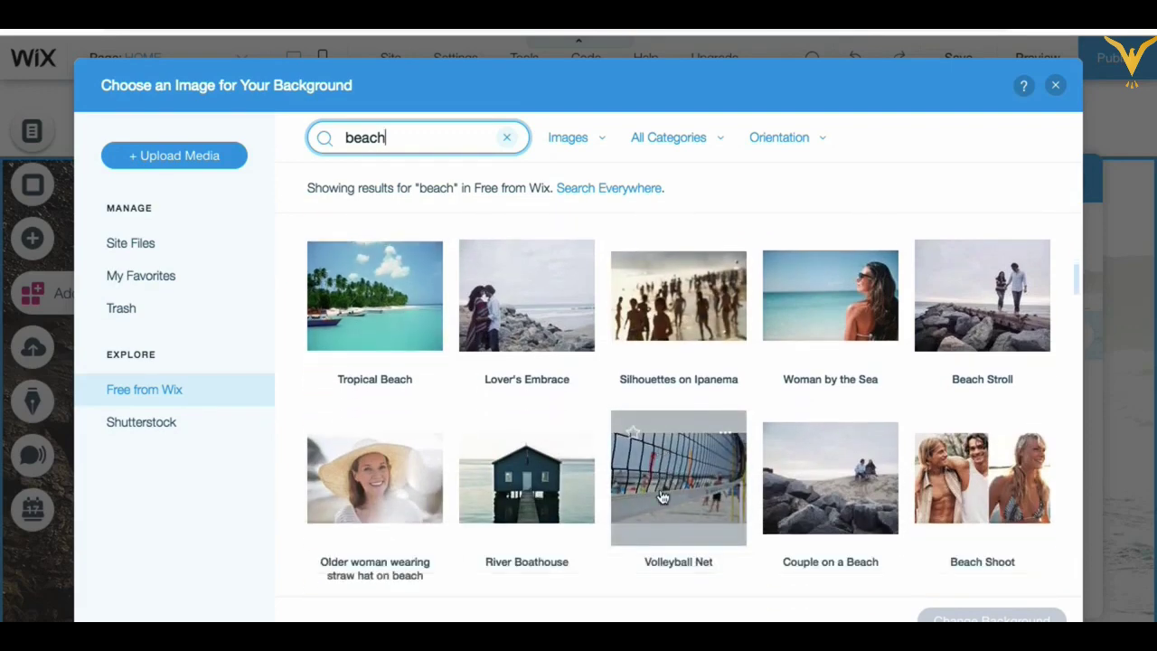
pyautogui.scroll(1, 661, 497)
pyautogui.scroll(-1, 661, 496)
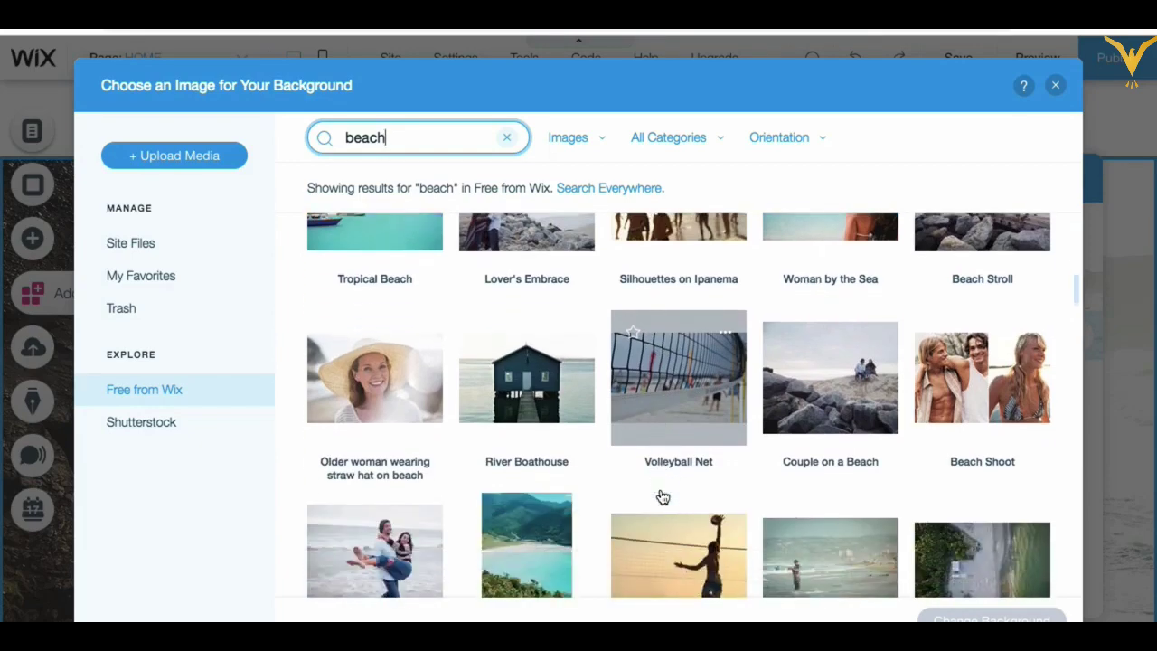
pyautogui.scroll(-3, 695, 476)
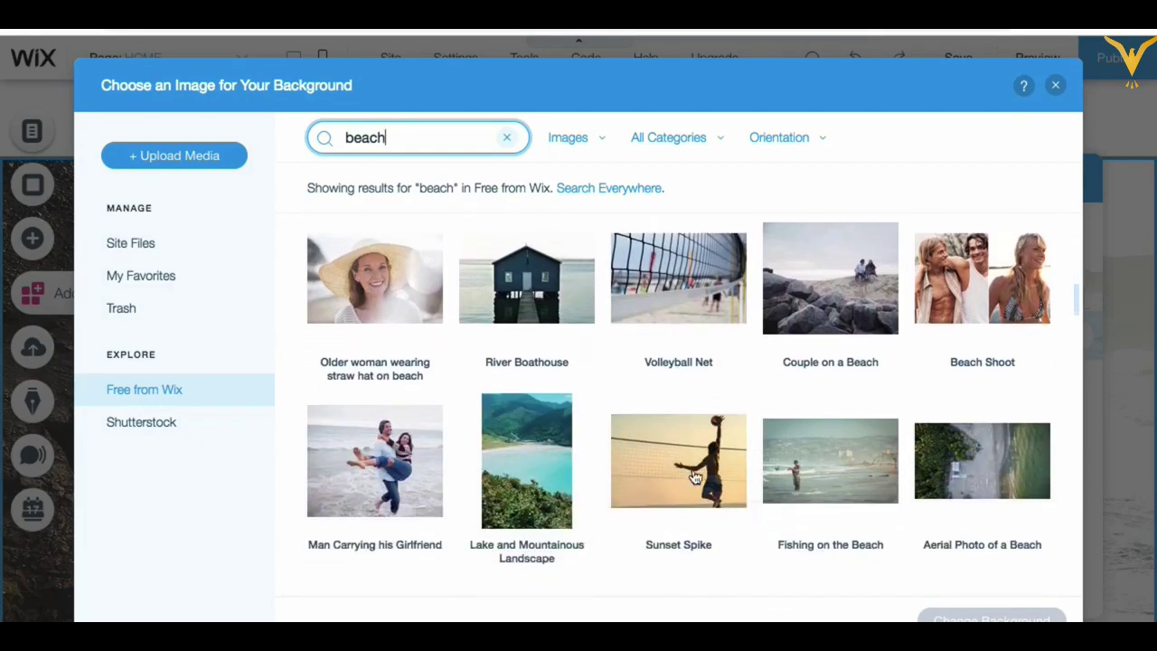
pyautogui.scroll(-1, 695, 476)
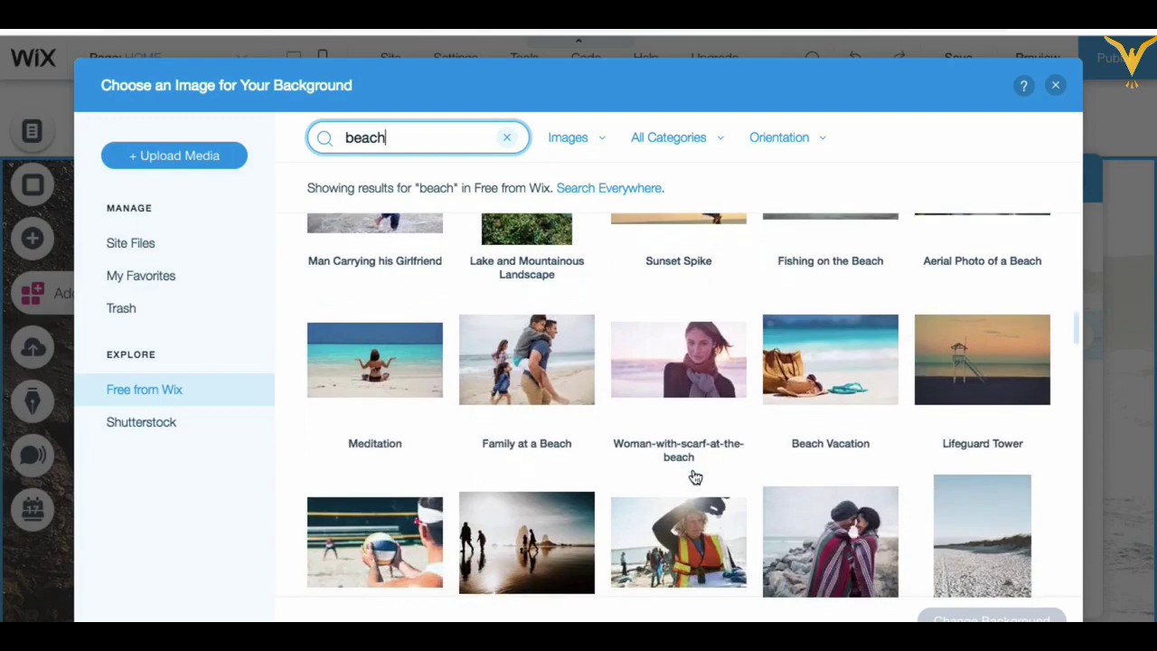
pyautogui.scroll(-1, 695, 476)
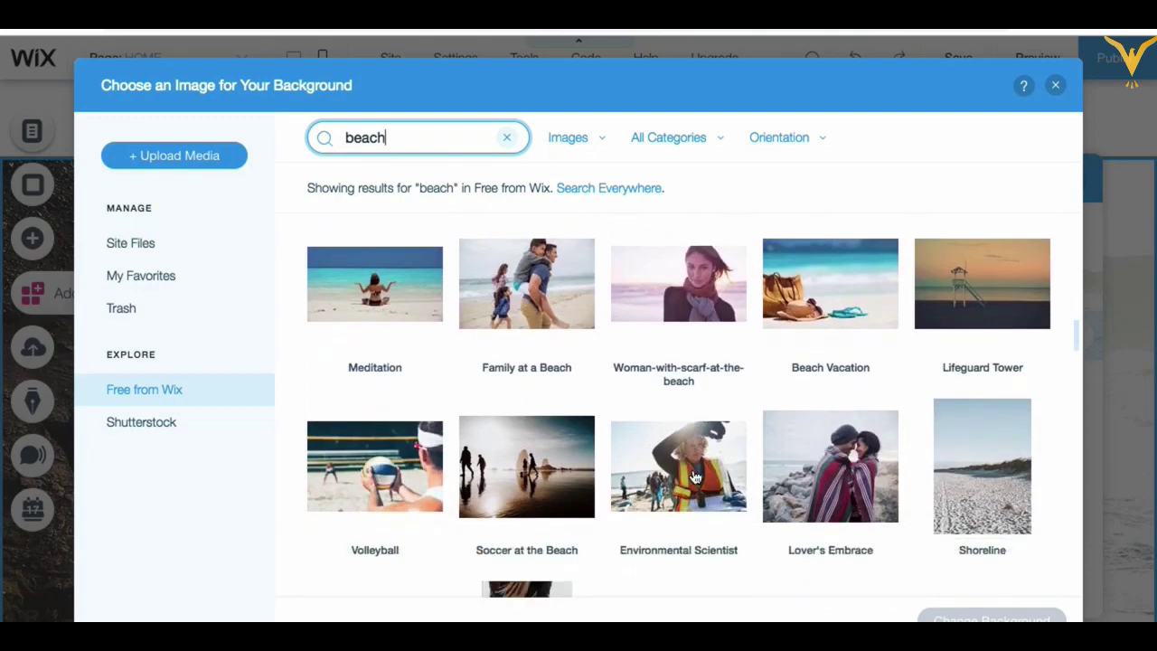
pyautogui.scroll(-2, 696, 477)
pyautogui.scroll(-4, 696, 476)
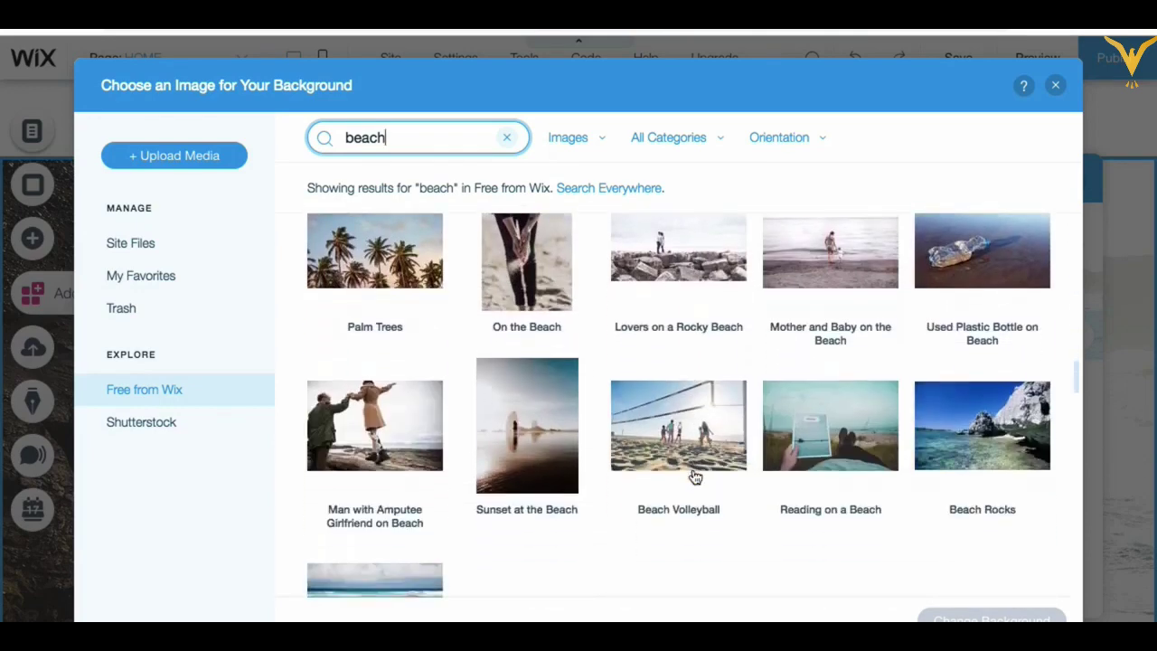
pyautogui.scroll(-3, 695, 476)
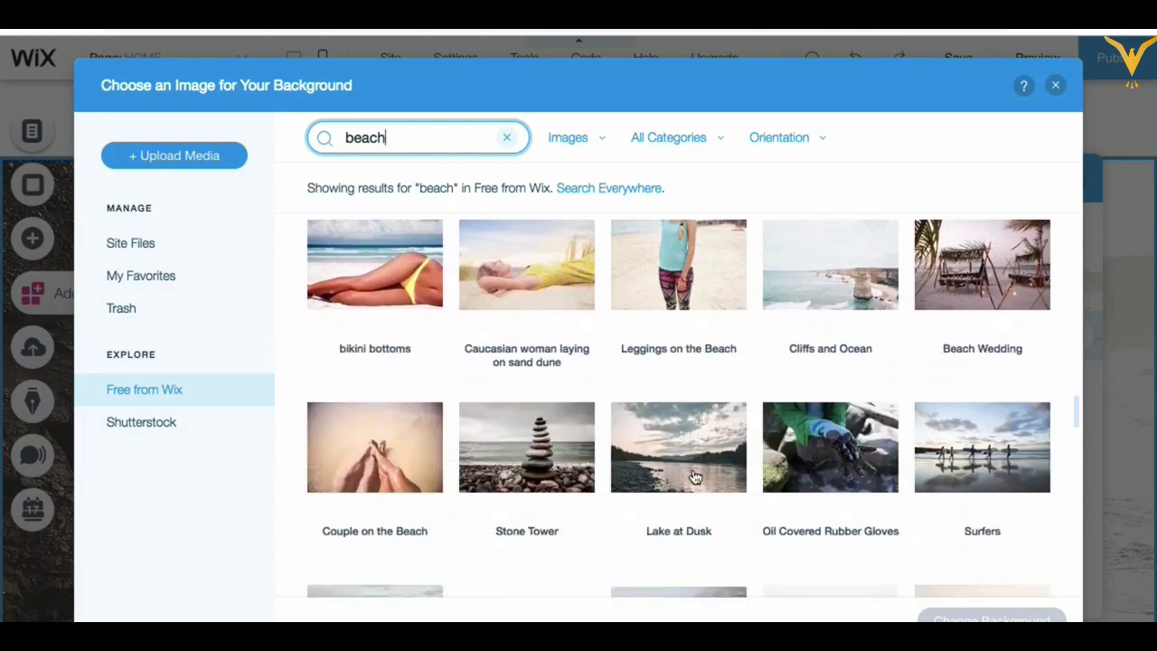
pyautogui.scroll(-3, 695, 476)
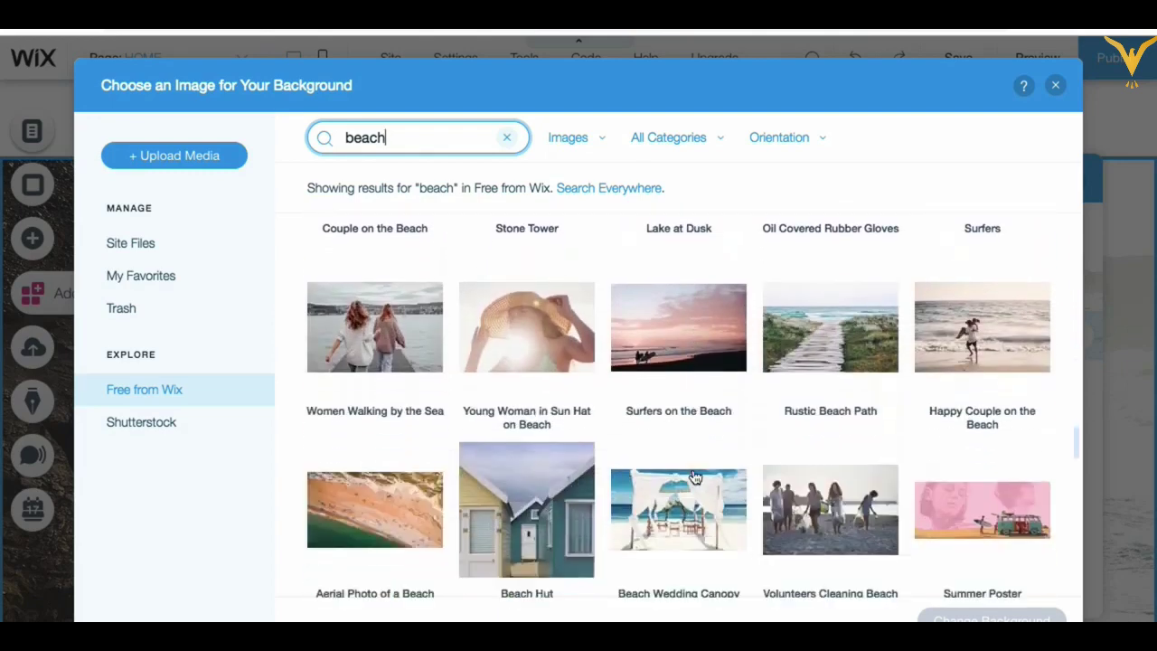
pyautogui.scroll(-2, 695, 476)
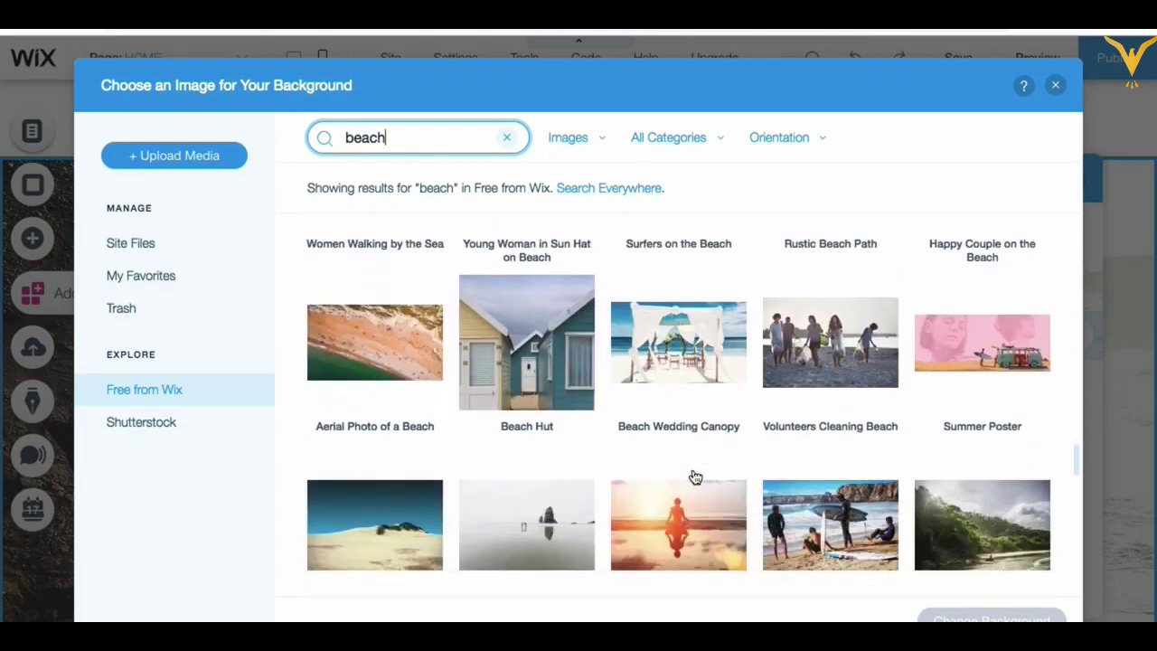
pyautogui.scroll(1, 695, 477)
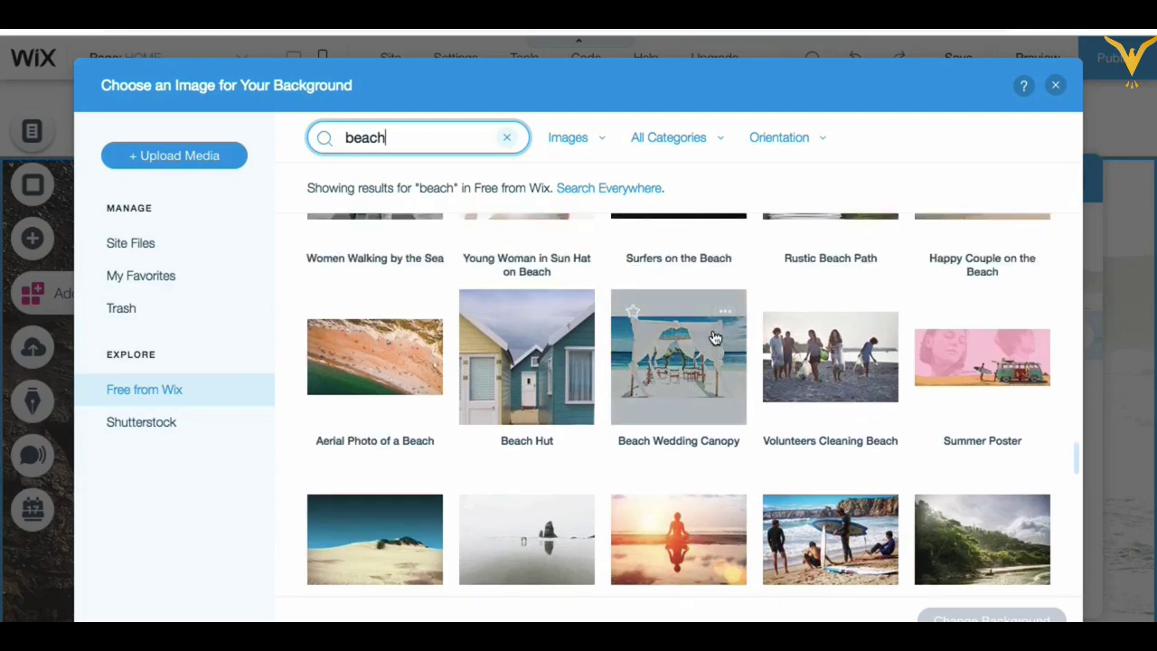
pyautogui.click(732, 311)
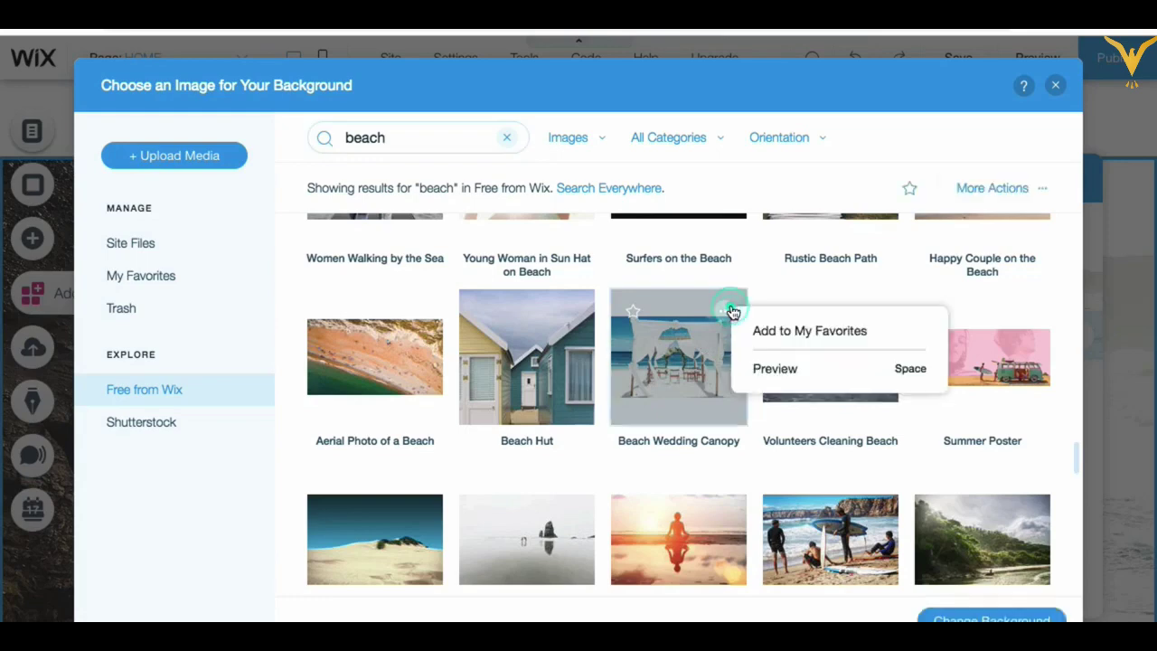
pyautogui.click(786, 370)
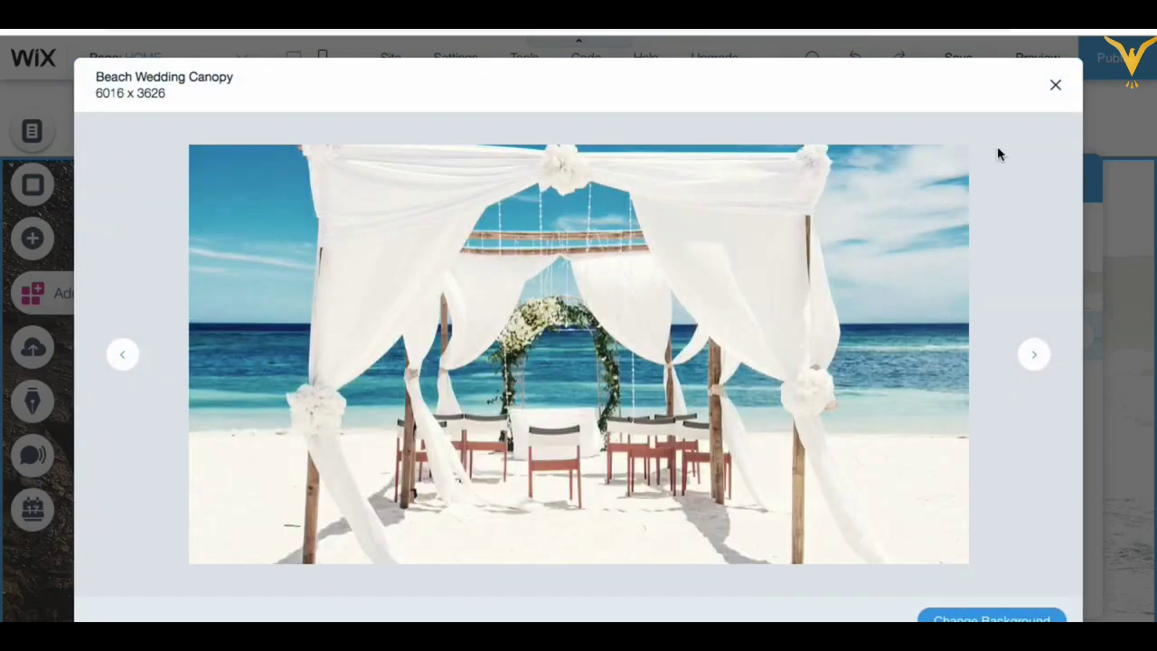
pyautogui.click(1055, 85)
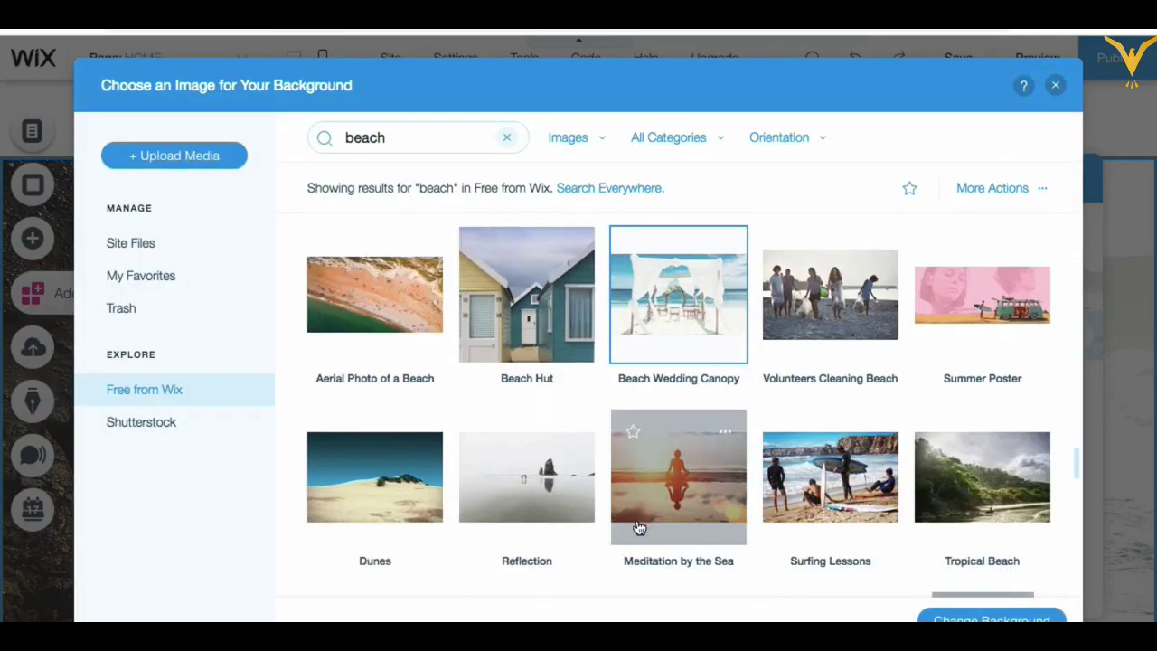
# Step: Pick the free Bay photo of a turquoise bay as the strip background
pyautogui.scroll(-2, 638, 528)
pyautogui.scroll(-6, 638, 529)
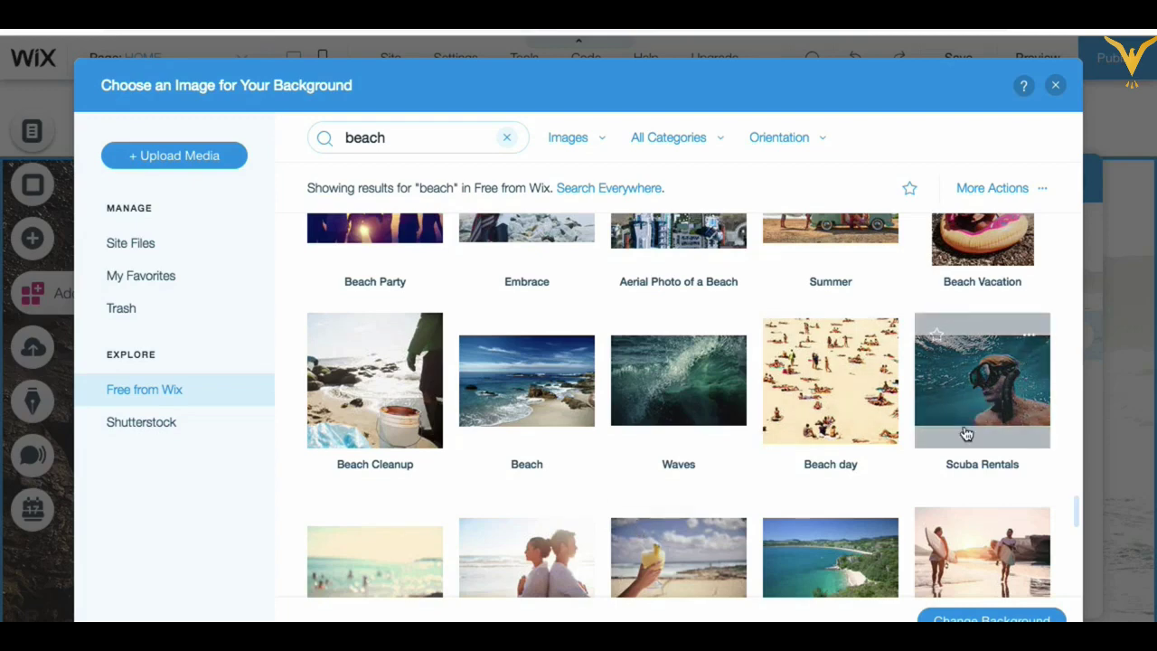
pyautogui.scroll(-3, 965, 435)
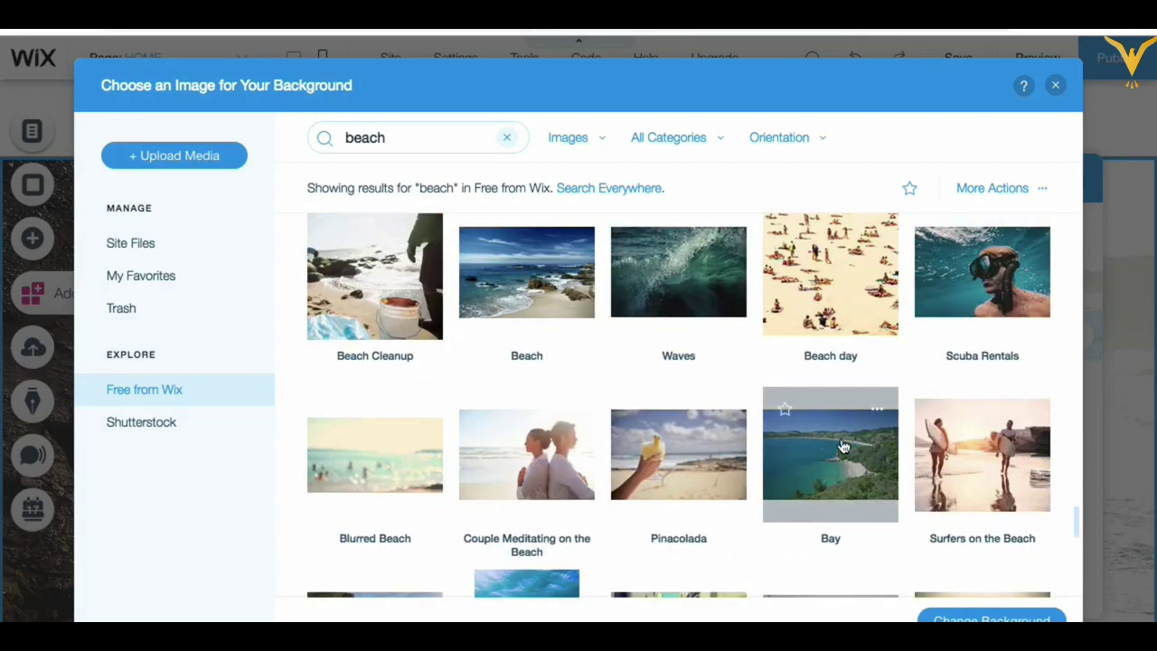
pyautogui.click(824, 453)
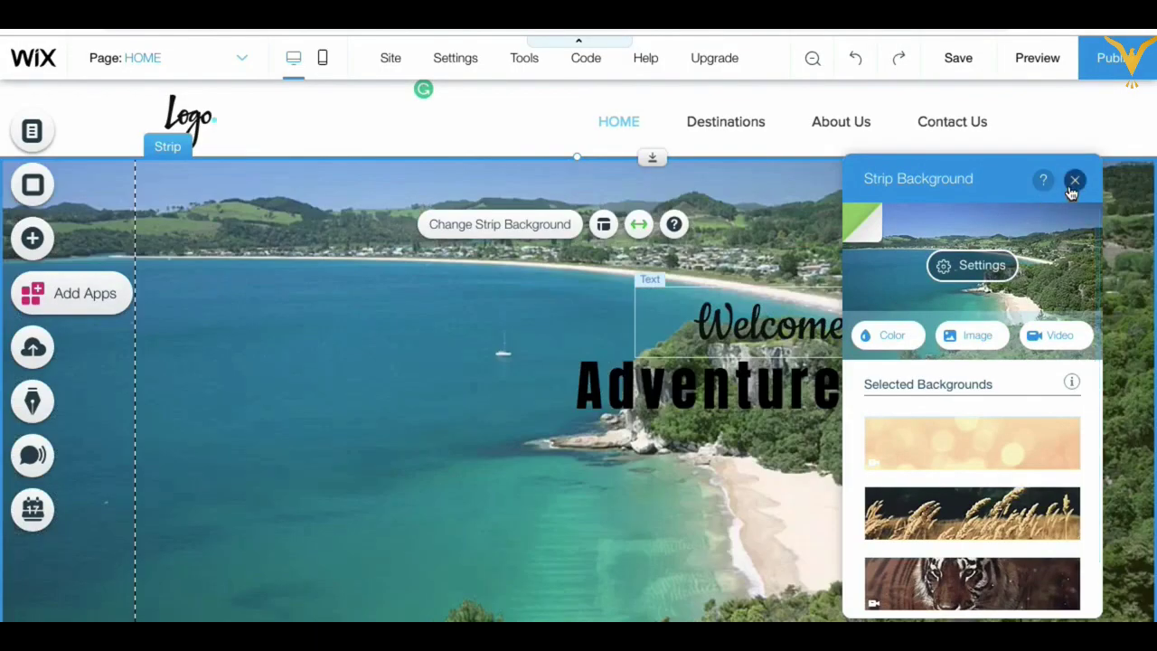
# Step: Close the background settings and reopen the hero strip's background image chooser
pyautogui.click(1073, 181)
pyautogui.scroll(-5, 796, 439)
pyautogui.scroll(5, 783, 452)
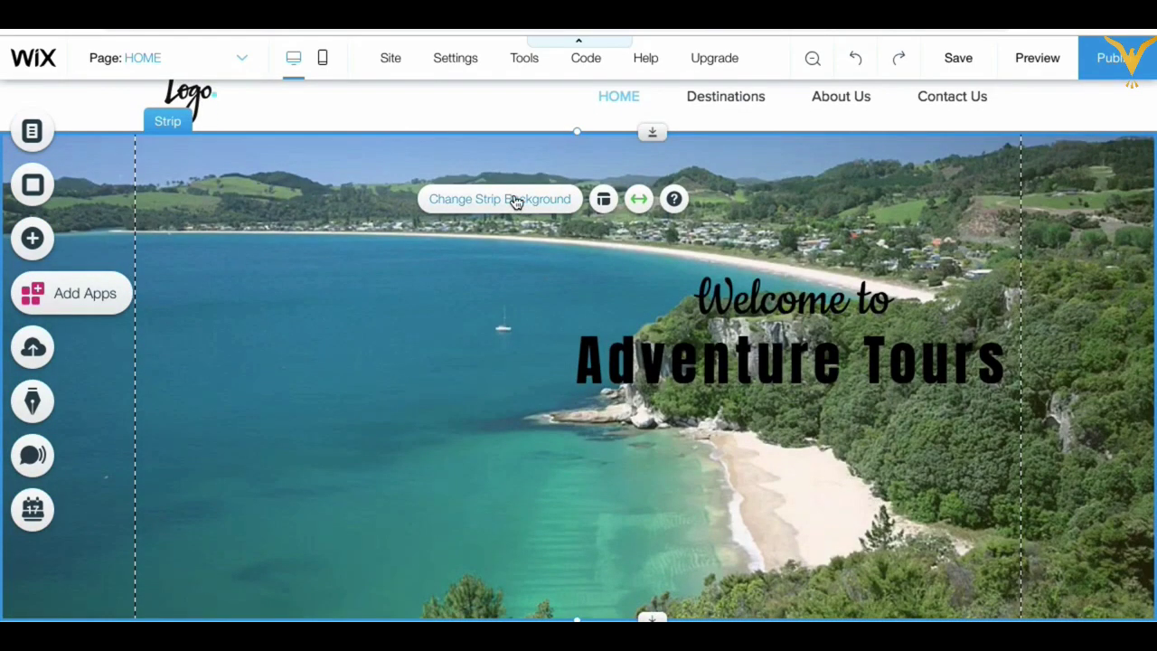
pyautogui.click(512, 198)
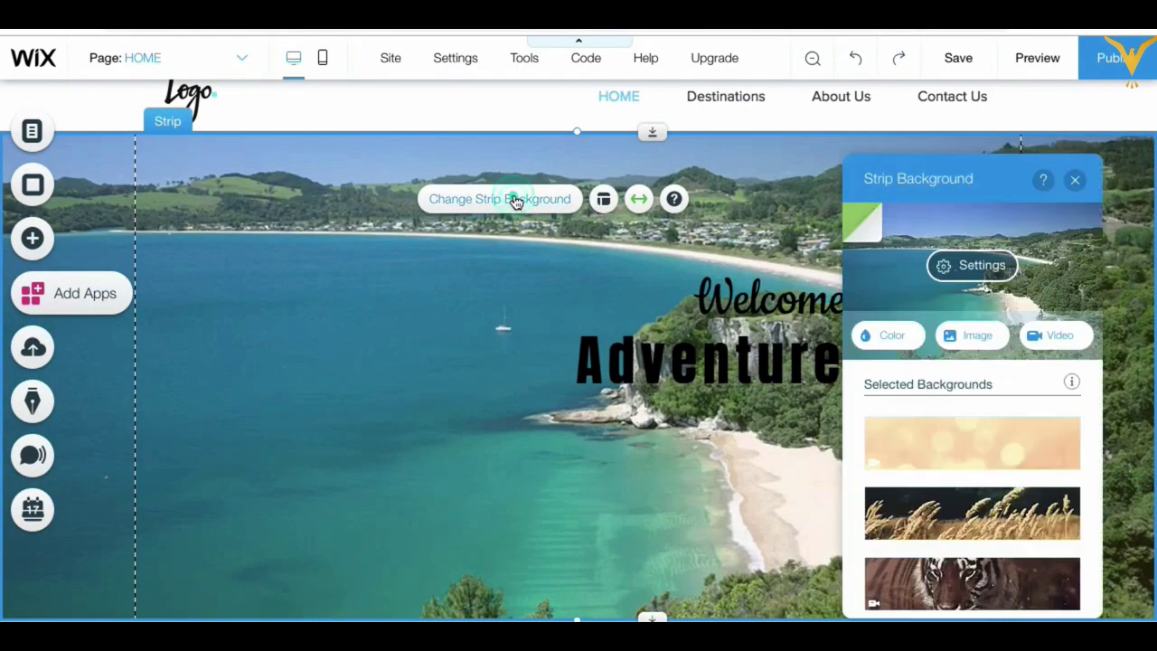
pyautogui.click(979, 339)
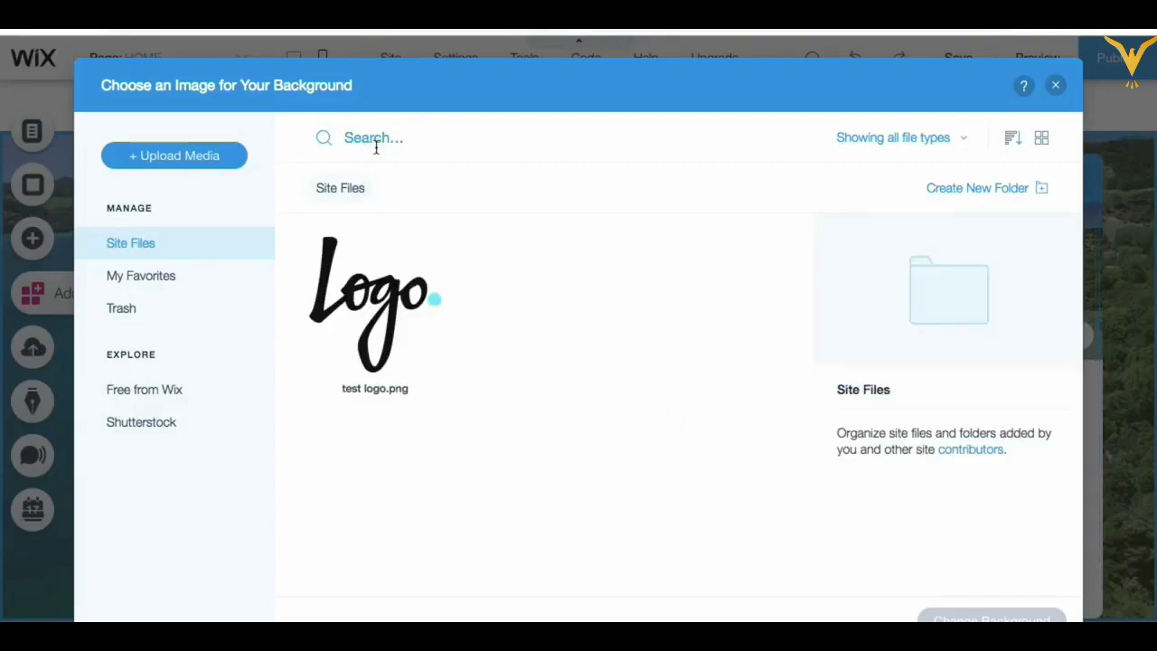
# Step: Search the free Wix images for 'tra' and browse the travel results
pyautogui.click(160, 390)
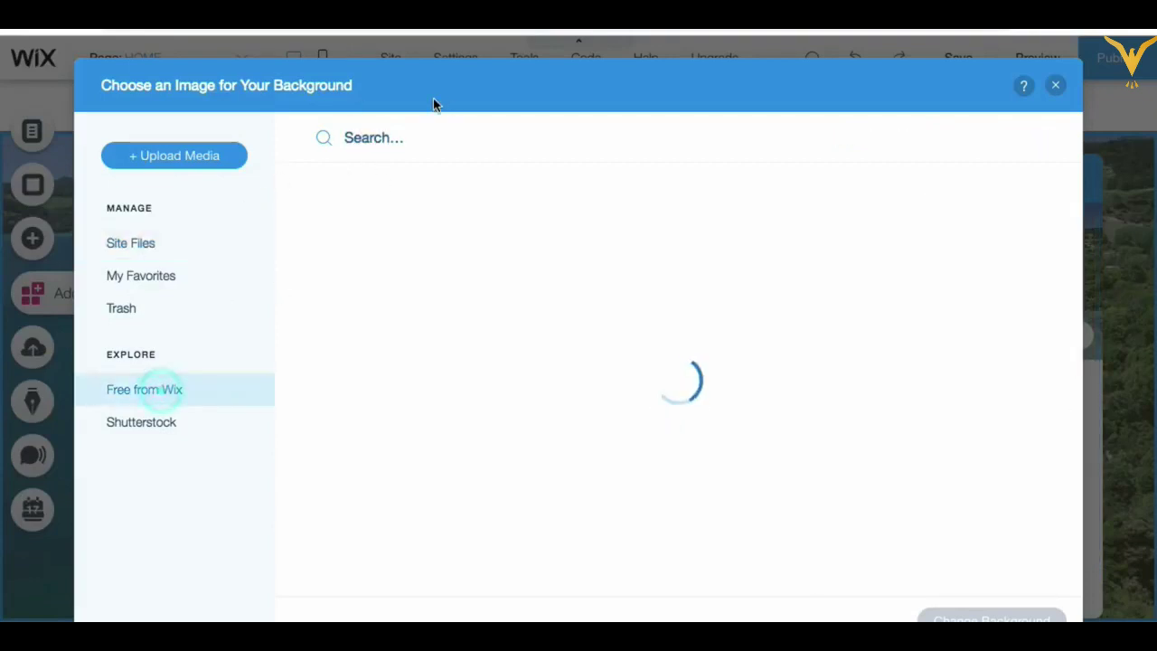
pyautogui.click(391, 137)
pyautogui.write('travel')
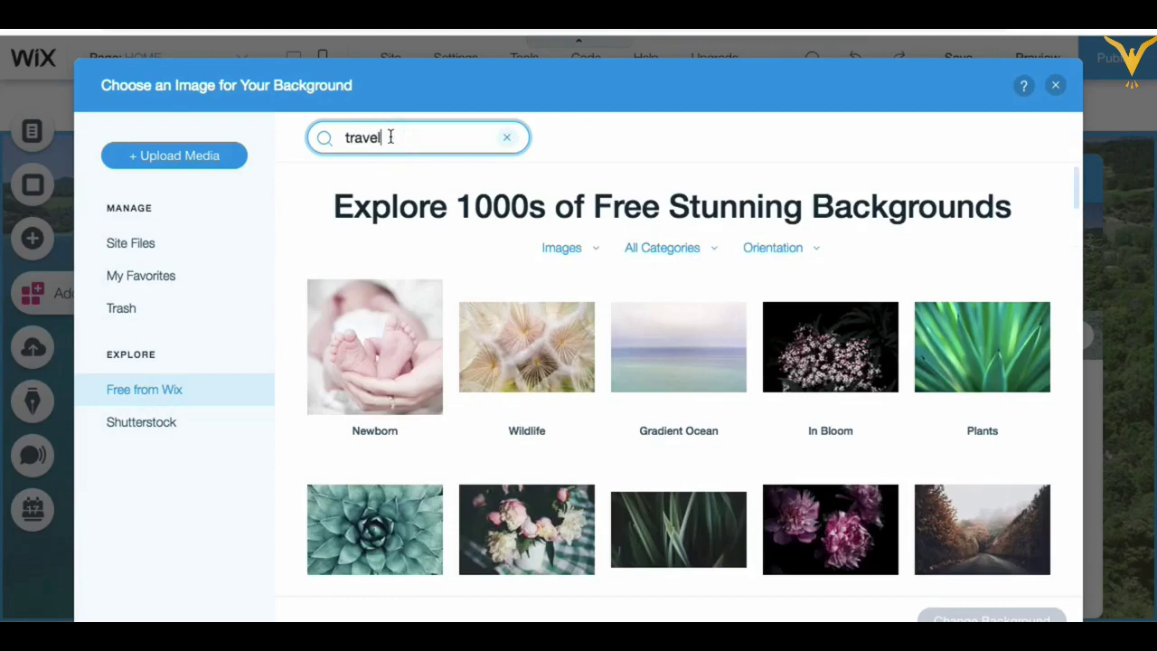
pyautogui.press('Return')
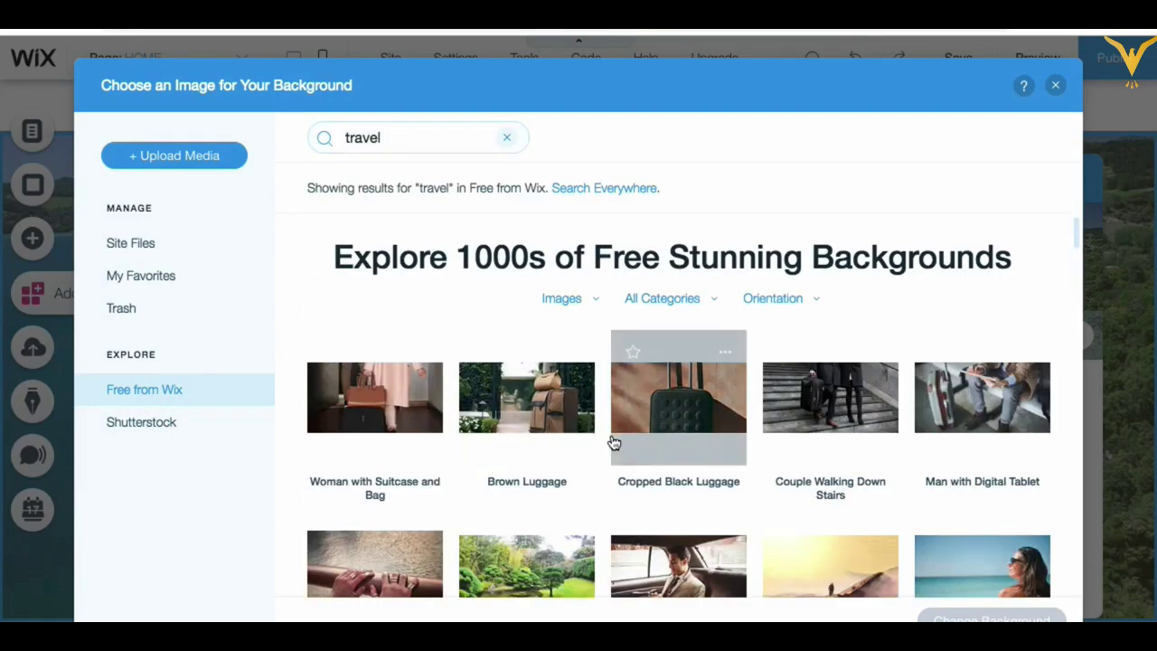
pyautogui.scroll(-1, 614, 443)
pyautogui.scroll(-2, 614, 442)
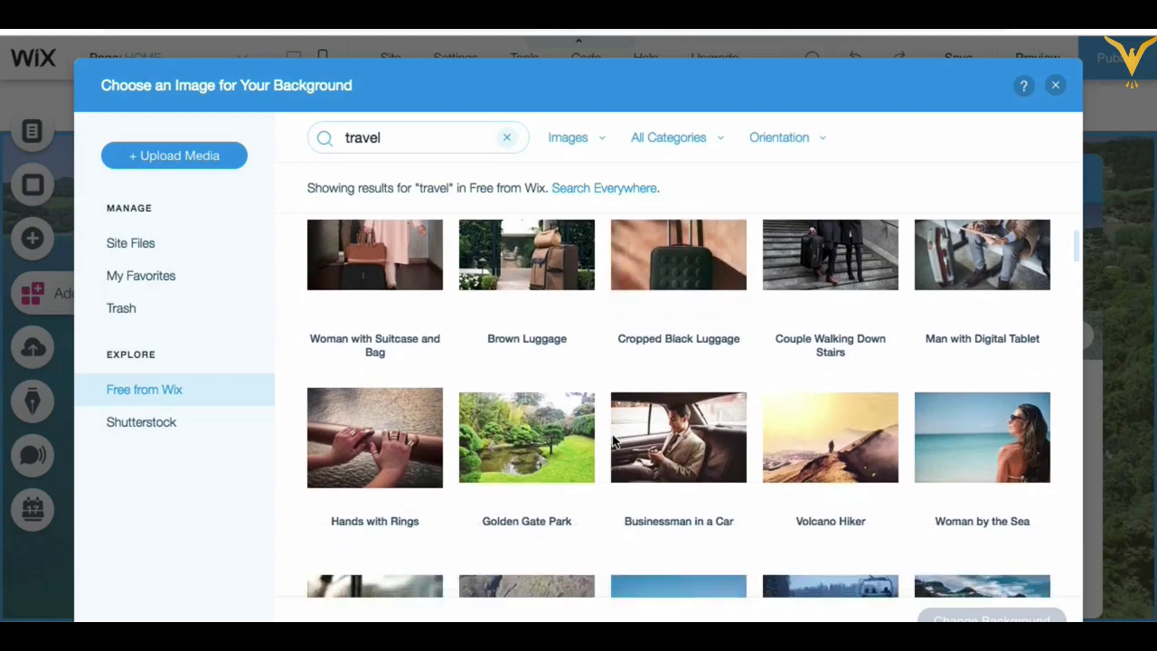
pyautogui.scroll(-1, 608, 434)
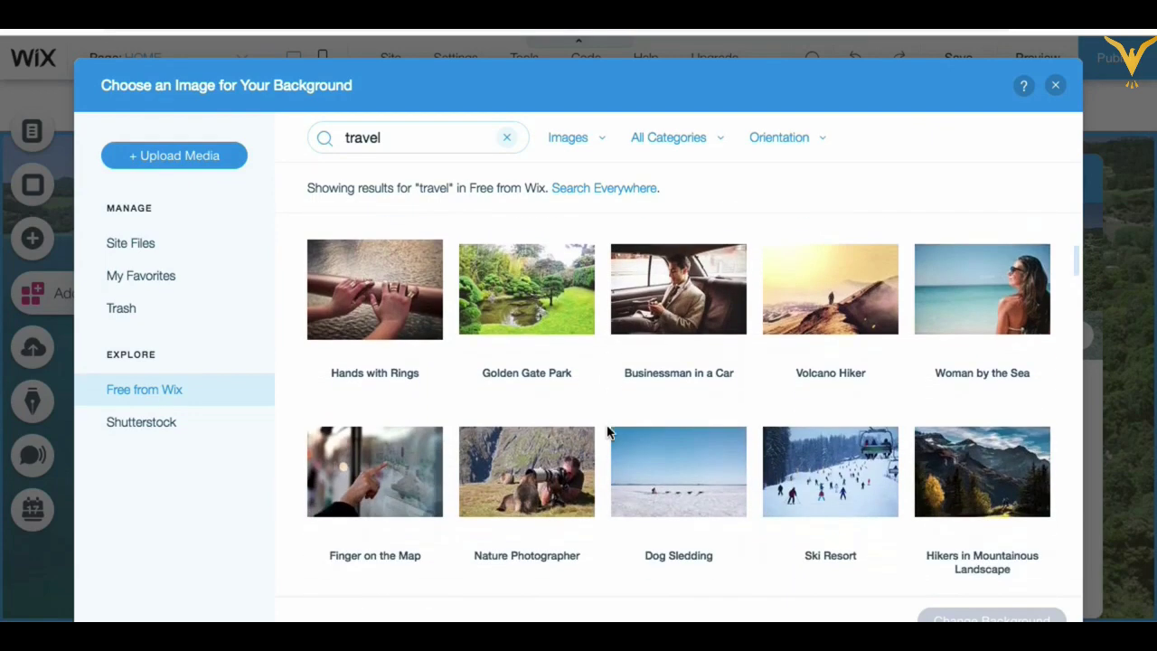
pyautogui.scroll(1, 606, 434)
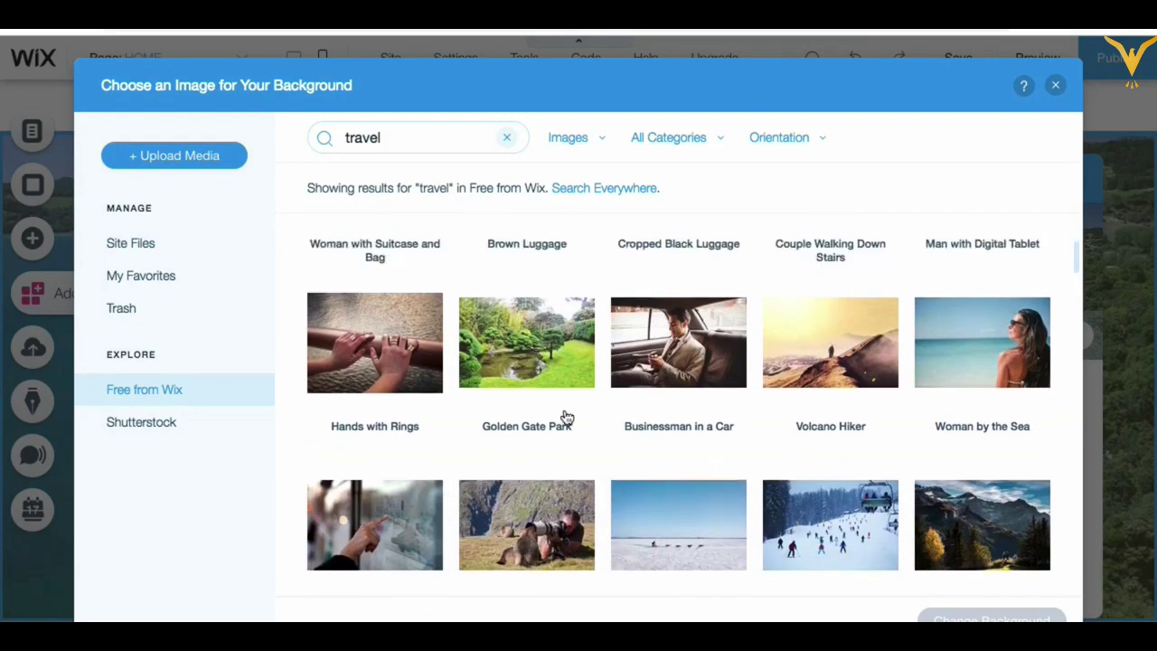
# Step: Search 'be' and apply the Woman by the Sea photo as the strip background
pyautogui.doubleClick(395, 138)
pyautogui.press('BackSpace')
pyautogui.write('beach')
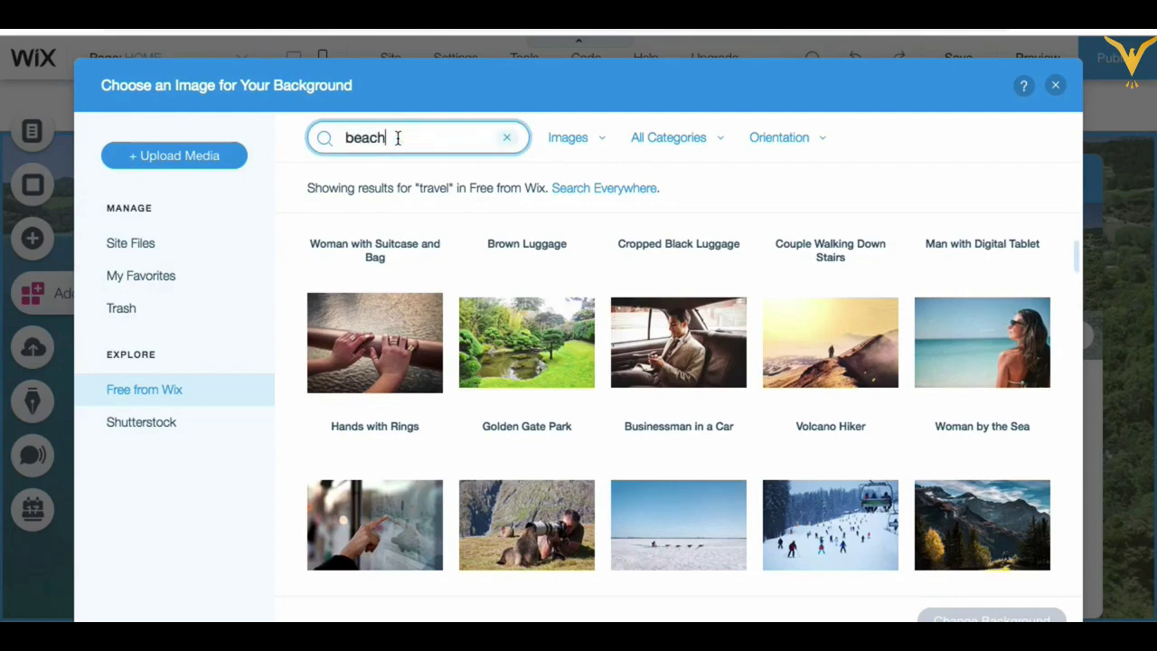
pyautogui.press('Return')
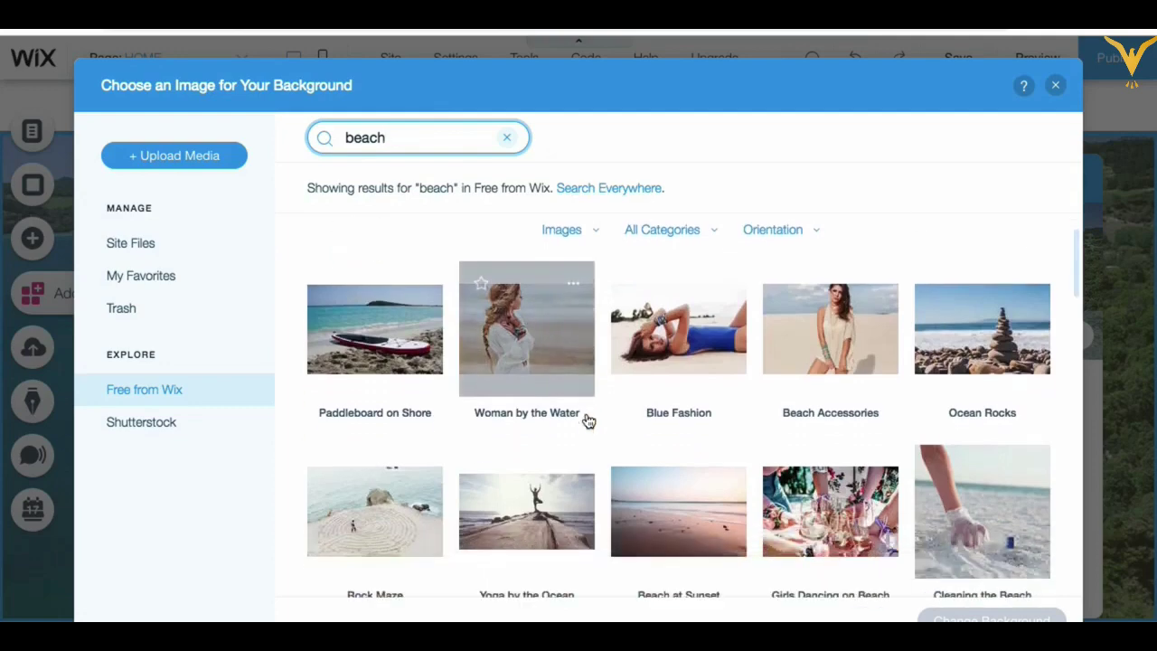
pyautogui.scroll(-2, 589, 420)
pyautogui.scroll(-5, 588, 420)
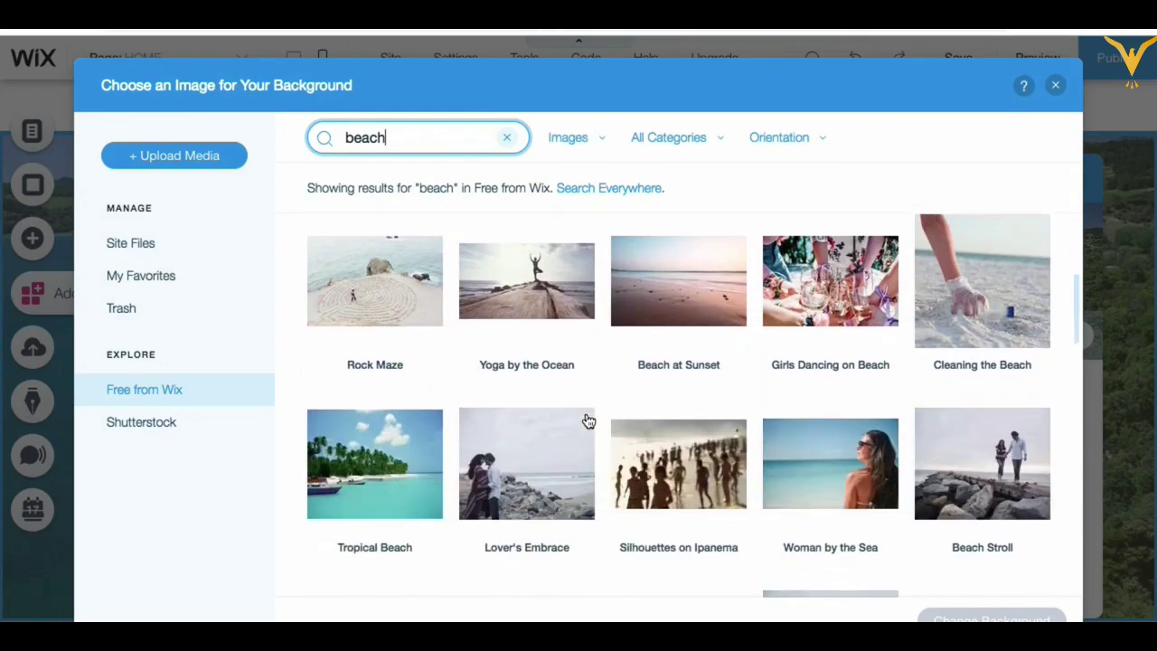
pyautogui.scroll(-2, 588, 420)
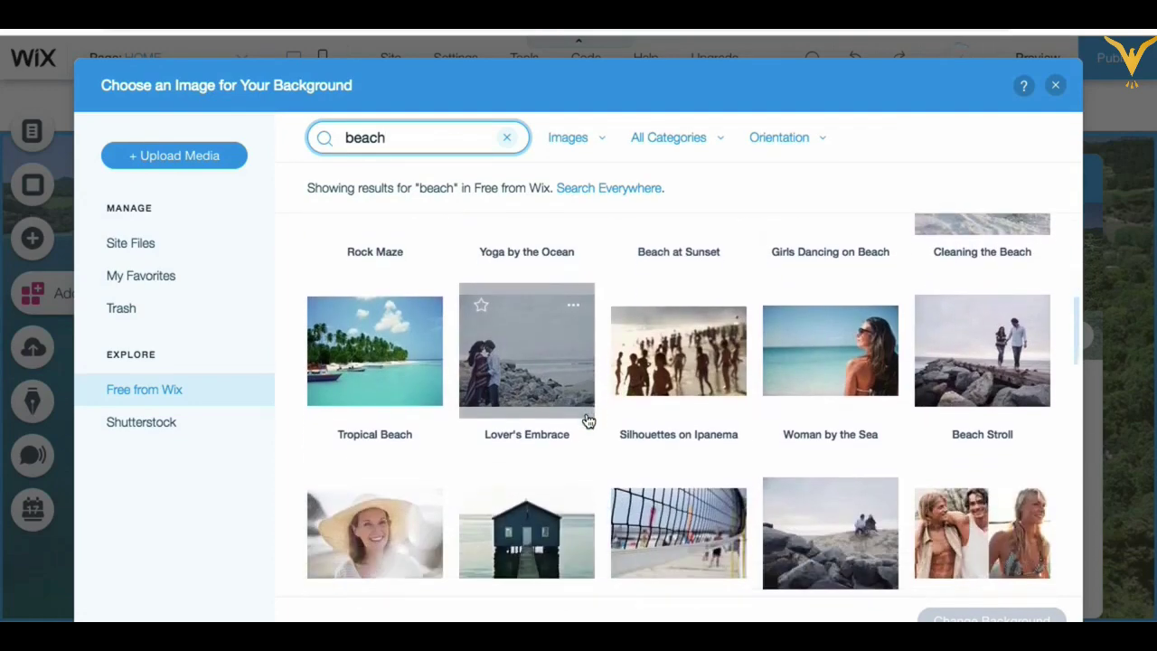
pyautogui.click(847, 353)
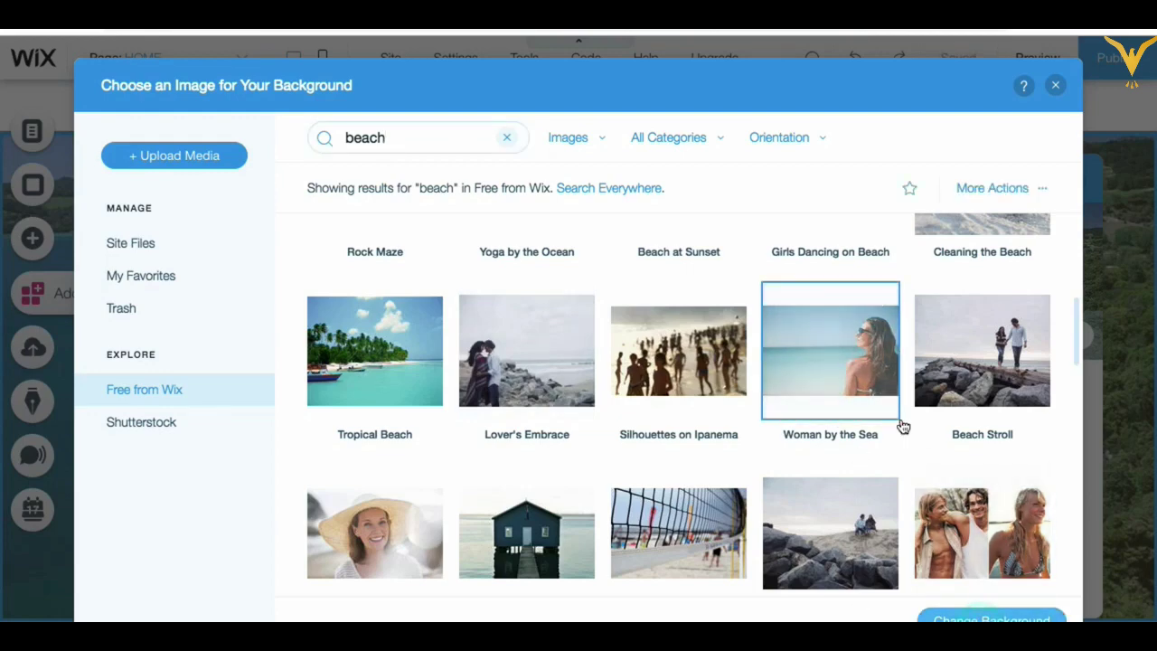
pyautogui.doubleClick(850, 429)
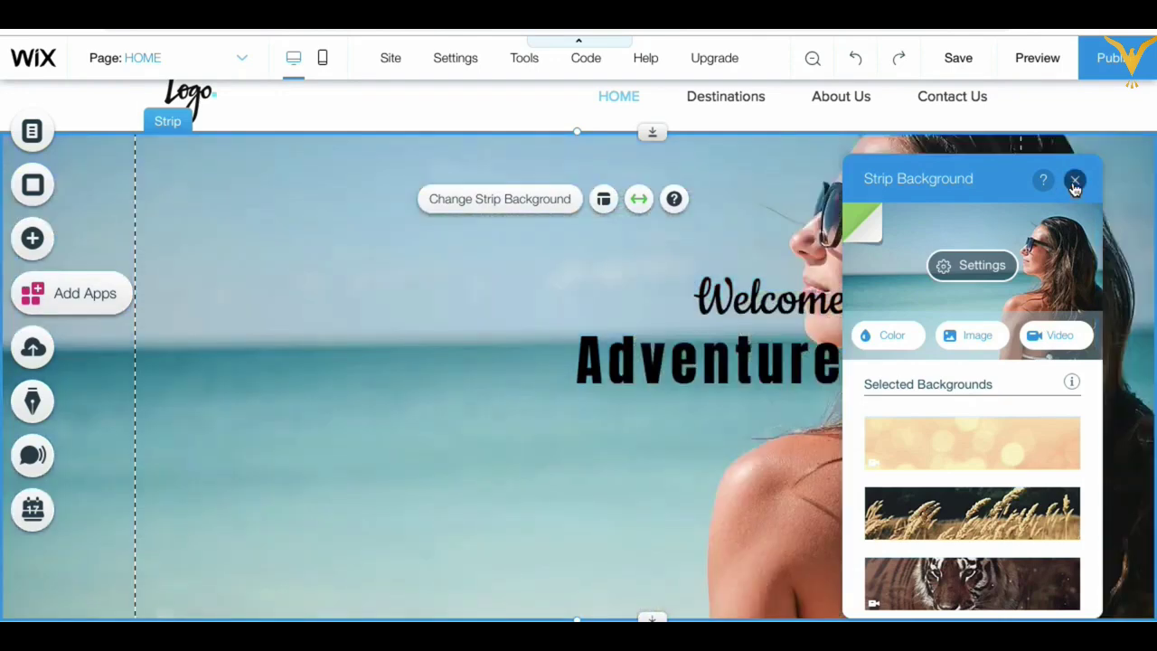
# Step: Move the 'Welcome to' and 'Adventure Tours' headings to the hero's left side, aligned
pyautogui.click(1075, 183)
pyautogui.click(718, 303)
pyautogui.moveTo(718, 303); pyautogui.dragTo(419, 285)
pyautogui.moveTo(641, 369); pyautogui.dragTo(283, 383)
pyautogui.moveTo(438, 269); pyautogui.dragTo(471, 282)
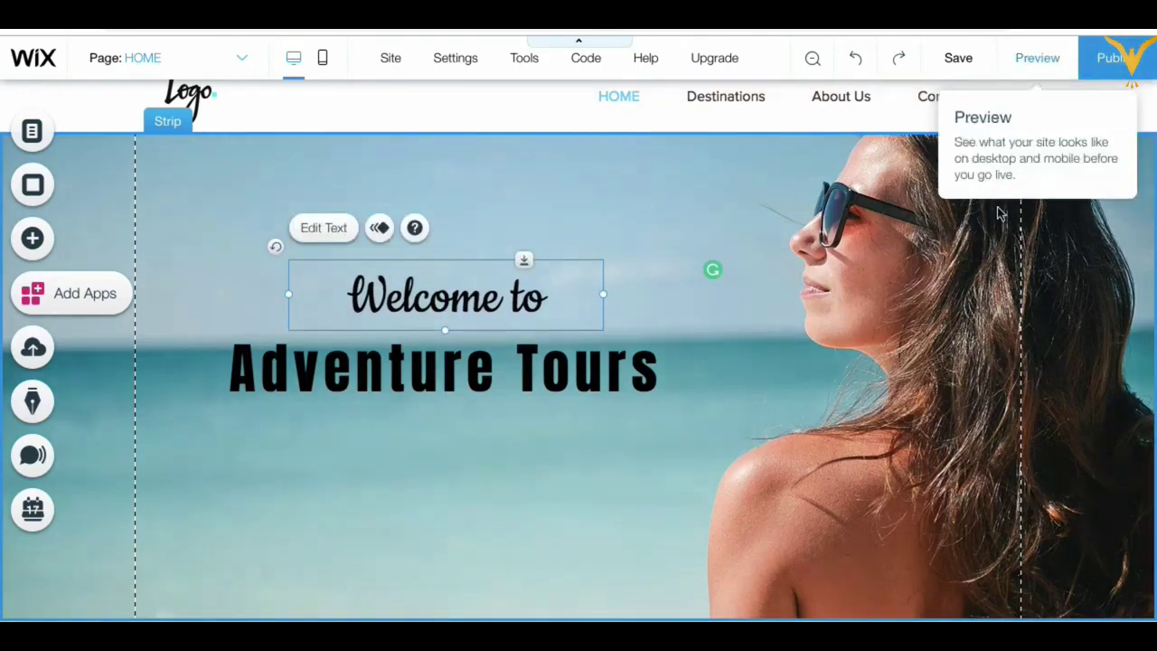
pyautogui.scroll(1, 999, 208)
pyautogui.click(1037, 59)
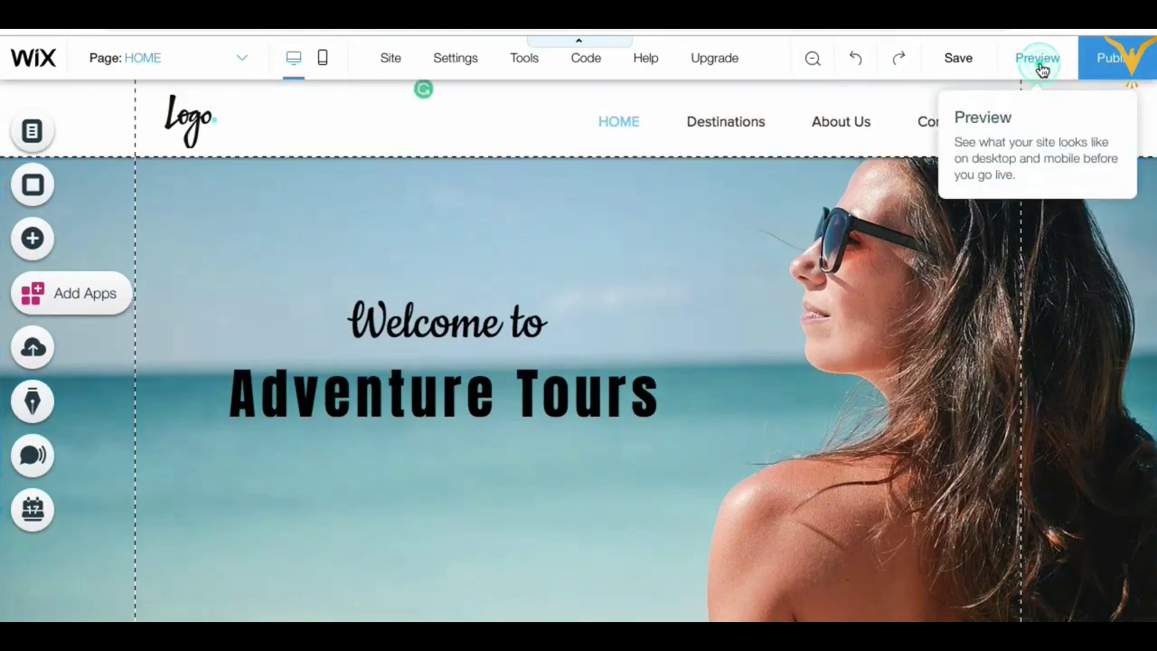
# Step: Review the homepage in preview, save the site, and dismiss the saved confirmation
pyautogui.scroll(-6, 807, 457)
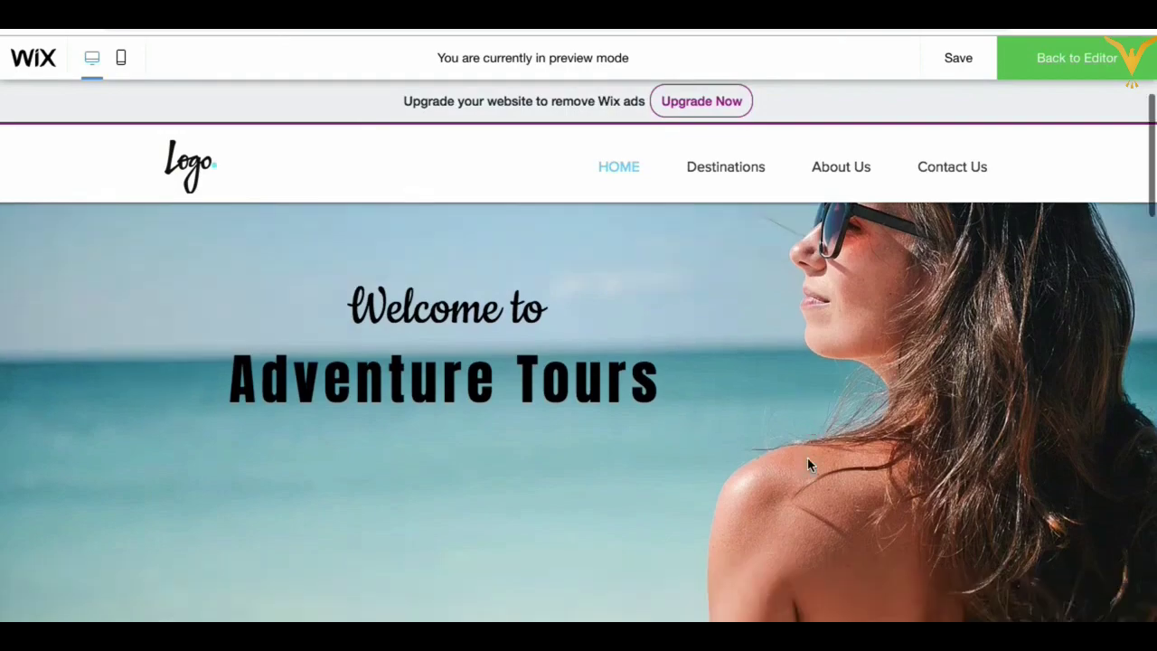
pyautogui.scroll(-10, 809, 464)
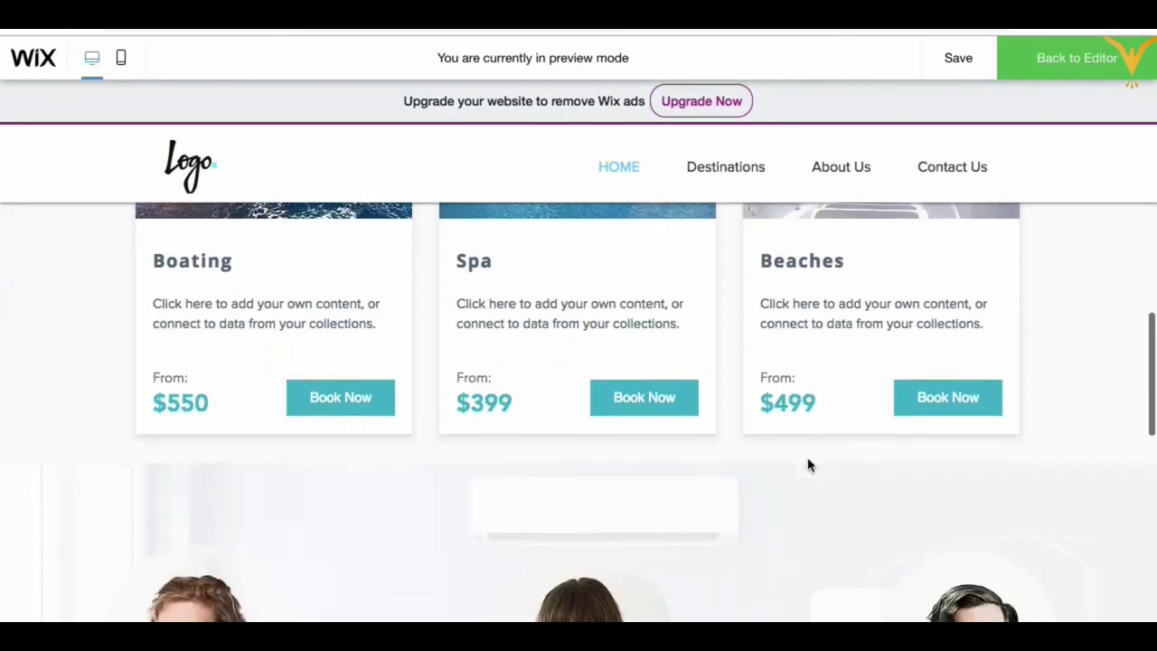
pyautogui.scroll(2, 809, 463)
pyautogui.scroll(10, 807, 456)
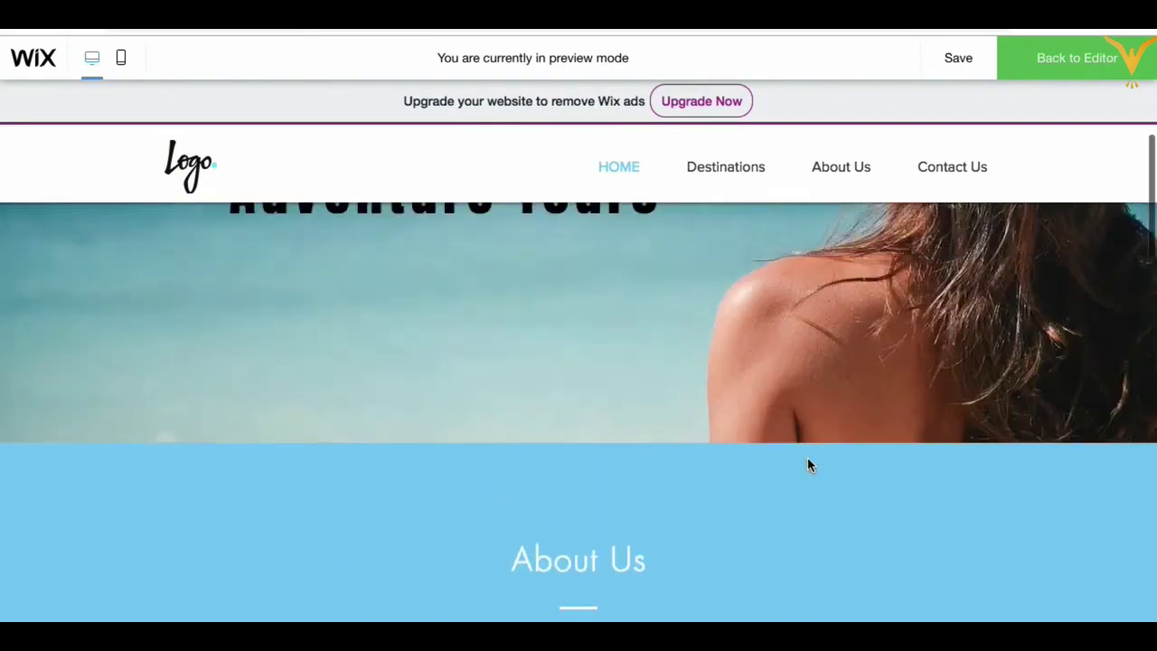
pyautogui.scroll(-10, 789, 512)
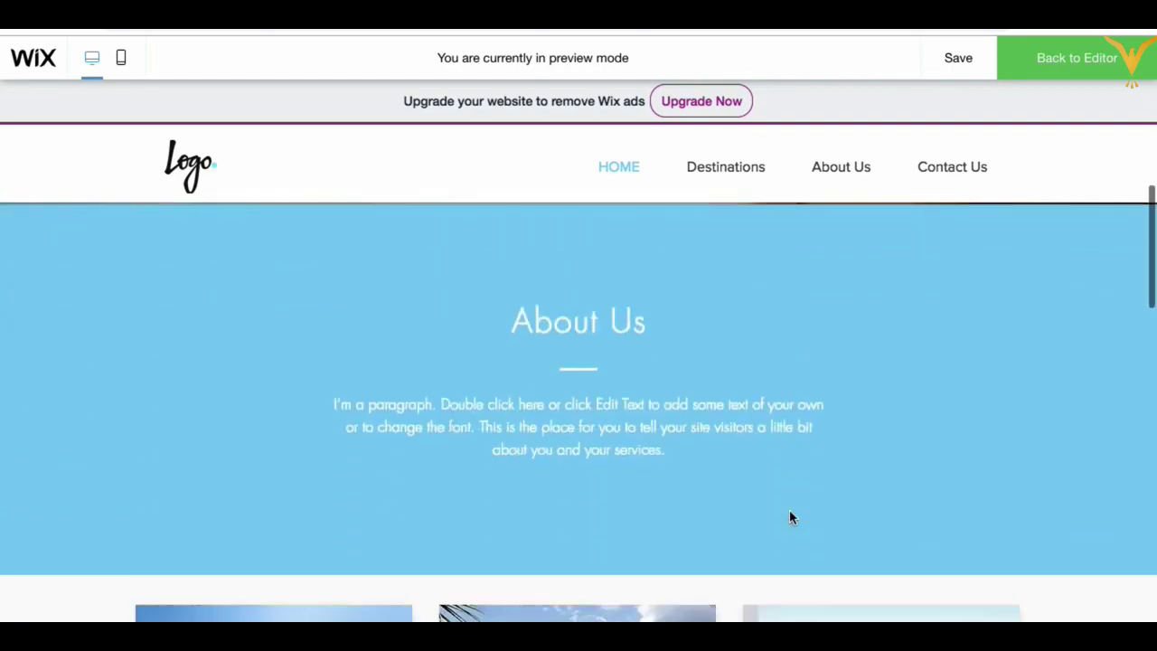
pyautogui.scroll(-3, 790, 509)
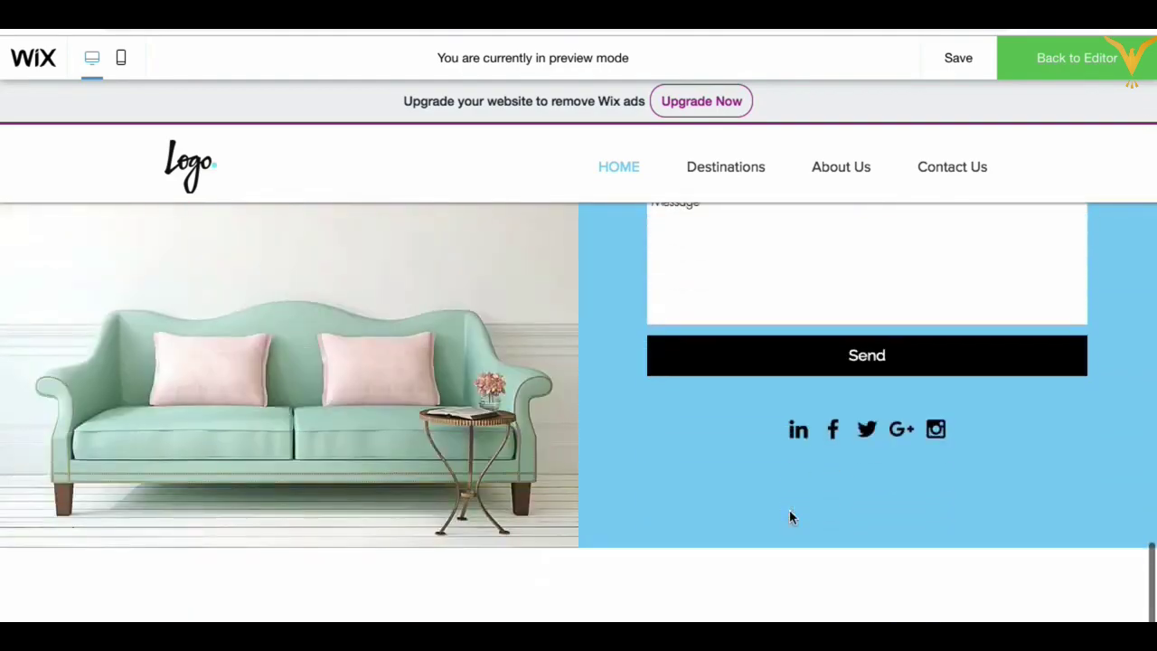
pyautogui.scroll(15, 790, 509)
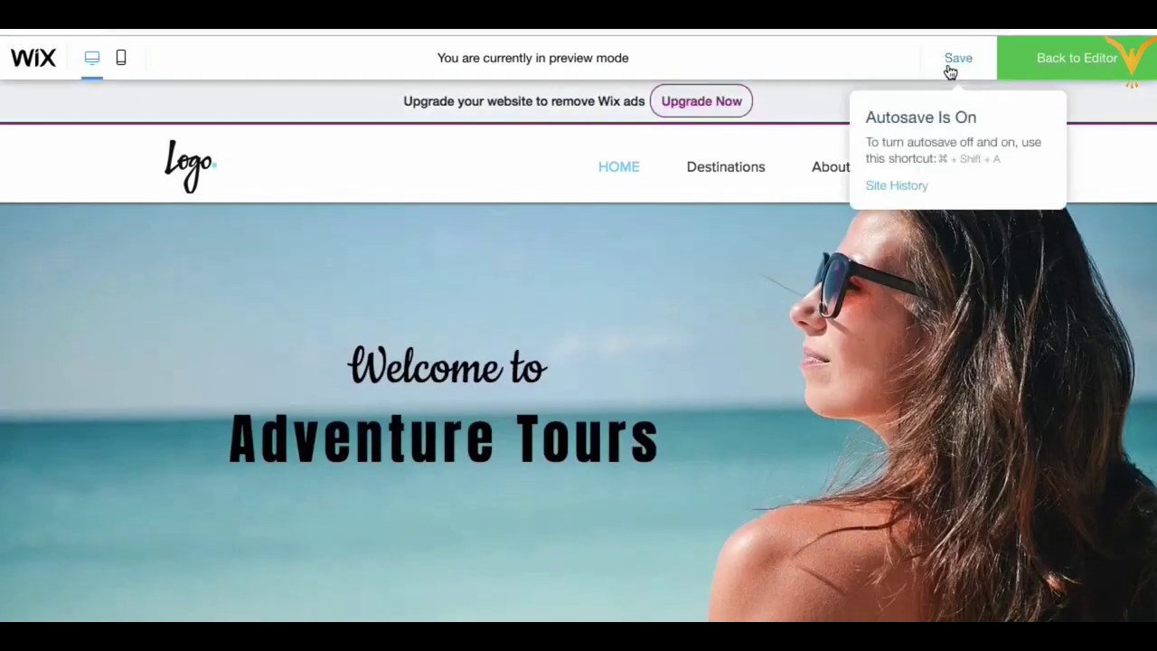
pyautogui.click(949, 67)
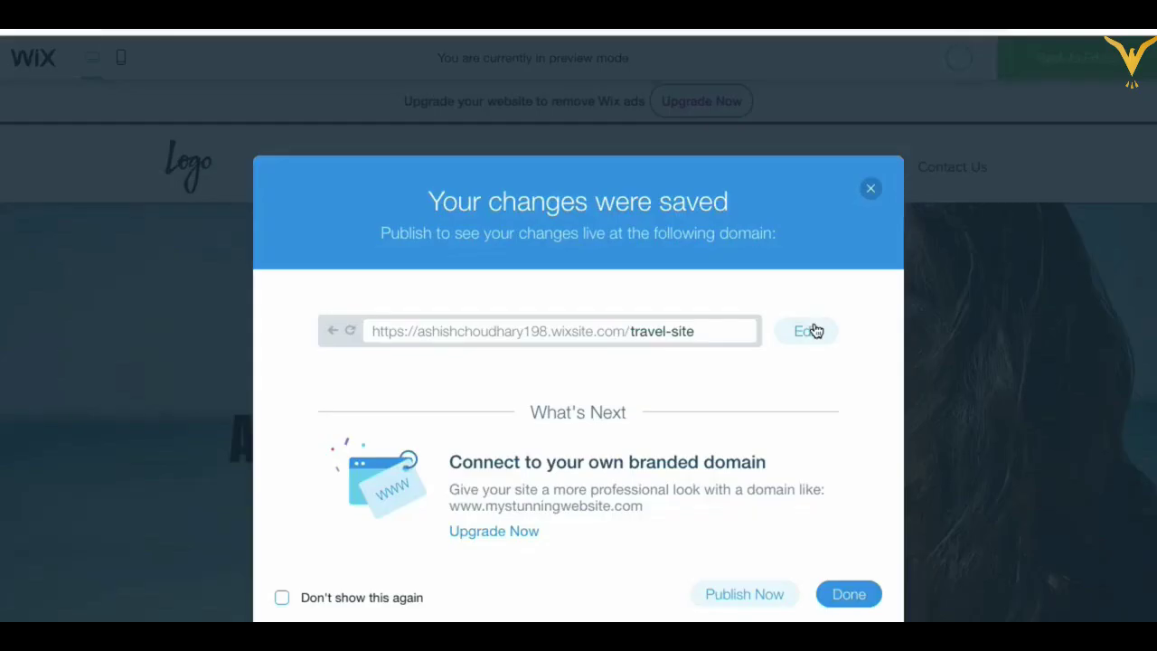
pyautogui.click(868, 192)
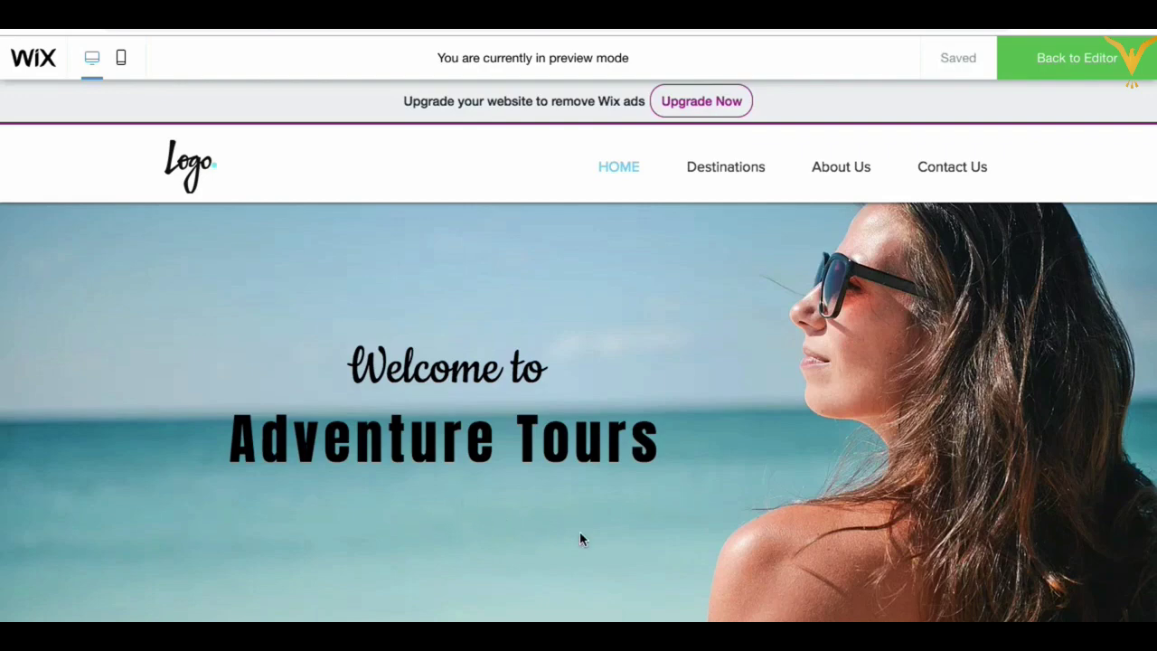
pyautogui.scroll(-5, 482, 521)
pyautogui.scroll(5, 482, 519)
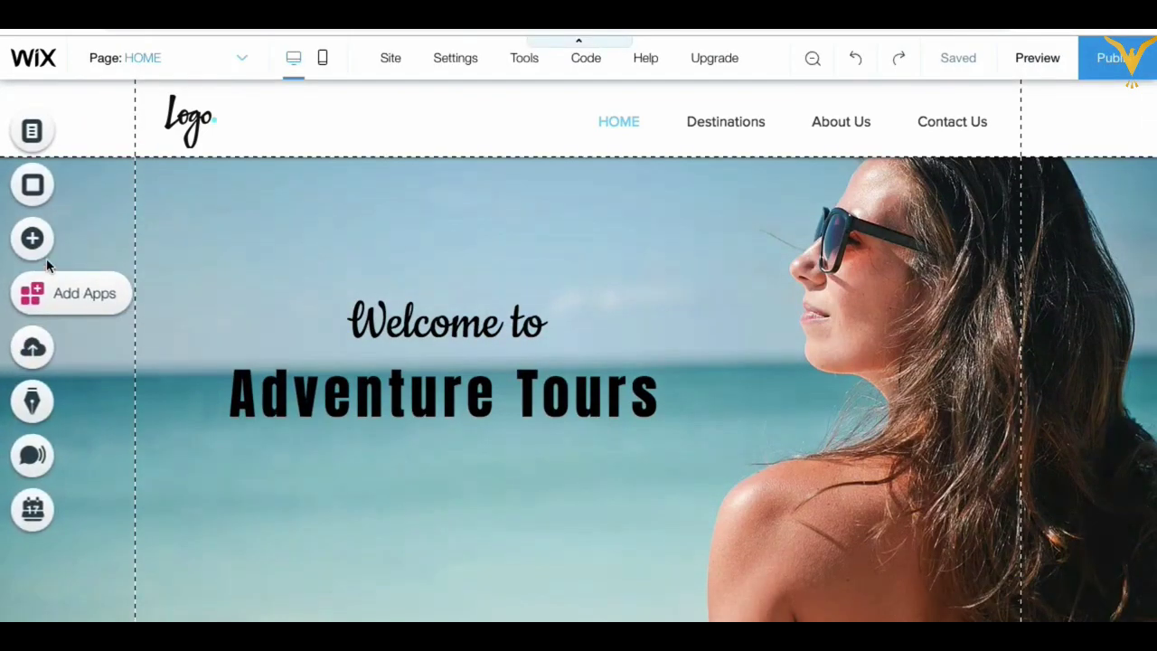
# Step: Place the black View More button on the hero, just below the Adventure Tours heading
pyautogui.click(60, 247)
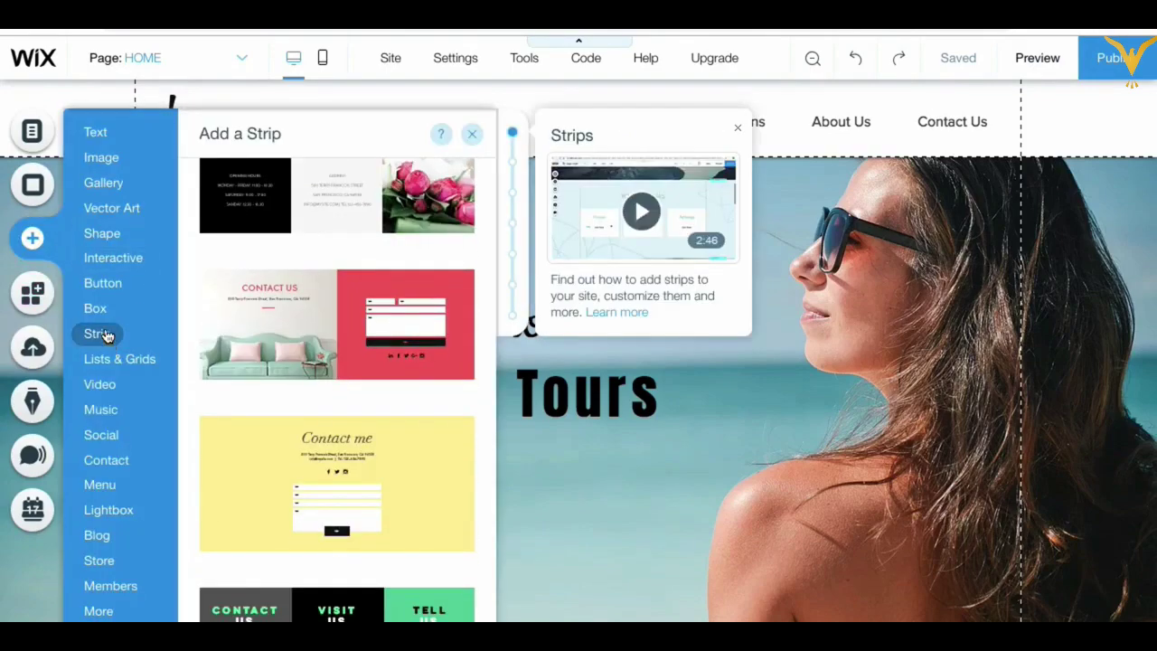
pyautogui.click(101, 287)
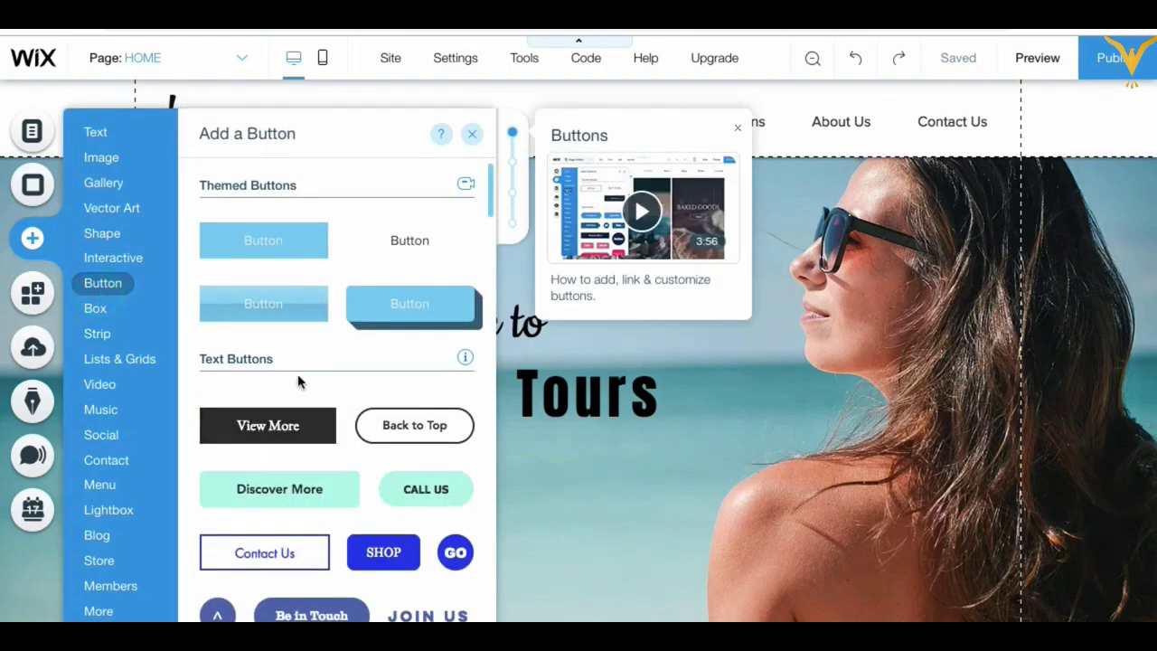
pyautogui.scroll(-2, 298, 382)
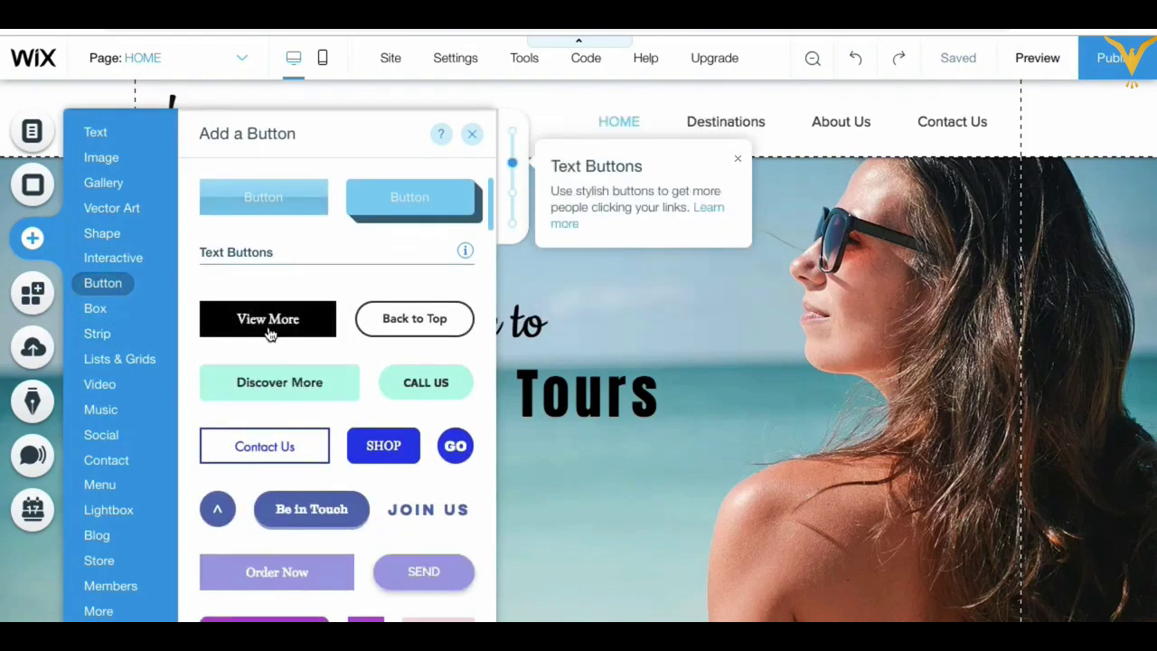
pyautogui.scroll(-3, 308, 387)
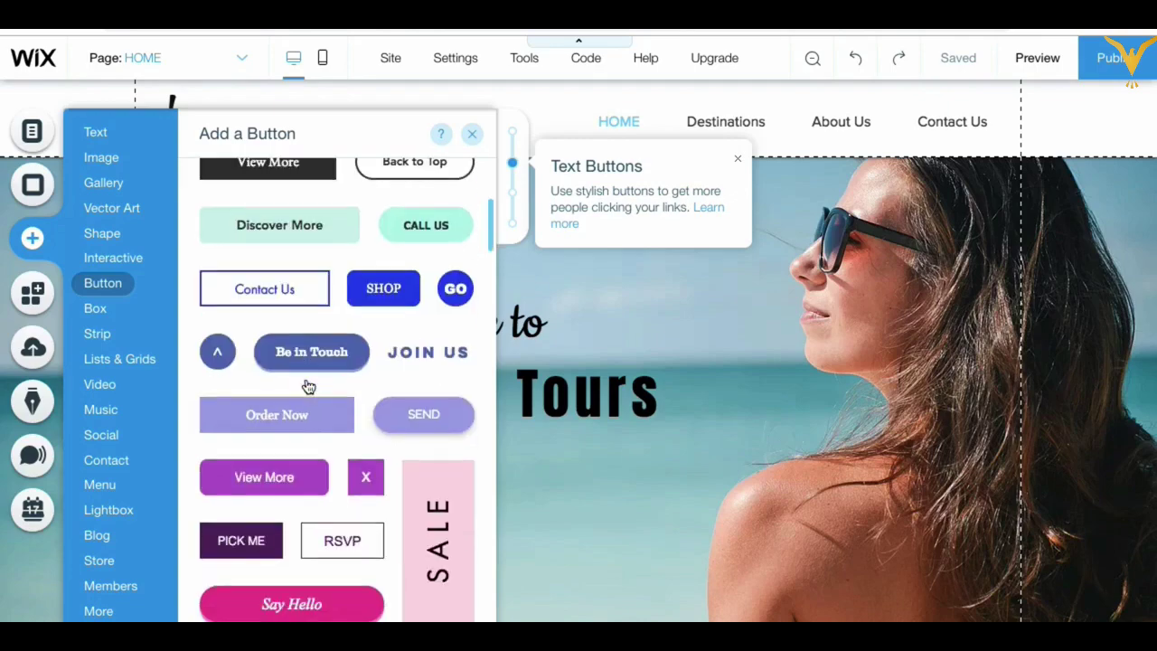
pyautogui.scroll(4, 308, 387)
pyautogui.moveTo(271, 354); pyautogui.dragTo(577, 489)
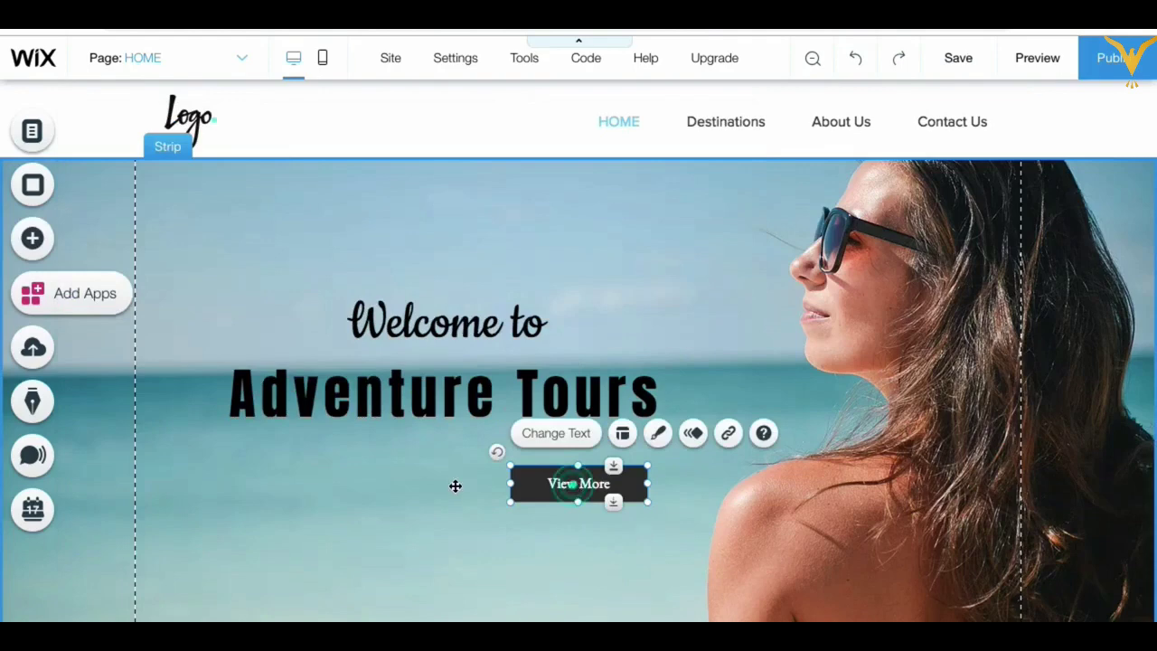
pyautogui.moveTo(456, 486)
pyautogui.mouseDown()
pyautogui.moveTo(422, 465)
pyautogui.moveTo(443, 465)
pyautogui.moveTo(440, 475)
pyautogui.mouseUp()
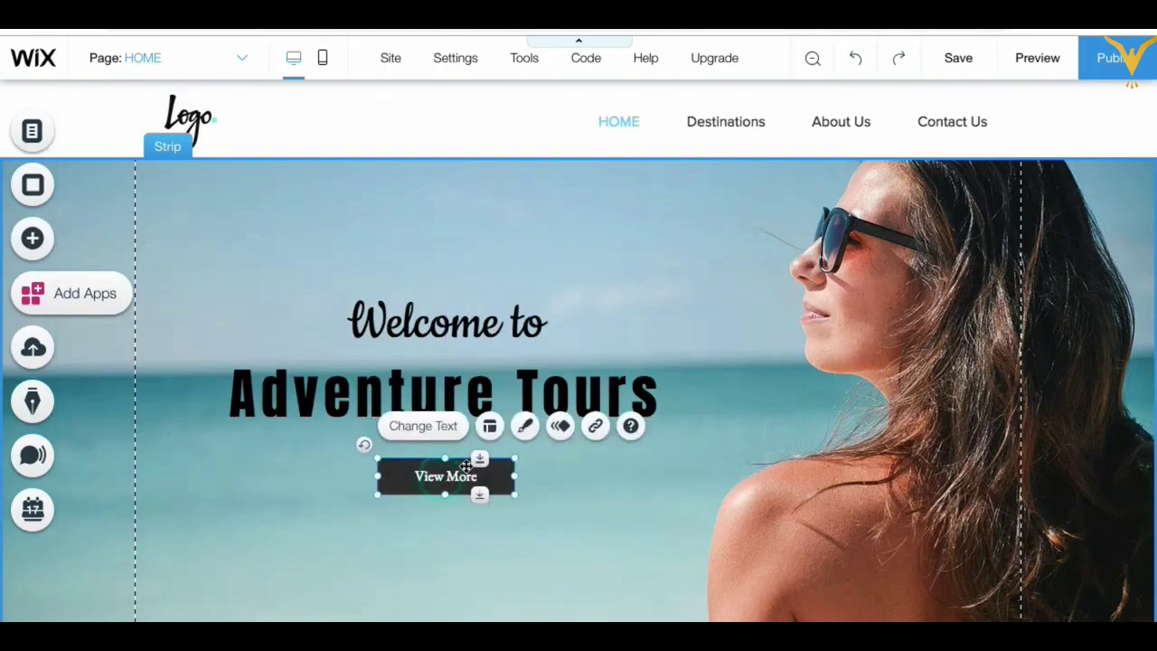
# Step: Relabel the hero button 'Explore Destinations' and widen it leftward to fit the text
pyautogui.click(423, 426)
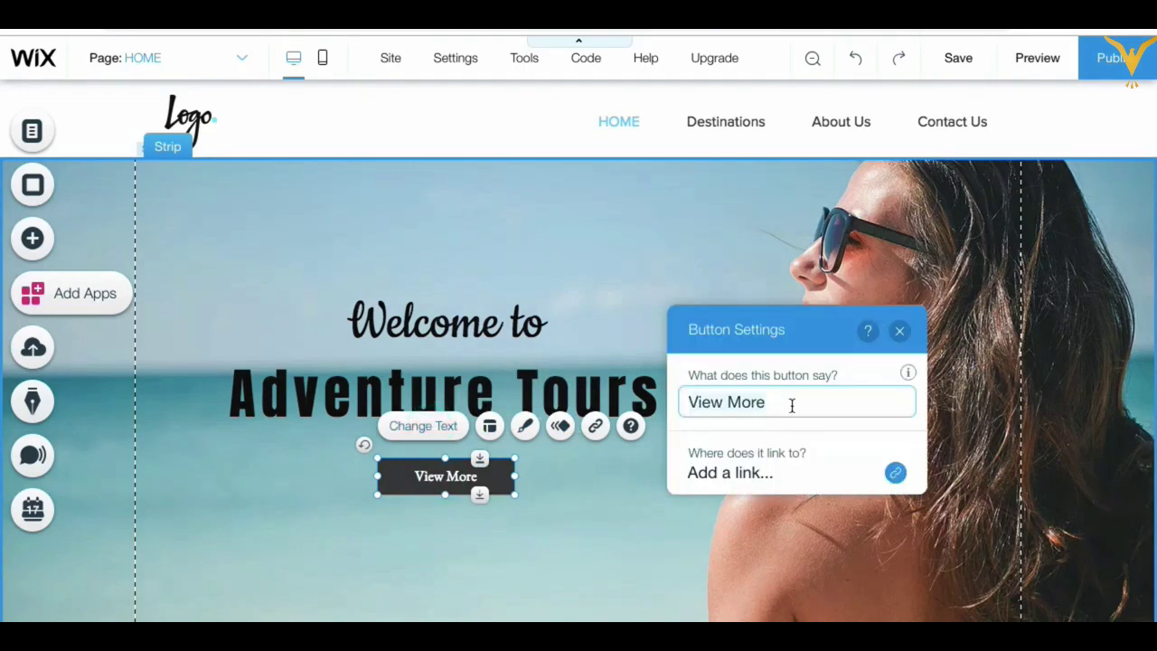
pyautogui.write('Exp')
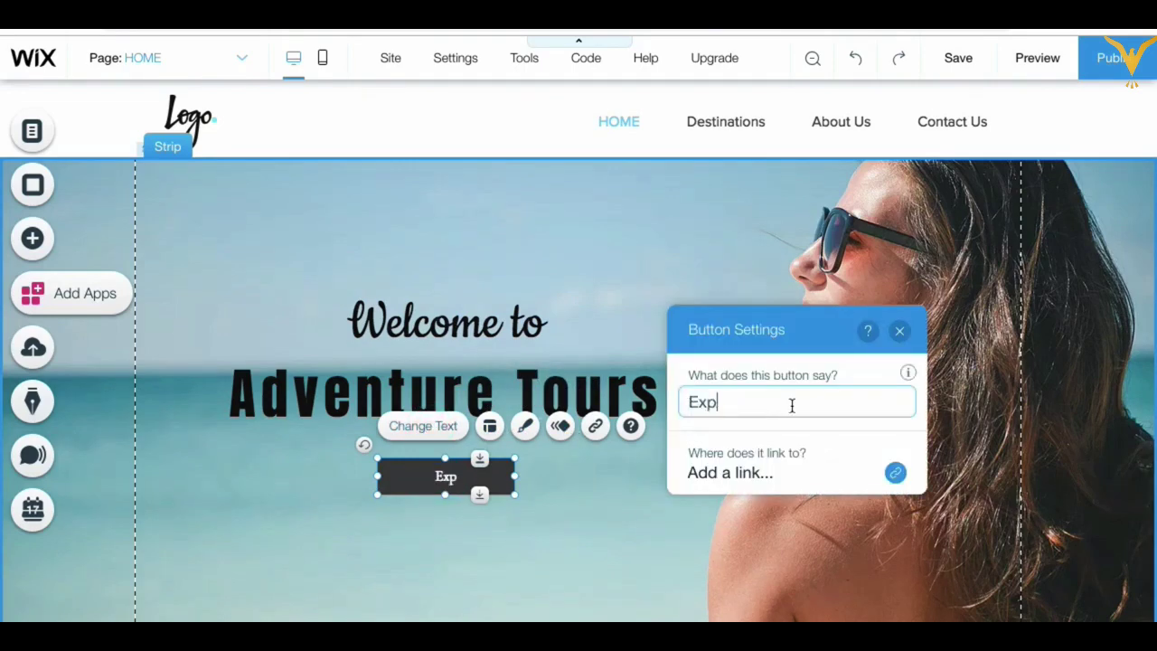
pyautogui.write('lore Destinations')
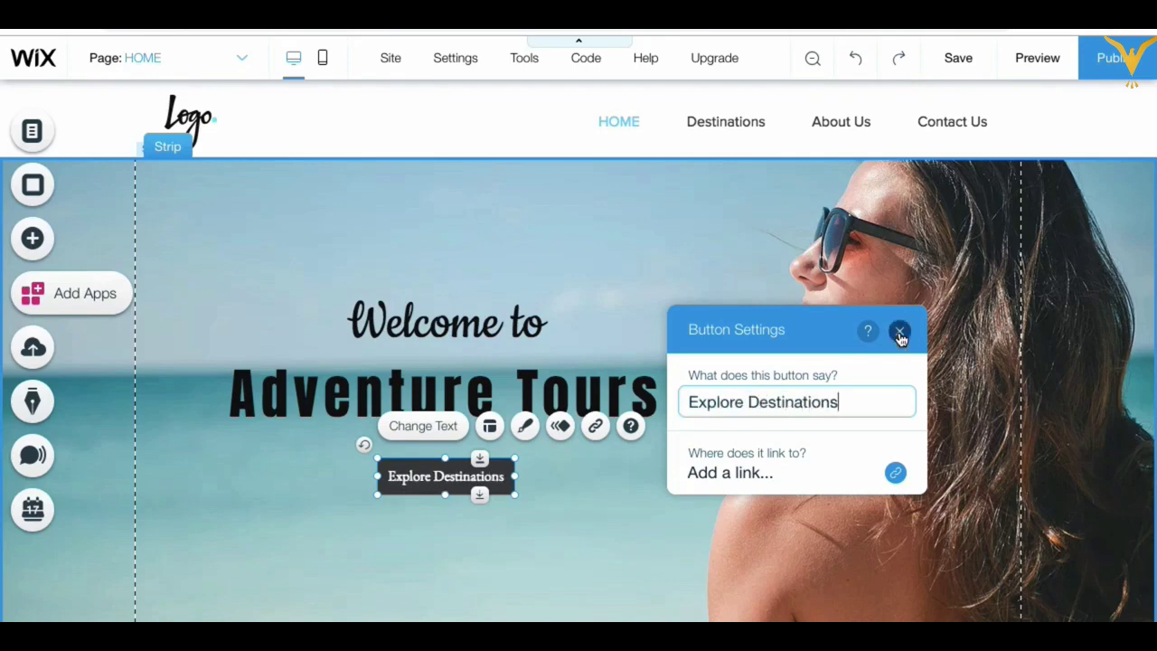
pyautogui.click(900, 335)
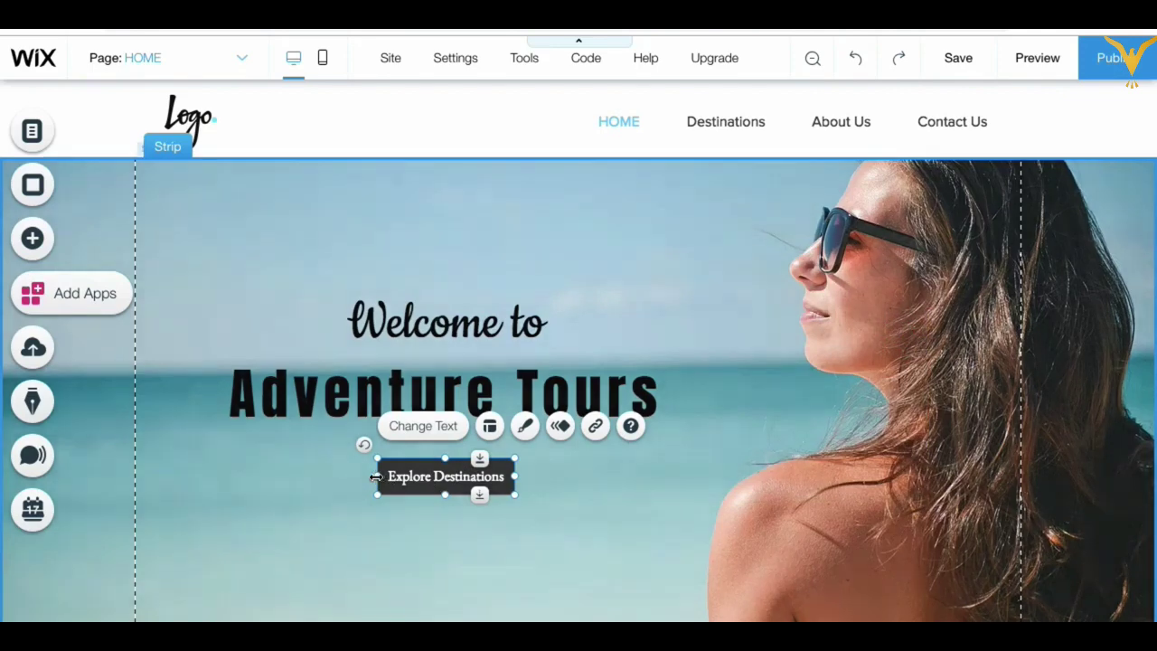
pyautogui.moveTo(370, 477)
pyautogui.mouseDown()
pyautogui.moveTo(343, 477)
pyautogui.moveTo(354, 477)
pyautogui.mouseUp()
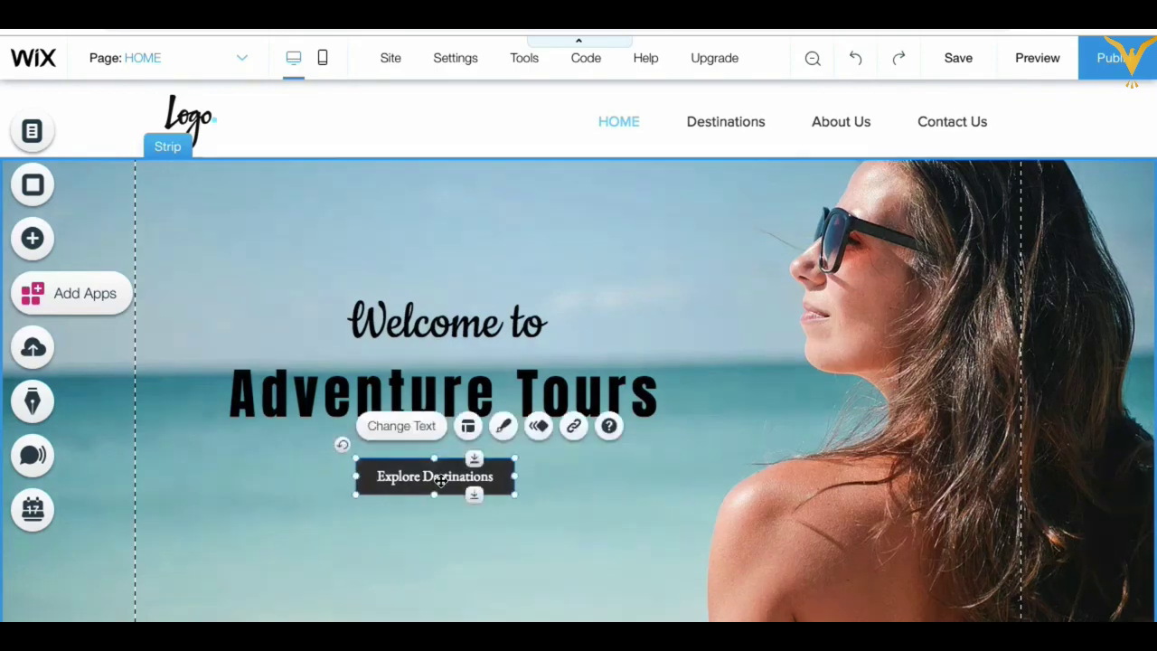
# Step: Try a dark blue fill on the button, then revert it to dark charcoal
pyautogui.click(504, 428)
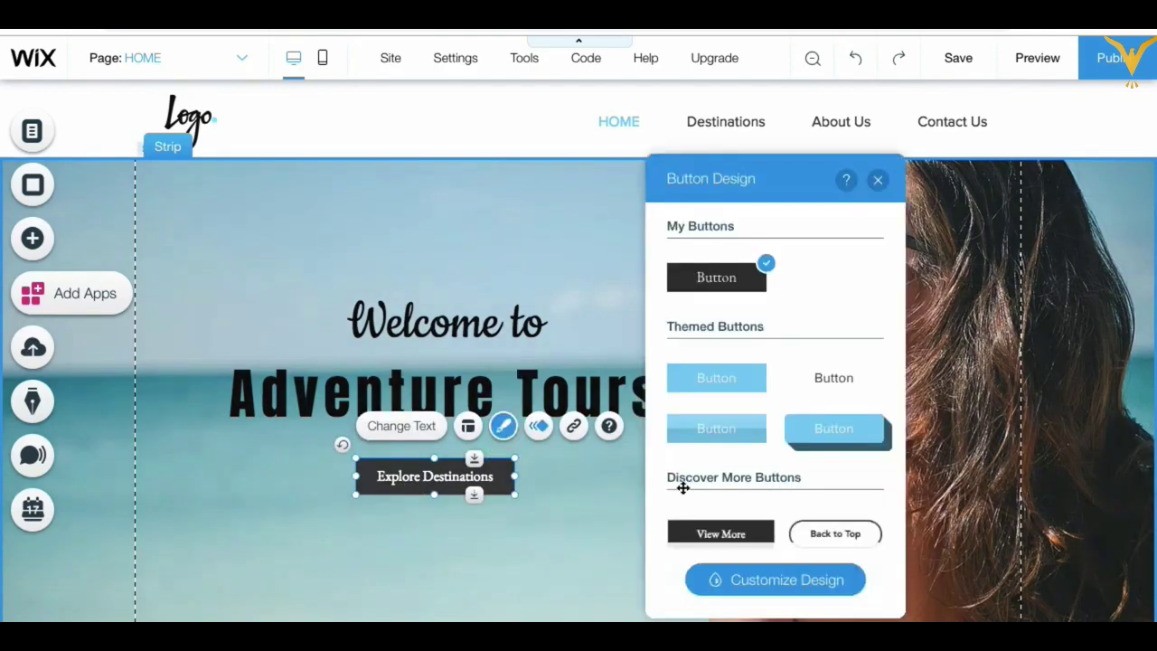
pyautogui.click(771, 583)
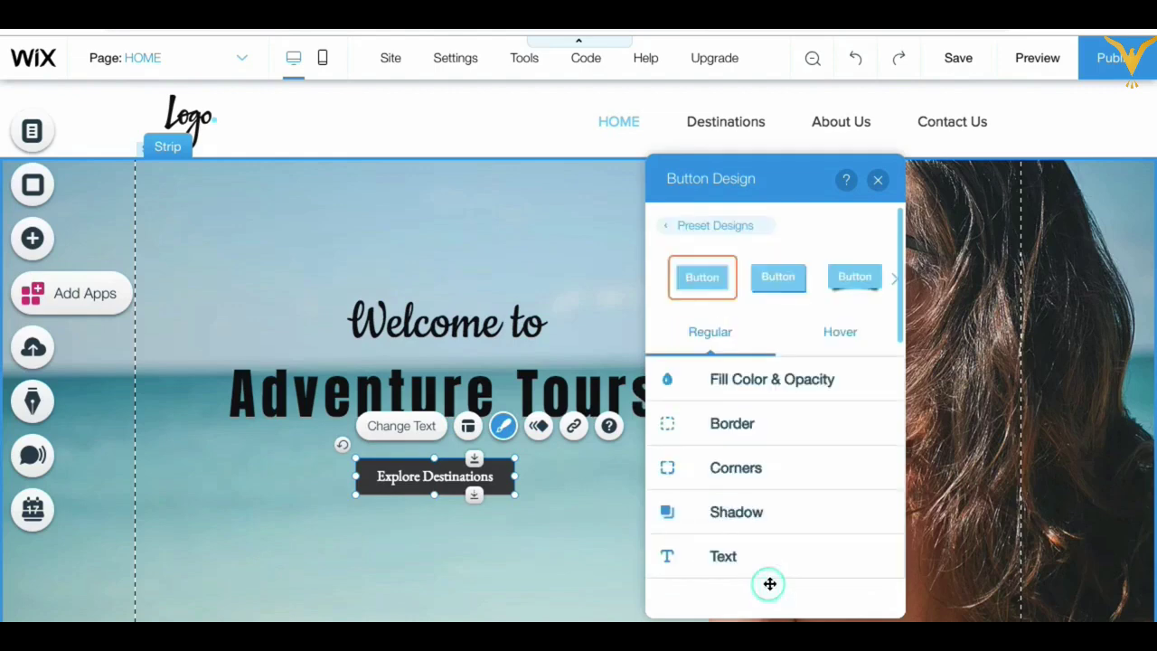
pyautogui.click(763, 379)
pyautogui.click(871, 444)
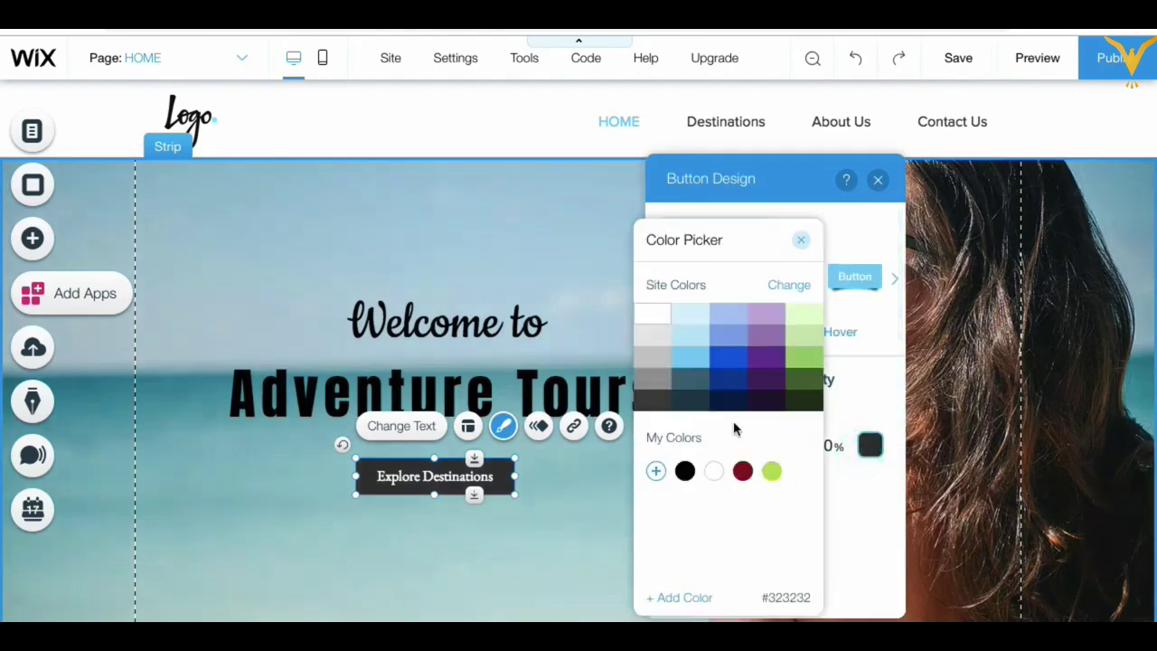
pyautogui.click(738, 383)
pyautogui.click(684, 470)
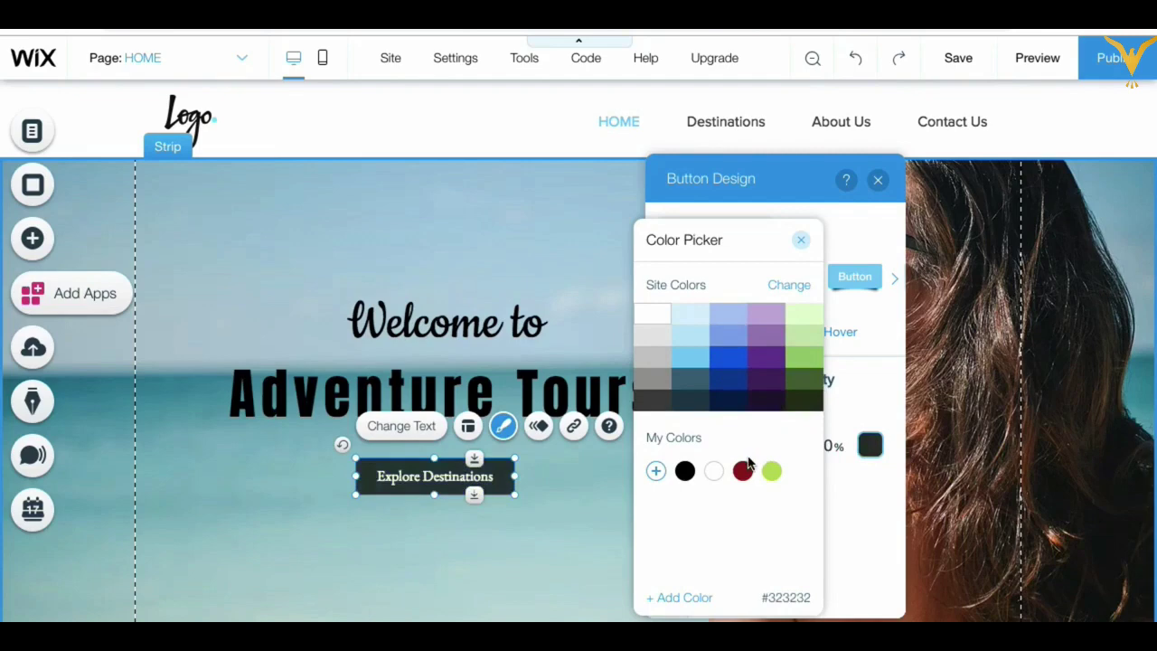
pyautogui.click(803, 243)
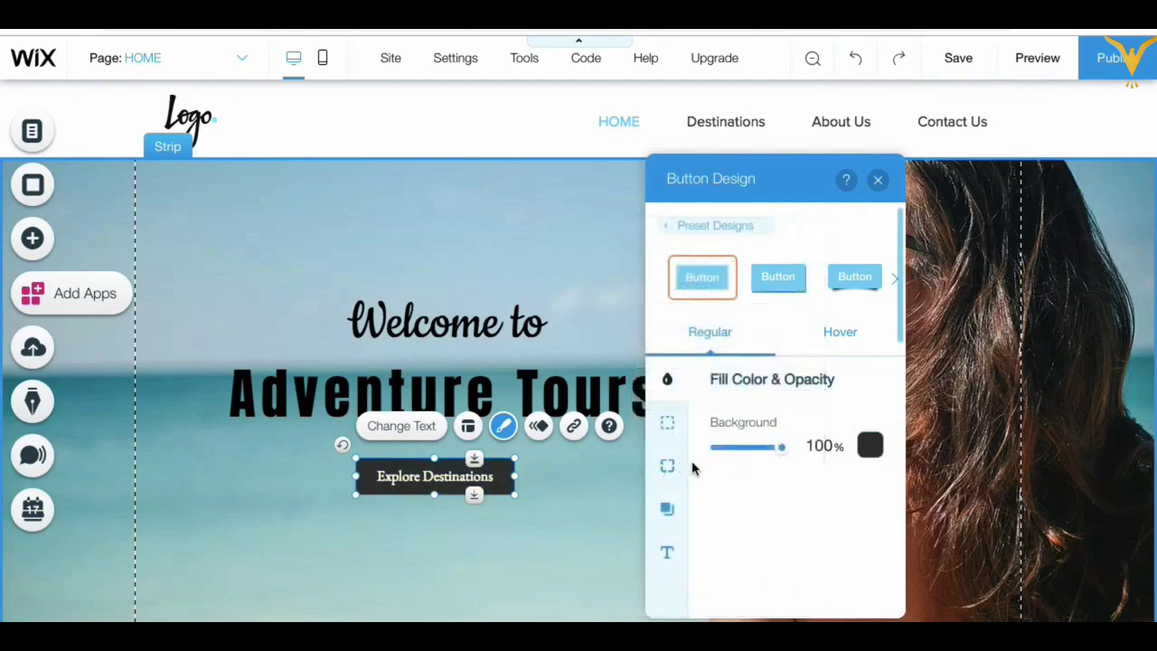
# Step: Check the button's text styling, close the design options, and reselect the button
pyautogui.click(672, 554)
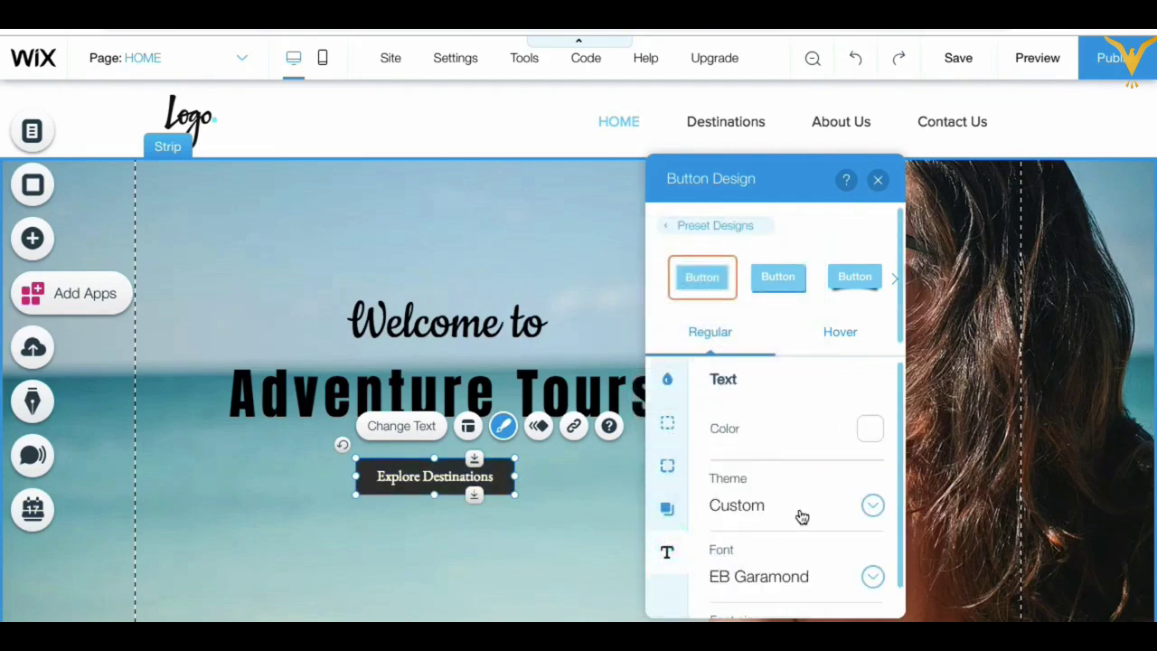
pyautogui.scroll(-1, 801, 515)
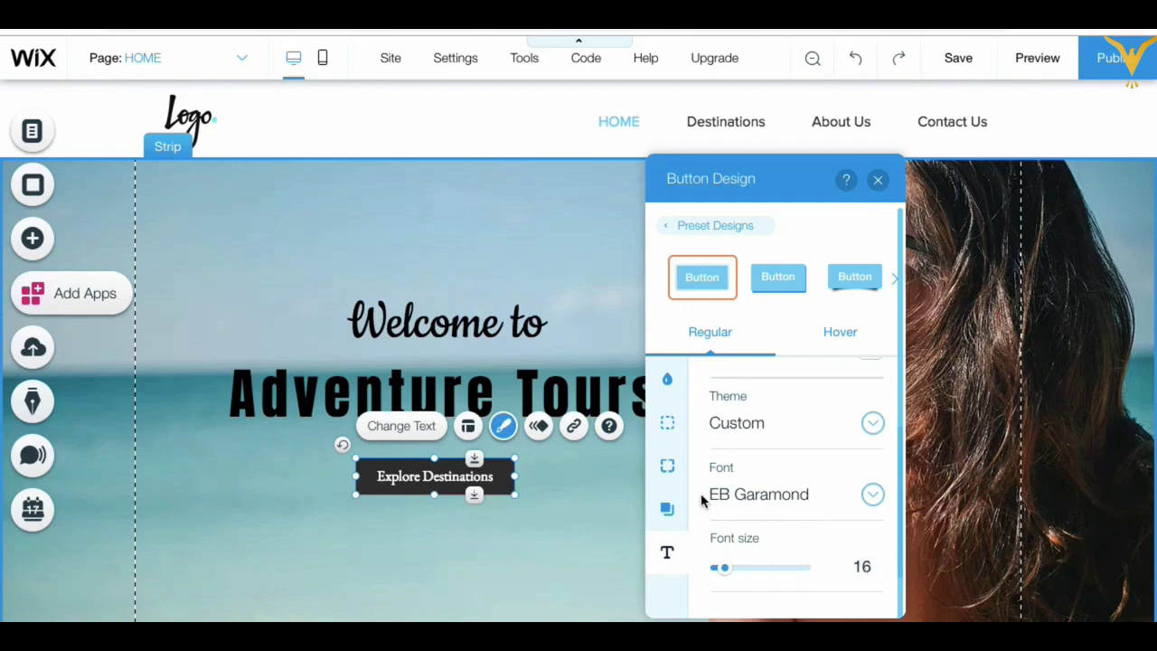
pyautogui.click(878, 181)
pyautogui.click(413, 525)
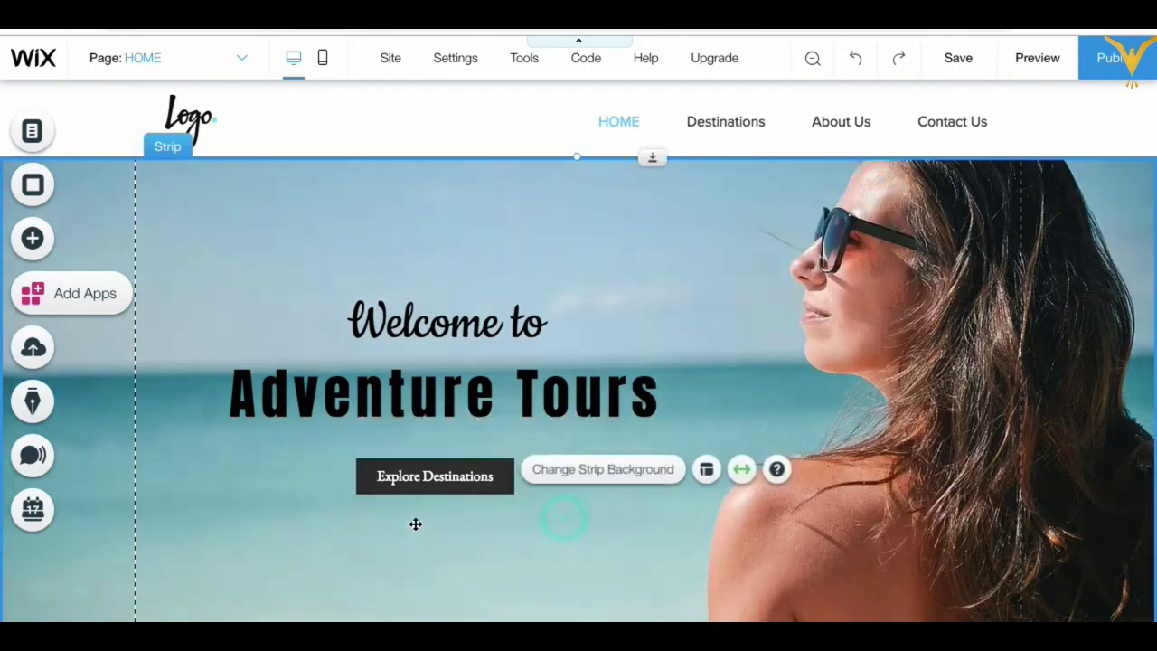
pyautogui.click(438, 484)
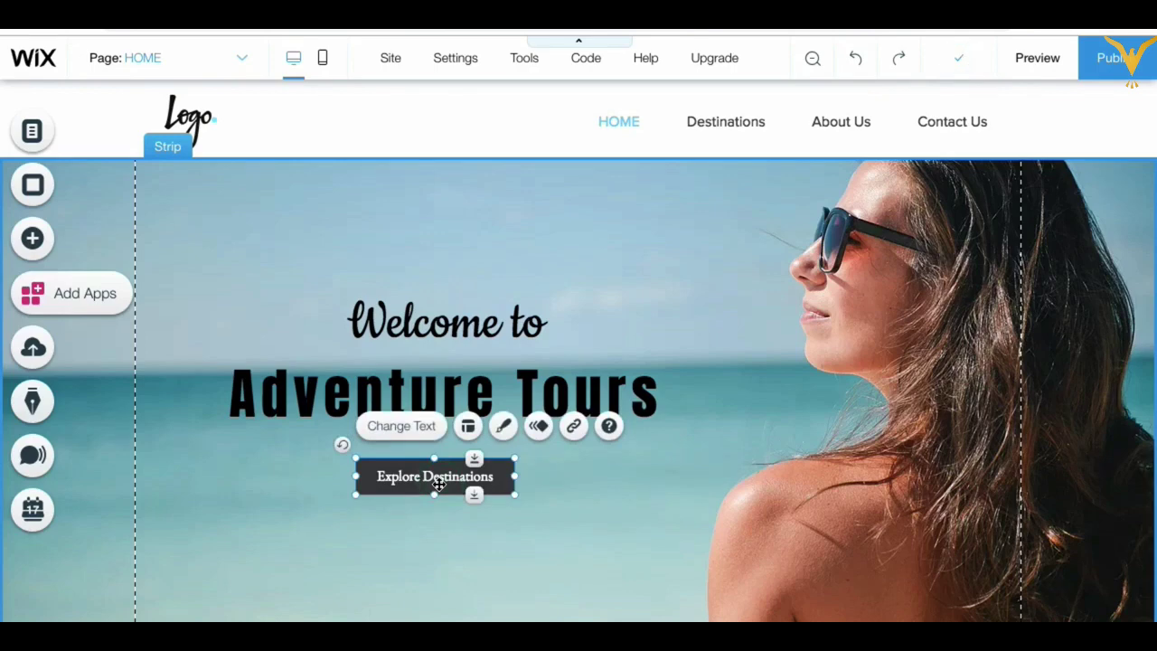
# Step: Compare the button's None, Web Address, Page (Destinations) and Document link types
pyautogui.click(419, 530)
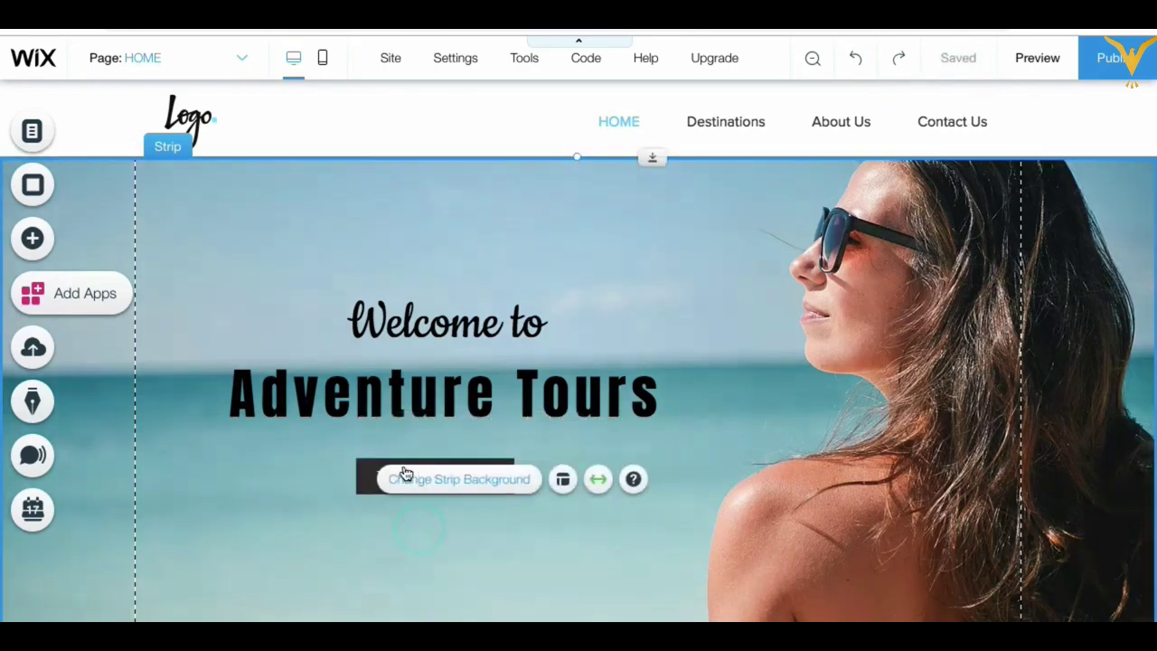
pyautogui.click(408, 476)
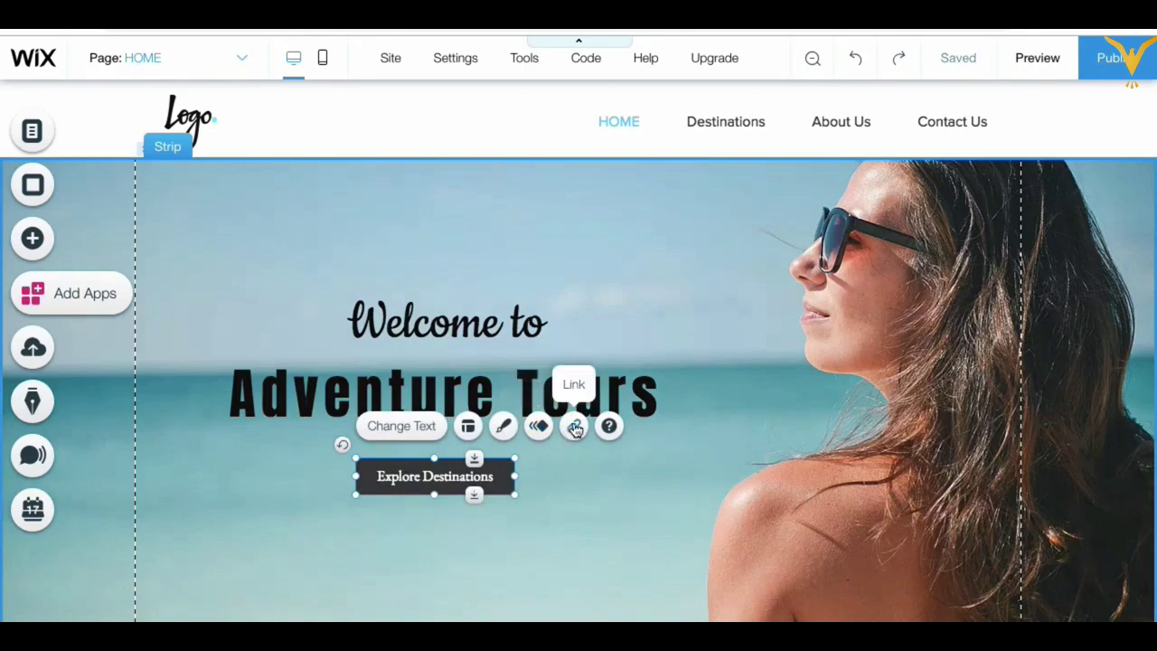
pyautogui.click(575, 427)
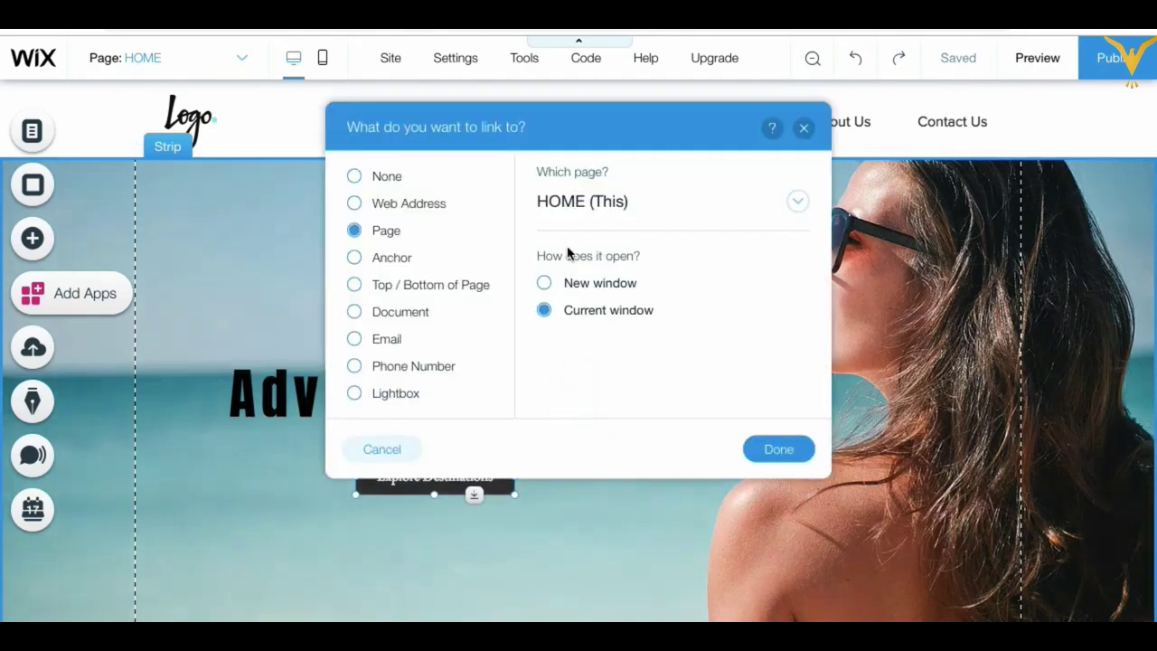
pyautogui.moveTo(580, 135); pyautogui.dragTo(765, 183)
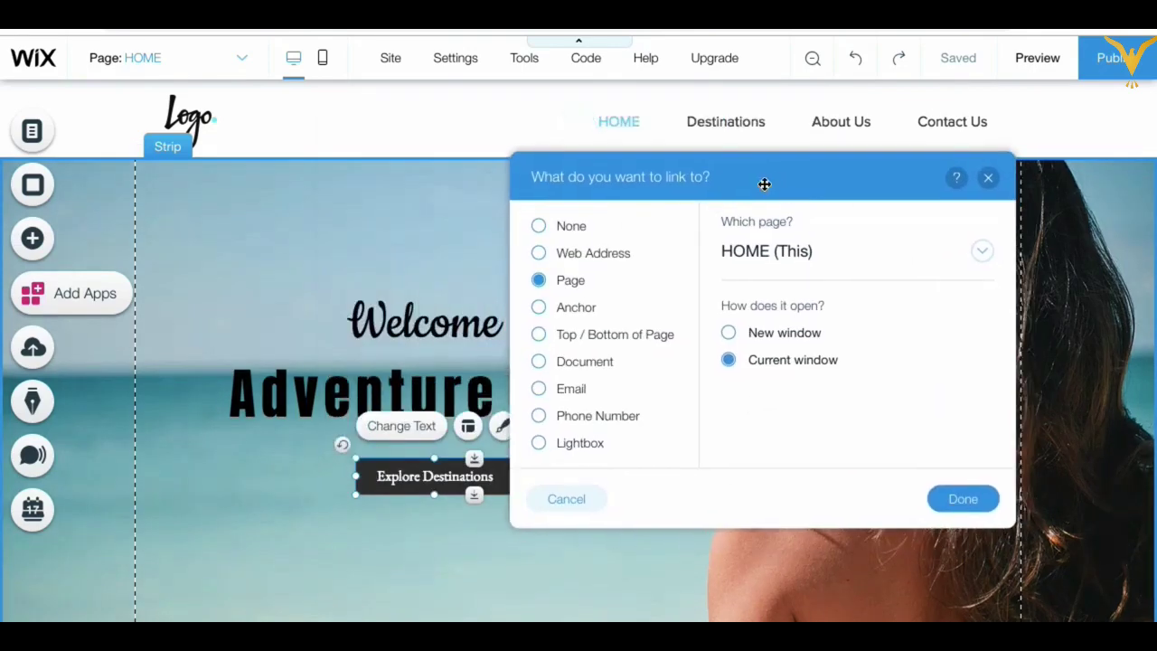
pyautogui.click(541, 227)
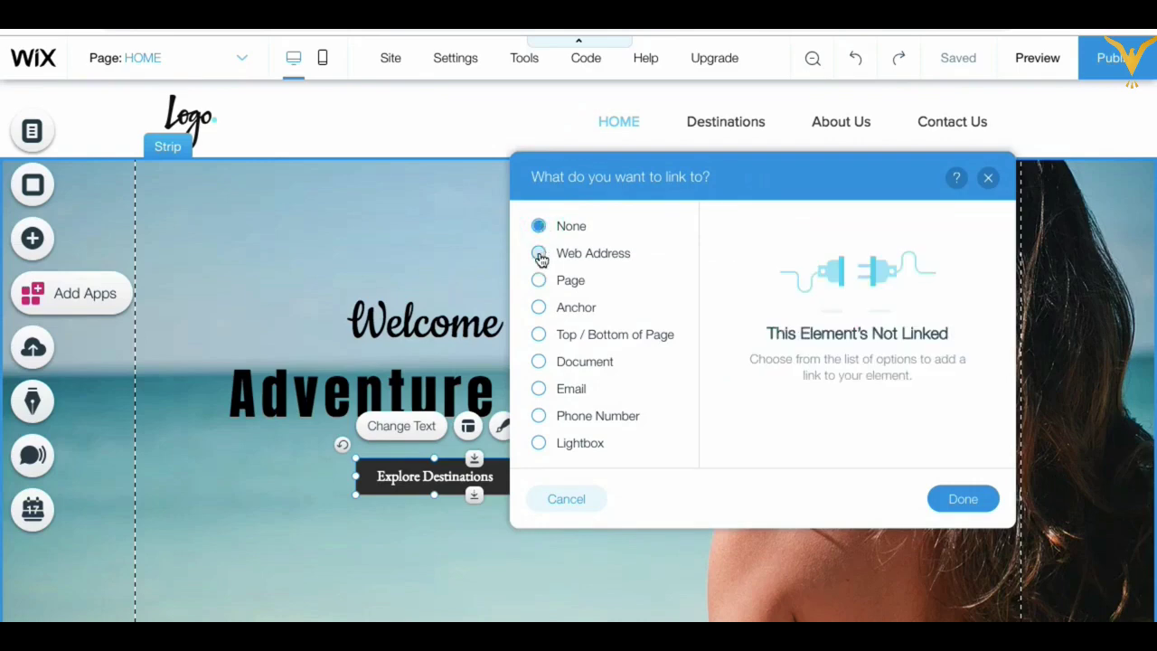
pyautogui.click(540, 255)
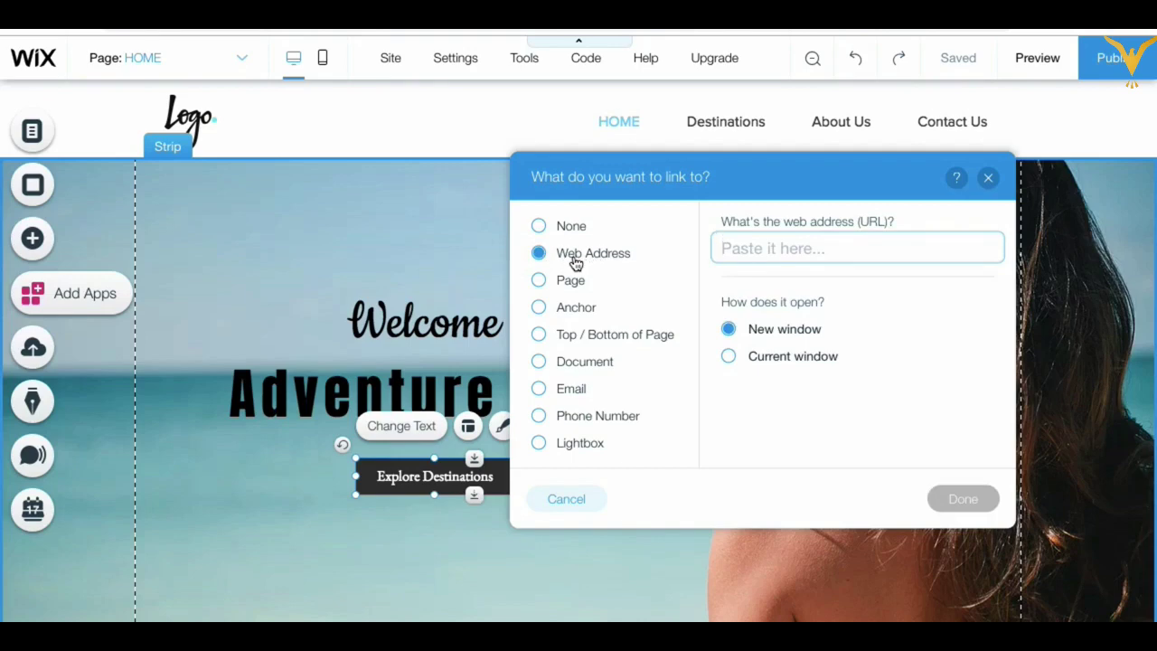
pyautogui.click(545, 282)
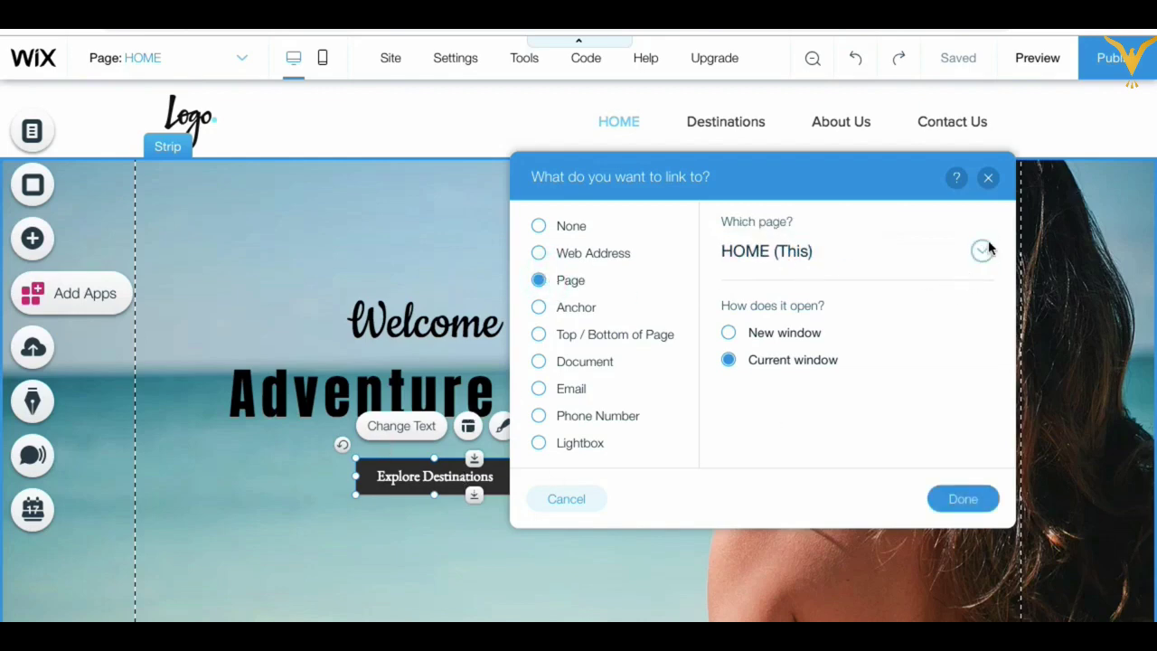
pyautogui.click(983, 250)
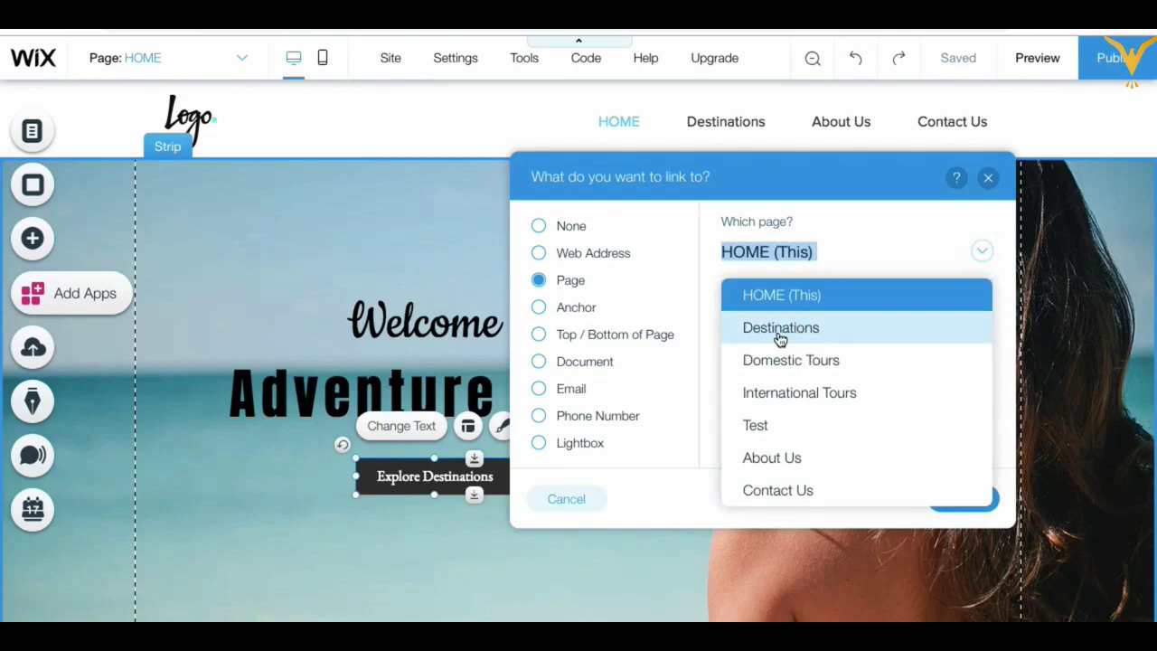
pyautogui.click(780, 336)
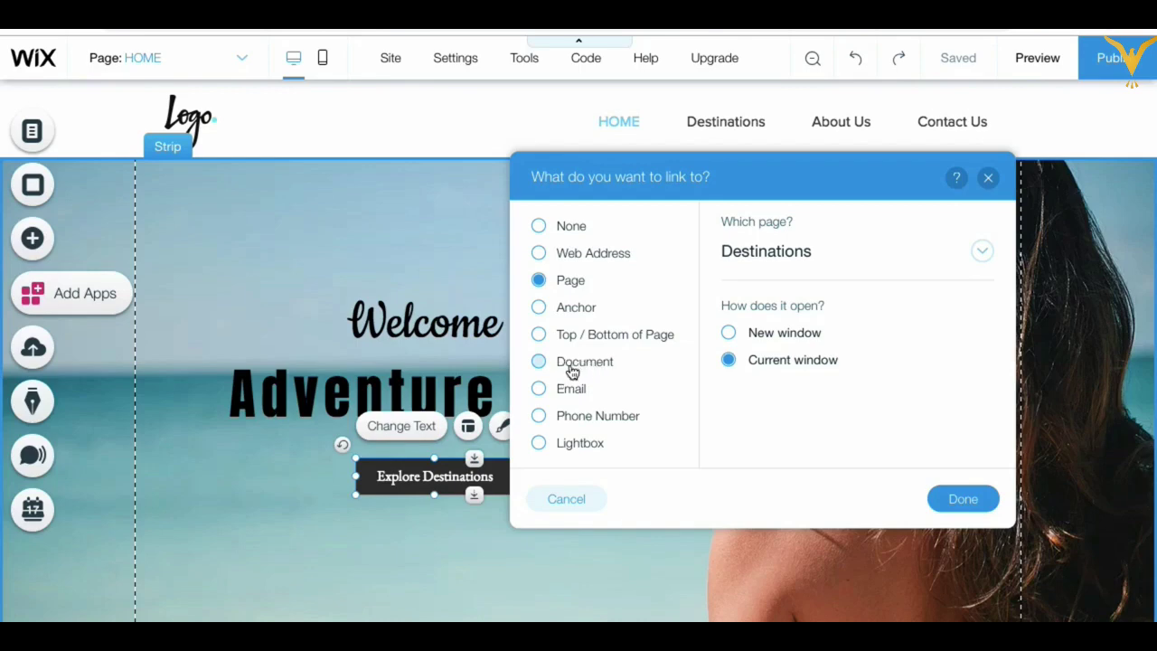
pyautogui.click(571, 369)
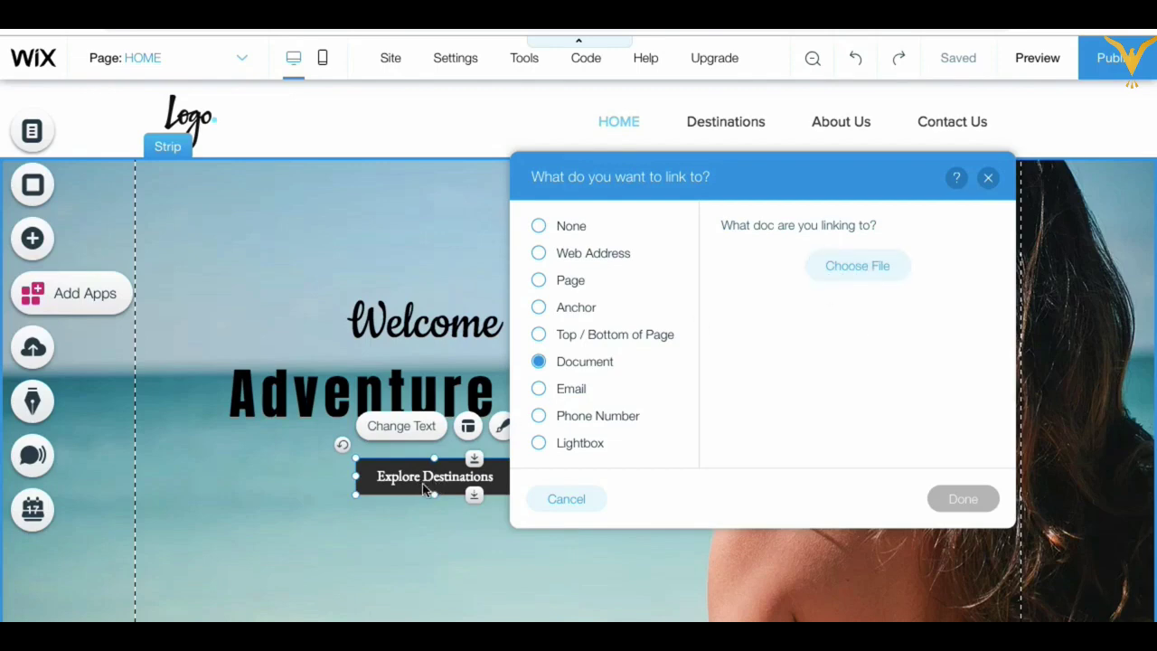
# Step: Try the Email, Phone Number and Lightbox link types for the button
pyautogui.click(560, 391)
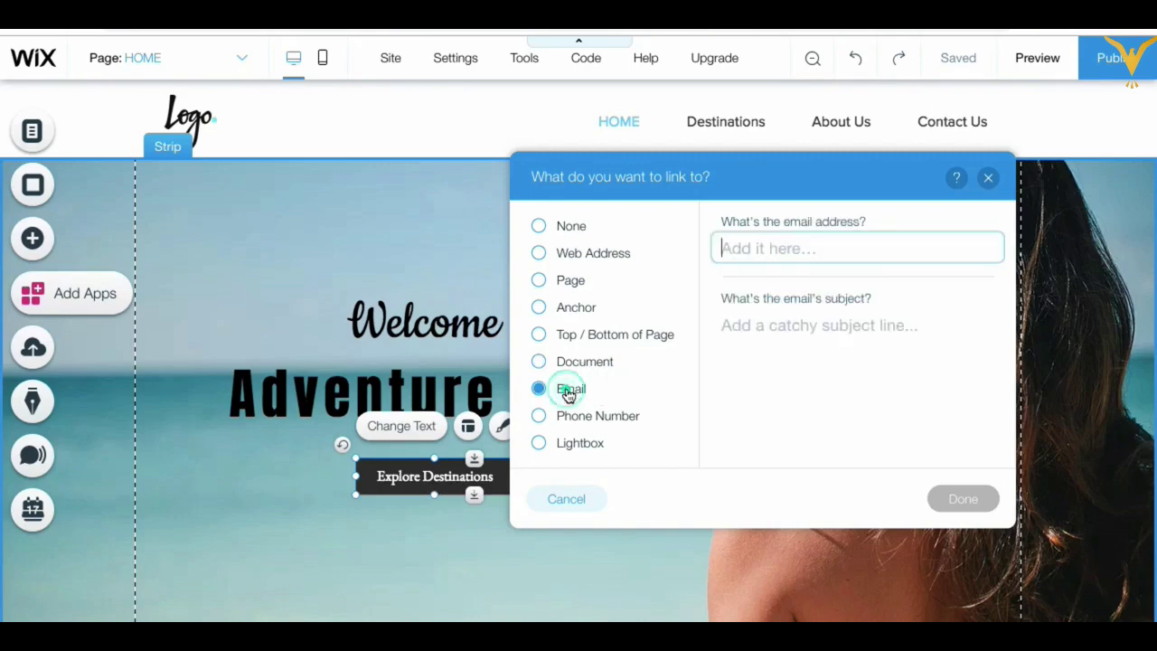
pyautogui.click(760, 251)
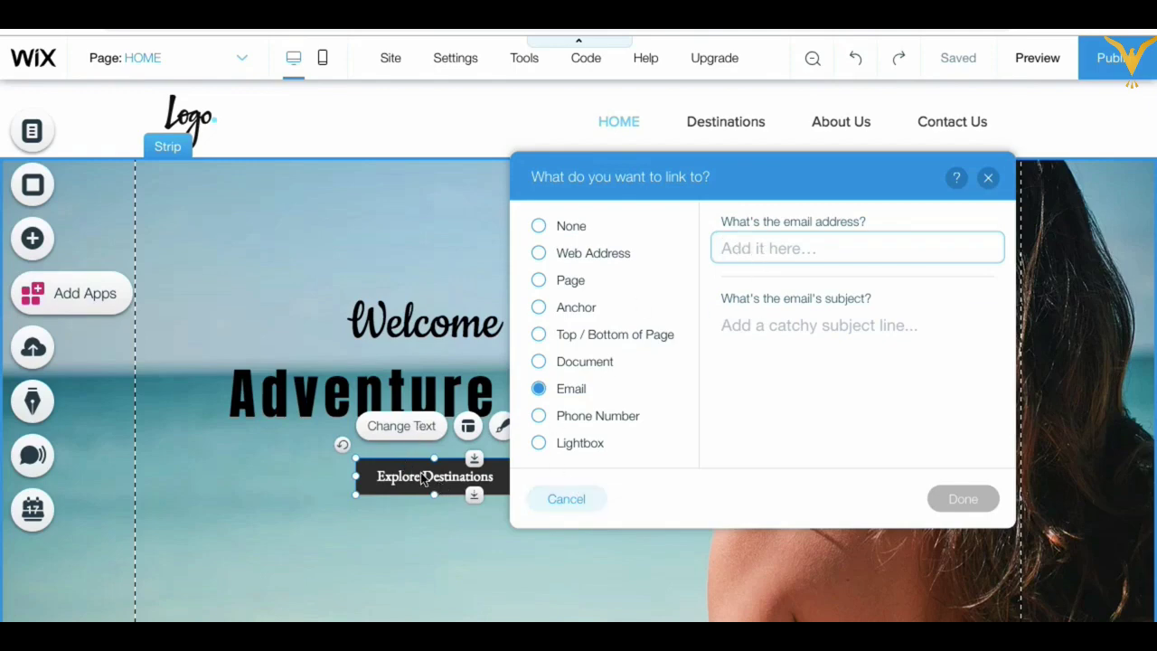
pyautogui.click(540, 417)
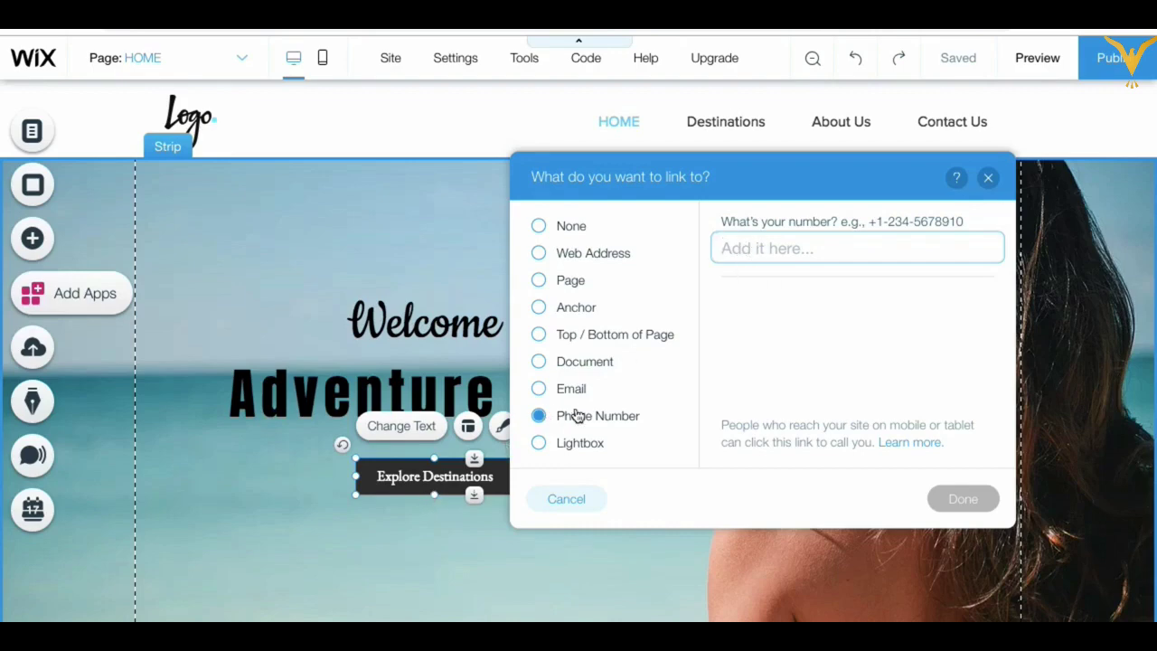
pyautogui.click(539, 444)
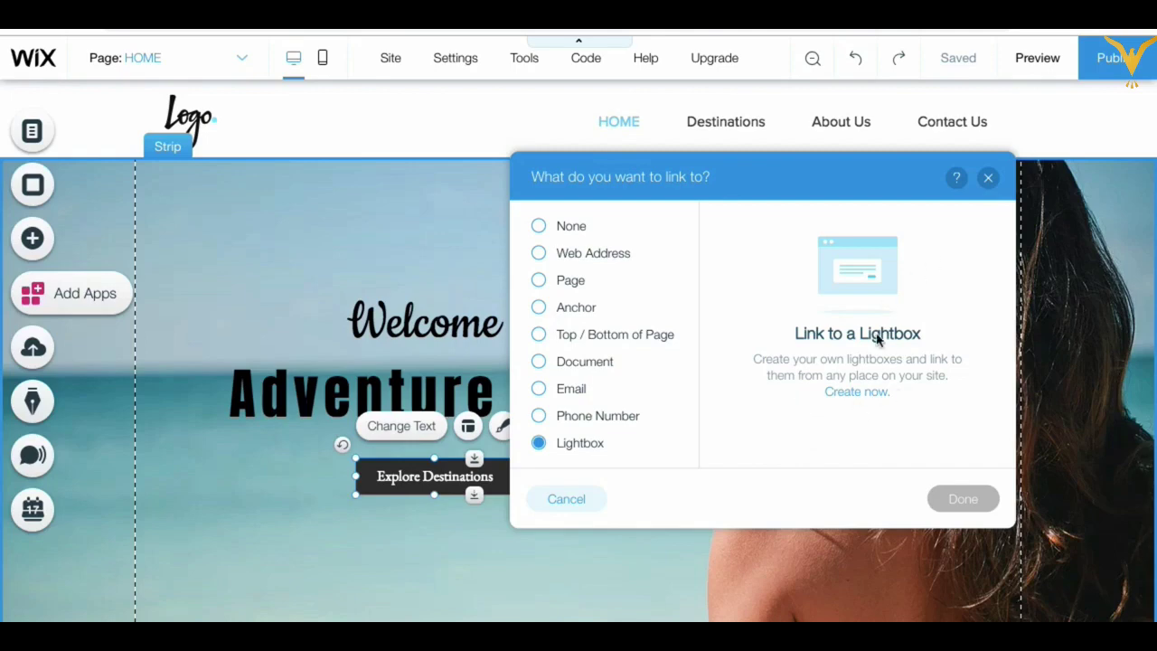
# Step: Link the button to the Destinations page and confirm the link
pyautogui.click(541, 285)
pyautogui.click(981, 254)
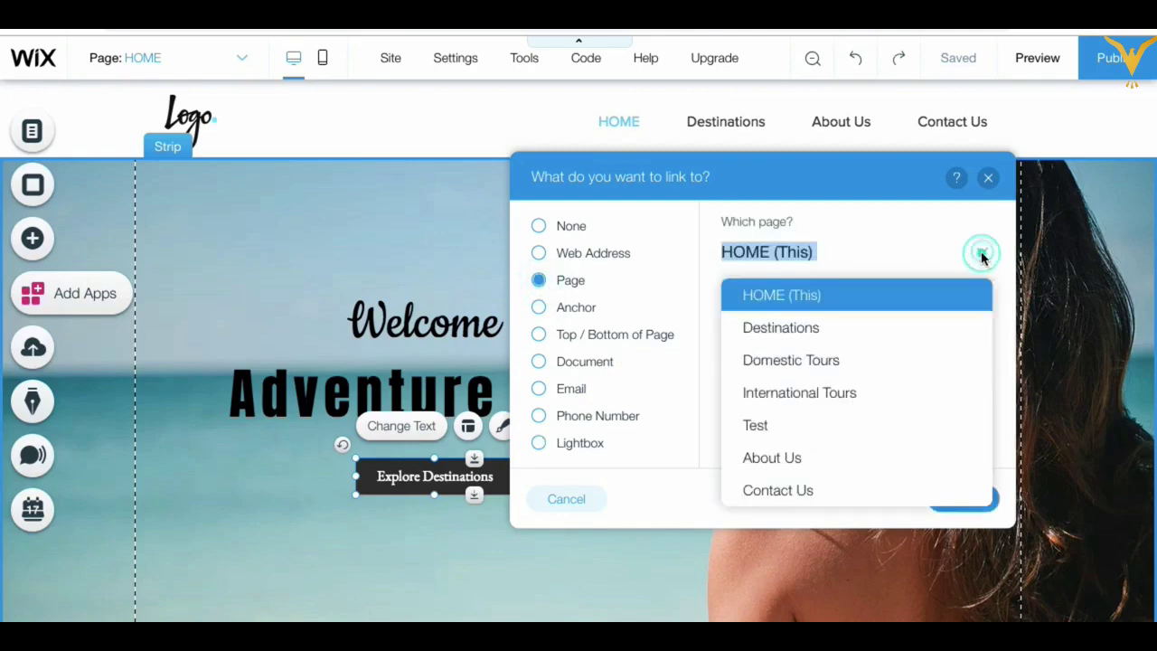
pyautogui.click(800, 337)
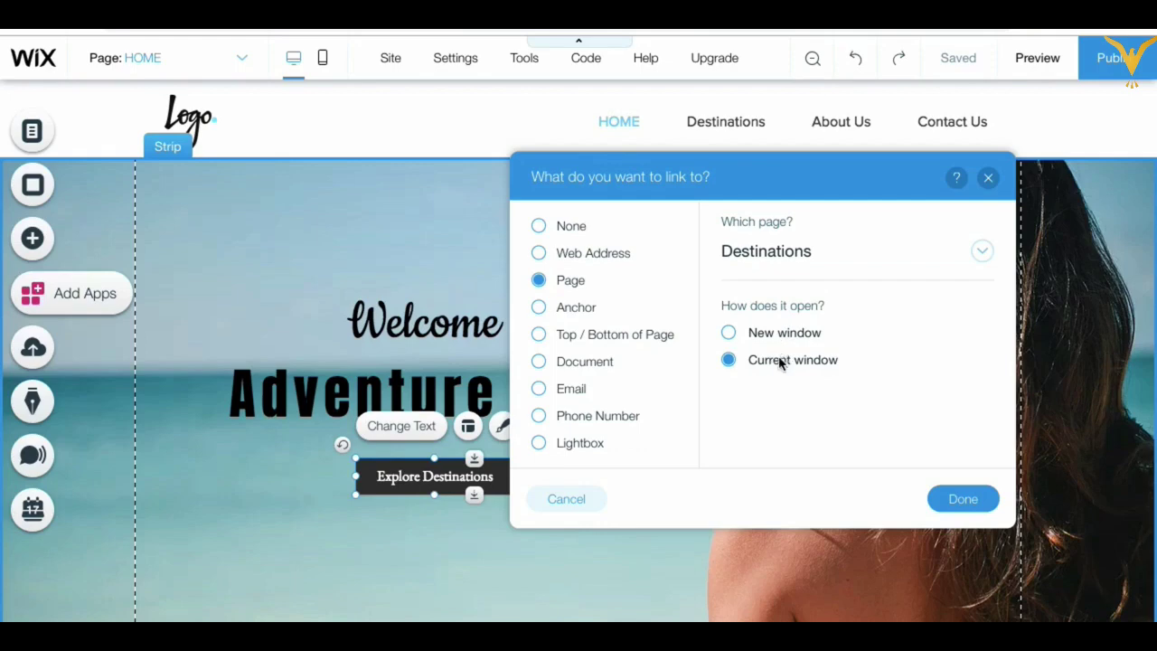
pyautogui.click(963, 503)
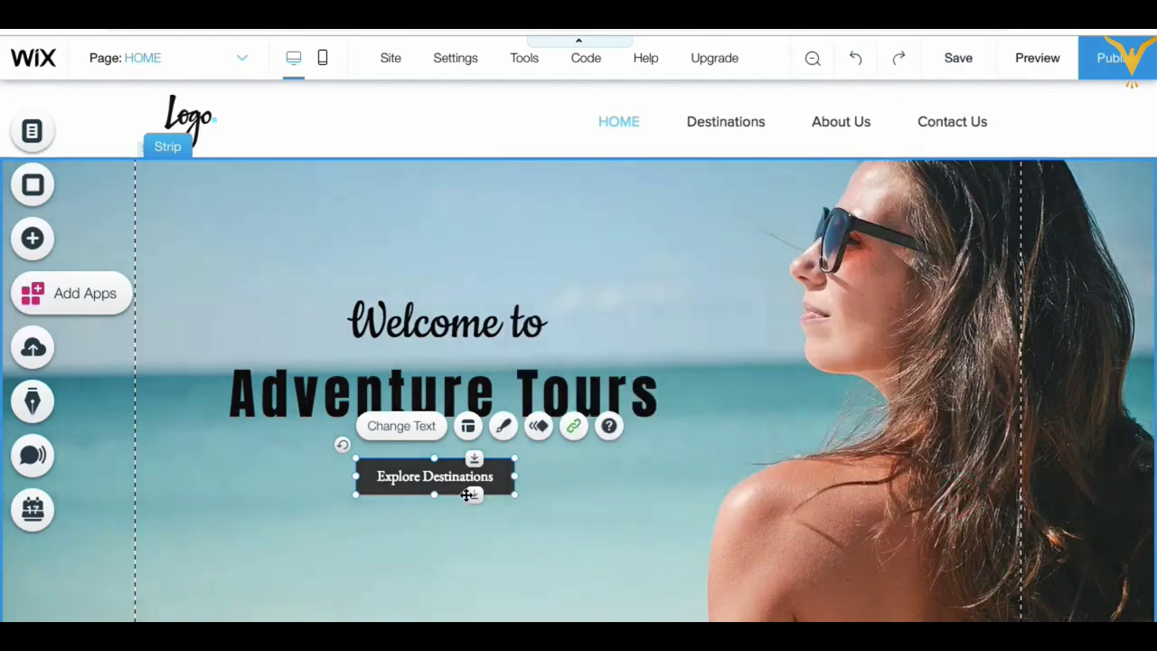
pyautogui.click(1040, 63)
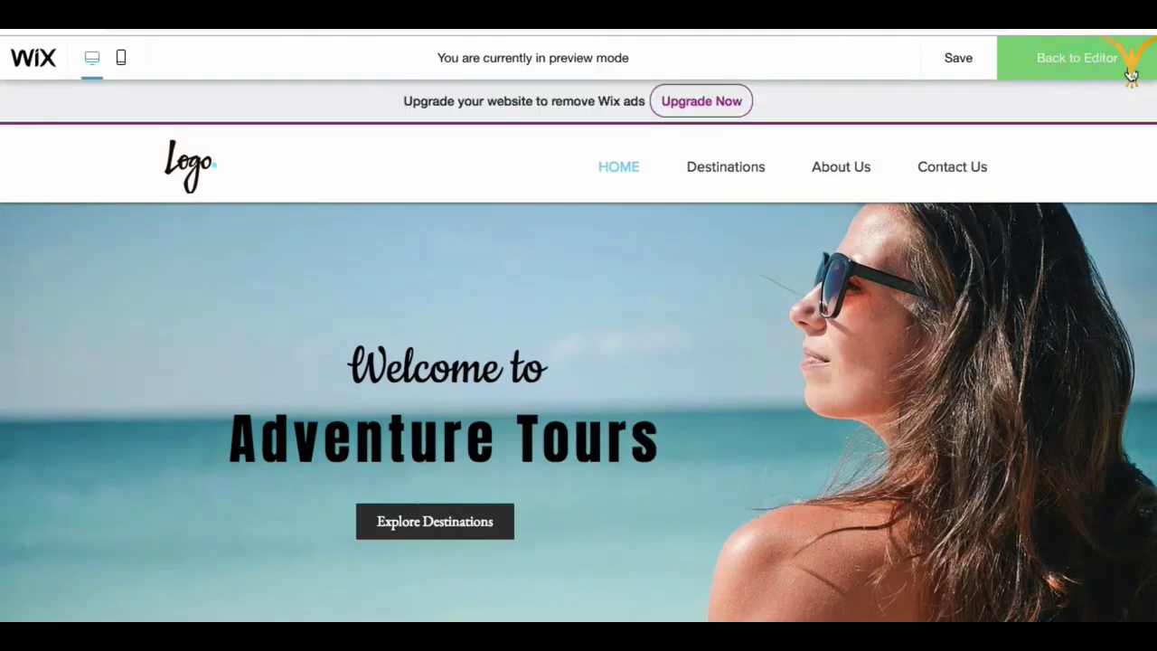
pyautogui.click(1128, 61)
pyautogui.click(1123, 59)
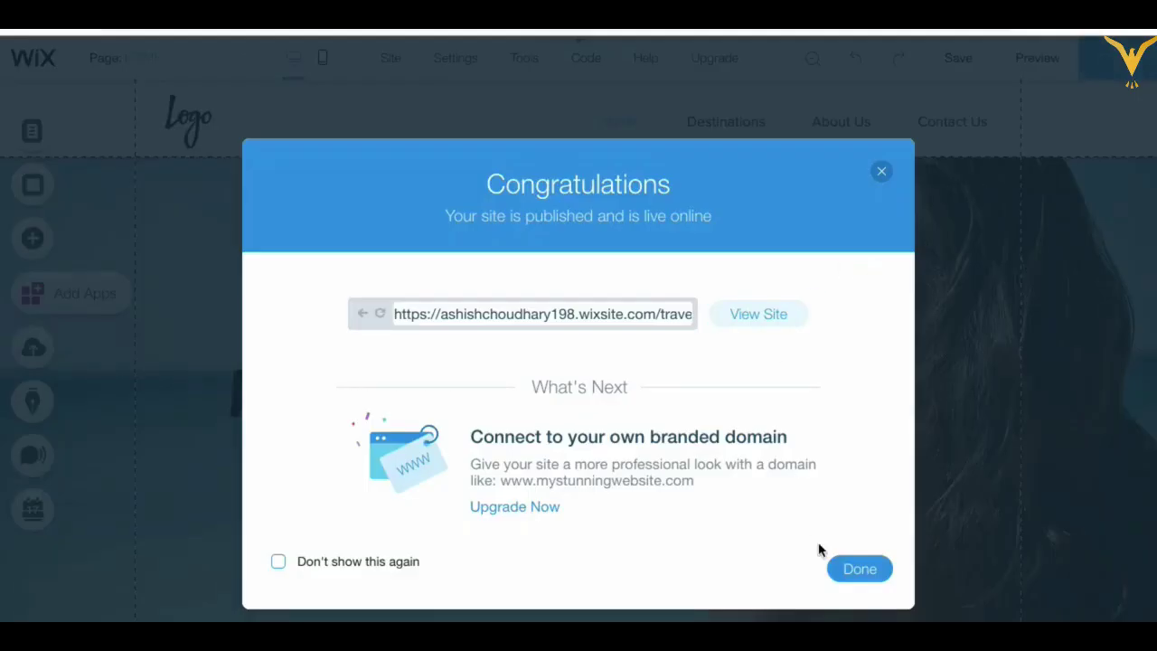
pyautogui.click(864, 571)
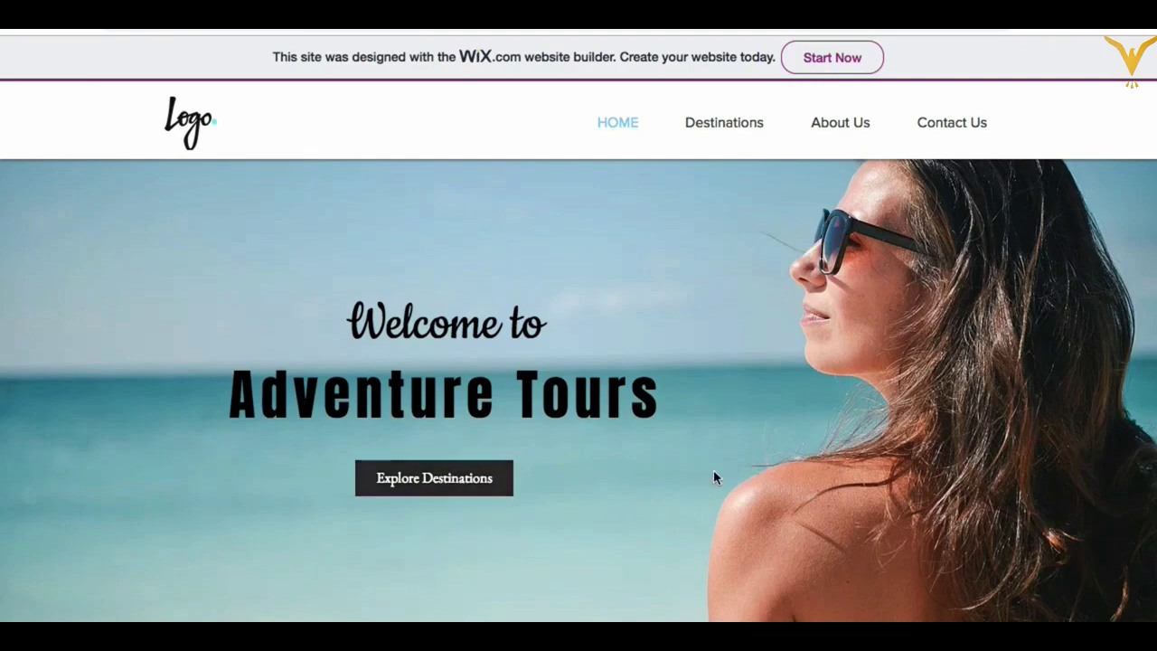
pyautogui.scroll(-10, 714, 477)
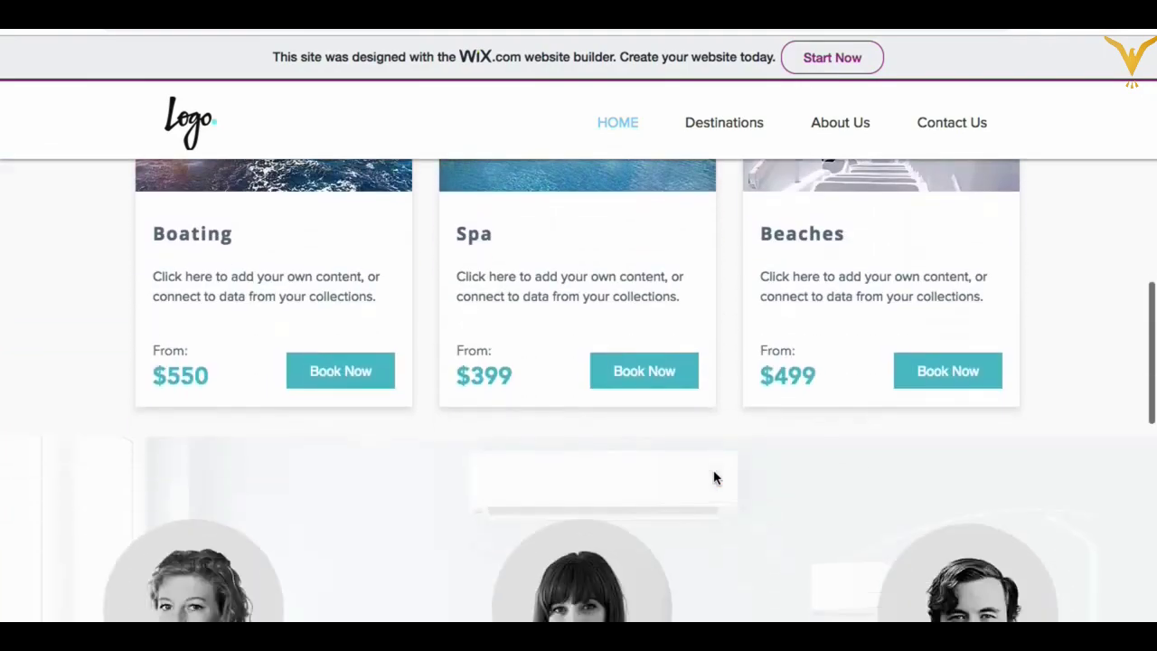
pyautogui.scroll(-15, 714, 478)
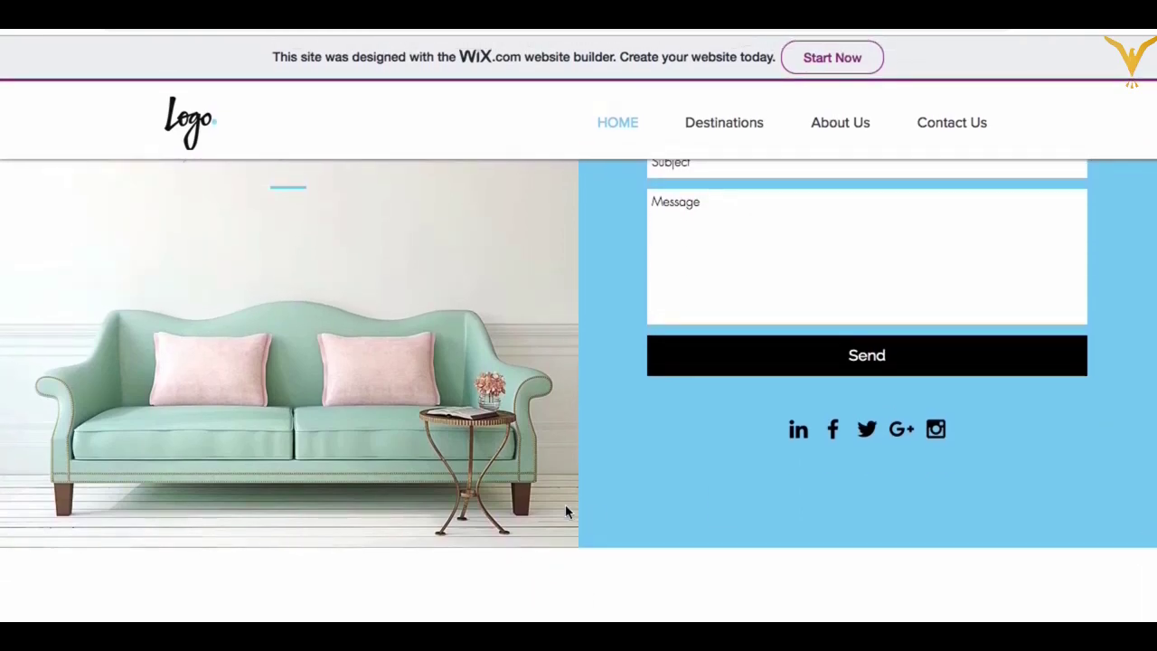
pyautogui.scroll(20, 565, 504)
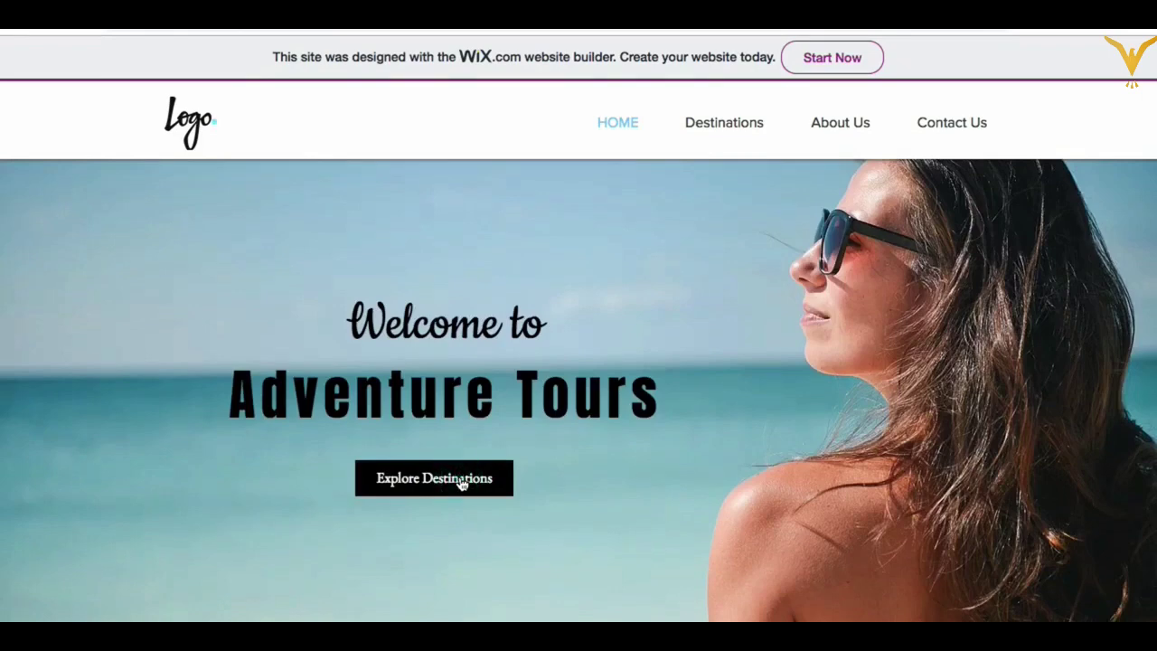
pyautogui.click(461, 485)
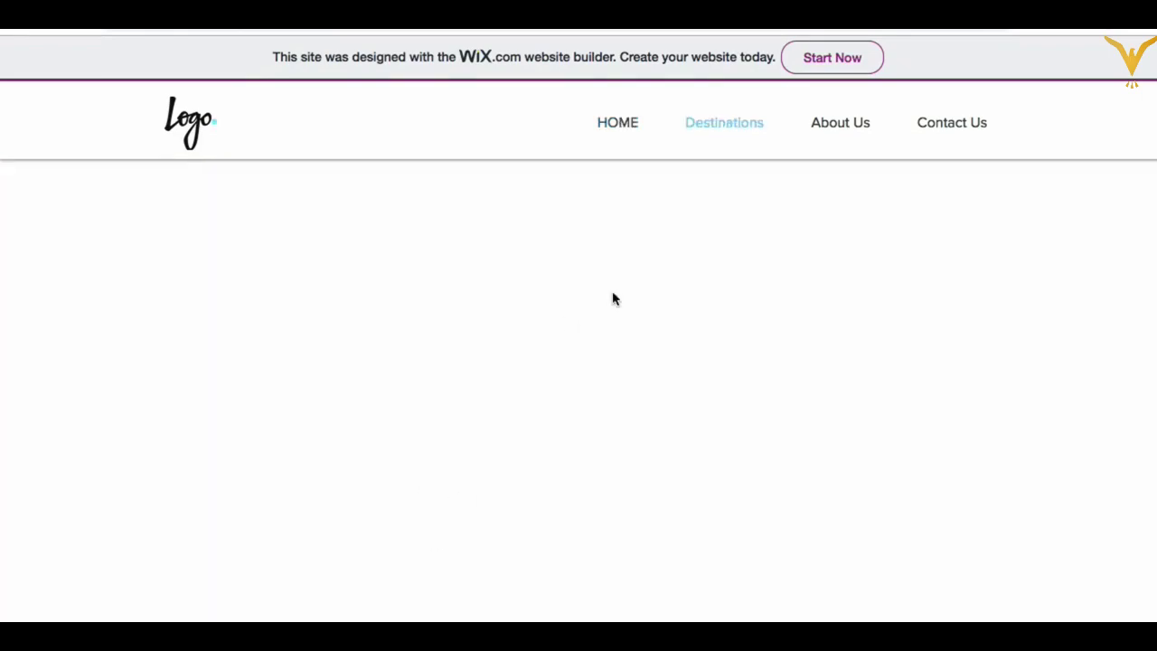
pyautogui.moveTo(721, 134)
pyautogui.click(620, 127)
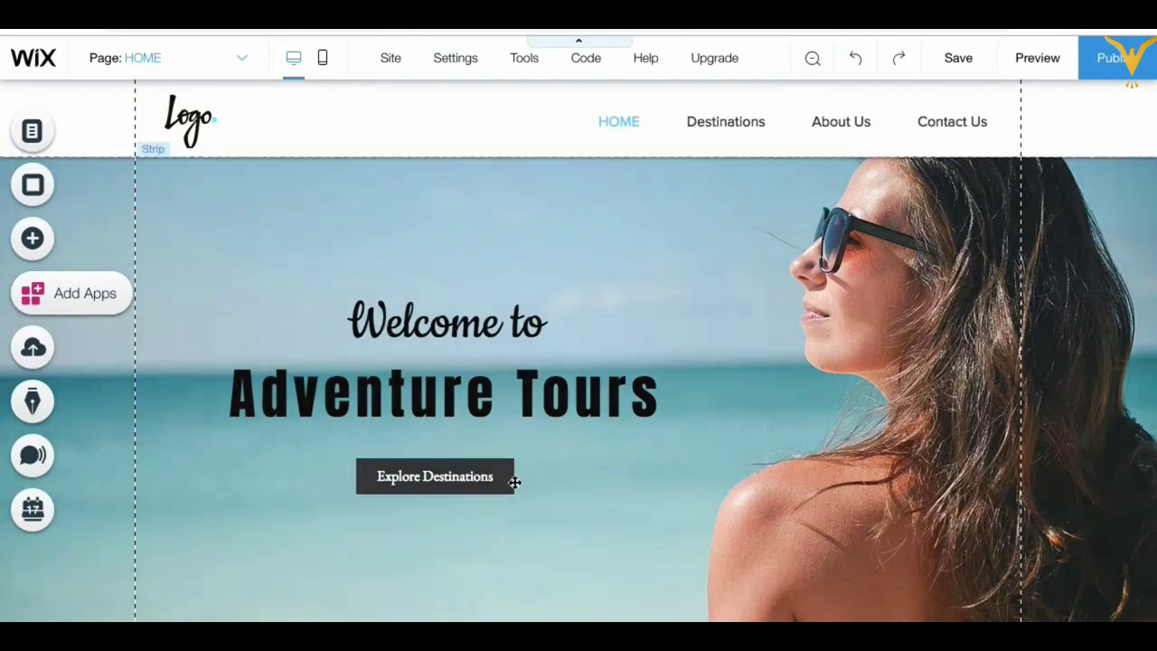
# Step: Switch the editor from the desktop home page to the mobile version of the Adventure Tours site
pyautogui.scroll(-5, 454, 424)
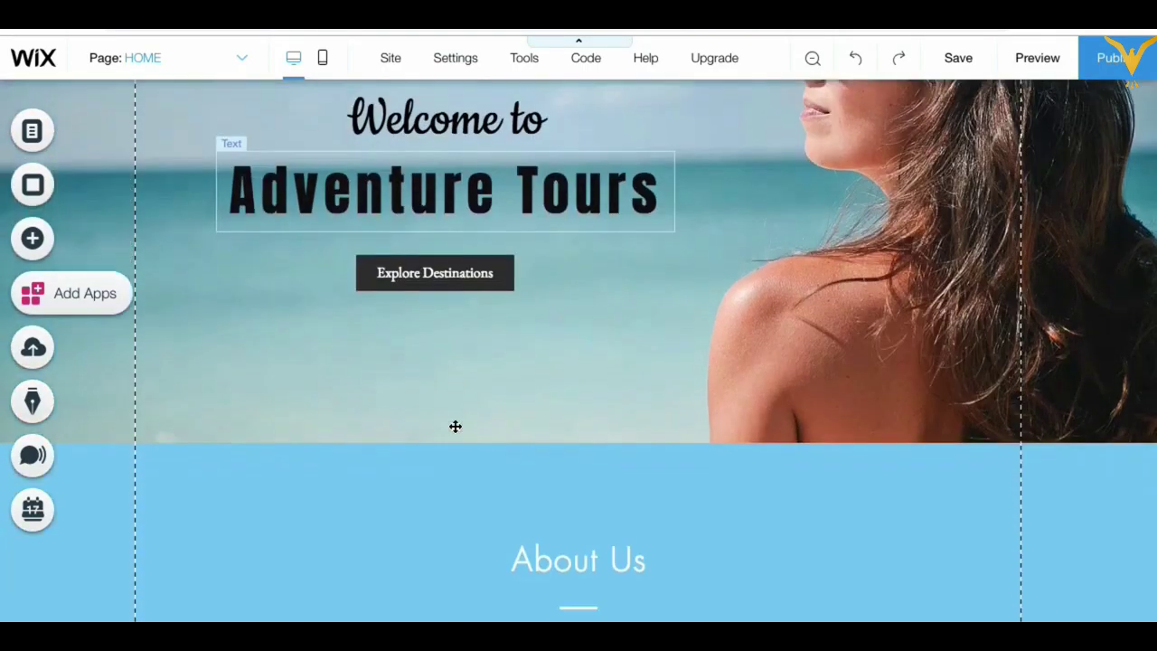
pyautogui.scroll(-8, 455, 426)
pyautogui.scroll(15, 454, 426)
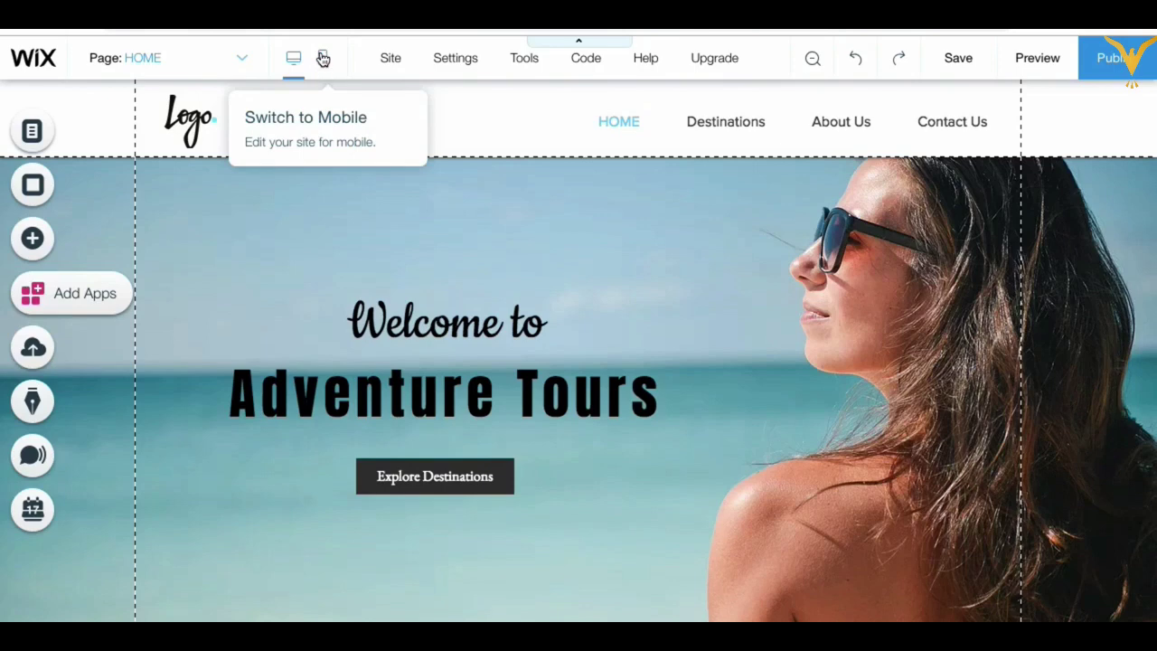
pyautogui.click(323, 59)
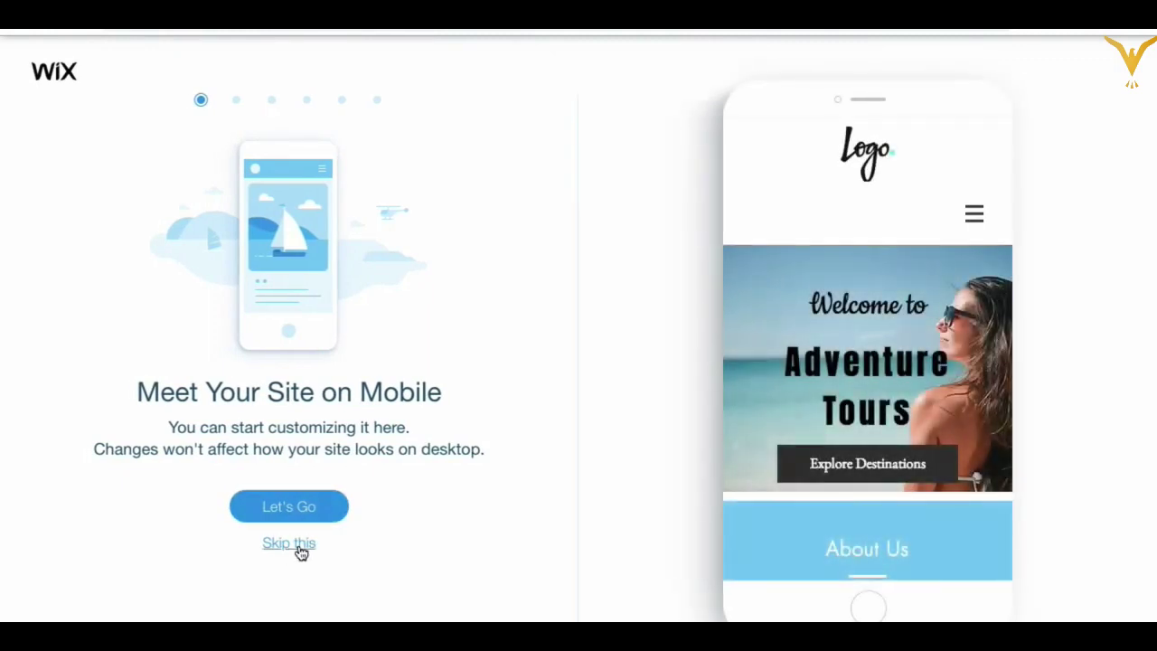
# Step: Skip the Meet Your Site on Mobile introduction and select the header in the phone preview
pyautogui.click(300, 547)
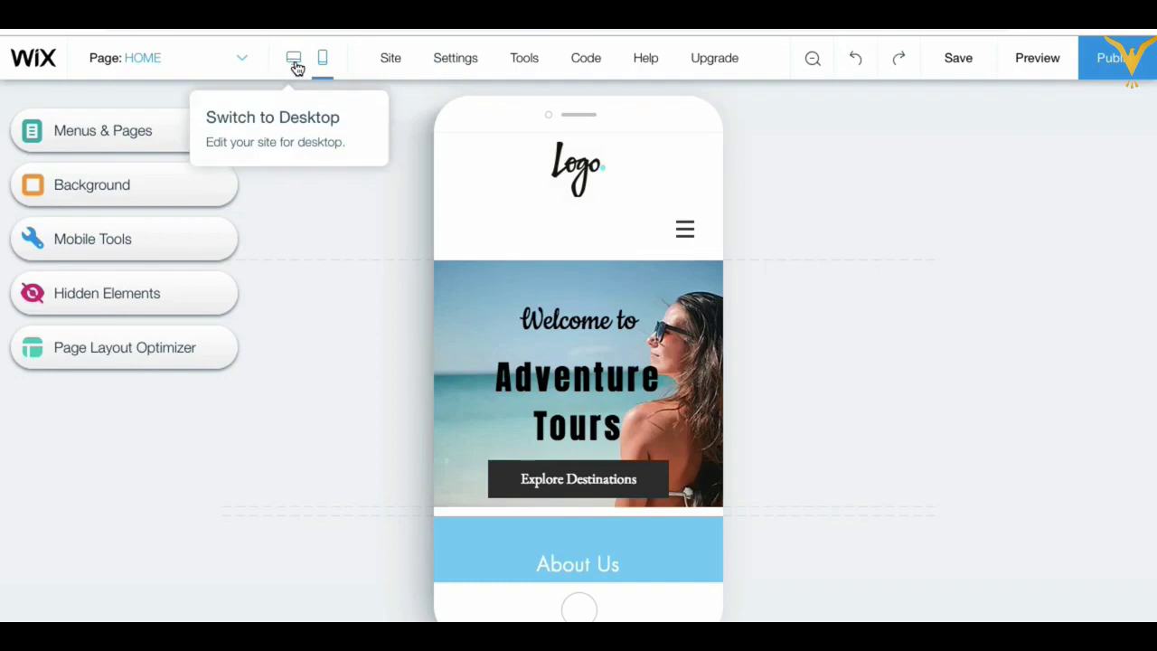
pyautogui.click(599, 214)
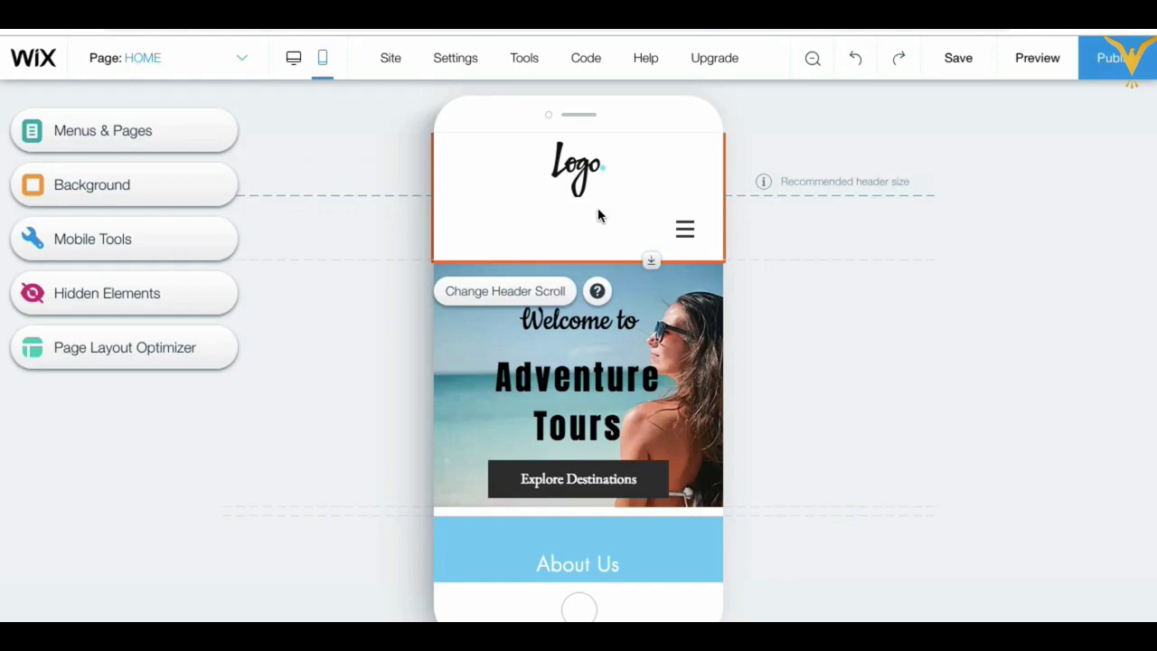
# Step: Move the mobile menu icon up beside the logo and shrink the header to 70 px tall
pyautogui.scroll(-5, 649, 416)
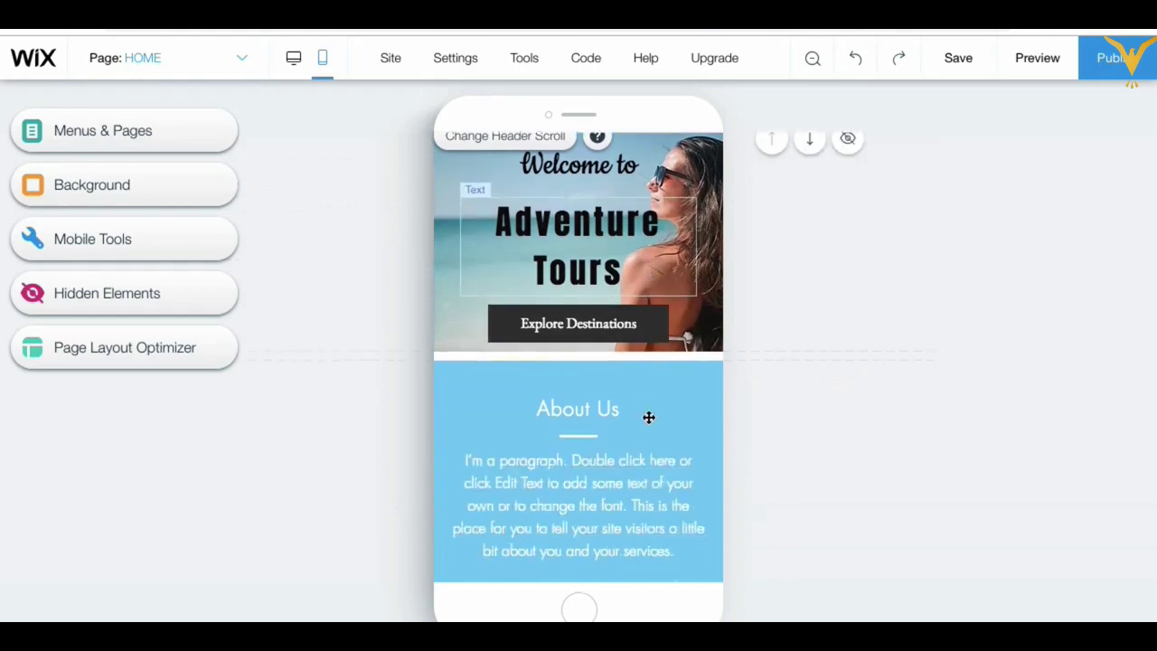
pyautogui.scroll(5, 648, 416)
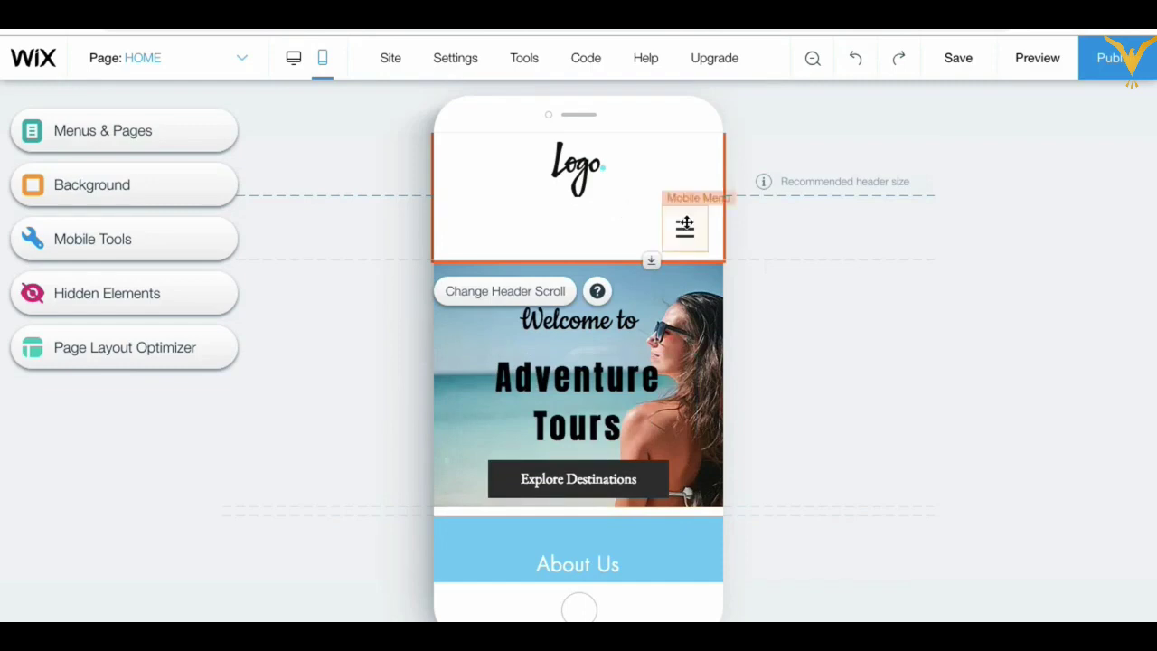
pyautogui.moveTo(685, 223); pyautogui.dragTo(691, 163)
pyautogui.click(620, 239)
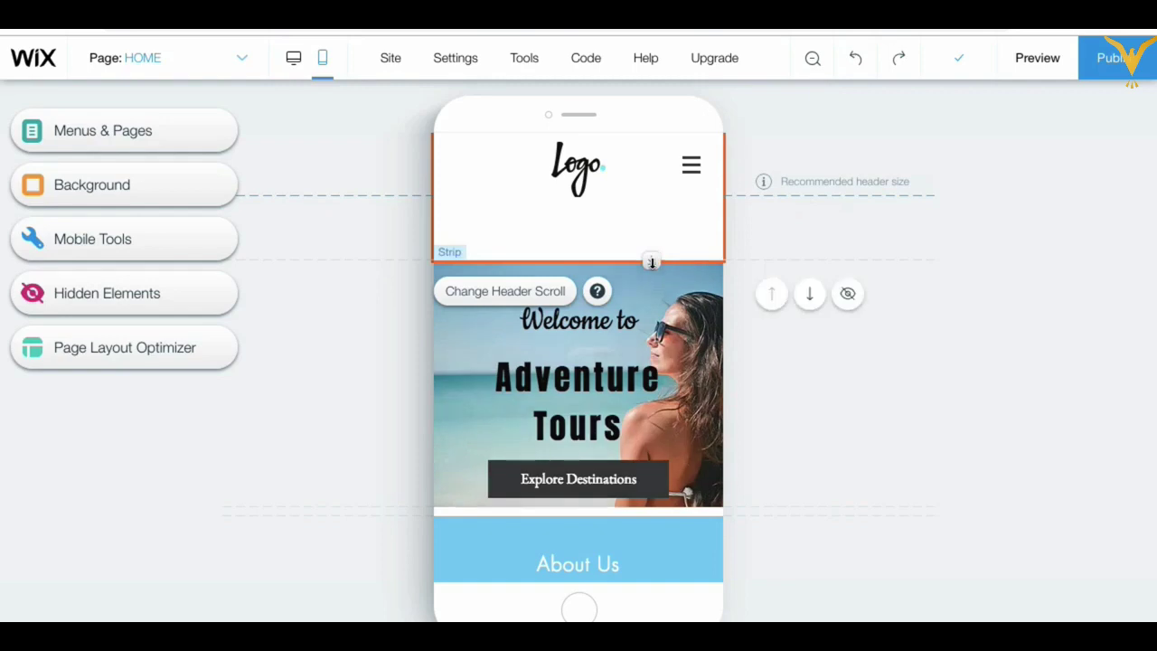
pyautogui.moveTo(651, 259); pyautogui.dragTo(653, 193)
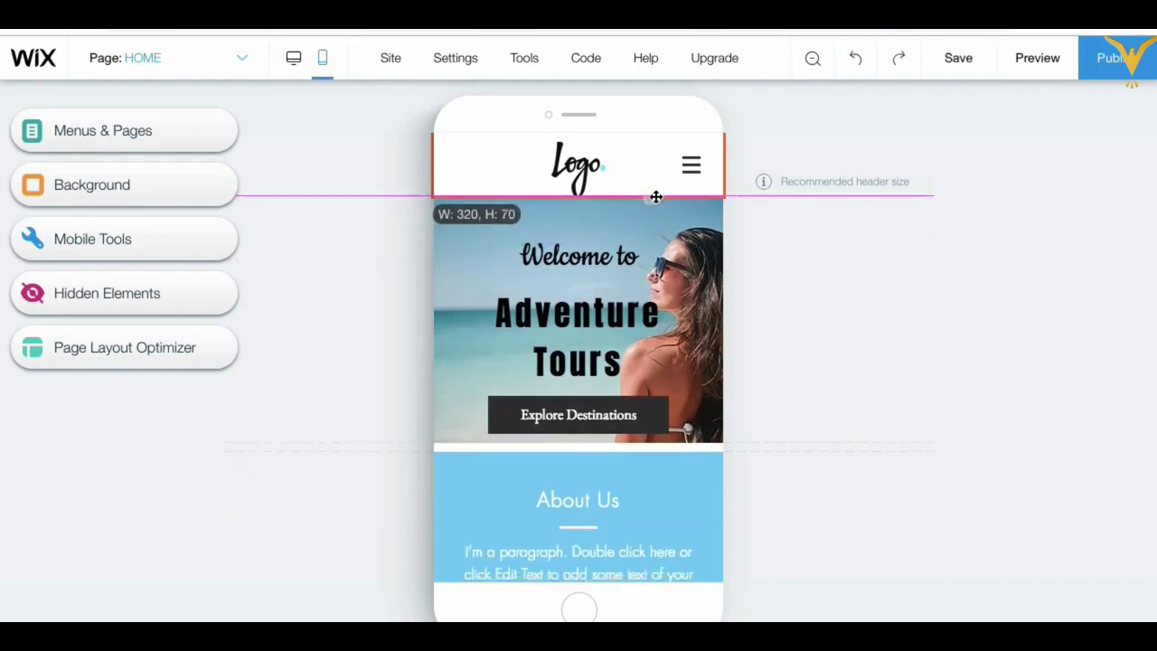
# Step: Nudge the logo slightly up and the menu icon slightly left within the header
pyautogui.click(586, 163)
pyautogui.moveTo(586, 162); pyautogui.dragTo(585, 158)
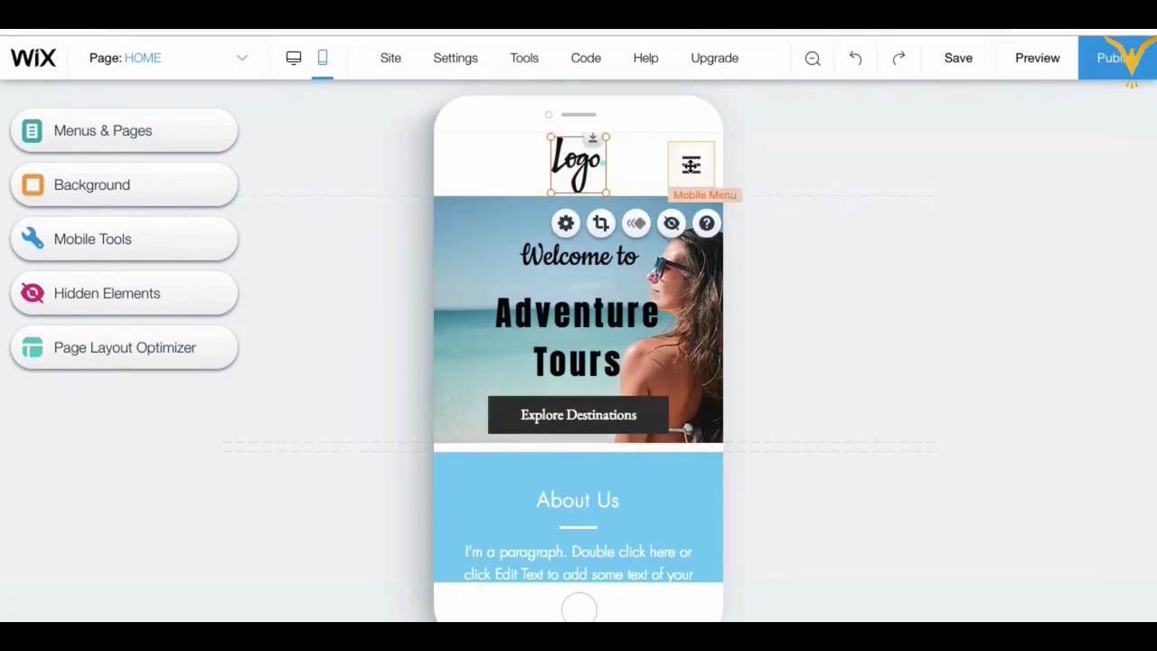
pyautogui.click(690, 165)
pyautogui.moveTo(691, 166); pyautogui.dragTo(687, 166)
pyautogui.click(782, 167)
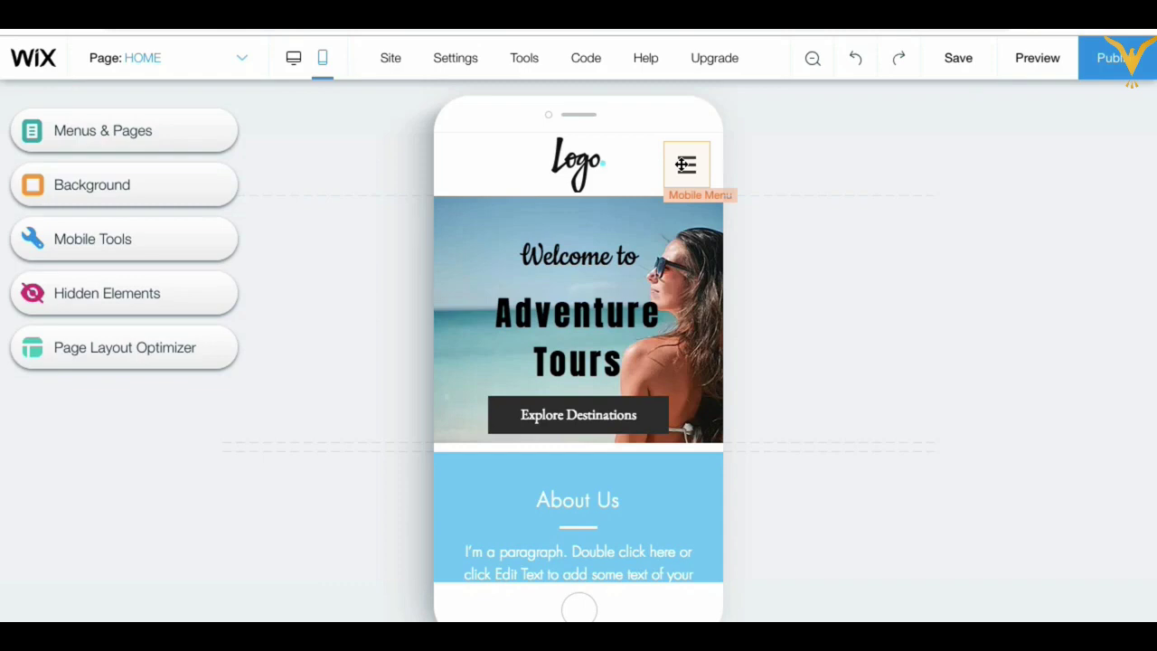
# Step: Narrow the Adventure Tours hero text and move it up and to the left
pyautogui.click(483, 379)
pyautogui.moveTo(567, 328)
pyautogui.mouseDown()
pyautogui.moveTo(541, 312)
pyautogui.moveTo(556, 308)
pyautogui.mouseUp()
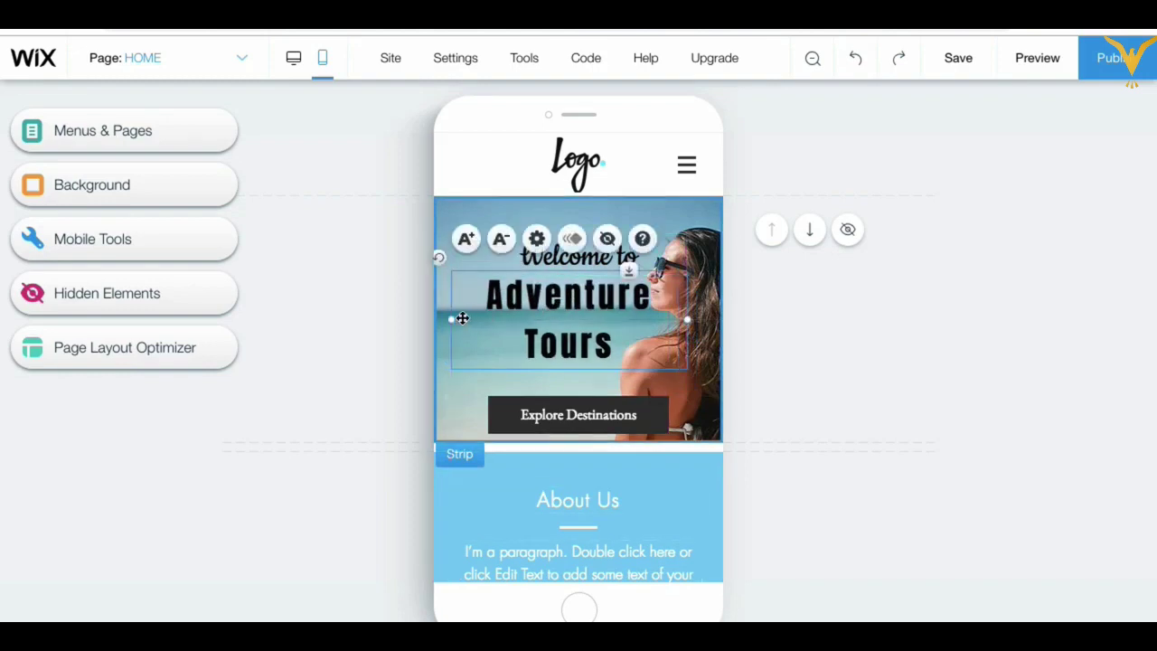
pyautogui.moveTo(475, 320); pyautogui.dragTo(506, 320)
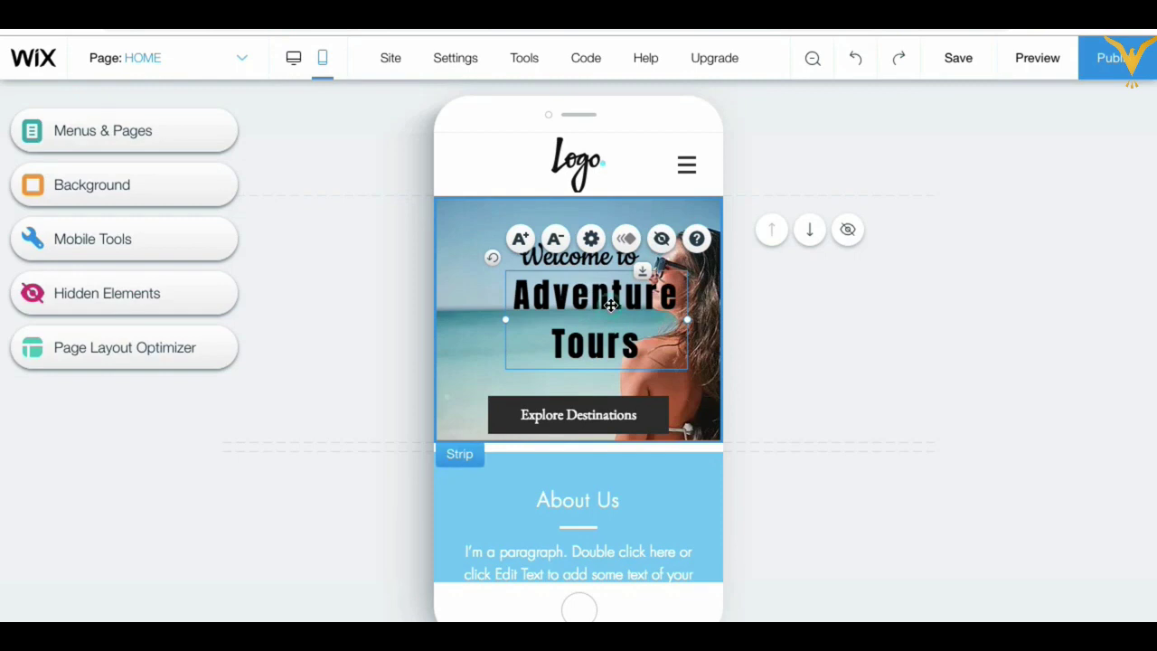
pyautogui.moveTo(611, 305); pyautogui.dragTo(562, 306)
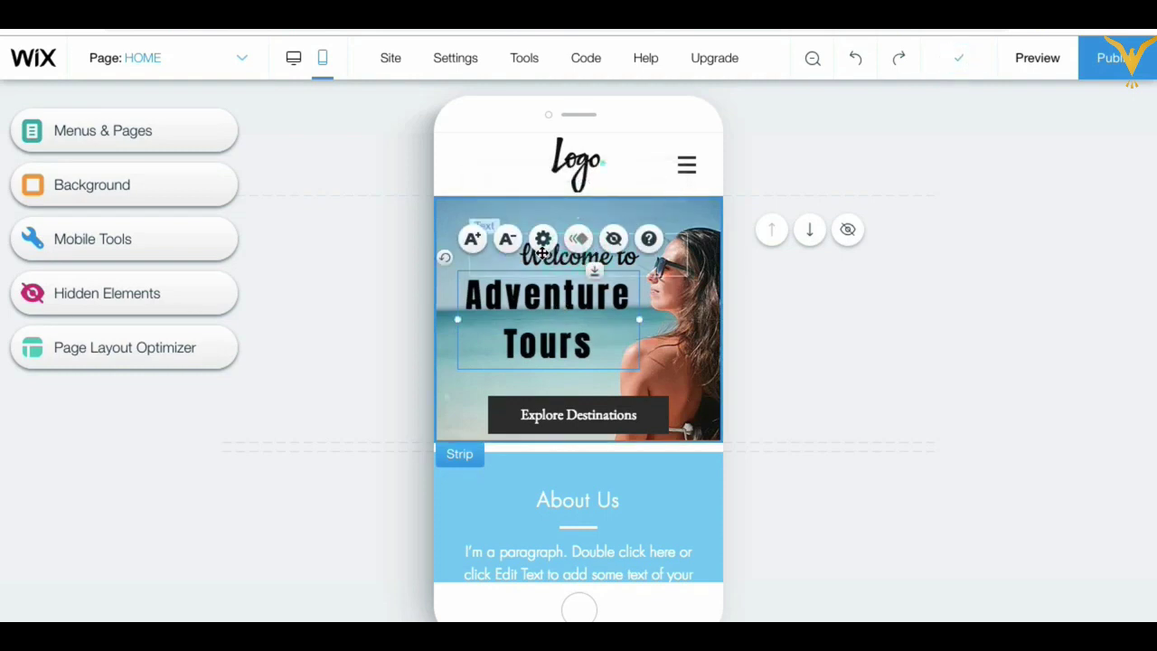
pyautogui.click(823, 326)
# Step: Move the Welcome to text slightly up and reduce its font size to 56px
pyautogui.click(531, 257)
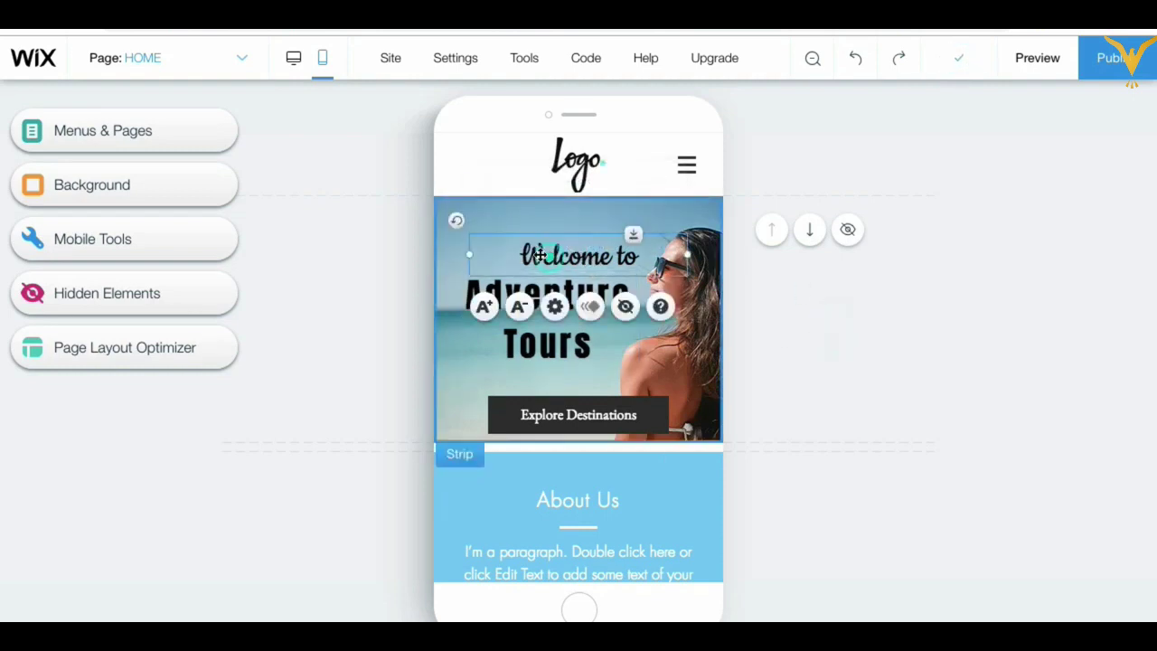
pyautogui.moveTo(532, 257); pyautogui.dragTo(522, 255)
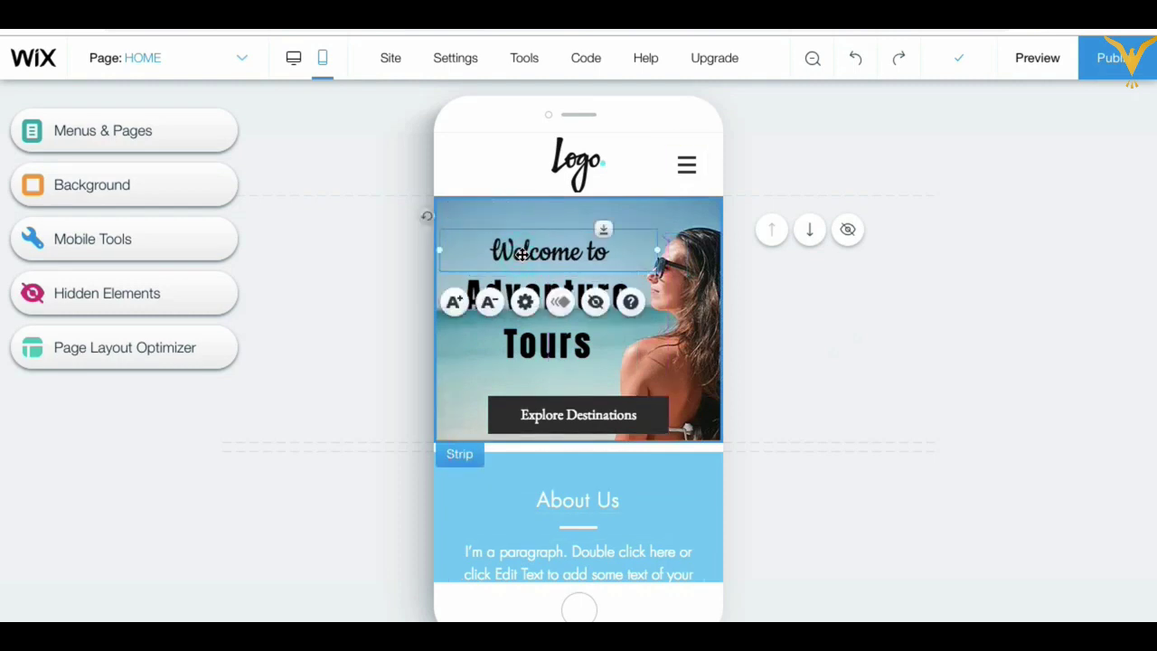
pyautogui.click(490, 302)
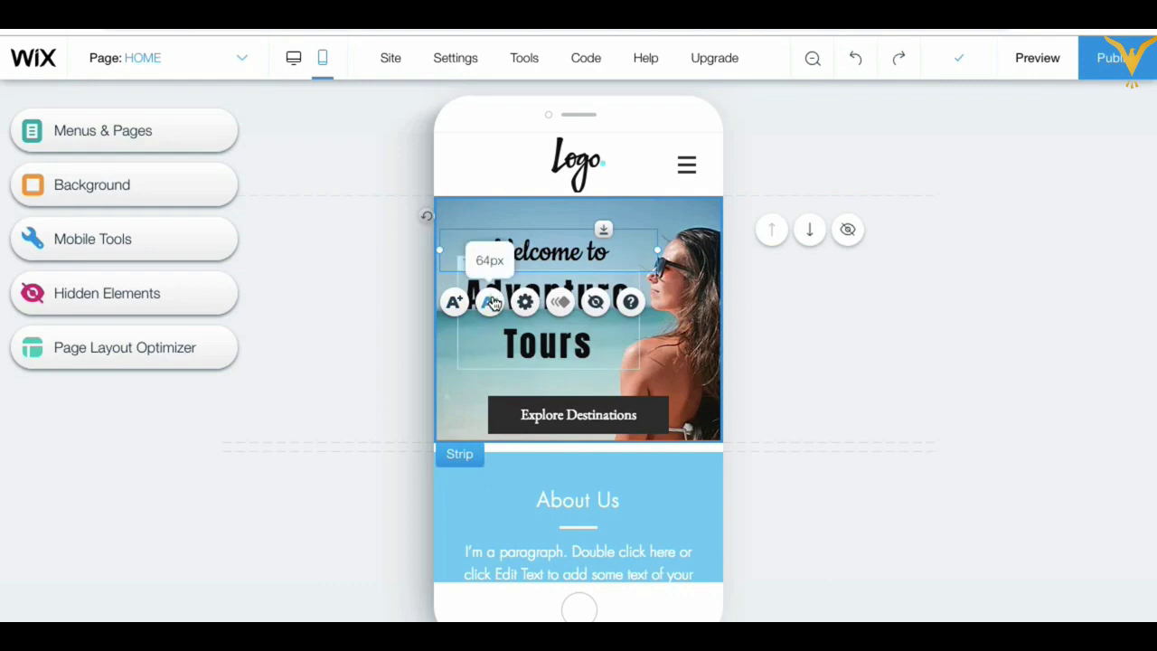
pyautogui.click(490, 302)
pyautogui.click(490, 302)
pyautogui.click(490, 302)
pyautogui.click(490, 301)
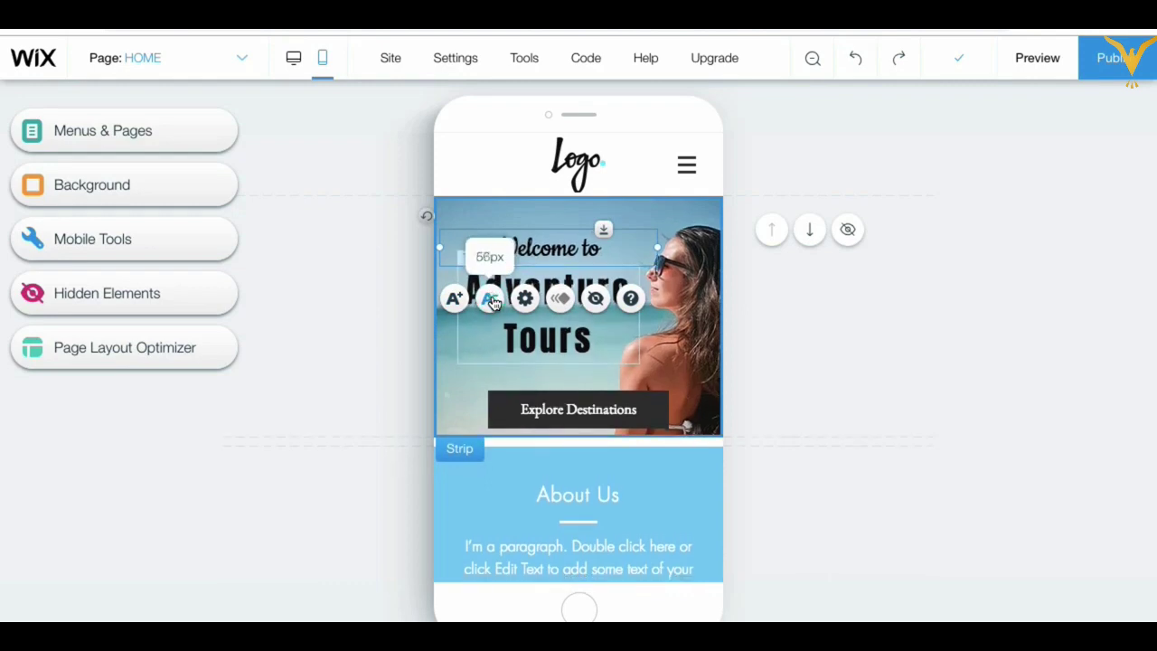
# Step: Make the hero strip taller and move the Explore Destinations button left and up
pyautogui.click(544, 324)
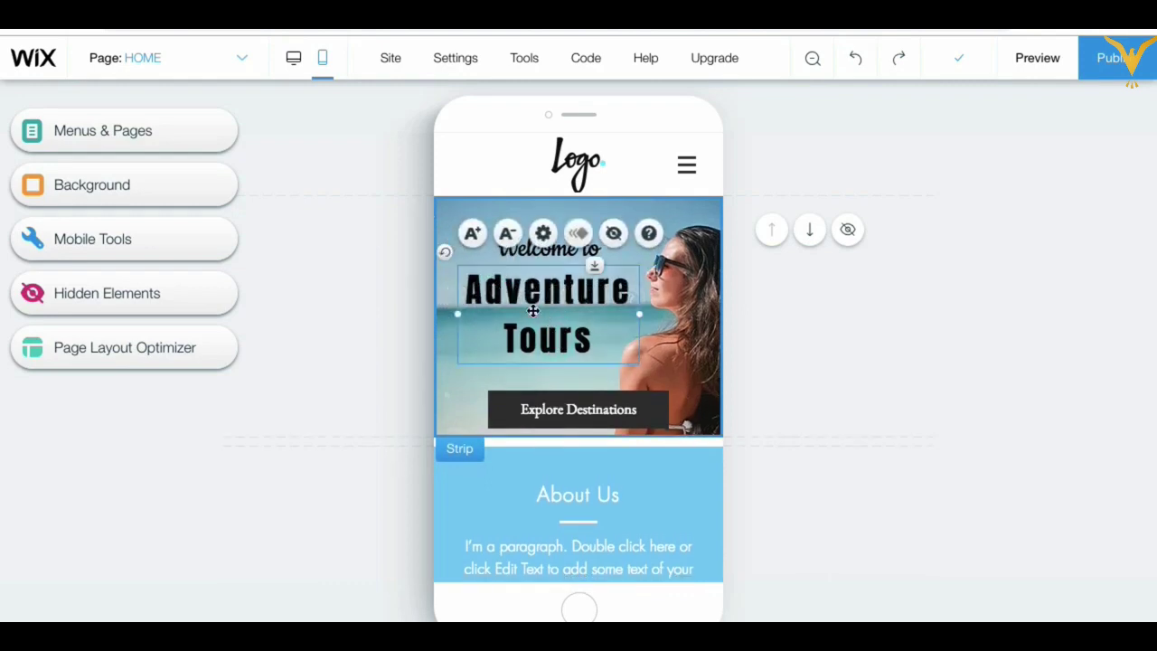
pyautogui.click(650, 434)
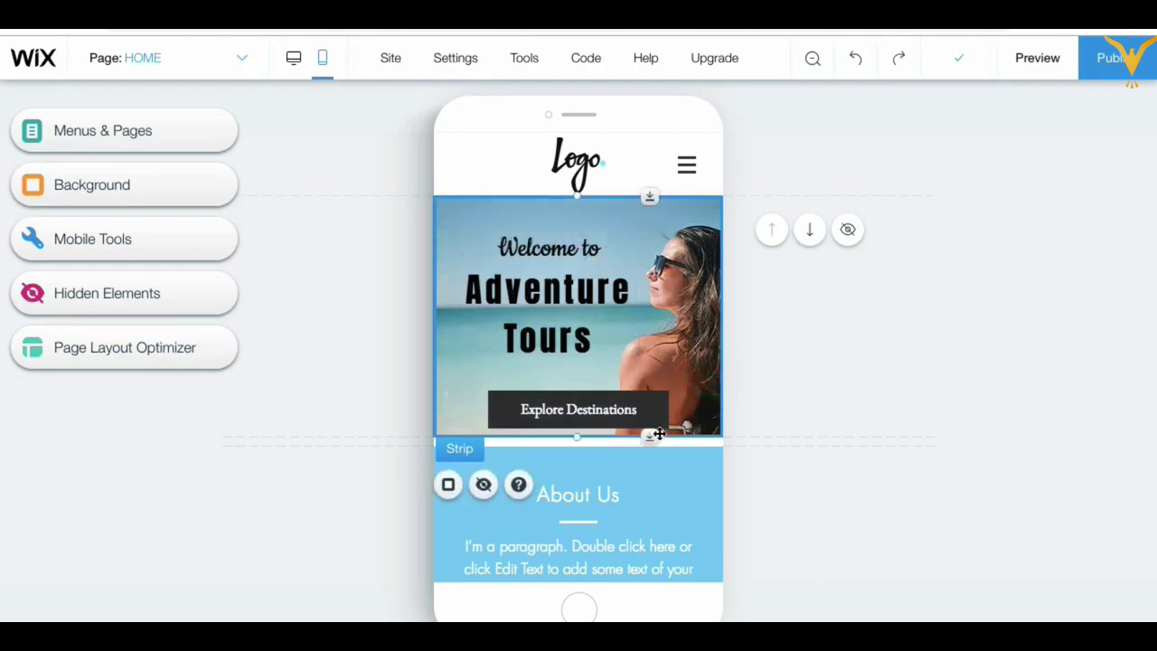
pyautogui.click(649, 440)
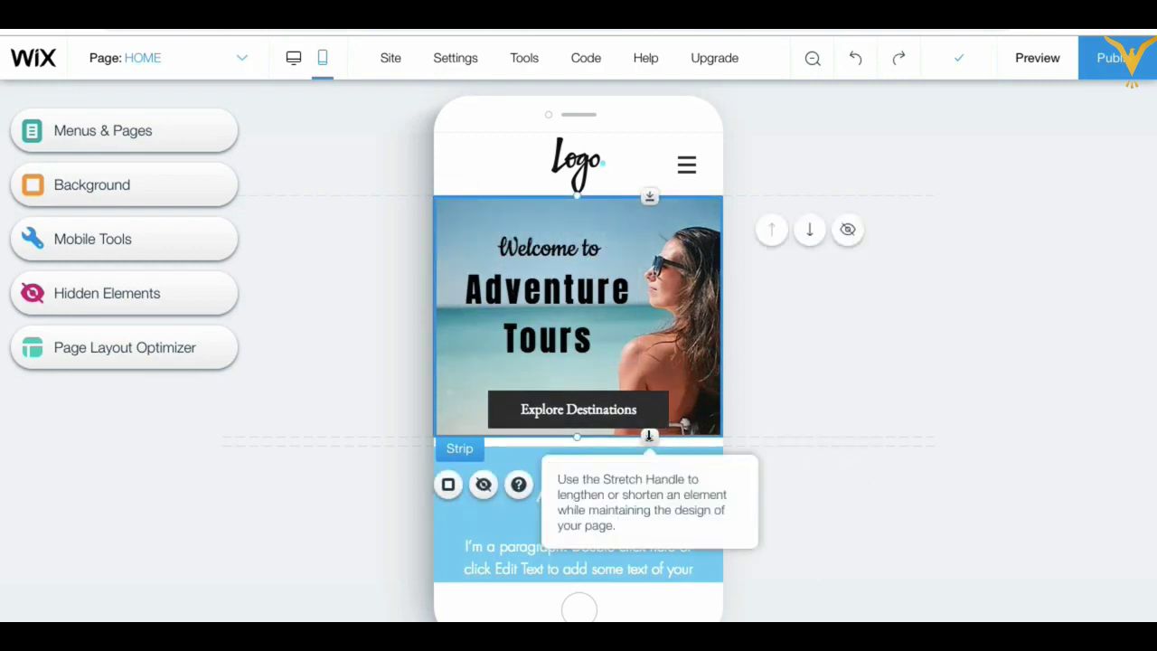
pyautogui.moveTo(649, 436); pyautogui.dragTo(649, 511)
pyautogui.click(590, 411)
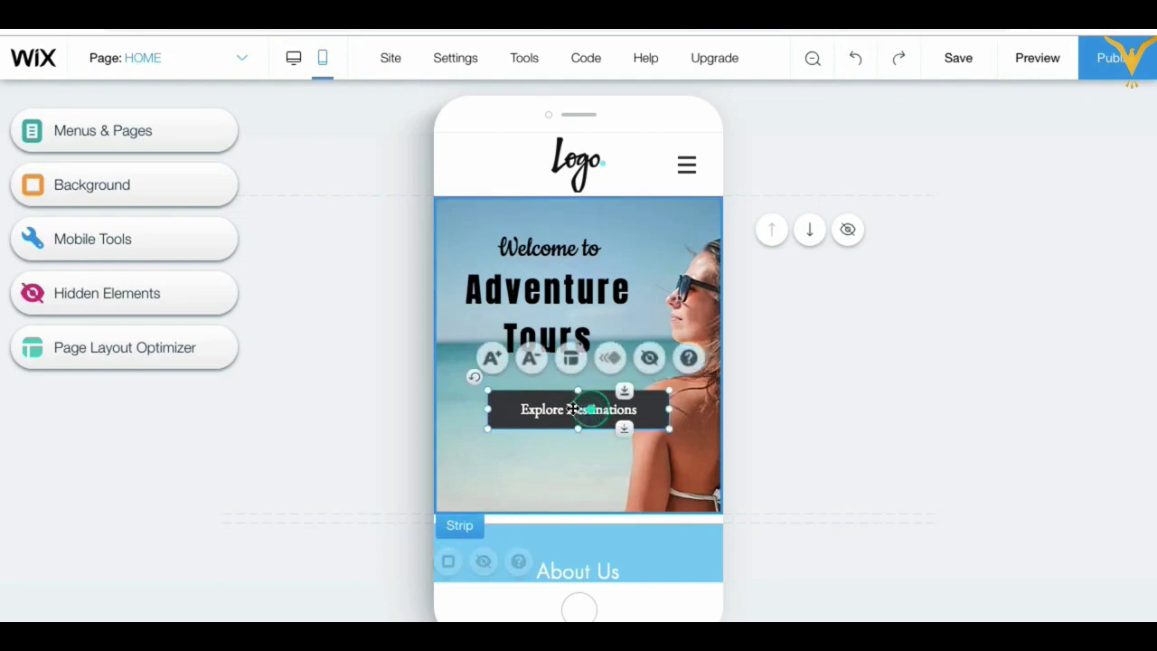
pyautogui.moveTo(590, 410); pyautogui.dragTo(561, 427)
# Step: Lower Adventure Tours, place Welcome to just above it, and move the logo left
pyautogui.moveTo(567, 300); pyautogui.dragTo(568, 329)
pyautogui.click(968, 353)
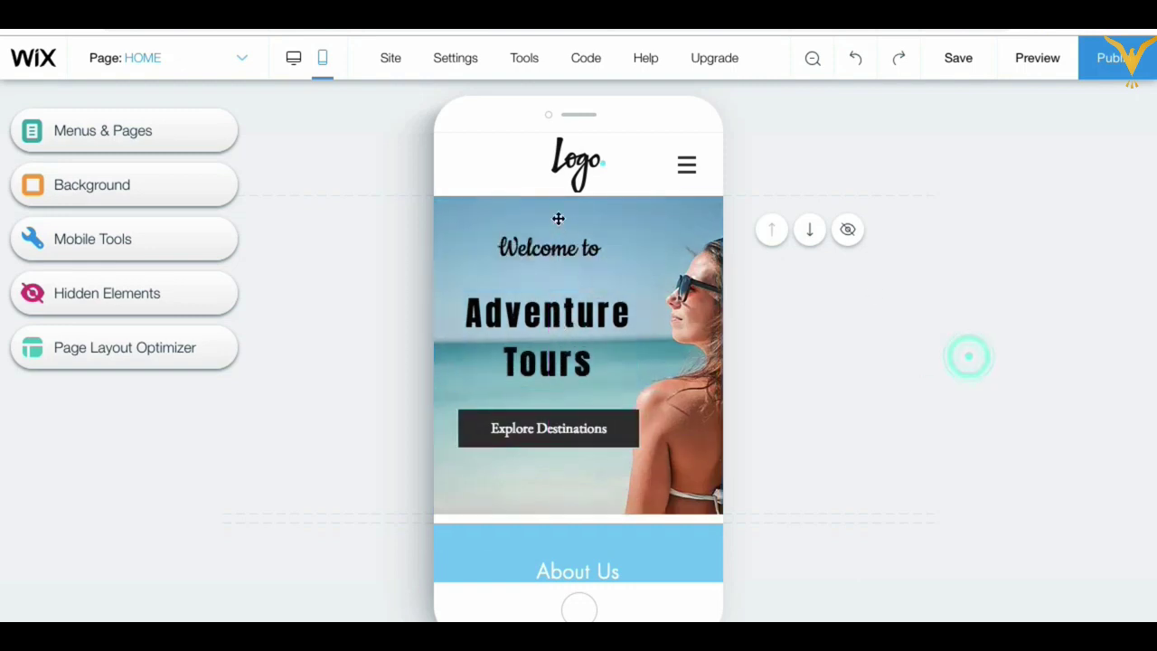
pyautogui.moveTo(546, 254); pyautogui.dragTo(548, 271)
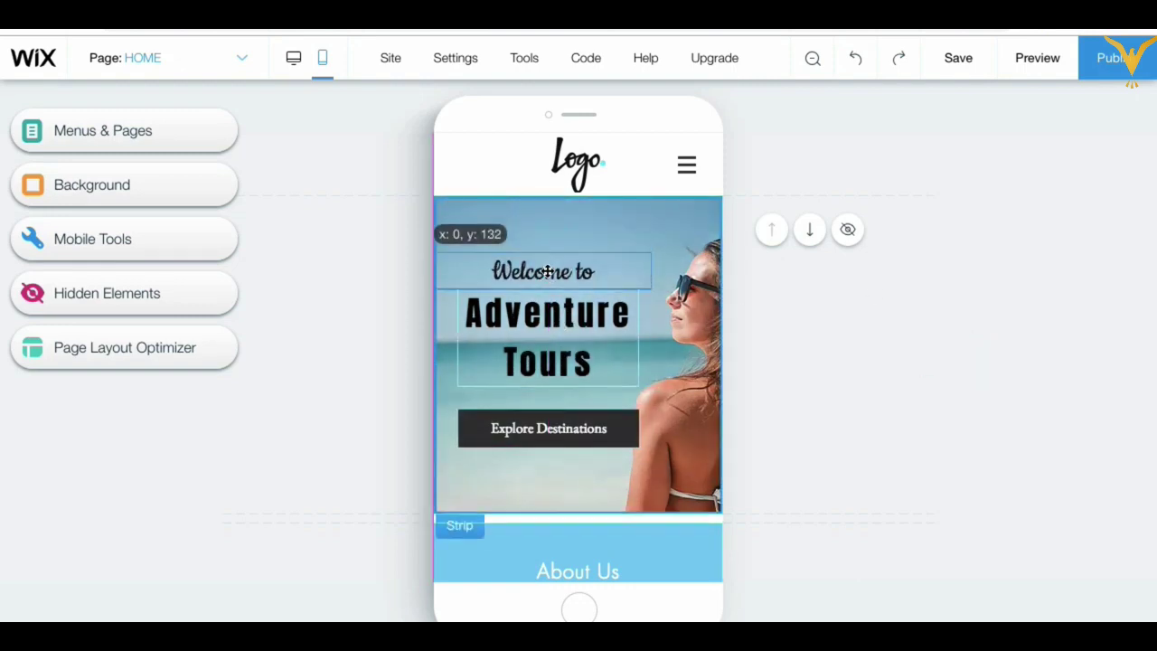
pyautogui.moveTo(561, 170); pyautogui.dragTo(464, 171)
pyautogui.click(937, 388)
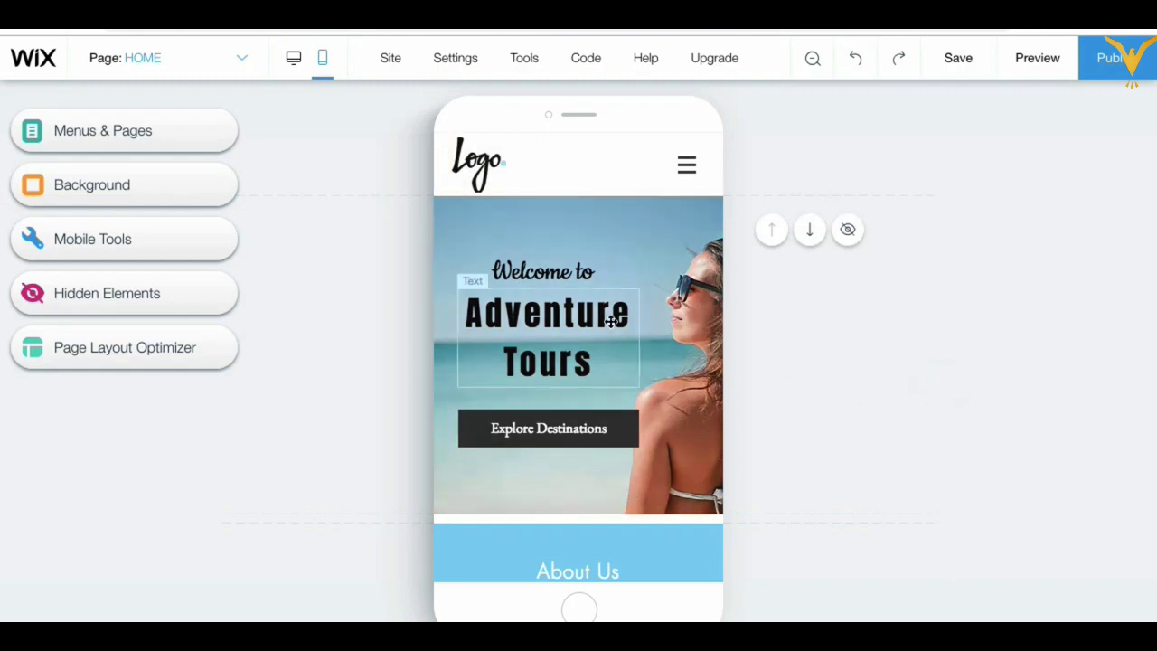
# Step: Remove the empty gap below the hero and make the About Us strip taller
pyautogui.scroll(-1, 690, 497)
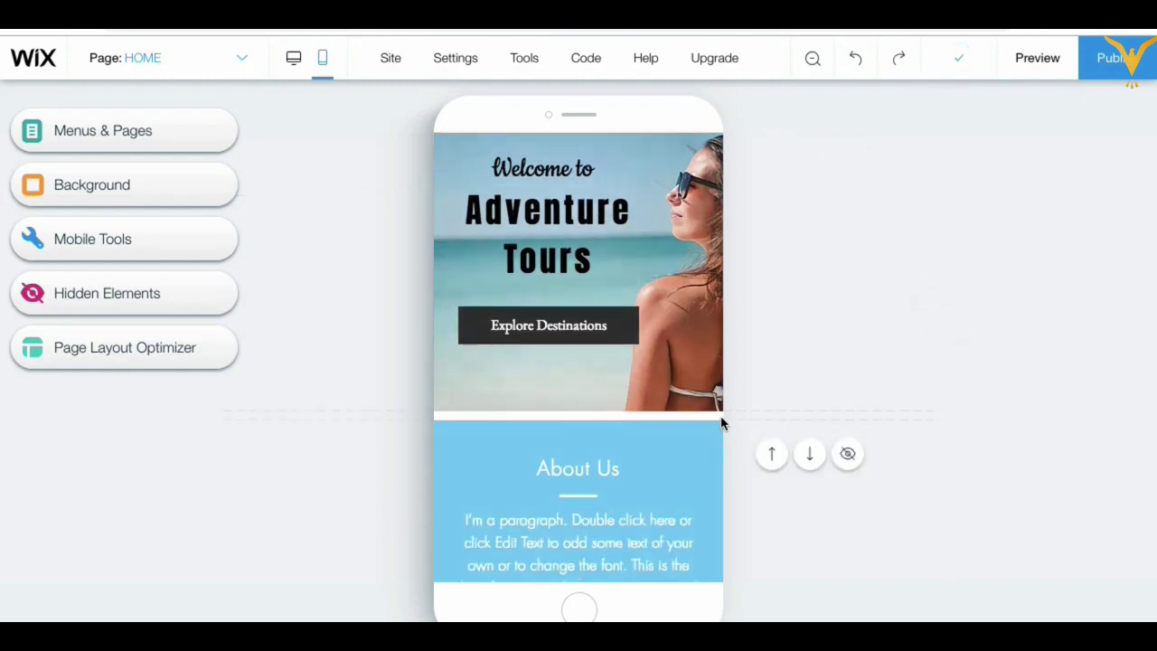
pyautogui.moveTo(757, 419)
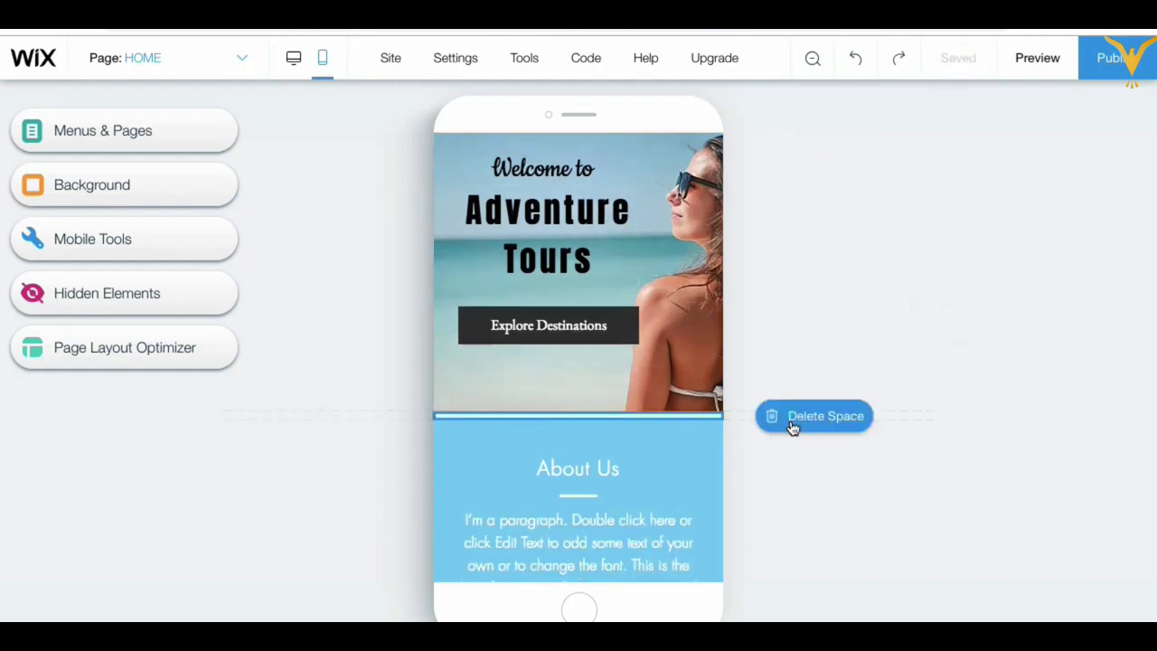
pyautogui.click(792, 427)
pyautogui.scroll(-3, 630, 488)
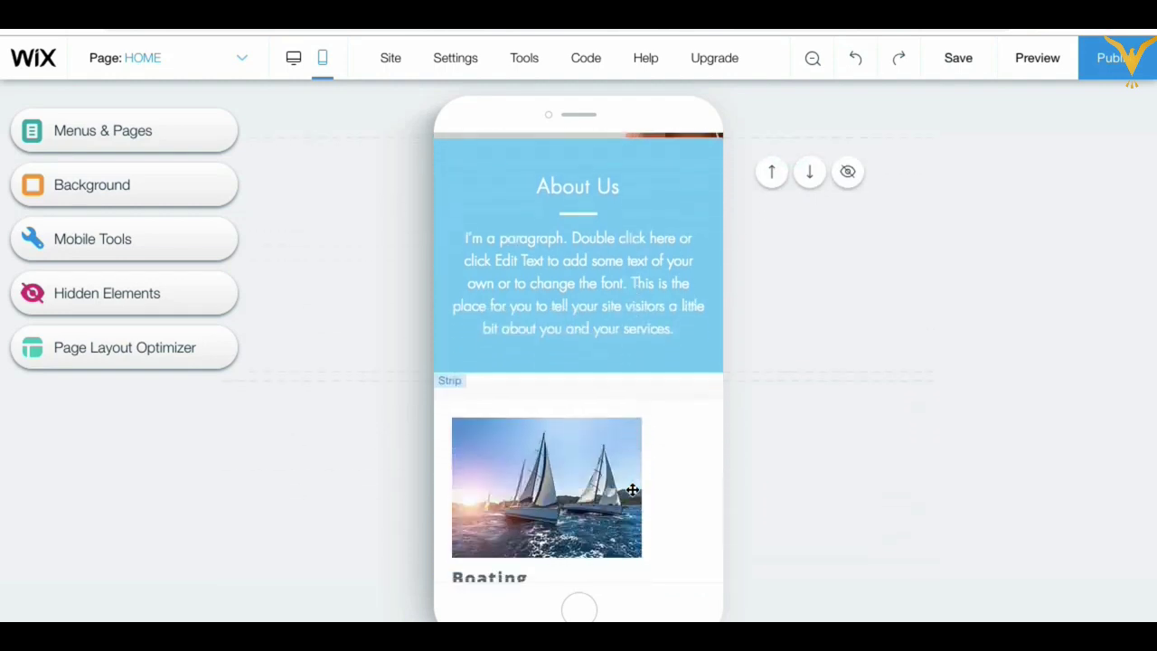
pyautogui.click(708, 330)
pyautogui.moveTo(645, 362); pyautogui.dragTo(635, 443)
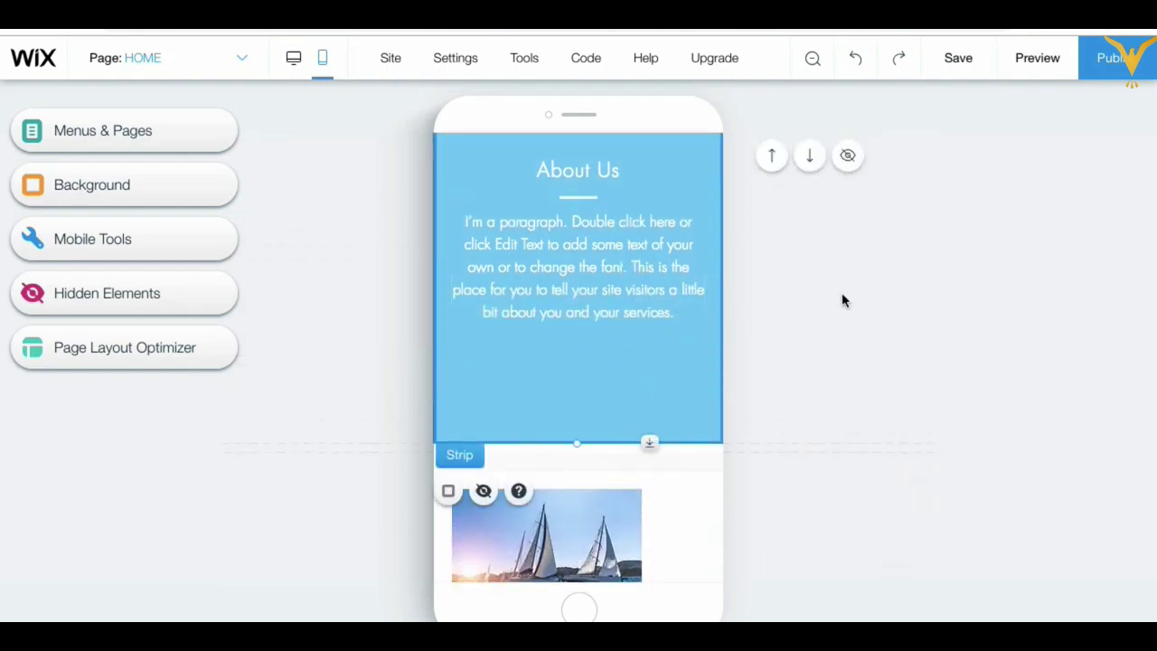
pyautogui.scroll(1, 843, 298)
pyautogui.moveTo(545, 382); pyautogui.dragTo(546, 401)
pyautogui.click(839, 390)
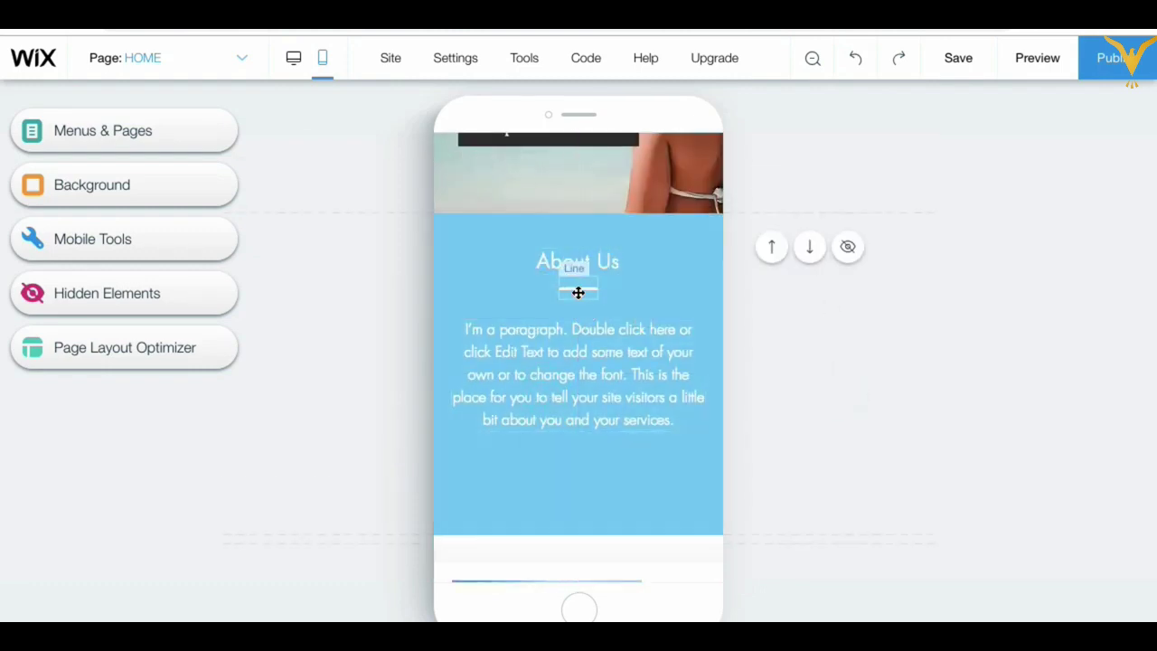
# Step: Reposition the About Us title and divider line so the divider sits evenly below the heading
pyautogui.moveTo(579, 286)
pyautogui.mouseDown()
pyautogui.moveTo(580, 297)
pyautogui.moveTo(594, 273)
pyautogui.mouseUp()
pyautogui.click(853, 366)
pyautogui.moveTo(602, 374); pyautogui.dragTo(599, 407)
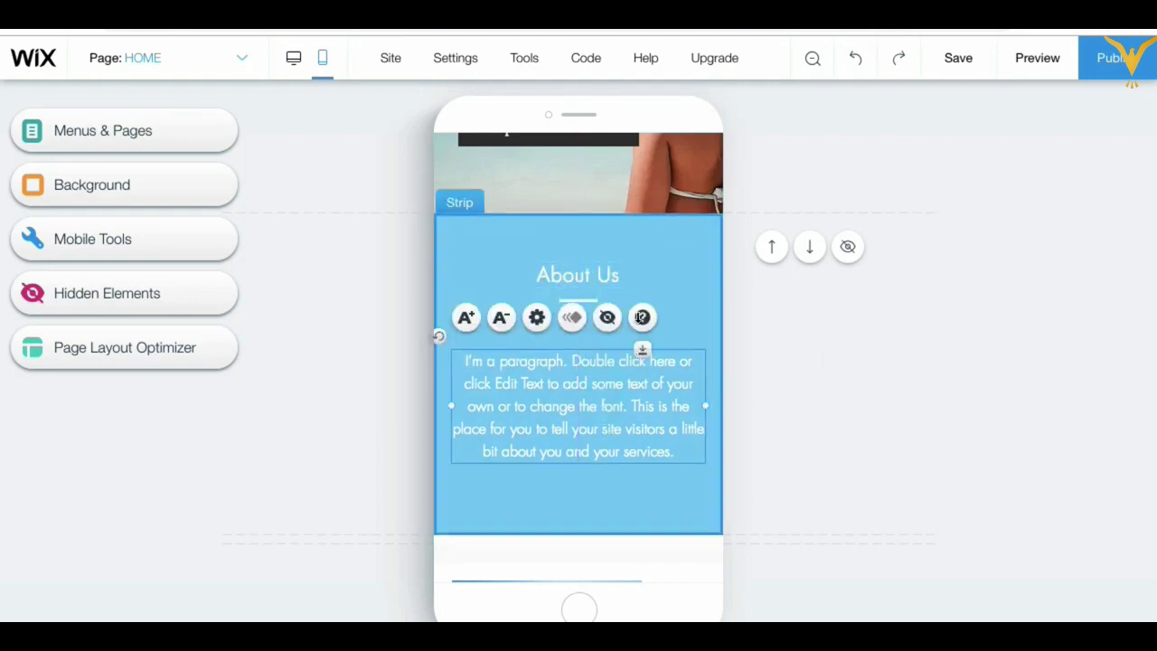
pyautogui.click(819, 484)
pyautogui.moveTo(581, 304); pyautogui.dragTo(584, 320)
pyautogui.click(816, 353)
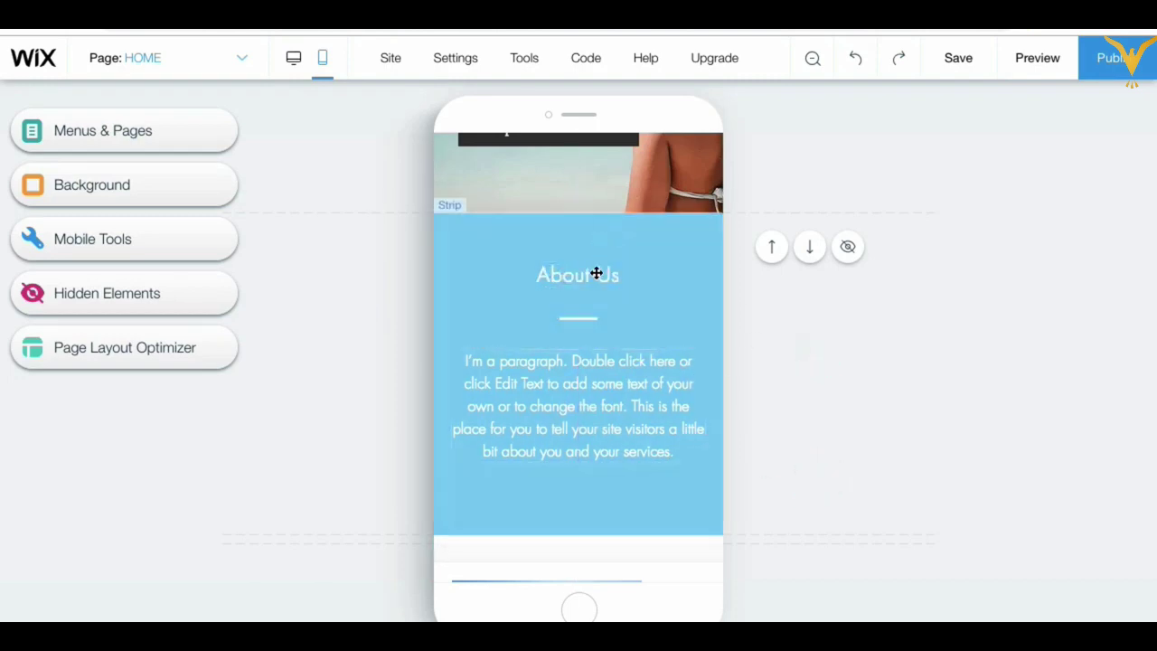
pyautogui.click(594, 273)
pyautogui.moveTo(594, 277); pyautogui.dragTo(594, 282)
pyautogui.click(829, 385)
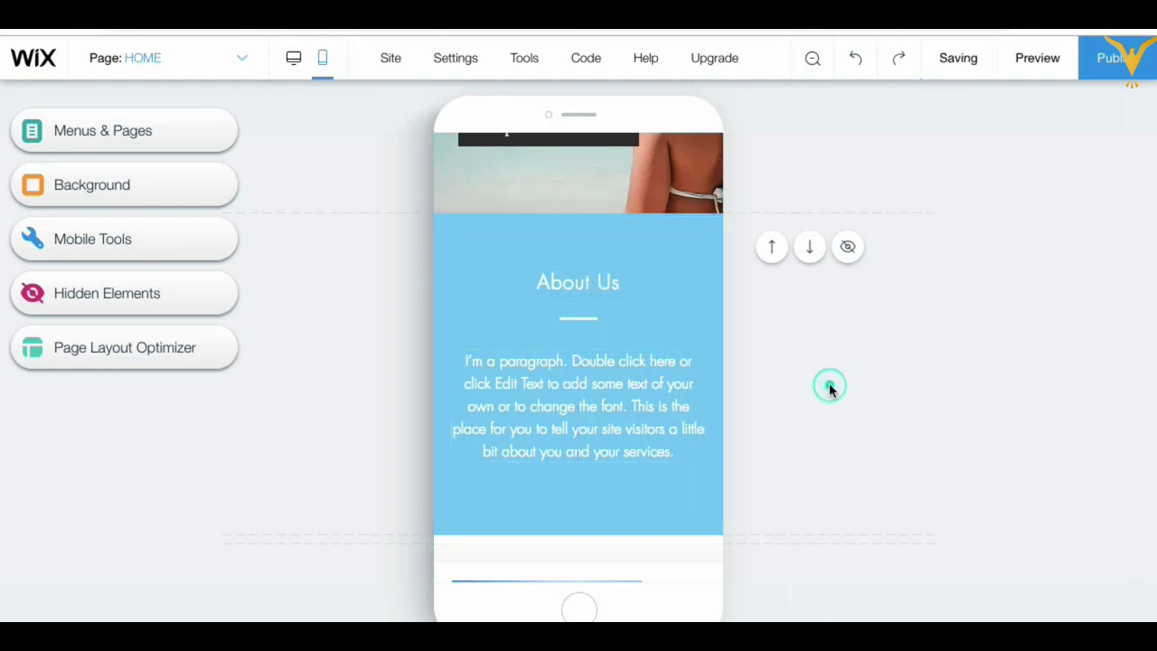
pyautogui.scroll(-4, 829, 382)
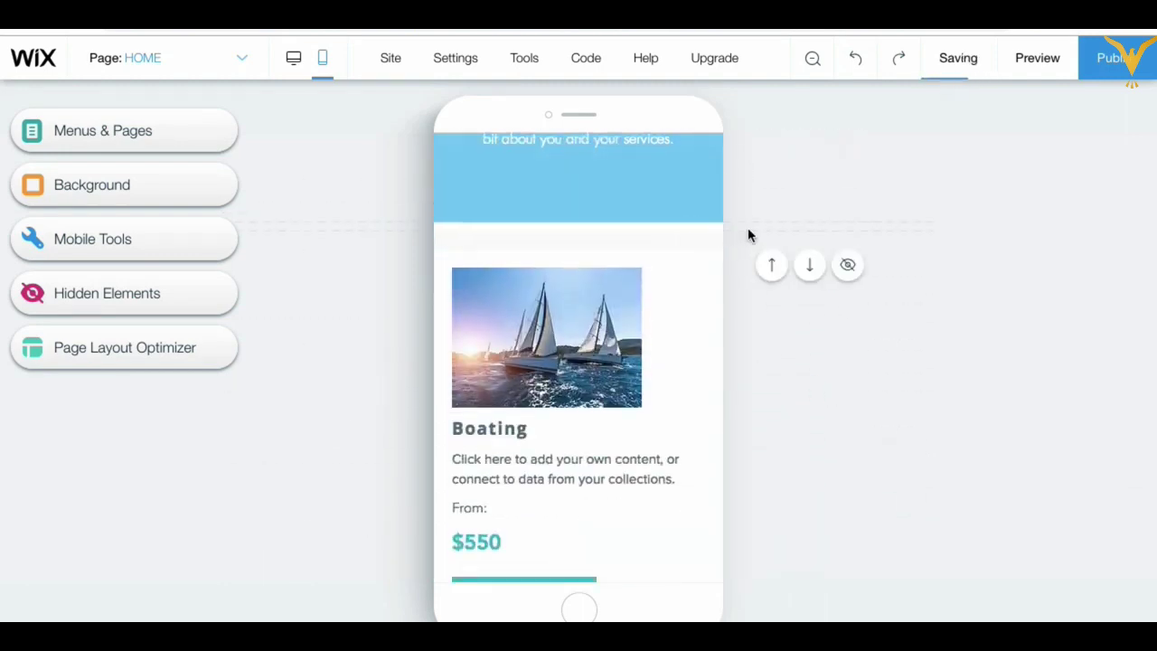
# Step: Delete the empty space below the blue About Us strip and select the tour card repeater
pyautogui.click(787, 228)
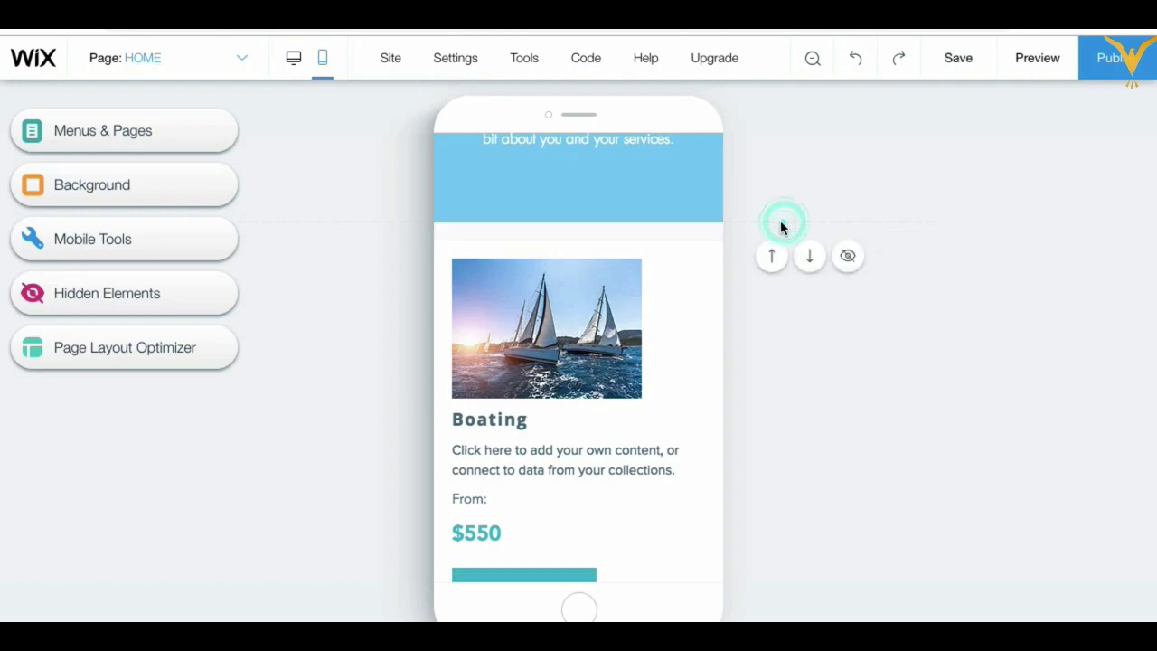
pyautogui.click(698, 279)
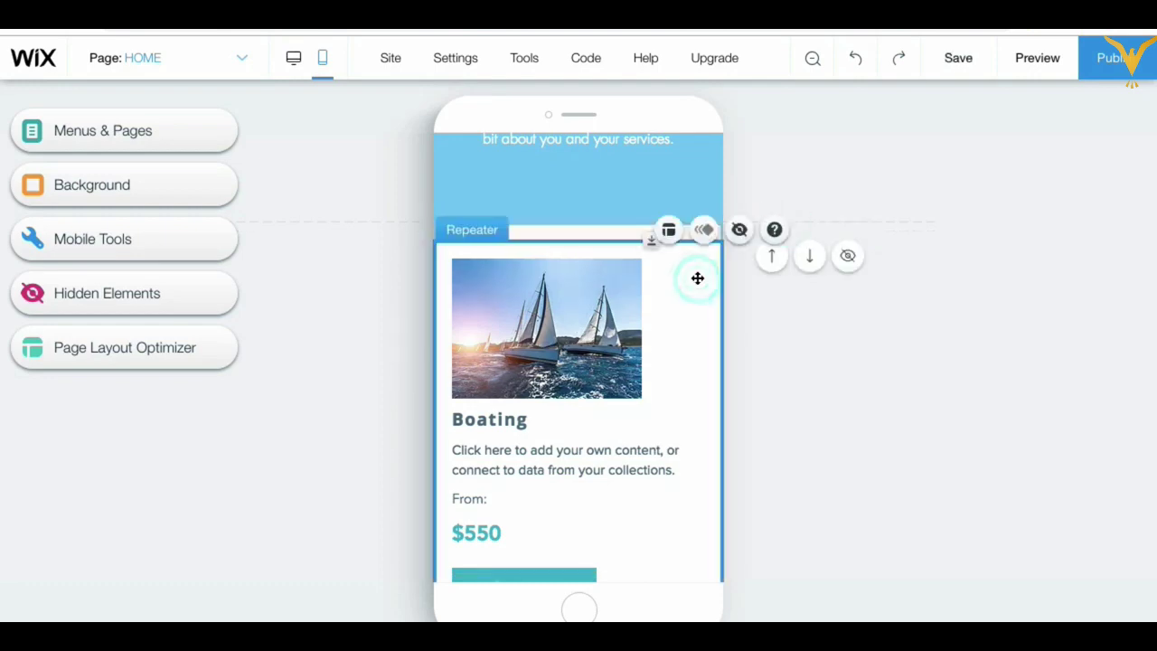
pyautogui.scroll(-5, 695, 398)
pyautogui.scroll(-6, 695, 398)
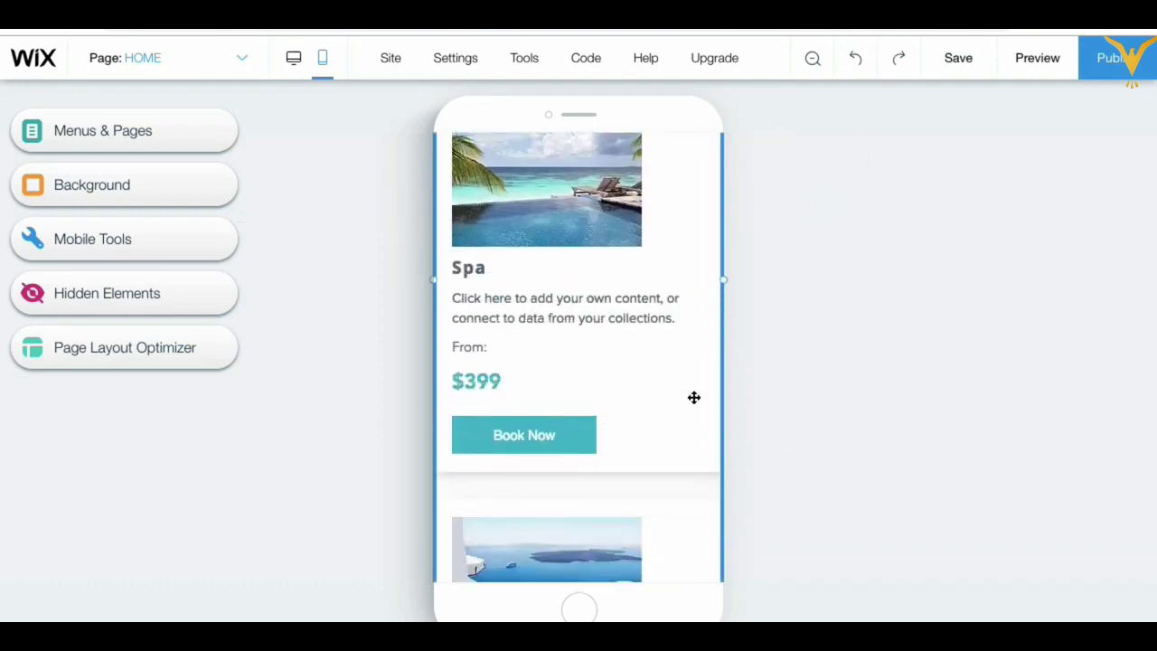
pyautogui.scroll(10, 694, 398)
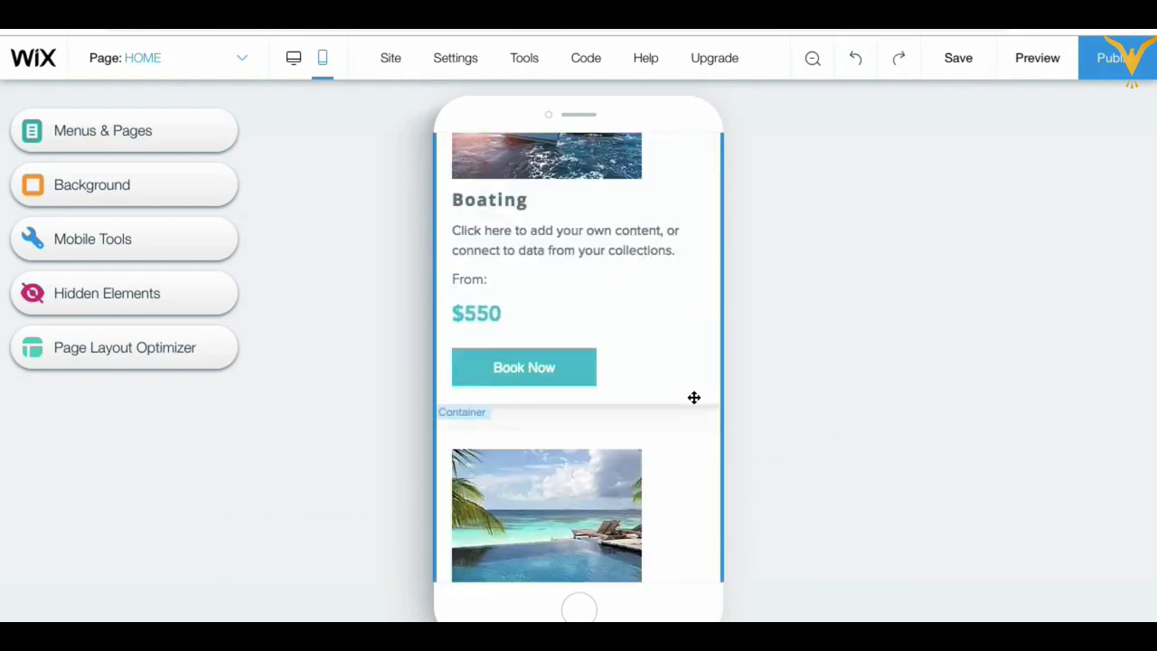
# Step: Enlarge and centre the Boating card's boat image to span nearly the card's full width
pyautogui.click(576, 390)
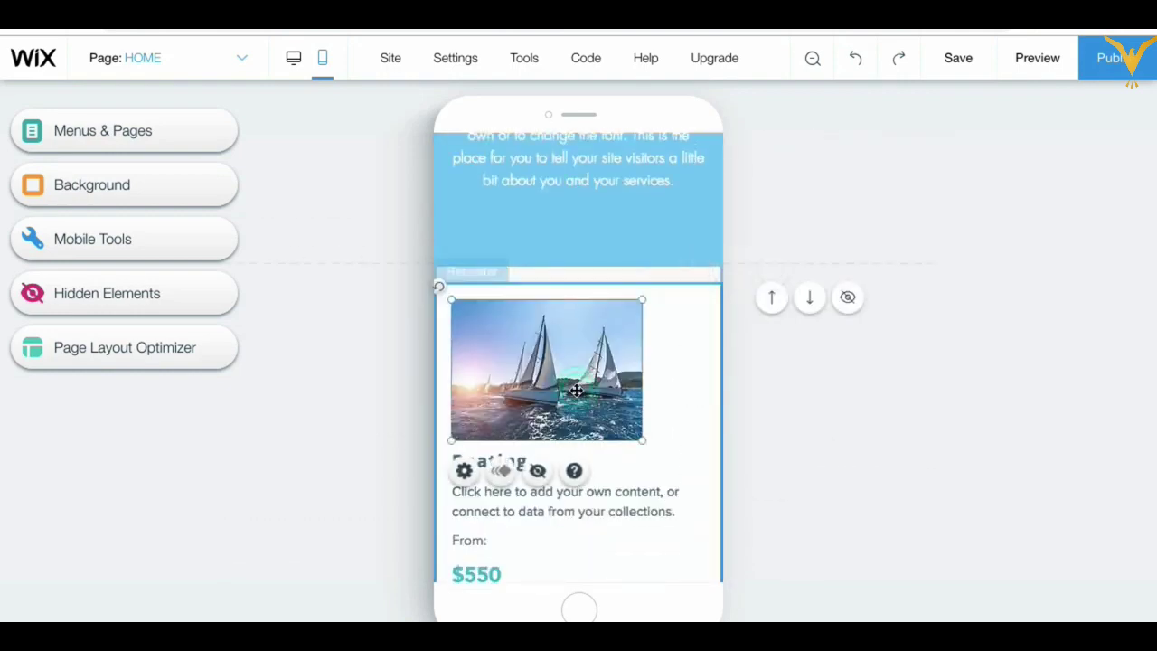
pyautogui.moveTo(577, 391); pyautogui.dragTo(610, 389)
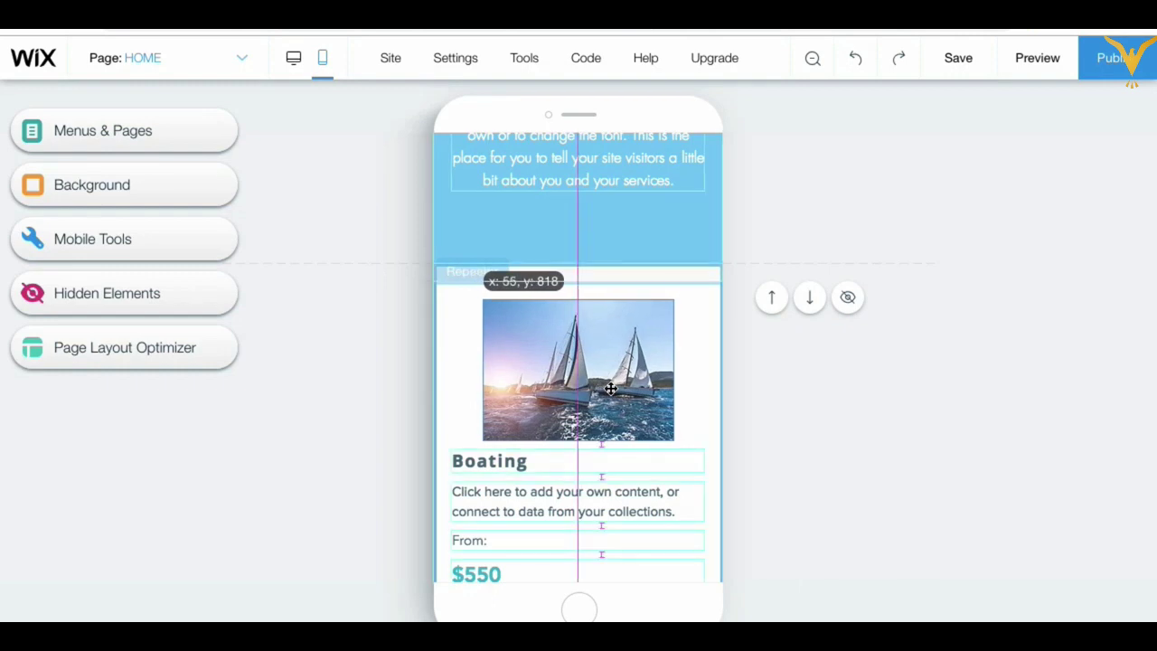
pyautogui.moveTo(610, 389); pyautogui.dragTo(610, 389)
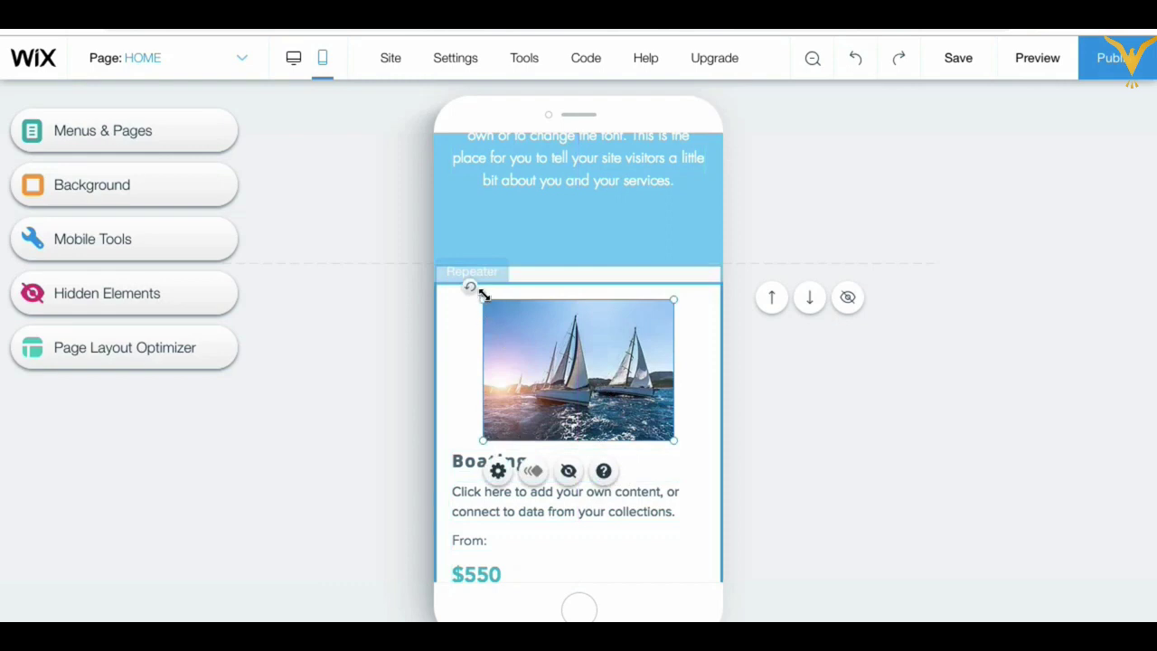
pyautogui.moveTo(483, 299); pyautogui.dragTo(463, 292)
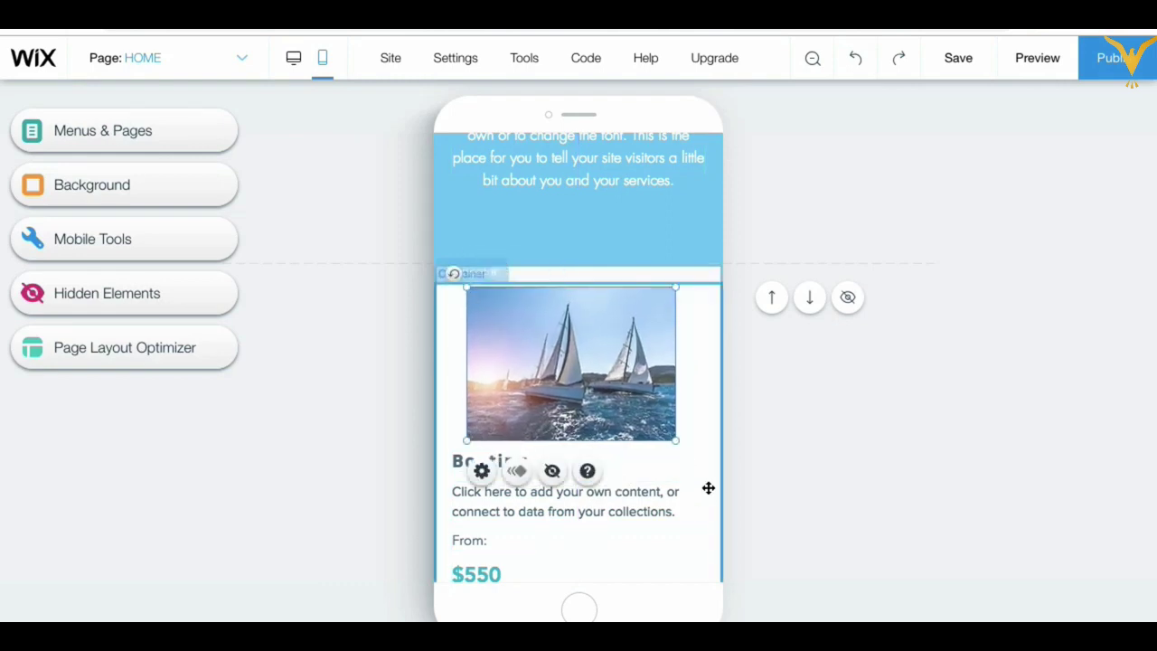
pyautogui.moveTo(677, 440); pyautogui.dragTo(711, 470)
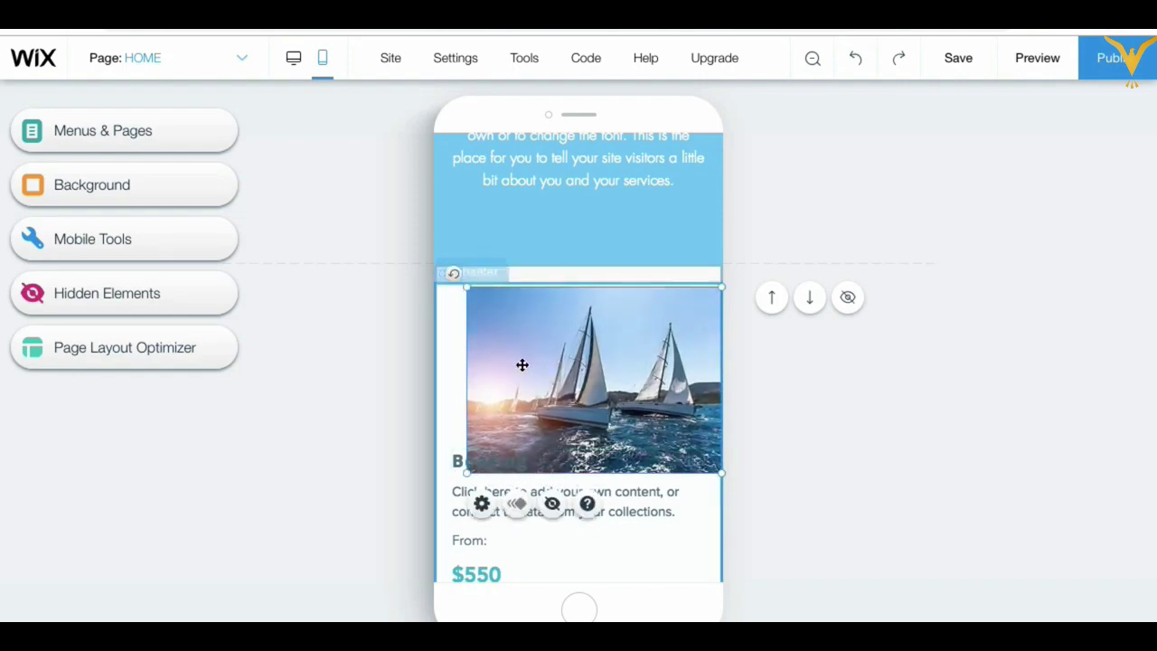
pyautogui.moveTo(495, 372); pyautogui.dragTo(487, 370)
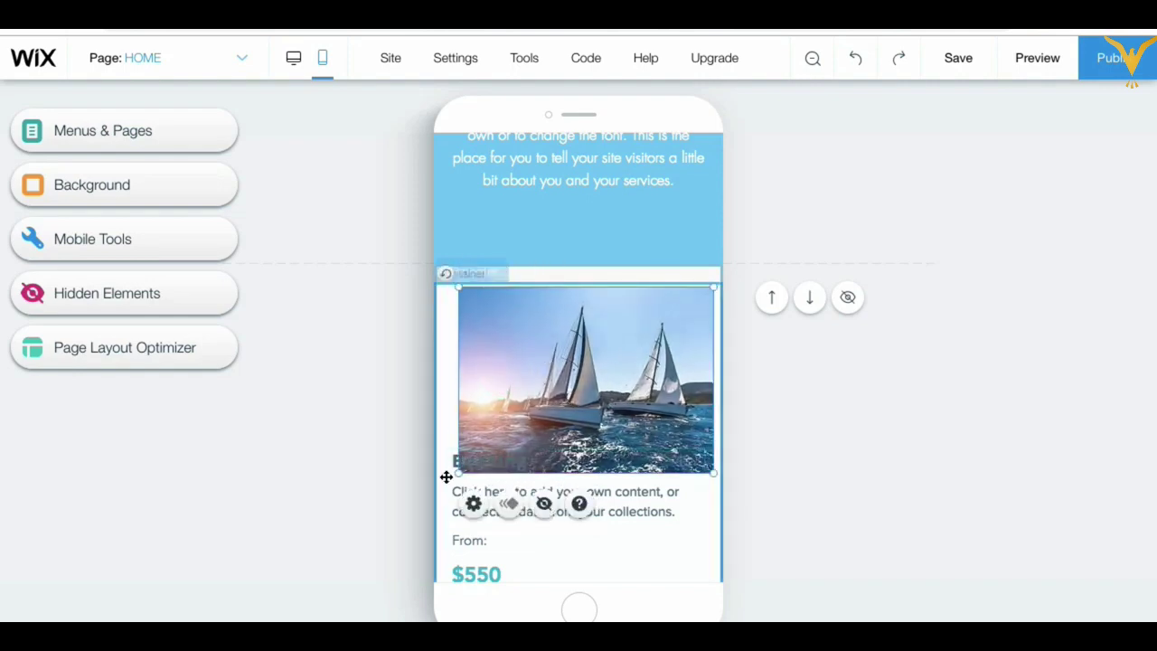
pyautogui.moveTo(459, 469); pyautogui.dragTo(435, 488)
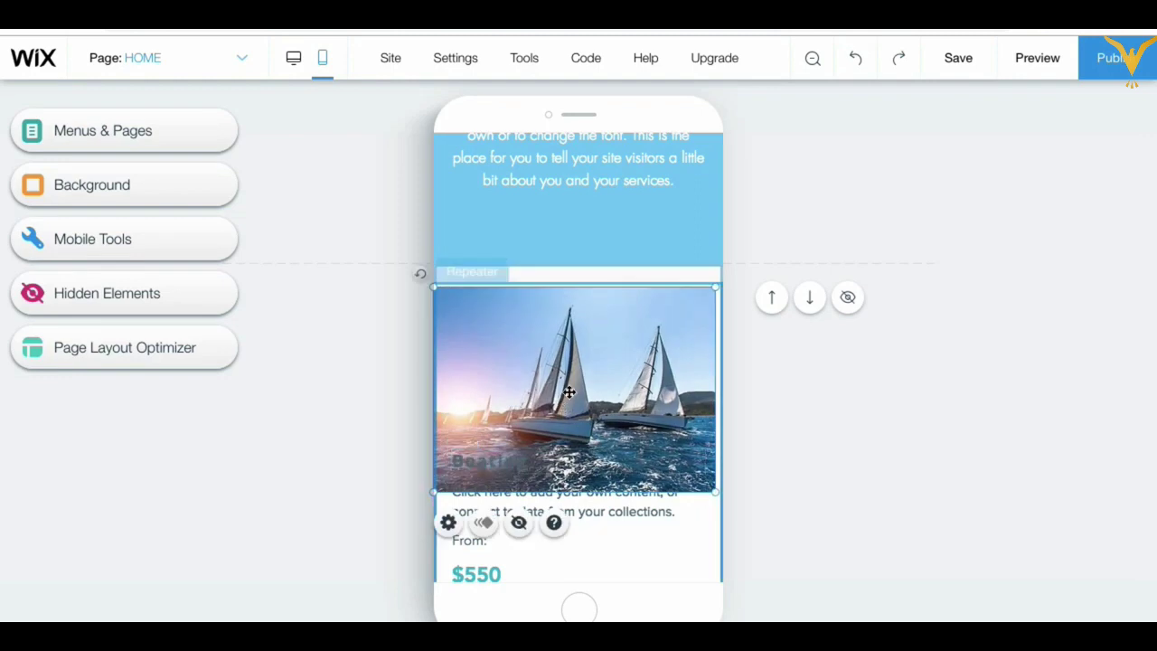
pyautogui.moveTo(586, 370); pyautogui.dragTo(588, 370)
pyautogui.click(803, 474)
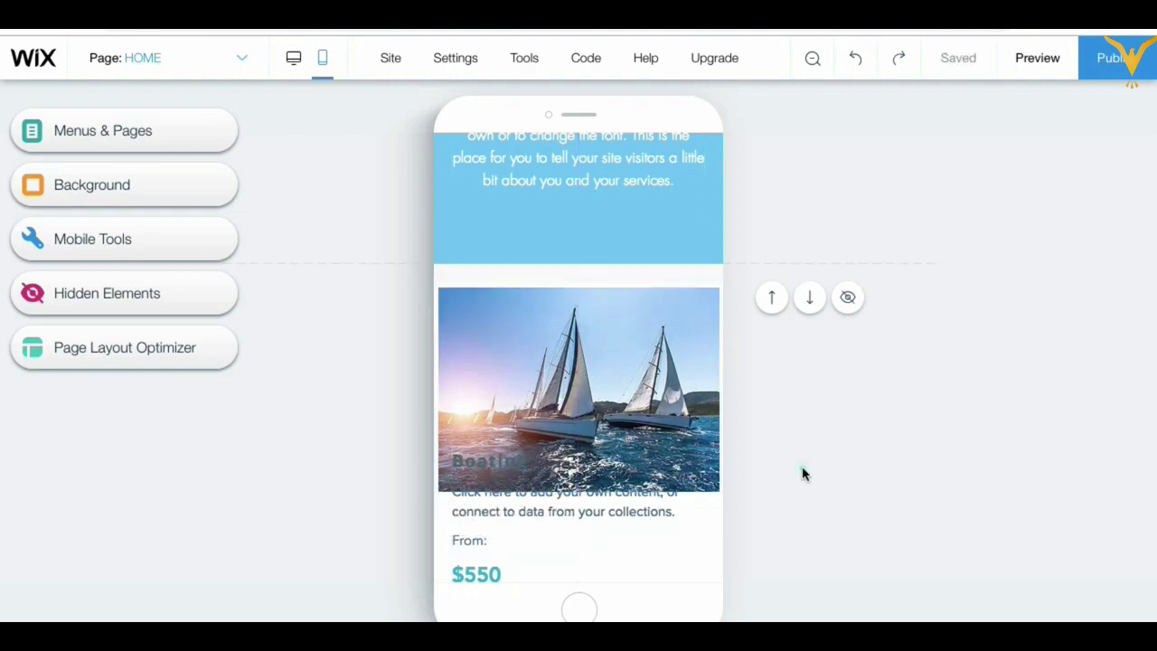
# Step: Move the $550 price lower, make the Boating card taller, and move Book Now down
pyautogui.scroll(-2, 645, 421)
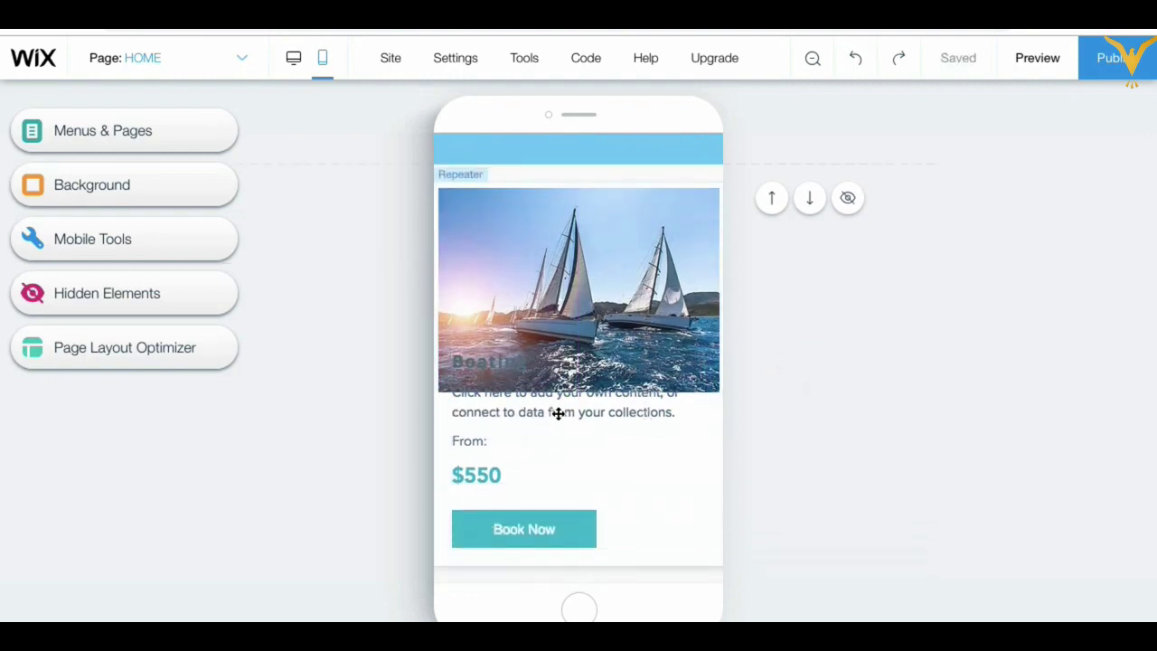
pyautogui.click(565, 409)
pyautogui.click(565, 409)
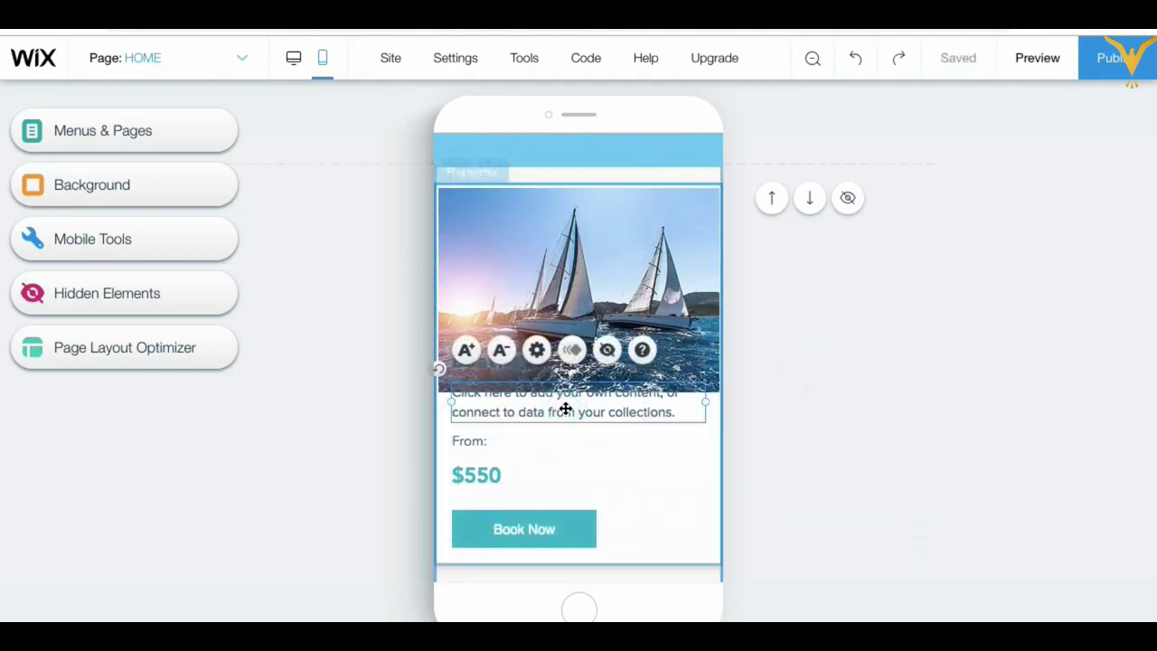
pyautogui.moveTo(486, 473); pyautogui.dragTo(484, 493)
pyautogui.click(669, 549)
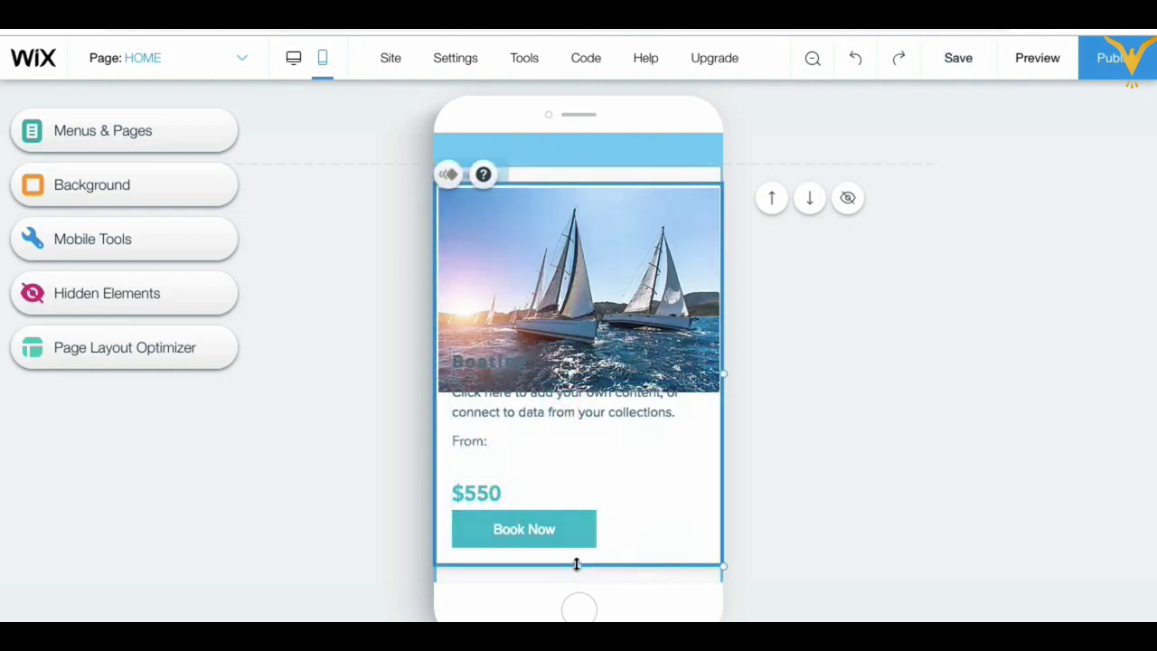
pyautogui.moveTo(577, 566); pyautogui.dragTo(583, 604)
pyautogui.scroll(-1, 529, 461)
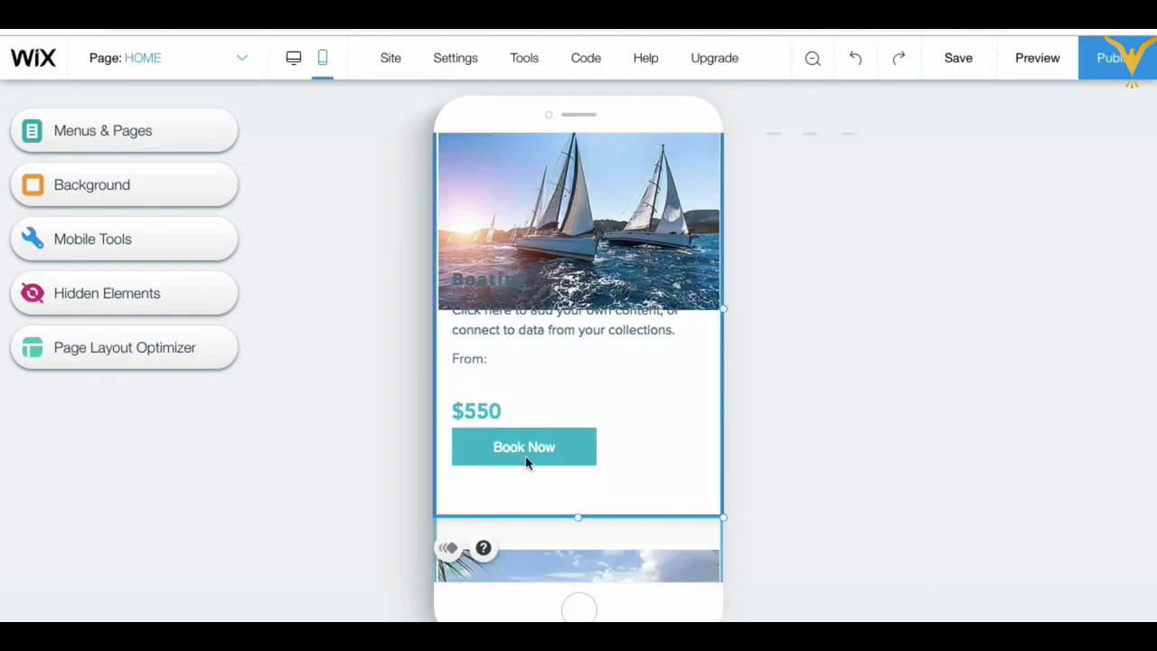
pyautogui.moveTo(517, 450); pyautogui.dragTo(512, 480)
# Step: Reposition the $550 price and place the From: label directly above it
pyautogui.click(670, 472)
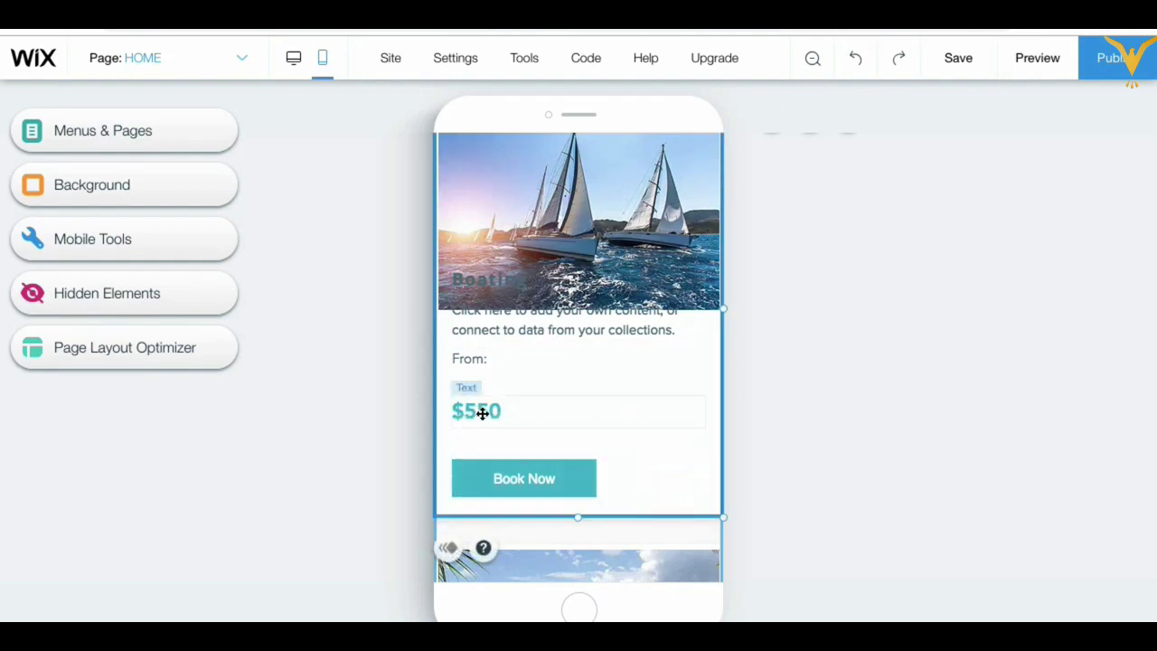
pyautogui.moveTo(478, 409); pyautogui.dragTo(479, 436)
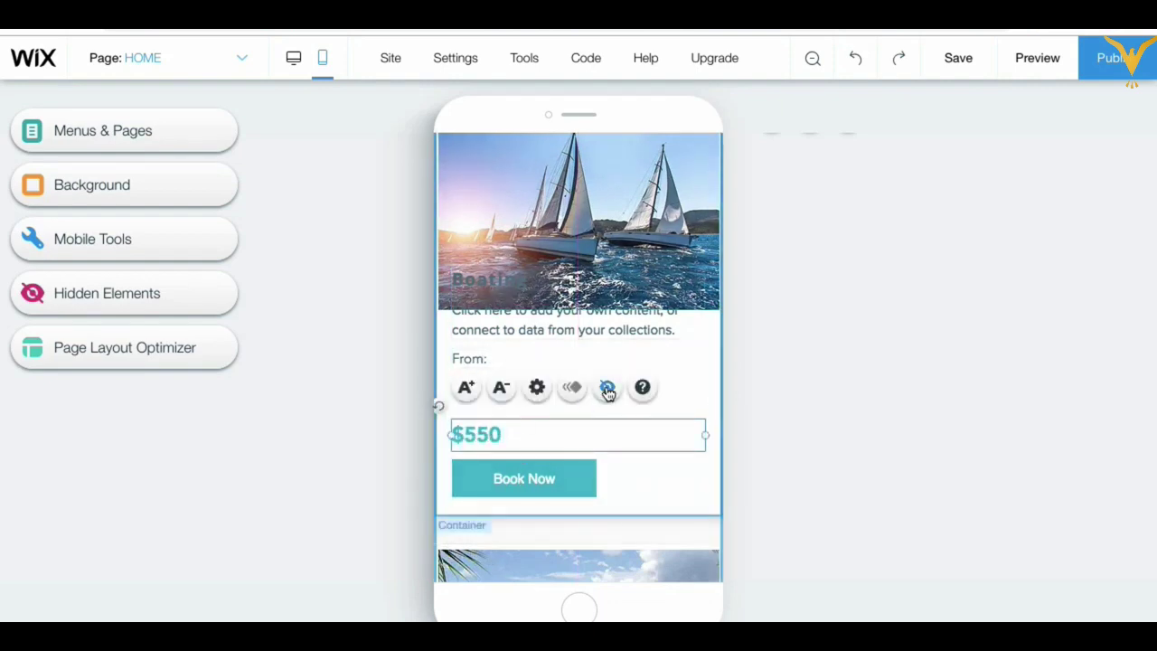
pyautogui.click(469, 360)
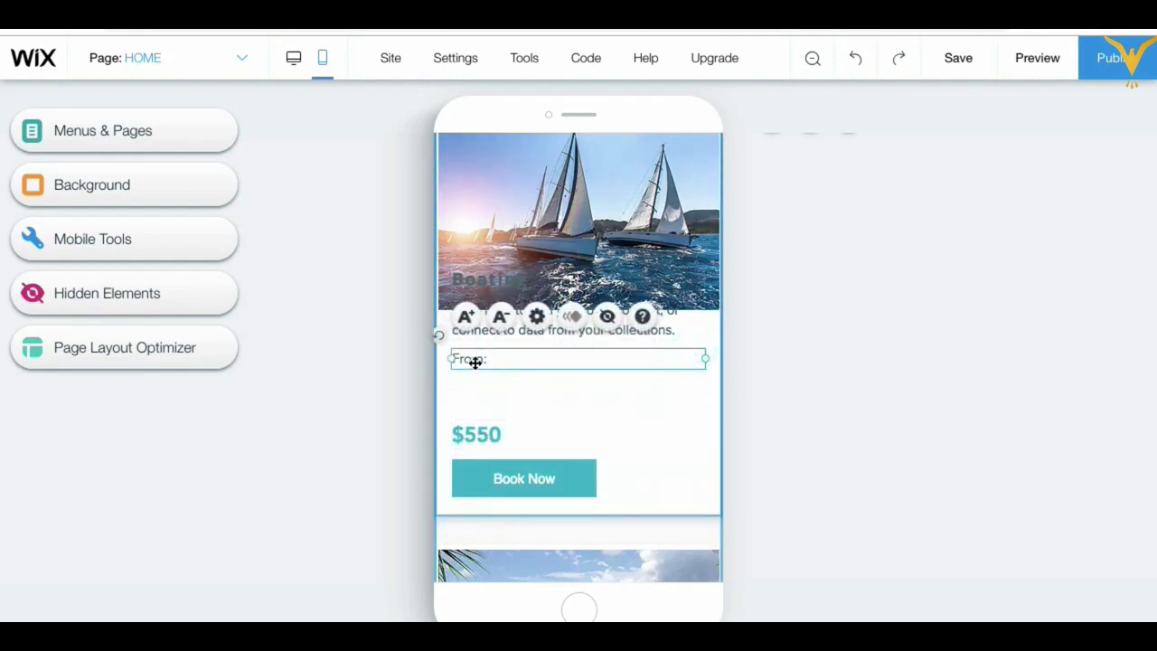
pyautogui.moveTo(475, 362); pyautogui.dragTo(473, 412)
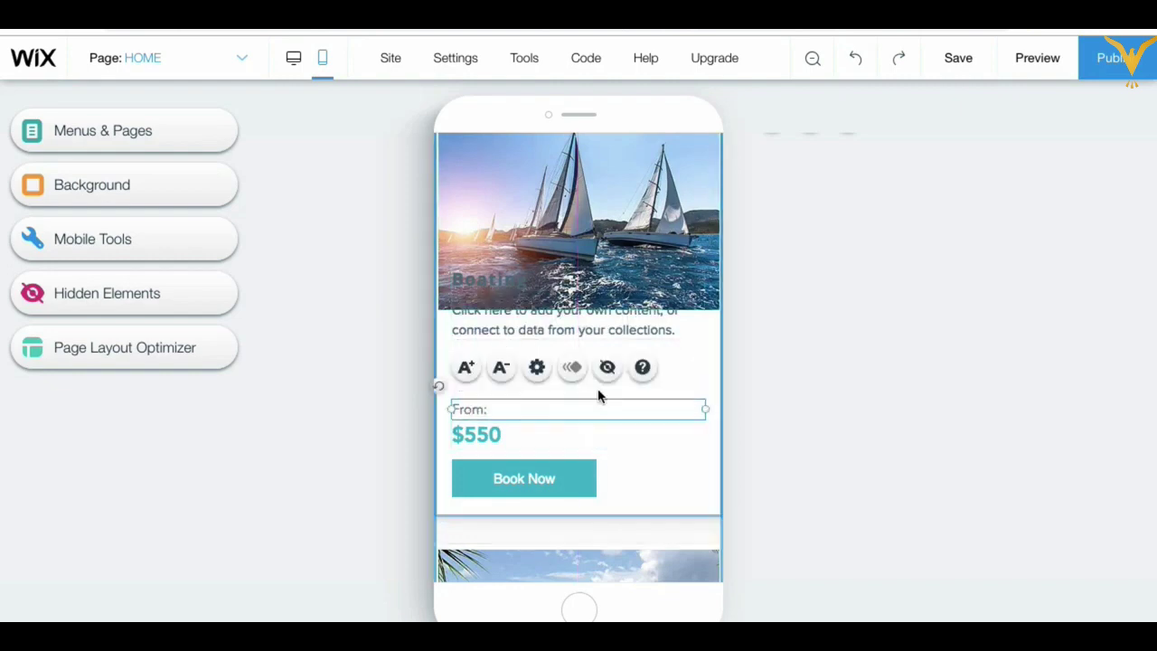
# Step: Move the Boating title below the image and align the description paragraph beneath it
pyautogui.moveTo(584, 326); pyautogui.dragTo(584, 372)
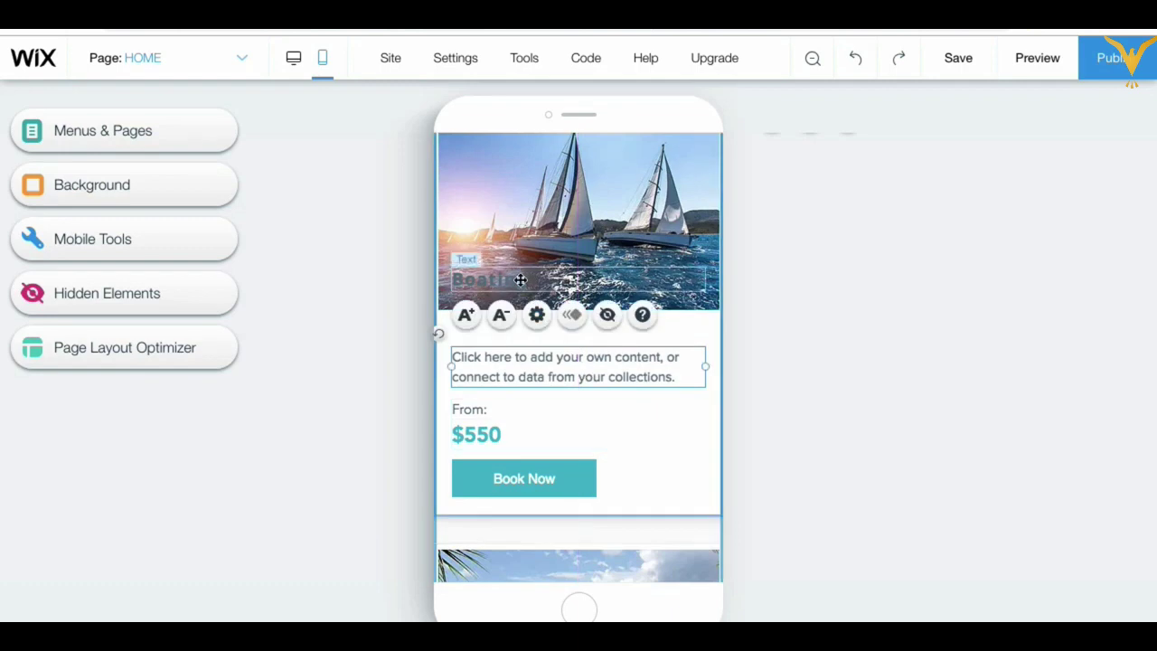
pyautogui.moveTo(518, 285); pyautogui.dragTo(519, 336)
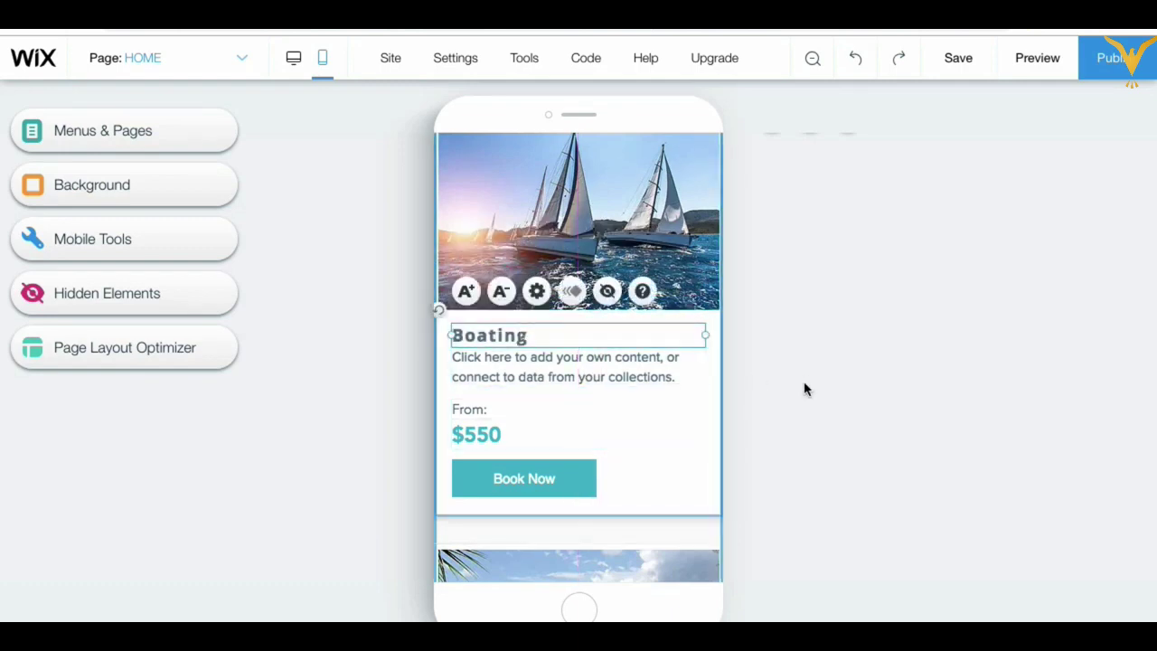
pyautogui.click(803, 384)
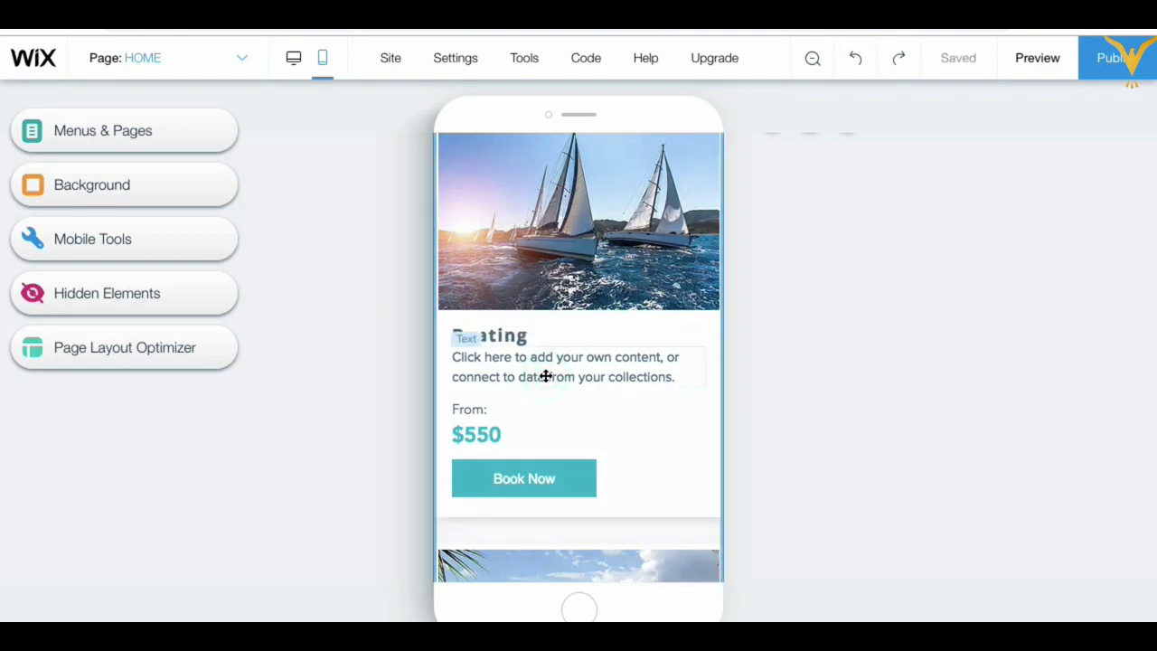
pyautogui.click(571, 371)
pyautogui.click(571, 376)
pyautogui.moveTo(570, 376); pyautogui.dragTo(571, 378)
pyautogui.click(840, 380)
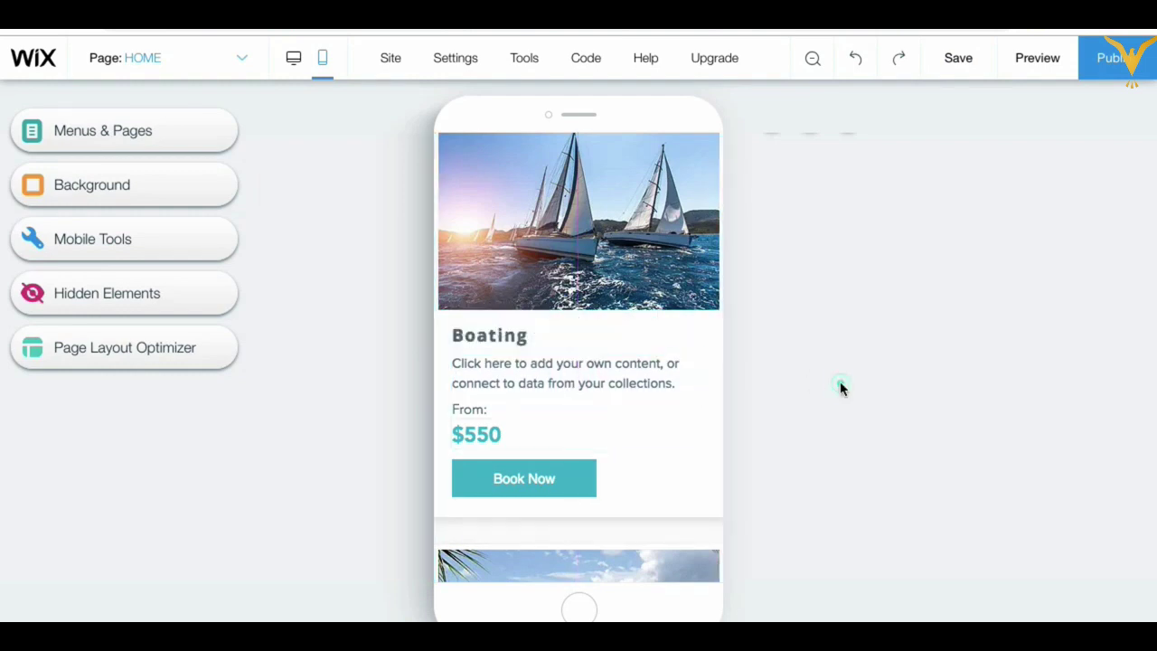
pyautogui.scroll(-5, 655, 461)
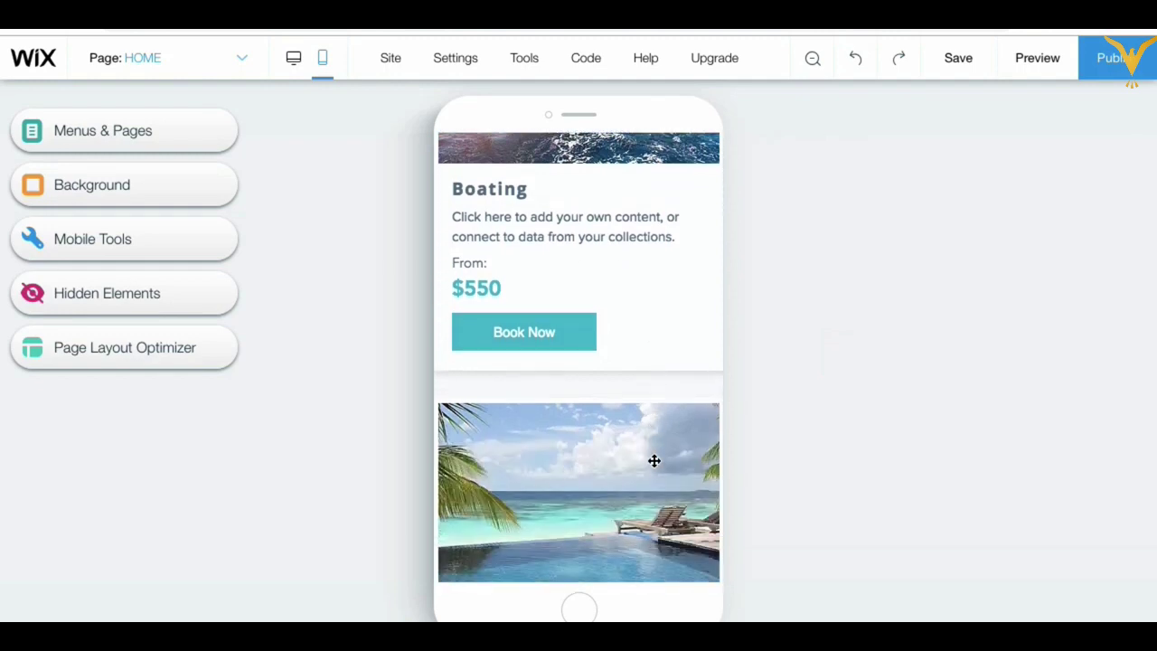
pyautogui.scroll(-5, 655, 461)
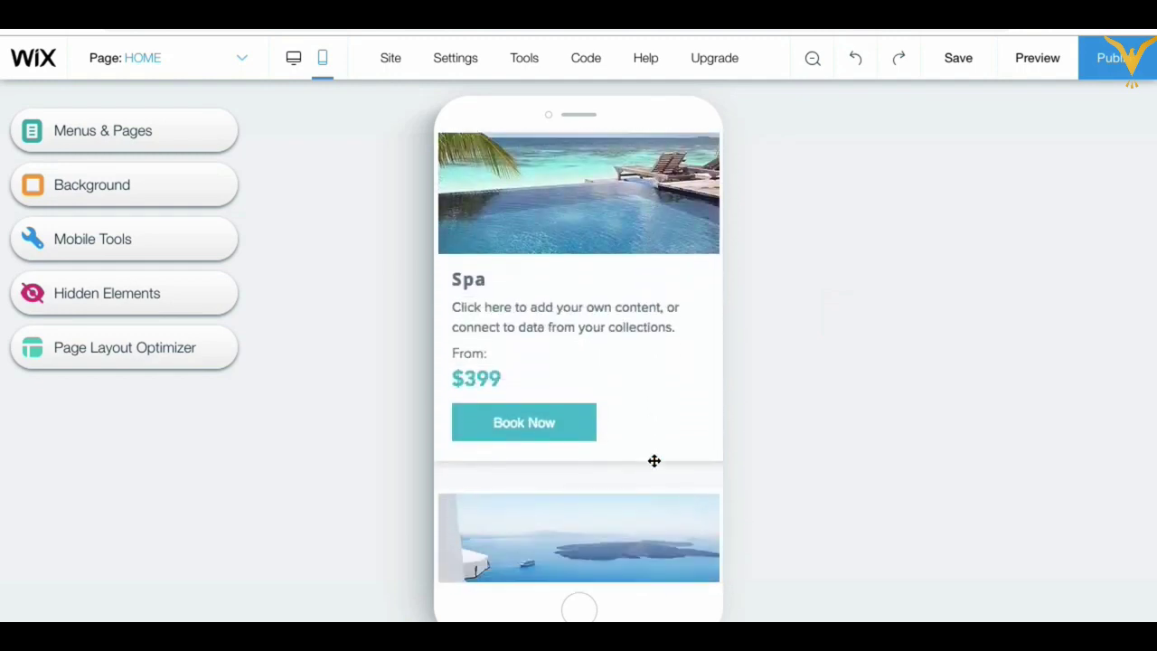
pyautogui.scroll(-3, 654, 461)
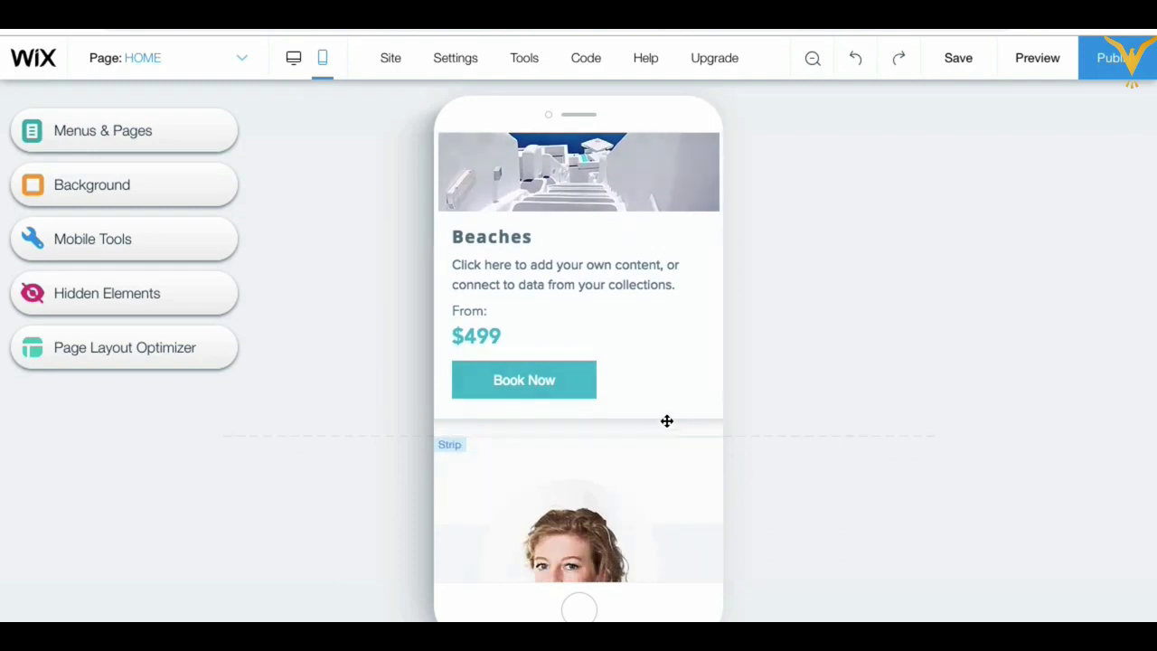
pyautogui.click(651, 390)
pyautogui.click(647, 396)
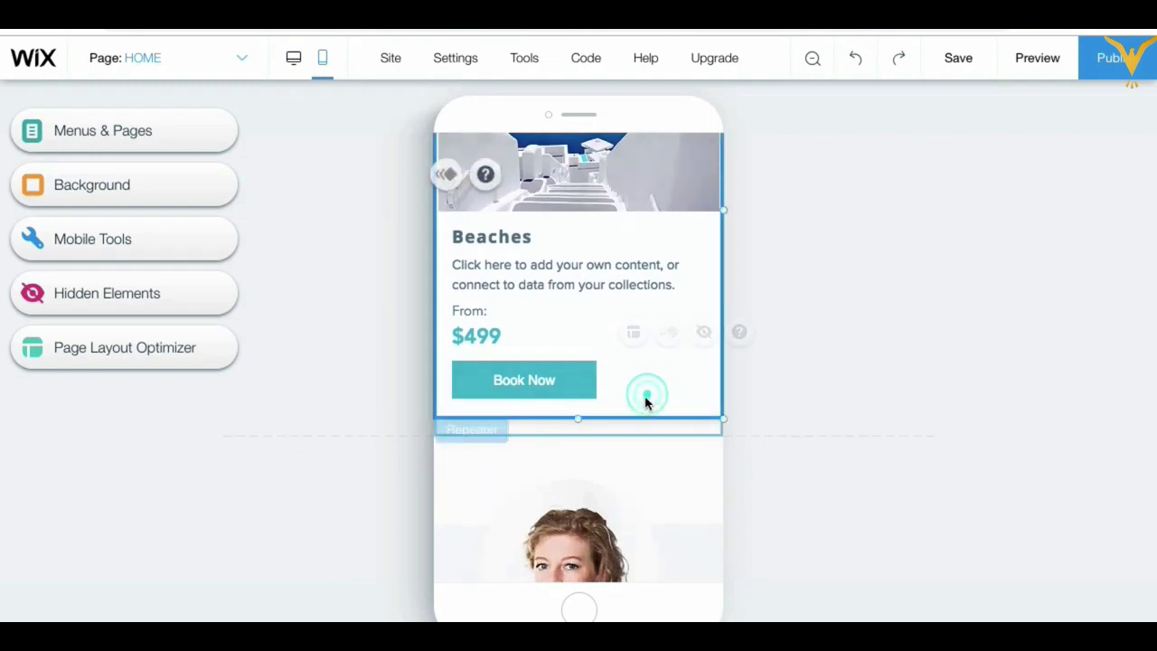
pyautogui.moveTo(578, 422); pyautogui.dragTo(576, 440)
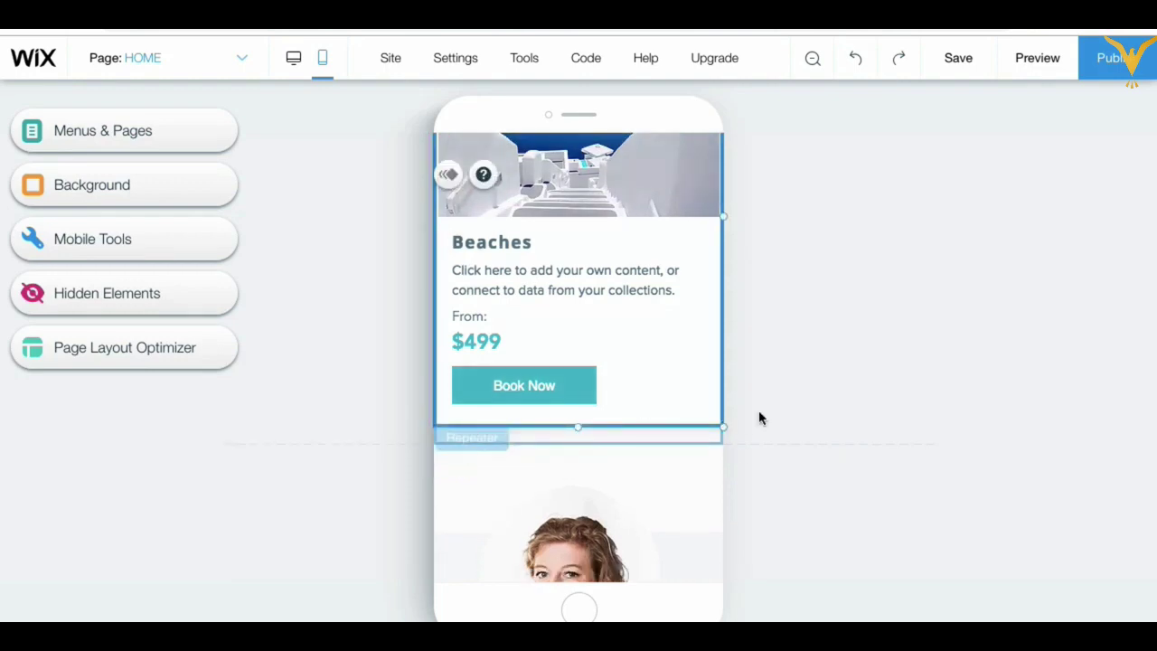
pyautogui.click(821, 403)
pyautogui.scroll(15, 630, 383)
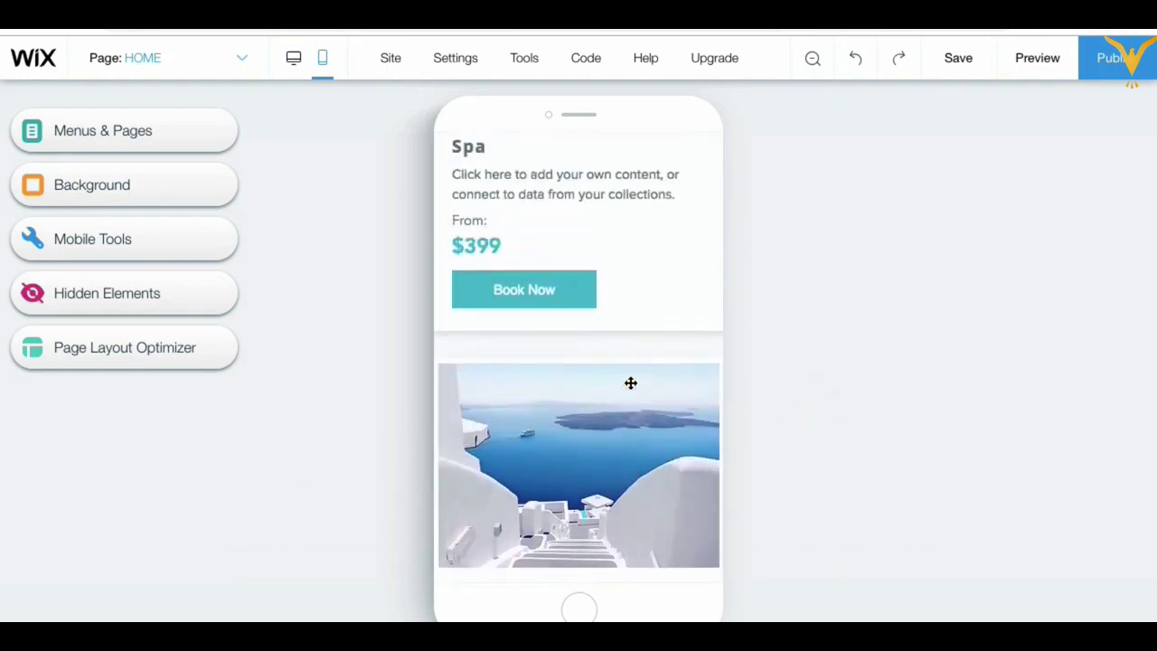
pyautogui.scroll(15, 630, 384)
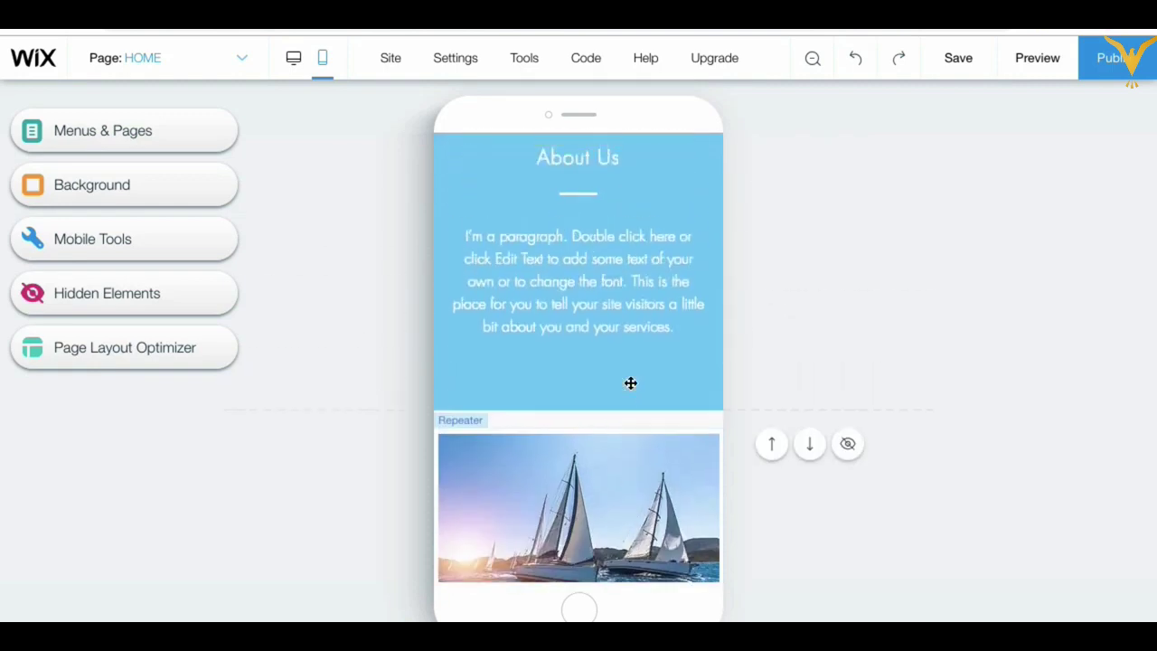
pyautogui.scroll(-2, 640, 497)
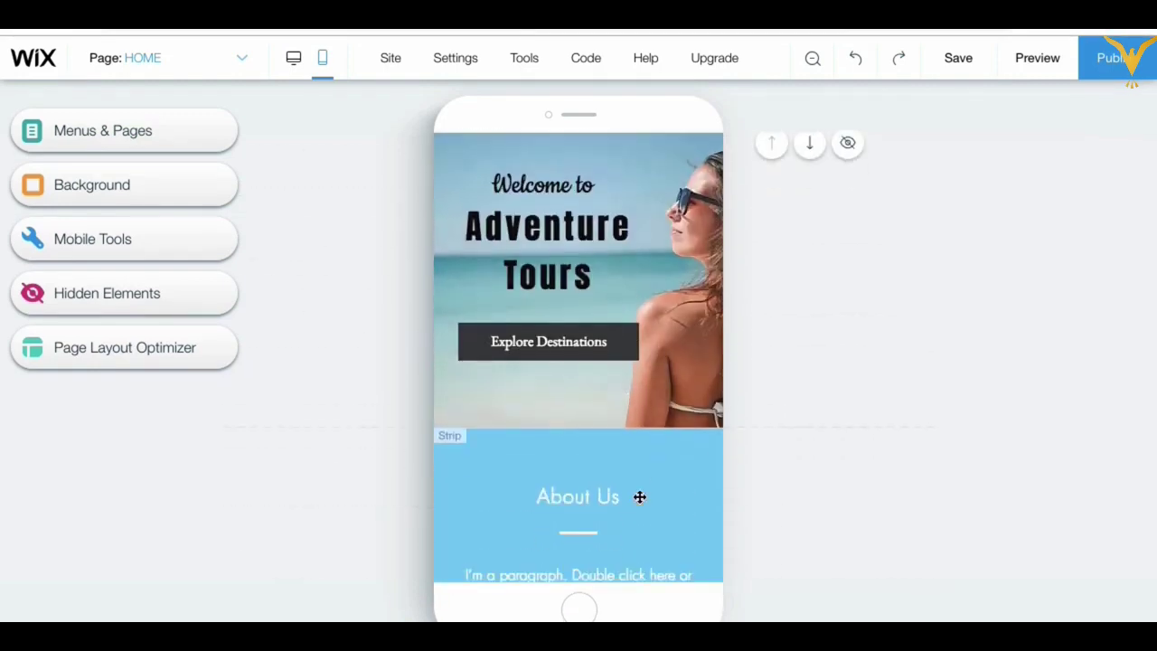
pyautogui.scroll(2, 639, 496)
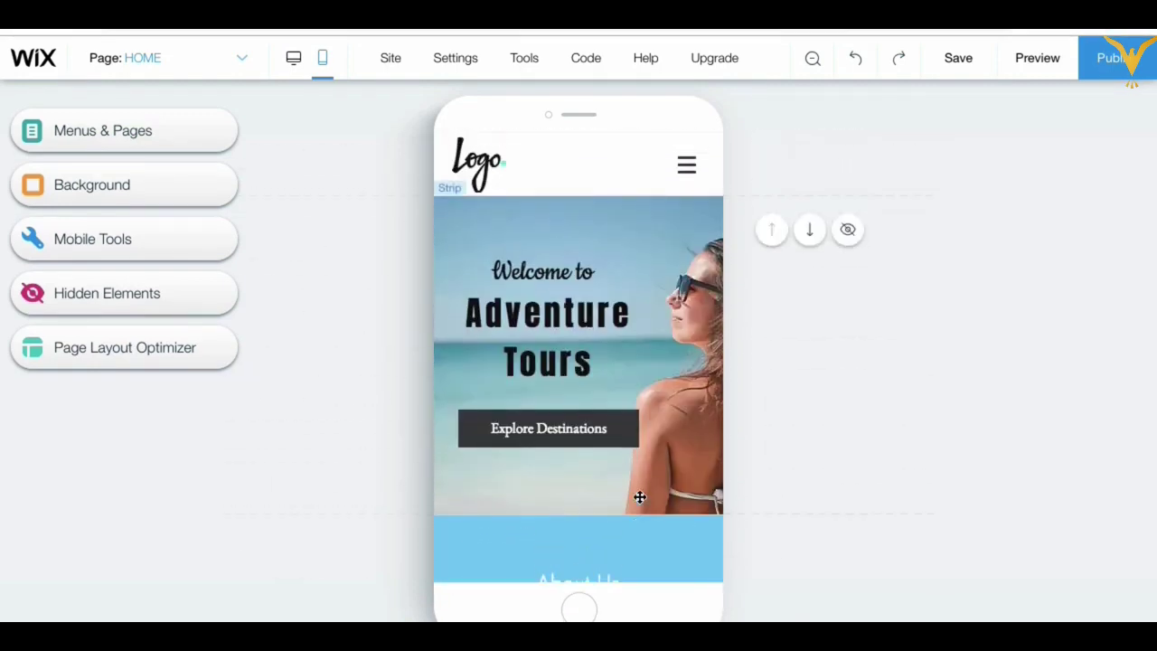
pyautogui.scroll(-5, 639, 497)
pyautogui.scroll(-6, 639, 497)
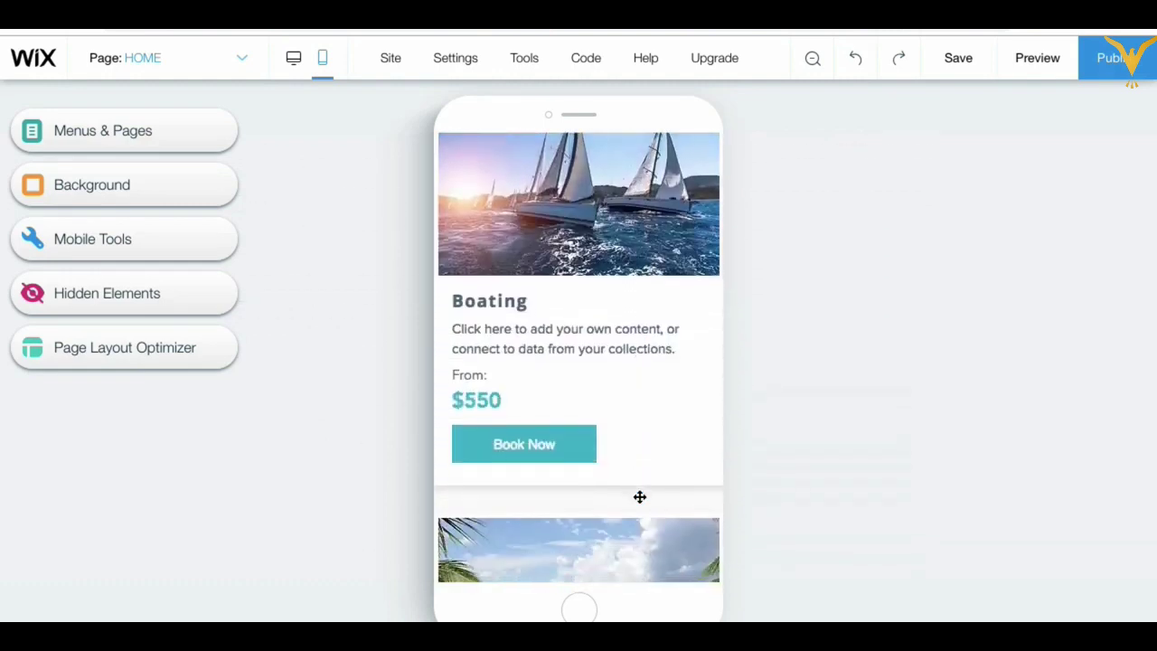
pyautogui.scroll(12, 639, 497)
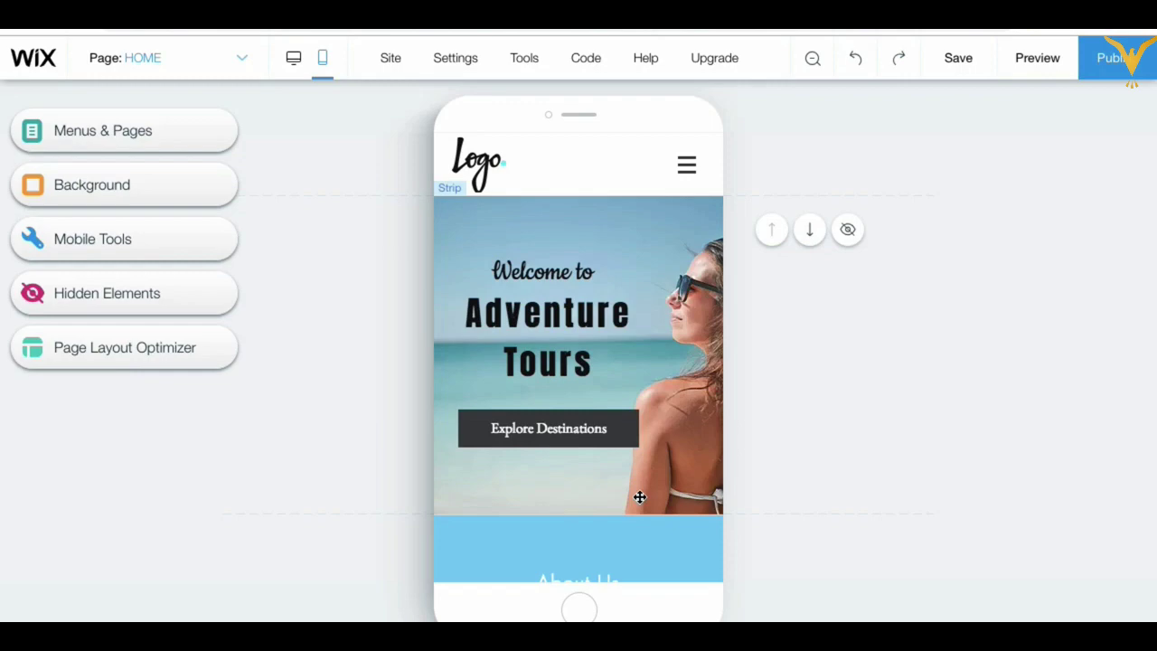
pyautogui.scroll(-10, 639, 496)
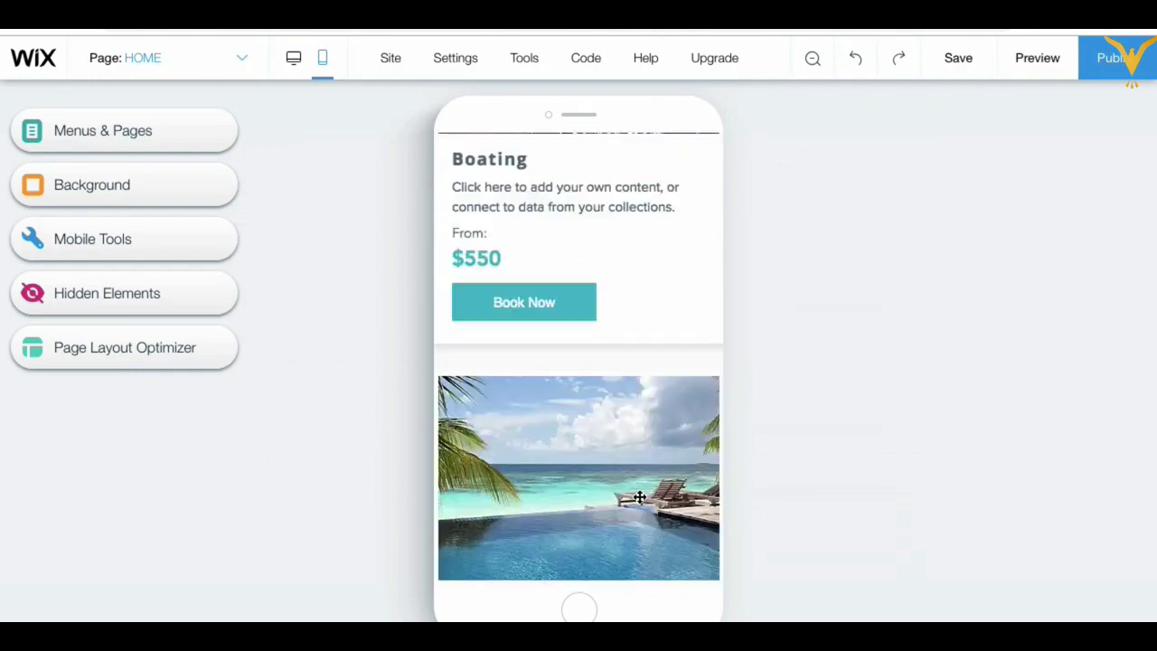
pyautogui.scroll(-10, 639, 496)
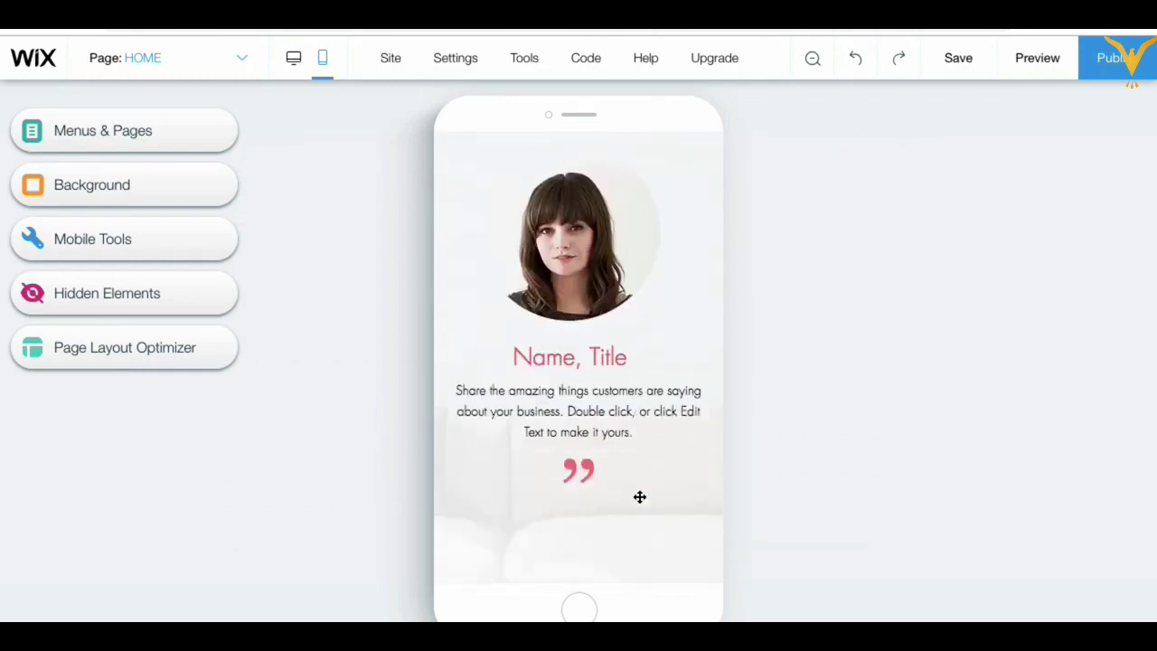
pyautogui.scroll(-10, 639, 496)
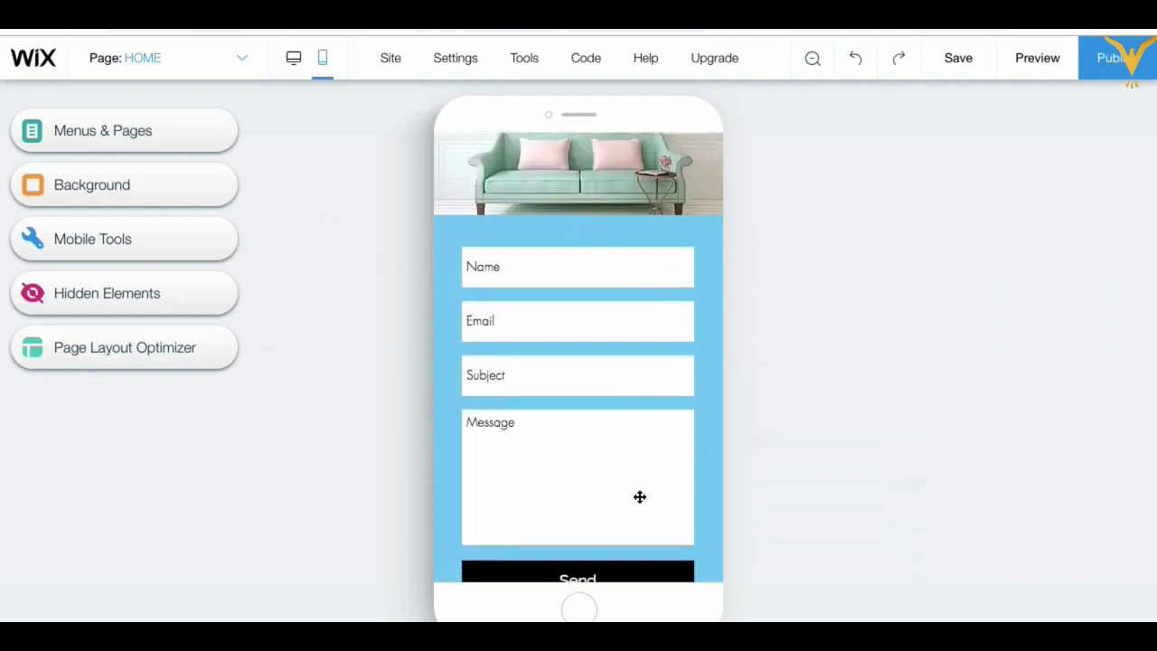
pyautogui.scroll(-3, 640, 496)
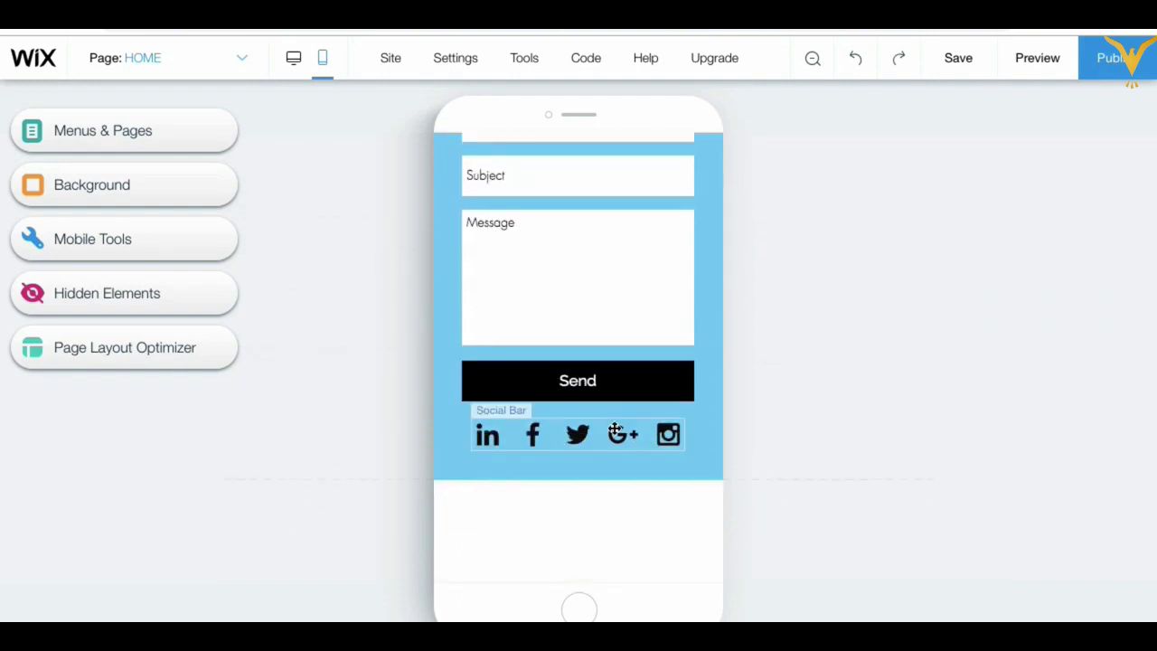
pyautogui.moveTo(615, 434); pyautogui.dragTo(615, 442)
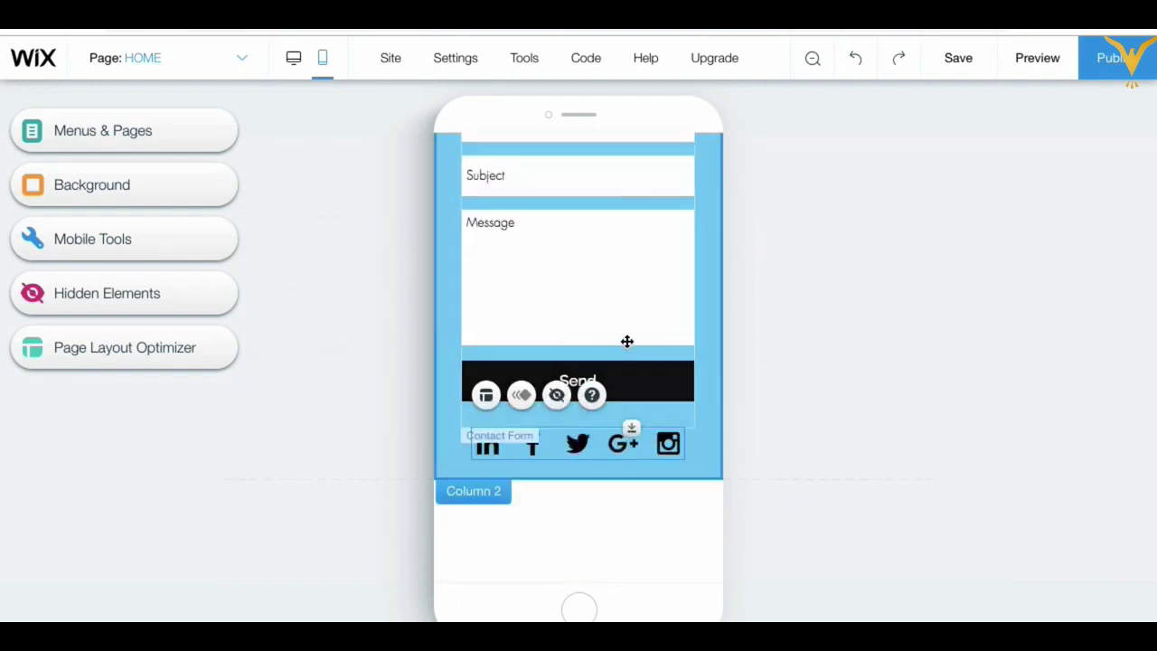
pyautogui.scroll(5, 628, 341)
pyautogui.click(628, 341)
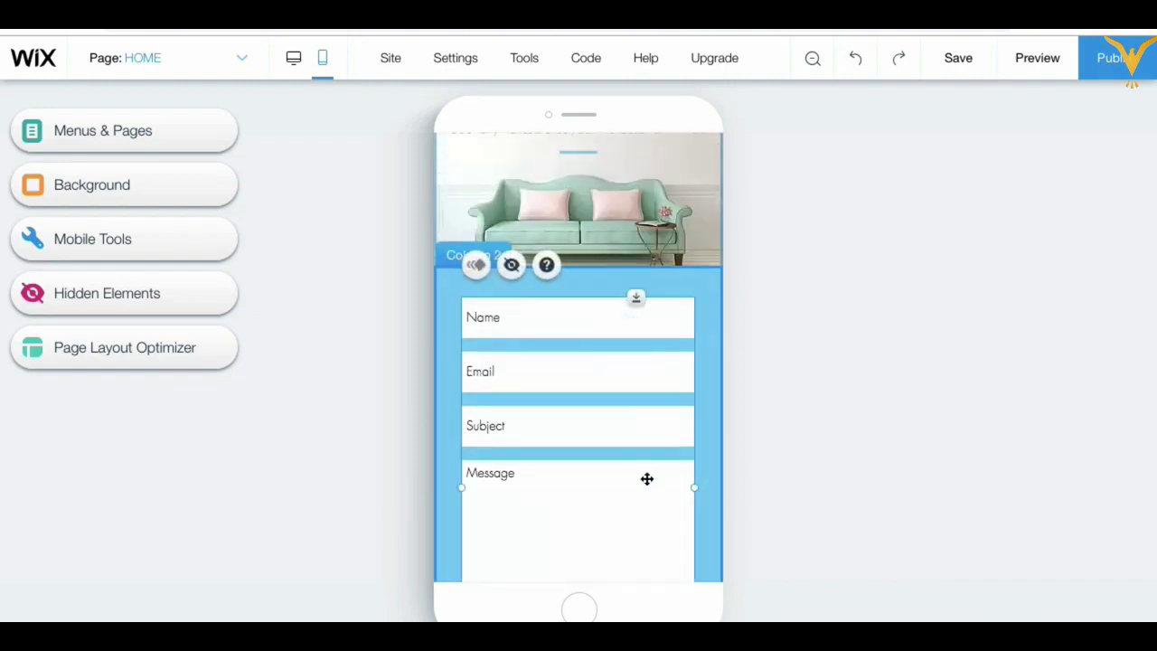
pyautogui.scroll(-3, 638, 468)
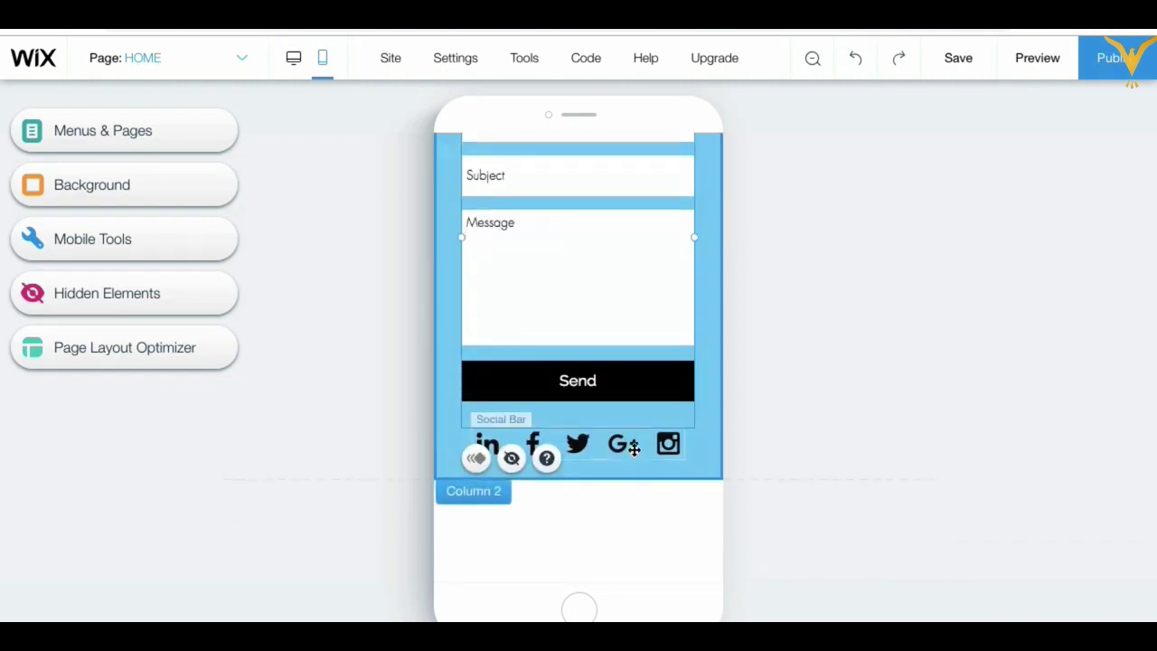
pyautogui.click(468, 455)
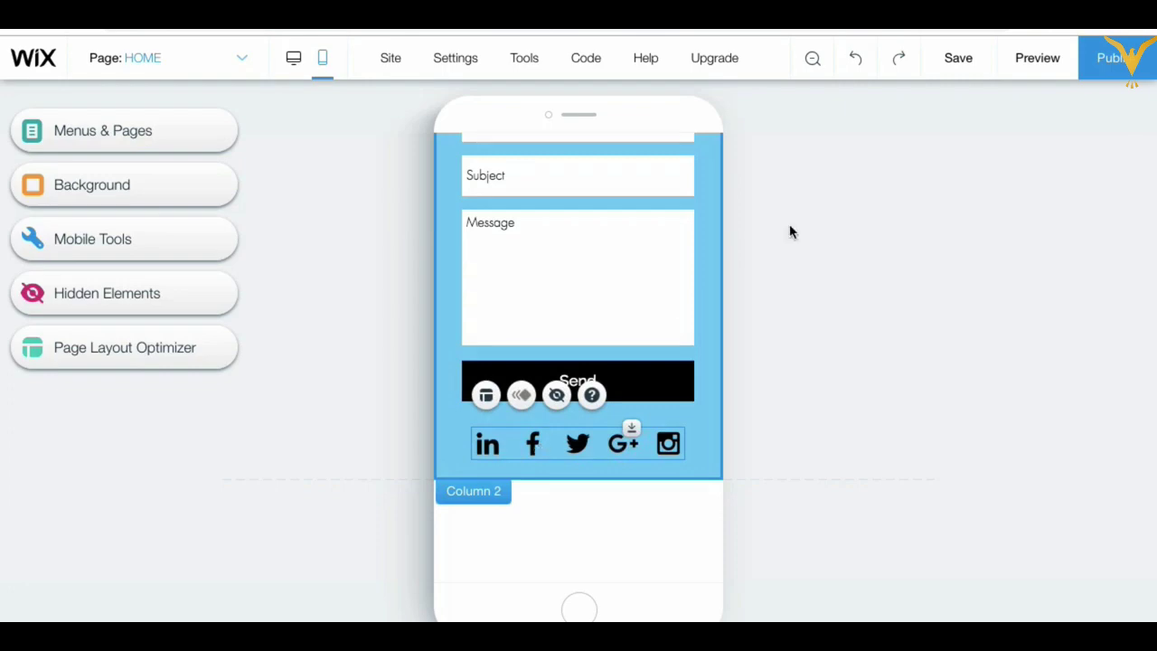
pyautogui.scroll(6, 700, 258)
pyautogui.scroll(10, 700, 259)
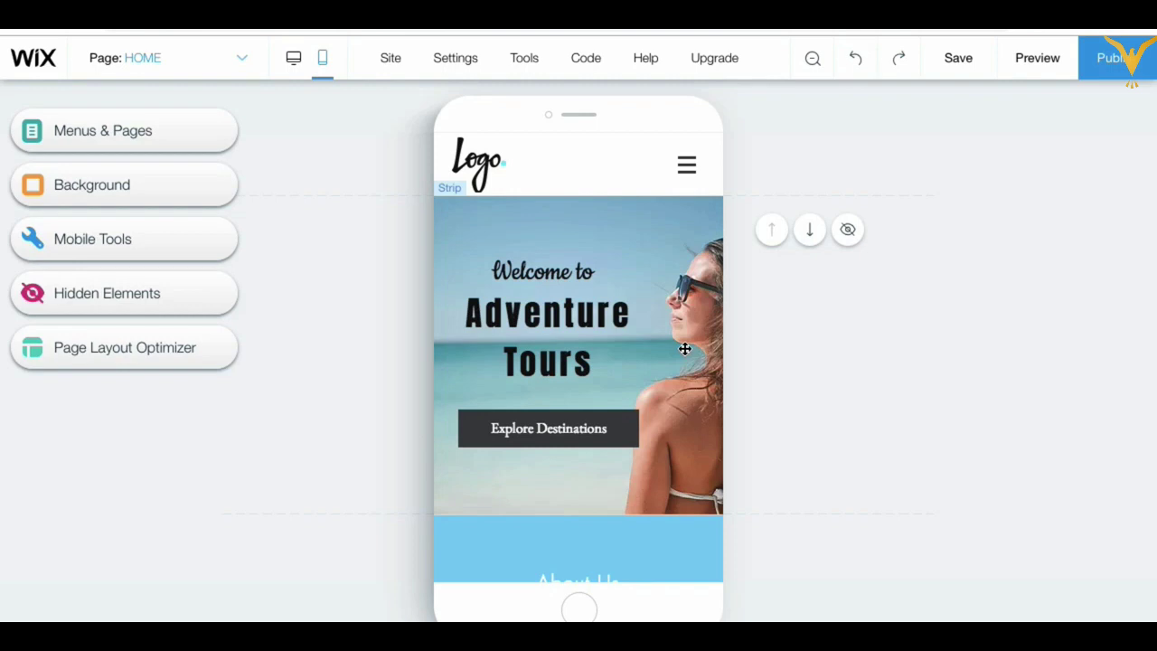
# Step: Select the About Us strip, save the site with Ctrl+S, and hide the strip on mobile
pyautogui.scroll(-5, 685, 349)
pyautogui.click(685, 280)
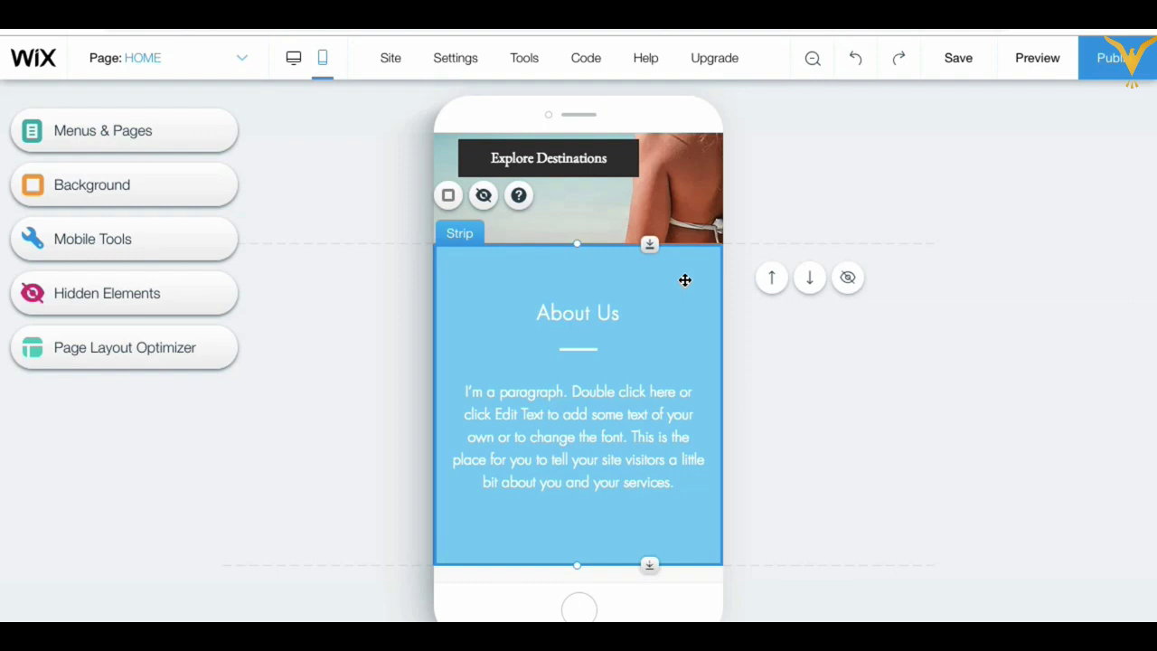
pyautogui.hotkey('ctrl', 's')
pyautogui.click(848, 279)
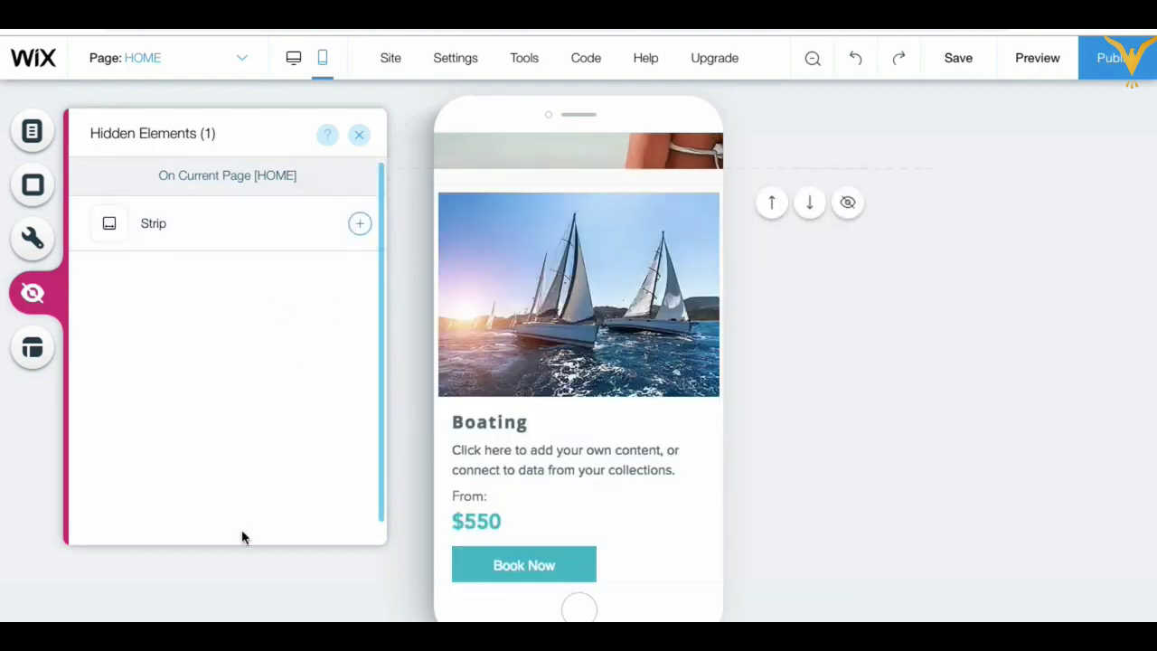
# Step: Close the Hidden Elements list and review the mobile page from hero through the Boating and Spa cards
pyautogui.click(950, 300)
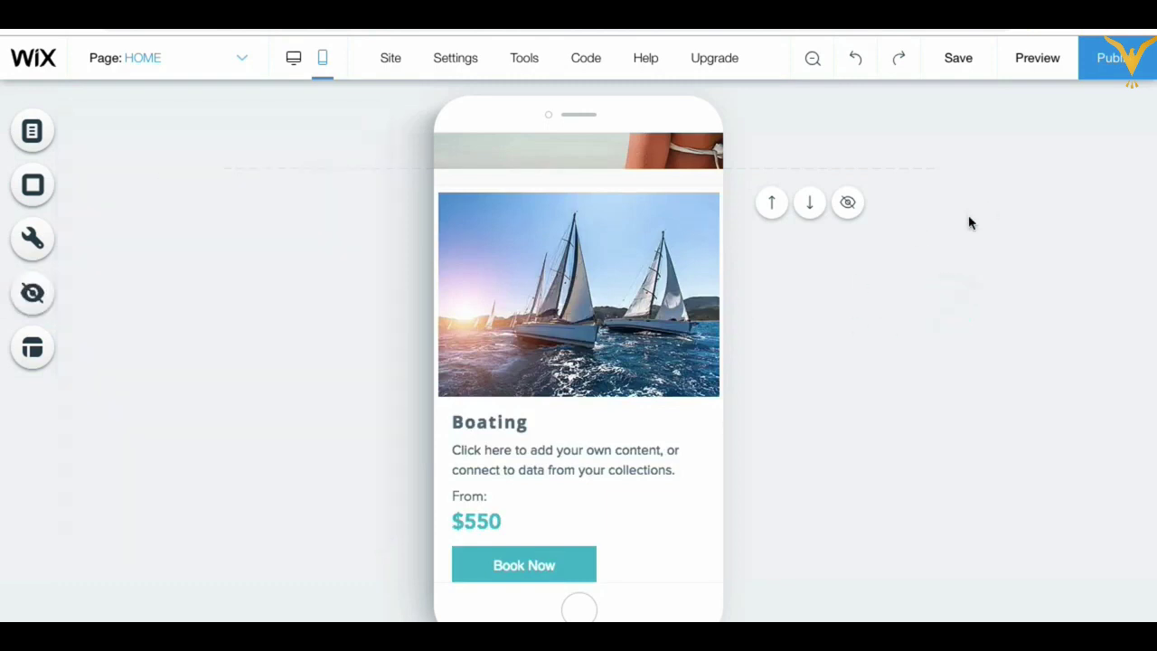
pyautogui.scroll(5, 613, 333)
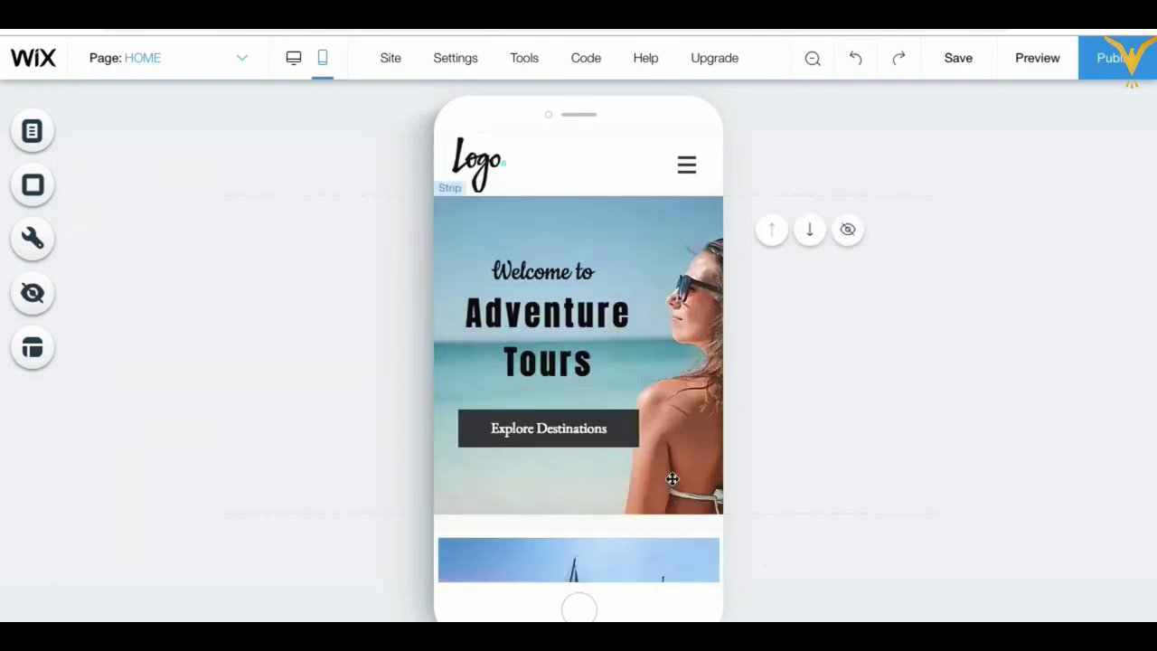
pyautogui.scroll(-10, 670, 509)
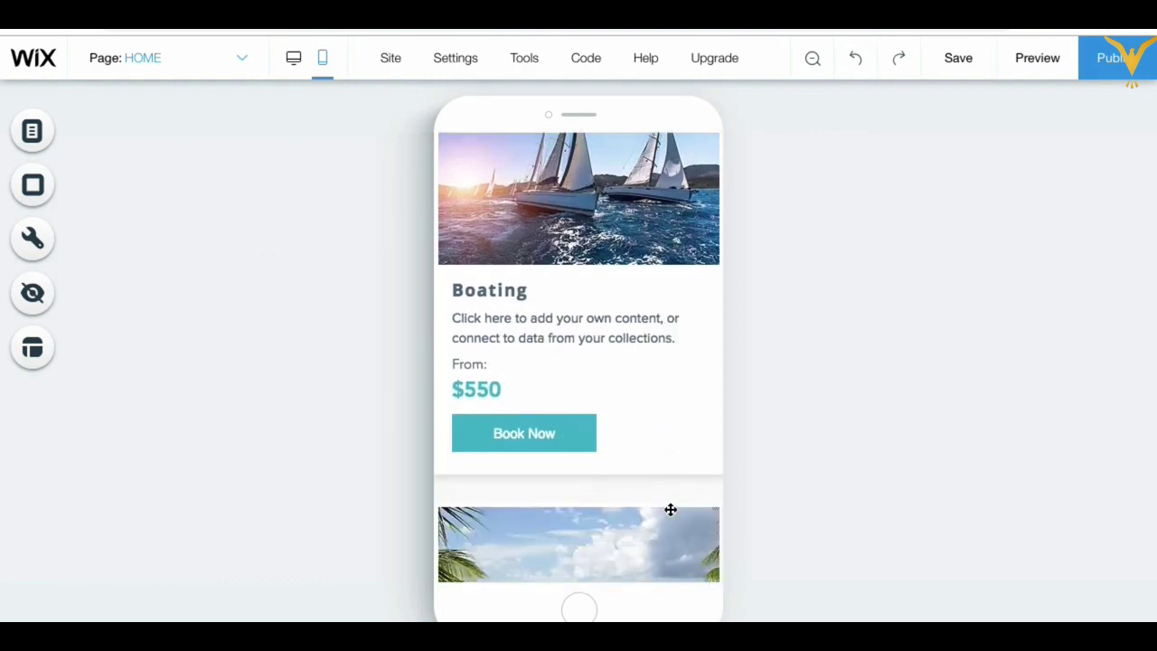
pyautogui.scroll(10, 670, 509)
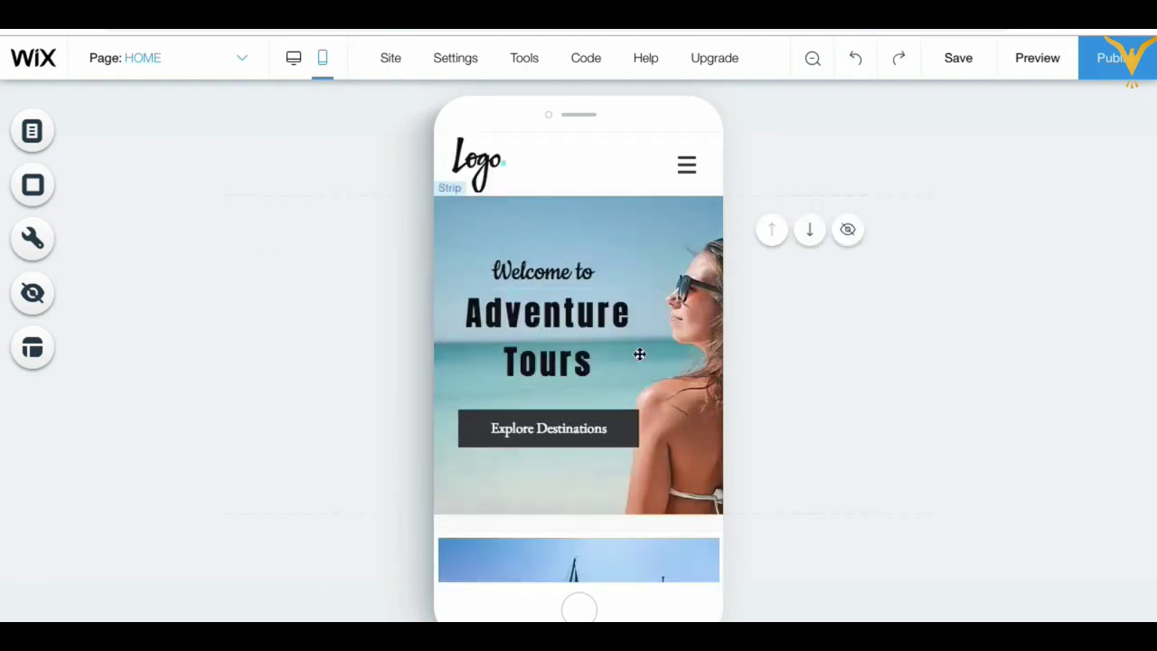
pyautogui.scroll(-3, 666, 351)
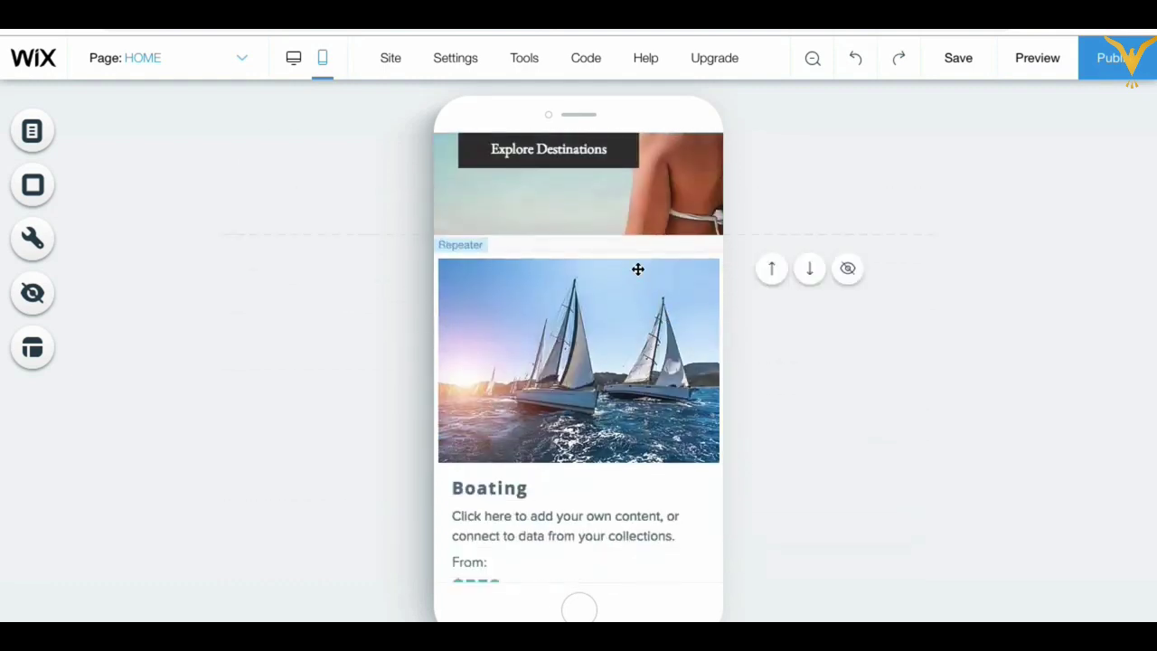
pyautogui.scroll(3, 638, 269)
pyautogui.scroll(-3, 570, 353)
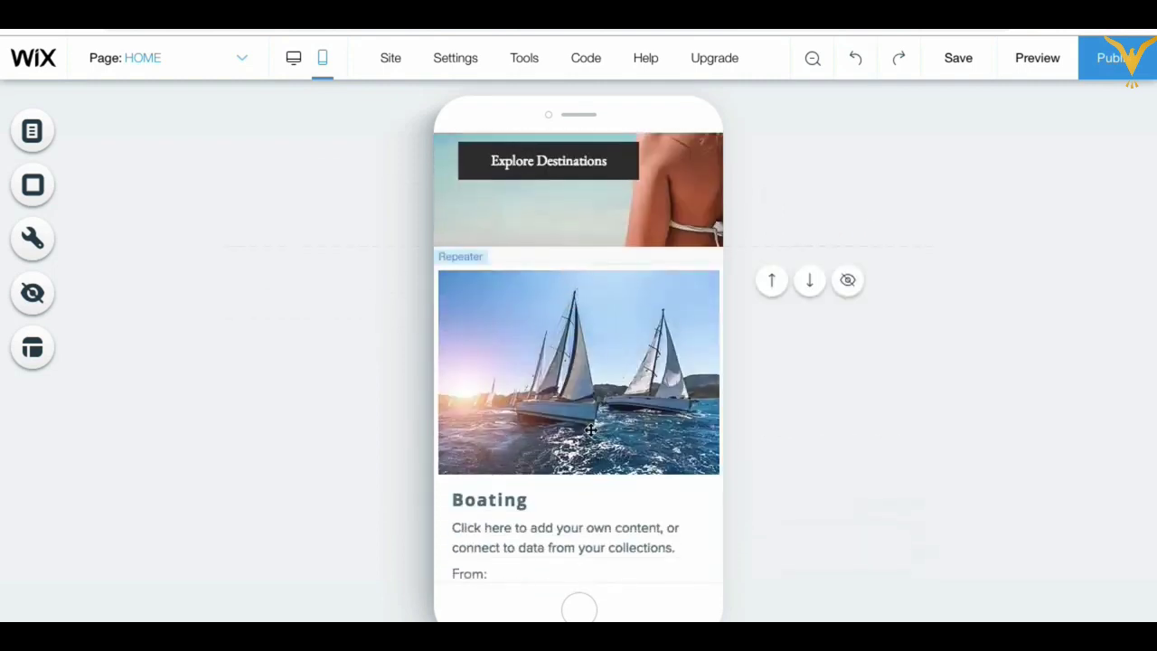
pyautogui.scroll(-6, 592, 430)
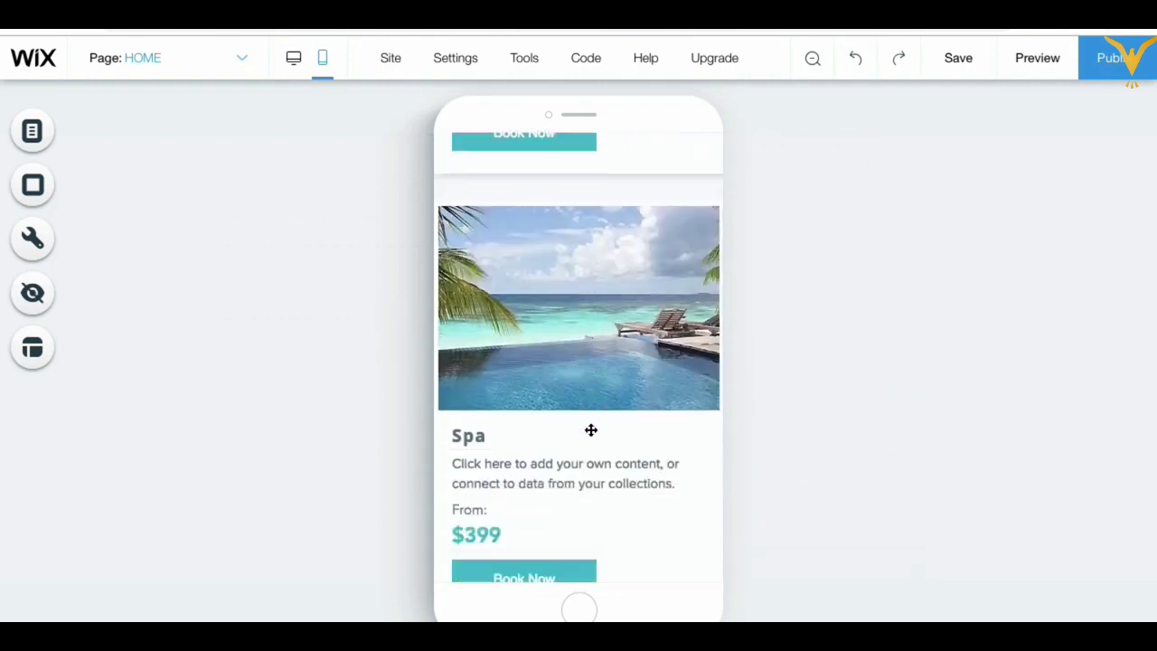
pyautogui.scroll(-4, 591, 430)
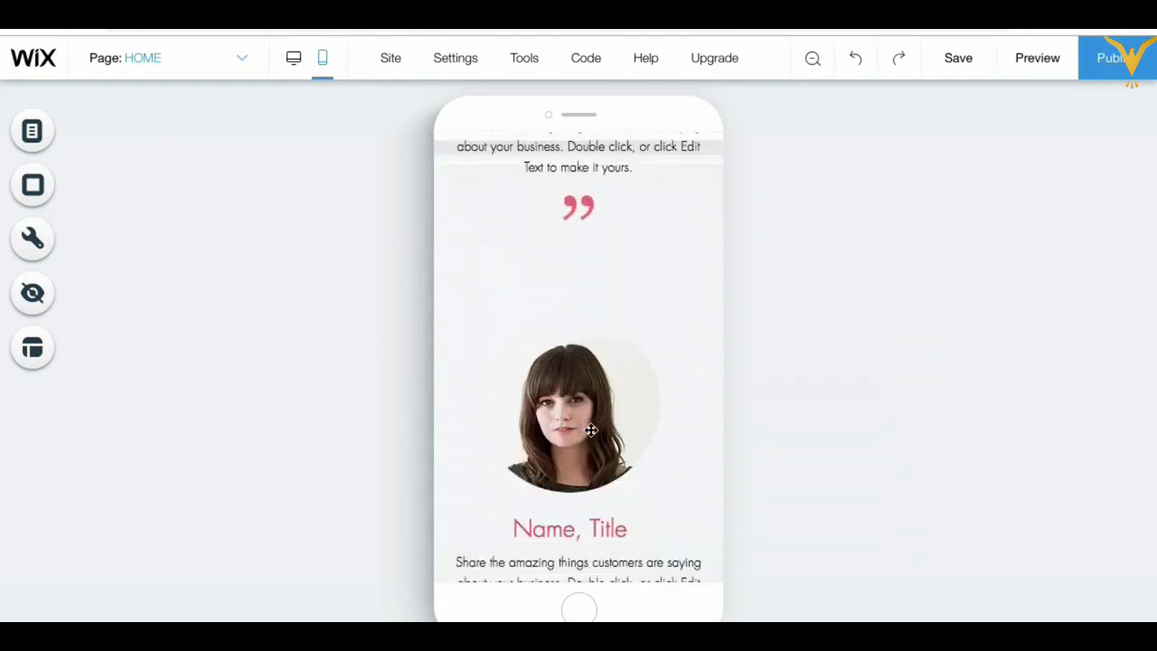
pyautogui.scroll(10, 592, 429)
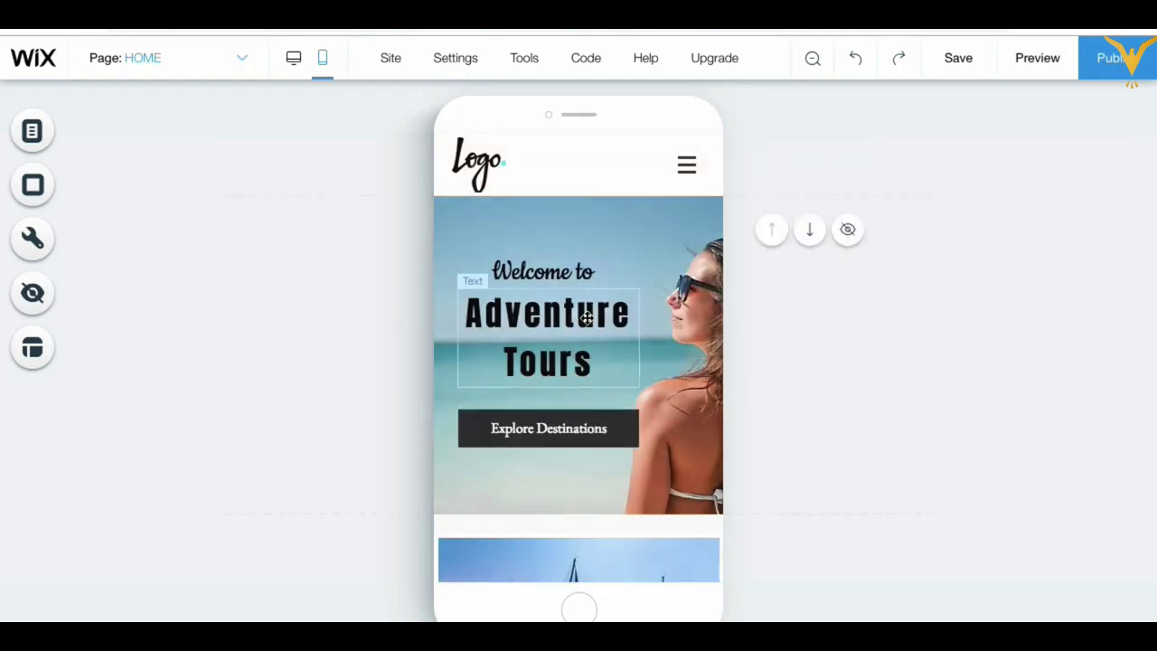
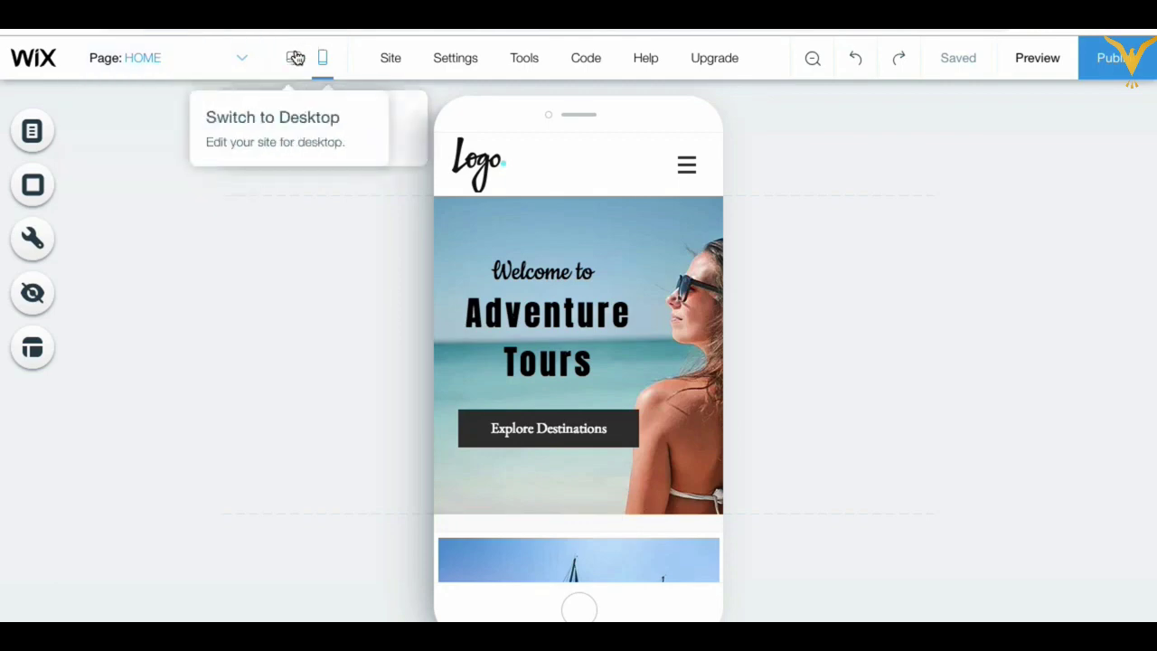
# Step: Return to the desktop layout of HOME and select the footer strip below the contact area
pyautogui.click(296, 58)
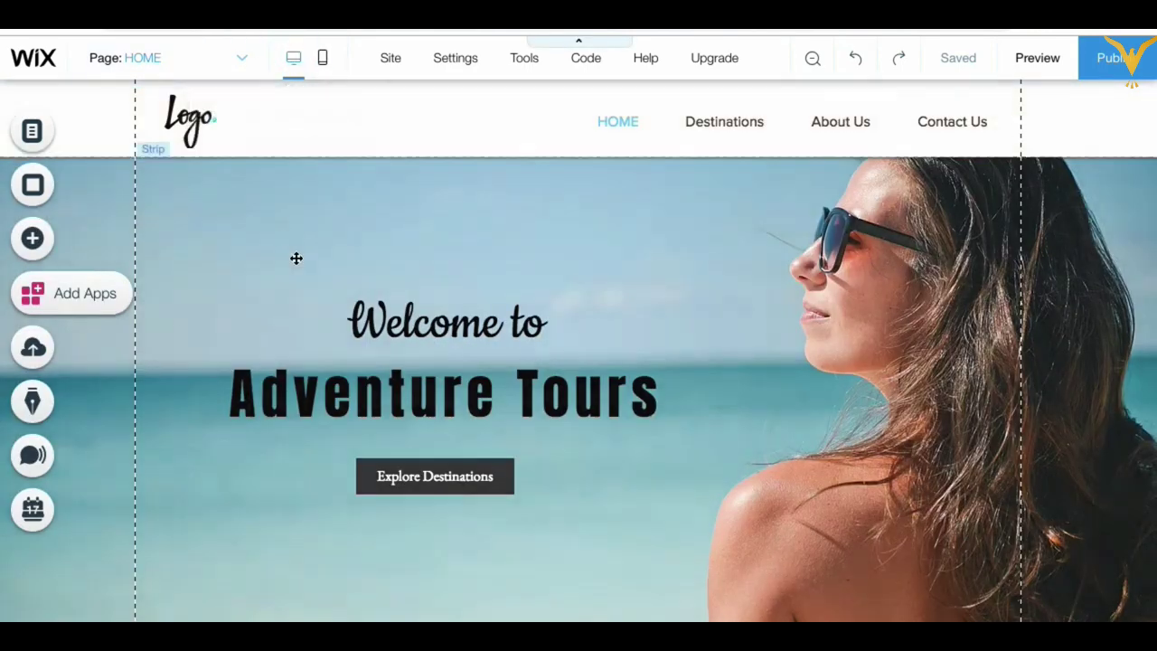
pyautogui.scroll(-10, 295, 258)
pyautogui.scroll(-10, 296, 259)
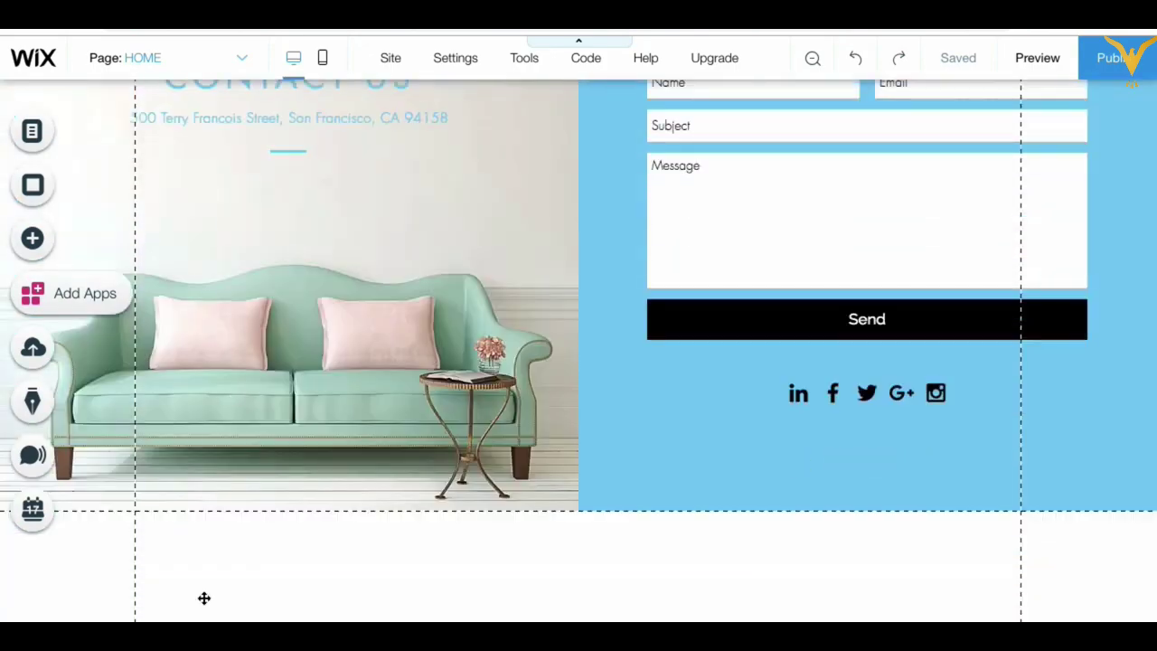
pyautogui.click(276, 601)
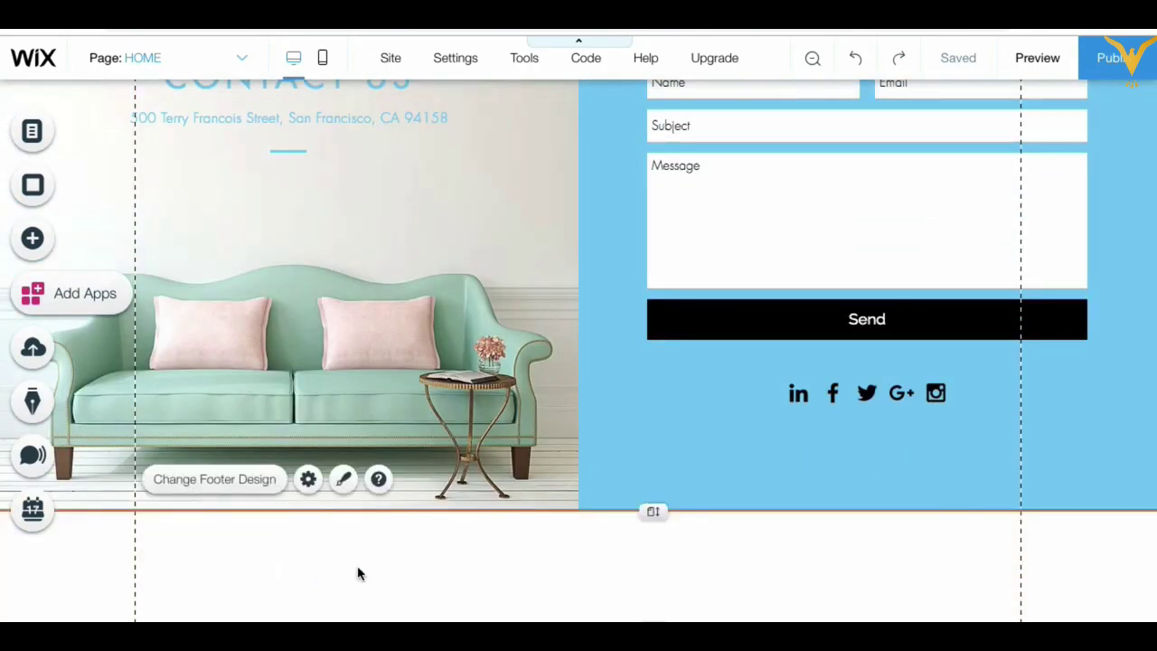
# Step: Try several themed footer designs, including black, navy and teal, then apply the light grey one
pyautogui.click(237, 486)
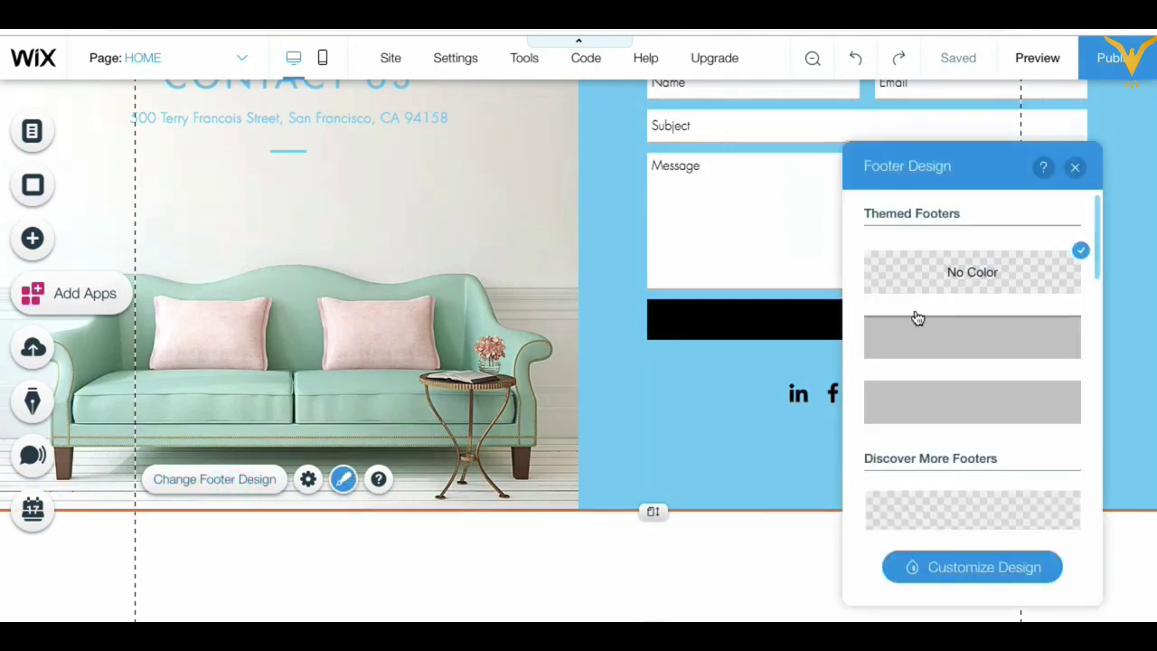
pyautogui.click(918, 329)
pyautogui.click(940, 414)
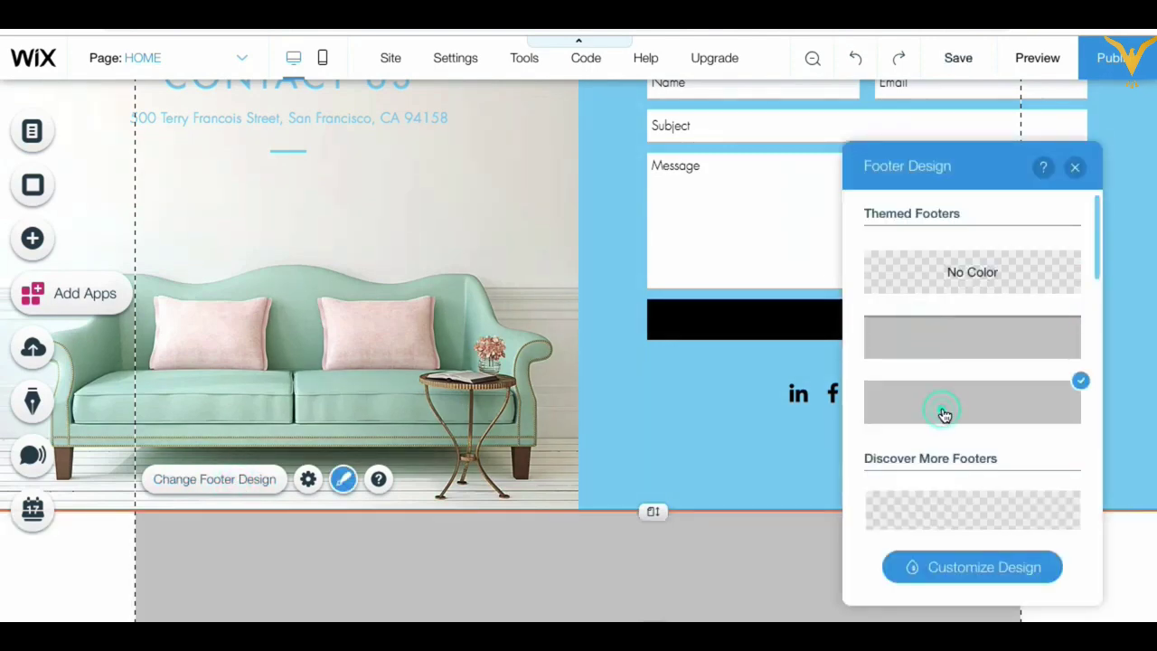
pyautogui.scroll(-4, 943, 413)
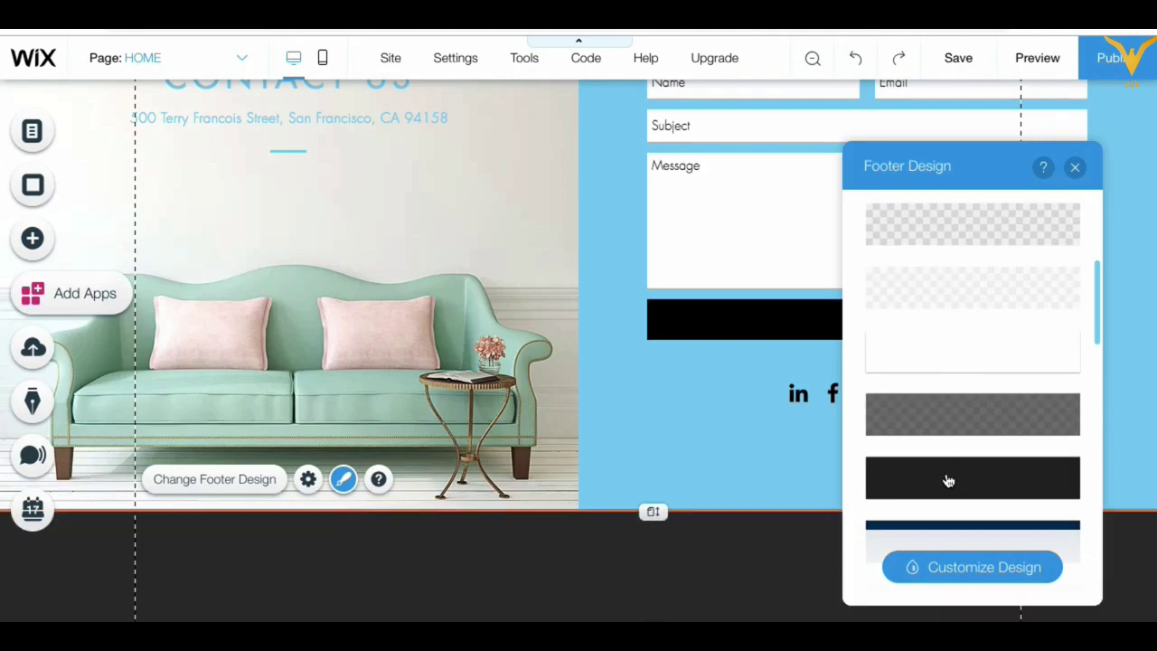
pyautogui.click(948, 481)
pyautogui.scroll(-2, 947, 481)
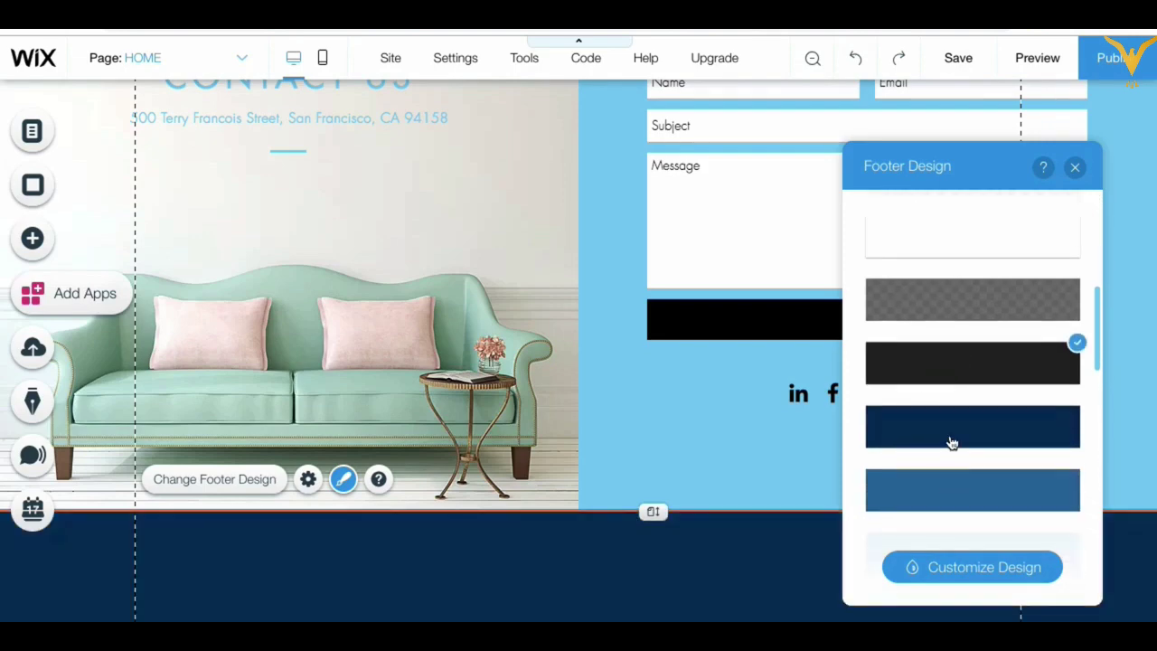
pyautogui.click(950, 435)
pyautogui.scroll(-3, 951, 439)
pyautogui.click(952, 443)
pyautogui.scroll(-3, 952, 443)
pyautogui.click(952, 441)
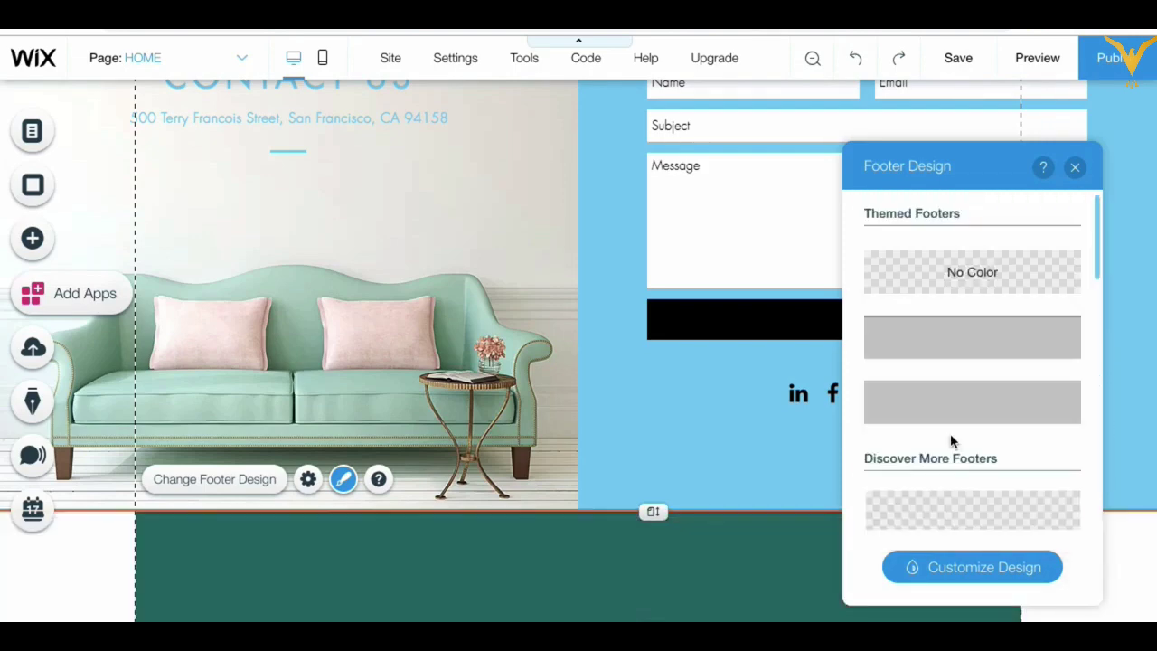
pyautogui.click(952, 335)
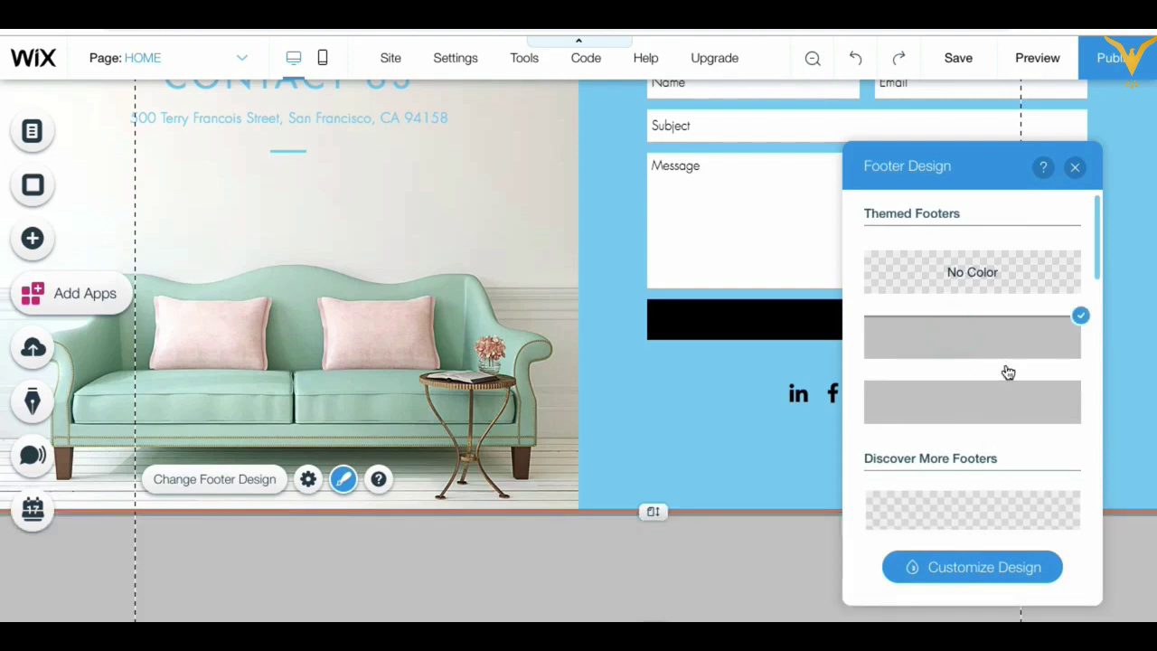
# Step: In the footer's Customize Design panel, try a white fill and compare the preset designs
pyautogui.click(982, 566)
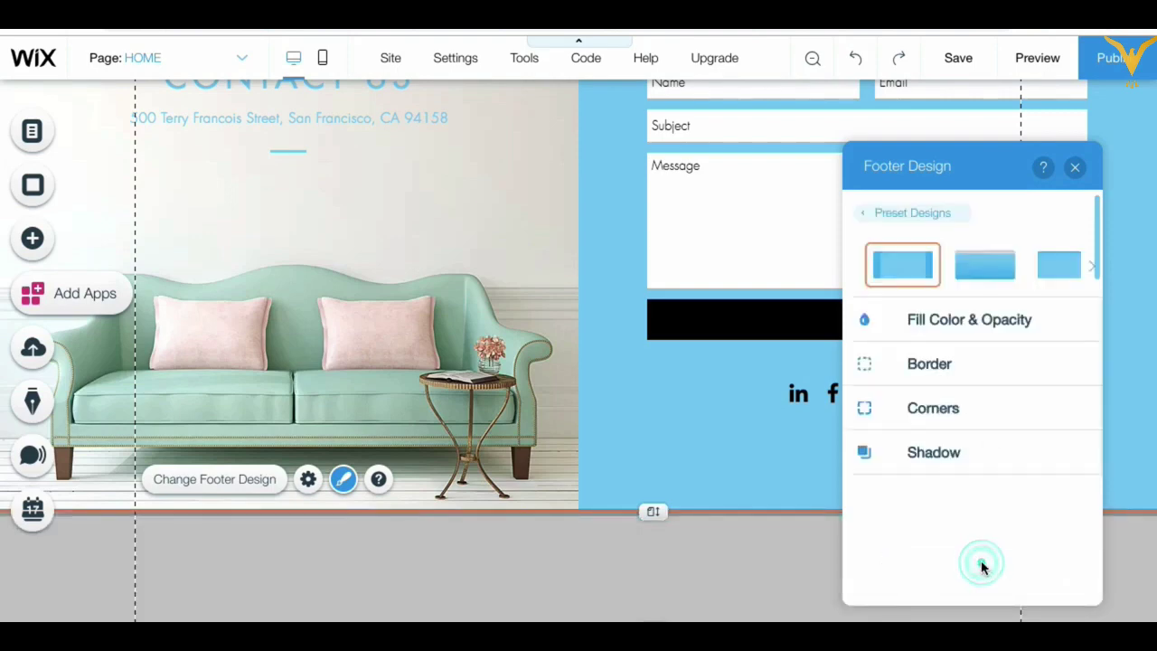
pyautogui.click(929, 333)
pyautogui.click(1066, 386)
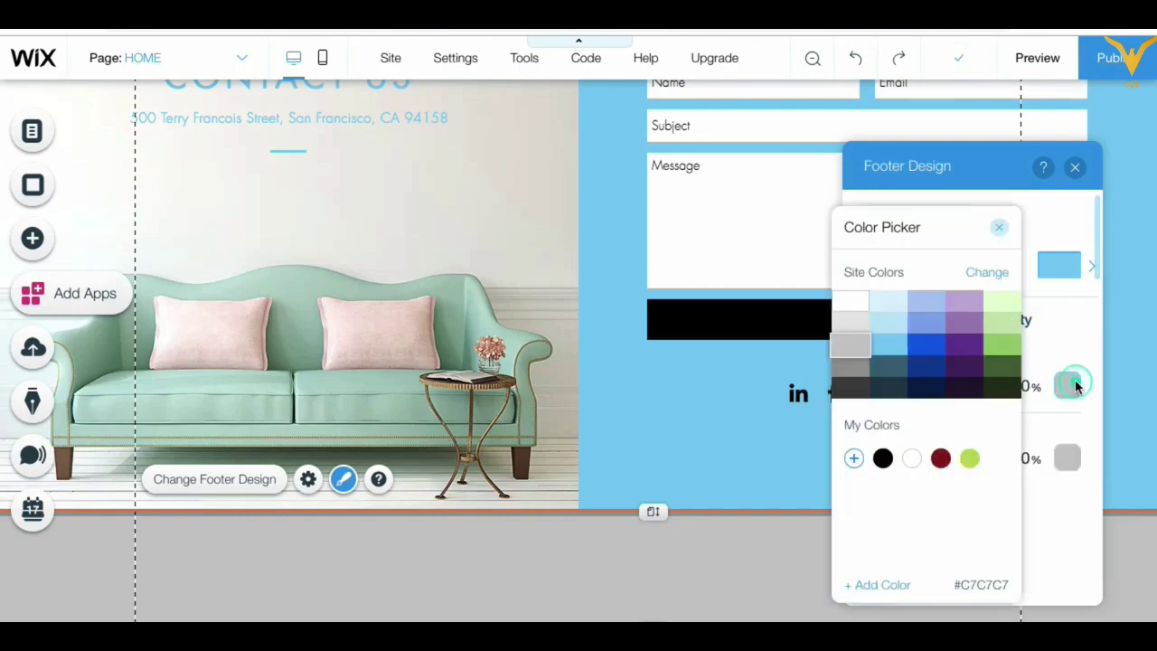
pyautogui.click(852, 307)
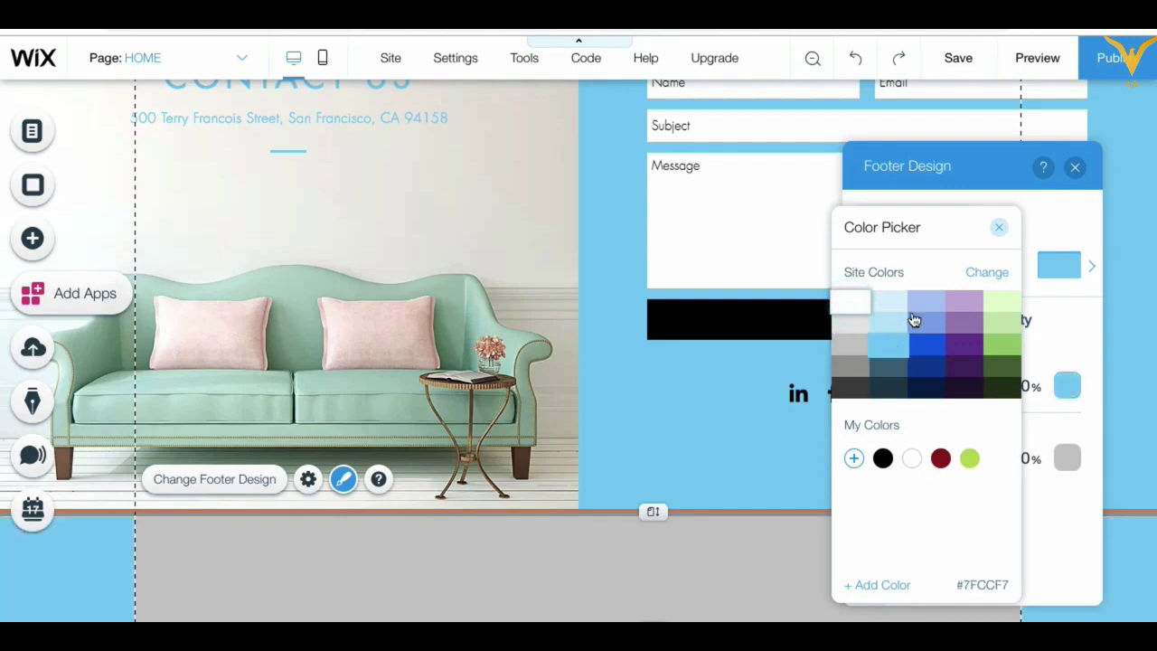
pyautogui.click(999, 228)
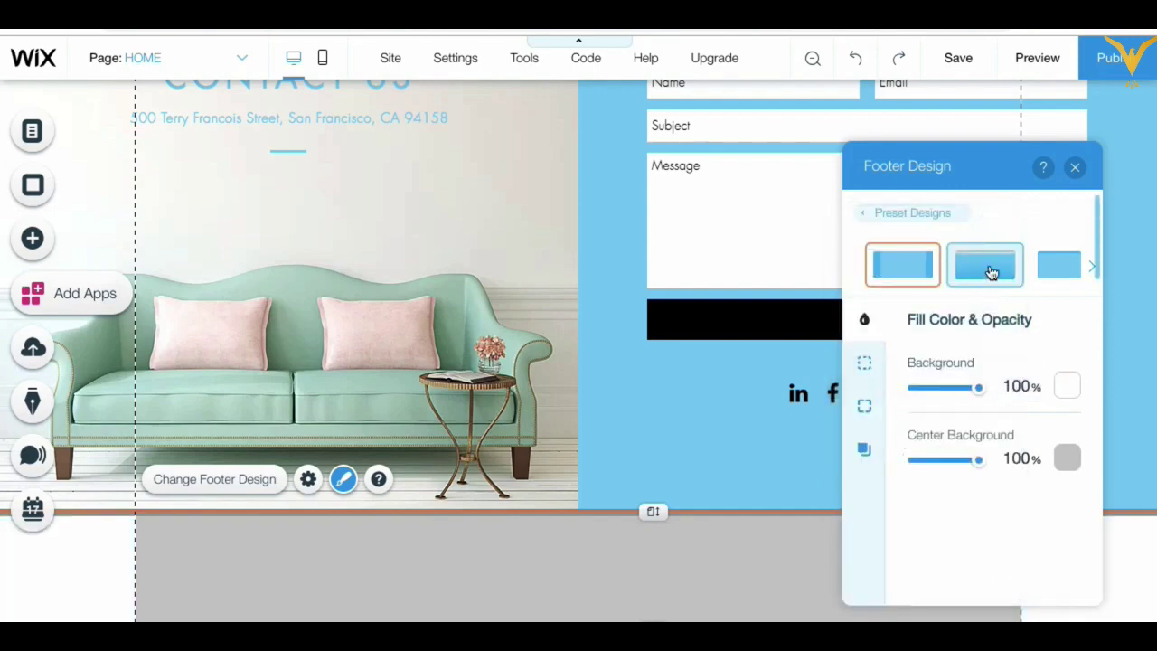
pyautogui.click(988, 269)
pyautogui.click(1067, 276)
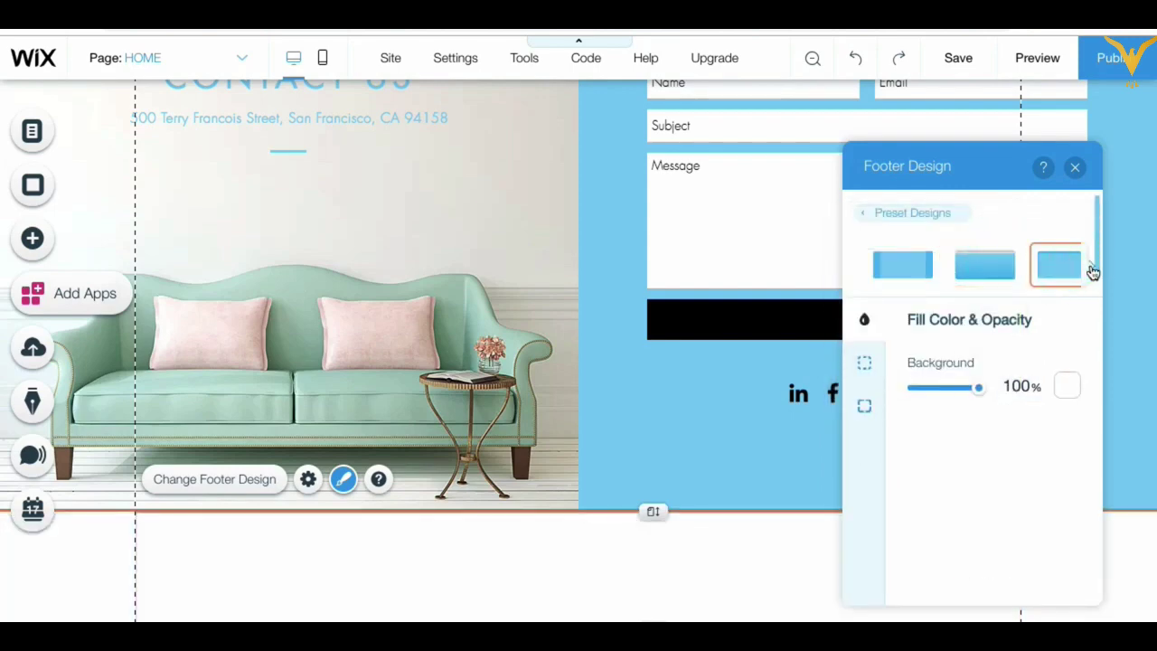
pyautogui.click(1092, 266)
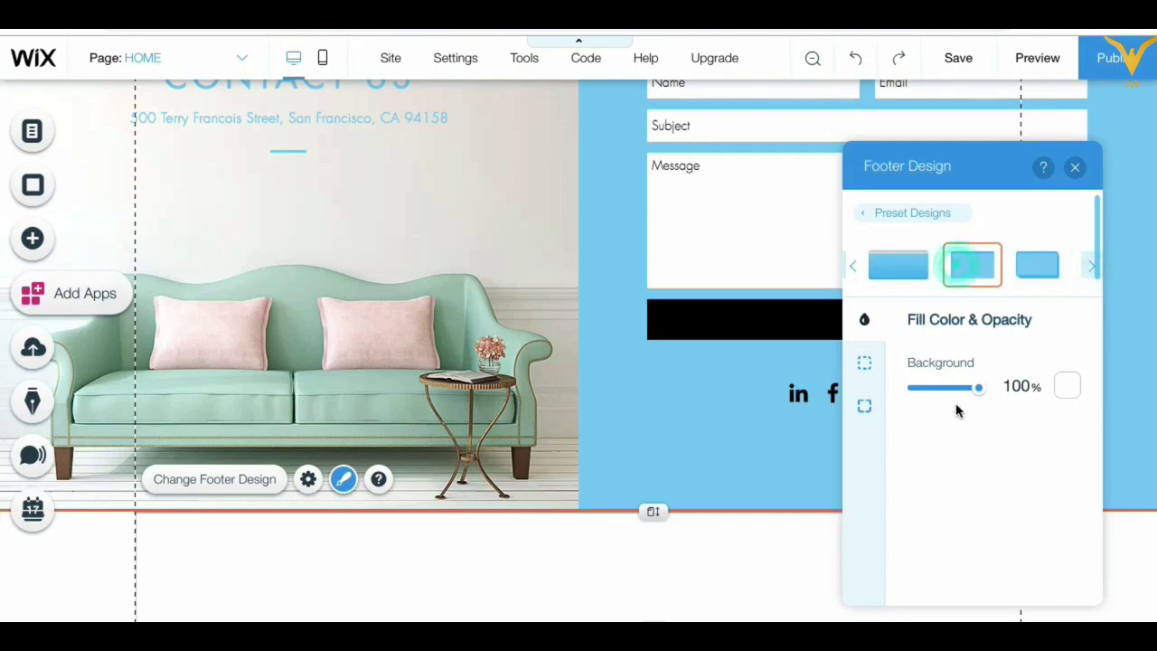
pyautogui.click(1067, 386)
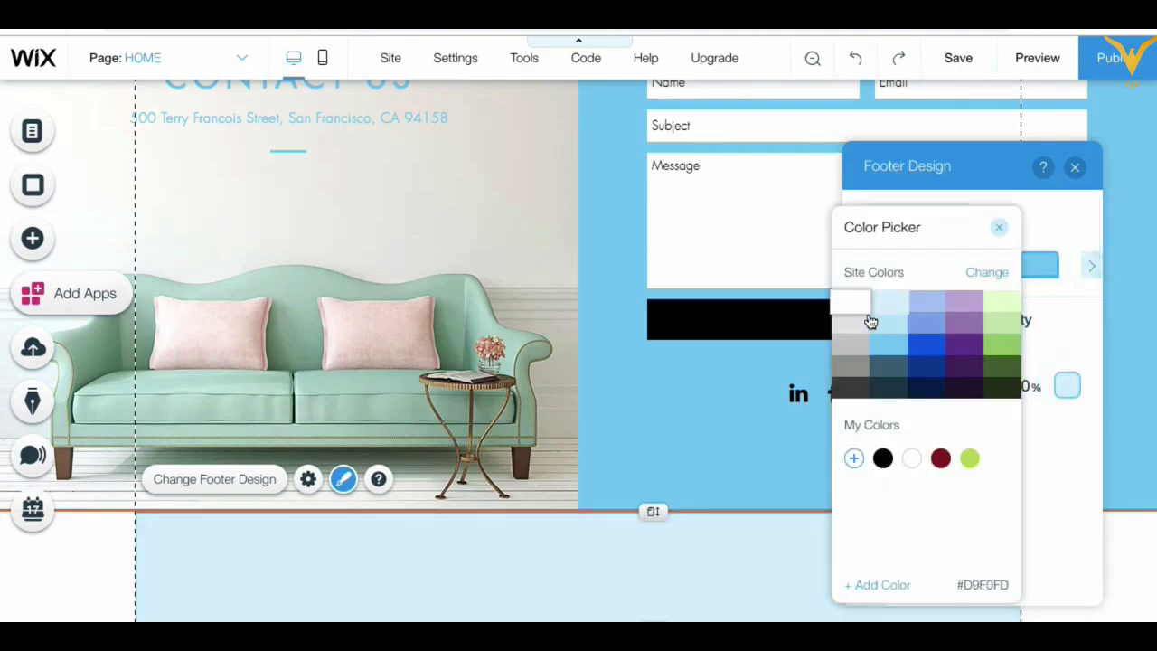
pyautogui.click(994, 232)
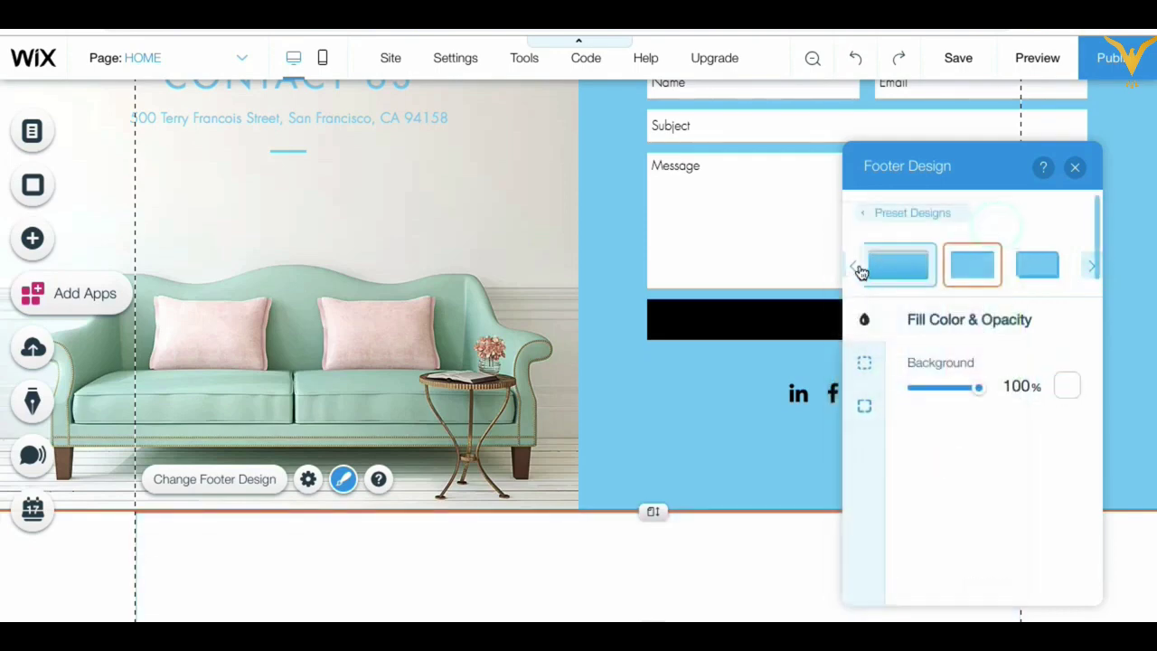
# Step: Apply the middle footer preset with a light grey #E8E6E6 background at 100% opacity
pyautogui.click(850, 272)
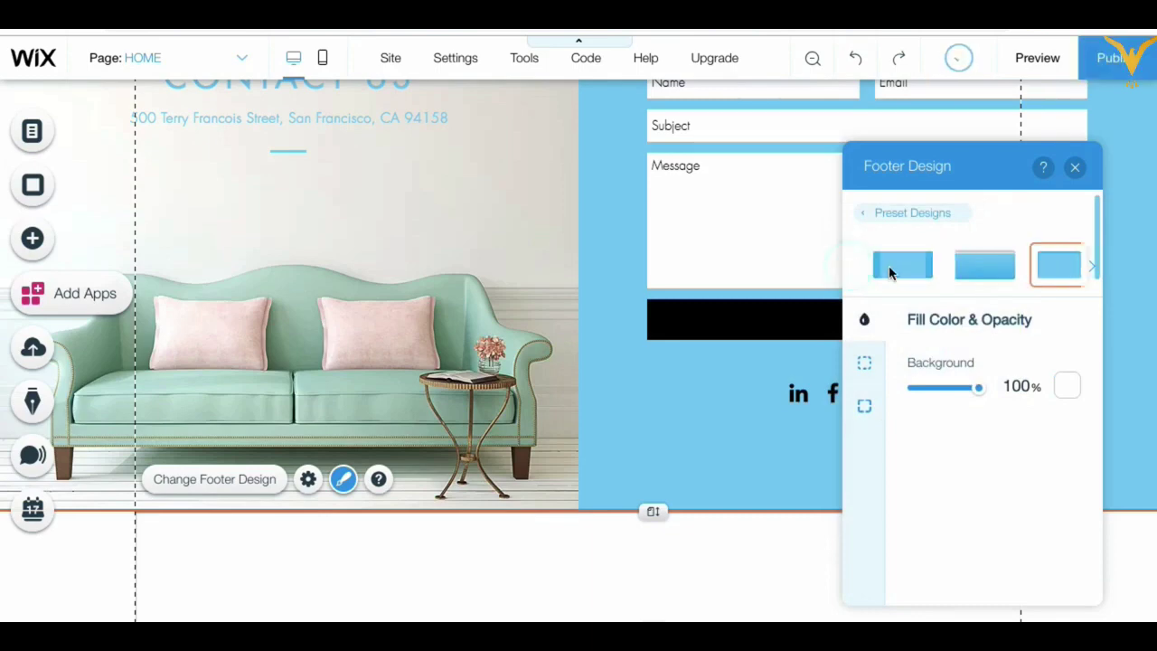
pyautogui.click(994, 274)
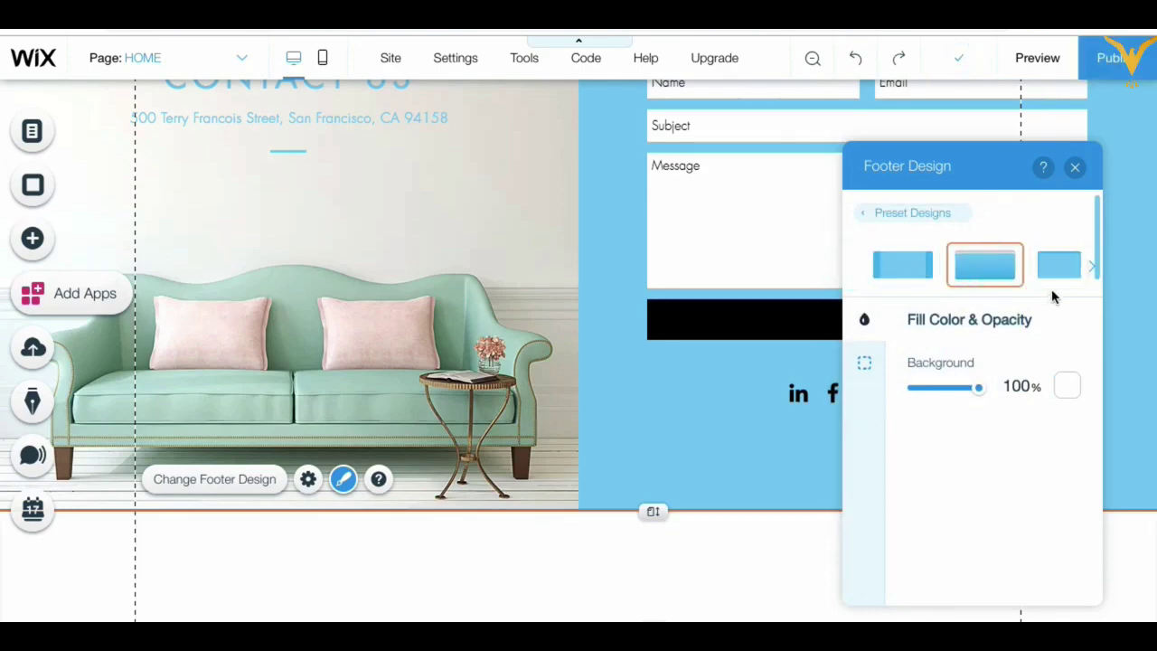
pyautogui.click(1067, 387)
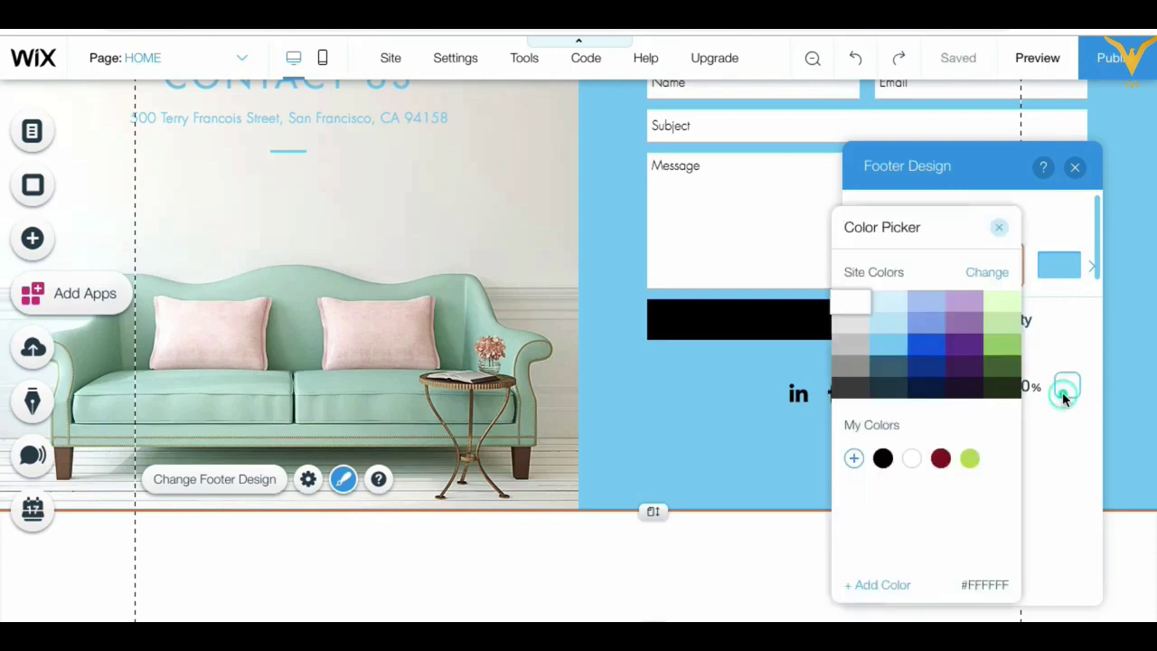
pyautogui.click(934, 389)
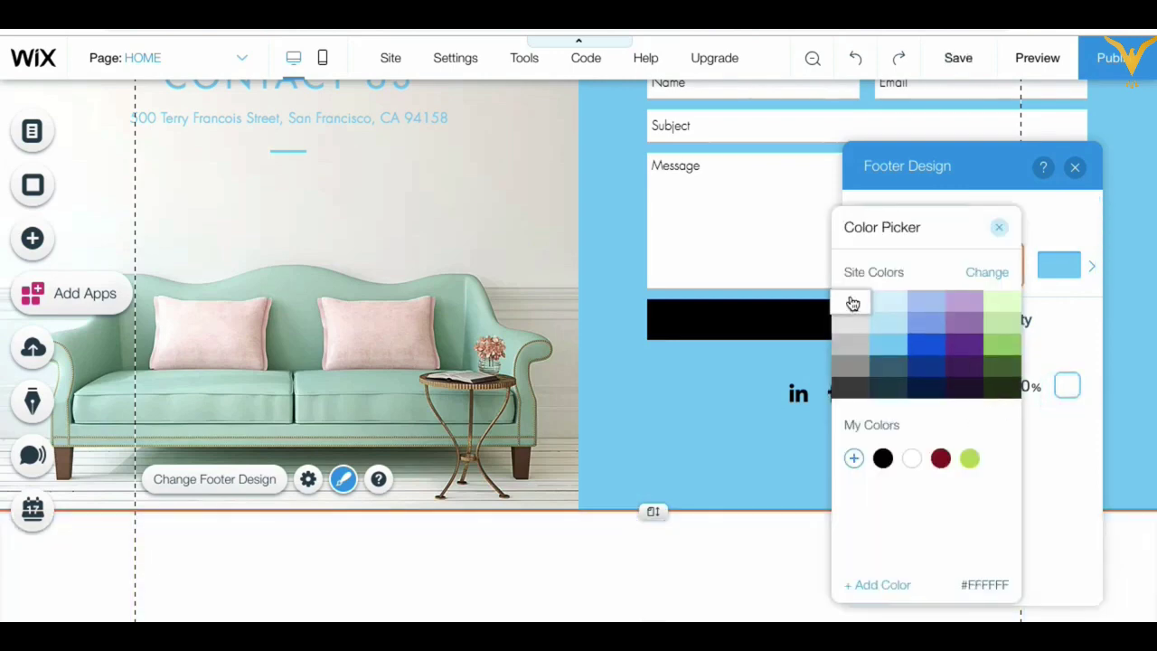
pyautogui.click(852, 301)
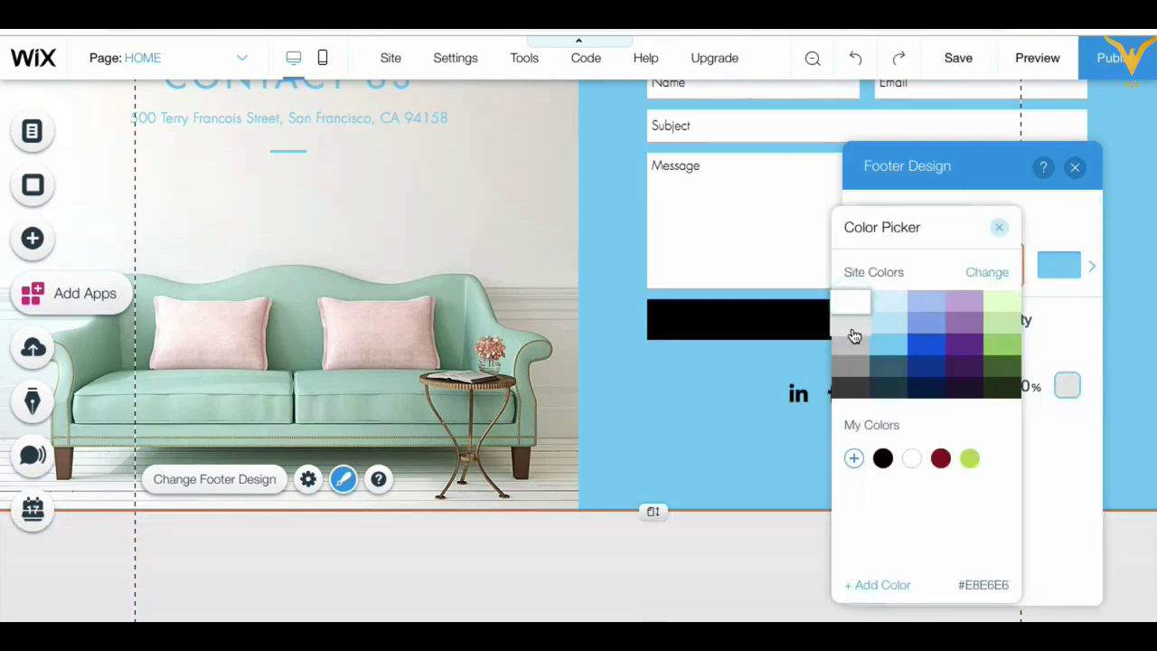
pyautogui.click(998, 227)
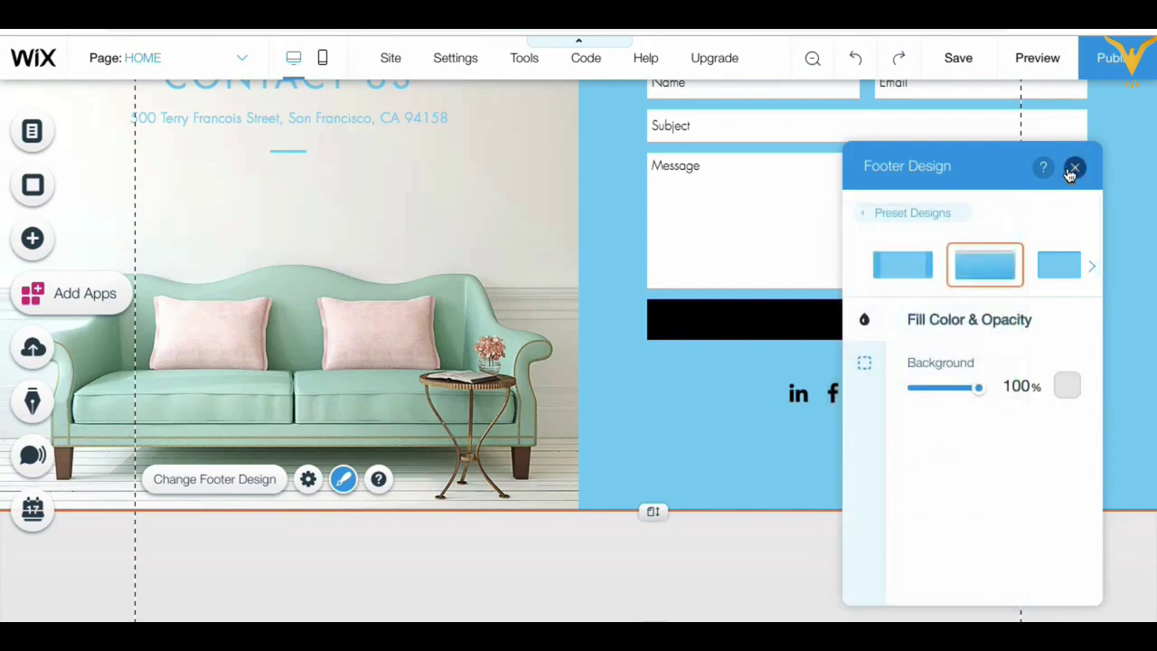
pyautogui.click(1073, 168)
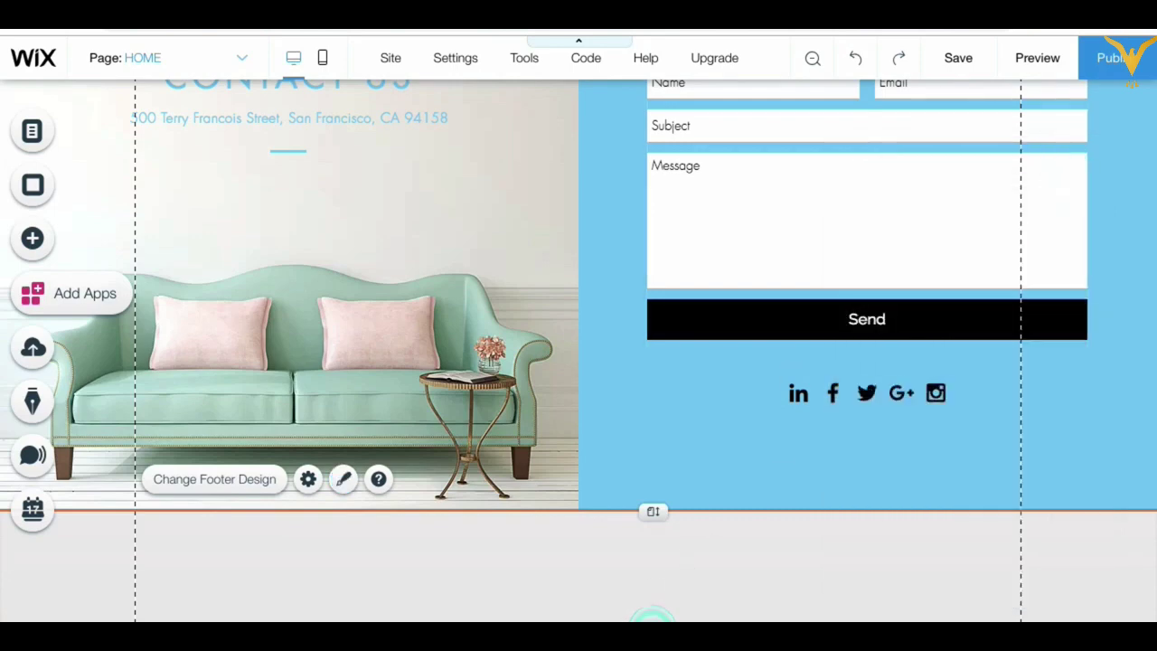
# Step: Save the site with Ctrl+S and scroll down to the footer below the contact form
pyautogui.scroll(-1, 646, 553)
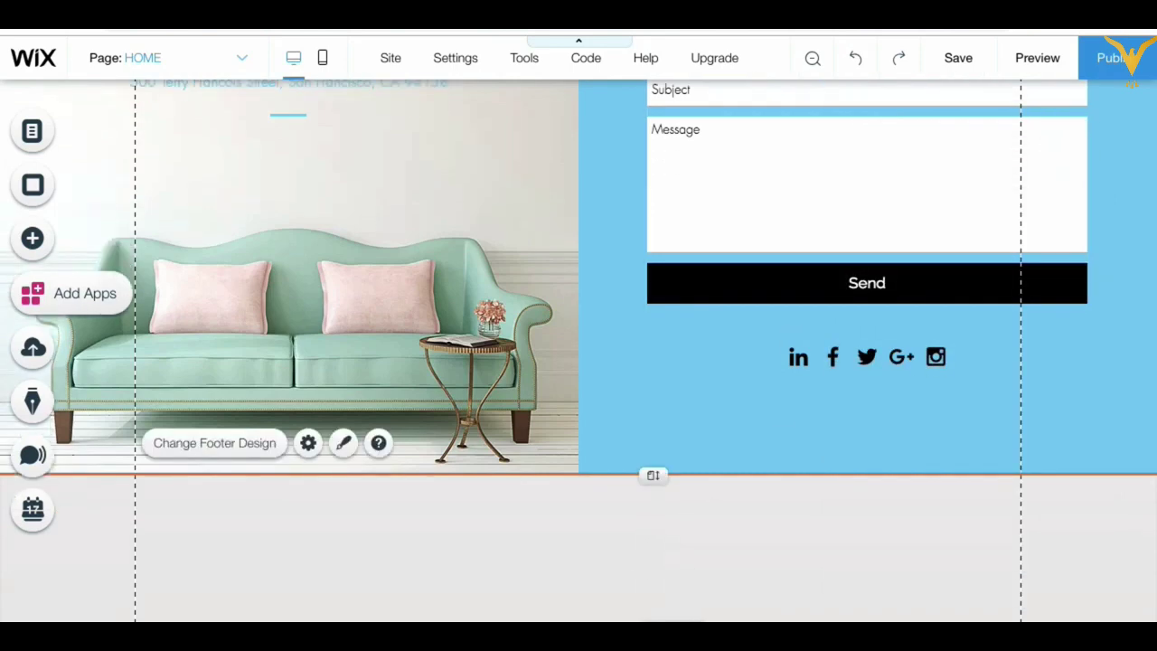
pyautogui.hotkey('ctrl', 's')
pyautogui.scroll(-1, 663, 563)
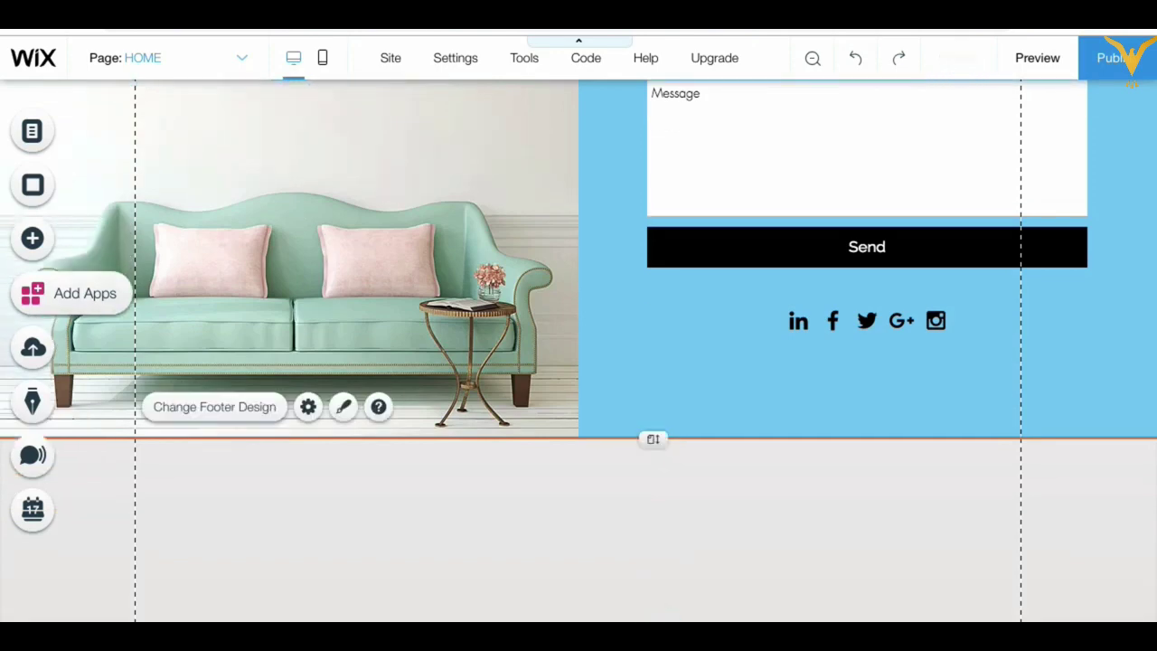
pyautogui.scroll(-1, 670, 549)
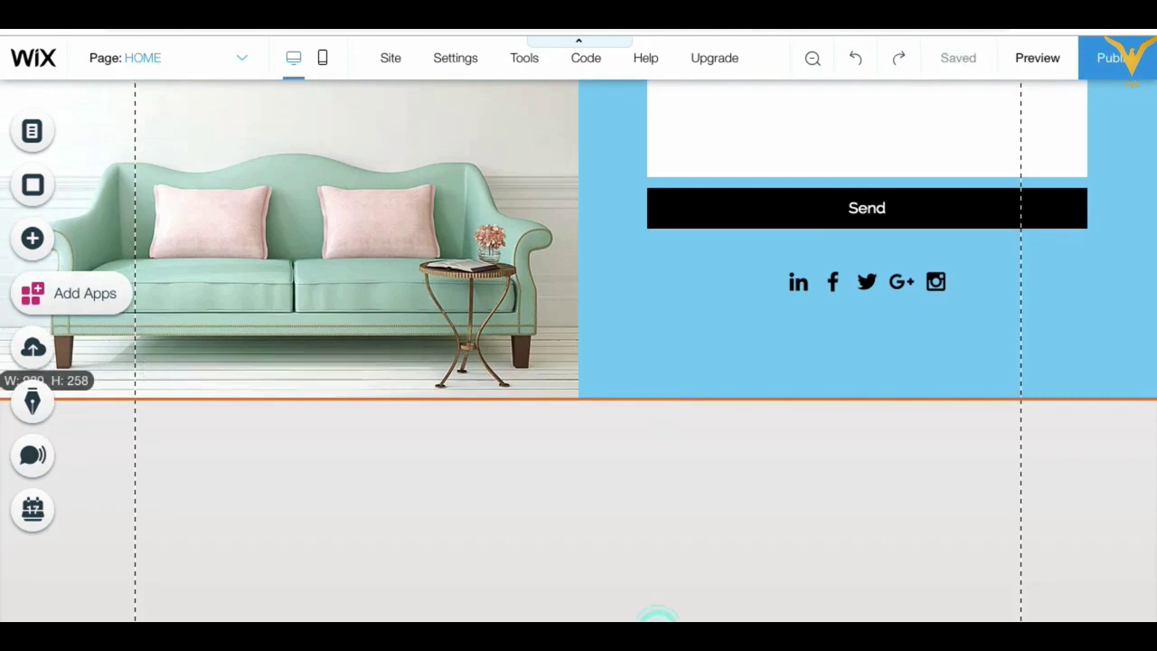
pyautogui.scroll(-1, 657, 482)
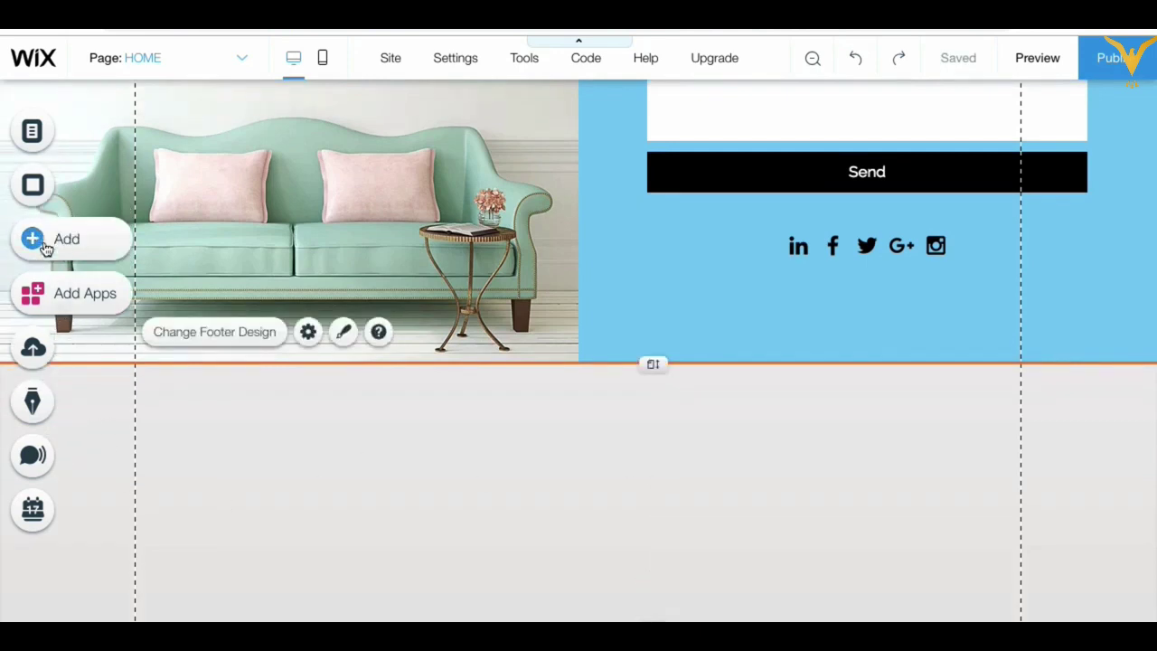
# Step: Place a vertical menu (HOME, Destinations, About Us, Contact Us) in the footer, sized 87×168 and moved up
pyautogui.click(74, 250)
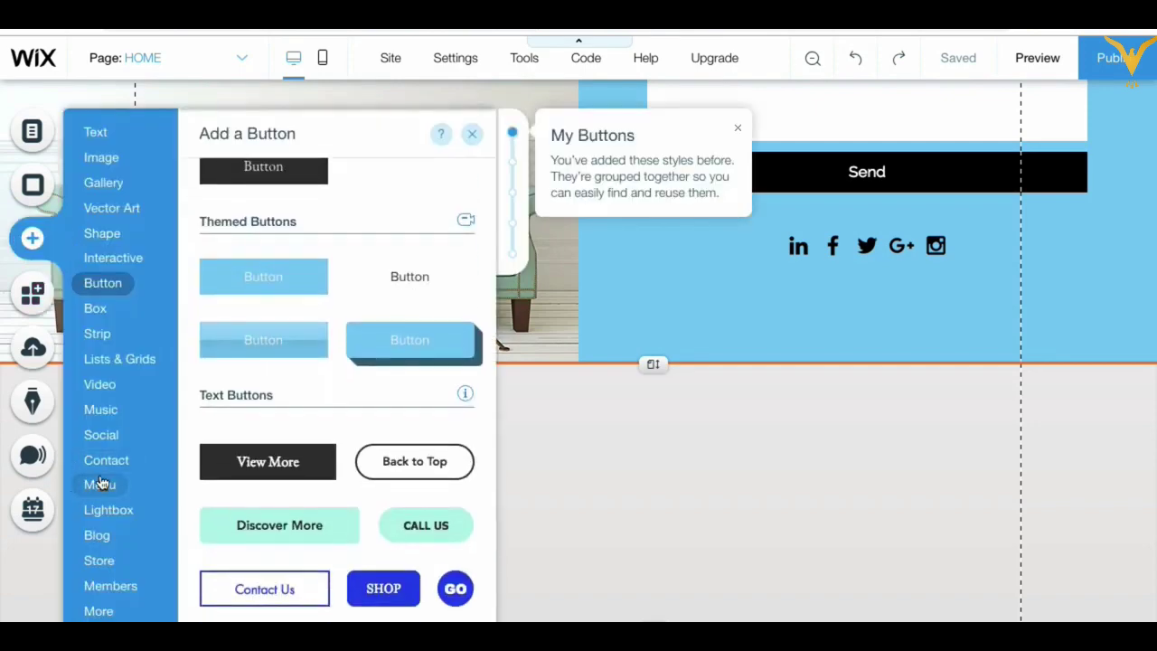
pyautogui.click(102, 485)
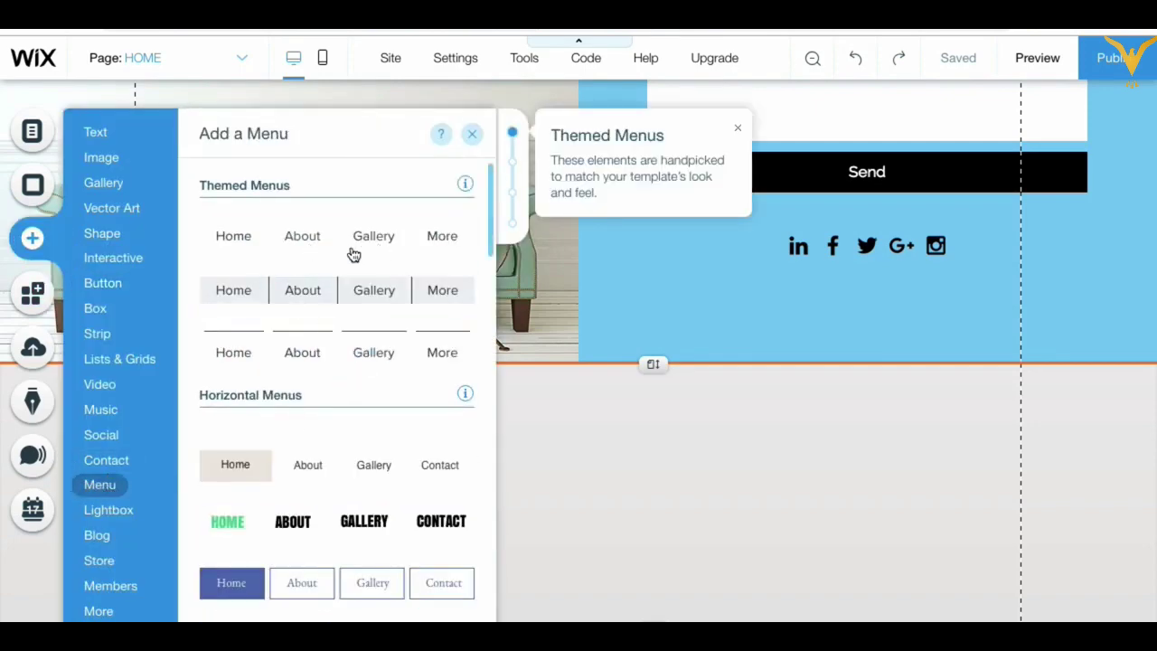
pyautogui.scroll(-2, 406, 395)
pyautogui.scroll(-1, 406, 395)
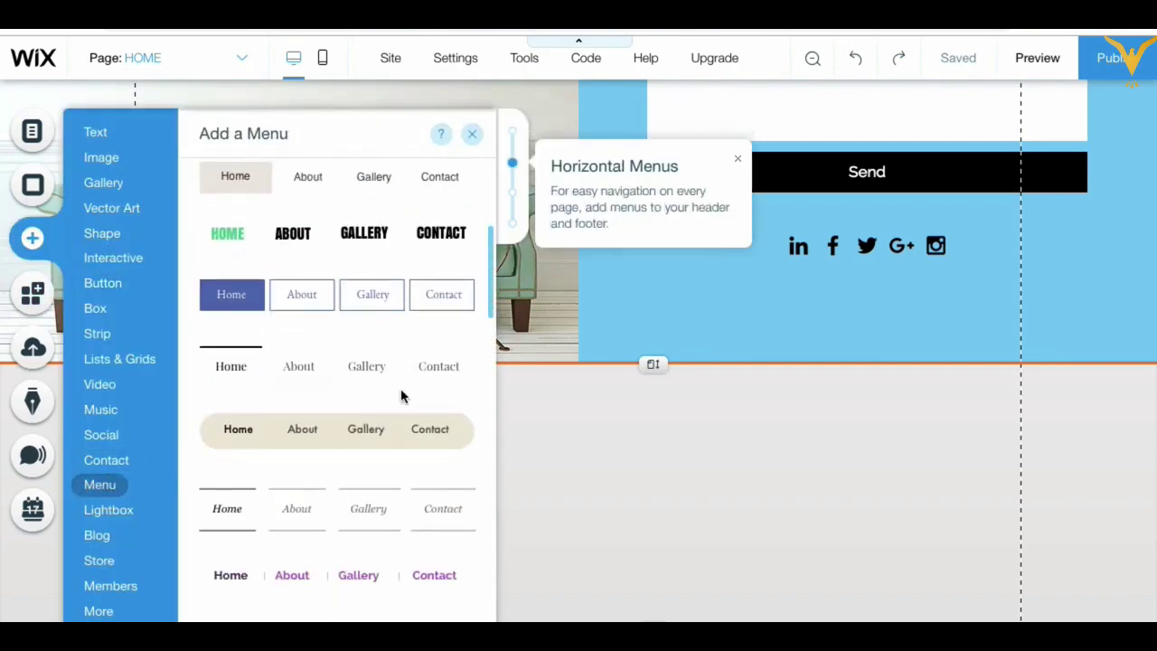
pyautogui.scroll(-8, 390, 368)
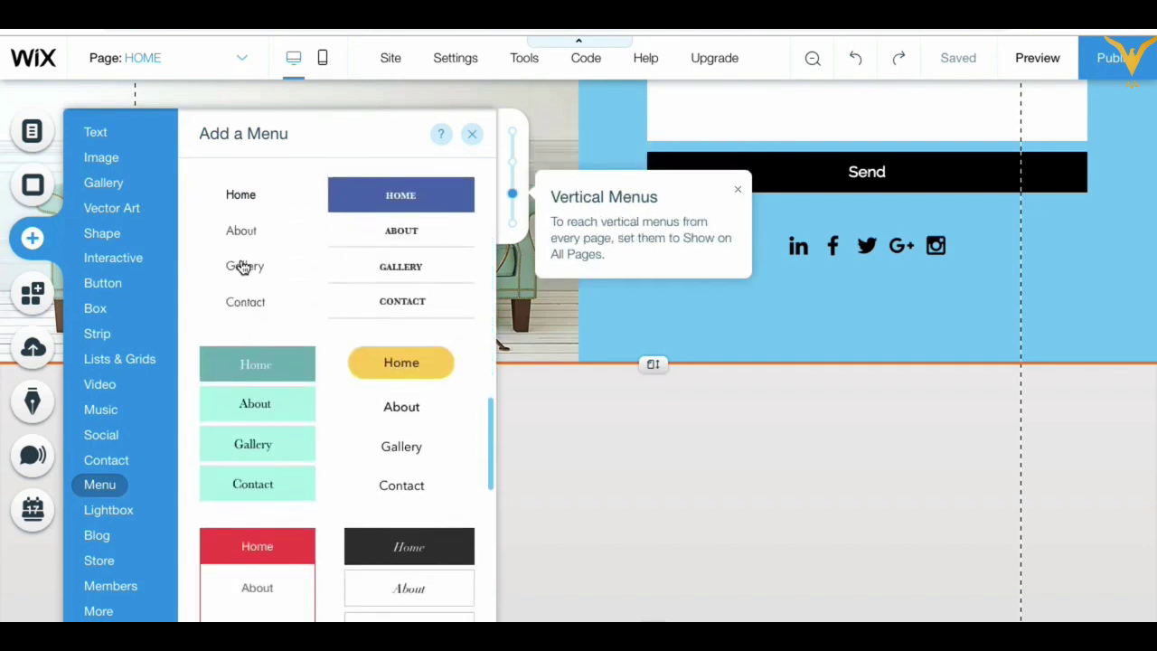
pyautogui.moveTo(242, 233); pyautogui.dragTo(192, 468)
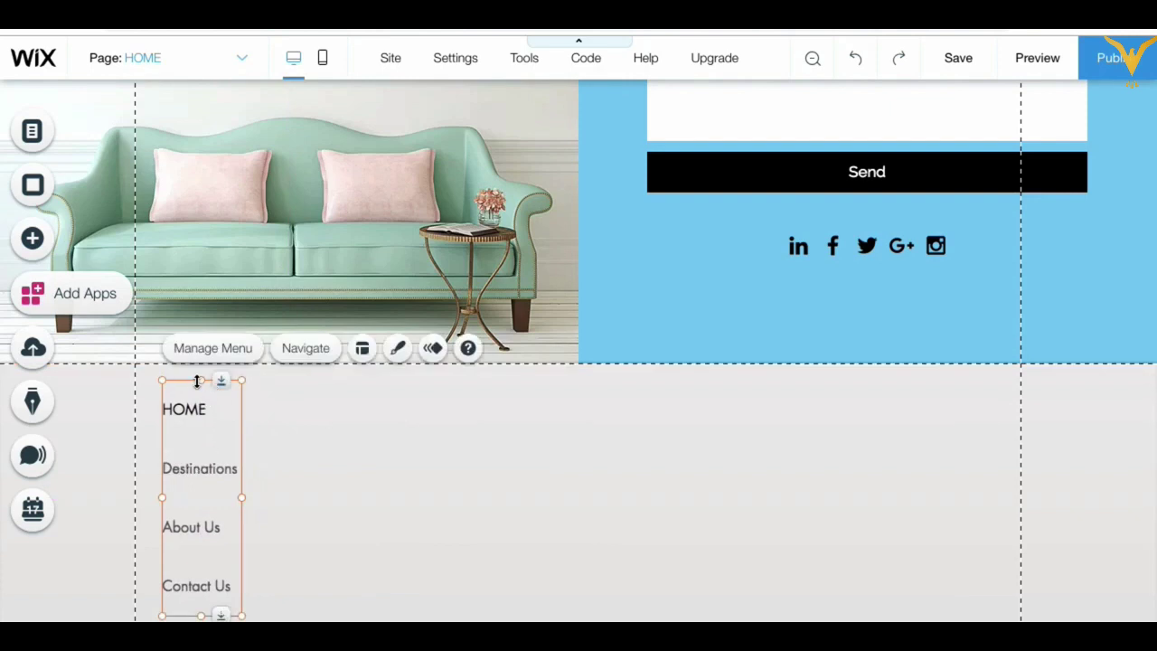
pyautogui.moveTo(199, 381); pyautogui.dragTo(195, 468)
pyautogui.moveTo(189, 522); pyautogui.dragTo(192, 450)
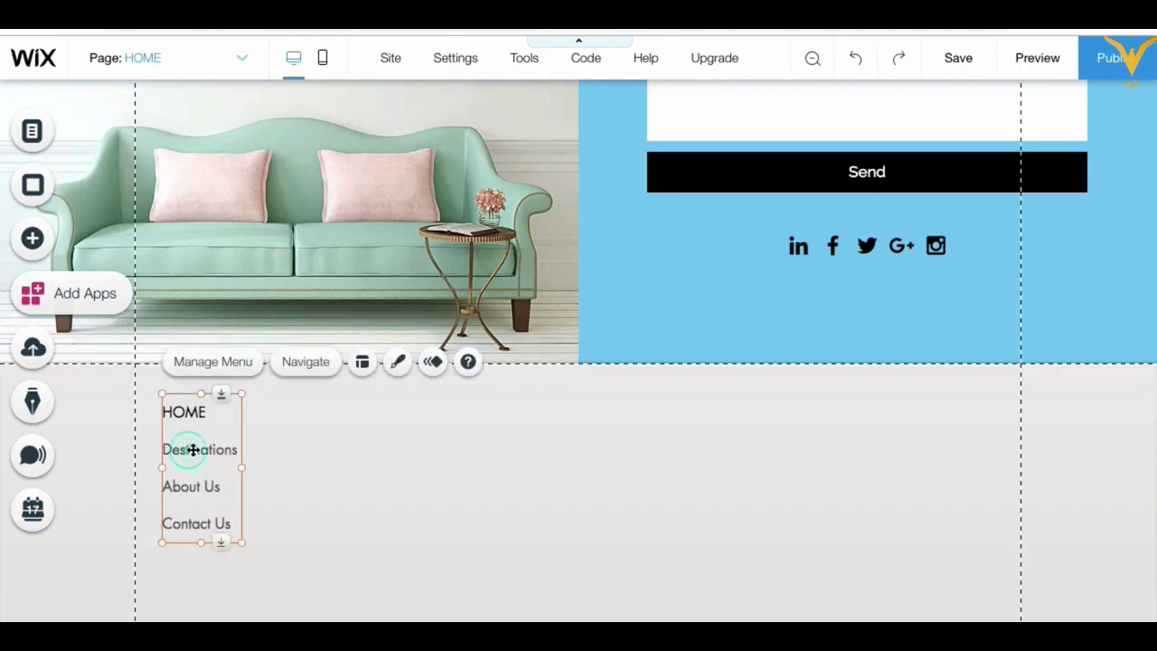
# Step: Reduce the footer menu's item spacing from 10 to 9 in its Customize Design settings
pyautogui.click(398, 363)
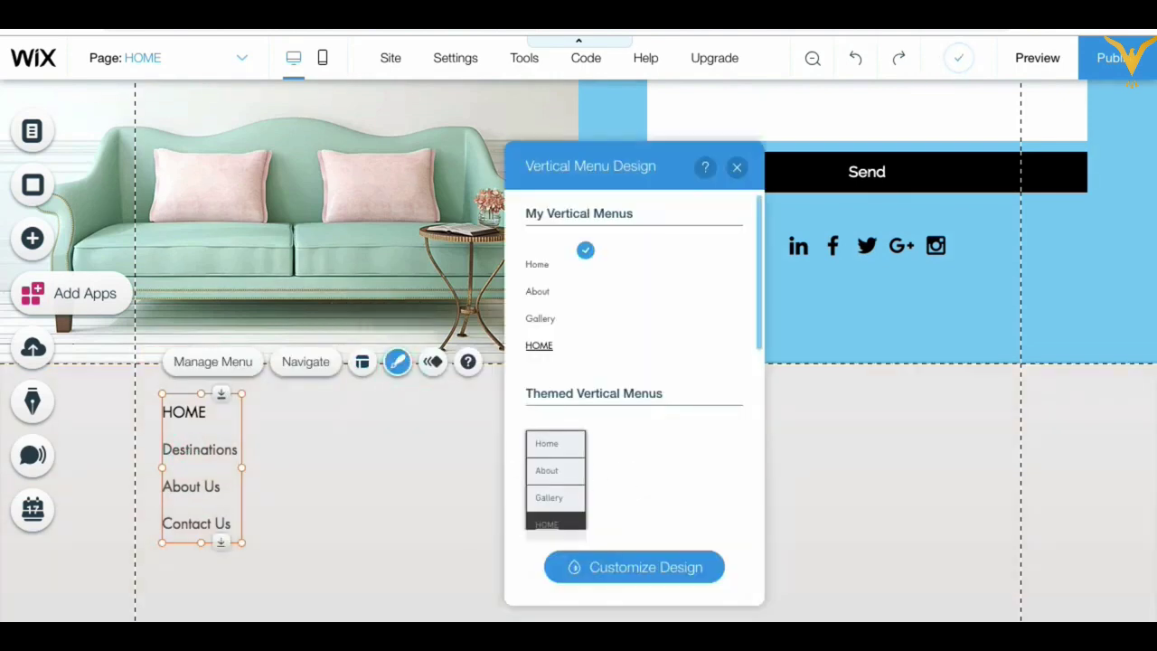
pyautogui.click(647, 576)
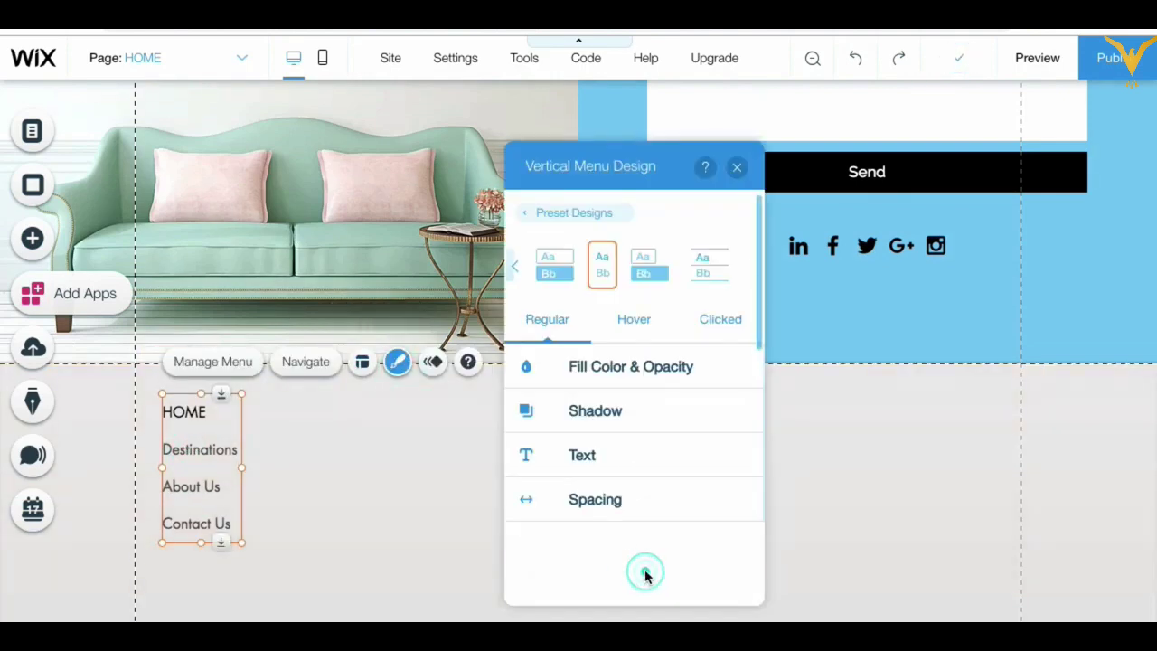
pyautogui.click(592, 386)
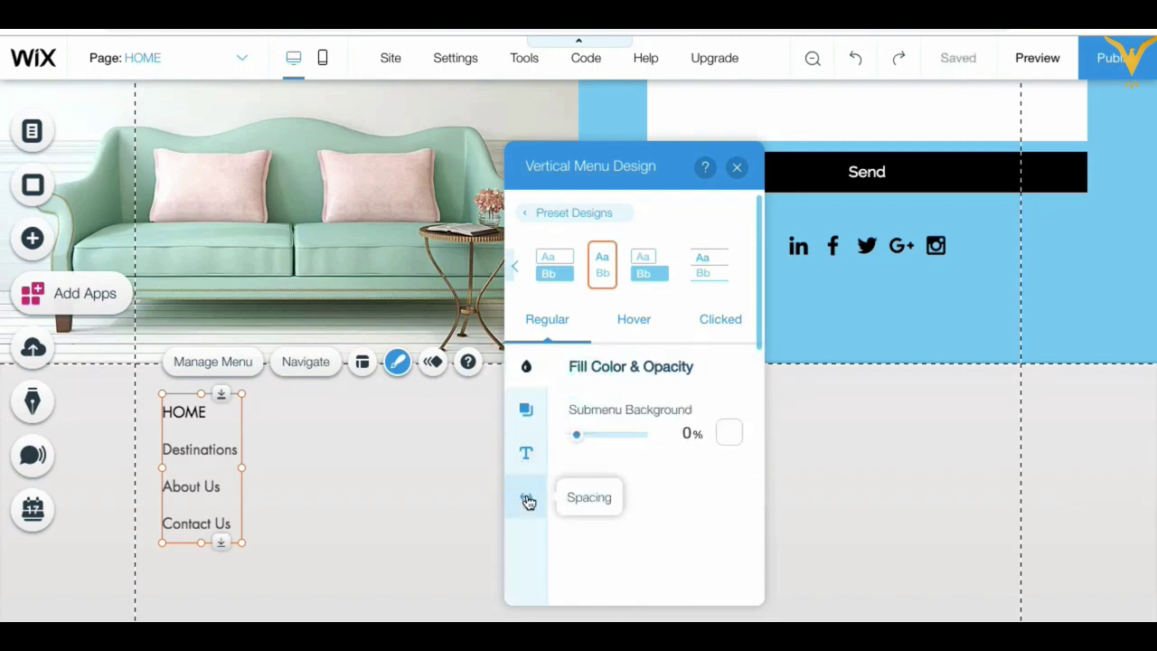
pyautogui.click(528, 495)
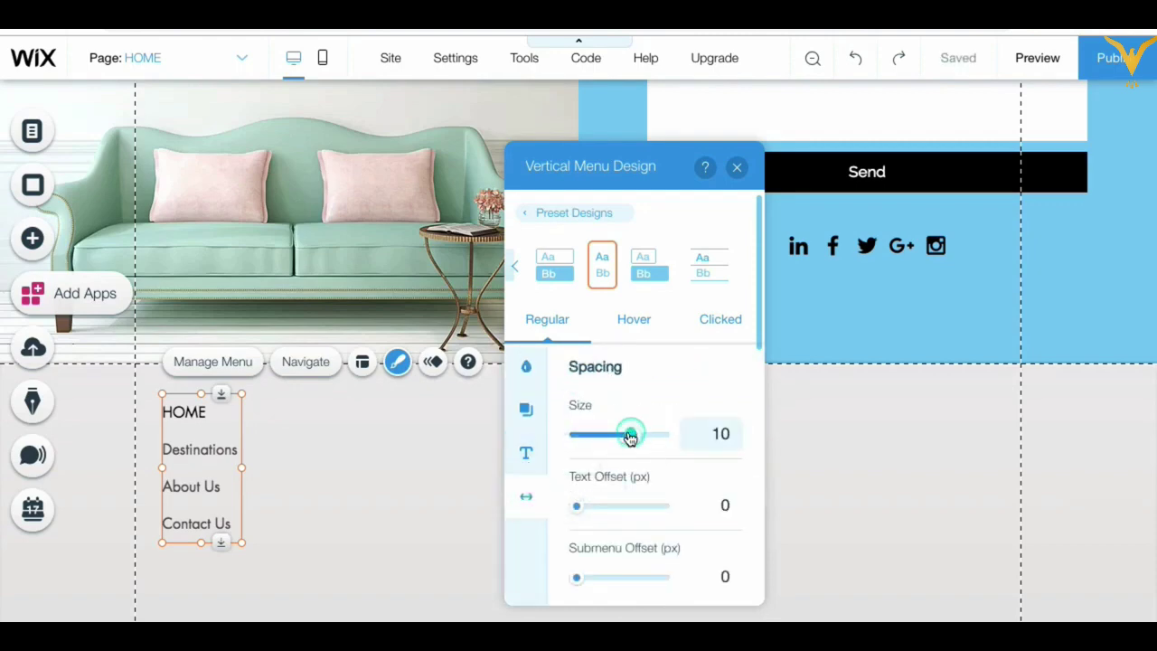
pyautogui.moveTo(631, 436)
pyautogui.mouseDown()
pyautogui.moveTo(591, 436)
pyautogui.moveTo(631, 441)
pyautogui.mouseUp()
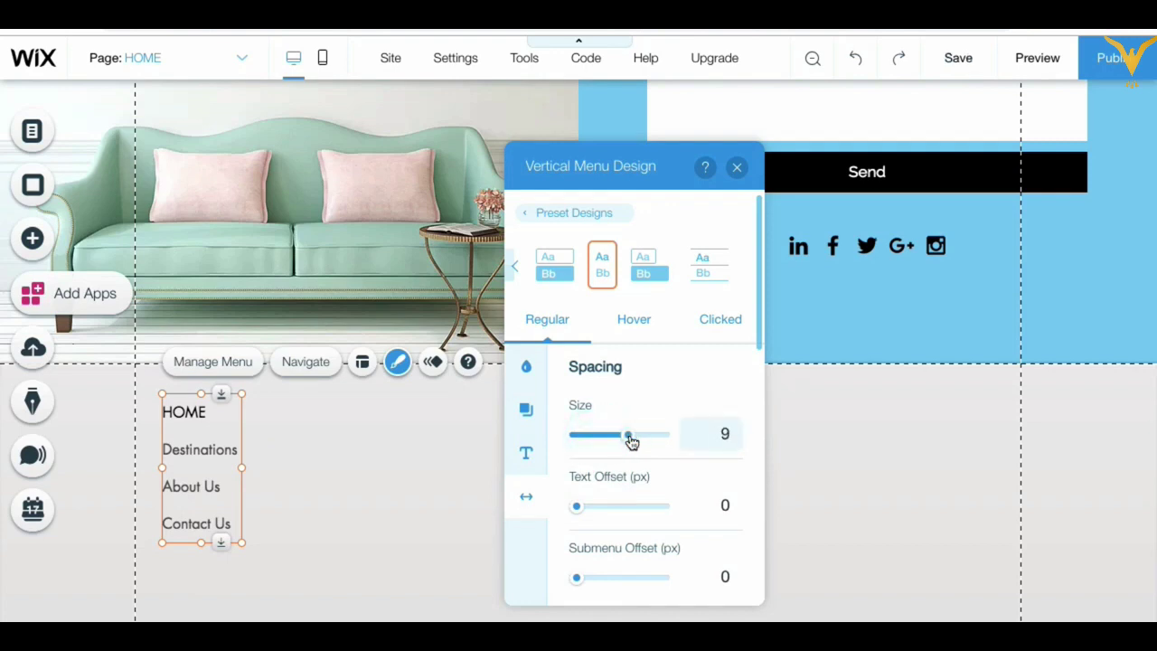
pyautogui.click(528, 454)
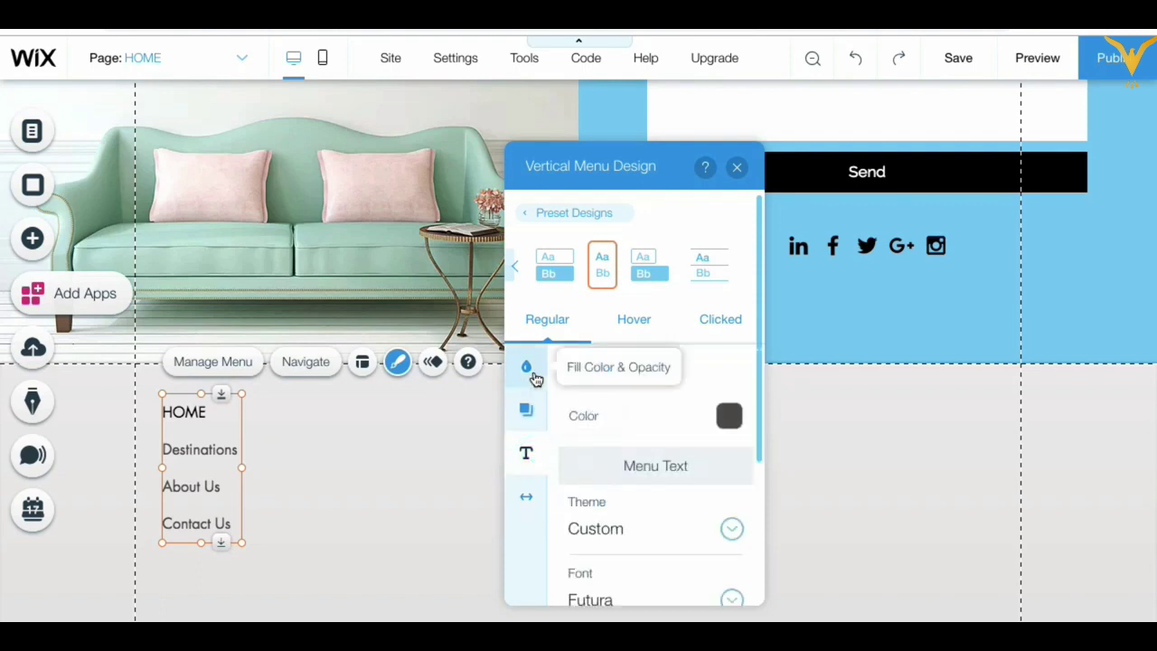
pyautogui.click(737, 168)
pyautogui.click(356, 474)
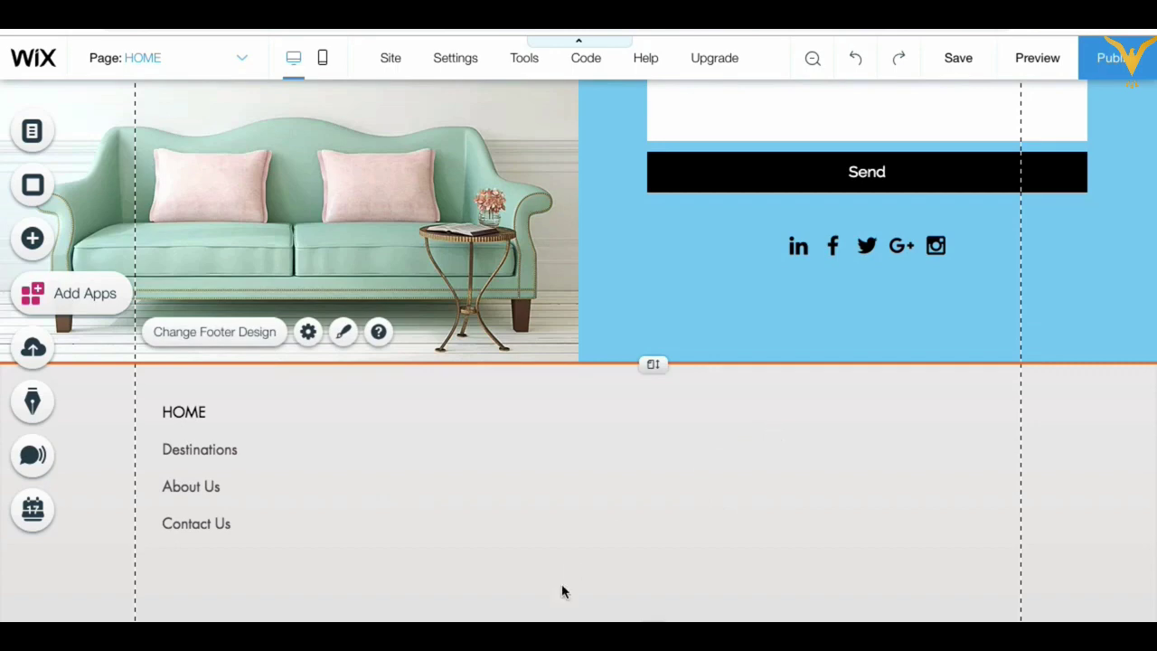
# Step: Add a Heading 6 text box to the footer and set its font size to 14
pyautogui.click(62, 238)
pyautogui.click(99, 134)
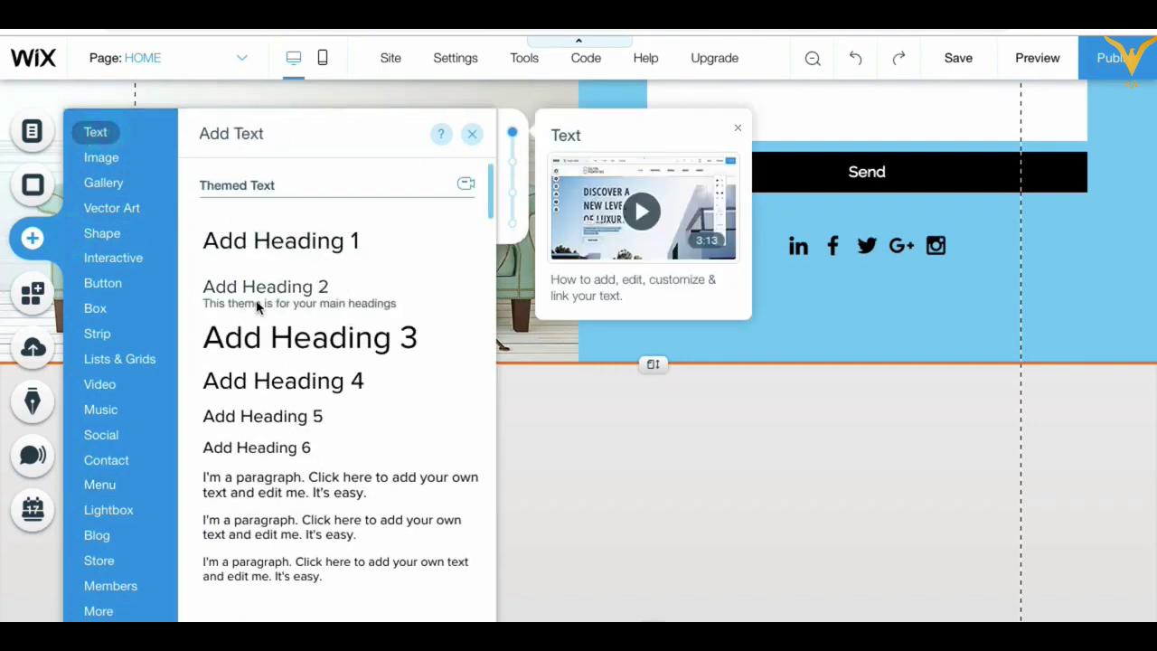
pyautogui.moveTo(273, 452); pyautogui.dragTo(578, 606)
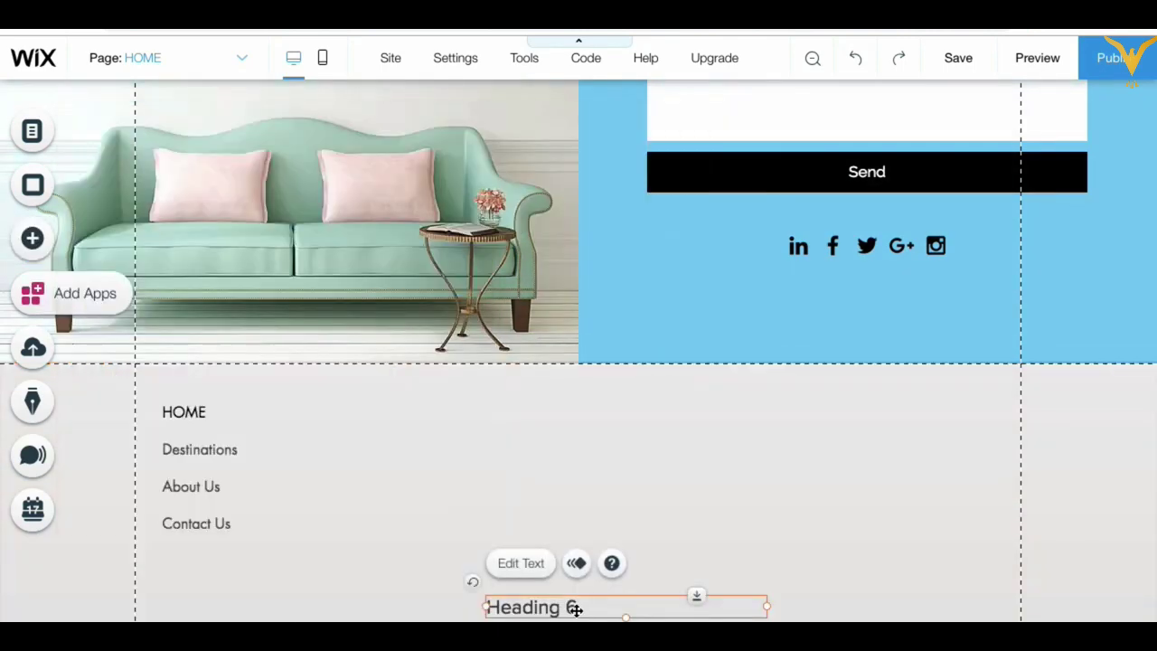
pyautogui.doubleClick(578, 607)
pyautogui.click(1016, 413)
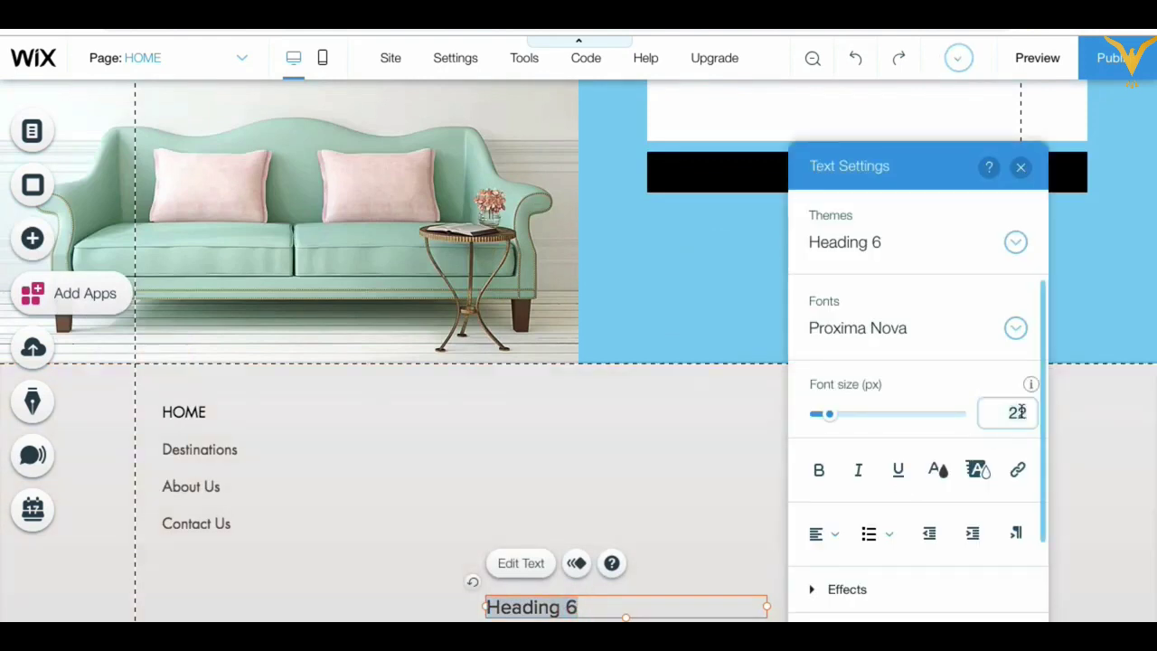
pyautogui.doubleClick(1016, 412)
pyautogui.write('12')
pyautogui.click(951, 390)
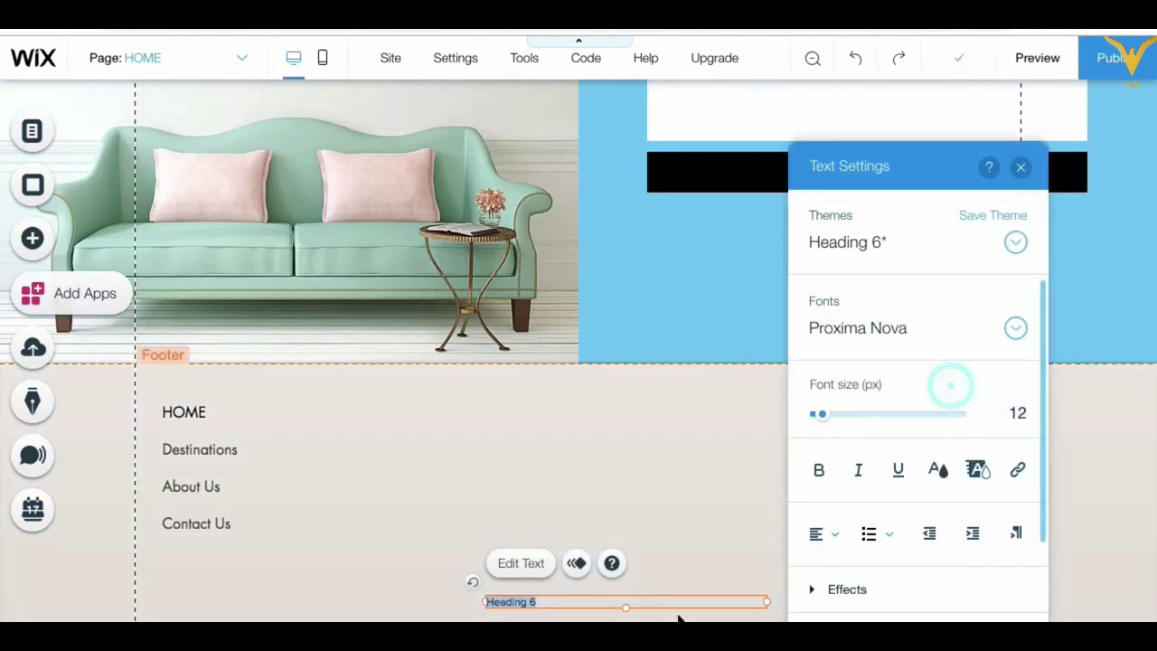
pyautogui.doubleClick(1016, 412)
pyautogui.write('14')
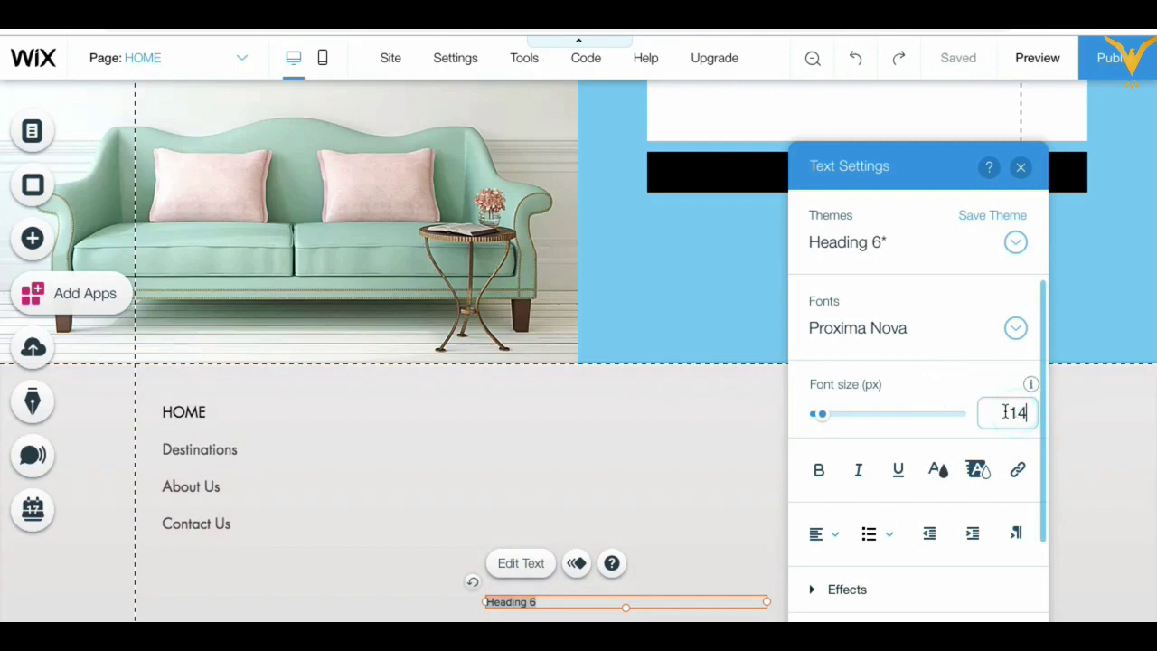
pyautogui.click(946, 388)
pyautogui.write('Copyright @companyname')
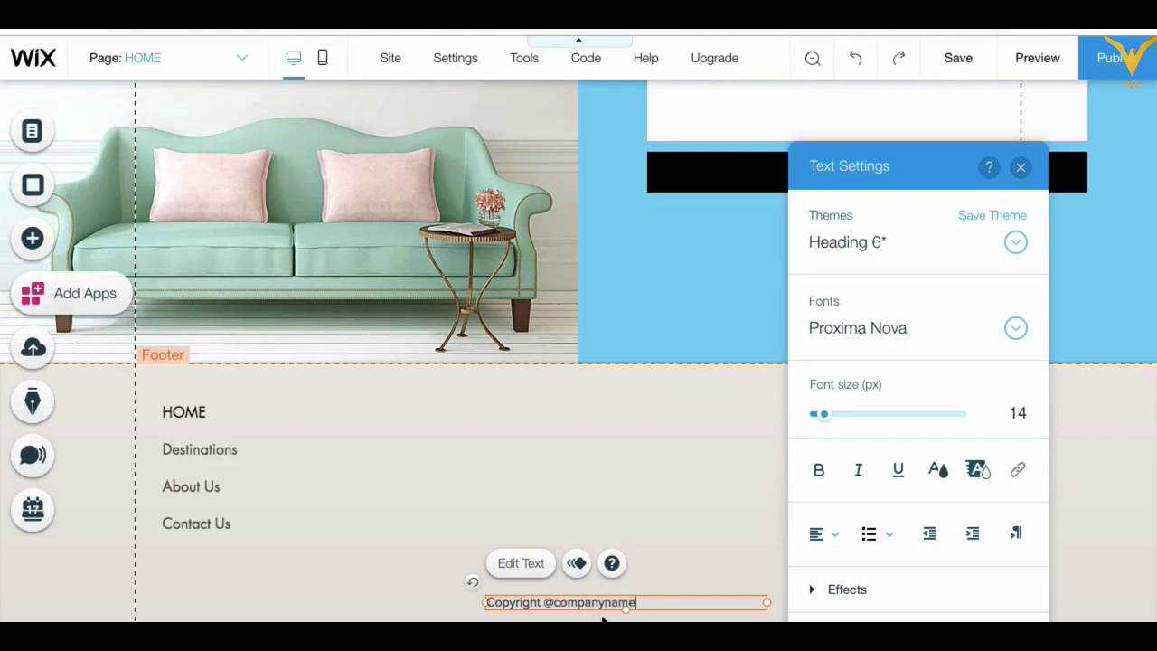
pyautogui.press('Escape')
pyautogui.click(703, 535)
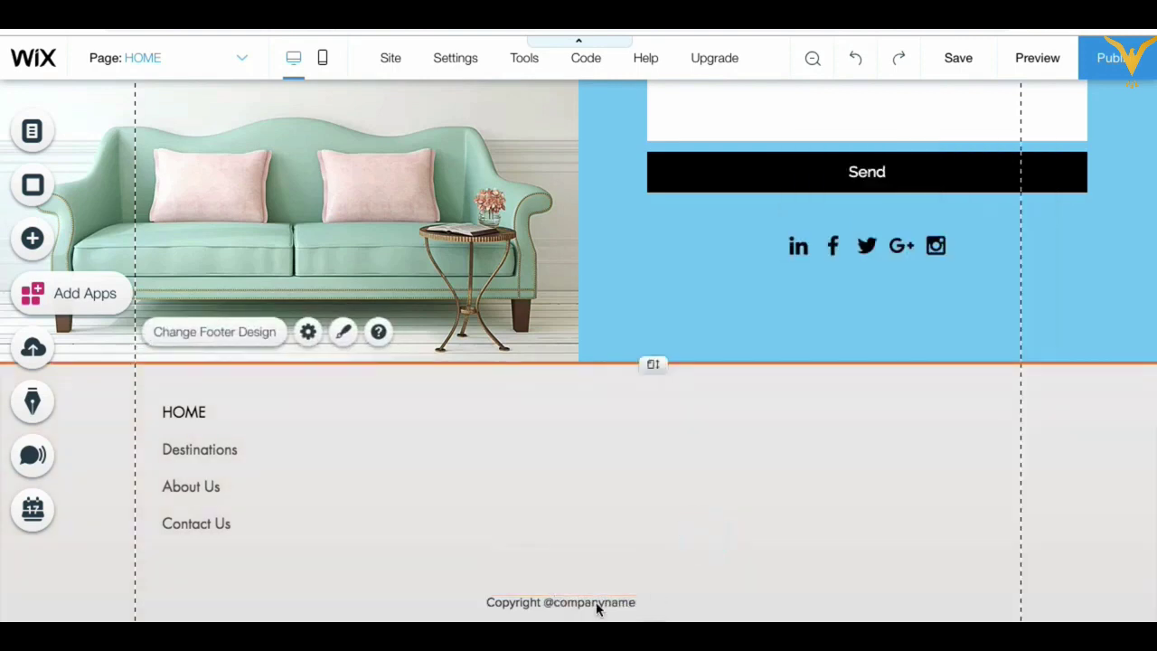
pyautogui.moveTo(599, 602); pyautogui.dragTo(598, 614)
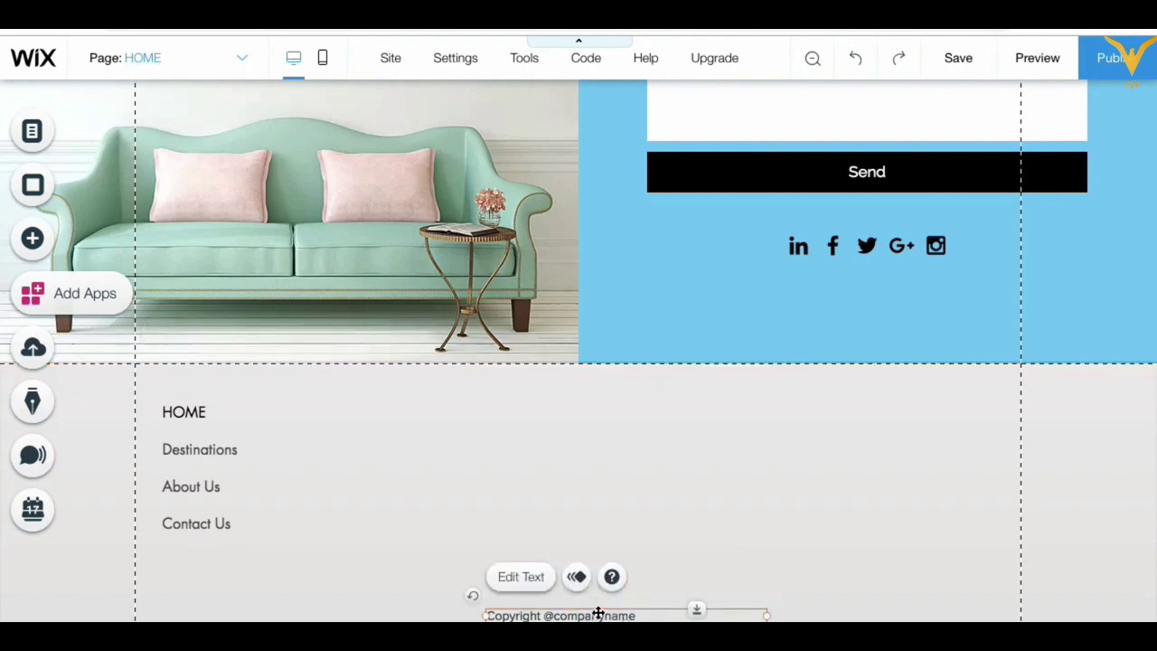
pyautogui.doubleClick(597, 615)
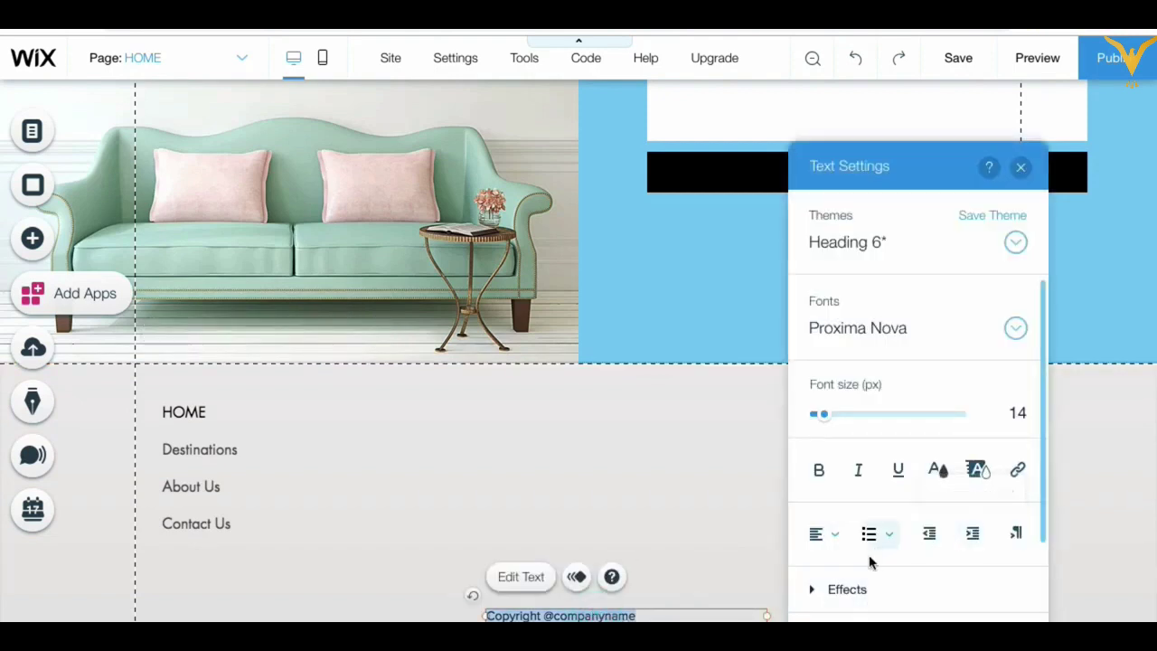
pyautogui.click(836, 535)
pyautogui.click(831, 562)
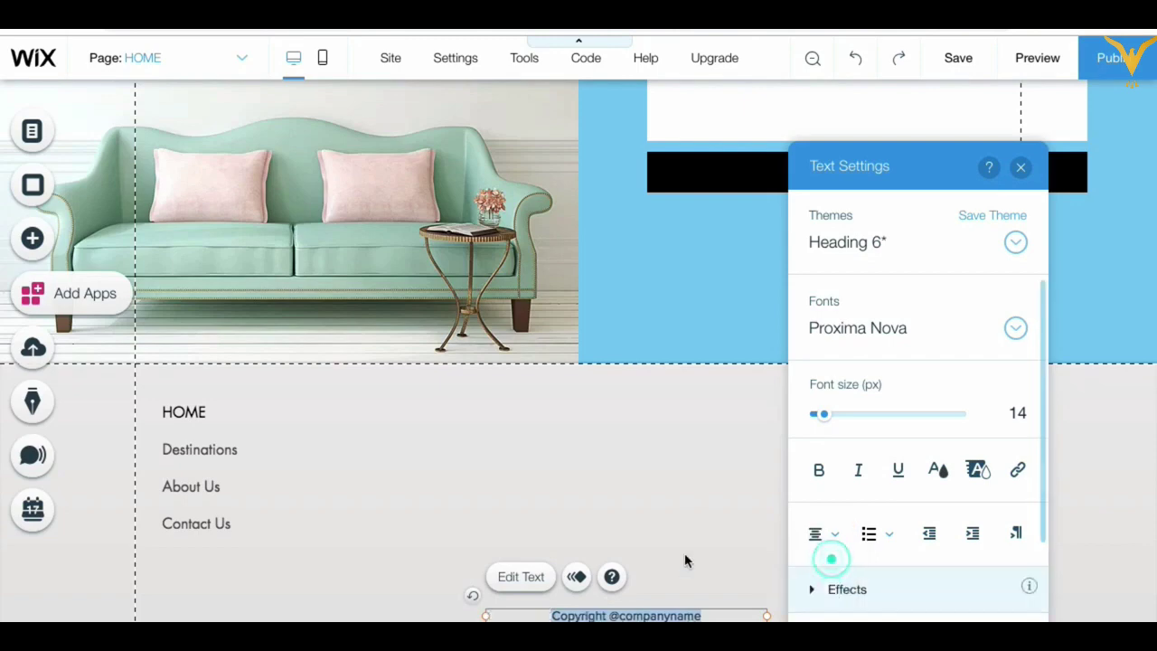
pyautogui.click(689, 518)
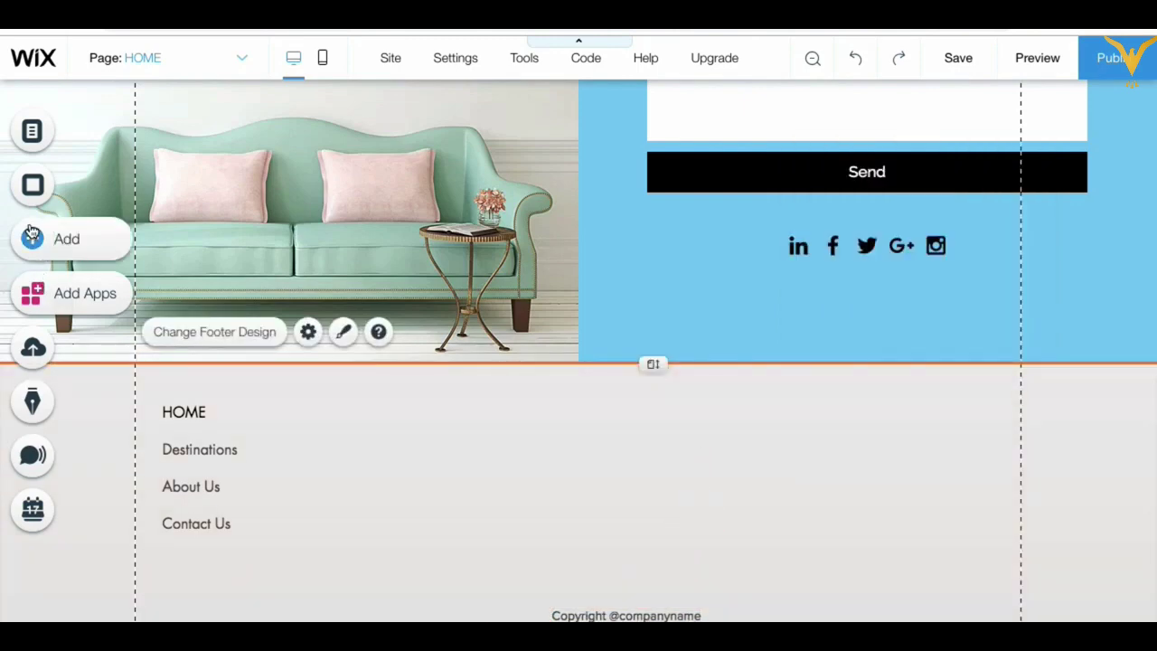
# Step: Add a black six-icon social bar to the footer, then nudge the menu down and the copyright text left
pyautogui.click(56, 241)
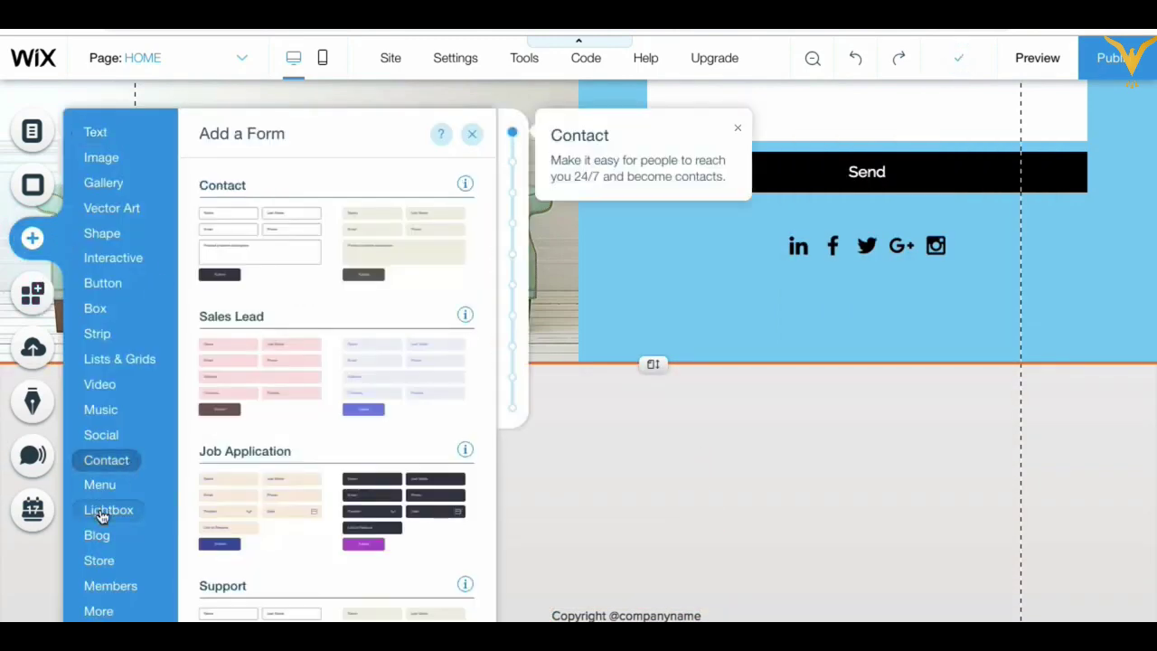
pyautogui.moveTo(102, 540)
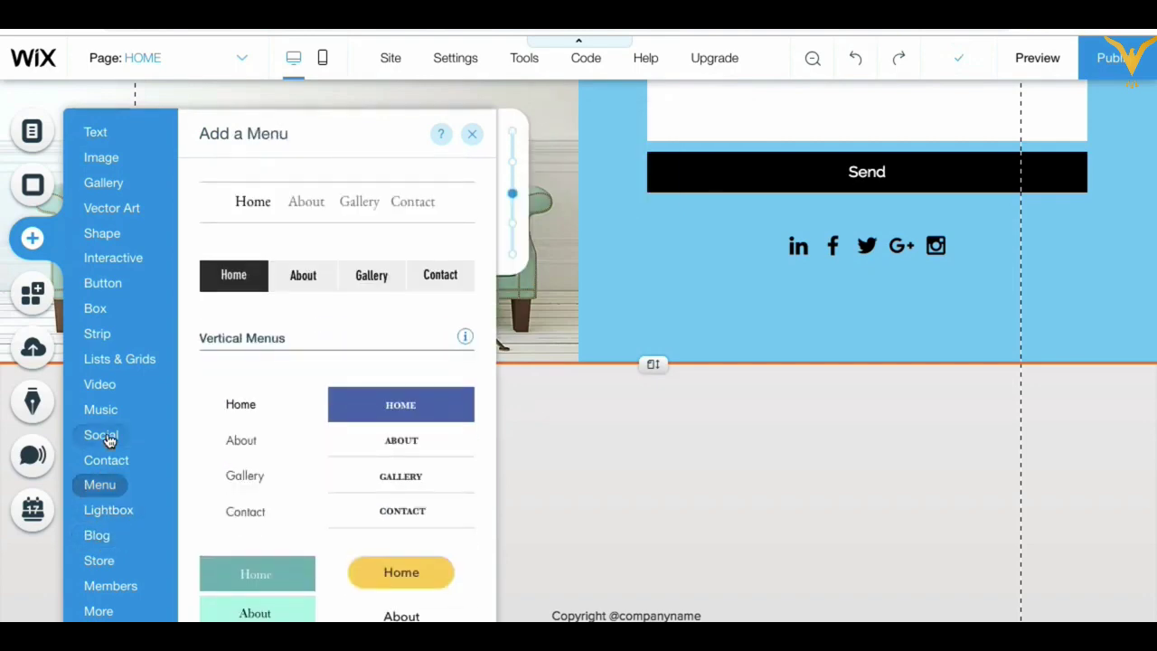
pyautogui.moveTo(106, 437)
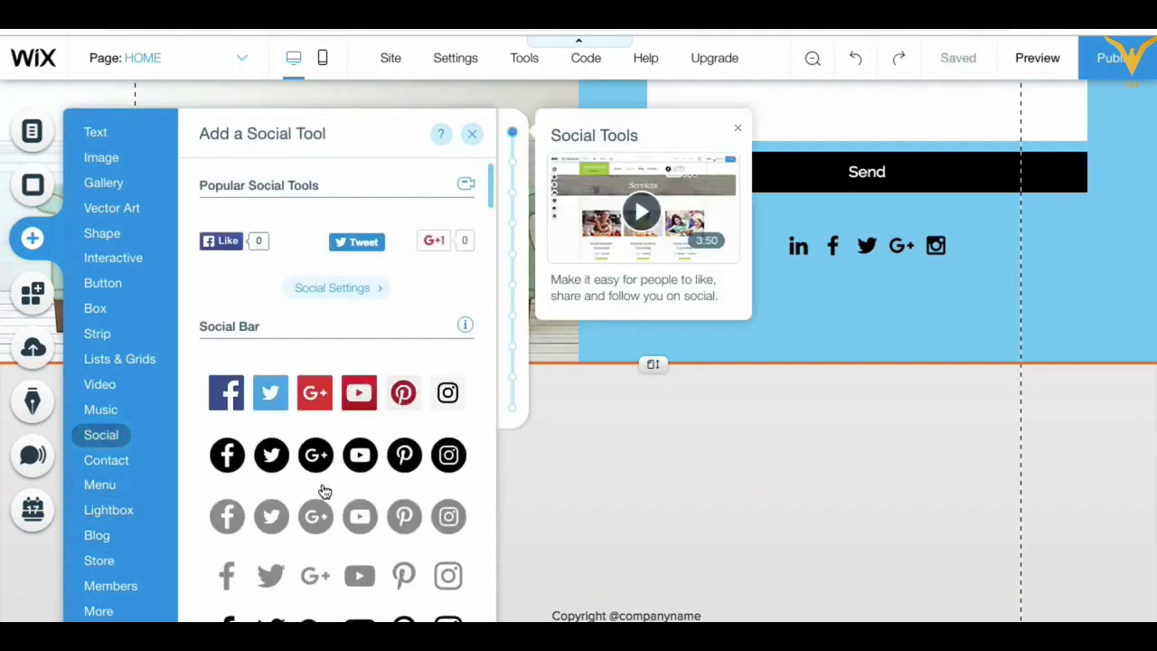
pyautogui.moveTo(328, 461); pyautogui.dragTo(805, 558)
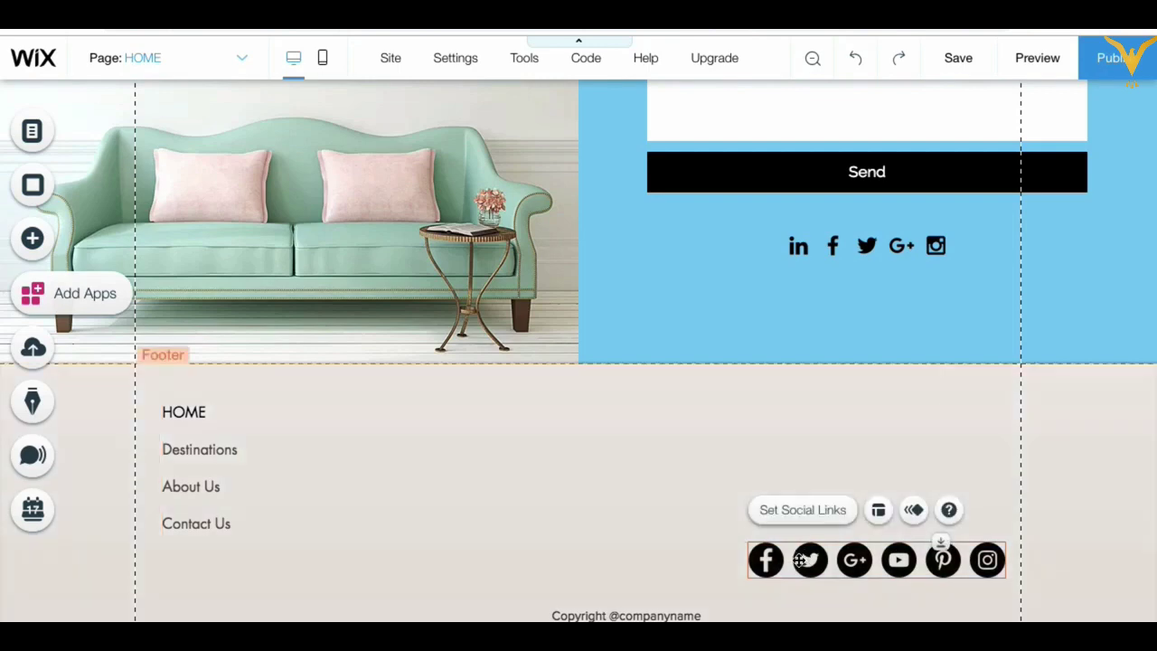
pyautogui.moveTo(193, 489); pyautogui.dragTo(191, 529)
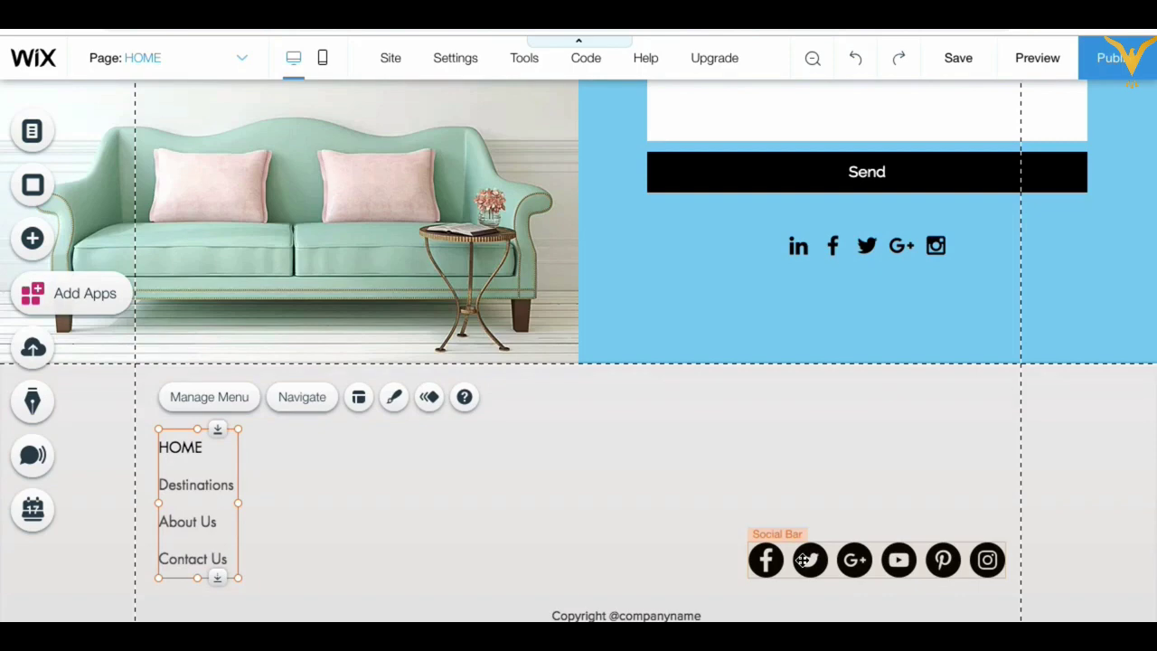
pyautogui.moveTo(644, 616); pyautogui.dragTo(625, 615)
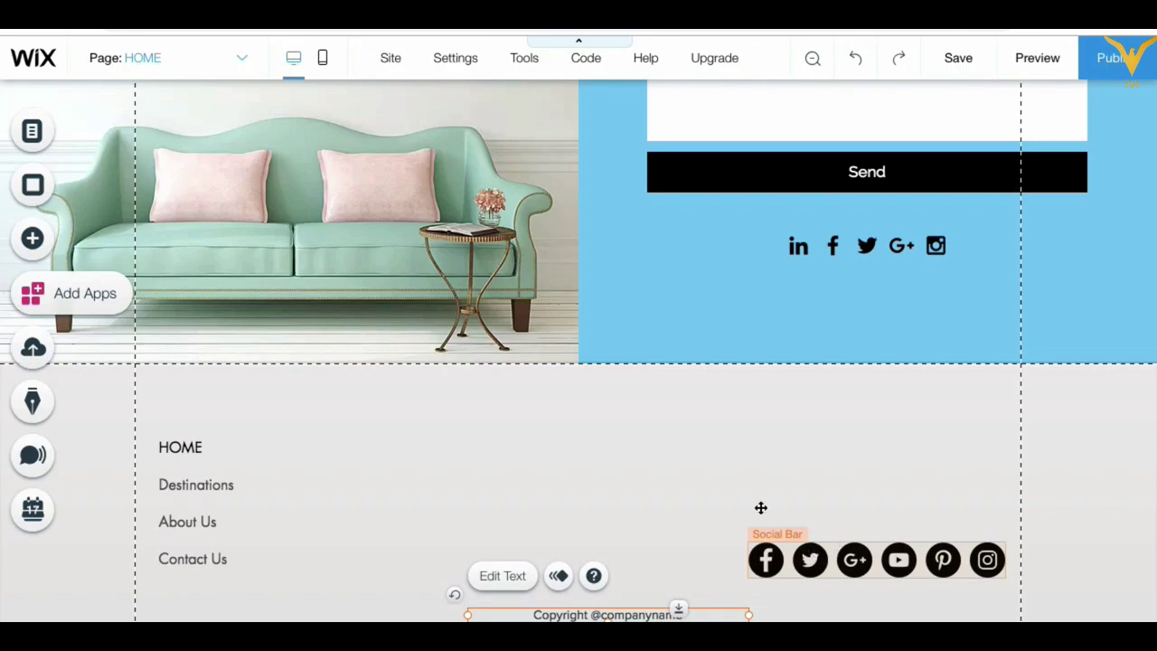
# Step: Publish the Adventure Tours site and dismiss the Congratulations message
pyautogui.scroll(10, 594, 474)
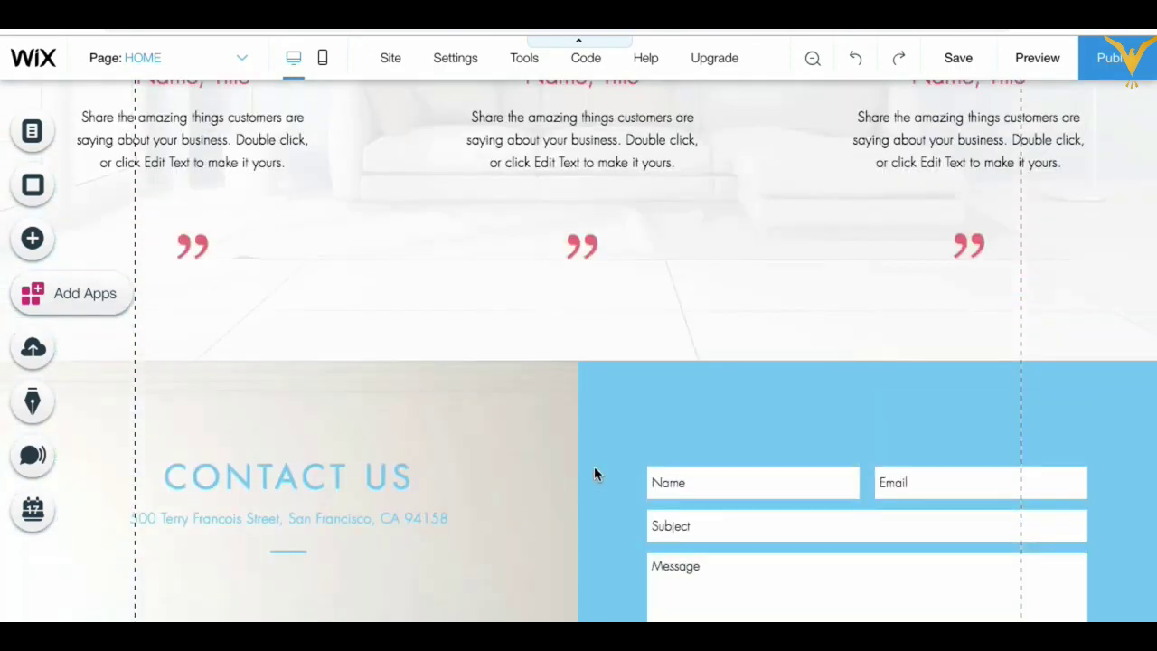
pyautogui.scroll(-6, 594, 473)
pyautogui.scroll(-4, 594, 472)
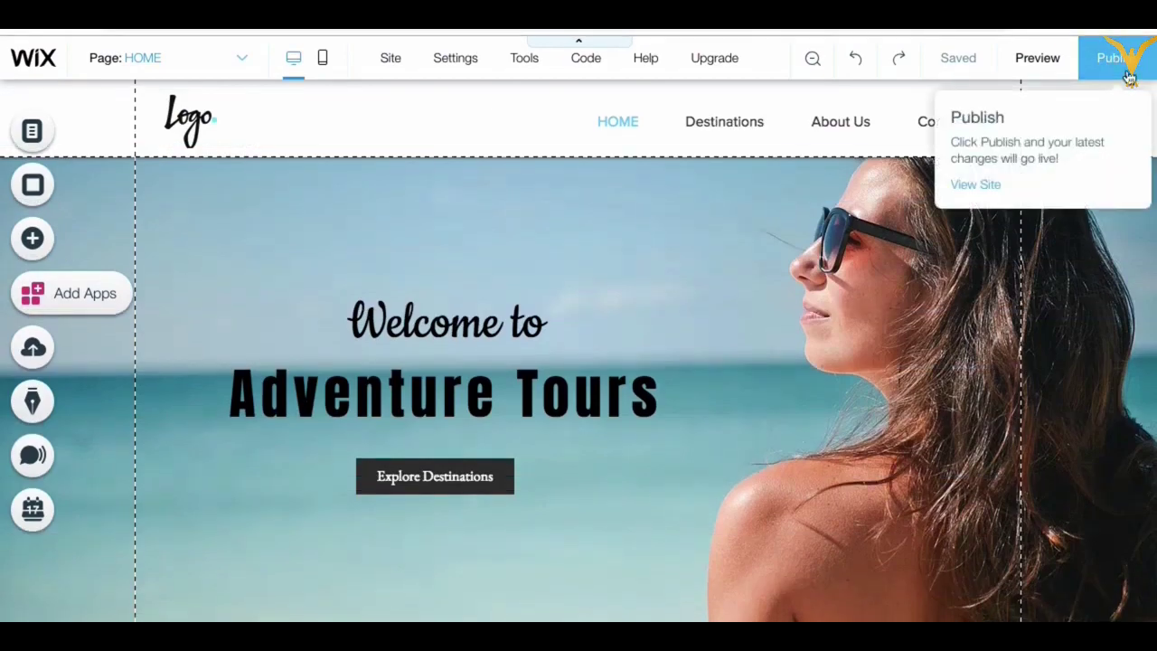
pyautogui.click(1110, 57)
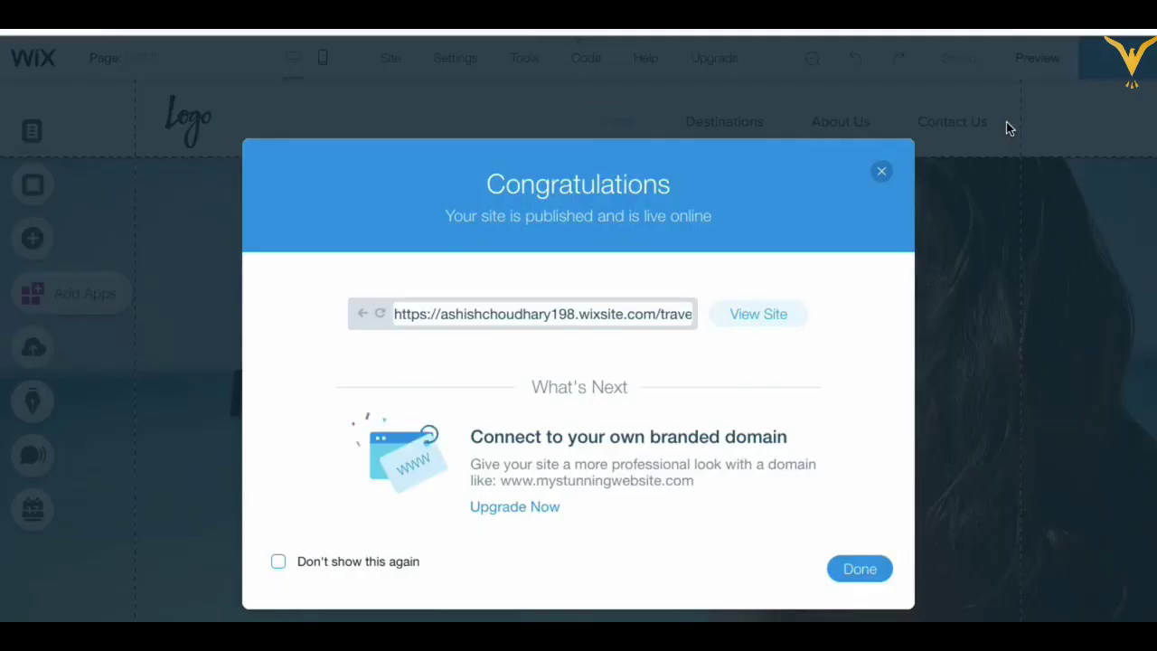
pyautogui.click(882, 172)
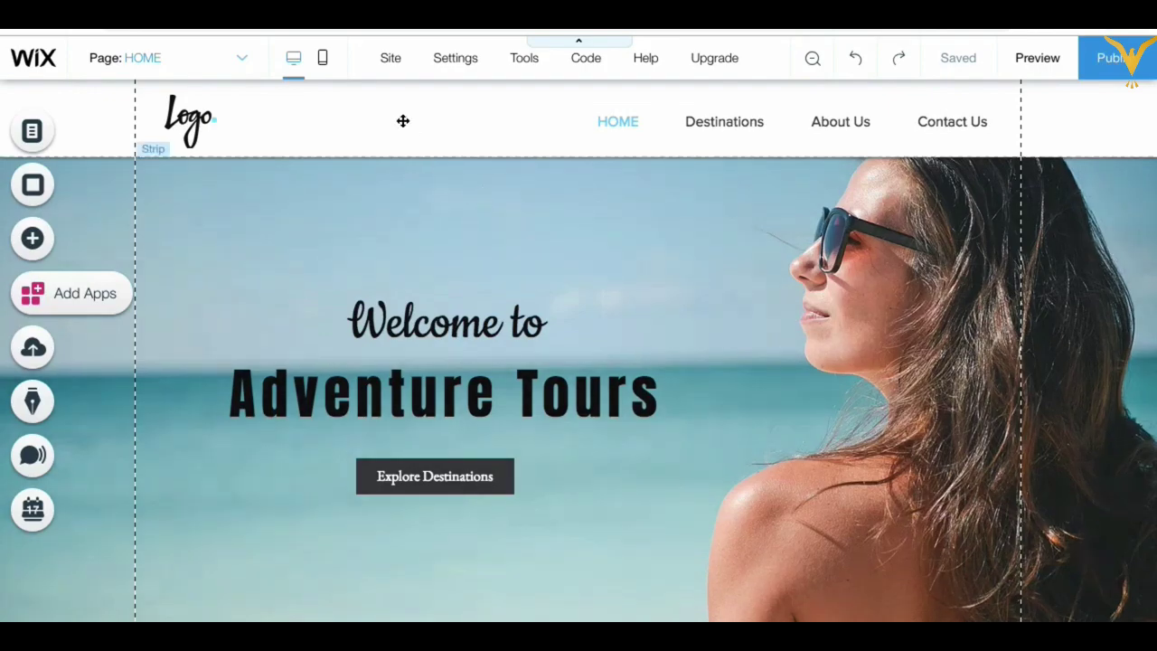
pyautogui.click(393, 59)
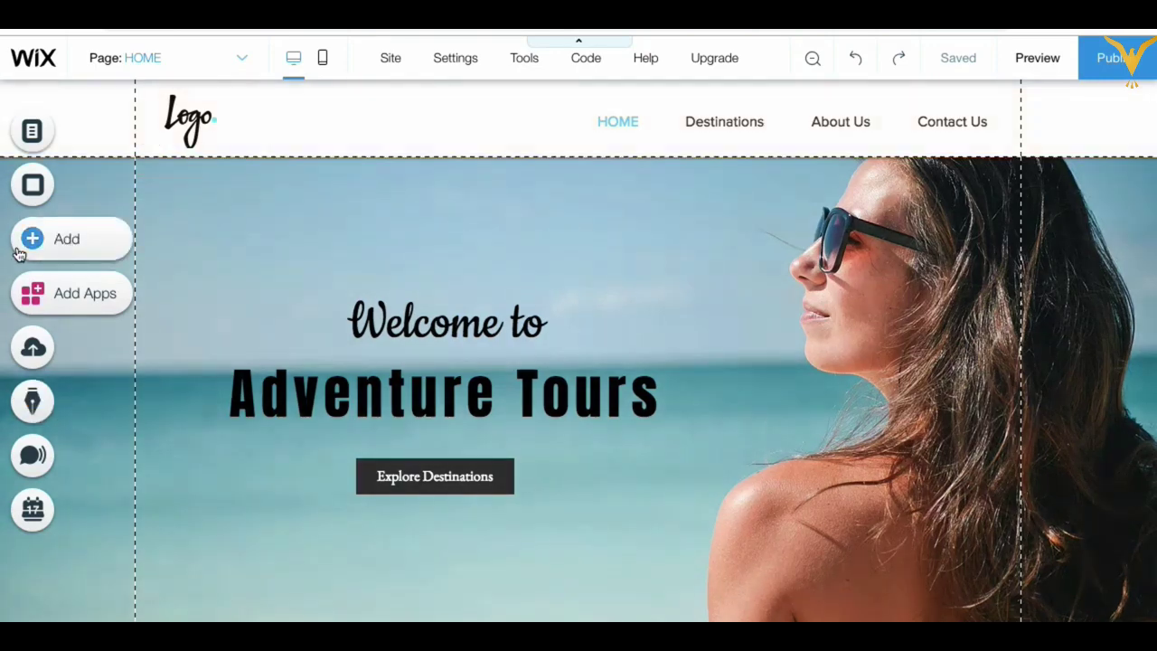
# Step: Search the App Market for 'hotel' and review Wix Hotels' Features & Pricing, Reviews and Overview
pyautogui.click(71, 302)
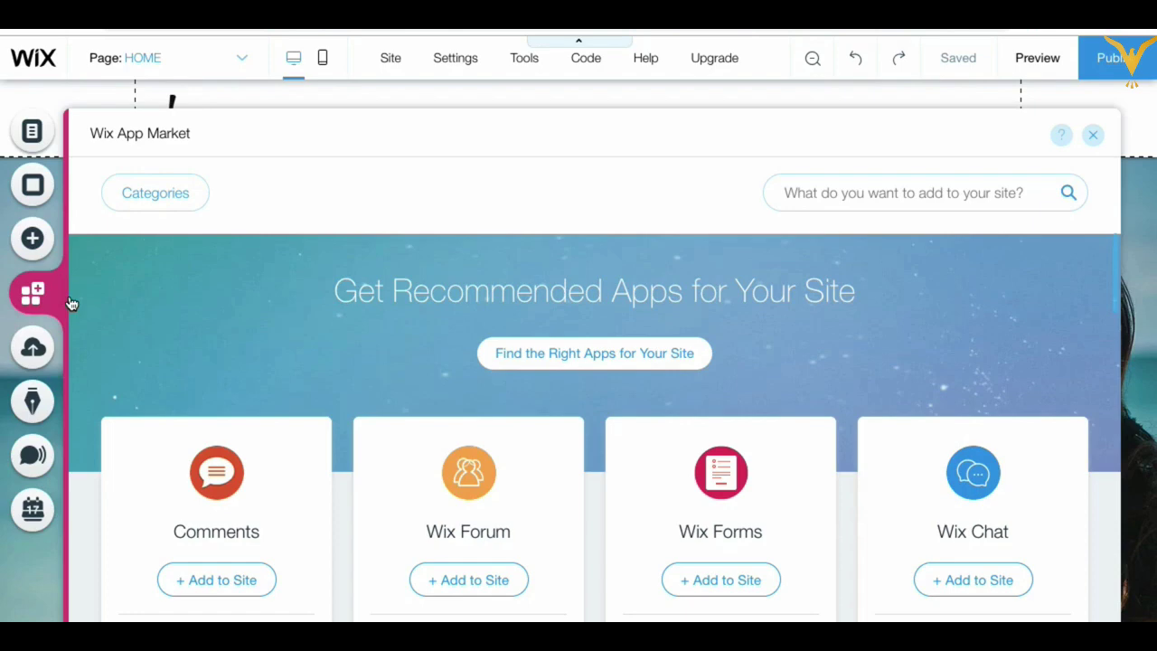
pyautogui.click(821, 189)
pyautogui.write('hotel')
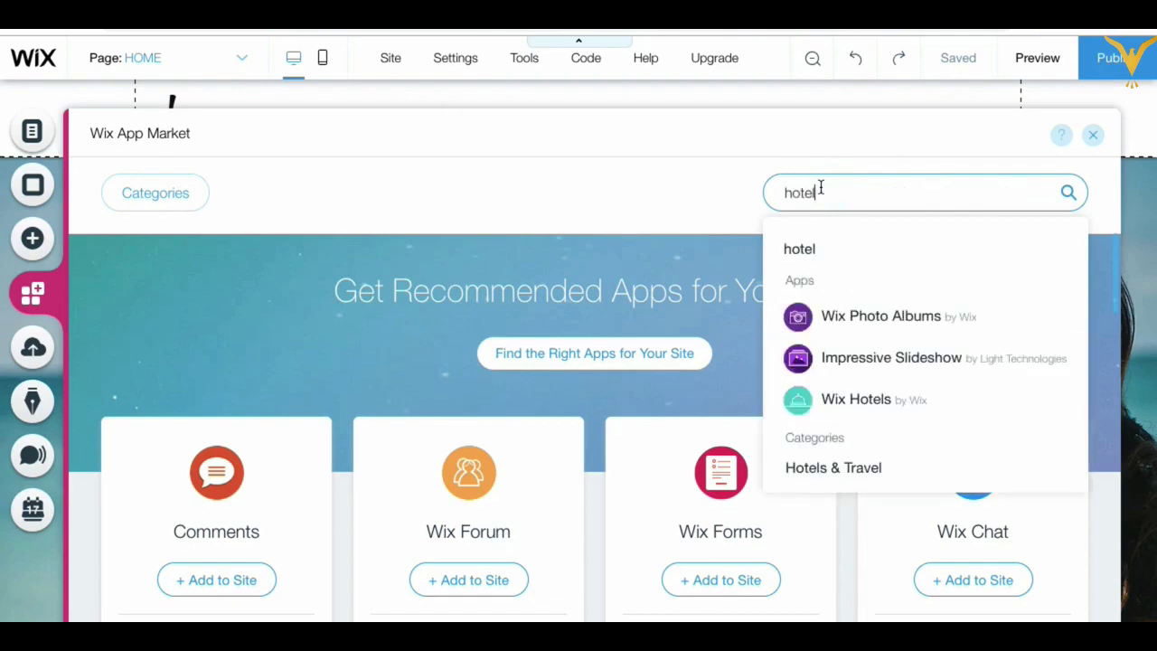
pyautogui.press('Return')
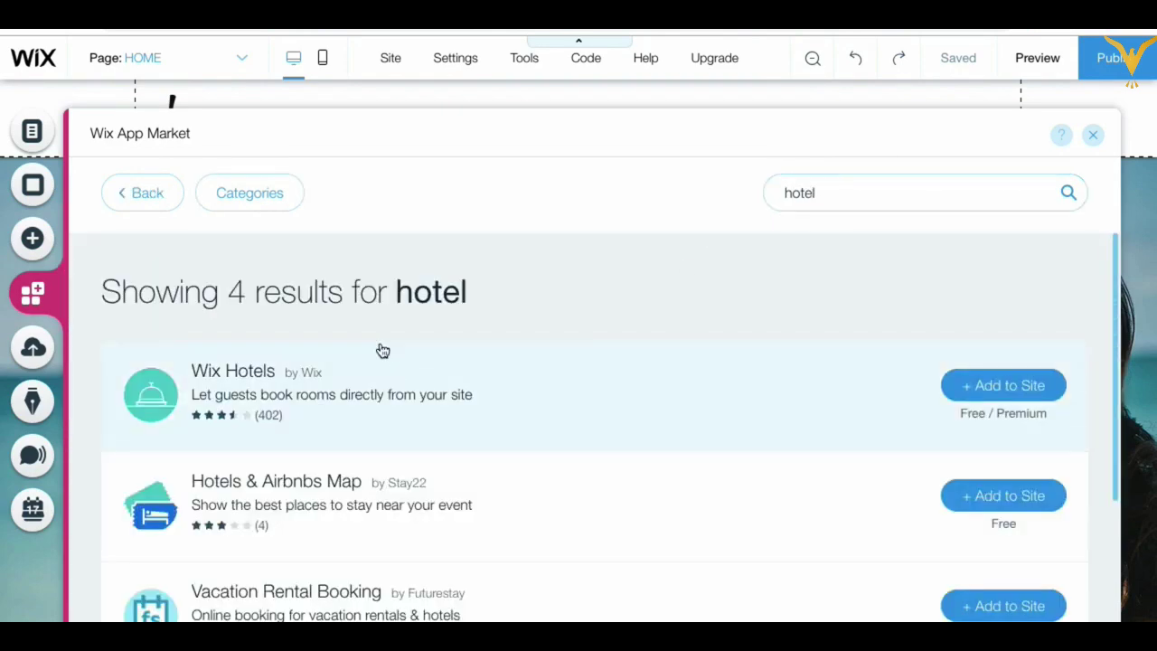
pyautogui.click(525, 390)
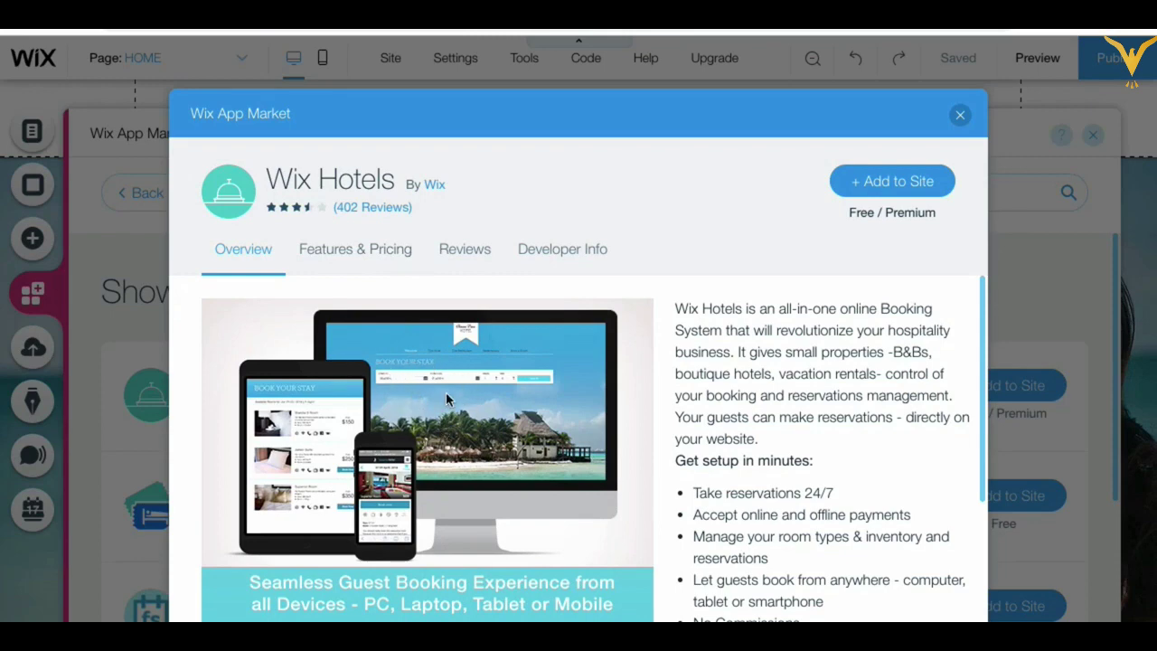
pyautogui.click(374, 246)
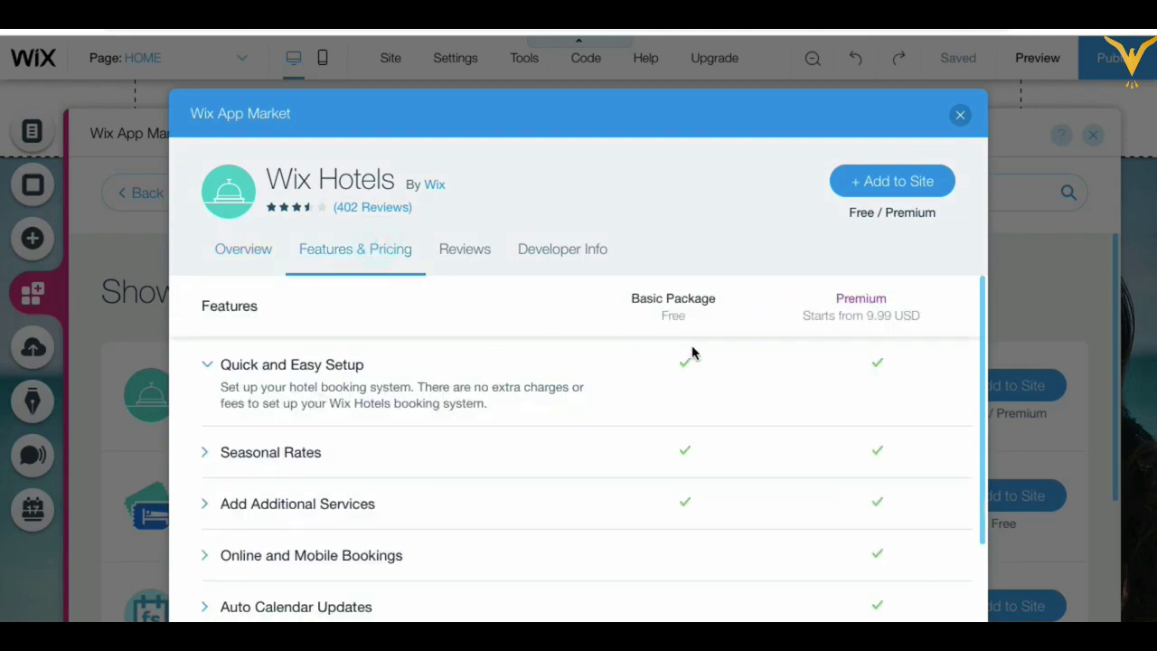
pyautogui.click(465, 255)
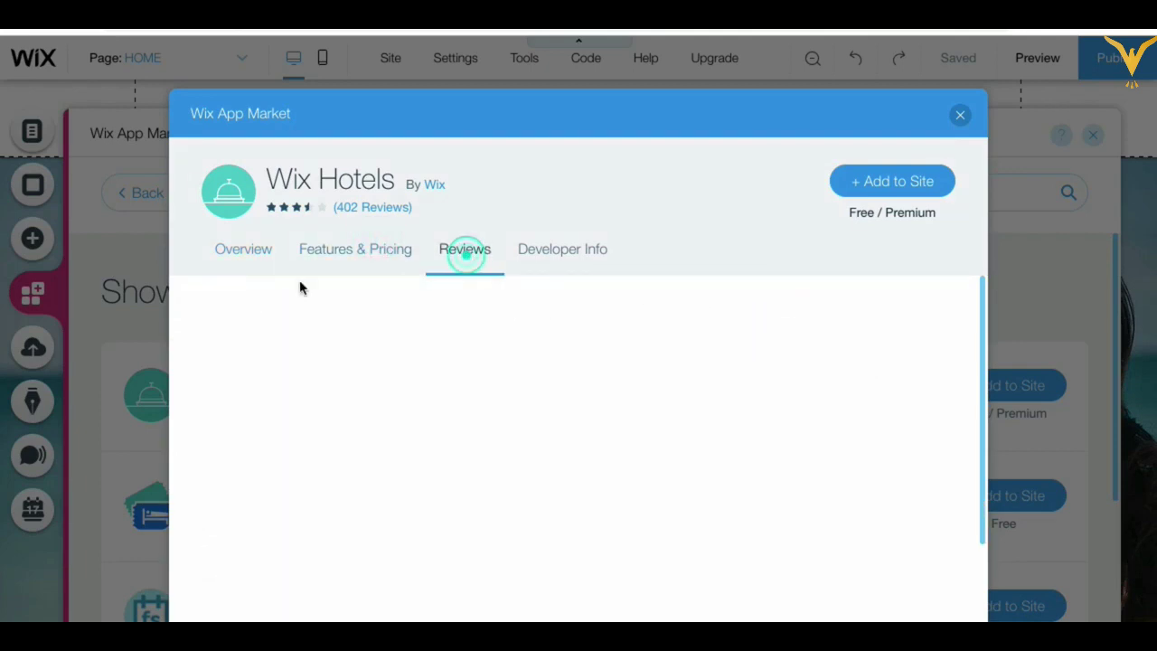
pyautogui.click(255, 248)
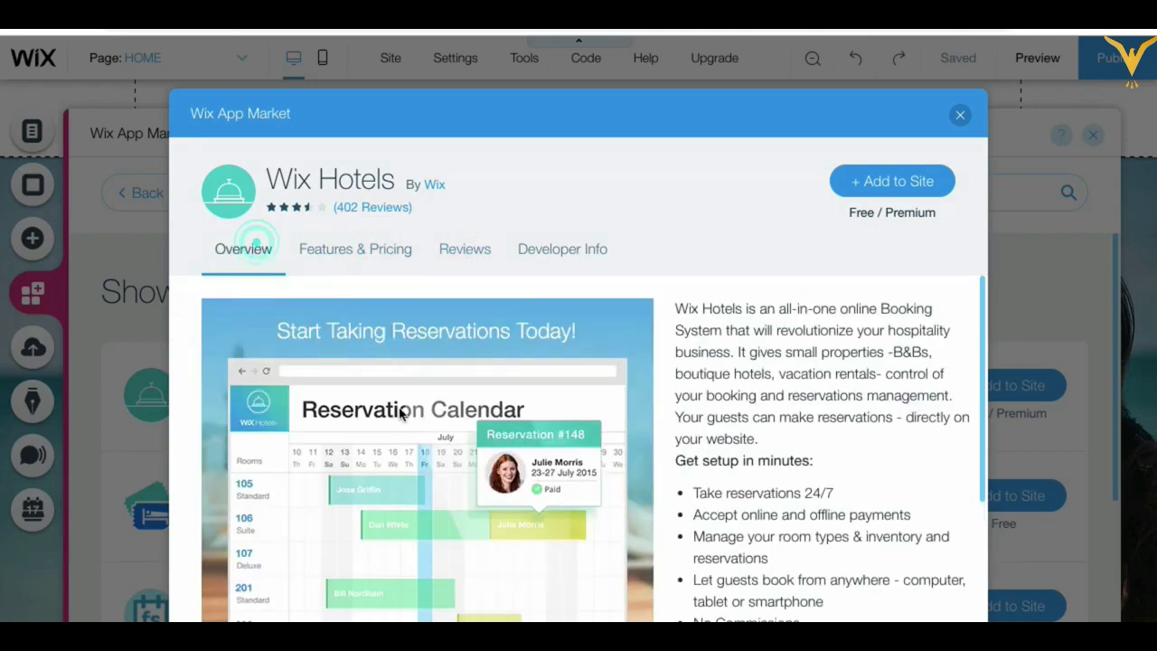
# Step: Add Wix Hotels to create a Book a Room page, then close its welcome dialog
pyautogui.click(894, 185)
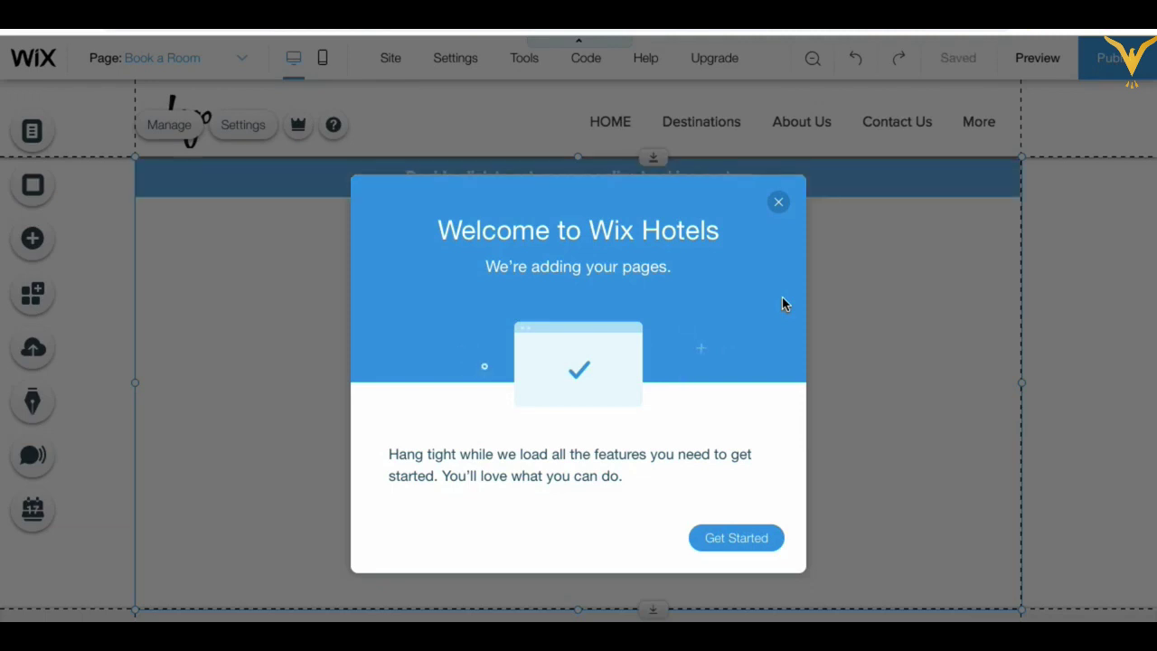
pyautogui.click(780, 205)
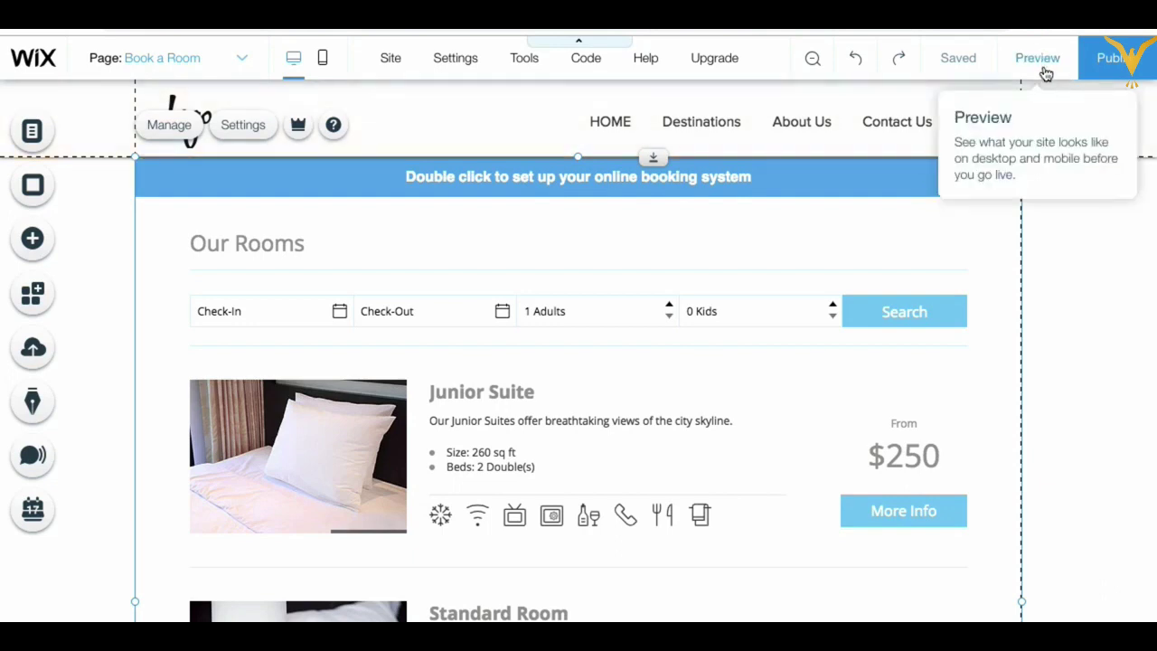
# Step: Publish the site and open the Book a Room page on the live site
pyautogui.click(1124, 60)
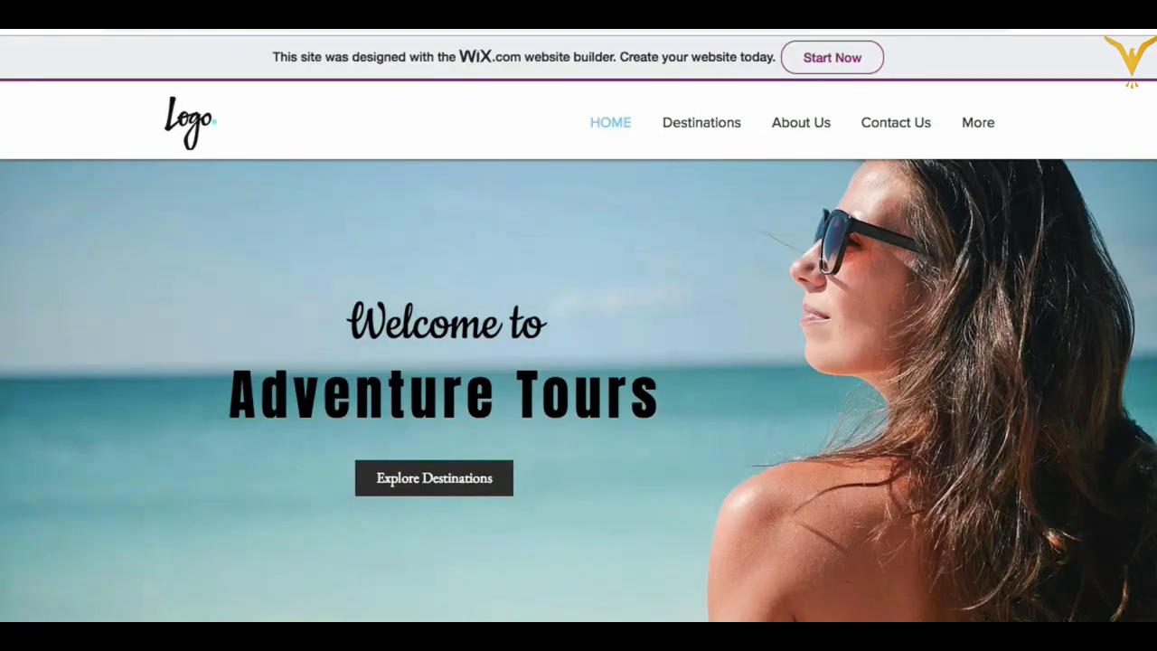
pyautogui.moveTo(997, 118)
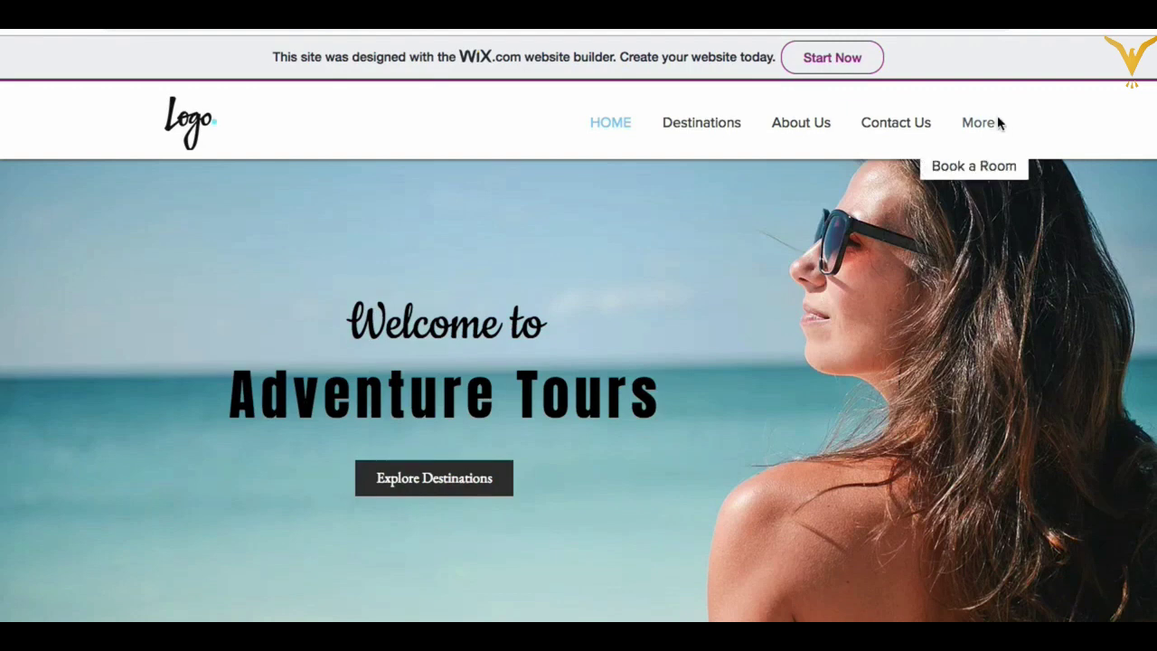
pyautogui.click(974, 172)
pyautogui.click(971, 166)
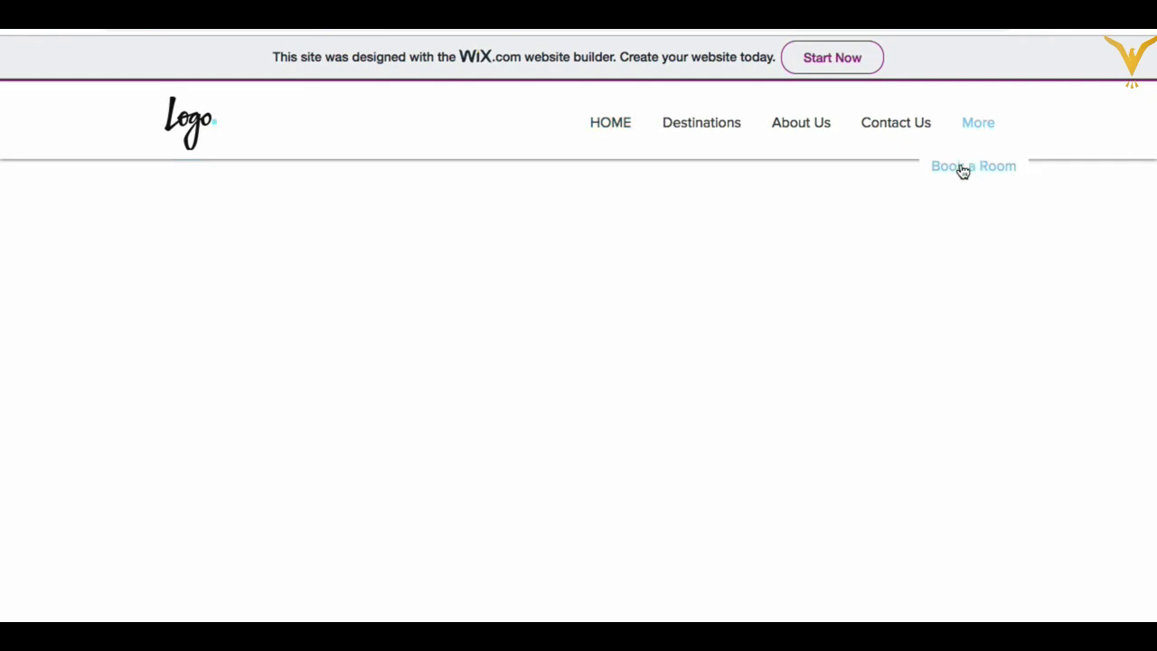
pyautogui.click(1119, 363)
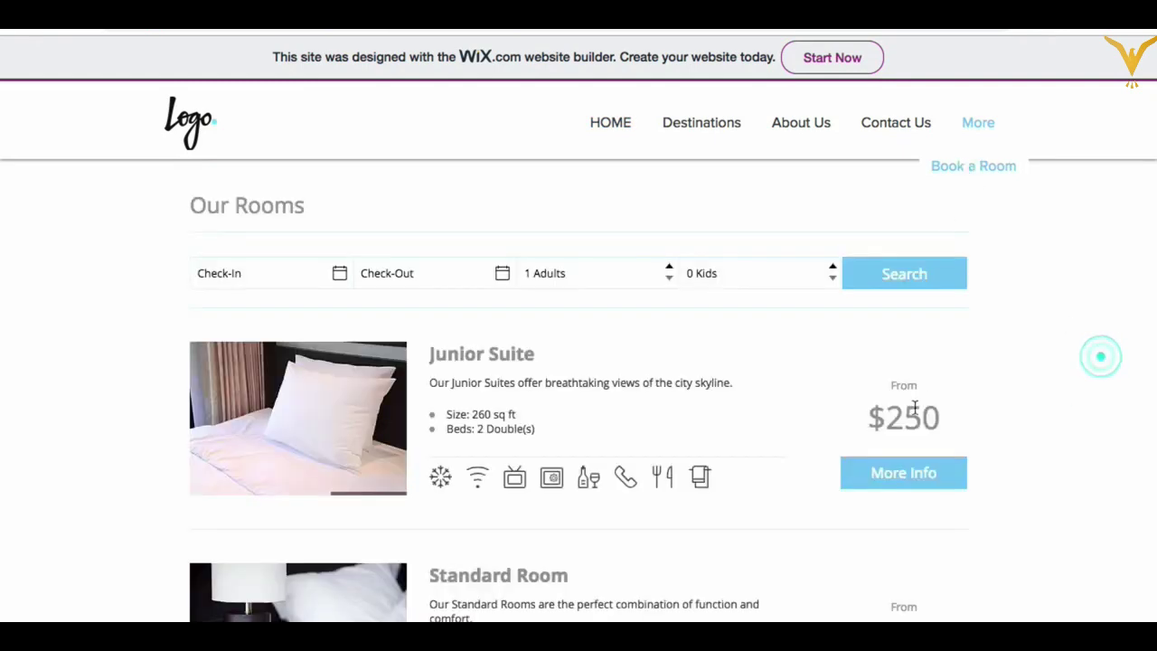
# Step: Open the Junior Suite room details and view its bathroom and desk photos
pyautogui.moveTo(299, 464)
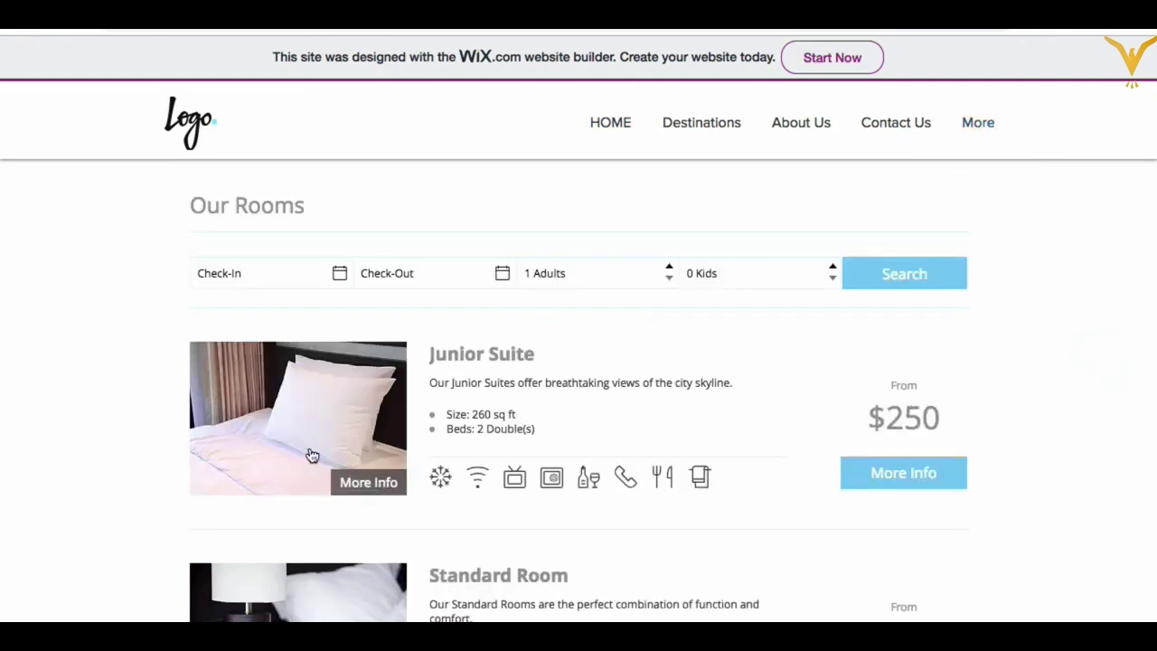
pyautogui.click(335, 431)
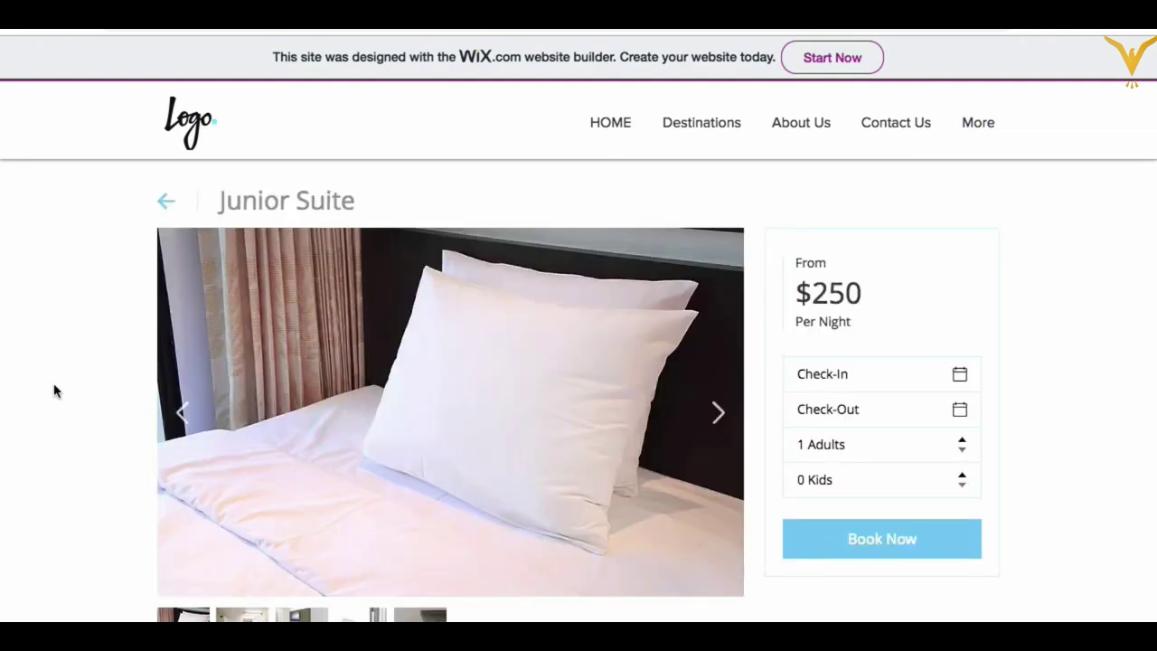
pyautogui.scroll(-2, 54, 388)
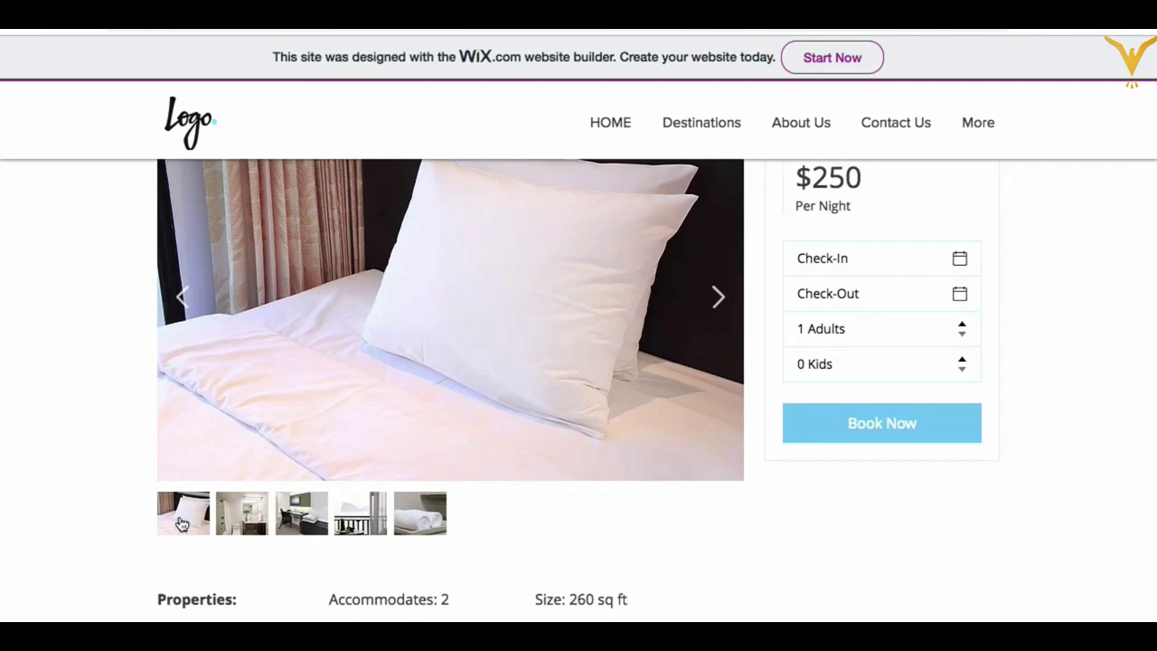
pyautogui.click(233, 525)
pyautogui.click(301, 512)
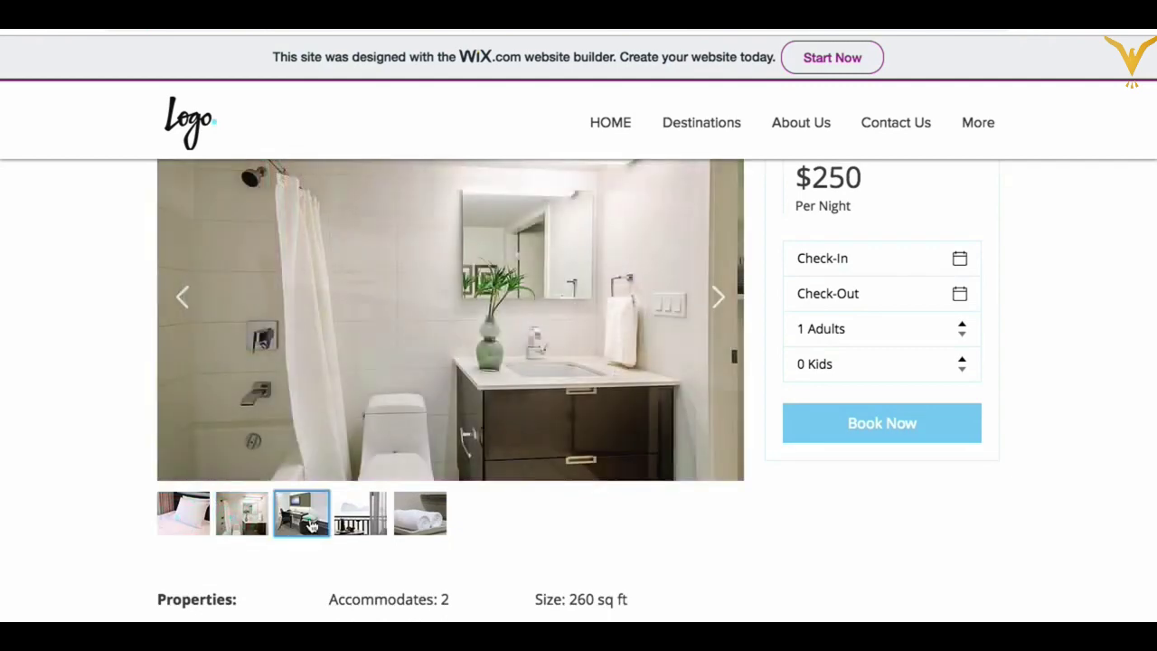
pyautogui.scroll(2, 502, 417)
# Step: Advance through the Junior Suite gallery five photos with the right arrow
pyautogui.click(717, 415)
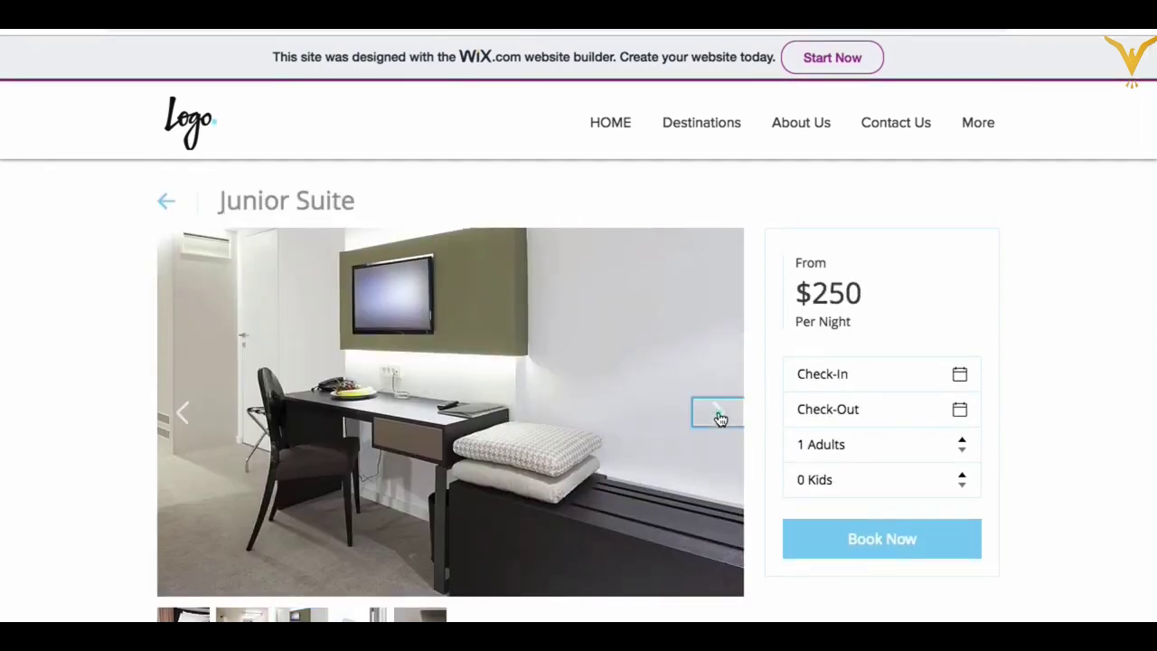
pyautogui.click(718, 416)
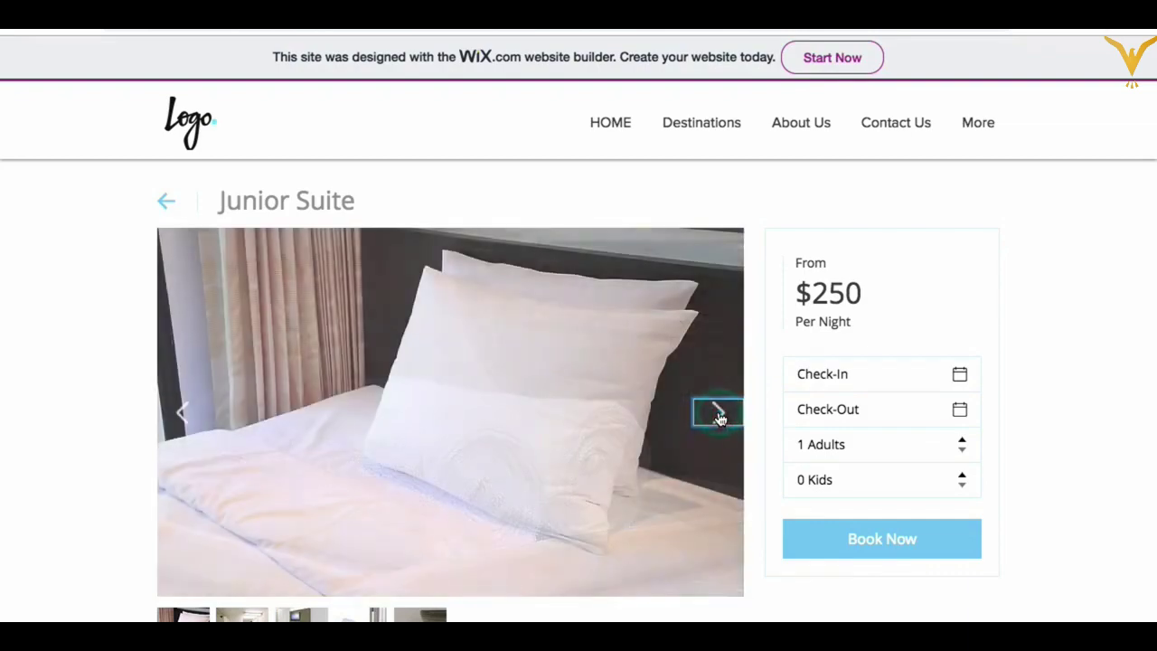
pyautogui.click(717, 416)
pyautogui.click(718, 415)
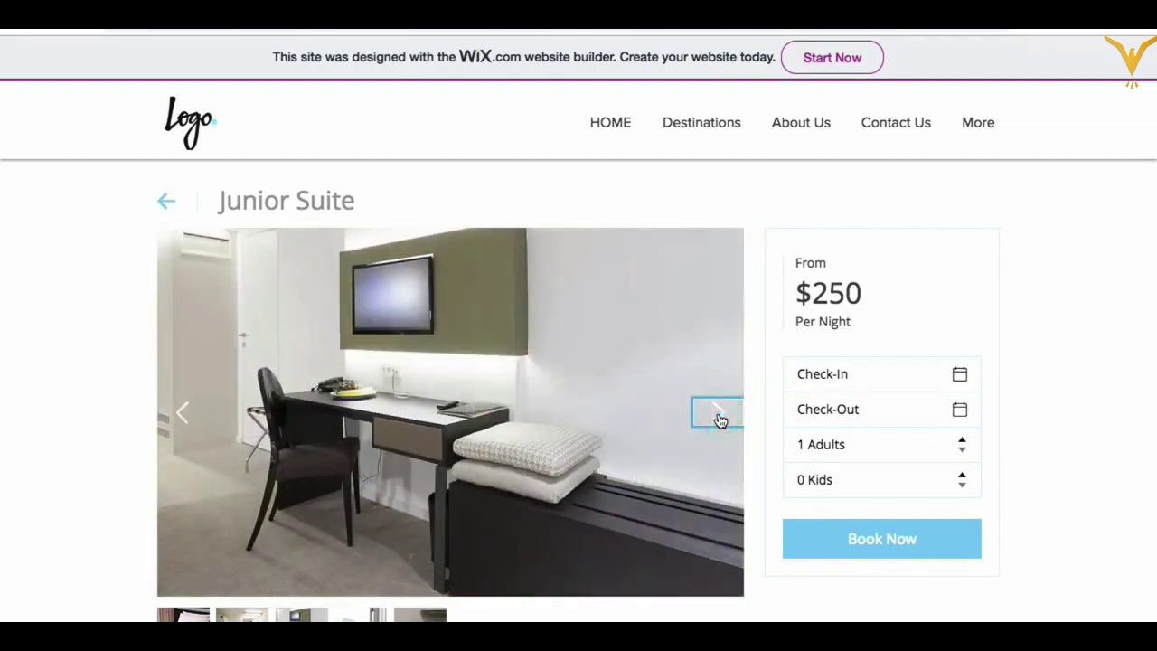
pyautogui.click(718, 416)
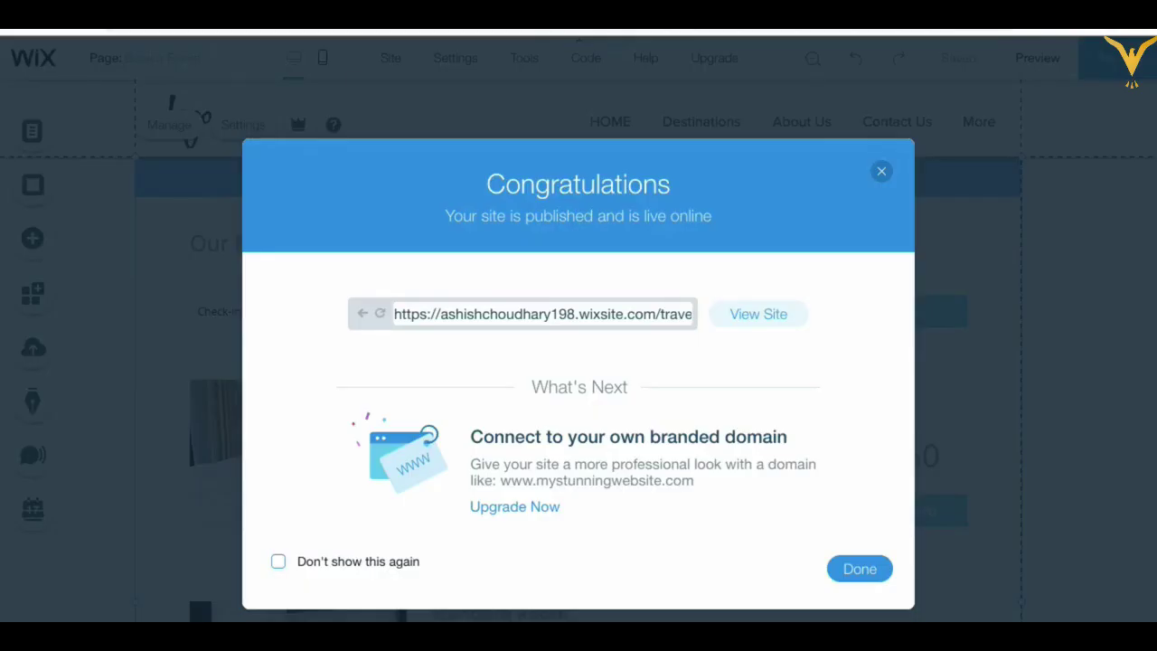
# Step: Close the publish confirmation and search the App Market for 'appointment' instead of 'hotel'
pyautogui.click(881, 172)
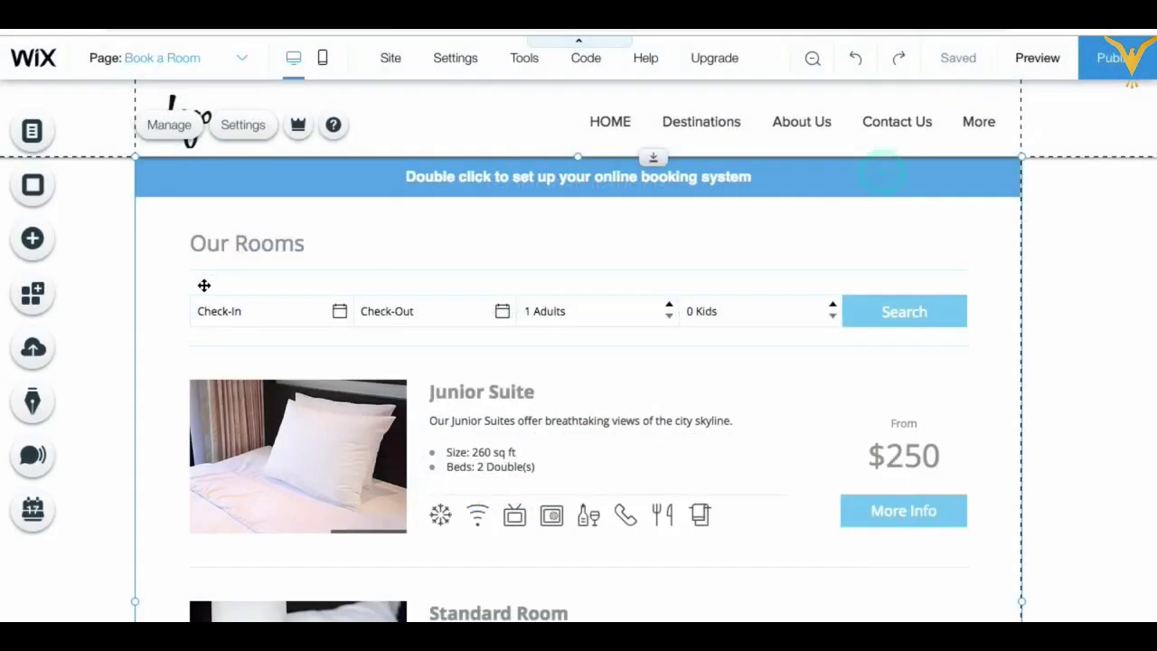
pyautogui.click(109, 302)
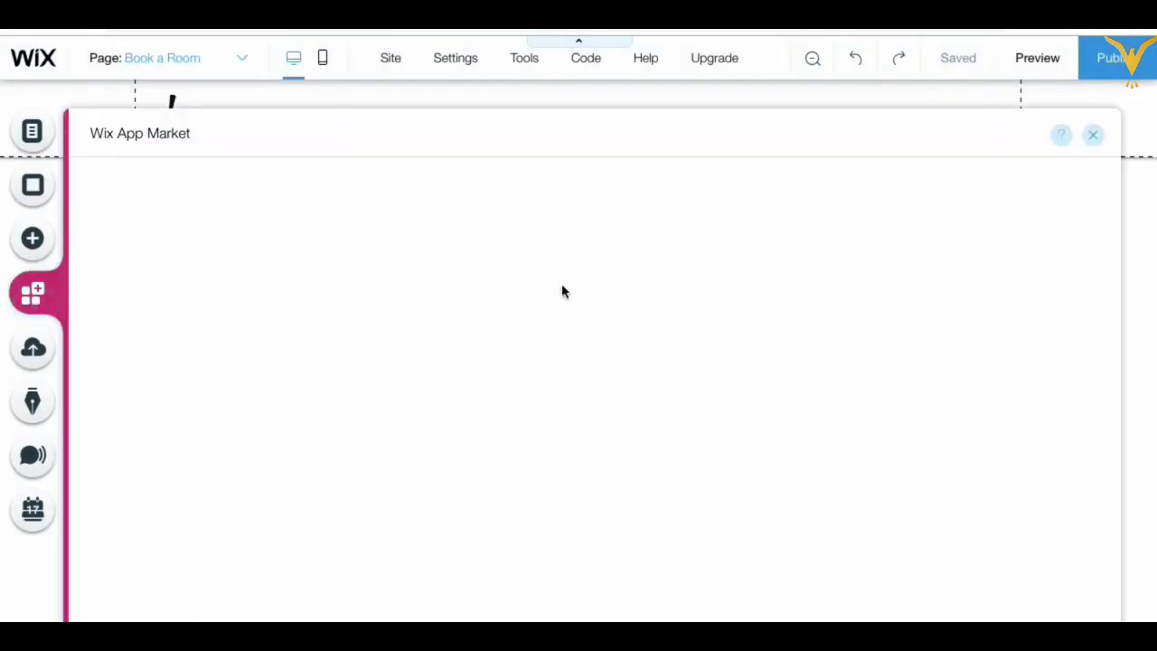
pyautogui.click(846, 193)
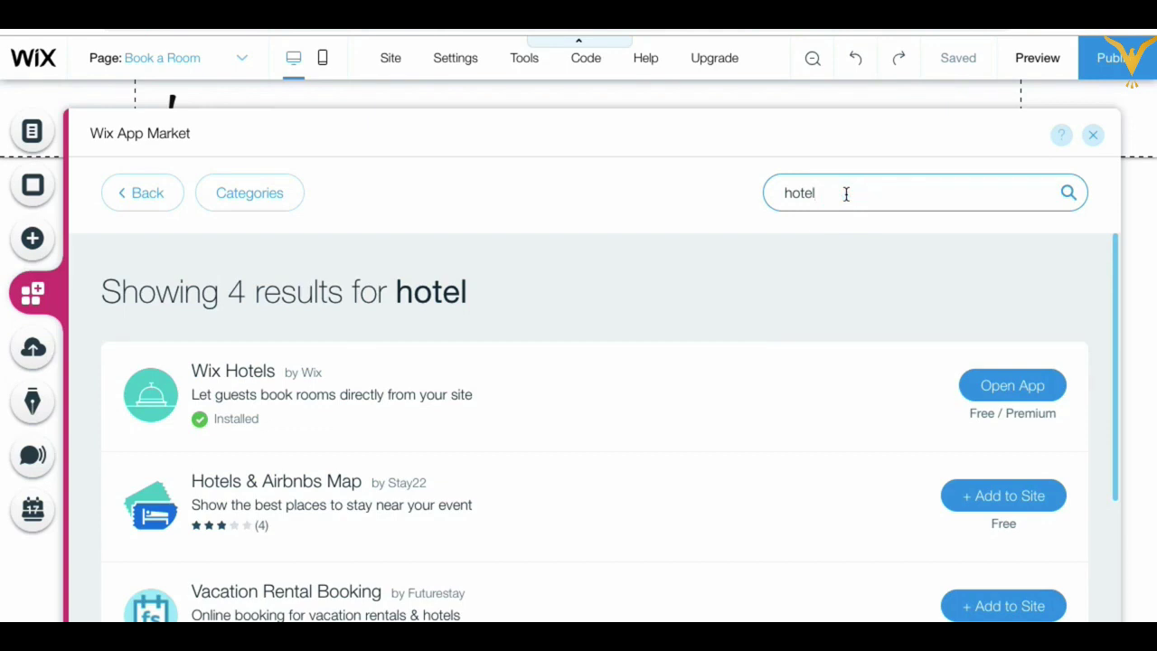
pyautogui.press('BackSpace')
pyautogui.press('BackSpace')
pyautogui.press('BackSpace')
pyautogui.press('BackSpace')
pyautogui.press('BackSpace')
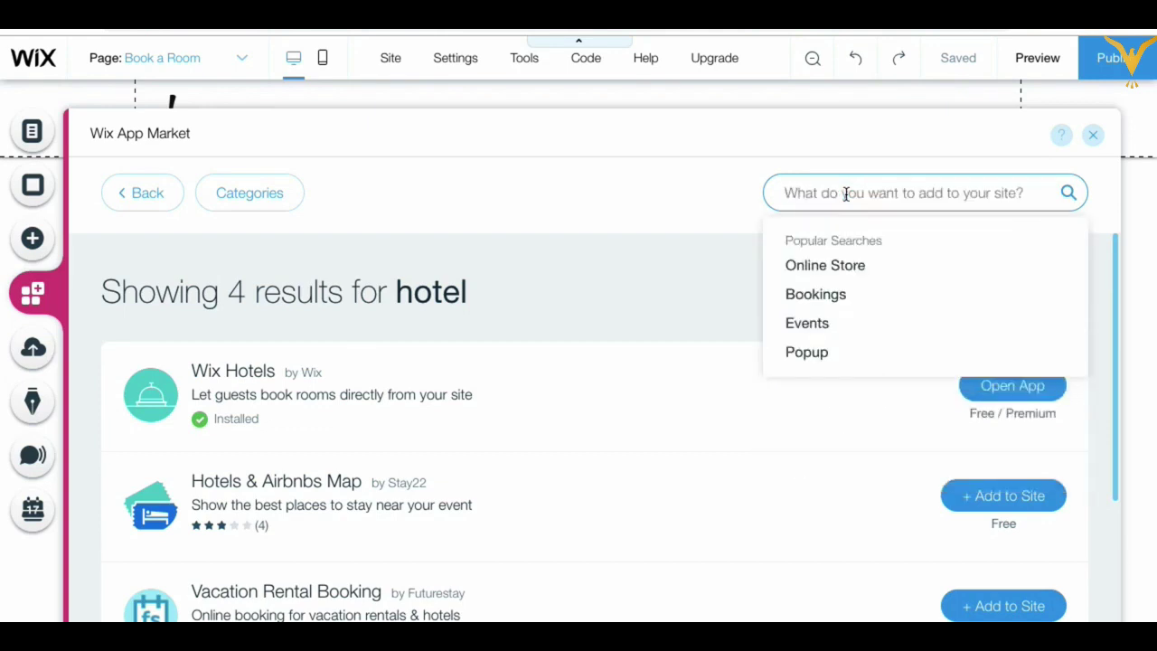
pyautogui.write('appon')
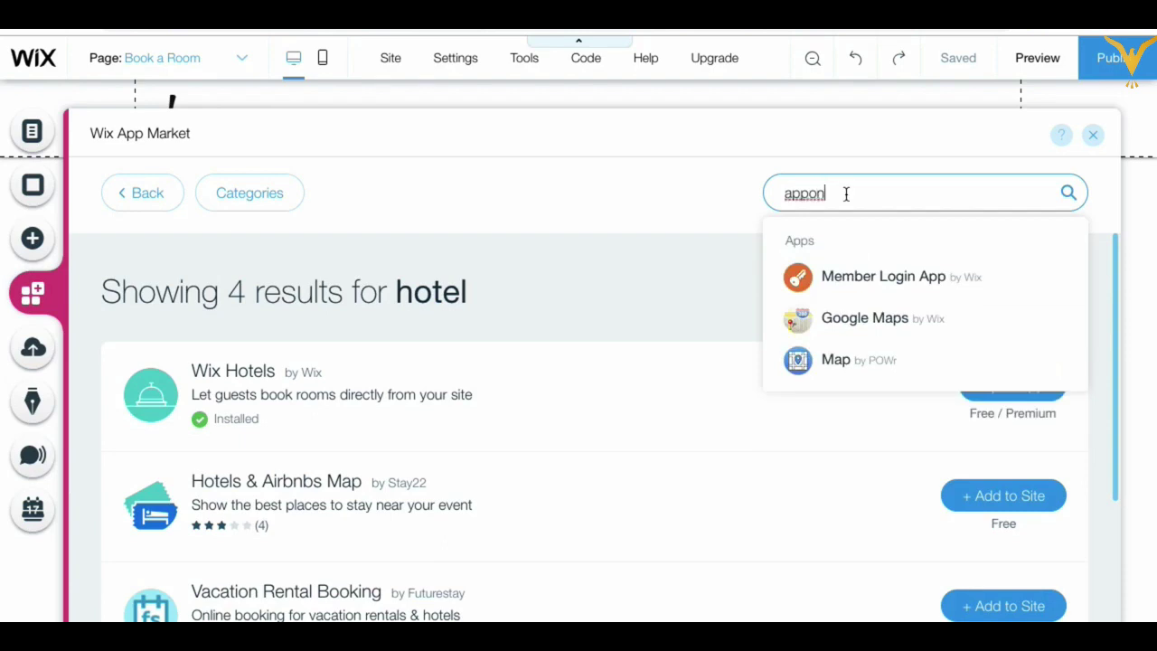
pyautogui.press('BackSpace')
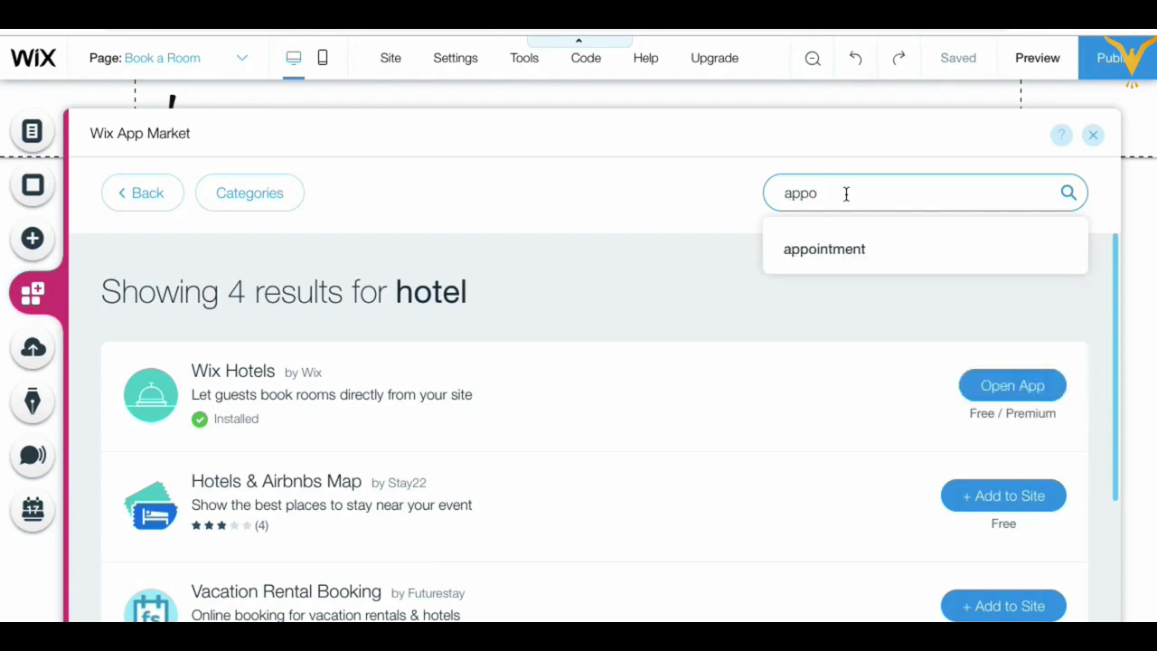
pyautogui.click(838, 249)
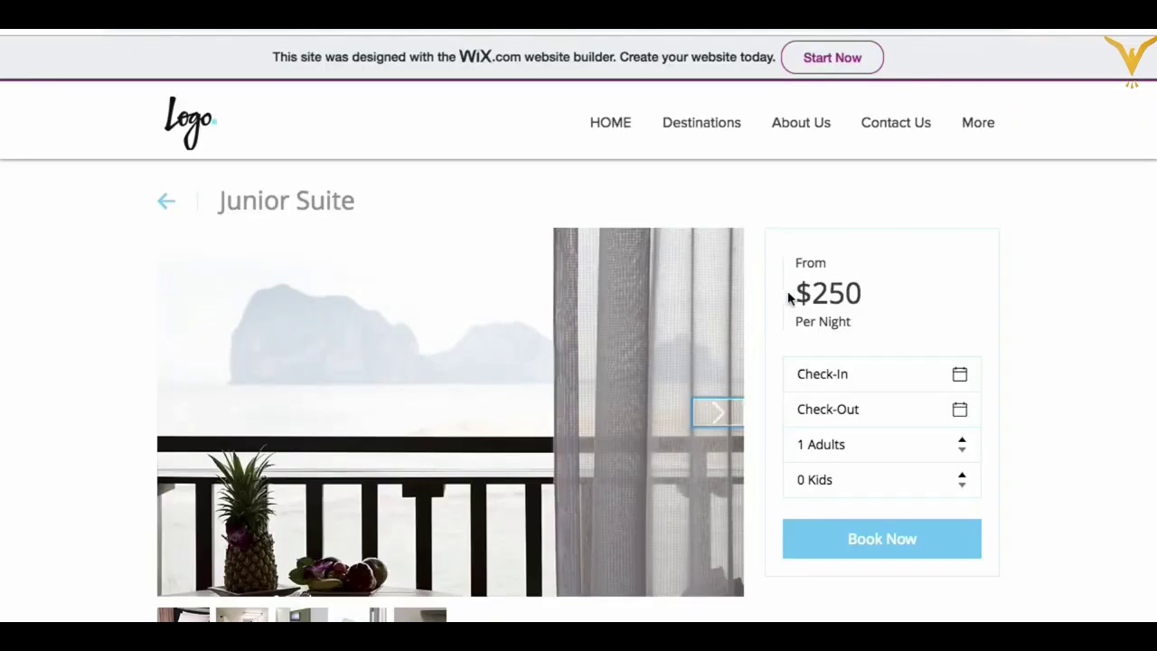
# Step: Set check-in to 15 Mar 2019, check-out to 20 Mar 2019, and 2 adults
pyautogui.click(881, 383)
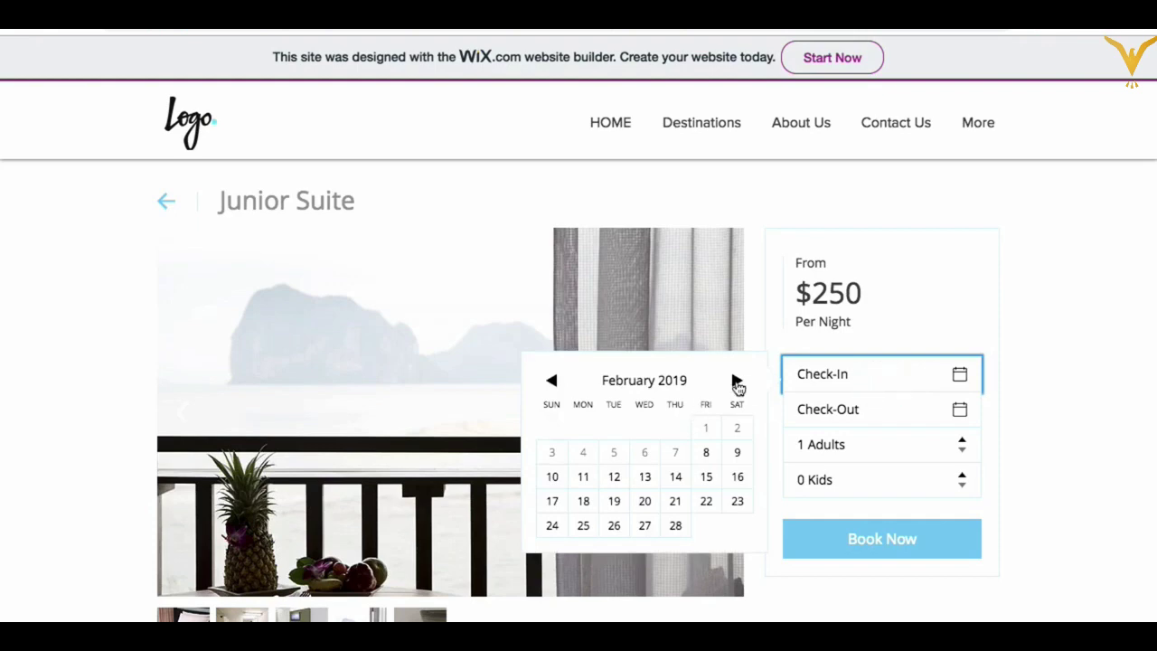
pyautogui.click(737, 381)
pyautogui.click(707, 479)
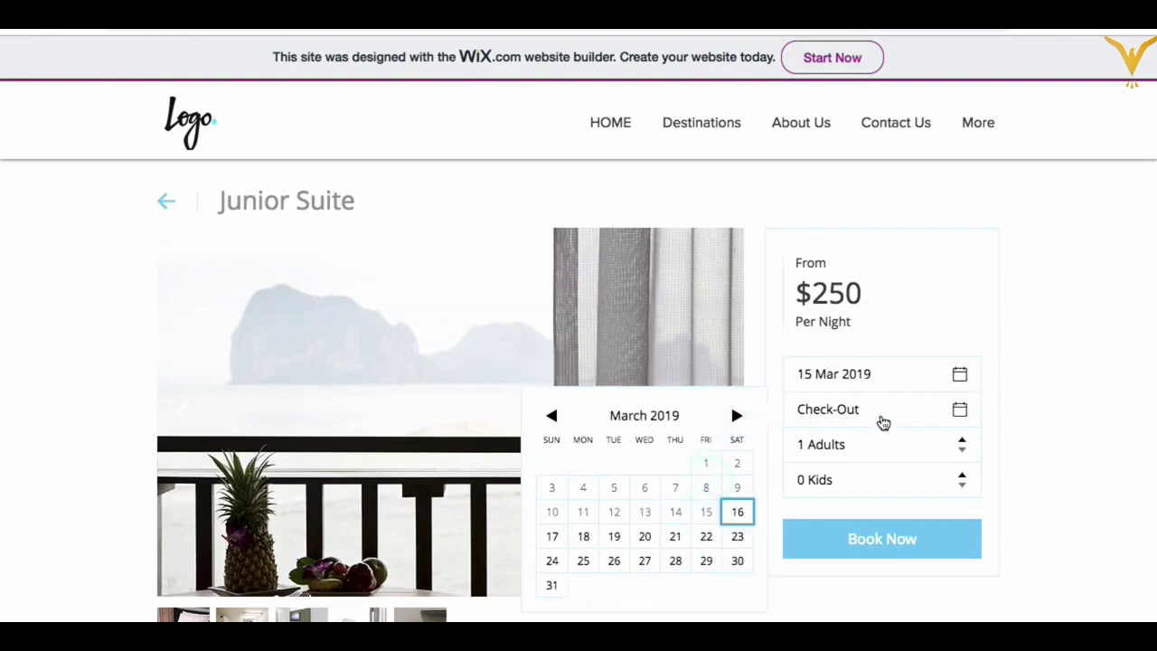
pyautogui.click(885, 411)
pyautogui.click(958, 413)
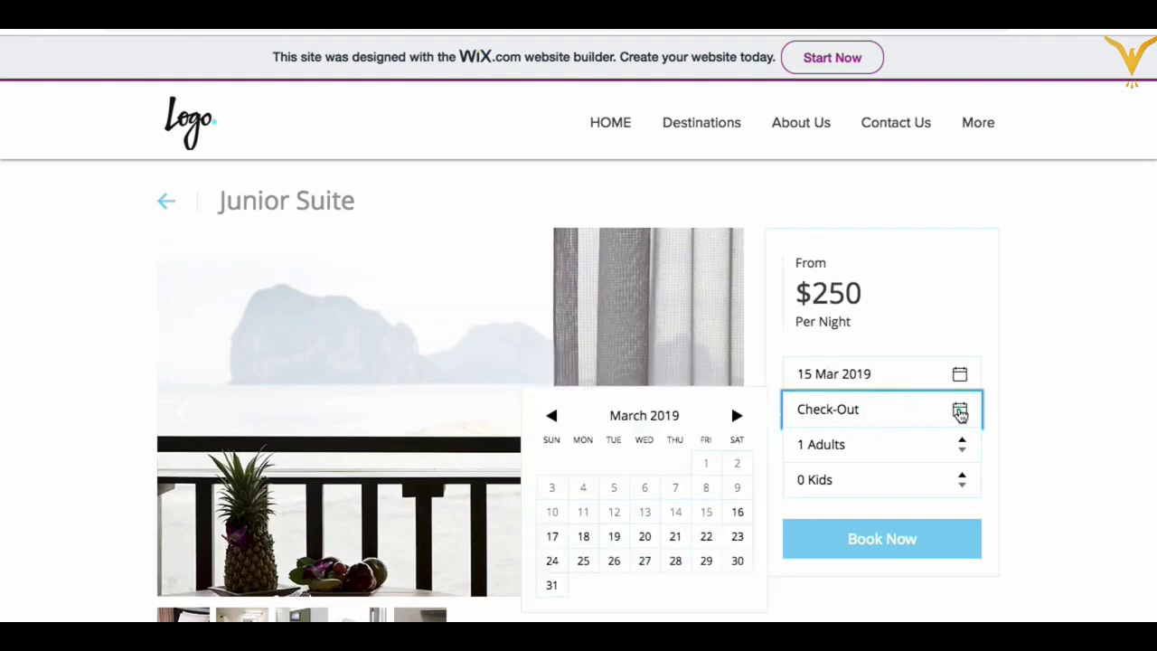
pyautogui.click(637, 541)
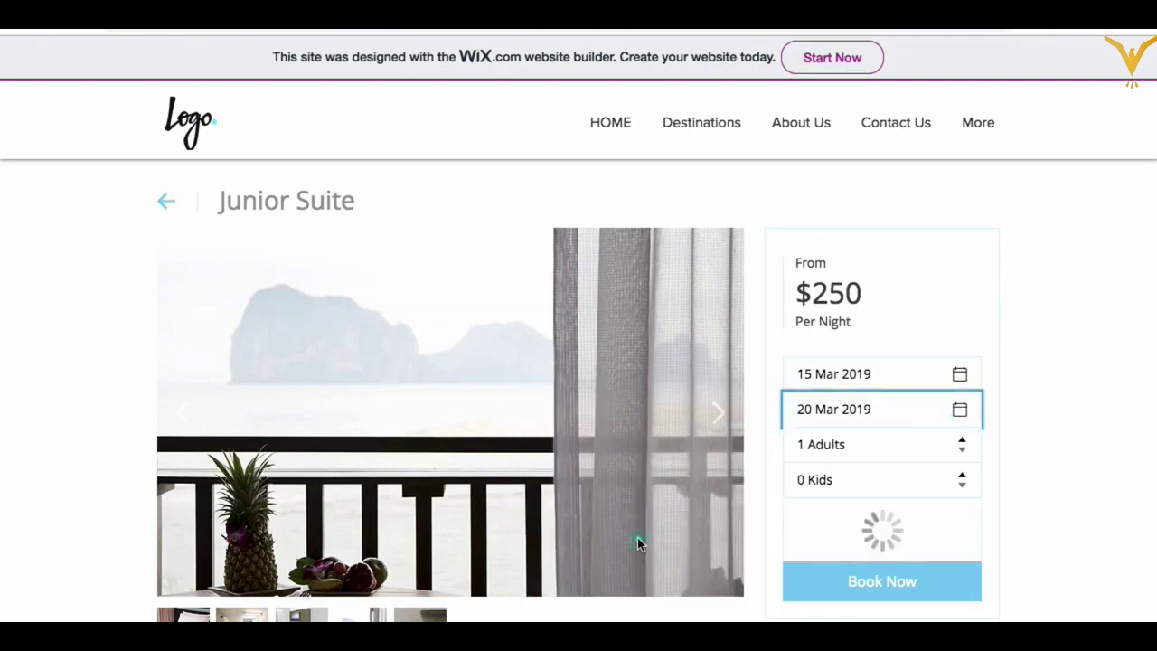
pyautogui.click(962, 439)
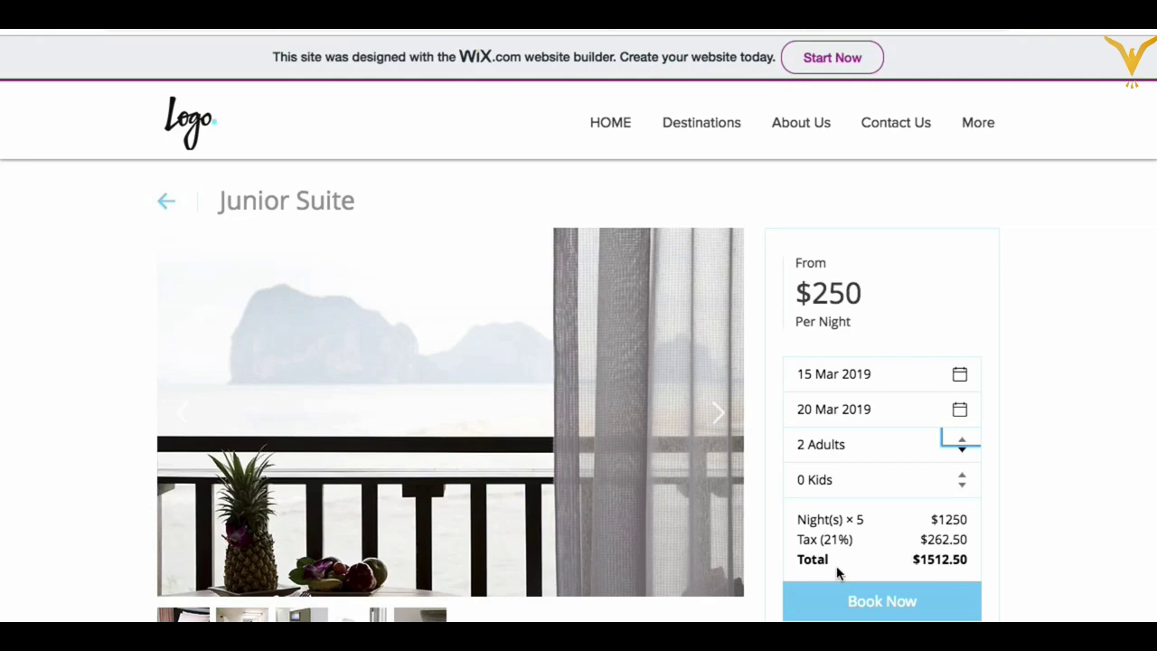
# Step: Book Now to get the $1512.50 total, then review Properties, More Info and Amenities
pyautogui.scroll(-1, 837, 572)
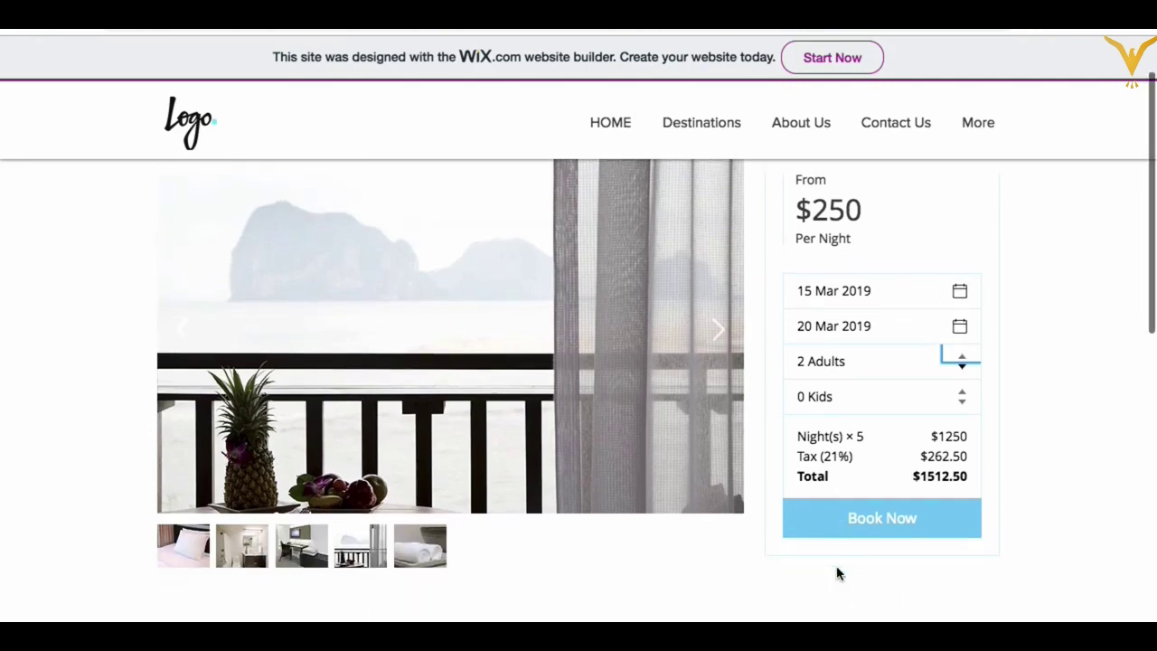
pyautogui.click(868, 522)
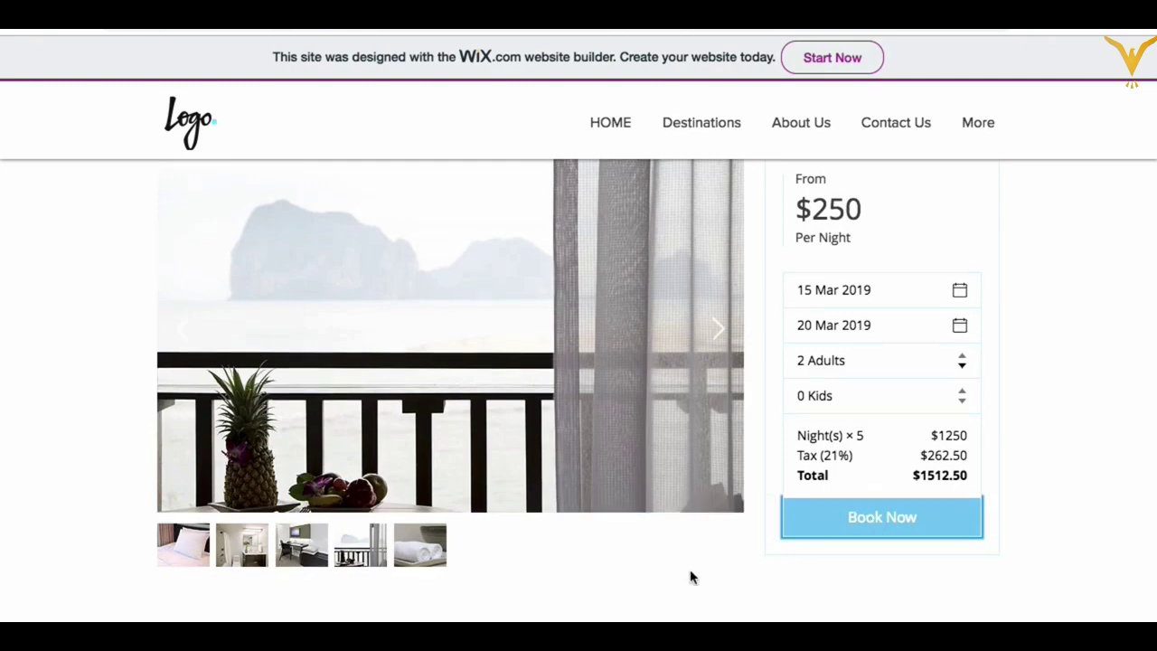
pyautogui.scroll(-4, 690, 576)
pyautogui.scroll(2, 690, 575)
pyautogui.scroll(2, 690, 575)
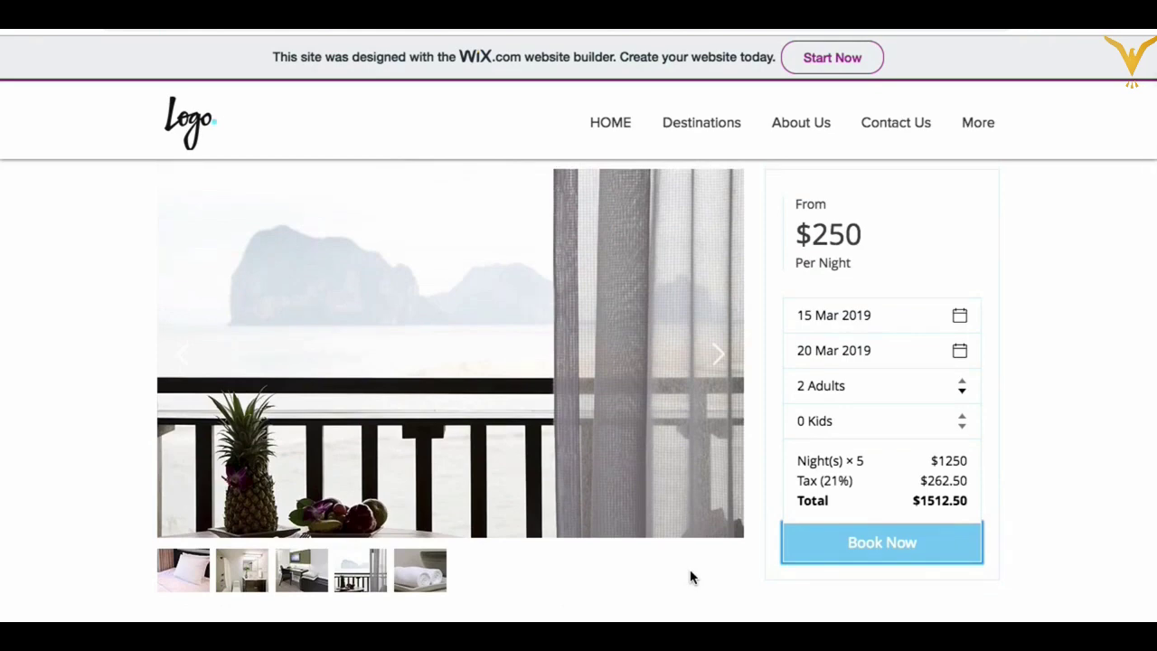
pyautogui.scroll(-6, 690, 576)
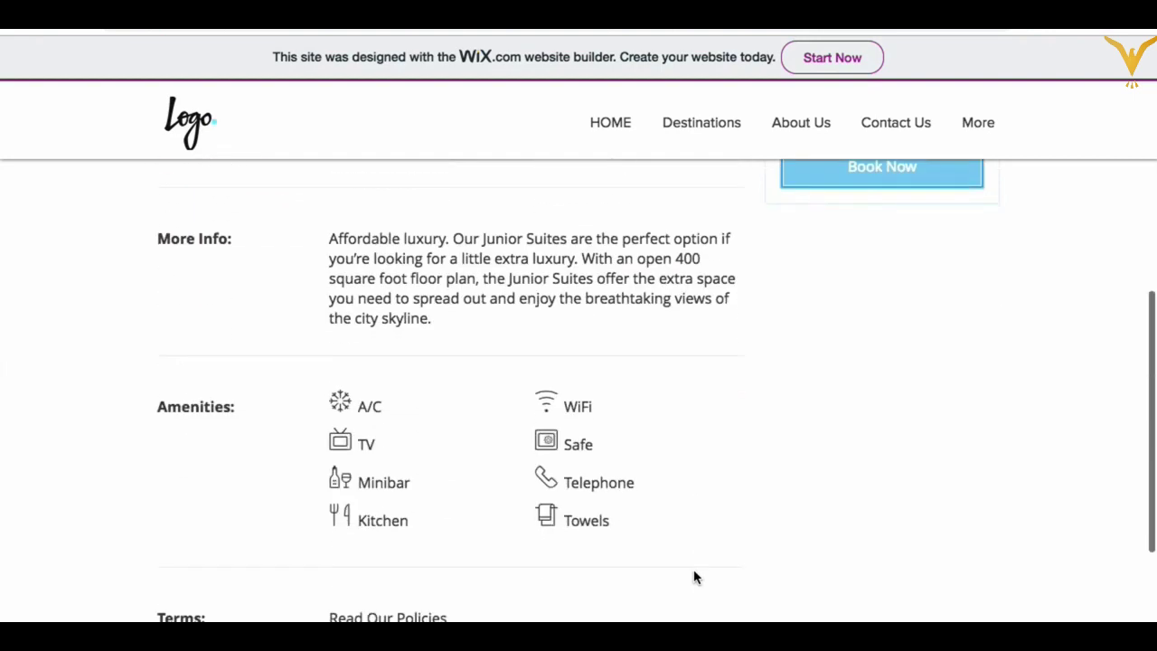
pyautogui.scroll(1, 694, 576)
pyautogui.scroll(2, 693, 575)
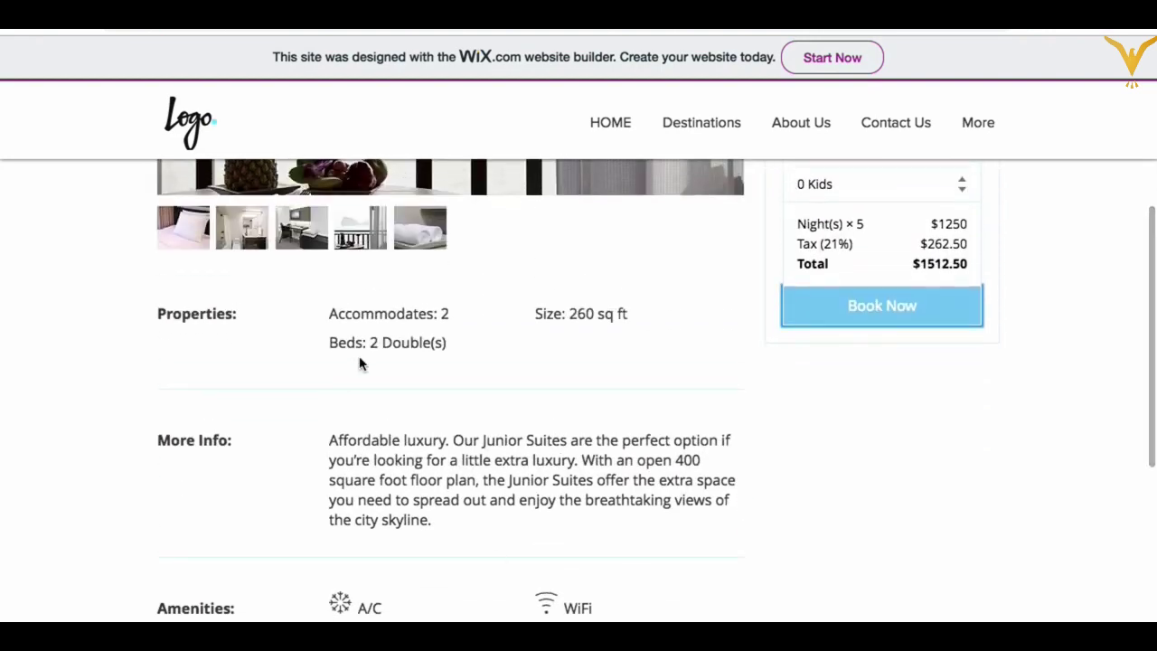
pyautogui.scroll(-1, 389, 344)
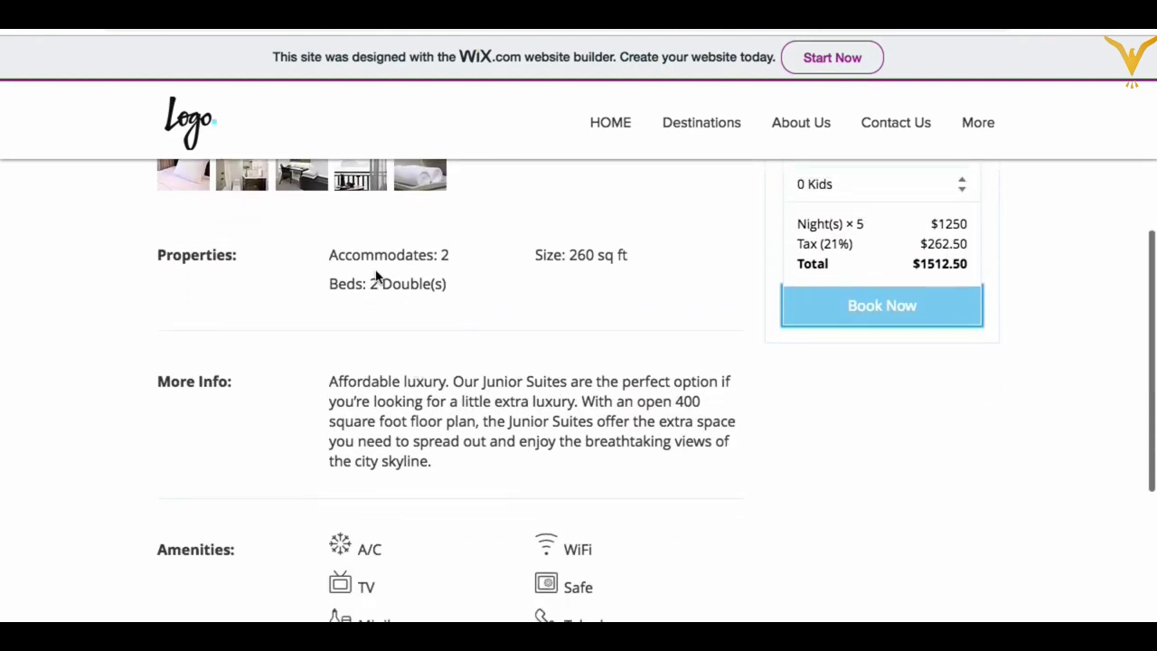
pyautogui.scroll(-2, 383, 283)
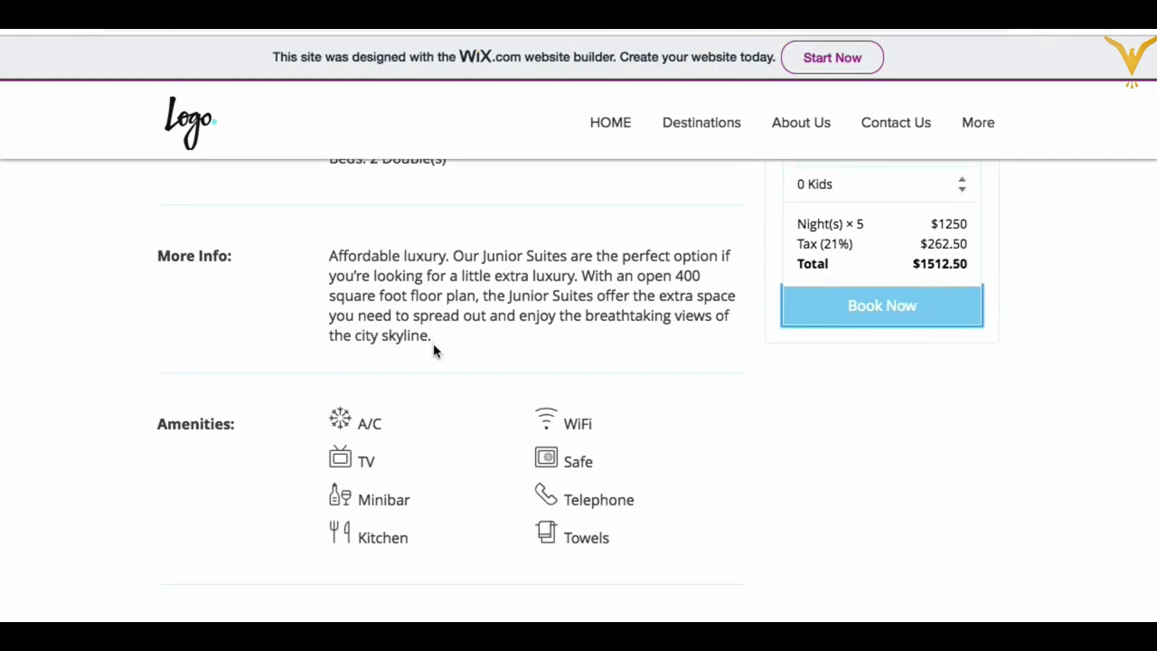
pyautogui.scroll(-2, 434, 349)
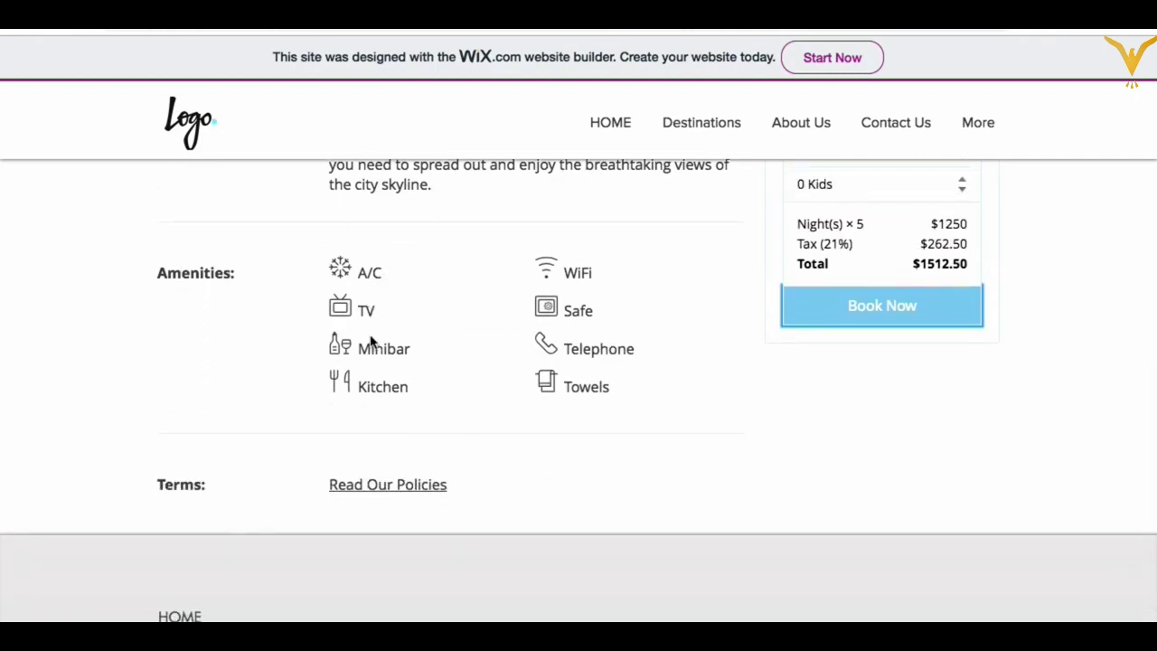
pyautogui.scroll(-2, 413, 419)
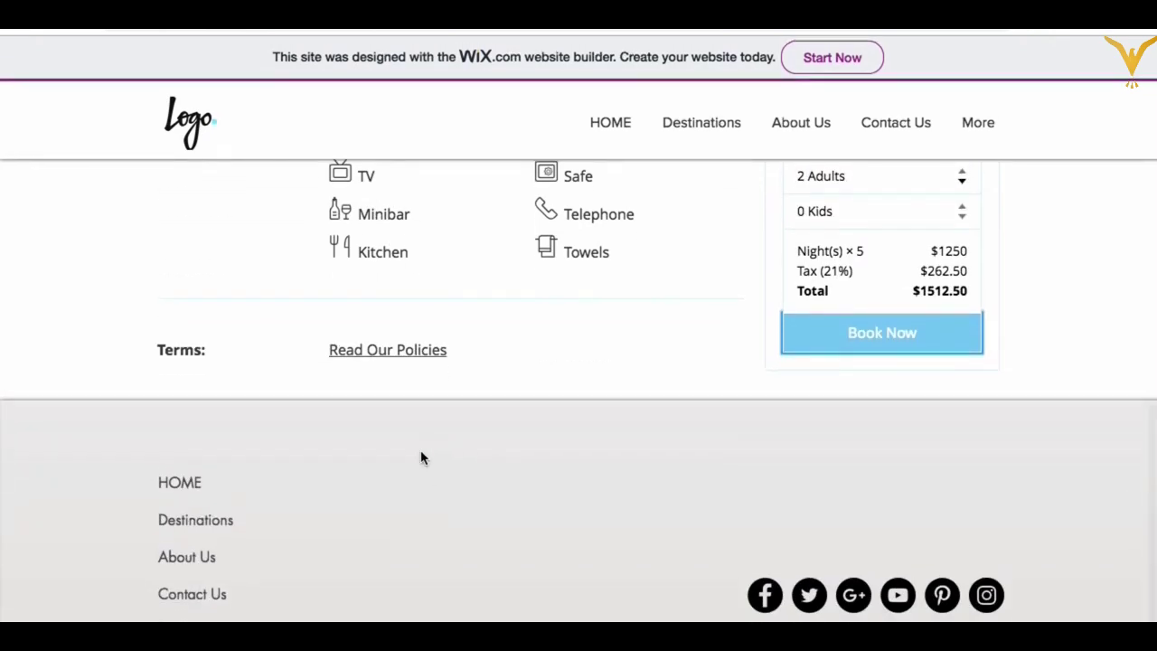
pyautogui.scroll(15, 478, 462)
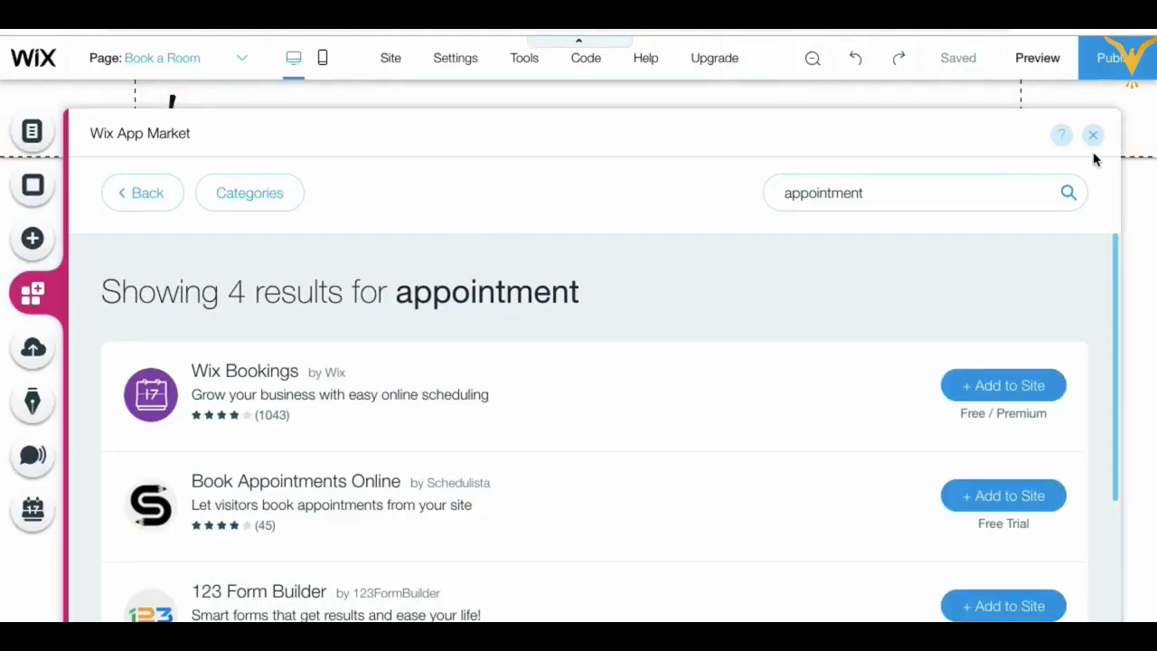
# Step: Search the App Market for 'blog' and add Wix Blog to the site
pyautogui.click(1092, 134)
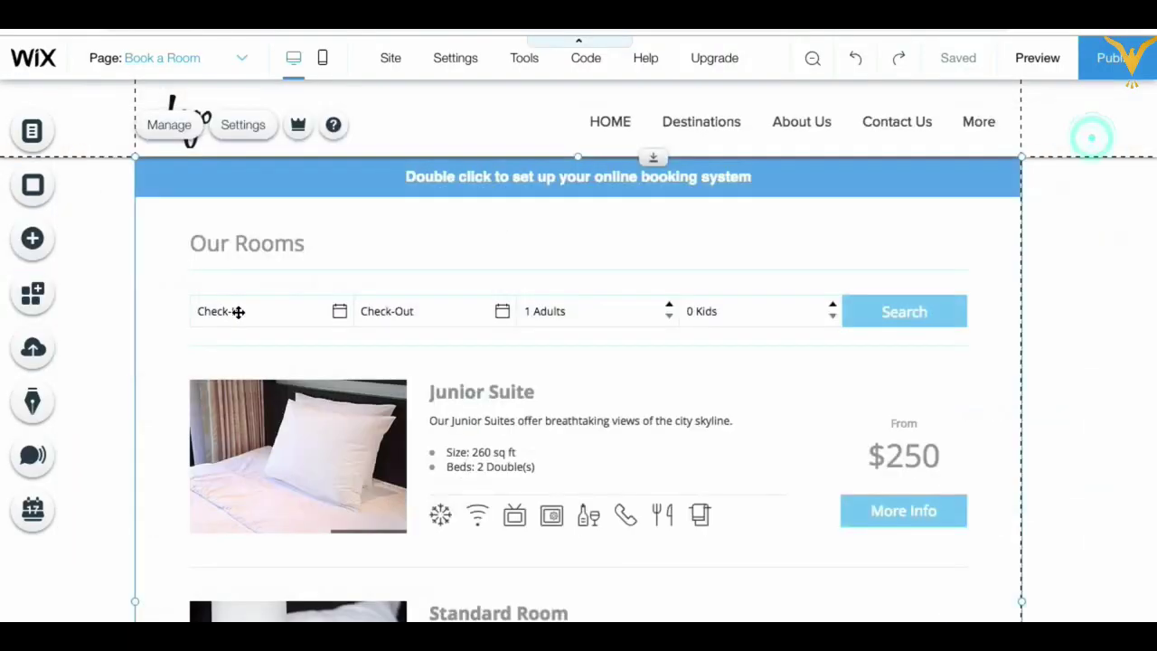
pyautogui.click(62, 304)
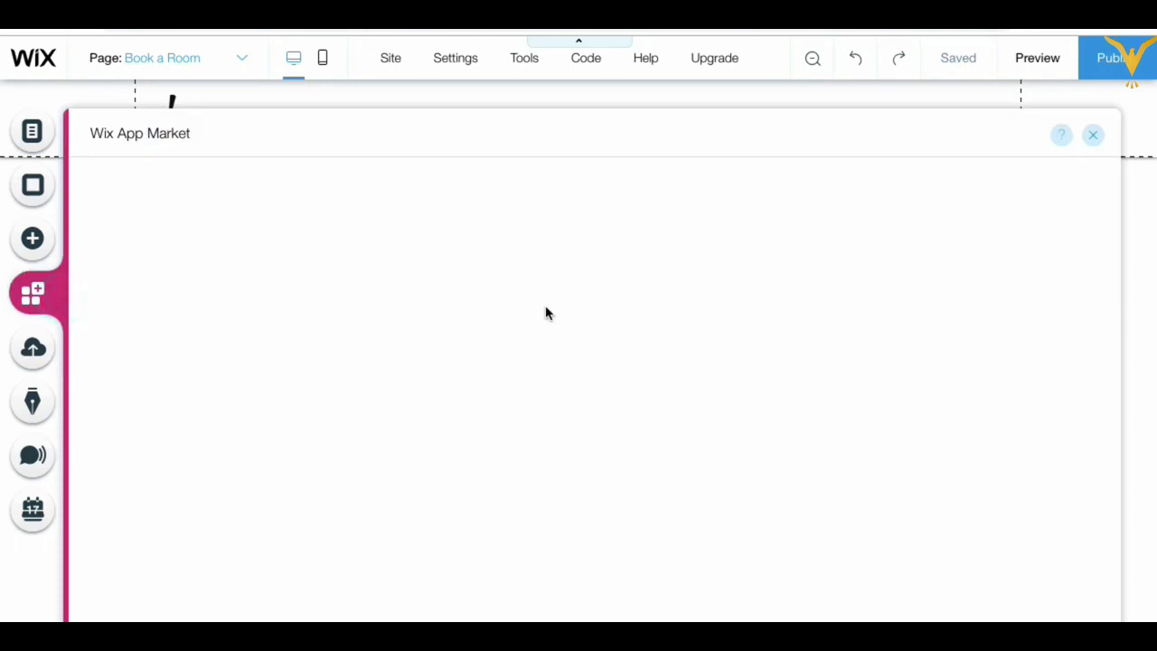
pyautogui.click(859, 195)
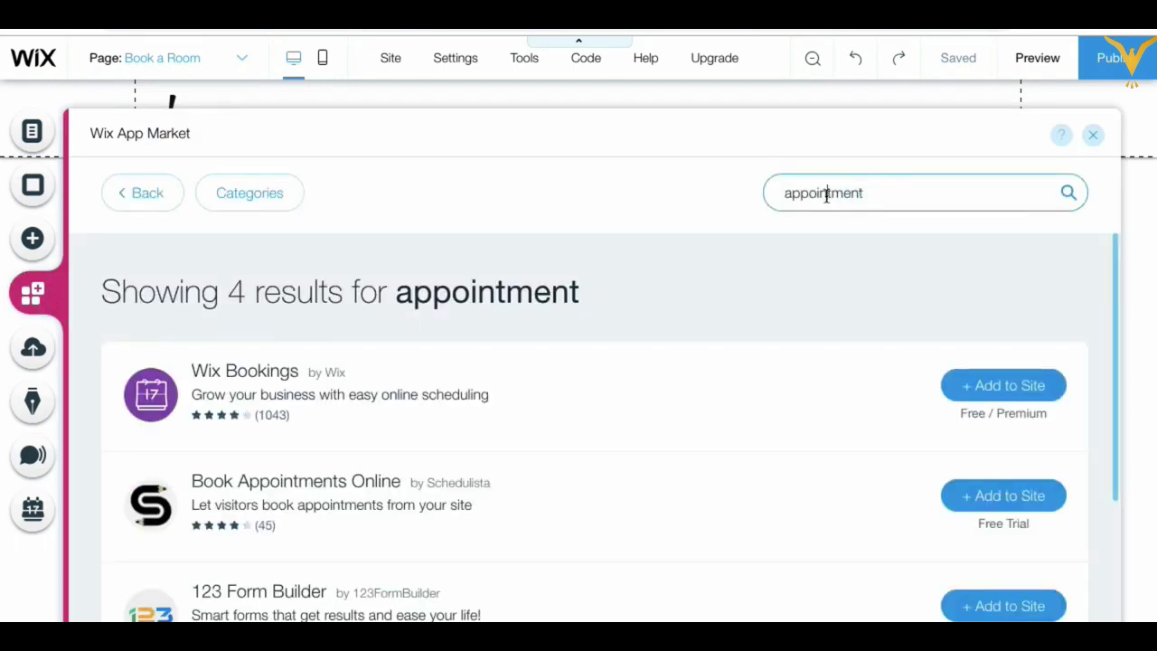
pyautogui.hotkey('ctrl', 'a')
pyautogui.write('blog')
pyautogui.press('Return')
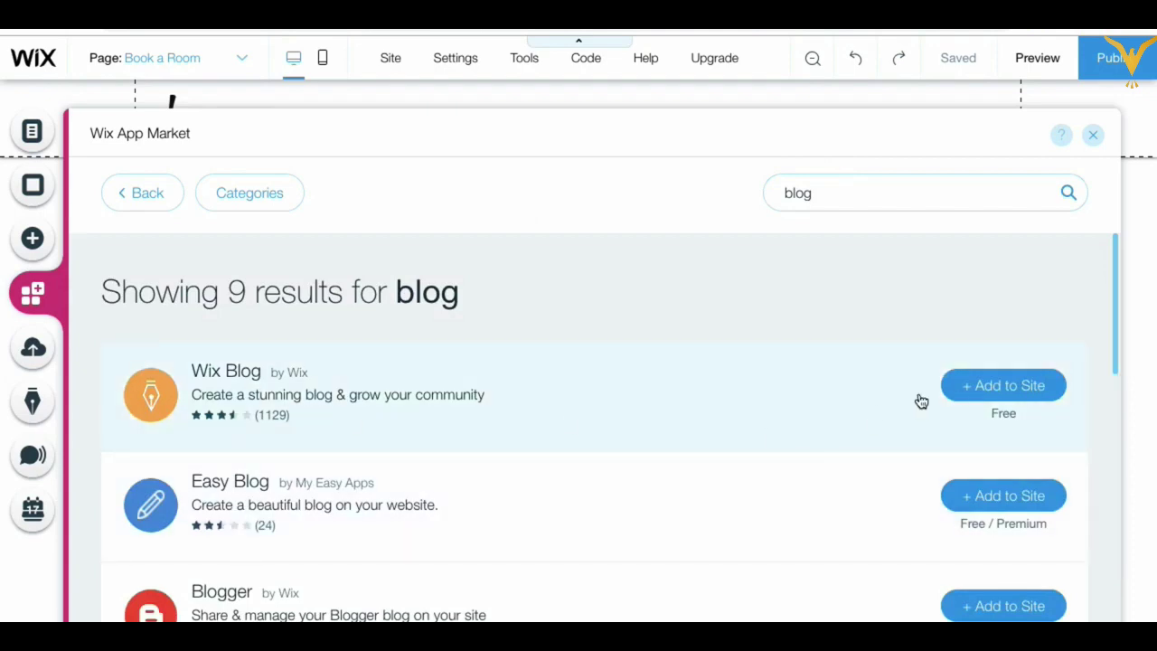
pyautogui.click(965, 391)
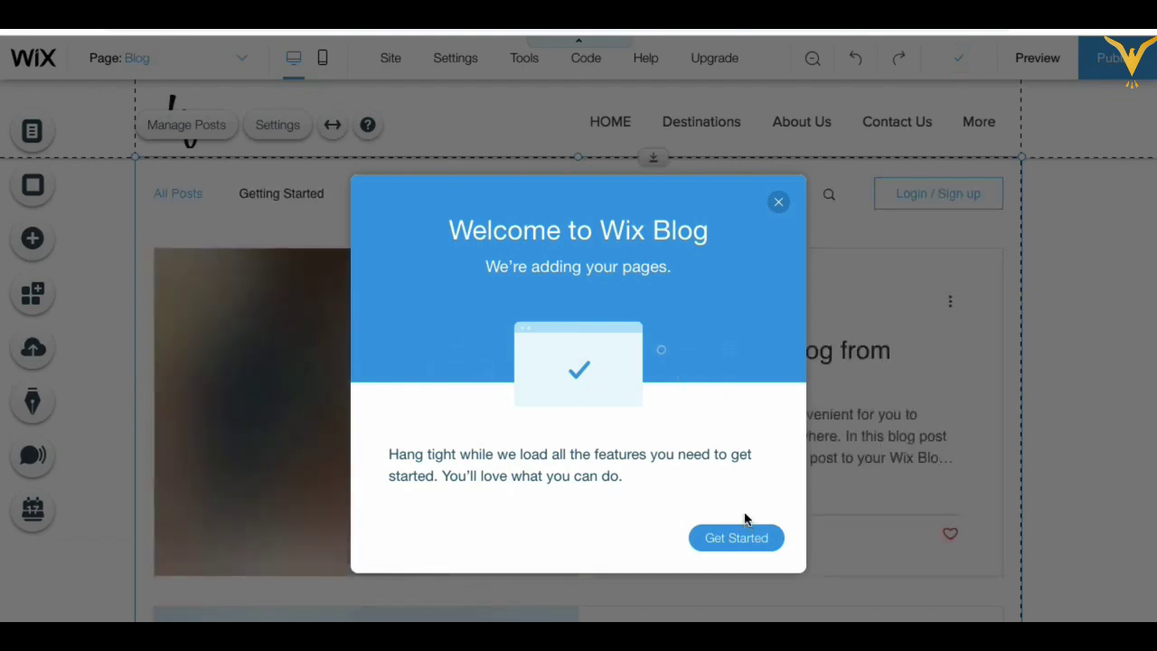
# Step: Dismiss the blog welcome and widen the top menu to show Book a Room and Blog
pyautogui.click(779, 202)
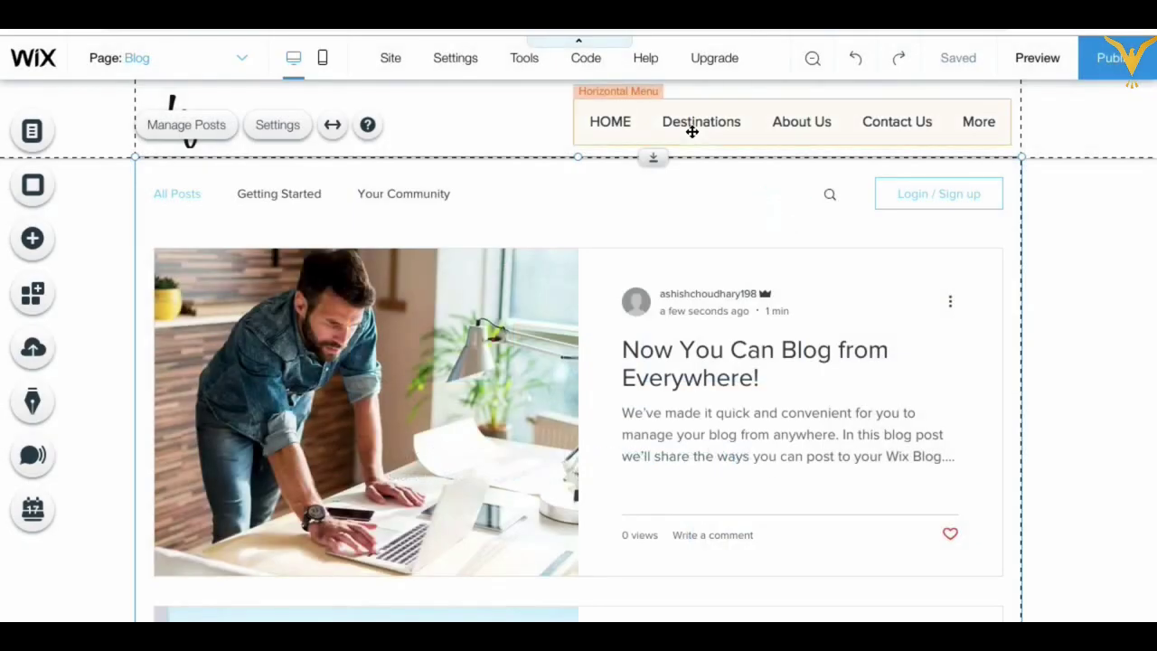
pyautogui.click(693, 127)
pyautogui.moveTo(573, 122); pyautogui.dragTo(370, 121)
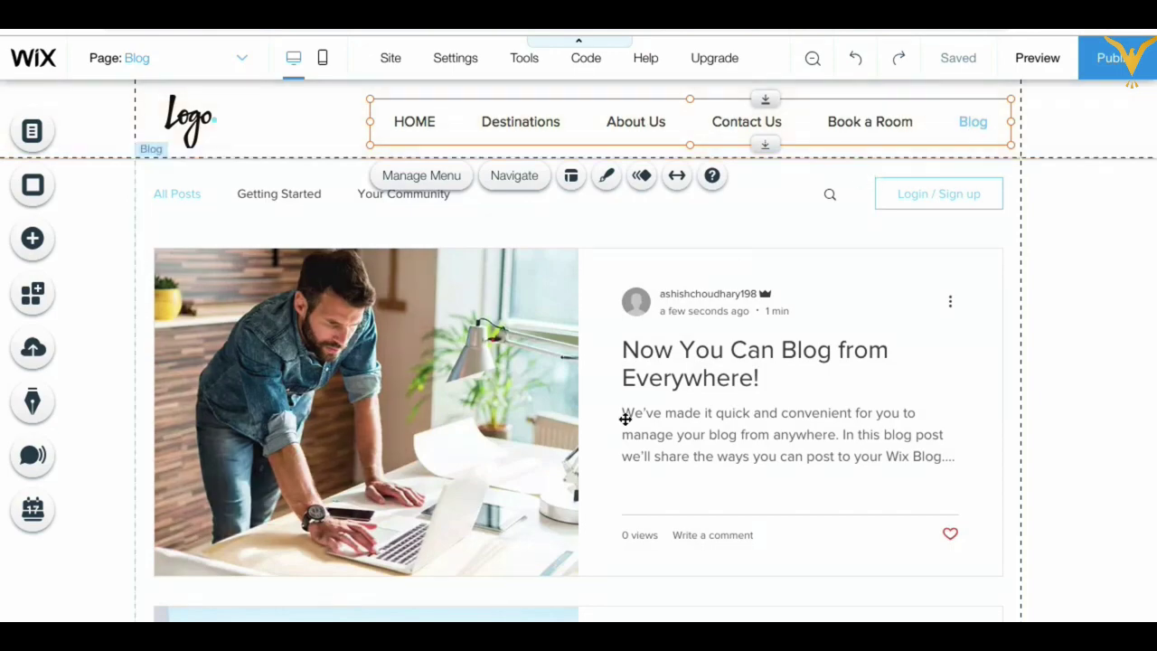
# Step: Select the blog post feed and open Manage Posts
pyautogui.scroll(-3, 625, 419)
pyautogui.scroll(-4, 624, 418)
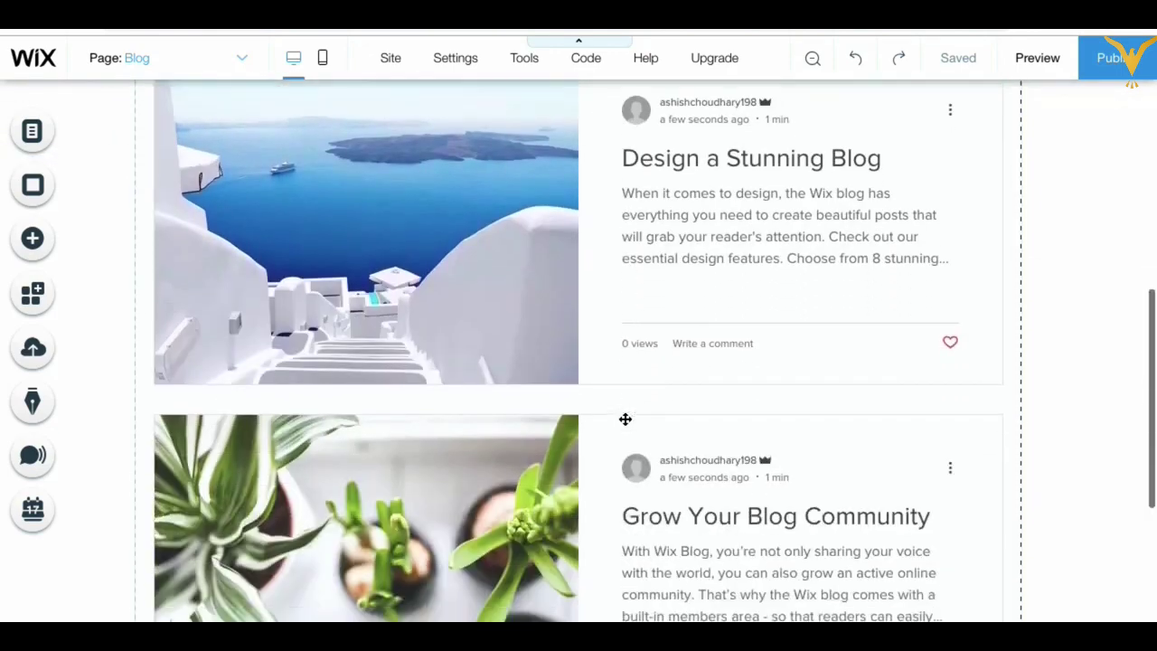
pyautogui.scroll(6, 633, 414)
pyautogui.click(644, 335)
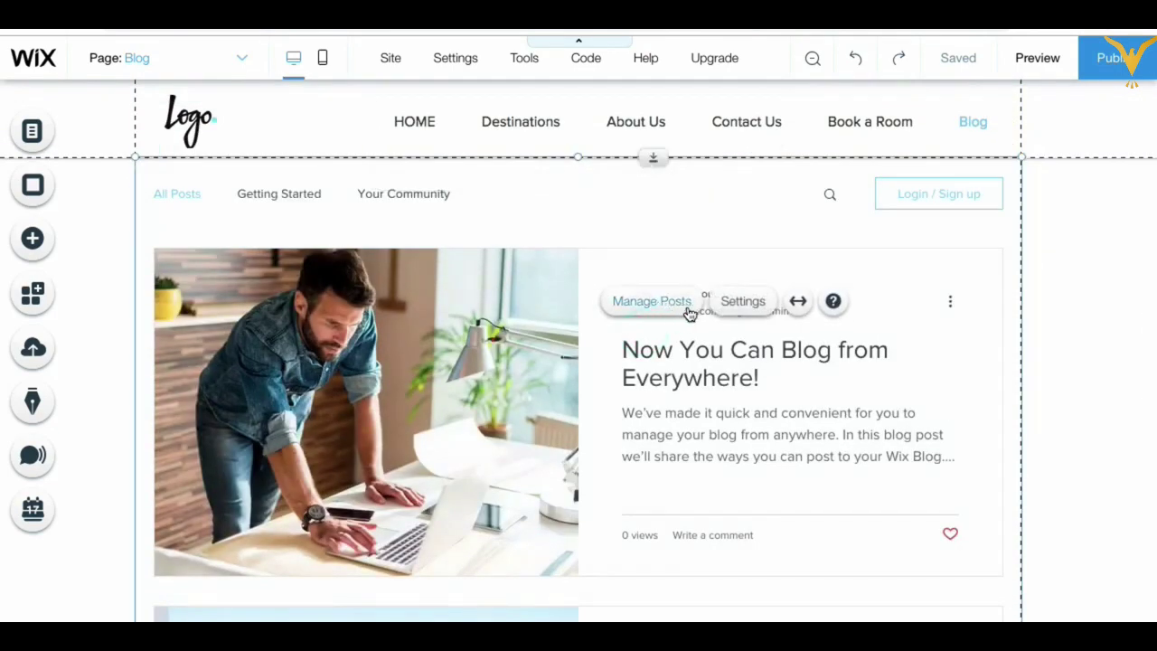
pyautogui.click(666, 301)
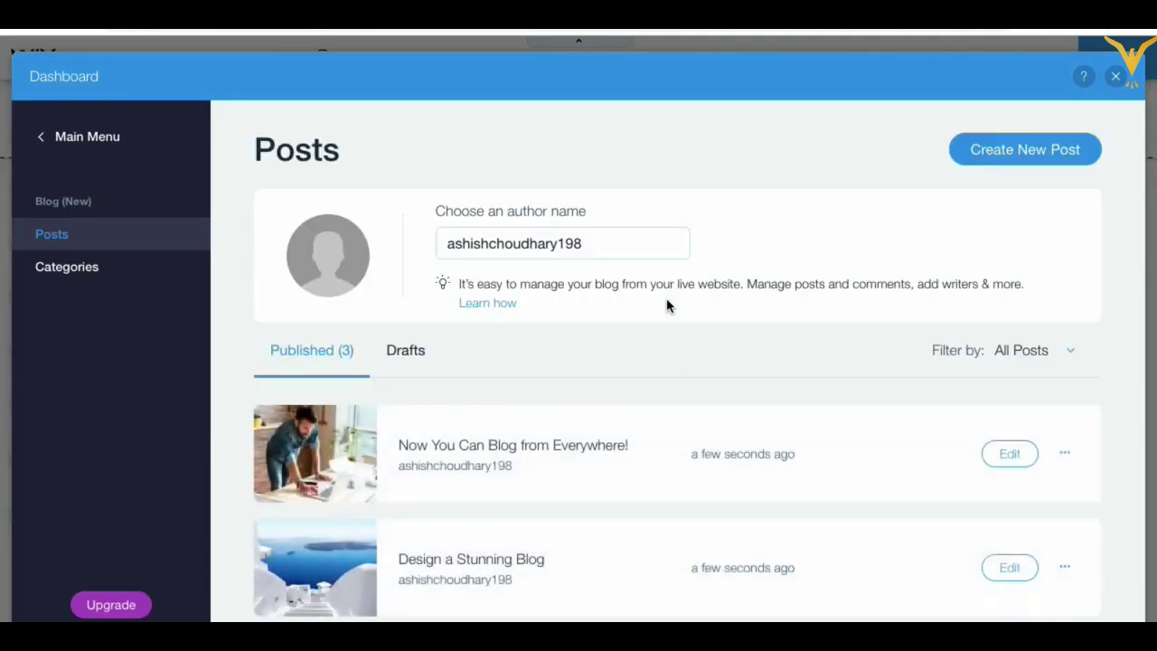
# Step: Open the first post, 'Now You Can Blog from Everywhere!', for editing
pyautogui.scroll(-2, 662, 407)
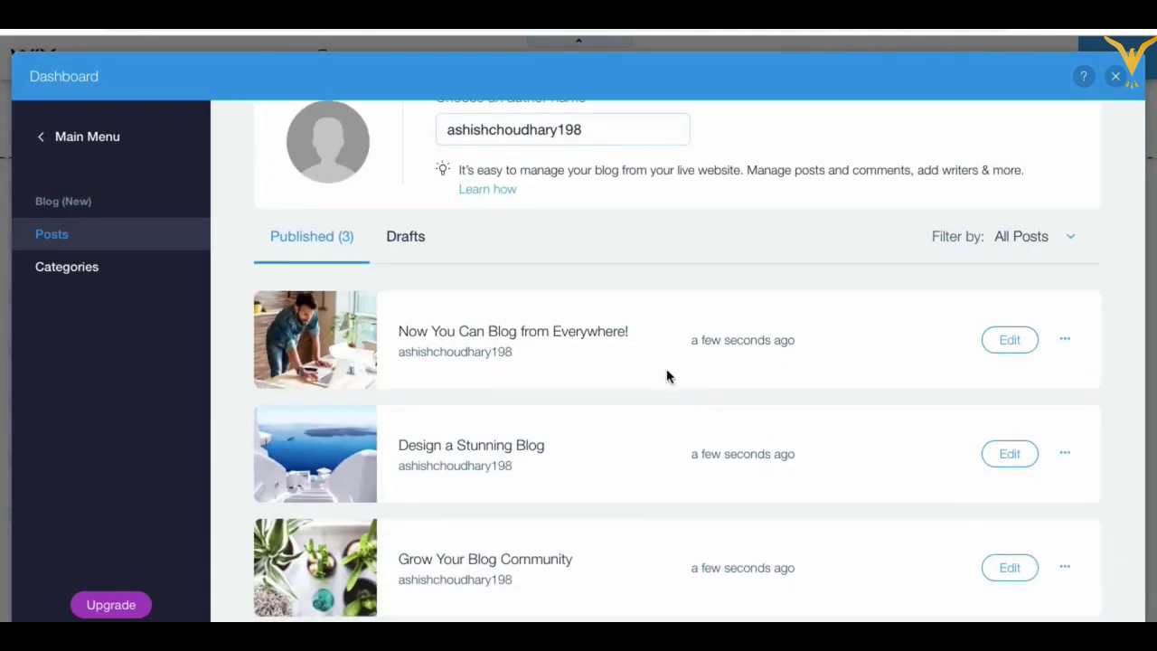
pyautogui.click(1006, 347)
pyautogui.scroll(2, 808, 434)
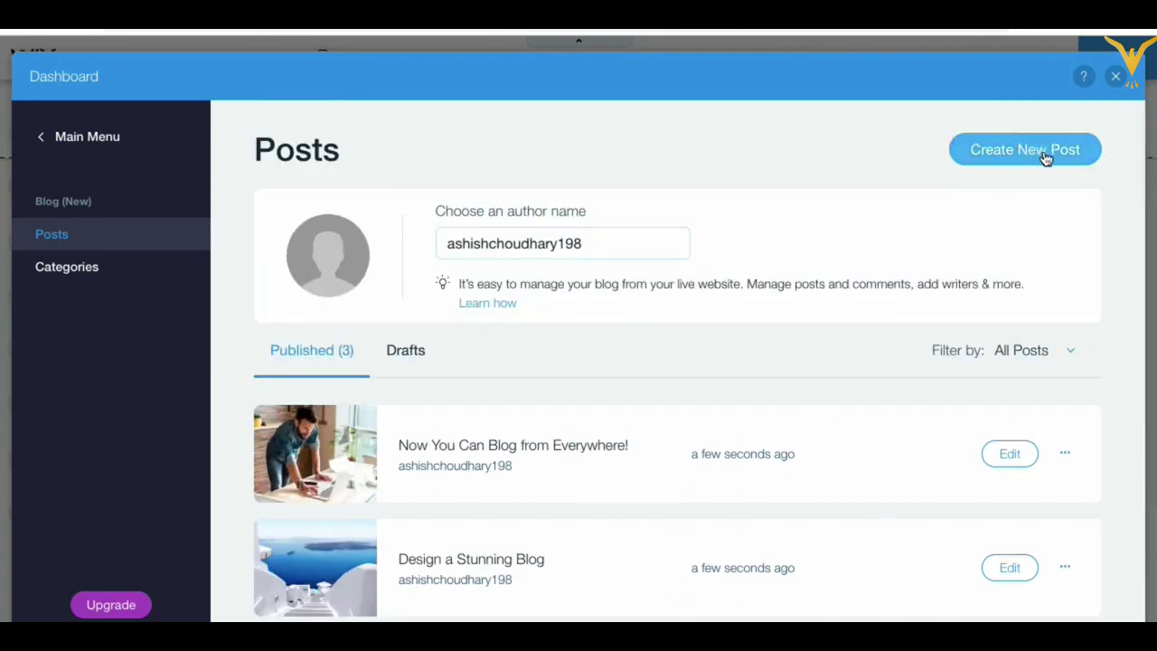
pyautogui.scroll(-2, 922, 468)
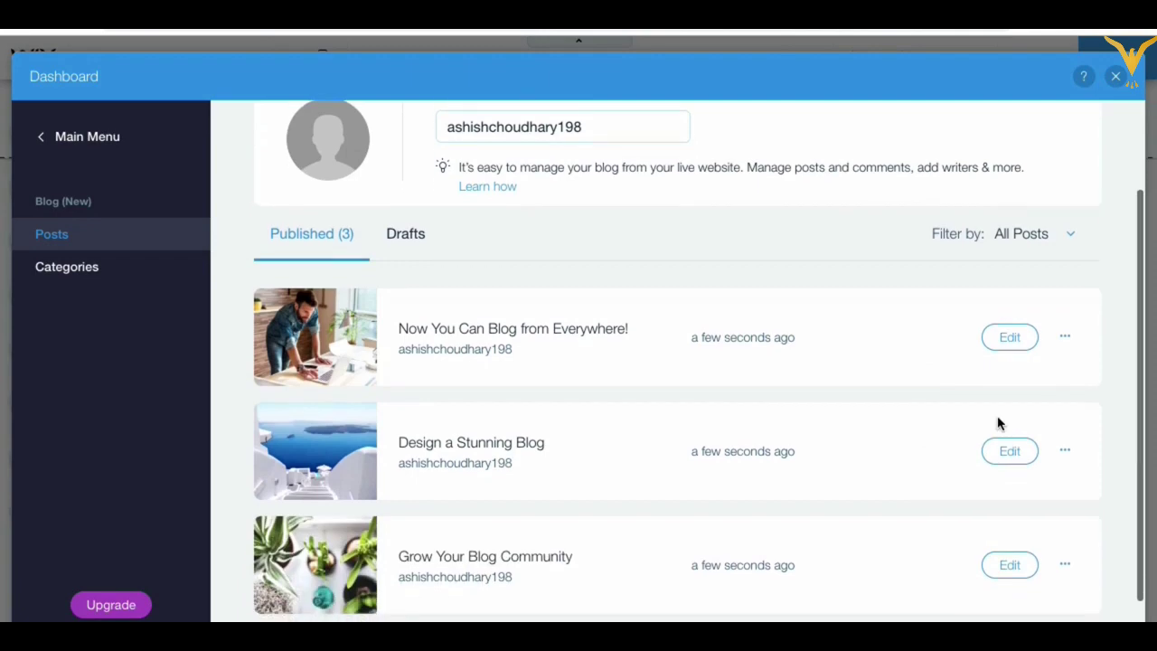
pyautogui.click(1010, 337)
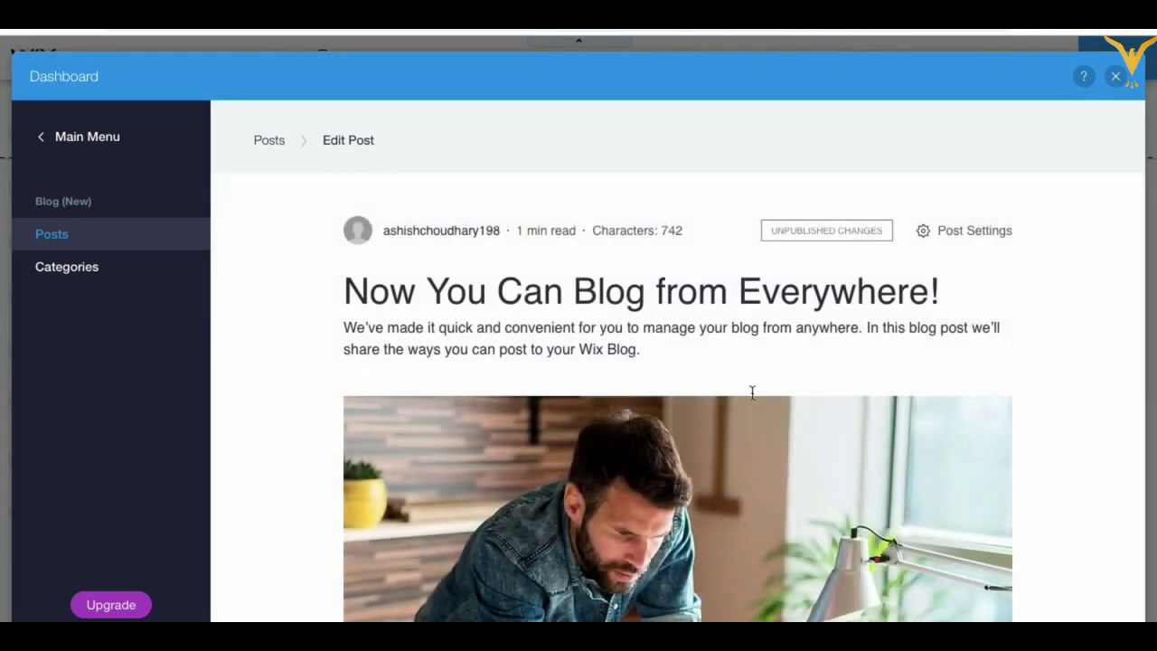
# Step: Inspect the post's title, intro, header image and 'Blogging from Your Published Site' section
pyautogui.tripleClick(532, 304)
pyautogui.tripleClick(530, 344)
pyautogui.scroll(-2, 618, 422)
pyautogui.click(617, 422)
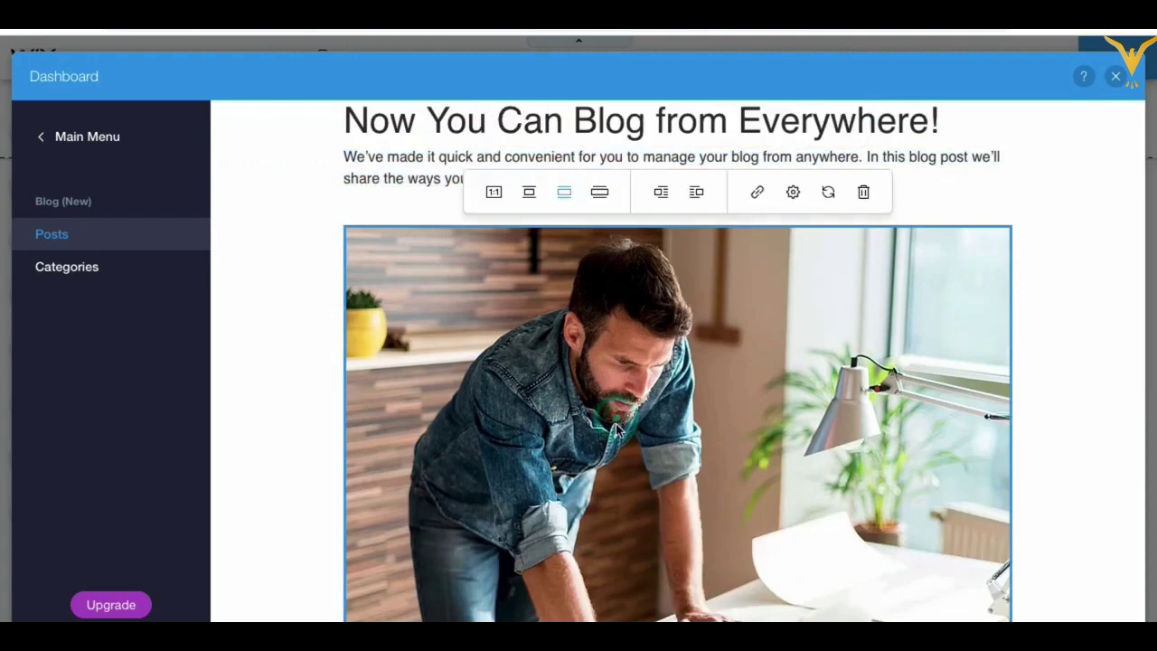
pyautogui.scroll(2, 615, 425)
pyautogui.scroll(-7, 607, 459)
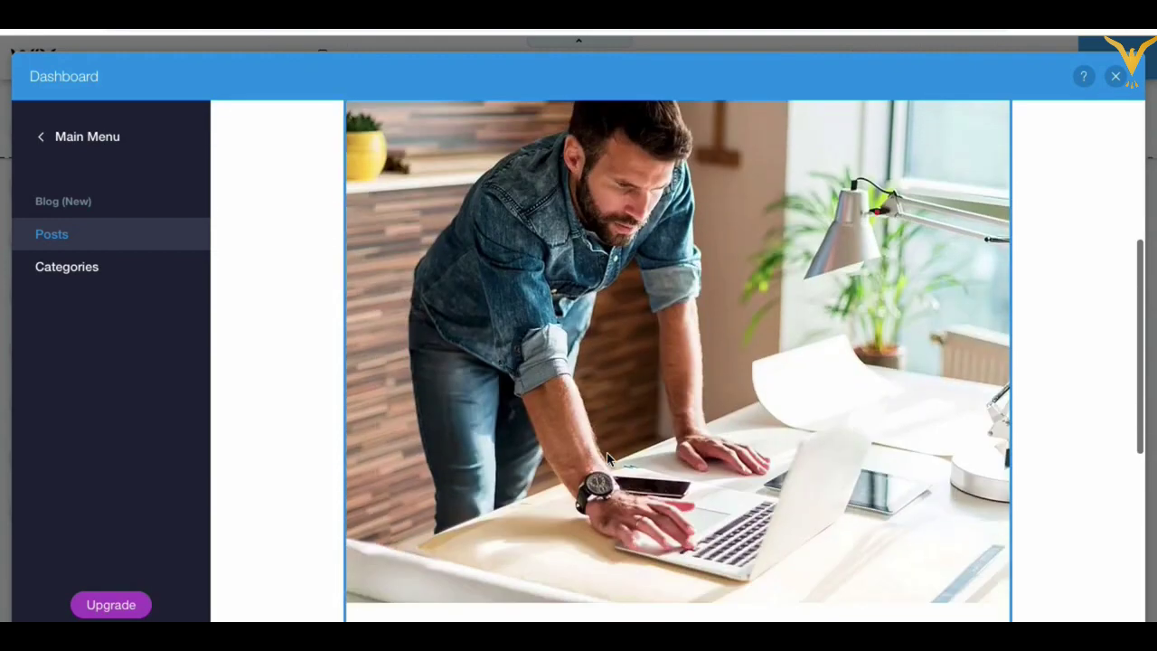
pyautogui.tripleClick(612, 480)
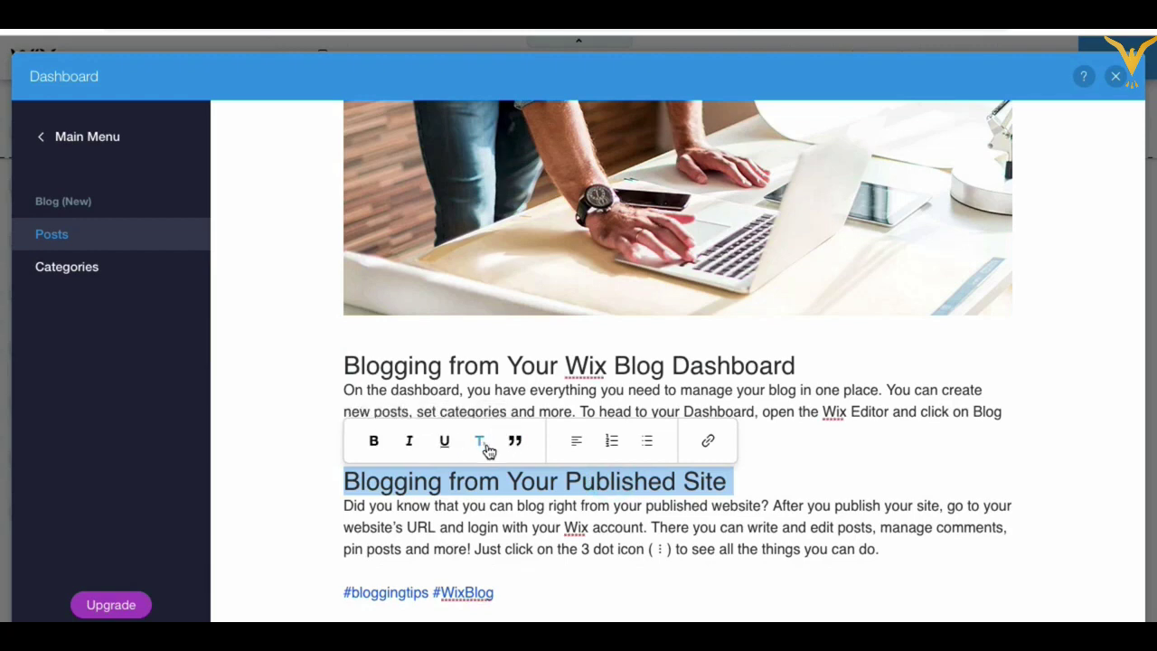
pyautogui.tripleClick(578, 527)
pyautogui.scroll(-2, 637, 542)
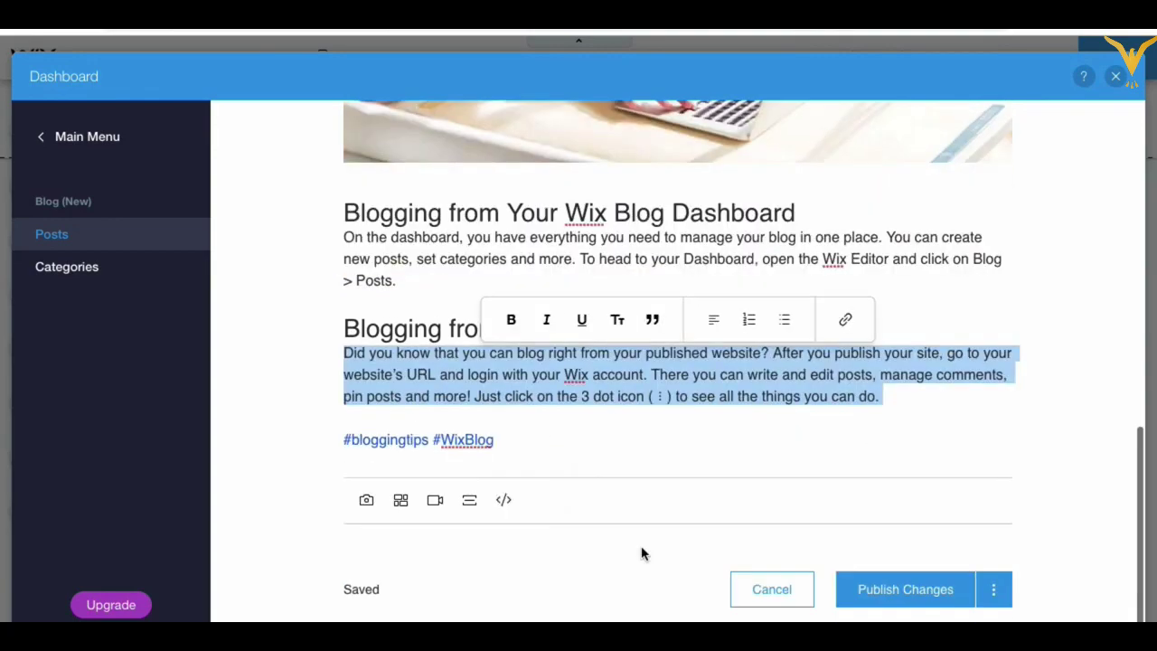
pyautogui.scroll(10, 641, 550)
pyautogui.click(682, 479)
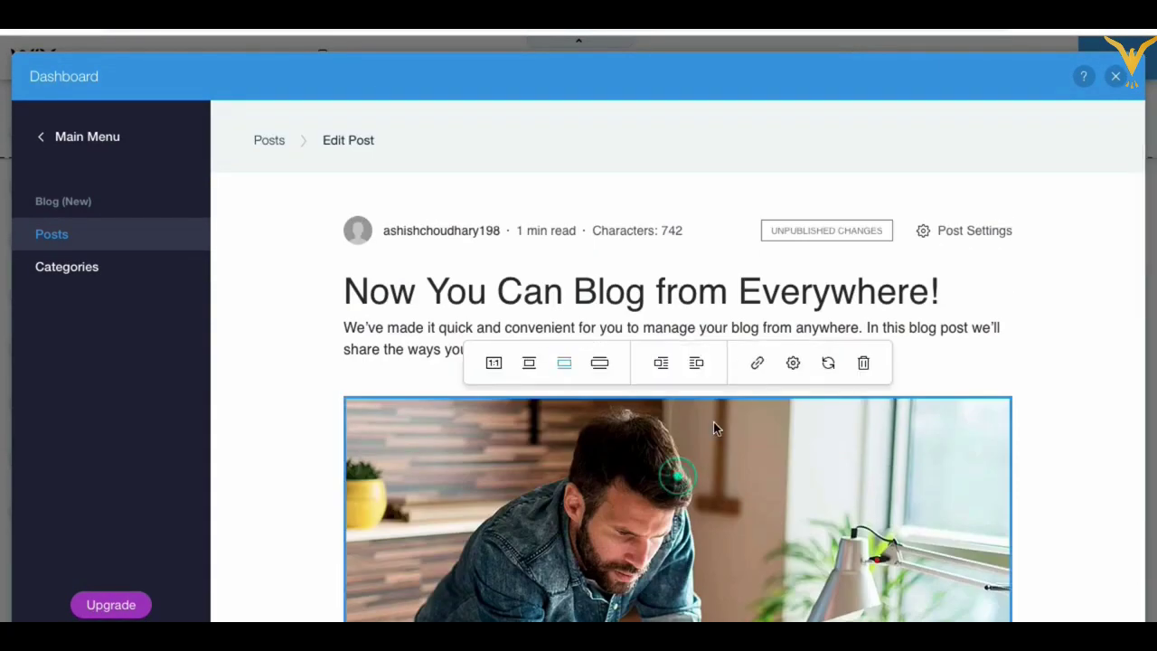
pyautogui.scroll(-10, 688, 477)
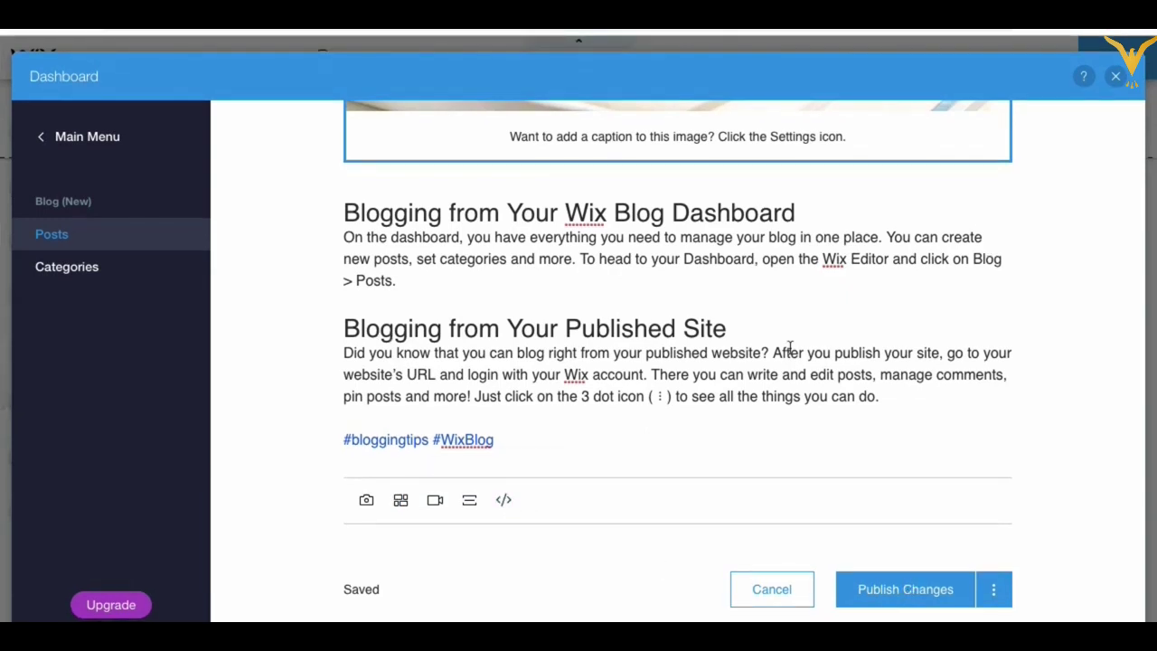
pyautogui.scroll(10, 790, 348)
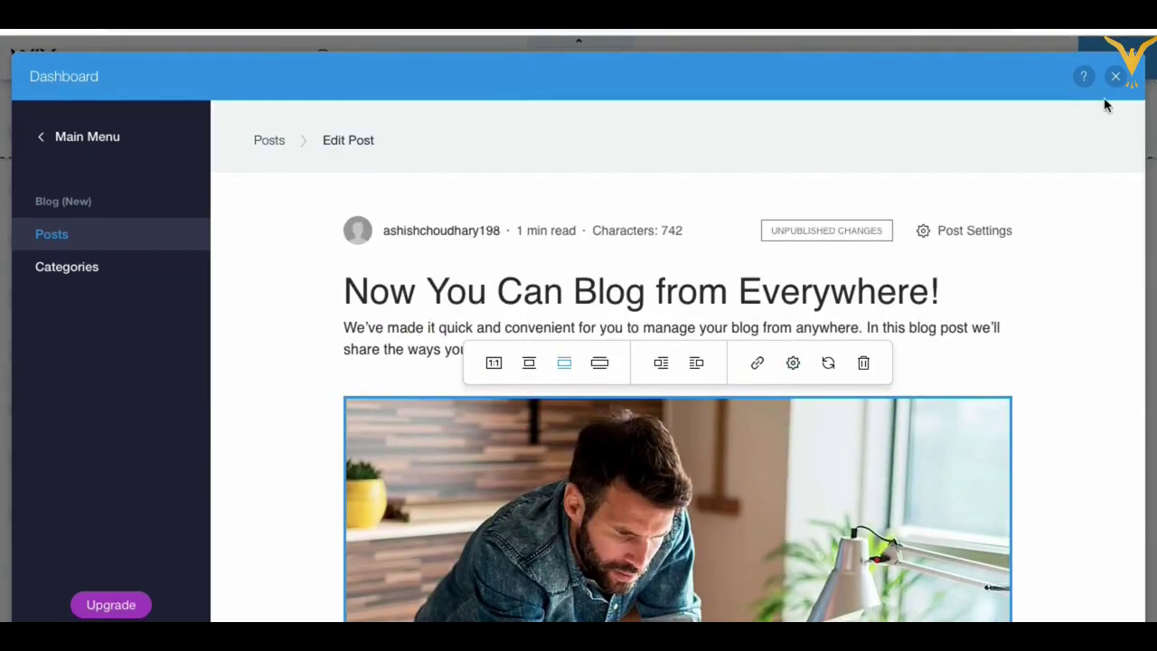
# Step: Close the blog dashboard and publish the site
pyautogui.click(1114, 80)
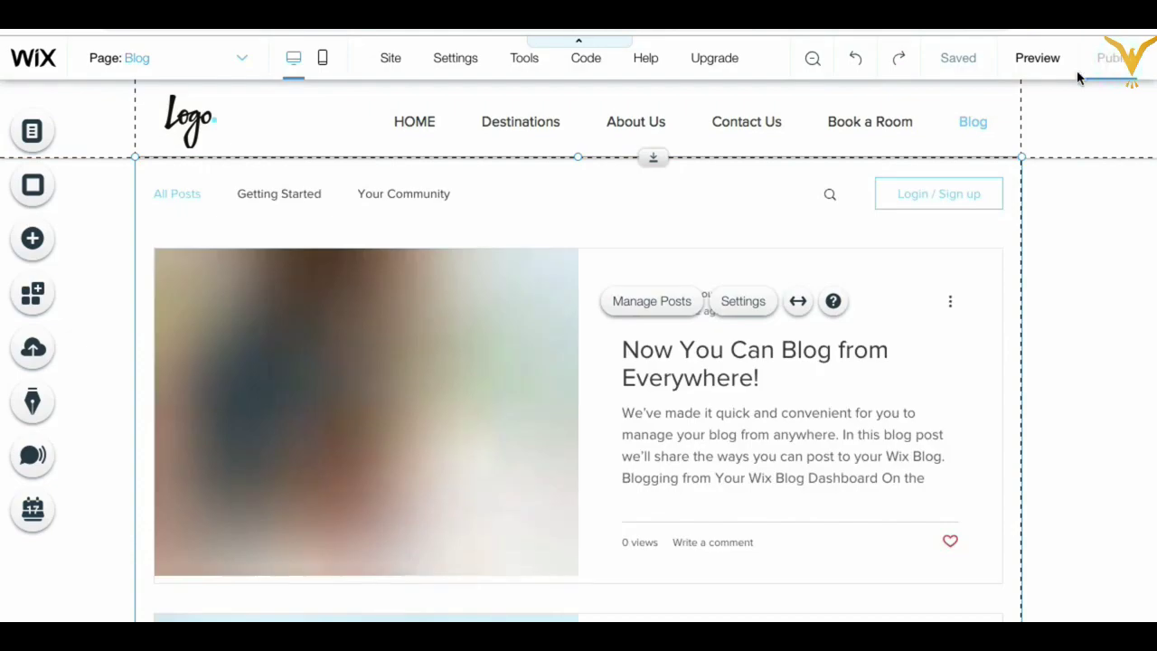
pyautogui.click(1108, 58)
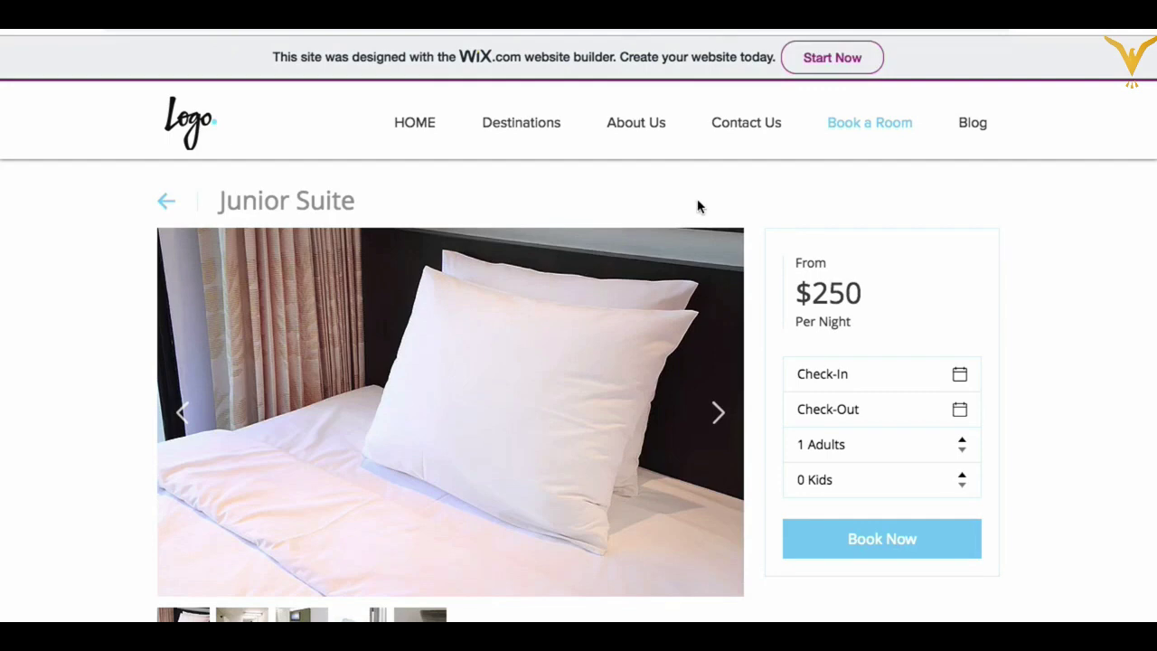
pyautogui.click(980, 128)
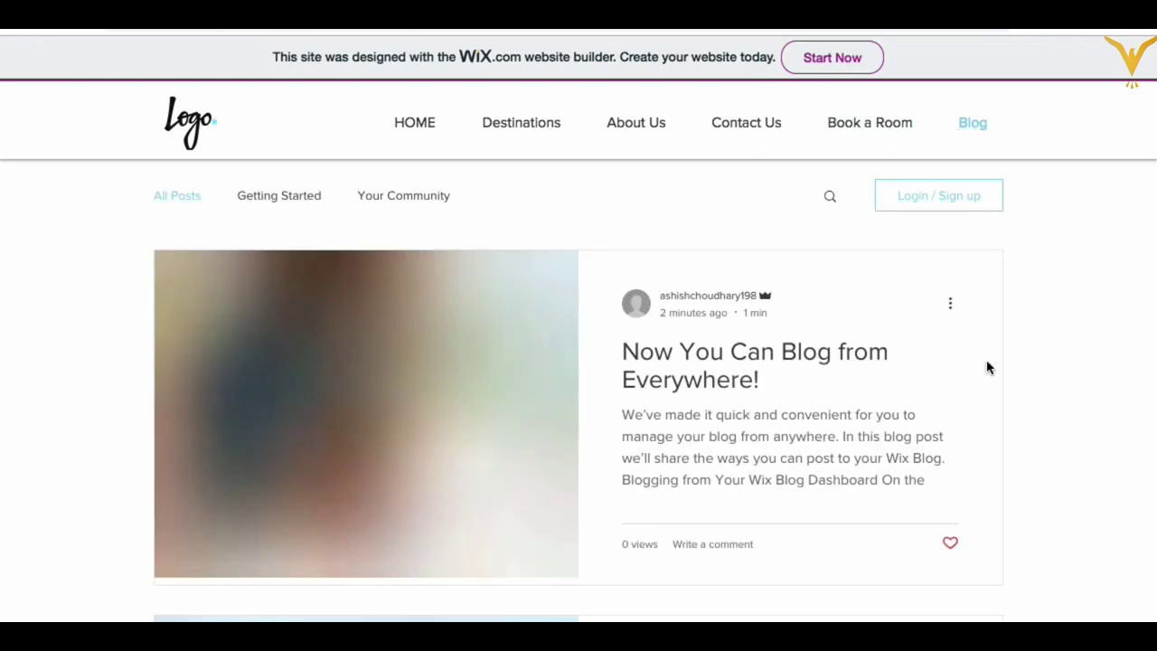
pyautogui.scroll(-4, 800, 405)
pyautogui.scroll(4, 800, 405)
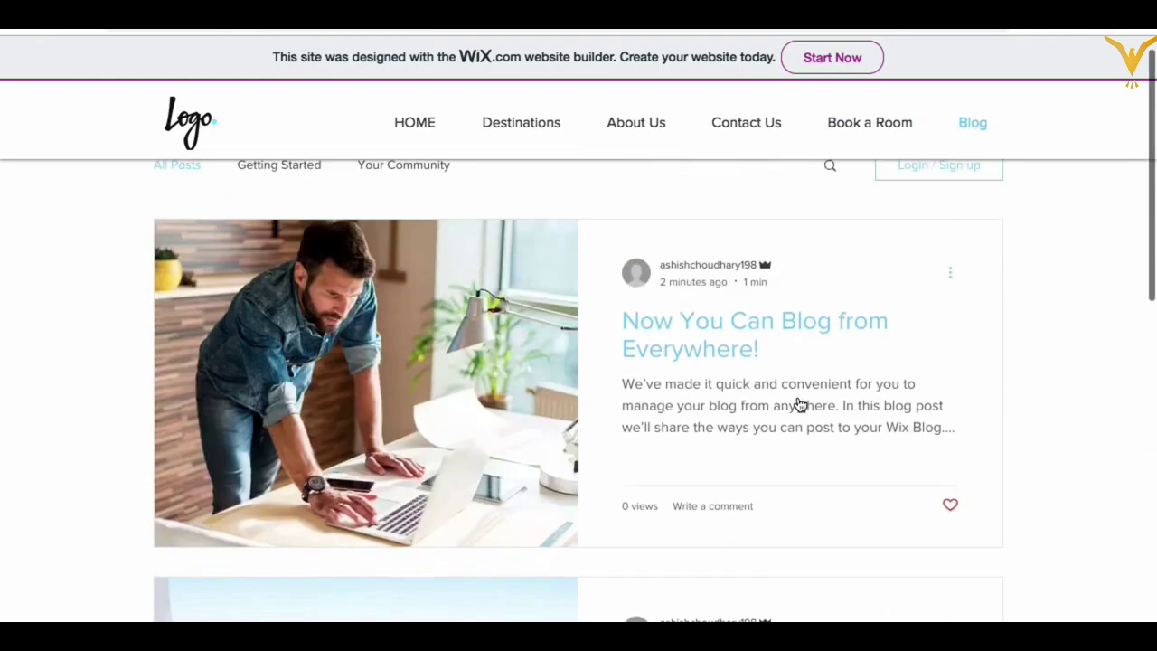
pyautogui.click(700, 368)
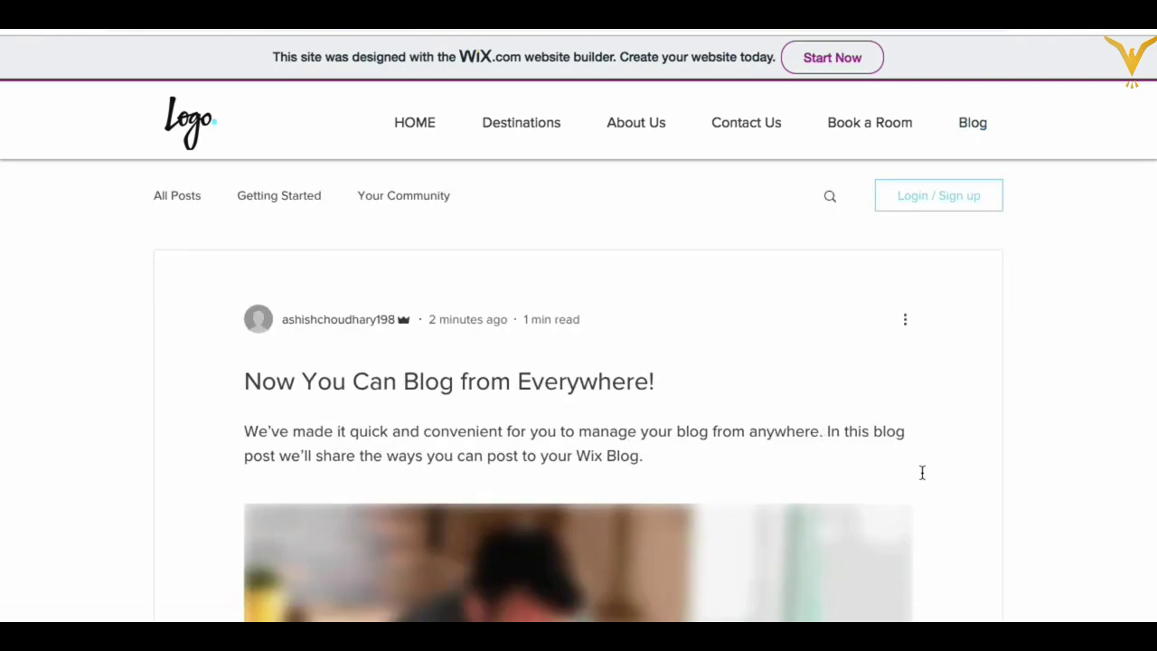
pyautogui.scroll(-10, 860, 477)
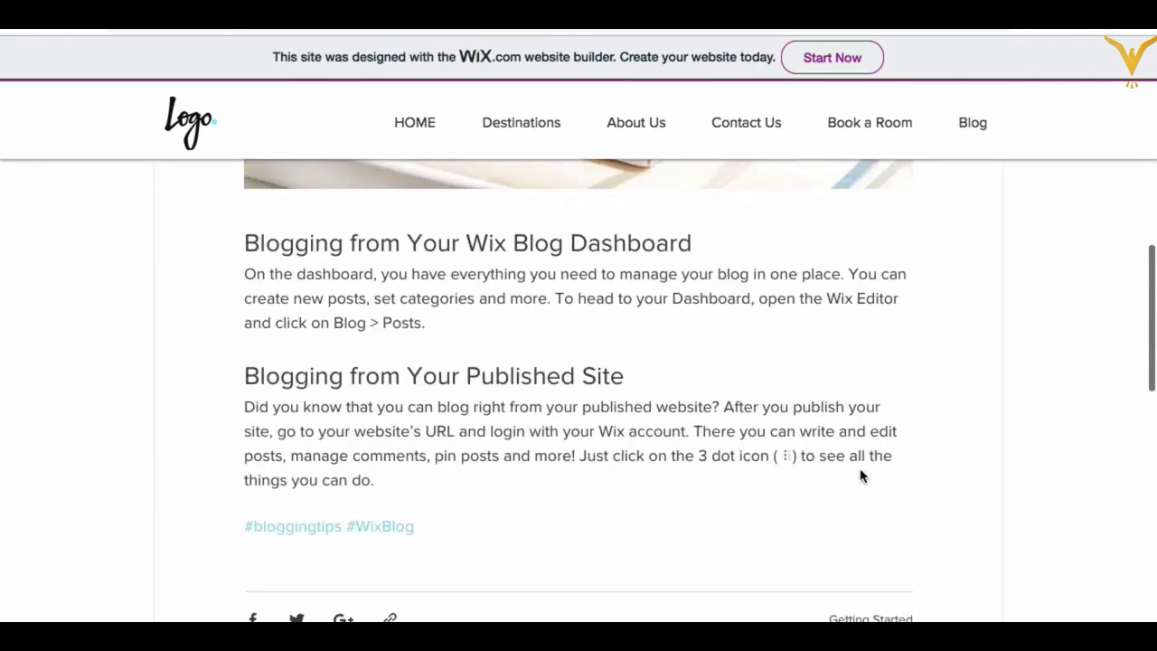
pyautogui.scroll(-5, 859, 476)
pyautogui.scroll(6, 859, 476)
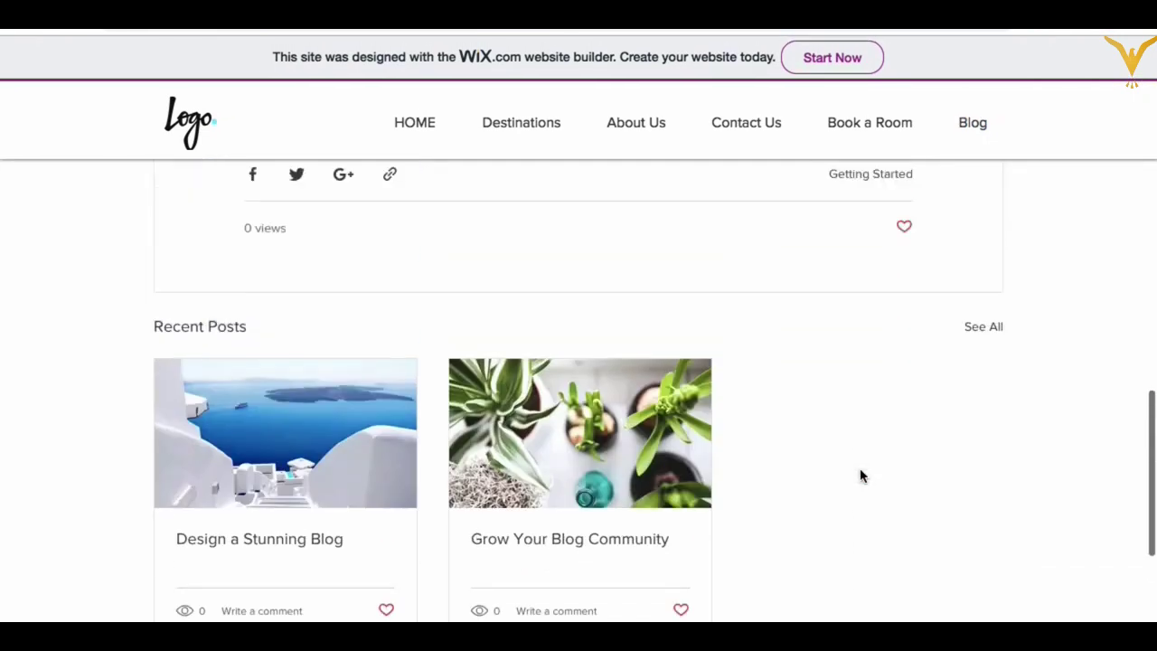
pyautogui.scroll(10, 859, 476)
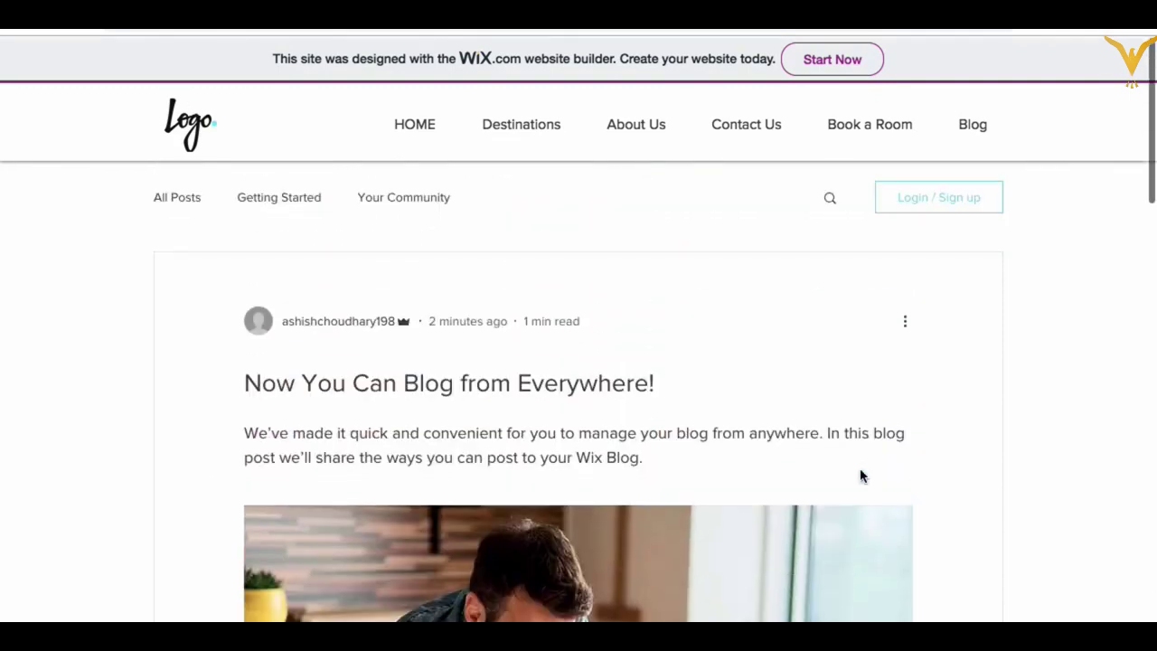
pyautogui.scroll(-7, 860, 477)
pyautogui.scroll(-5, 860, 477)
pyautogui.scroll(15, 860, 476)
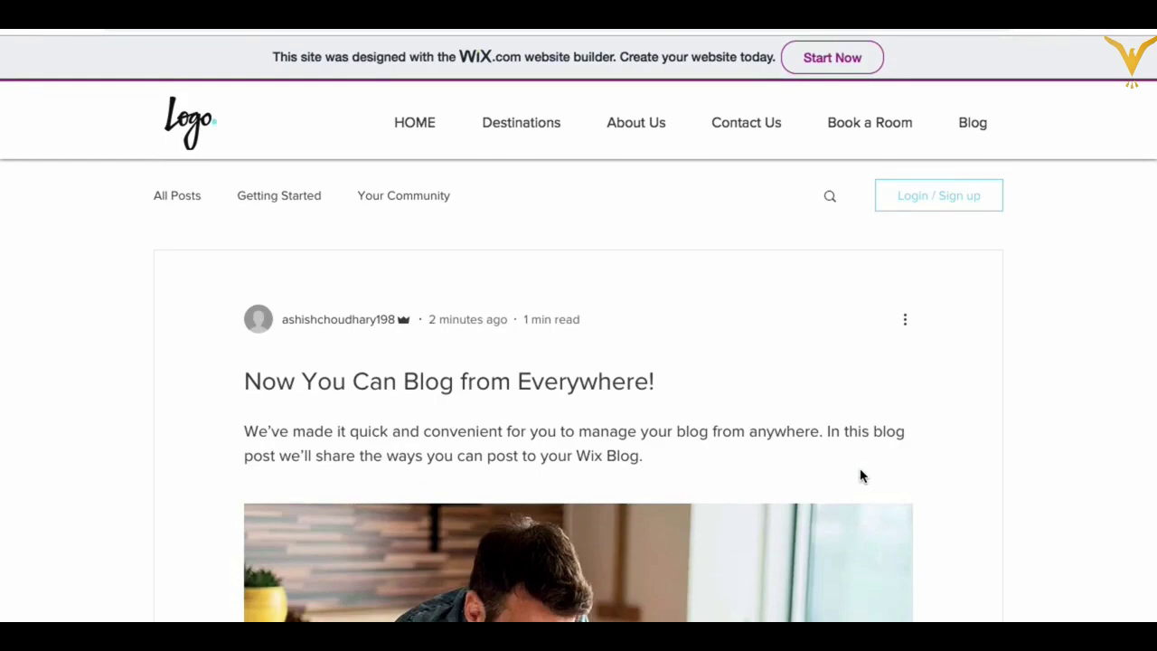
pyautogui.scroll(-8, 860, 476)
pyautogui.scroll(8, 860, 476)
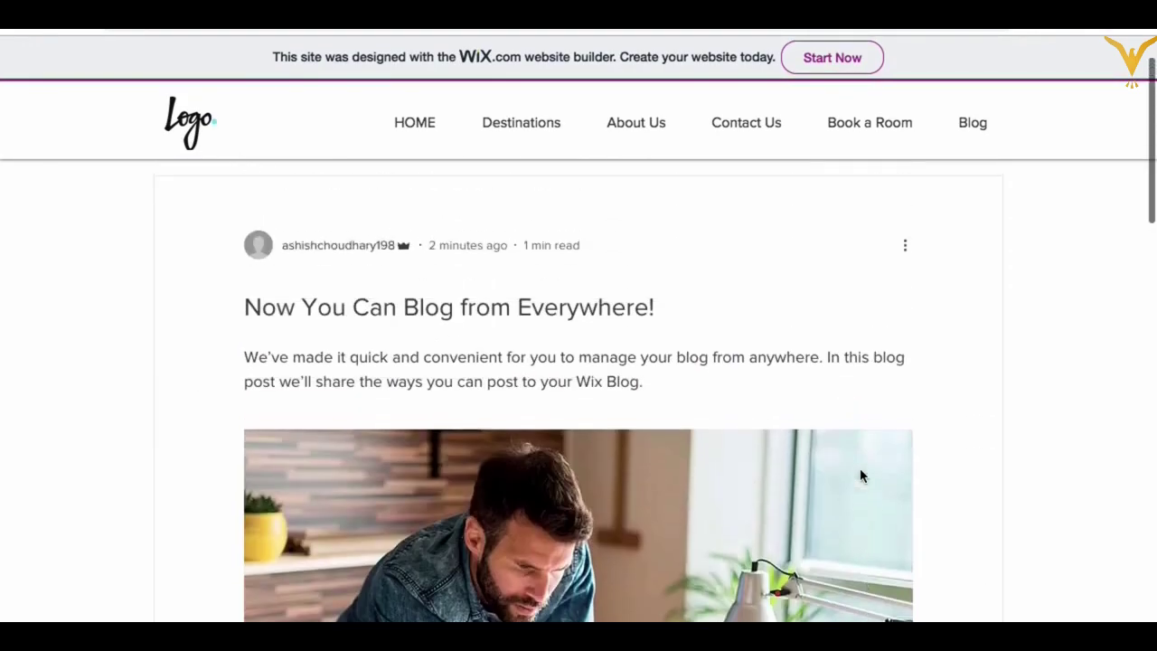
pyautogui.scroll(1, 860, 476)
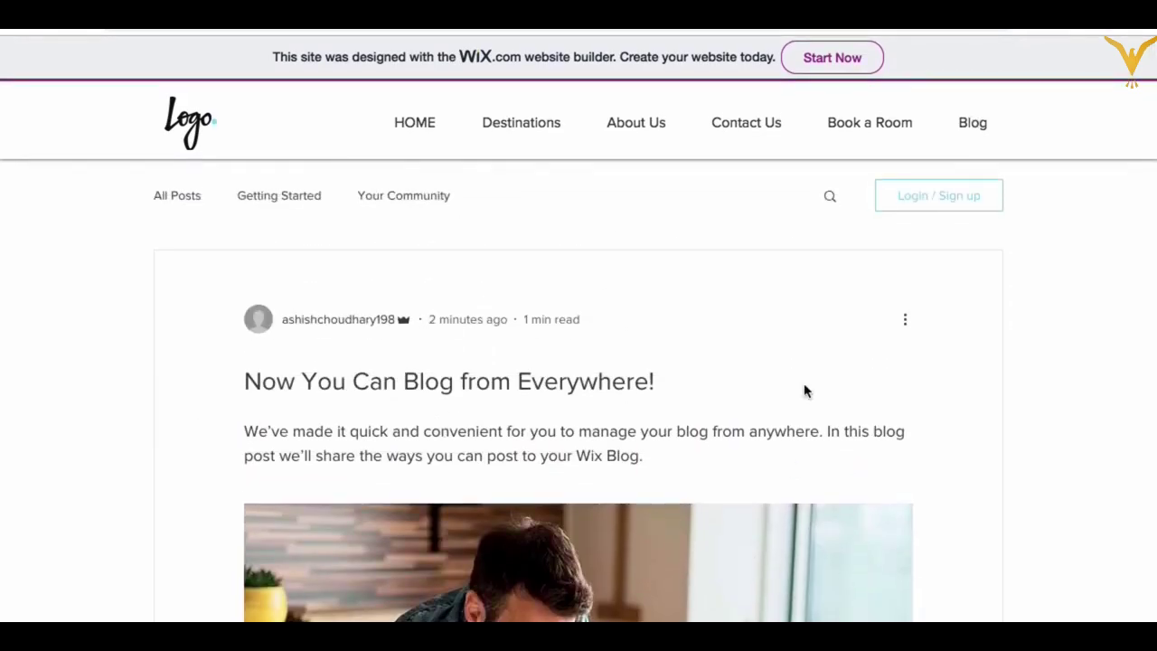
pyautogui.scroll(-10, 805, 391)
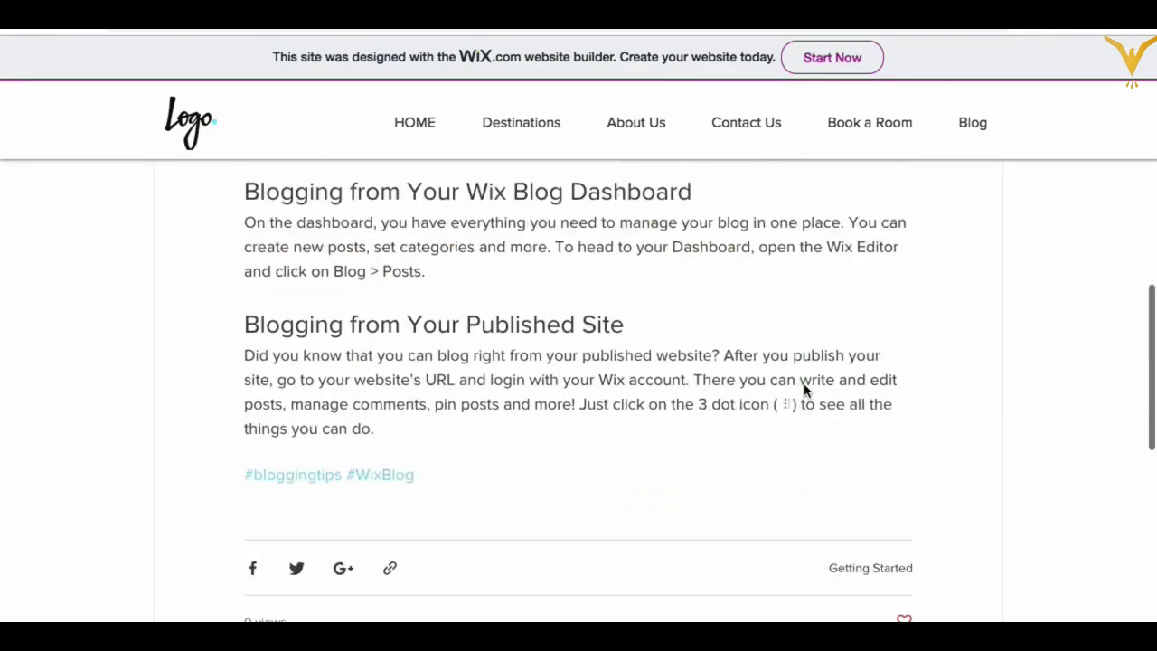
pyautogui.scroll(15, 805, 391)
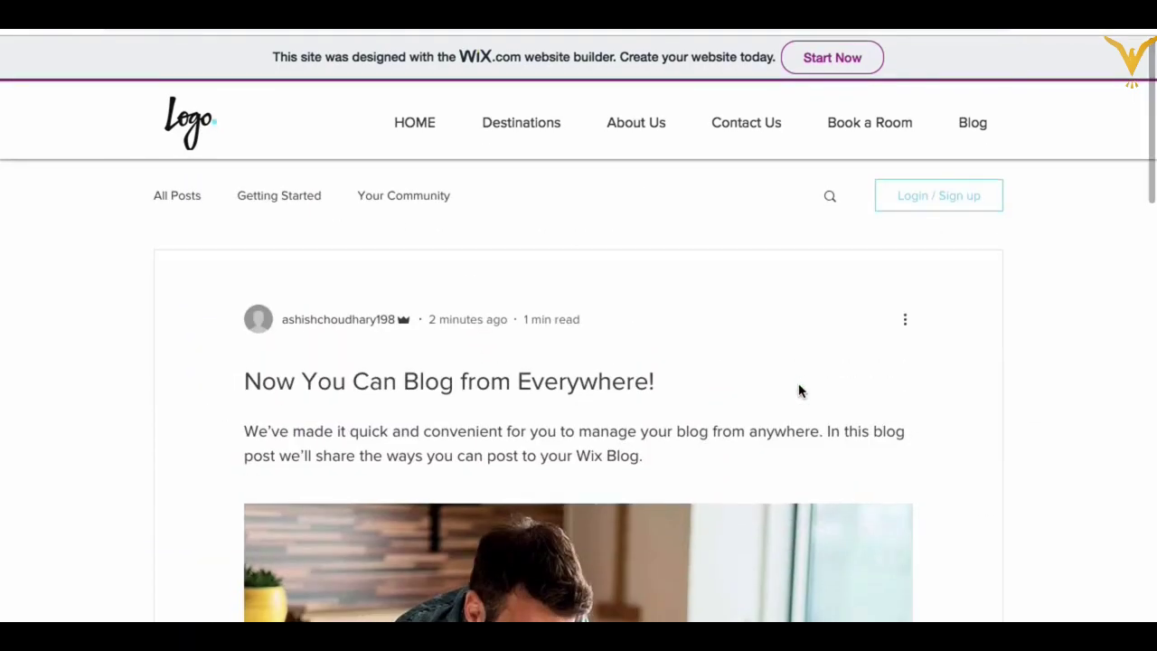
pyautogui.click(412, 129)
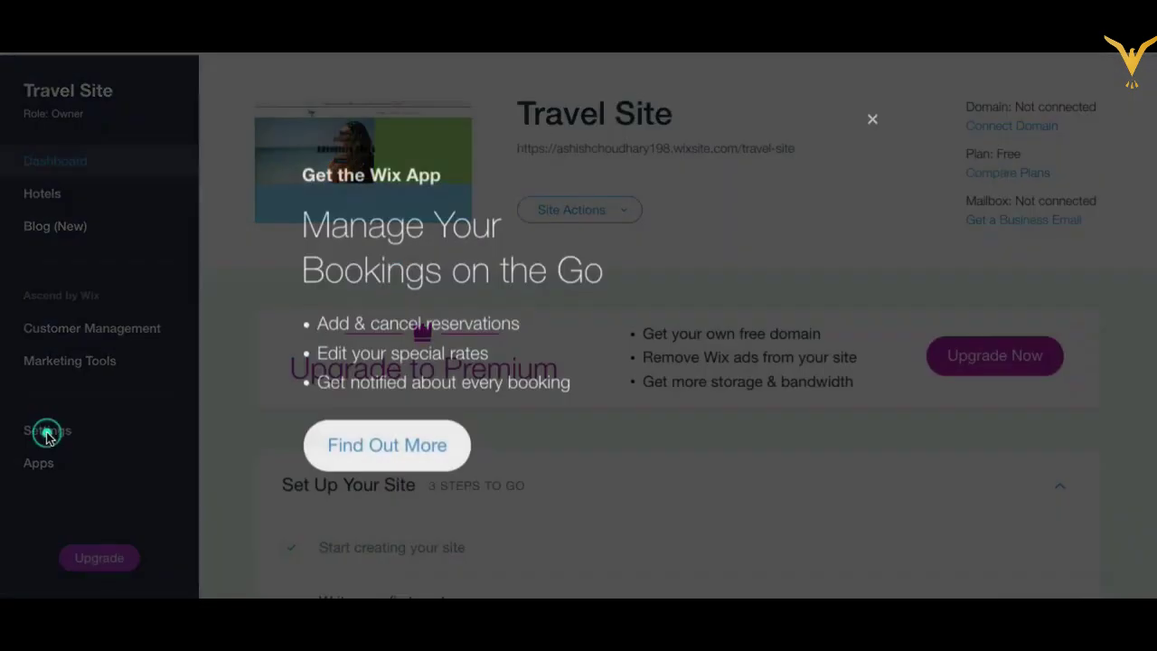
# Step: Dismiss the app promotion, open Site Actions, then go to the Travel Site's Settings
pyautogui.click(48, 437)
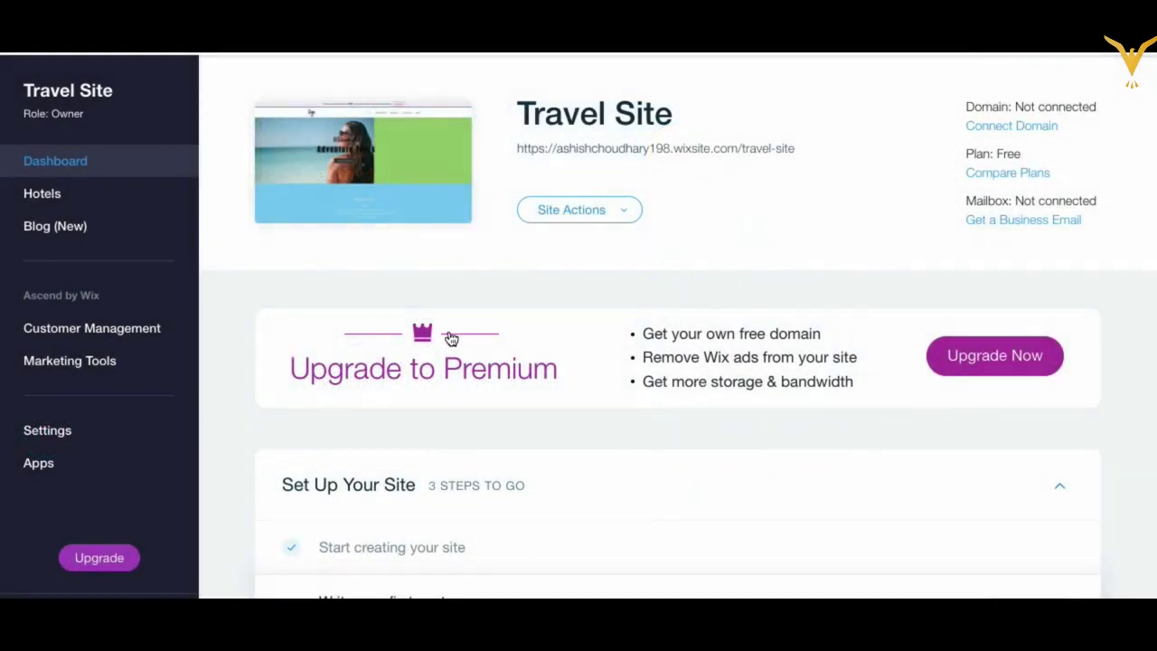
pyautogui.click(625, 218)
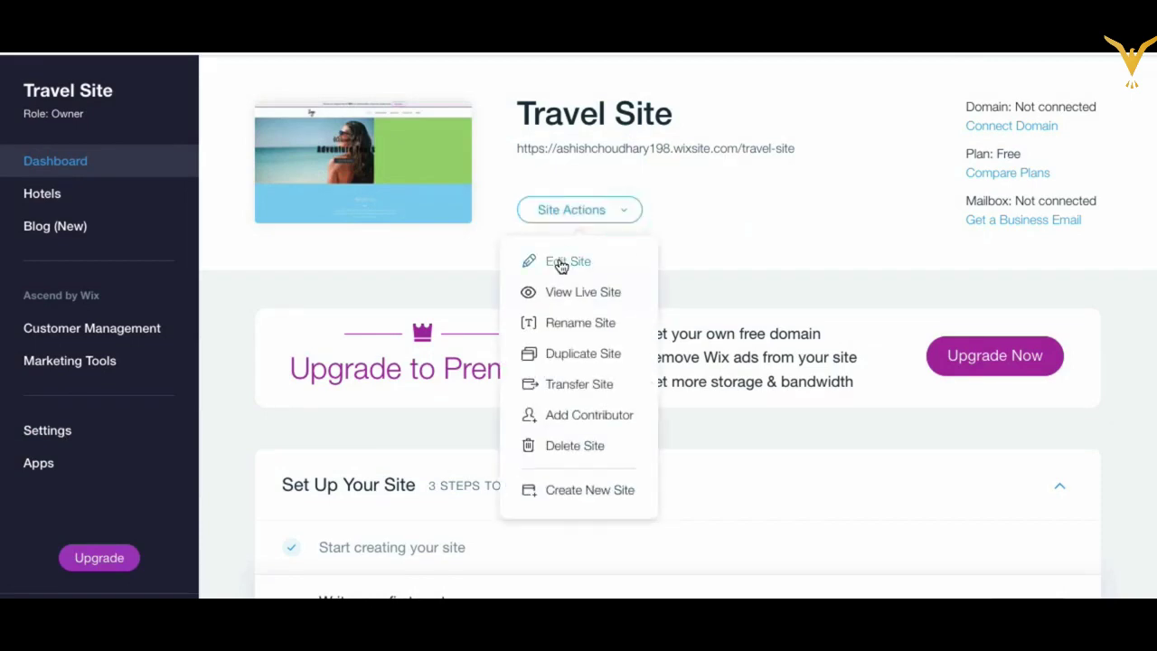
pyautogui.click(561, 262)
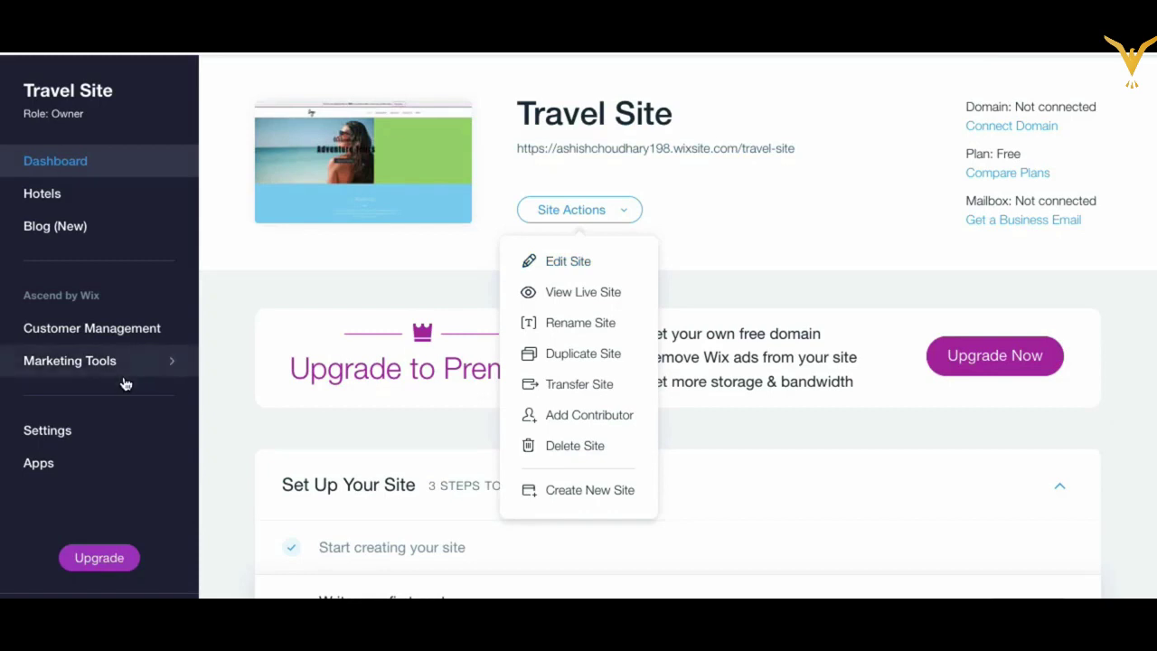
pyautogui.click(62, 439)
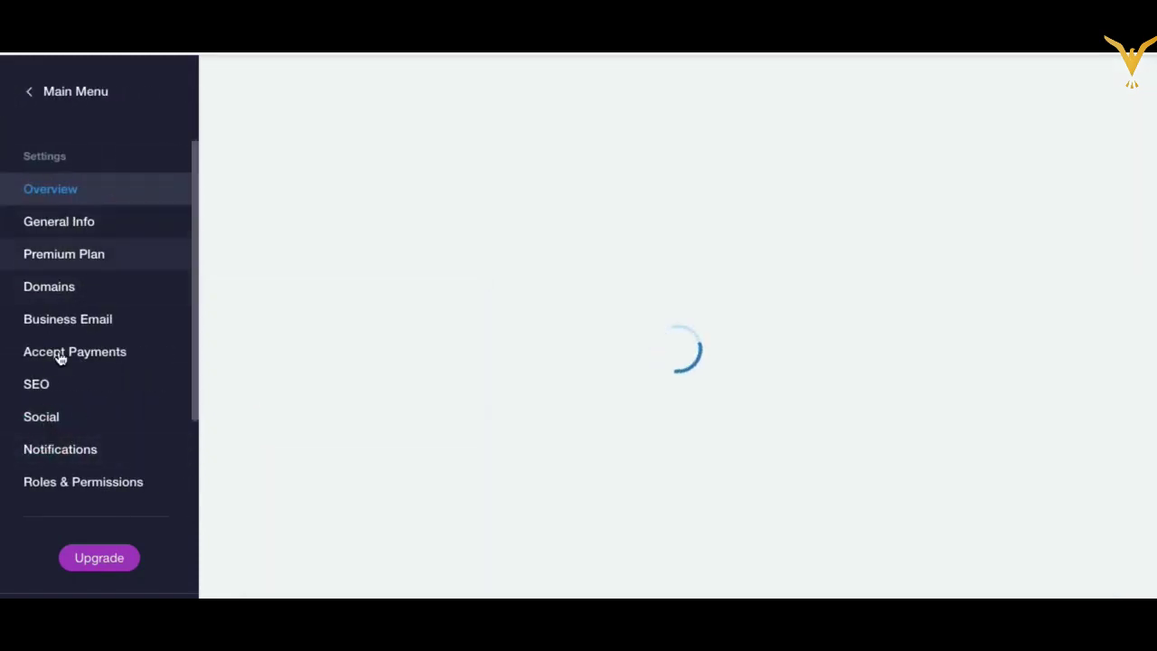
# Step: Return to the Main Menu and choose Manage on the Domain row
pyautogui.click(27, 92)
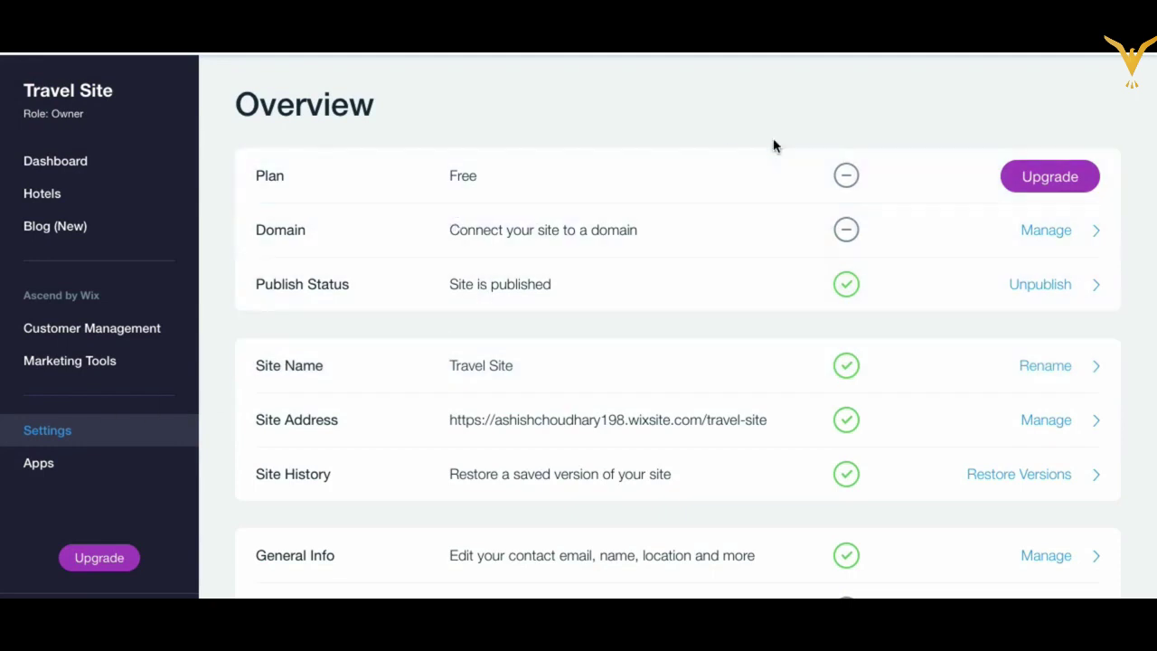
pyautogui.click(1049, 232)
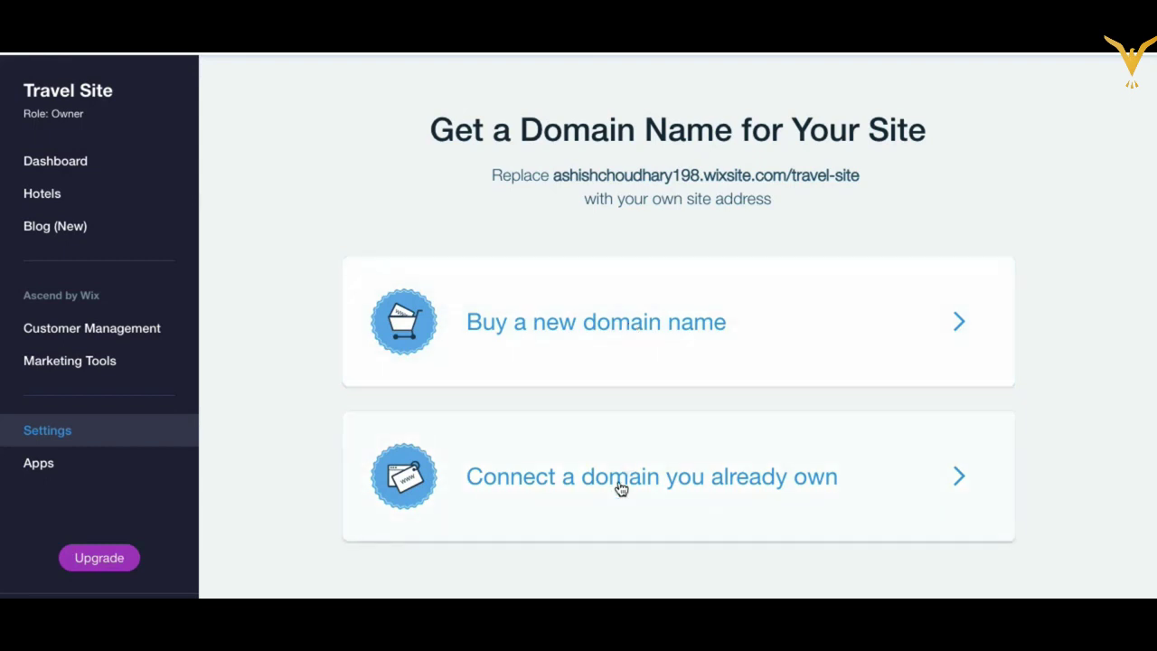
# Step: Search for adventuretours.com as a new domain, which turns out not available
pyautogui.click(617, 325)
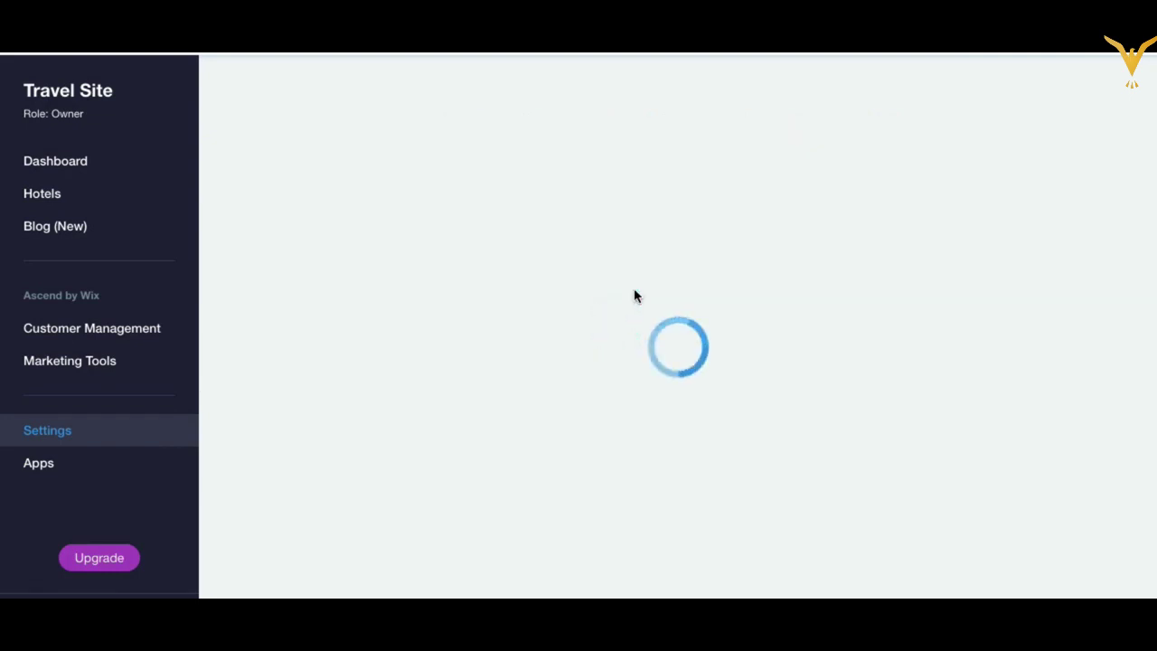
pyautogui.click(590, 343)
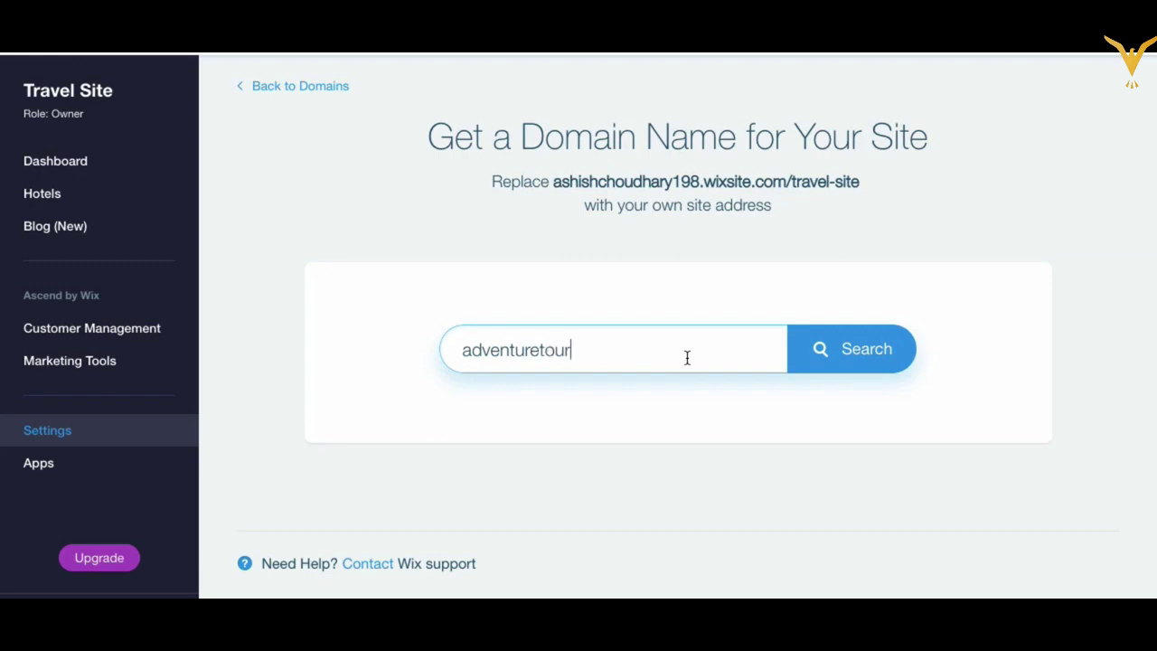
pyautogui.press('Return')
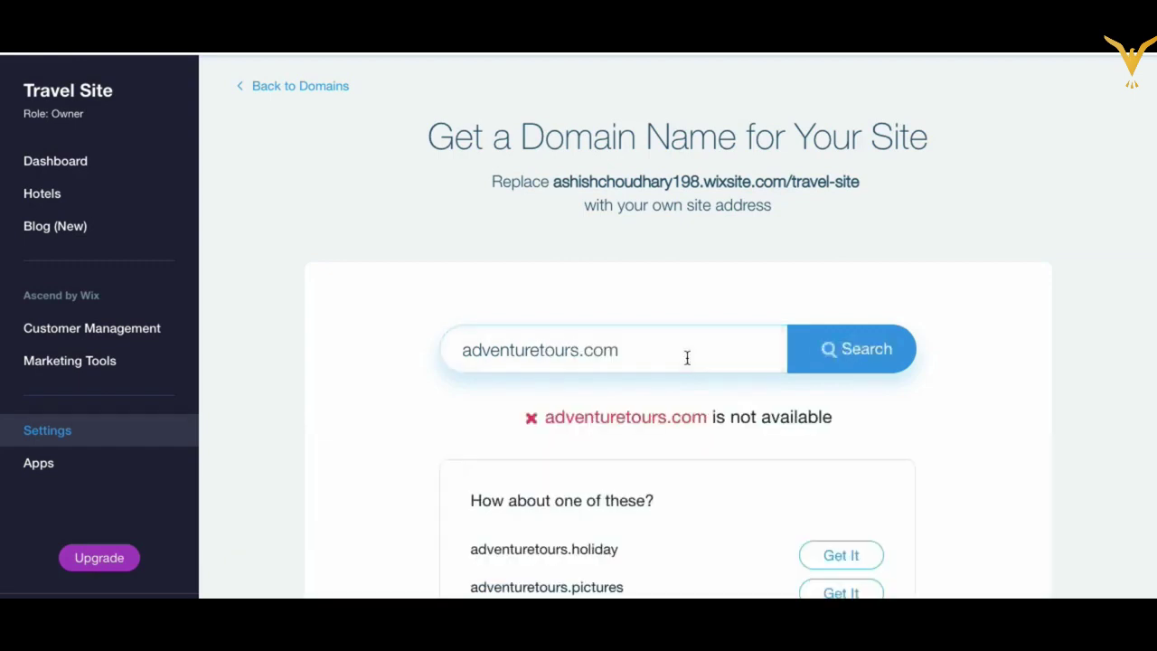
# Step: Change the search to adventuretours123.com and confirm it is available
pyautogui.click(664, 353)
pyautogui.click(579, 349)
pyautogui.write('123')
pyautogui.click(618, 411)
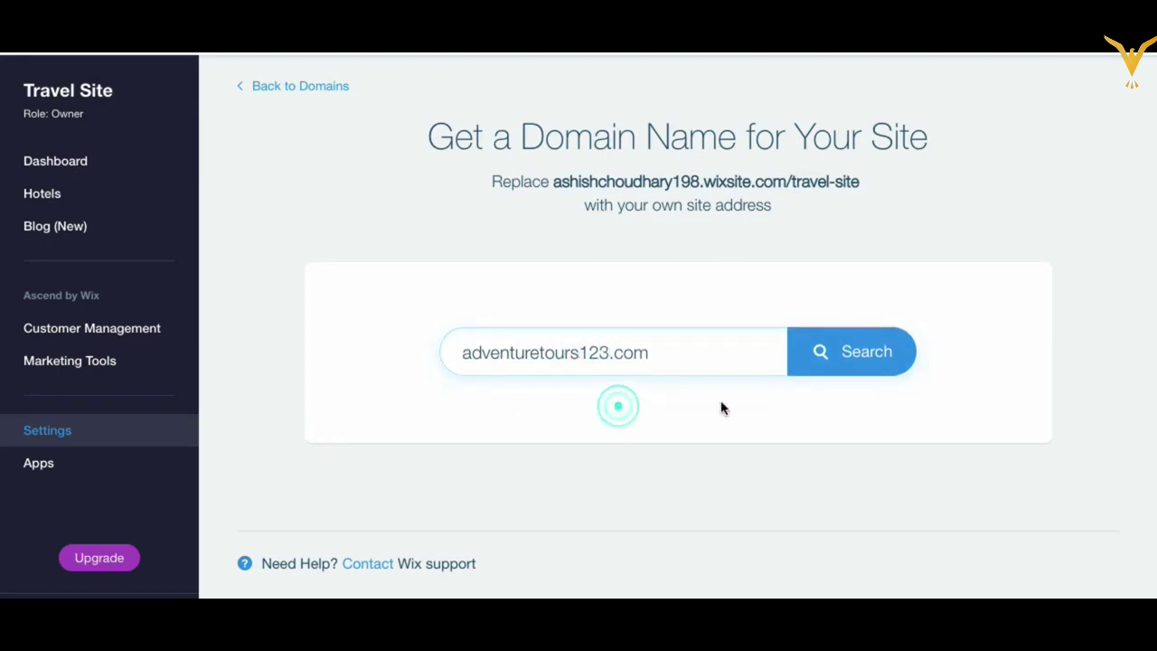
pyautogui.click(840, 359)
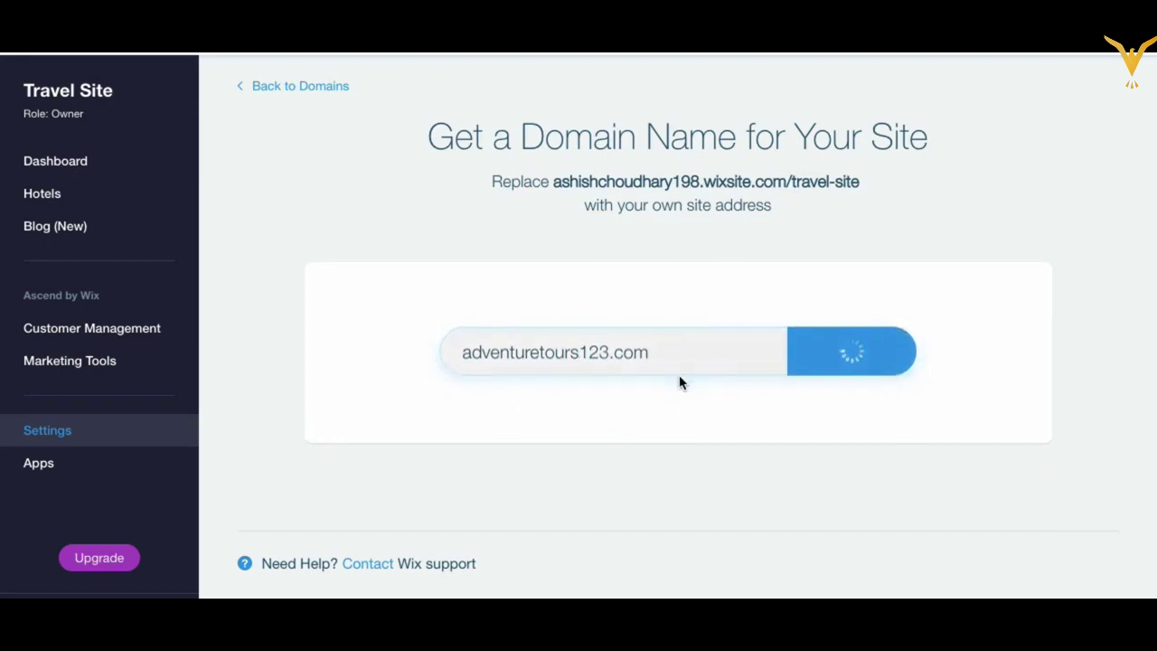
pyautogui.scroll(-1, 630, 437)
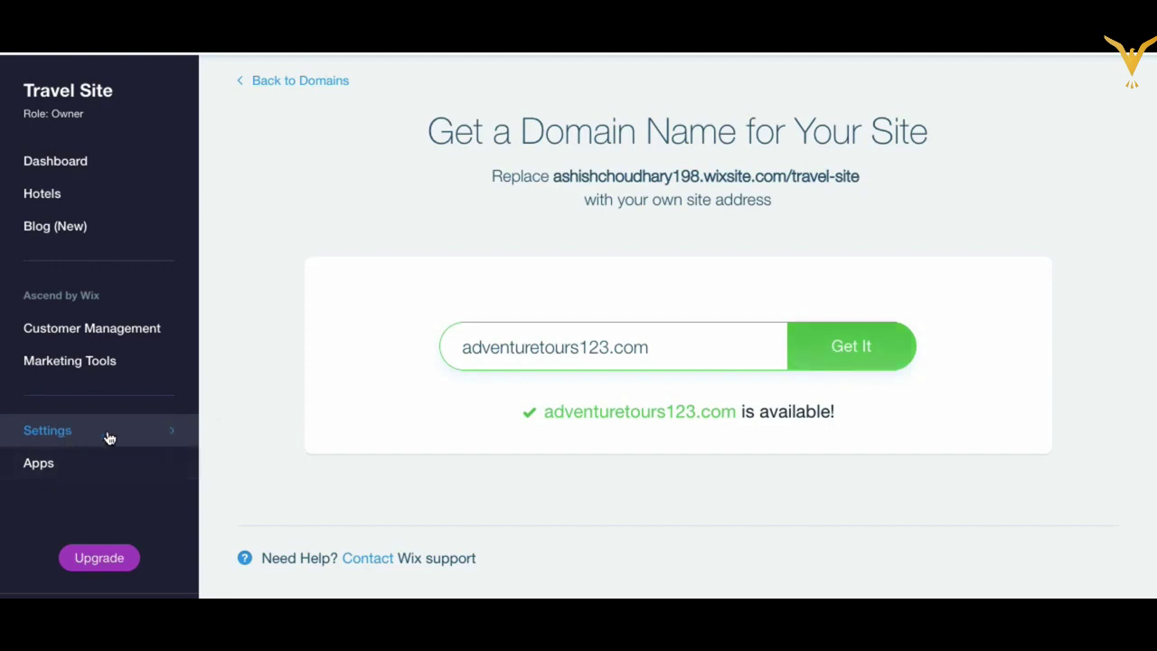
# Step: Try connecting an already-owned domain from Domain settings, then dismiss the Premium-plan-required notice
pyautogui.click(47, 431)
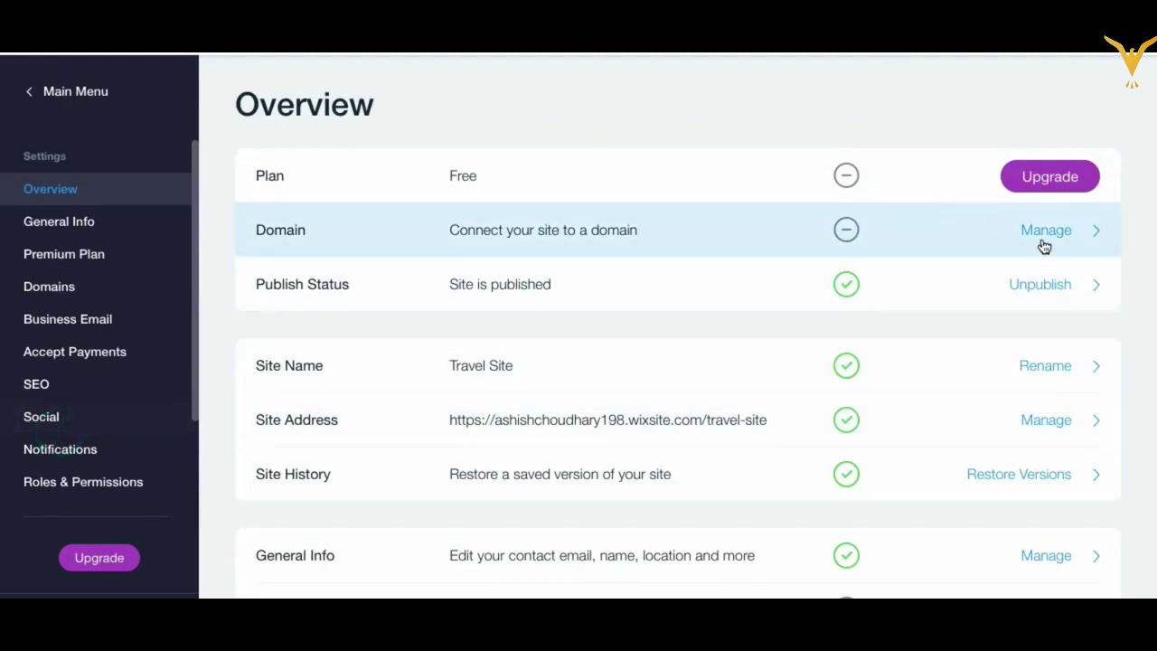
pyautogui.click(1047, 244)
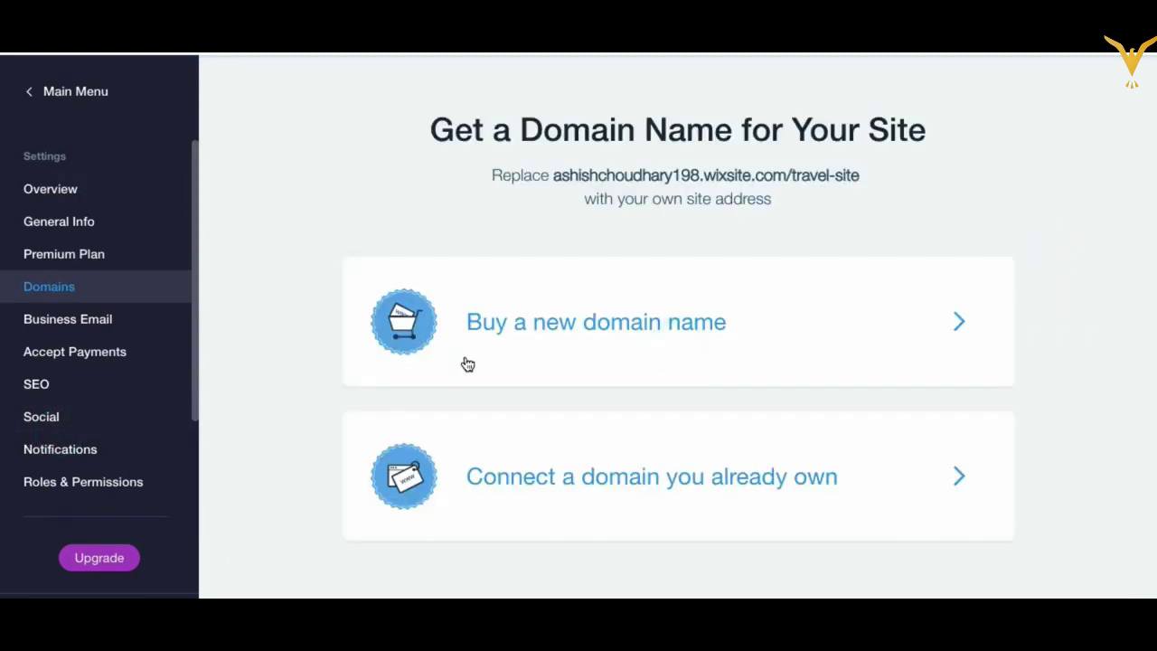
pyautogui.scroll(-1, 571, 491)
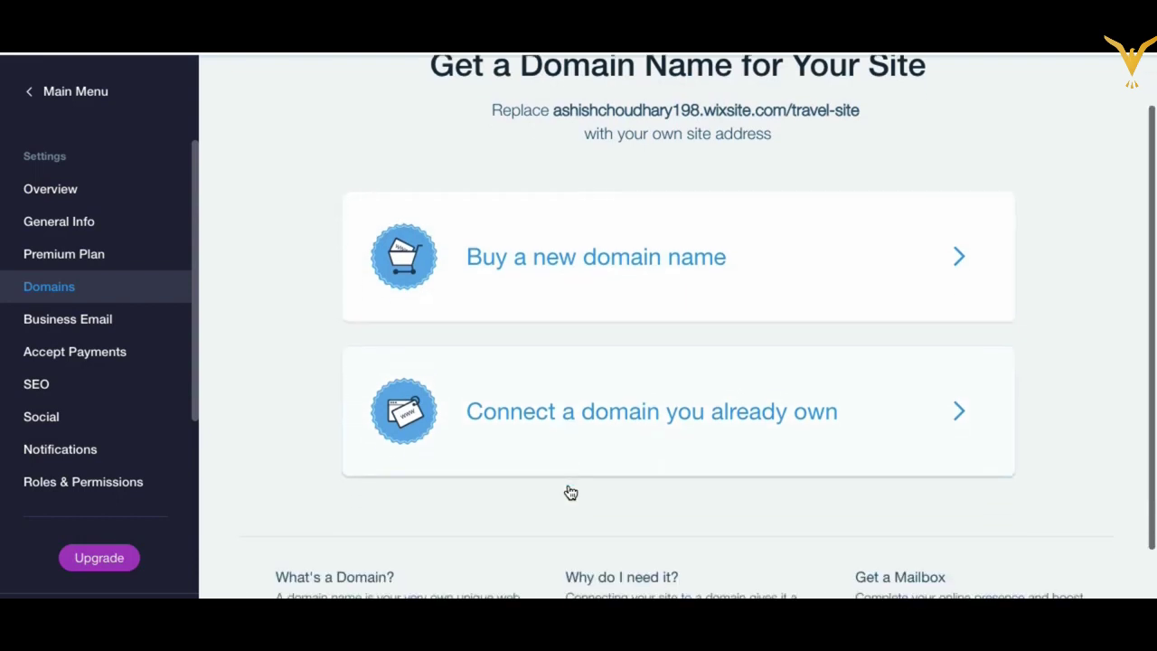
pyautogui.click(562, 445)
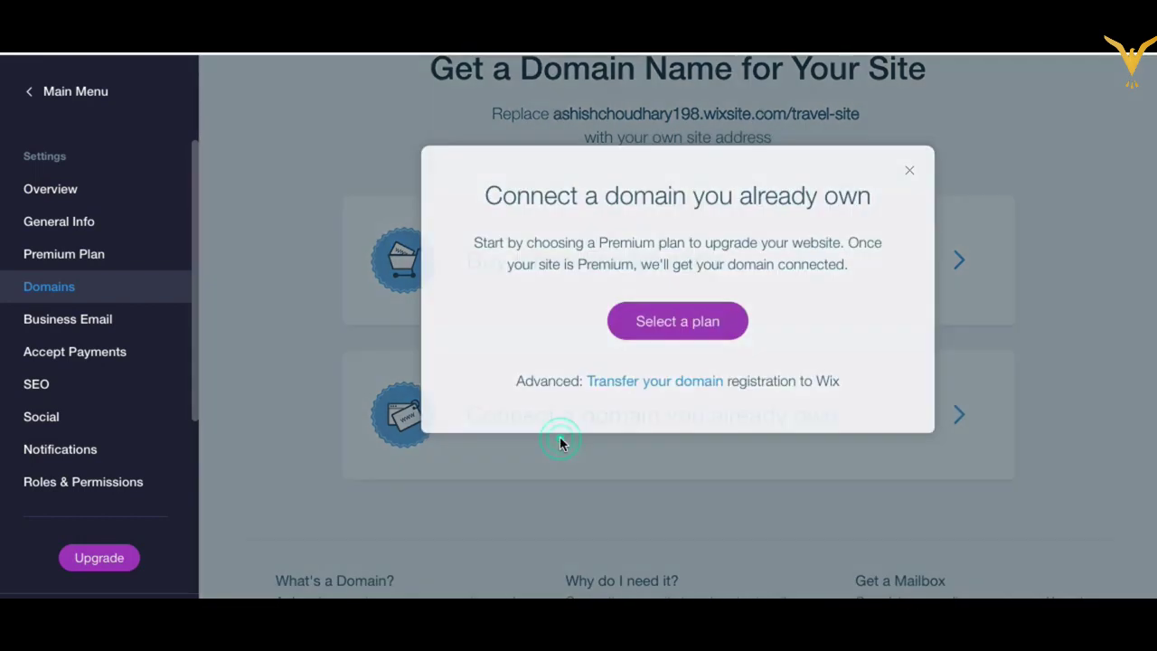
pyautogui.click(678, 360)
pyautogui.click(909, 170)
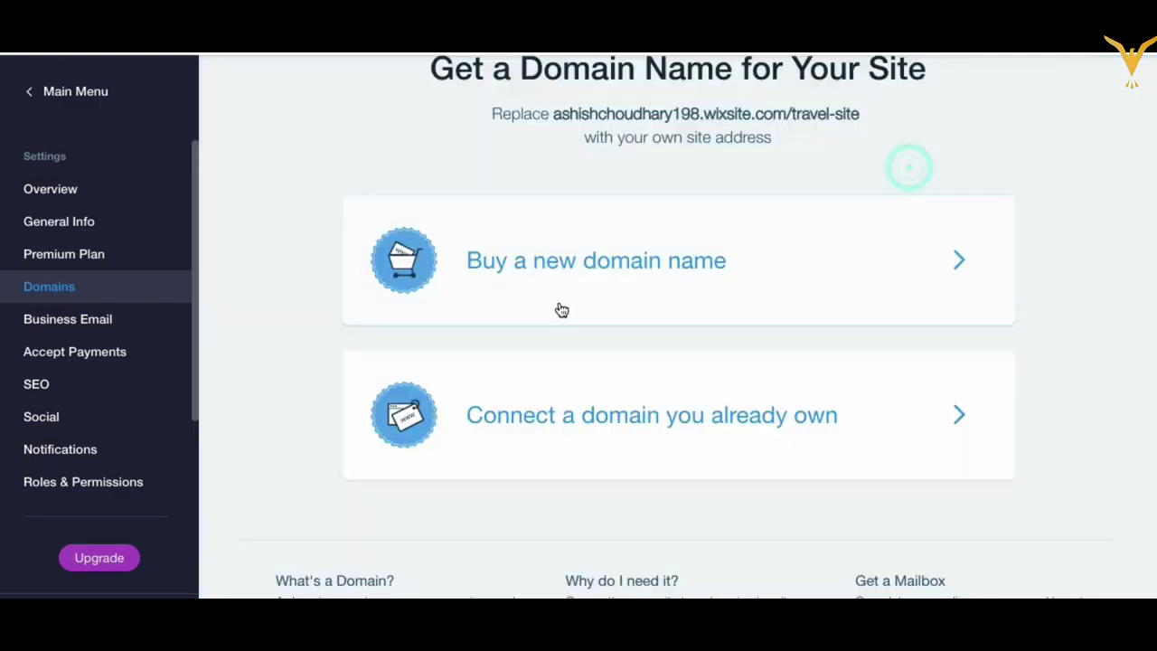
# Step: Review the settings Overview showing the Free plan, no connected domain, and published status
pyautogui.click(61, 194)
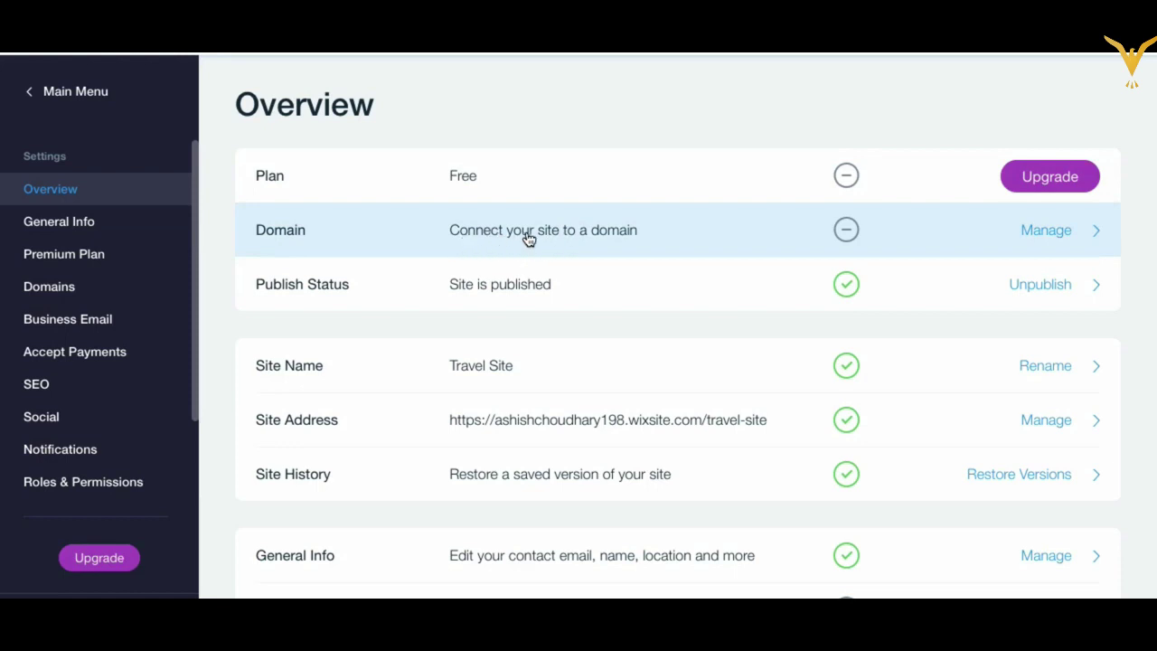
pyautogui.scroll(-1, 498, 364)
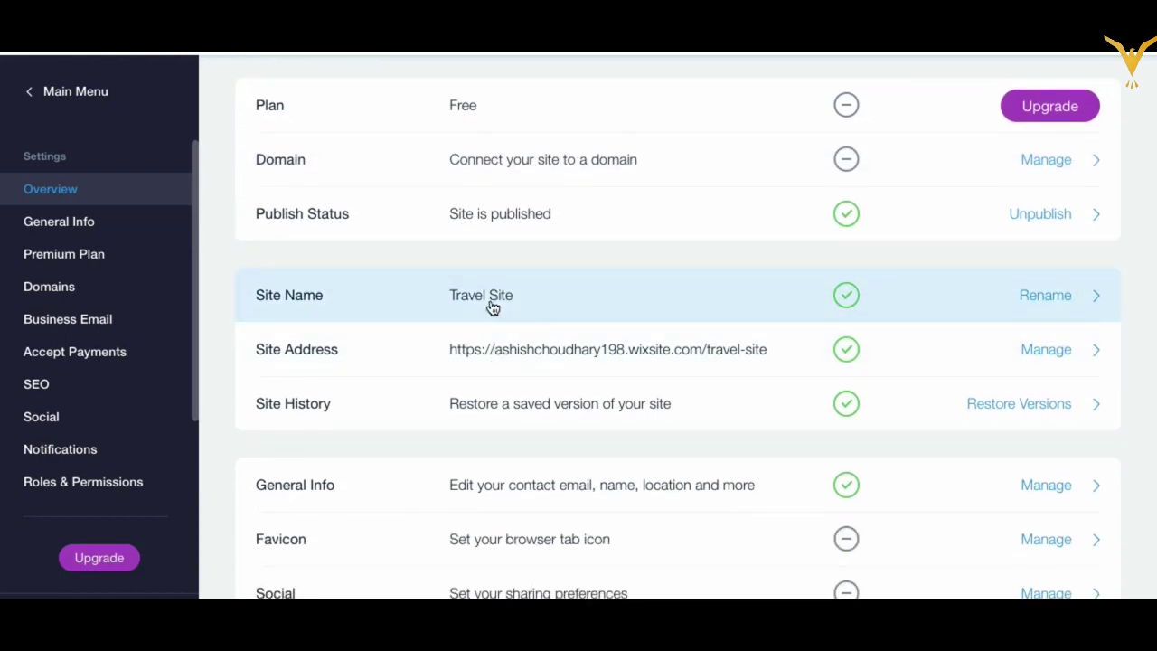
pyautogui.scroll(-1, 492, 308)
pyautogui.scroll(-1, 588, 246)
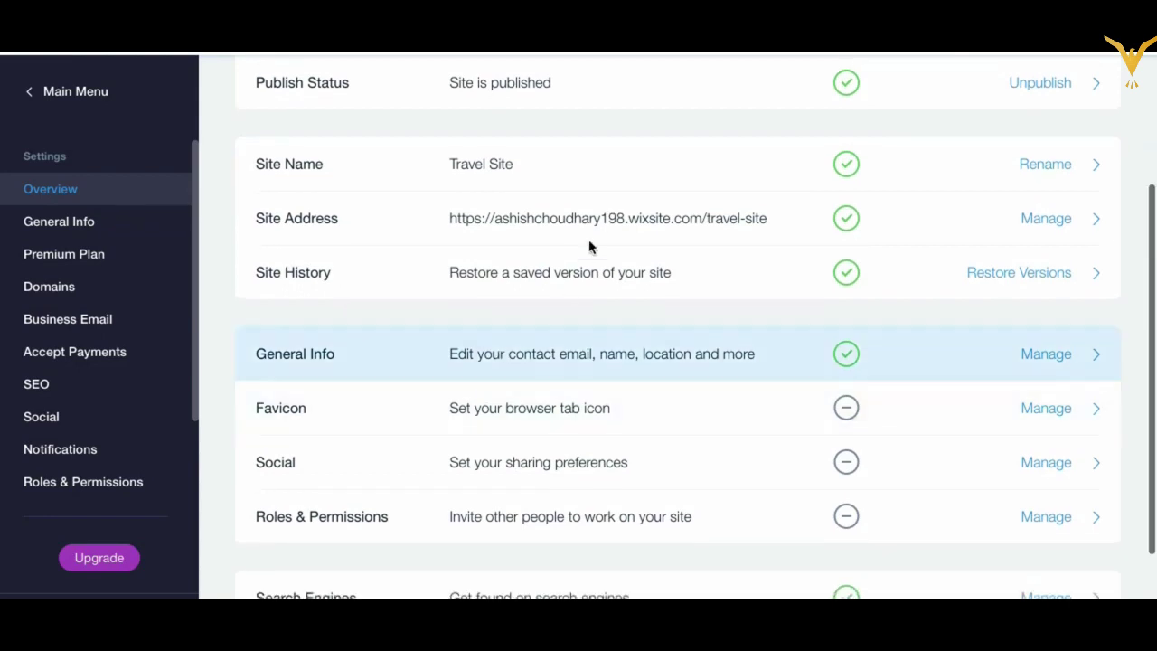